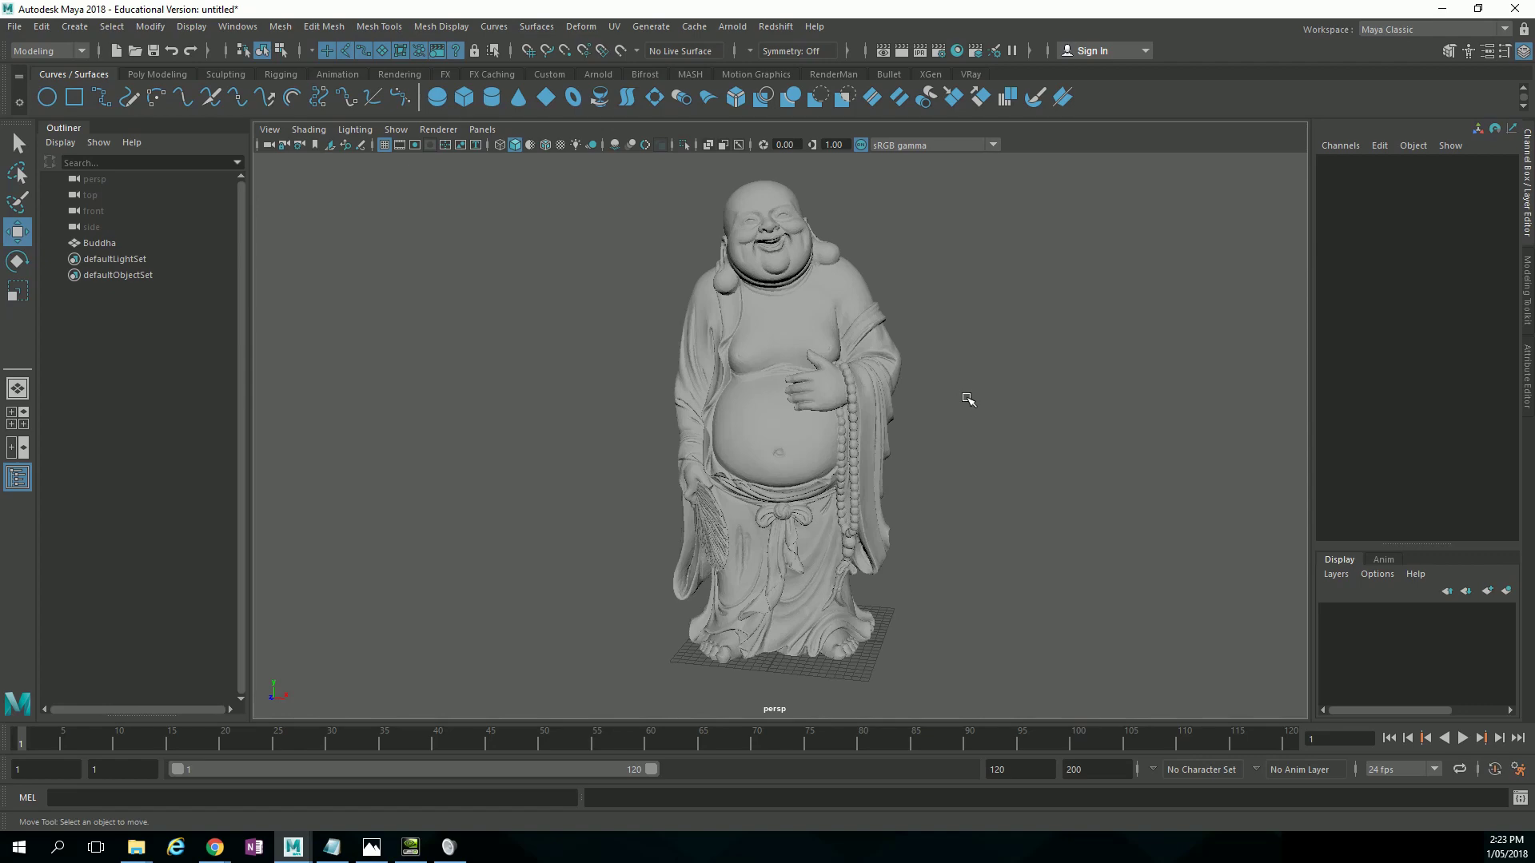
# Select the Buddha mesh and turn on the Frame Rate heads-up display in the viewport.
pyautogui.moveTo(932, 280)
pyautogui.keyDown('alt'); pyautogui.mouseDown()
pyautogui.moveTo(943, 304)
pyautogui.moveTo(887, 285)
pyautogui.moveTo(947, 305)
pyautogui.mouseUp(); pyautogui.keyUp('alt')
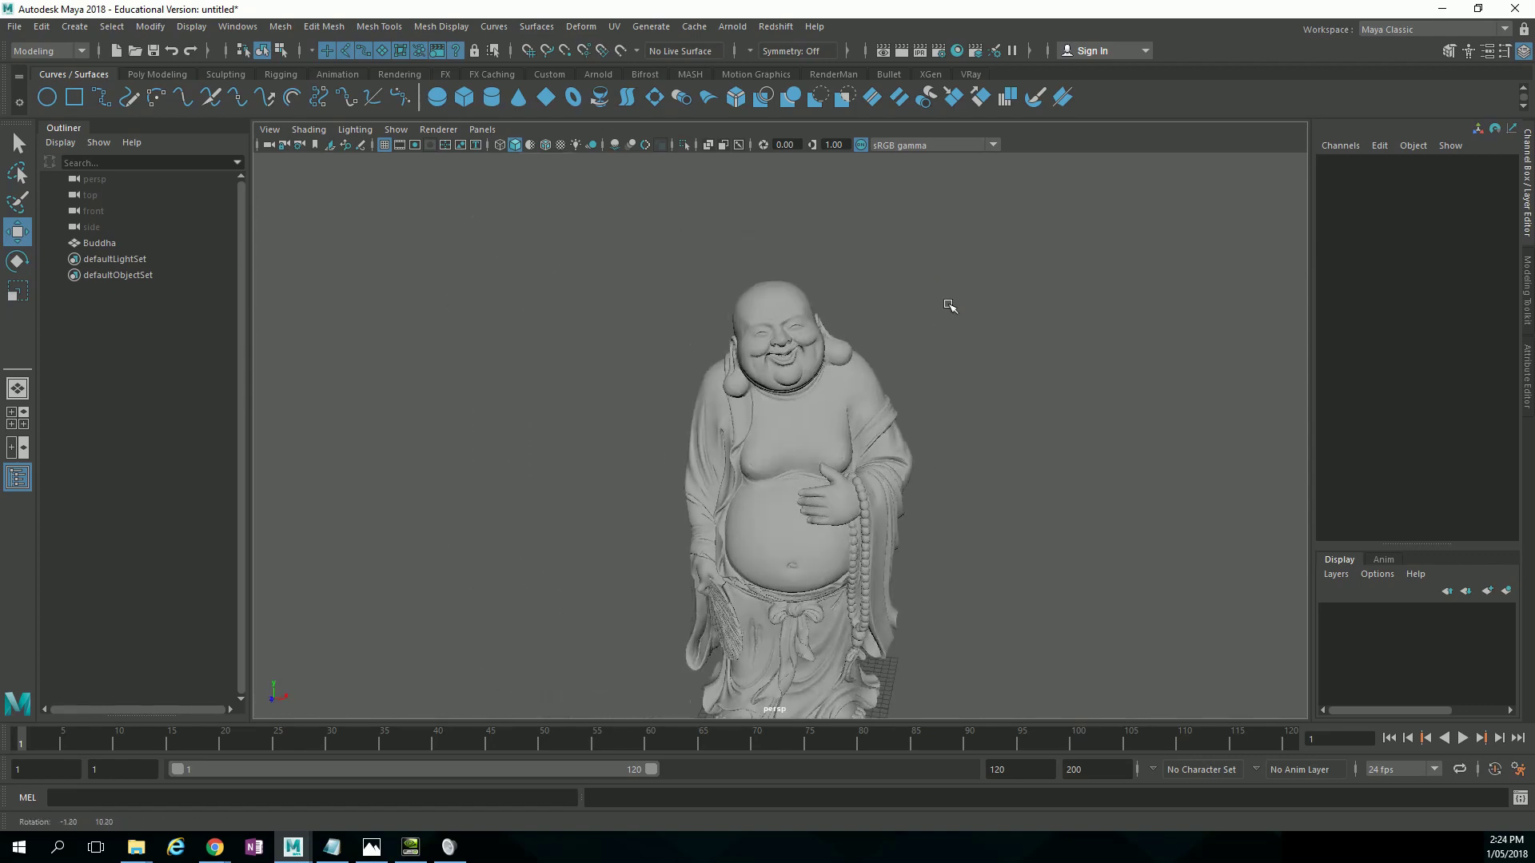
pyautogui.keyDown('alt'); pyautogui.moveTo(950, 306); pyautogui.dragTo(911, 311, button='right'); pyautogui.keyUp('alt')
pyautogui.click(834, 355)
pyautogui.keyDown('alt'); pyautogui.moveTo(868, 334); pyautogui.dragTo(828, 358); pyautogui.keyUp('alt')
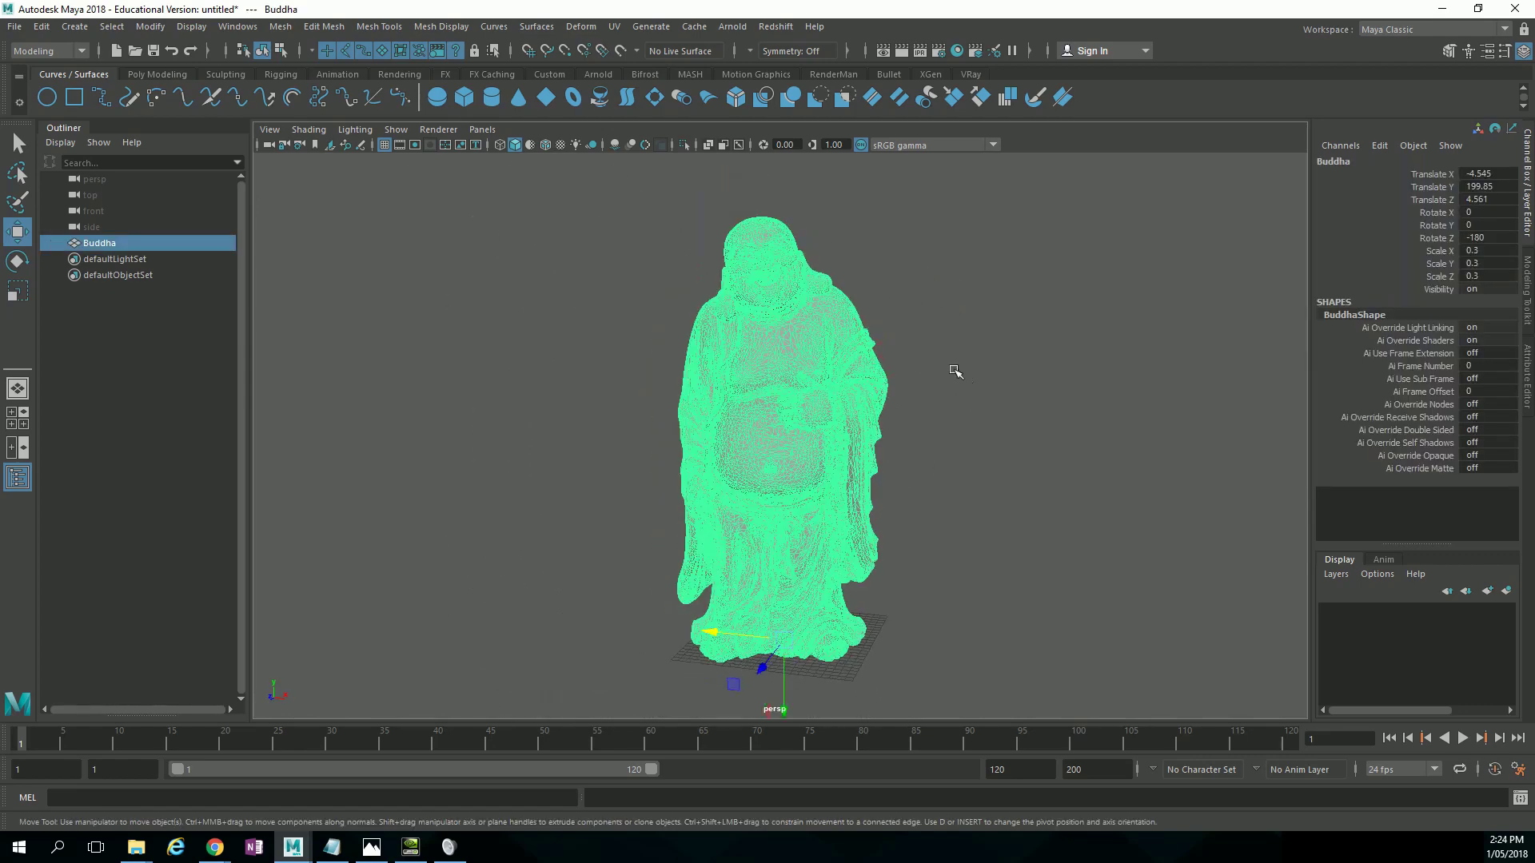
pyautogui.keyDown('alt'); pyautogui.moveTo(954, 371); pyautogui.dragTo(934, 408); pyautogui.keyUp('alt')
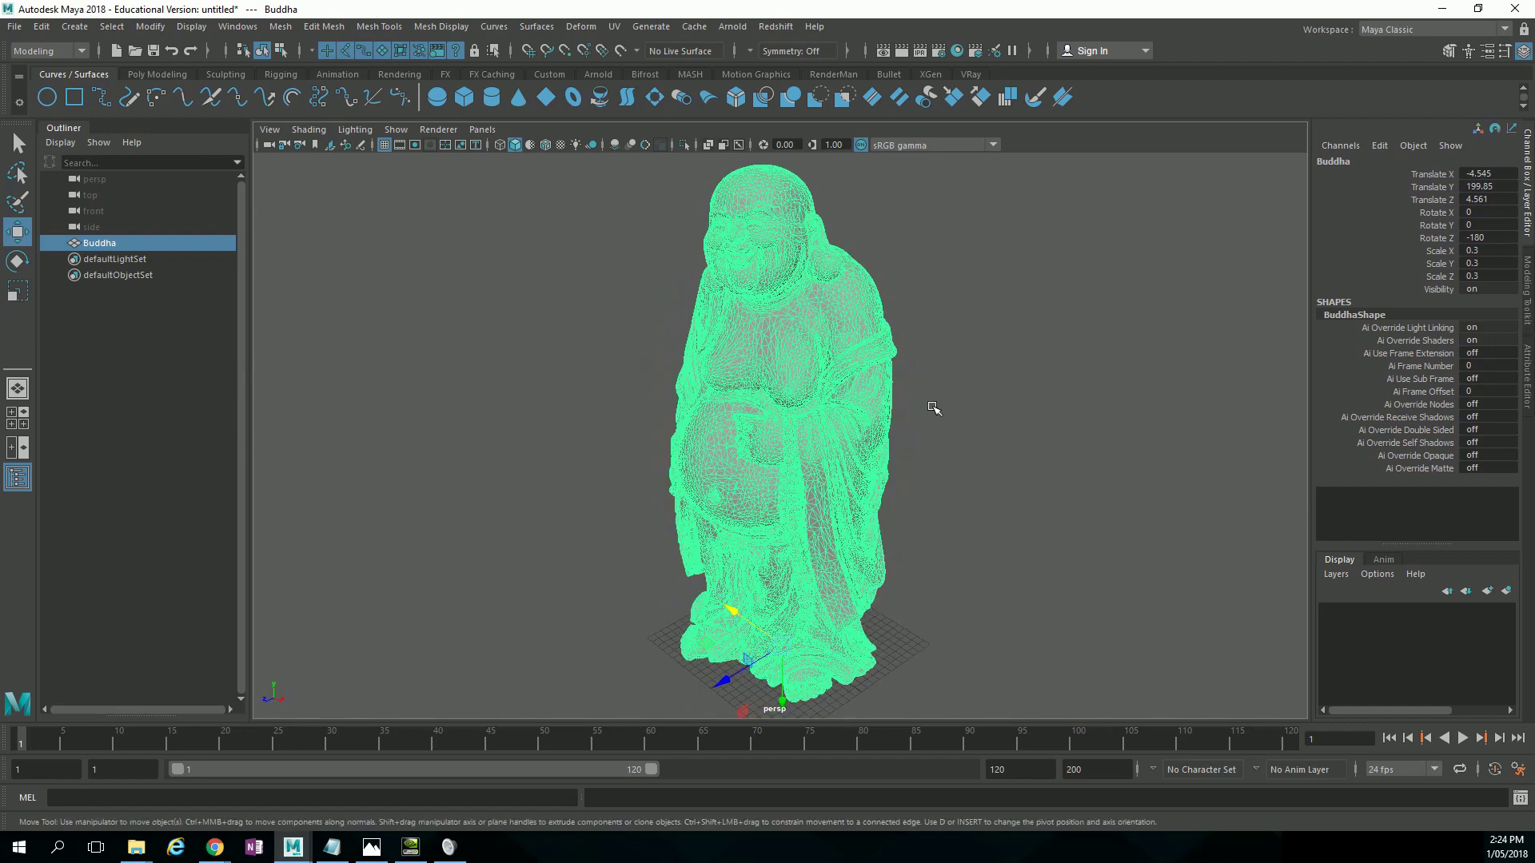
pyautogui.keyDown('alt'); pyautogui.moveTo(900, 411); pyautogui.dragTo(832, 381); pyautogui.keyUp('alt')
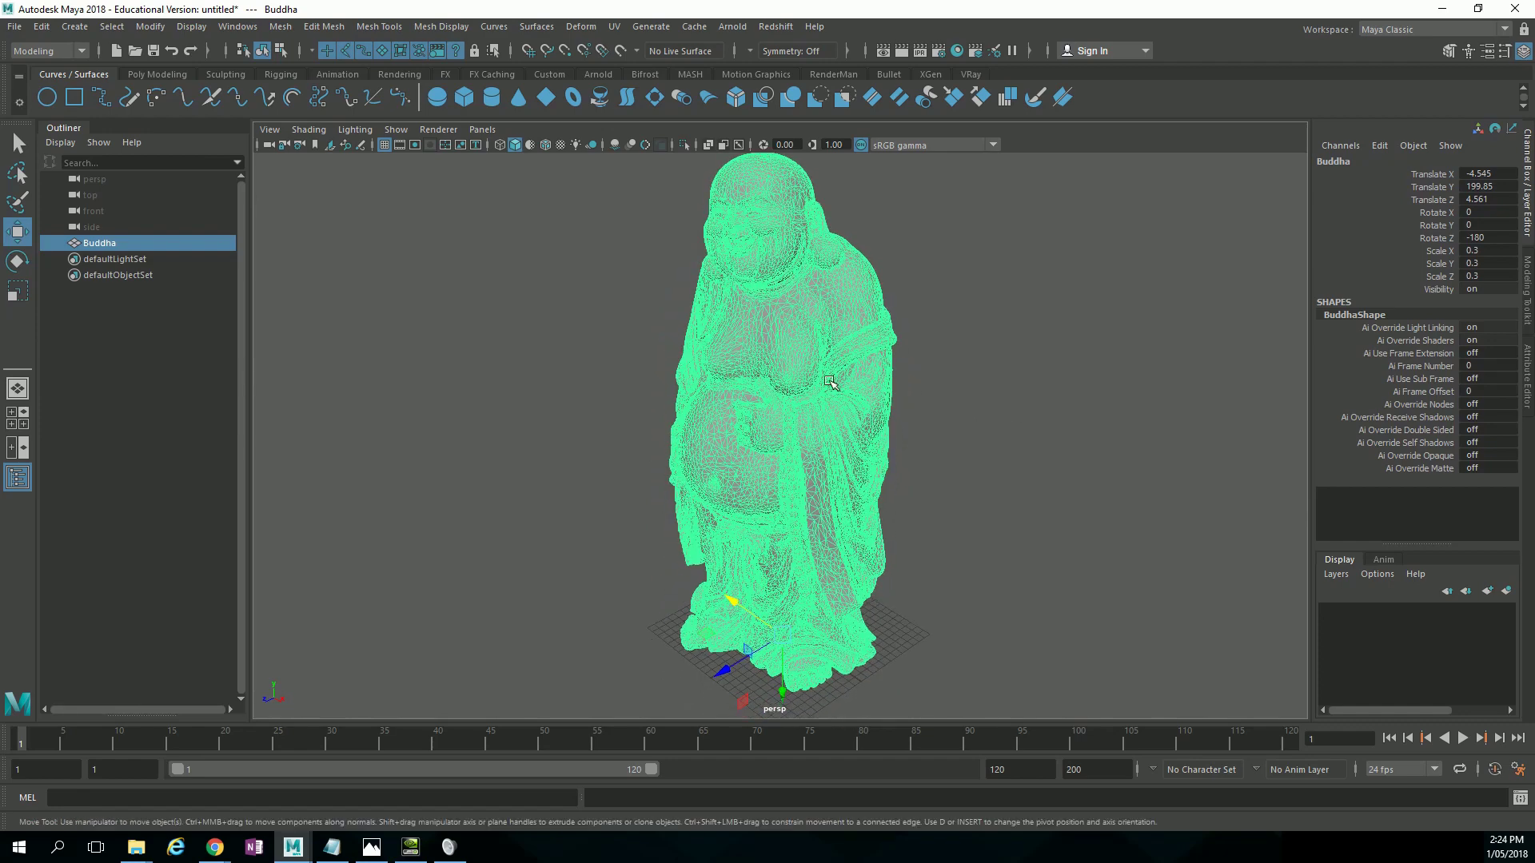
pyautogui.click(183, 29)
pyautogui.moveTo(232, 83)
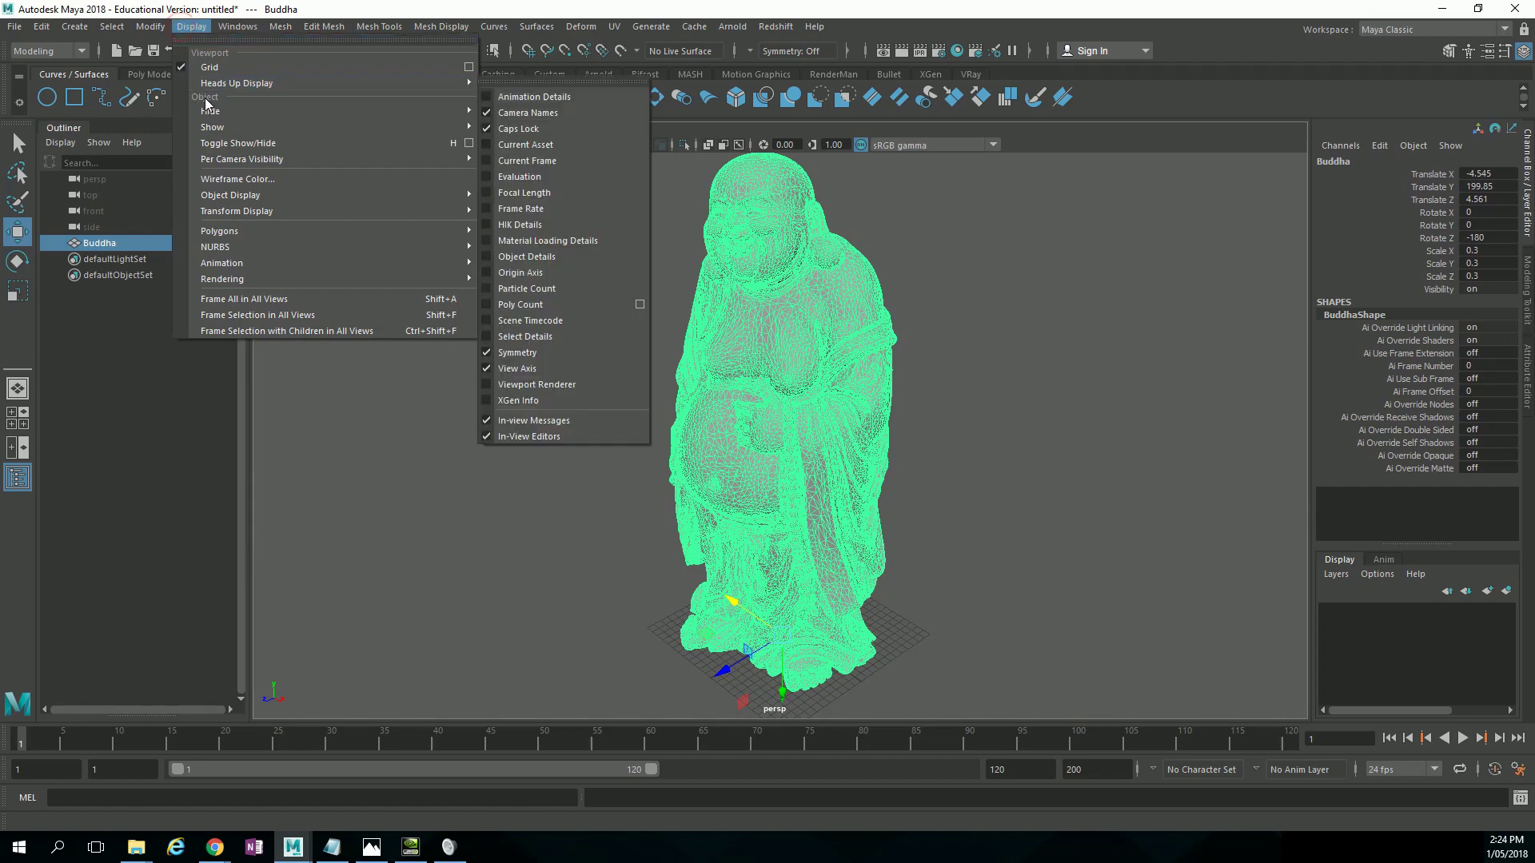
pyautogui.click(559, 210)
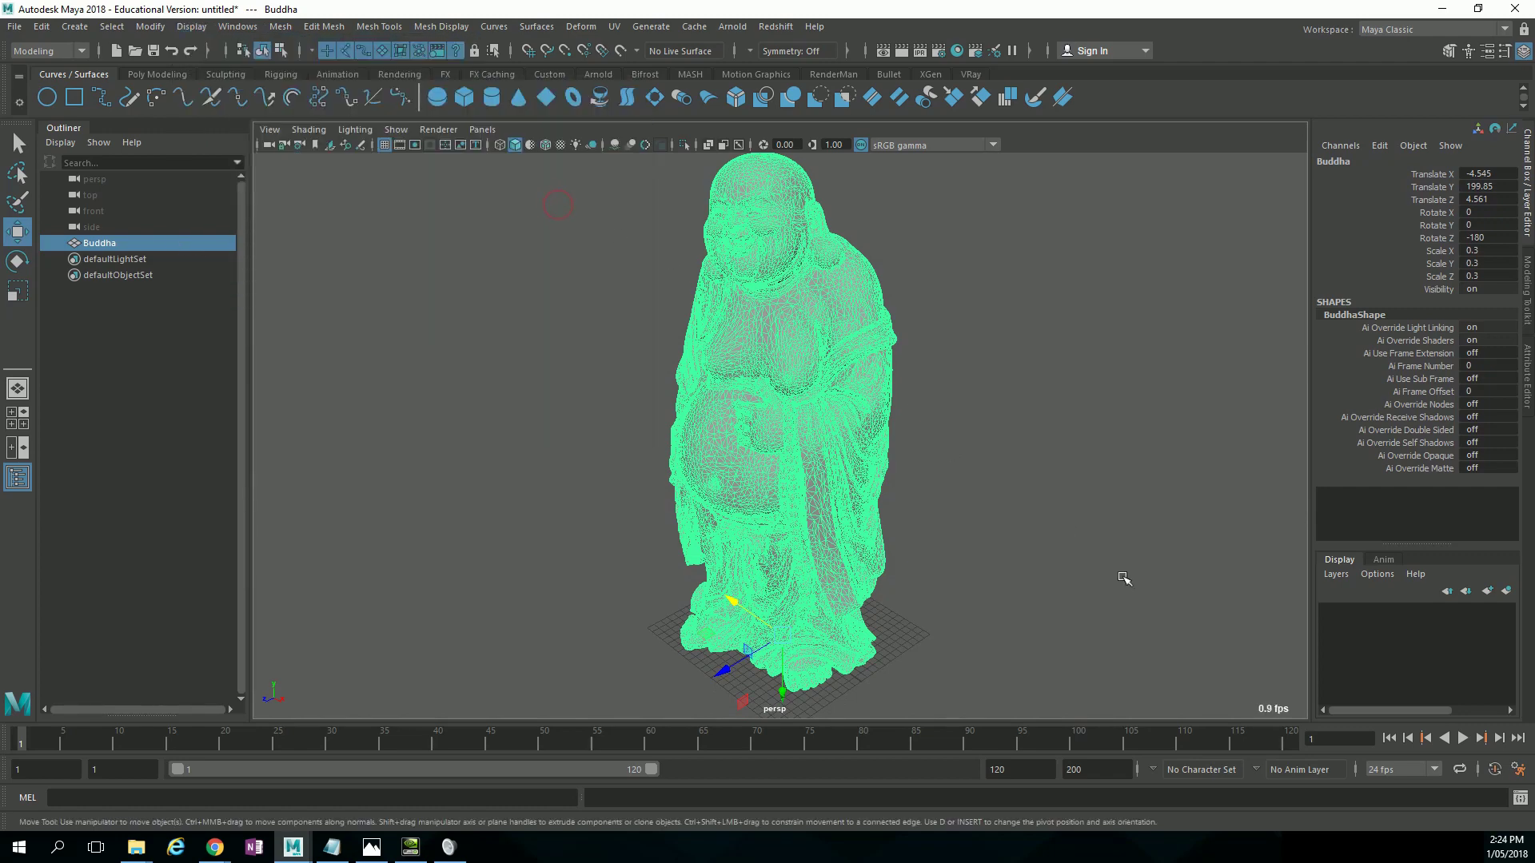
# Deselect the Buddha and examine the viewport frame rate while viewing the statue from different angles and distances.
pyautogui.keyDown('alt'); pyautogui.moveTo(1120, 579); pyautogui.dragTo(1098, 478); pyautogui.keyUp('alt')
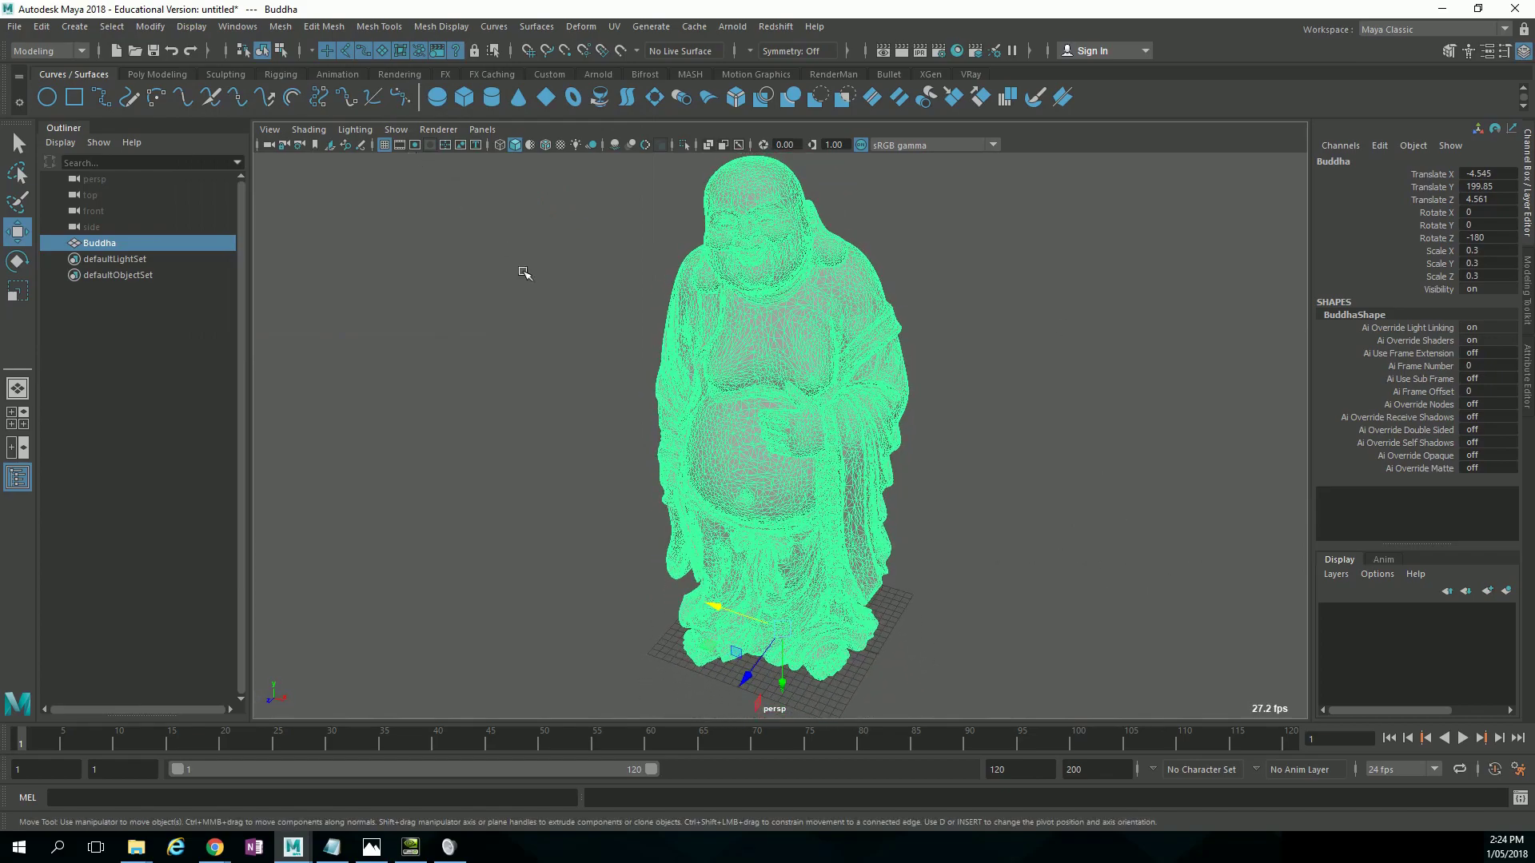
pyautogui.click(444, 176)
pyautogui.click(438, 129)
pyautogui.click(487, 248)
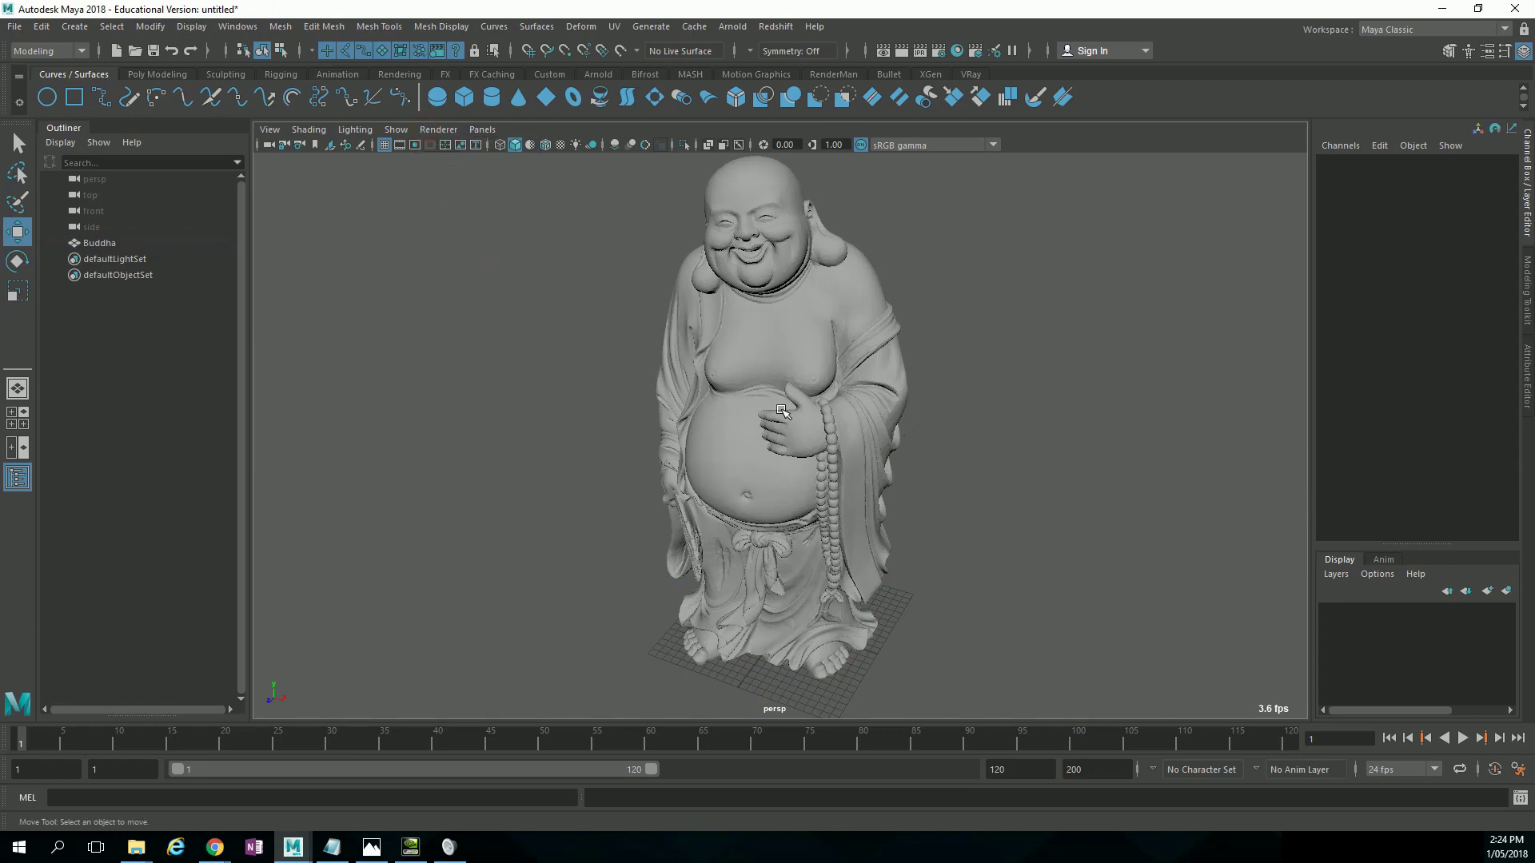
pyautogui.keyDown('alt'); pyautogui.moveTo(760, 412); pyautogui.dragTo(969, 387); pyautogui.keyUp('alt')
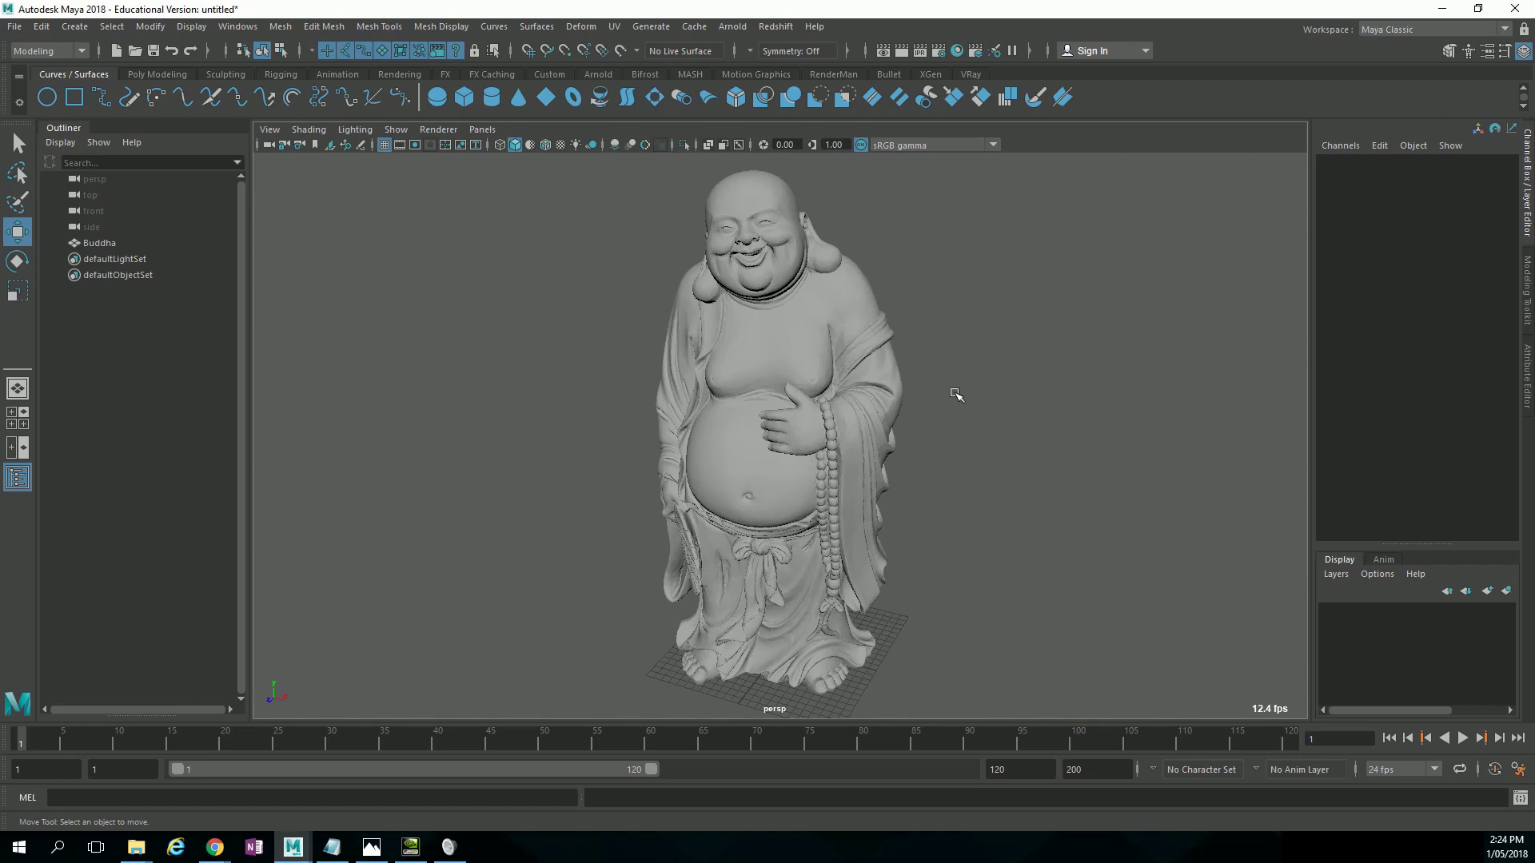
pyautogui.keyDown('alt'); pyautogui.moveTo(919, 399); pyautogui.dragTo(1163, 384, button='right'); pyautogui.keyUp('alt')
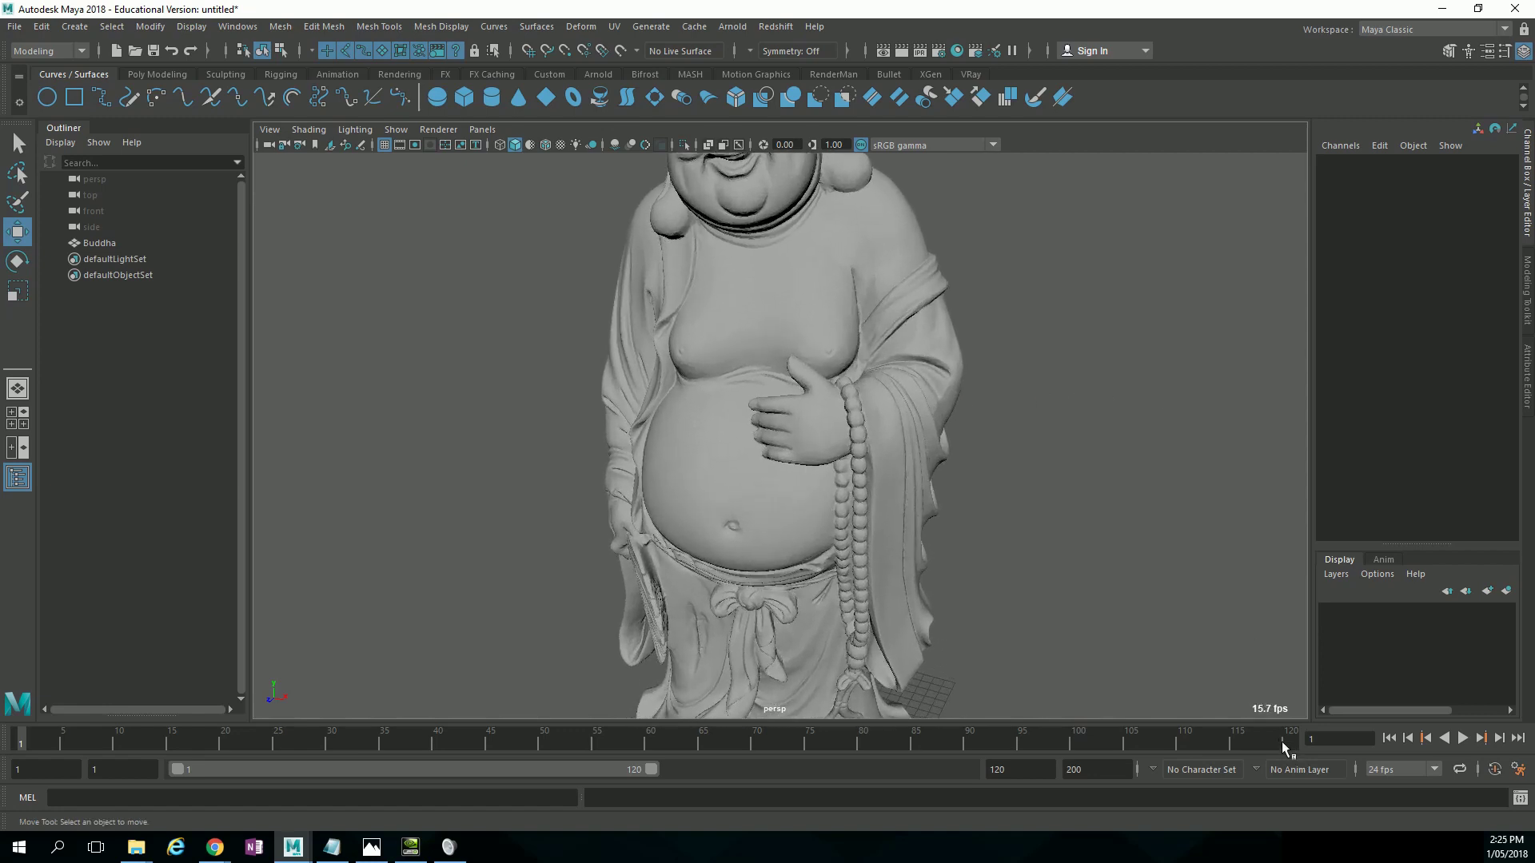
pyautogui.keyDown('alt'); pyautogui.moveTo(1105, 618); pyautogui.dragTo(997, 539); pyautogui.keyUp('alt')
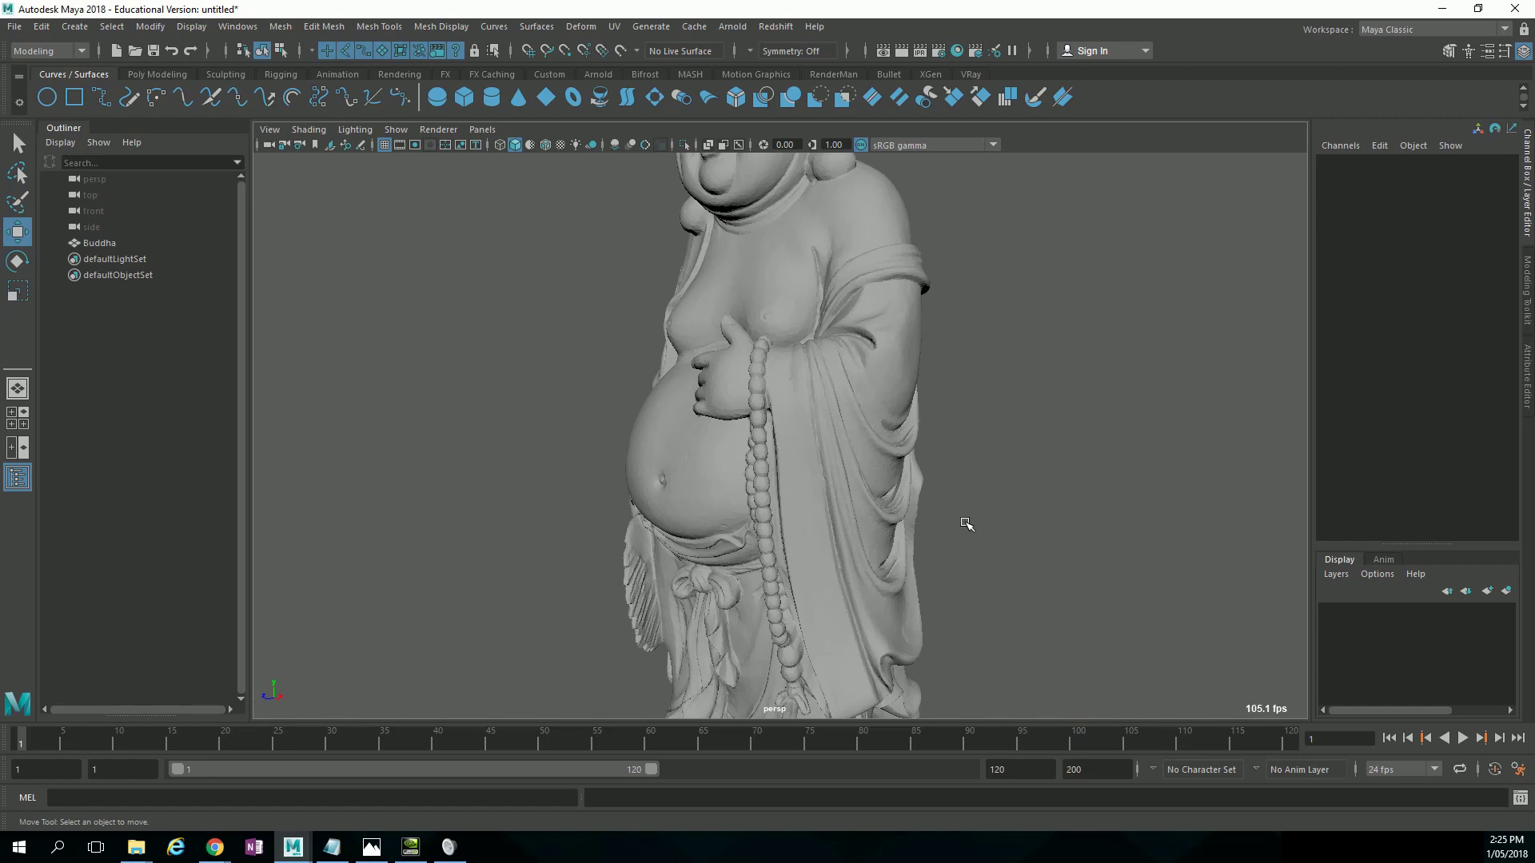
pyautogui.keyDown('alt'); pyautogui.moveTo(1013, 418); pyautogui.dragTo(722, 389, button='right'); pyautogui.keyUp('alt')
pyautogui.keyDown('alt'); pyautogui.moveTo(722, 388); pyautogui.dragTo(684, 415); pyautogui.keyUp('alt')
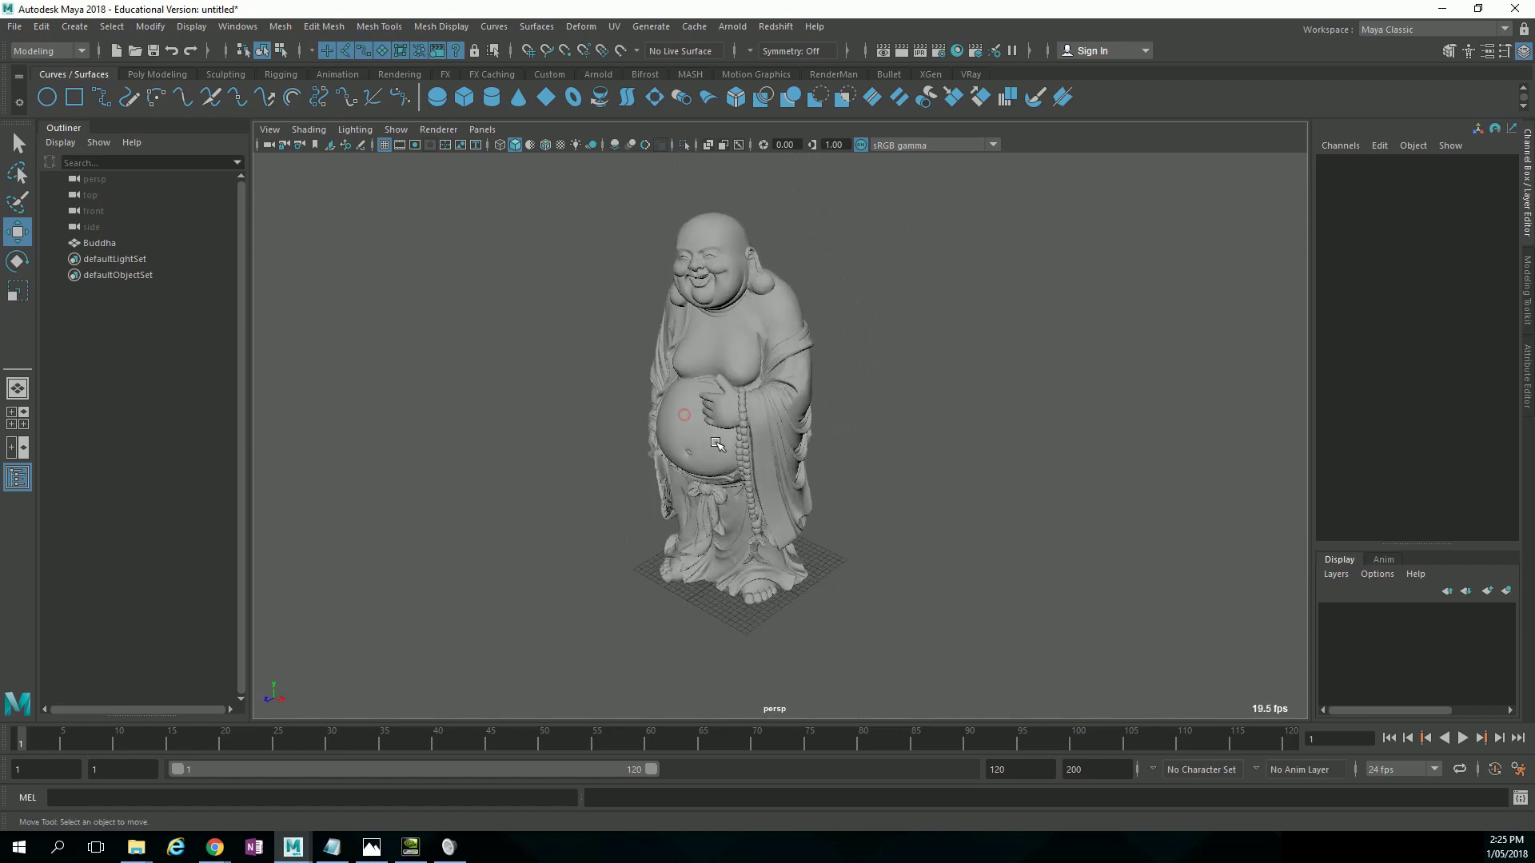
# Create a polygon plane as a floor beneath the Buddha and scale it uniformly to about 118.
pyautogui.keyDown('shift'); pyautogui.rightClick(888, 524); pyautogui.keyUp('shift')
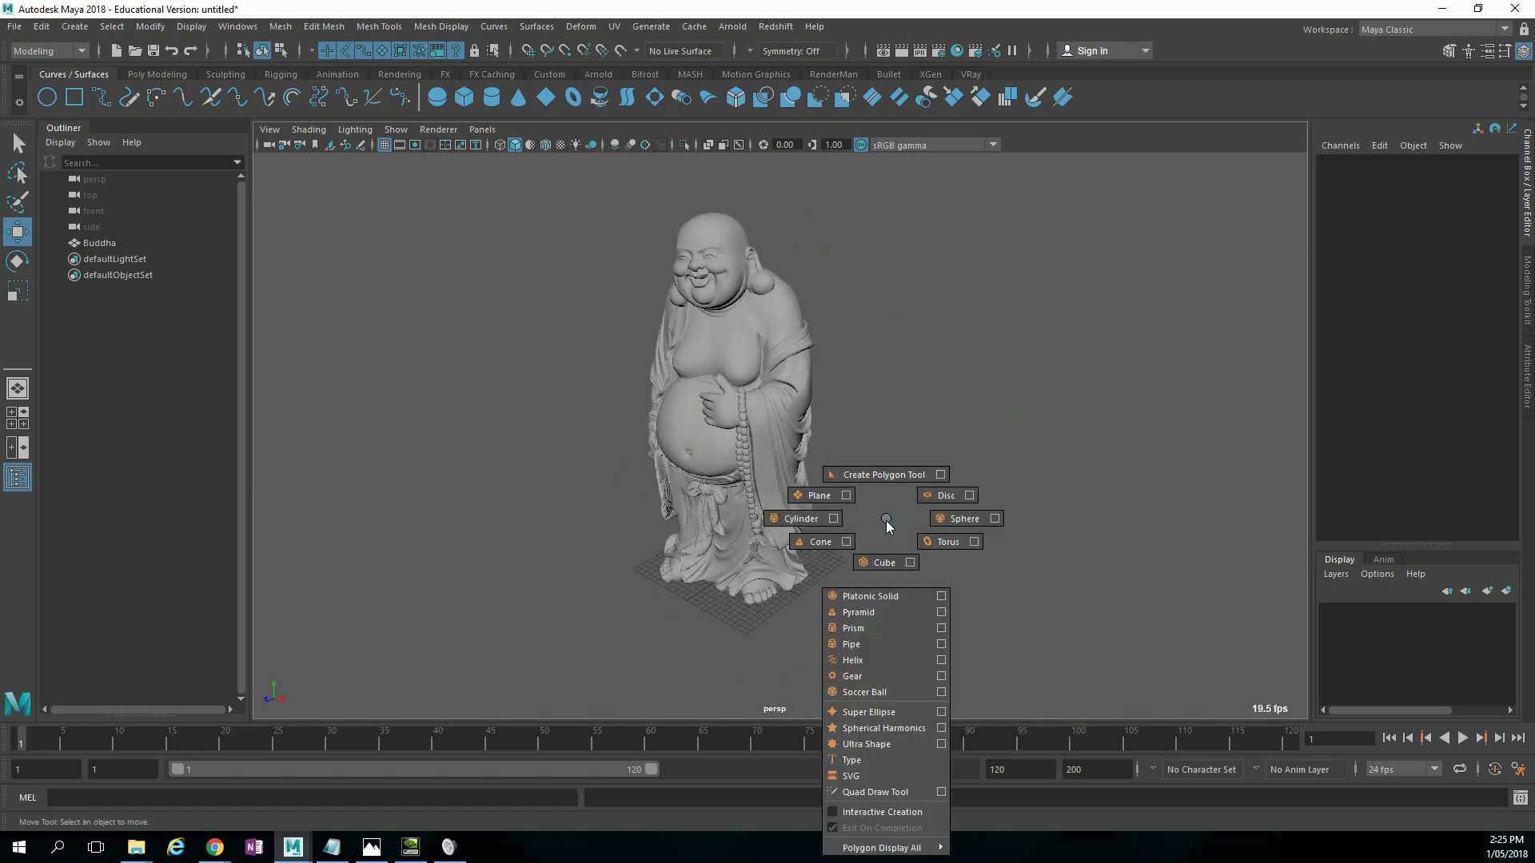
pyautogui.click(813, 507)
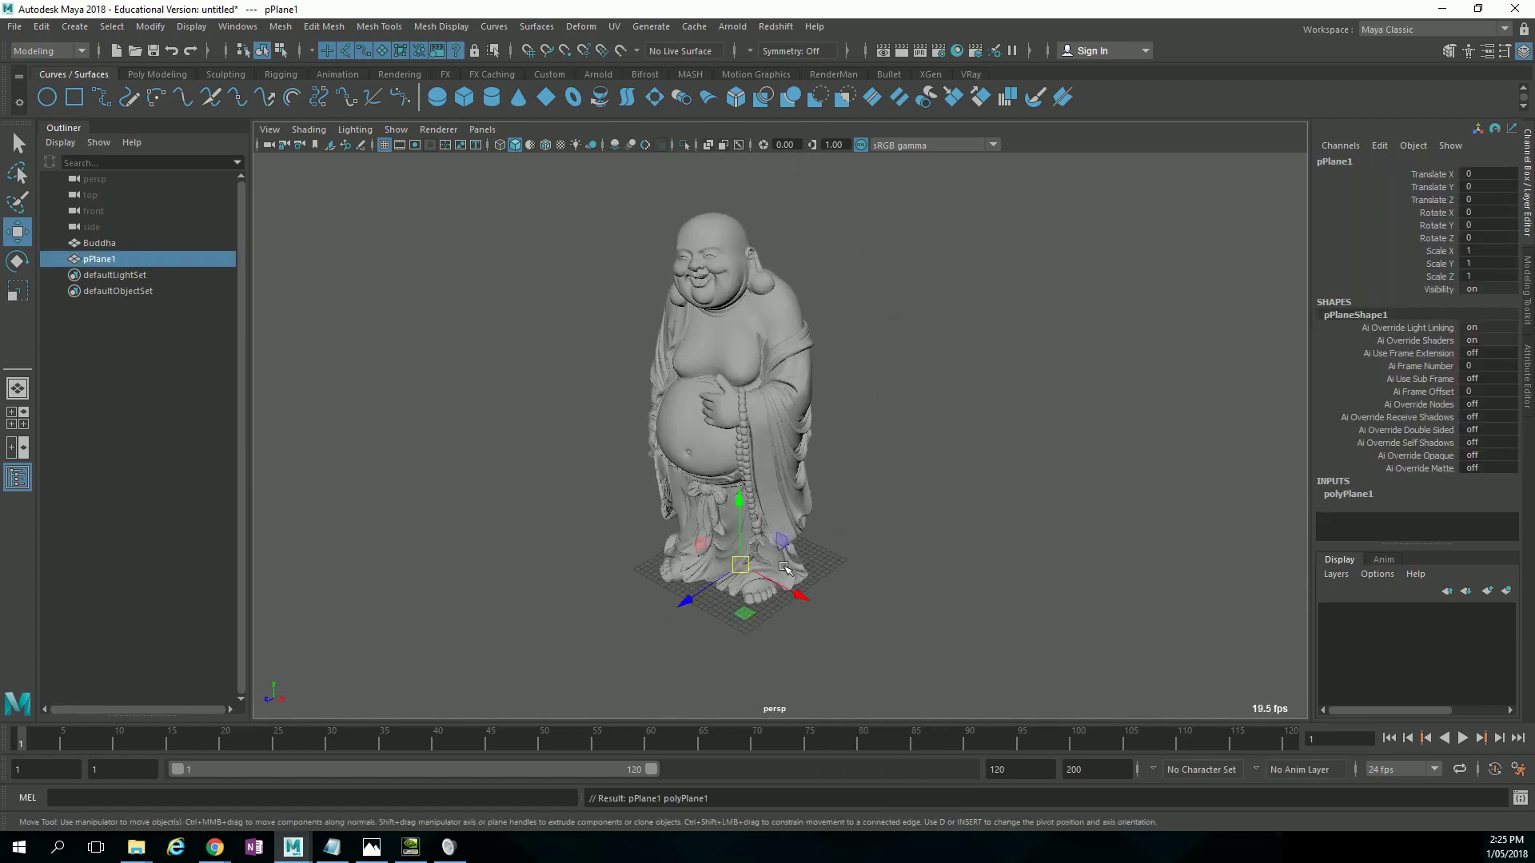
pyautogui.press('r')
pyautogui.moveTo(741, 564); pyautogui.dragTo(1264, 550)
pyautogui.keyDown('alt'); pyautogui.moveTo(952, 445); pyautogui.dragTo(948, 439); pyautogui.keyUp('alt')
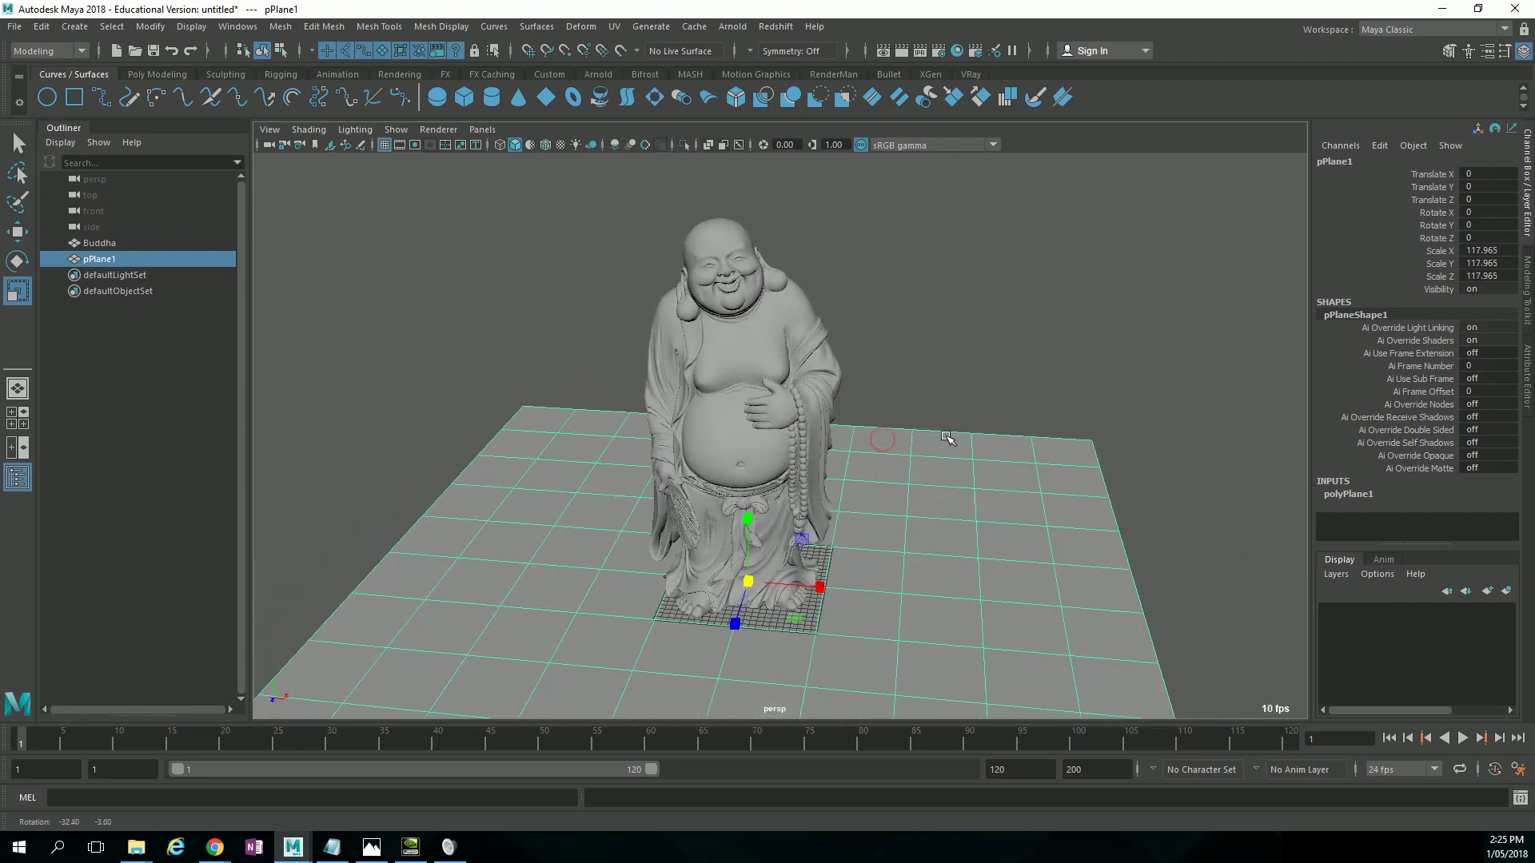
pyautogui.click(946, 372)
# Hide the grid in the perspective viewport.
pyautogui.moveTo(946, 372)
pyautogui.keyDown('alt'); pyautogui.mouseDown(button='right')
pyautogui.moveTo(850, 359)
pyautogui.moveTo(848, 384)
pyautogui.moveTo(854, 352)
pyautogui.mouseUp(button='right'); pyautogui.keyUp('alt')
pyautogui.click(396, 128)
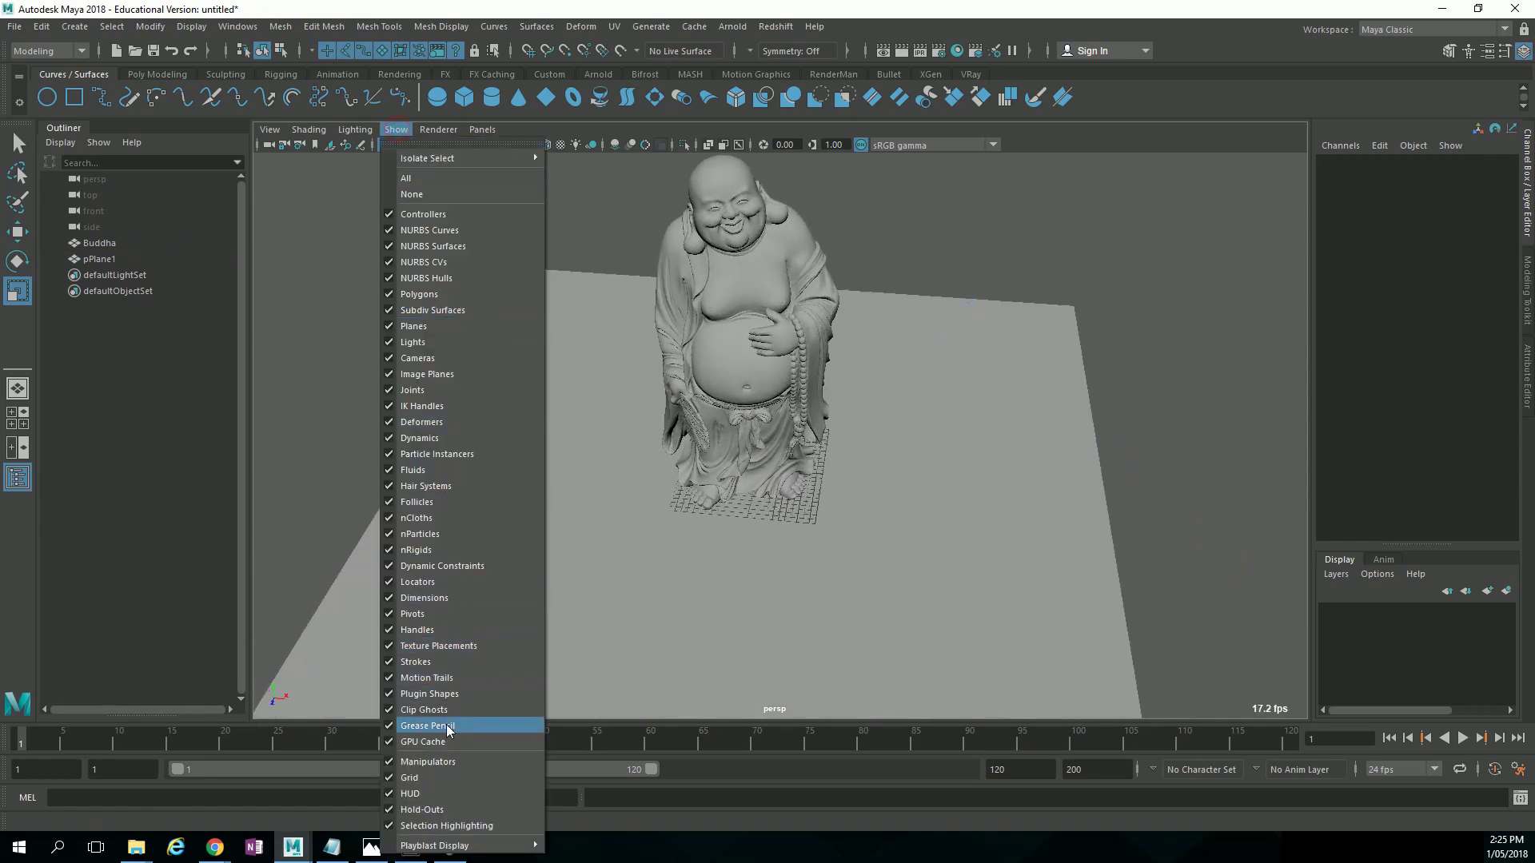
pyautogui.click(430, 775)
pyautogui.keyDown('alt'); pyautogui.moveTo(708, 559); pyautogui.dragTo(672, 536); pyautogui.keyUp('alt')
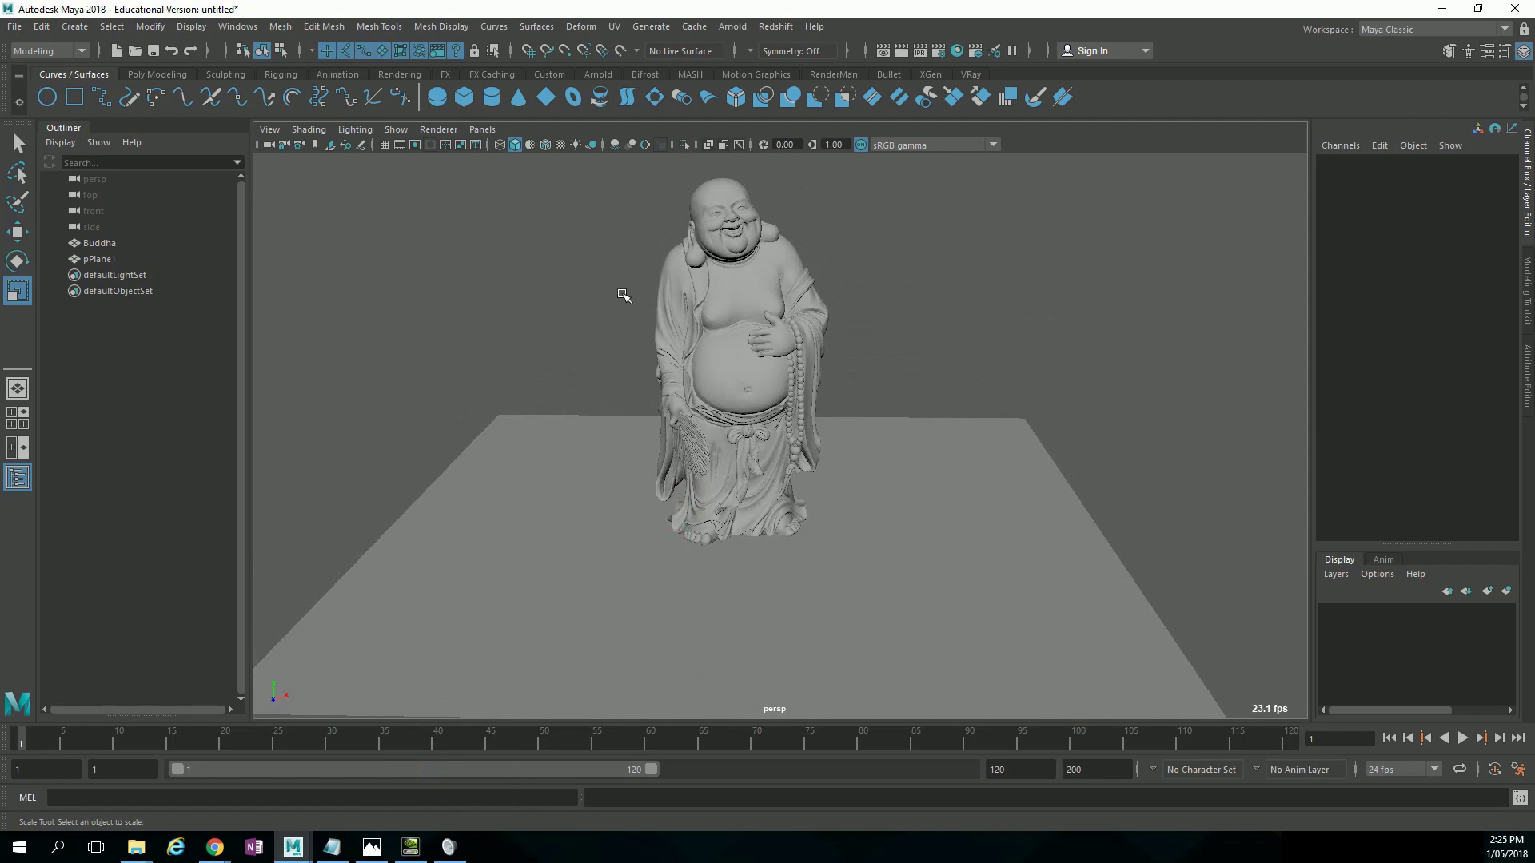
# Turn on screen-space ambient occlusion and inspect the shading on the Buddha and the floor around its feet.
pyautogui.click(614, 145)
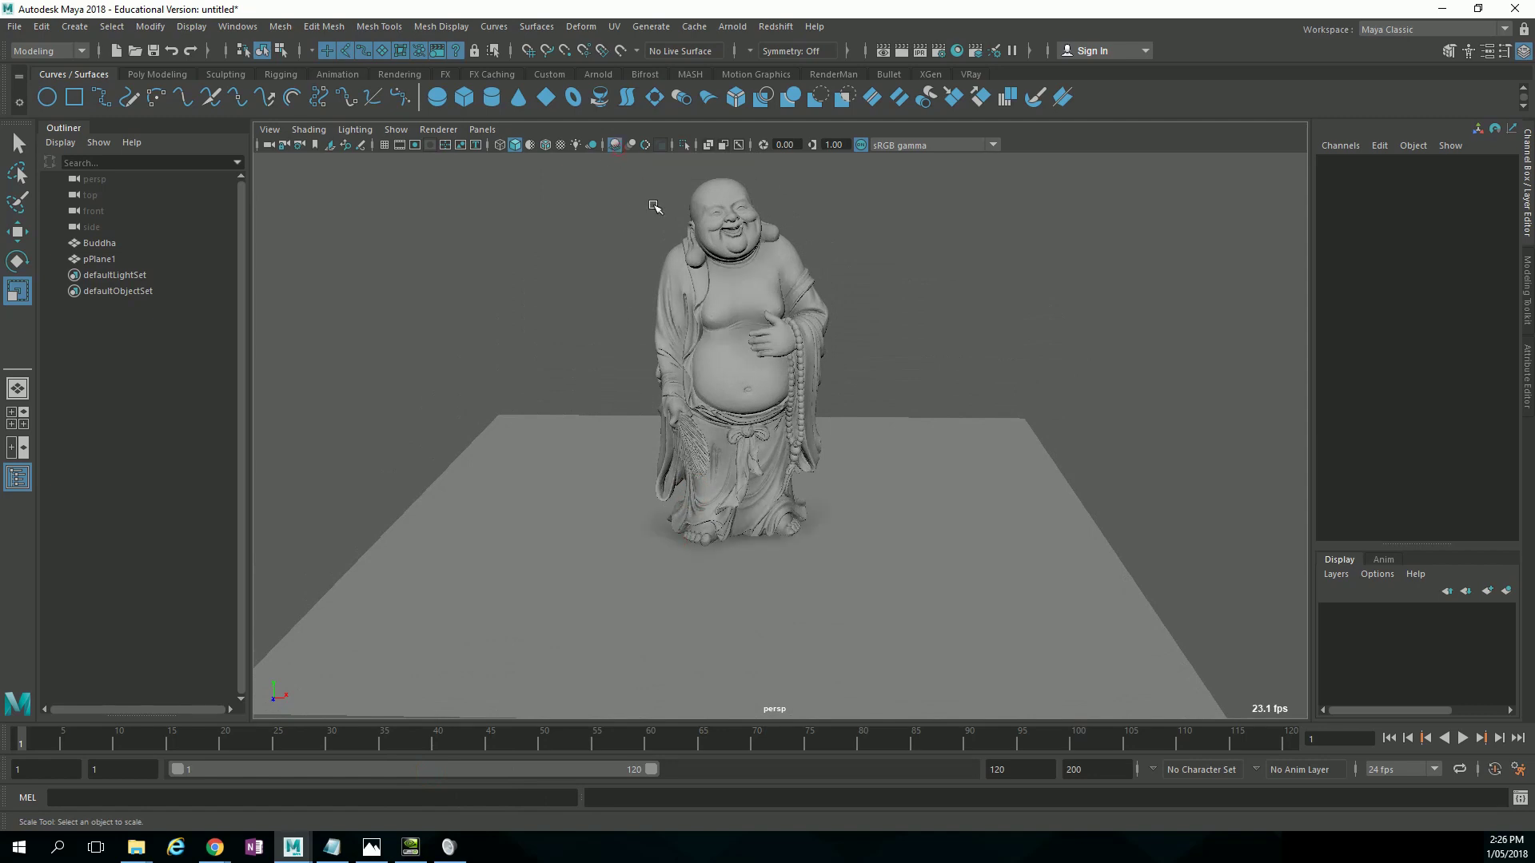
pyautogui.moveTo(843, 346)
pyautogui.keyDown('alt'); pyautogui.mouseDown()
pyautogui.moveTo(808, 361)
pyautogui.moveTo(719, 343)
pyautogui.moveTo(835, 371)
pyautogui.mouseUp(); pyautogui.keyUp('alt')
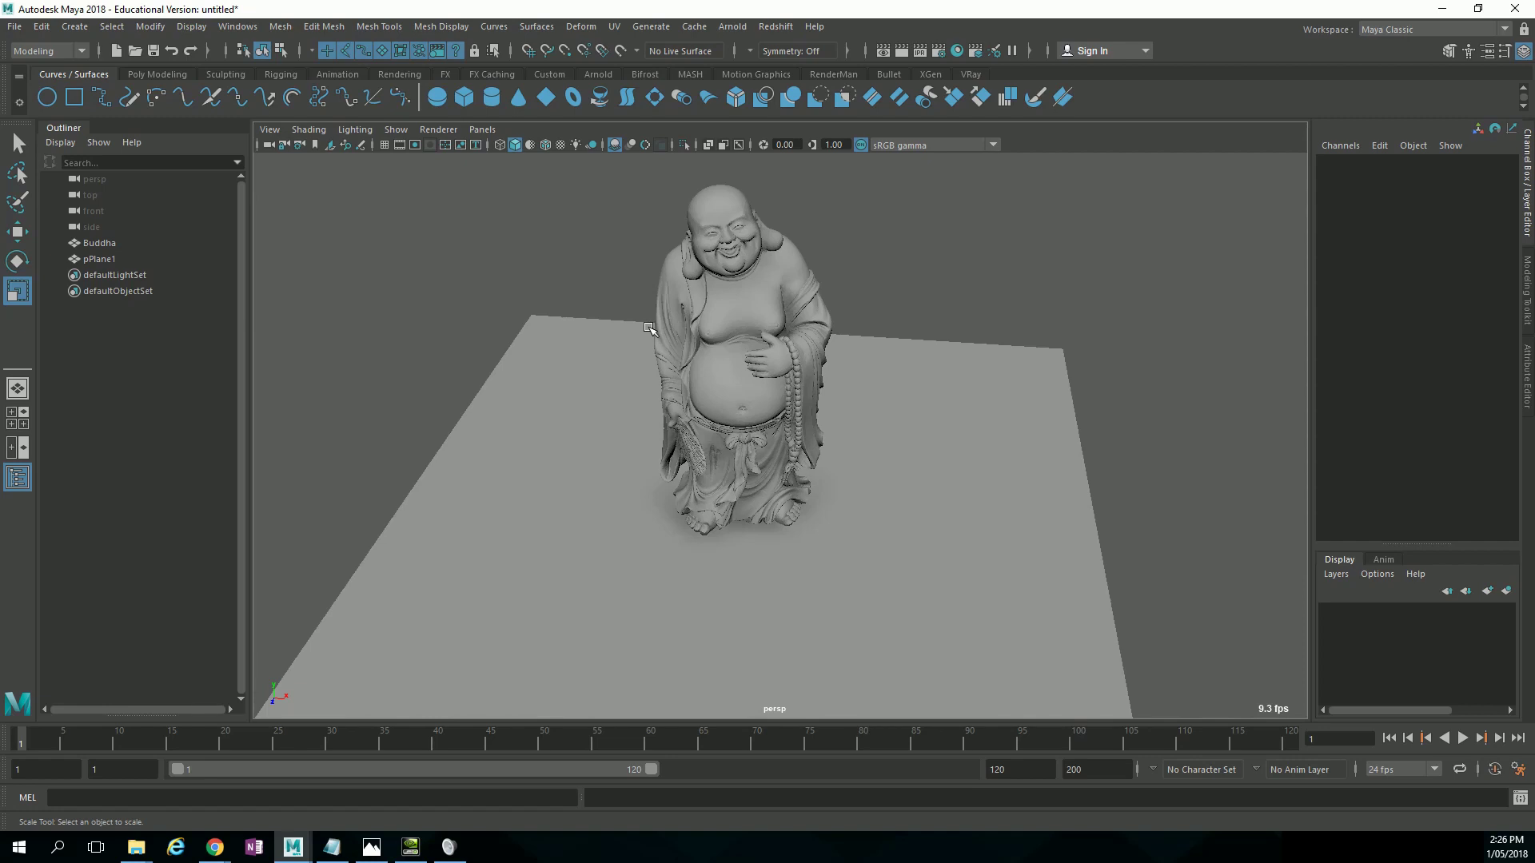
pyautogui.keyDown('alt'); pyautogui.moveTo(555, 368); pyautogui.dragTo(589, 358); pyautogui.keyUp('alt')
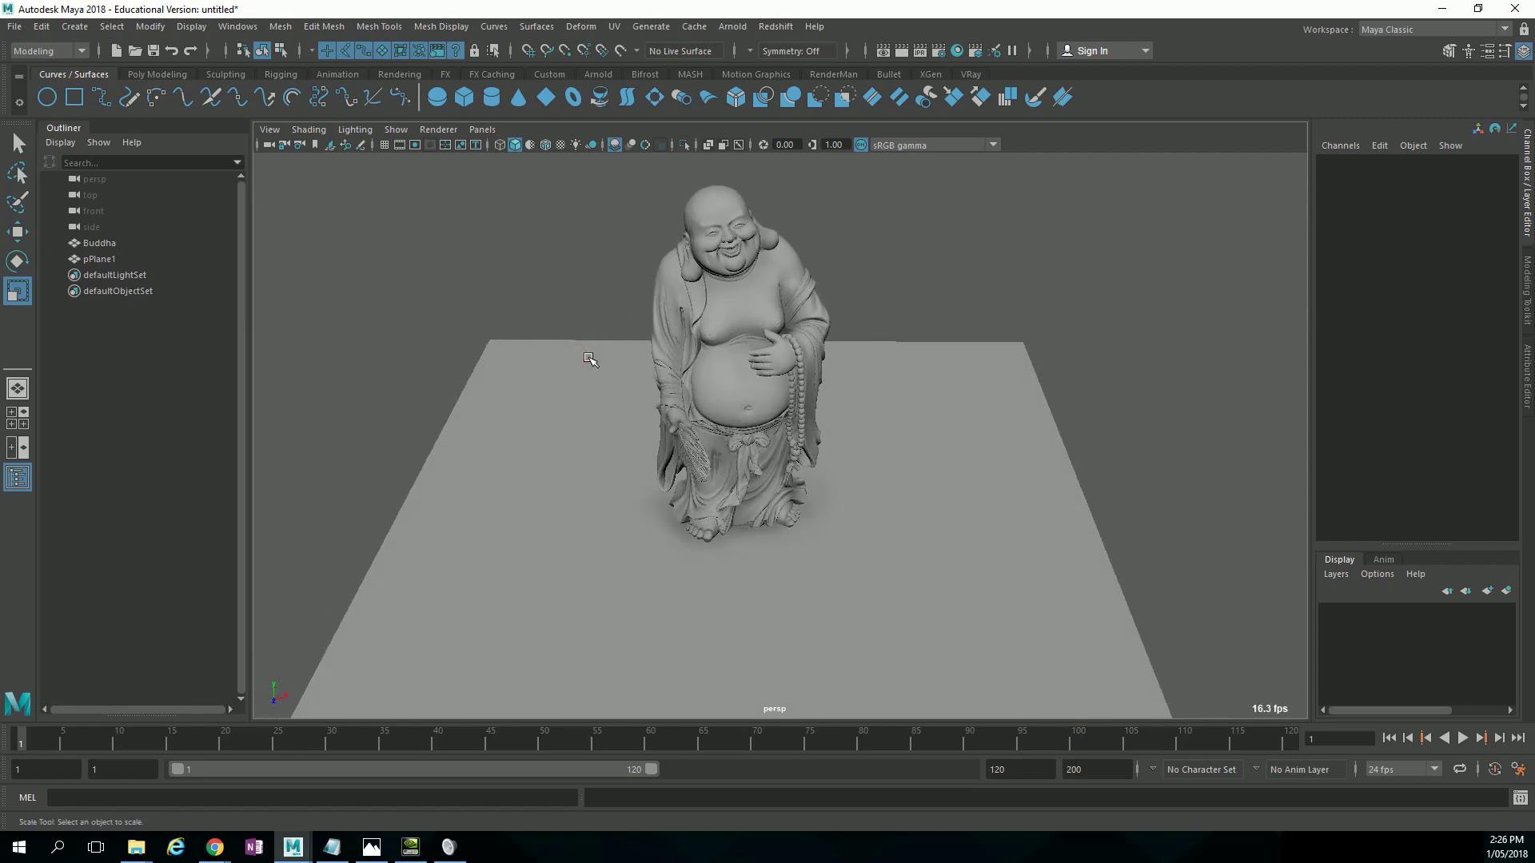
pyautogui.keyDown('alt'); pyautogui.moveTo(589, 359); pyautogui.dragTo(589, 359, button='middle'); pyautogui.keyUp('alt')
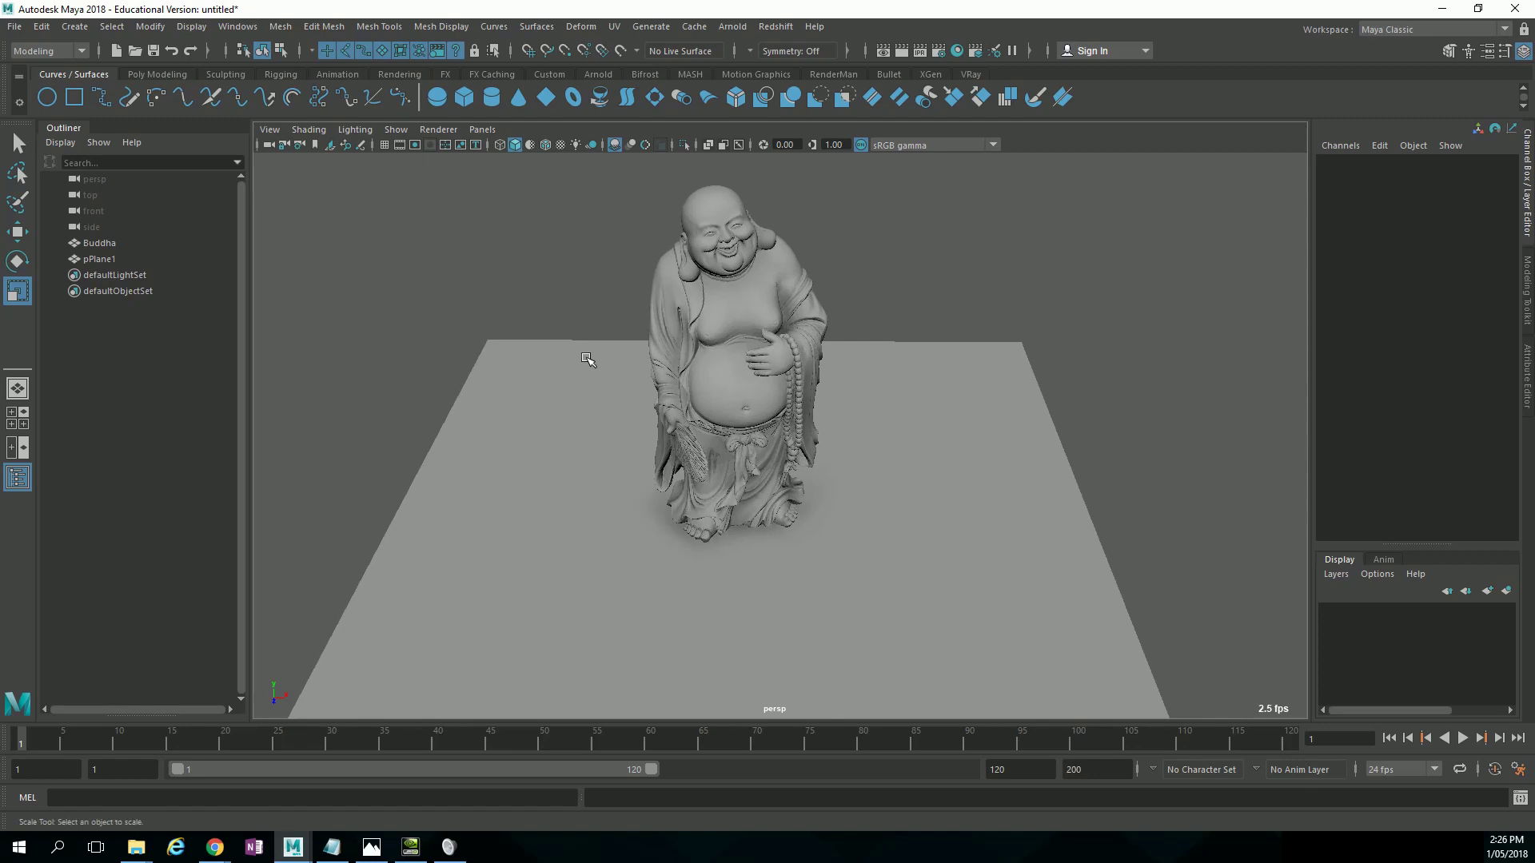
pyautogui.keyDown('alt'); pyautogui.moveTo(589, 359); pyautogui.dragTo(897, 373, button='right'); pyautogui.keyUp('alt')
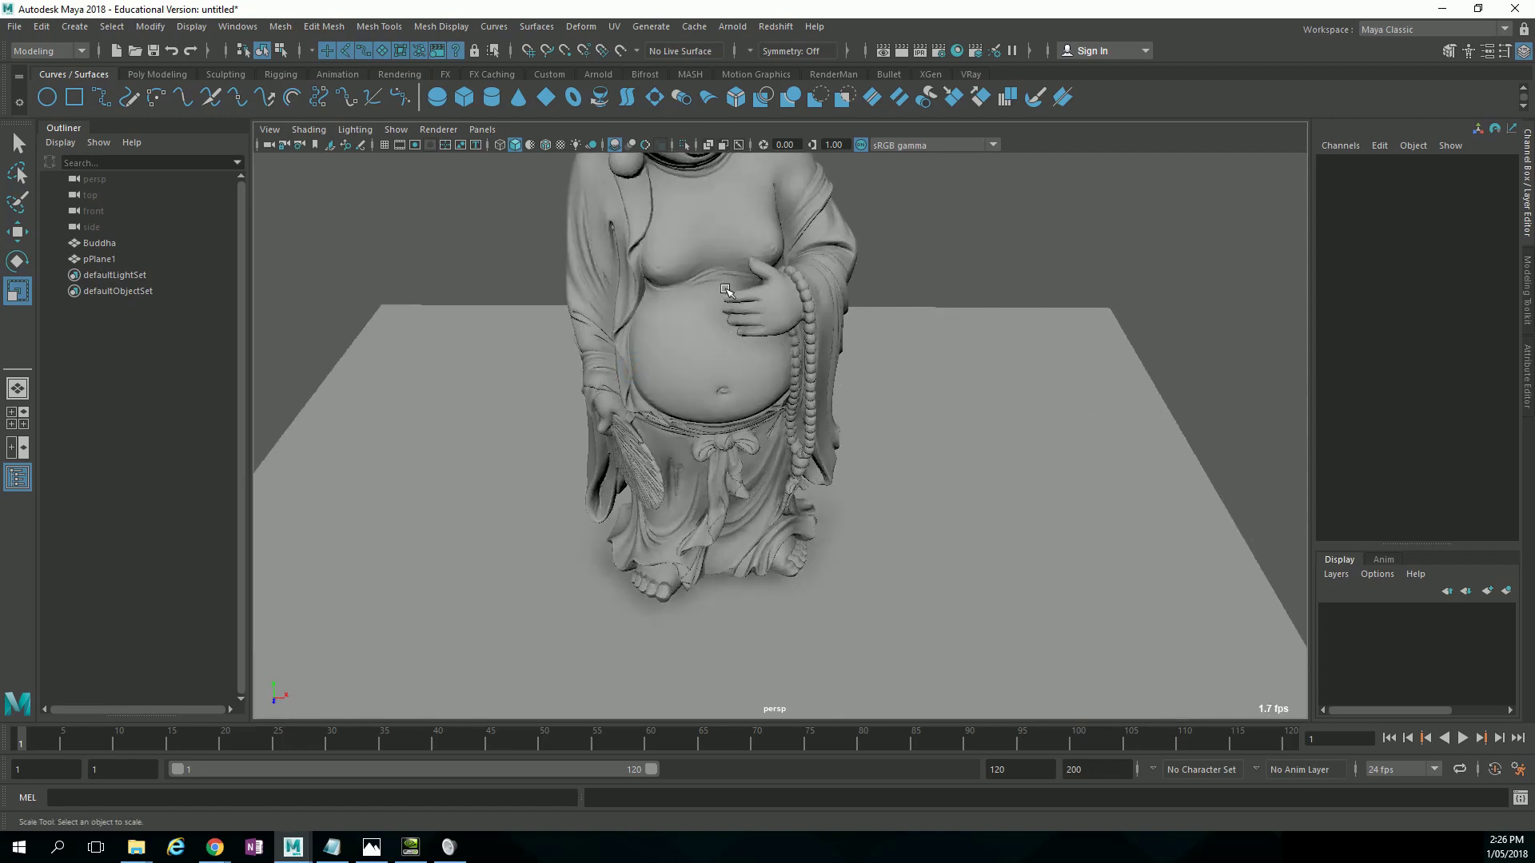
pyautogui.keyDown('alt'); pyautogui.moveTo(729, 276); pyautogui.dragTo(729, 346, button='middle'); pyautogui.keyUp('alt')
pyautogui.keyDown('alt'); pyautogui.moveTo(729, 346); pyautogui.dragTo(639, 312, button='right'); pyautogui.keyUp('alt')
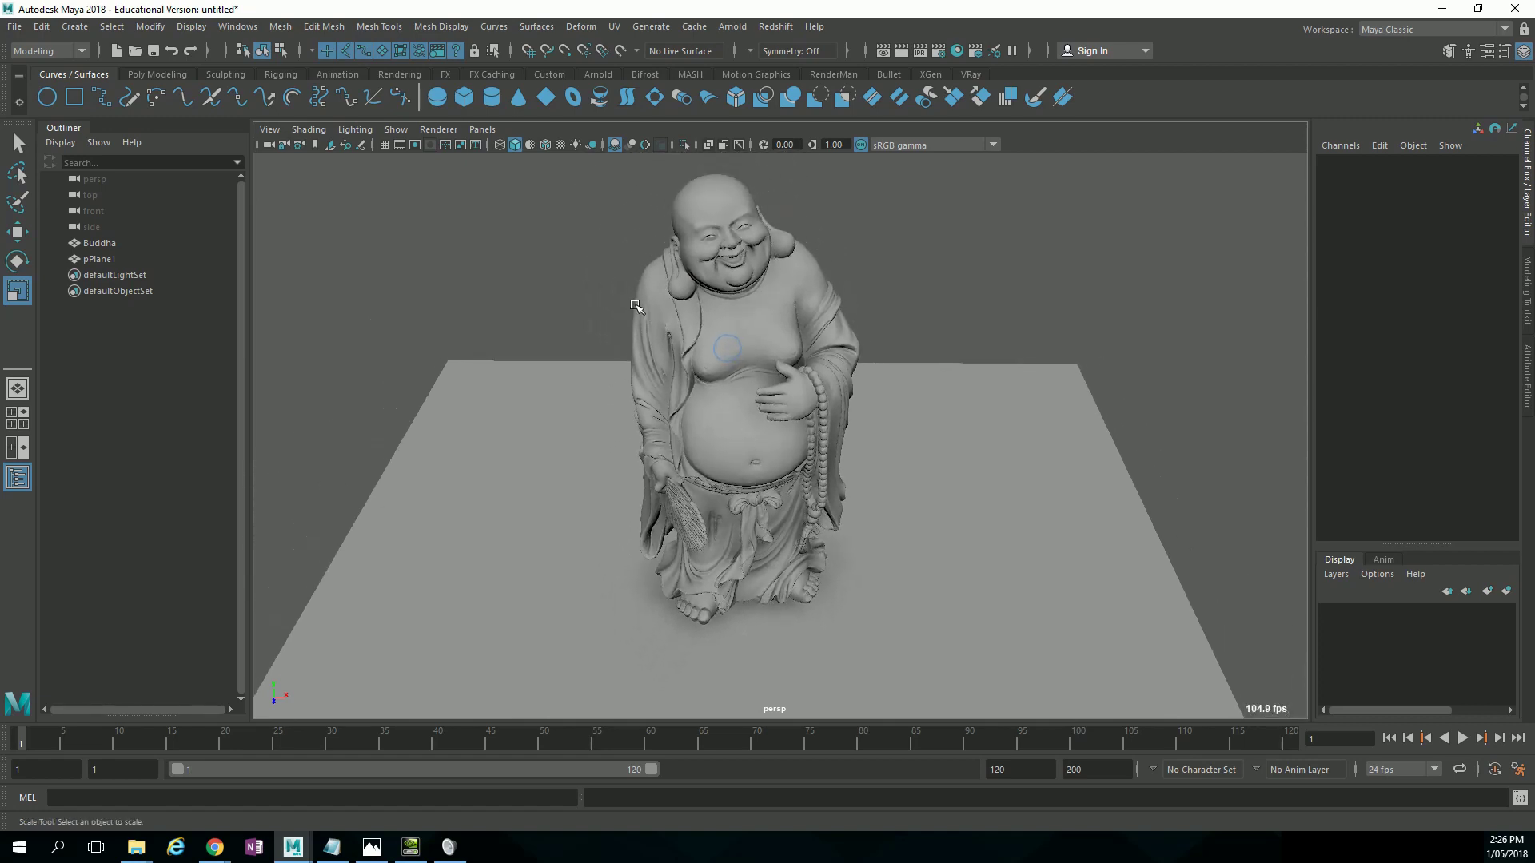
pyautogui.keyDown('alt'); pyautogui.moveTo(596, 216); pyautogui.dragTo(421, 199, button='right'); pyautogui.keyUp('alt')
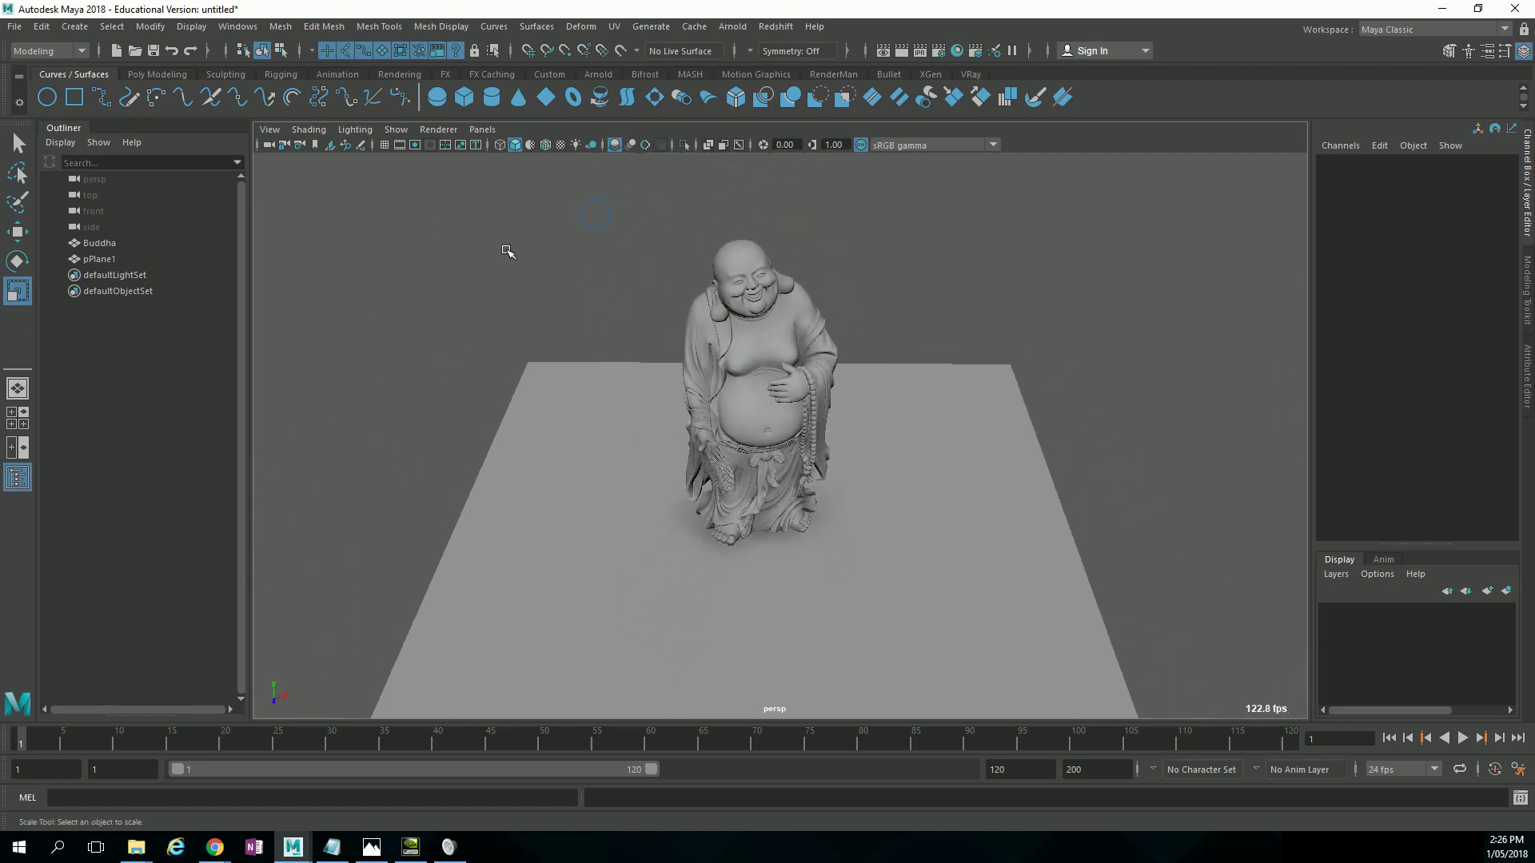
# Switch the viewport to use all lights and cycle its background colour to black.
pyautogui.press('7')
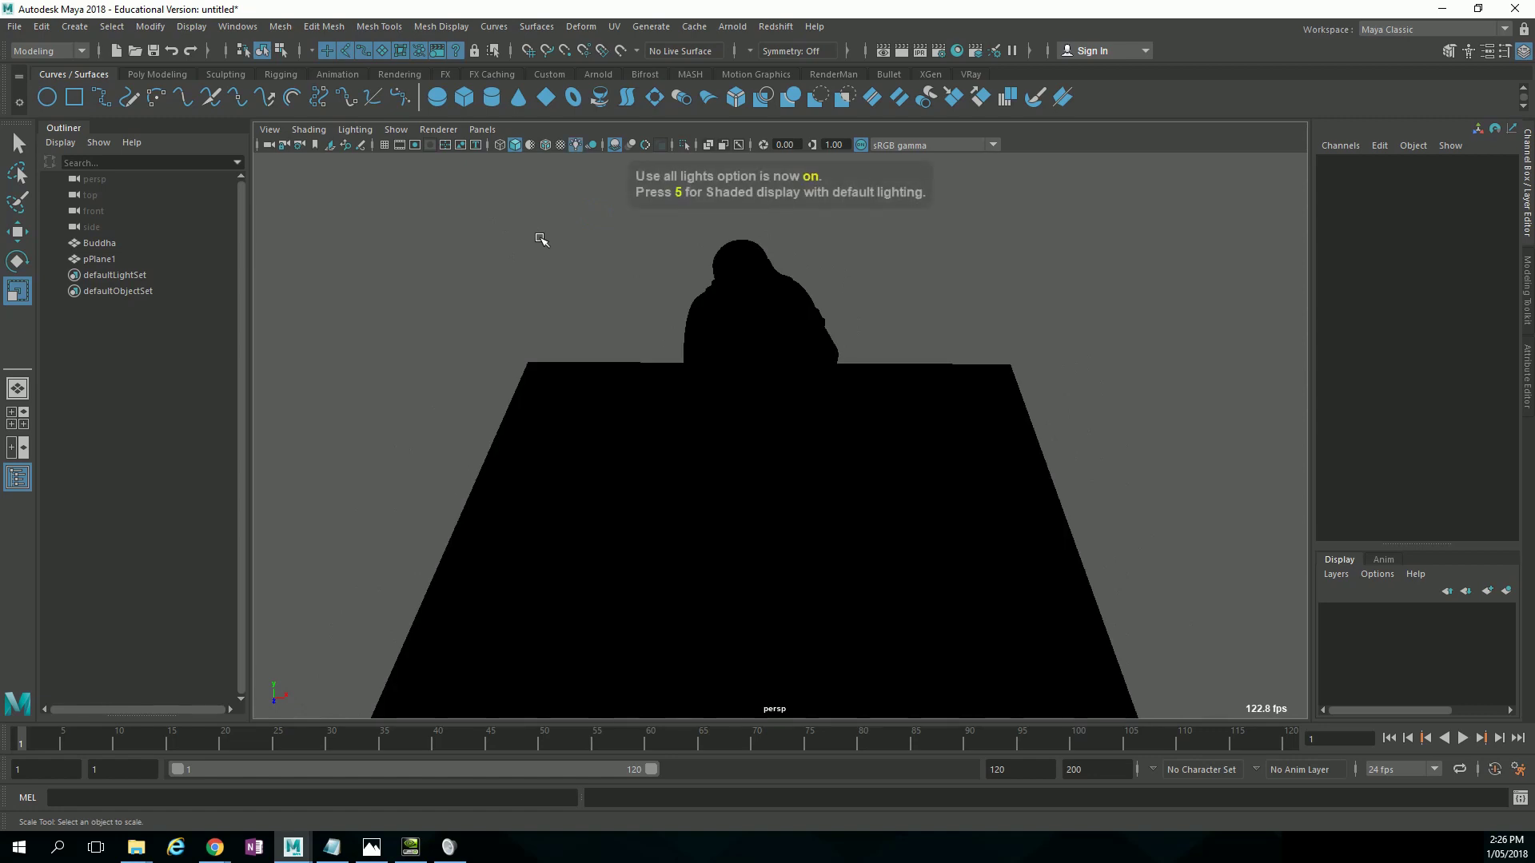
pyautogui.hotkey('alt', 'b')
pyautogui.hotkey('alt', 'b')
pyautogui.hotkey('alt', 'b')
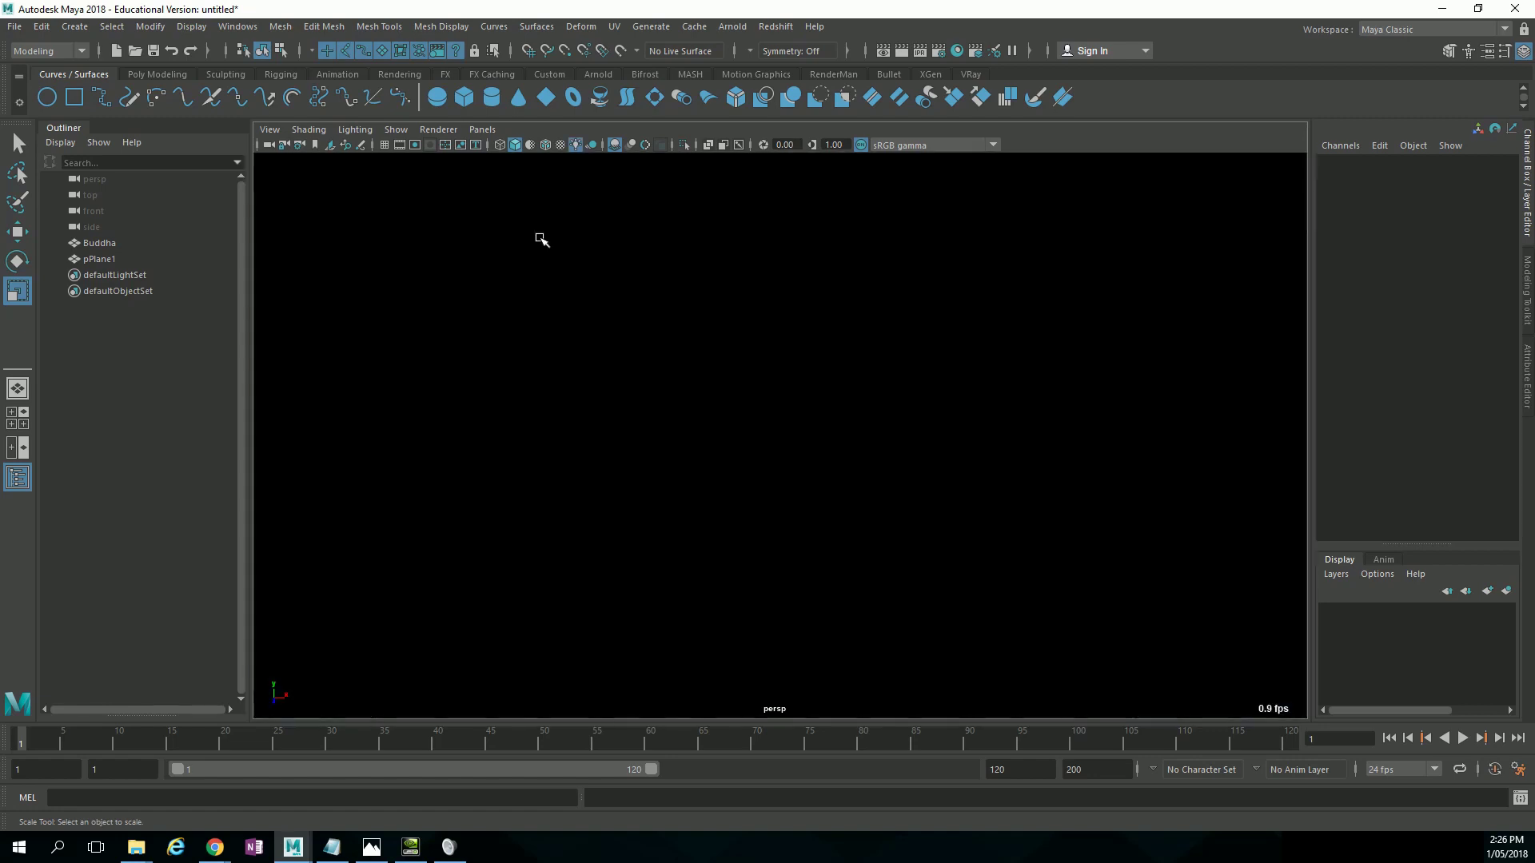
pyautogui.hotkey('alt', 'b')
pyautogui.hotkey('alt', 'b')
pyautogui.hotkey('alt', 'b')
pyautogui.hotkey('alt', 'b')
pyautogui.hotkey('alt', 'b')
pyautogui.hotkey('alt', 'b')
pyautogui.hotkey('alt', 'b')
# Add a directional light to the scene and scale its icon uniformly to about 23.5.
pyautogui.click(399, 74)
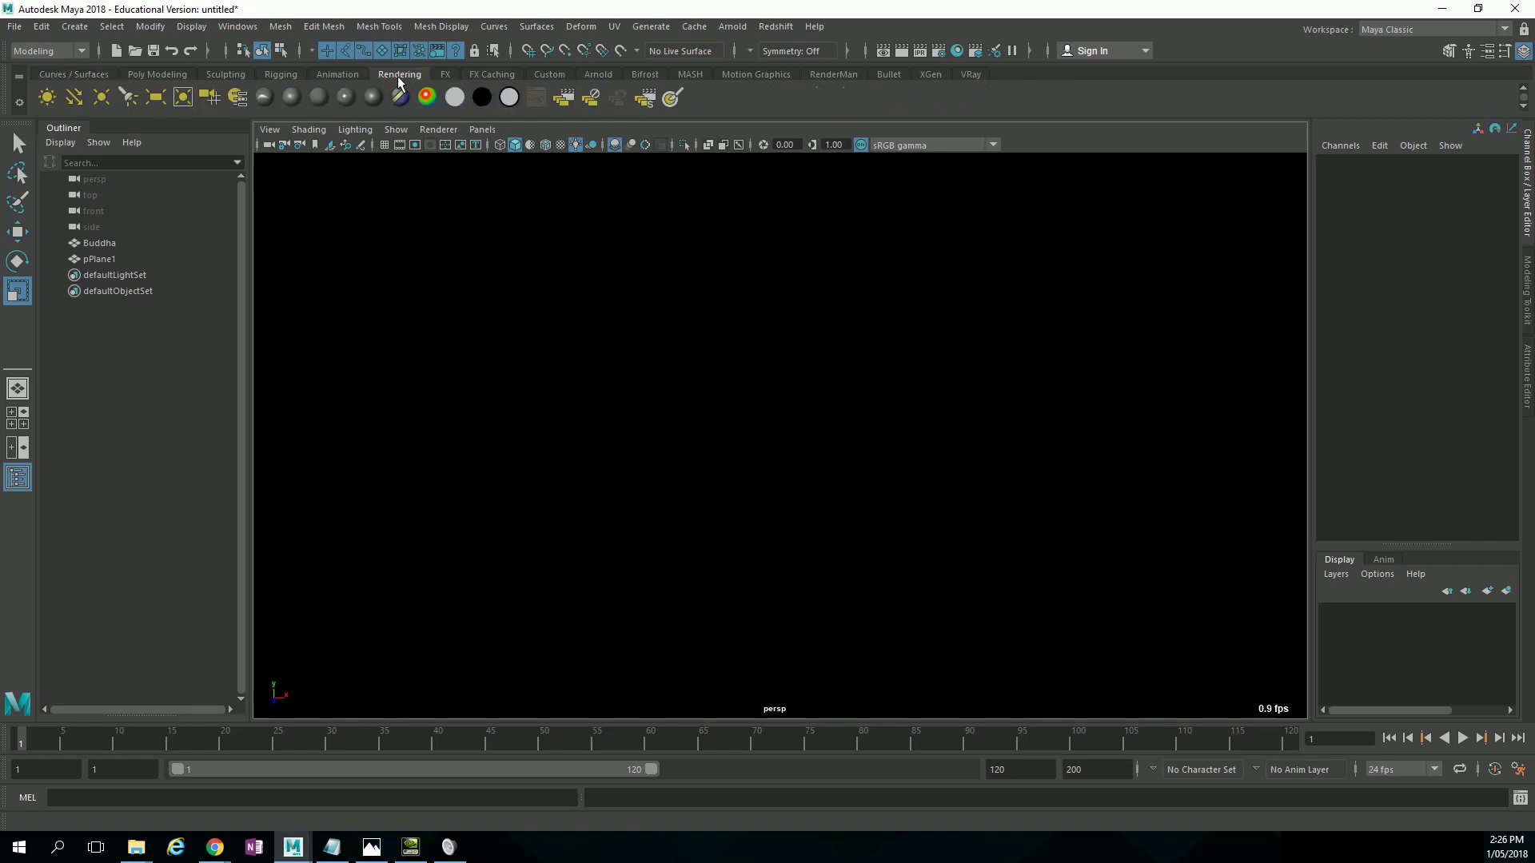
pyautogui.click(77, 103)
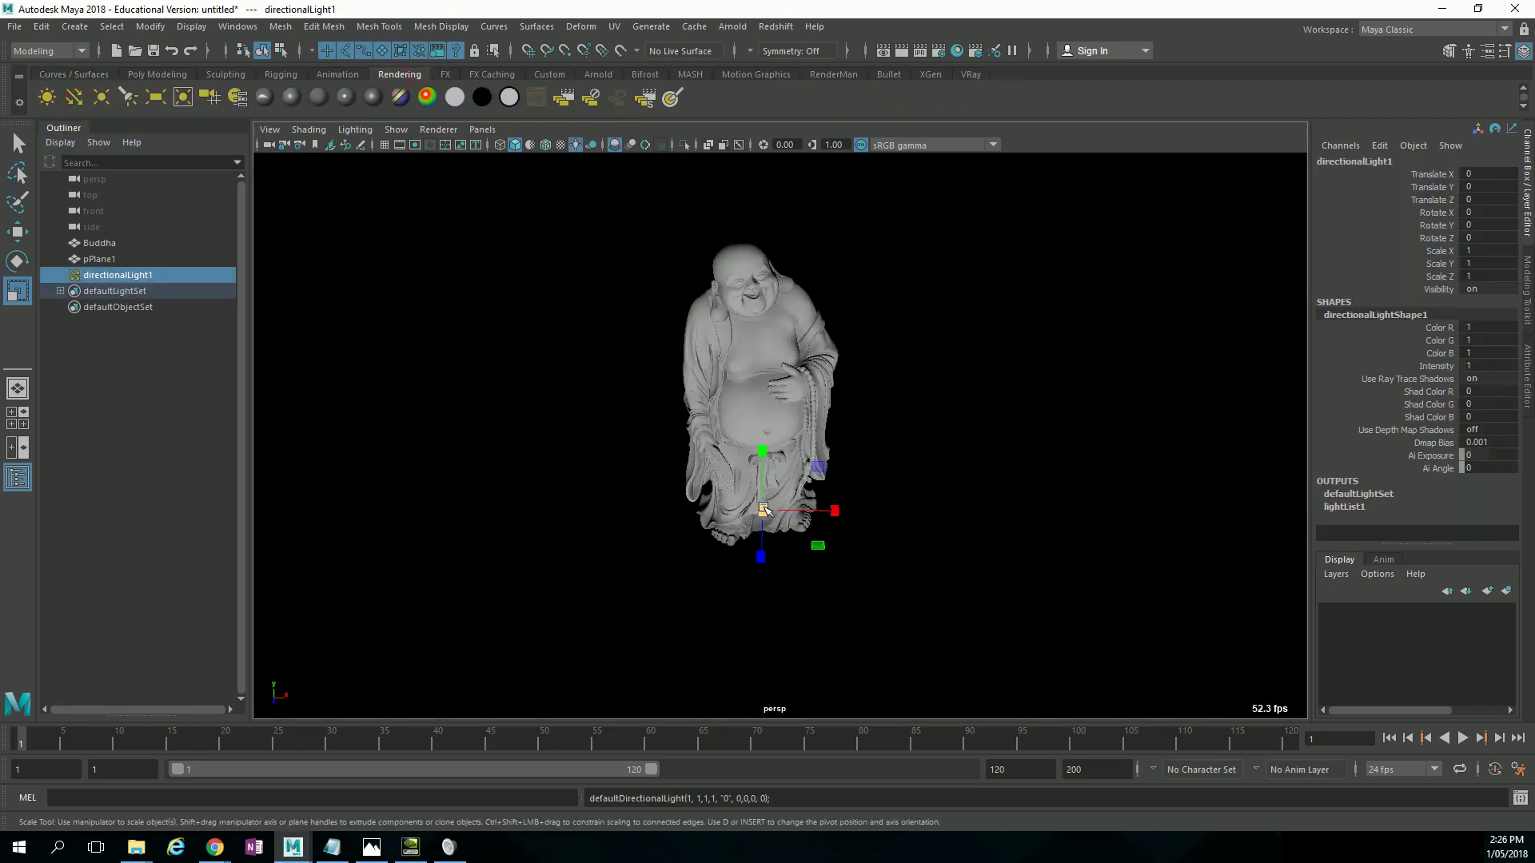
pyautogui.moveTo(762, 512); pyautogui.dragTo(884, 507)
pyautogui.press('e')
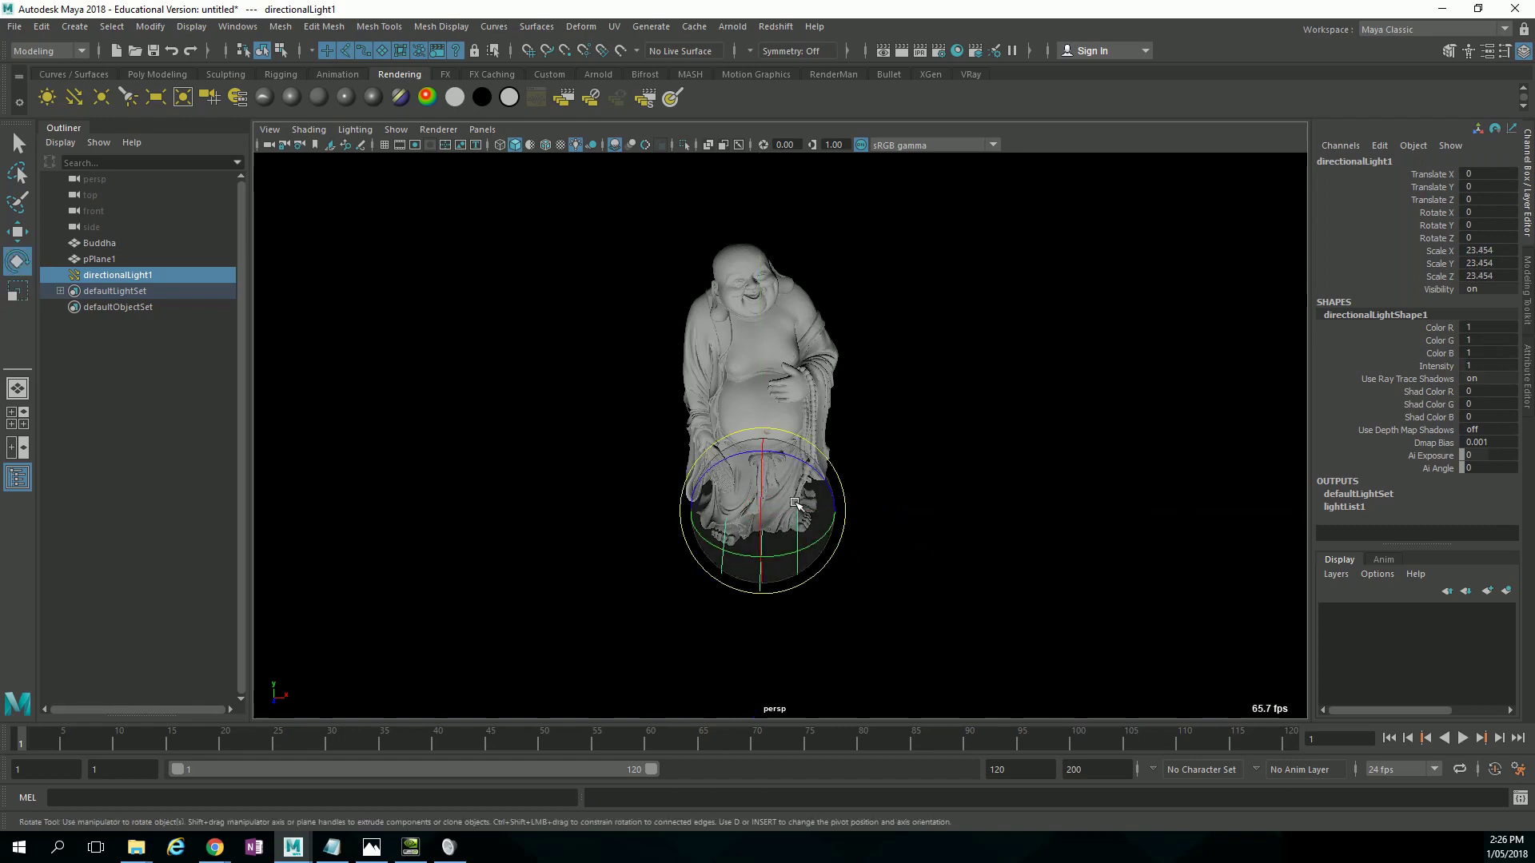
# Place the directional light beside the Buddha, rotated about -95, -22 and 47 degrees and scaled to about 31.7, and enable viewport shadows.
pyautogui.moveTo(791, 504); pyautogui.dragTo(560, 448)
pyautogui.press('r')
pyautogui.press('w')
pyautogui.press('e')
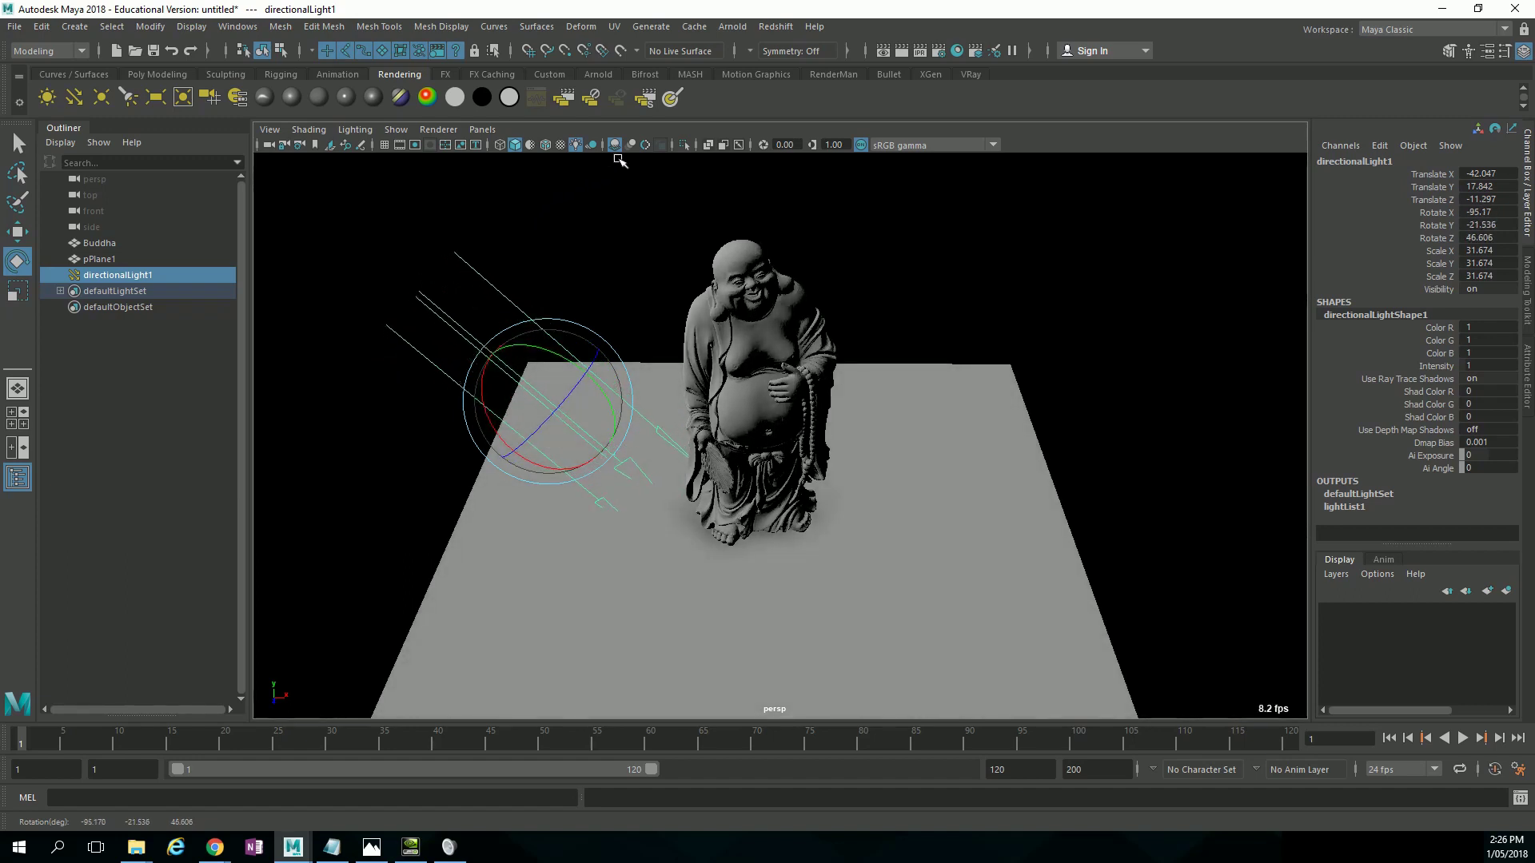
pyautogui.click(592, 144)
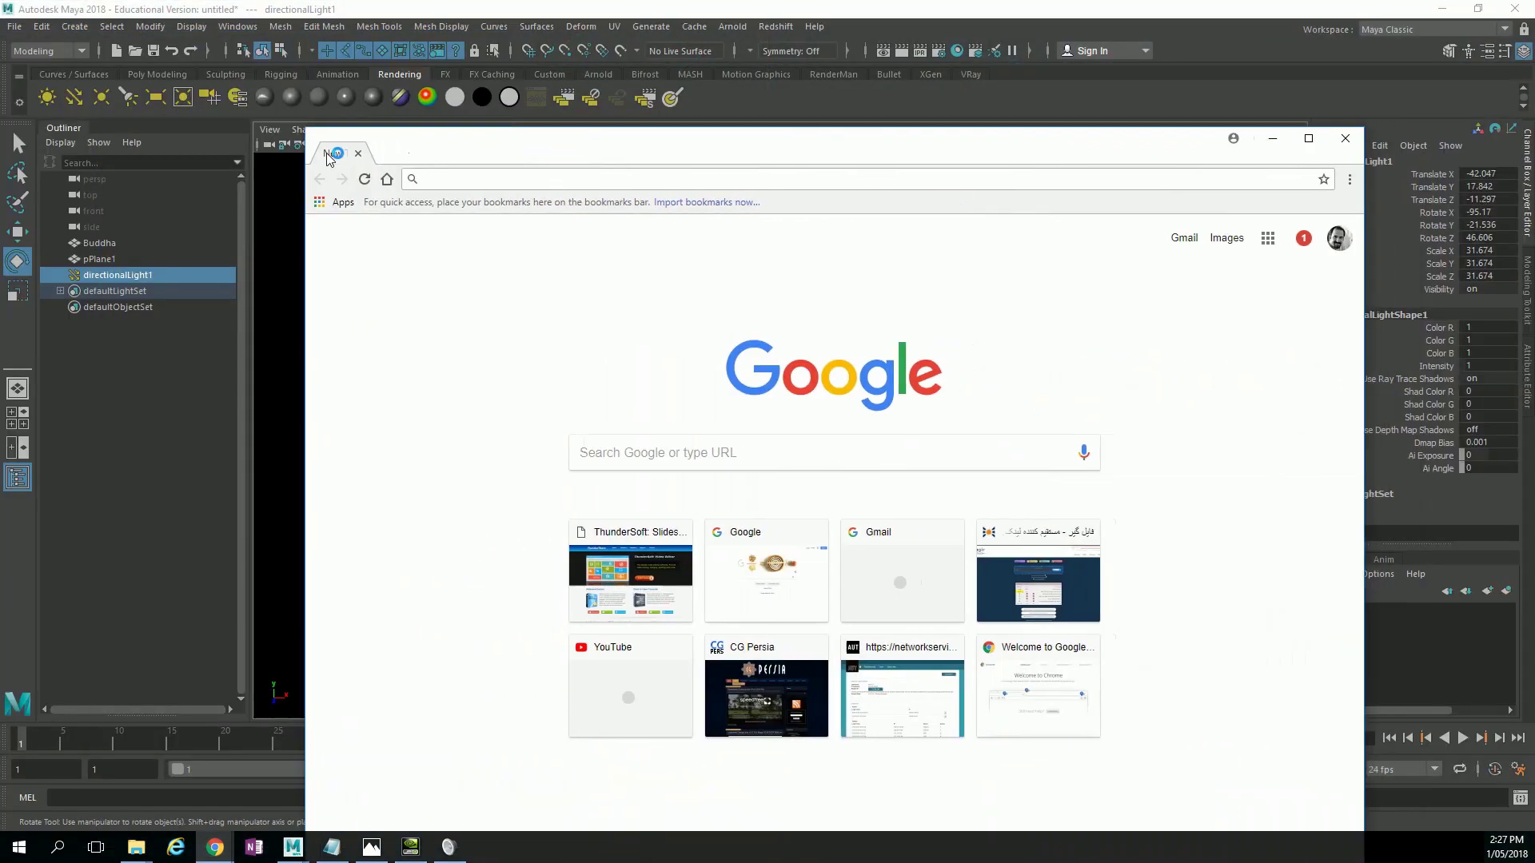
# Search Google Images for "motherboard gpu cpu".
pyautogui.write('mothebo')
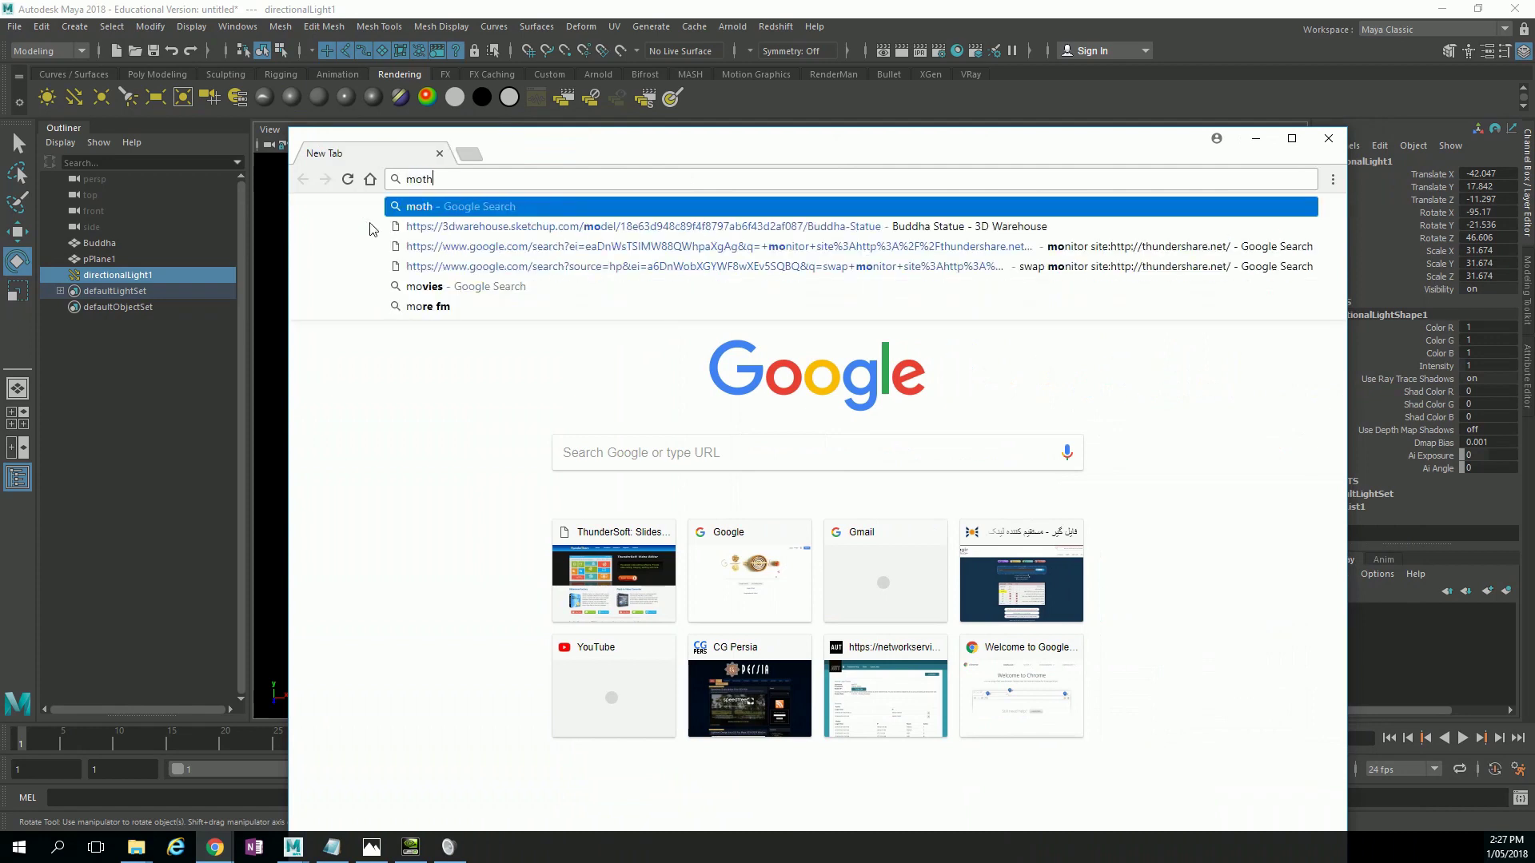
pyautogui.press('BackSpace')
pyautogui.press('BackSpace')
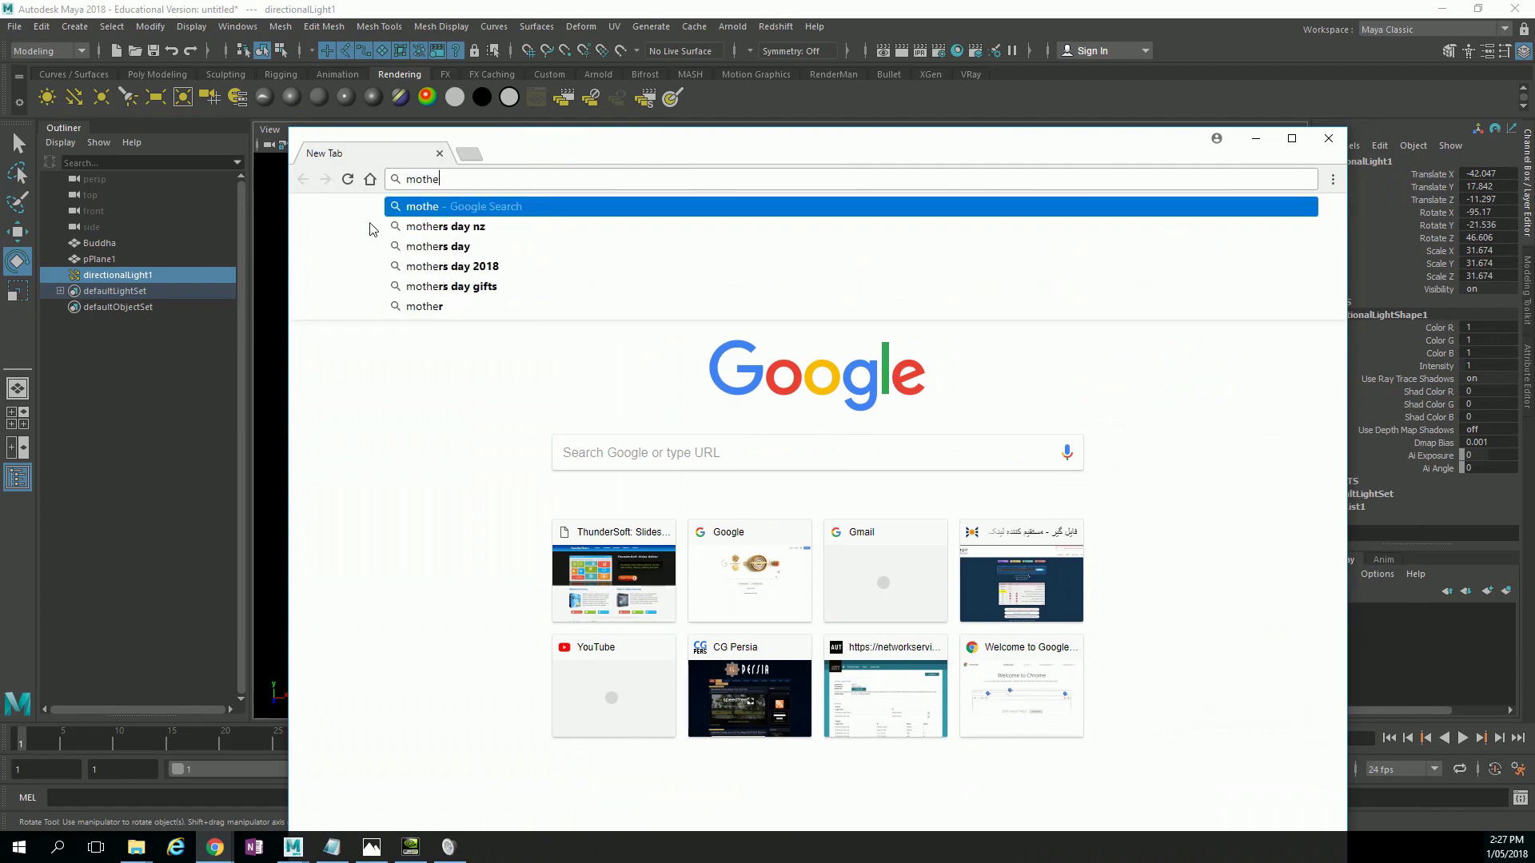
pyautogui.write('rb')
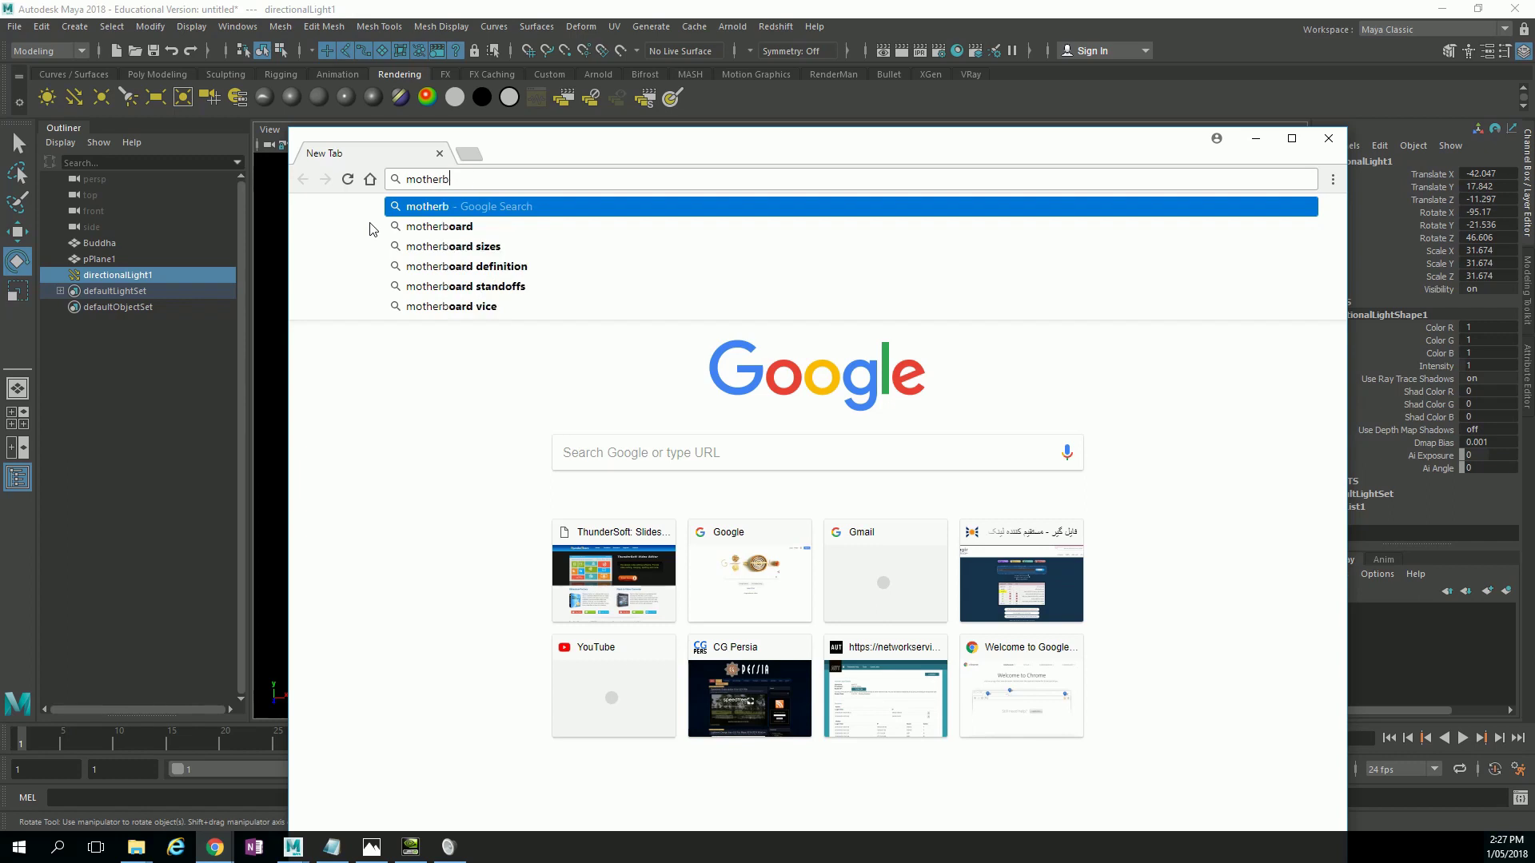
pyautogui.write('oard g')
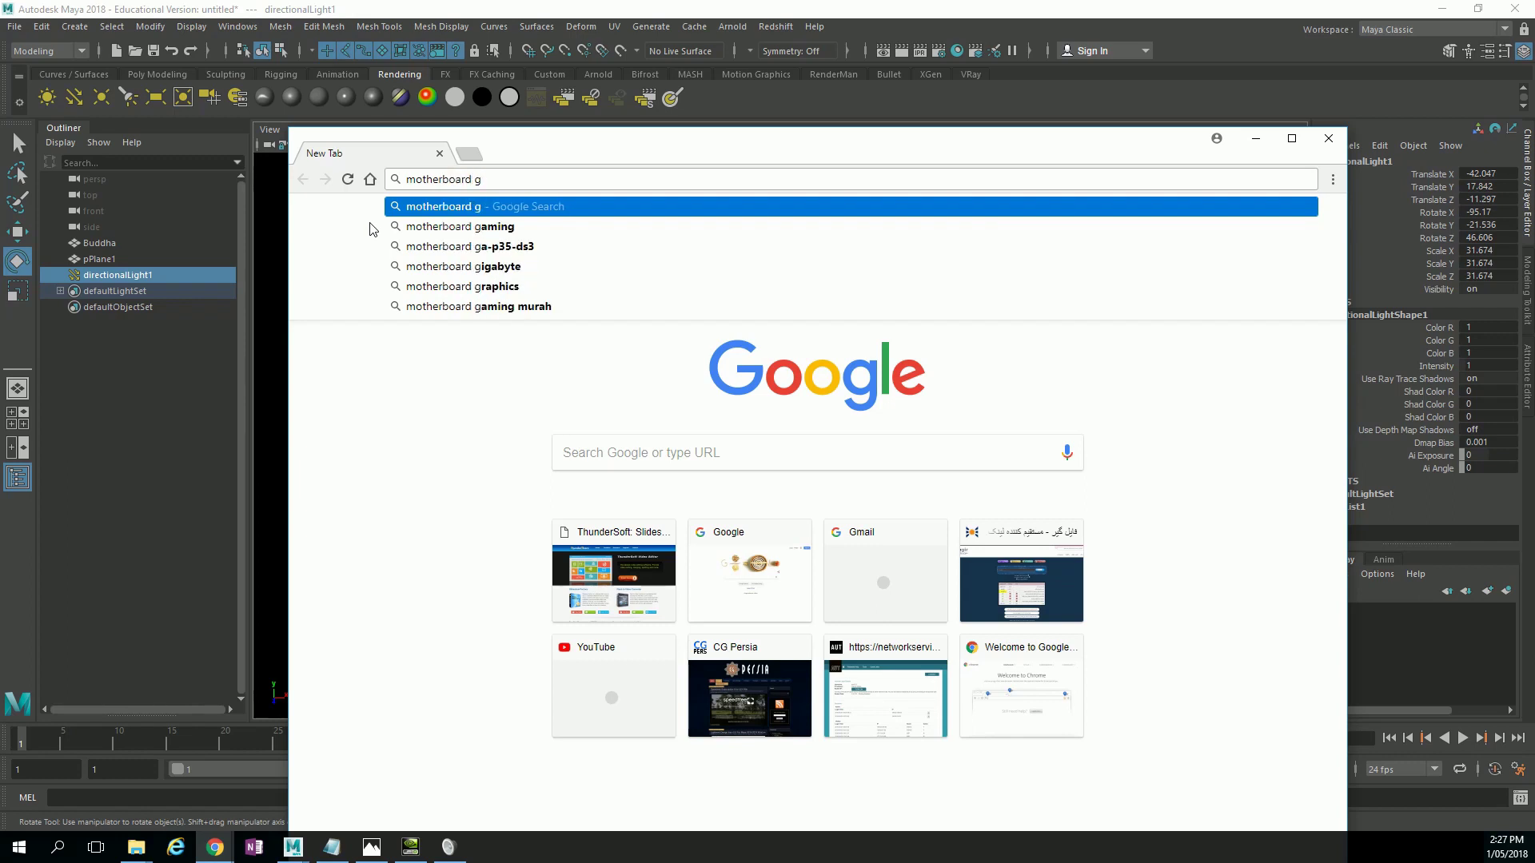
pyautogui.write('pu cpu')
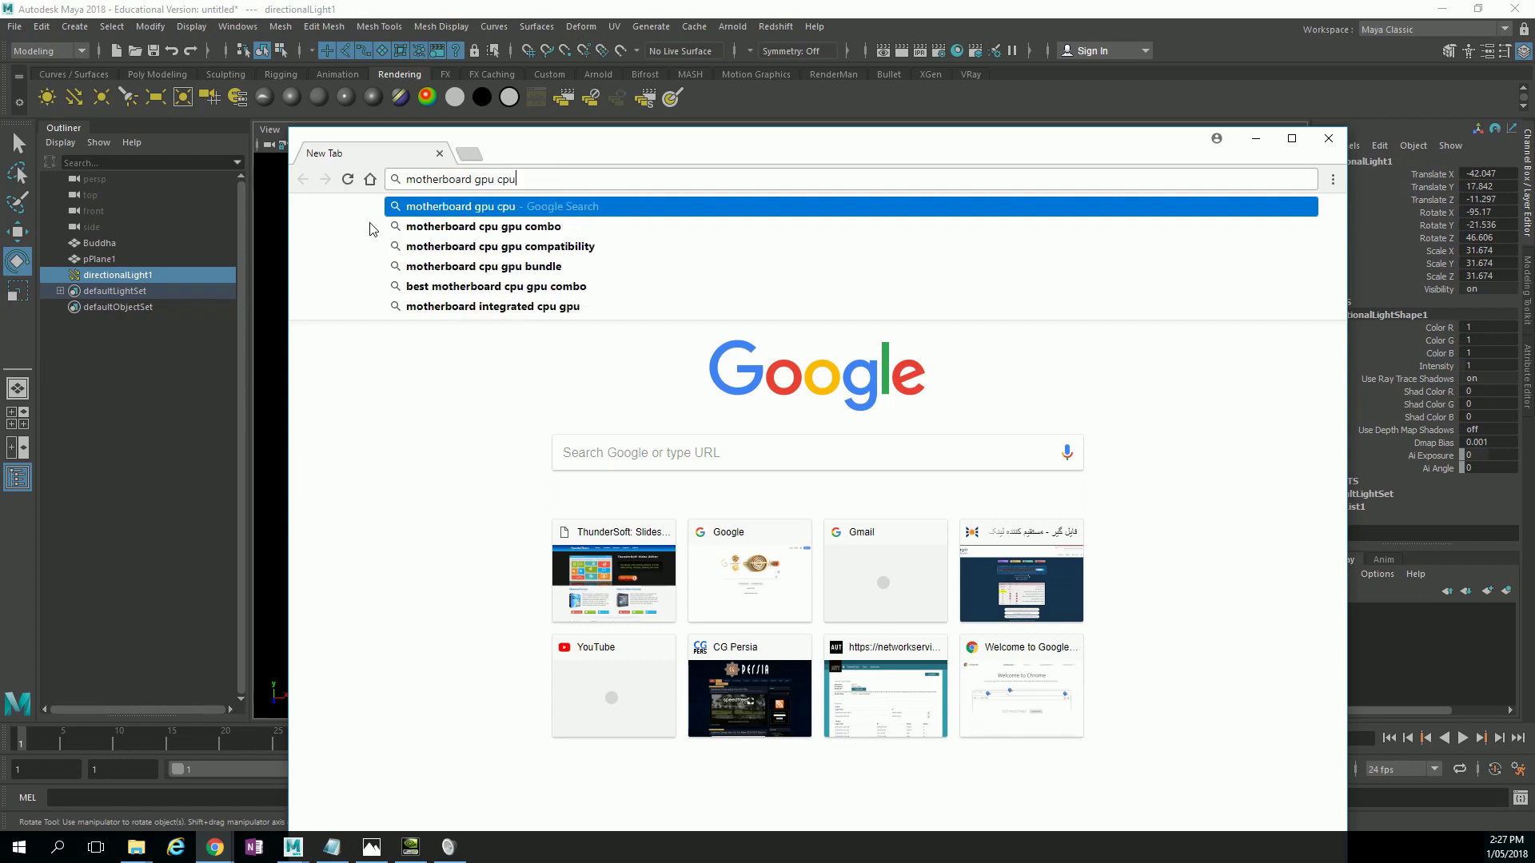
pyautogui.press('Return')
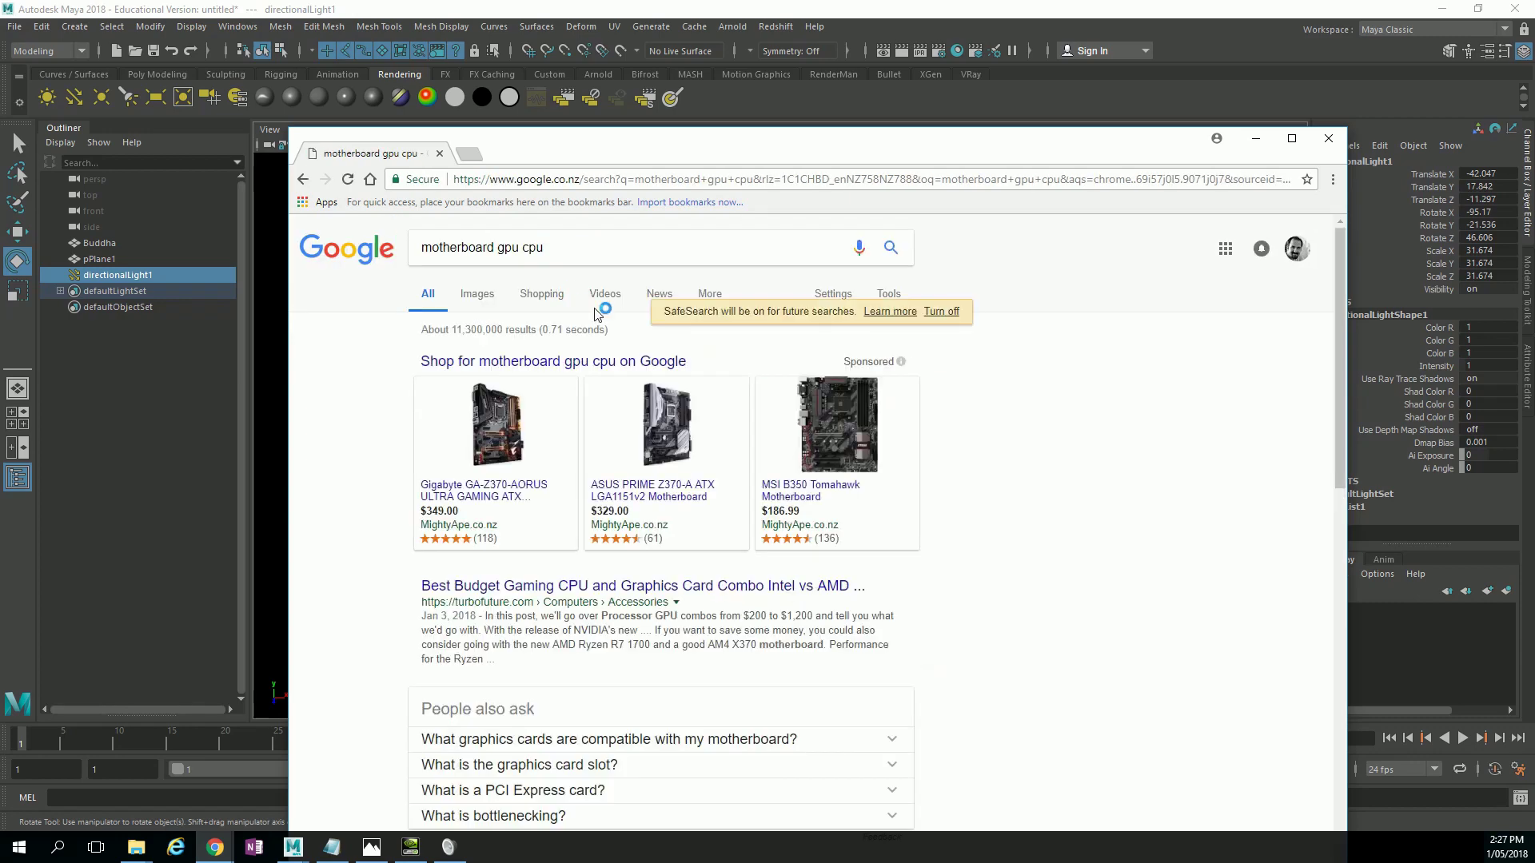
pyautogui.click(478, 294)
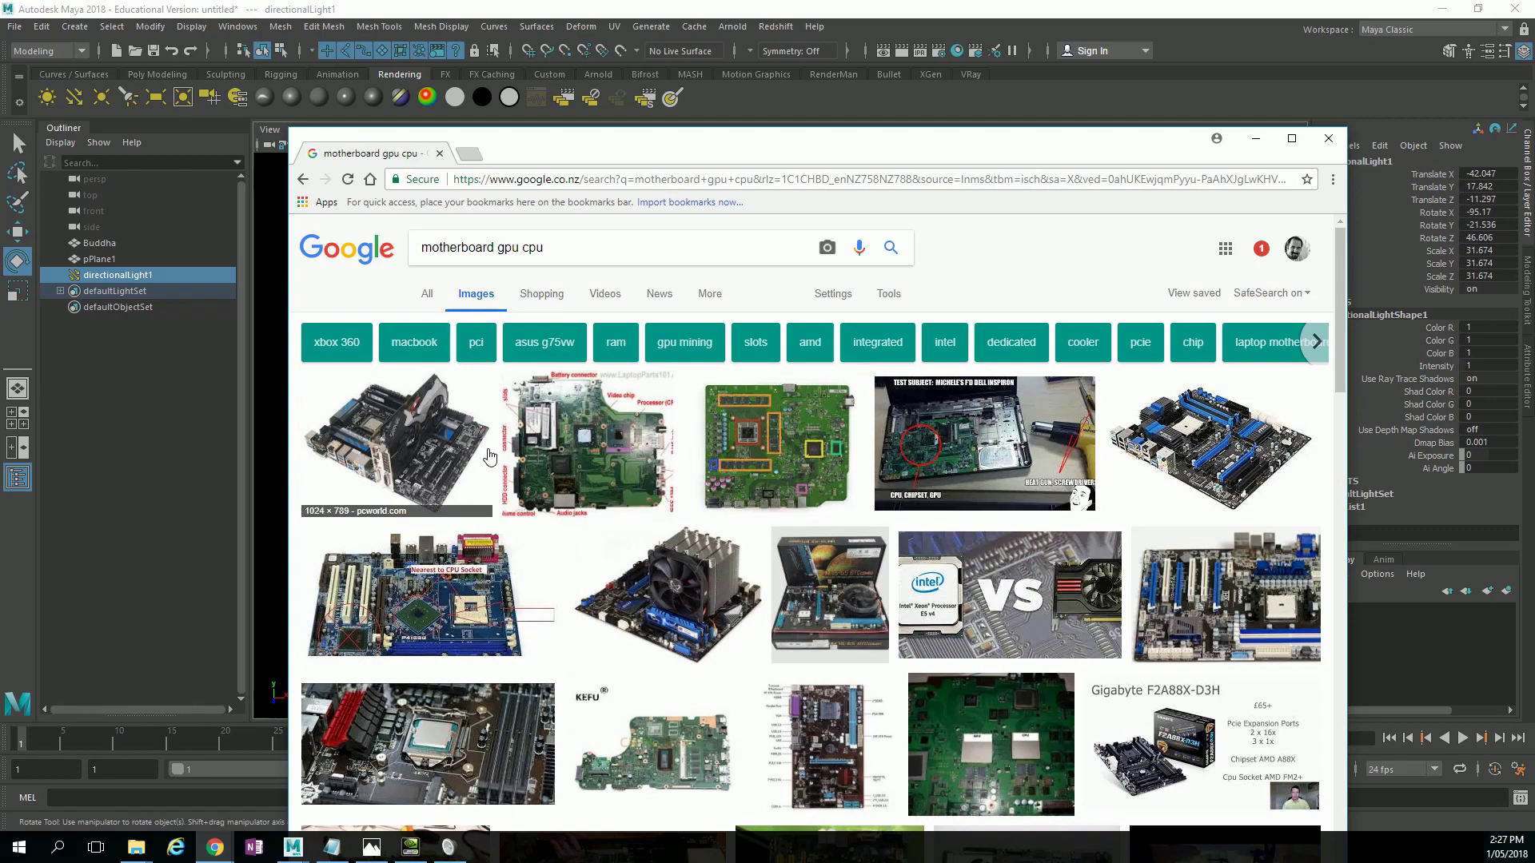
# Examine enlarged pictures of a motherboard with a graphics card, one with a CPU cooler, and one with a marked CPU socket.
pyautogui.click(380, 467)
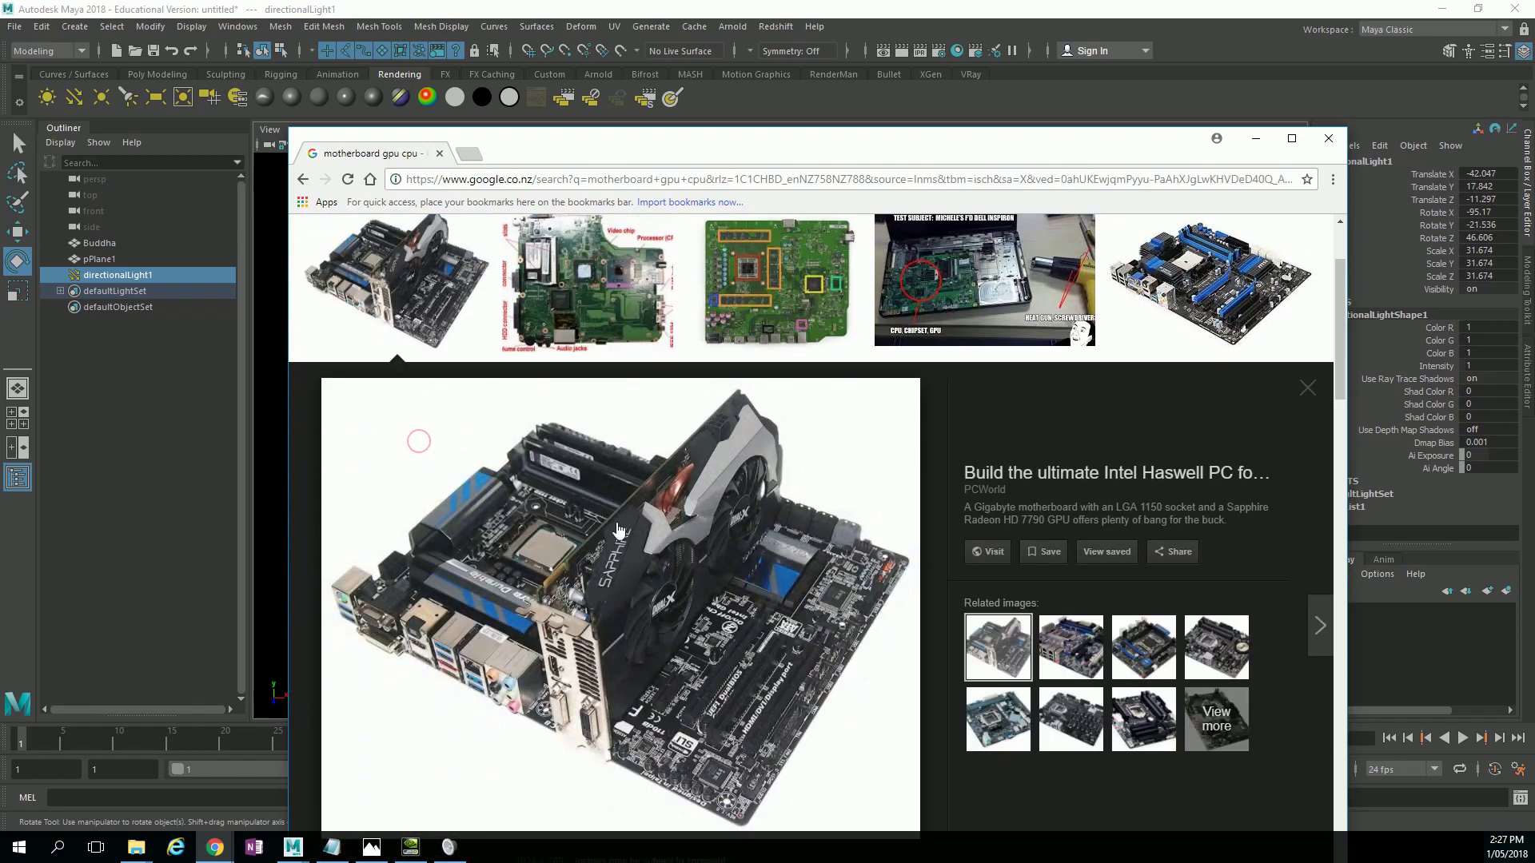
pyautogui.scroll(-5, 756, 485)
pyautogui.click(716, 497)
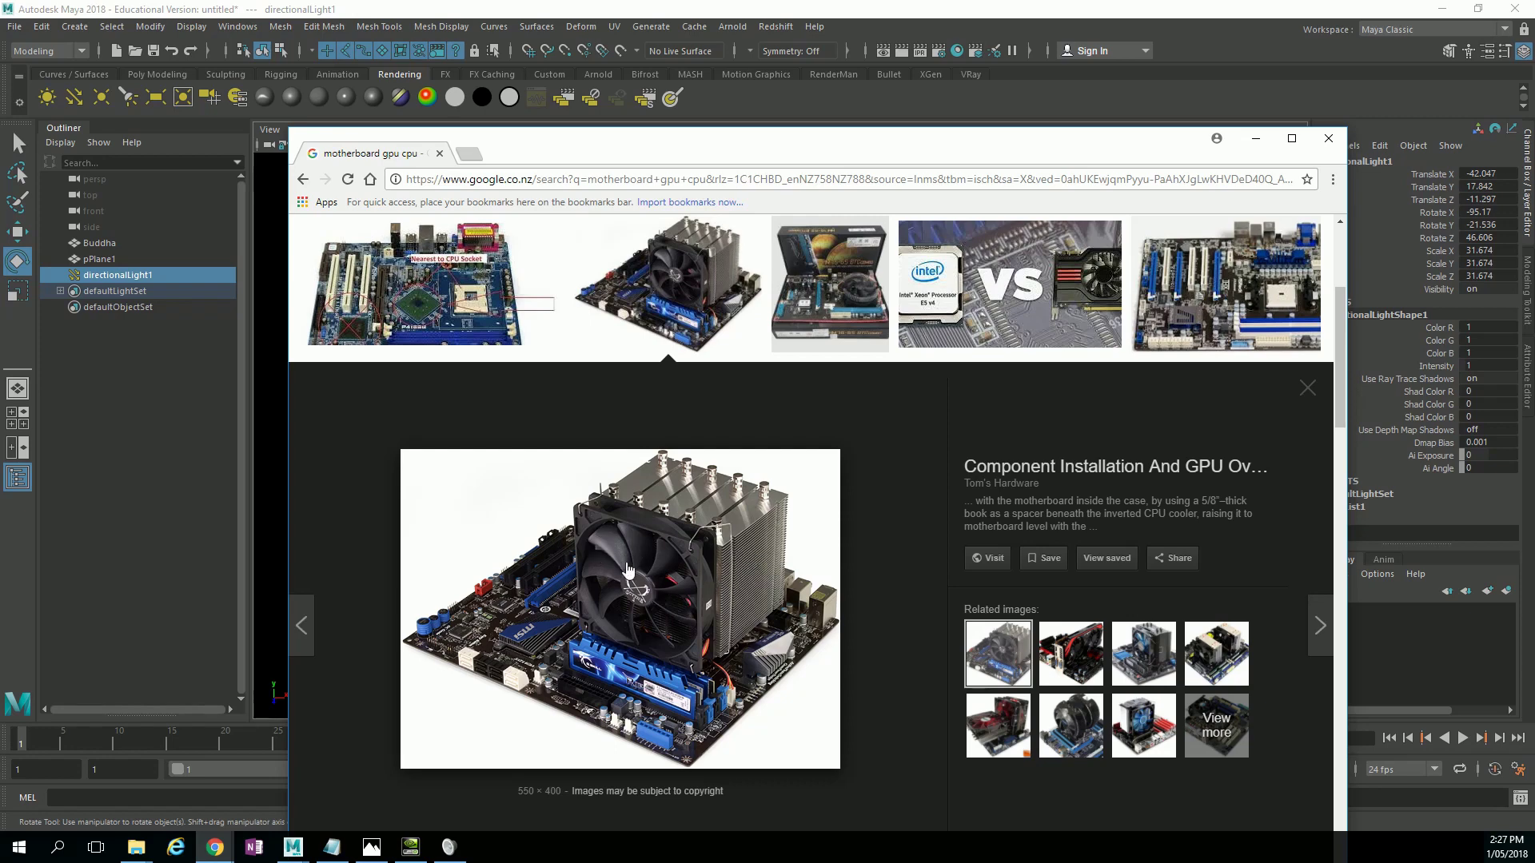
pyautogui.press('Left')
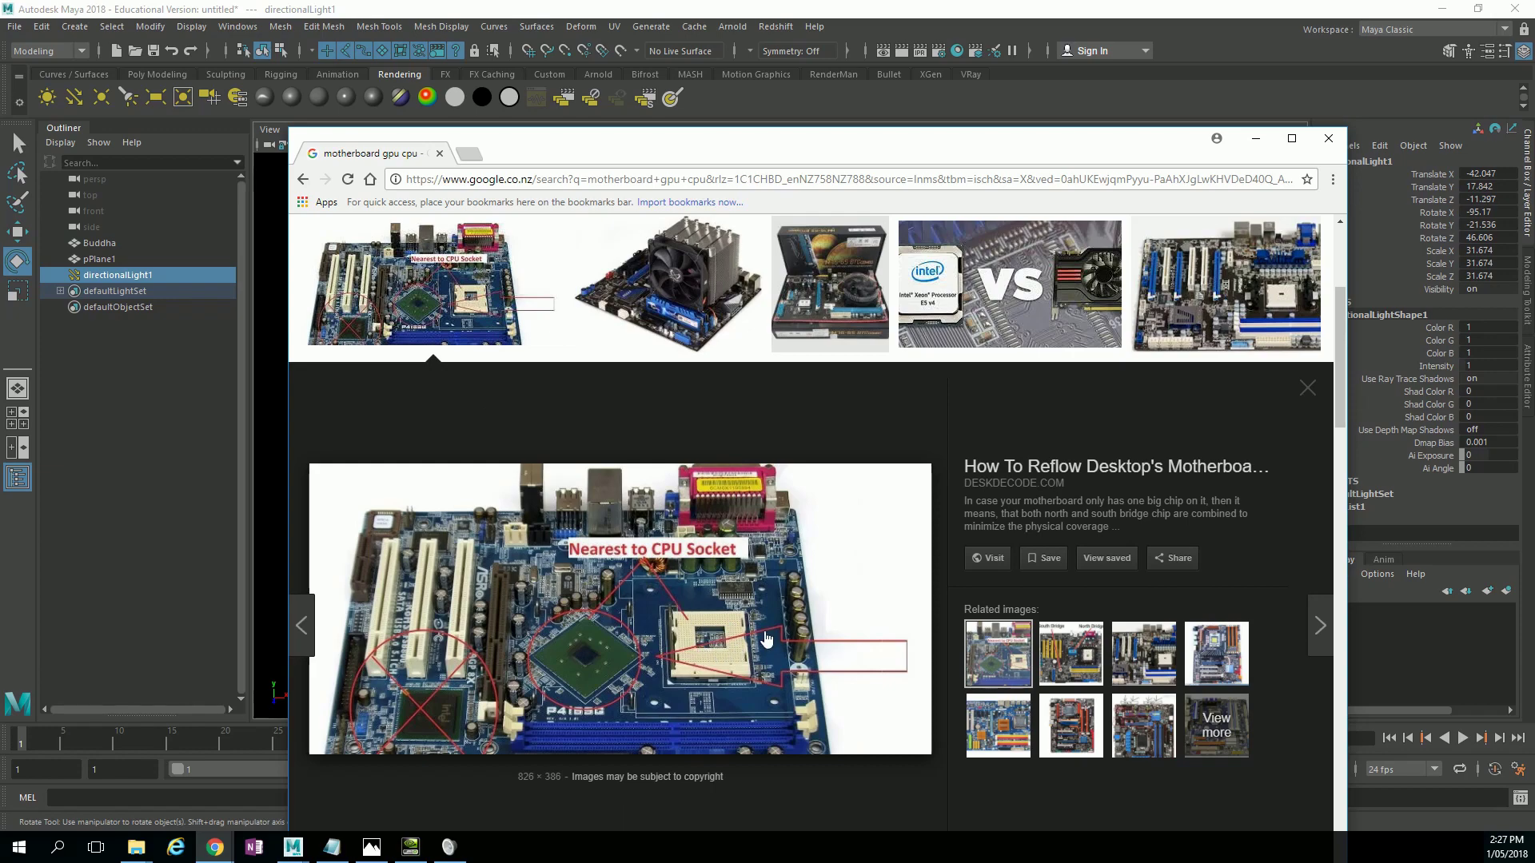
pyautogui.scroll(4, 761, 614)
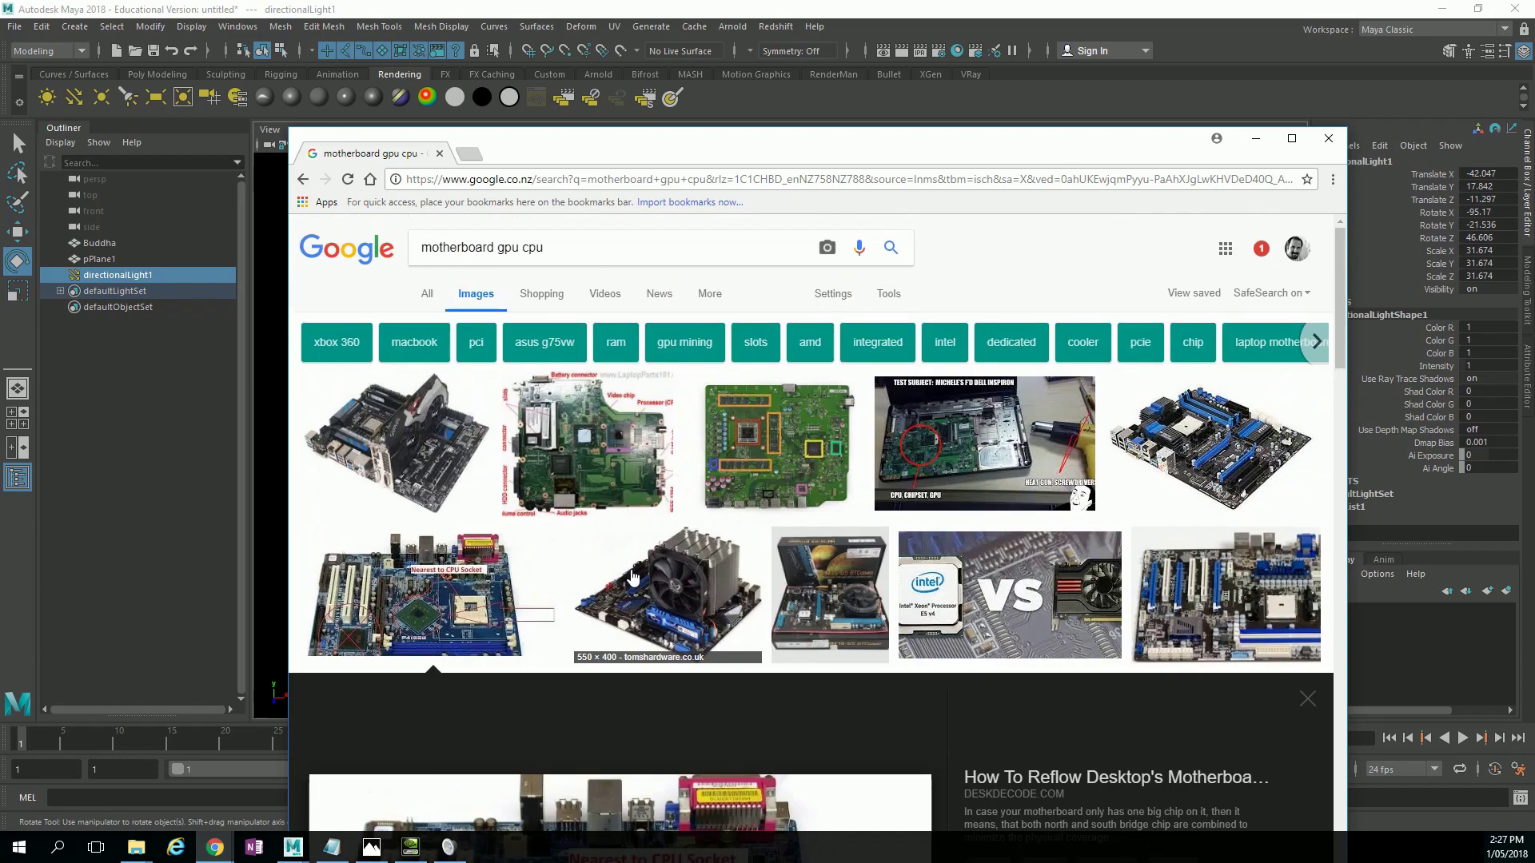
pyautogui.click(459, 456)
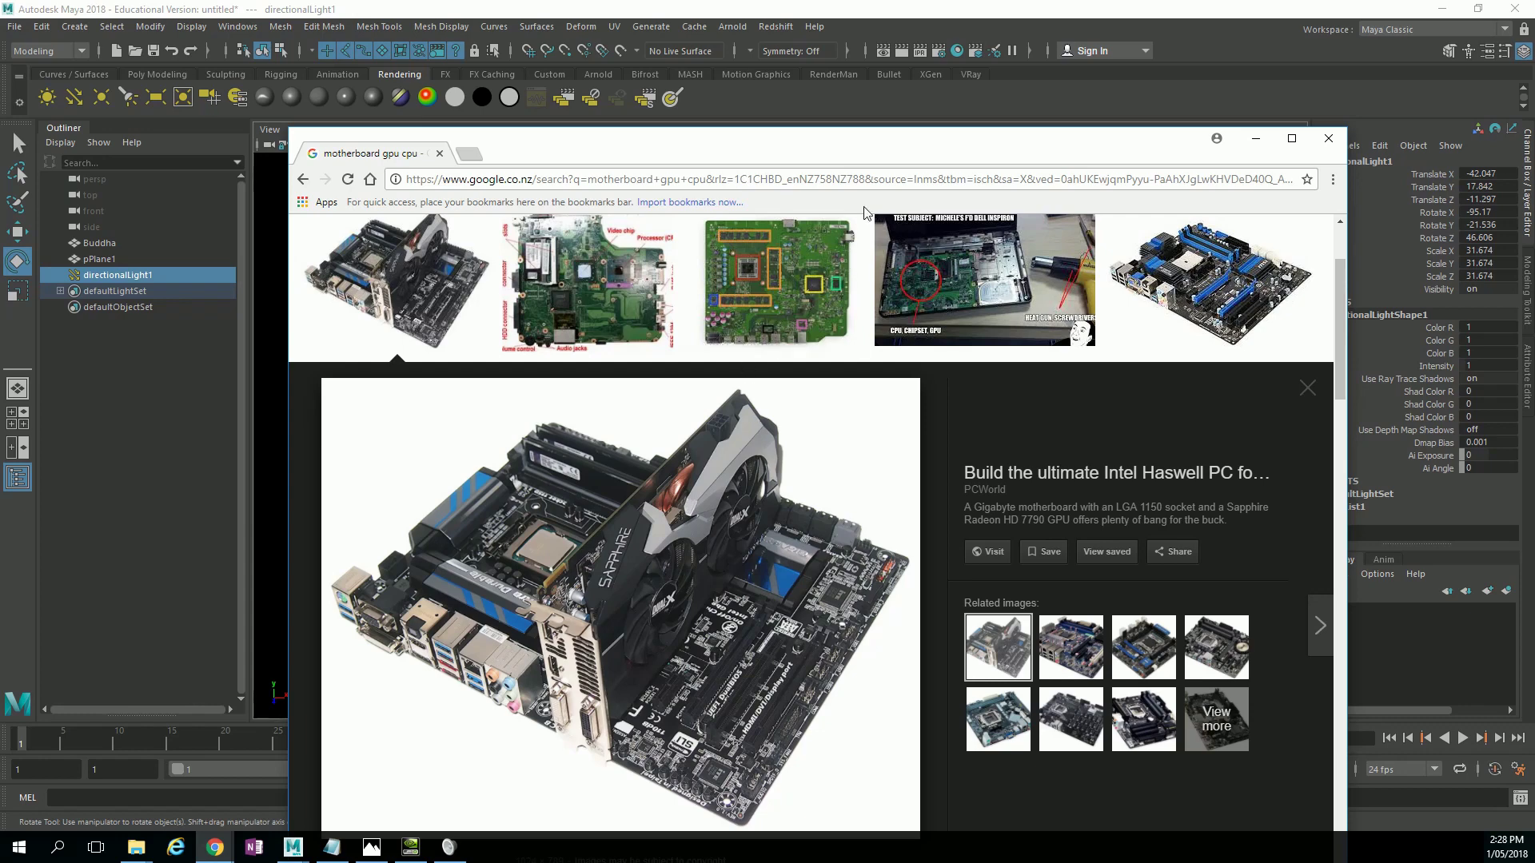
# Switch back to Maya and rotate the directional light about its X axis to about -80 degrees.
pyautogui.click(881, 123)
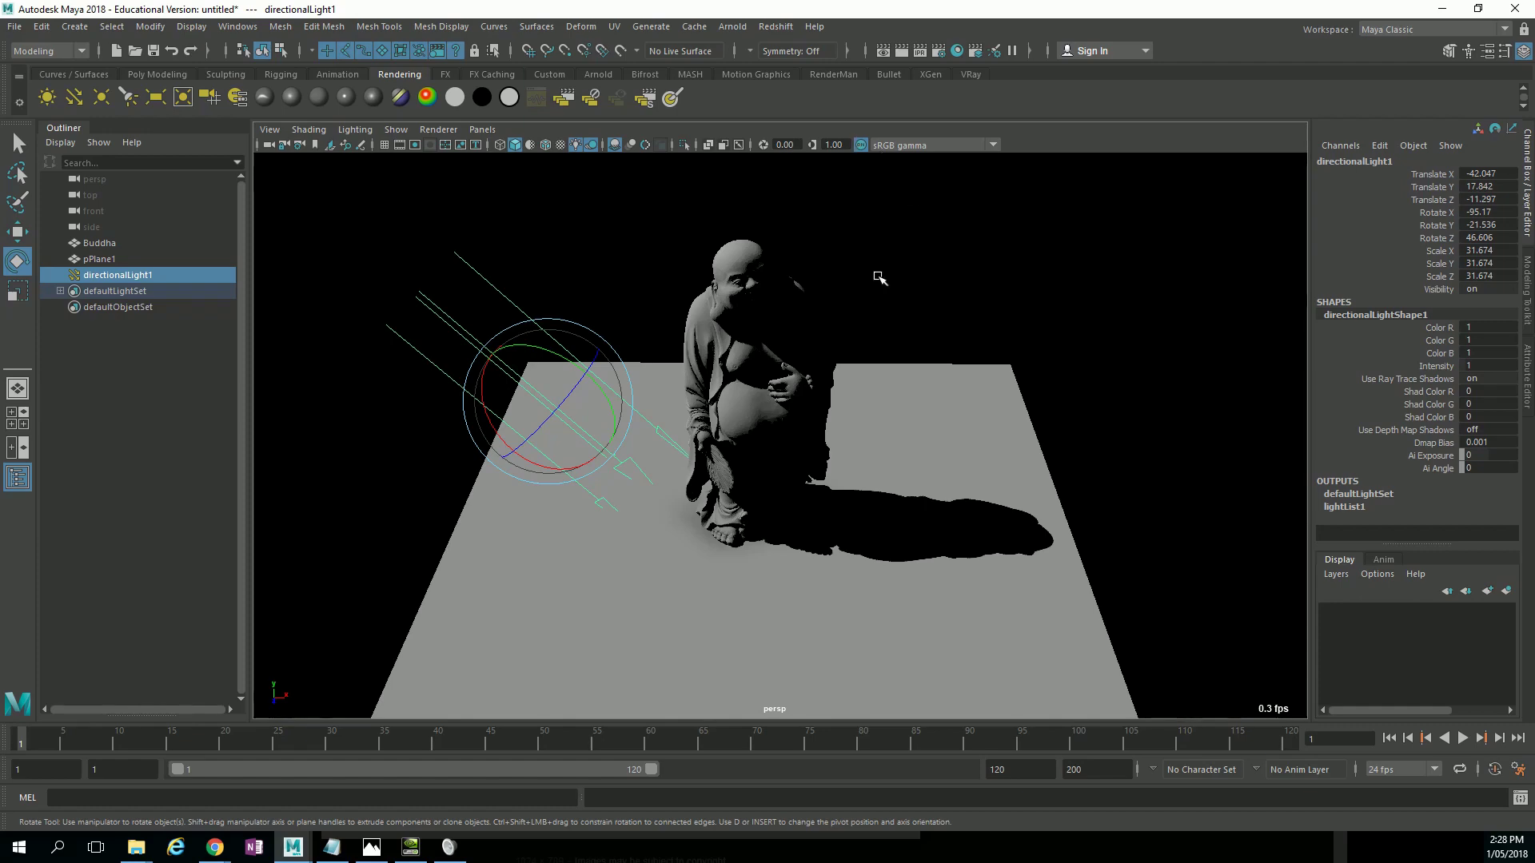
pyautogui.moveTo(873, 323)
pyautogui.keyDown('alt'); pyautogui.mouseDown()
pyautogui.moveTo(893, 307)
pyautogui.moveTo(881, 318)
pyautogui.mouseUp(); pyautogui.keyUp('alt')
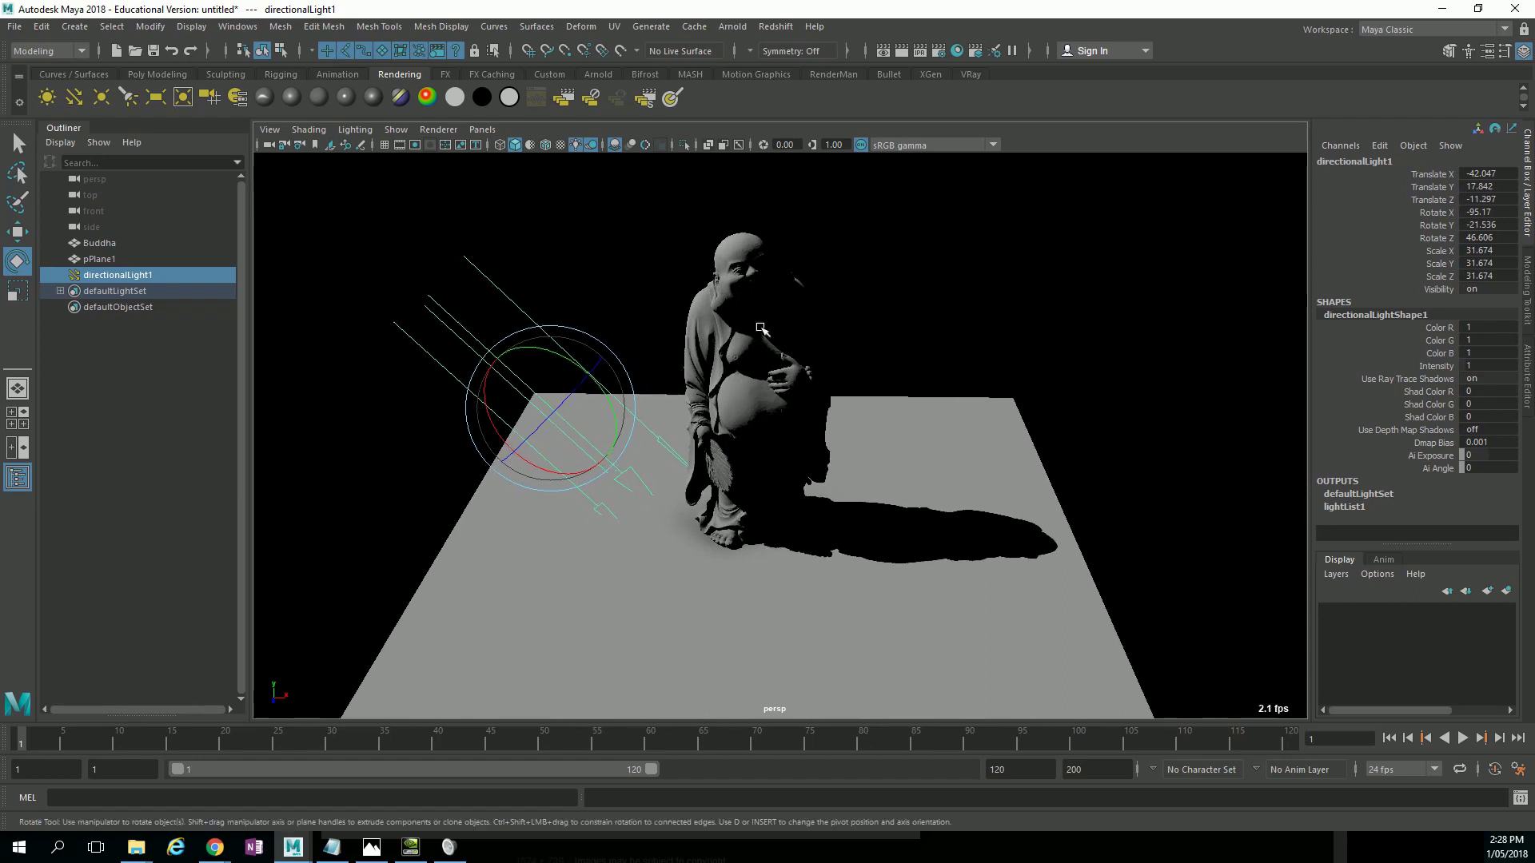
pyautogui.moveTo(506, 437); pyautogui.dragTo(522, 448)
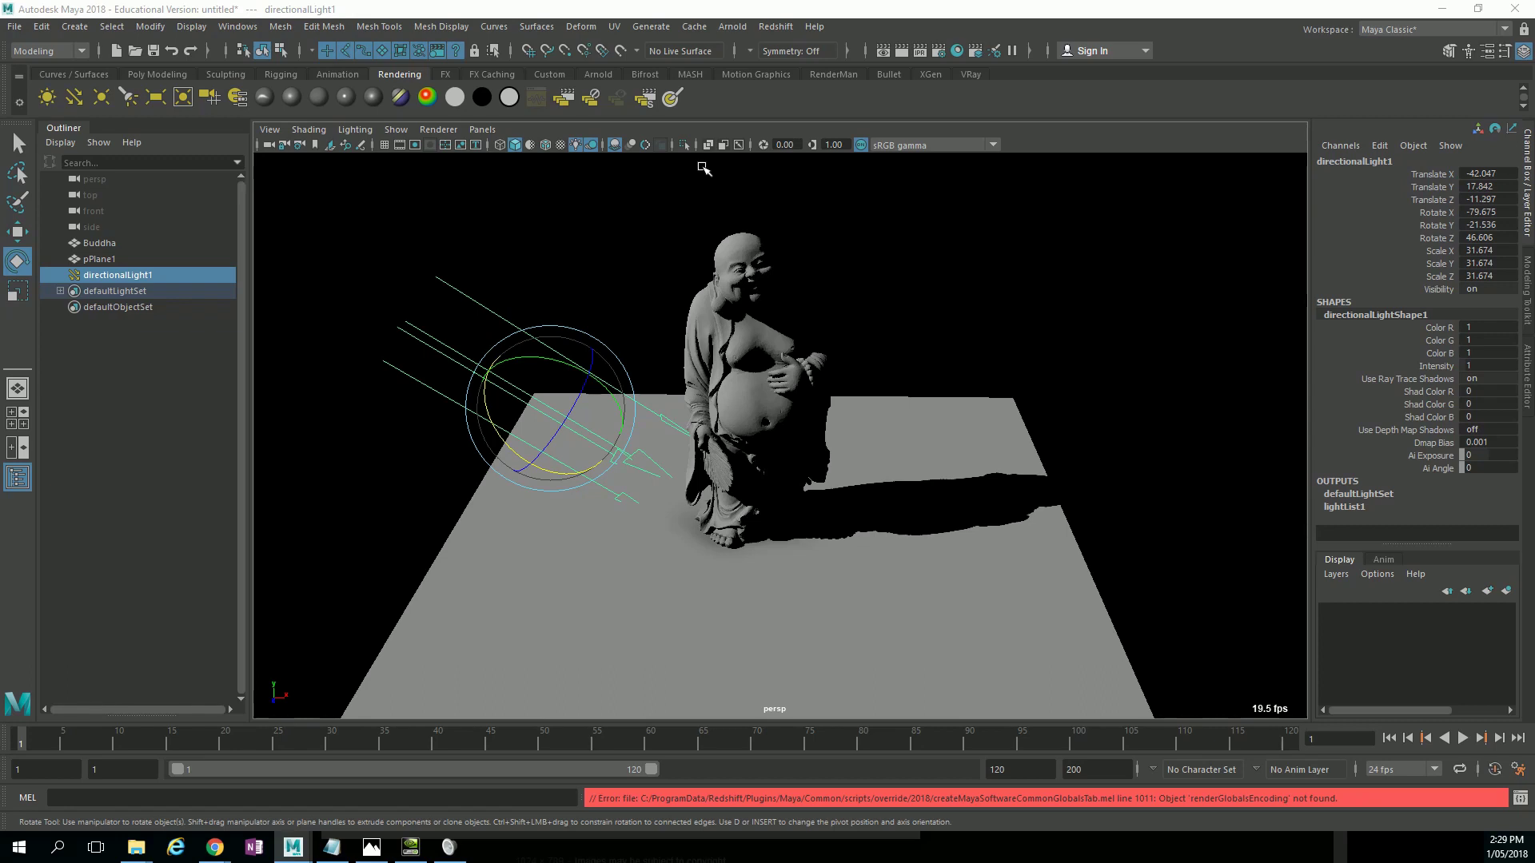
# Open the Render Settings, place them clear of the Buddha, and look at the Arnold Renderer and Common settings.
pyautogui.click(728, 27)
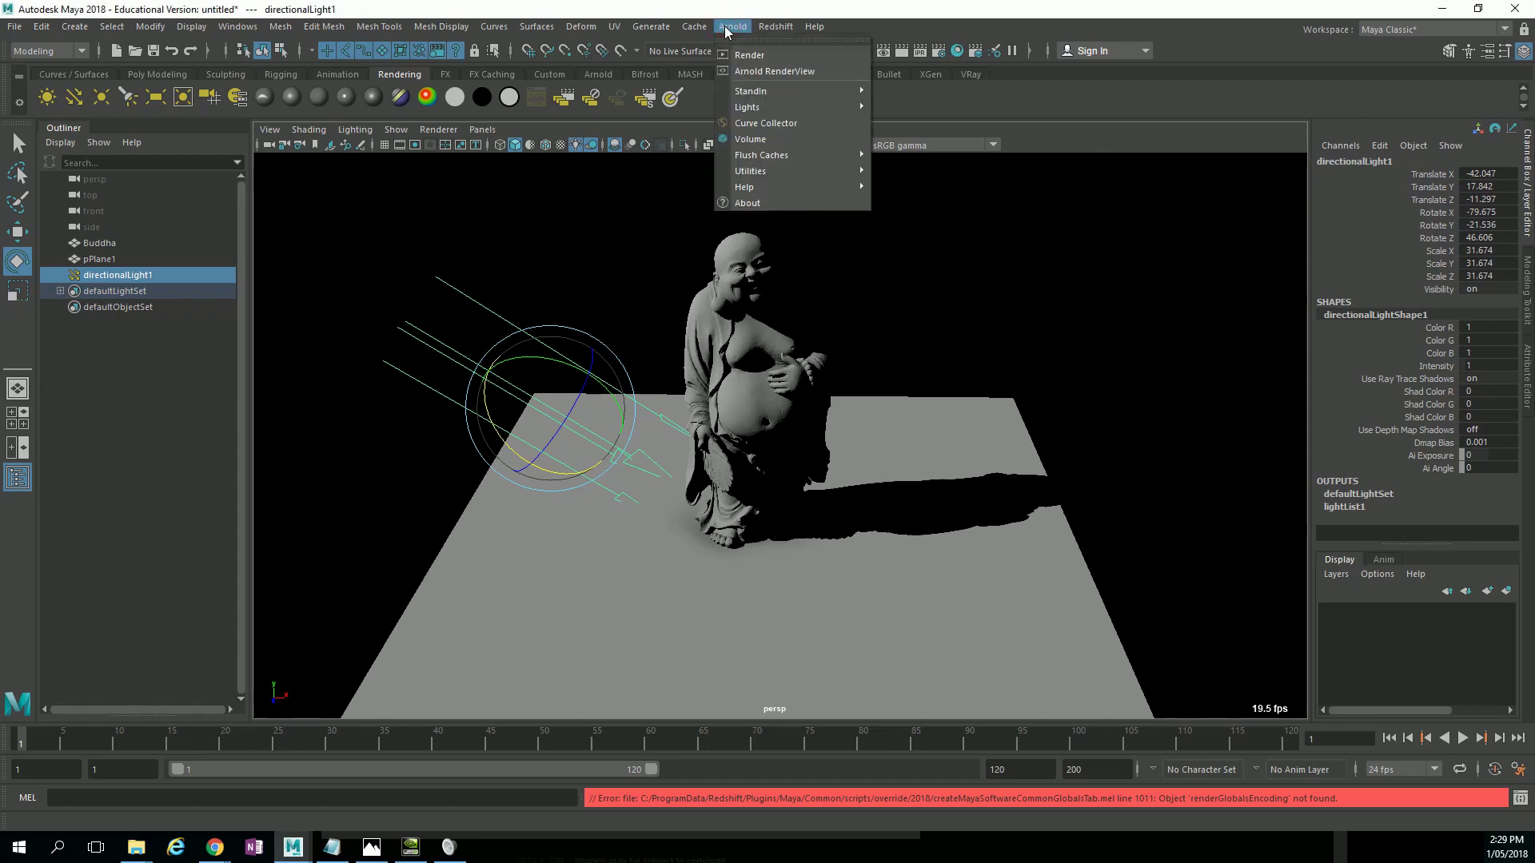
pyautogui.click(730, 30)
pyautogui.click(734, 31)
pyautogui.click(941, 54)
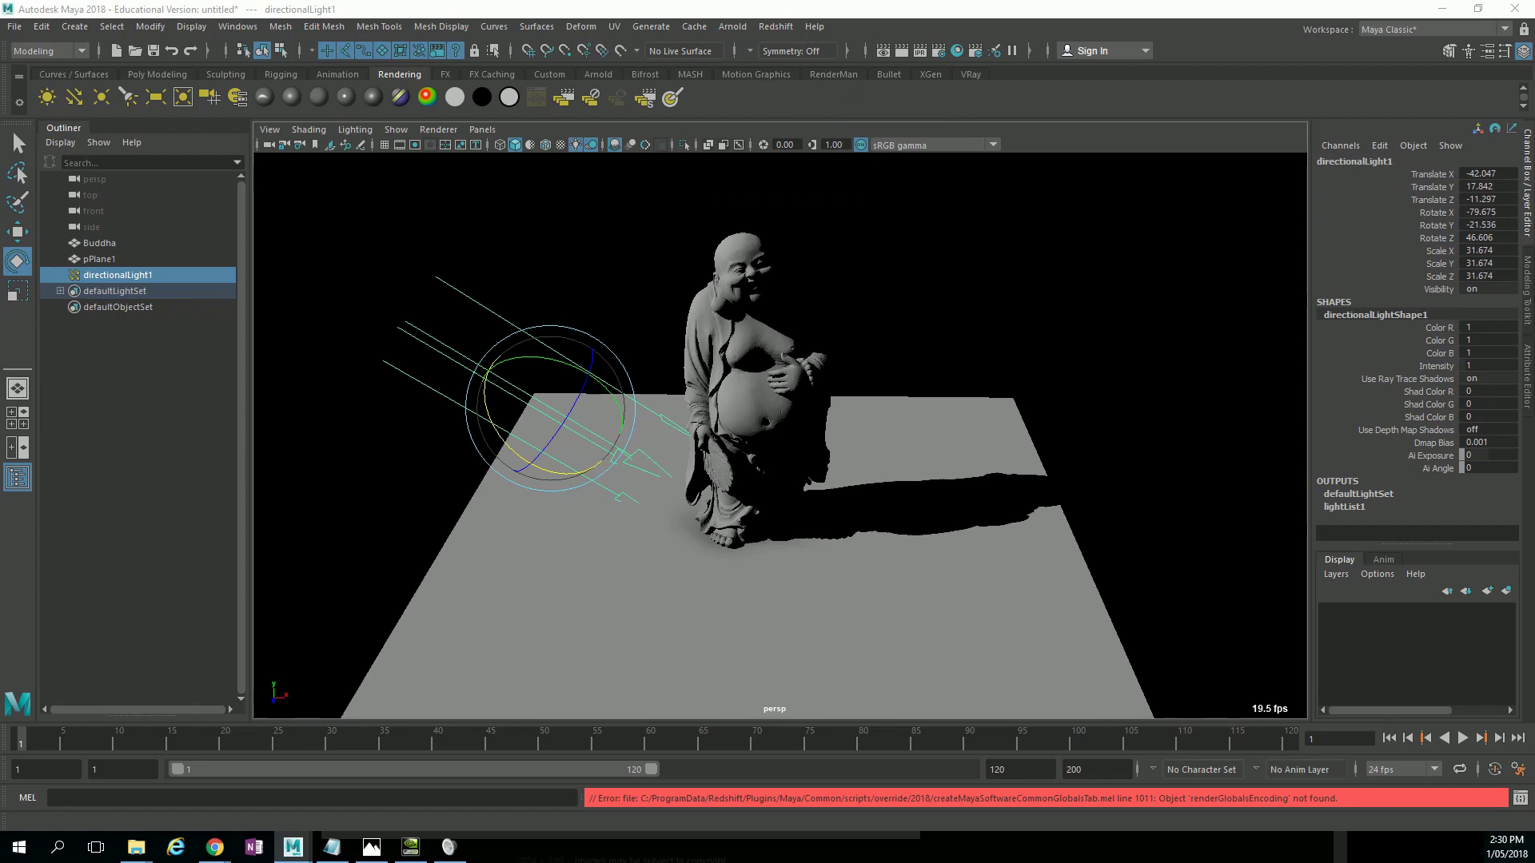
pyautogui.moveTo(656, 121); pyautogui.dragTo(1227, 96)
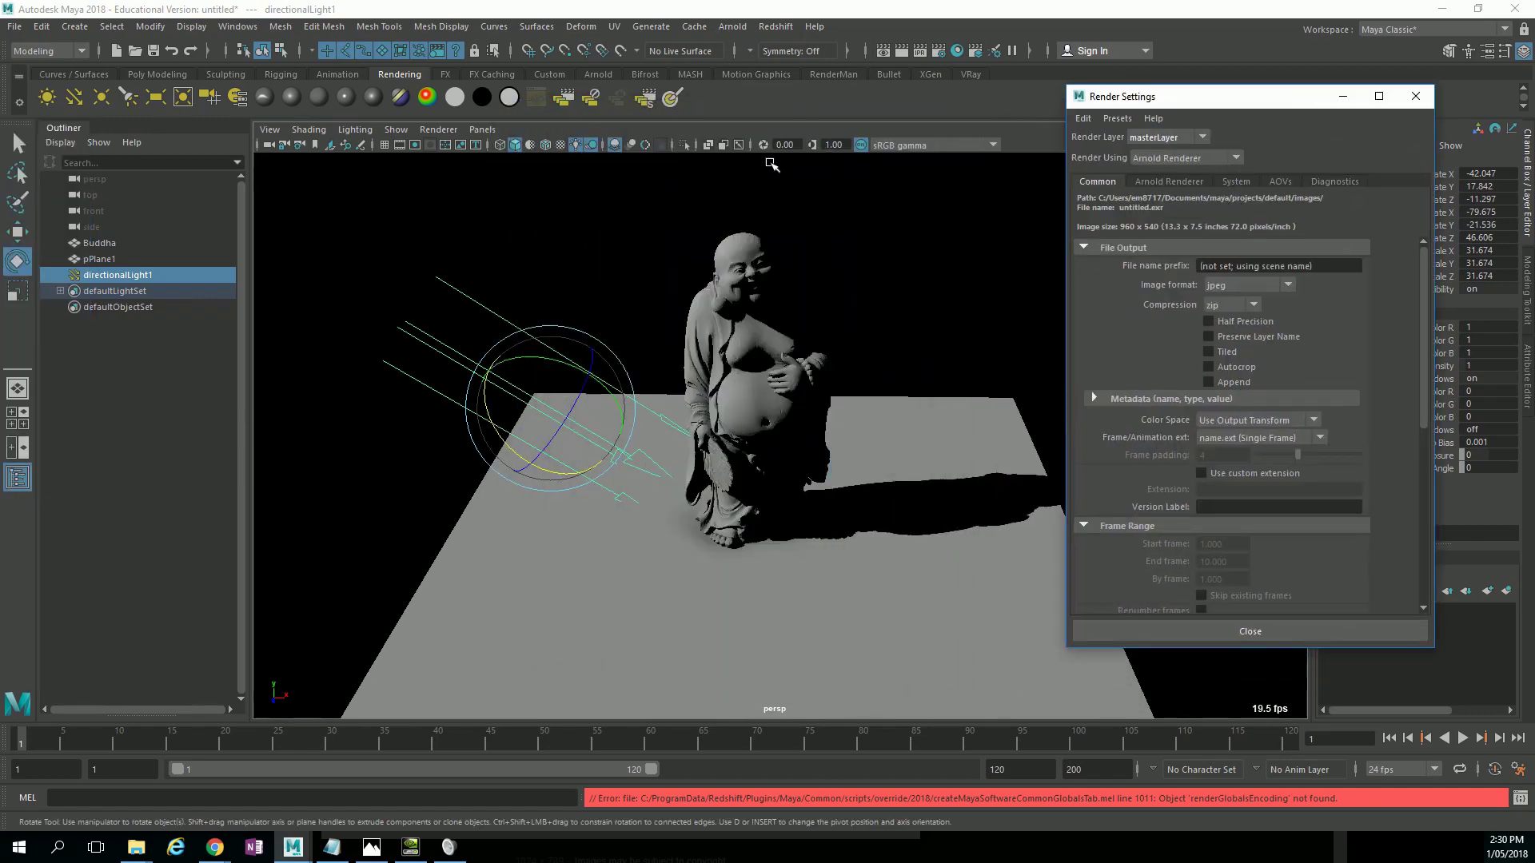
pyautogui.click(1168, 183)
pyautogui.click(1097, 181)
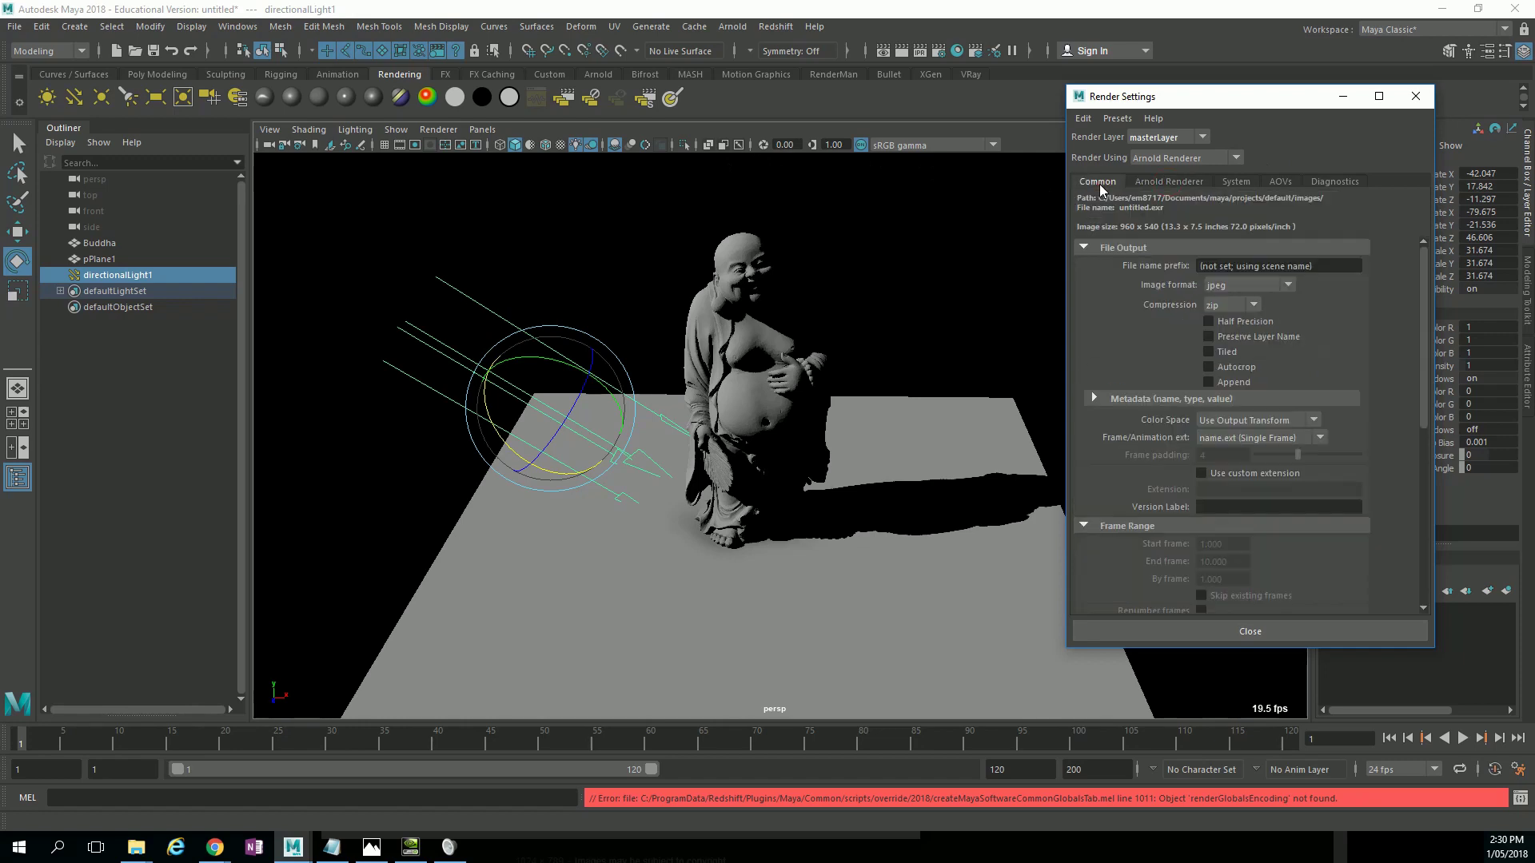
# Render the current frame with Arnold and set the Render View beside the viewport to compare the two Buddhas.
pyautogui.click(898, 51)
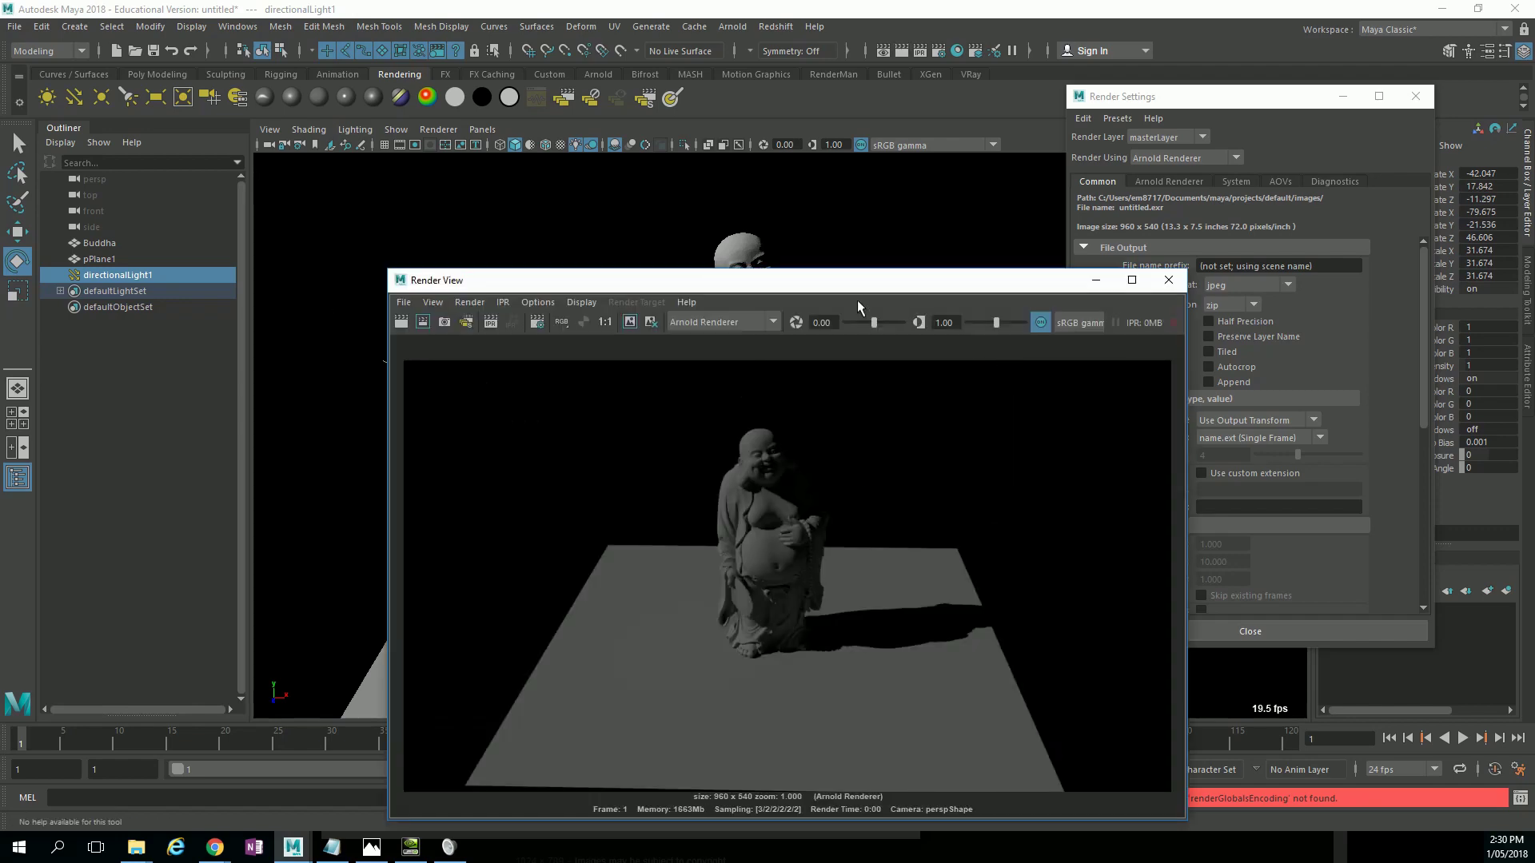
pyautogui.moveTo(800, 279); pyautogui.dragTo(1284, 112)
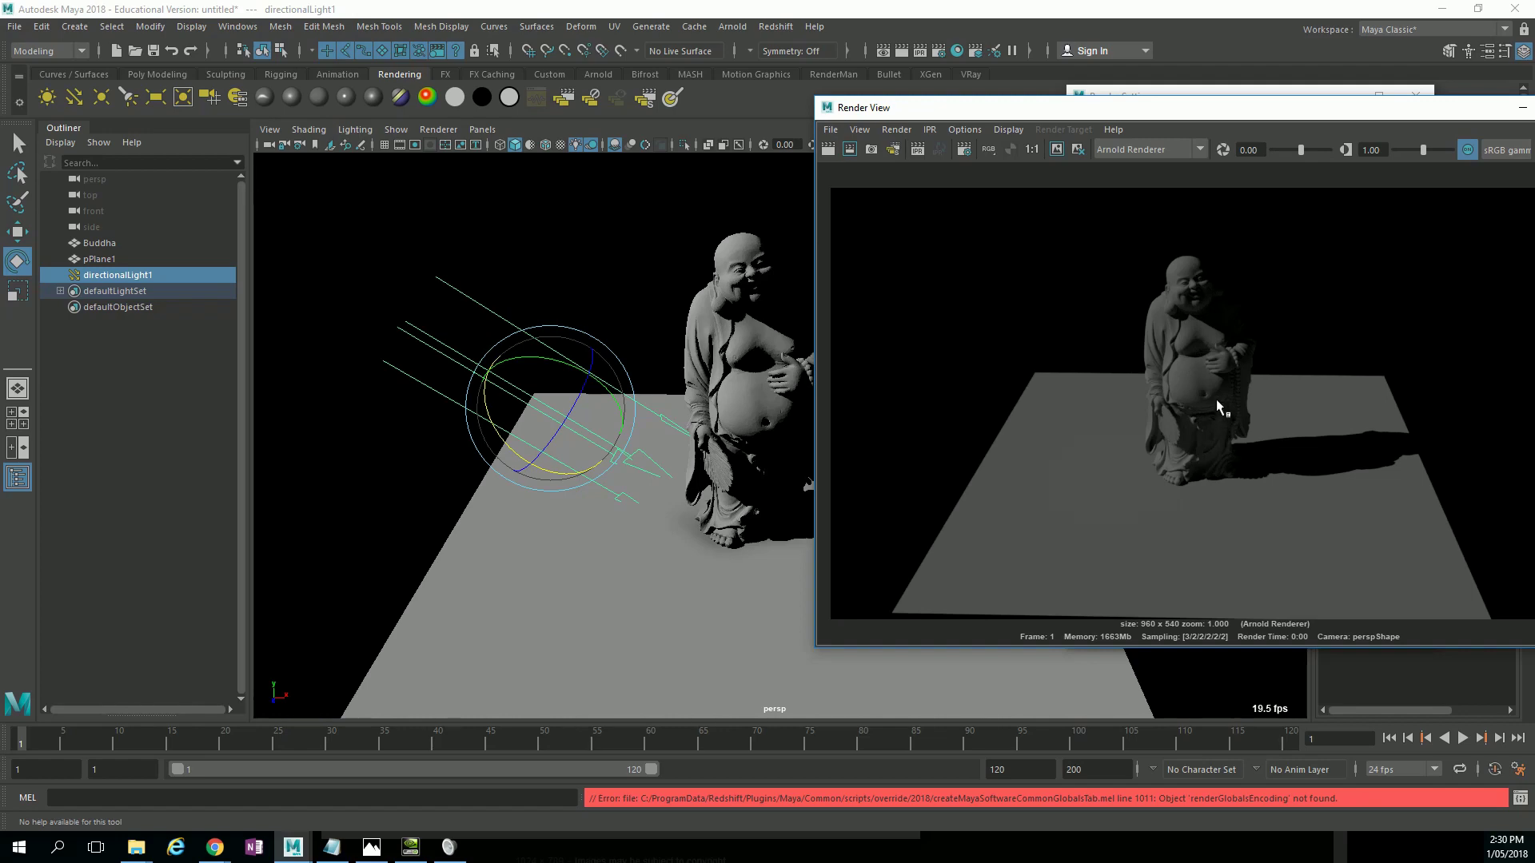
pyautogui.keyDown('alt'); pyautogui.moveTo(643, 386); pyautogui.dragTo(1015, 398, button='right'); pyautogui.keyUp('alt')
pyautogui.keyDown('alt'); pyautogui.moveTo(699, 388); pyautogui.dragTo(701, 460, button='middle'); pyautogui.keyUp('alt')
pyautogui.keyDown('alt'); pyautogui.moveTo(701, 460); pyautogui.dragTo(276, 402, button='right'); pyautogui.keyUp('alt')
pyautogui.moveTo(1228, 114); pyautogui.dragTo(1228, 167)
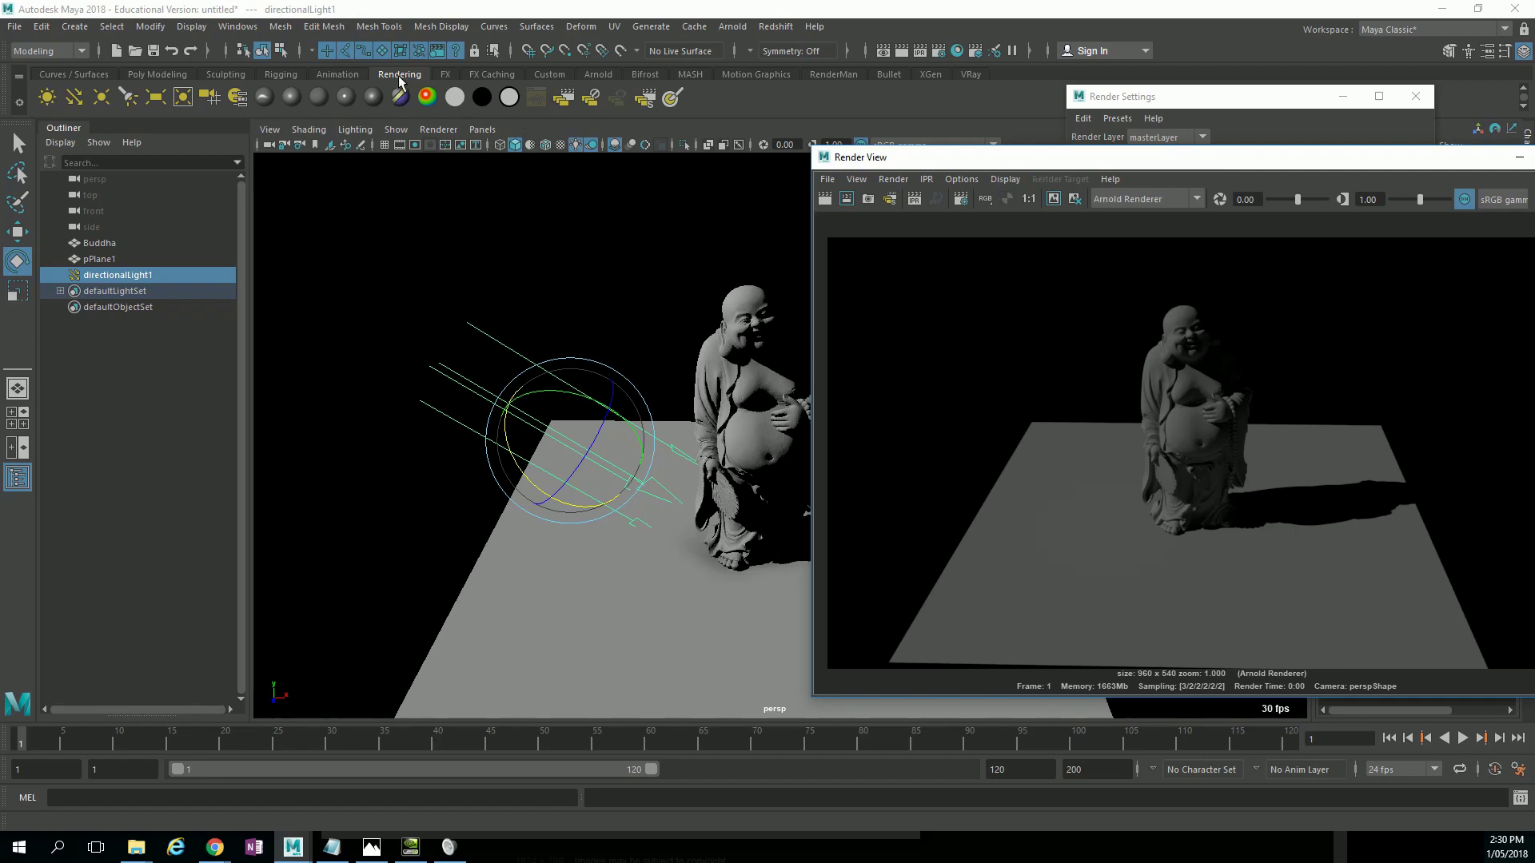
# Create a new camera and look through it in the viewport.
pyautogui.click(211, 97)
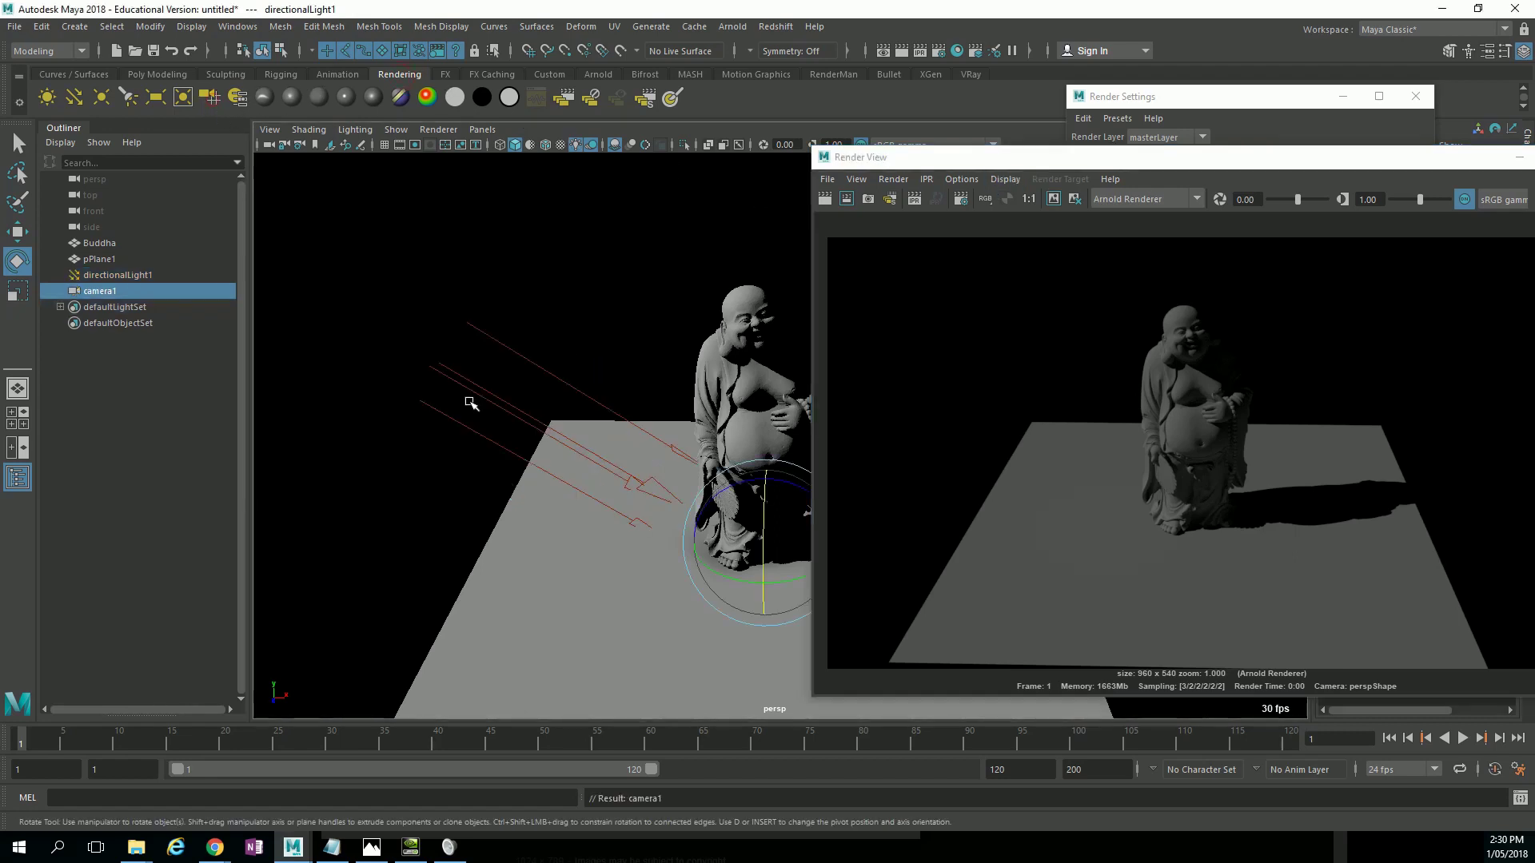
pyautogui.click(482, 130)
pyautogui.moveTo(520, 146)
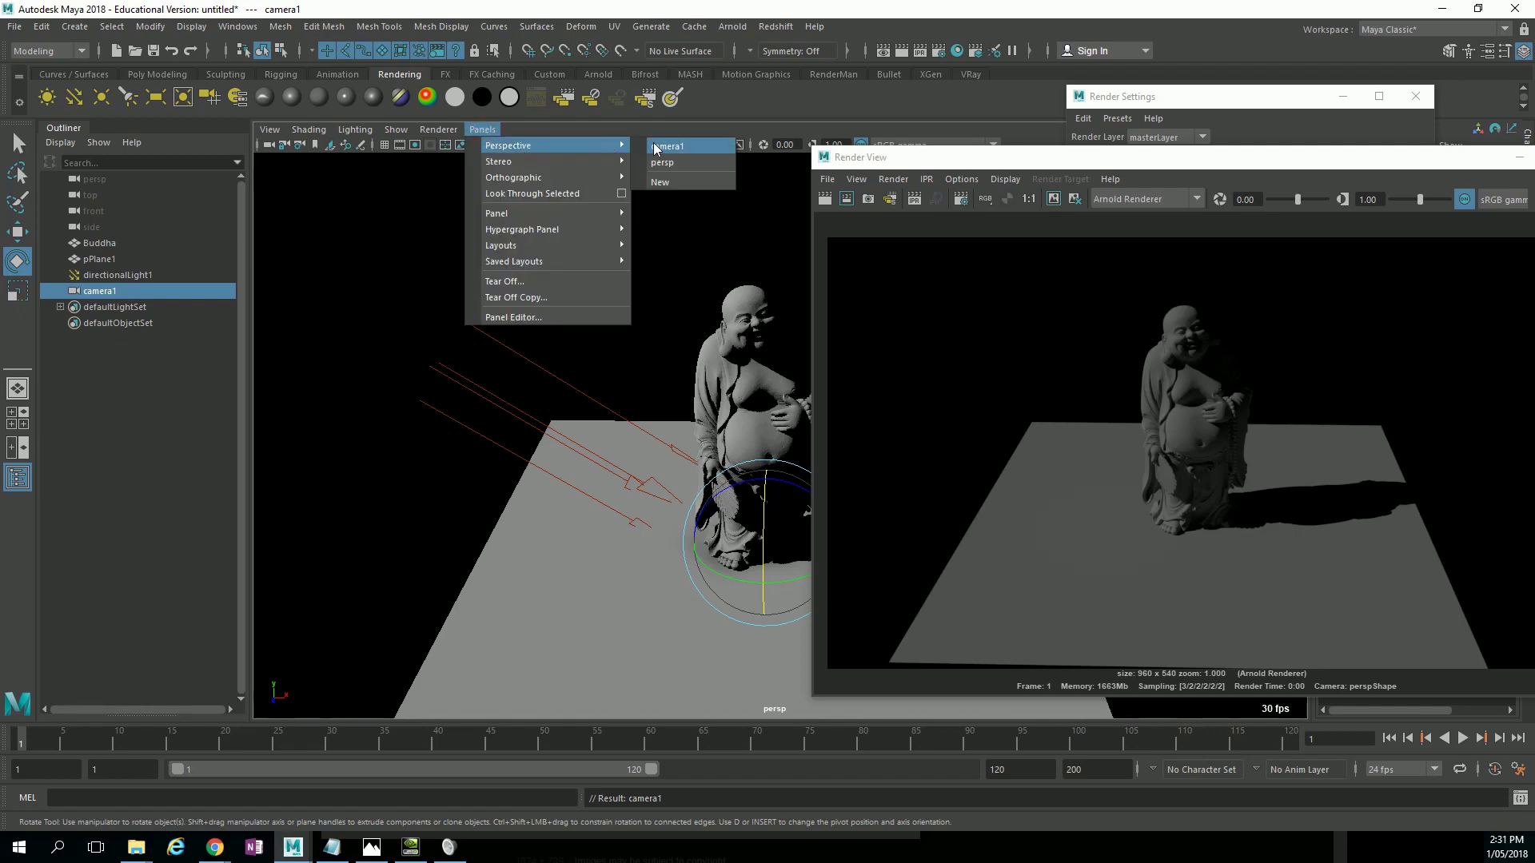
pyautogui.click(681, 146)
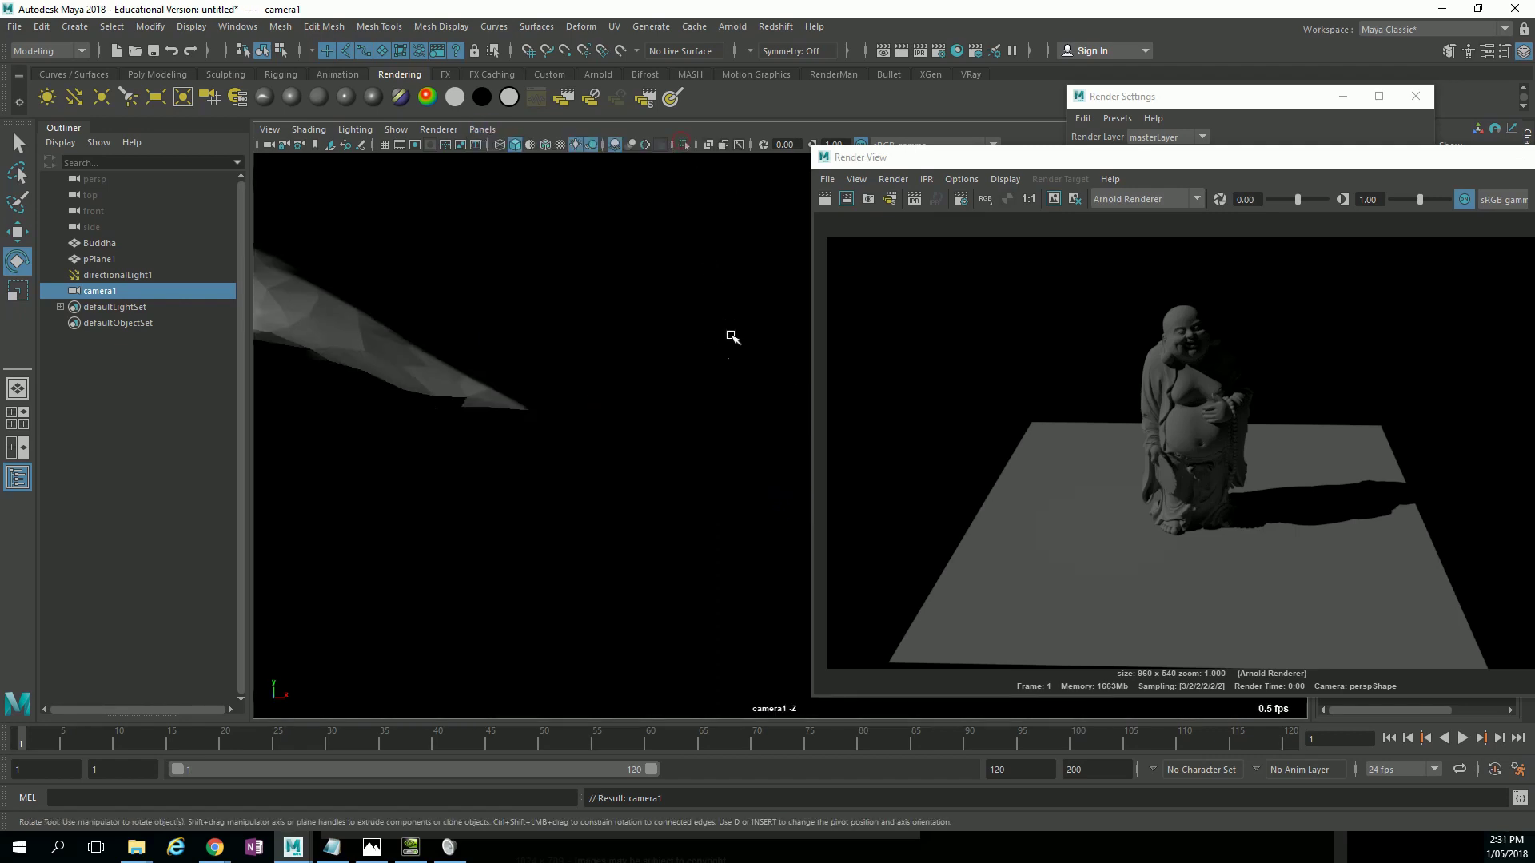
# Turn on the 960 x 540 resolution gate and frame the Buddha's head and chest through camera1, clearing the Render View out of the way.
pyautogui.keyDown('alt'); pyautogui.moveTo(730, 336); pyautogui.dragTo(415, 356); pyautogui.keyUp('alt')
pyautogui.moveTo(1411, 156); pyautogui.dragTo(1137, 160)
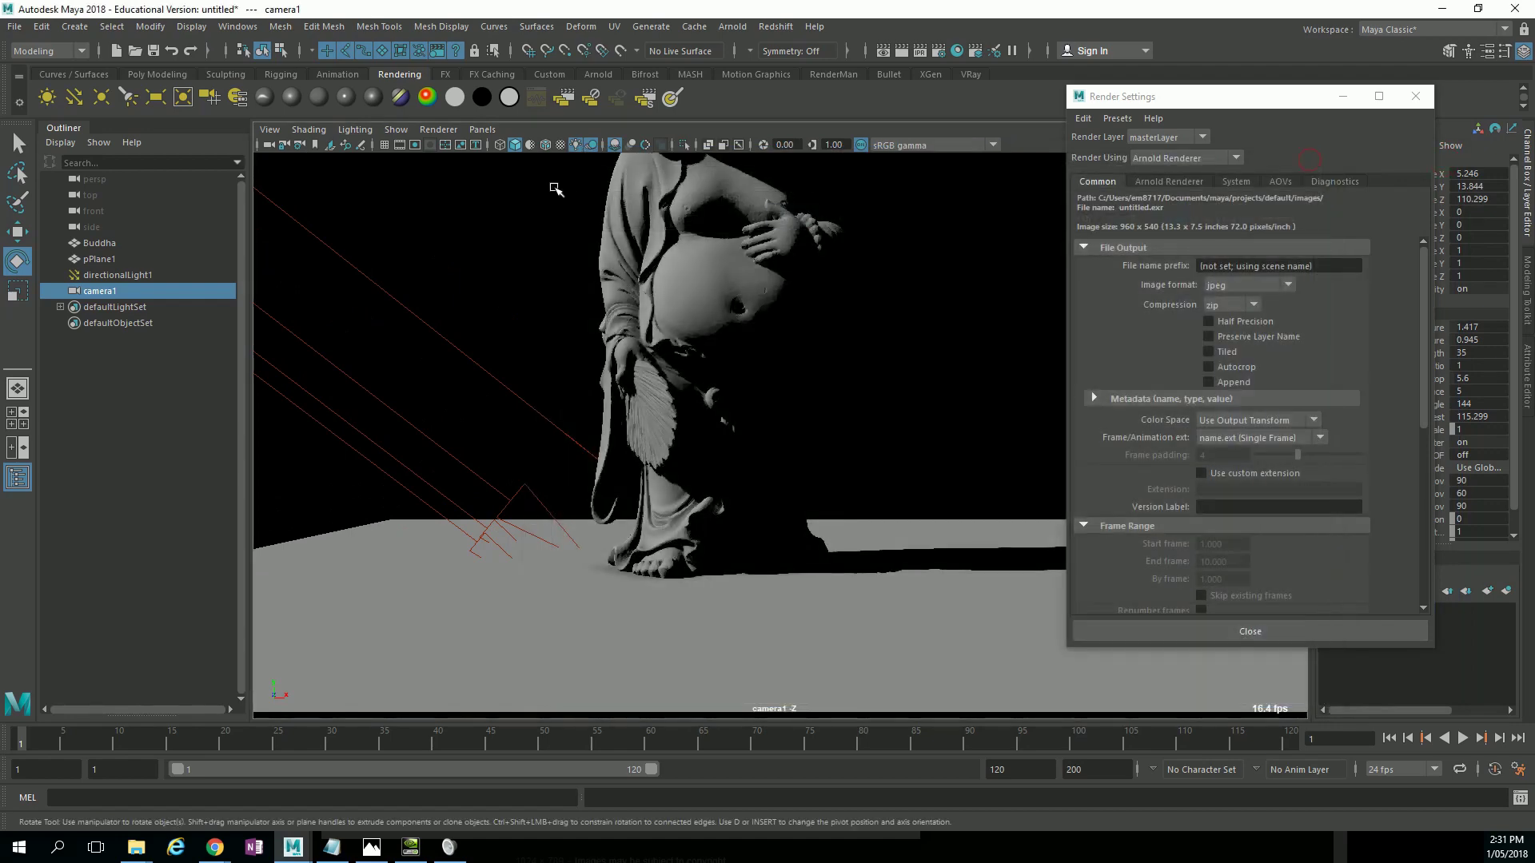
pyautogui.click(414, 146)
pyautogui.scroll(-3, 899, 368)
pyautogui.keyDown('alt'); pyautogui.moveTo(898, 367); pyautogui.dragTo(751, 428); pyautogui.keyUp('alt')
pyautogui.scroll(5, 799, 447)
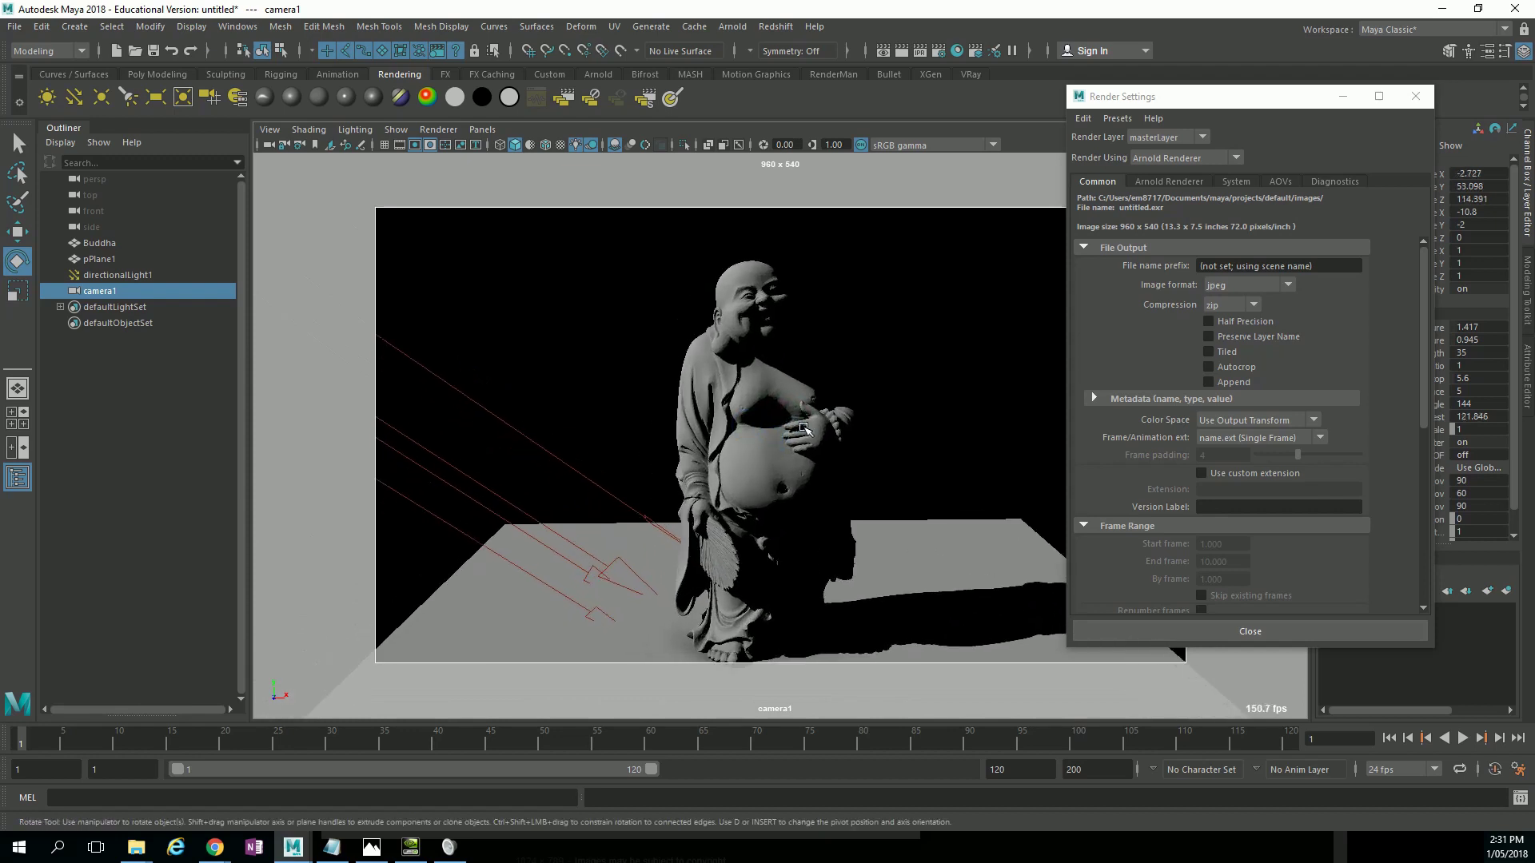
pyautogui.keyDown('alt'); pyautogui.moveTo(803, 461); pyautogui.dragTo(897, 521, button='right'); pyautogui.keyUp('alt')
pyautogui.scroll(3, 896, 521)
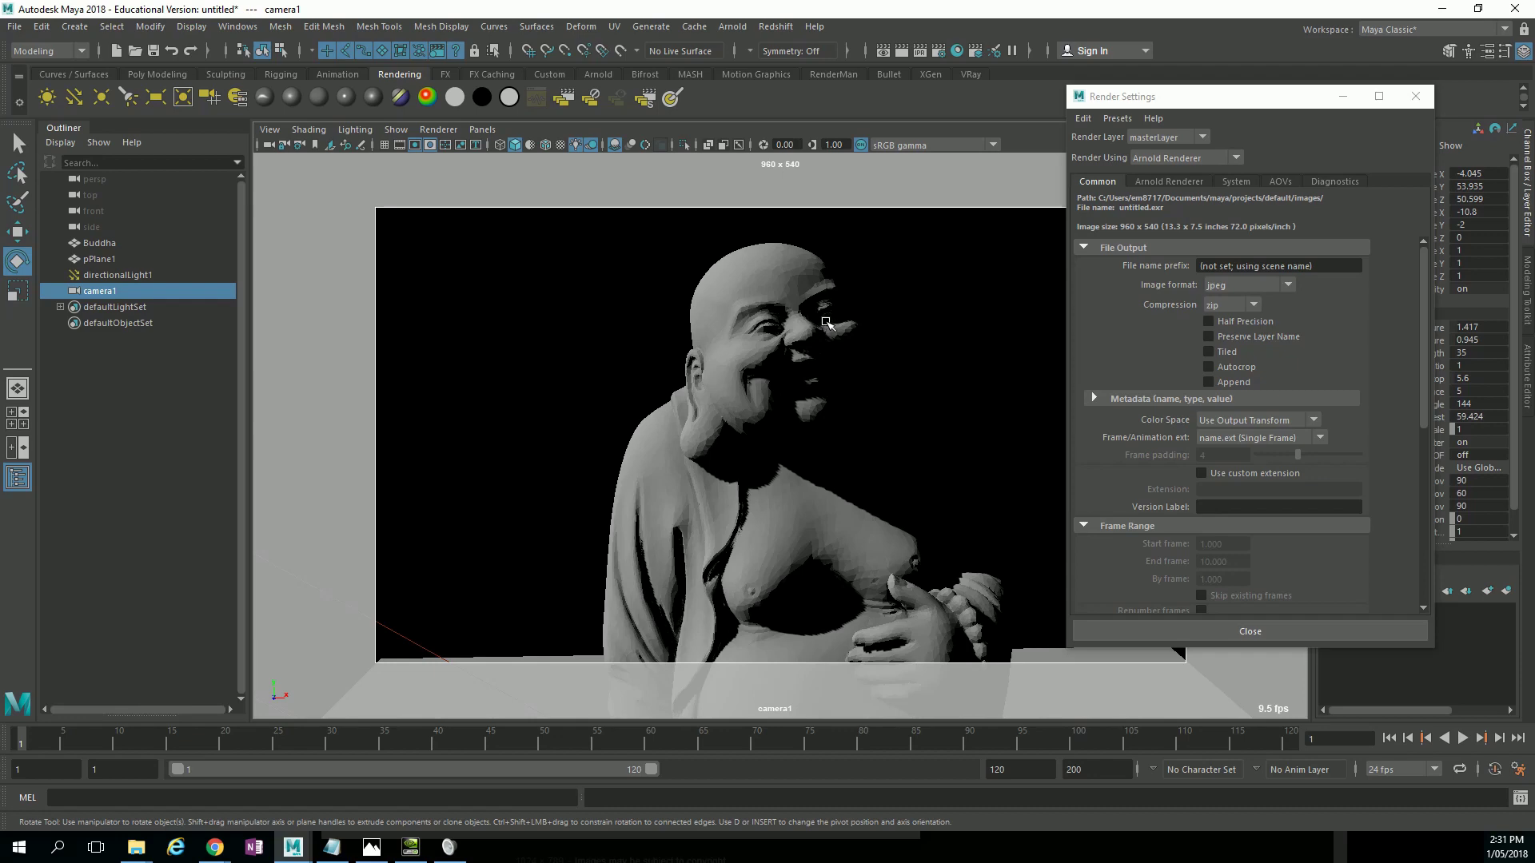
# Bring up the hotbox at several places on the screen and examine the command sets it offers.
pyautogui.press('space')
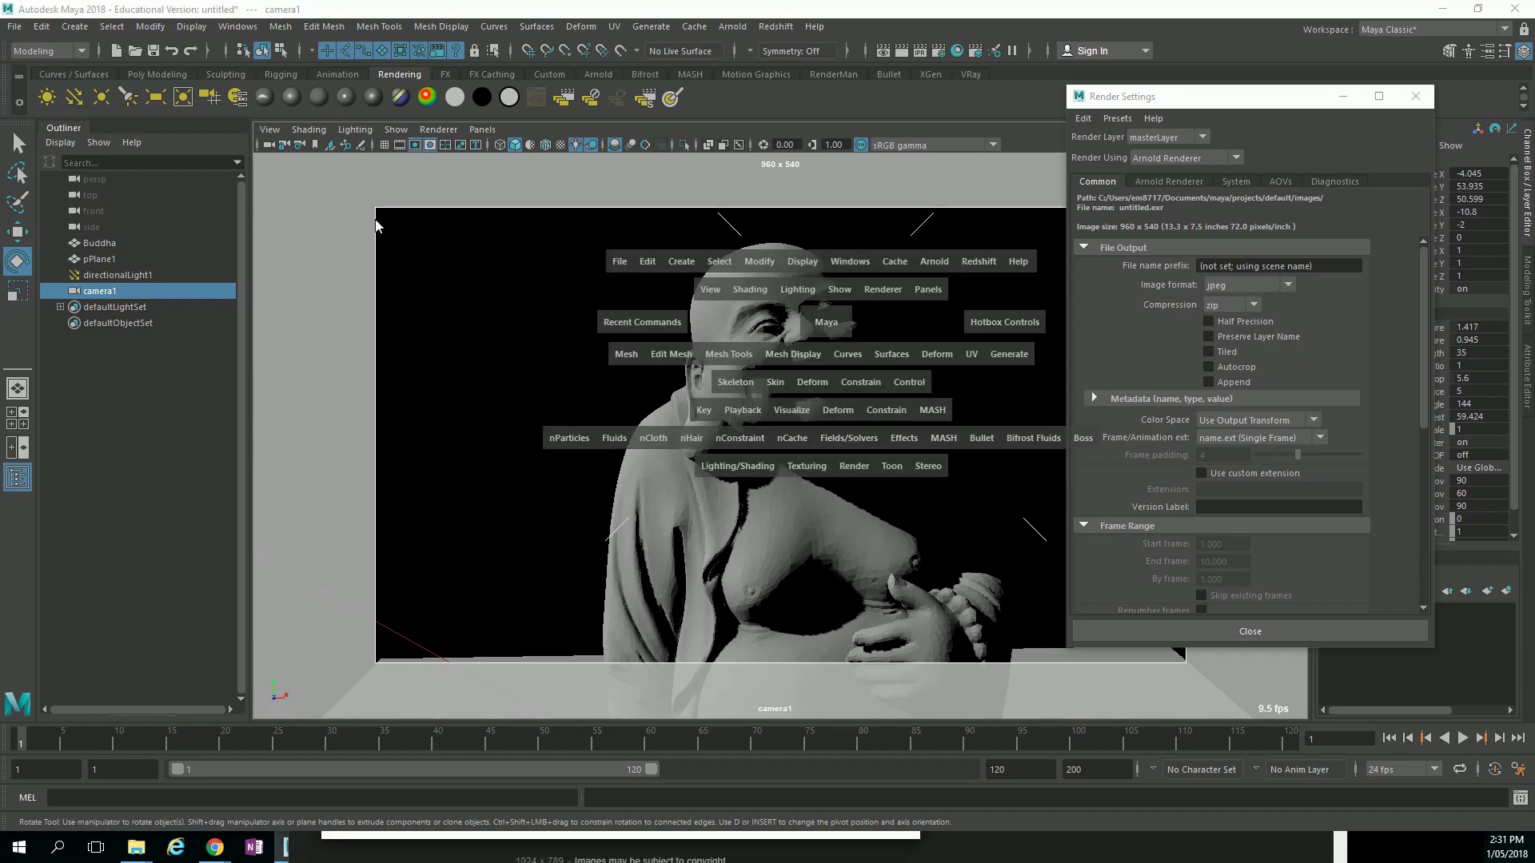
pyautogui.press('space')
pyautogui.press('space')
pyautogui.press('space')
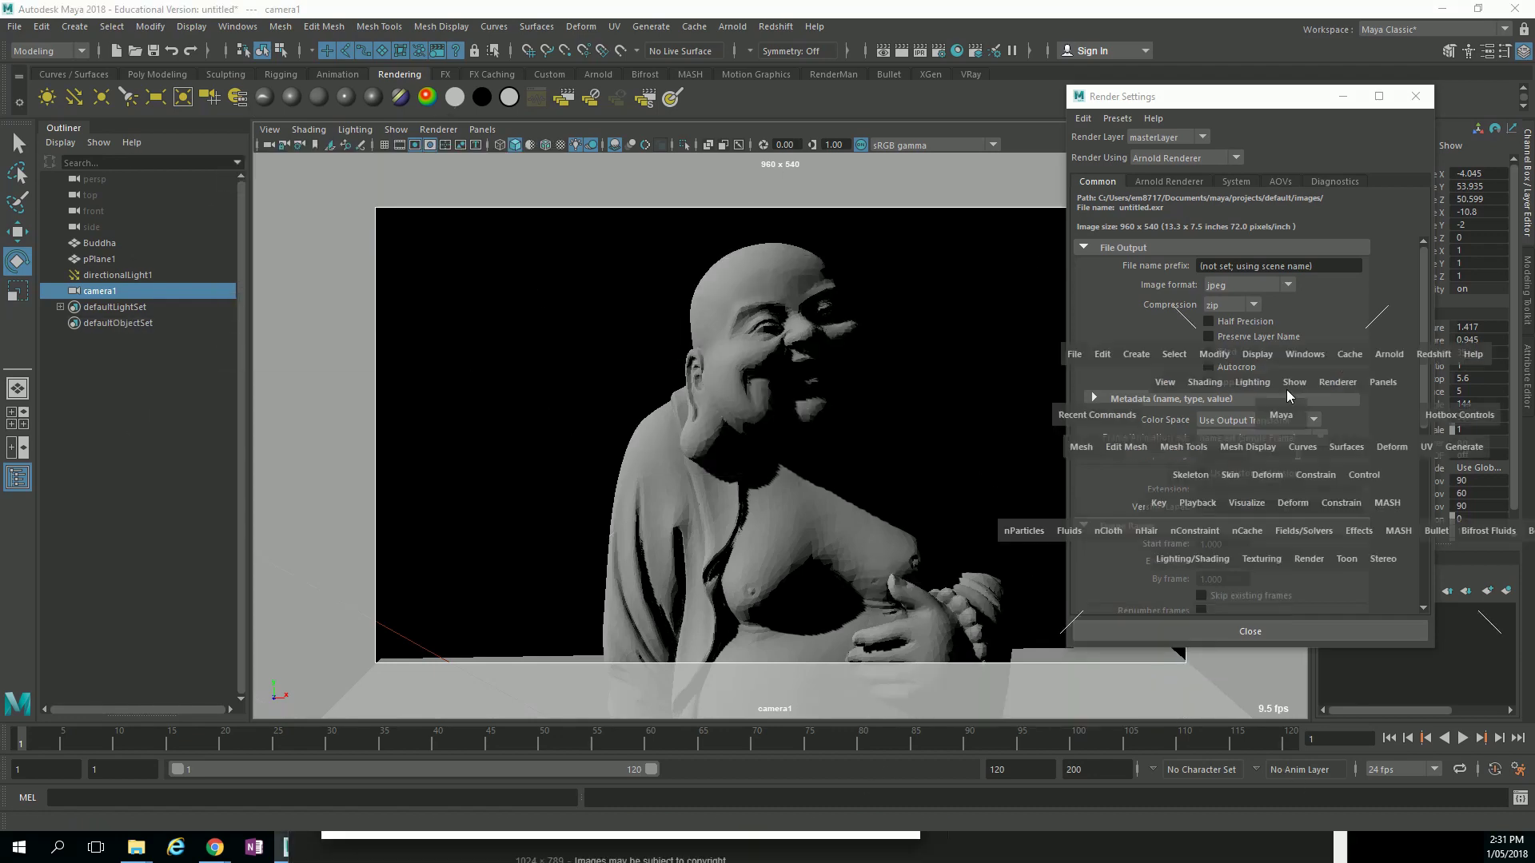
pyautogui.press('space')
pyautogui.press('space')
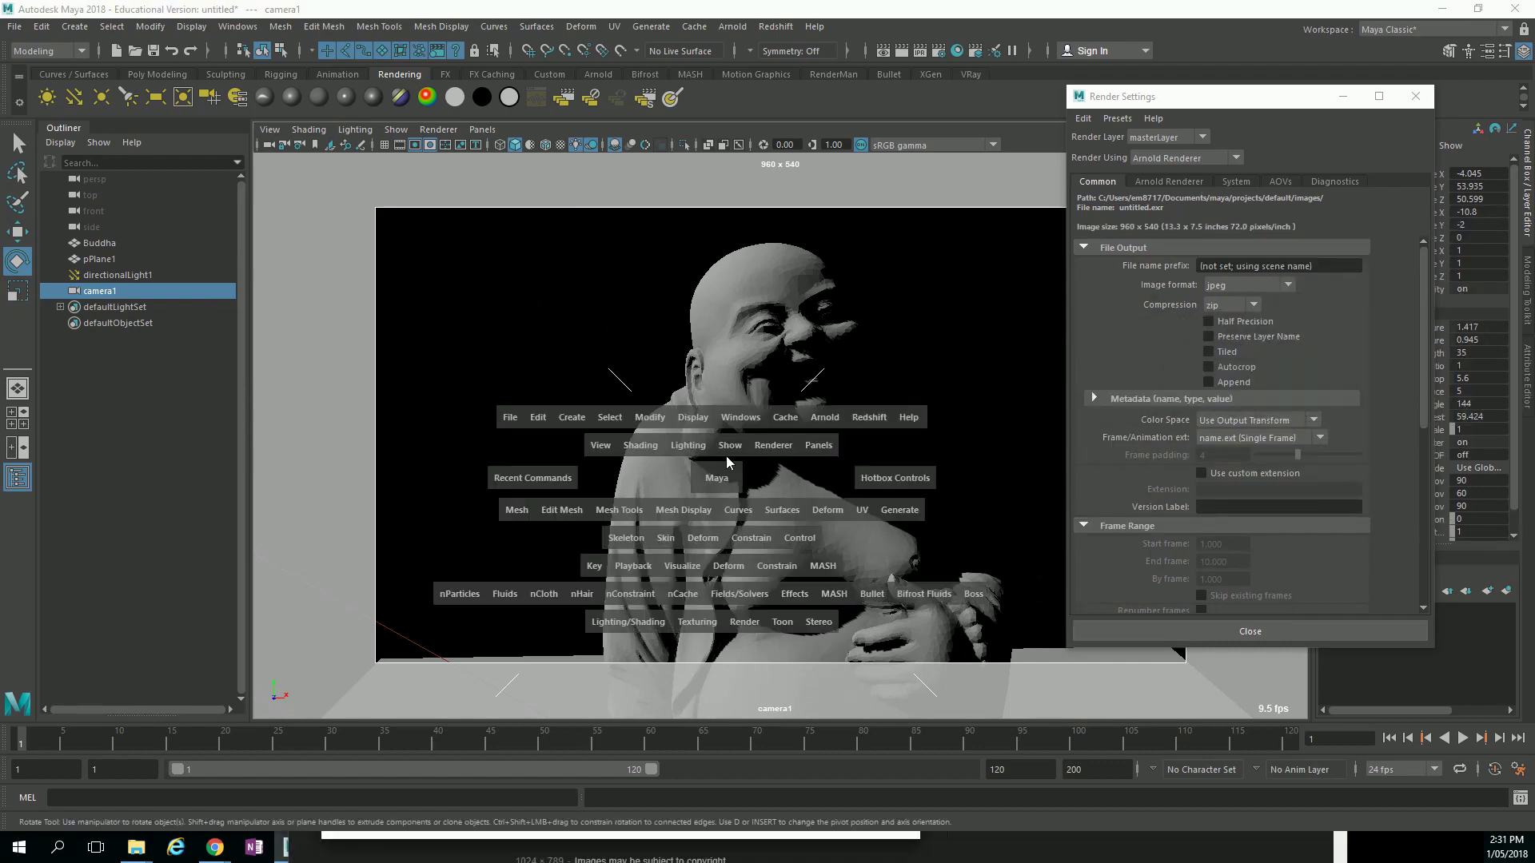
pyautogui.press('space')
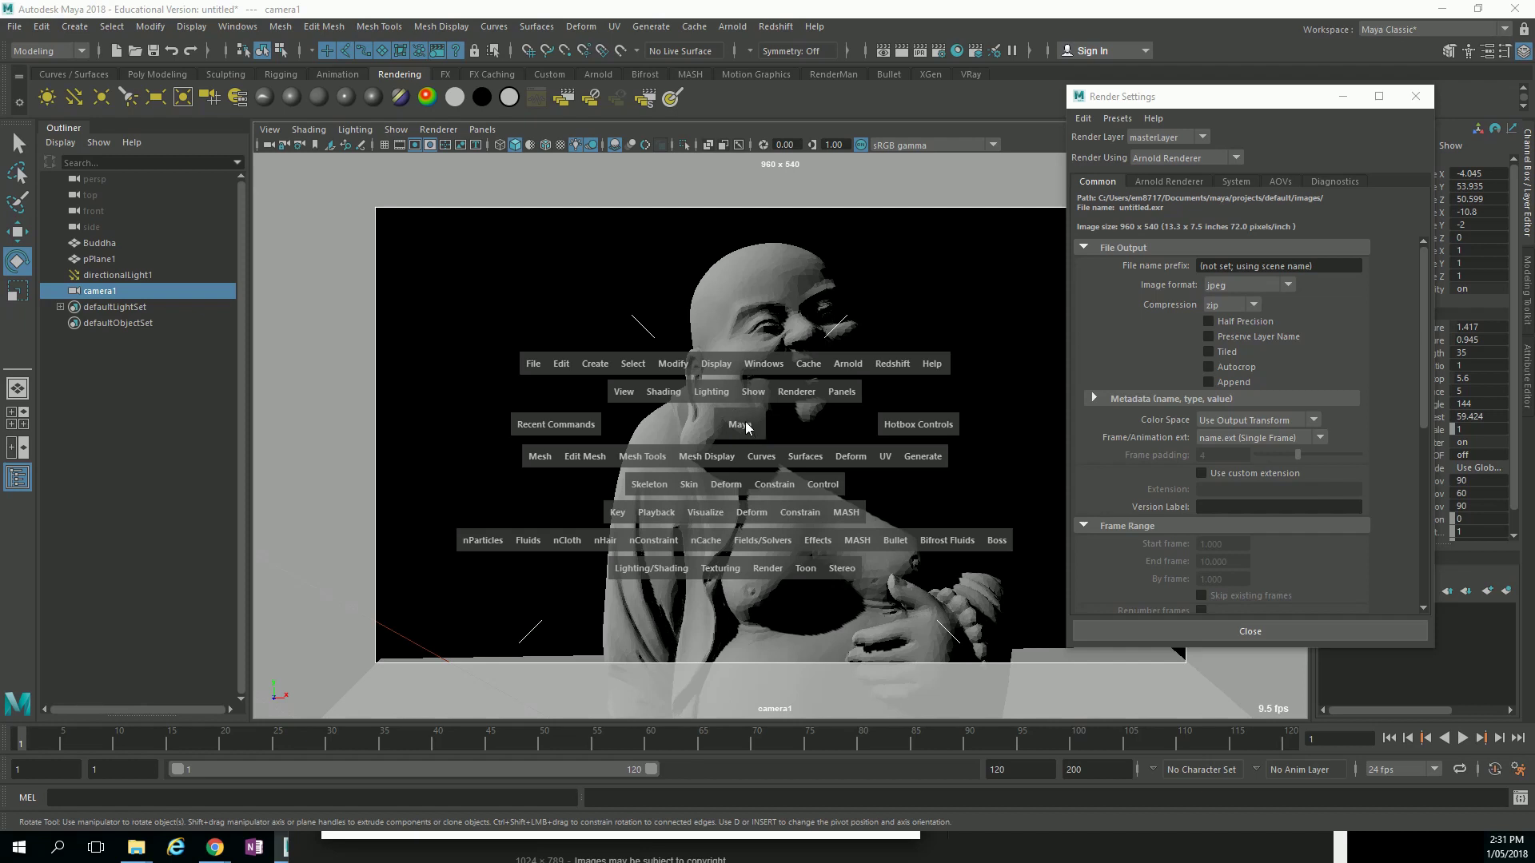
pyautogui.moveTo(747, 426)
pyautogui.mouseDown()
pyautogui.moveTo(754, 374)
pyautogui.moveTo(745, 444)
pyautogui.moveTo(748, 430)
pyautogui.mouseUp()
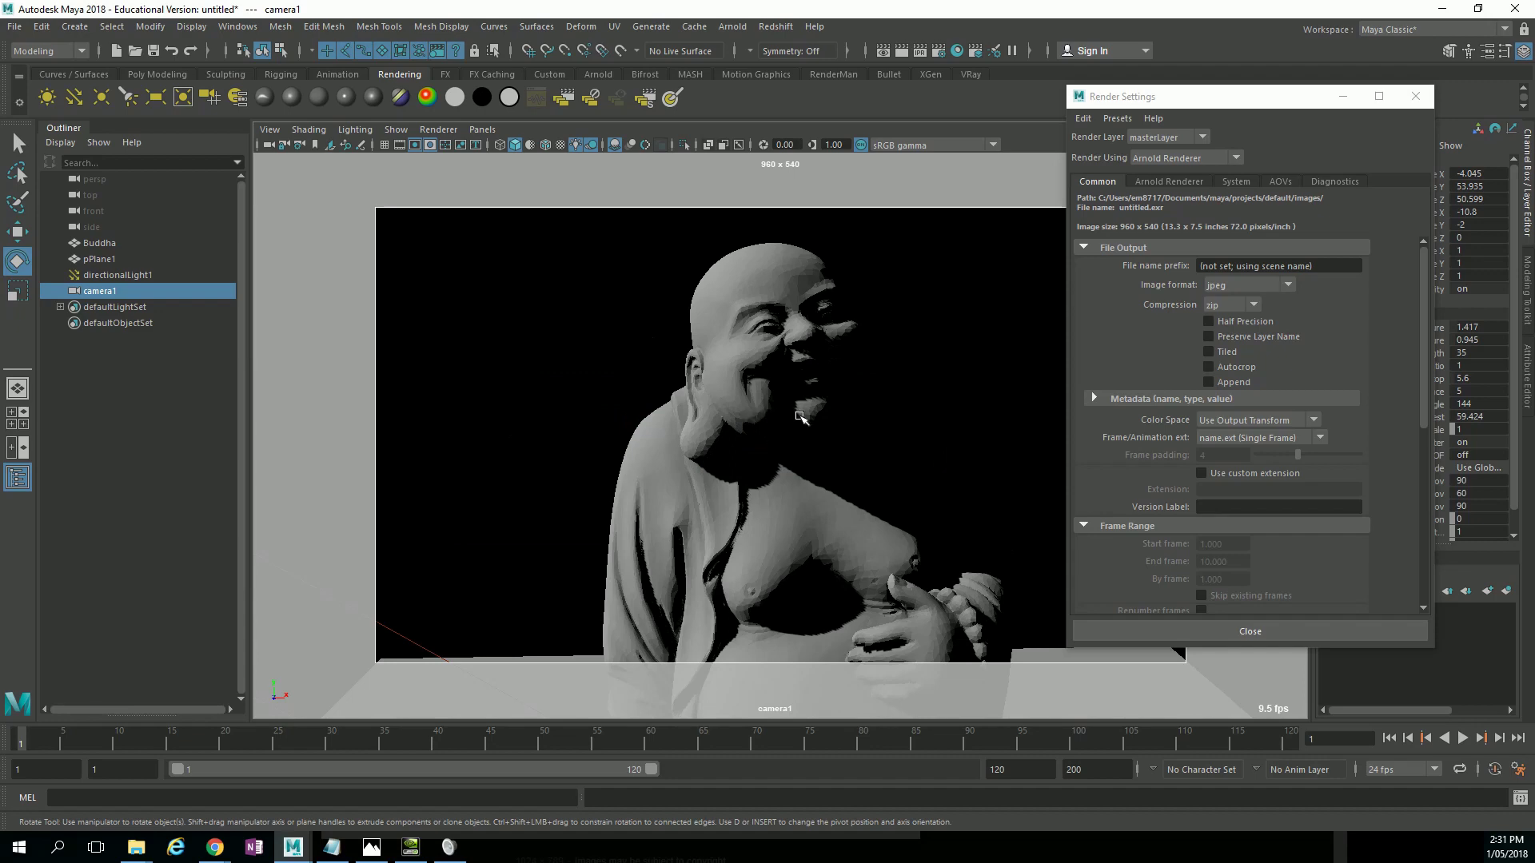
# Use the hotbox to switch the viewport from camera1 to the persp view, and display the hotbox again.
pyautogui.press('space')
pyautogui.moveTo(799, 419); pyautogui.dragTo(780, 376)
pyautogui.press('space')
pyautogui.press('space')
pyautogui.press('space')
pyautogui.press('space')
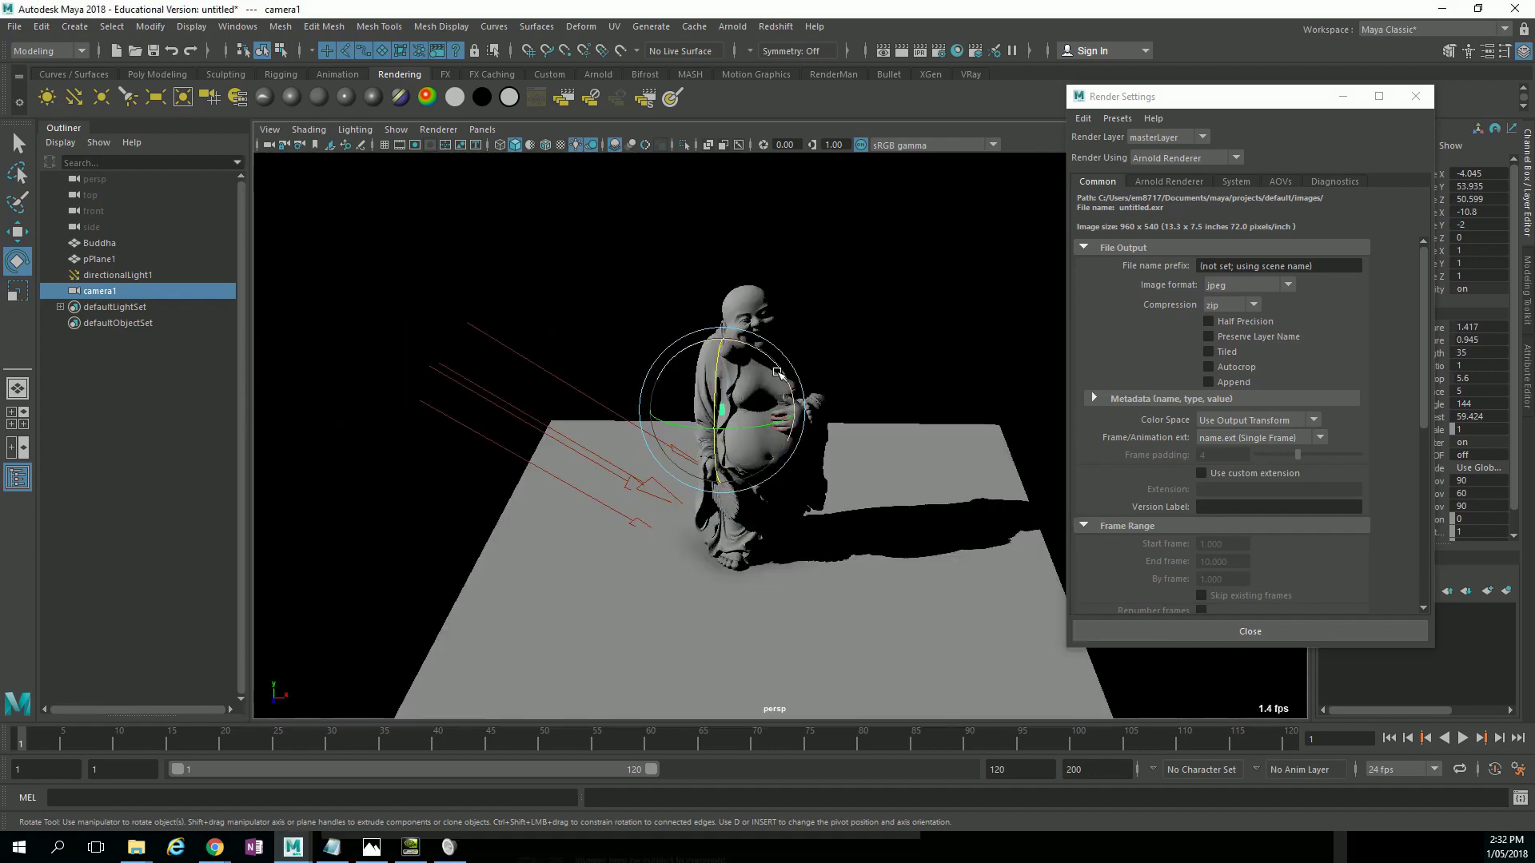
pyautogui.press('space')
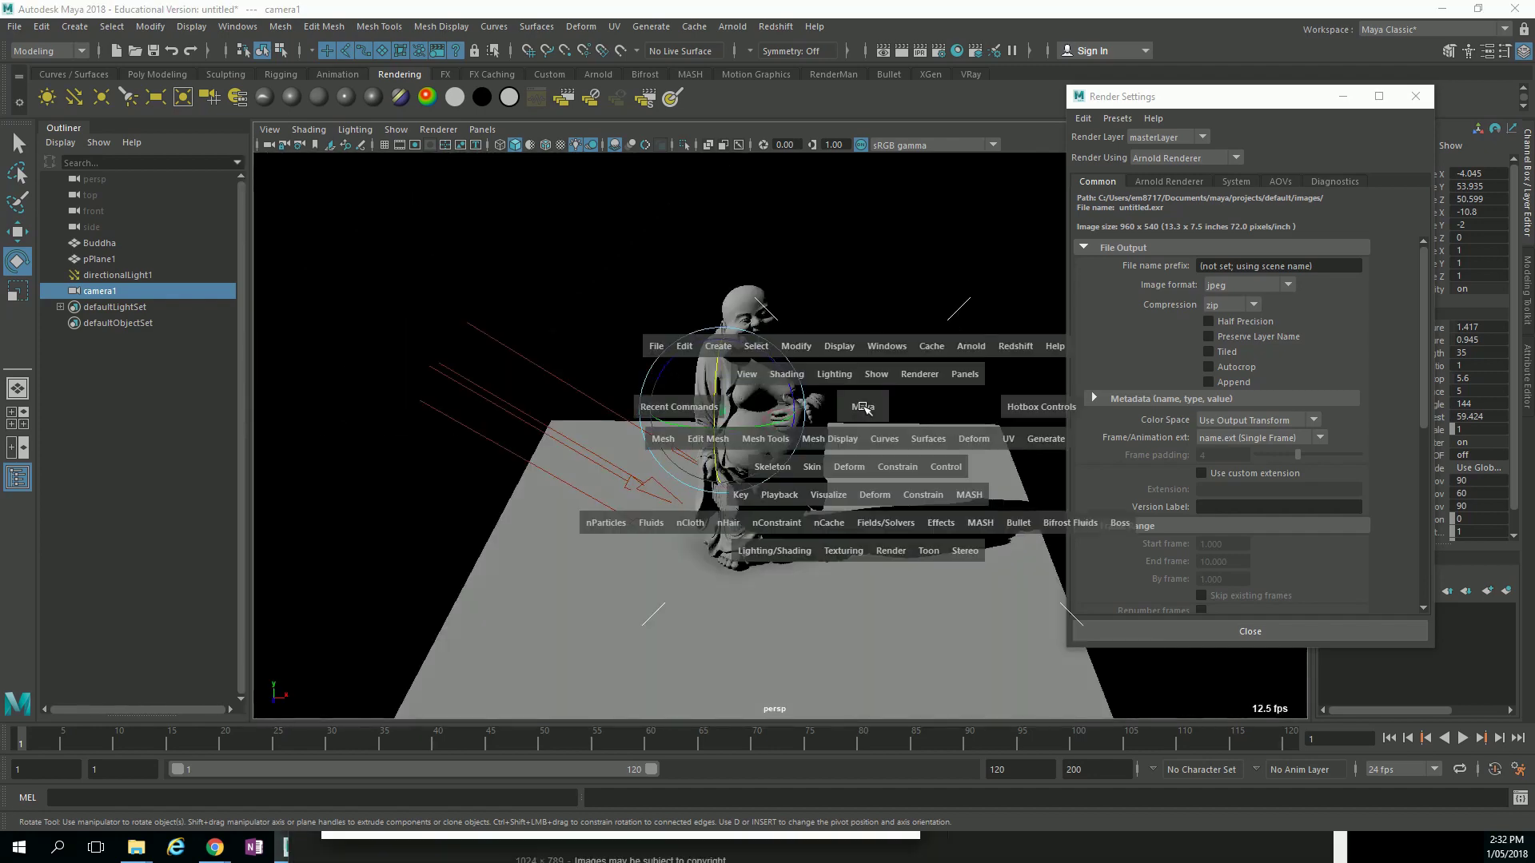
# Scale camera1 up uniformly to about 5.194 so its icon stands out beside the Buddha in the persp view.
pyautogui.keyDown('alt'); pyautogui.moveTo(871, 366); pyautogui.dragTo(651, 383); pyautogui.keyUp('alt')
pyautogui.press('r')
pyautogui.moveTo(557, 336); pyautogui.dragTo(787, 426)
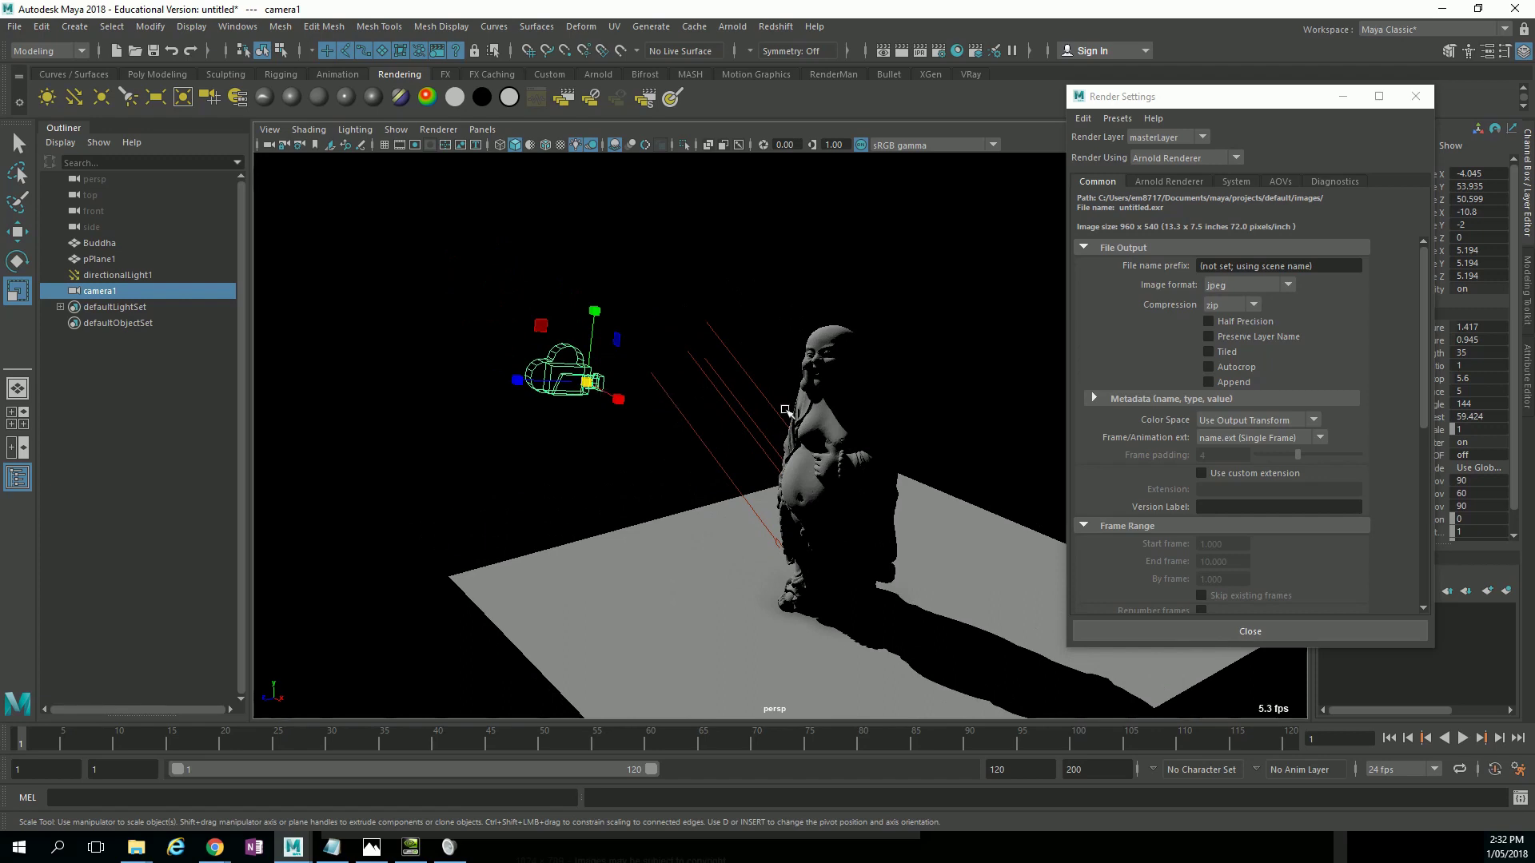
pyautogui.keyDown('alt'); pyautogui.moveTo(863, 383); pyautogui.dragTo(808, 359); pyautogui.keyUp('alt')
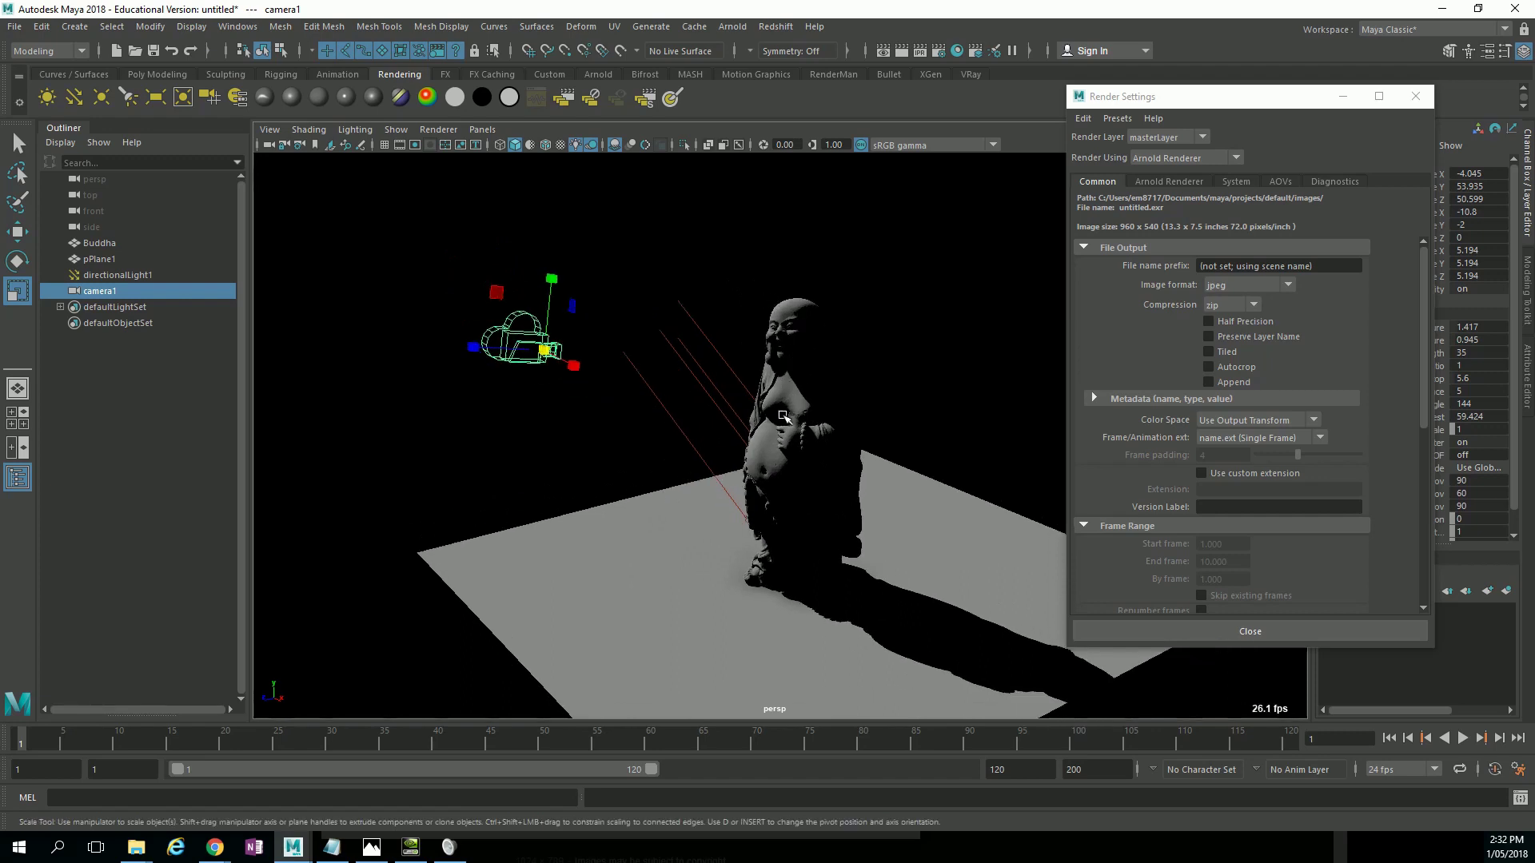
pyautogui.keyDown('alt'); pyautogui.moveTo(796, 438); pyautogui.dragTo(729, 397); pyautogui.keyUp('alt')
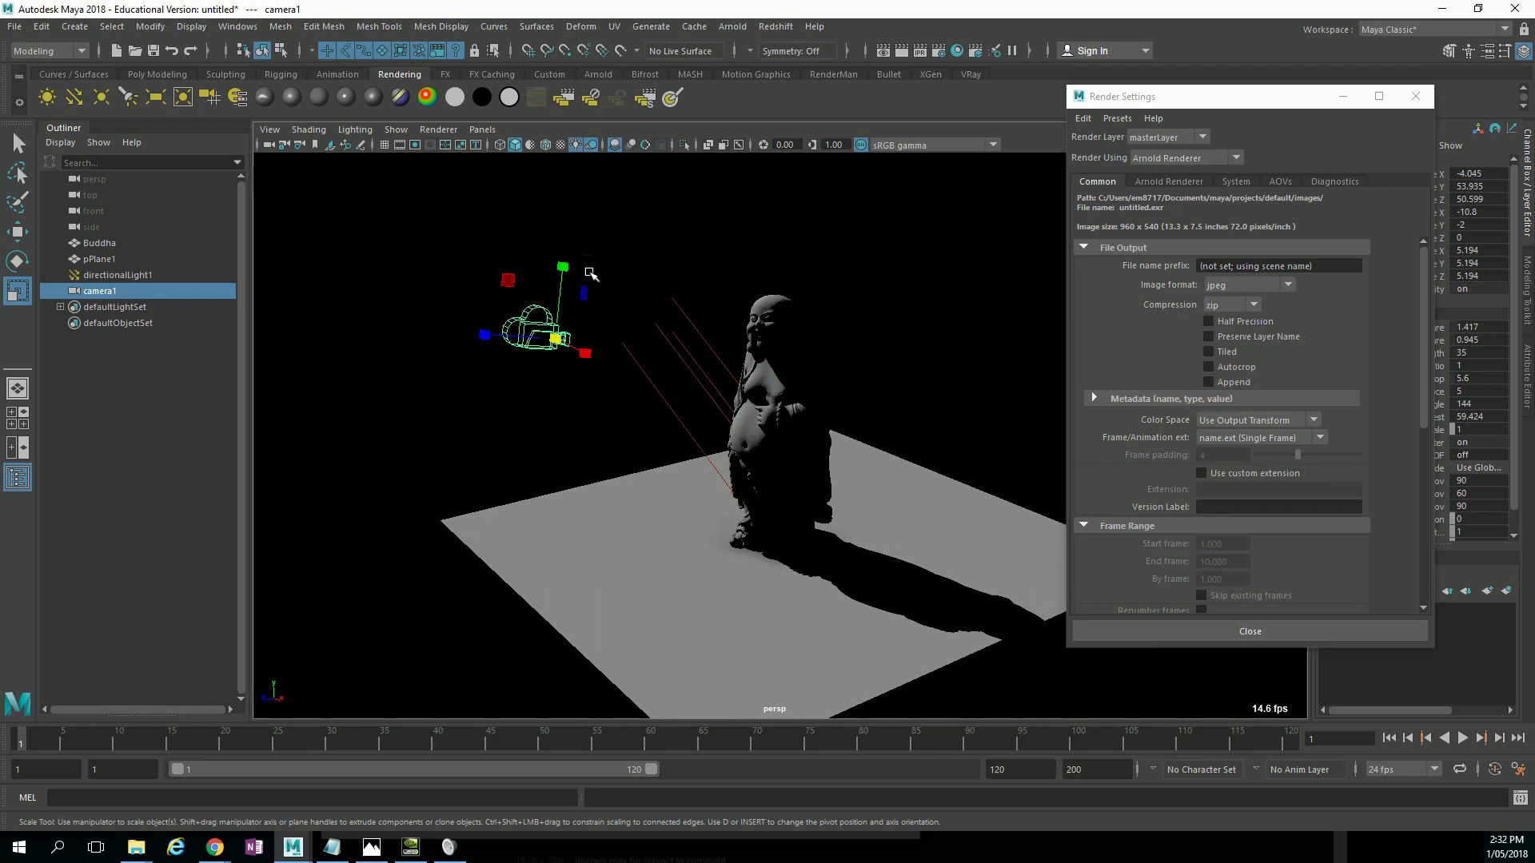
# Switch the main viewport from persp to look through camera1.
pyautogui.click(484, 130)
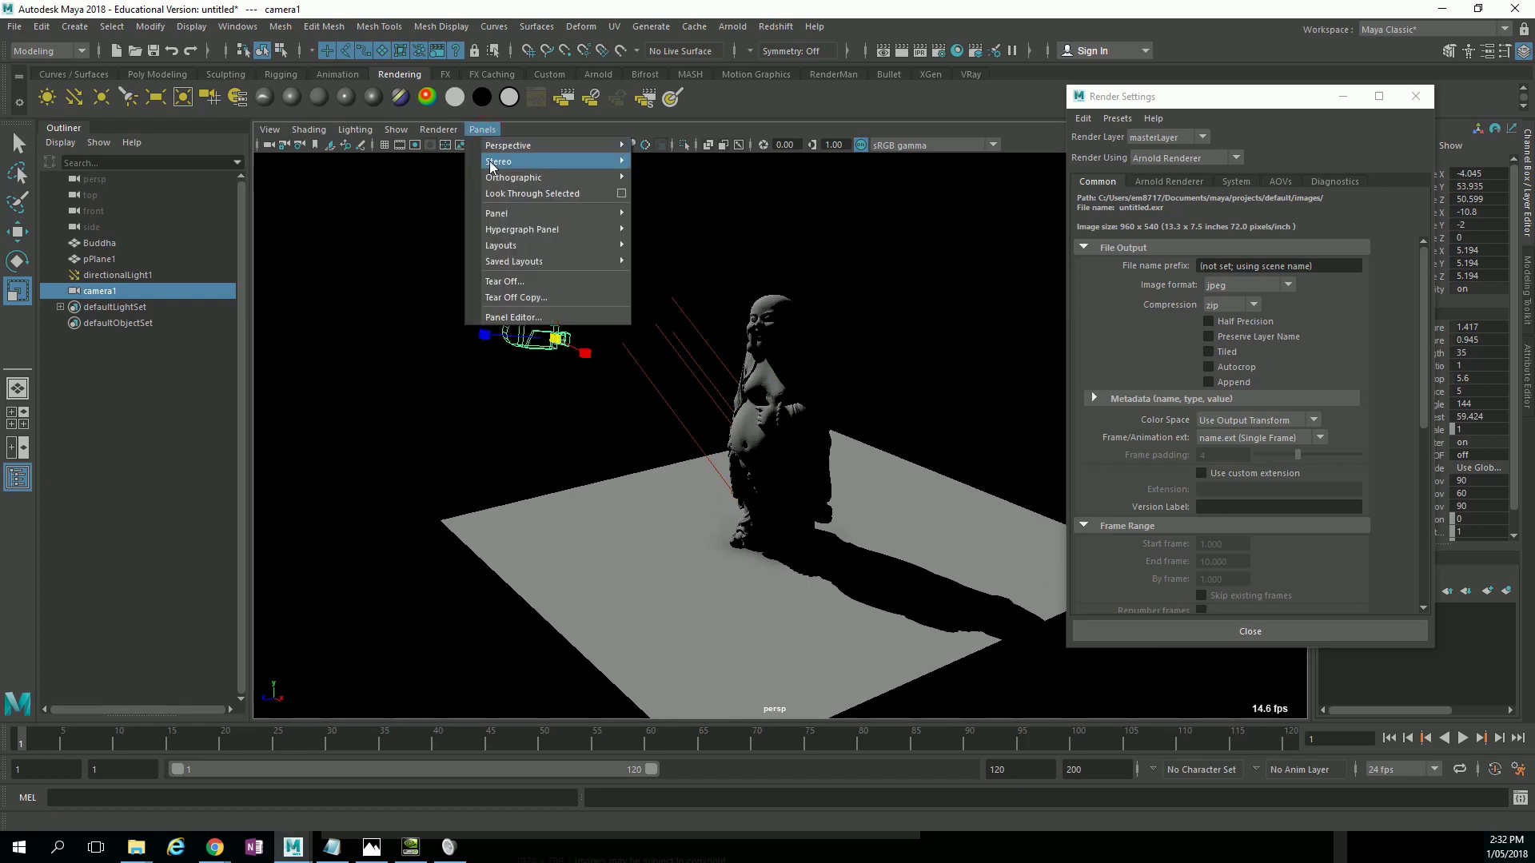
pyautogui.click(684, 154)
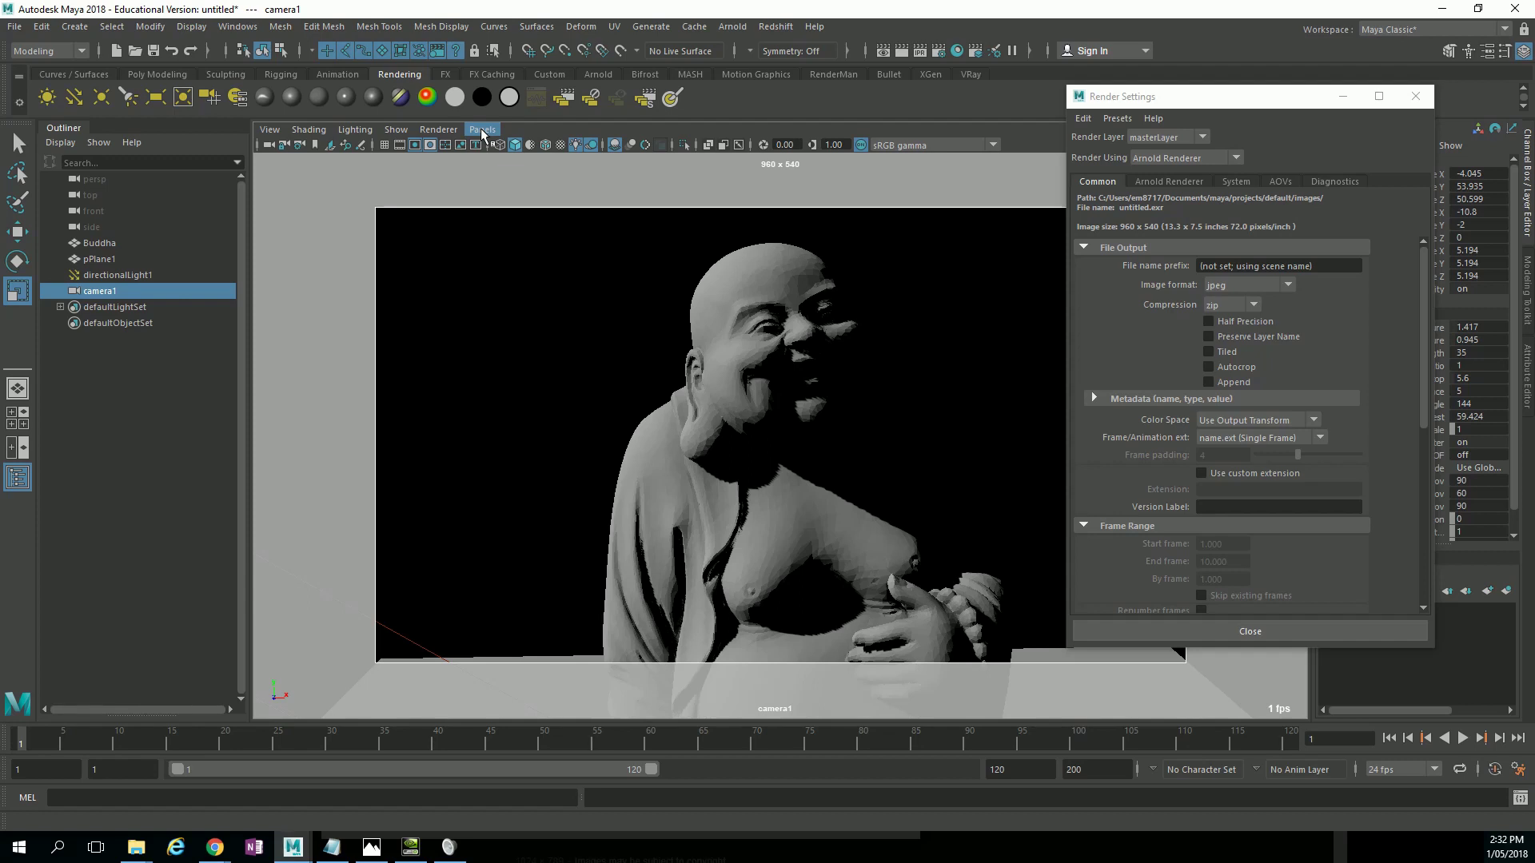
pyautogui.click(482, 131)
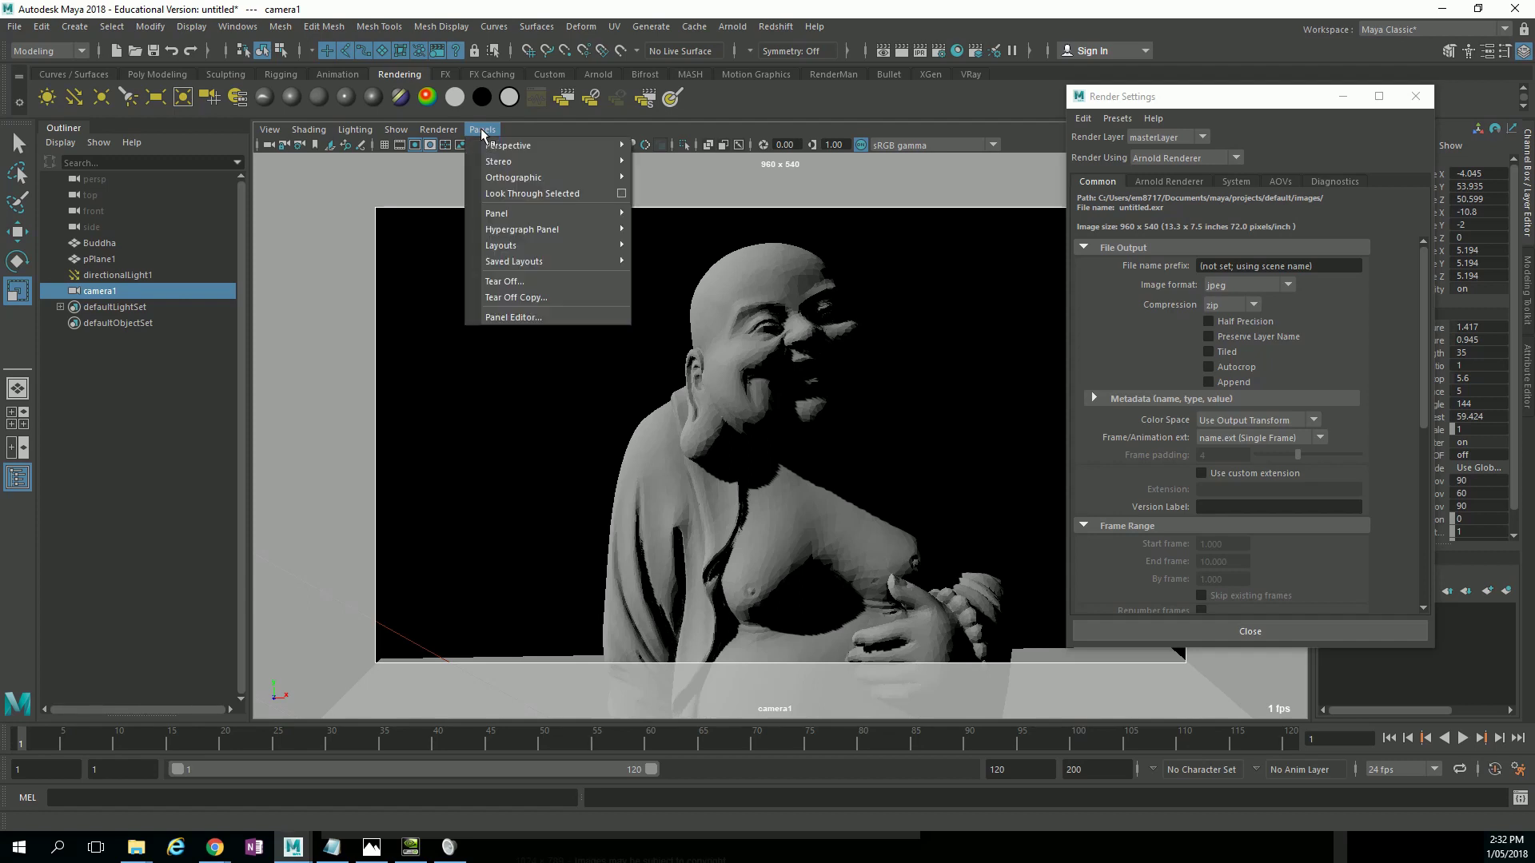
pyautogui.click(483, 132)
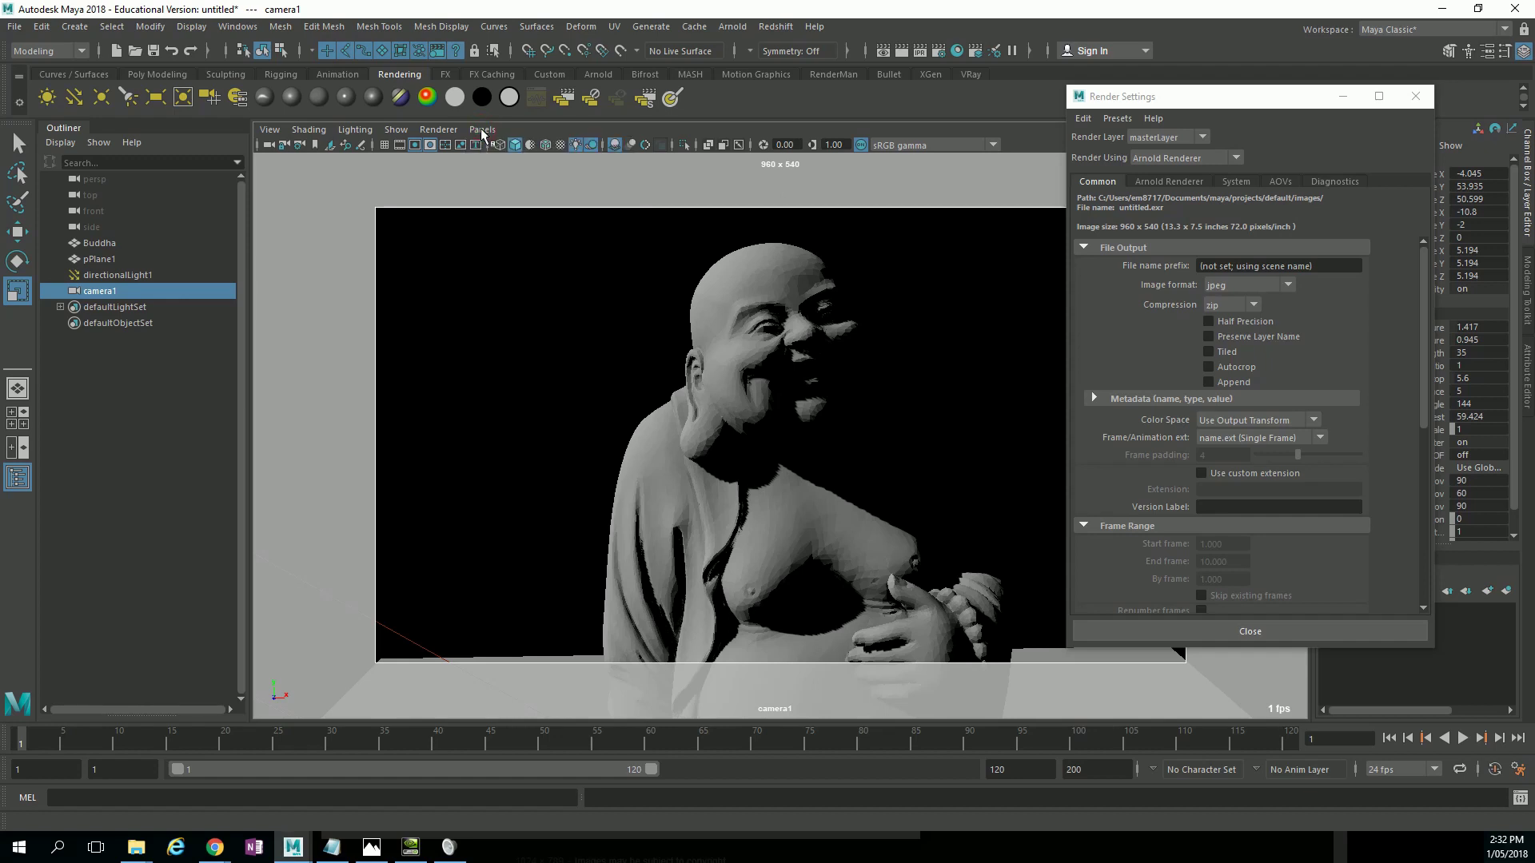
# Tear off a copy of the camera1 view as a floating window and move it out of the main screen.
pyautogui.click(483, 131)
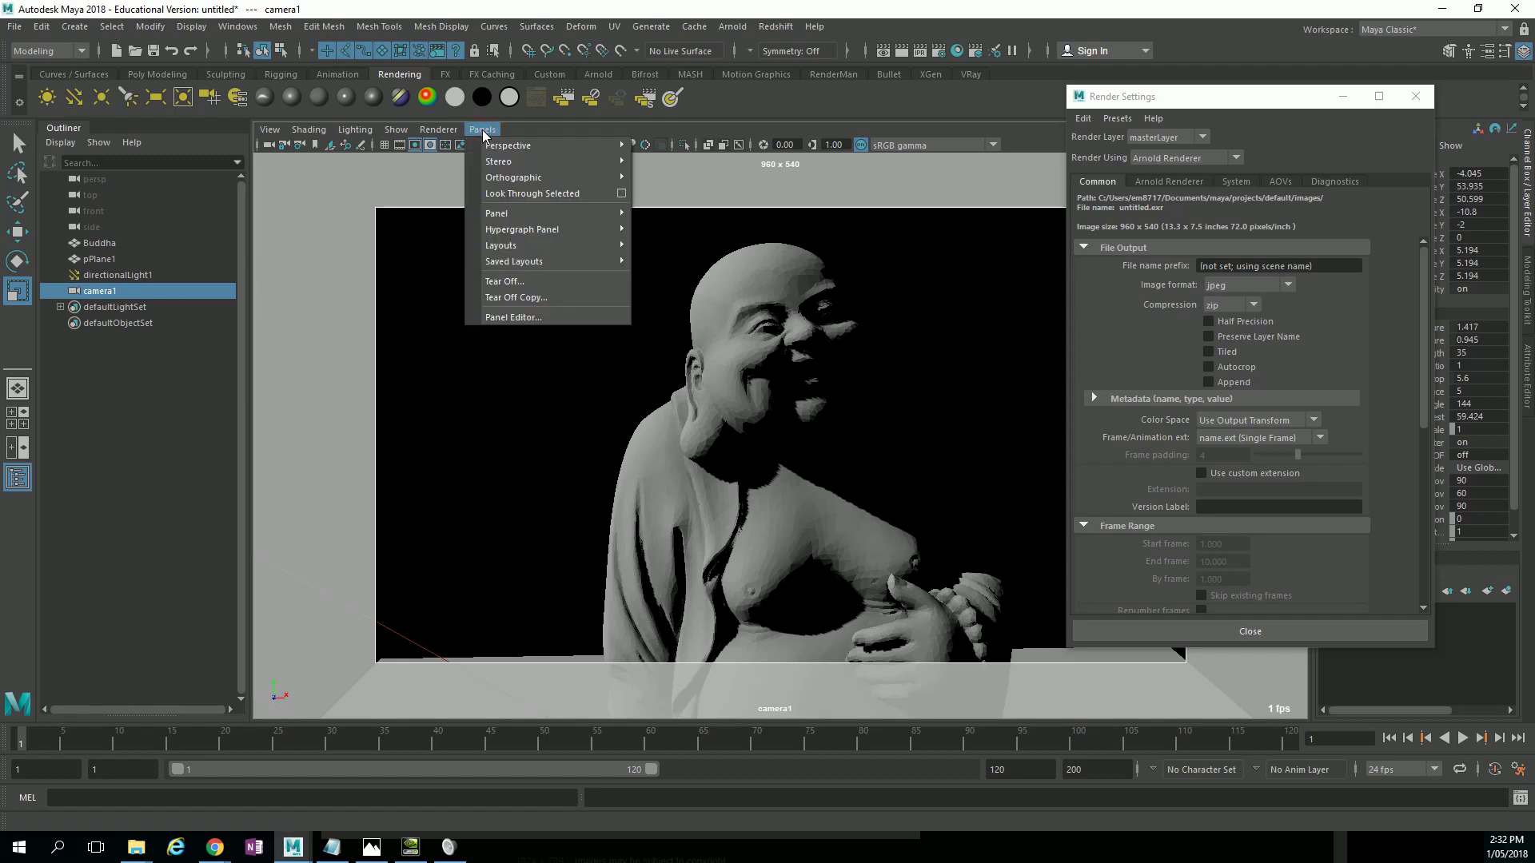
pyautogui.click(492, 300)
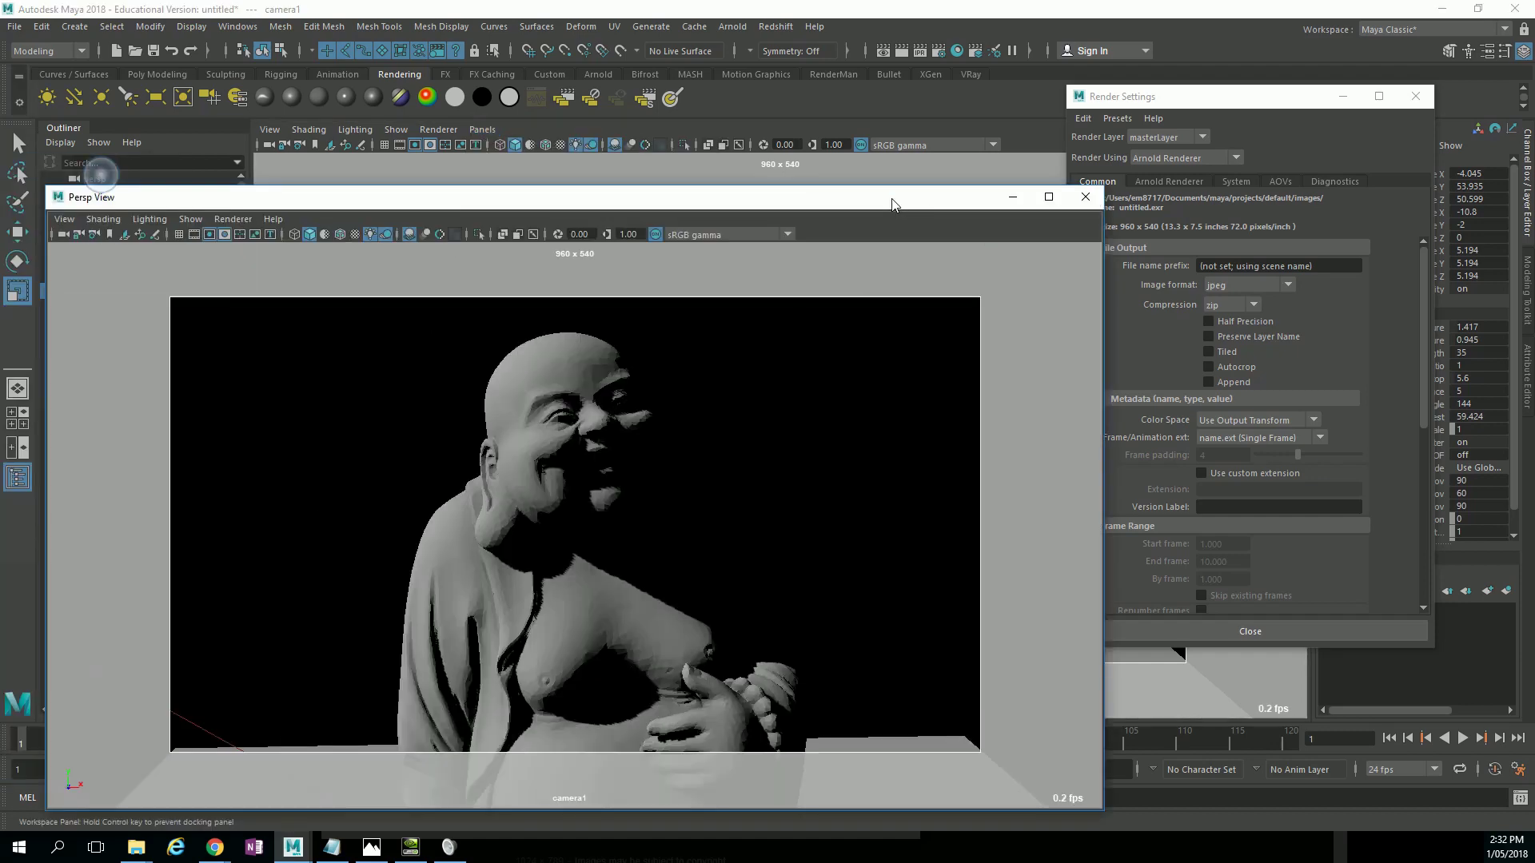
pyautogui.moveTo(892, 205); pyautogui.dragTo(0, 112)
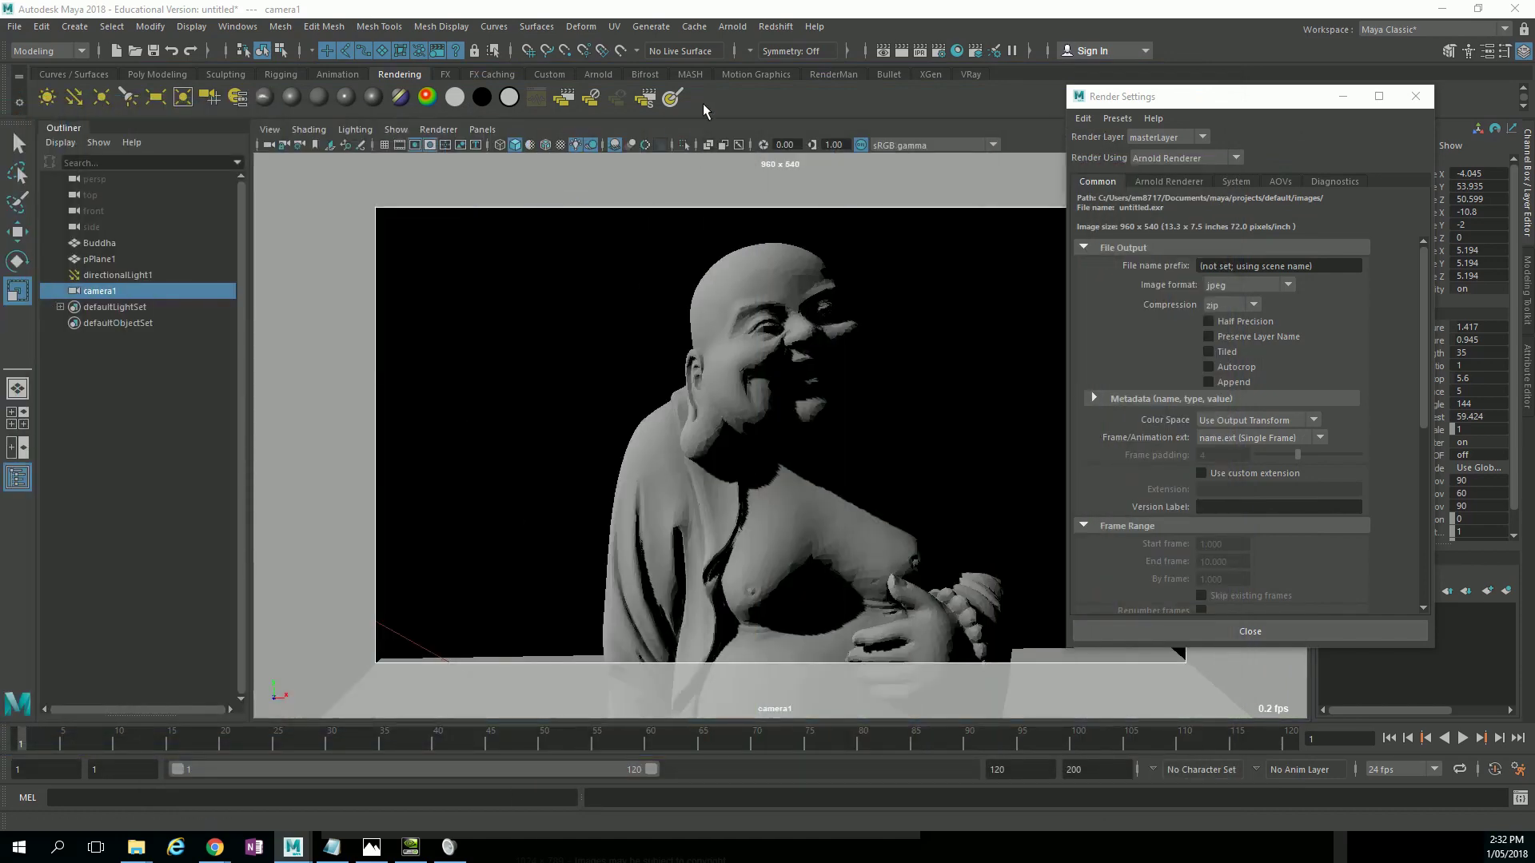
# Return the main viewport to persp, and bring the floating camera1 window over it briefly before moving it off the screen again.
pyautogui.click(729, 290)
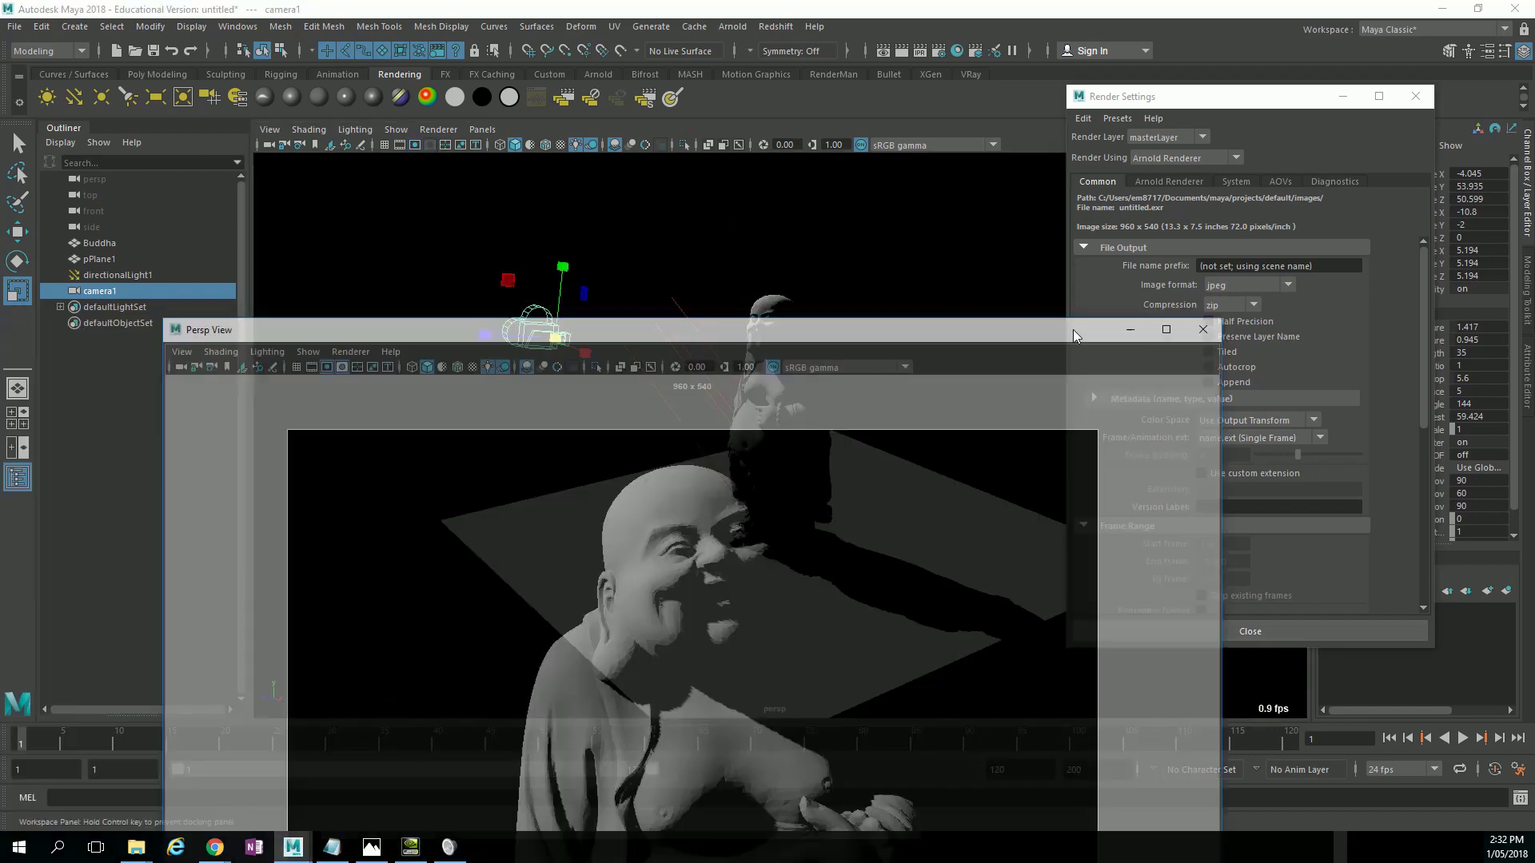
pyautogui.moveTo(1075, 338); pyautogui.dragTo(619, 195)
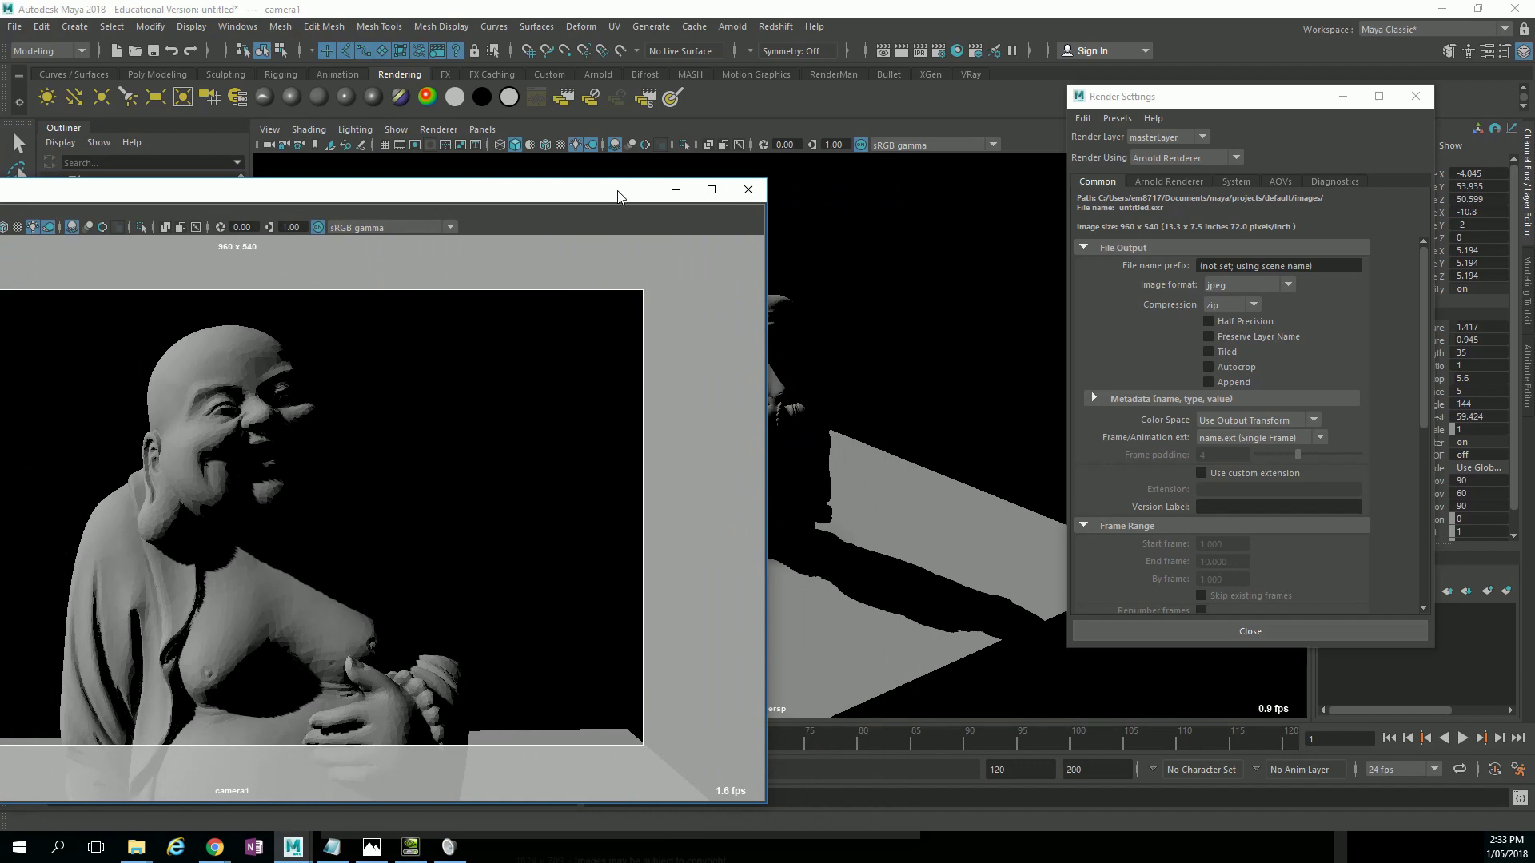
pyautogui.moveTo(598, 200); pyautogui.dragTo(1302, 181)
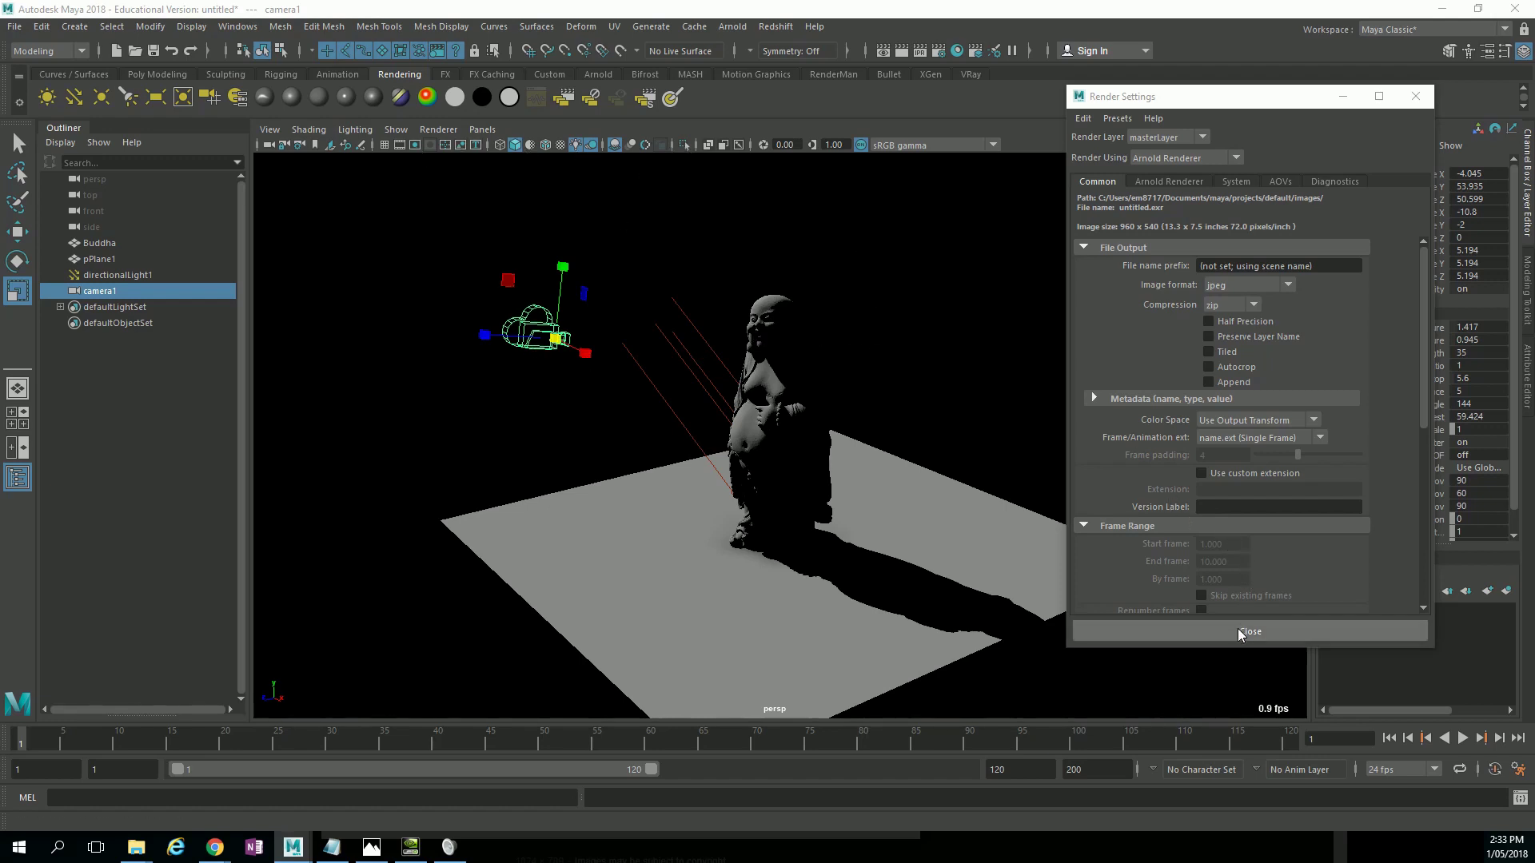
# Switch the main viewport to camera1 and render the frame with Arnold, placing the Render View beside the viewport image for comparison.
pyautogui.click(482, 130)
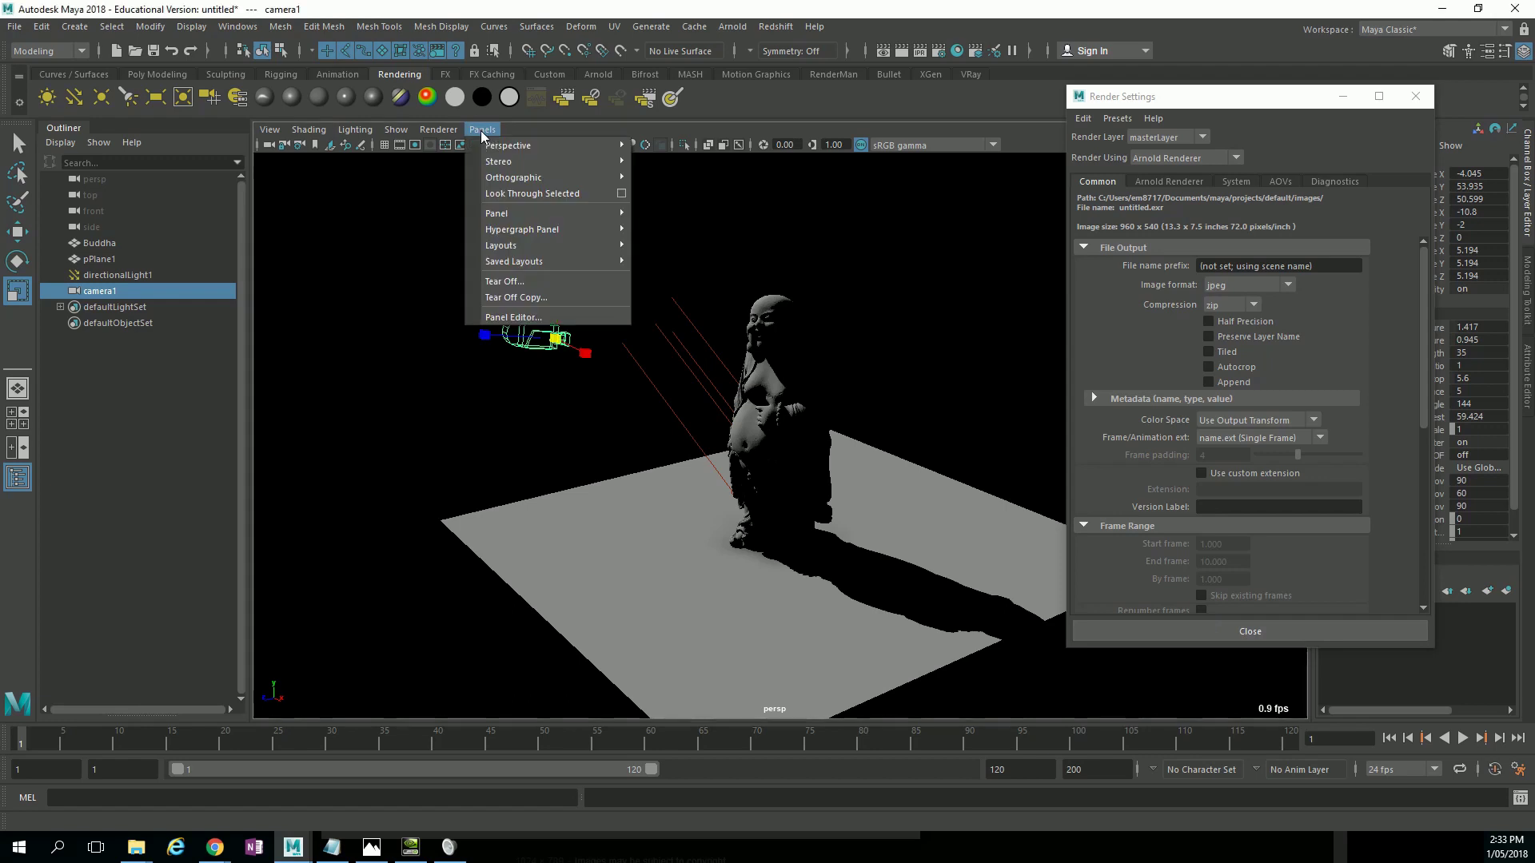
pyautogui.moveTo(575, 146)
pyautogui.click(660, 148)
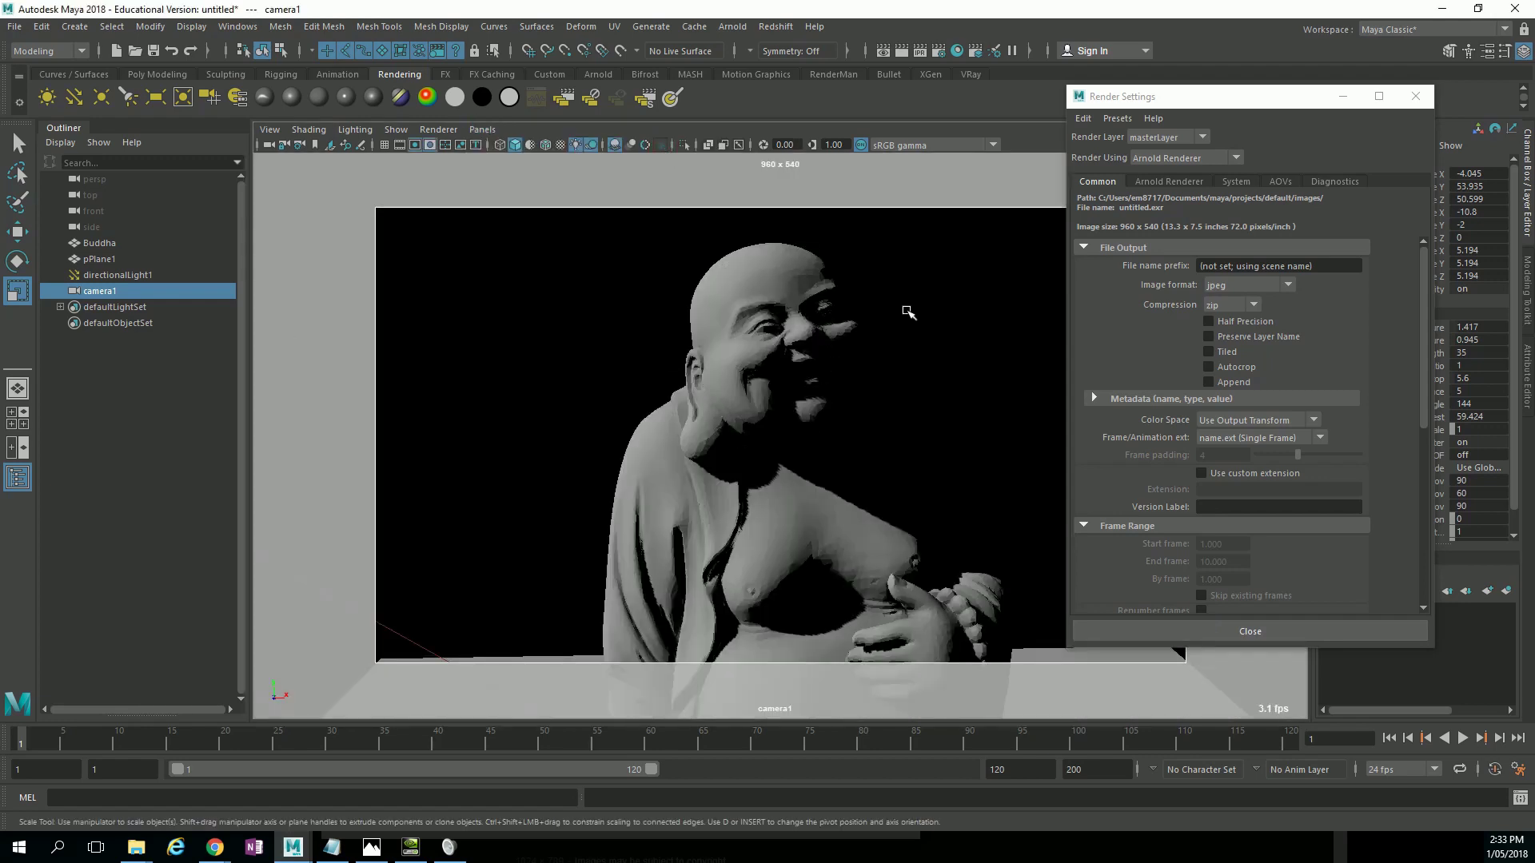
pyautogui.click(902, 50)
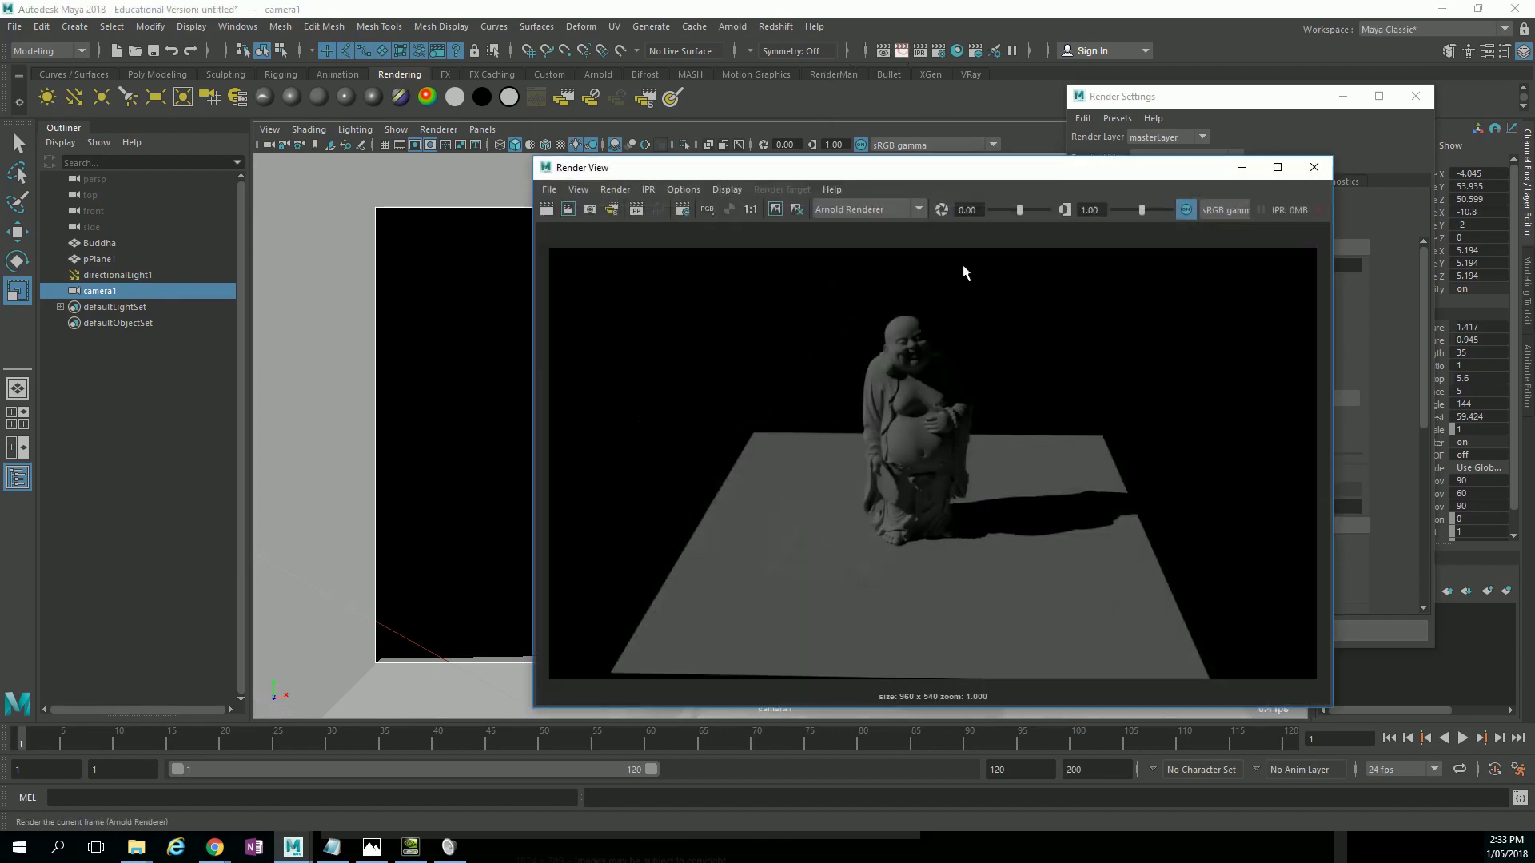
pyautogui.moveTo(796, 174); pyautogui.dragTo(1080, 158)
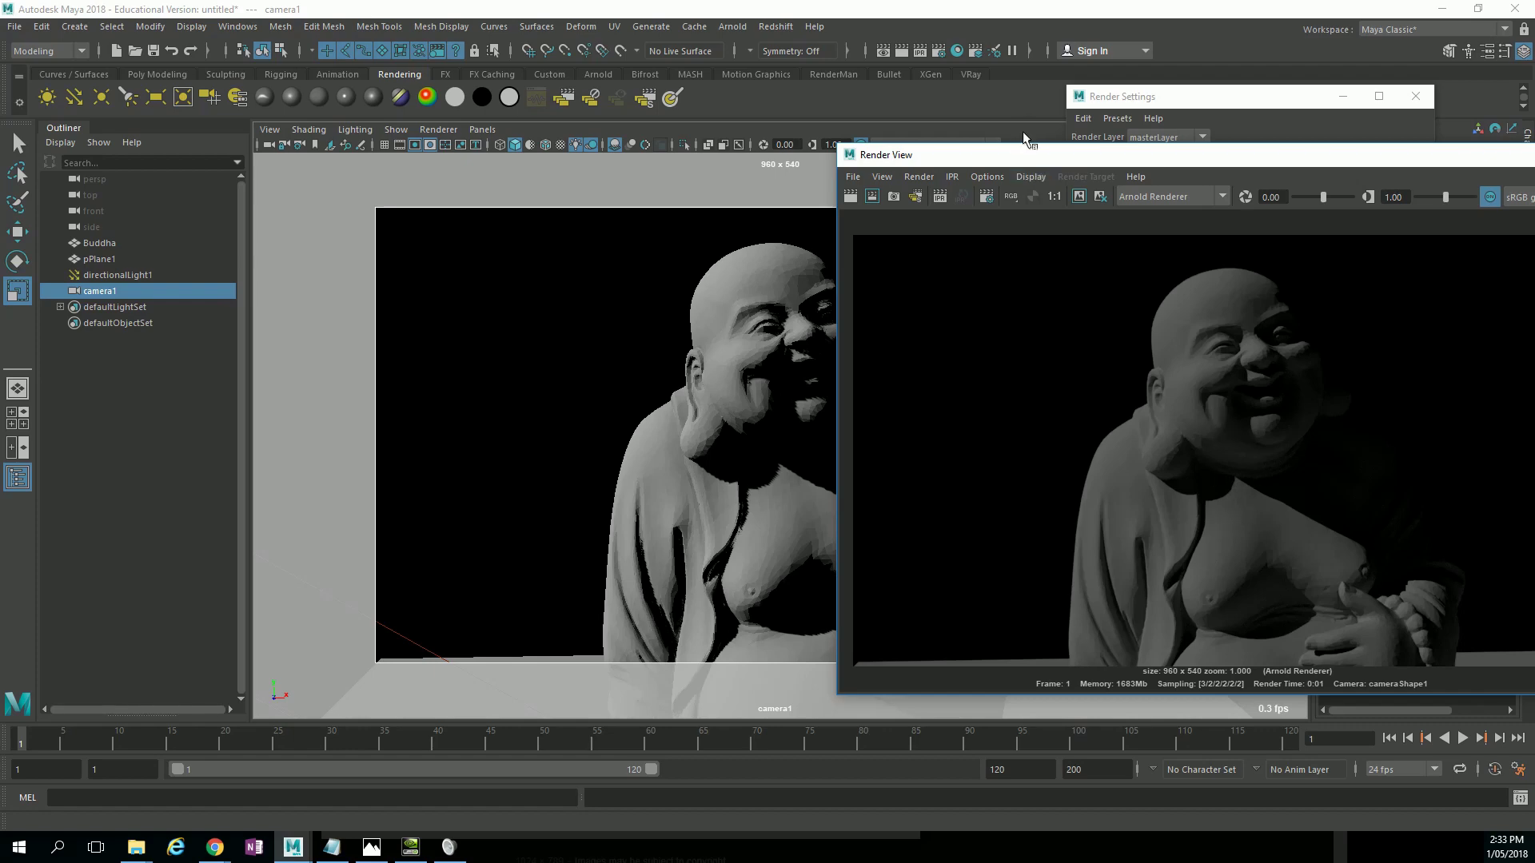
pyautogui.moveTo(1027, 158); pyautogui.dragTo(1103, 157)
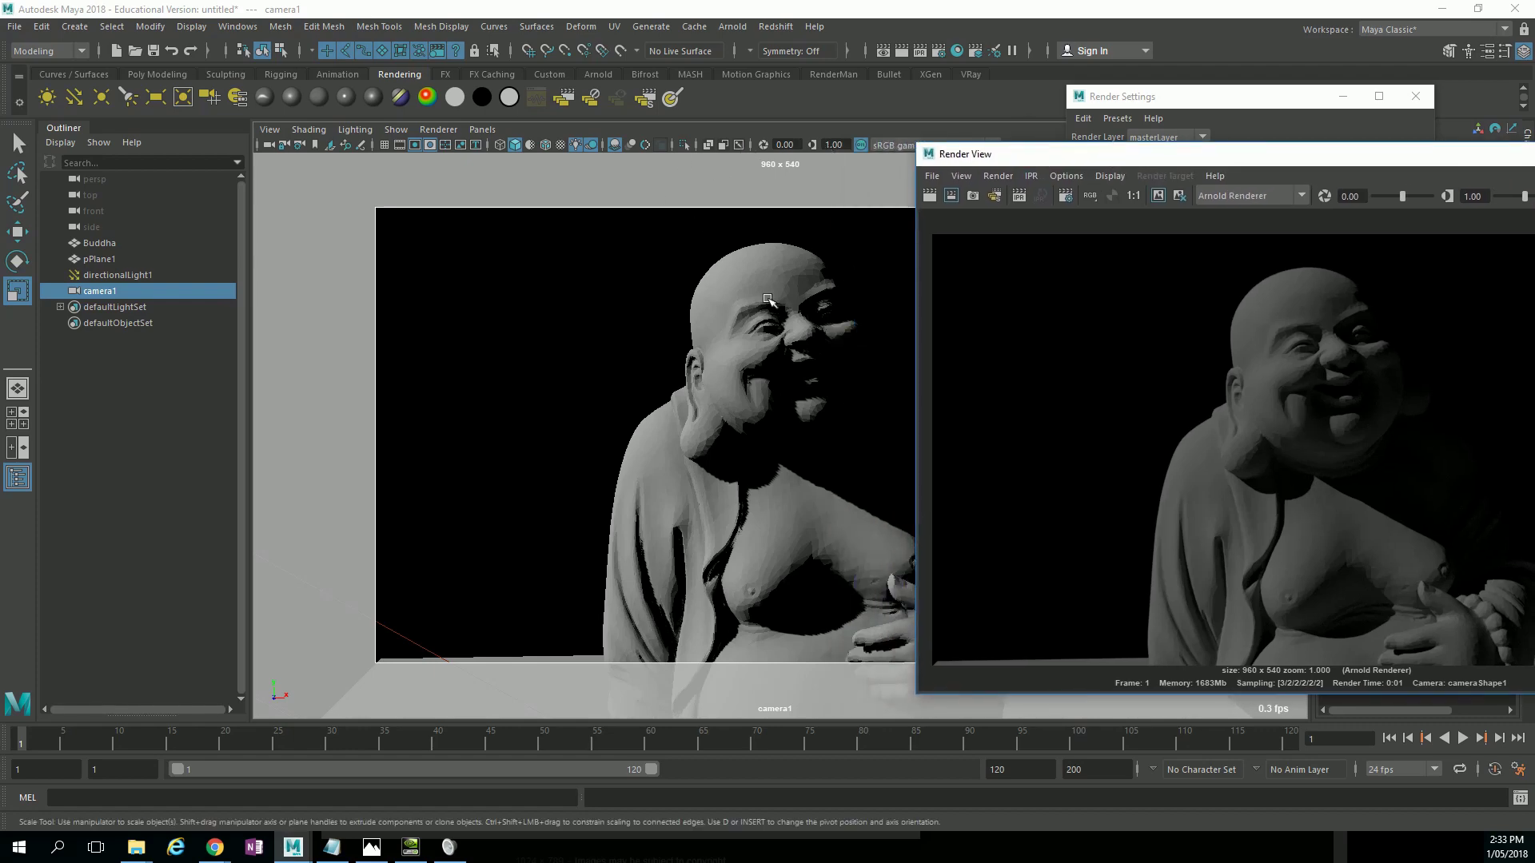
# Examine the viewport's renderer choices and its lighting and shadow options.
pyautogui.click(439, 130)
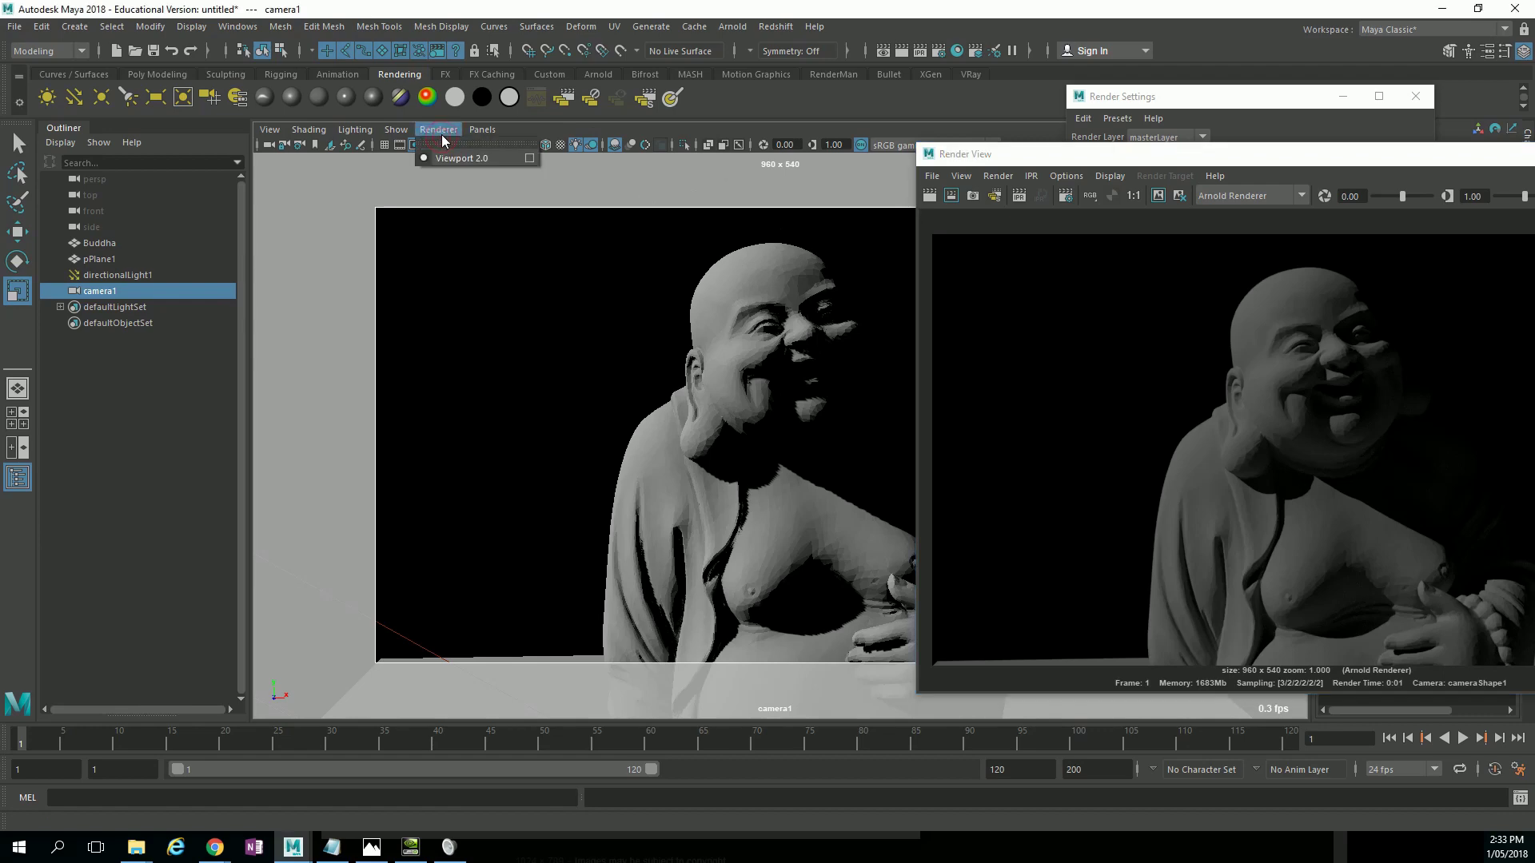
pyautogui.click(445, 135)
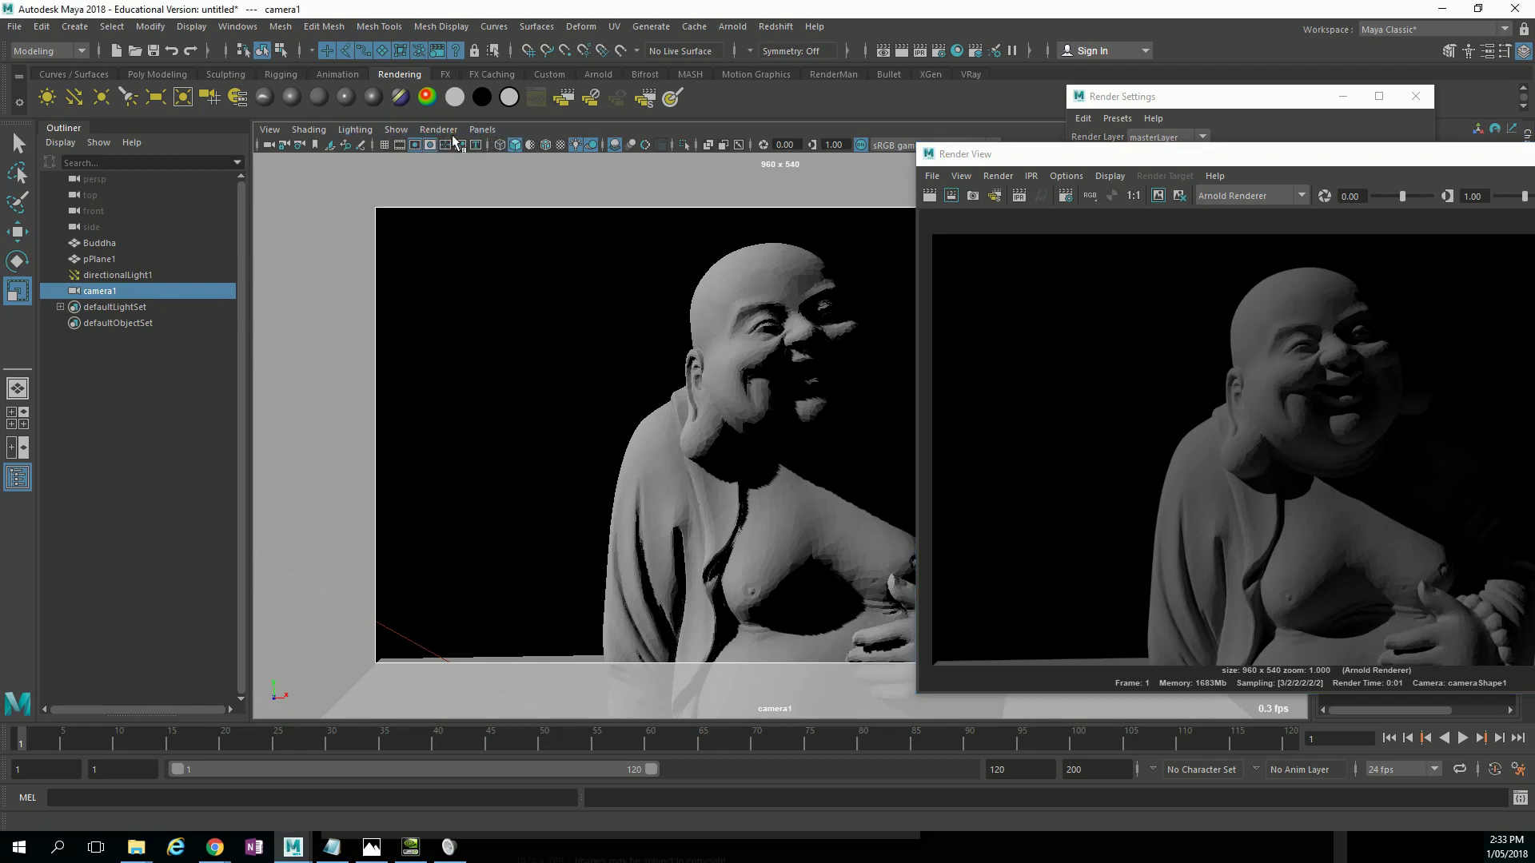
pyautogui.click(436, 131)
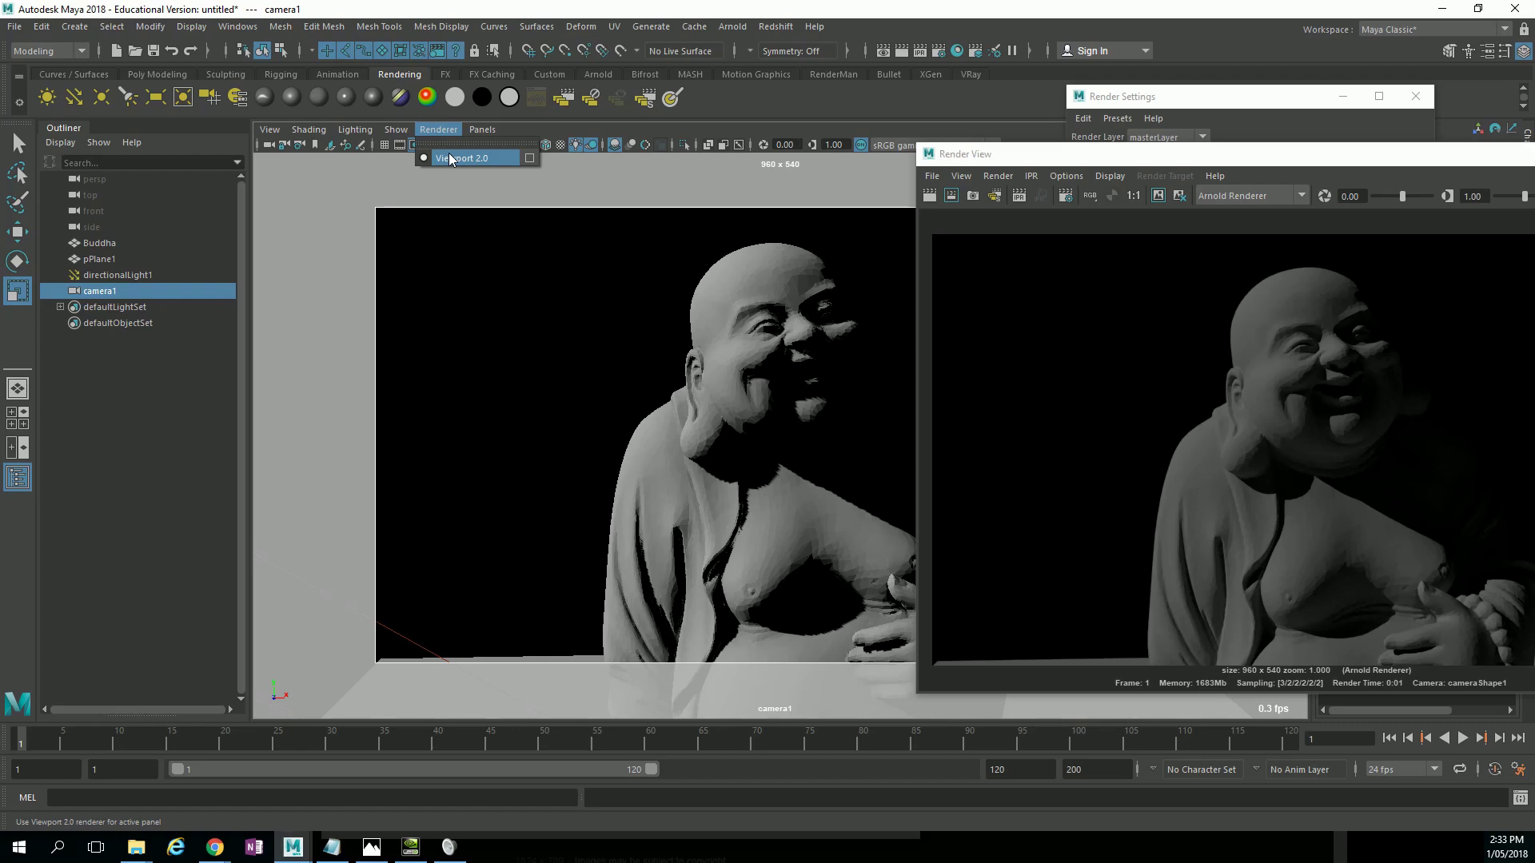
pyautogui.click(354, 129)
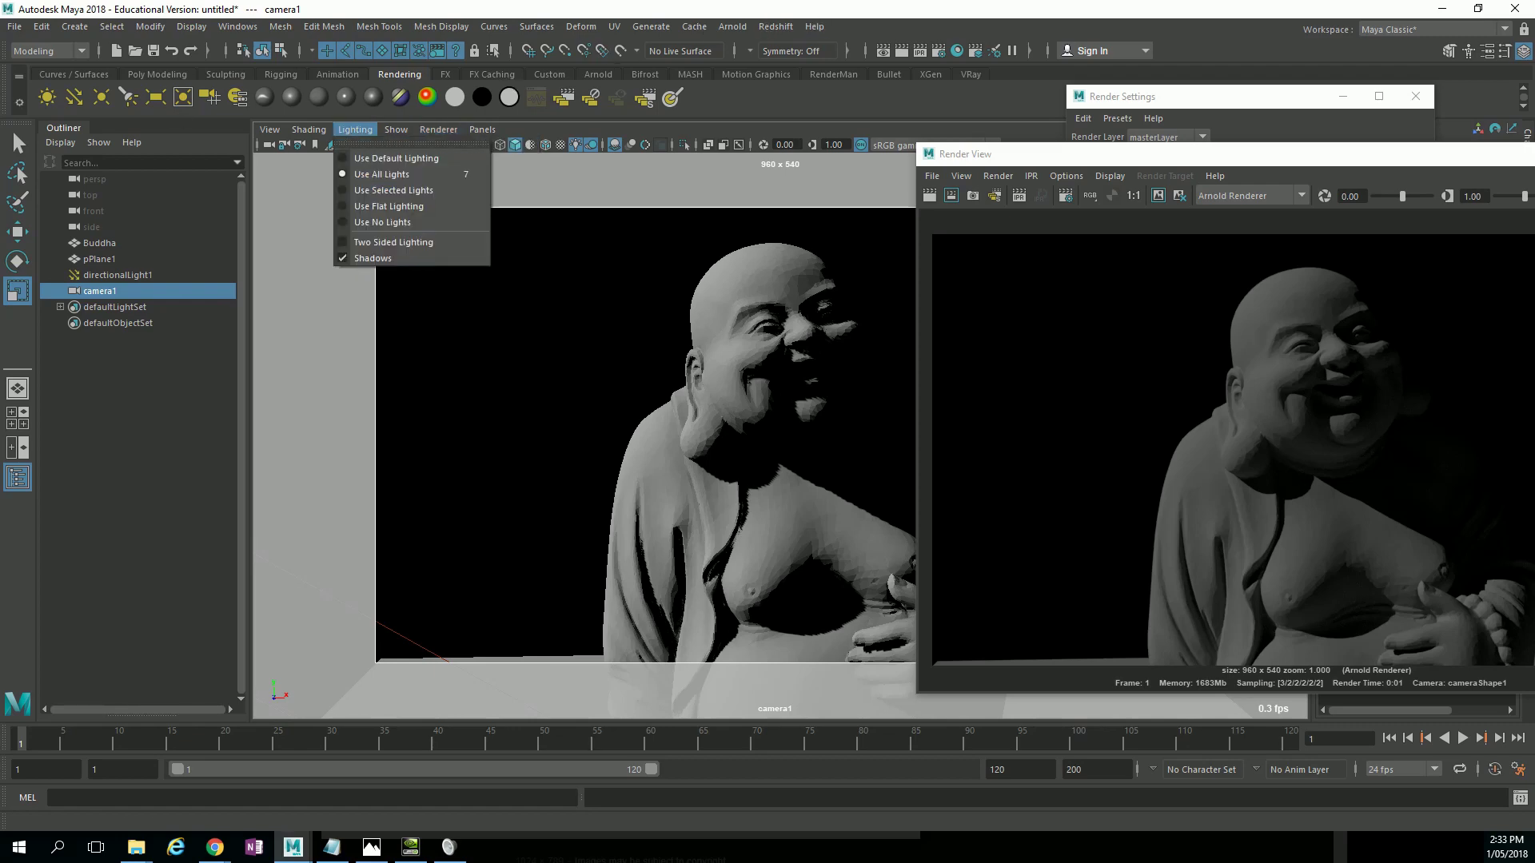
# Switch to the Notepad list of rendering engines and add Maxwell below Arnold in the CPU based group.
pyautogui.click(332, 847)
pyautogui.moveTo(740, 179); pyautogui.dragTo(761, 181)
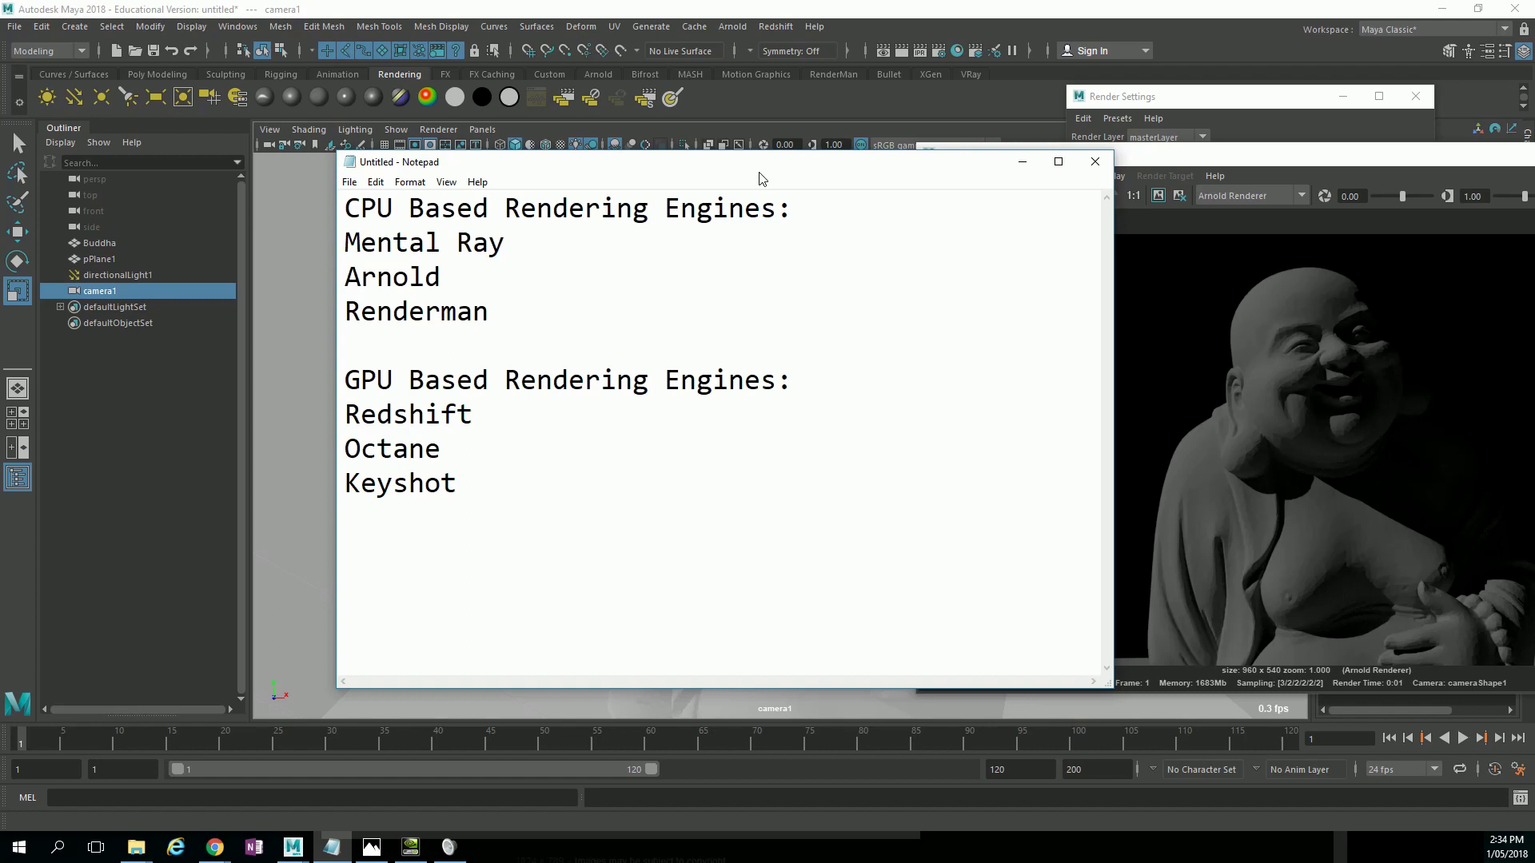
pyautogui.click(476, 264)
pyautogui.press('Return')
pyautogui.write('Ma')
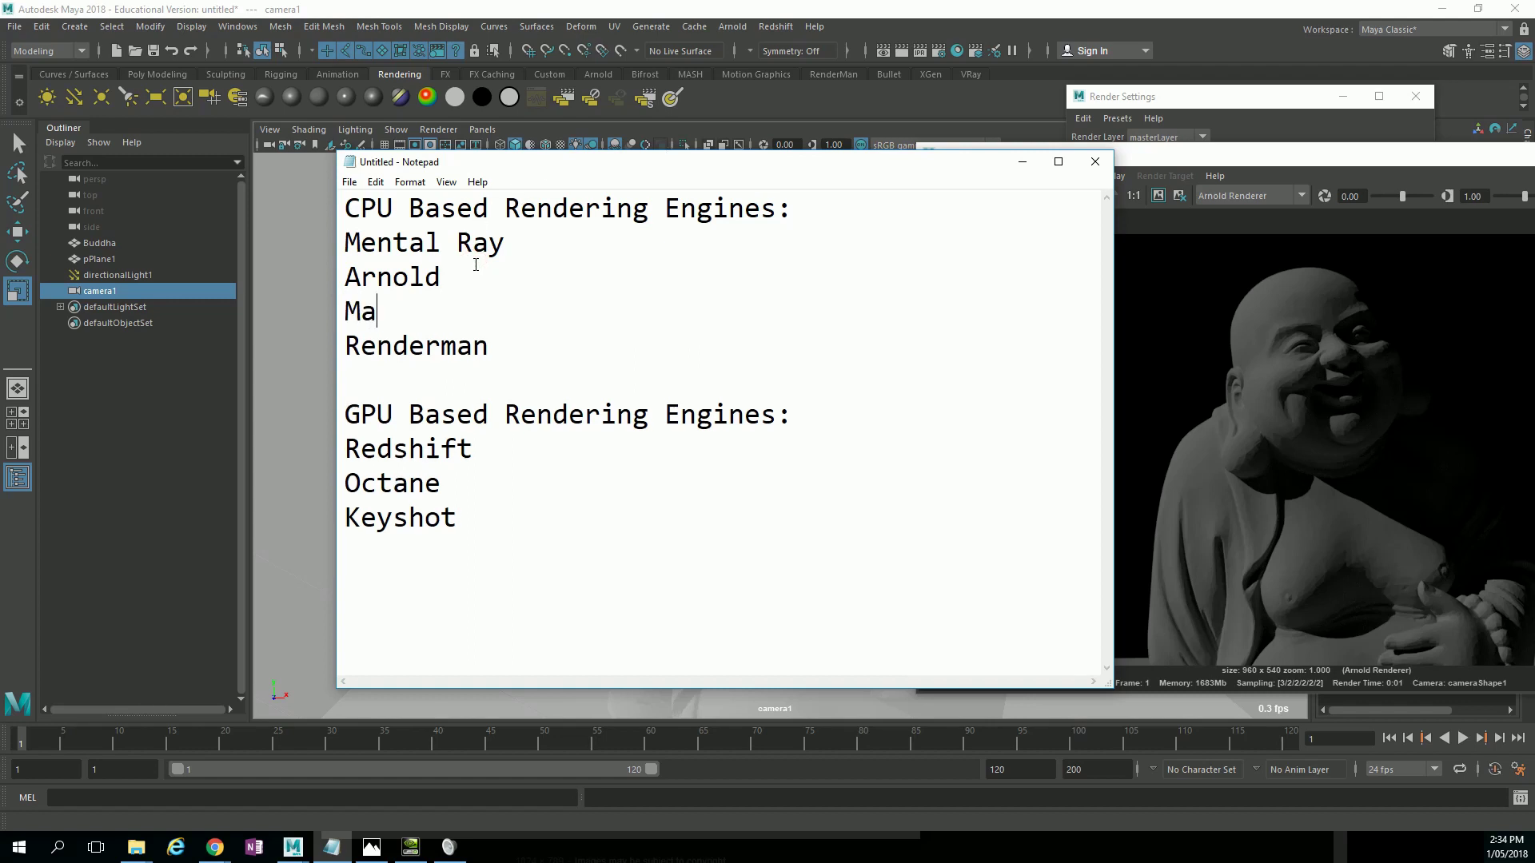
pyautogui.write('xwell')
# Add the line "Renderman XPU = CPU+GPU" below the GPU based engine list, separated by a blank line.
pyautogui.click(498, 560)
pyautogui.press('Return')
pyautogui.write('Renderman')
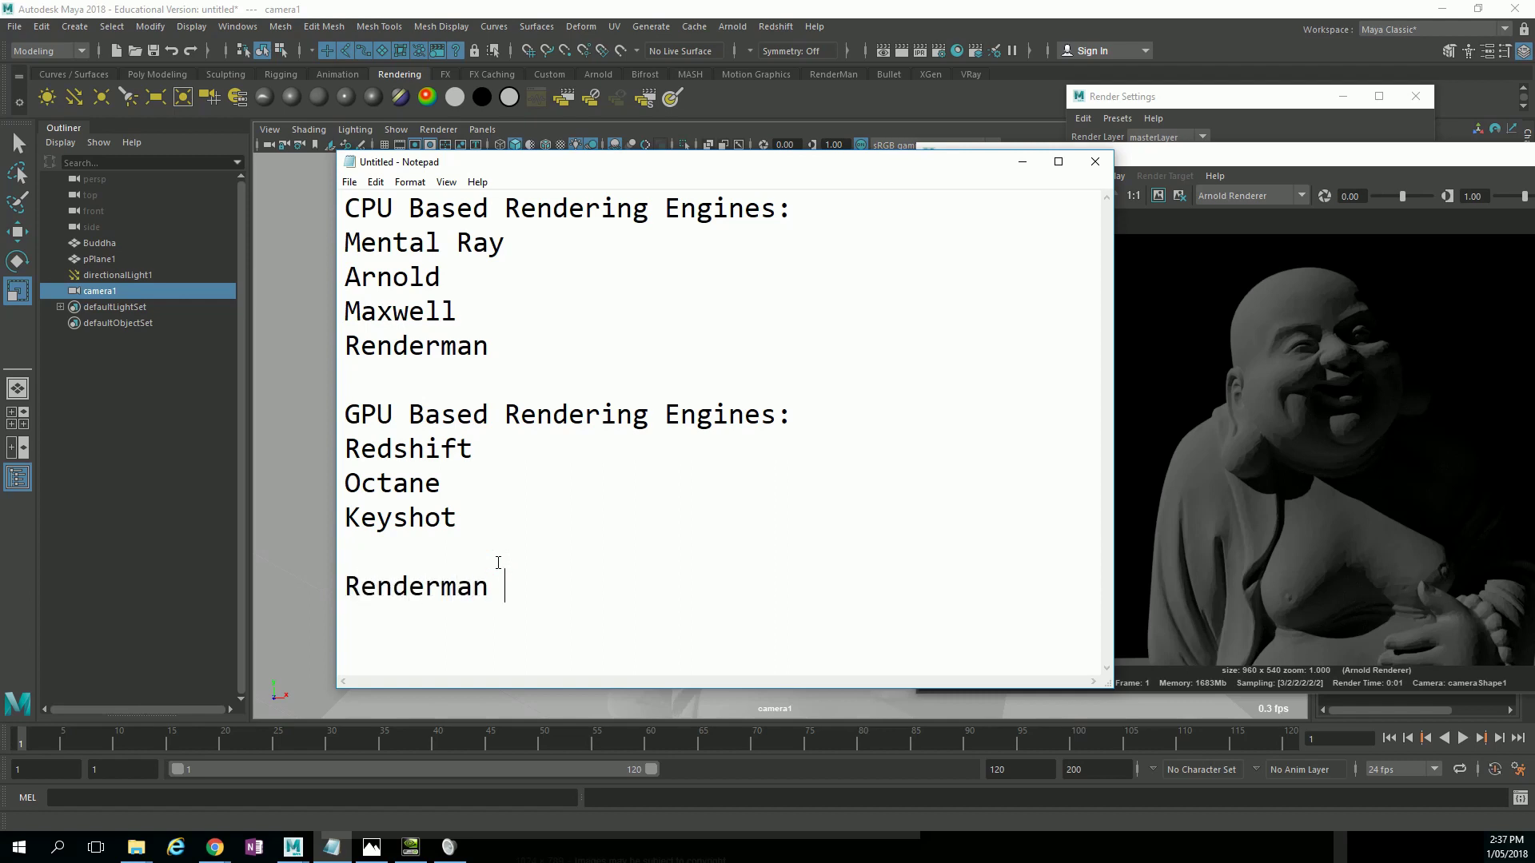
pyautogui.write(' XPU')
pyautogui.press('BackSpace')
pyautogui.write('= CUP ')
pyautogui.write('+')
pyautogui.press('BackSpace')
pyautogui.press('BackSpace')
pyautogui.press('BackSpace')
pyautogui.press('BackSpace')
pyautogui.press('BackSpace')
pyautogui.write('PU')
pyautogui.press('BackSpace')
pyautogui.write('+GPU')
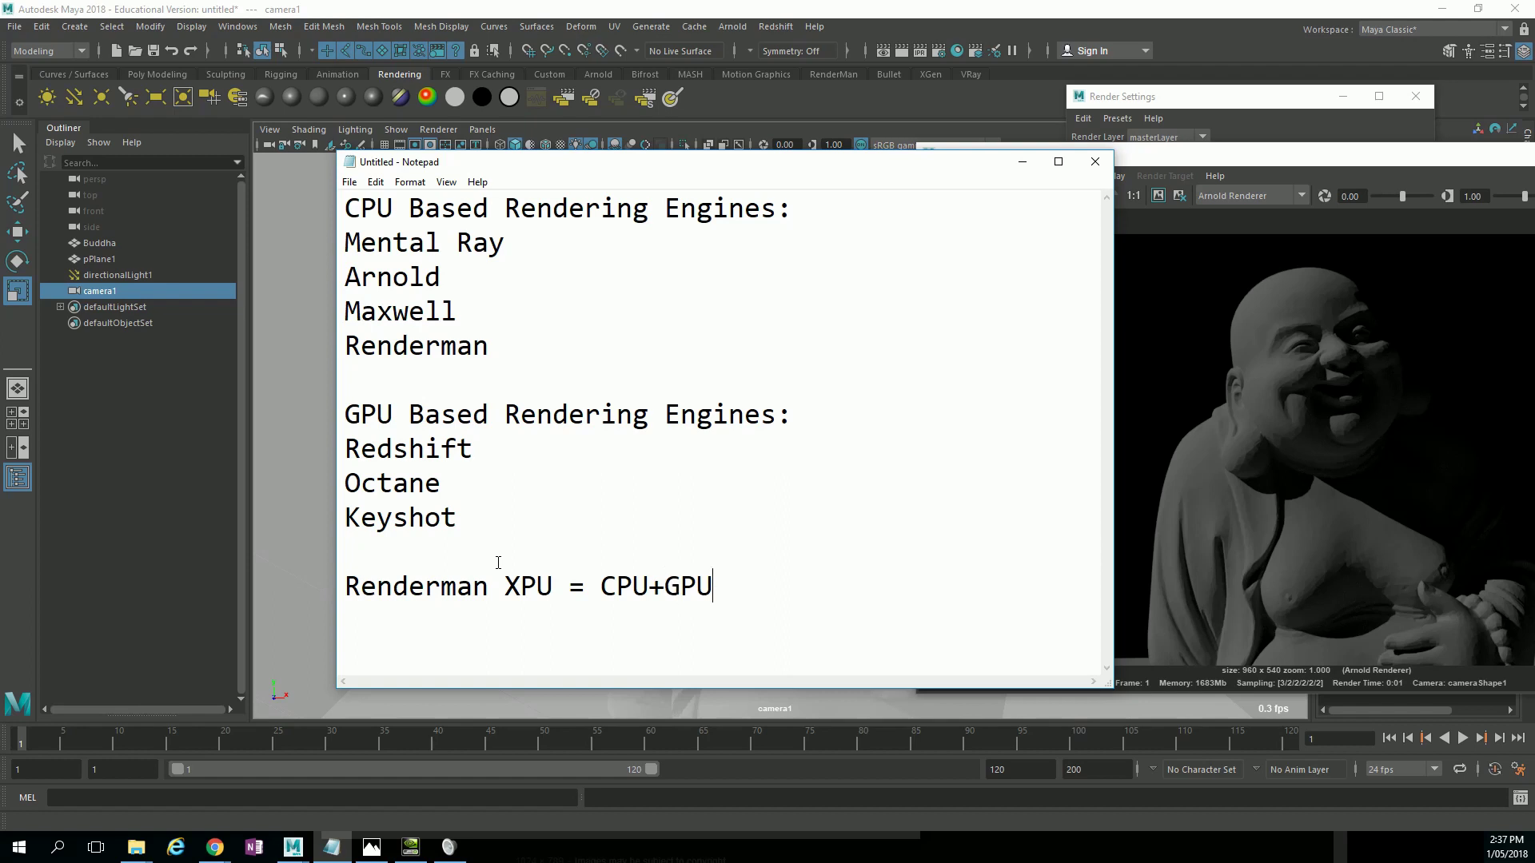
# Insert the version number 22 between Renderman and XPU in the last line.
pyautogui.click(487, 586)
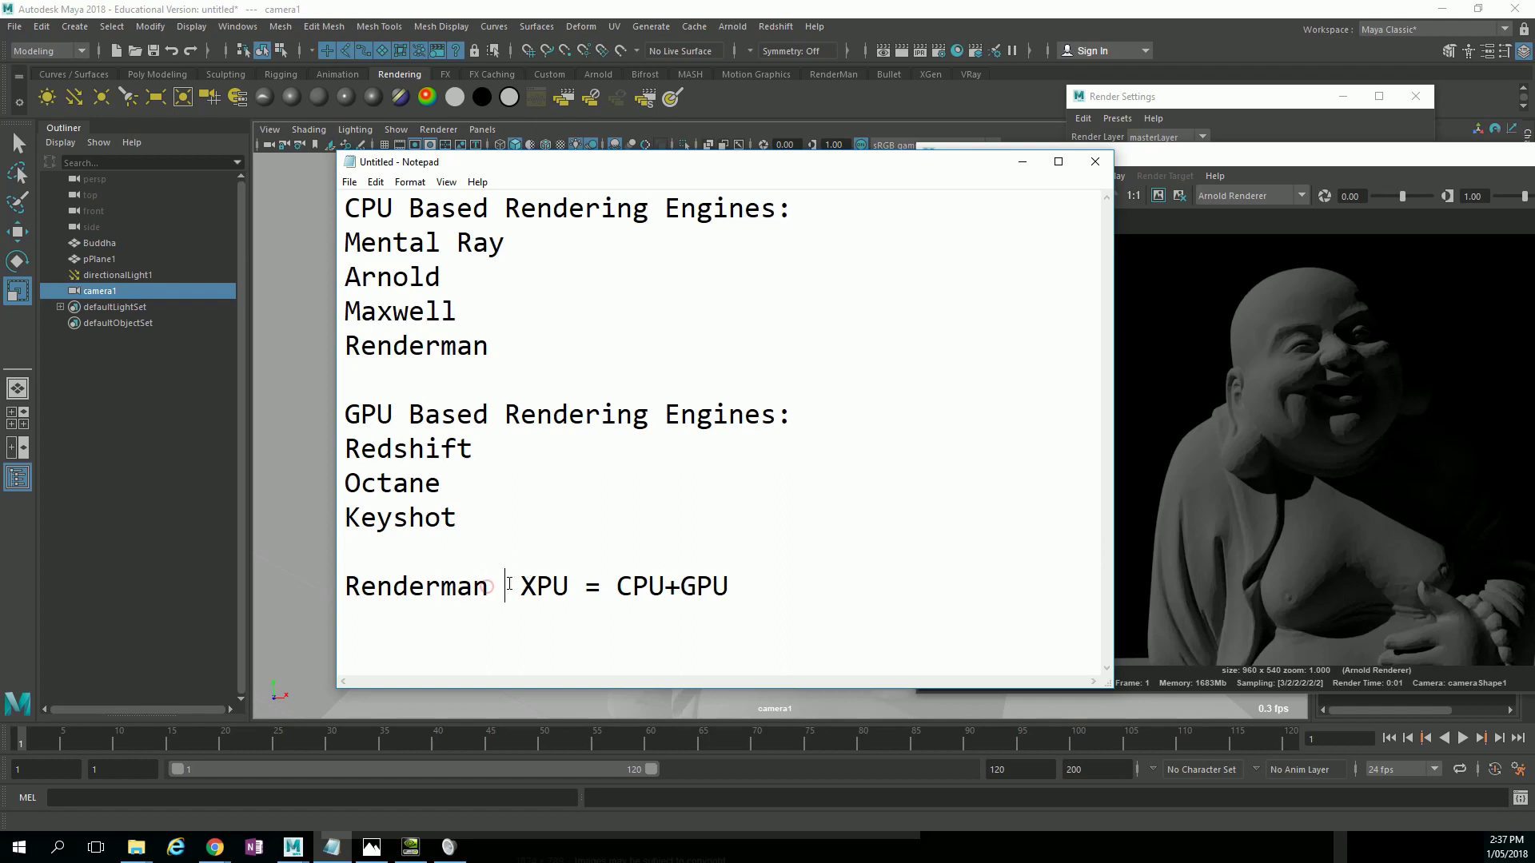
pyautogui.write('22')
pyautogui.press('Left')
pyautogui.press('Left')
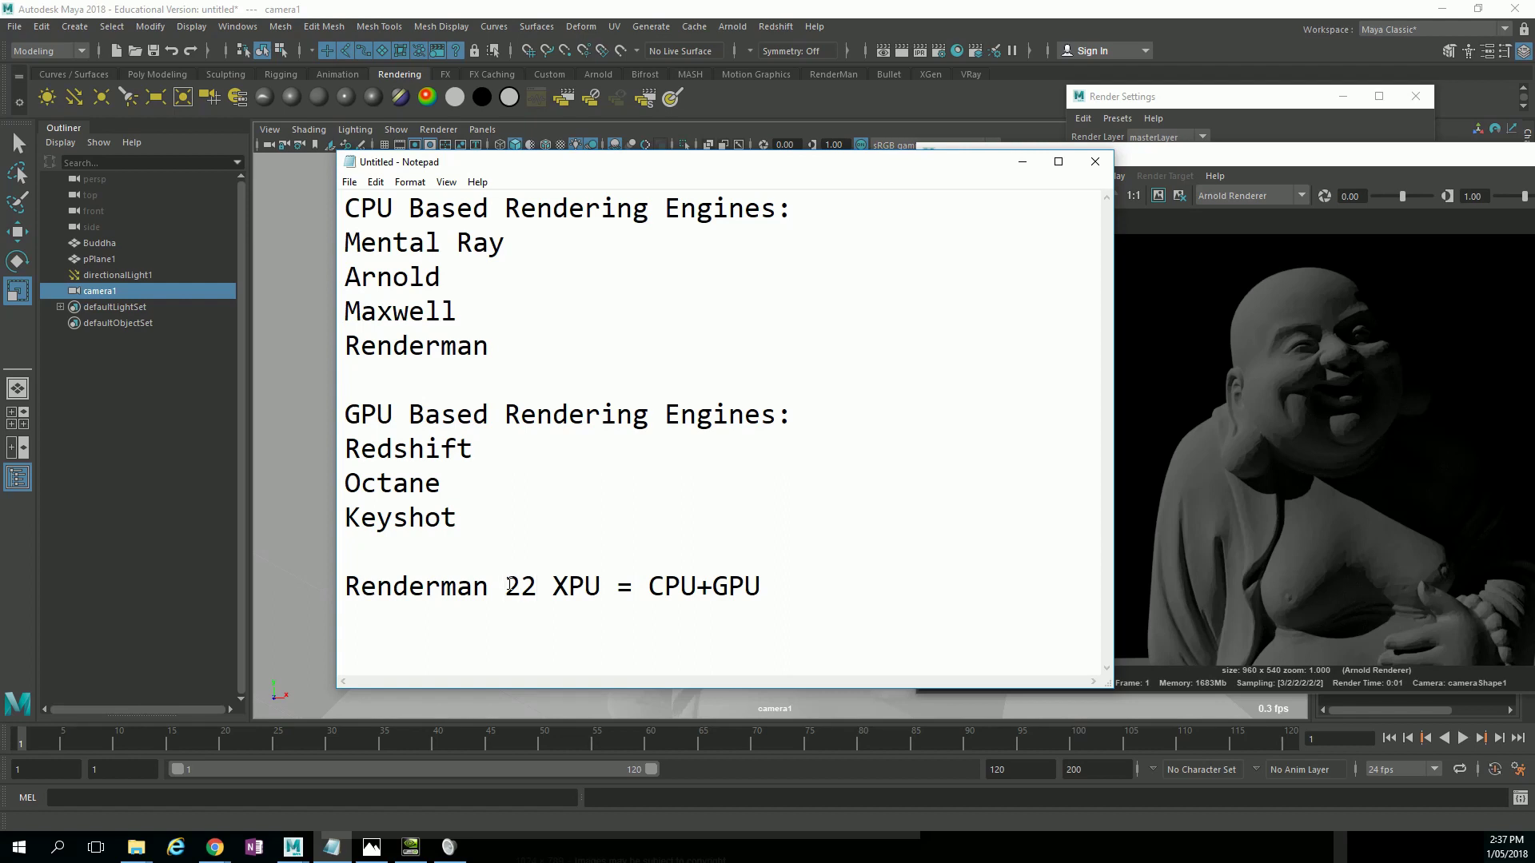
# Add the version number 21.7 after Renderman in the CPU based engine list.
pyautogui.click(506, 360)
pyautogui.write('2')
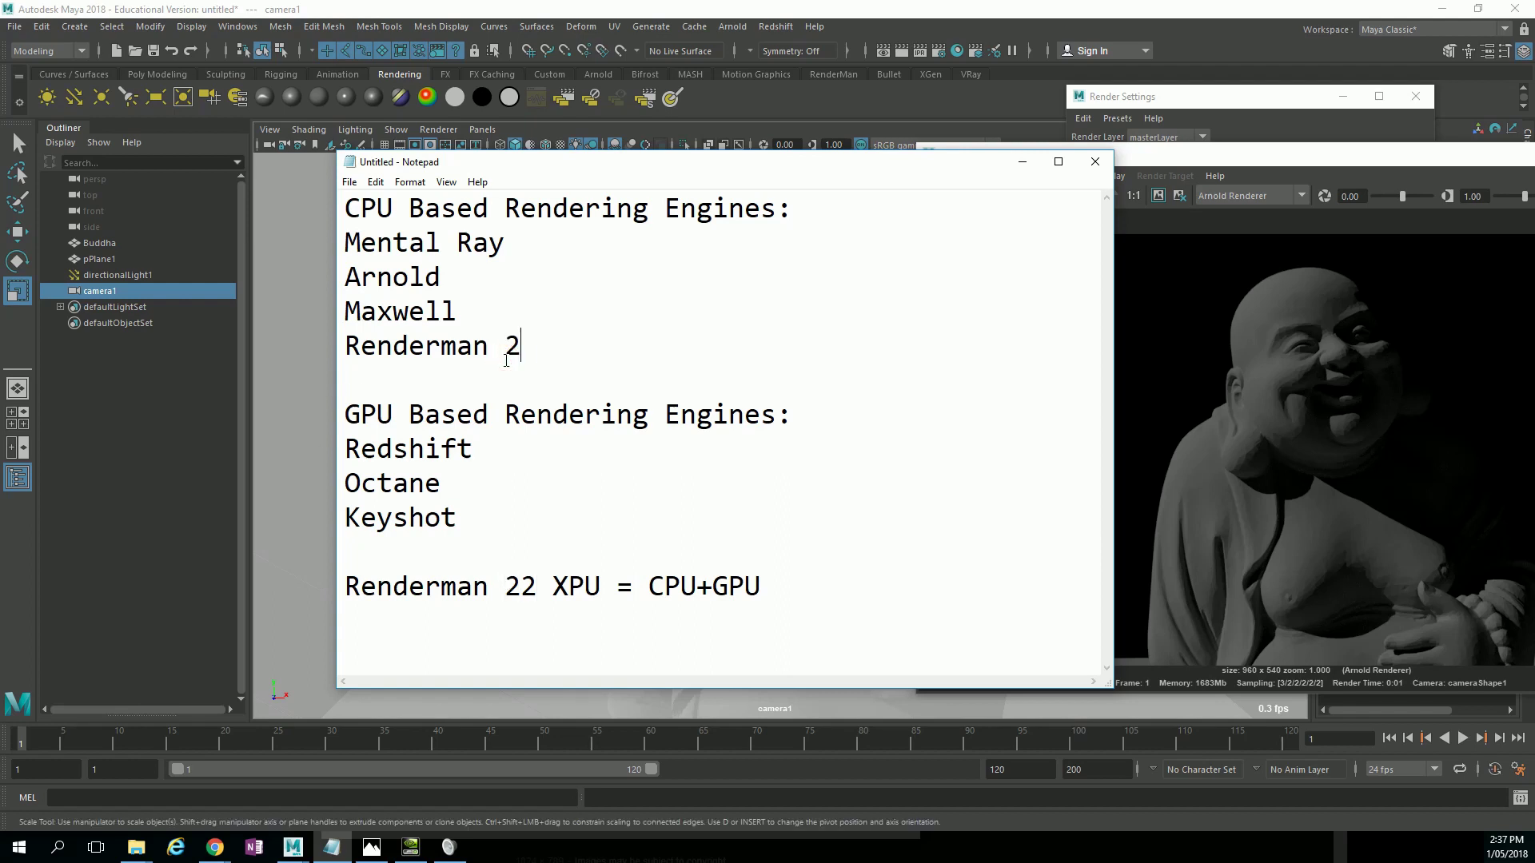
pyautogui.write('1.7')
# Delete the "Renderman 22 XPU = CPU+GPU" line and minimize Notepad to return to Maya.
pyautogui.moveTo(769, 566); pyautogui.dragTo(276, 599)
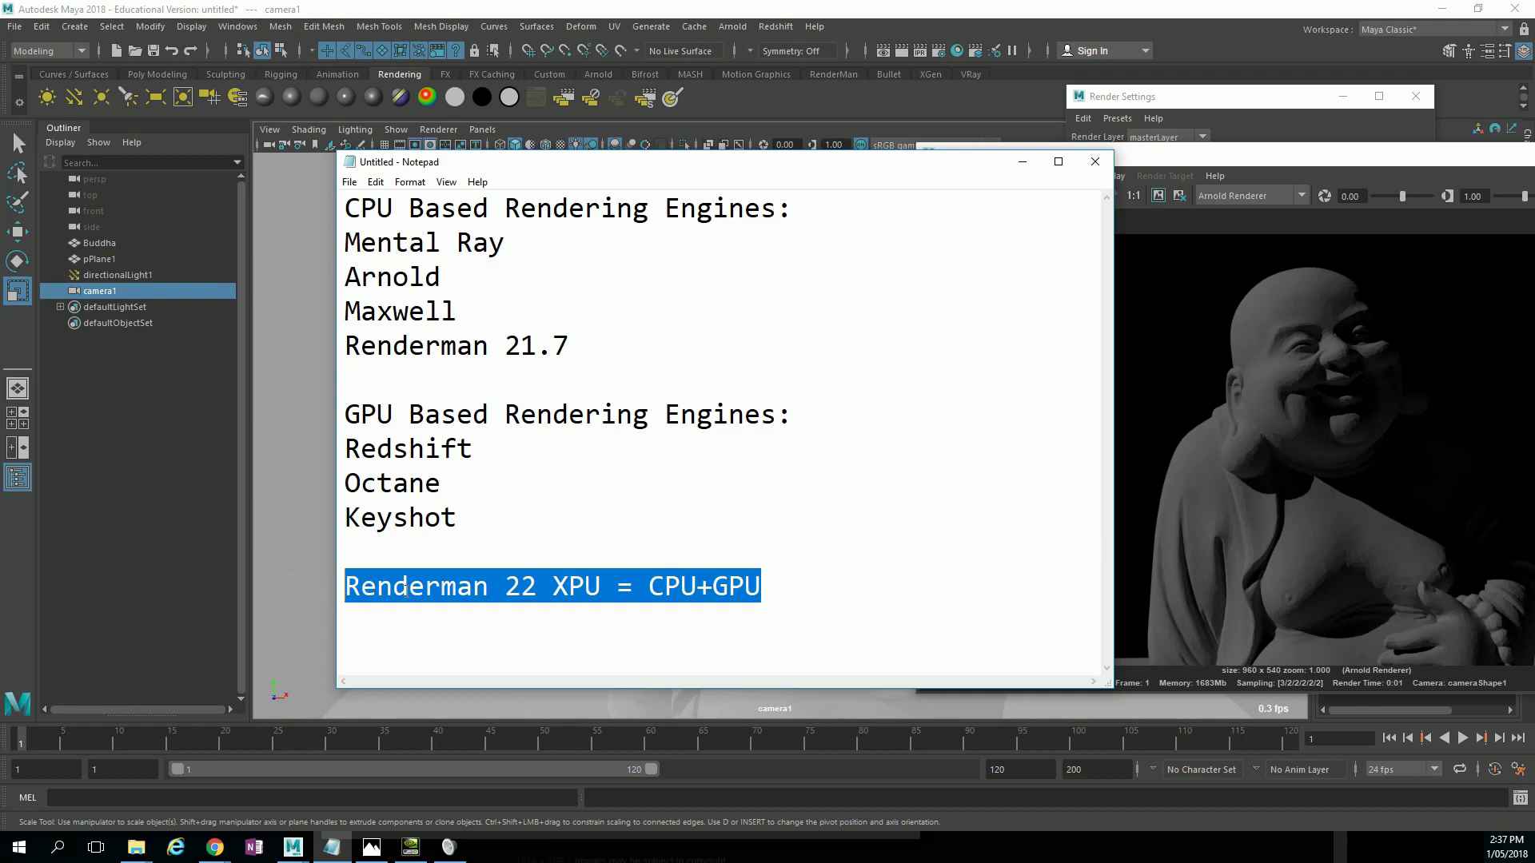
pyautogui.press('Delete')
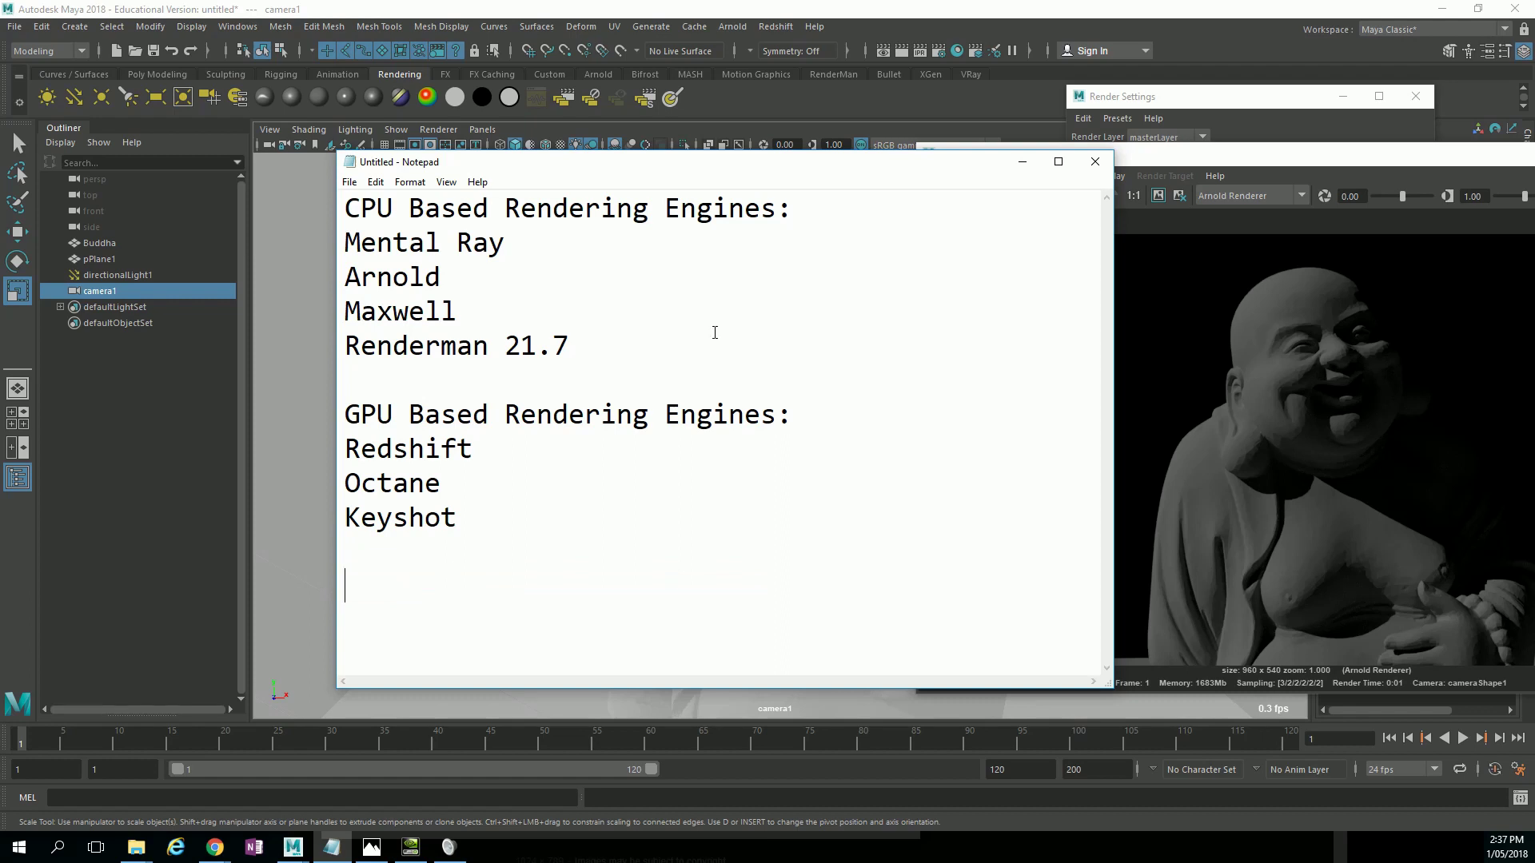
pyautogui.click(1022, 163)
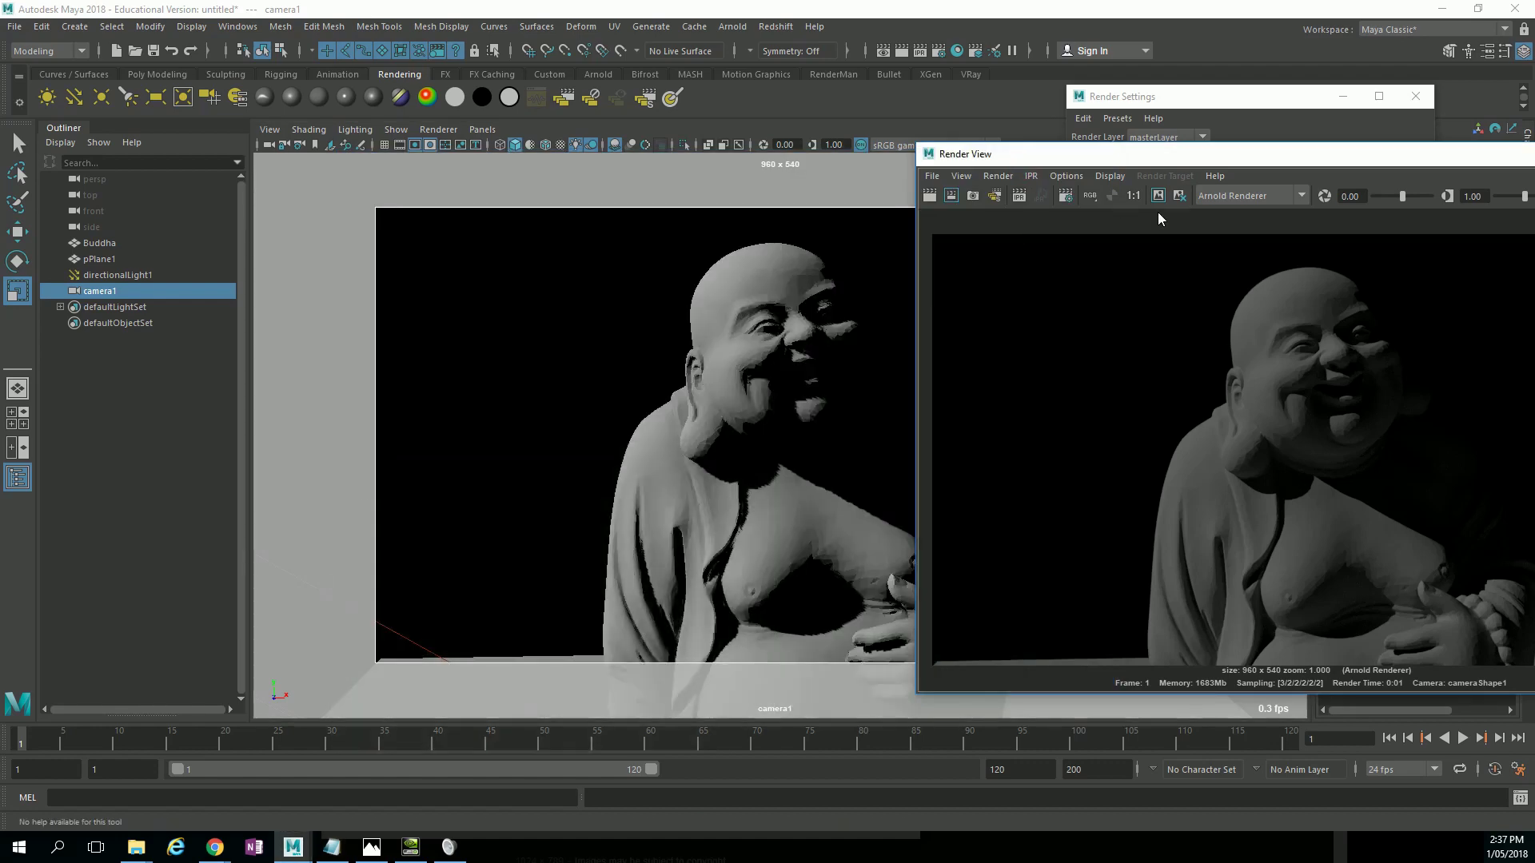
# Change the Render View's renderer from Arnold to Redshift and render the camera1 frame.
pyautogui.click(1277, 194)
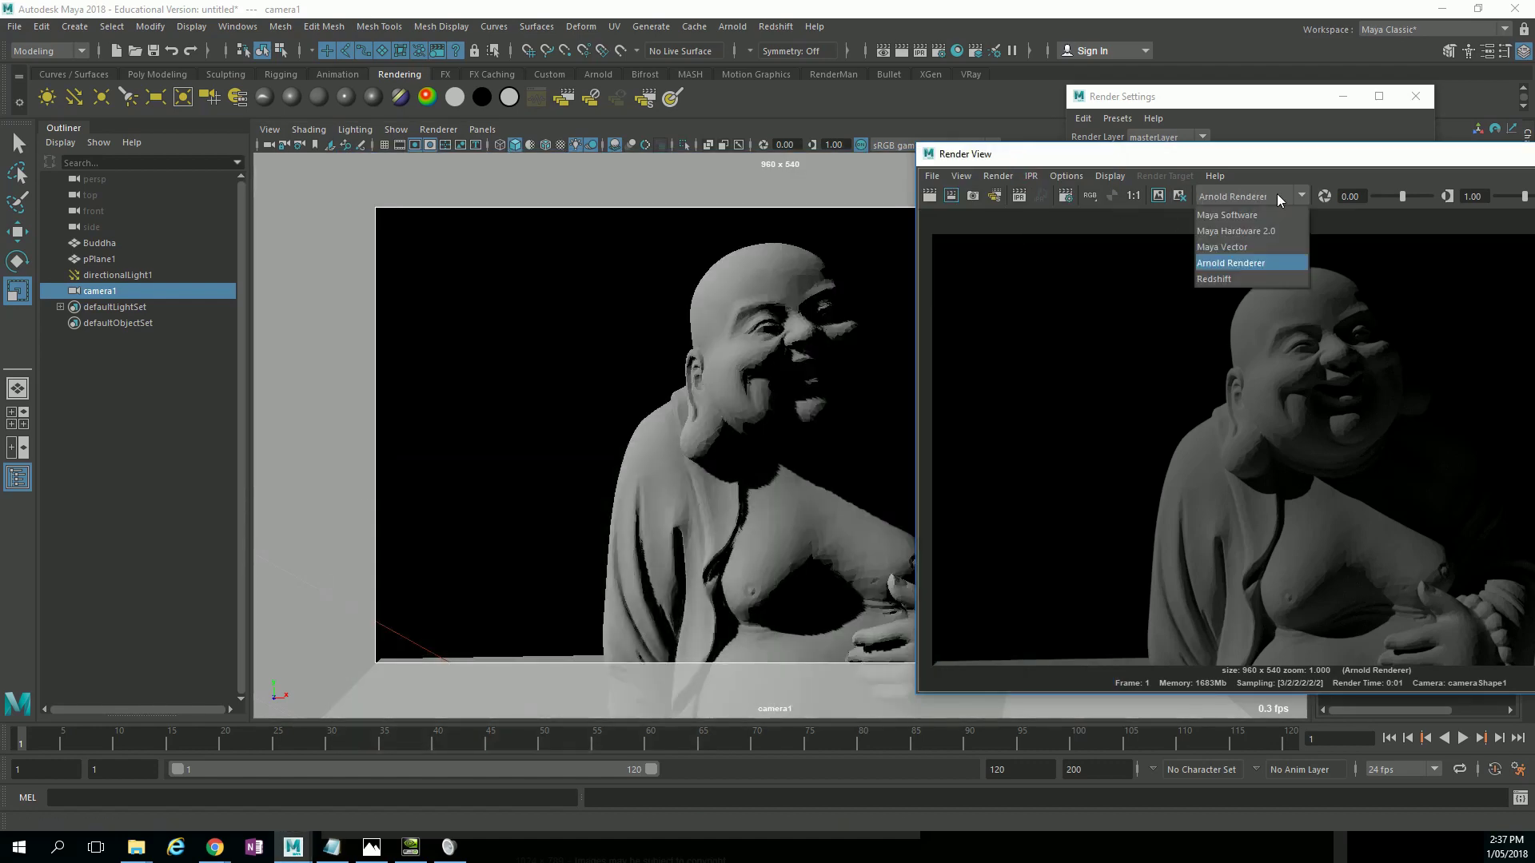
pyautogui.click(1284, 163)
pyautogui.click(1261, 192)
pyautogui.click(1234, 279)
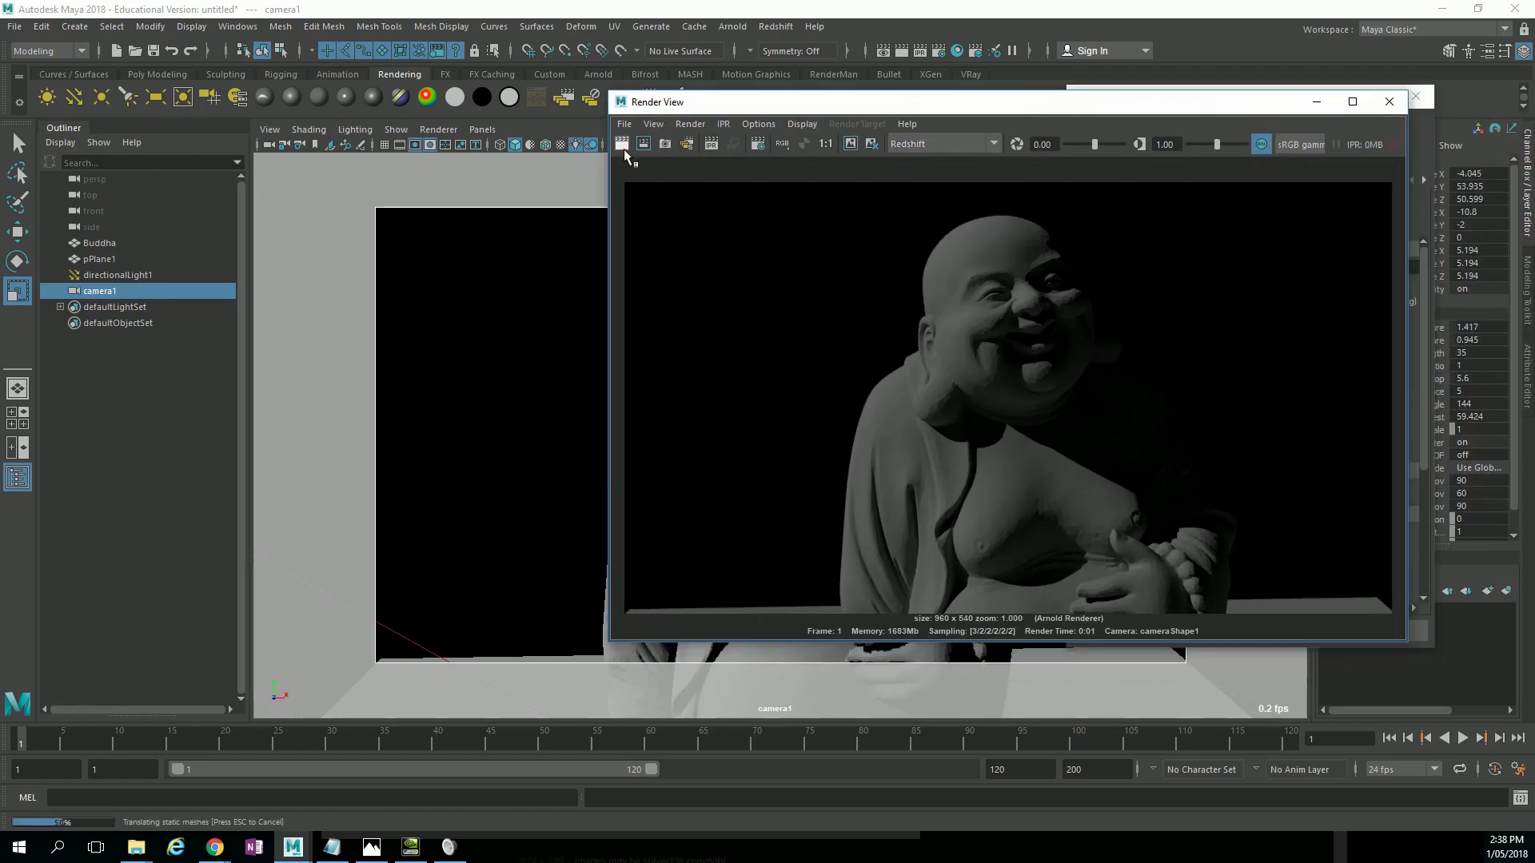
pyautogui.click(623, 147)
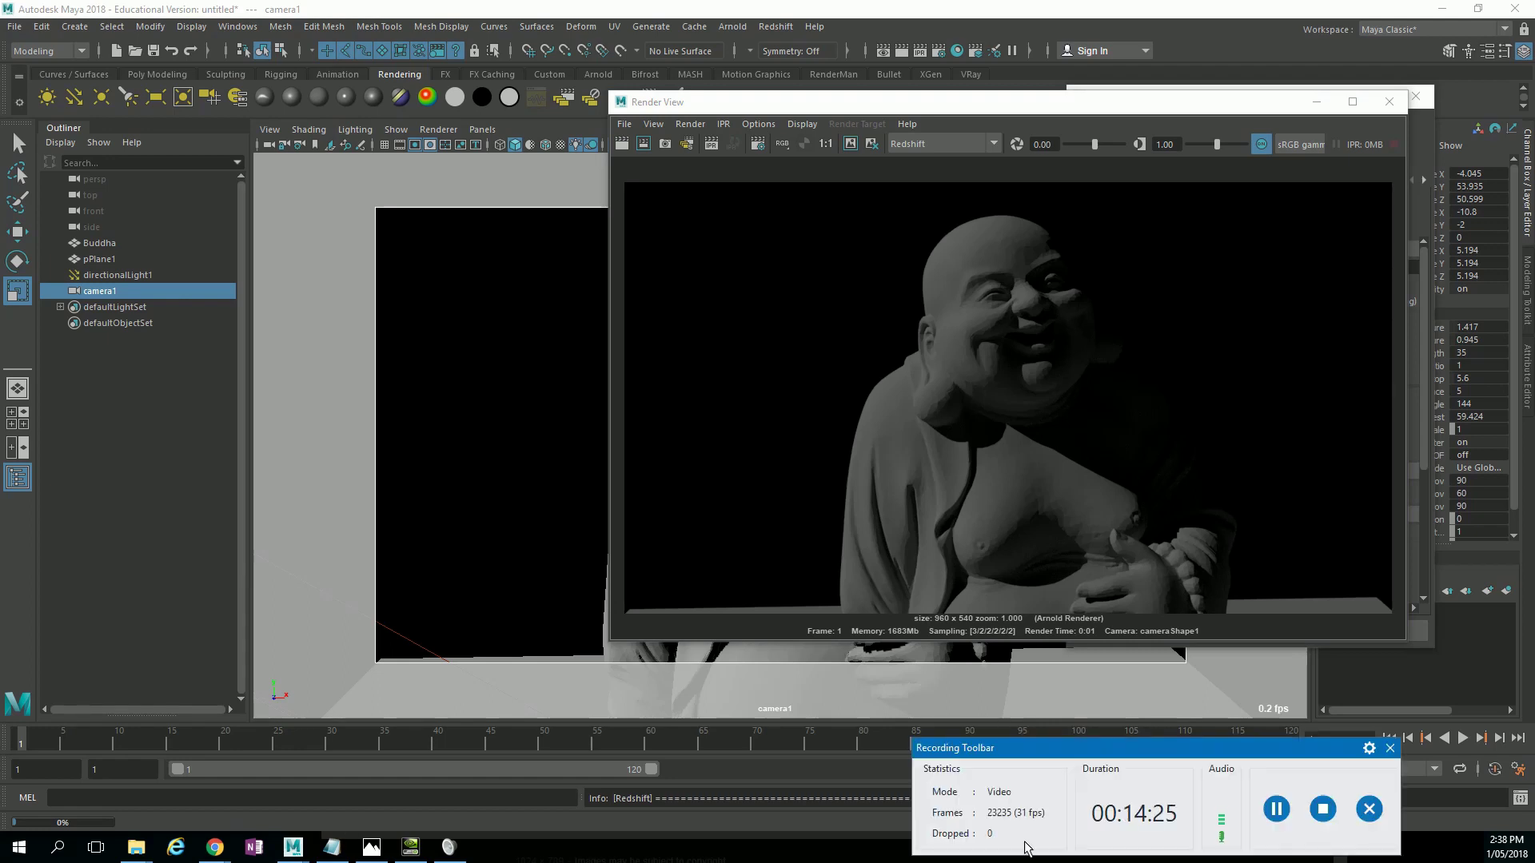
# Close the Render View after the Redshift render of the Buddha finishes.
pyautogui.moveTo(1125, 751); pyautogui.dragTo(1254, 766)
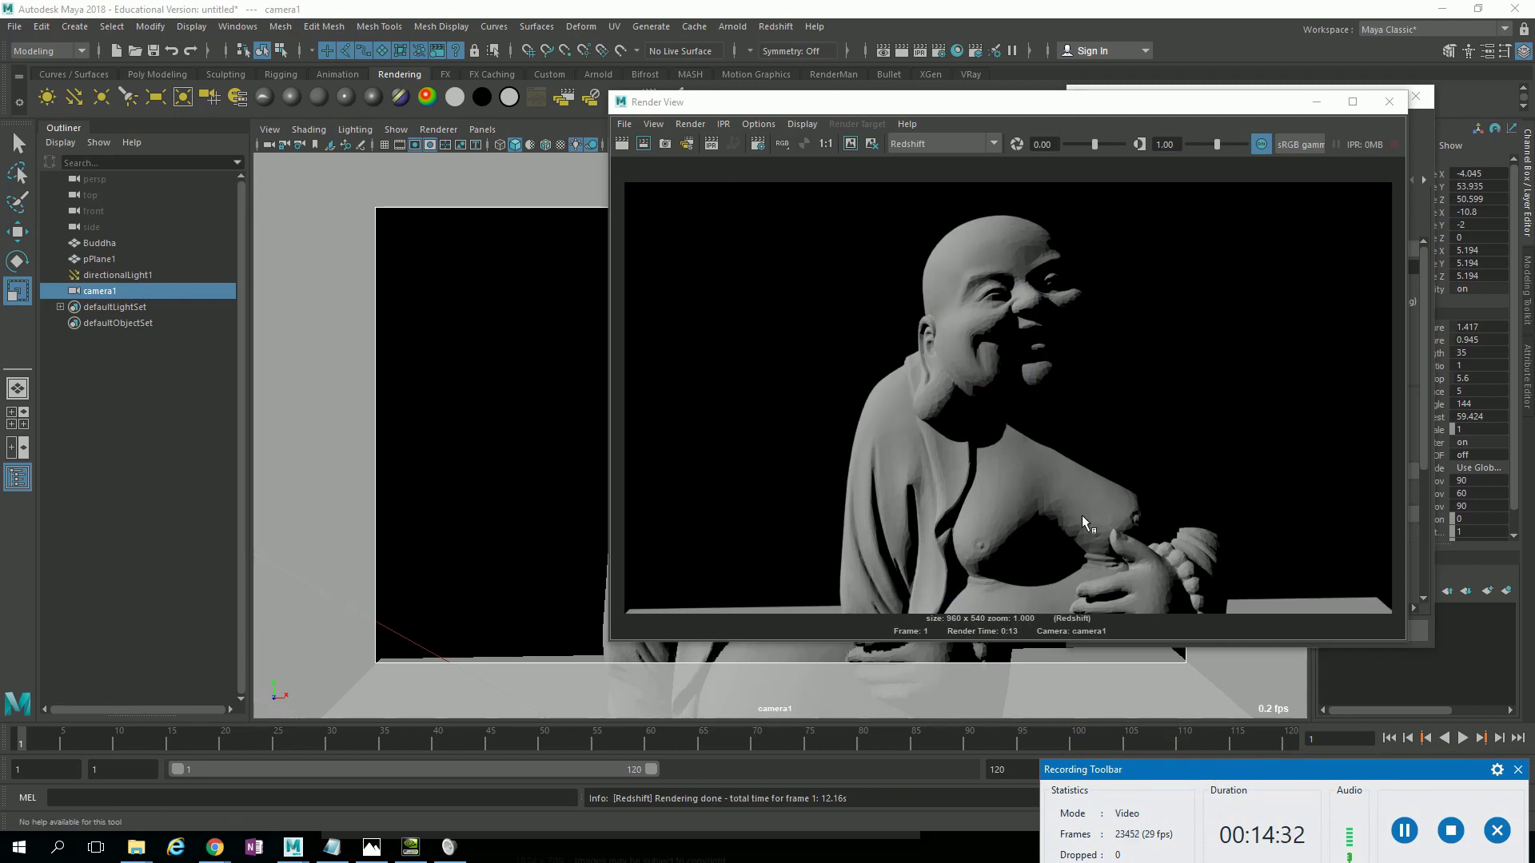
pyautogui.moveTo(1226, 101)
pyautogui.mouseDown()
pyautogui.moveTo(1212, 110)
pyautogui.moveTo(1229, 103)
pyautogui.mouseUp()
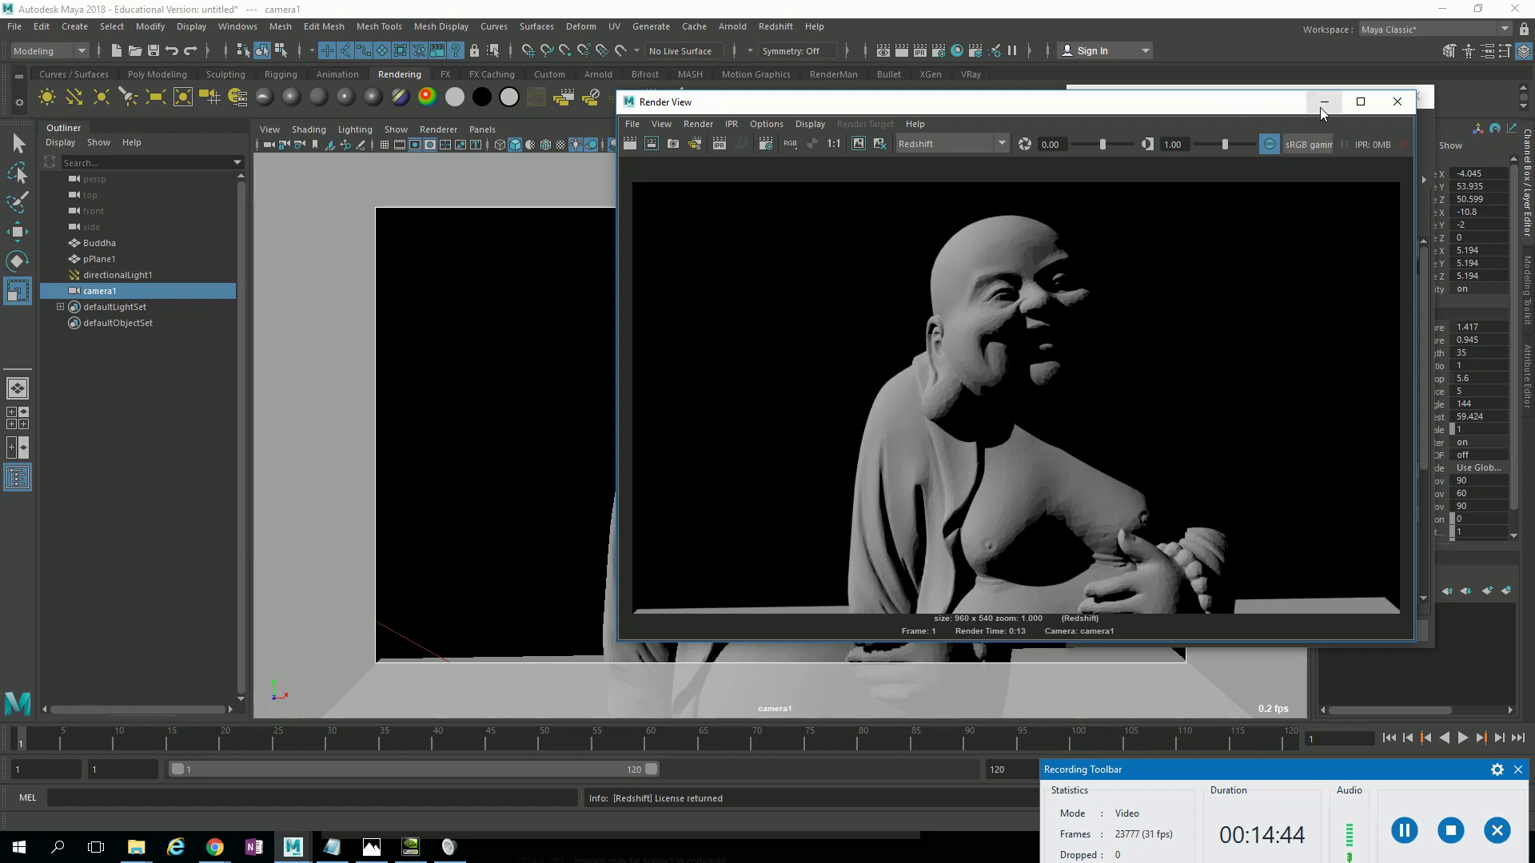
pyautogui.click(1396, 101)
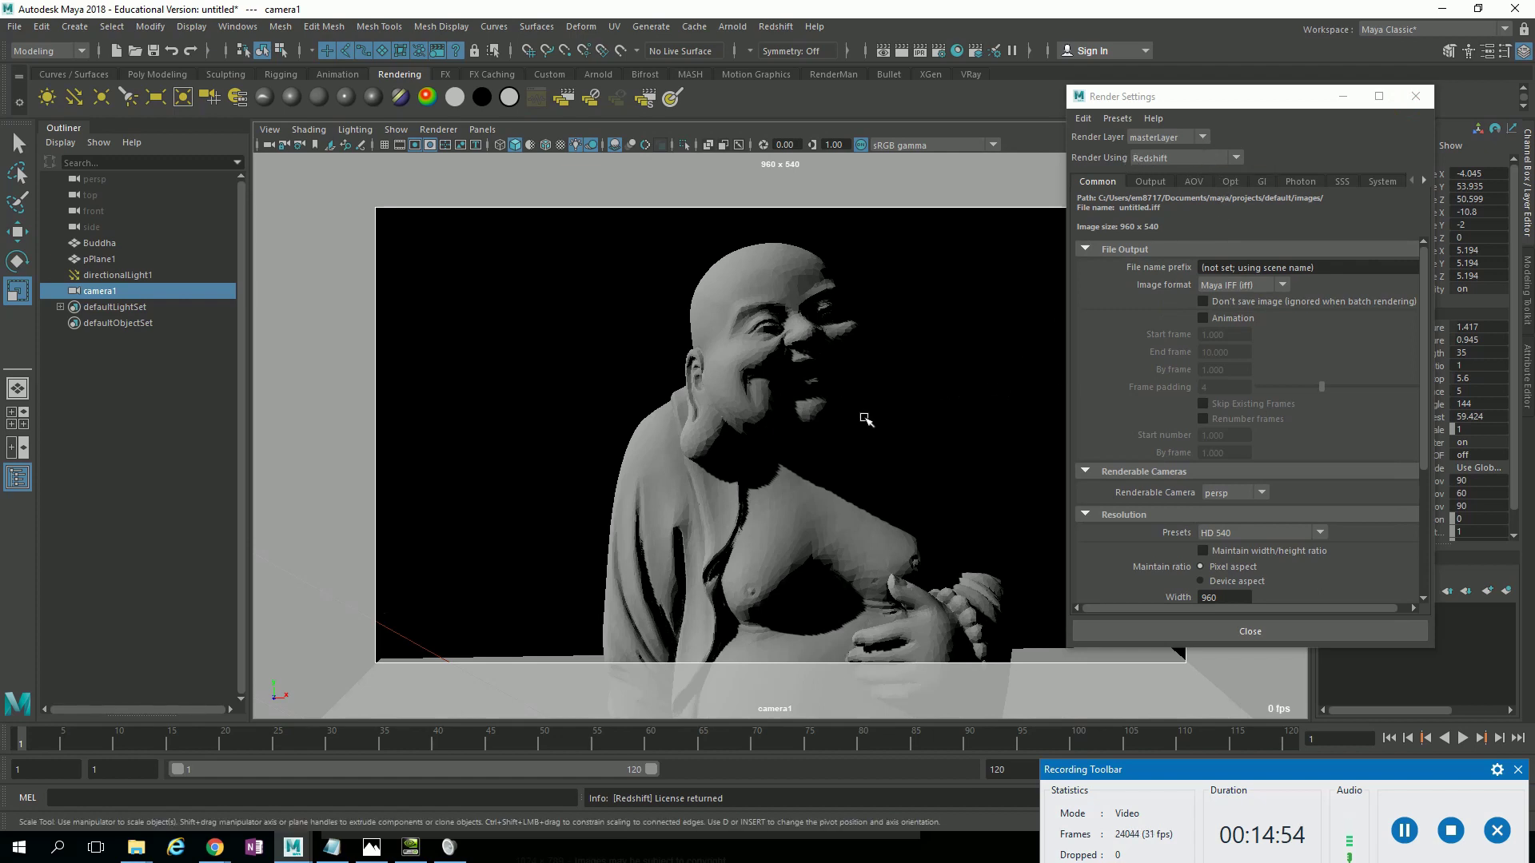
# Delete the directional light from the scene and switch the viewport to textured shading with default lighting.
pyautogui.keyDown('alt'); pyautogui.moveTo(866, 419); pyautogui.dragTo(774, 350, button='right'); pyautogui.keyUp('alt')
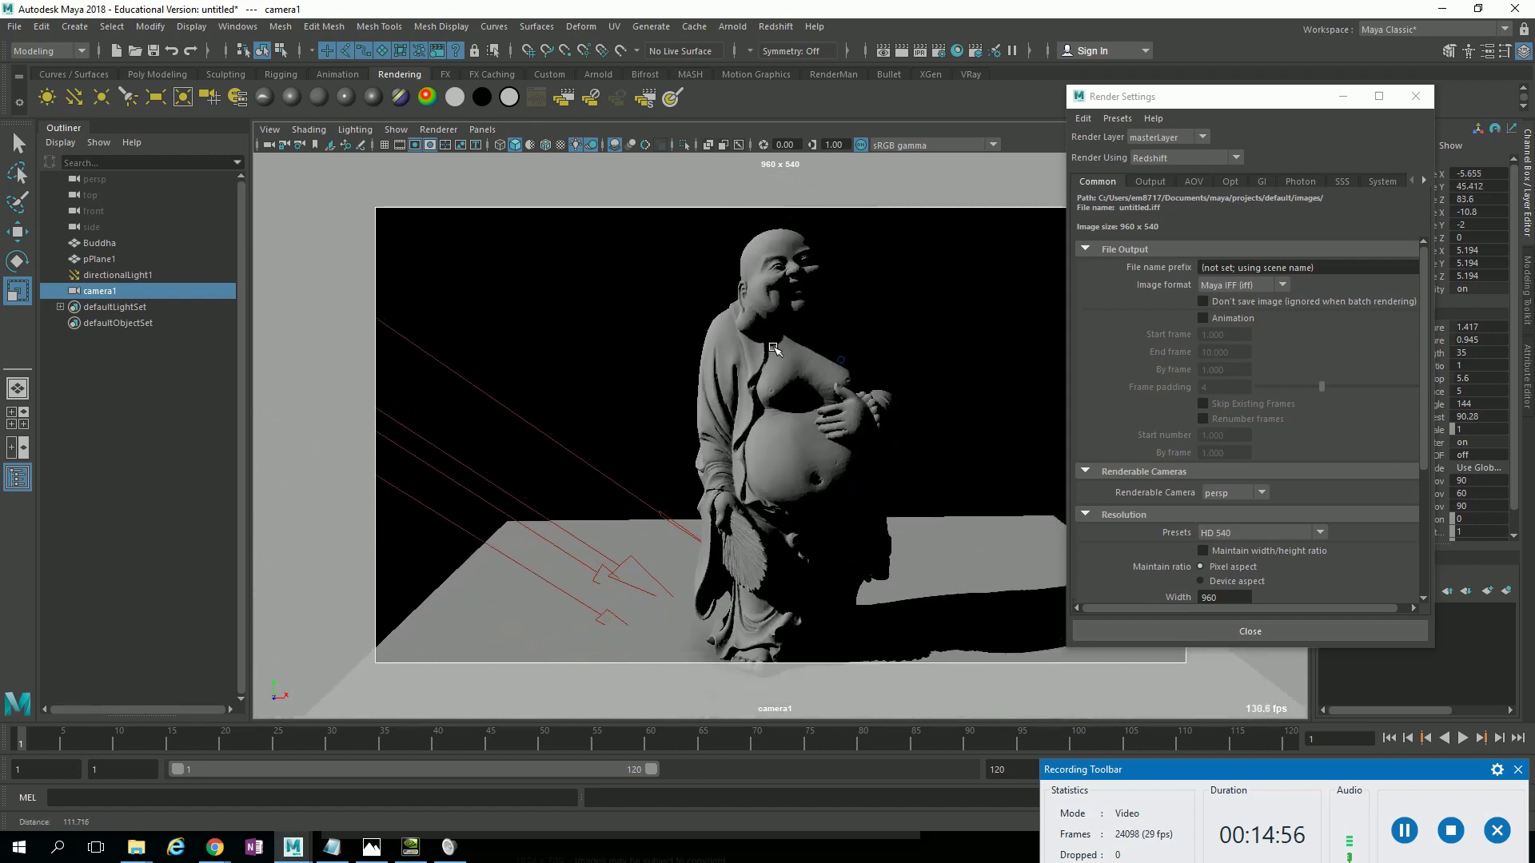
pyautogui.keyDown('alt'); pyautogui.moveTo(773, 350); pyautogui.dragTo(727, 374); pyautogui.keyUp('alt')
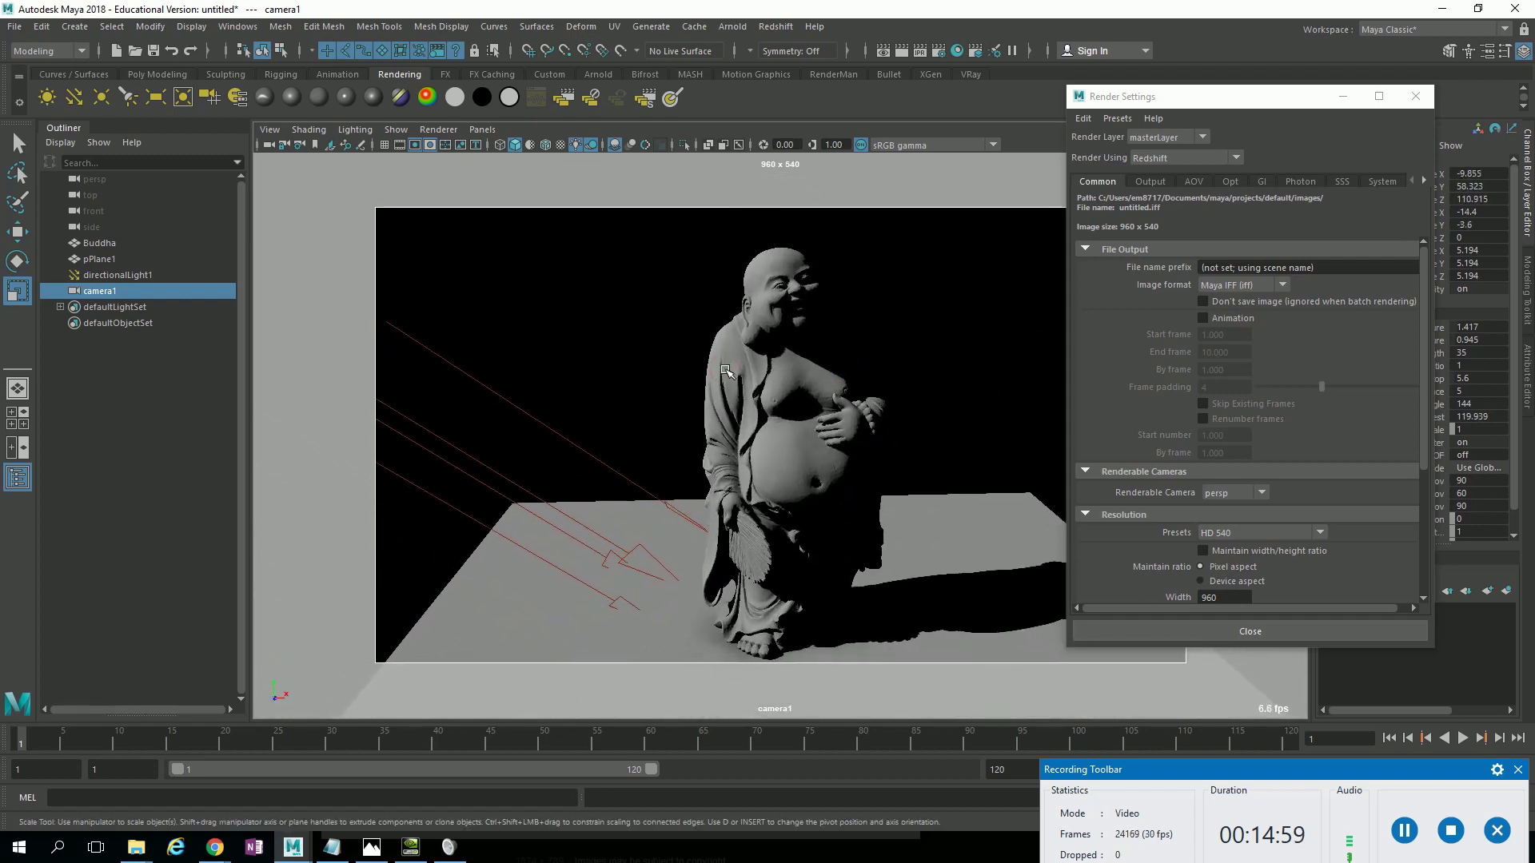
pyautogui.click(552, 432)
pyautogui.press('Delete')
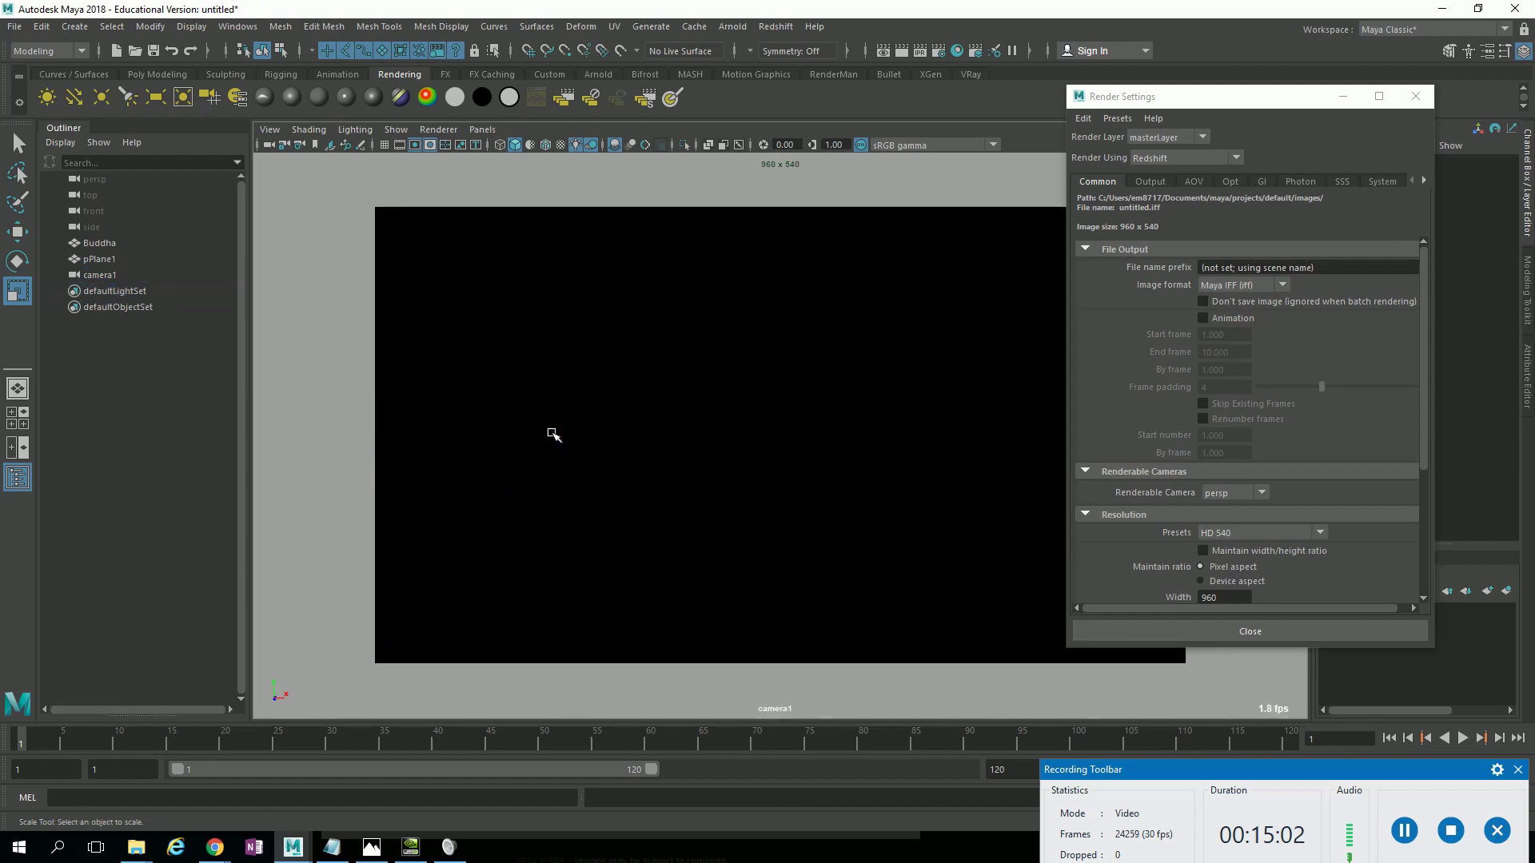
pyautogui.press('6')
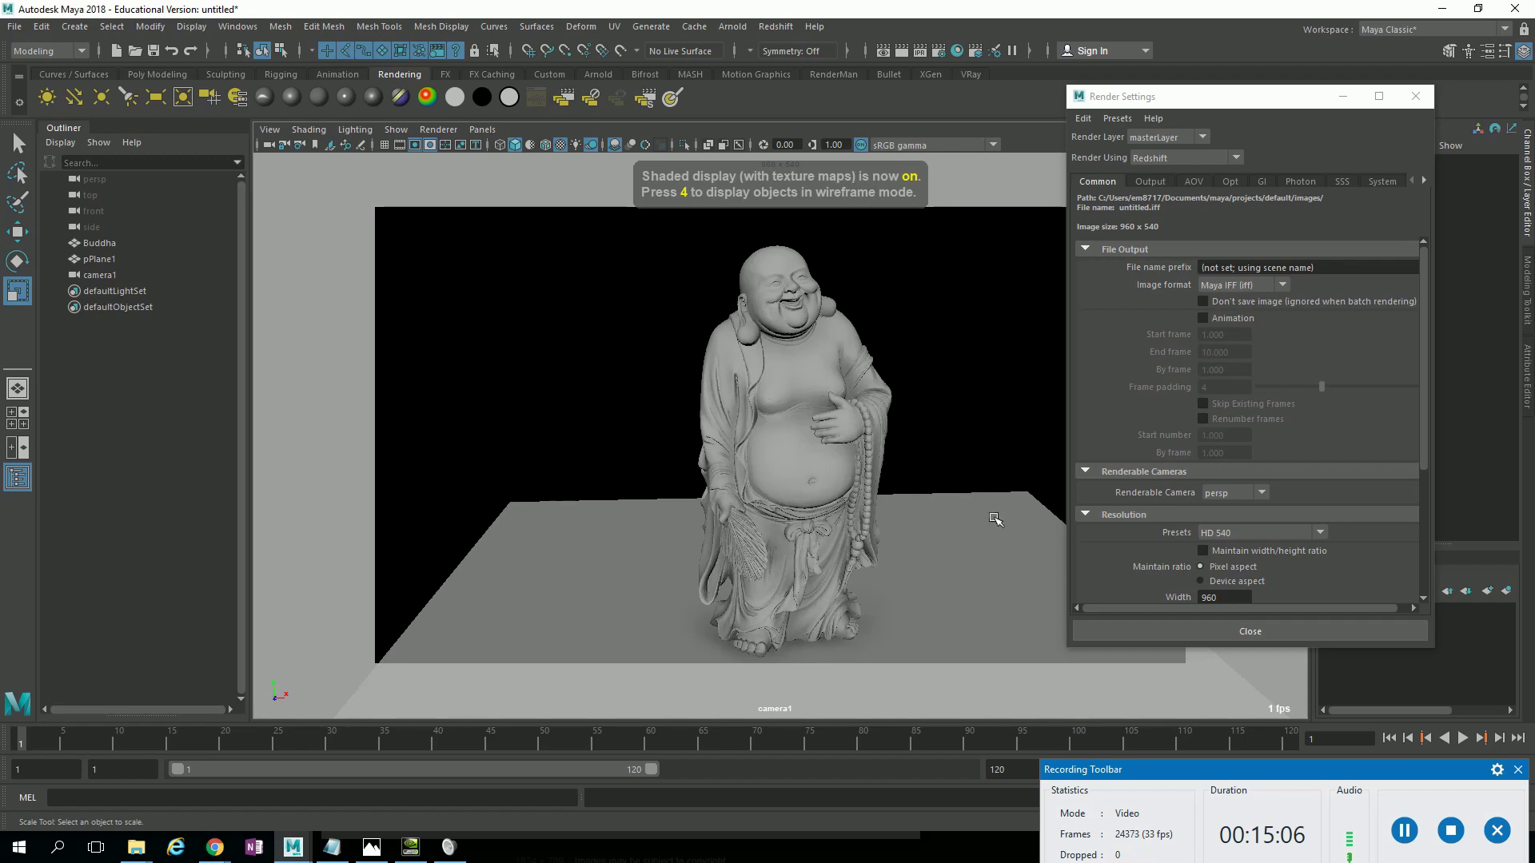
# Close the Render Settings and open the Hypershade, placing its window beside the Buddha in the viewport.
pyautogui.click(1172, 630)
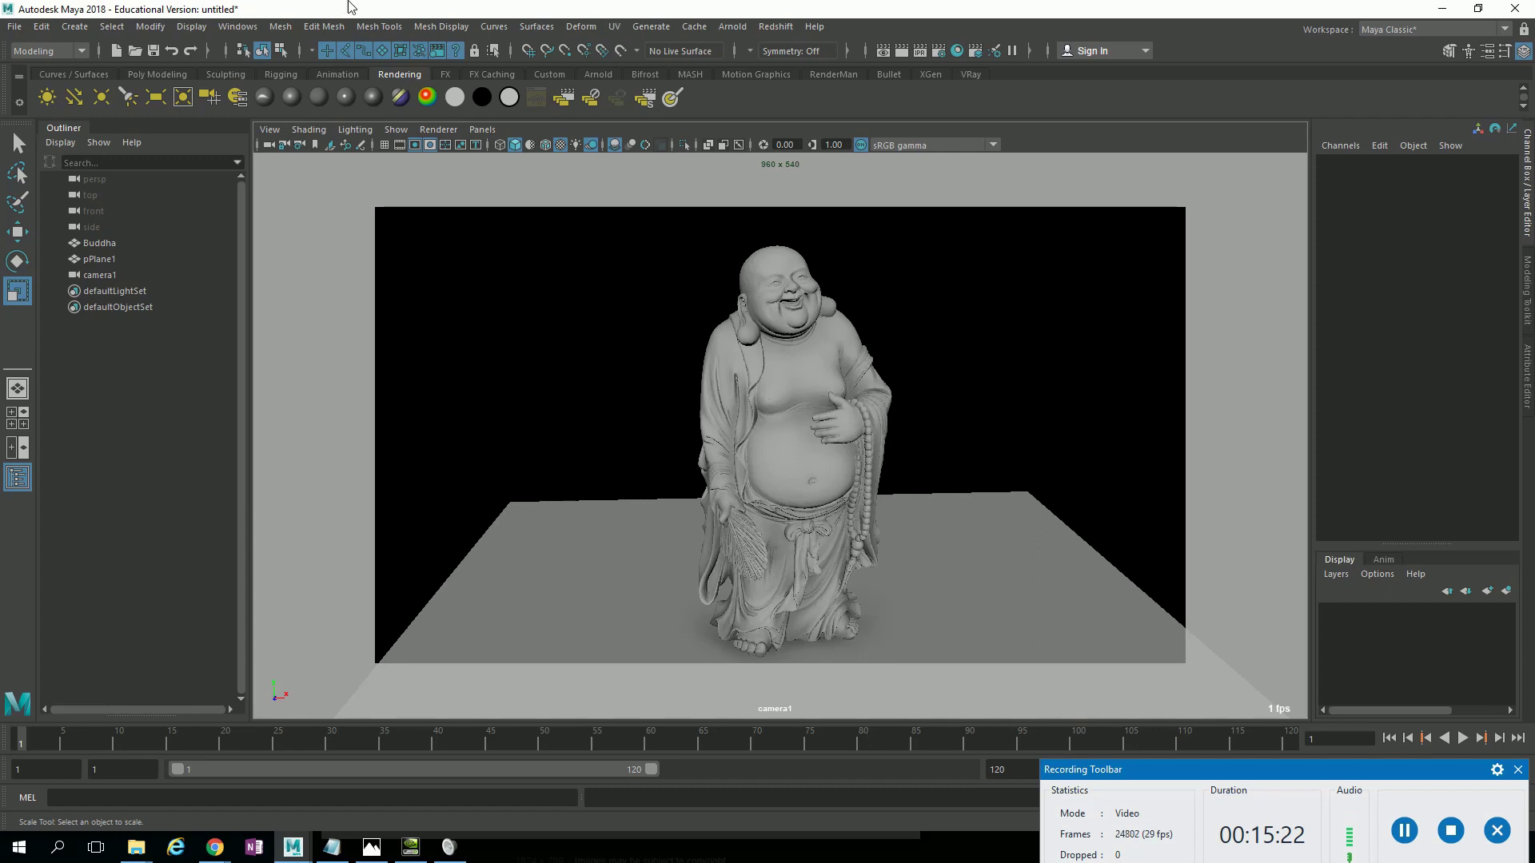
pyautogui.click(963, 50)
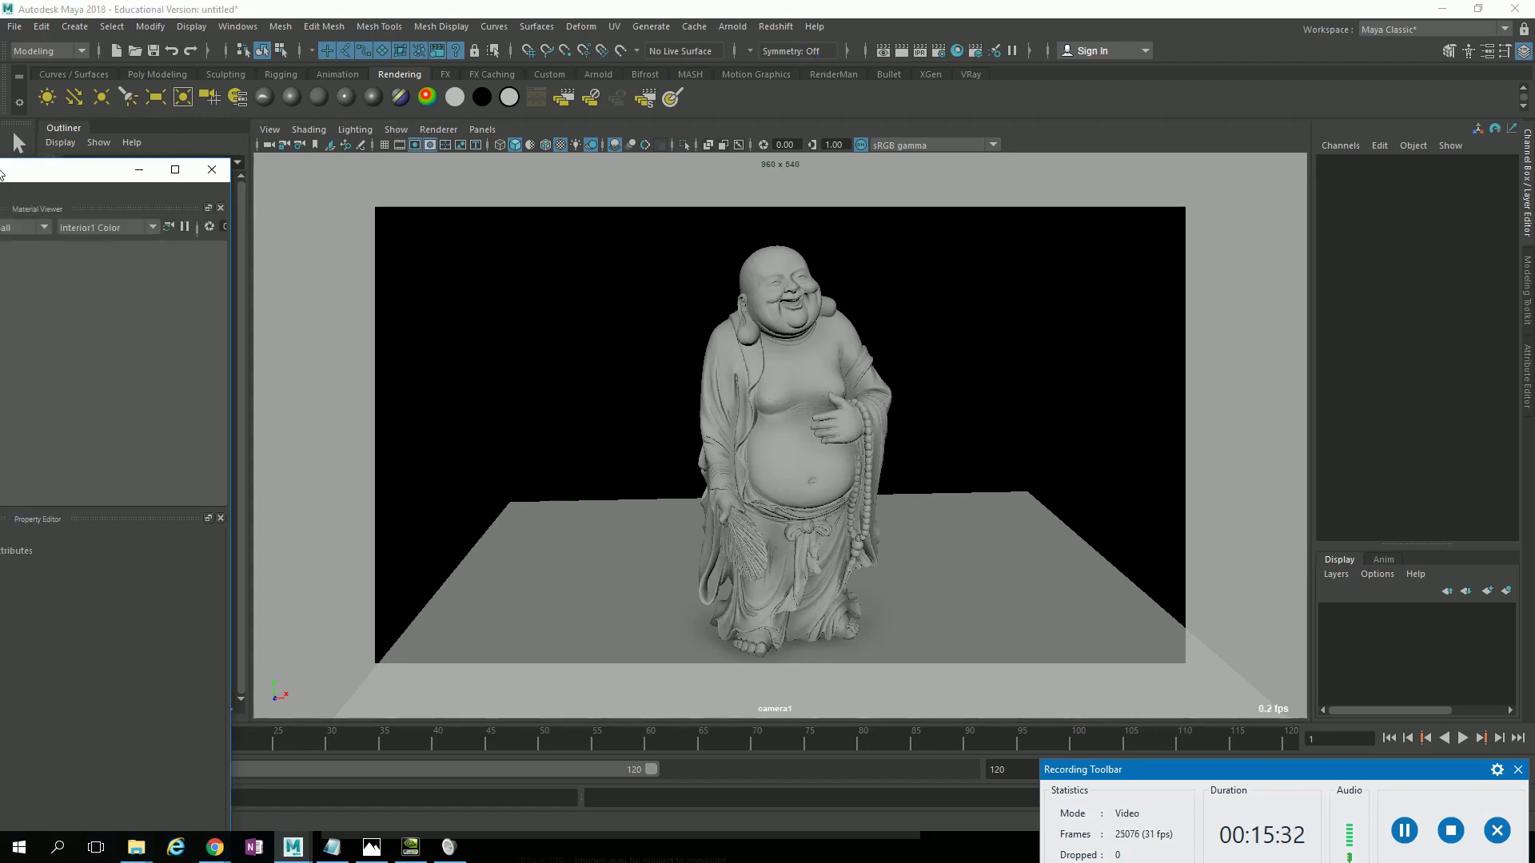
pyautogui.moveTo(2, 174); pyautogui.dragTo(1112, 134)
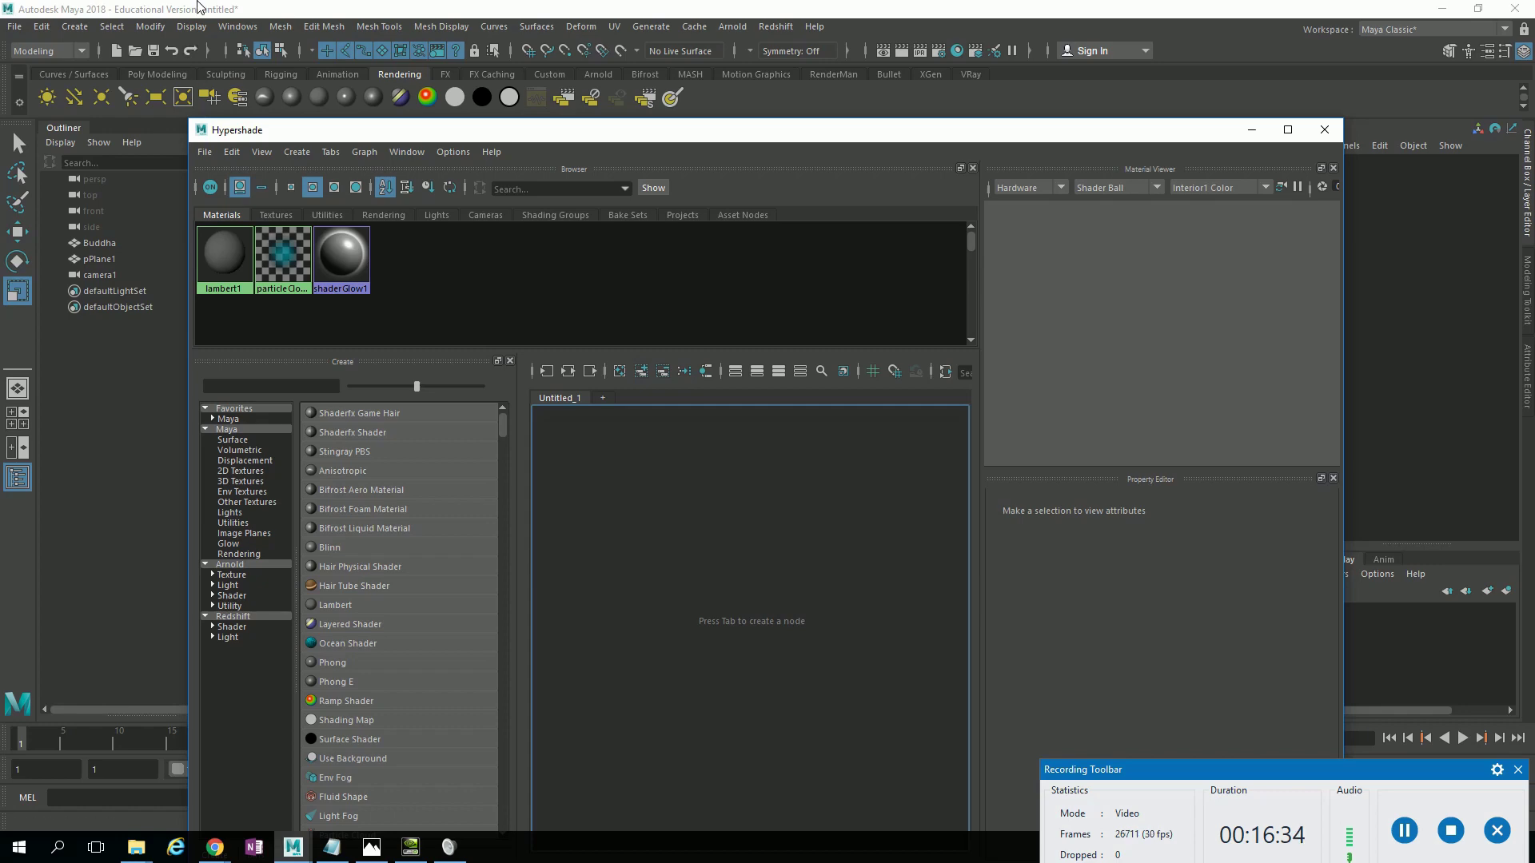
pyautogui.moveTo(665, 136); pyautogui.dragTo(1127, 196)
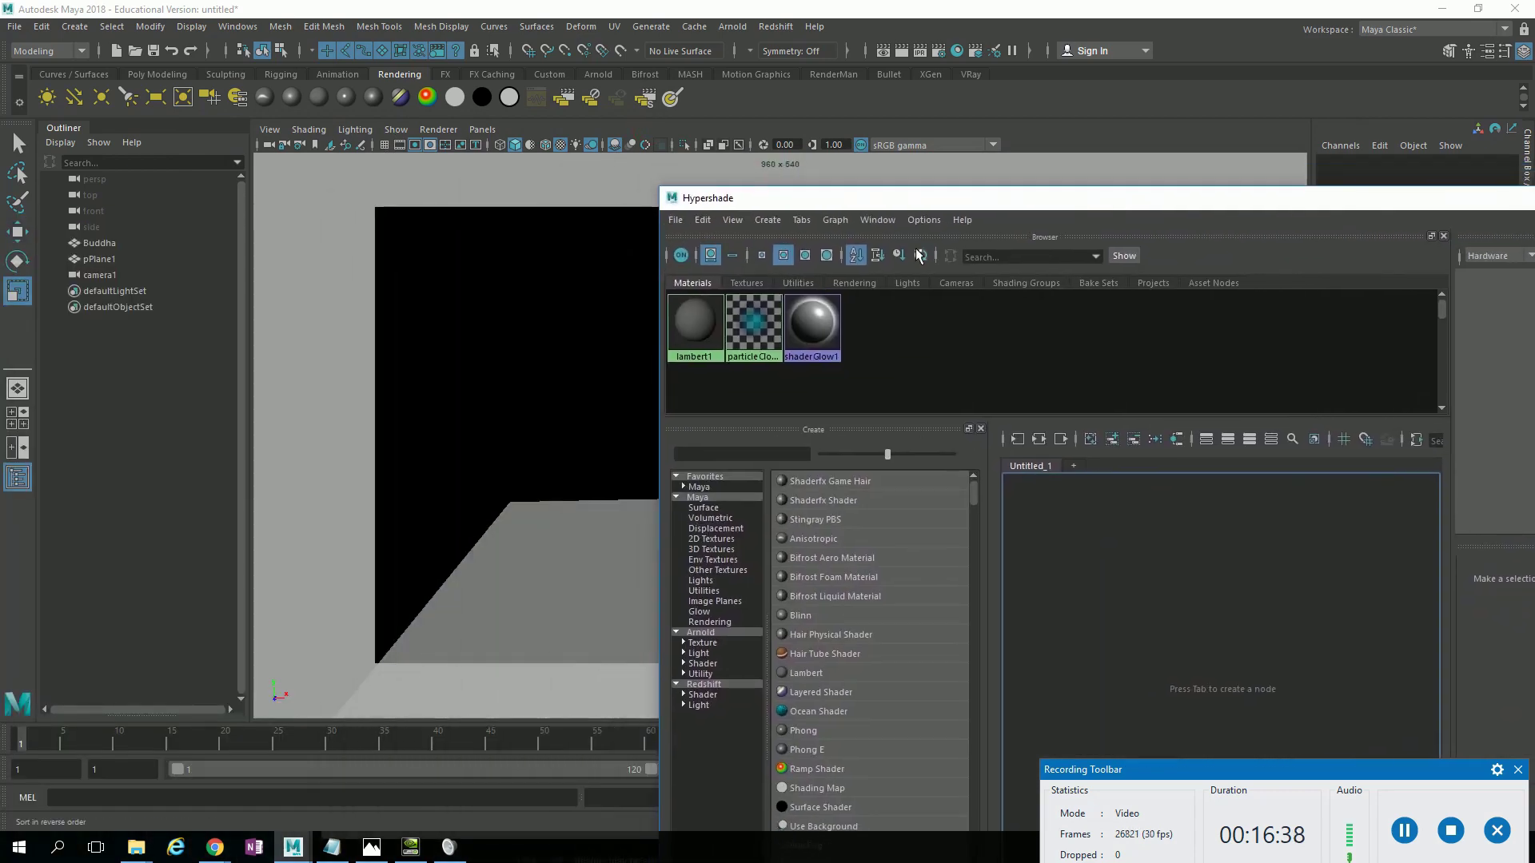
pyautogui.moveTo(788, 197); pyautogui.dragTo(1059, 197)
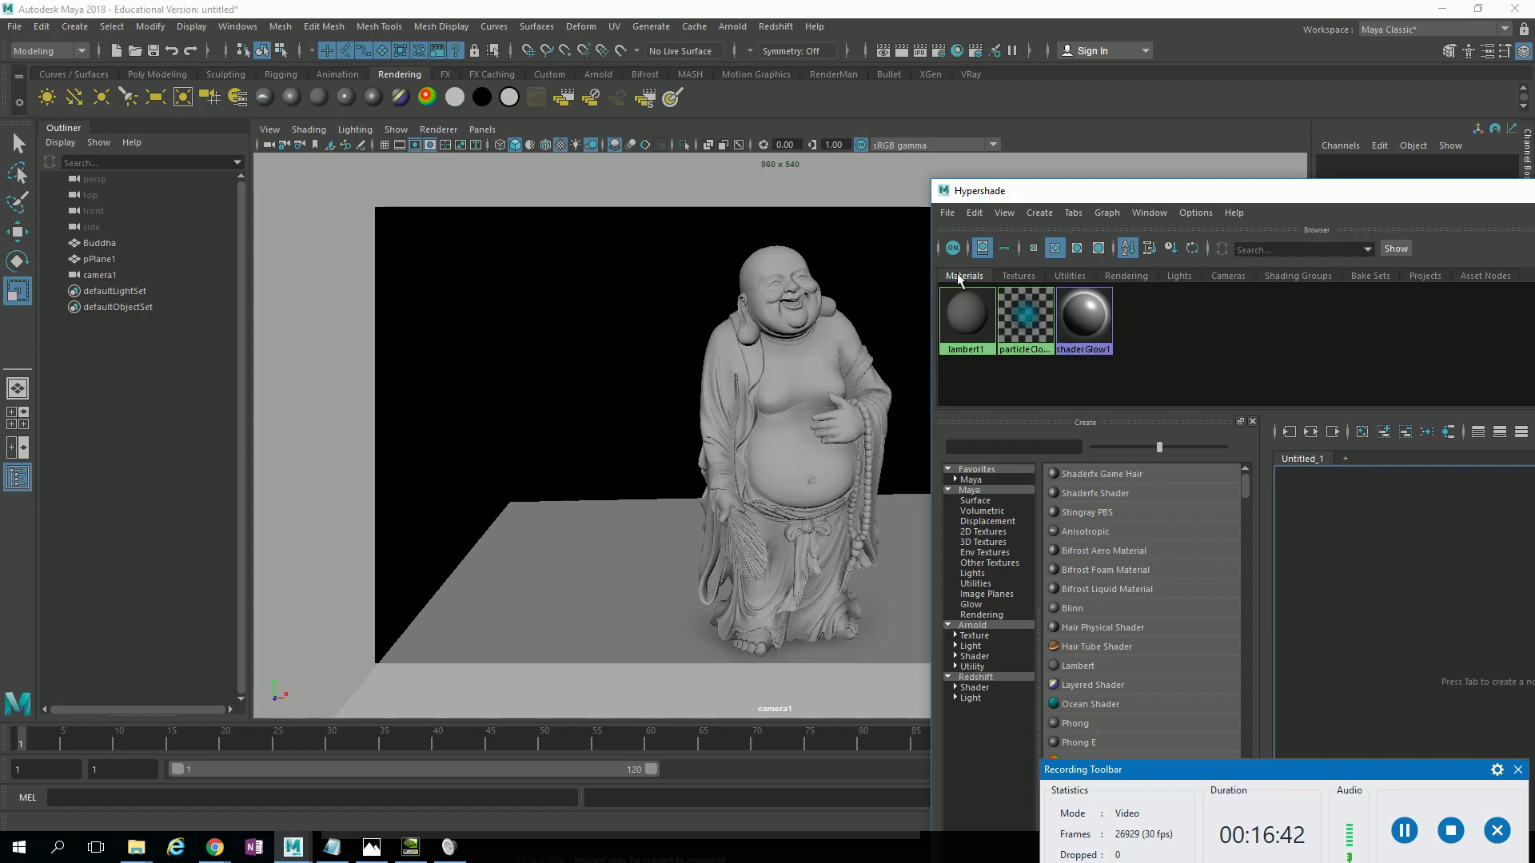
pyautogui.moveTo(1039, 190); pyautogui.dragTo(967, 78)
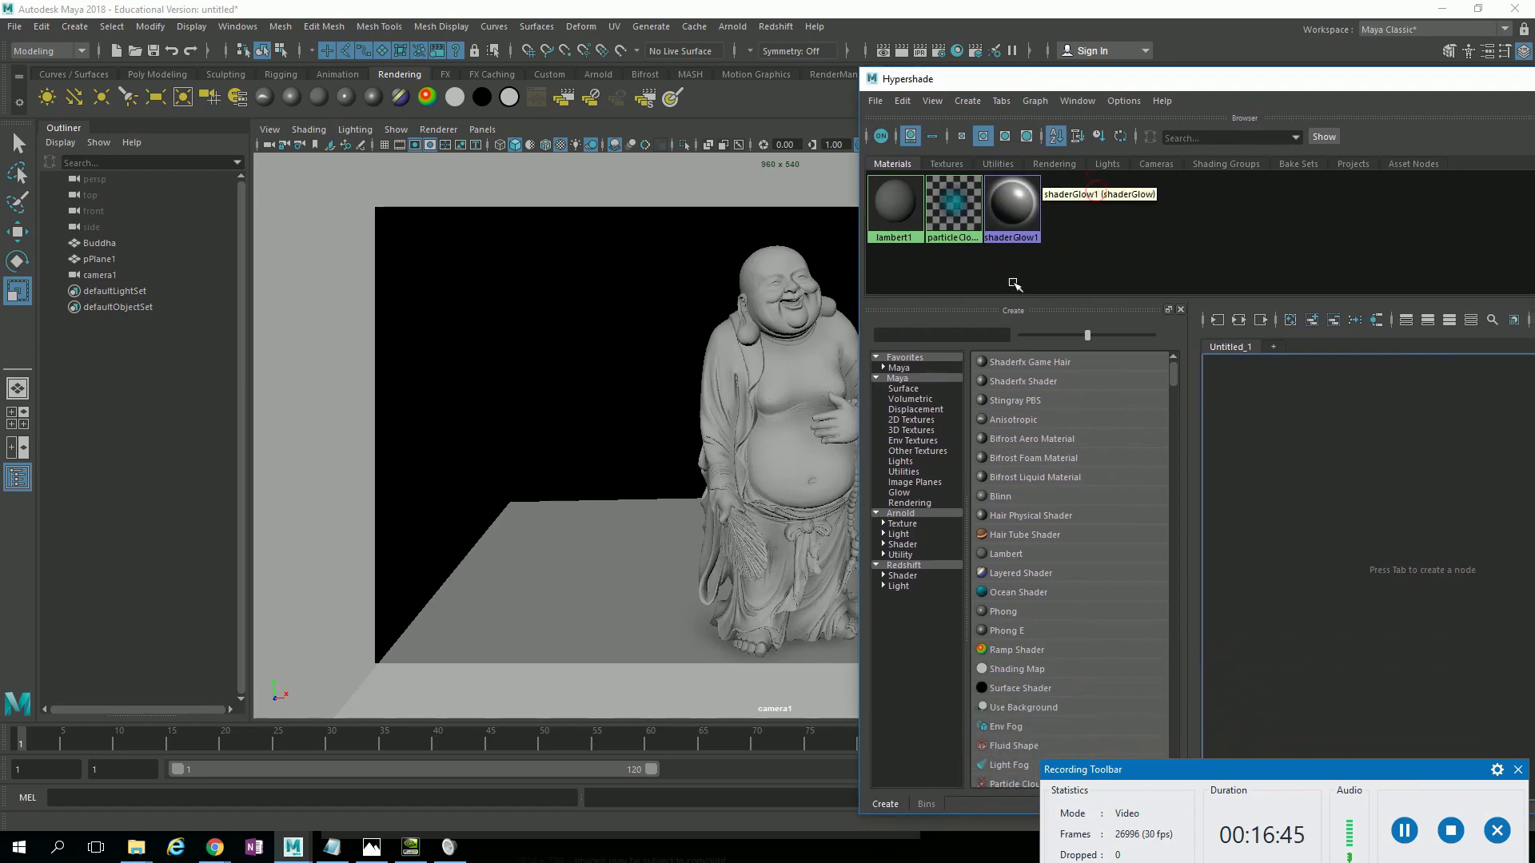
# Create a RedshiftMaterial from the Redshift surface shaders in the Hypershade.
pyautogui.click(903, 575)
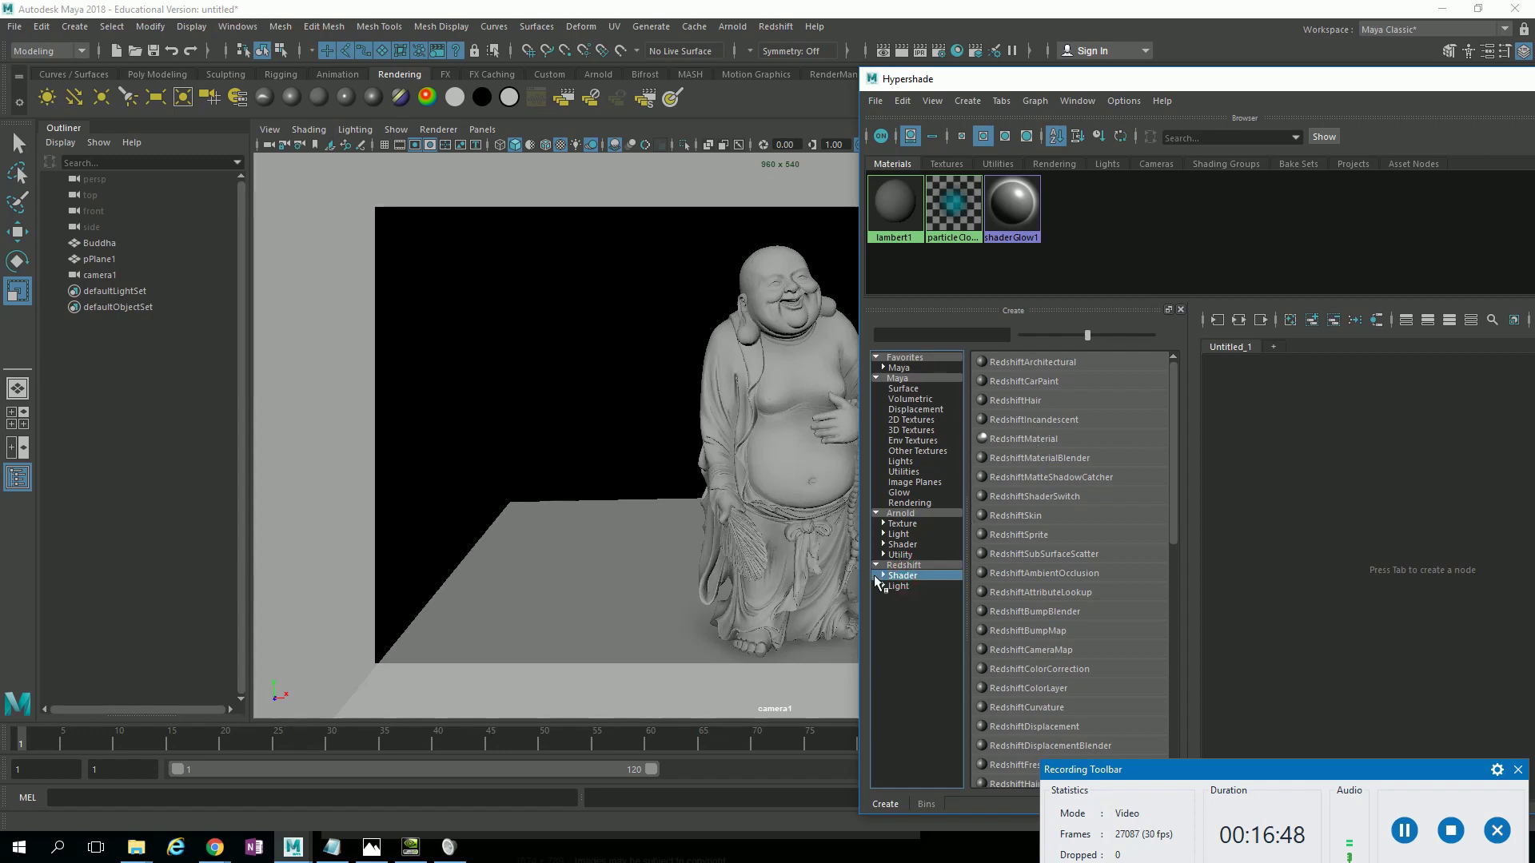
pyautogui.click(884, 576)
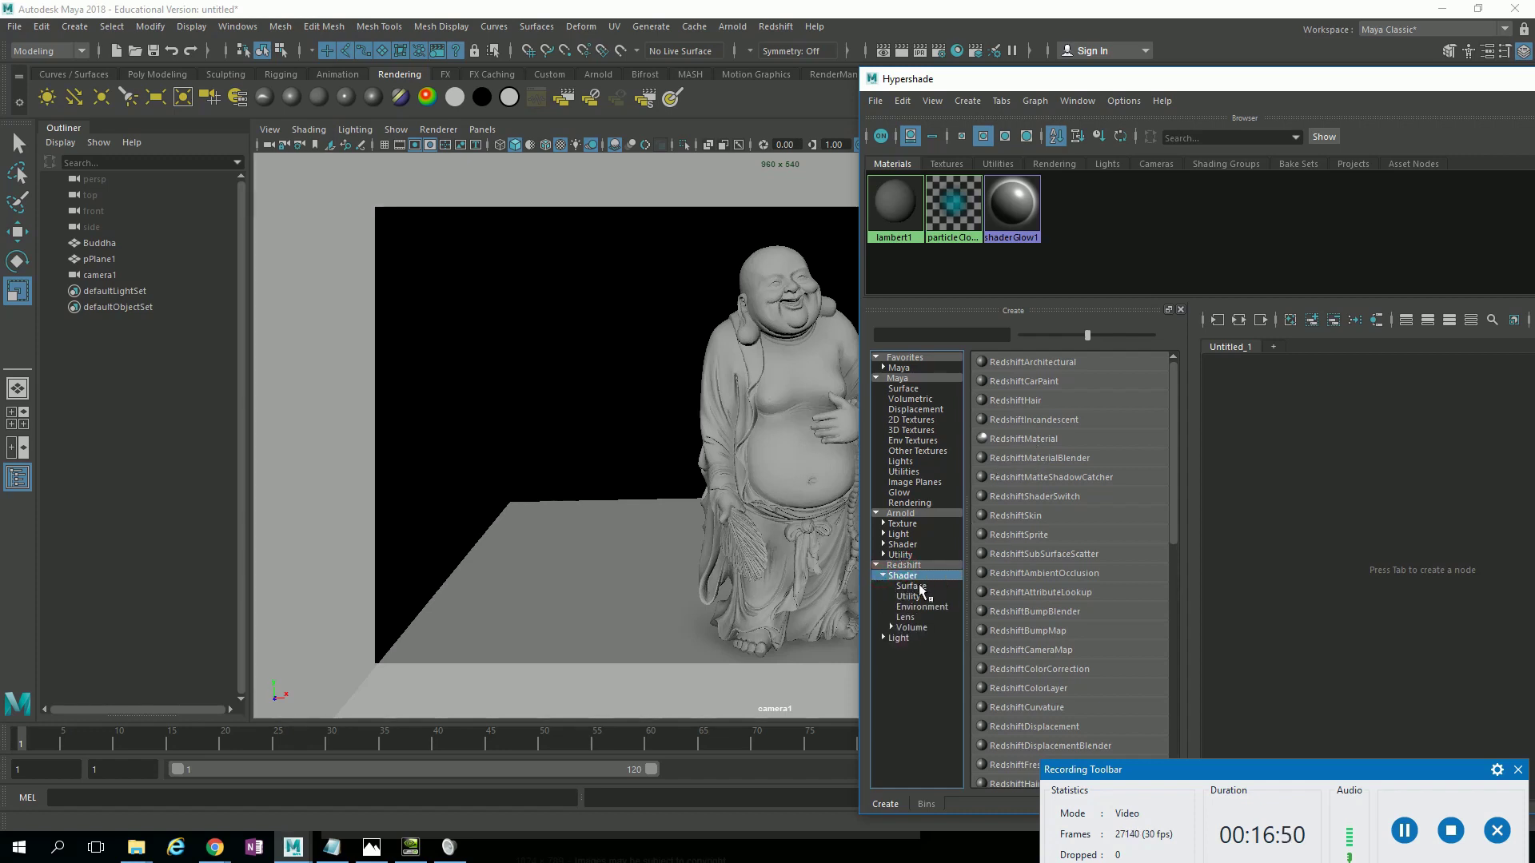
pyautogui.click(915, 587)
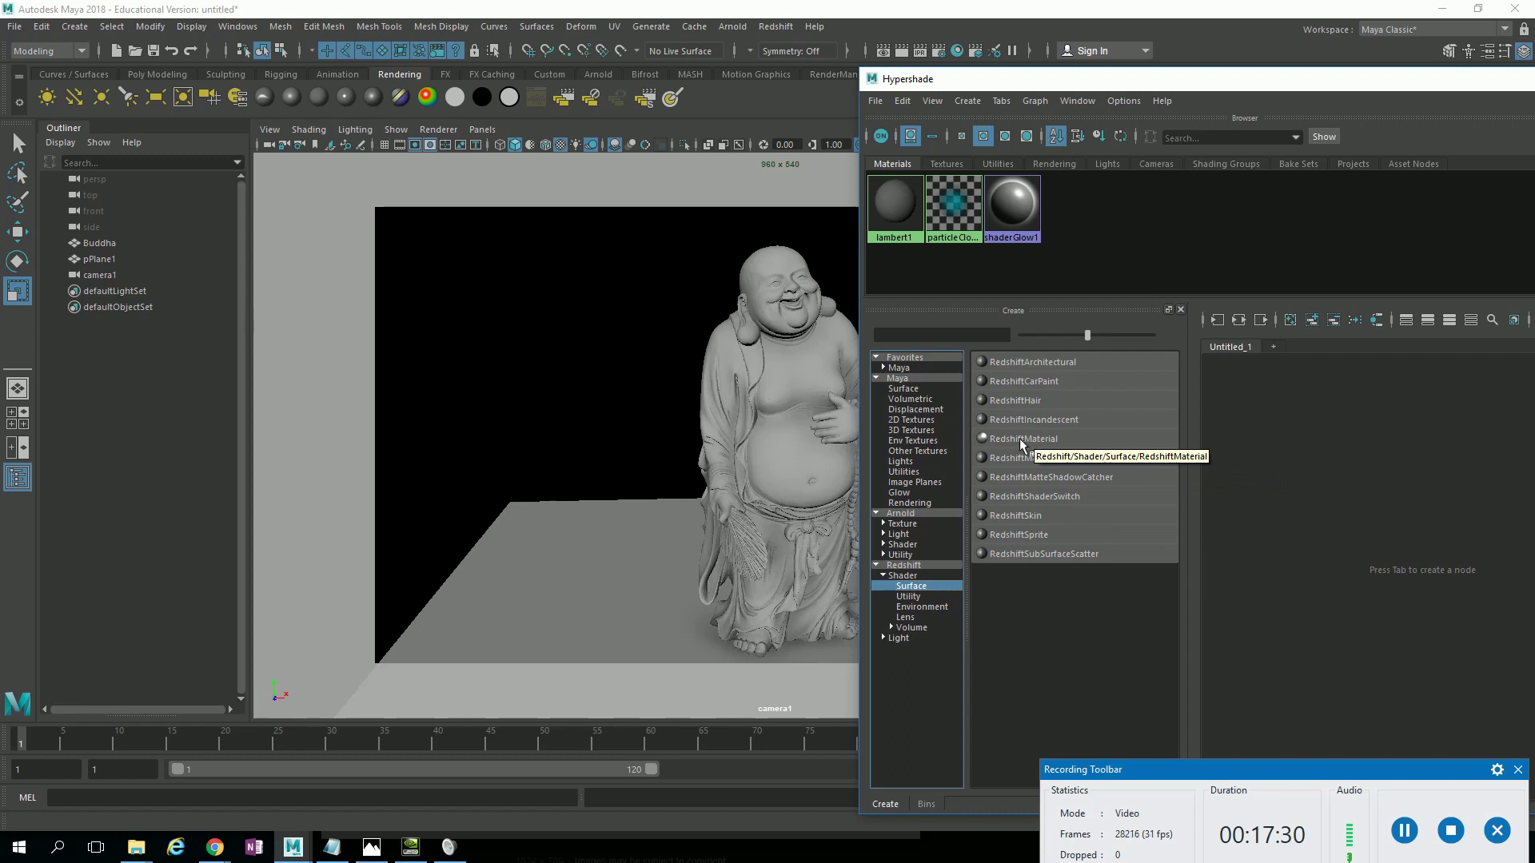
pyautogui.moveTo(1019, 440); pyautogui.dragTo(1258, 450)
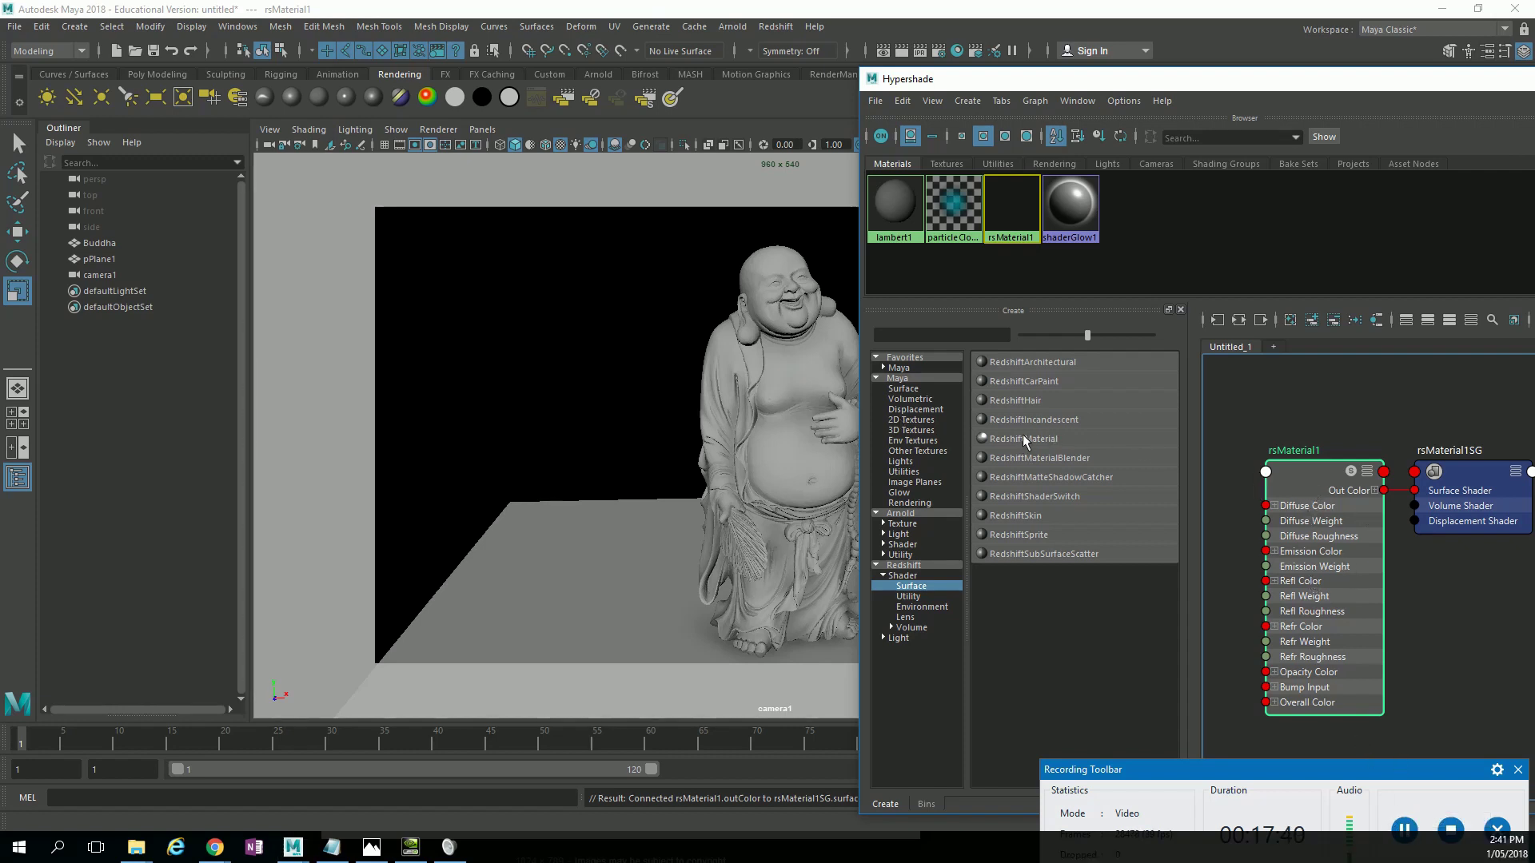
pyautogui.click(799, 447)
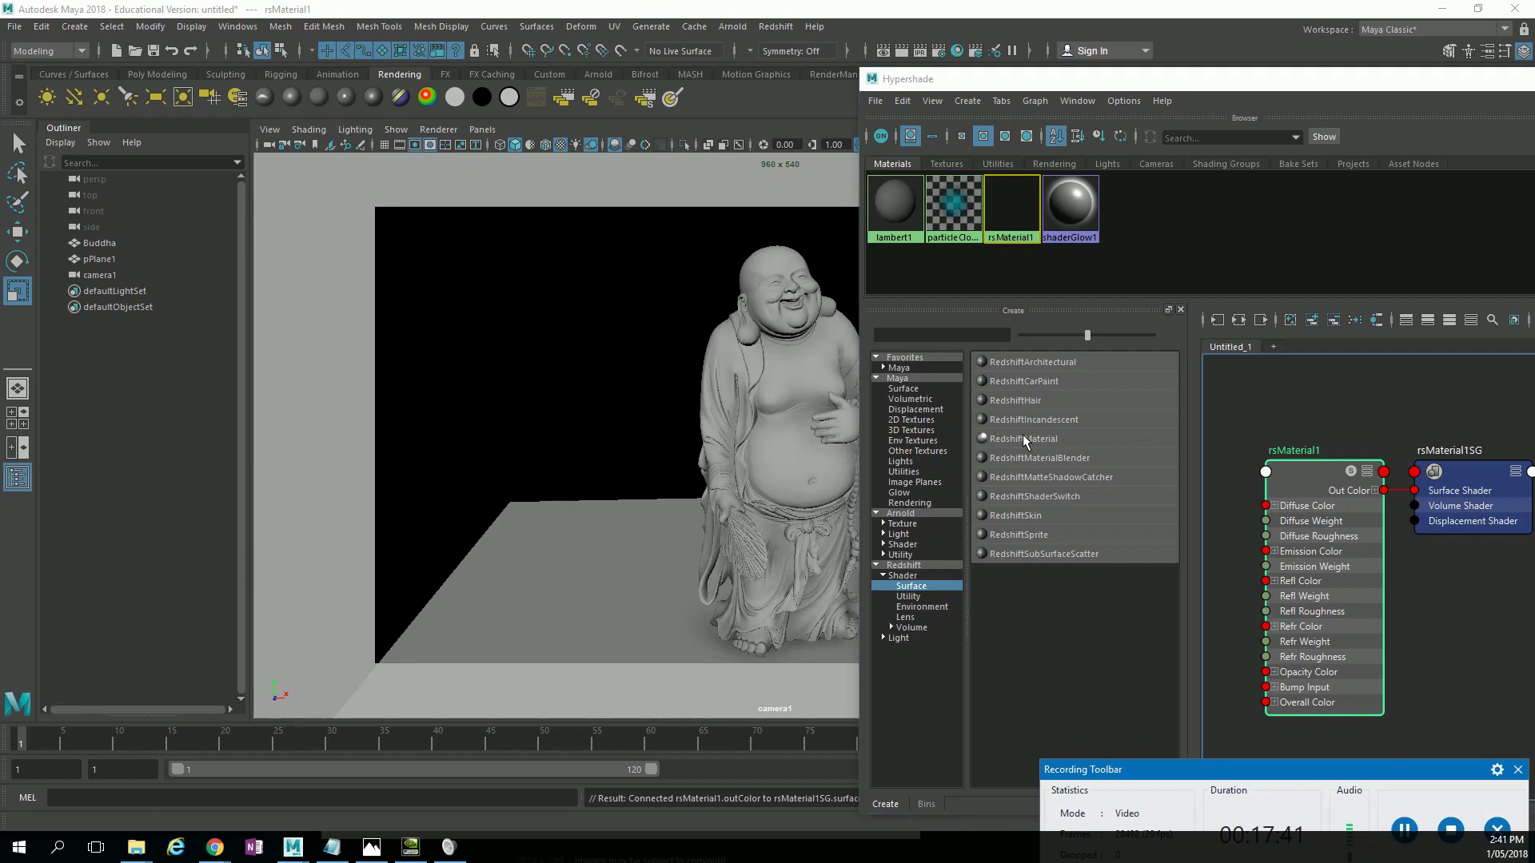
pyautogui.click(1307, 476)
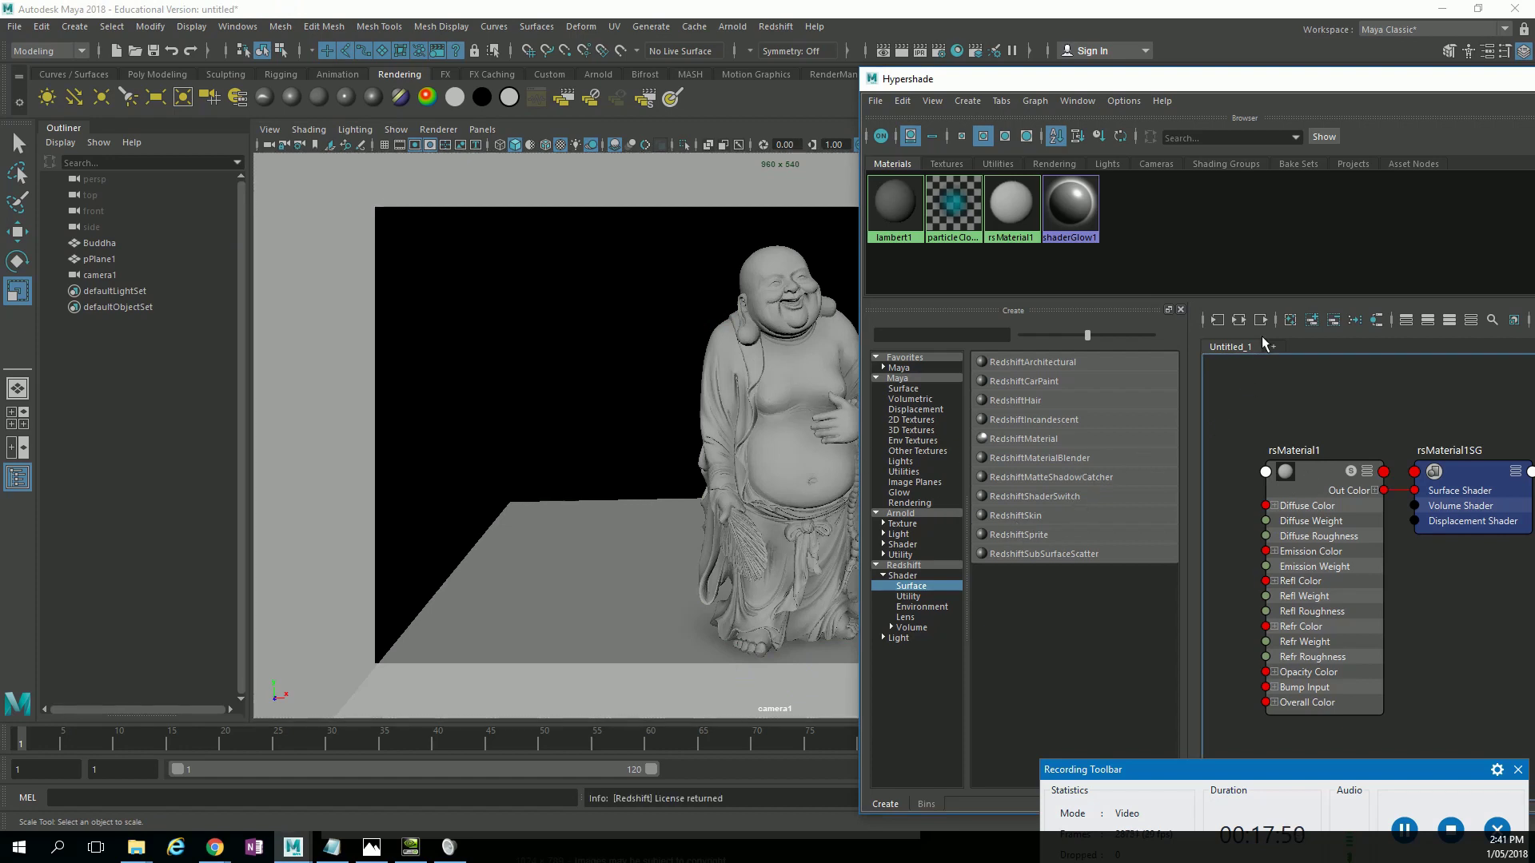
# Show the new Redshift material's attributes in the Attribute Editor and rename it Buddha_Mat_RS.
pyautogui.moveTo(1236, 77); pyautogui.dragTo(533, 380)
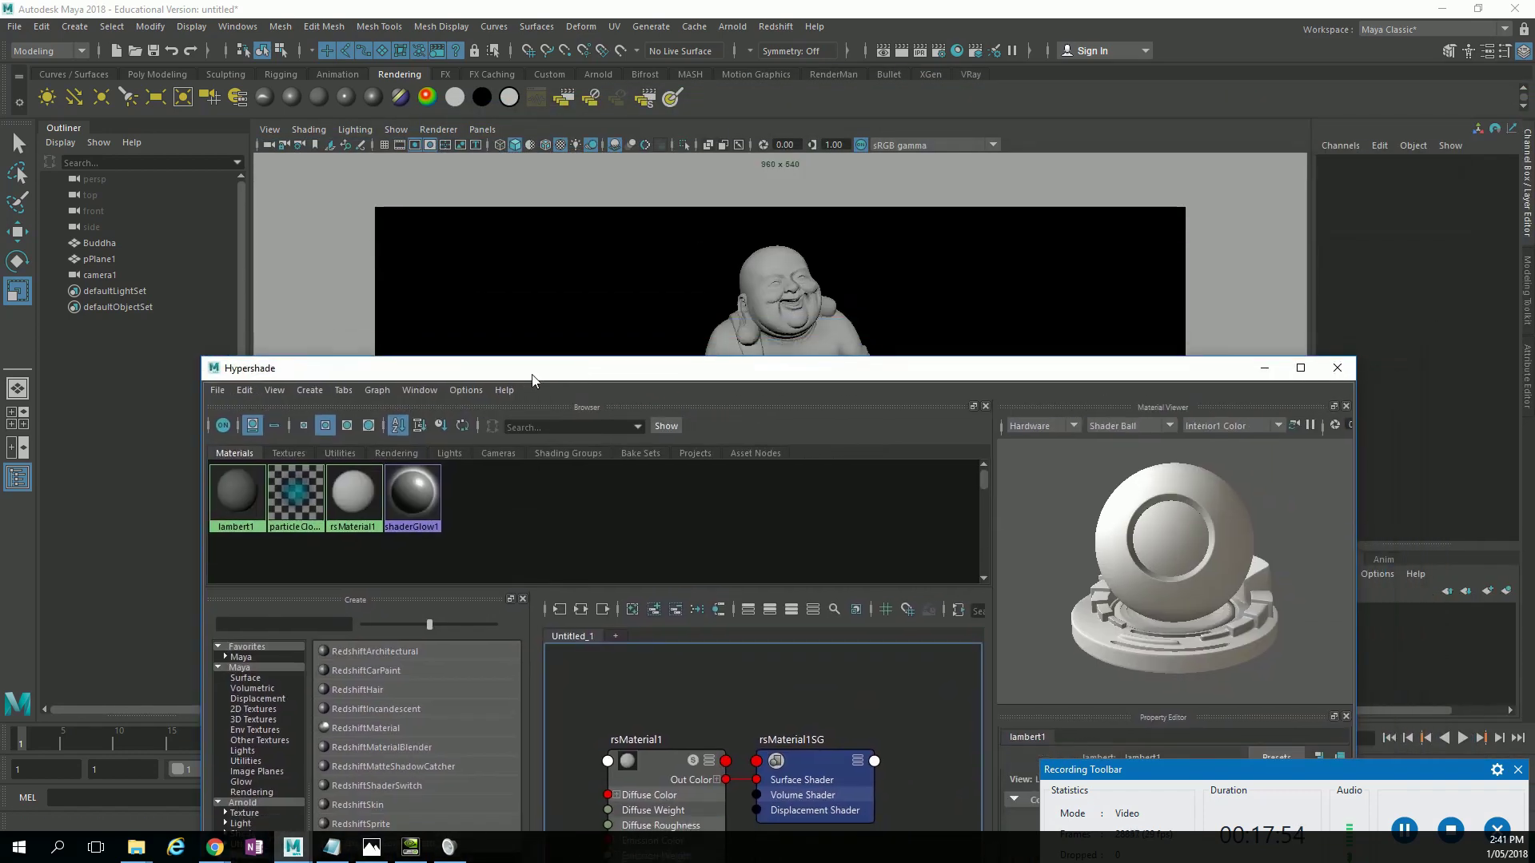
pyautogui.click(352, 491)
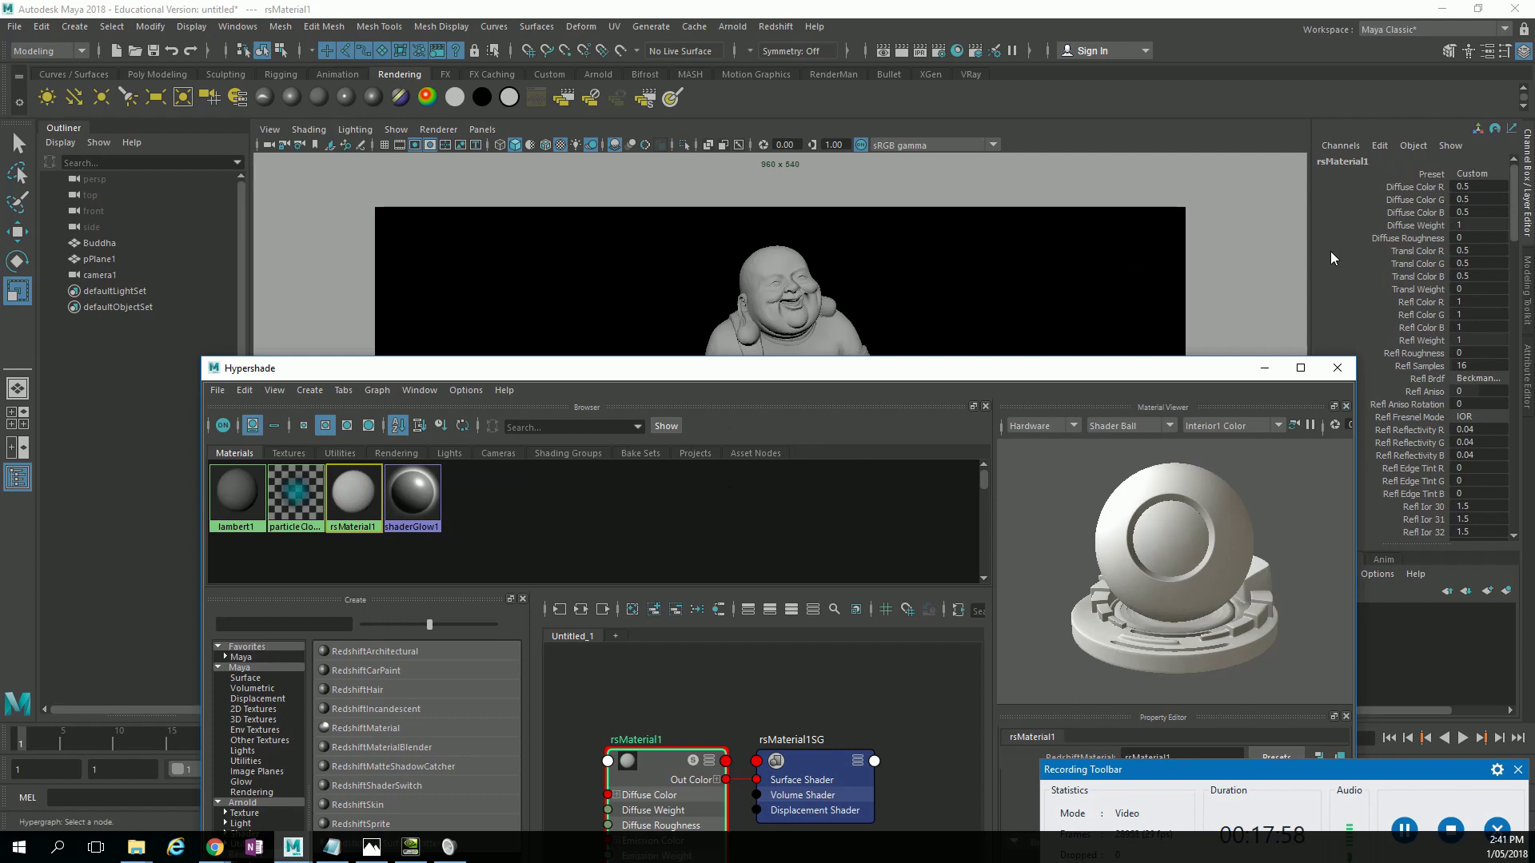
pyautogui.hotkey('ctrl', 'a')
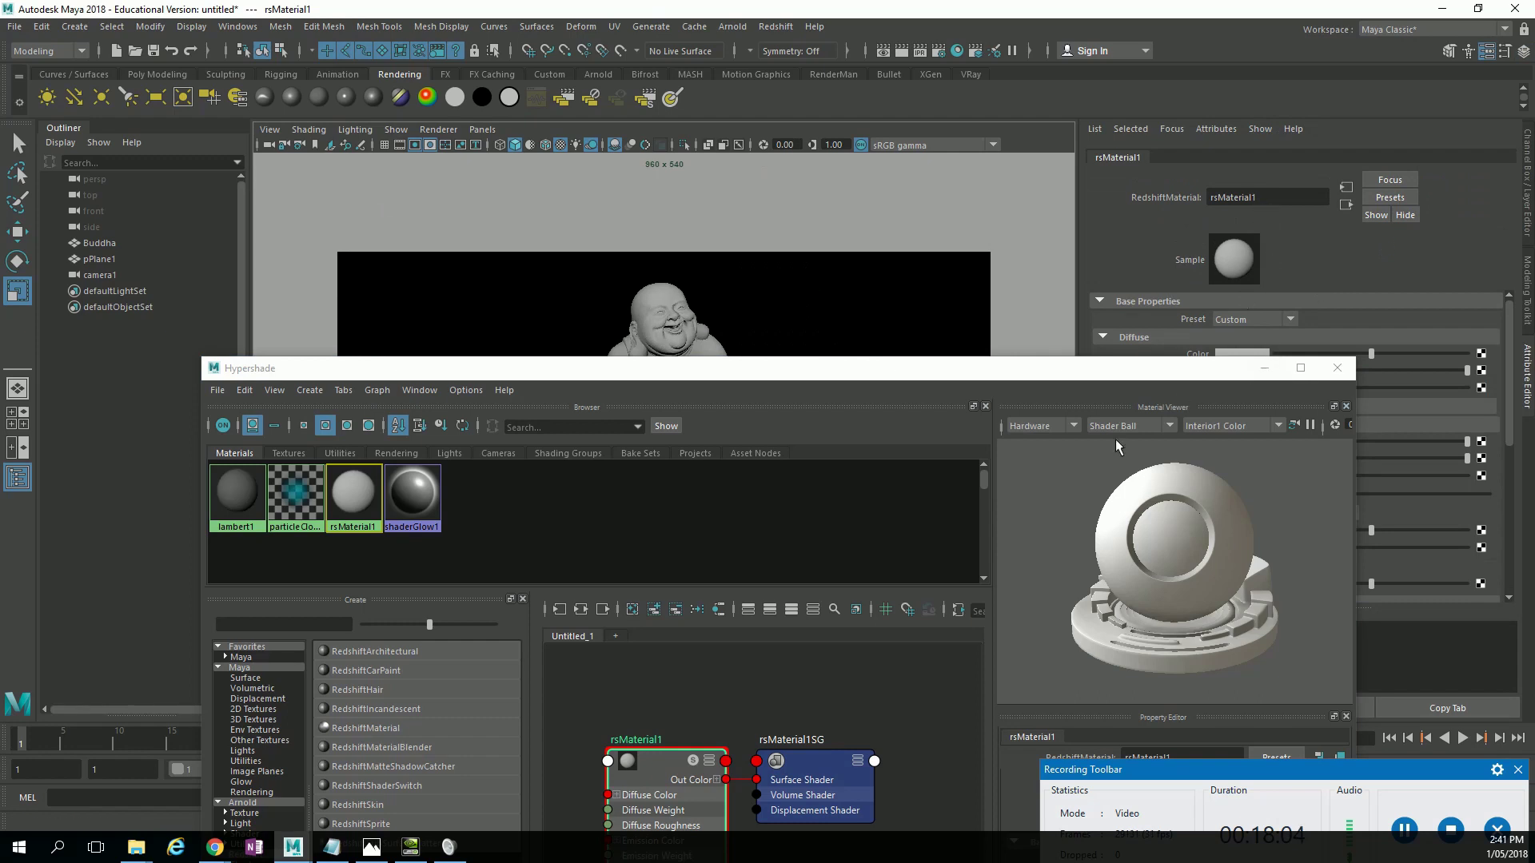
pyautogui.doubleClick(1279, 197)
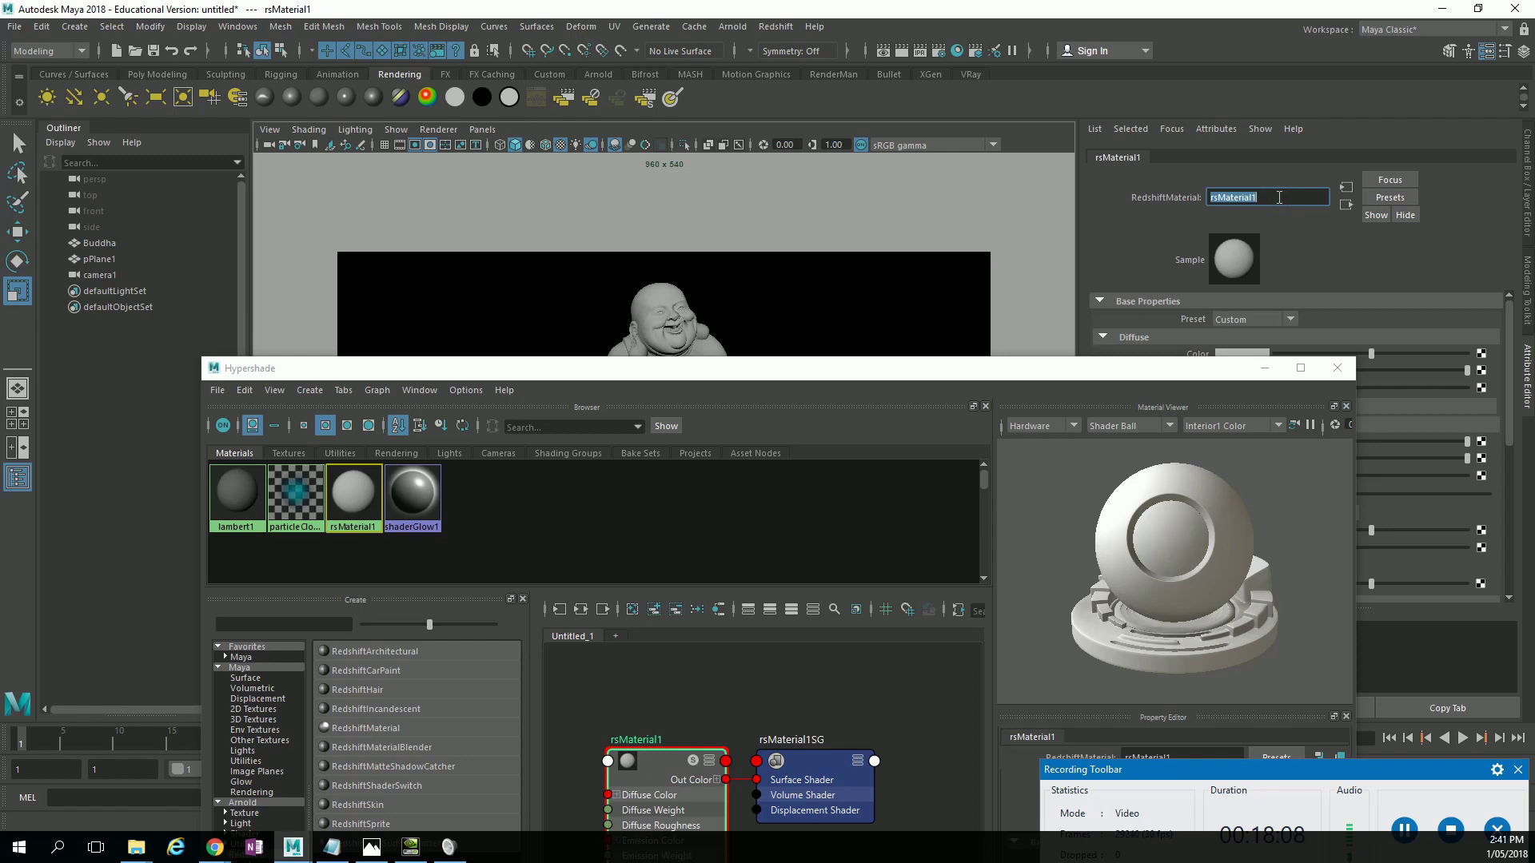
pyautogui.write('Buddha Mat RS')
pyautogui.press('Return')
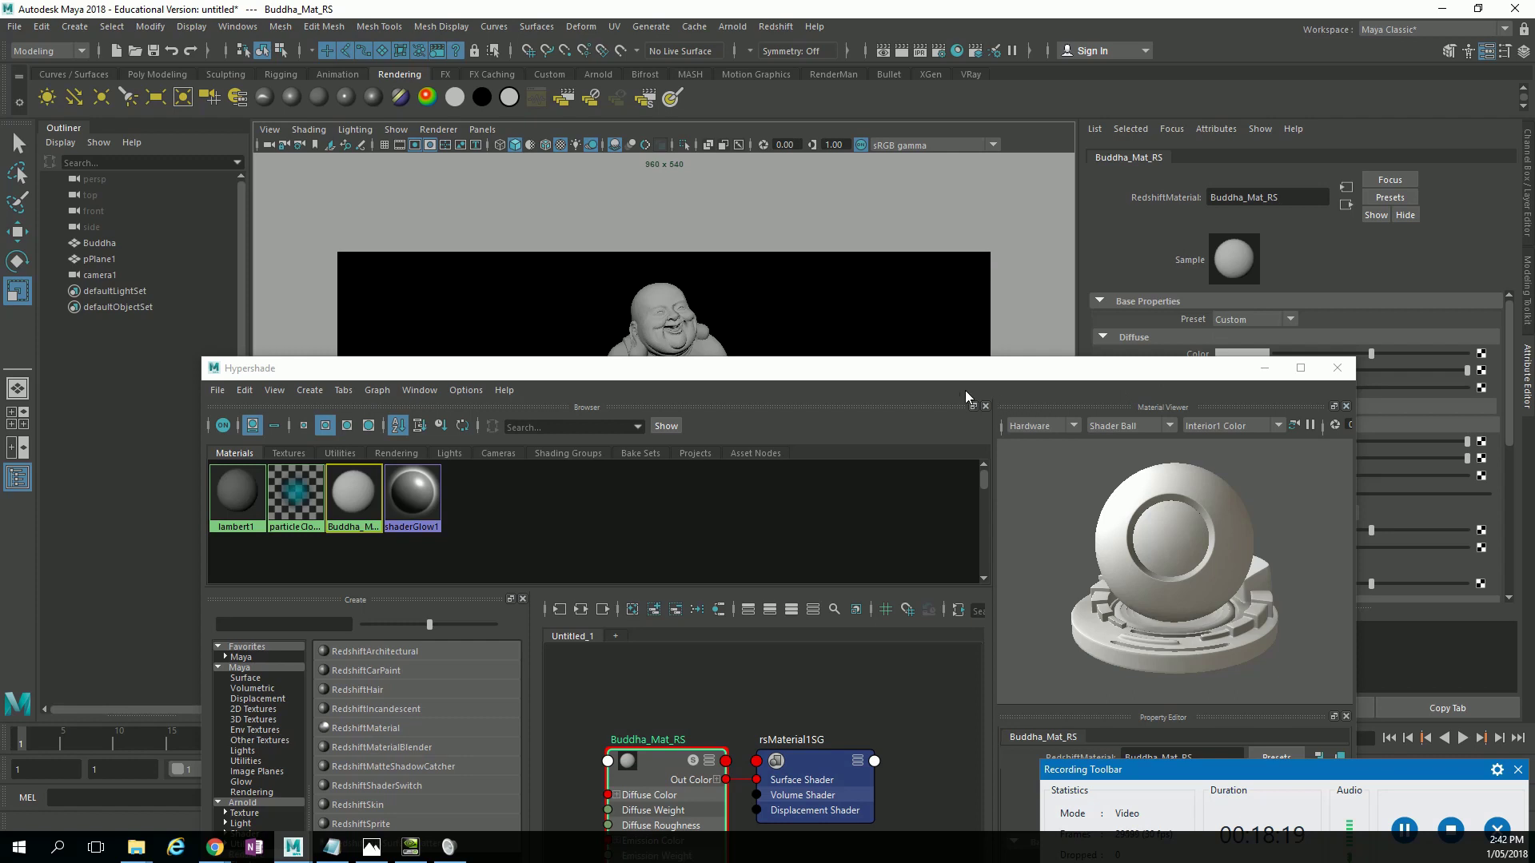
# Move the Hypershade window clear of the material attributes and minimize it.
pyautogui.moveTo(966, 376); pyautogui.dragTo(1062, 242)
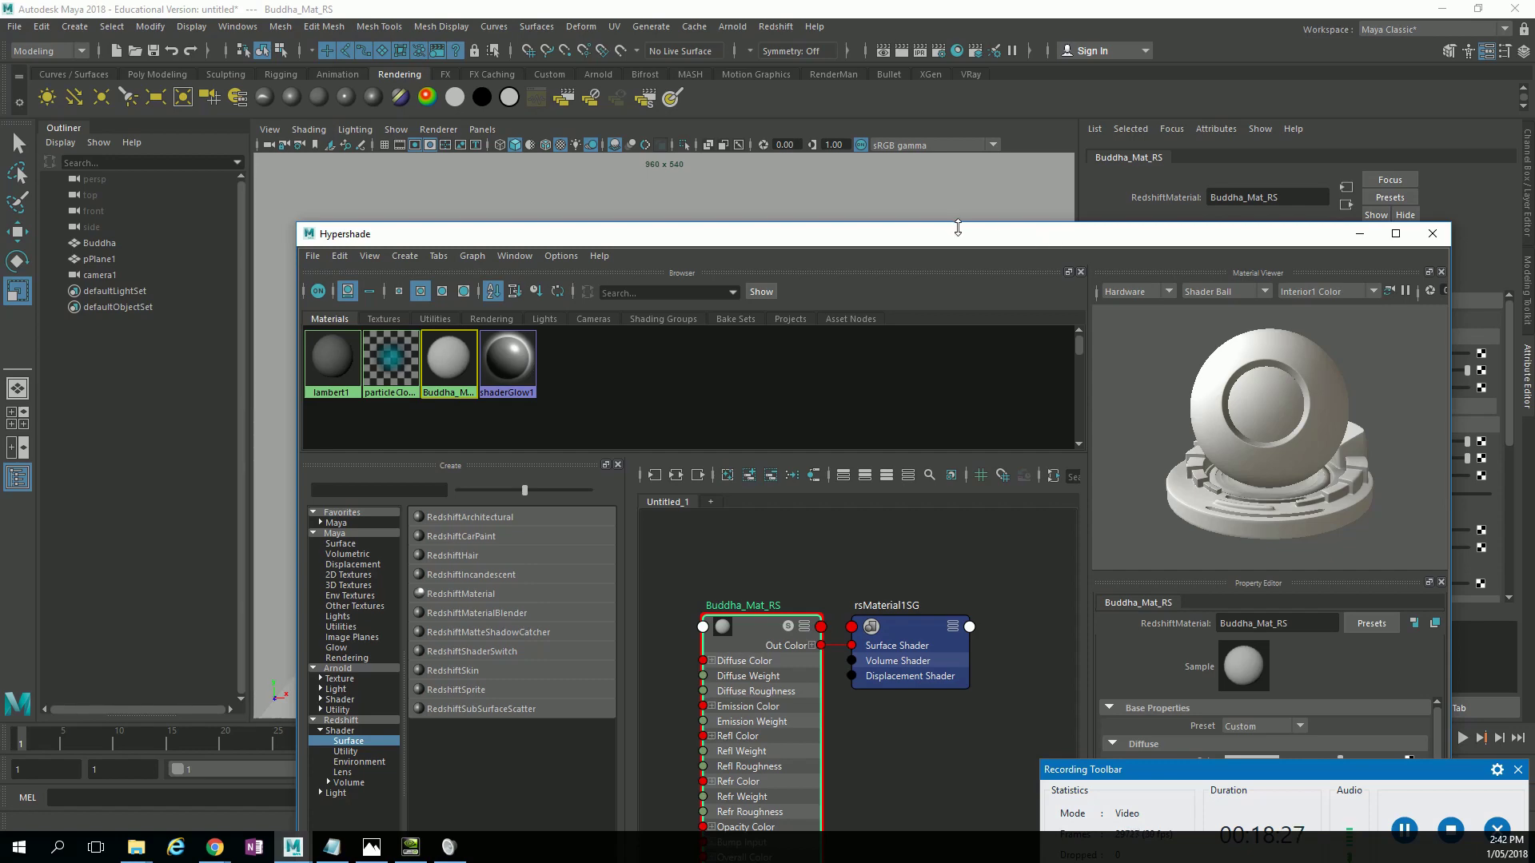
pyautogui.moveTo(958, 231); pyautogui.dragTo(1365, 154)
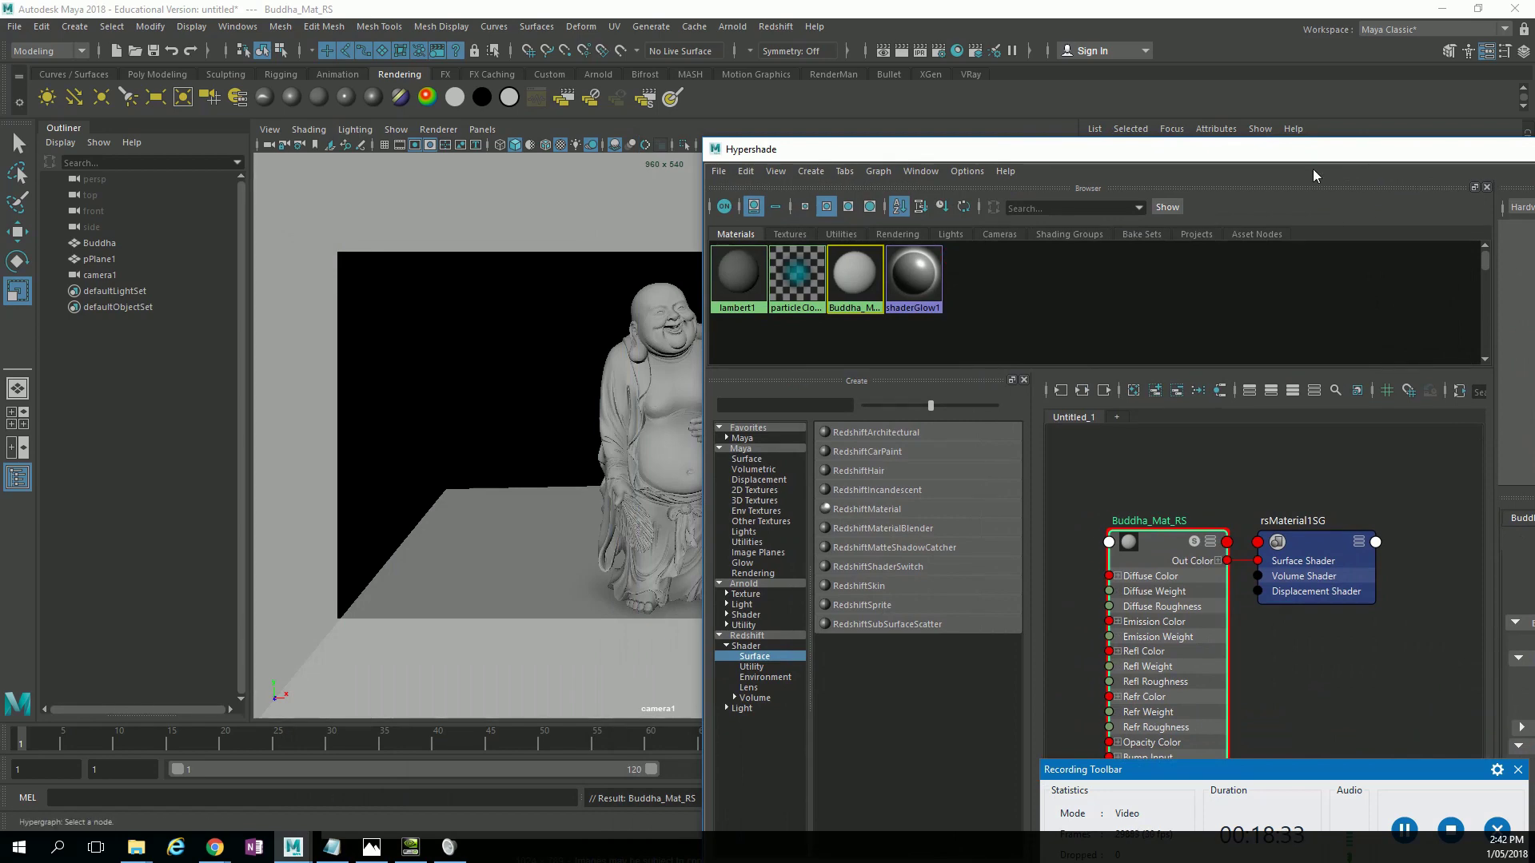
pyautogui.moveTo(1311, 154); pyautogui.dragTo(931, 160)
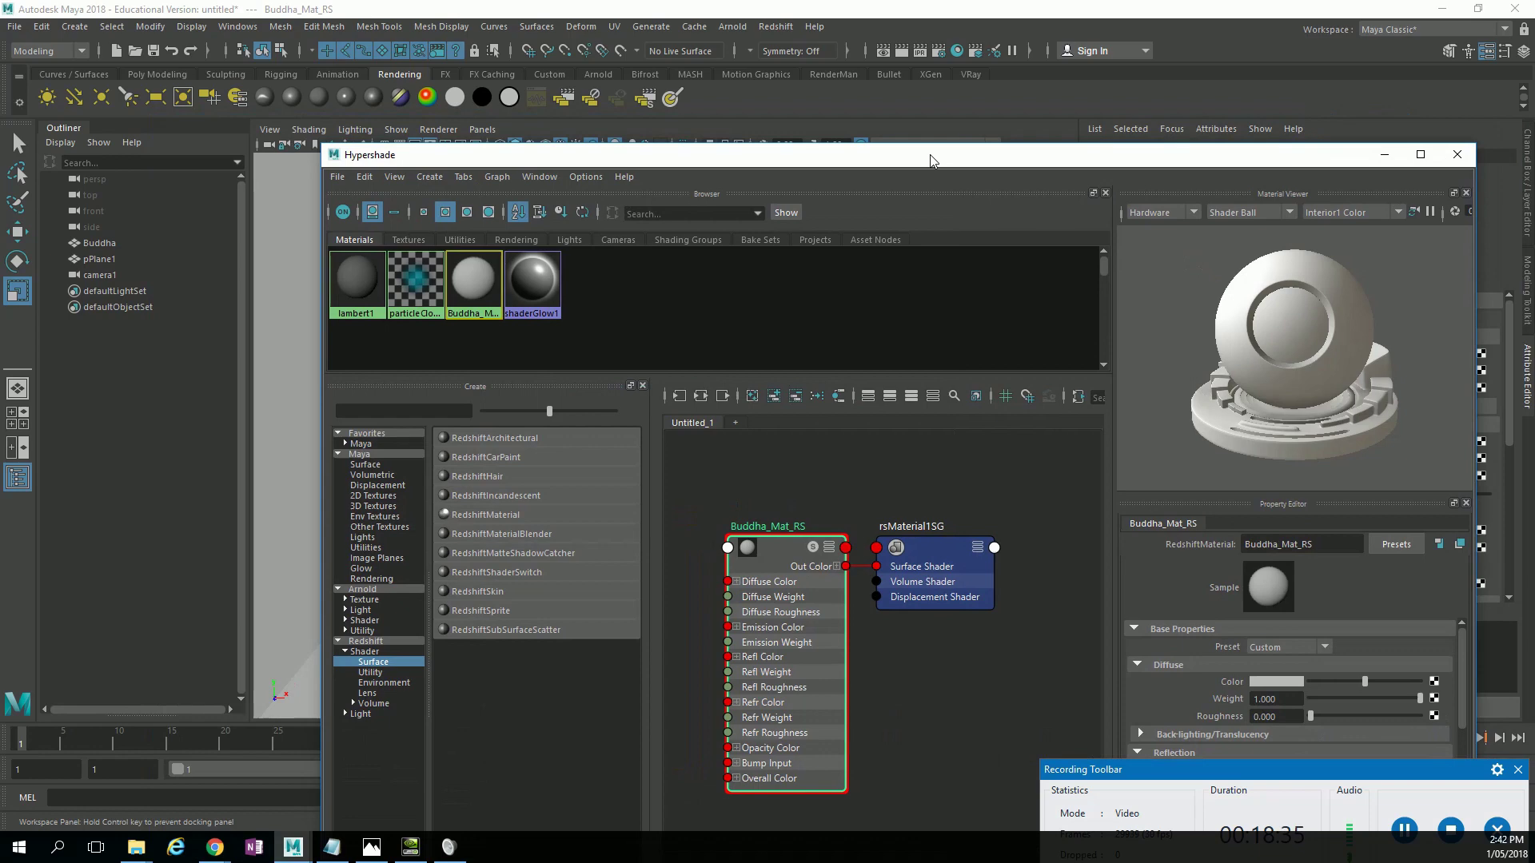
pyautogui.moveTo(1310, 163); pyautogui.dragTo(1059, 138)
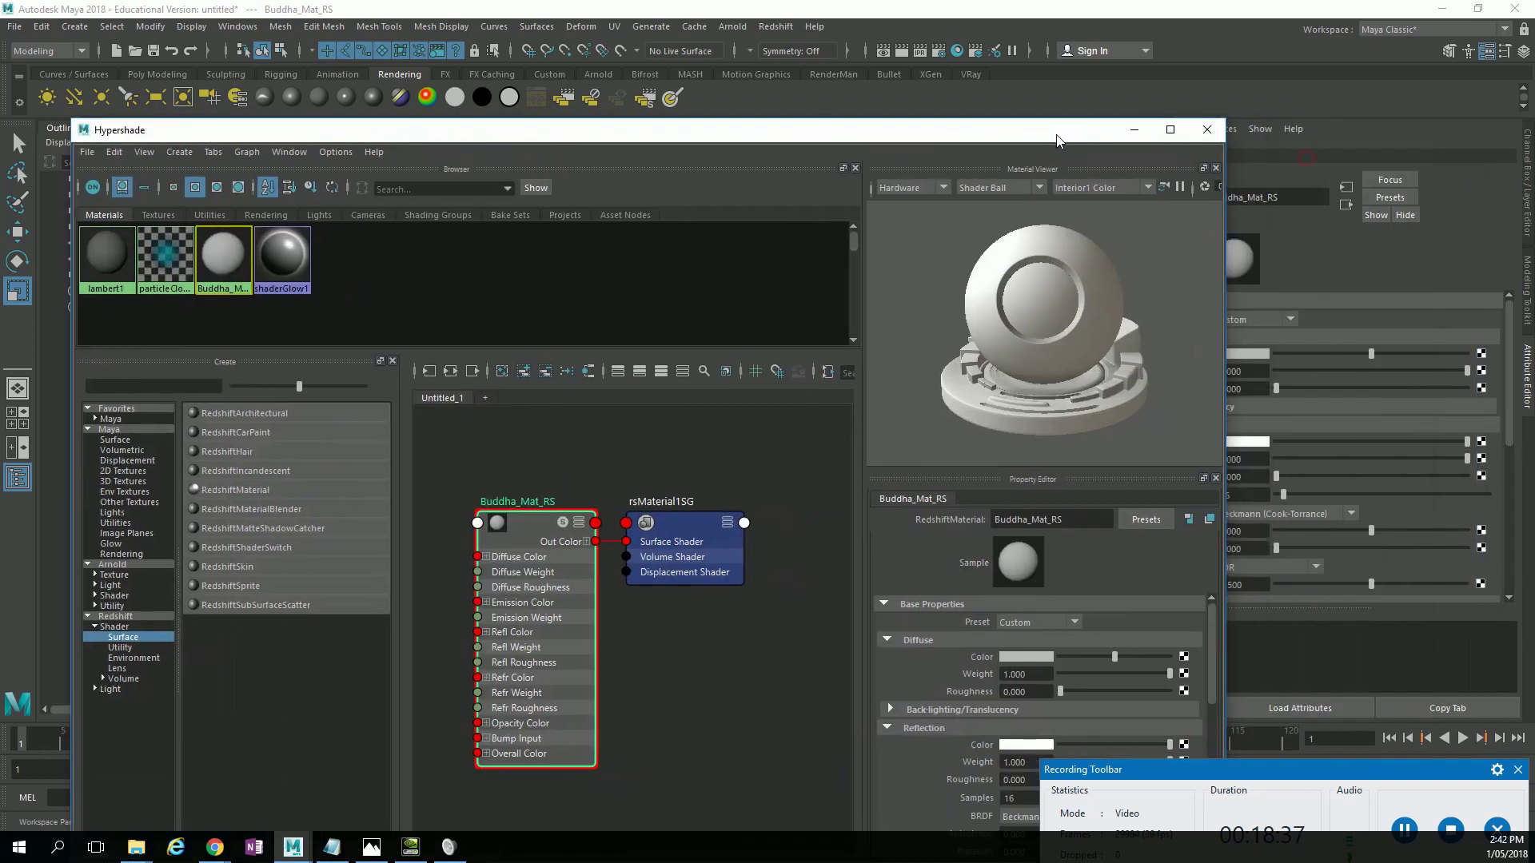
pyautogui.click(1133, 134)
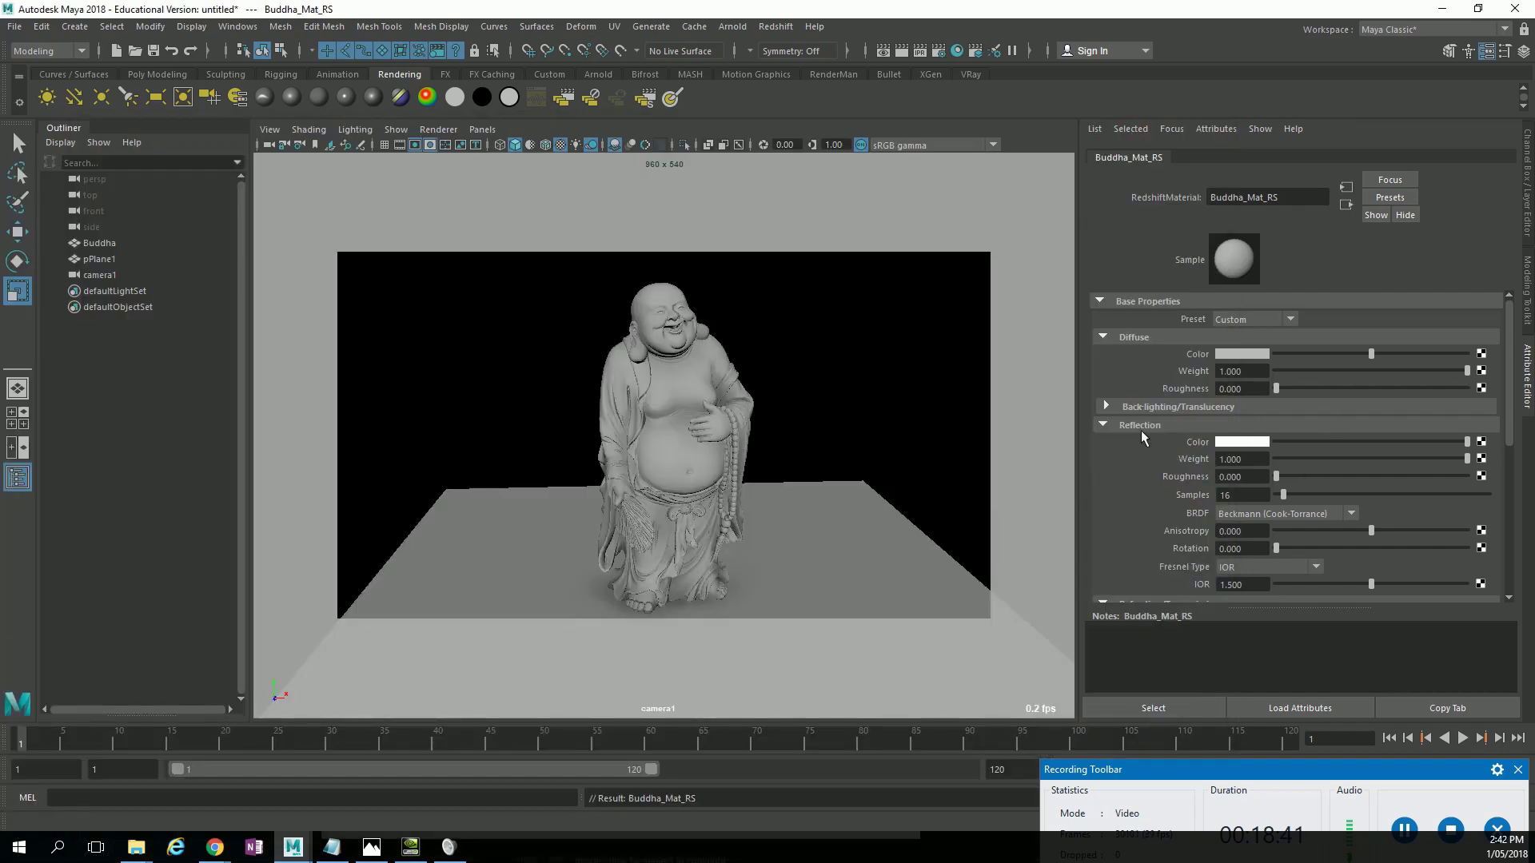
# Add a Redshift Dome Light to the scene.
pyautogui.click(807, 122)
pyautogui.click(765, 26)
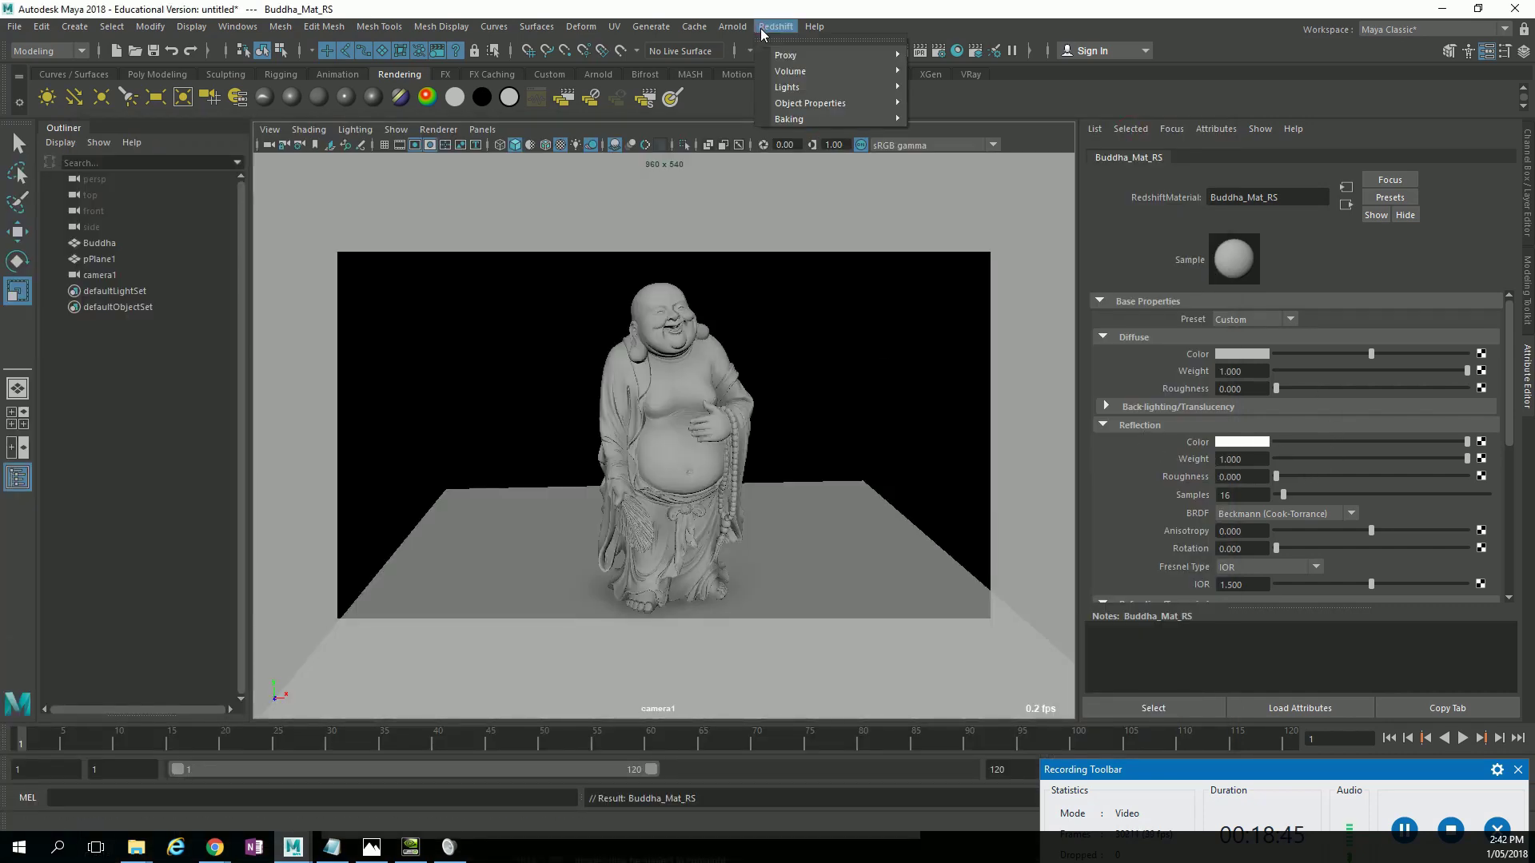
pyautogui.moveTo(787, 94)
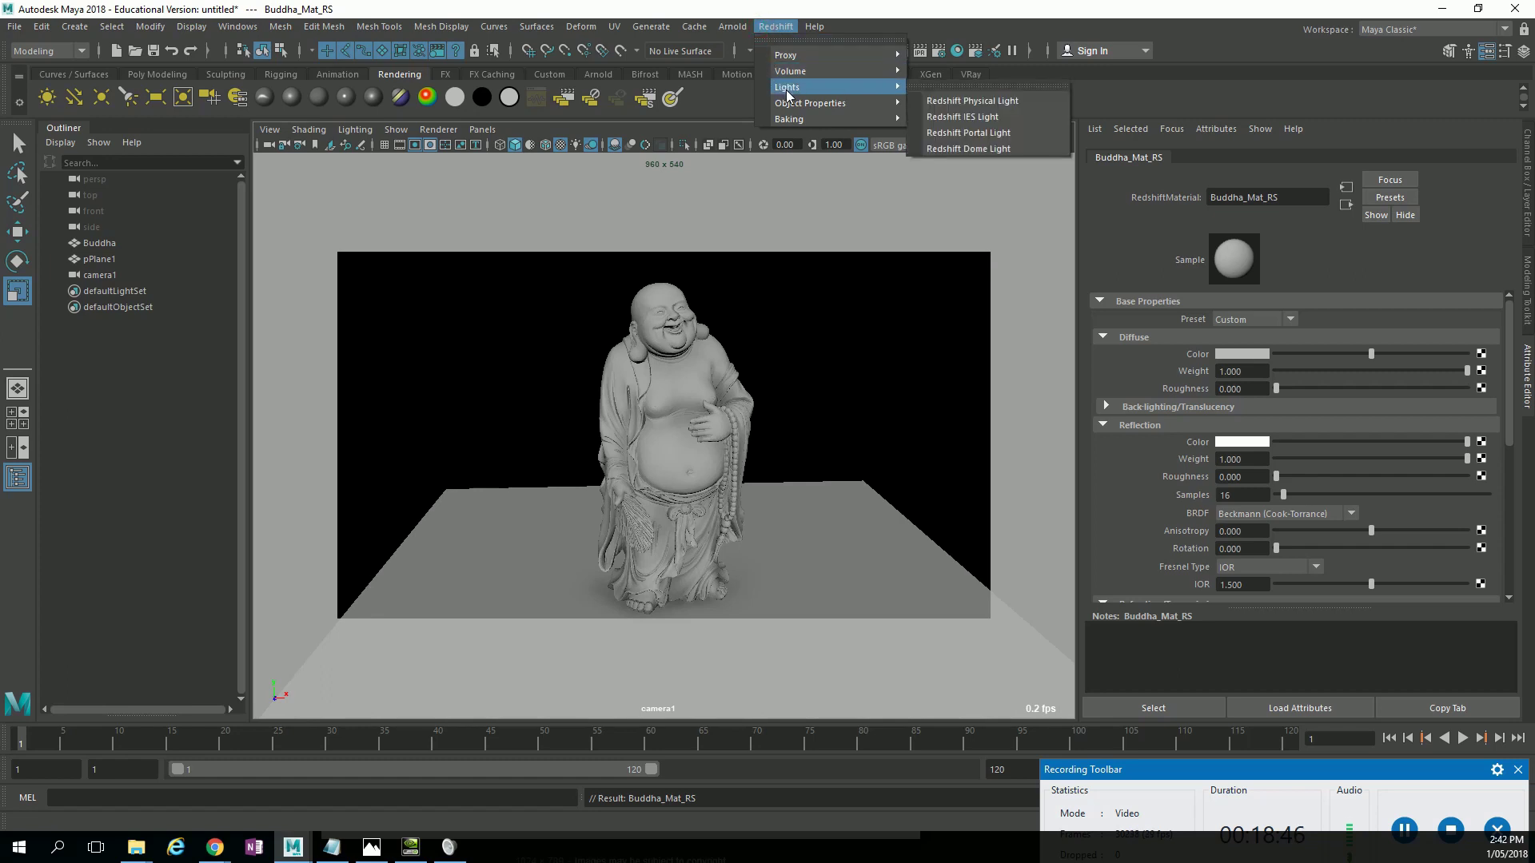
pyautogui.click(985, 149)
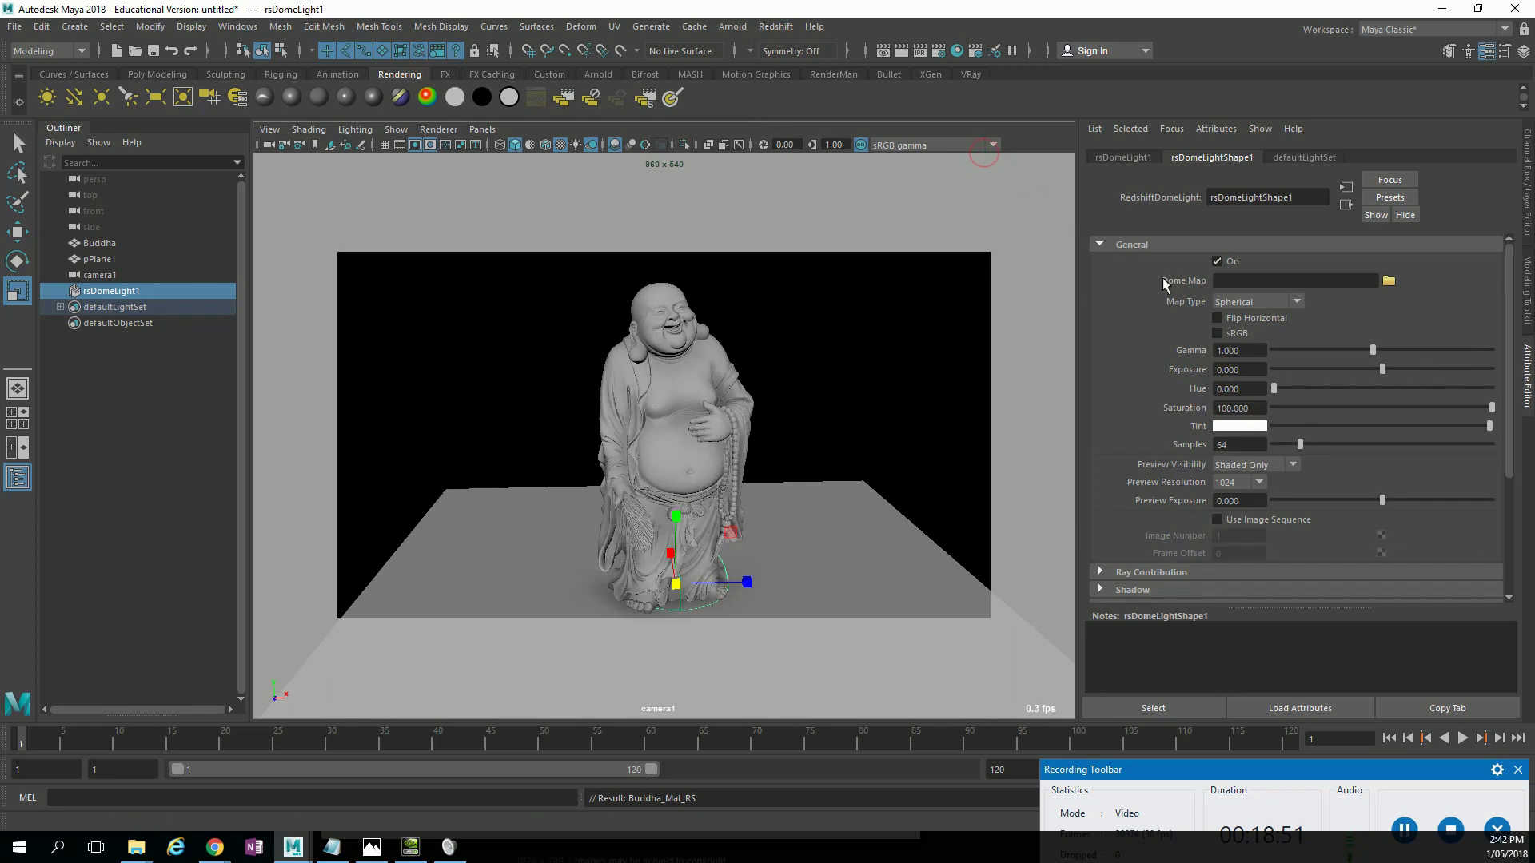
pyautogui.click(883, 50)
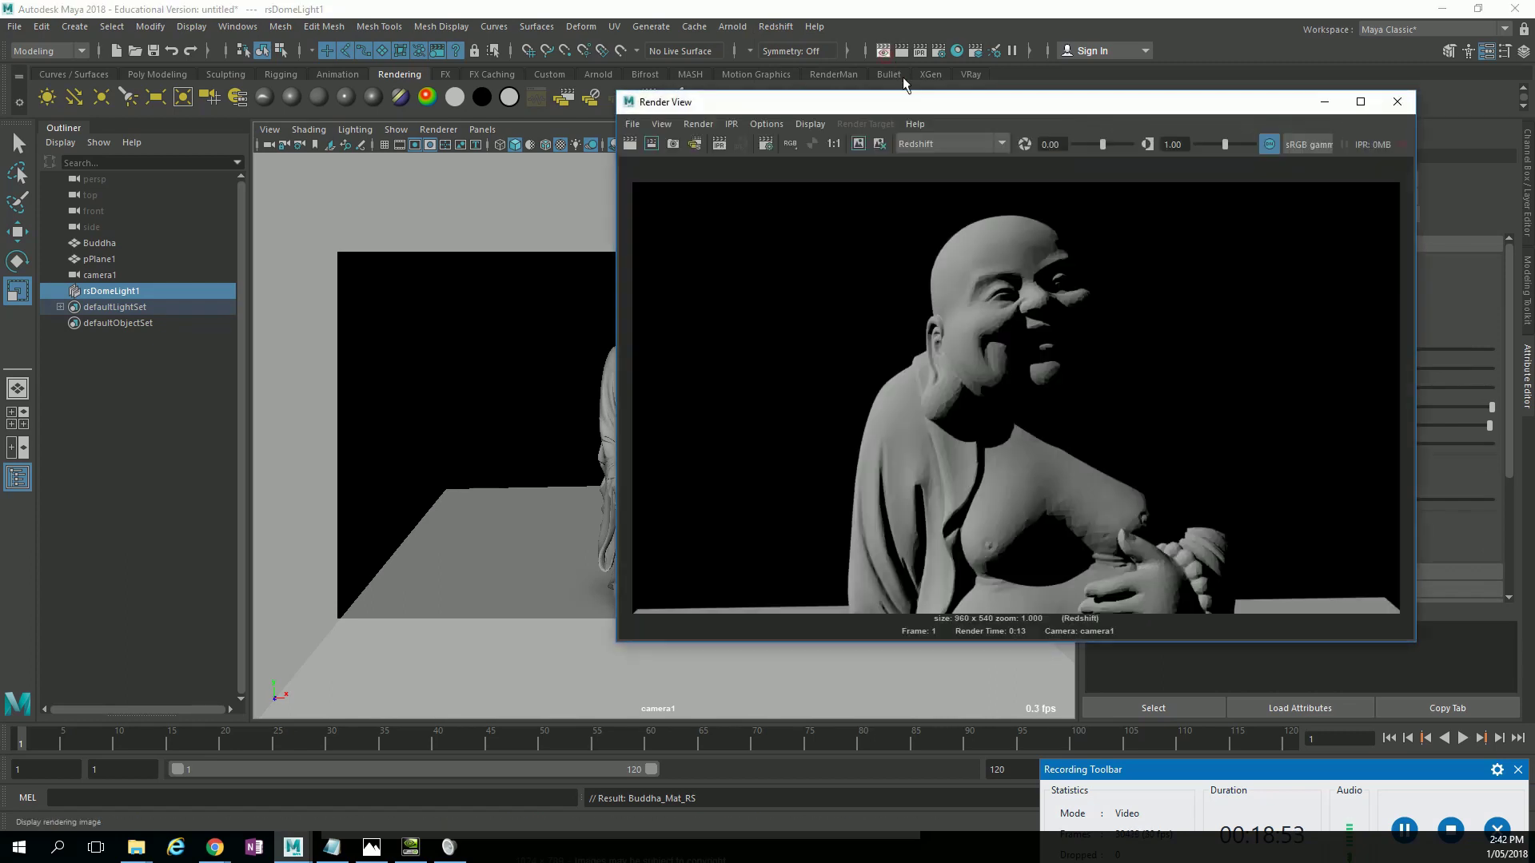
pyautogui.rightClick(631, 145)
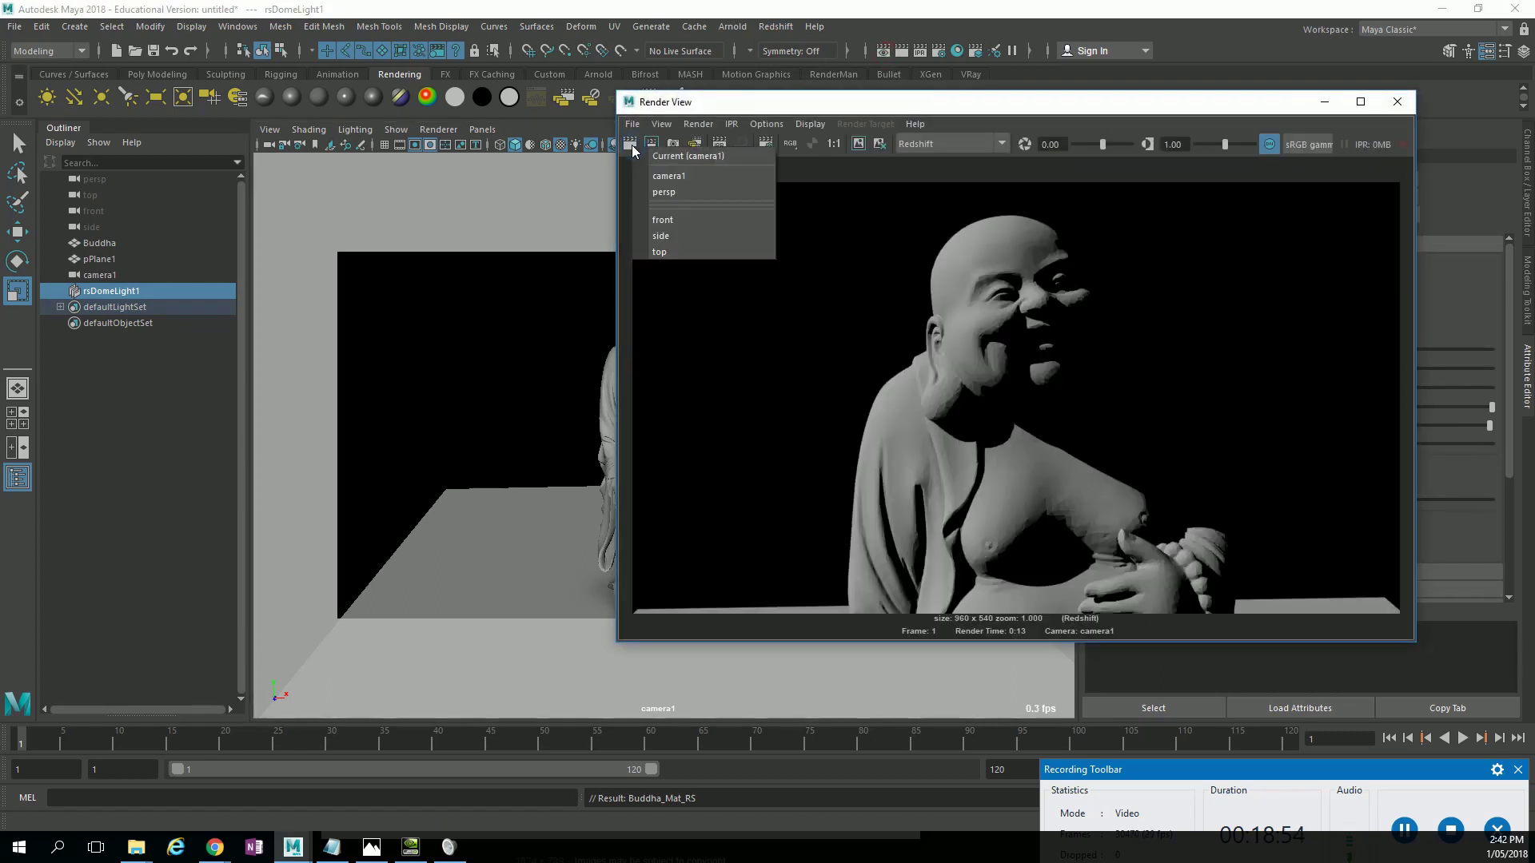
pyautogui.click(1396, 101)
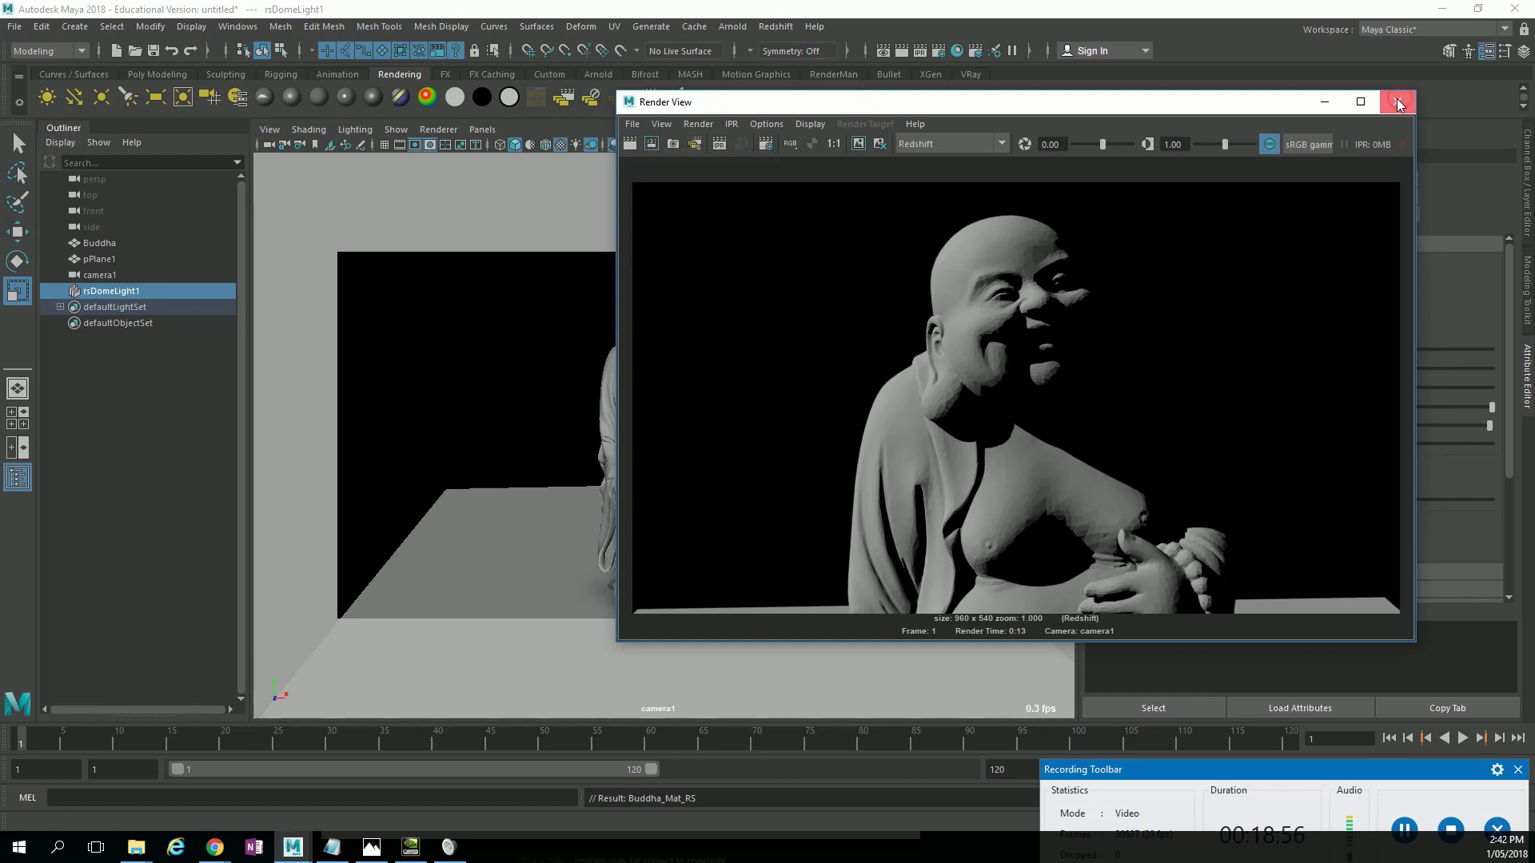
# Reopen the Render View and render the dome-lit scene through camera1 with Redshift.
pyautogui.click(1396, 101)
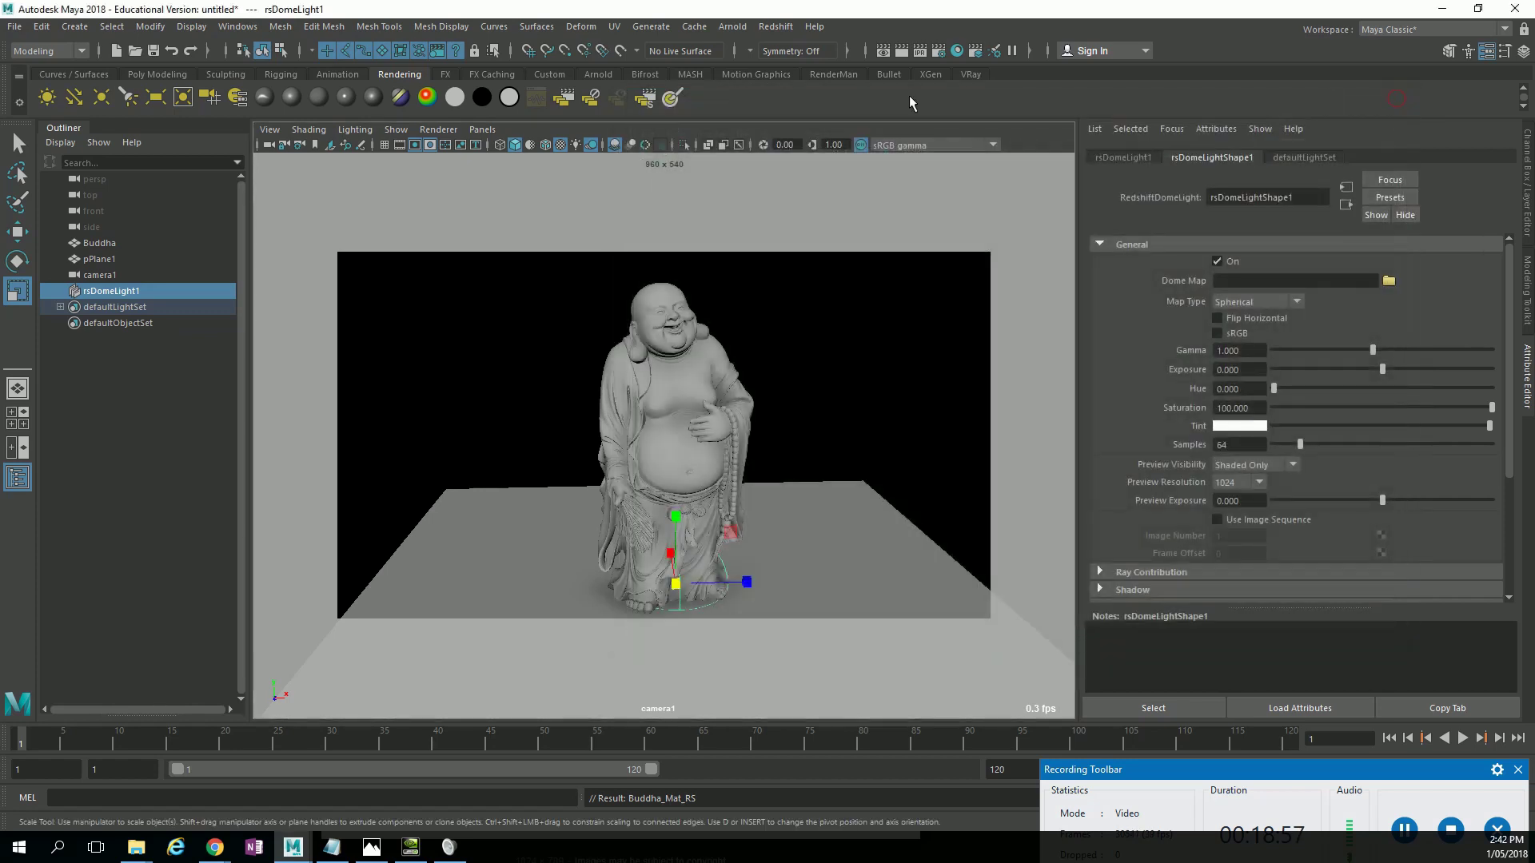
pyautogui.click(884, 51)
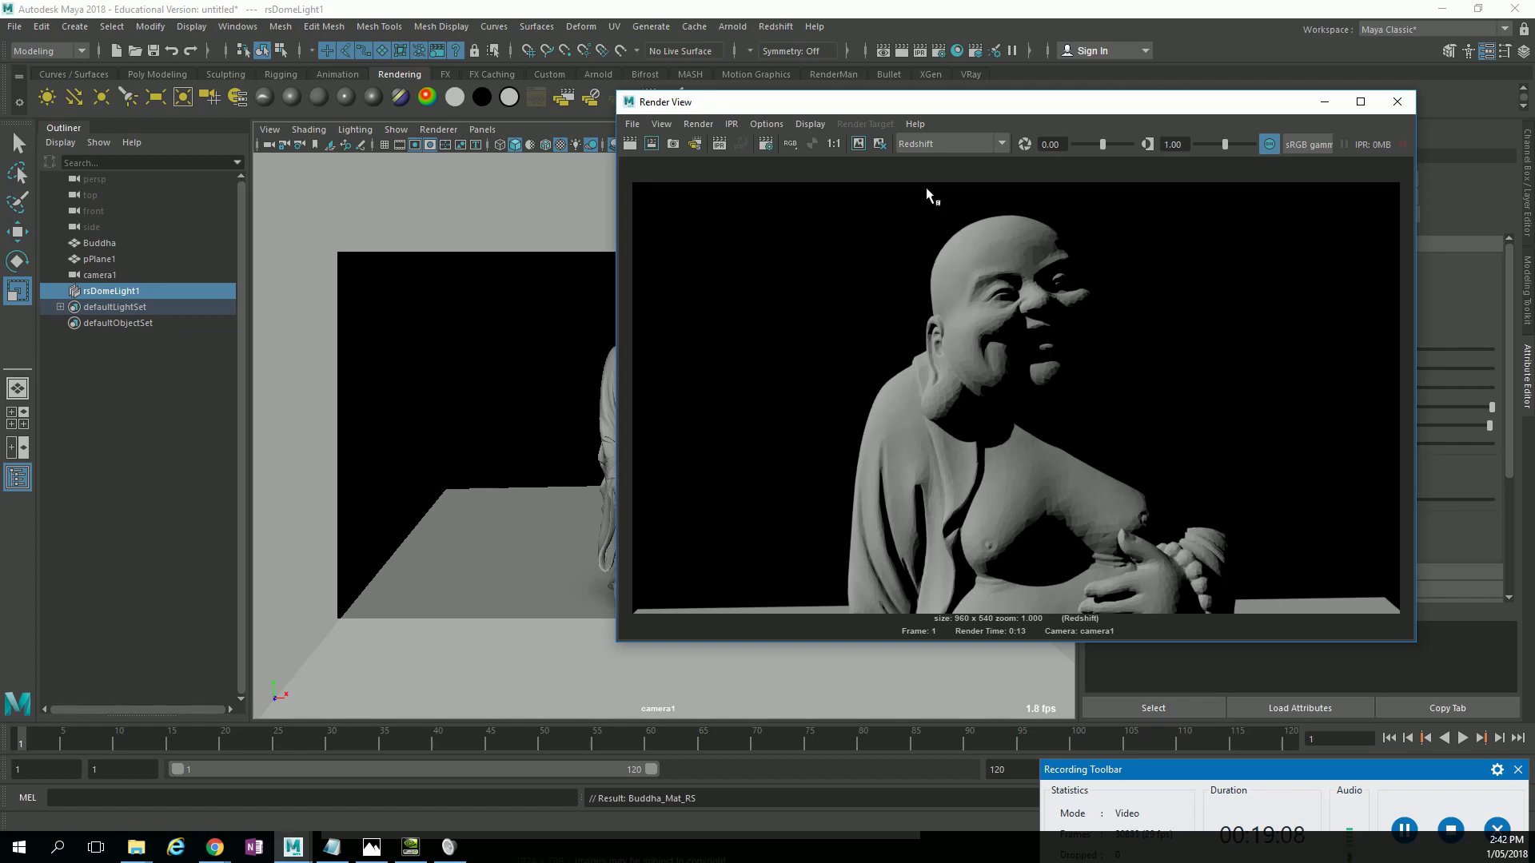
pyautogui.rightClick(630, 146)
pyautogui.click(644, 175)
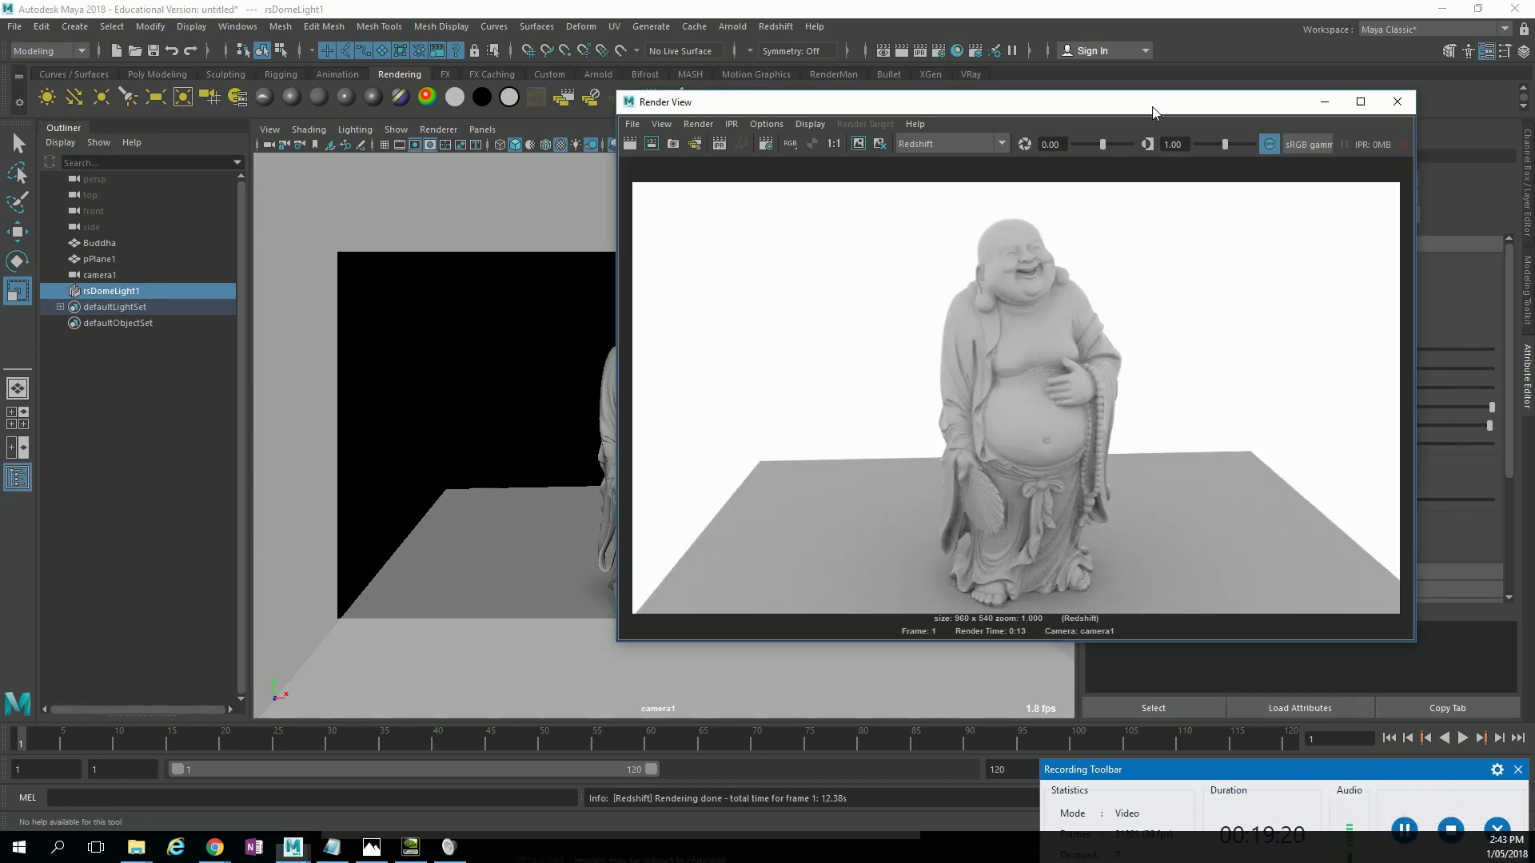
# Move the Render View aside, select the Buddha mesh and show the attributes of its Buddha_Mat_RS material.
pyautogui.moveTo(1176, 110); pyautogui.dragTo(656, 350)
pyautogui.click(659, 306)
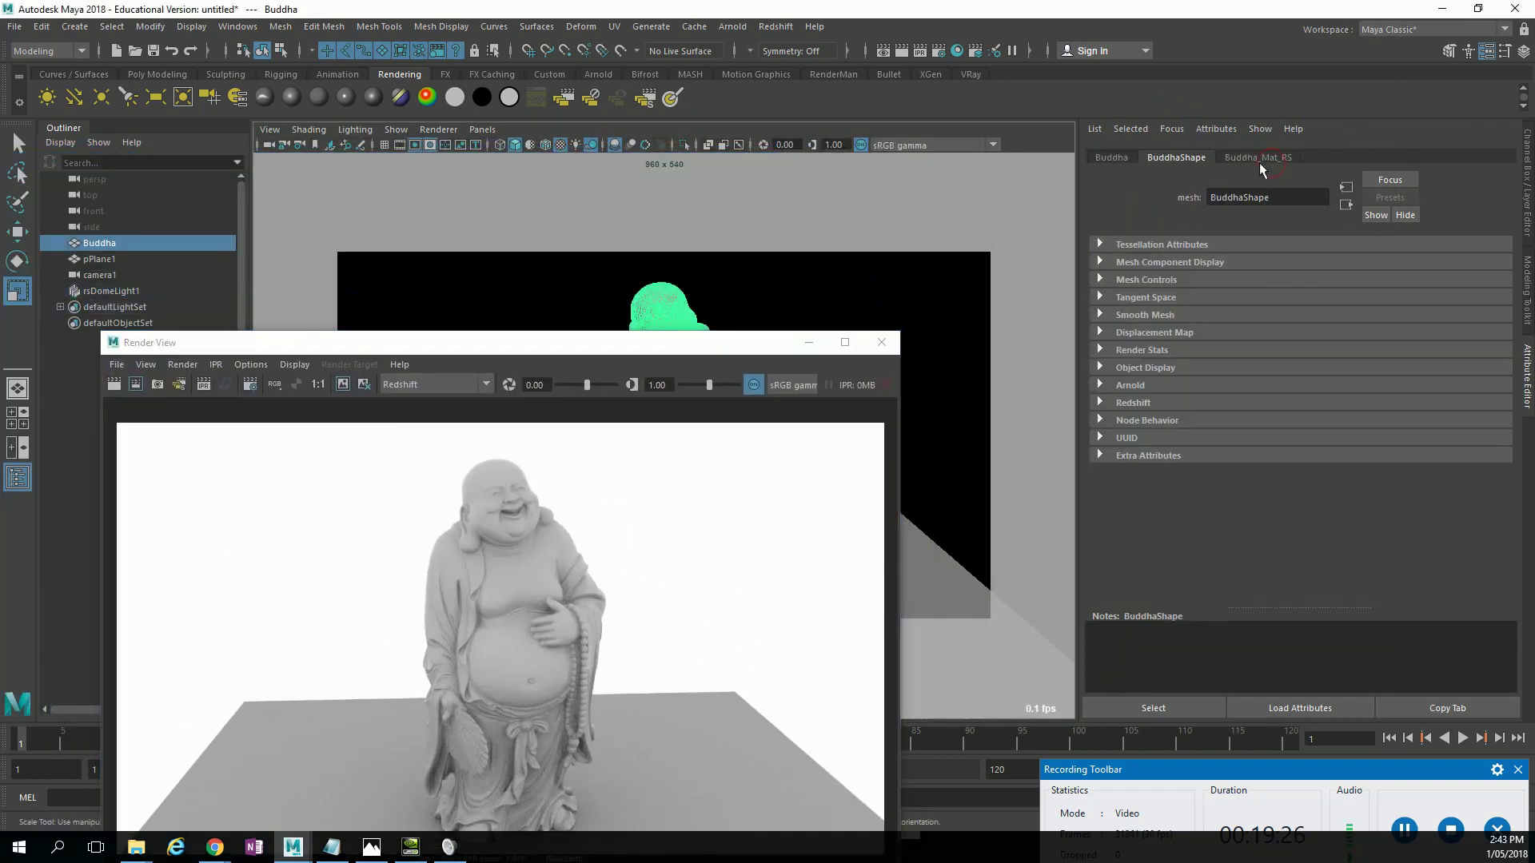
pyautogui.click(1259, 158)
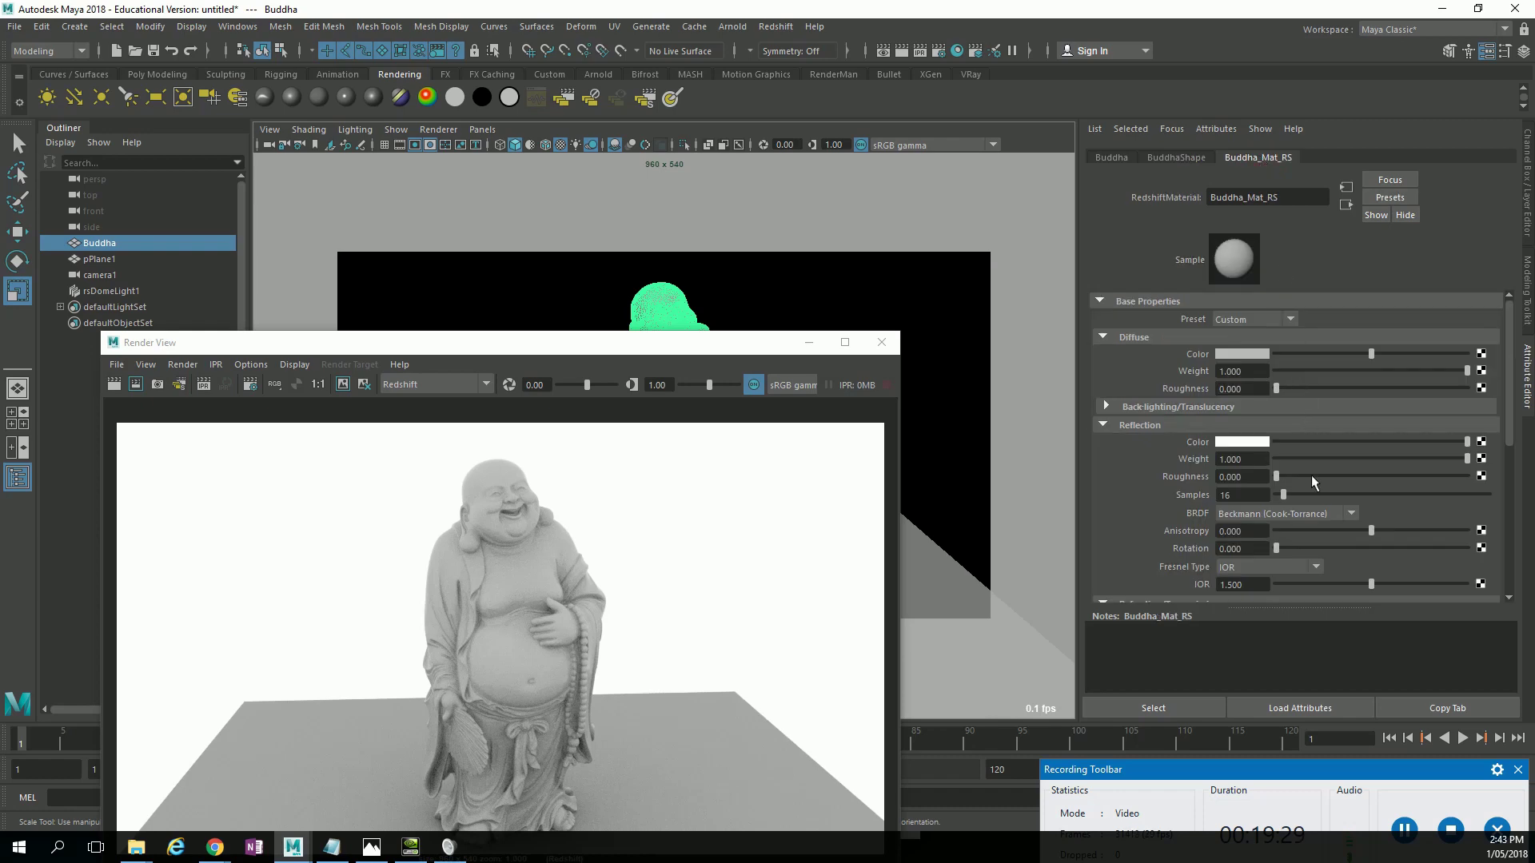
pyautogui.scroll(-5, 1307, 520)
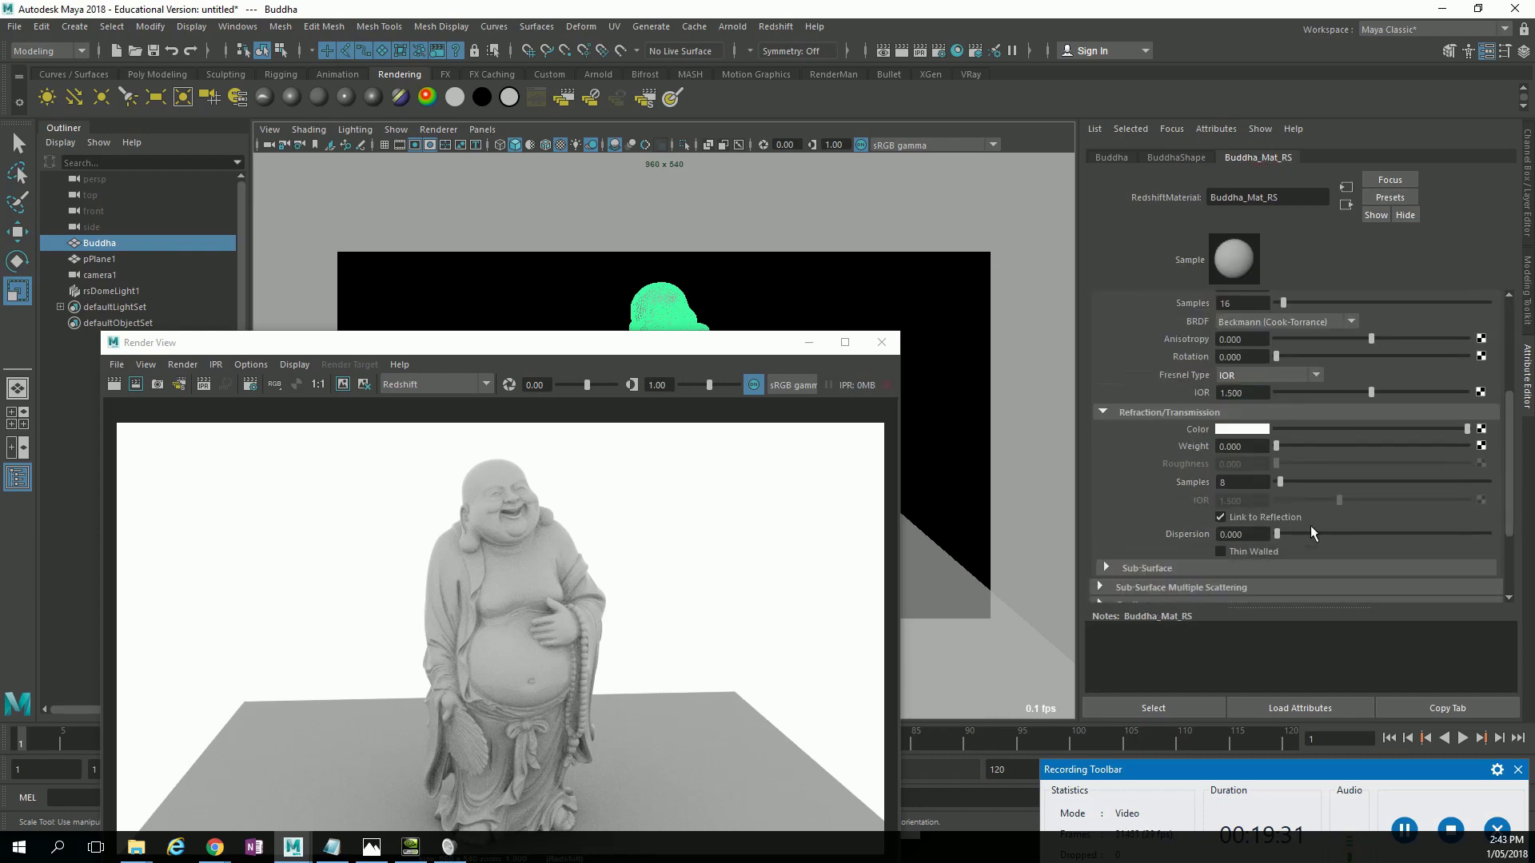
pyautogui.scroll(4, 1310, 525)
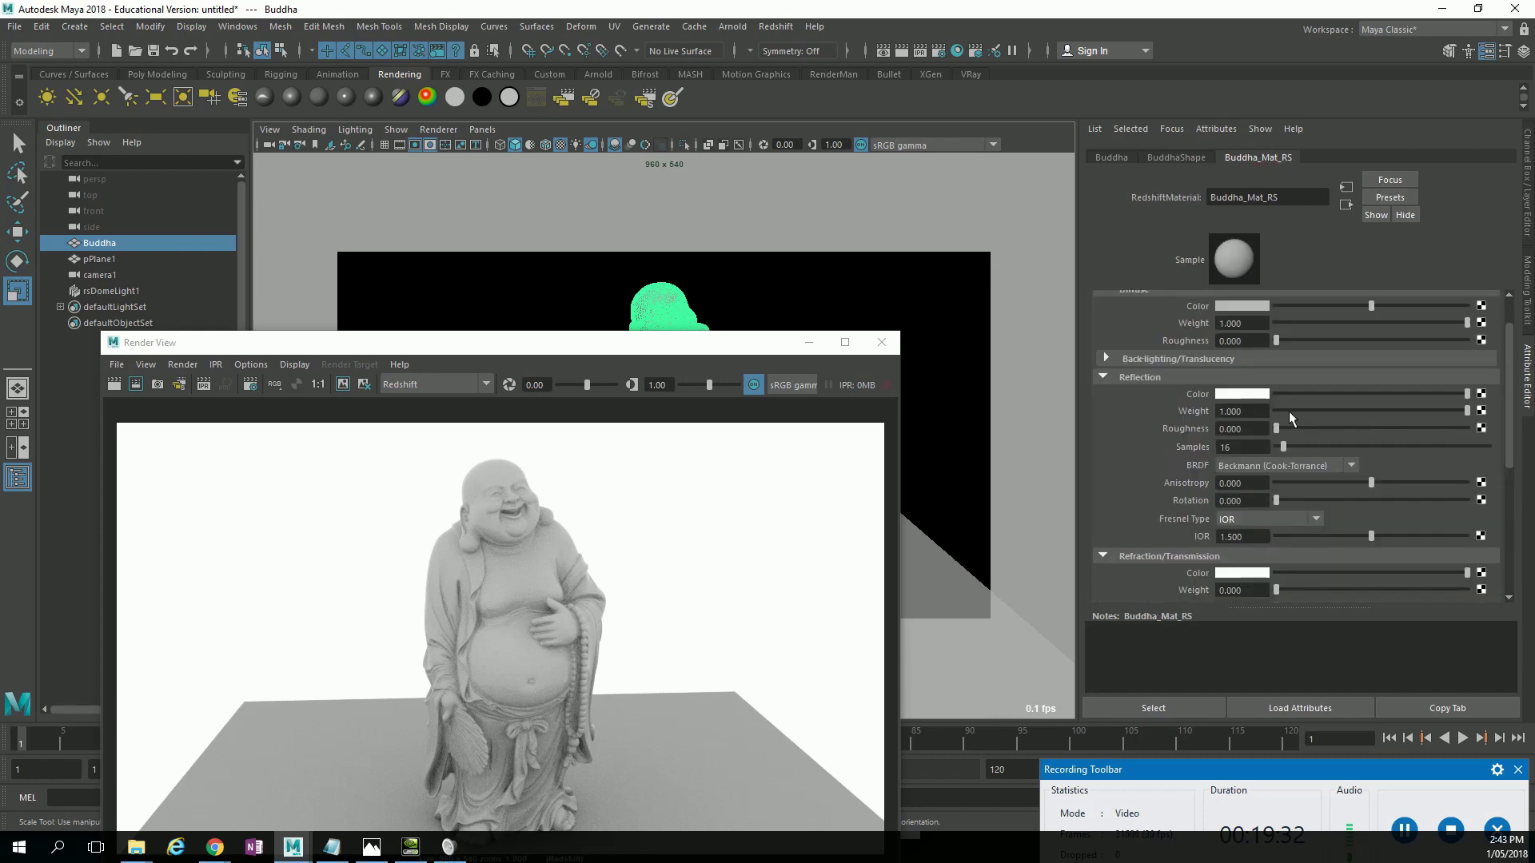
# Set the reflection weight of Buddha_Mat_RS to 0, keeping the Render View clear of the material attributes.
pyautogui.click(1277, 411)
pyautogui.moveTo(669, 349); pyautogui.dragTo(892, 163)
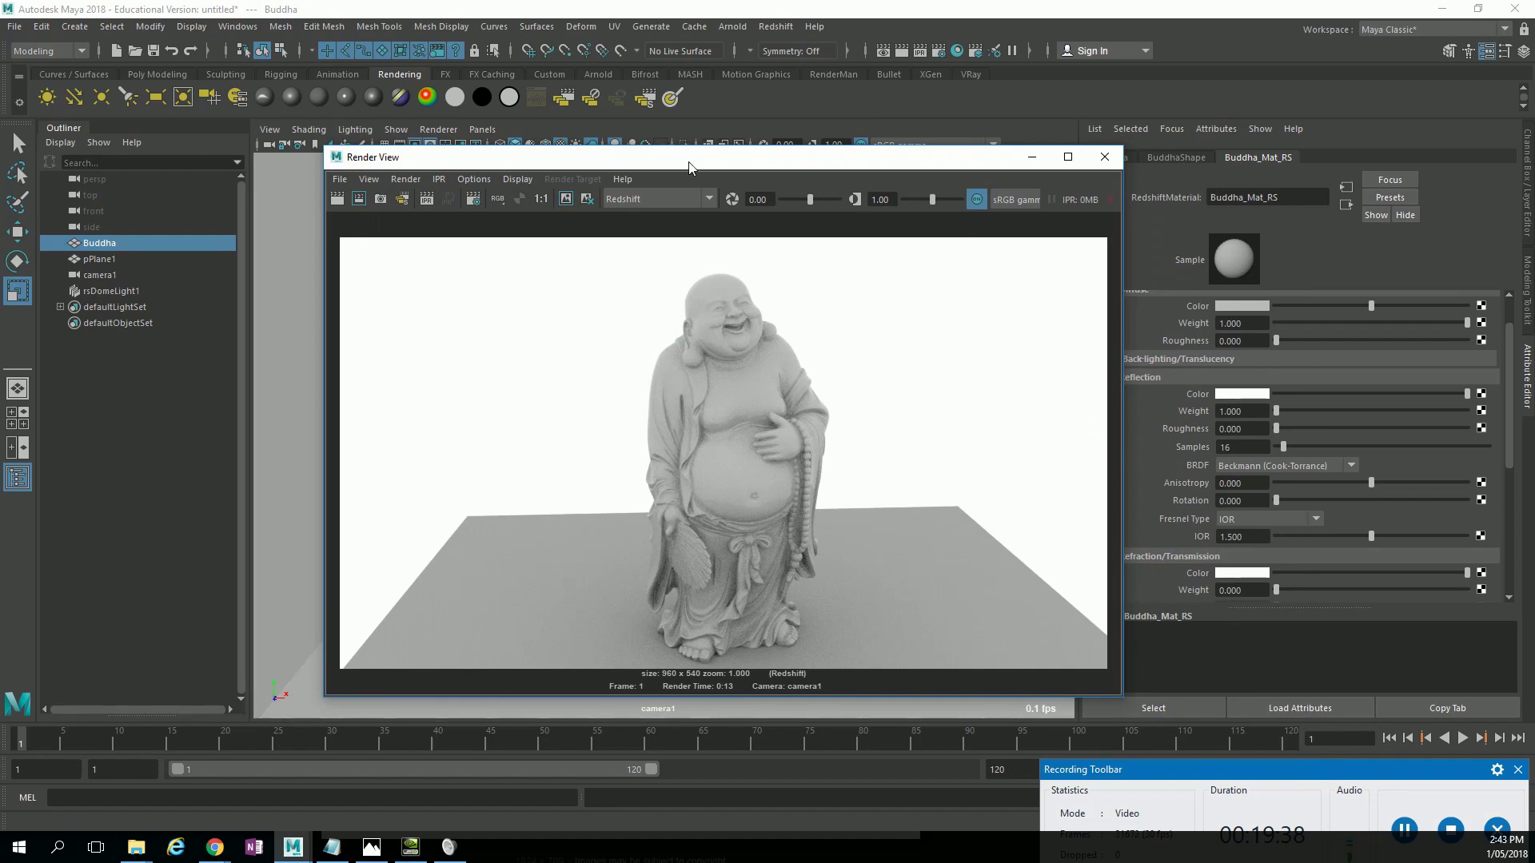
pyautogui.moveTo(689, 166); pyautogui.dragTo(778, 143)
pyautogui.doubleClick(1243, 411)
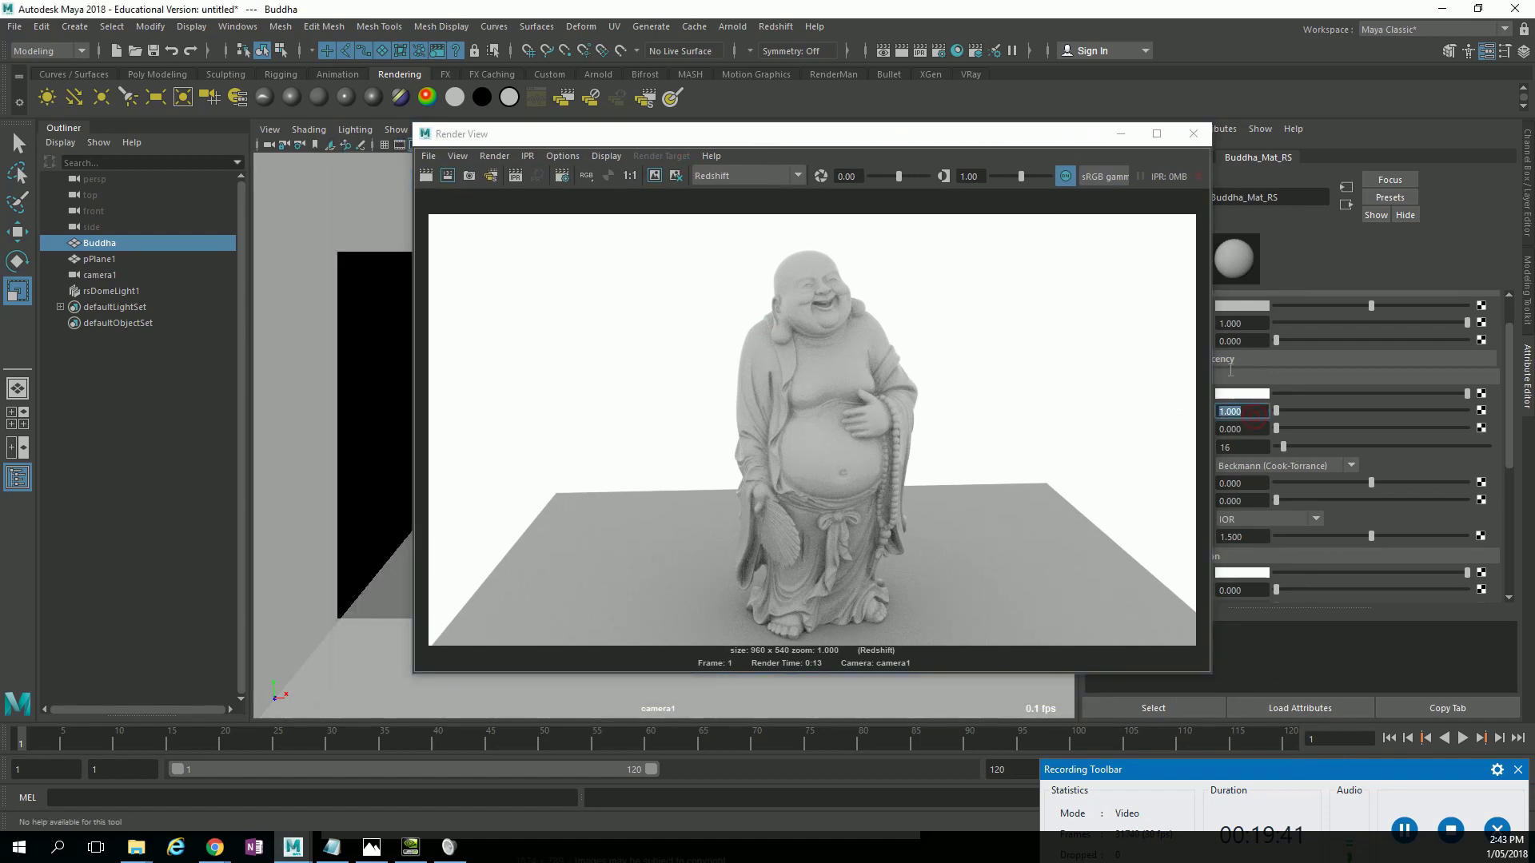
pyautogui.moveTo(1071, 136); pyautogui.dragTo(779, 167)
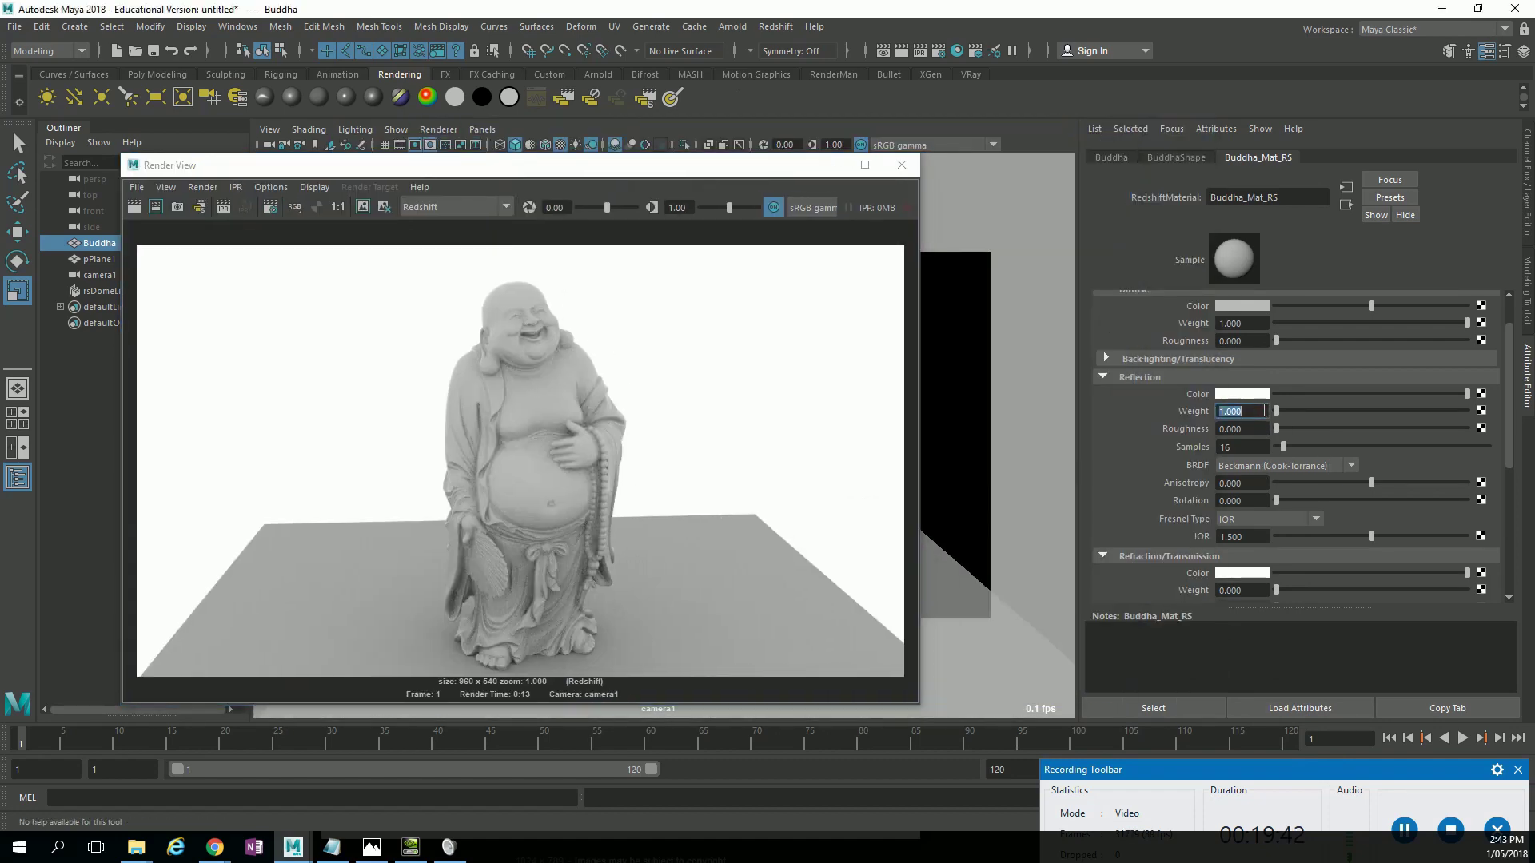
pyautogui.write('0')
pyautogui.press('Return')
# Mark a render region around the Buddha and render the frame again with Redshift.
pyautogui.click(1403, 831)
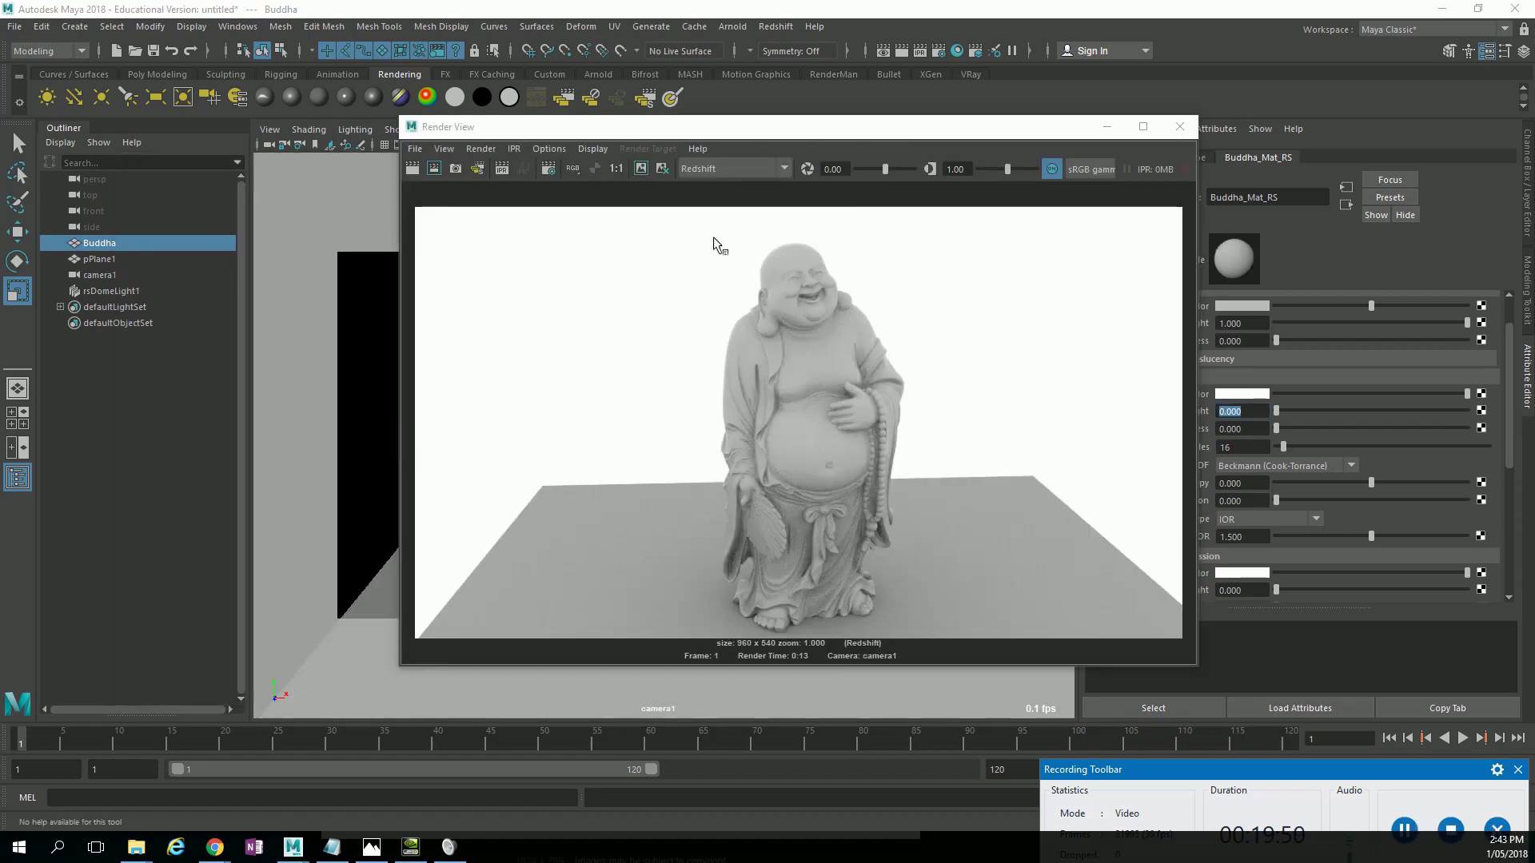
pyautogui.moveTo(703, 238); pyautogui.dragTo(918, 637)
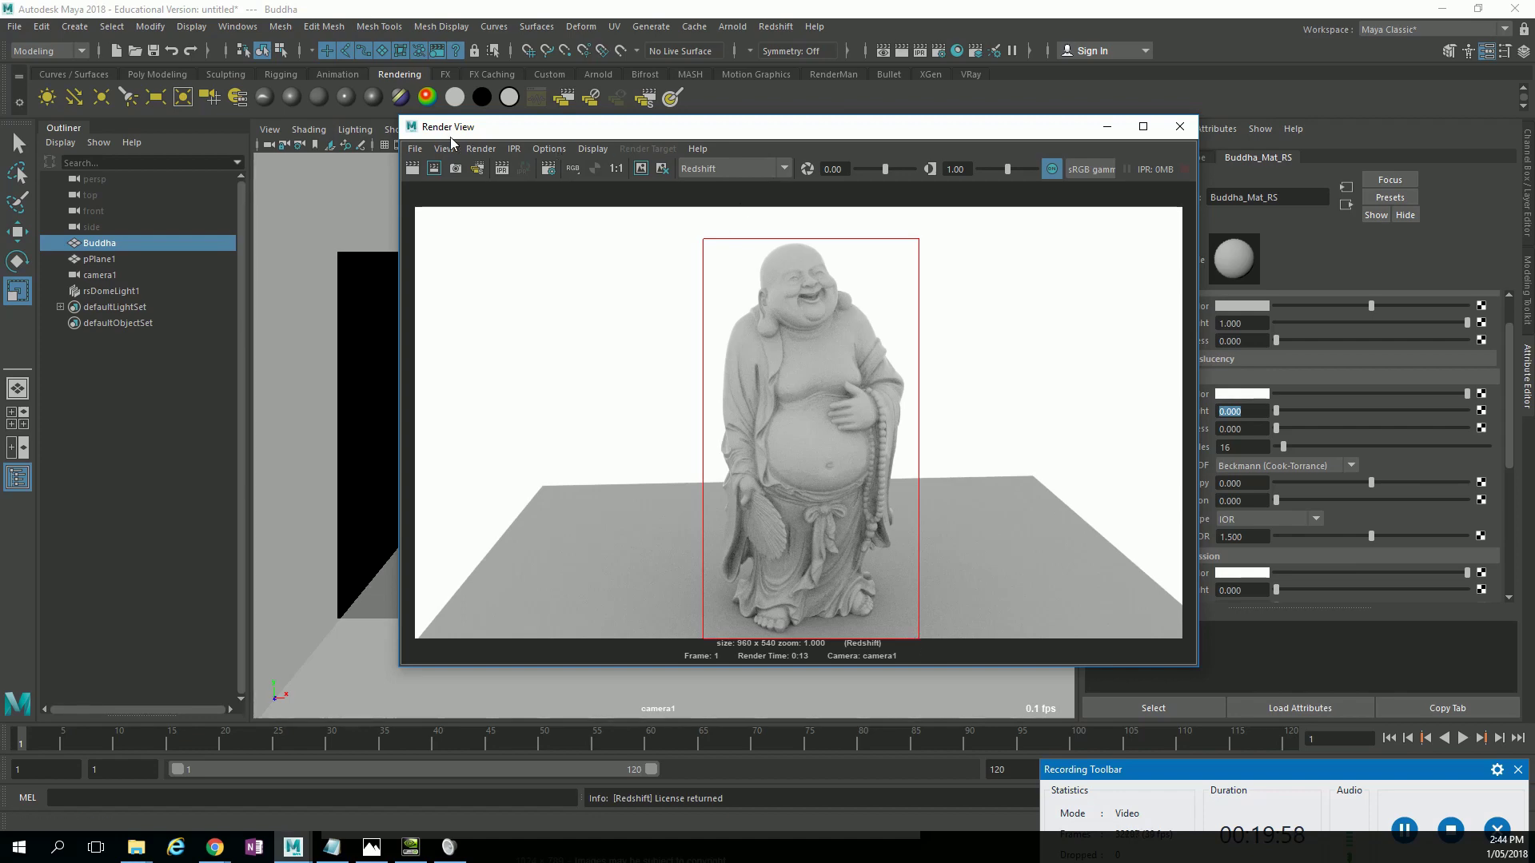
pyautogui.click(413, 168)
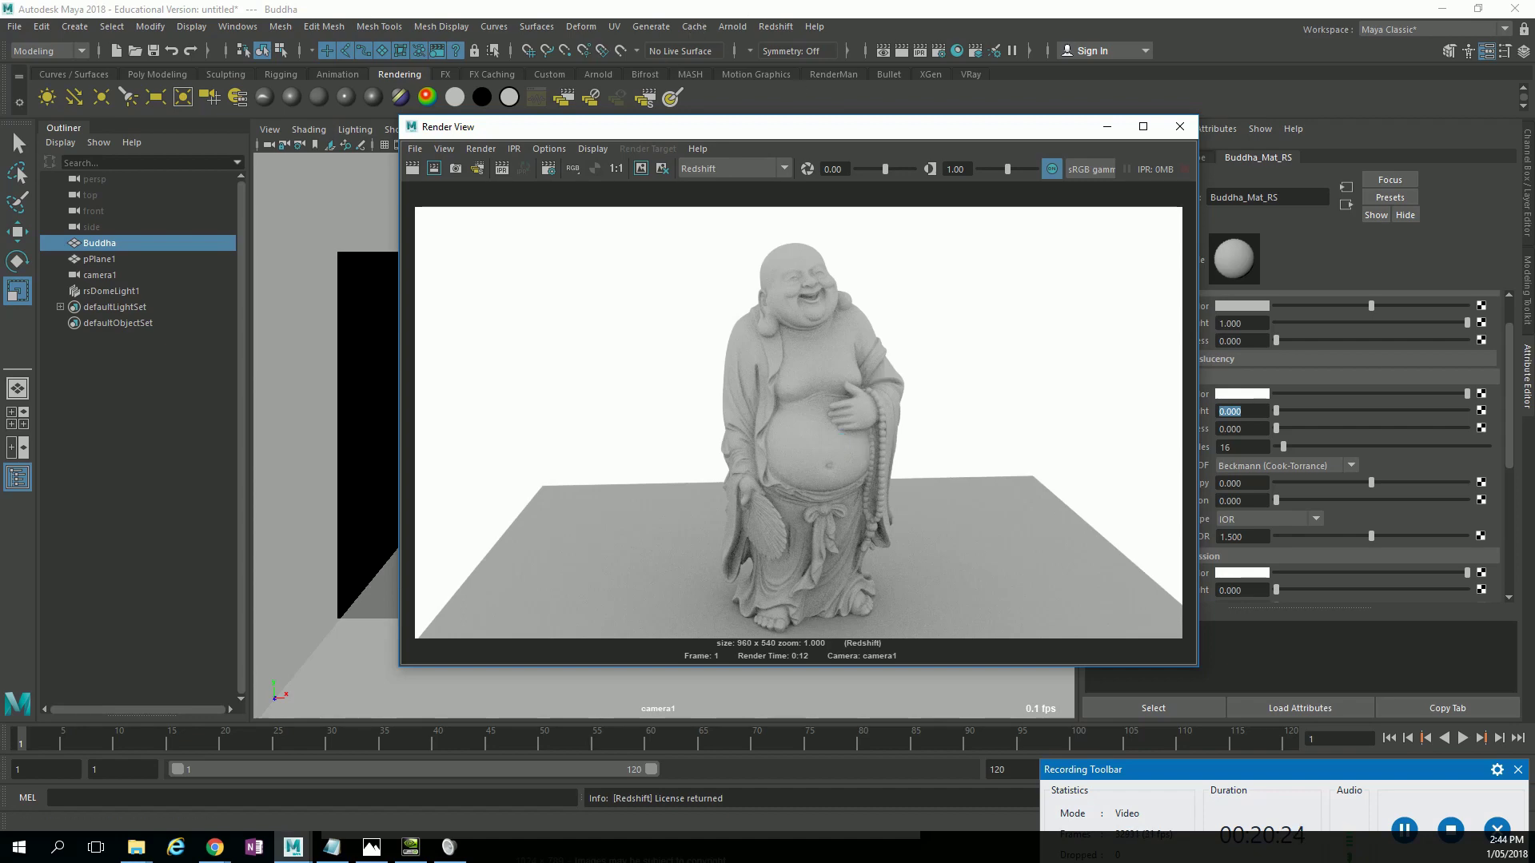
# Switch to Chrome's motherboard image results window and search Google Images for "hdri chrome ball".
pyautogui.click(215, 847)
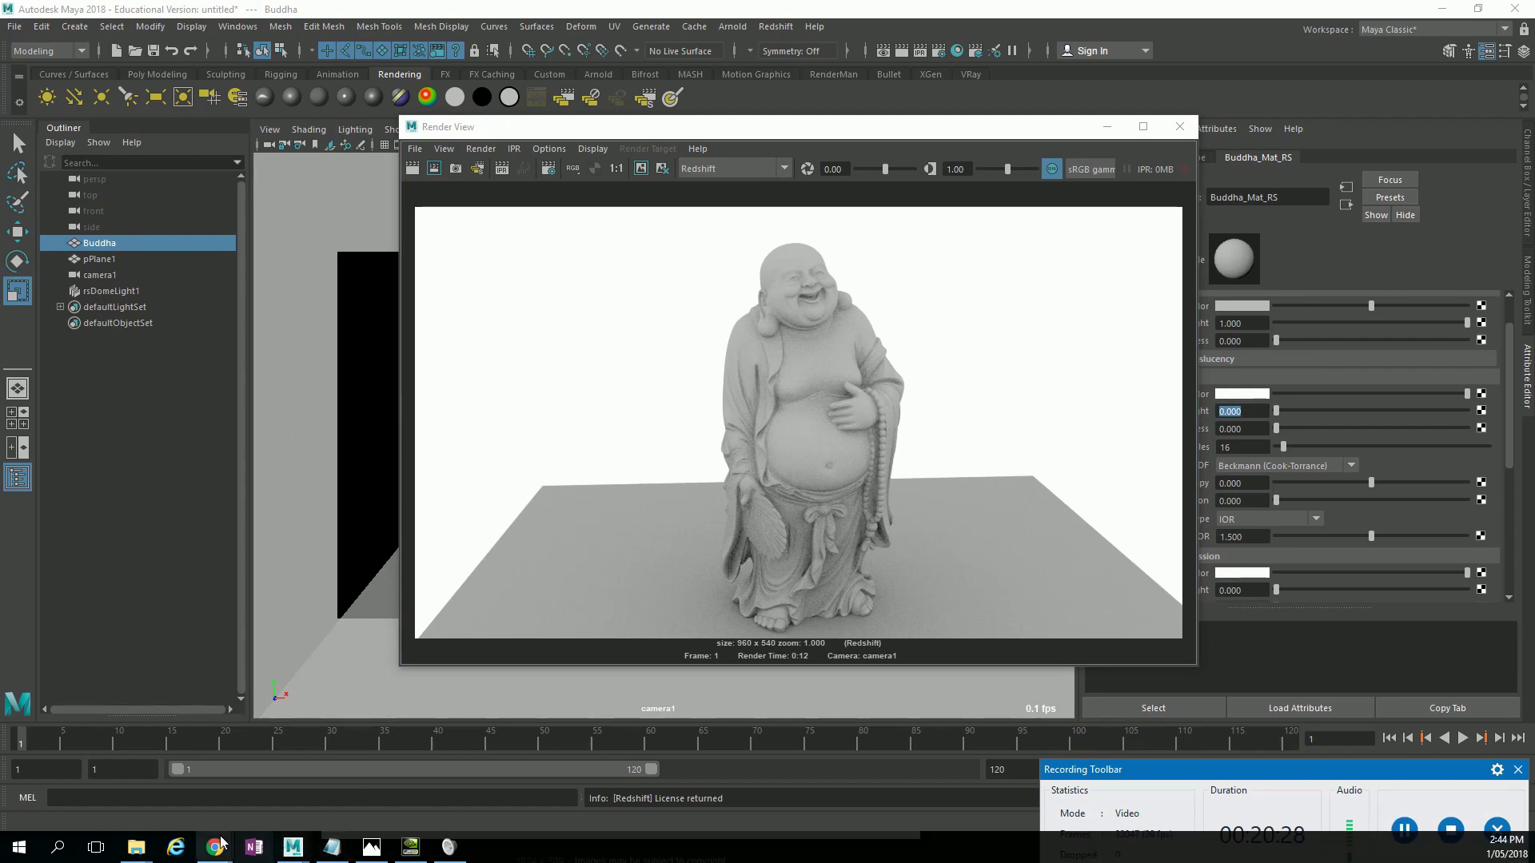
pyautogui.moveTo(216, 849)
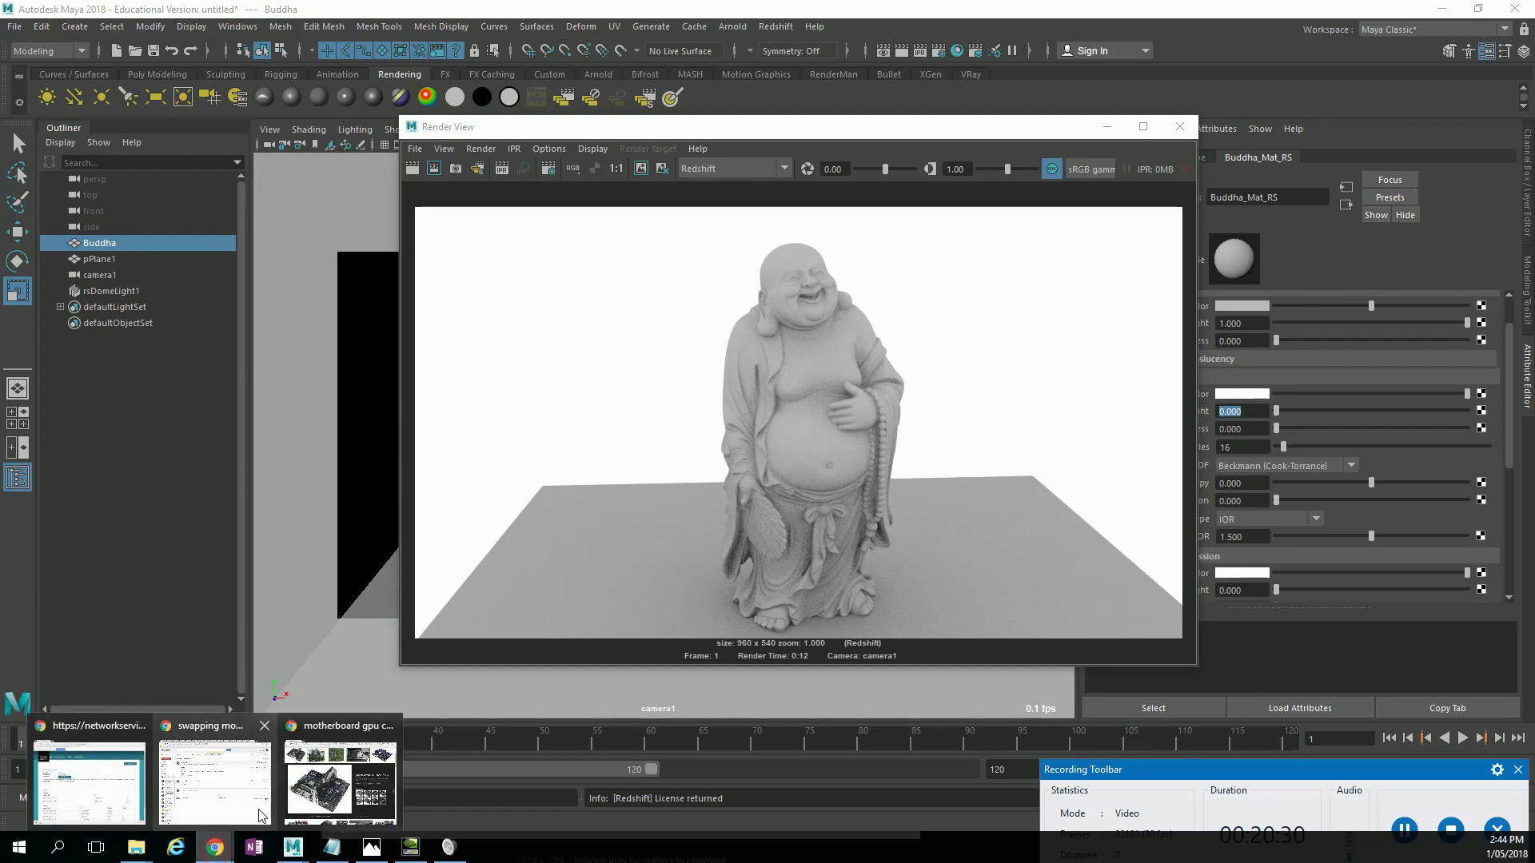
pyautogui.click(319, 803)
pyautogui.scroll(2, 485, 303)
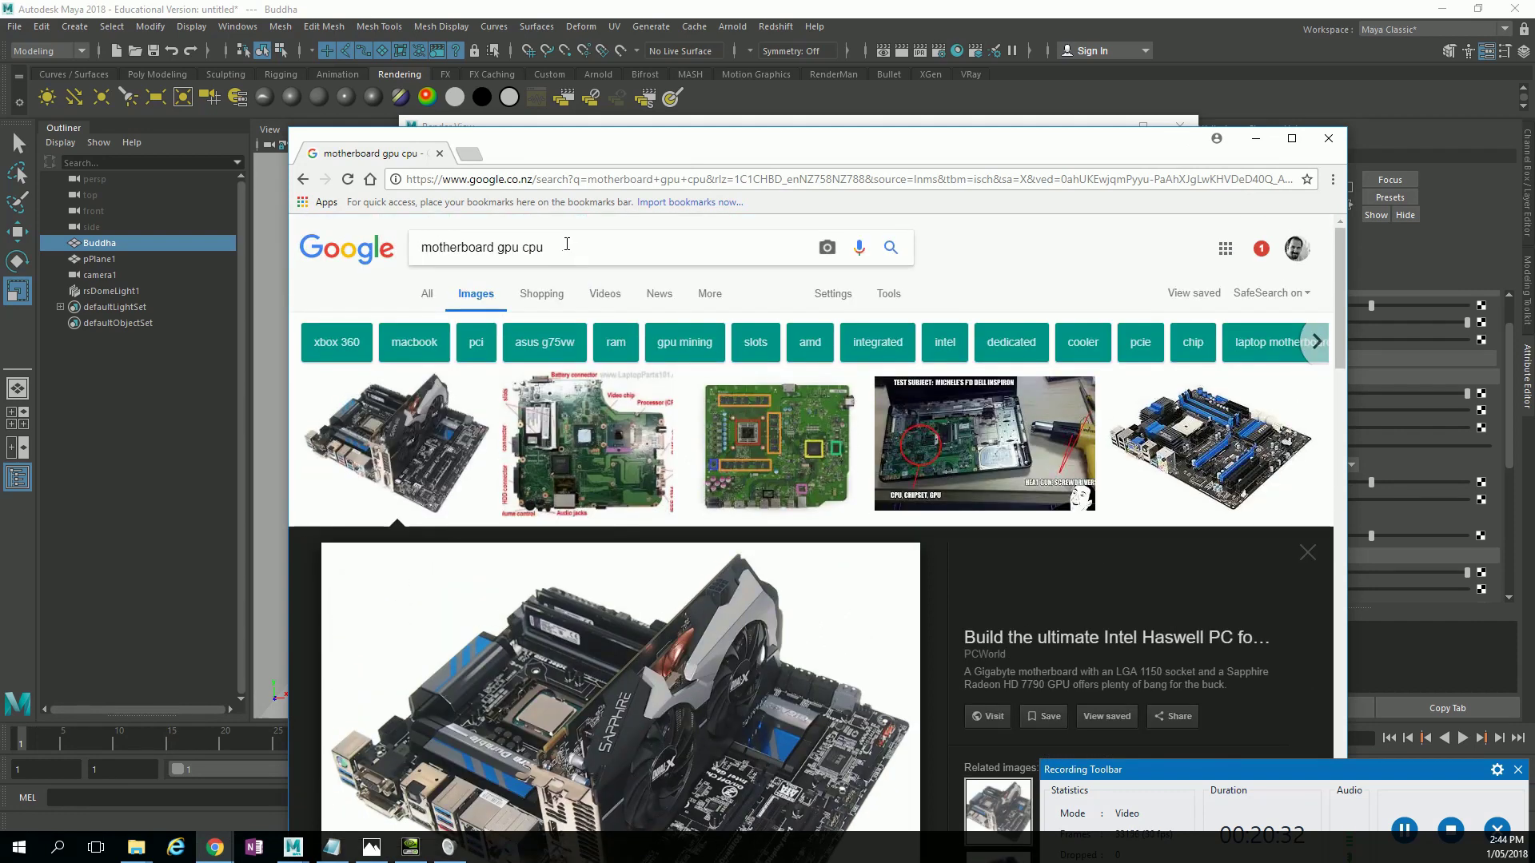
pyautogui.tripleClick(566, 240)
pyautogui.write('hdr')
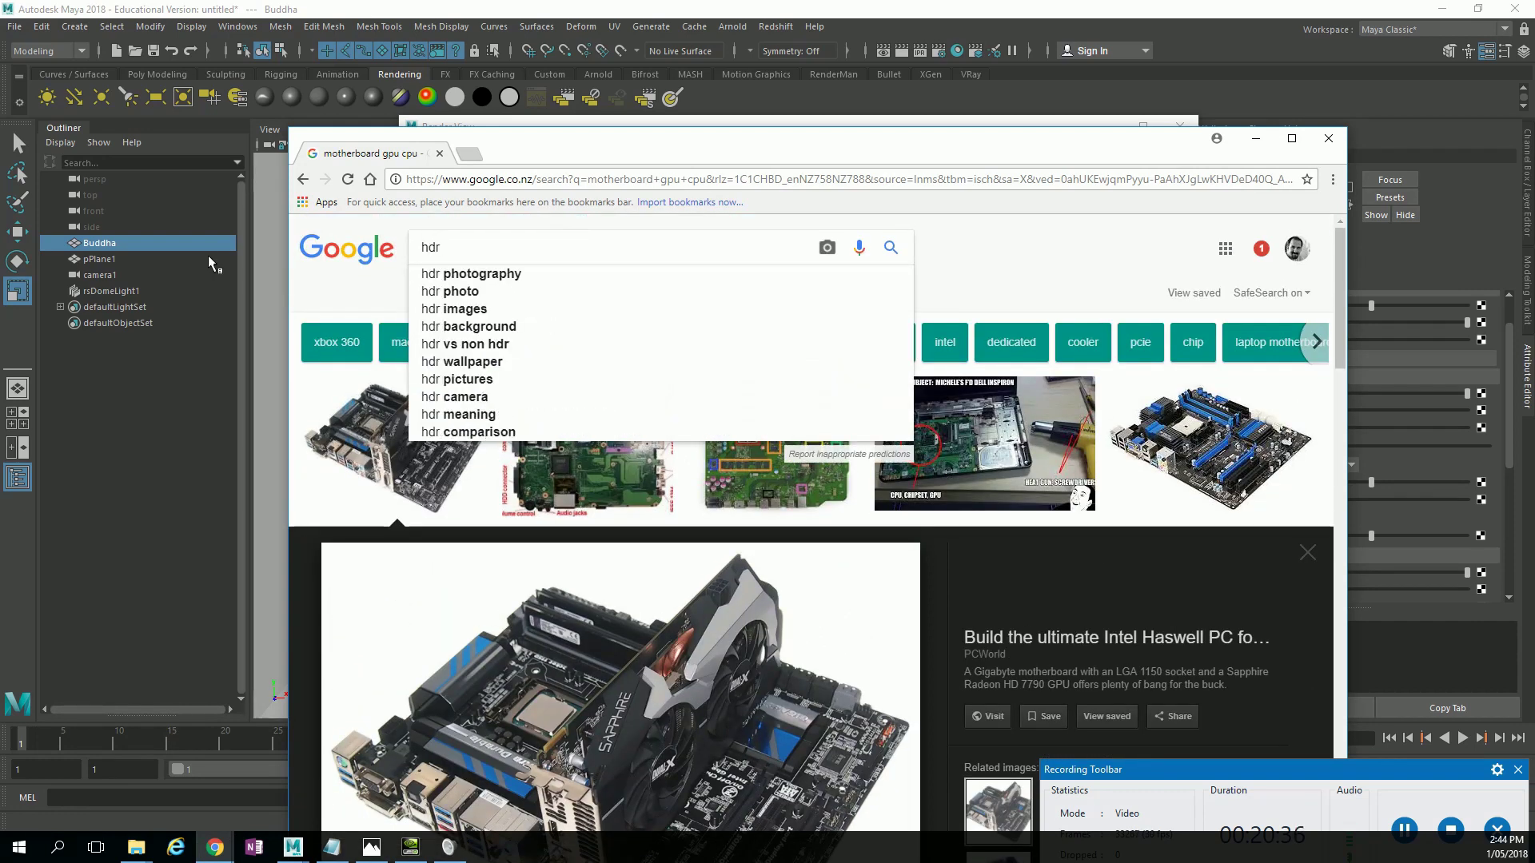
pyautogui.write('i chrome b')
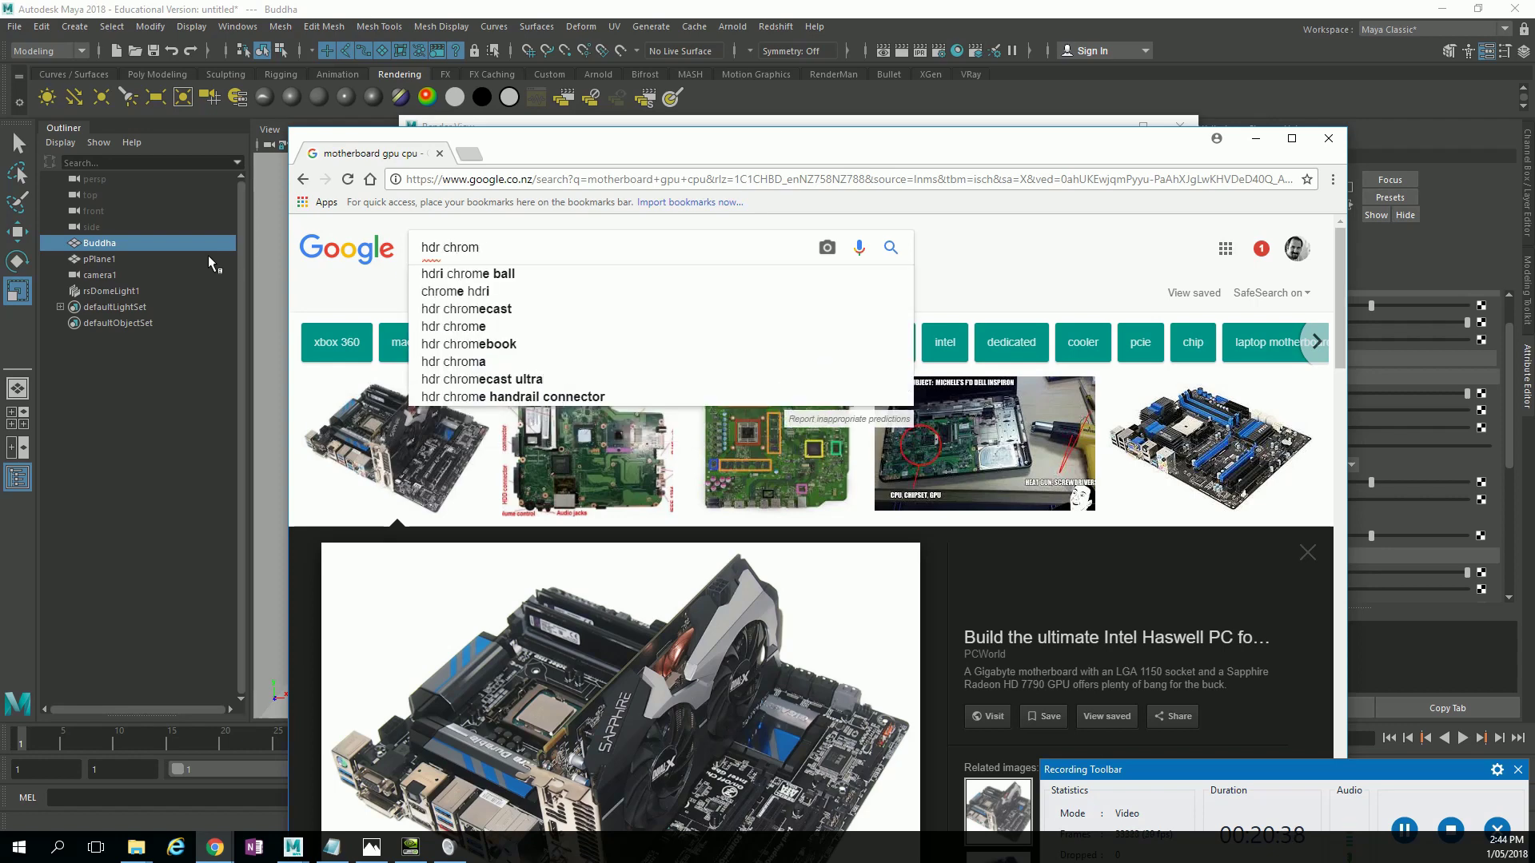
pyautogui.press('Down')
pyautogui.press('Return')
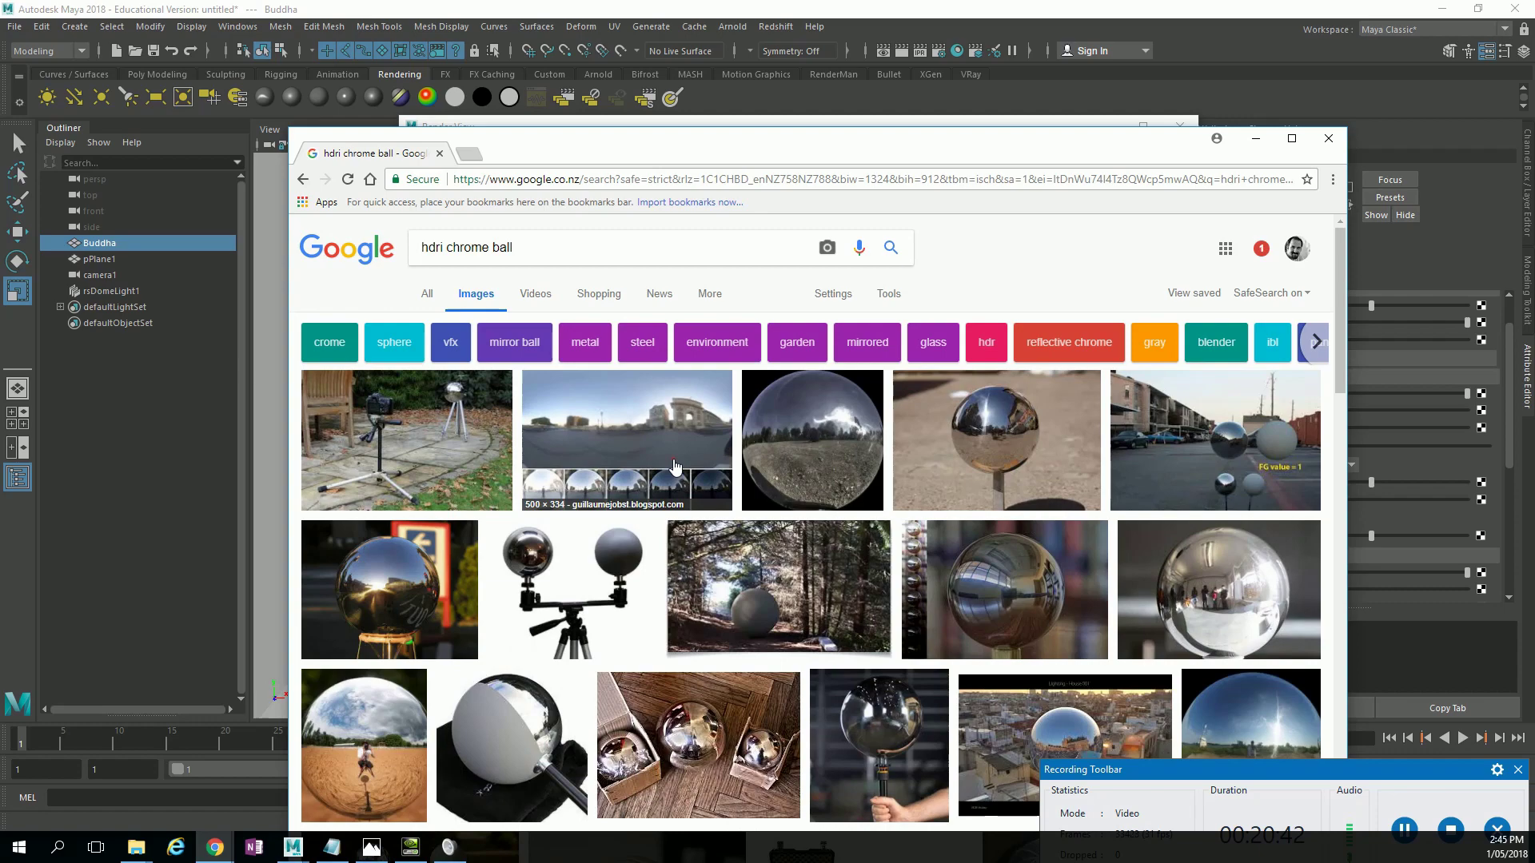
# Compare the HDRI panorama with bracketed chrome ball exposures and the photo of a camera and chrome ball on tripods.
pyautogui.click(674, 466)
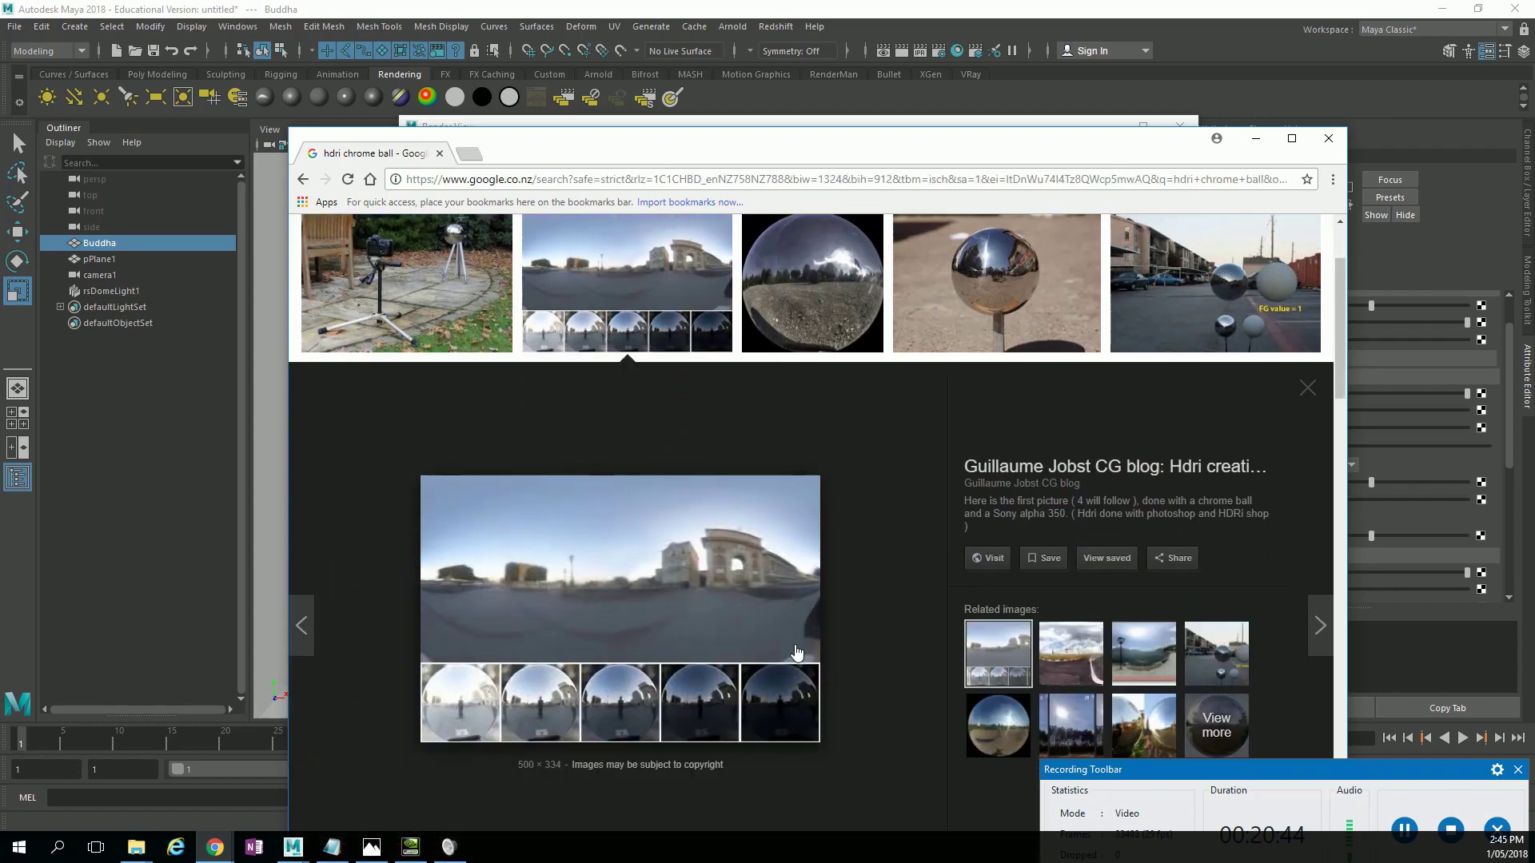
pyautogui.scroll(2, 531, 394)
pyautogui.click(446, 408)
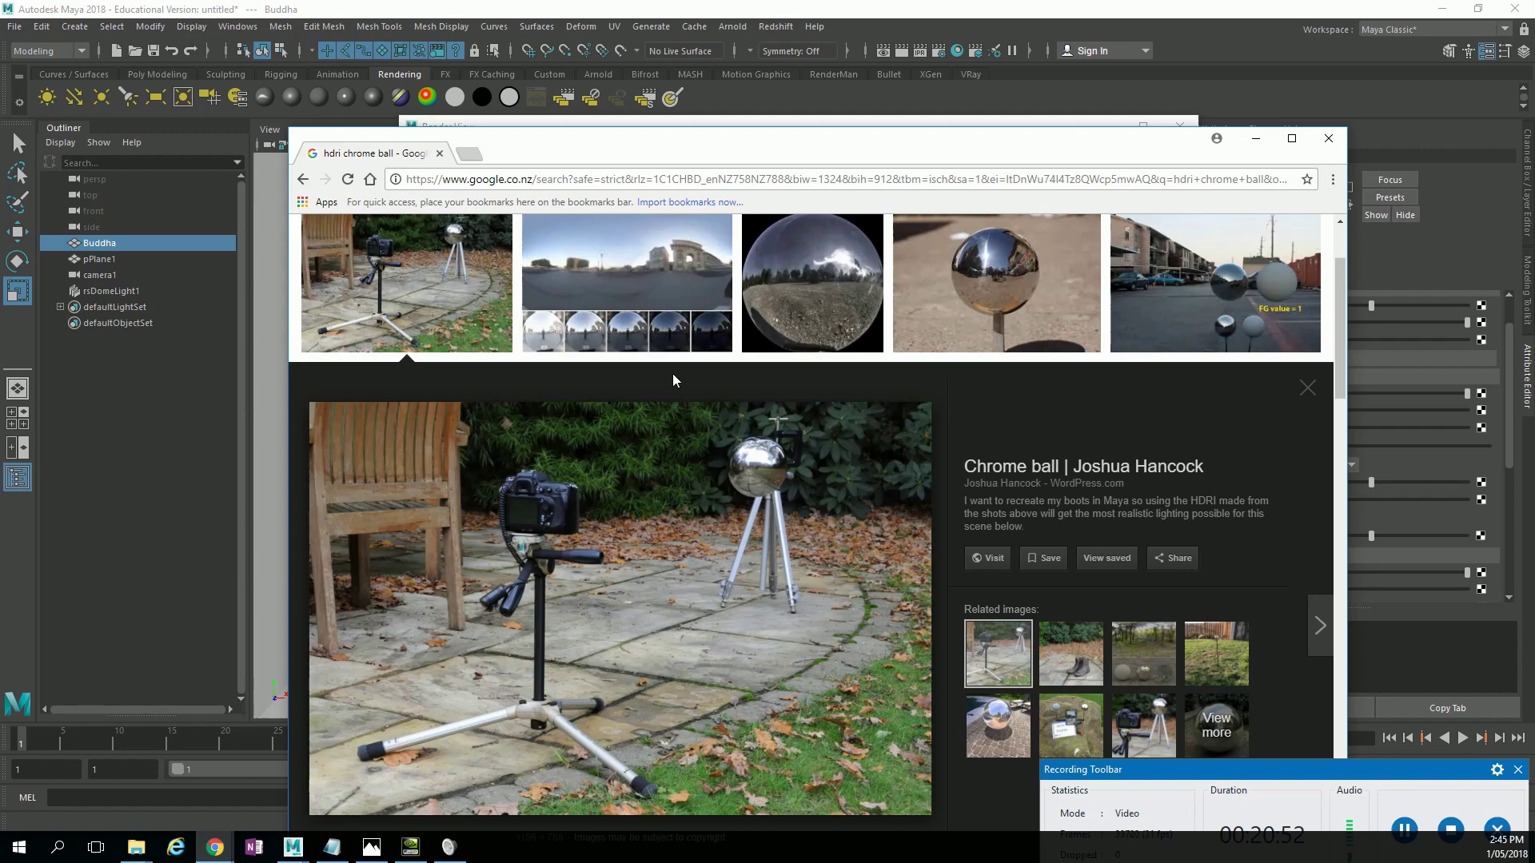
pyautogui.click(651, 318)
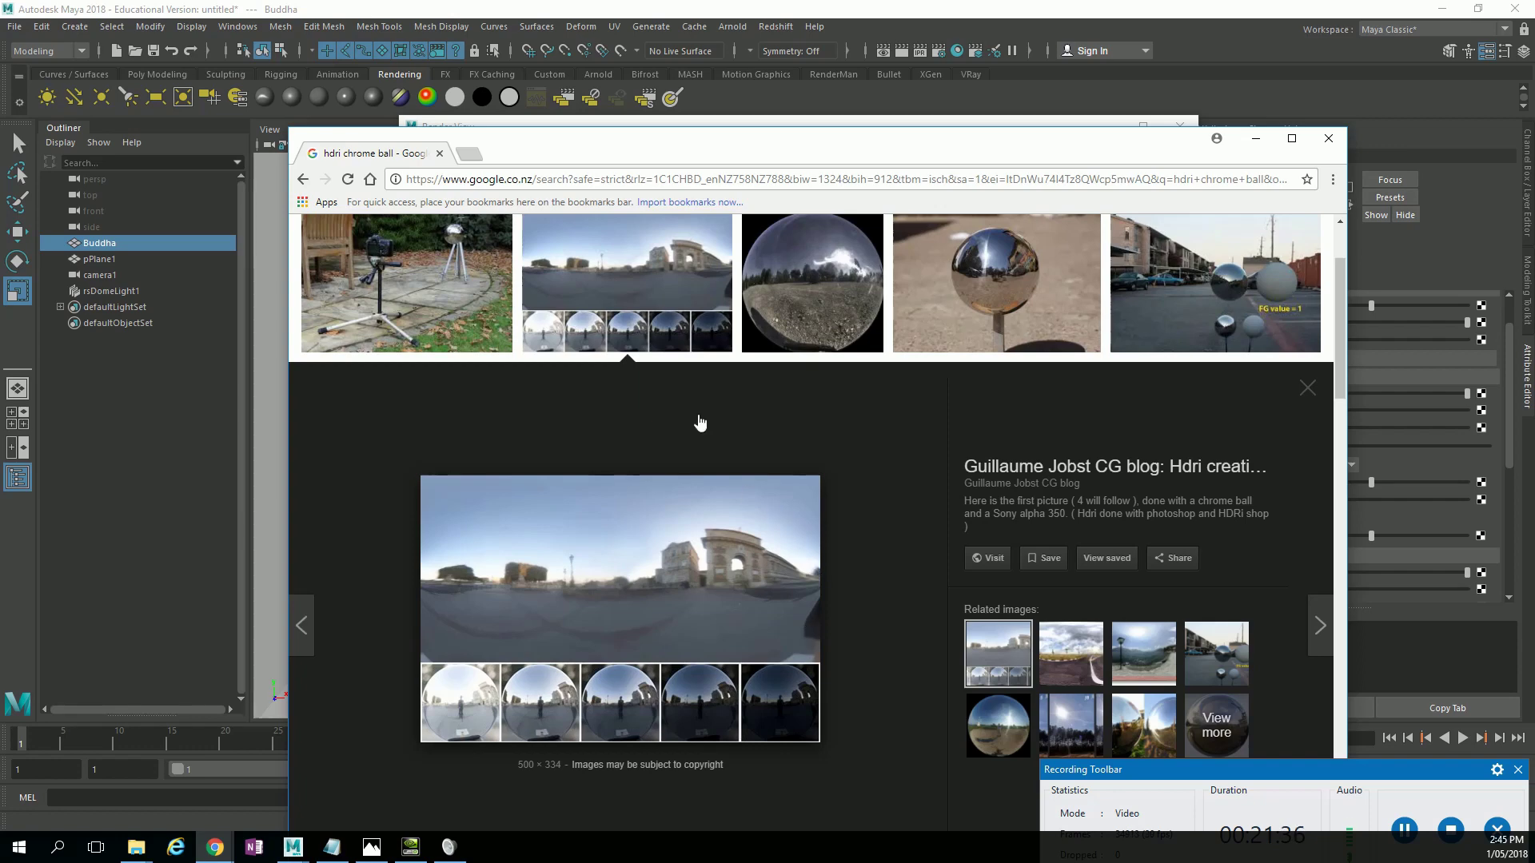
# Search Google for "hdr shop" in a new browser tab and open the HDR Shop website.
pyautogui.click(473, 152)
pyautogui.write('h')
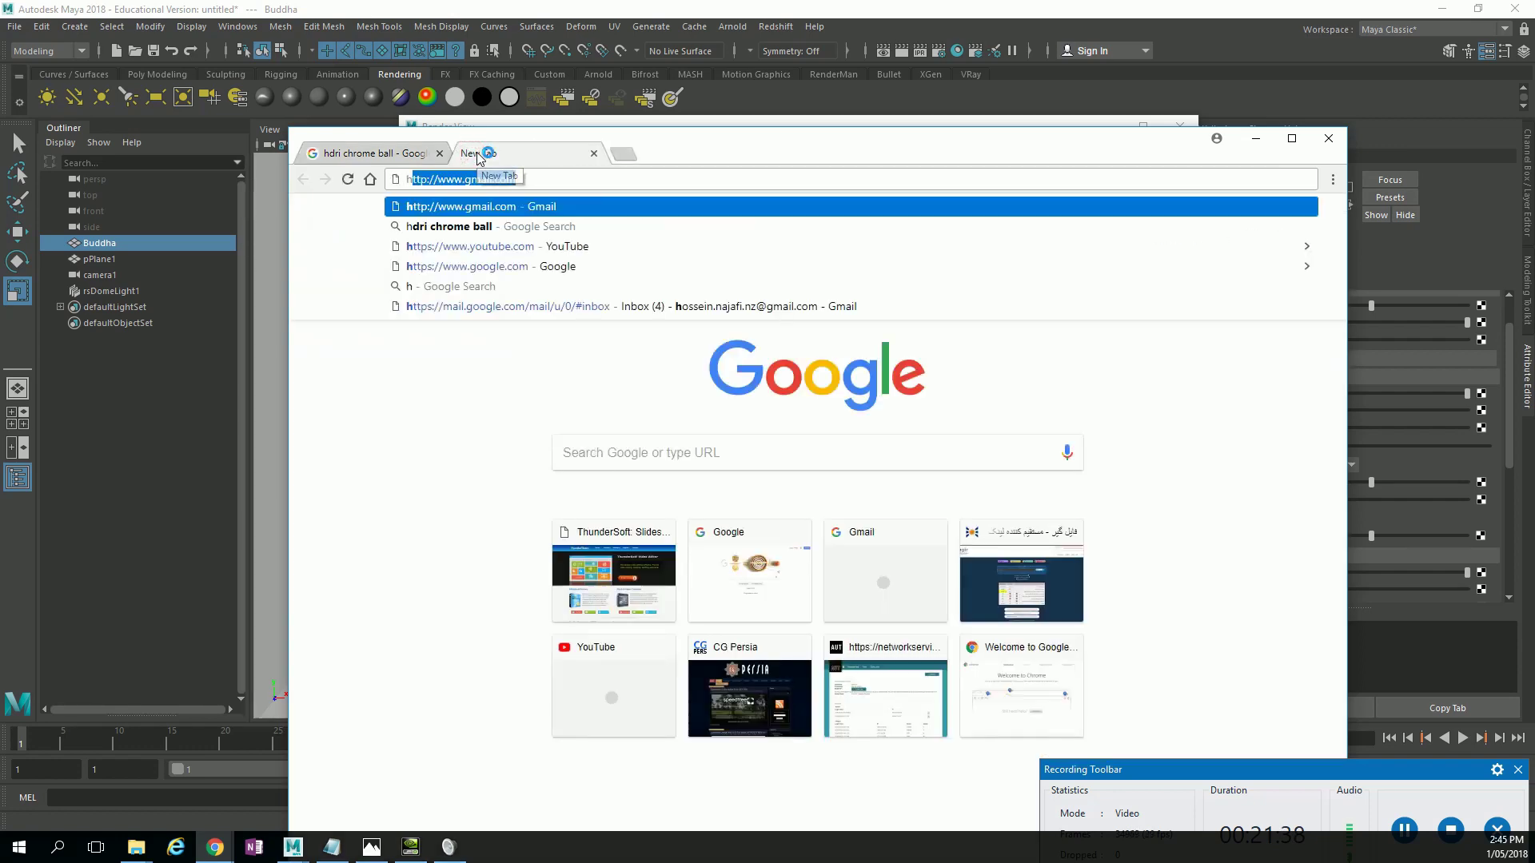
pyautogui.write('dr shop')
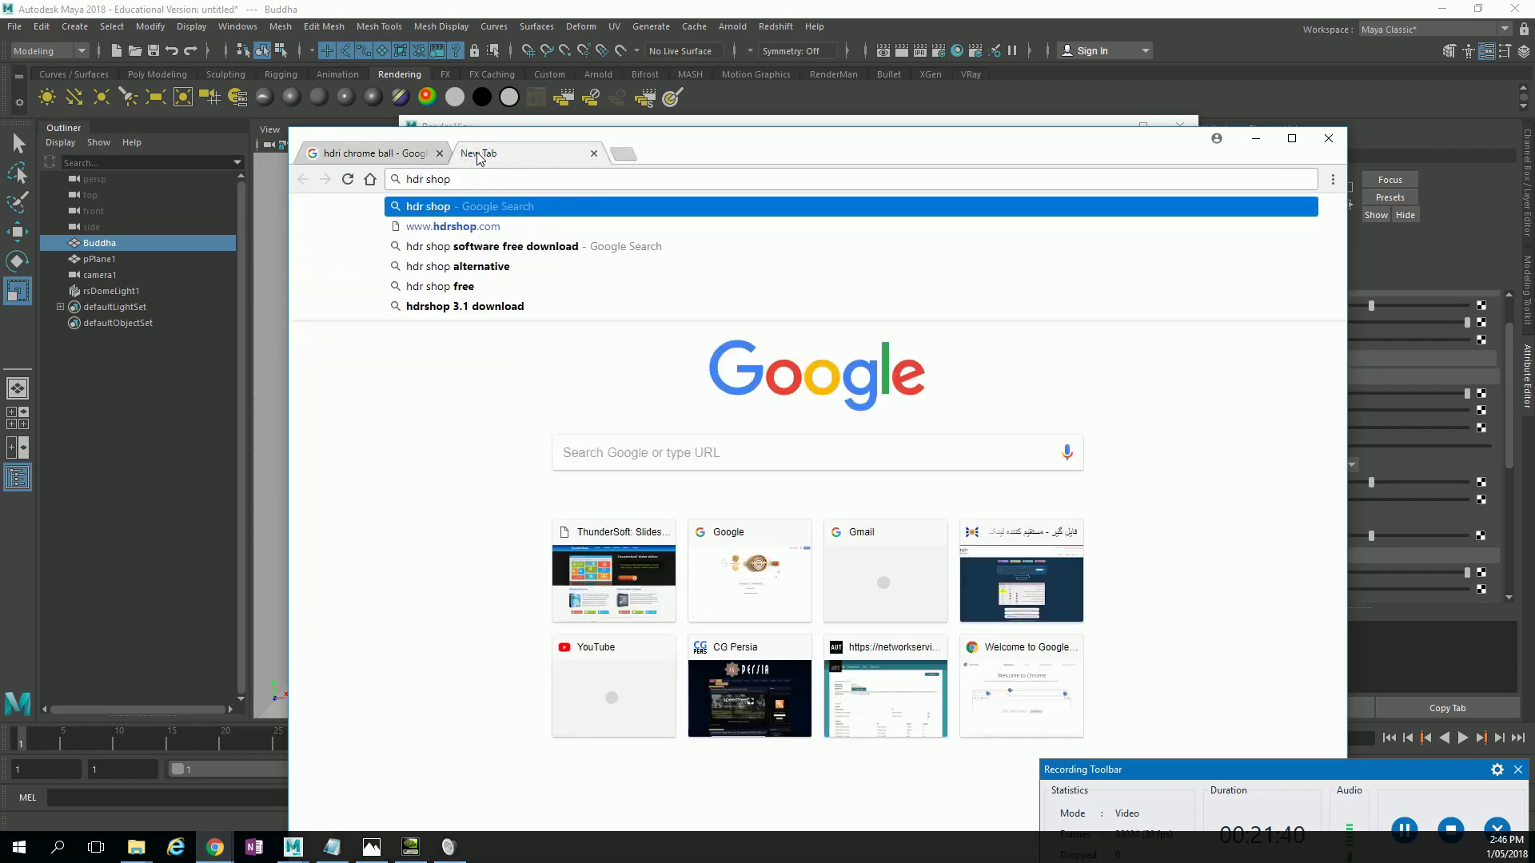
pyautogui.press('Return')
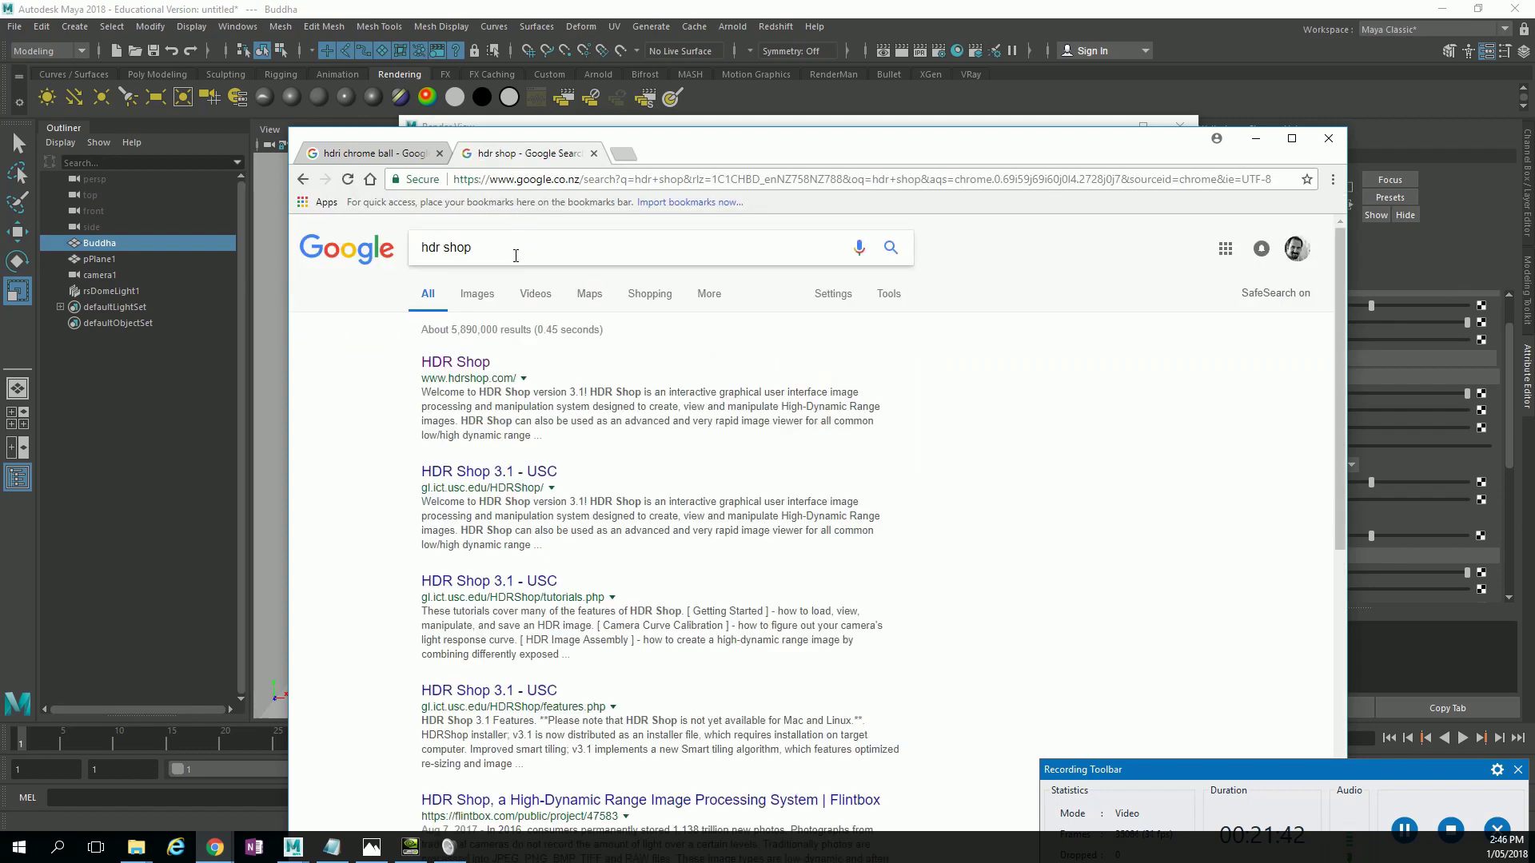
pyautogui.click(472, 364)
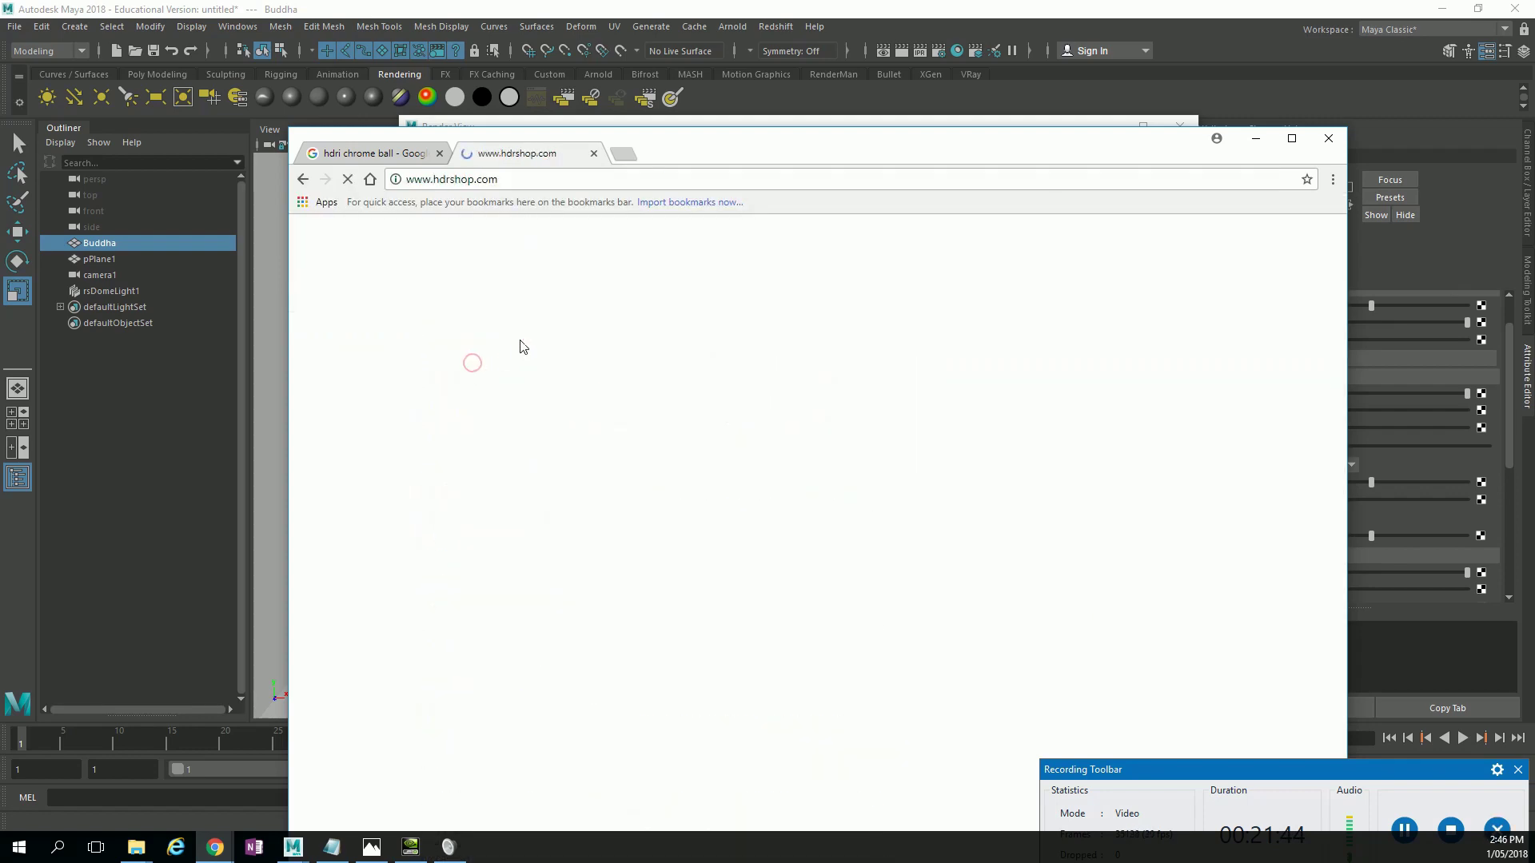
# Search for "luminance hdr" in another browser tab, open the Luminance HDR website and look over its front page.
pyautogui.click(624, 152)
pyautogui.write('lumi')
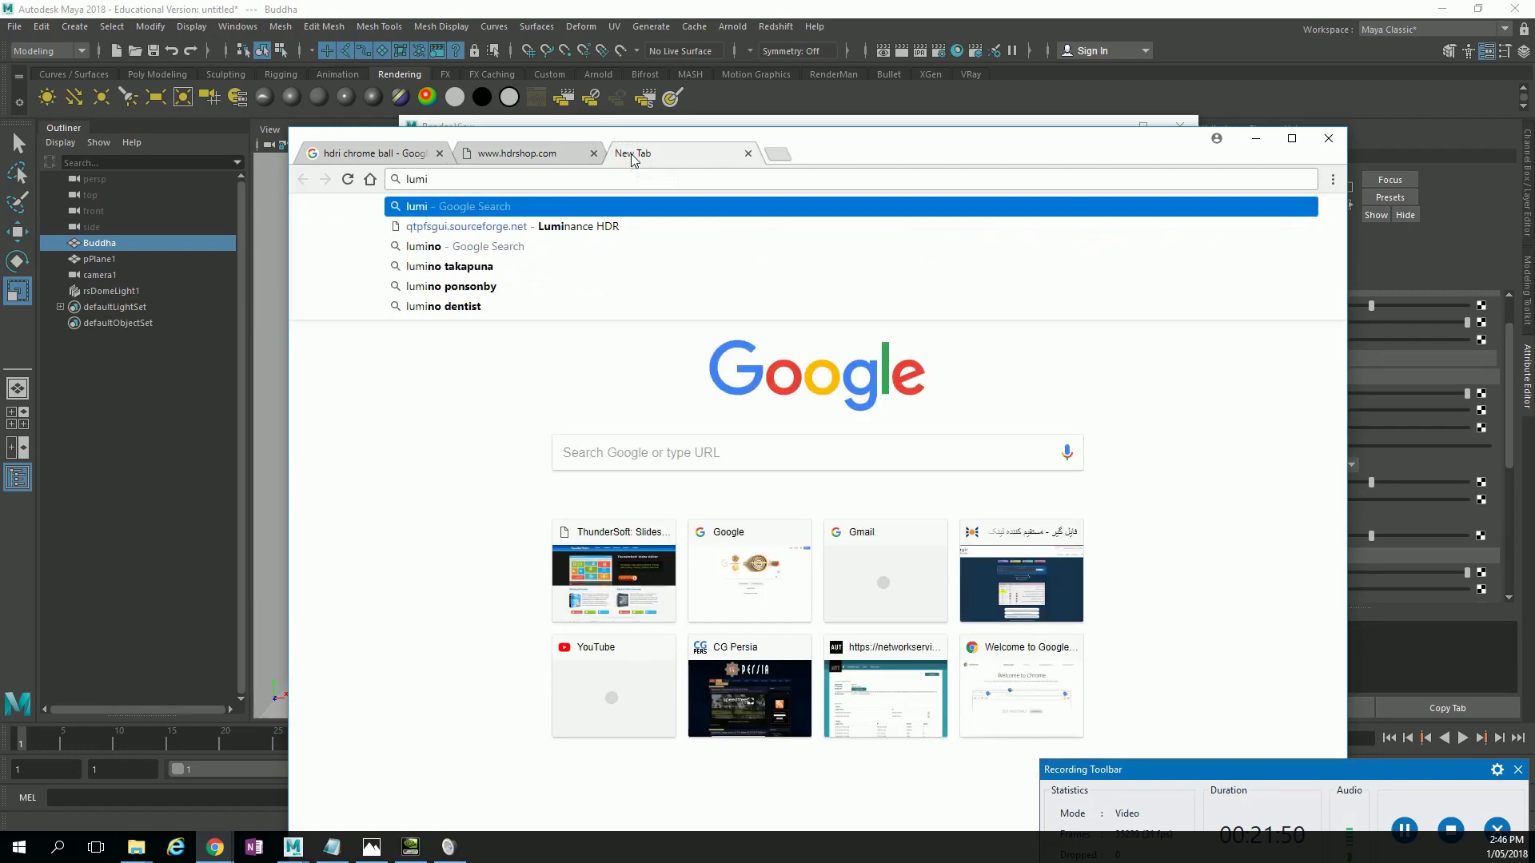
pyautogui.press('BackSpace')
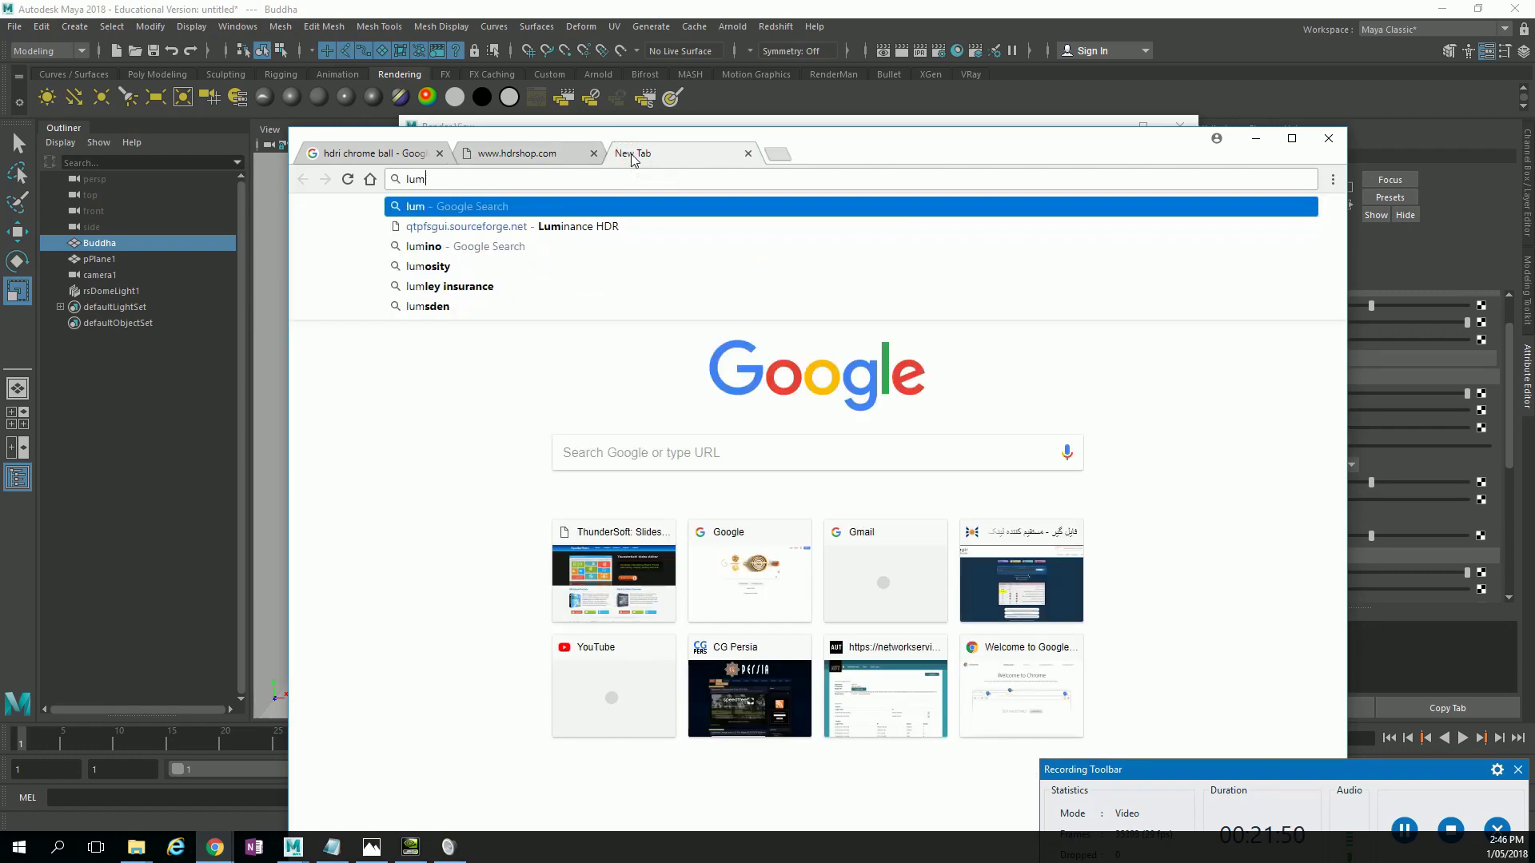
pyautogui.write('inance ')
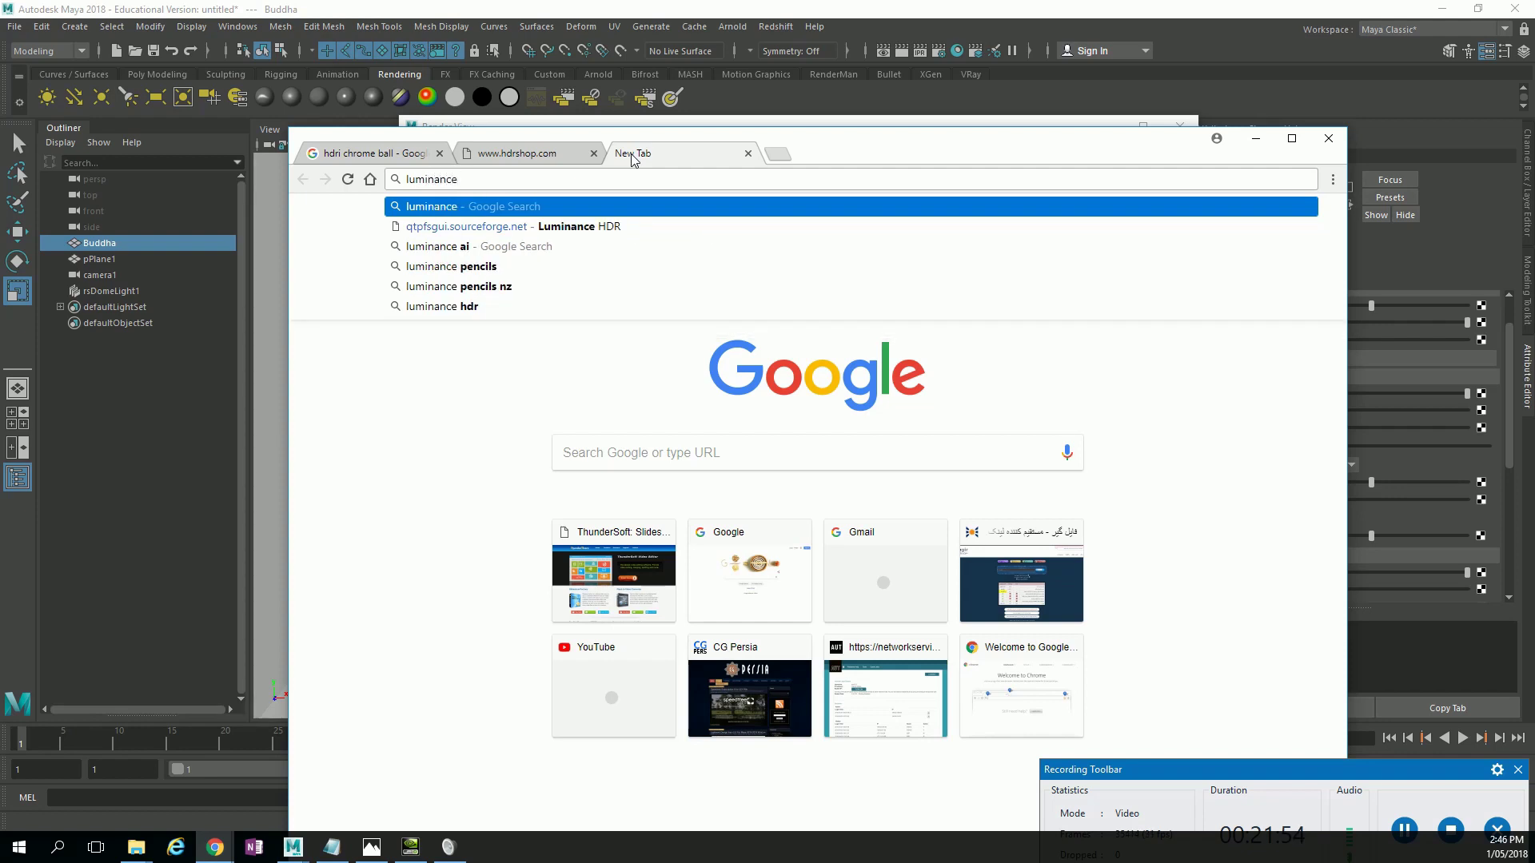
pyautogui.write('hd')
pyautogui.click(575, 226)
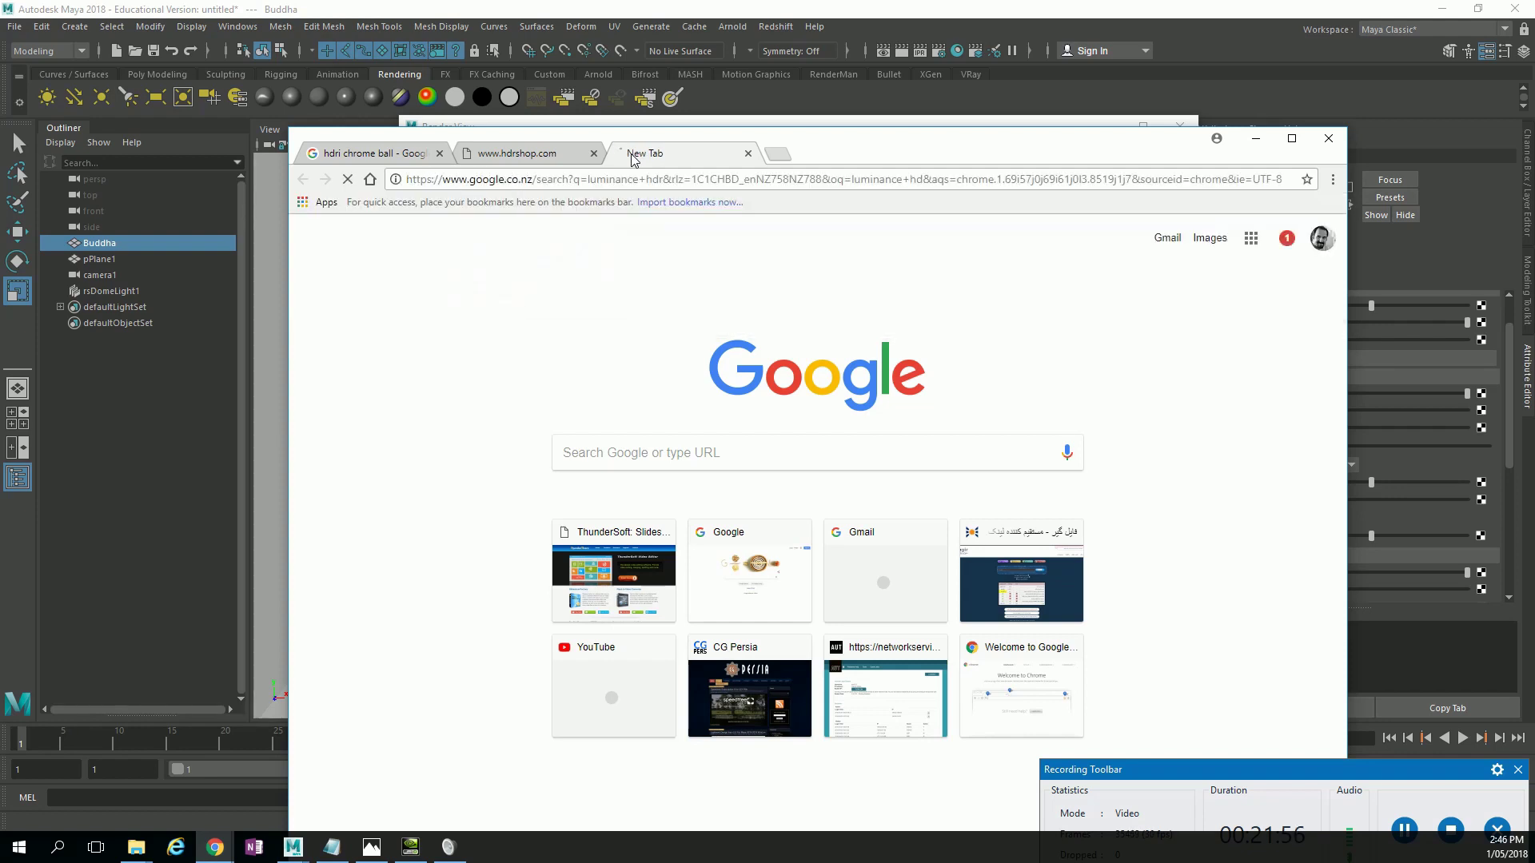
pyautogui.click(507, 357)
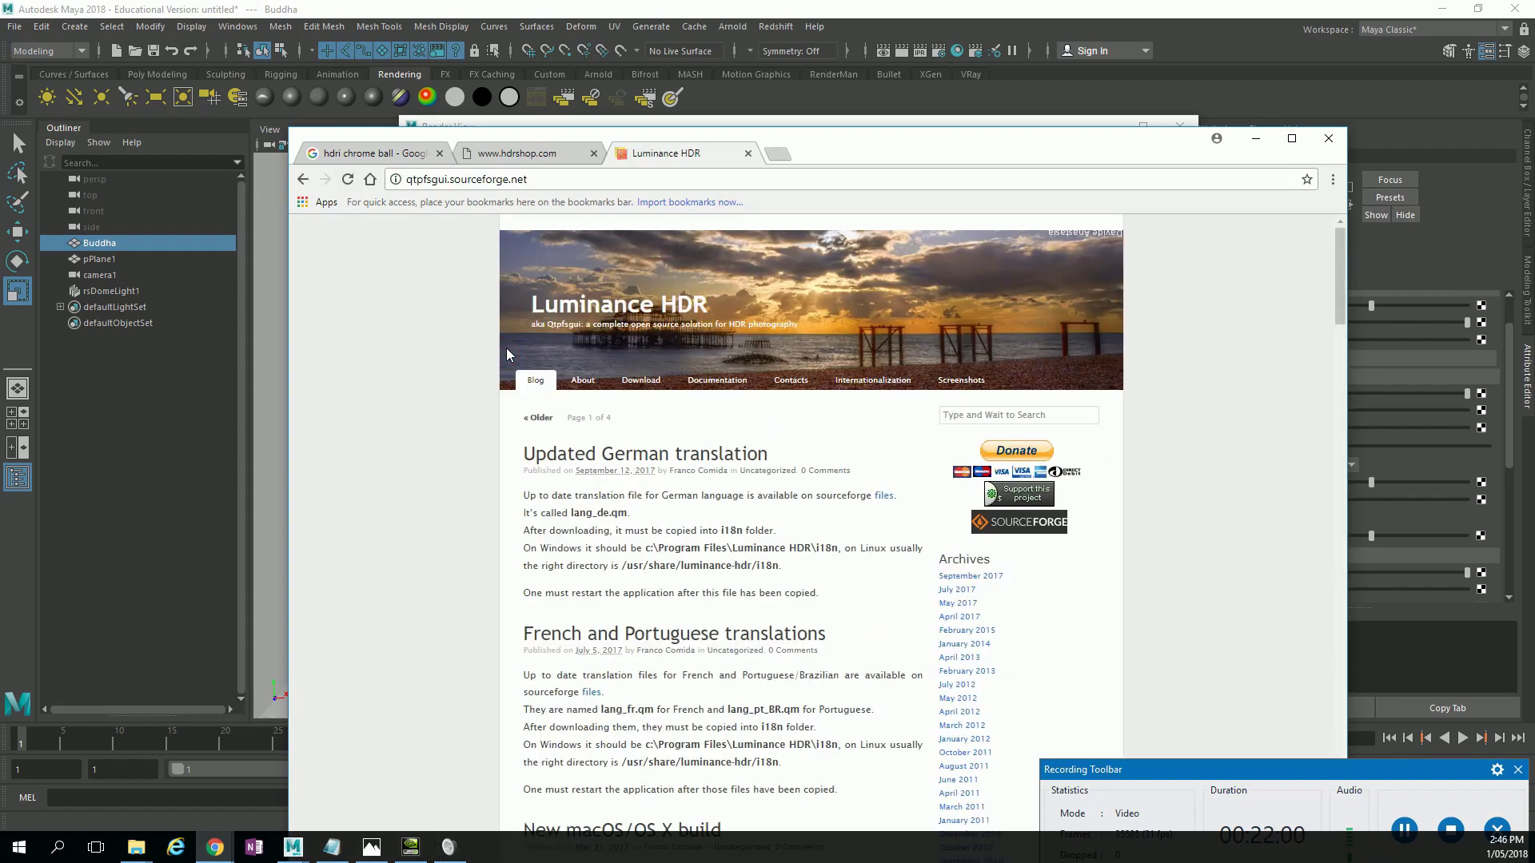
pyautogui.scroll(-5, 444, 457)
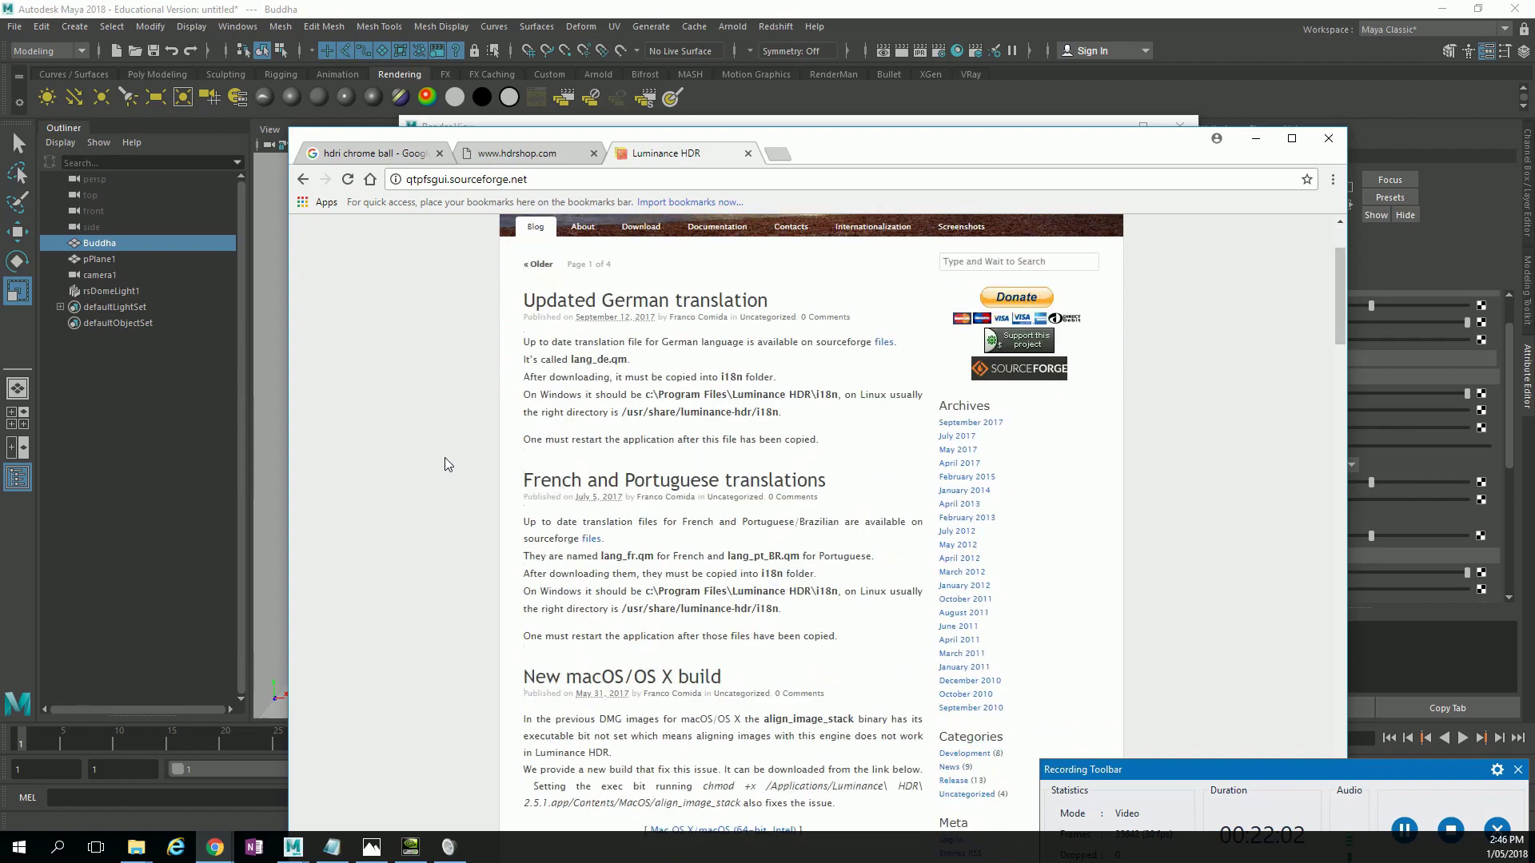
pyautogui.scroll(5, 610, 432)
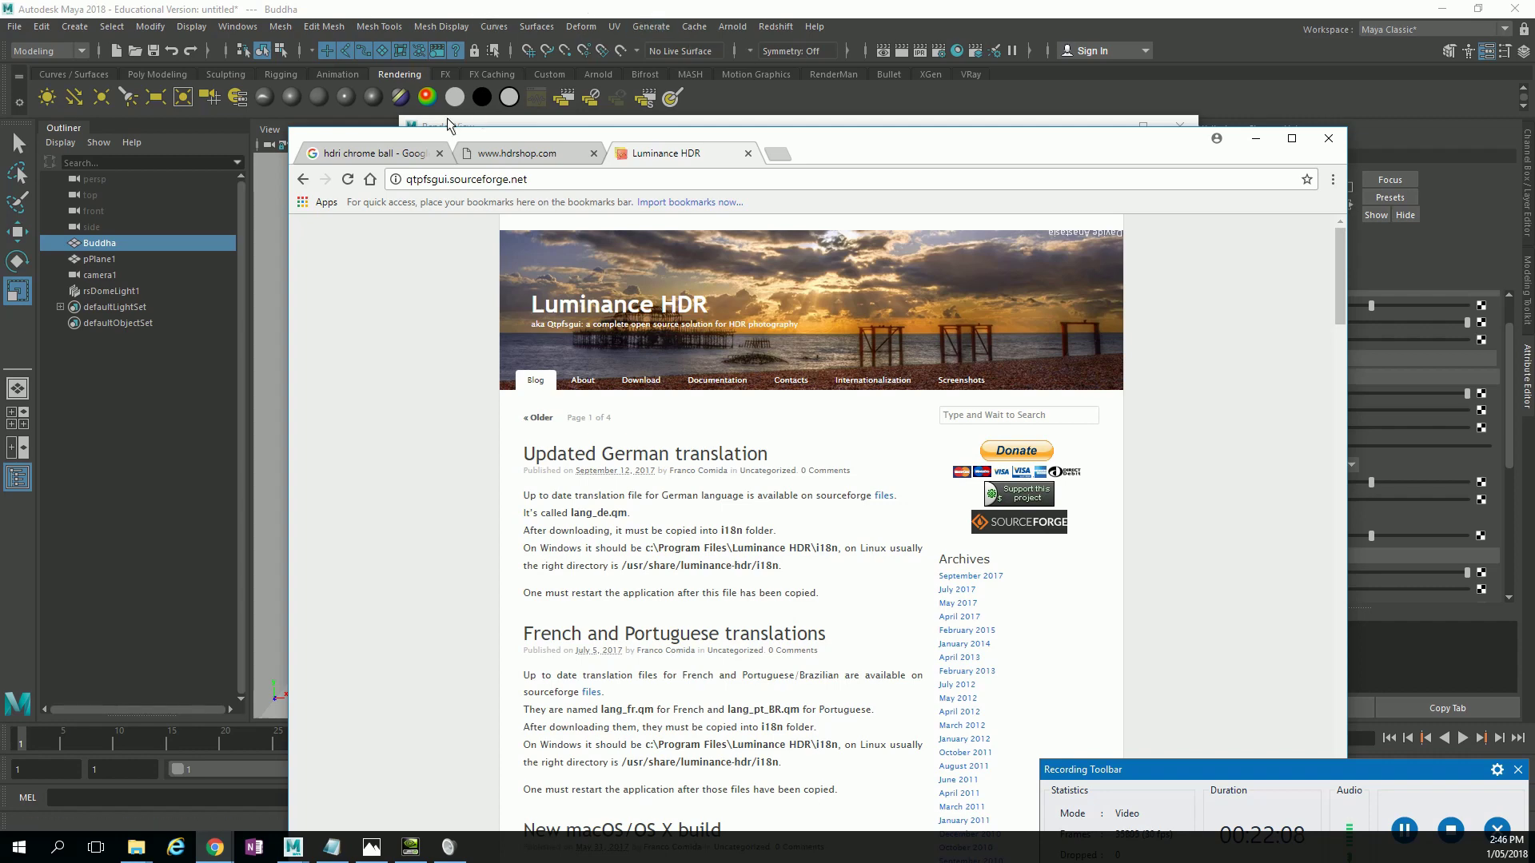
# Return to the "hdri chrome ball" image results and view the related road panorama from "Shooting a HDRI without fish eye lens".
pyautogui.click(375, 152)
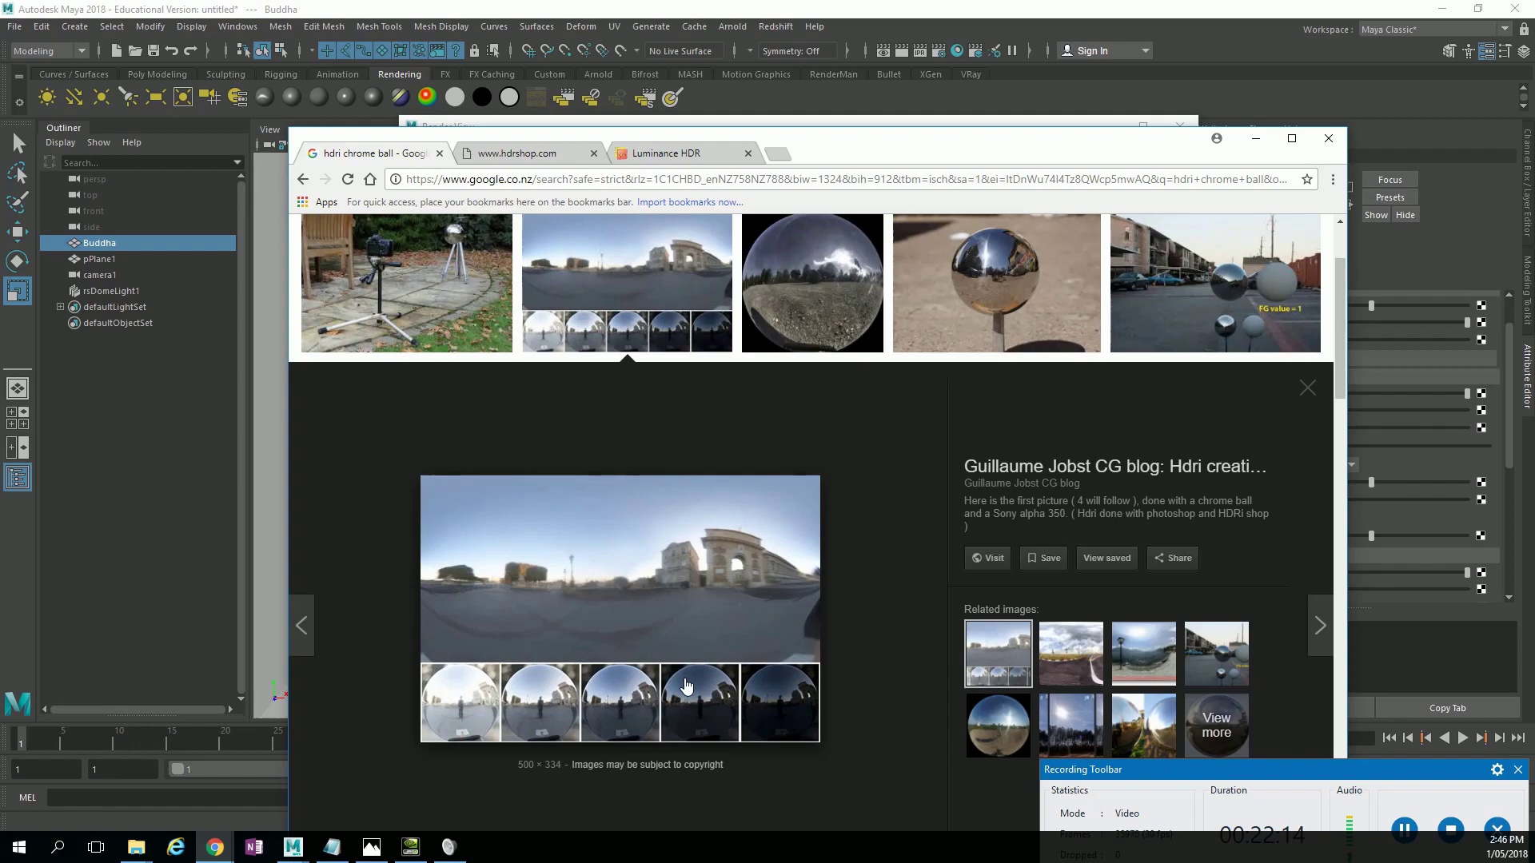
pyautogui.scroll(-2, 1109, 532)
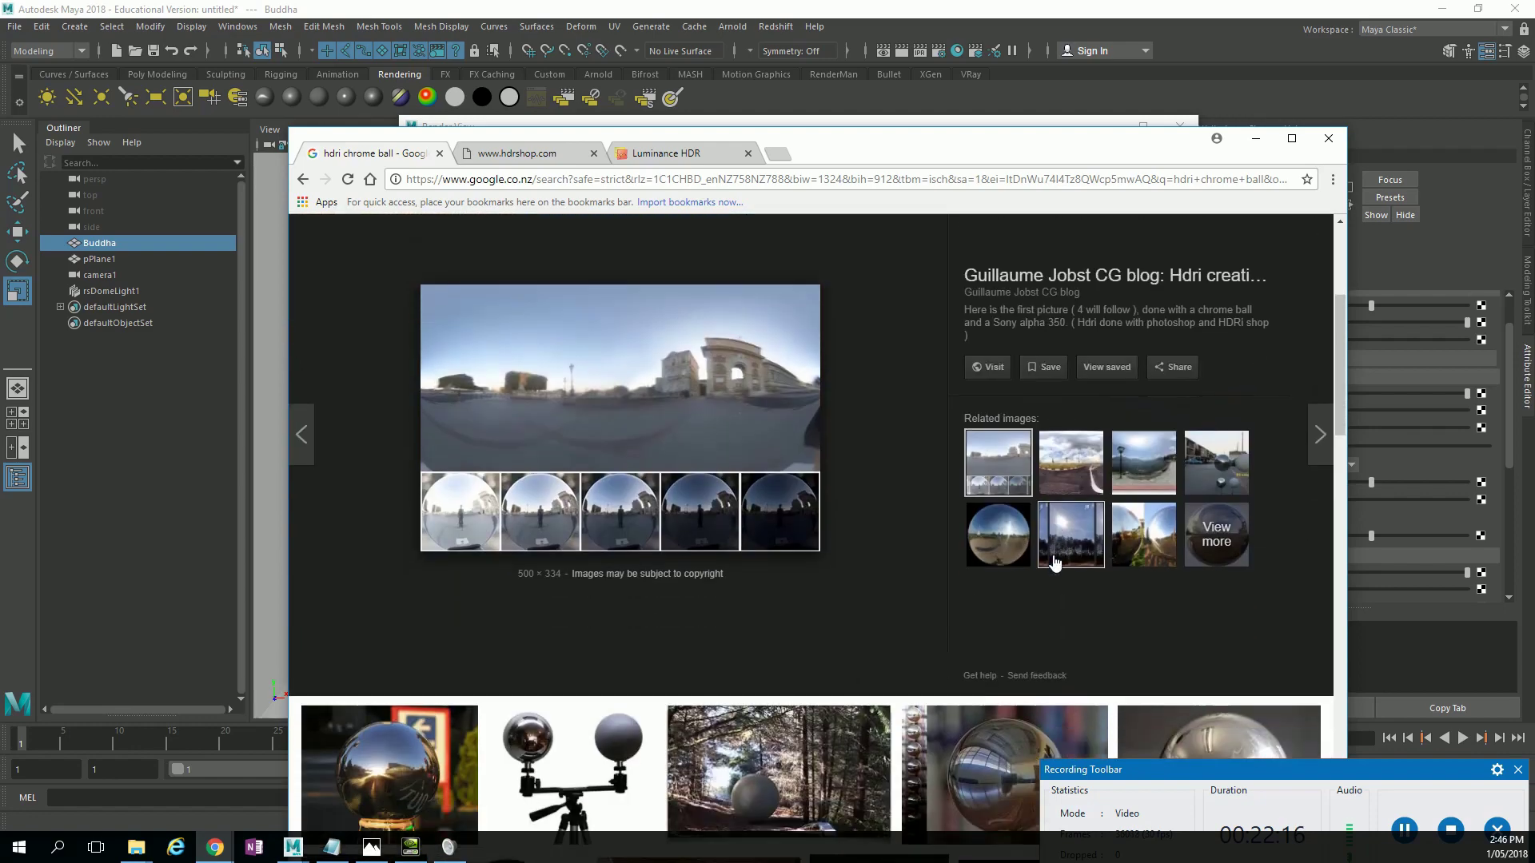
pyautogui.scroll(-3, 1053, 562)
pyautogui.scroll(4, 1052, 583)
pyautogui.click(1051, 591)
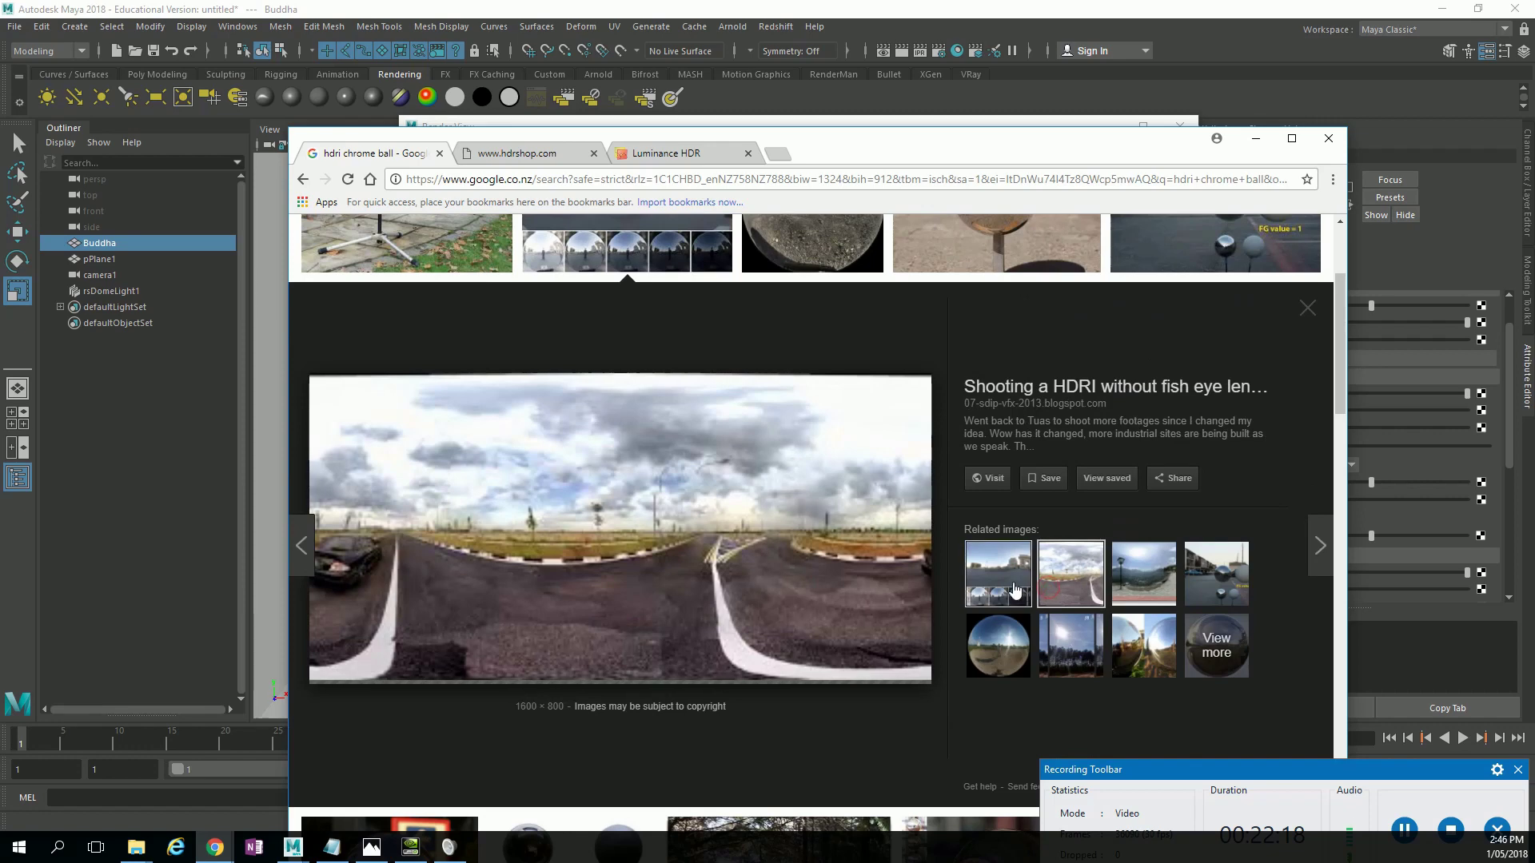
pyautogui.scroll(1, 1014, 590)
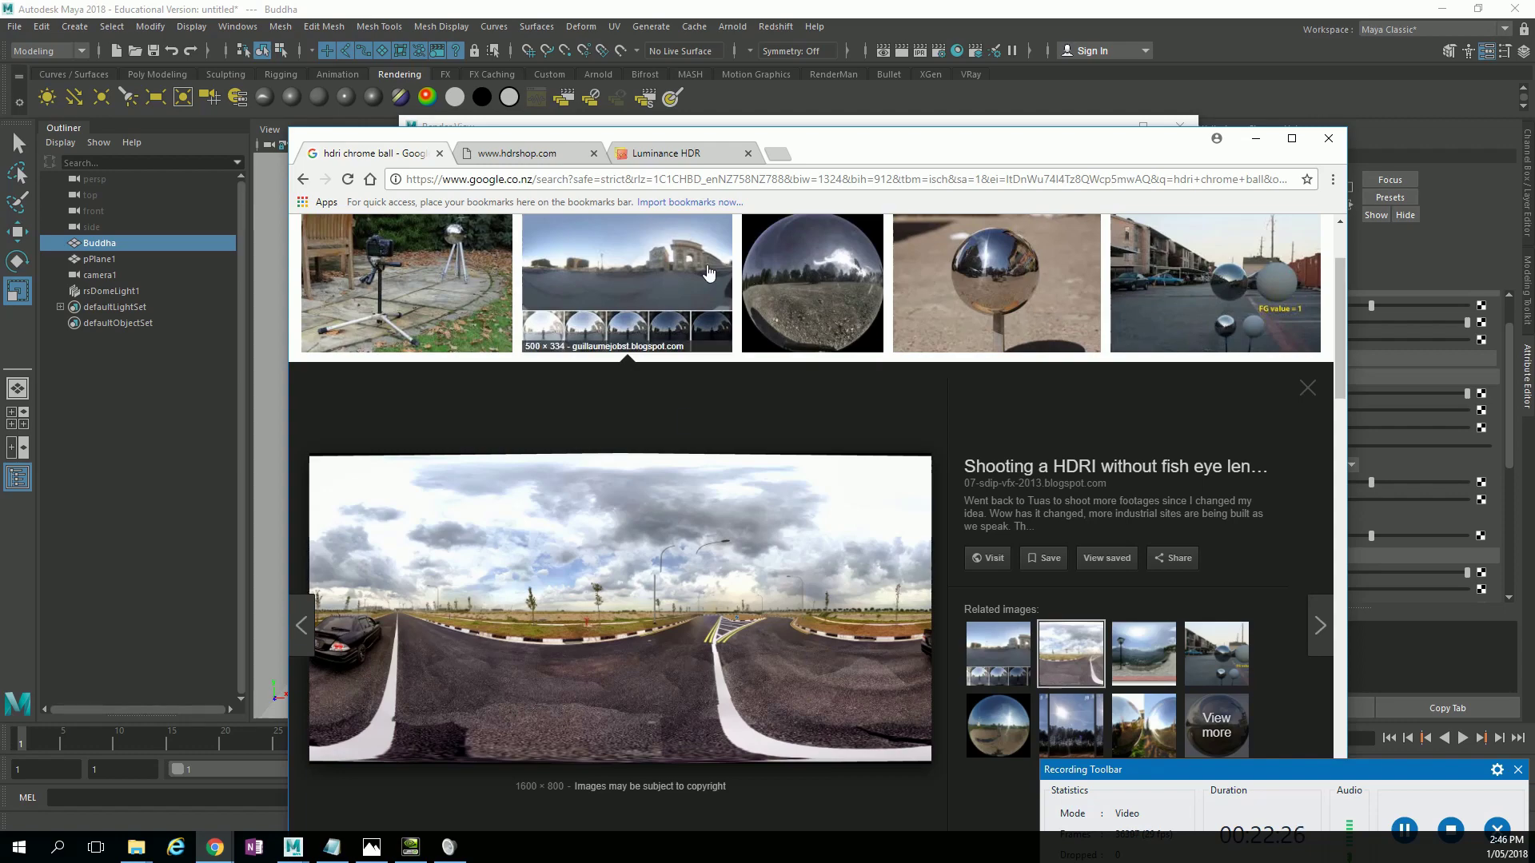
# Search Google for "download hdr" in a new browser tab and open the sIBL Archive page on HDRLabs.
pyautogui.click(775, 156)
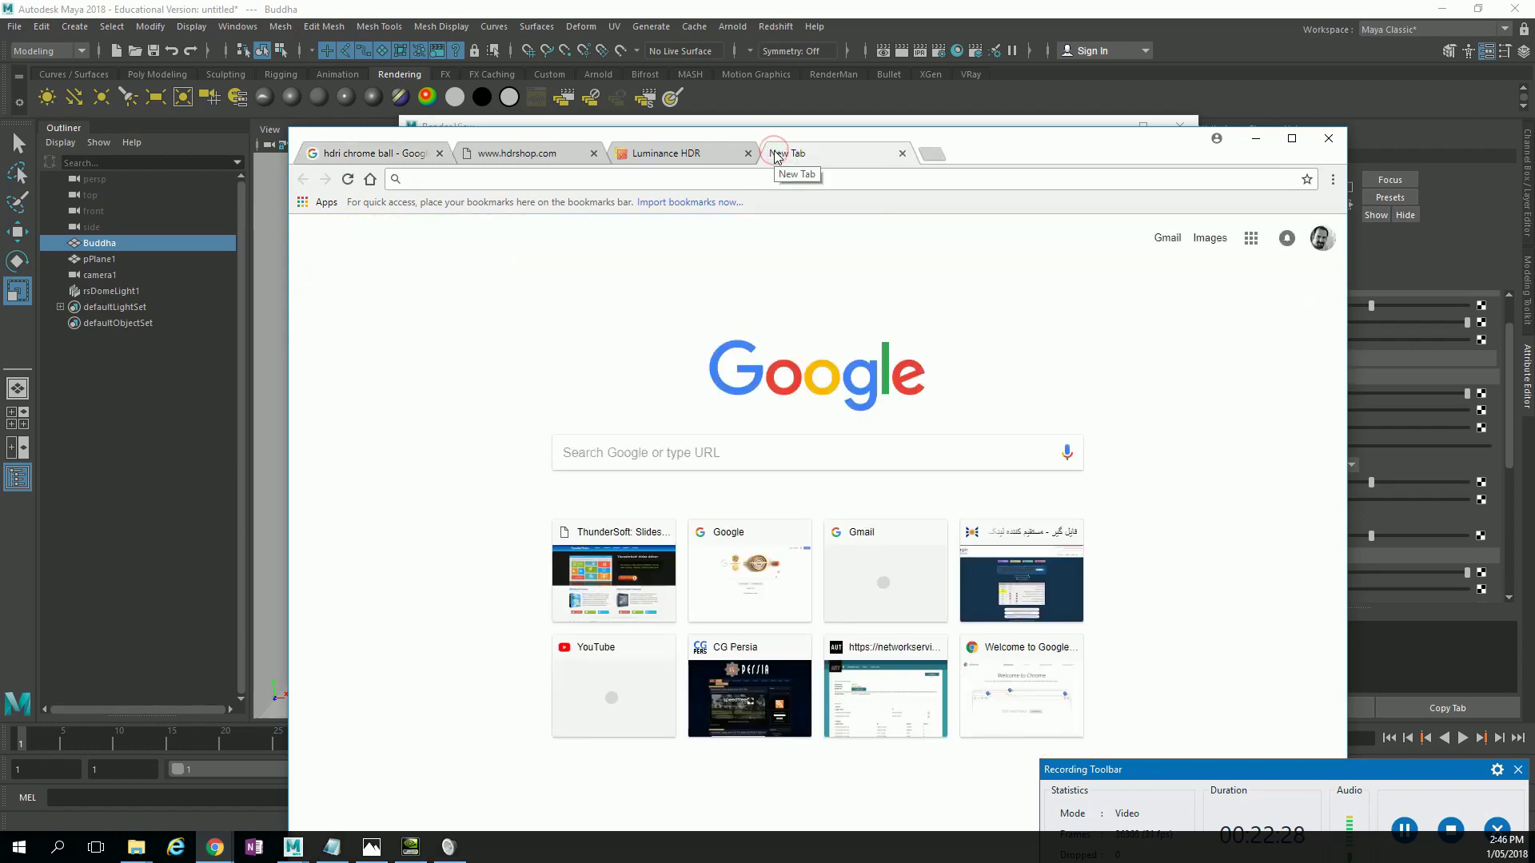
pyautogui.write('hdr')
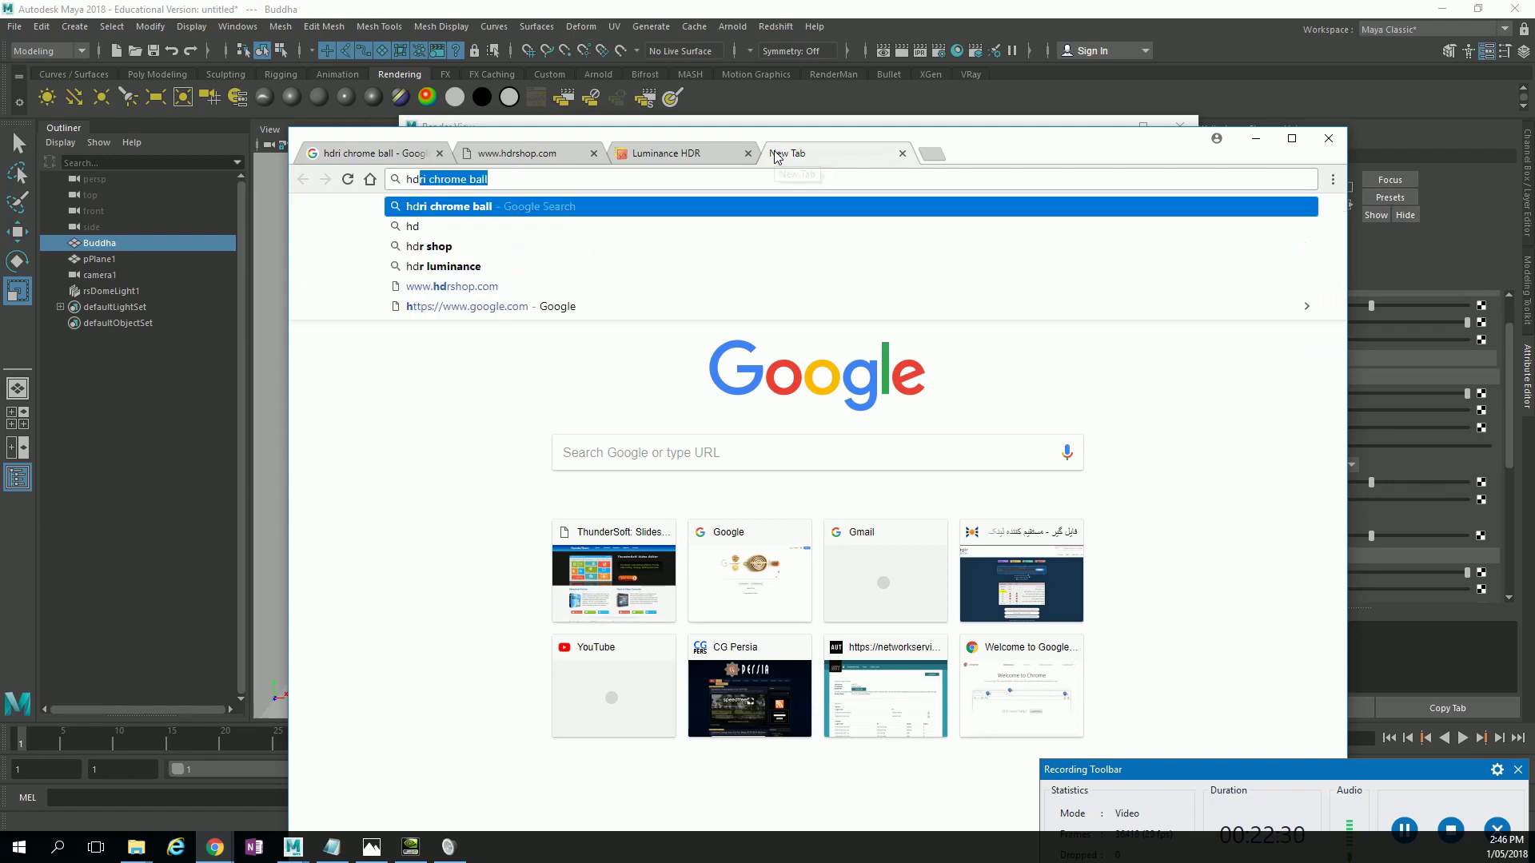
pyautogui.press('BackSpace')
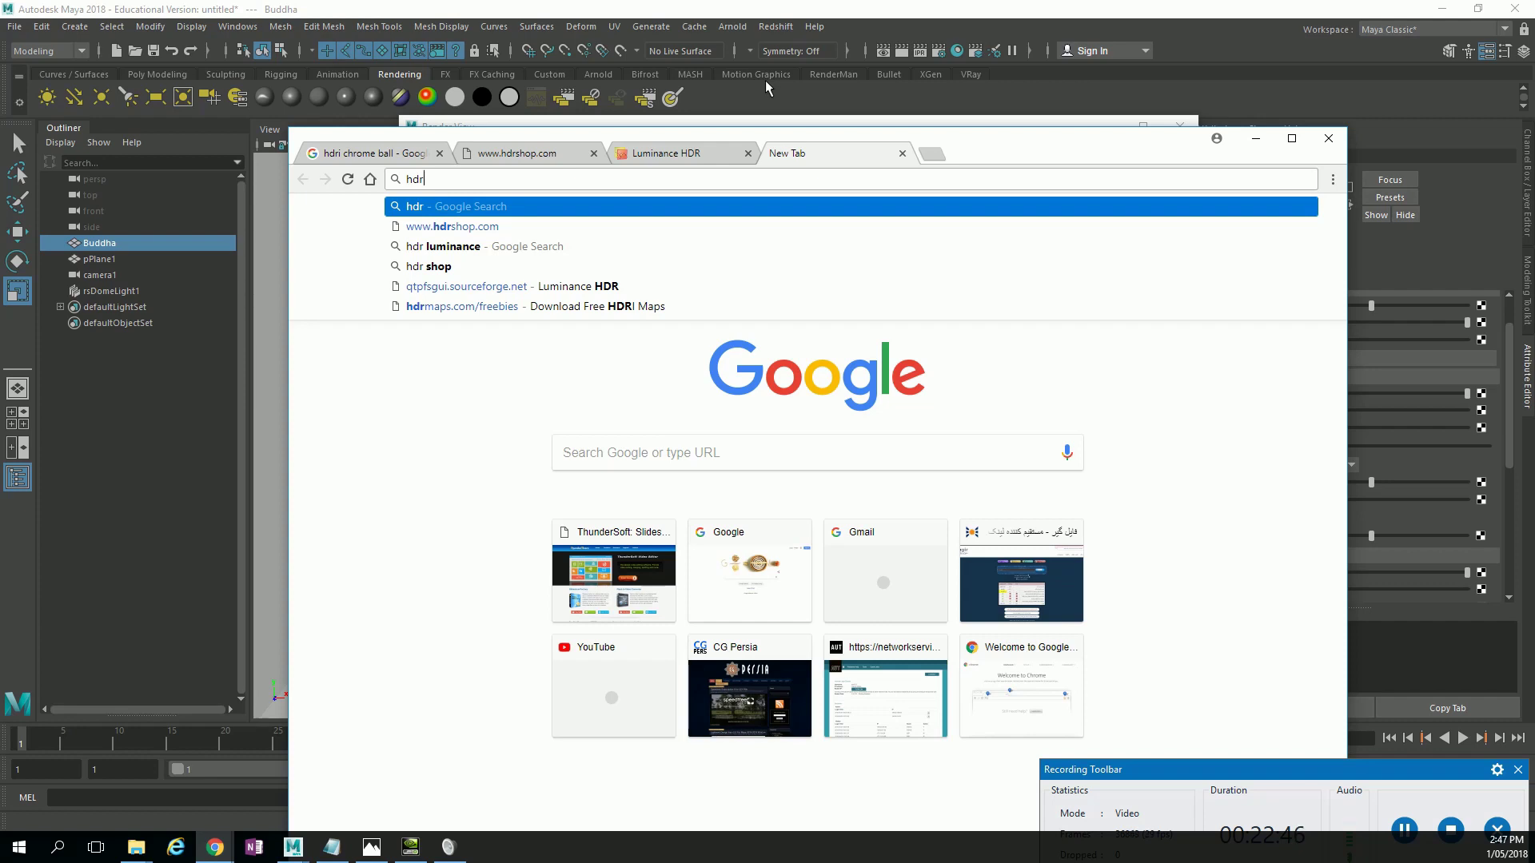
pyautogui.press('BackSpace')
pyautogui.press('BackSpace')
pyautogui.press('BackSpace')
pyautogui.write('dow')
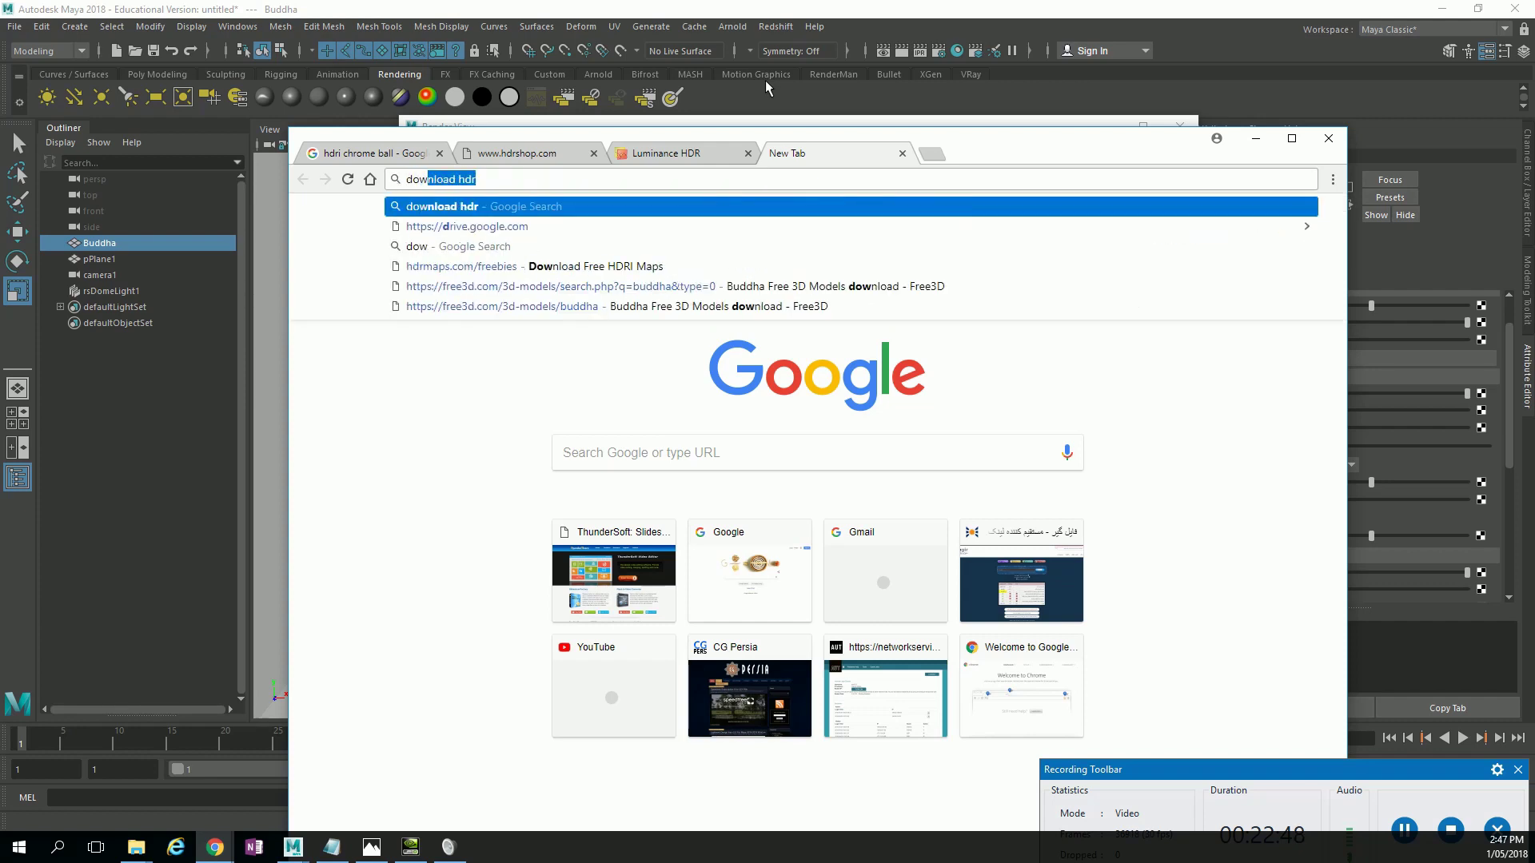
pyautogui.write('nload hd')
pyautogui.press('Return')
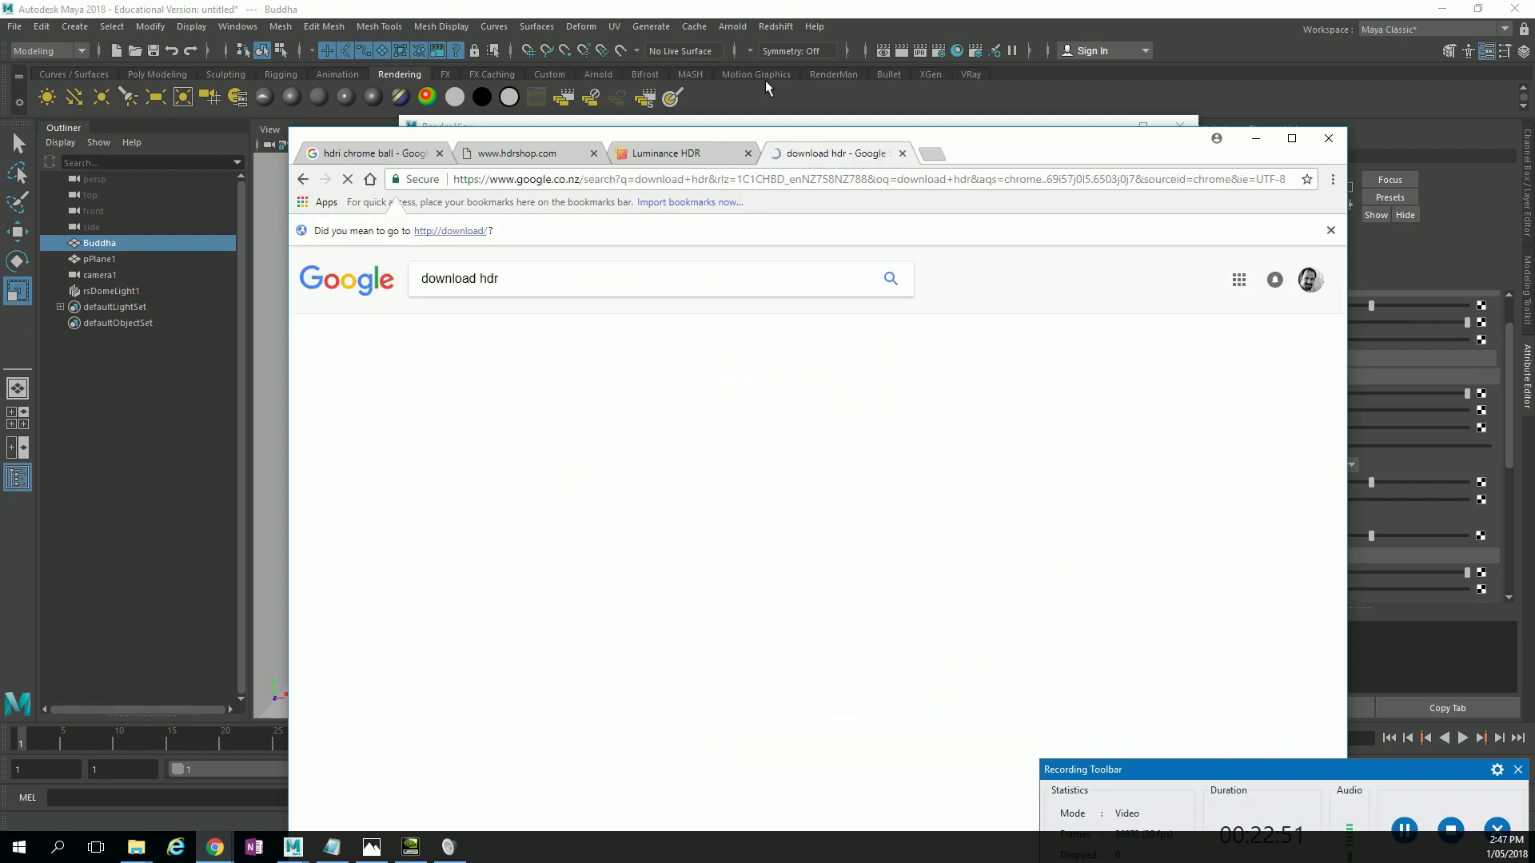
pyautogui.scroll(-3, 558, 505)
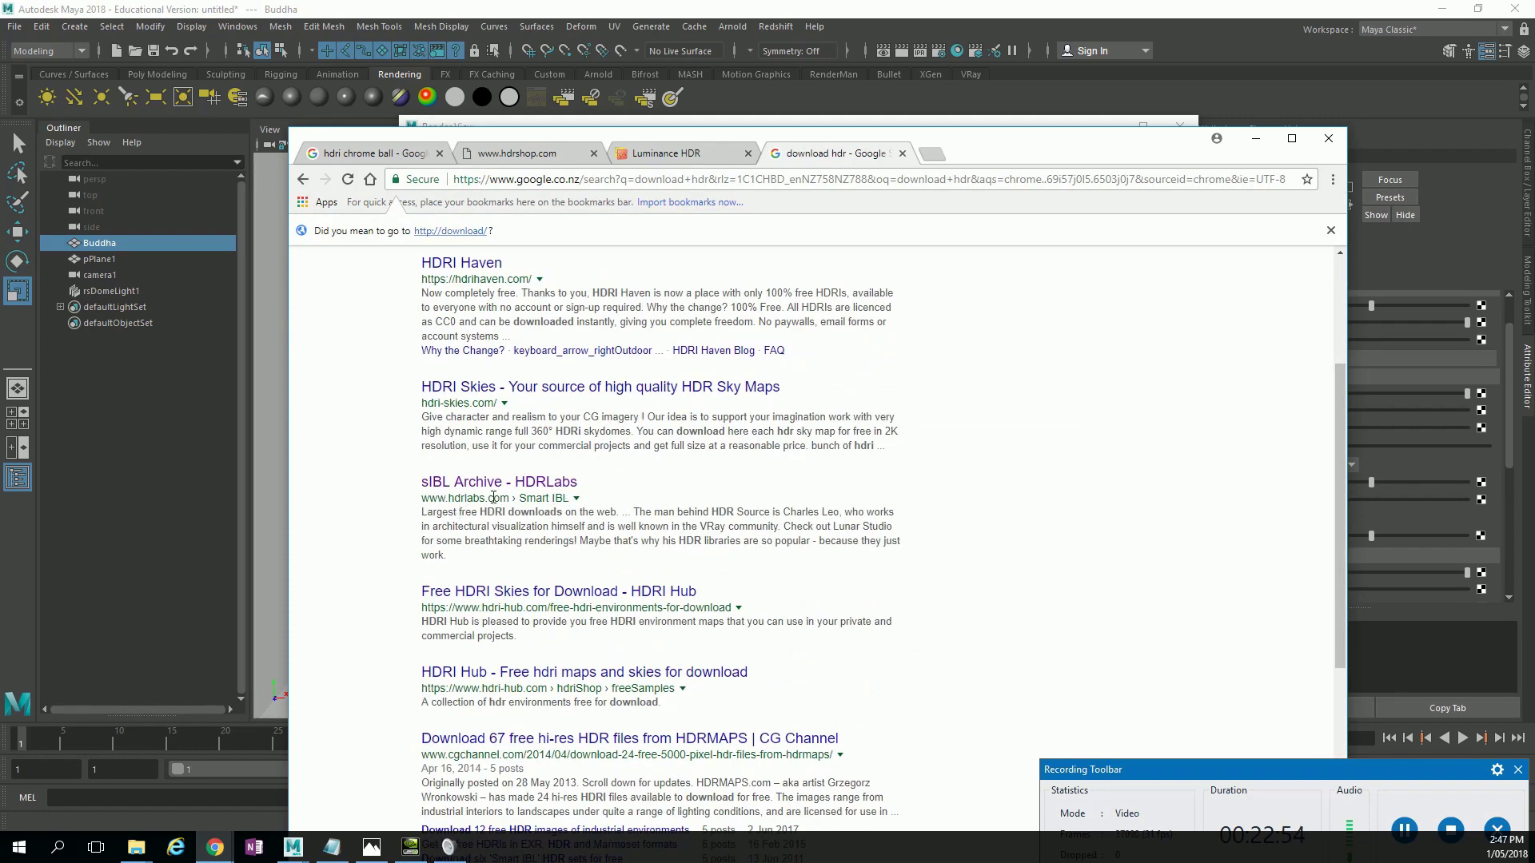
pyautogui.click(511, 482)
# Look through the sIBL Archive's free HDRI set thumbnails as far as the Lightsmith Collection.
pyautogui.scroll(-1, 679, 391)
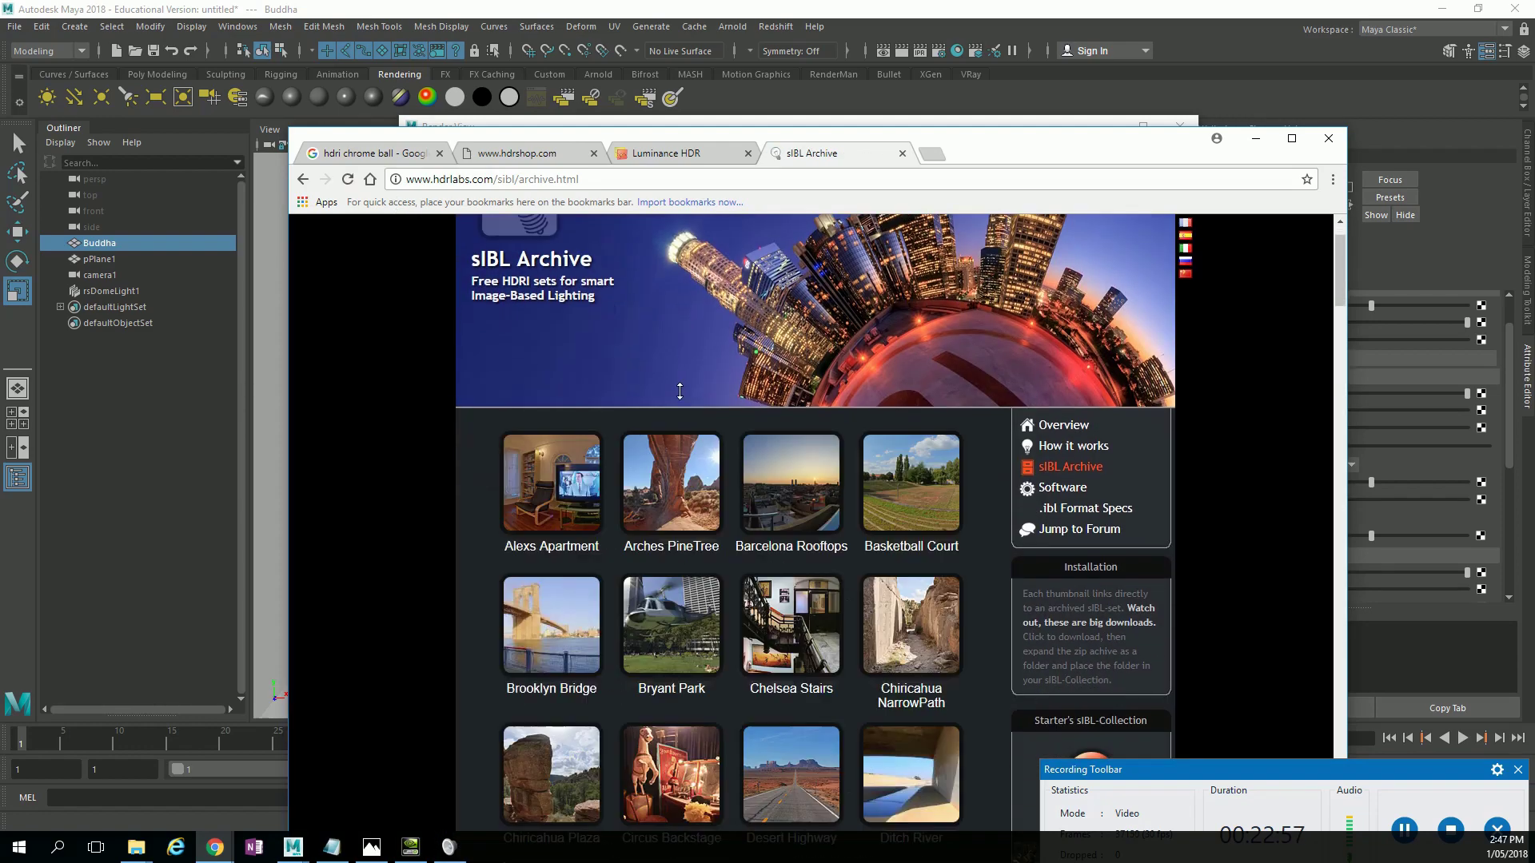
pyautogui.scroll(-1, 679, 391)
pyautogui.scroll(-1, 459, 422)
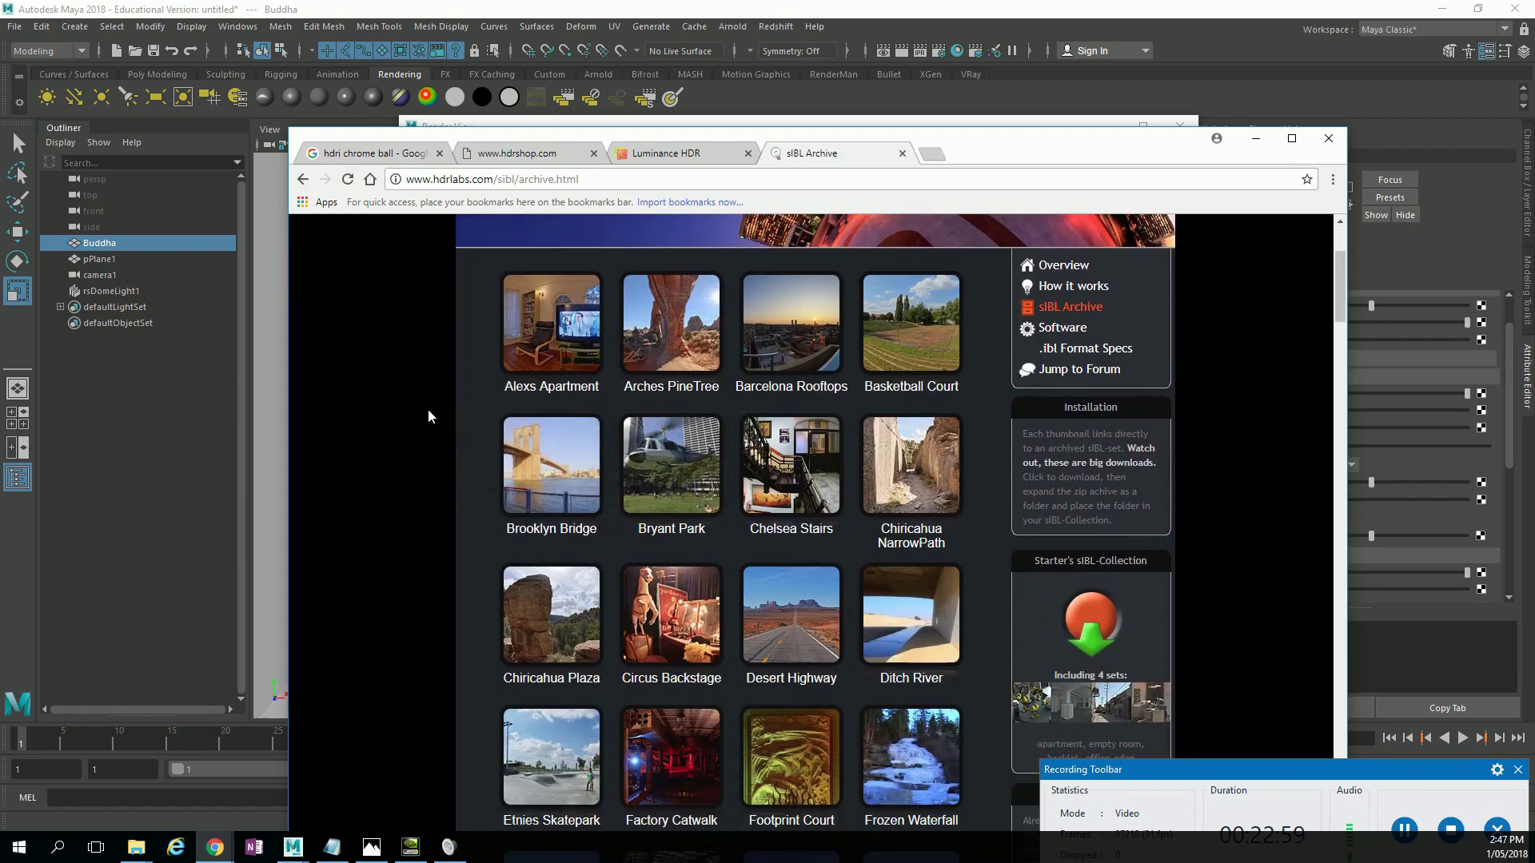
pyautogui.scroll(-4, 435, 434)
pyautogui.scroll(3, 446, 438)
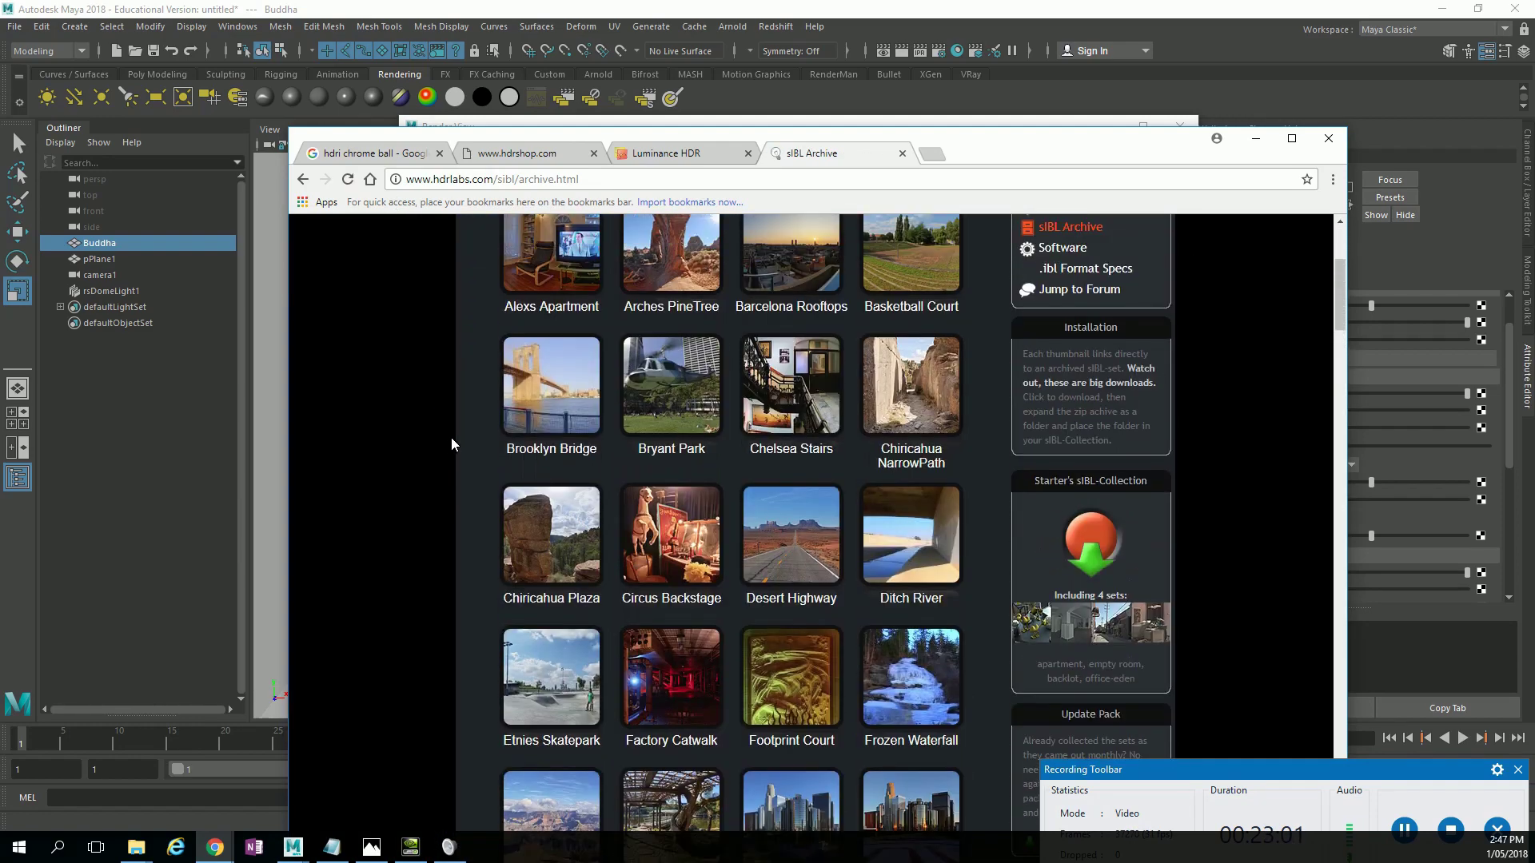
pyautogui.scroll(3, 453, 438)
pyautogui.scroll(-6, 452, 438)
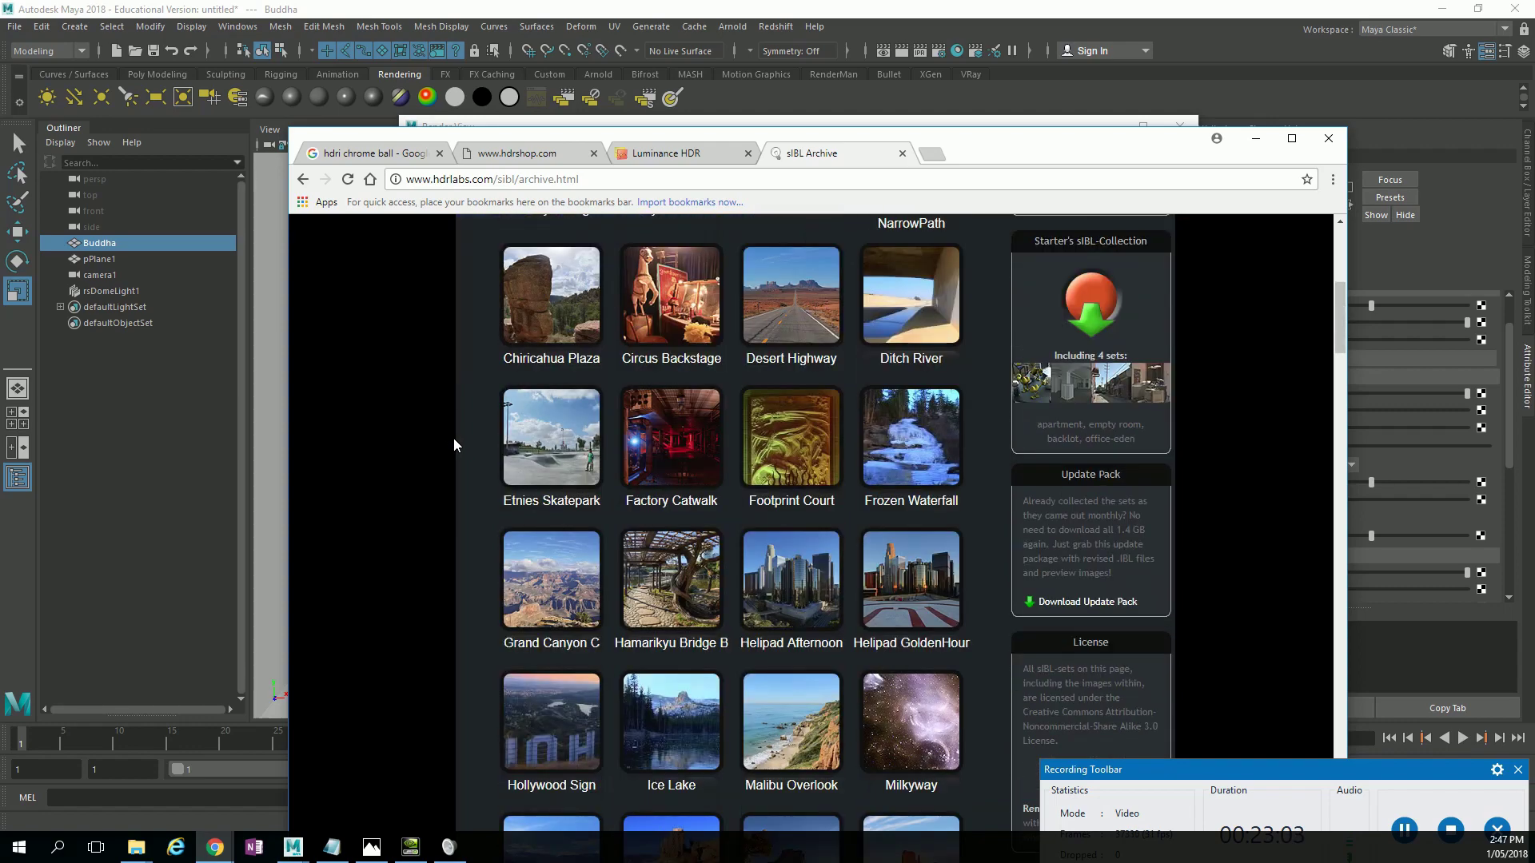
pyautogui.scroll(-6, 453, 438)
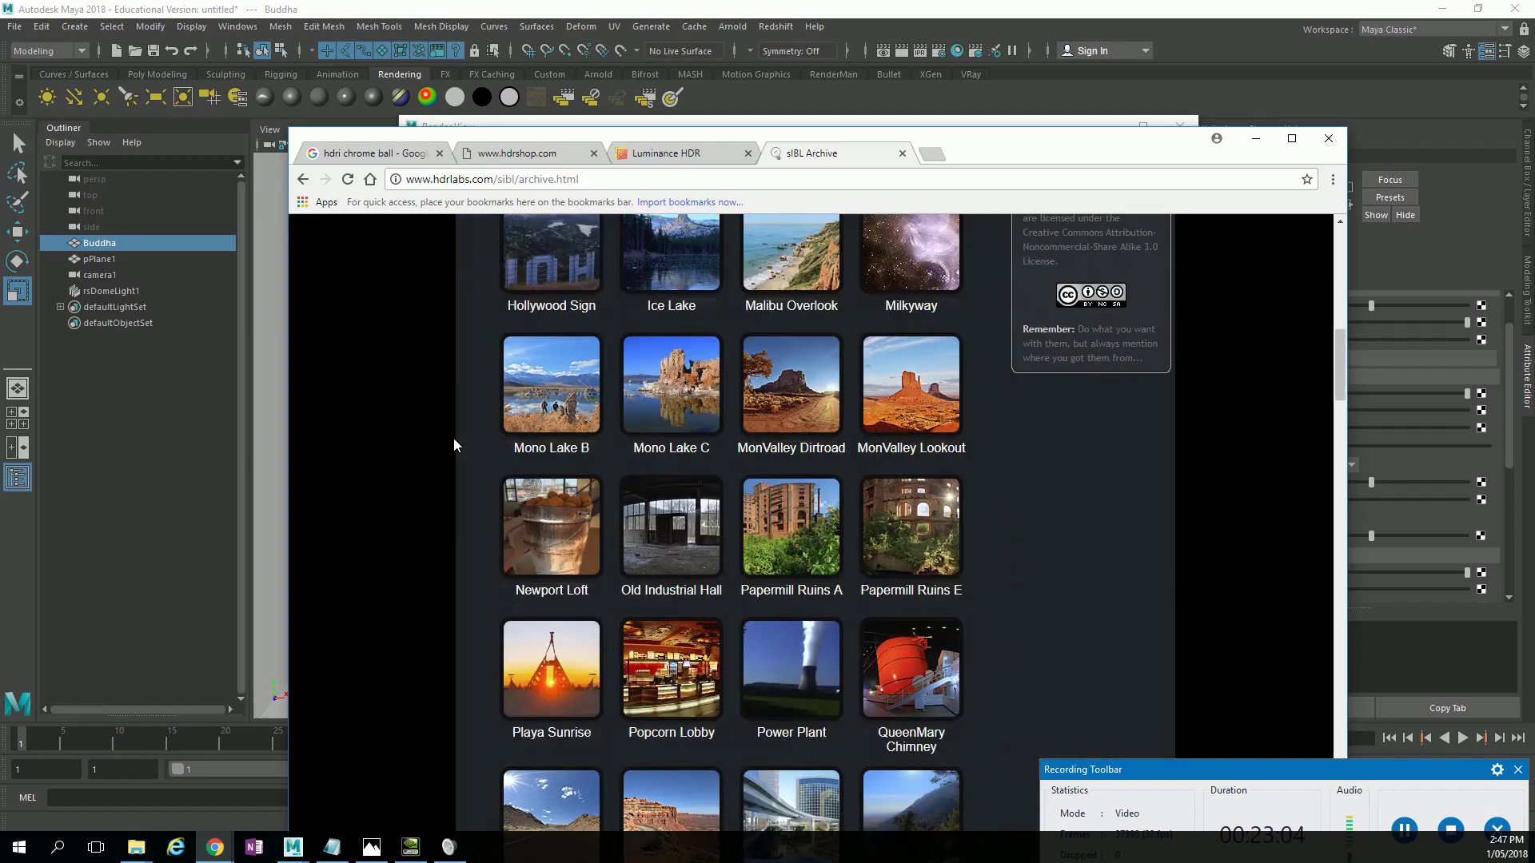
pyautogui.scroll(-4, 583, 469)
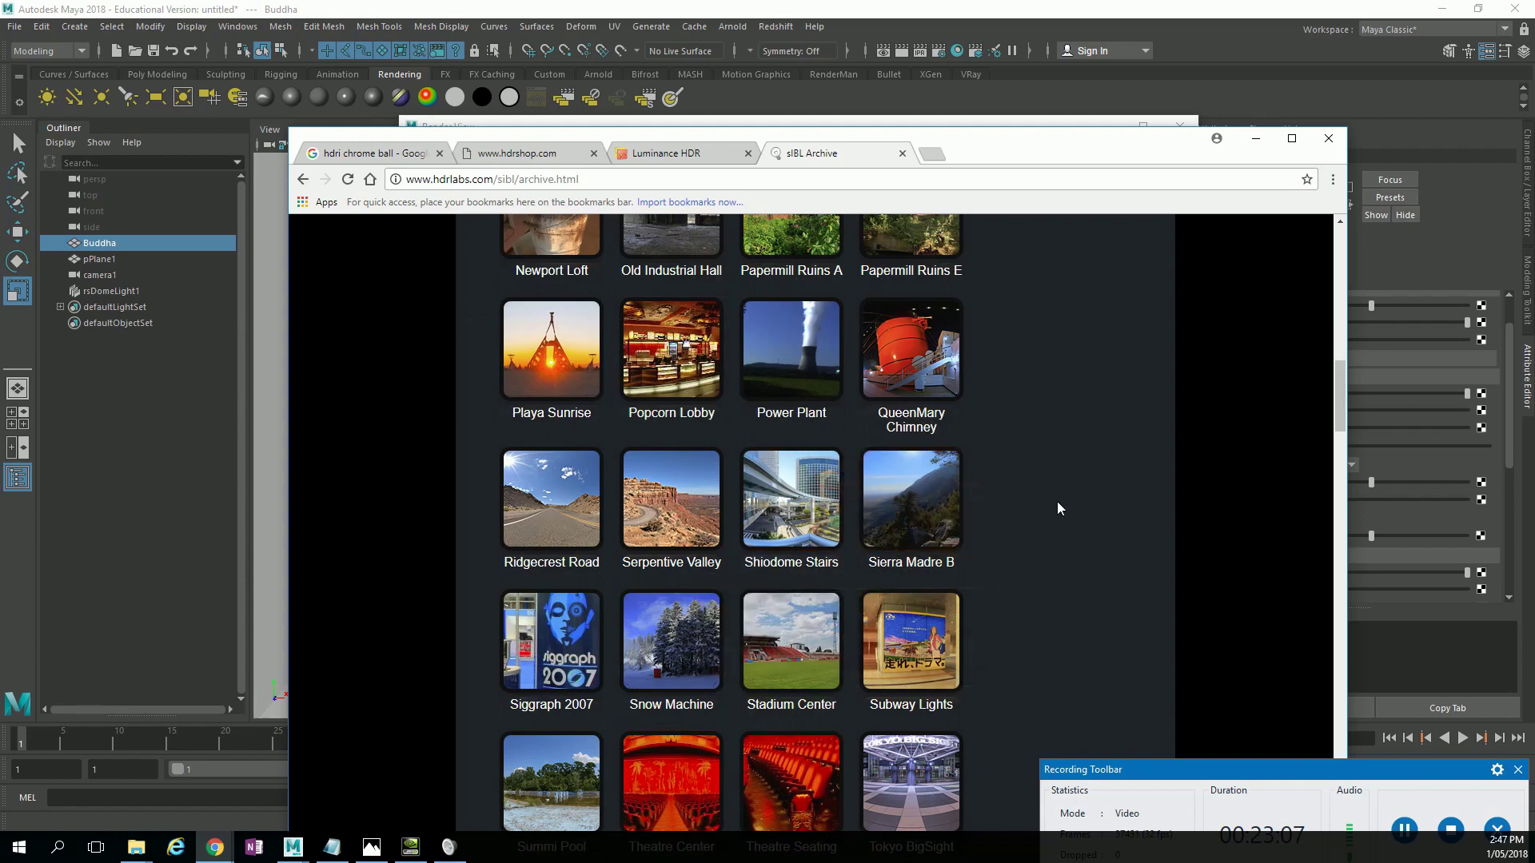
pyautogui.scroll(-4, 1057, 503)
pyautogui.scroll(-3, 1056, 508)
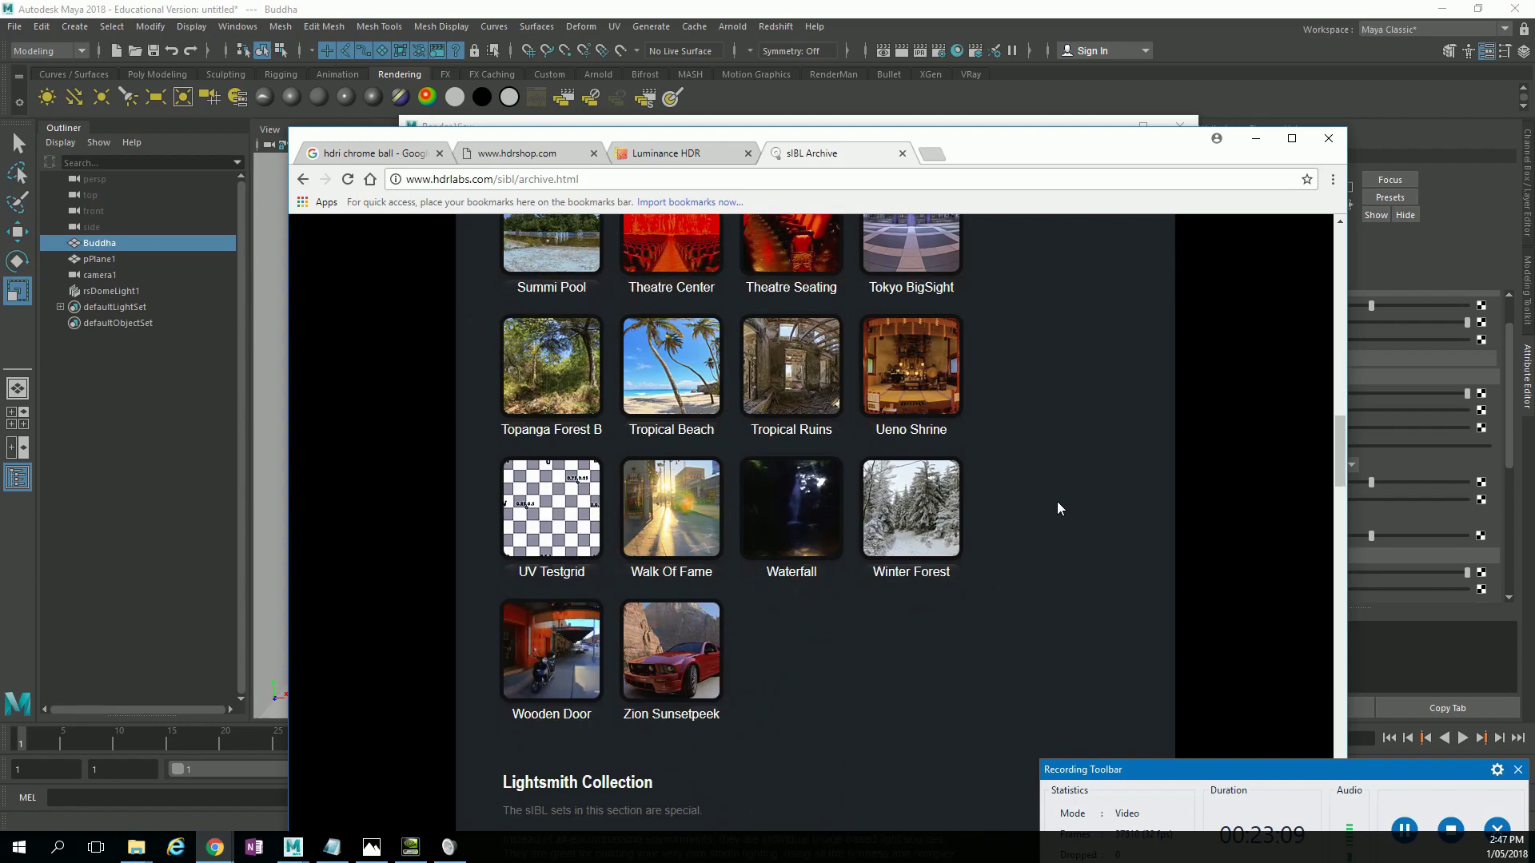
pyautogui.scroll(-2, 1039, 501)
pyautogui.scroll(1, 1038, 505)
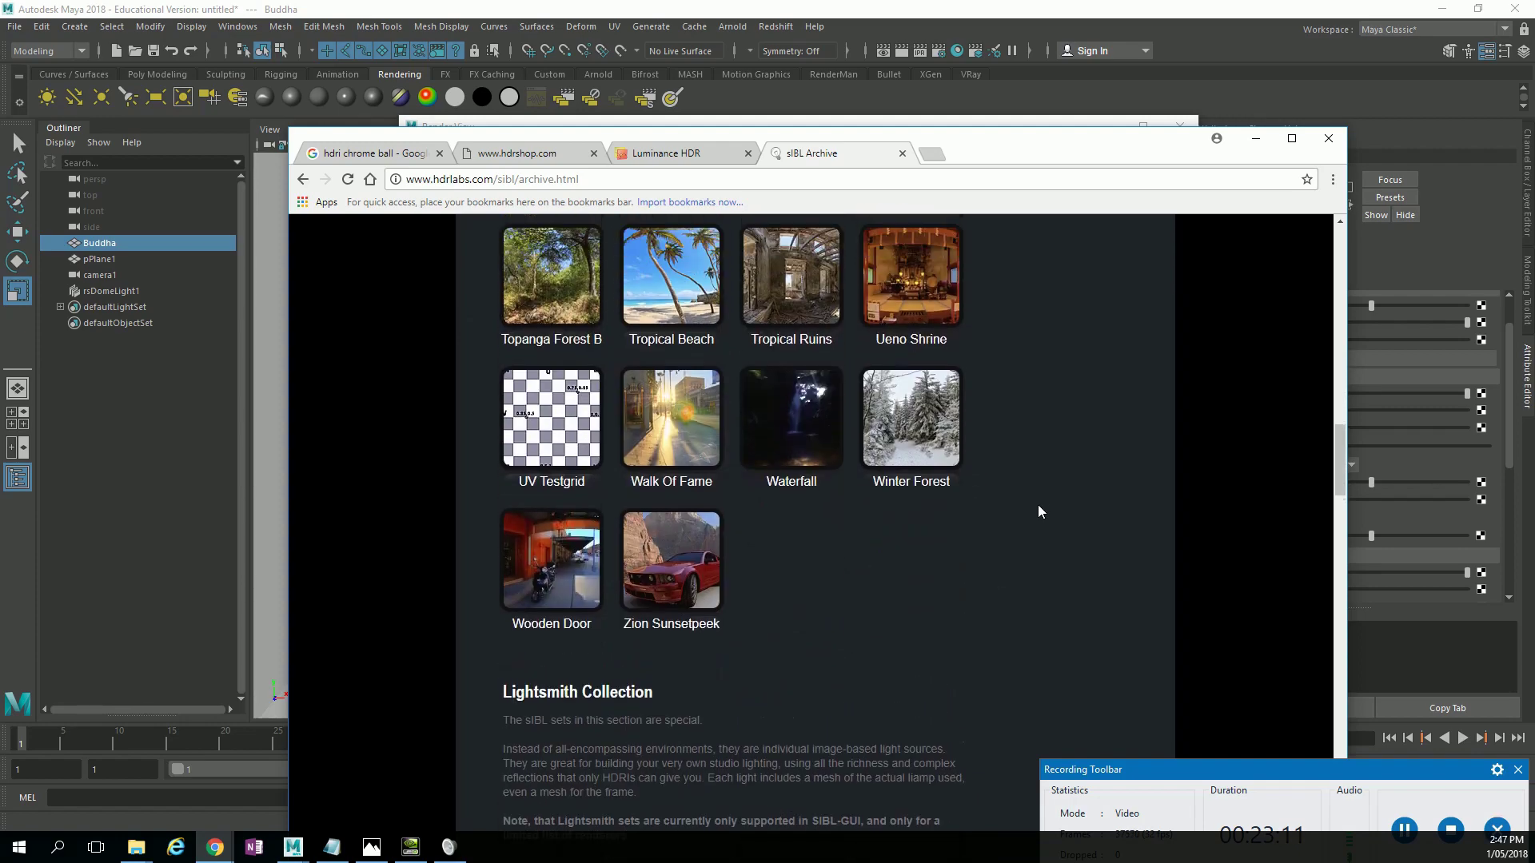
# Download the Walk Of Fame HDRI set and save it as Walk_Of_Fame.zip on the Desktop.
pyautogui.moveTo(714, 473)
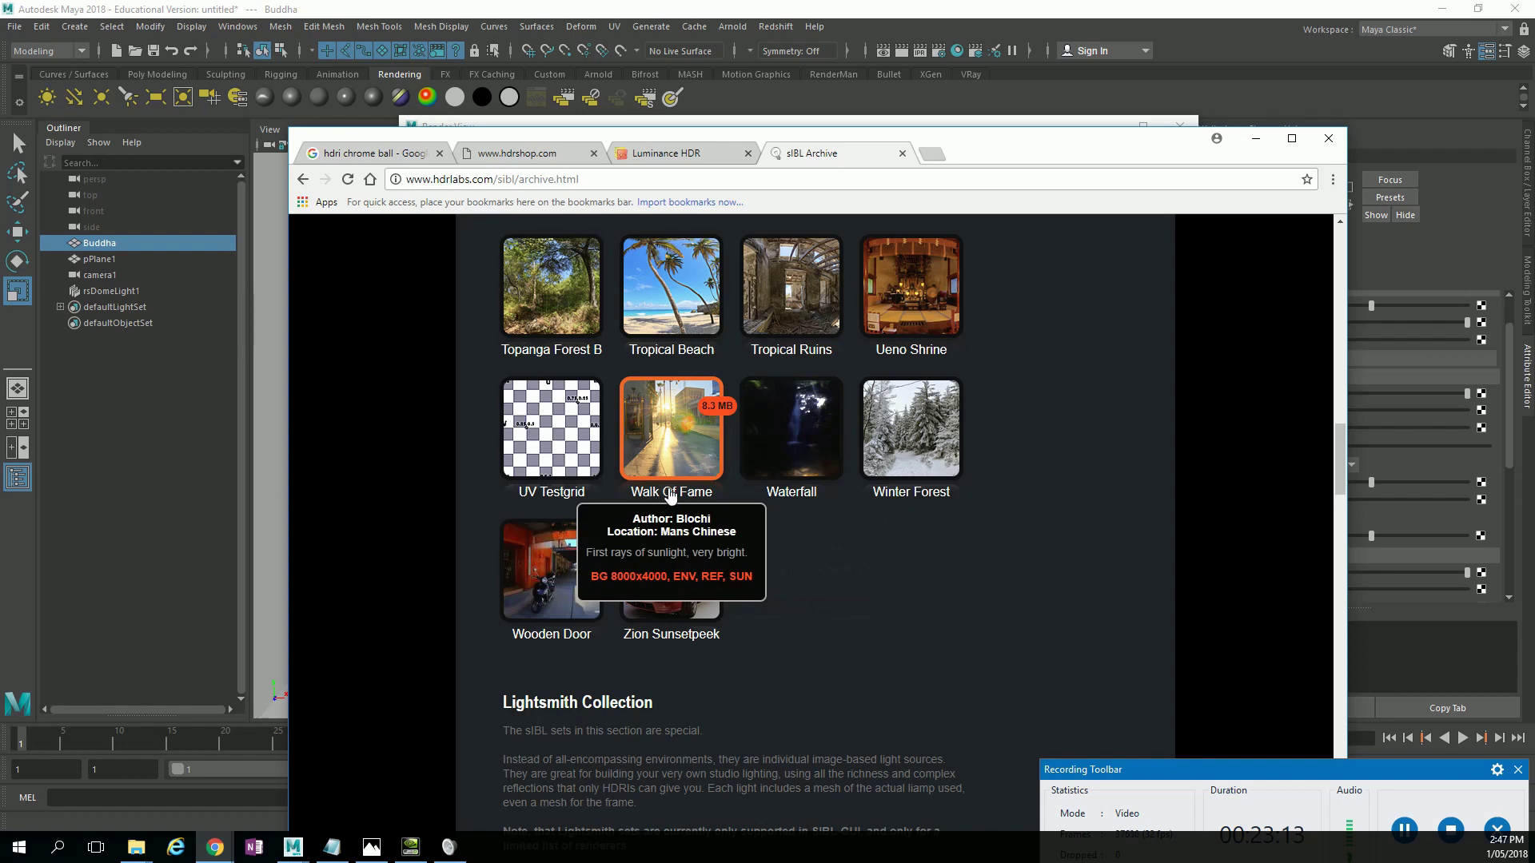
pyautogui.click(684, 466)
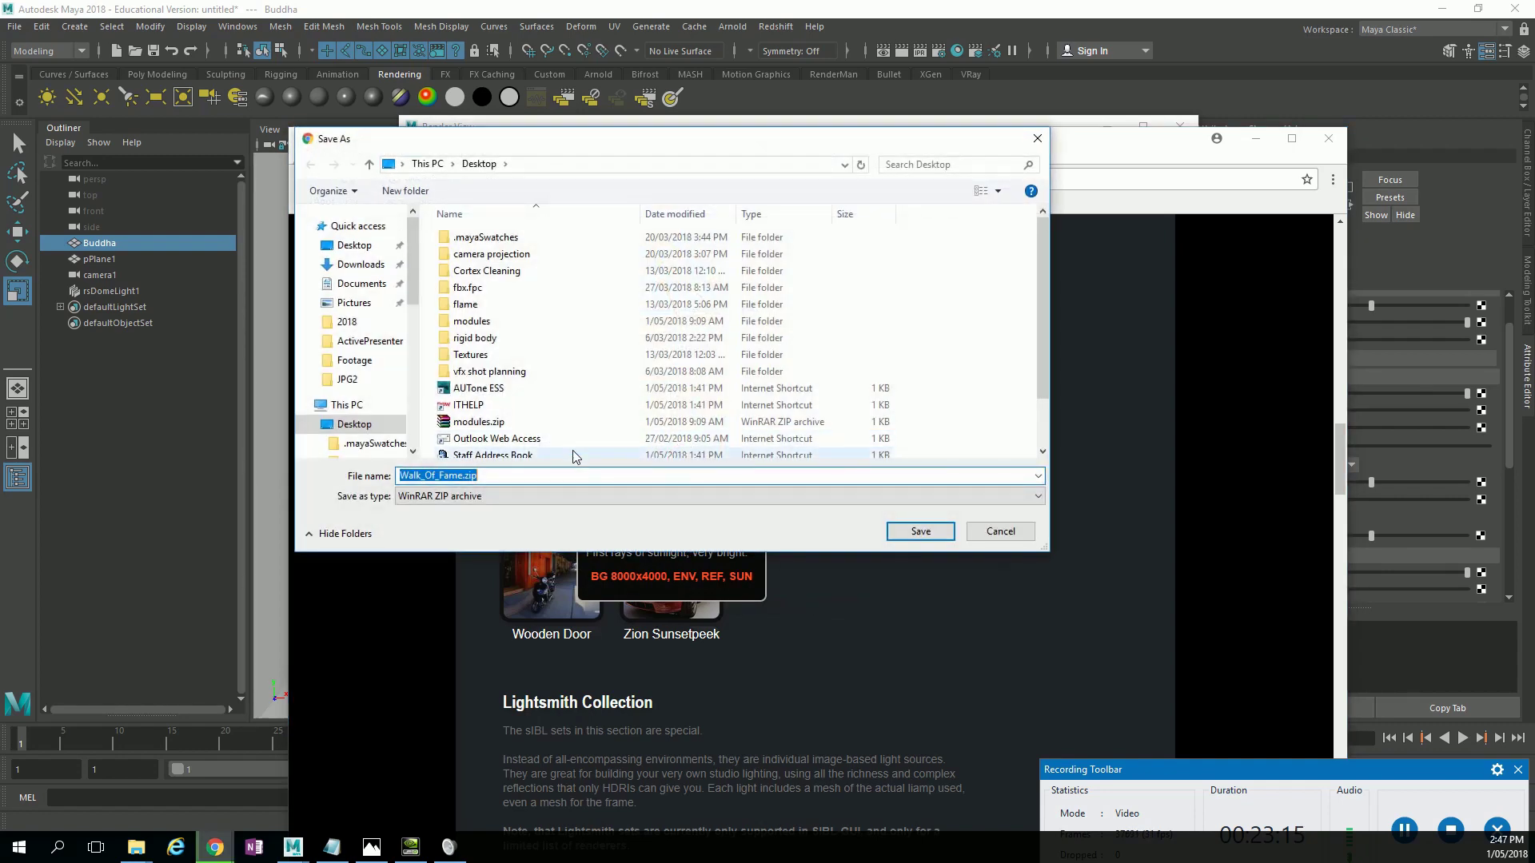
pyautogui.click(919, 534)
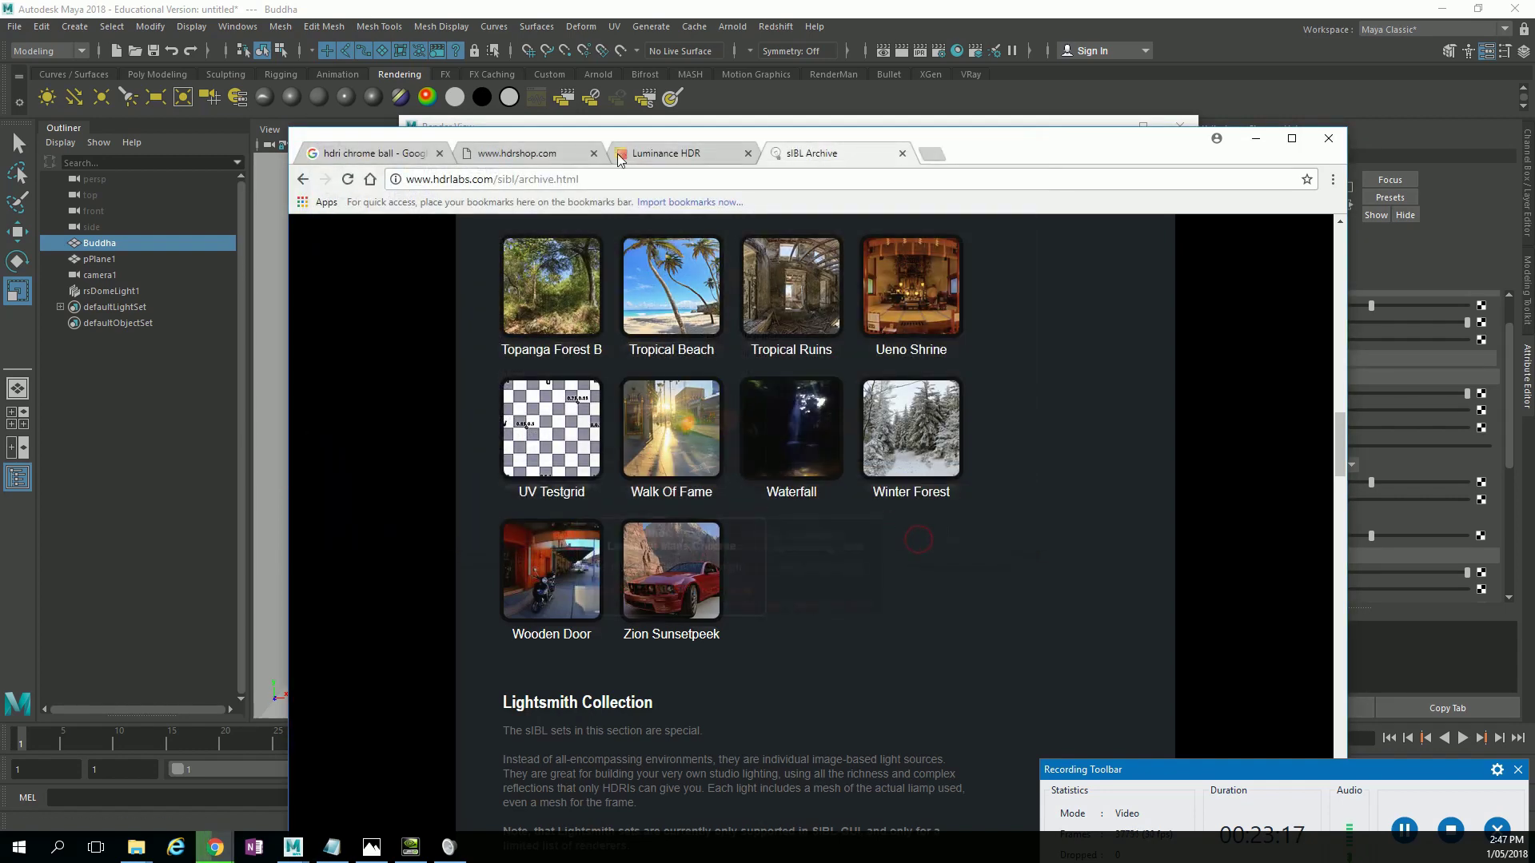
# Switch back to Maya, close the Render View and deselect the Buddha.
pyautogui.click(780, 94)
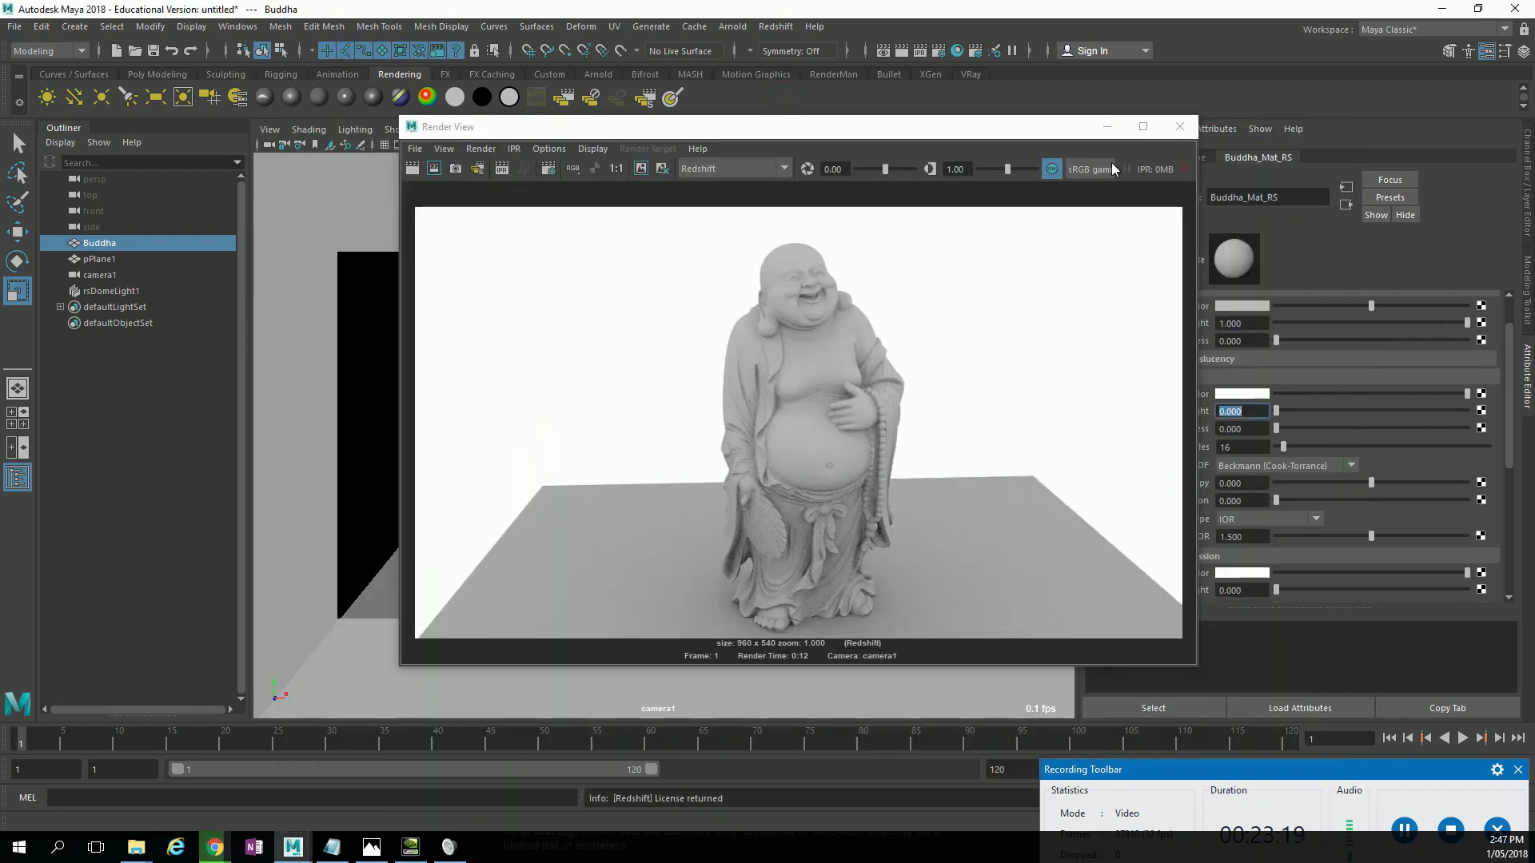
pyautogui.click(1167, 136)
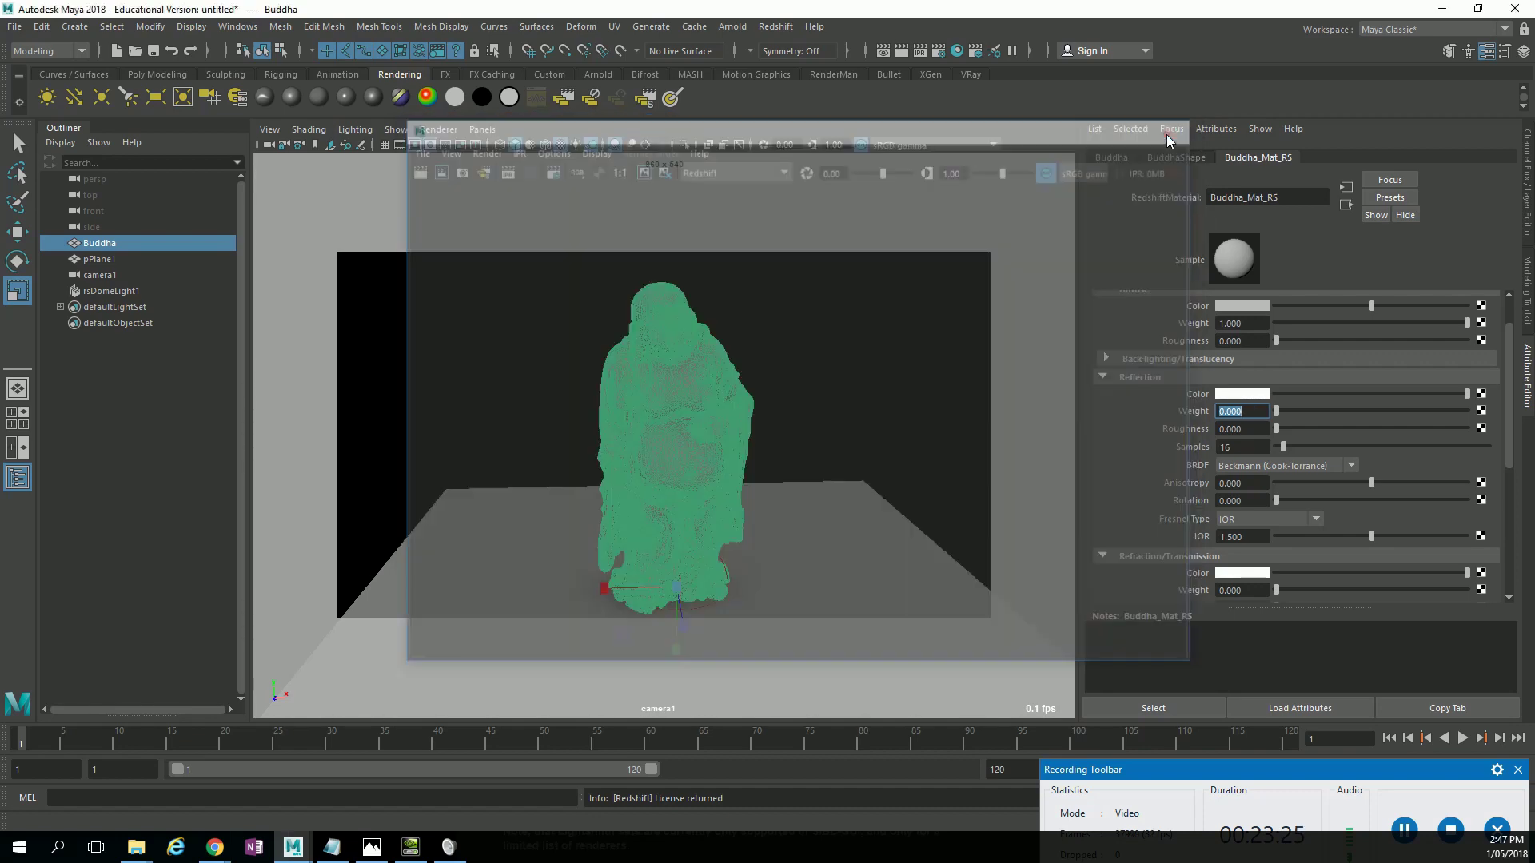
pyautogui.click(987, 193)
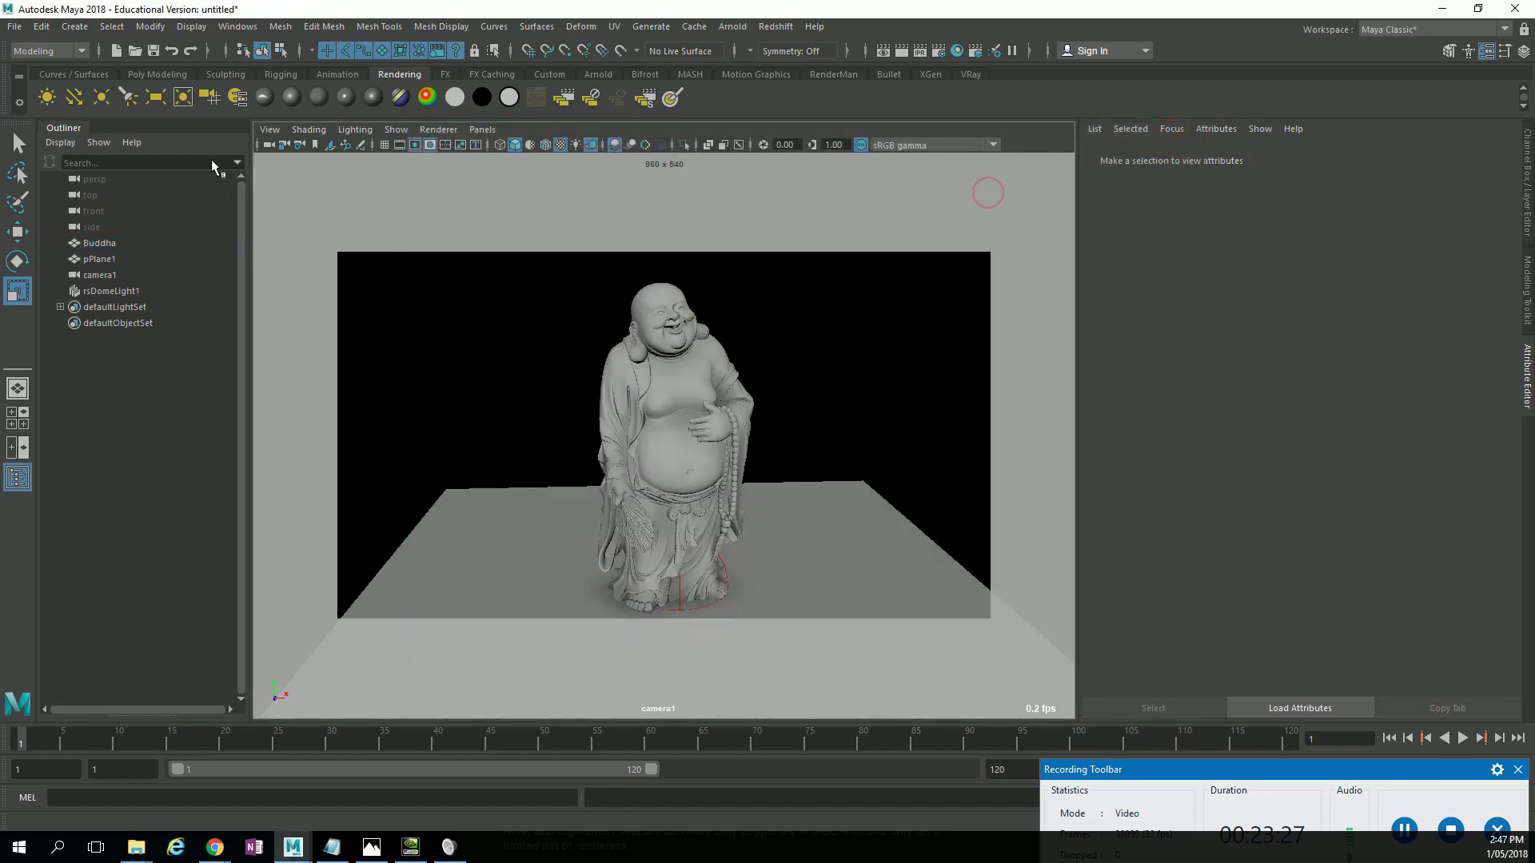
# Start a new project in the Project Window and check the location browser, keeping the default projects folder.
pyautogui.click(14, 26)
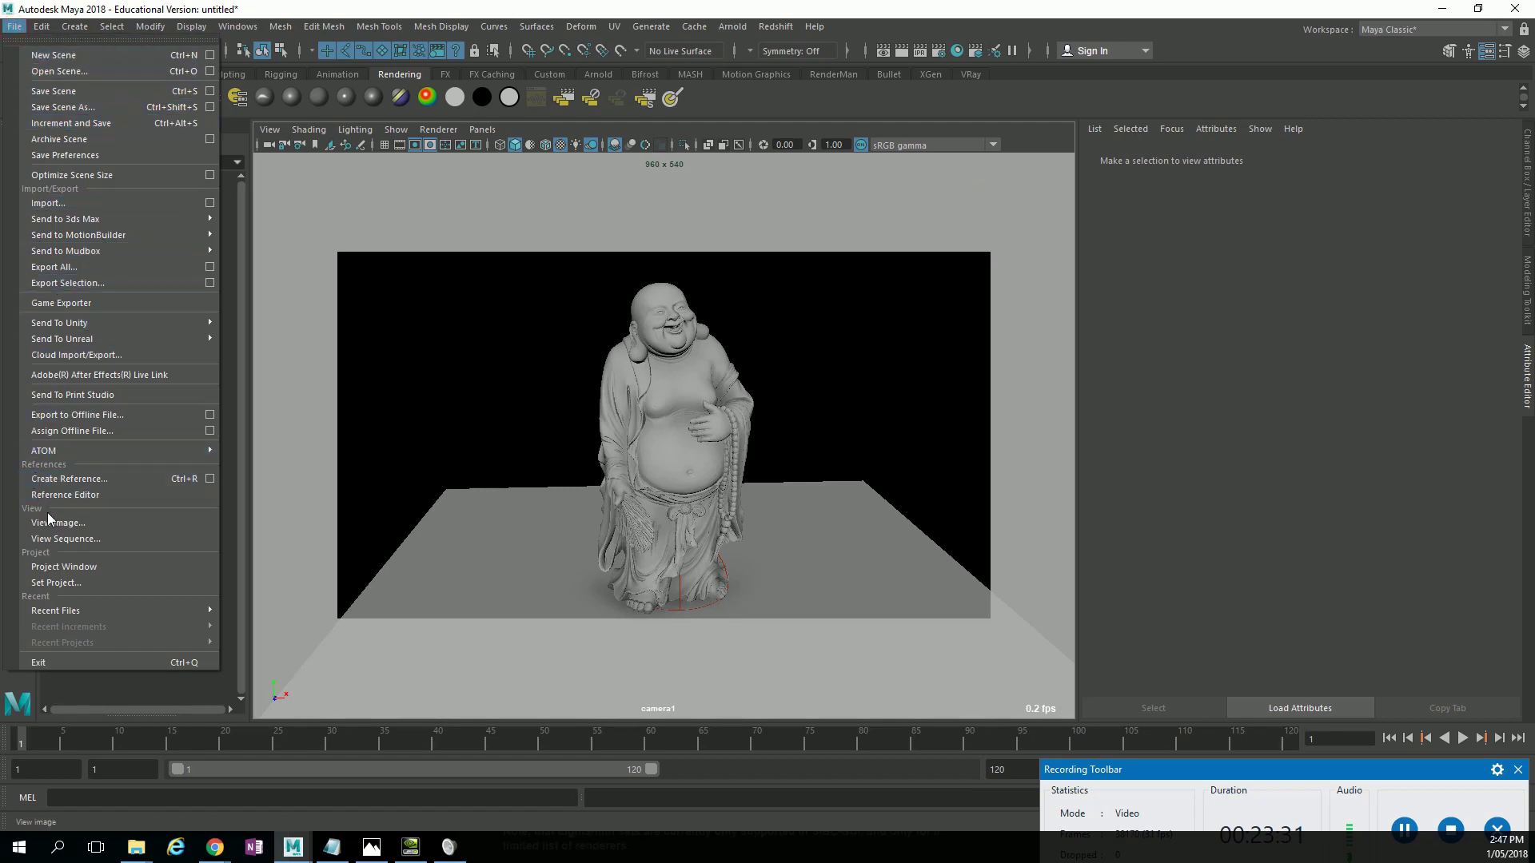
pyautogui.click(93, 565)
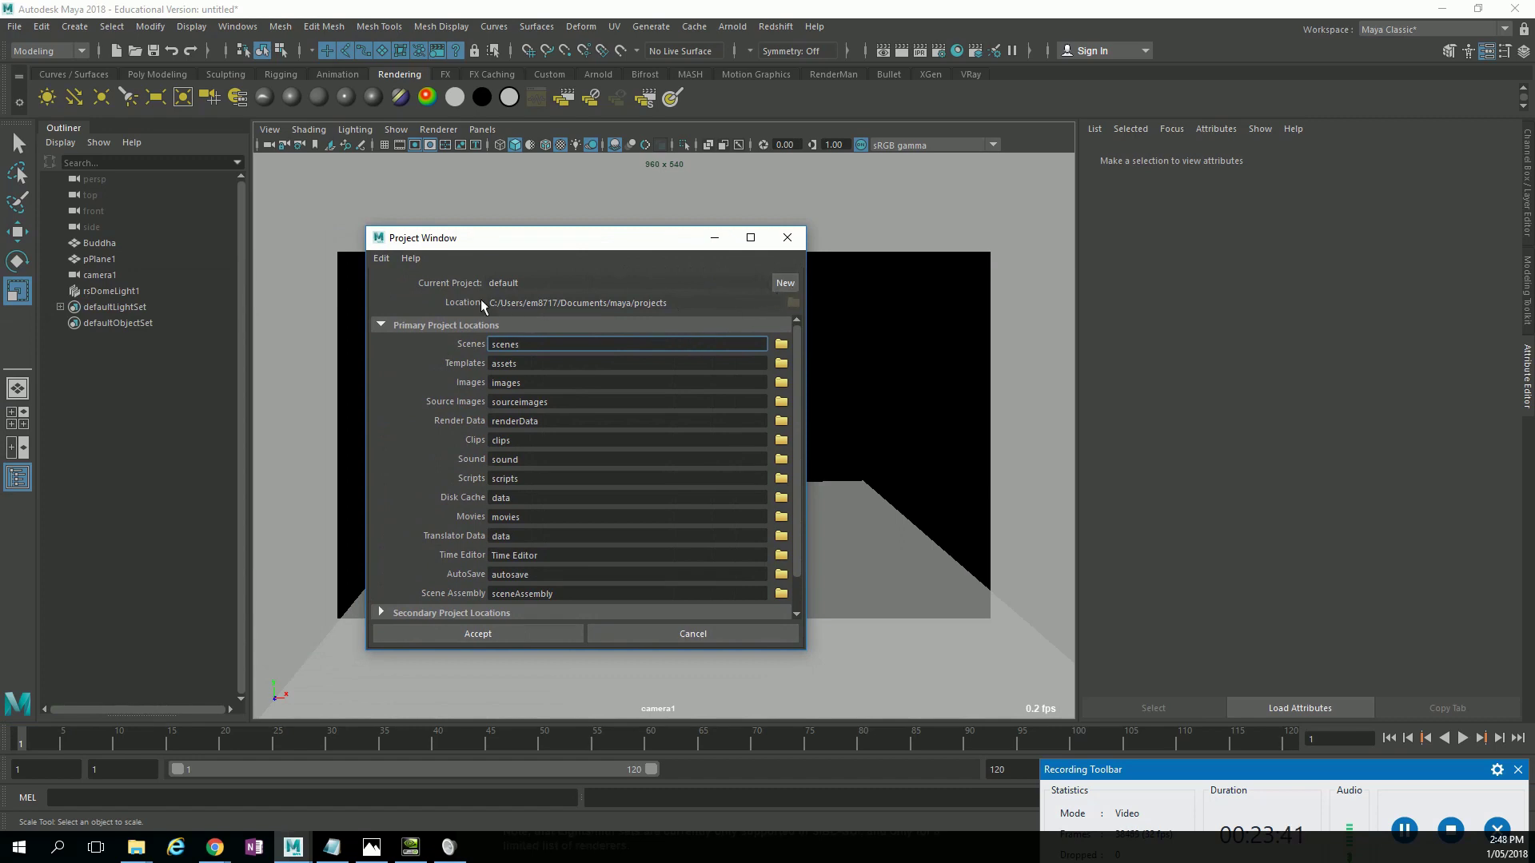
pyautogui.click(785, 283)
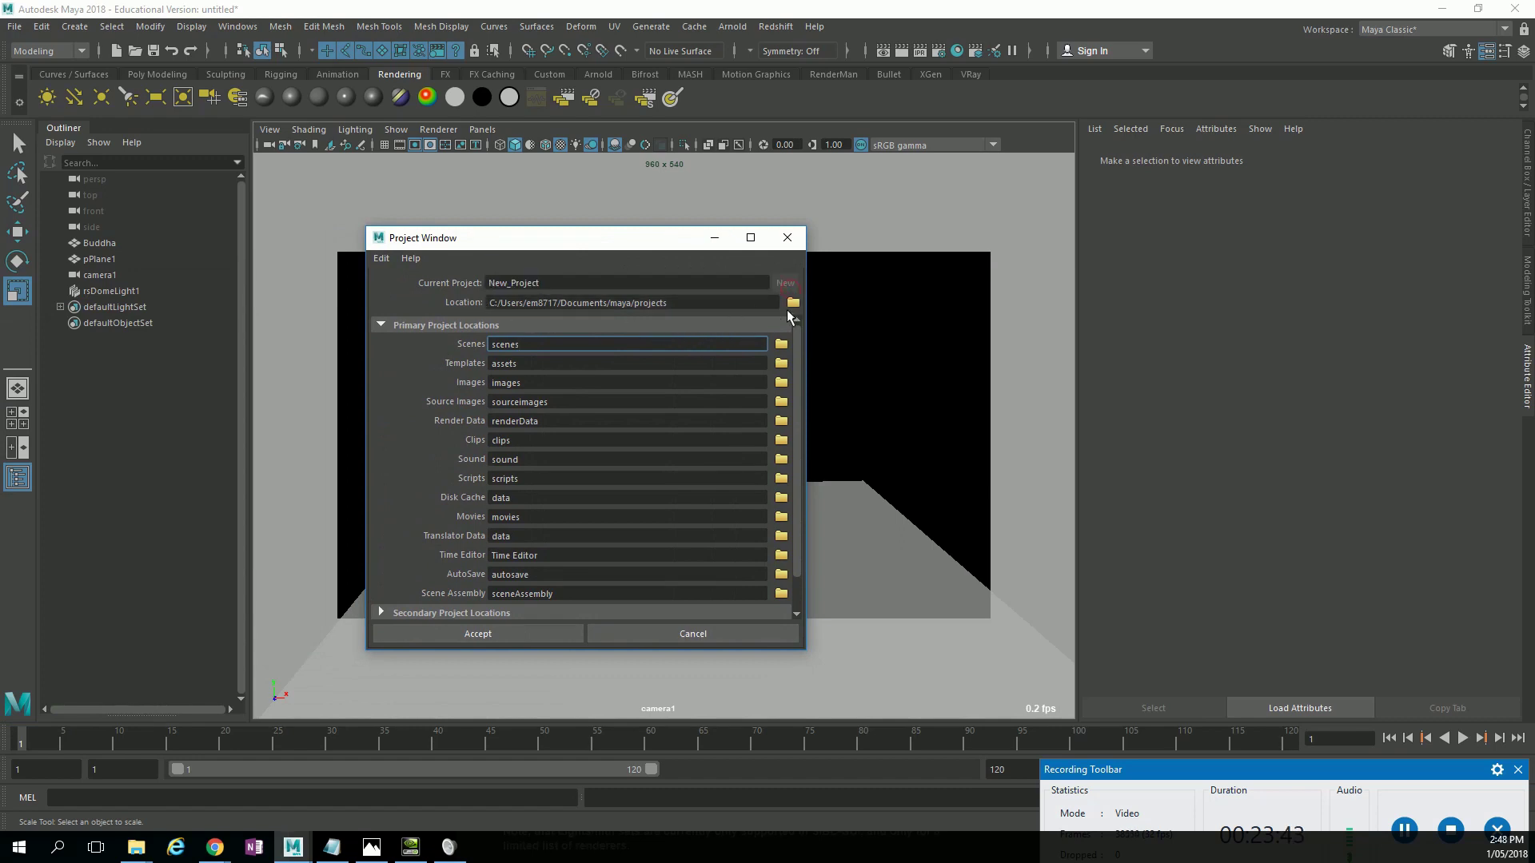
pyautogui.click(793, 303)
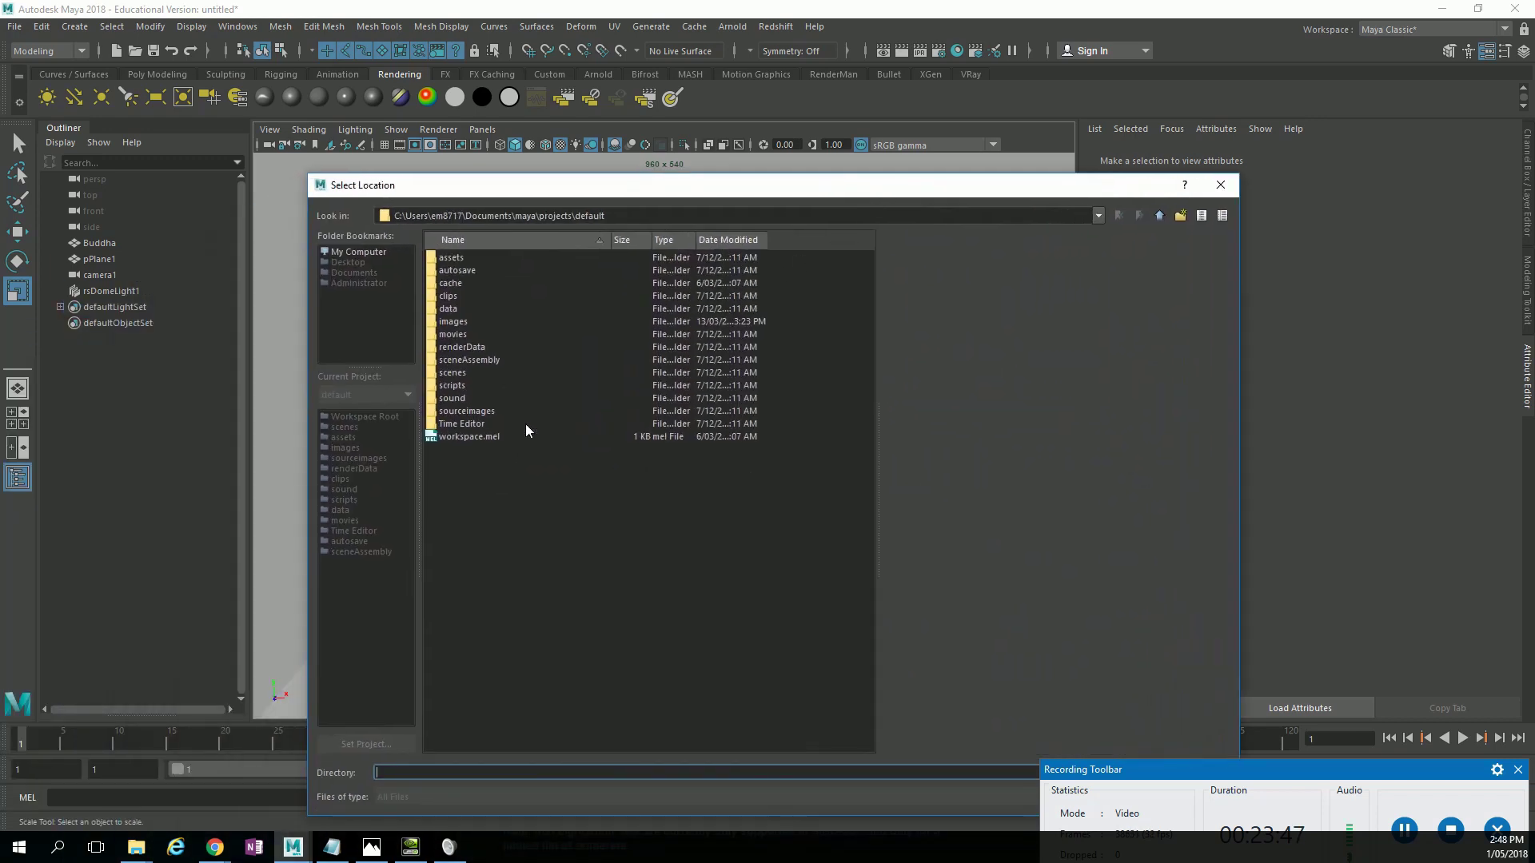
pyautogui.click(1225, 189)
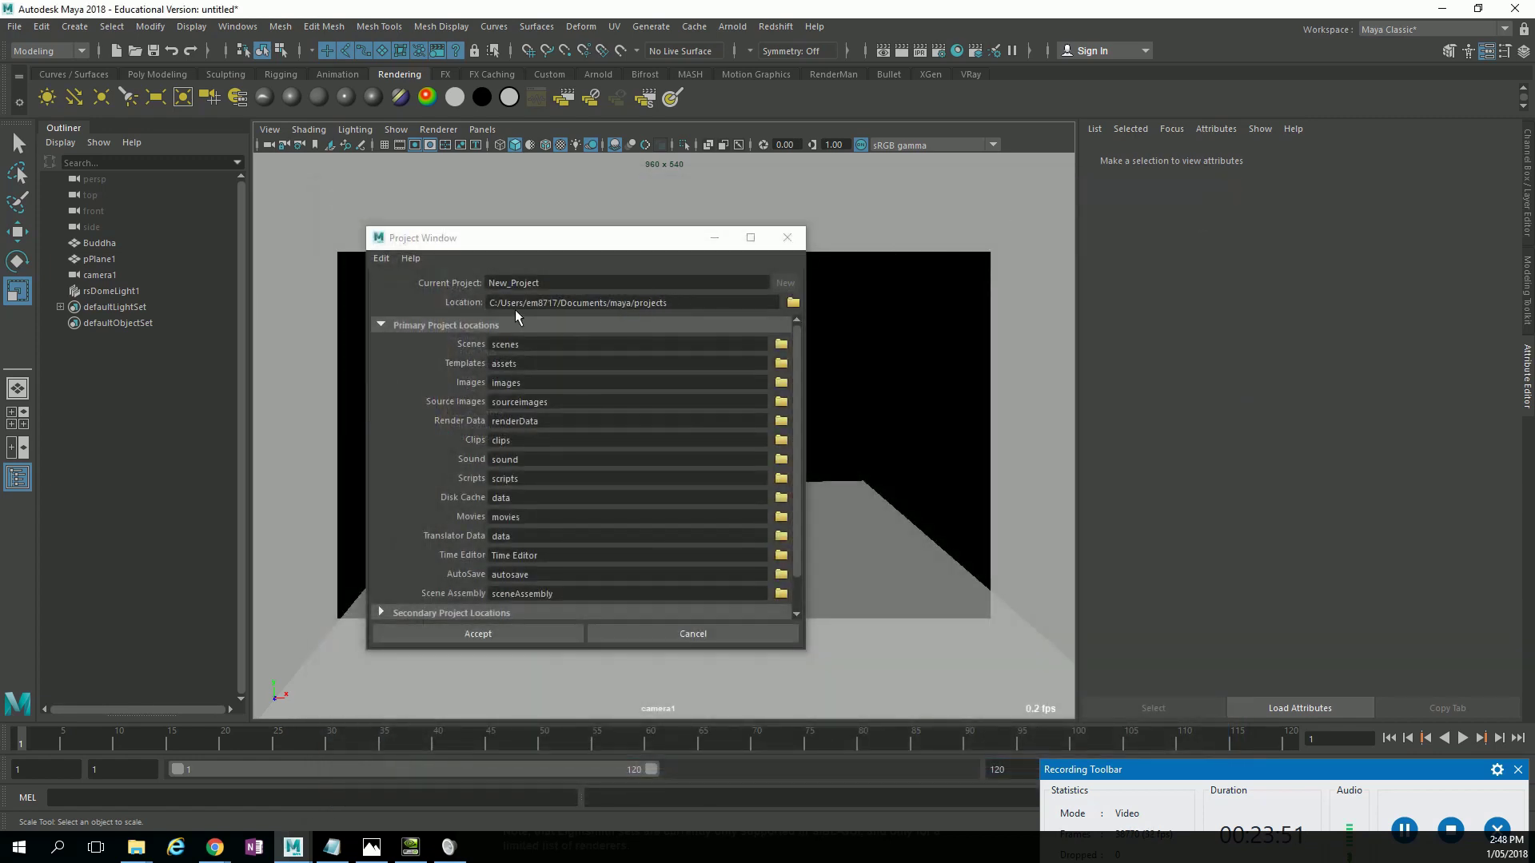
# Name the new project Lighting_Tutorial and create it with the default folder locations.
pyautogui.moveTo(604, 283); pyautogui.dragTo(351, 273)
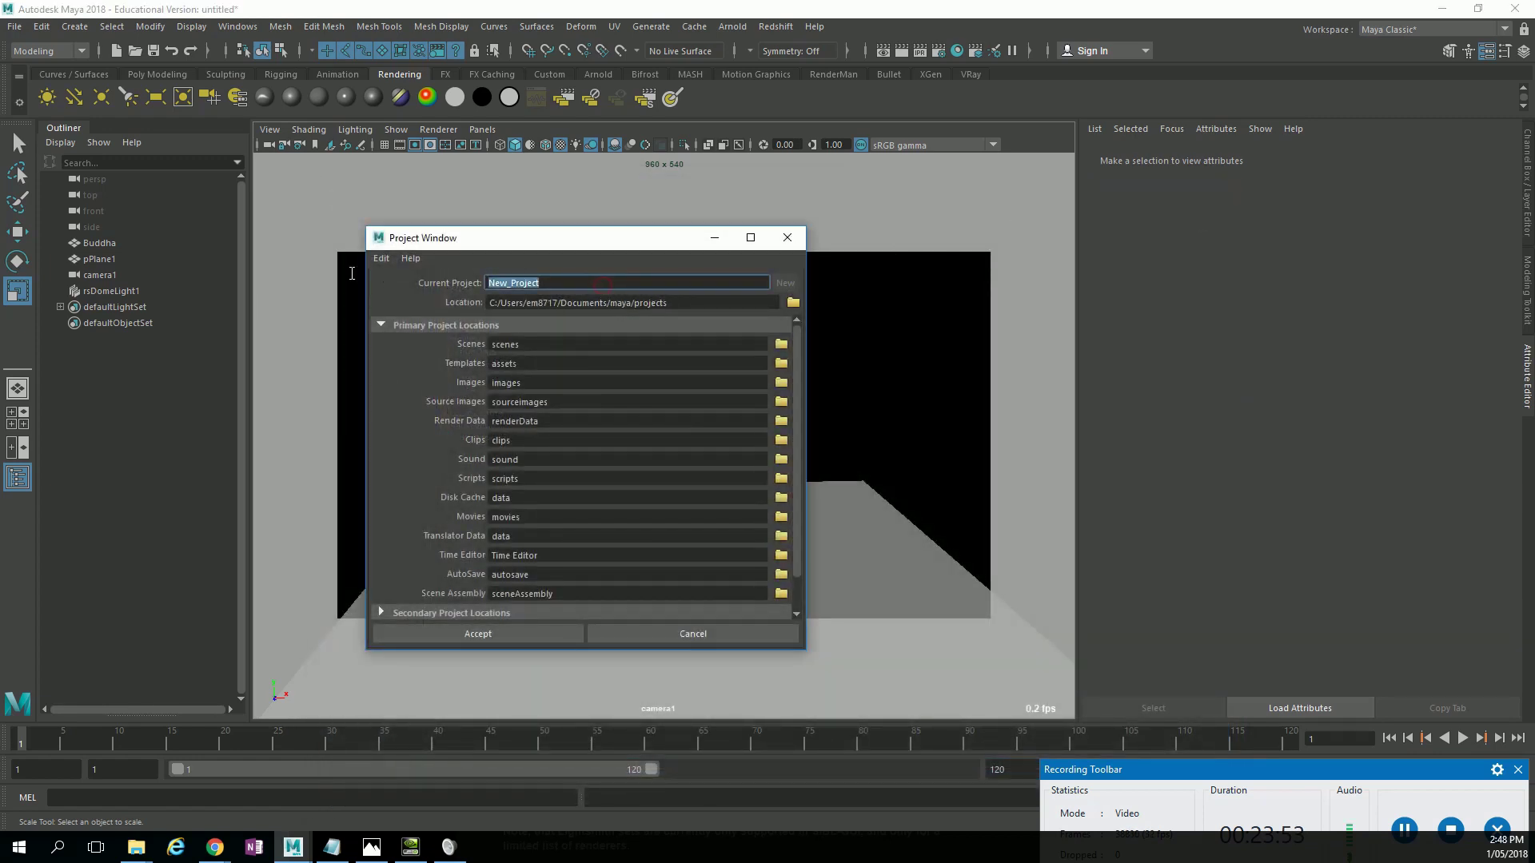
pyautogui.write('Lighting')
pyautogui.press('BackSpace')
pyautogui.press('BackSpace')
pyautogui.press('BackSpace')
pyautogui.press('BackSpace')
pyautogui.press('BackSpace')
pyautogui.press('BackSpace')
pyautogui.press('BackSpace')
pyautogui.write('o')
pyautogui.press('BackSpace')
pyautogui.write('ighting_Tutorial')
pyautogui.click(525, 639)
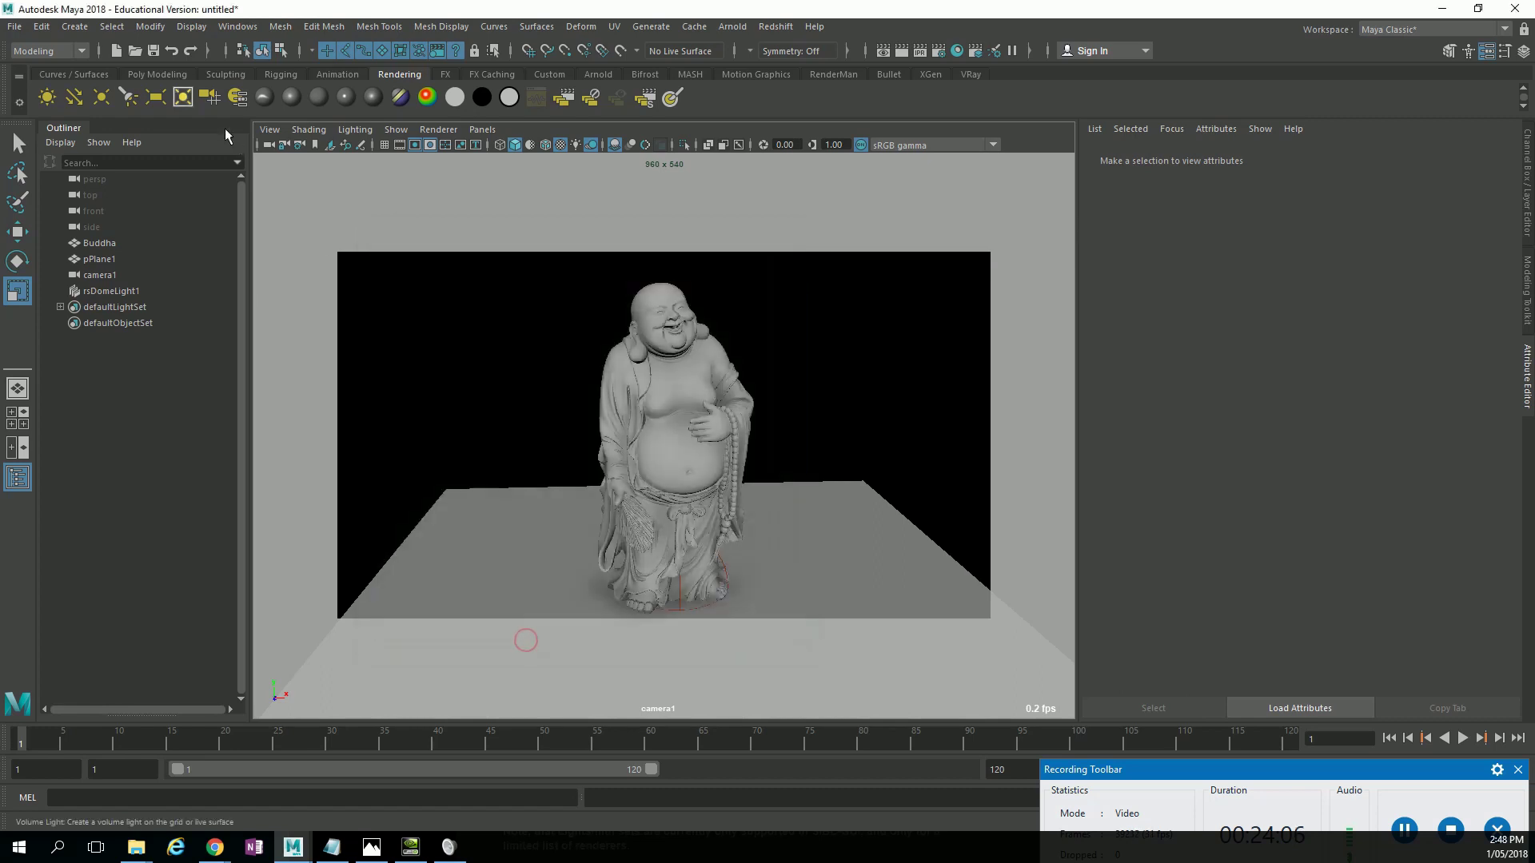
# Set the current Maya project to the Lighting_Tutorial folder.
pyautogui.click(14, 26)
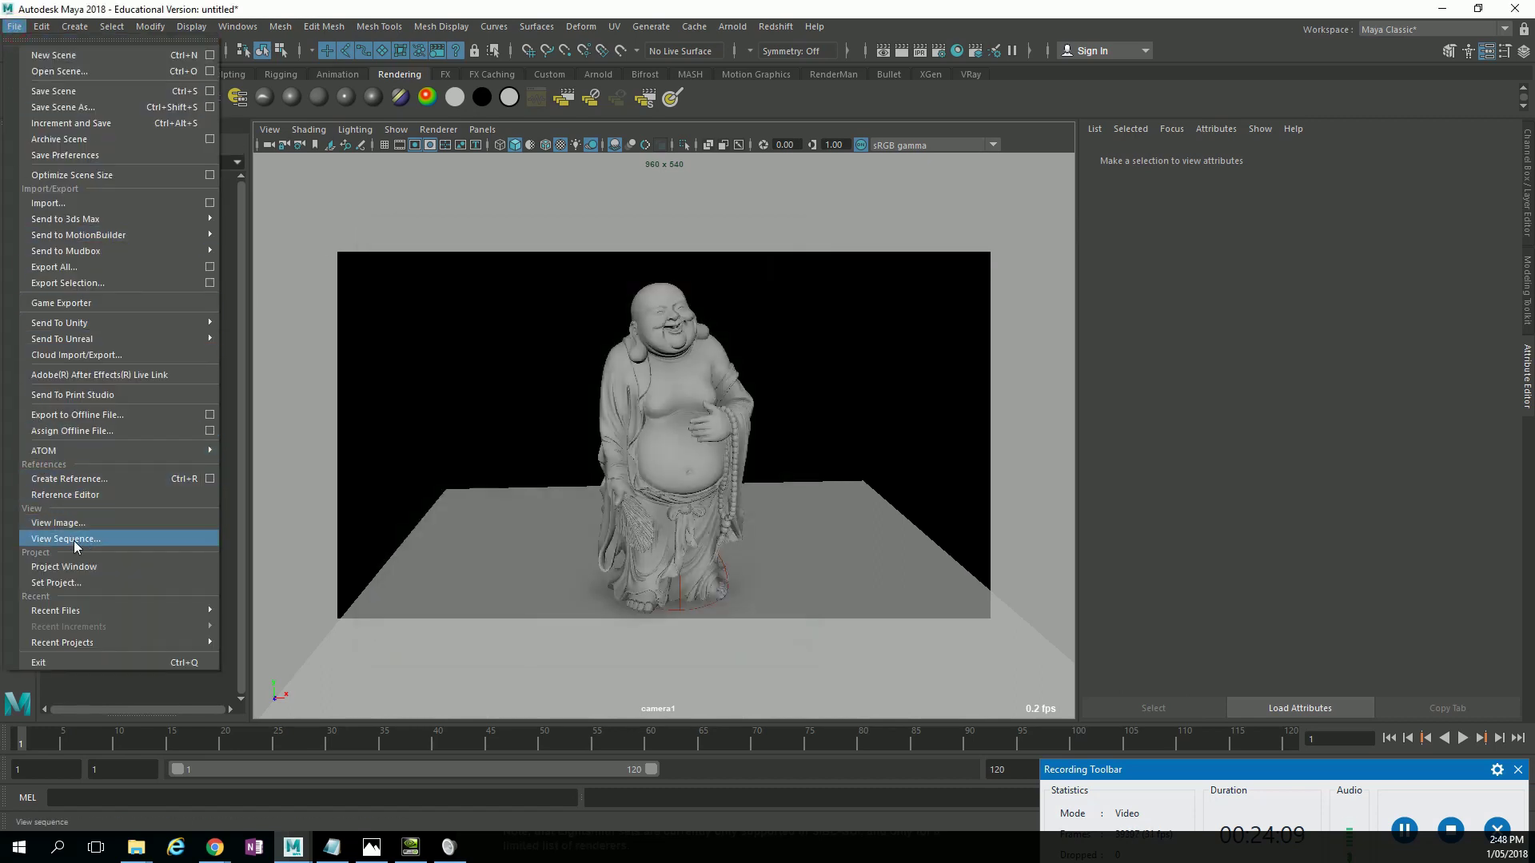
pyautogui.click(79, 582)
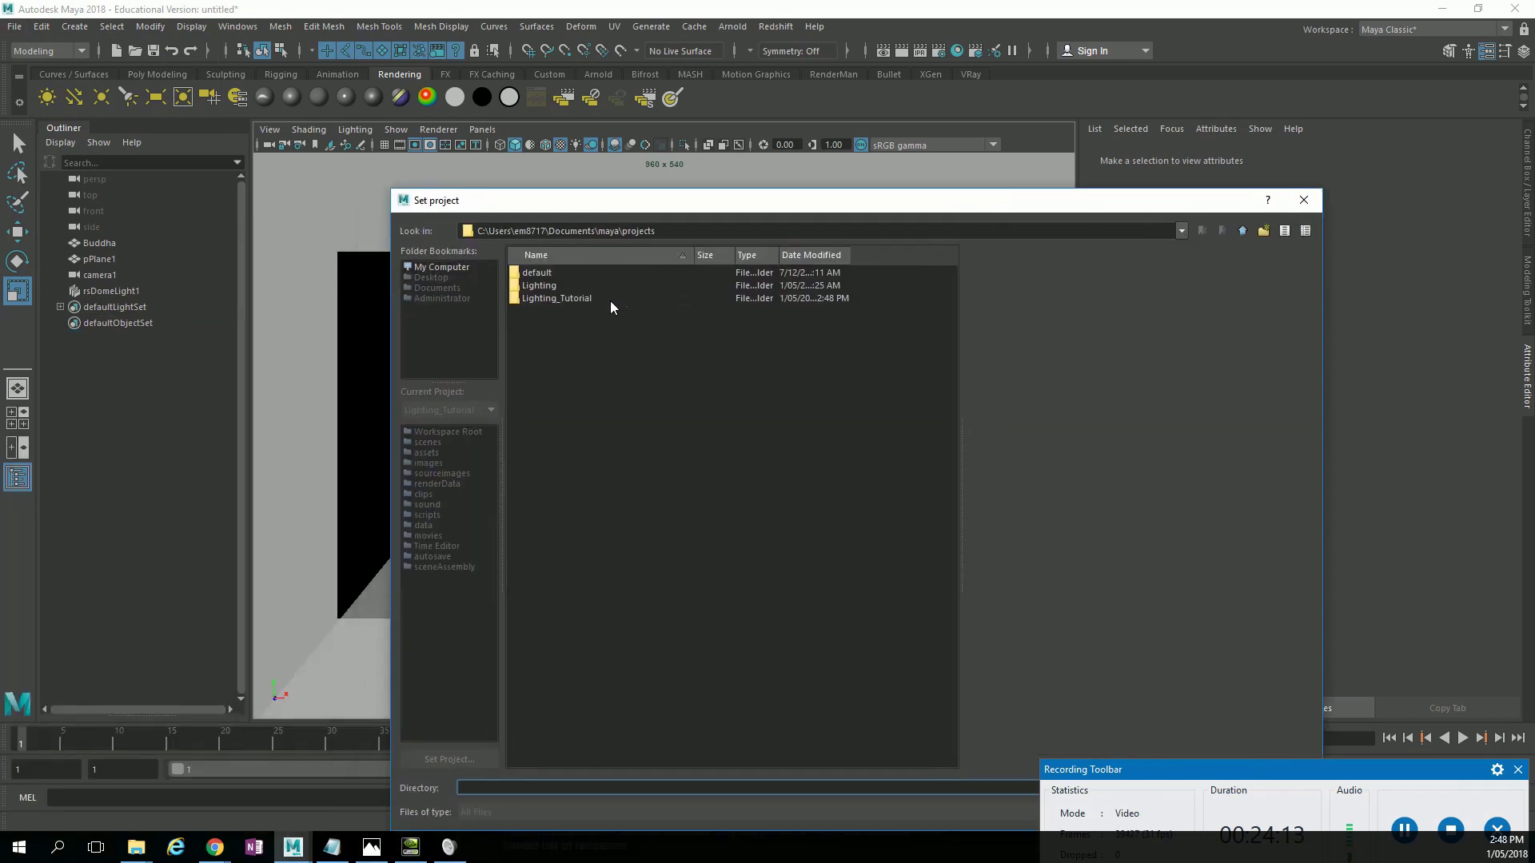
pyautogui.doubleClick(590, 299)
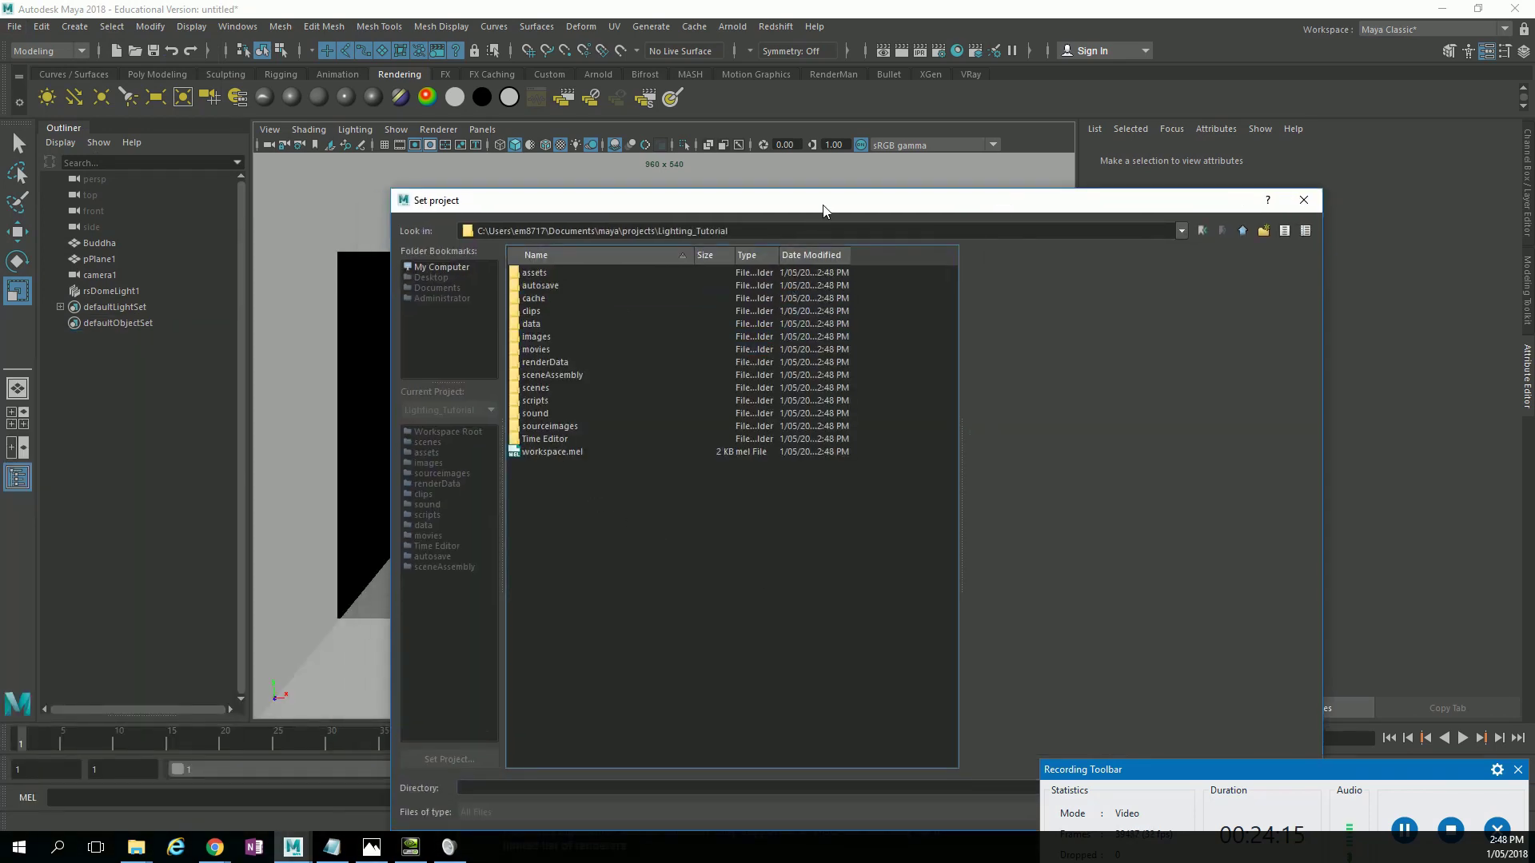
pyautogui.moveTo(824, 205); pyautogui.dragTo(761, 146)
pyautogui.click(1221, 728)
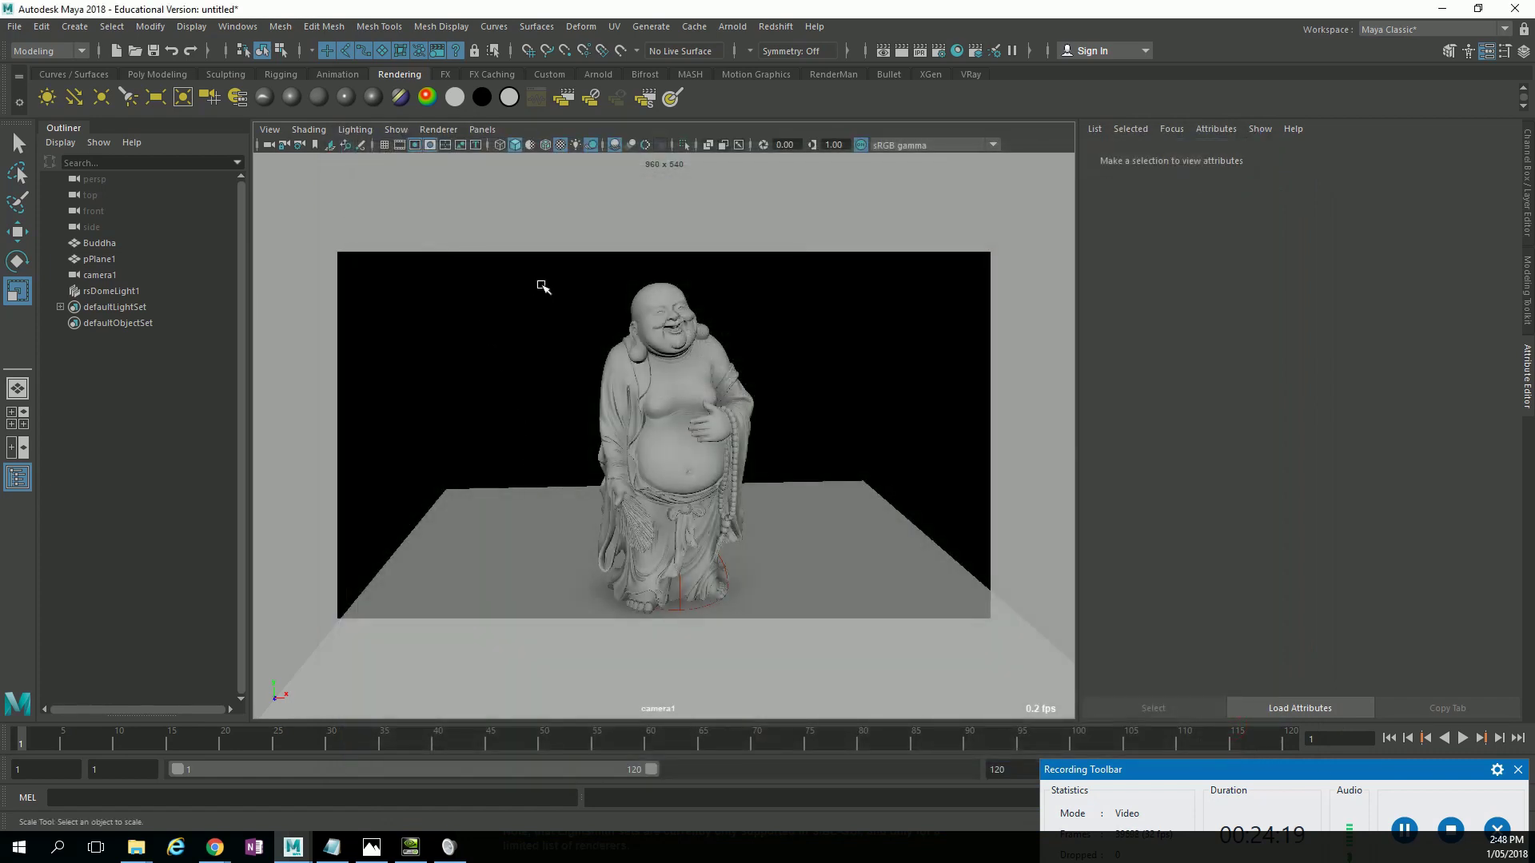
# Save the scene as "lighting tutorial" in the Lighting_Tutorial project's scenes folder.
pyautogui.press('q')
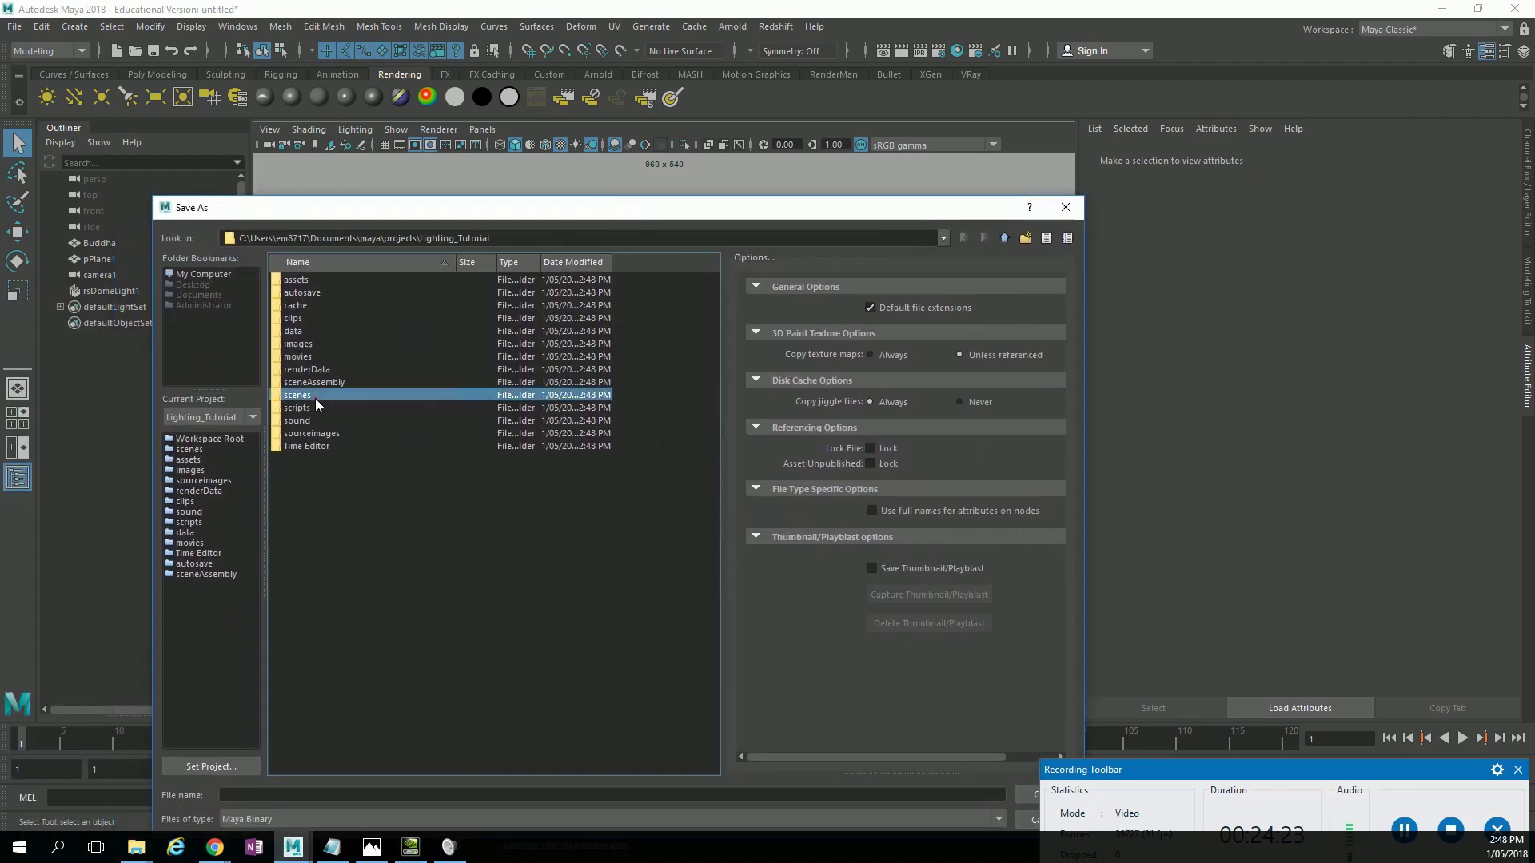
pyautogui.doubleClick(315, 398)
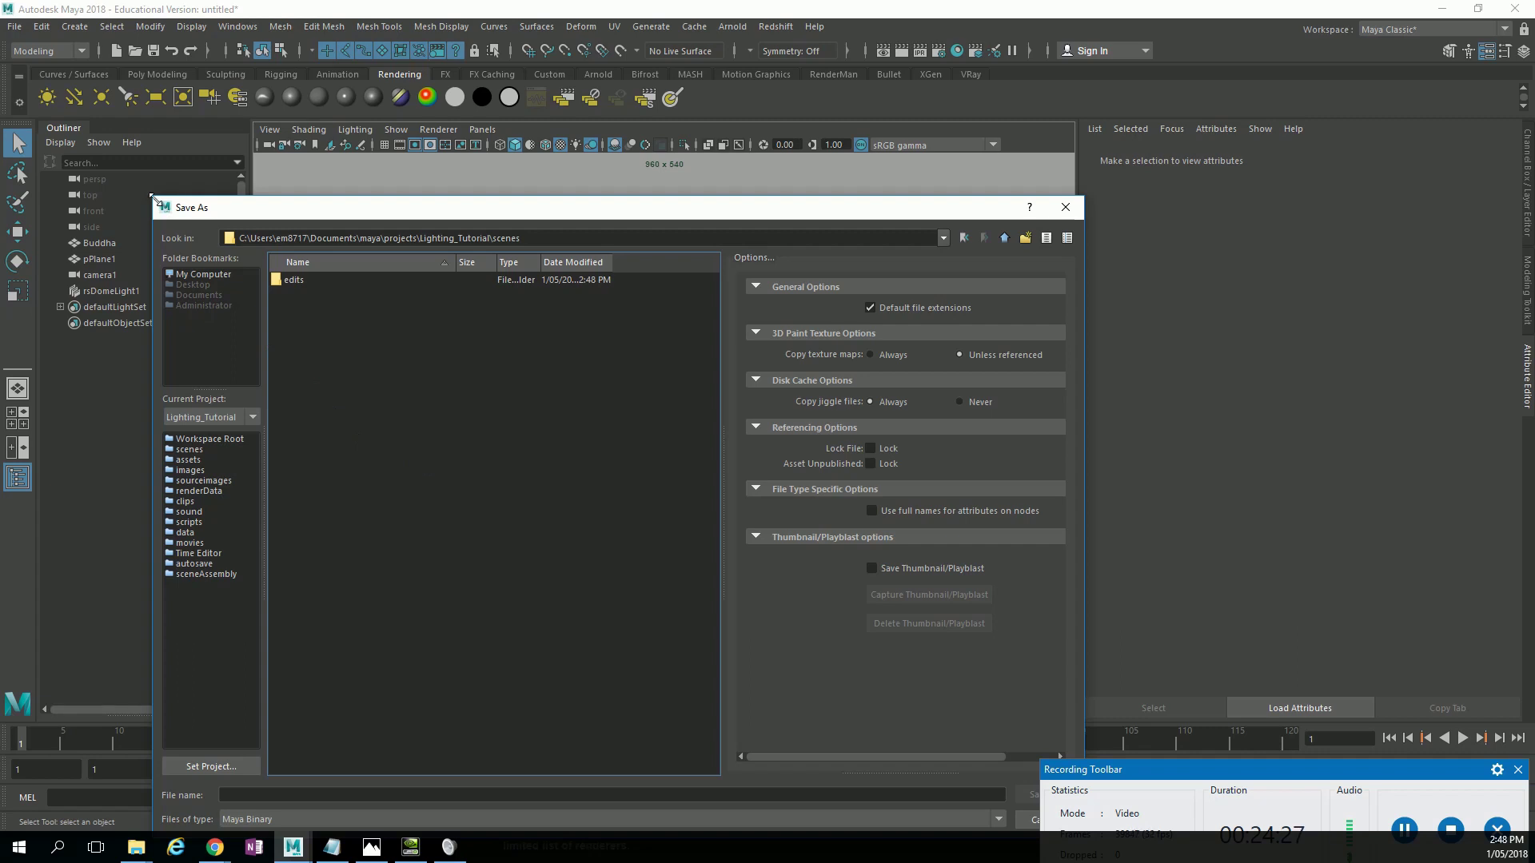
pyautogui.moveTo(154, 198); pyautogui.dragTo(192, 405)
pyautogui.moveTo(404, 418); pyautogui.dragTo(487, 332)
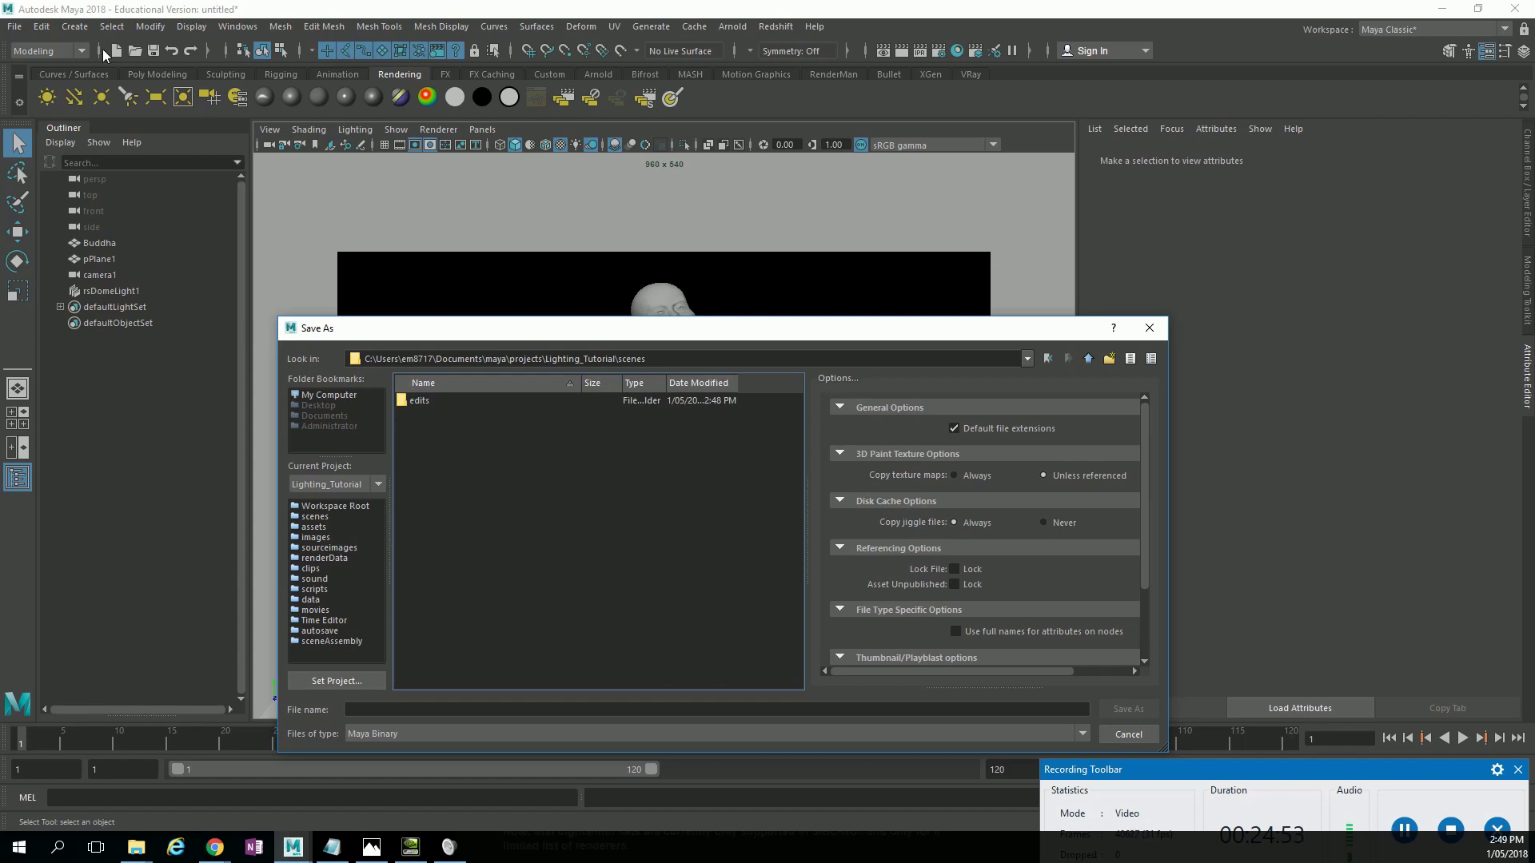
pyautogui.click(526, 707)
pyautogui.write('lighting')
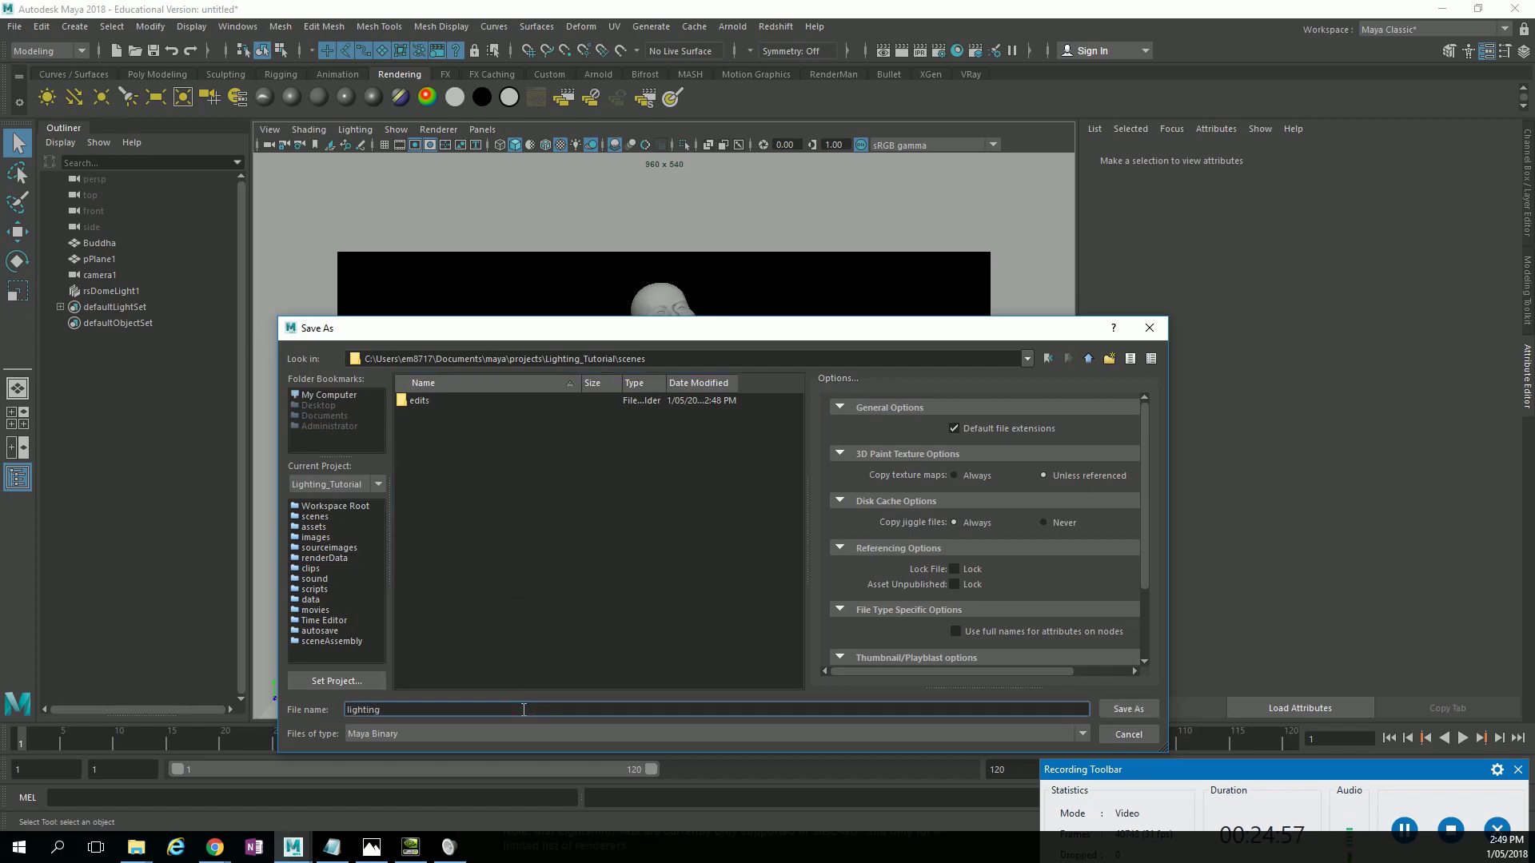
pyautogui.write(' tutorial')
pyautogui.click(1149, 709)
pyautogui.press('r')
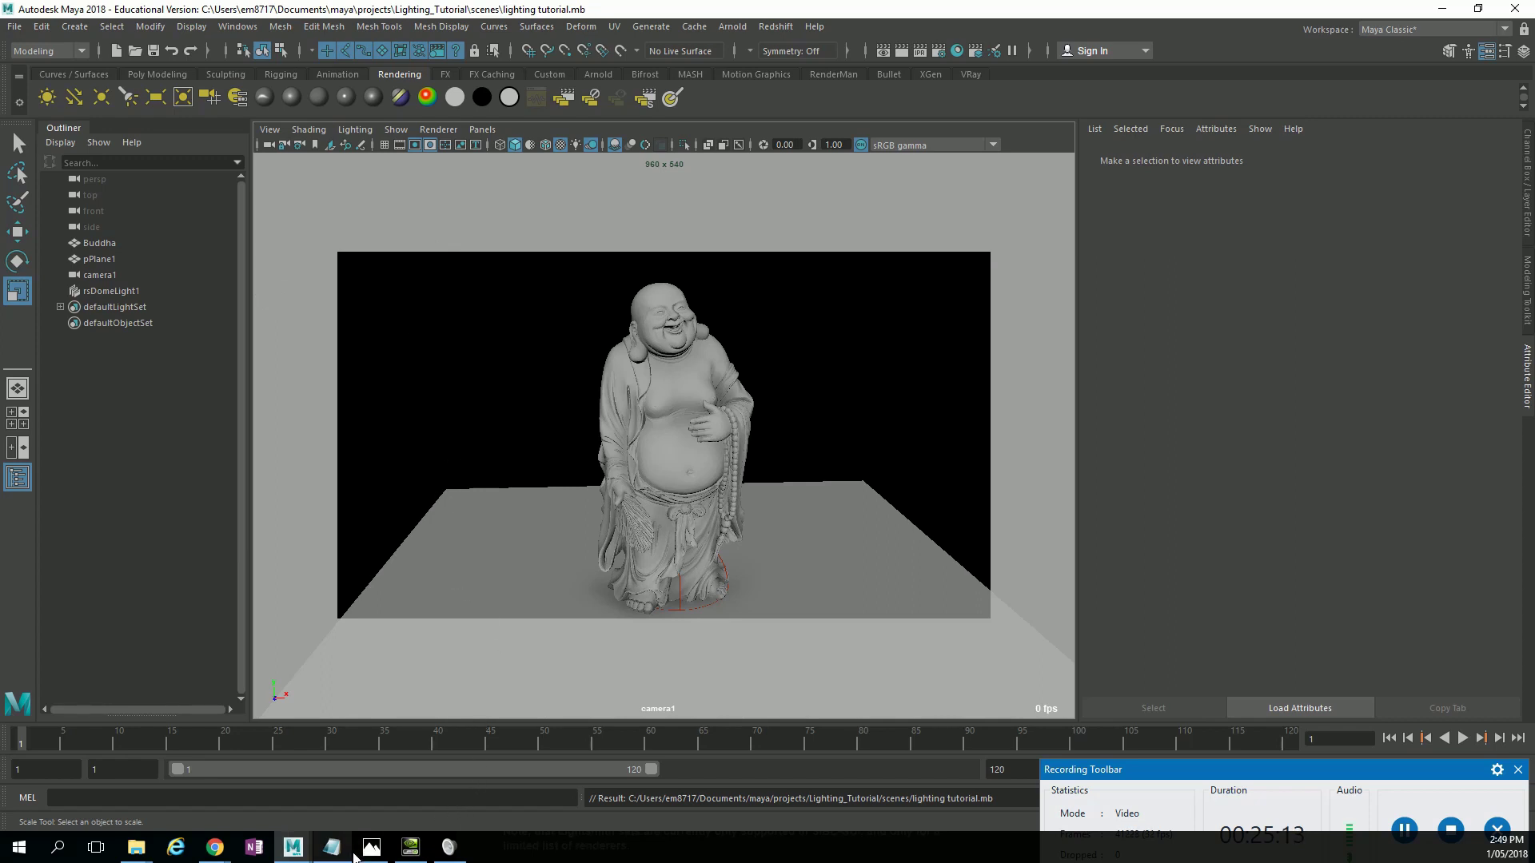
# Switch to Chrome, locate the downloaded Walk_Of_Fame.zip in its folder and open the archive in WinRAR.
pyautogui.moveTo(215, 848)
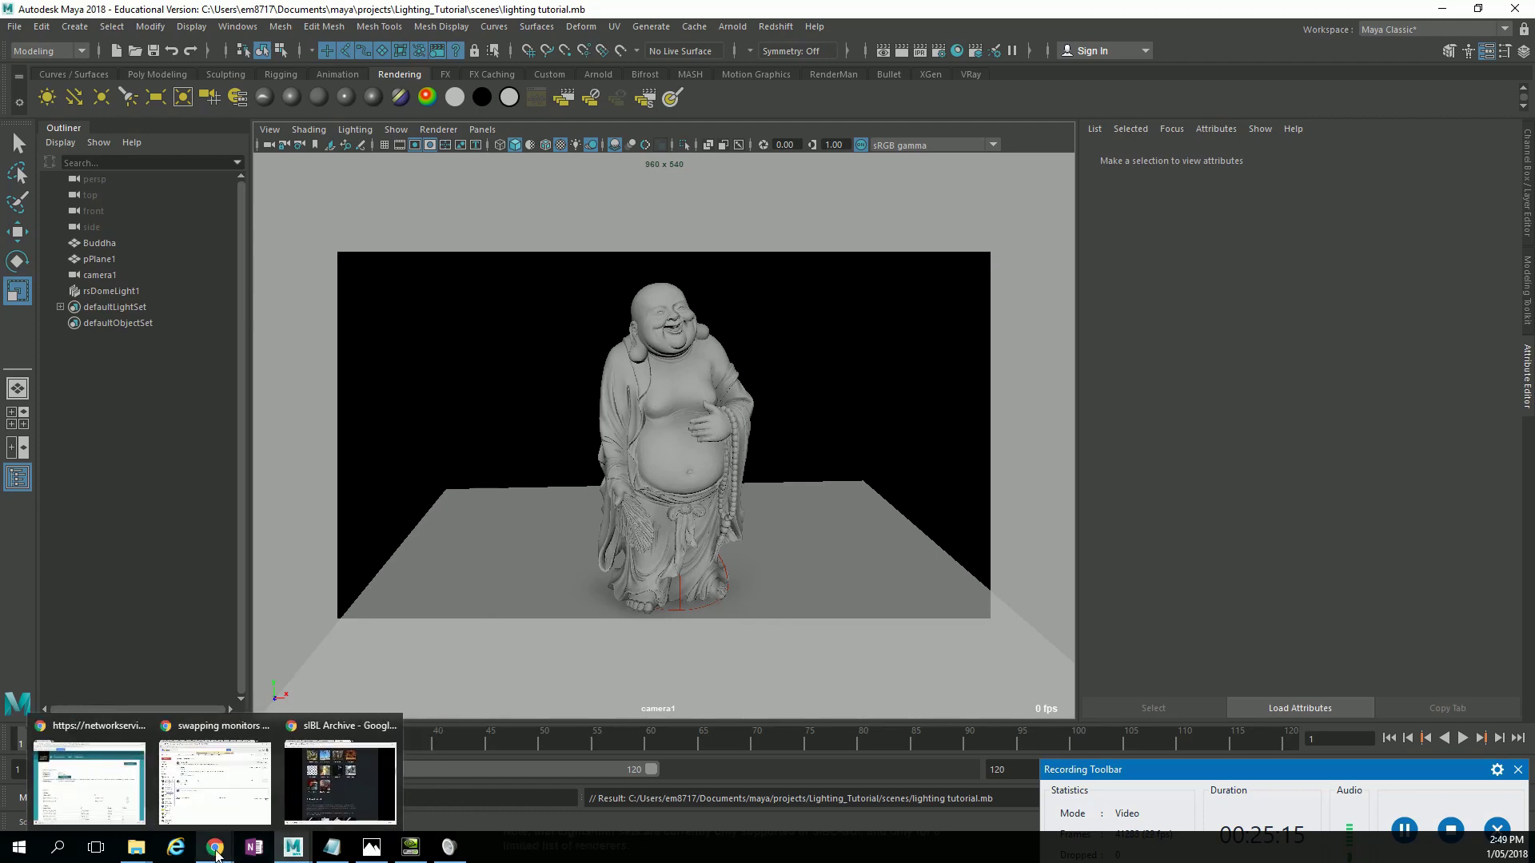
pyautogui.click(361, 781)
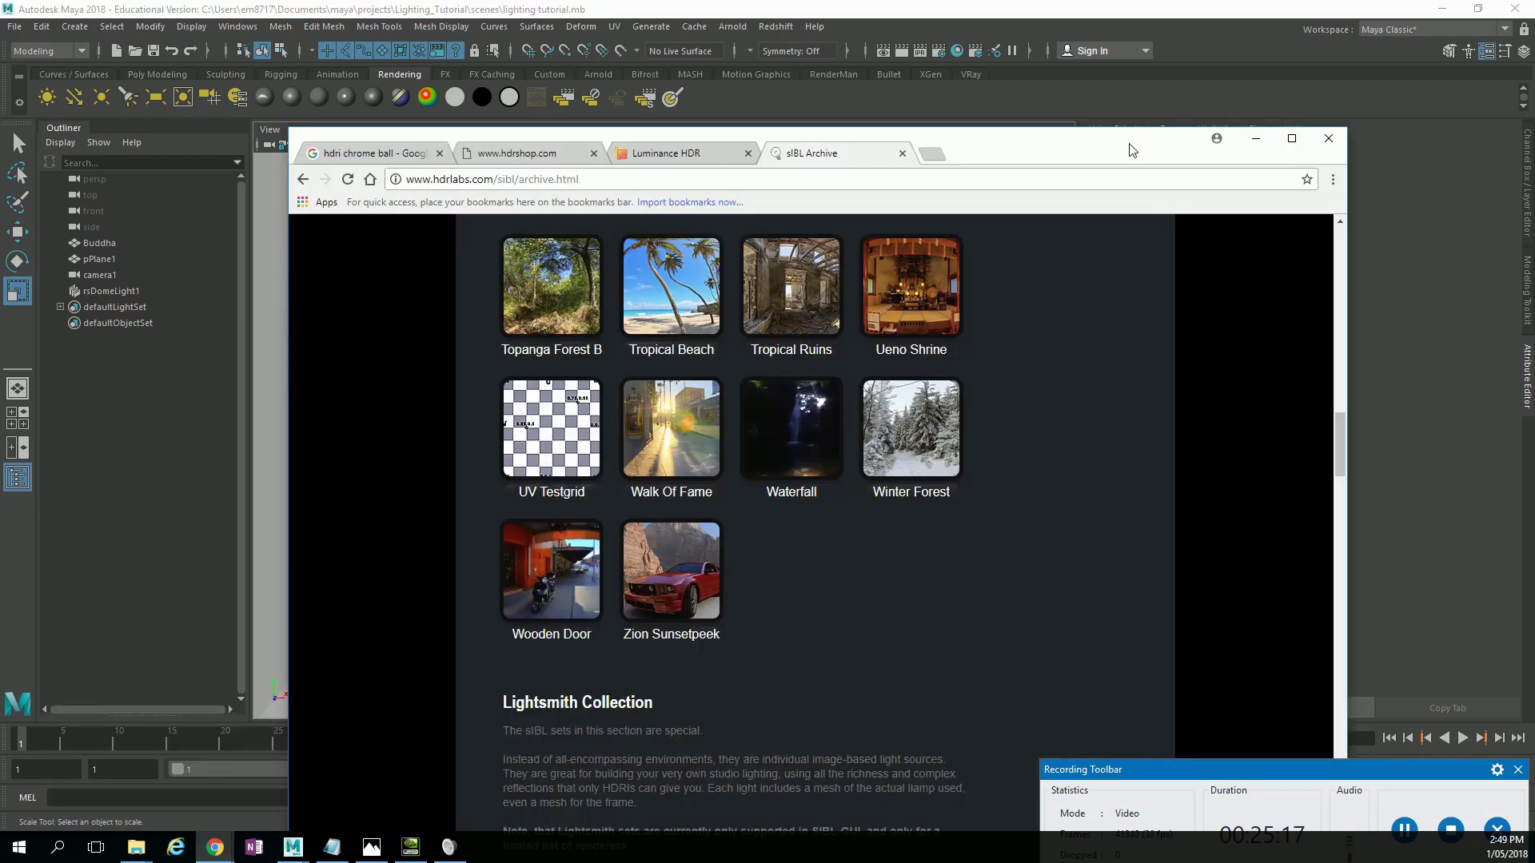
pyautogui.moveTo(1126, 144); pyautogui.dragTo(1128, 90)
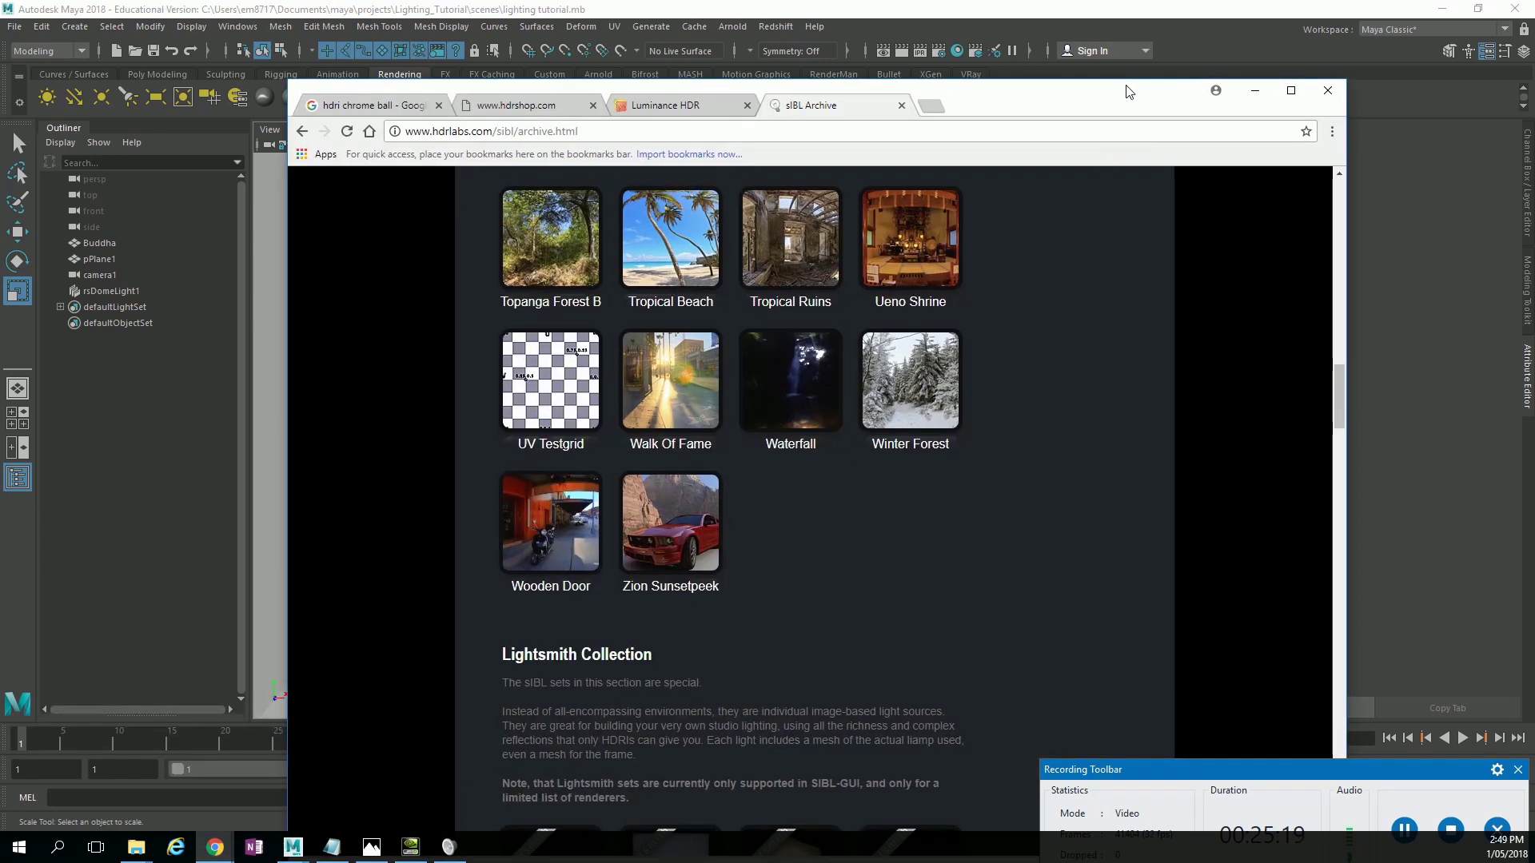
pyautogui.hotkey('ctrl', 'j')
pyautogui.click(673, 326)
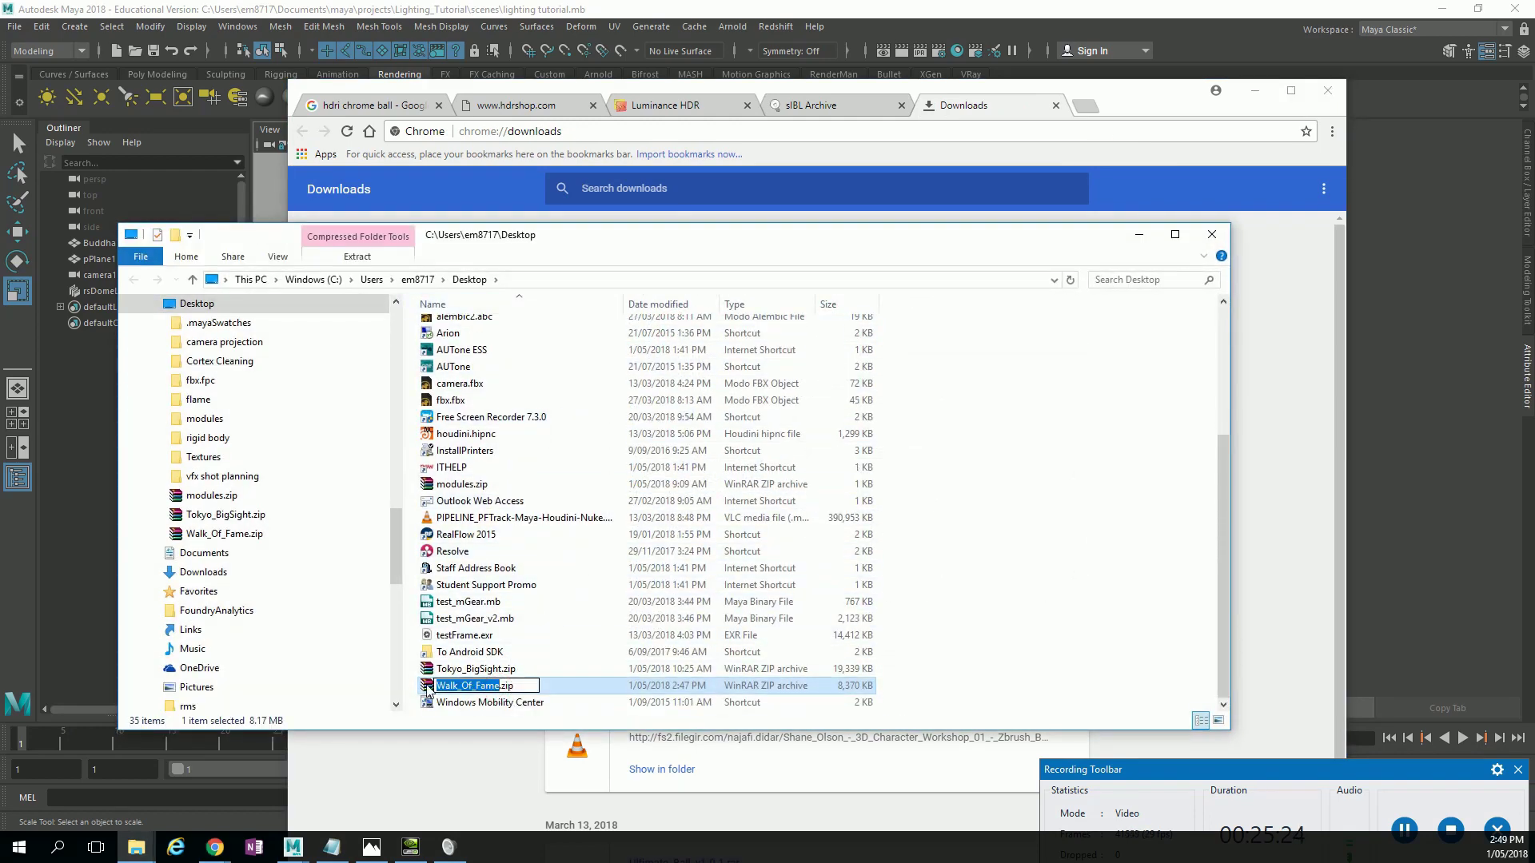
pyautogui.doubleClick(427, 689)
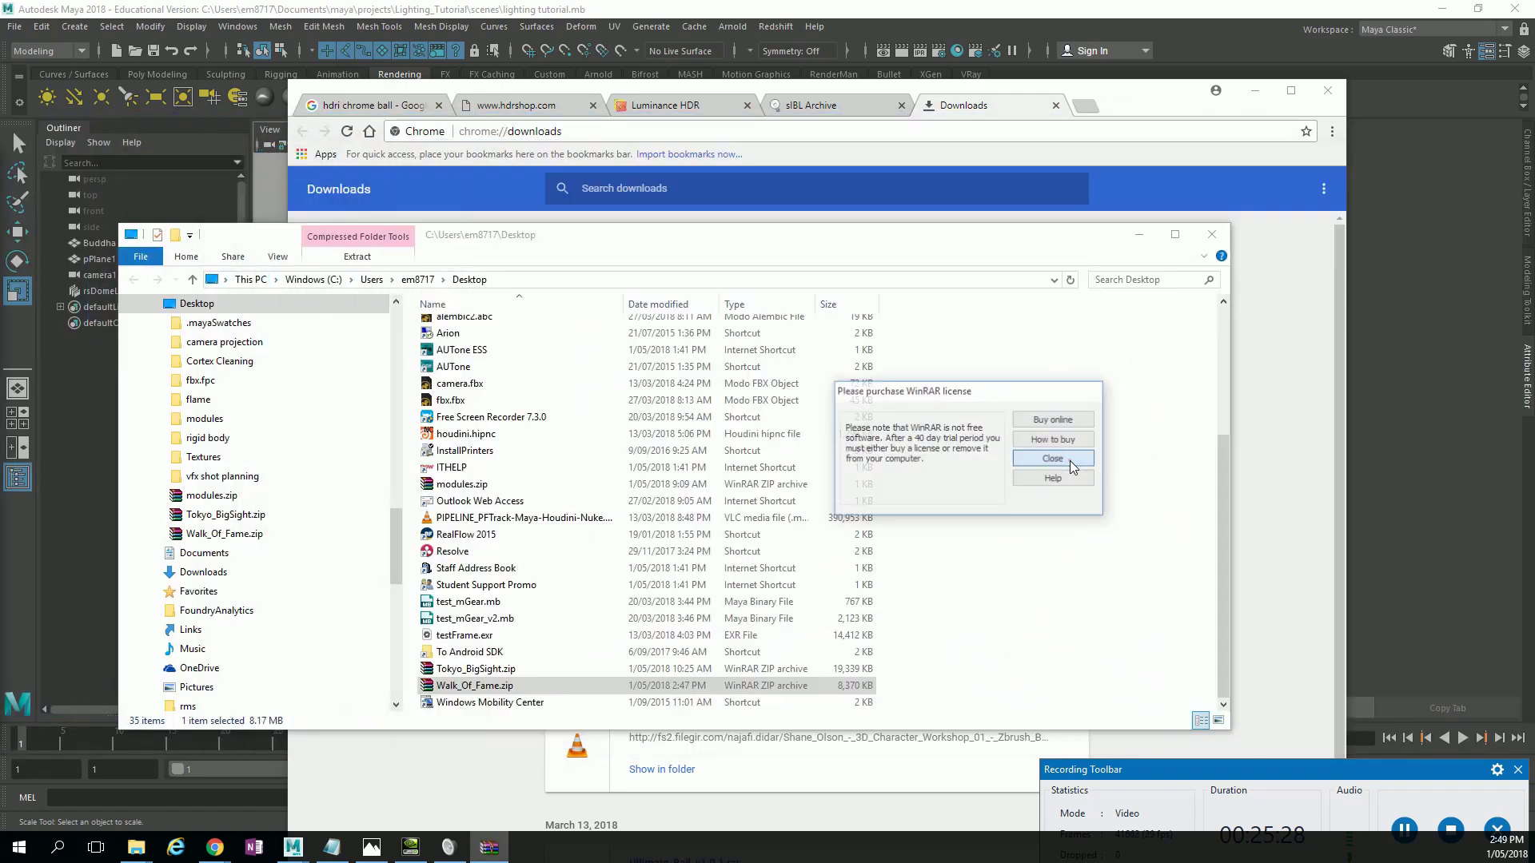
pyautogui.click(1069, 461)
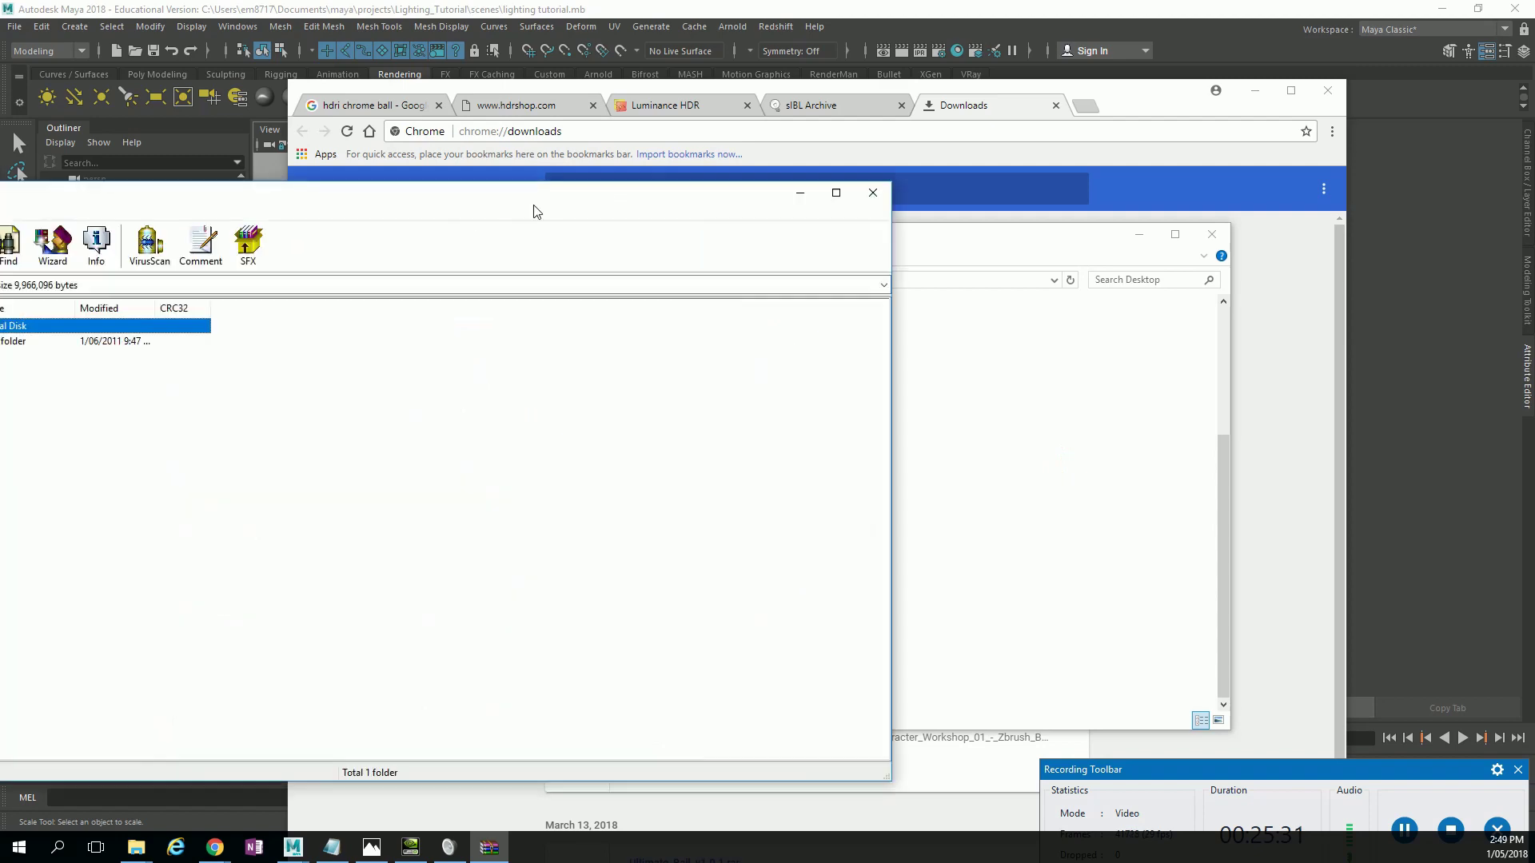
pyautogui.moveTo(530, 212); pyautogui.dragTo(1107, 208)
# Browse in File Explorer to Documents, maya, projects, Lighting_Tutorial and open its sourceimages folder.
pyautogui.scroll(5, 330, 401)
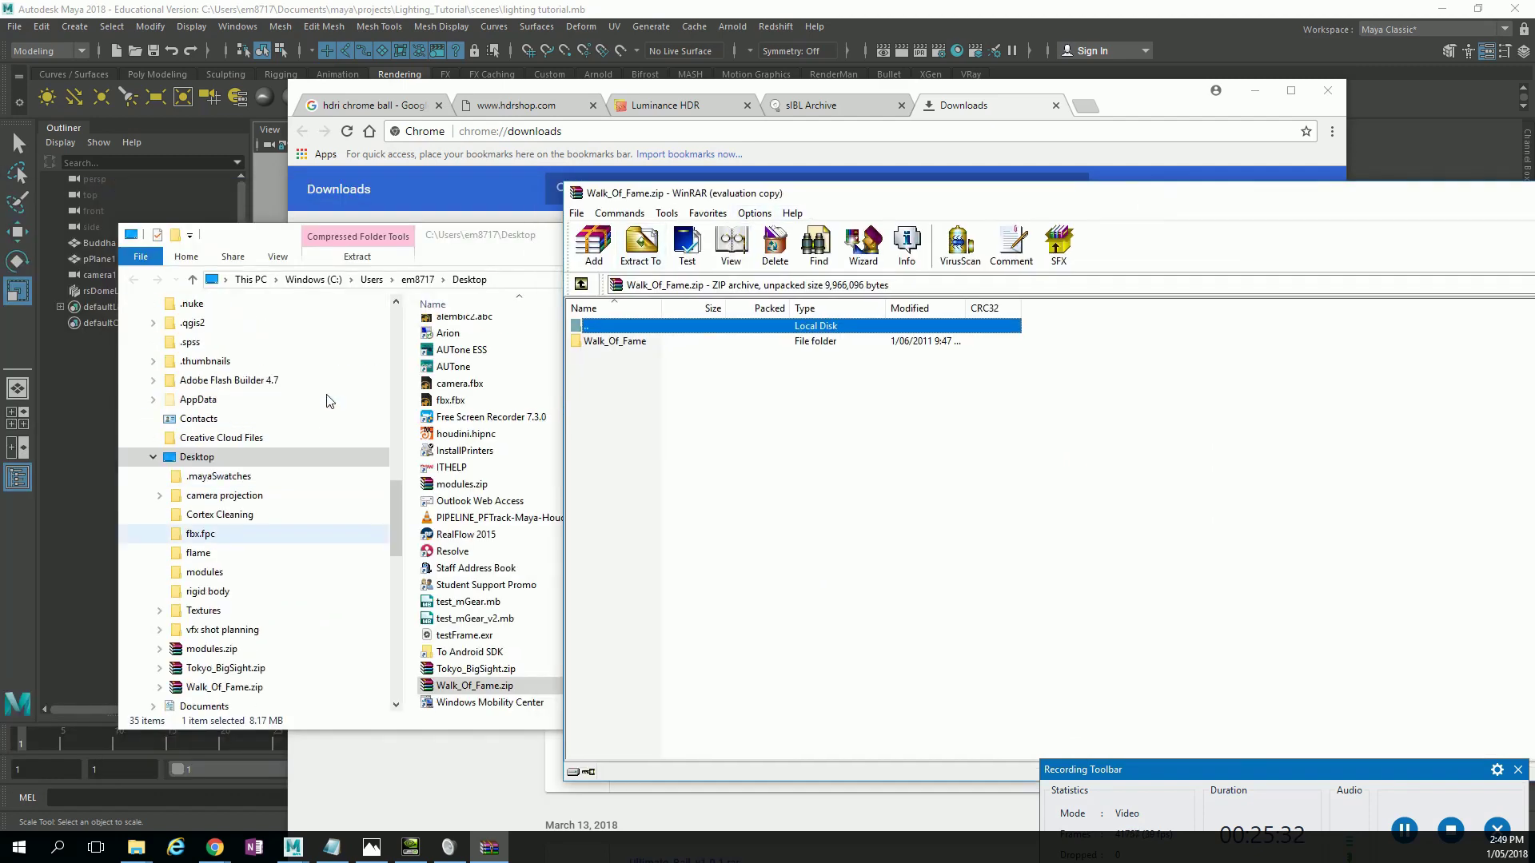
pyautogui.scroll(8, 326, 401)
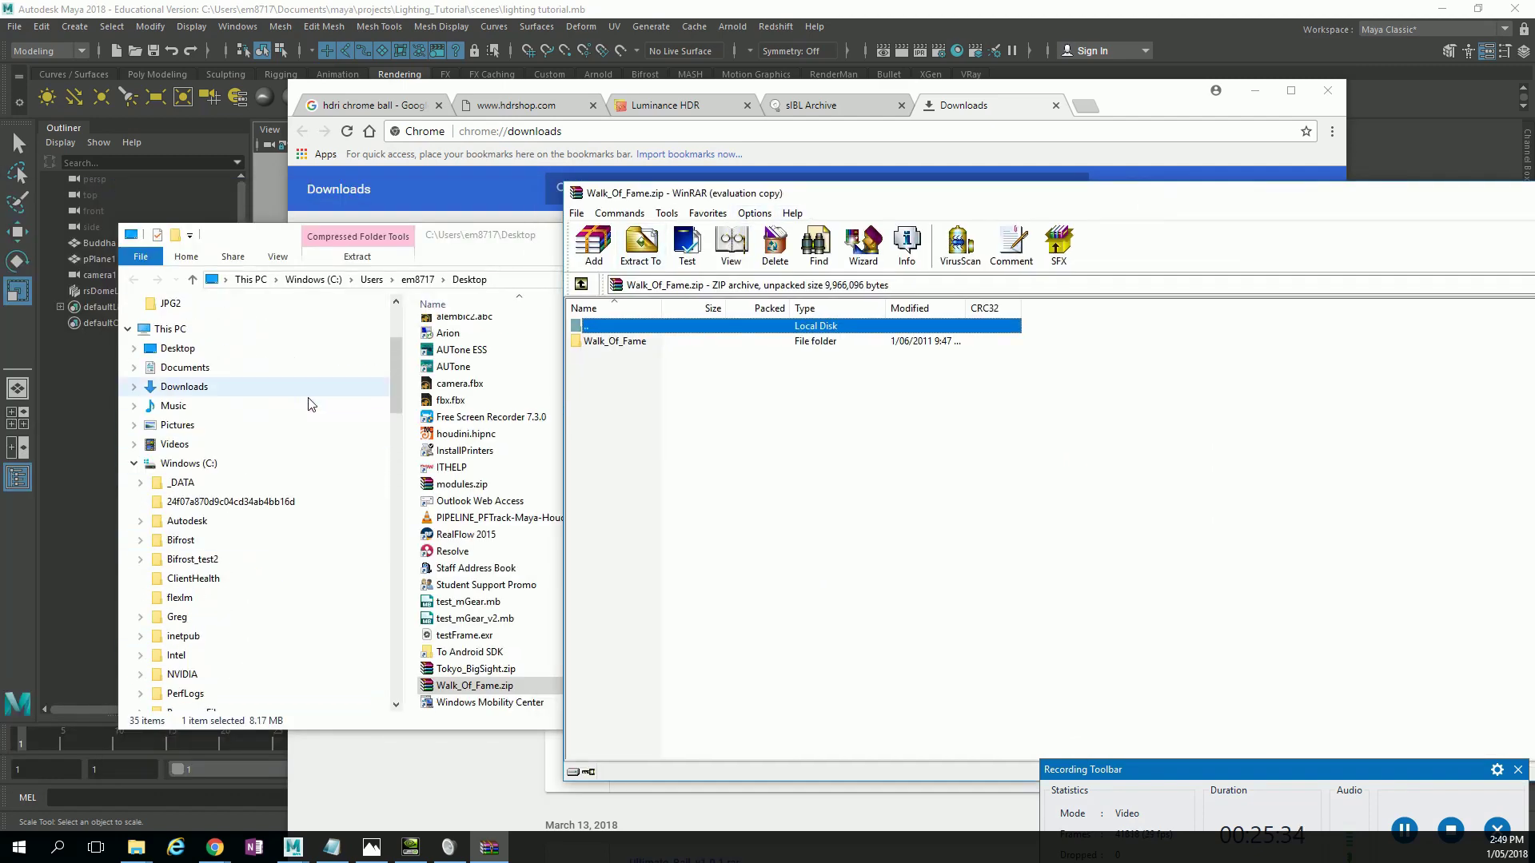
pyautogui.click(195, 367)
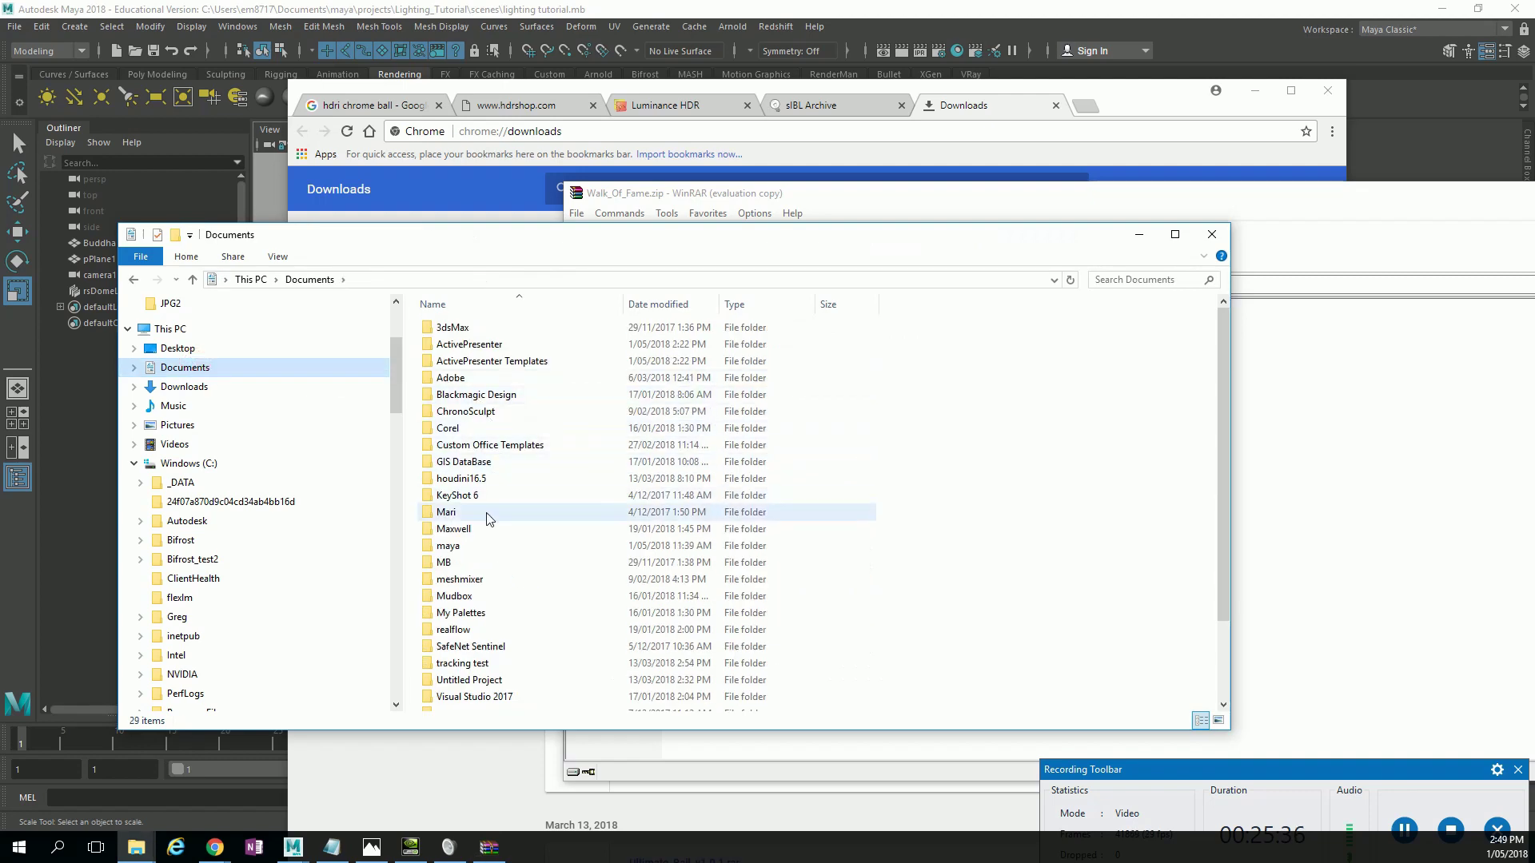
pyautogui.doubleClick(472, 546)
pyautogui.doubleClick(472, 378)
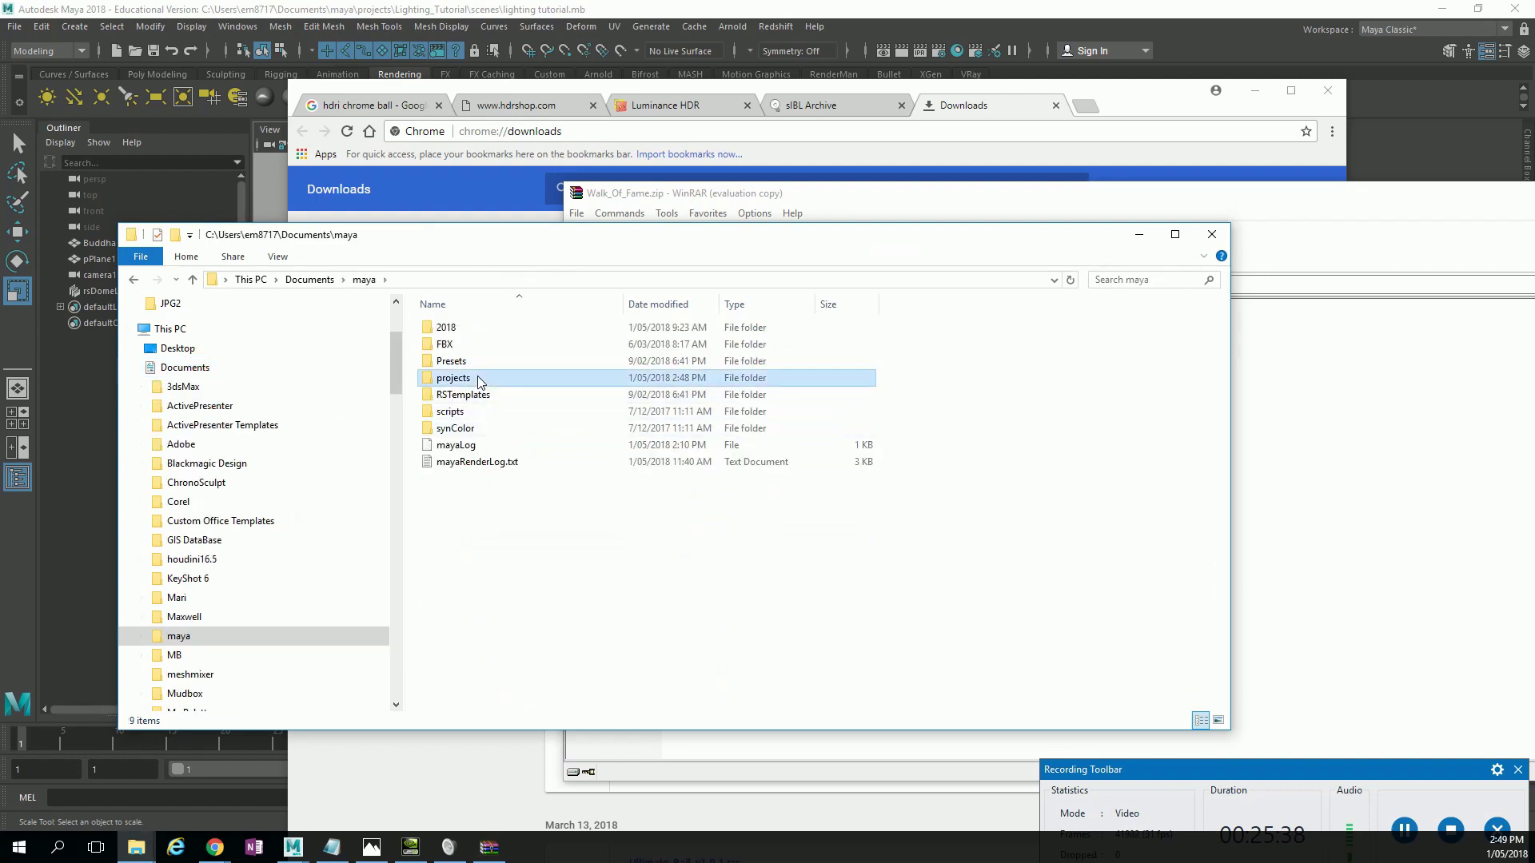
pyautogui.doubleClick(478, 362)
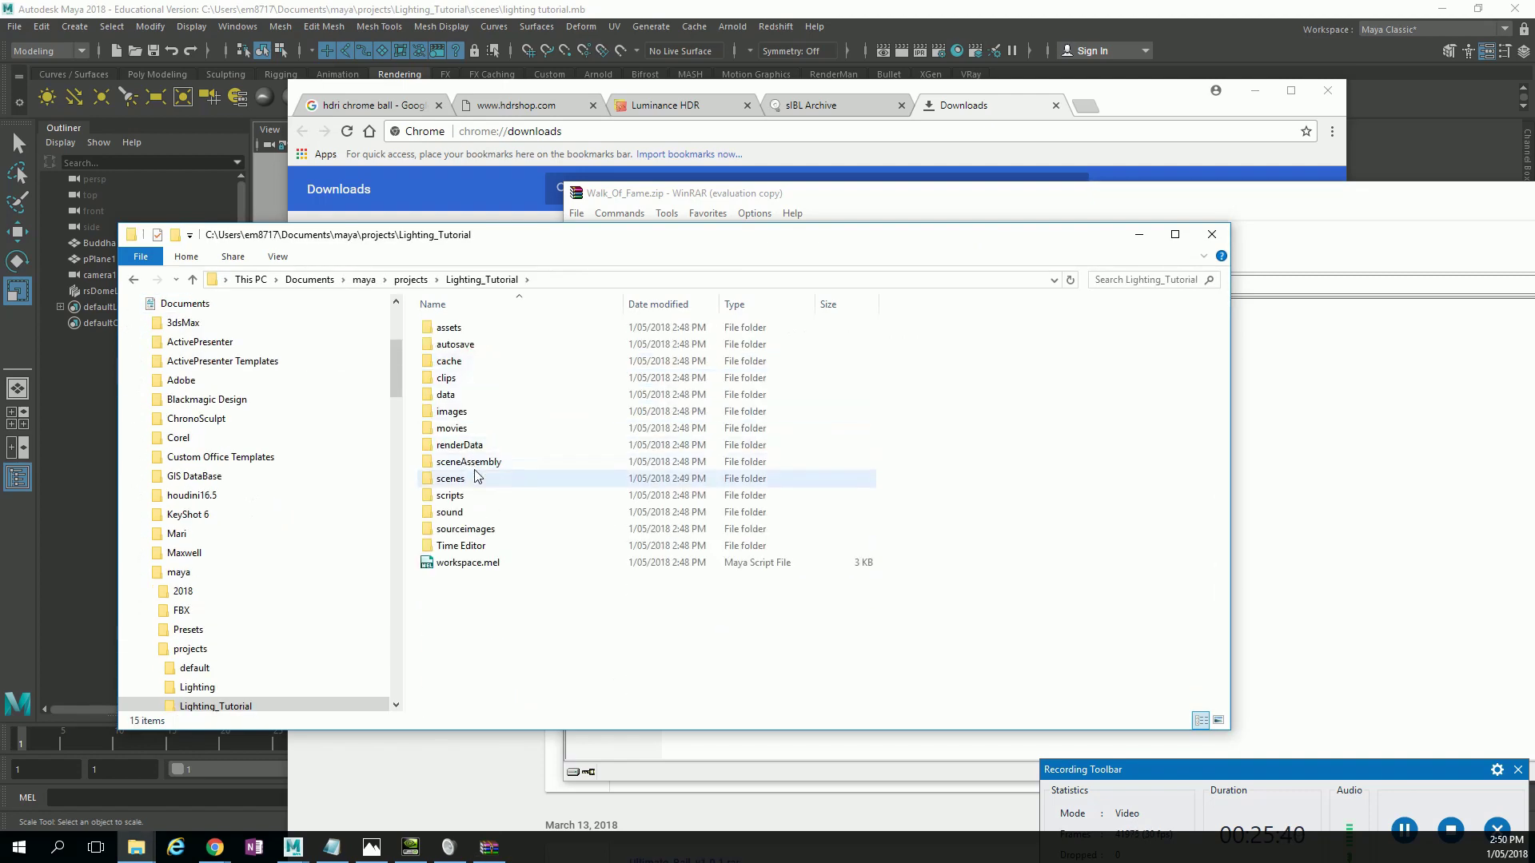
pyautogui.click(491, 532)
pyautogui.doubleClick(486, 530)
# Extract the Walk_Of_Fame folder from the archive into sourceimages and close the archive.
pyautogui.moveTo(781, 196); pyautogui.dragTo(973, 227)
pyautogui.moveTo(801, 372); pyautogui.dragTo(592, 480)
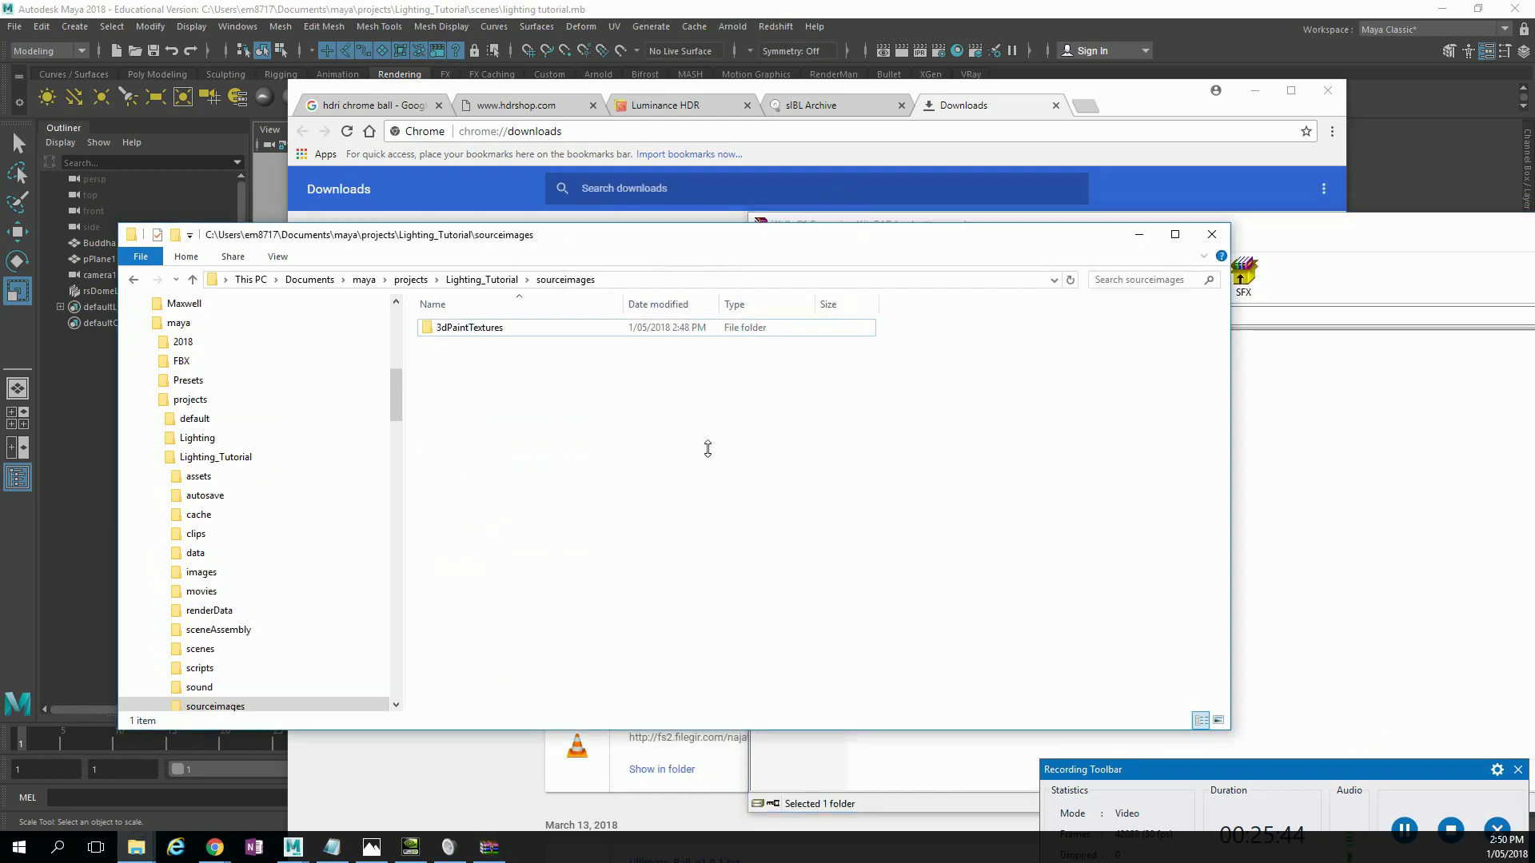
pyautogui.moveTo(1481, 236); pyautogui.dragTo(962, 307)
pyautogui.click(1271, 299)
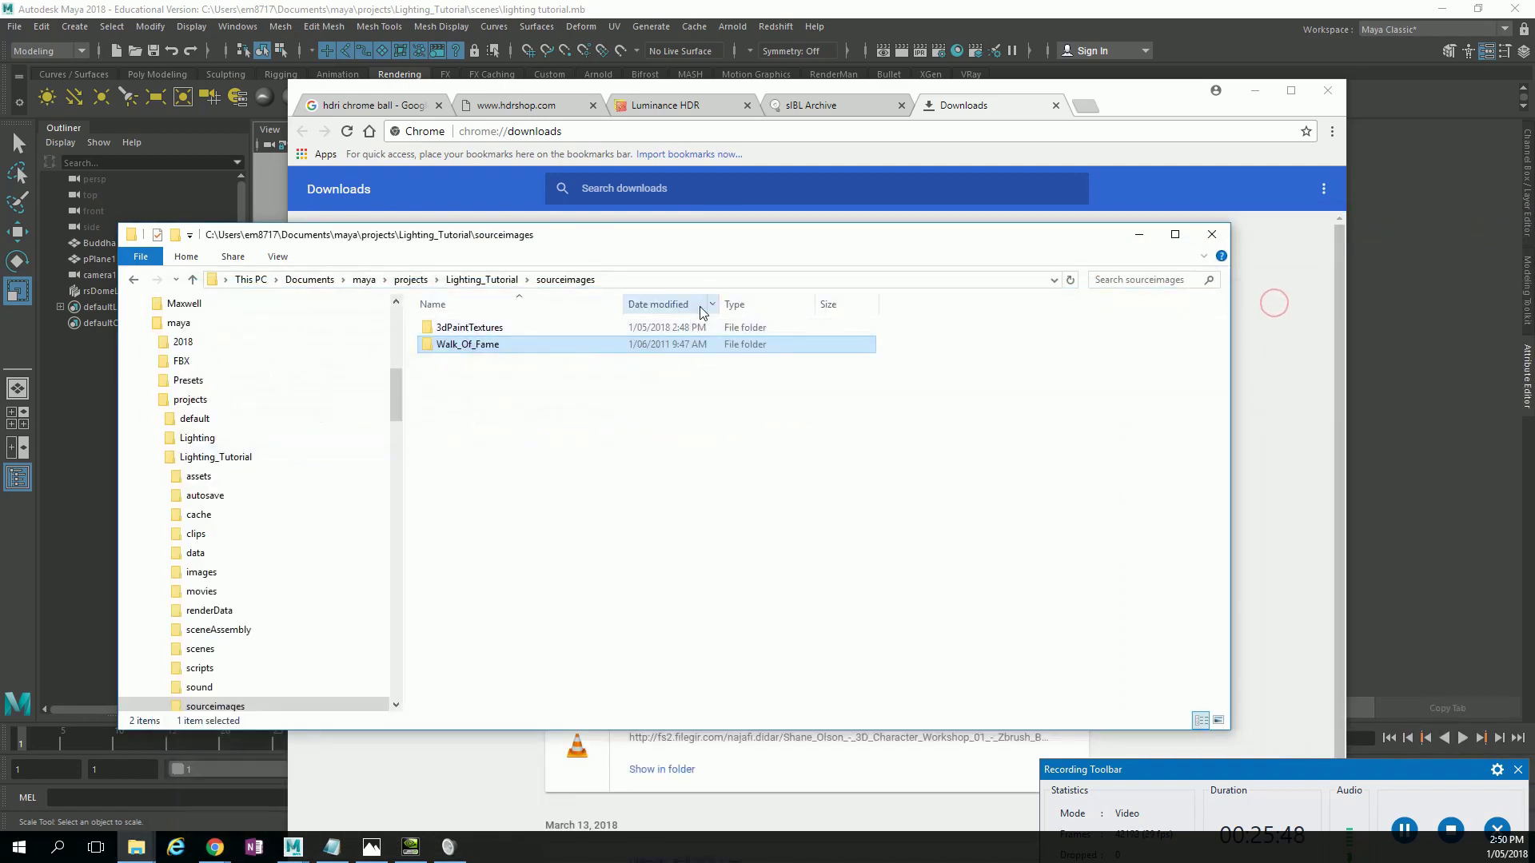
# Return to Maya, select the Redshift dome light and review the previous render in the Render View.
pyautogui.click(1255, 91)
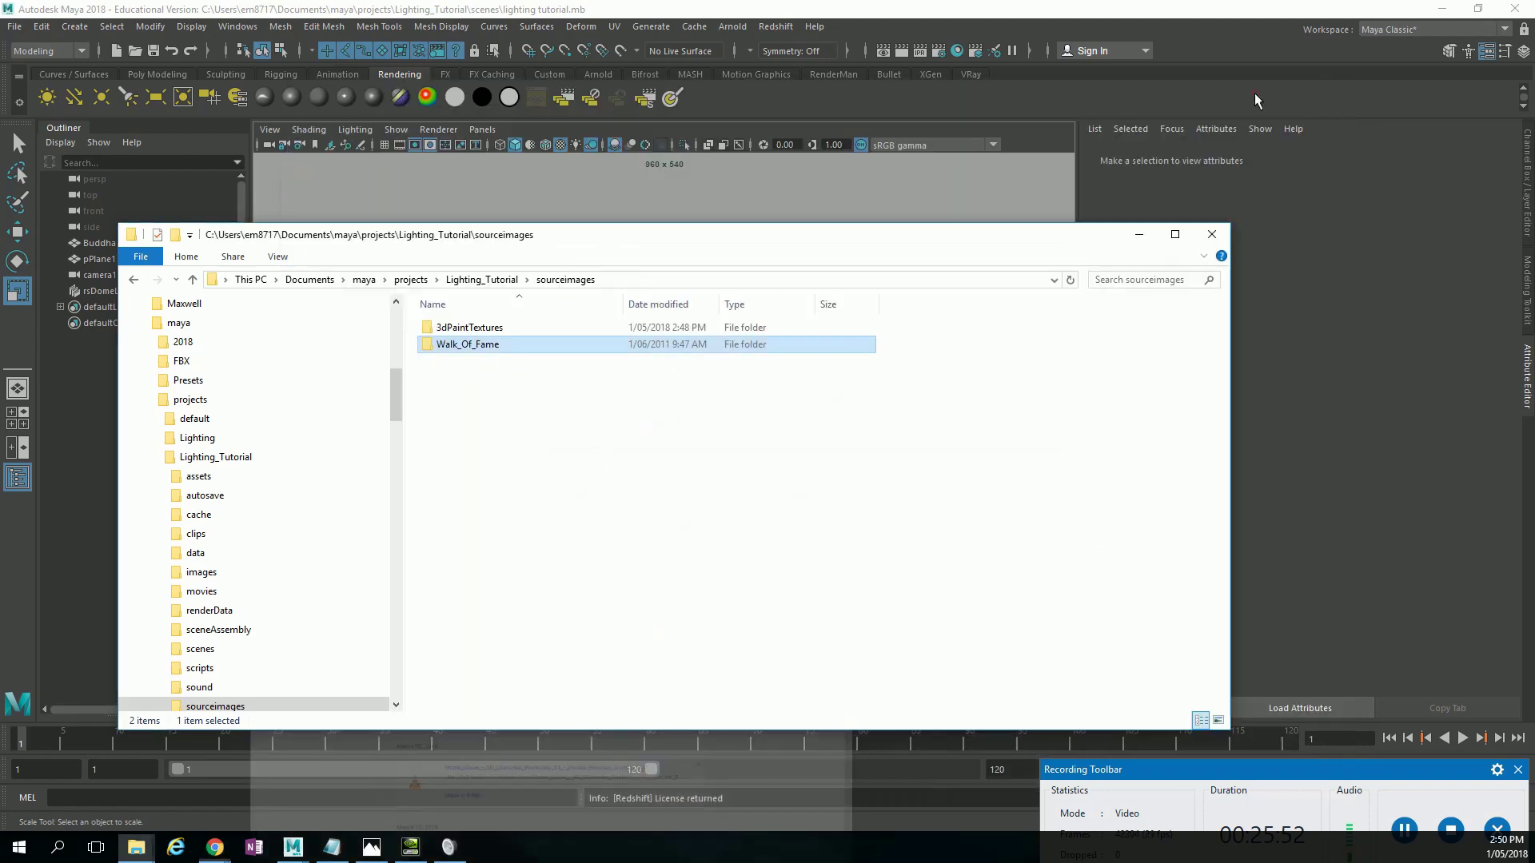
pyautogui.click(929, 137)
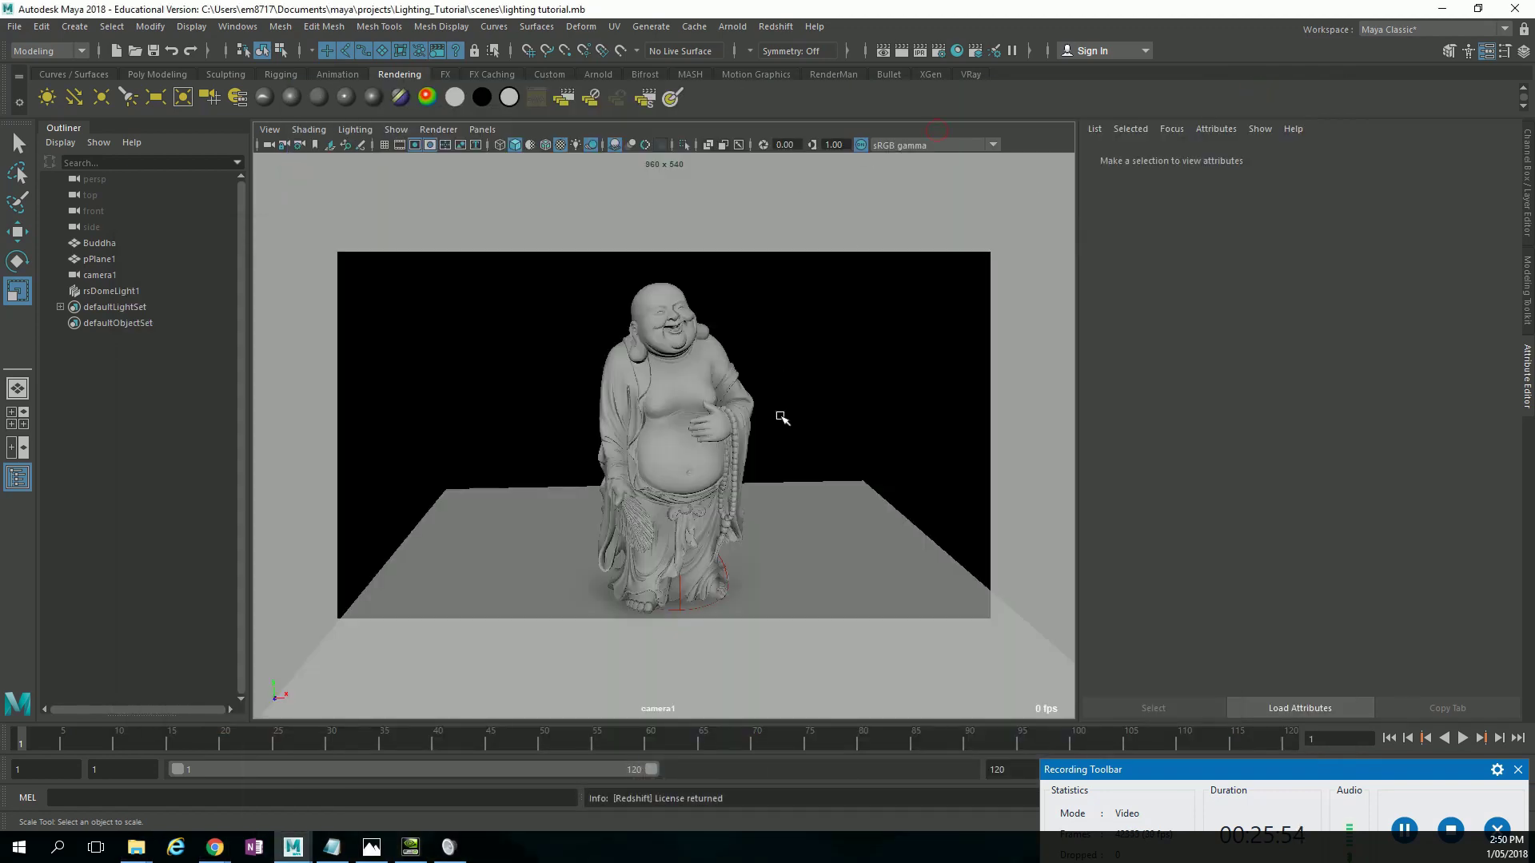
pyautogui.click(730, 565)
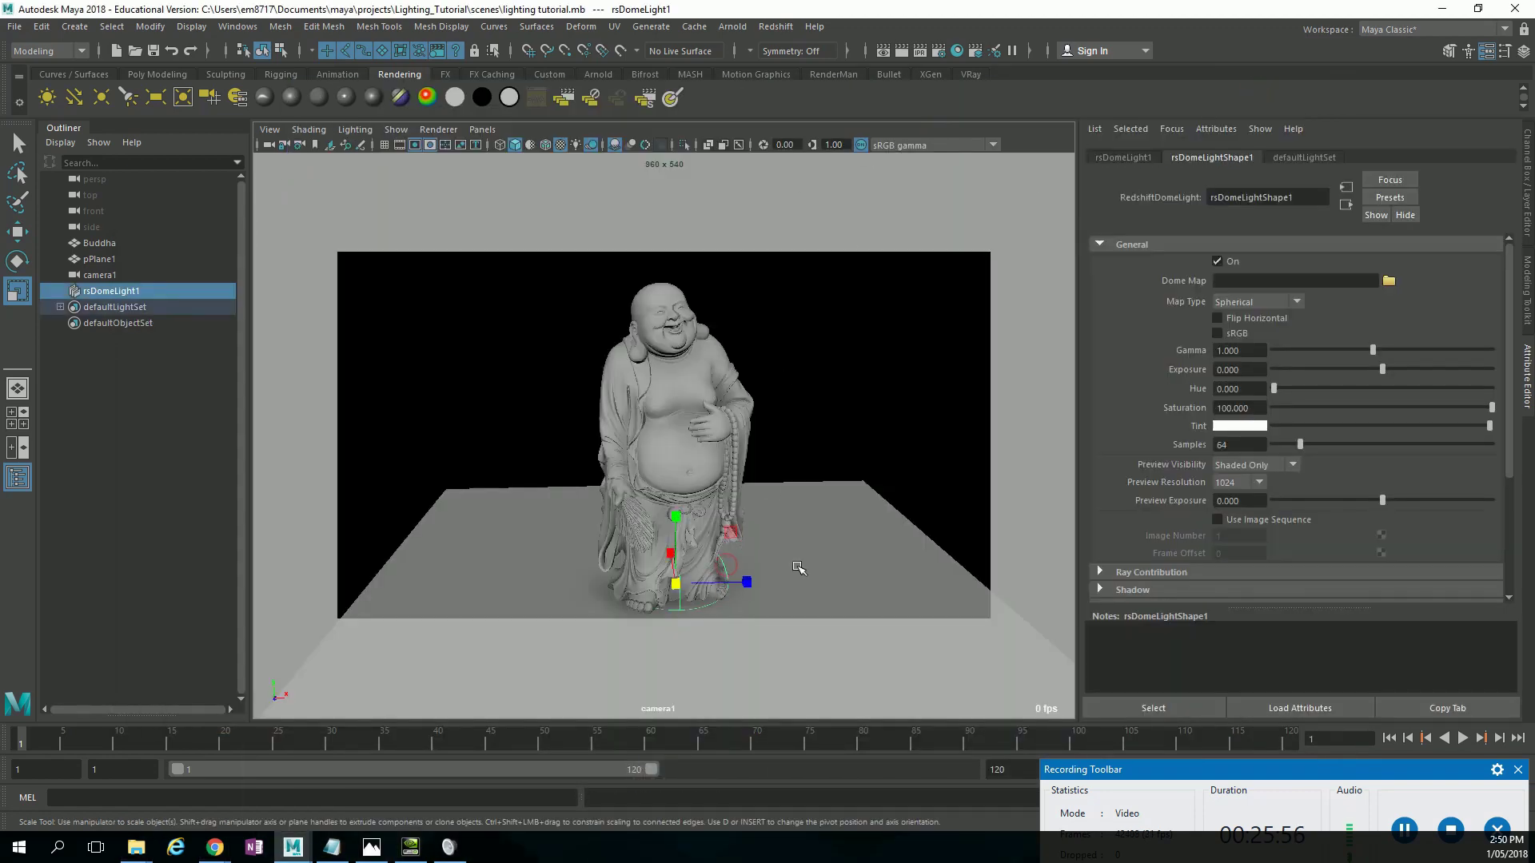
pyautogui.click(675, 583)
pyautogui.click(883, 50)
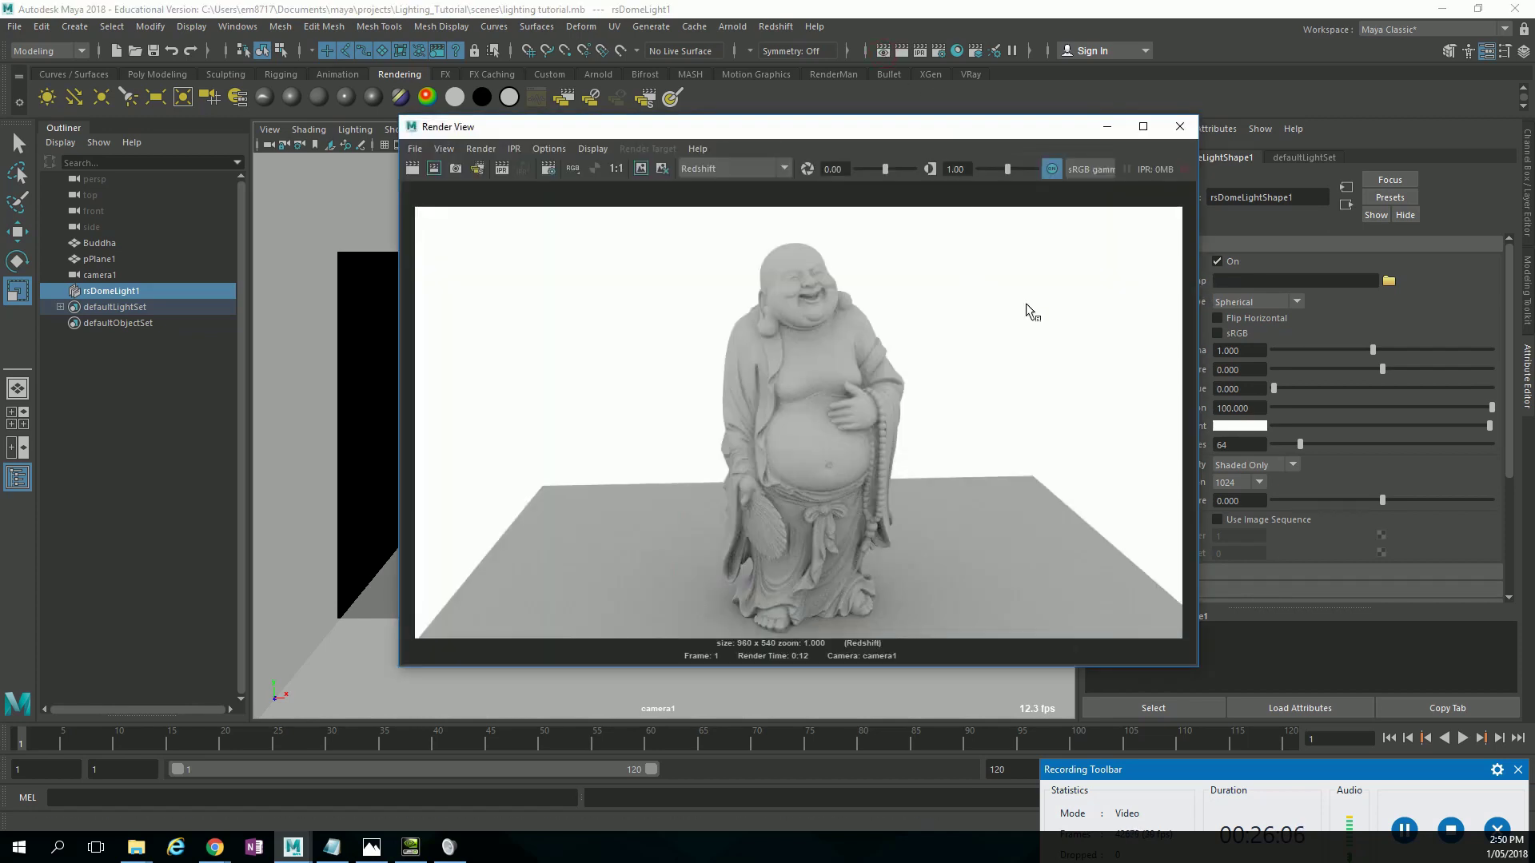
pyautogui.click(1105, 128)
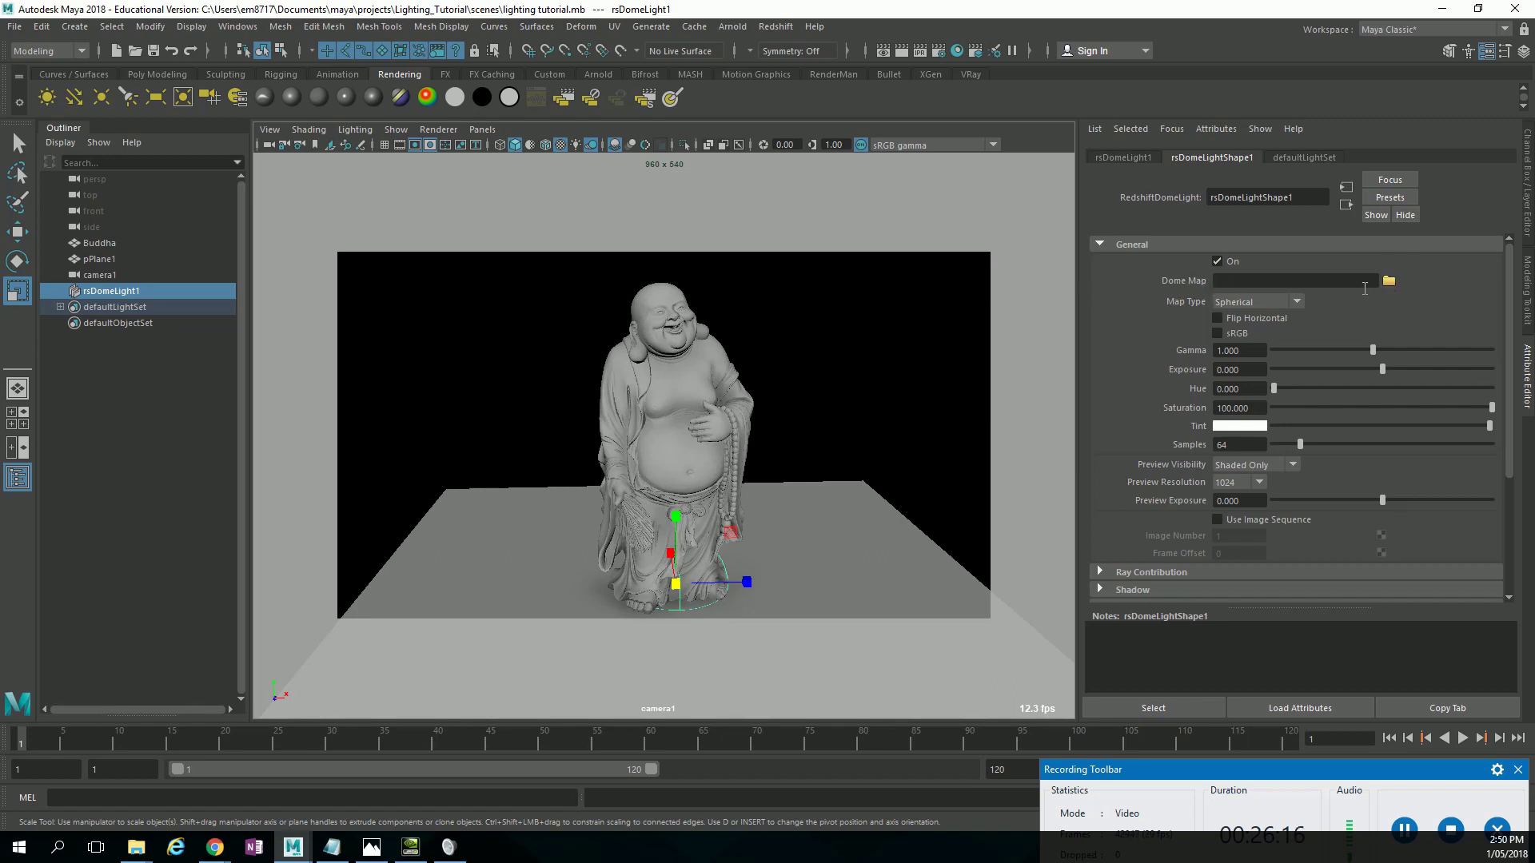
# Load Mans_Outside_2k.hdr from sourceimages\Walk_Of_Fame as the dome light's Dome Map.
pyautogui.hotkey('ctrl', 'a')
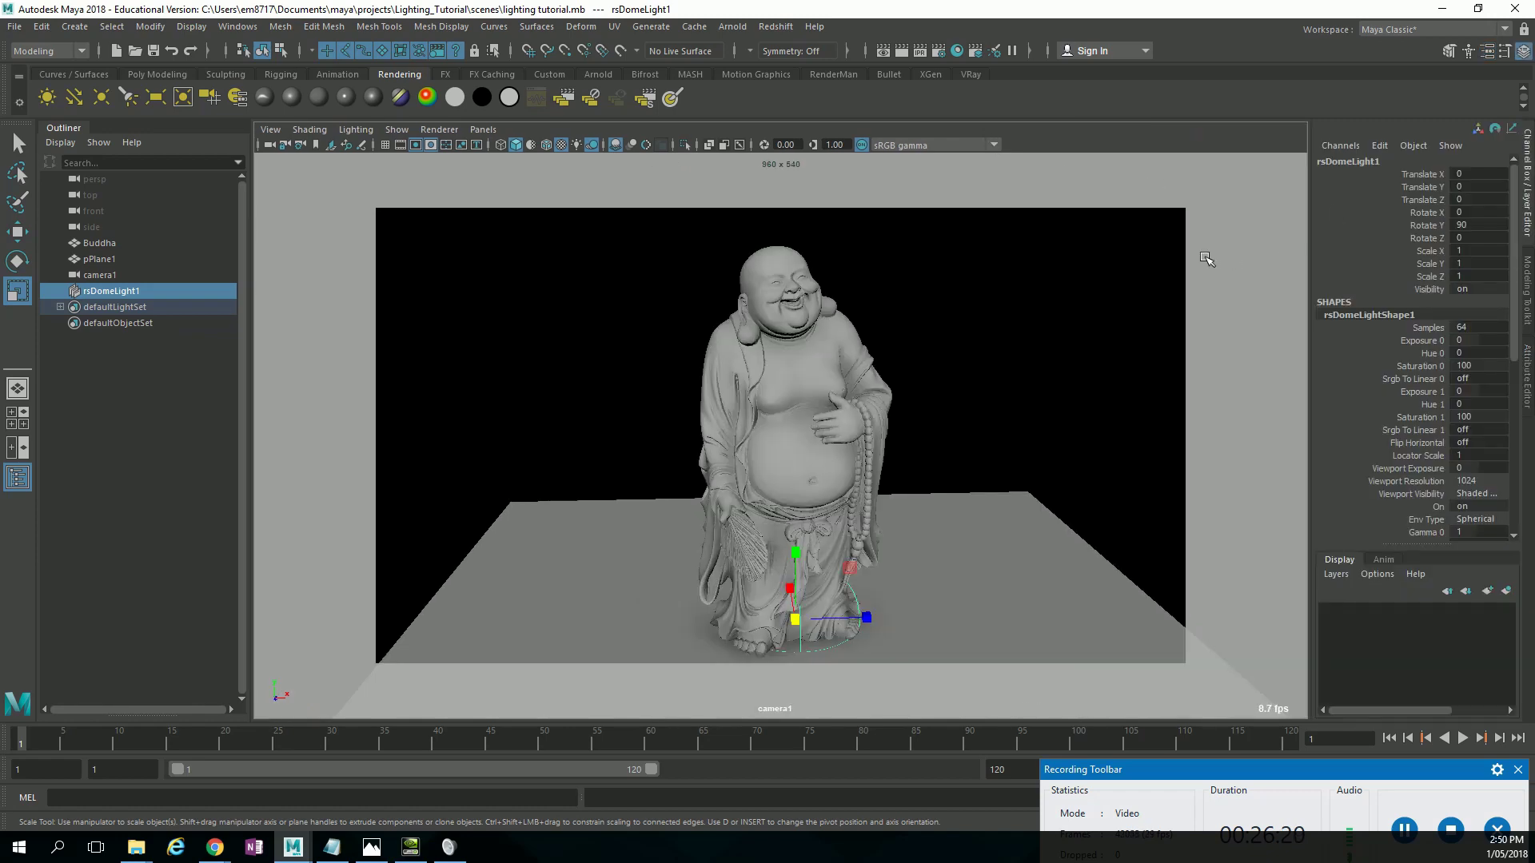
pyautogui.hotkey('ctrl', 'a')
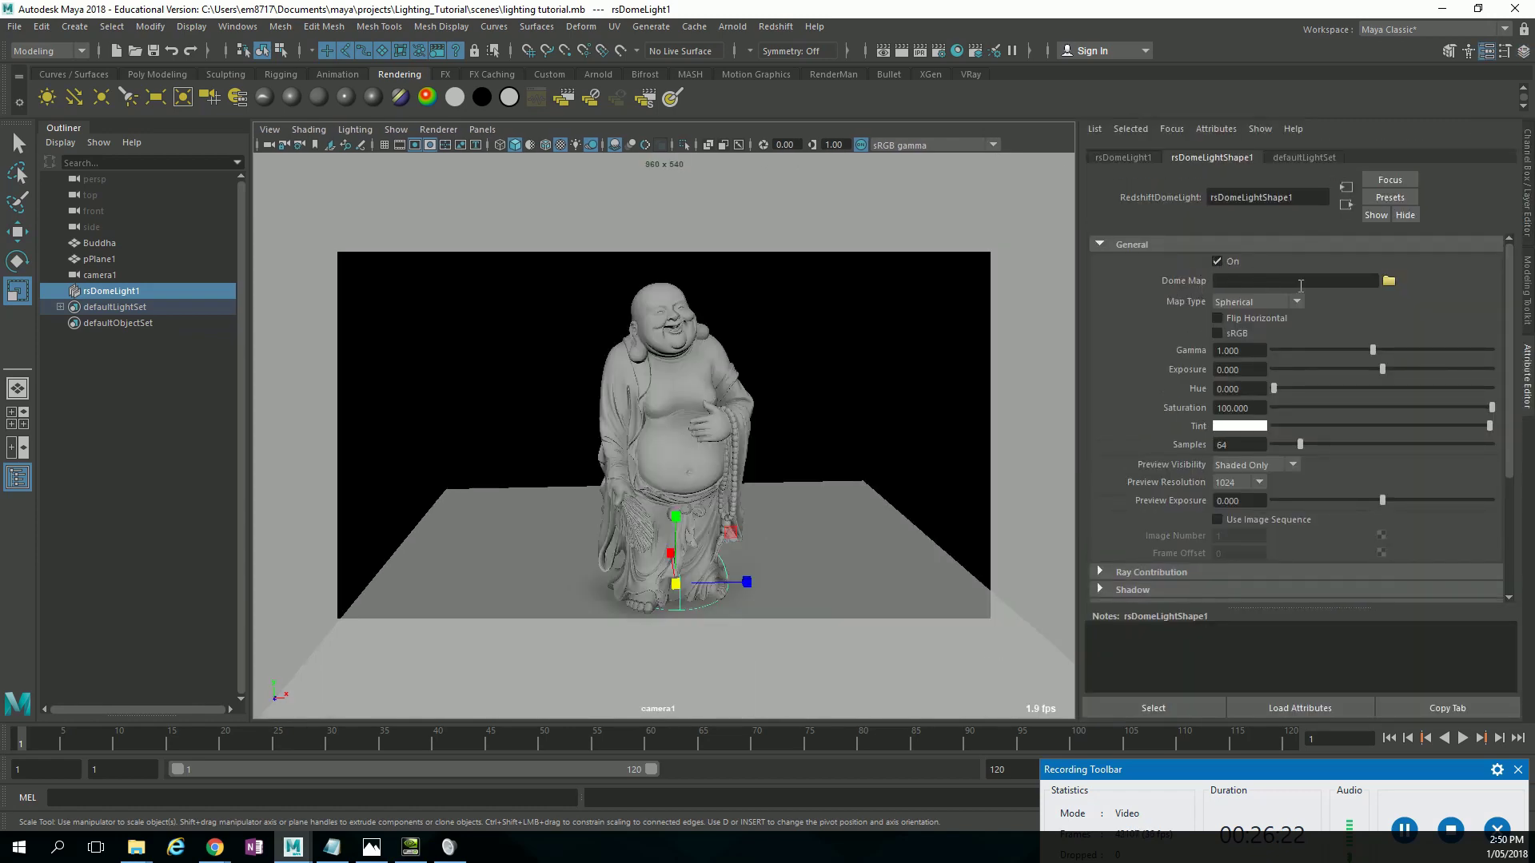
pyautogui.click(1388, 281)
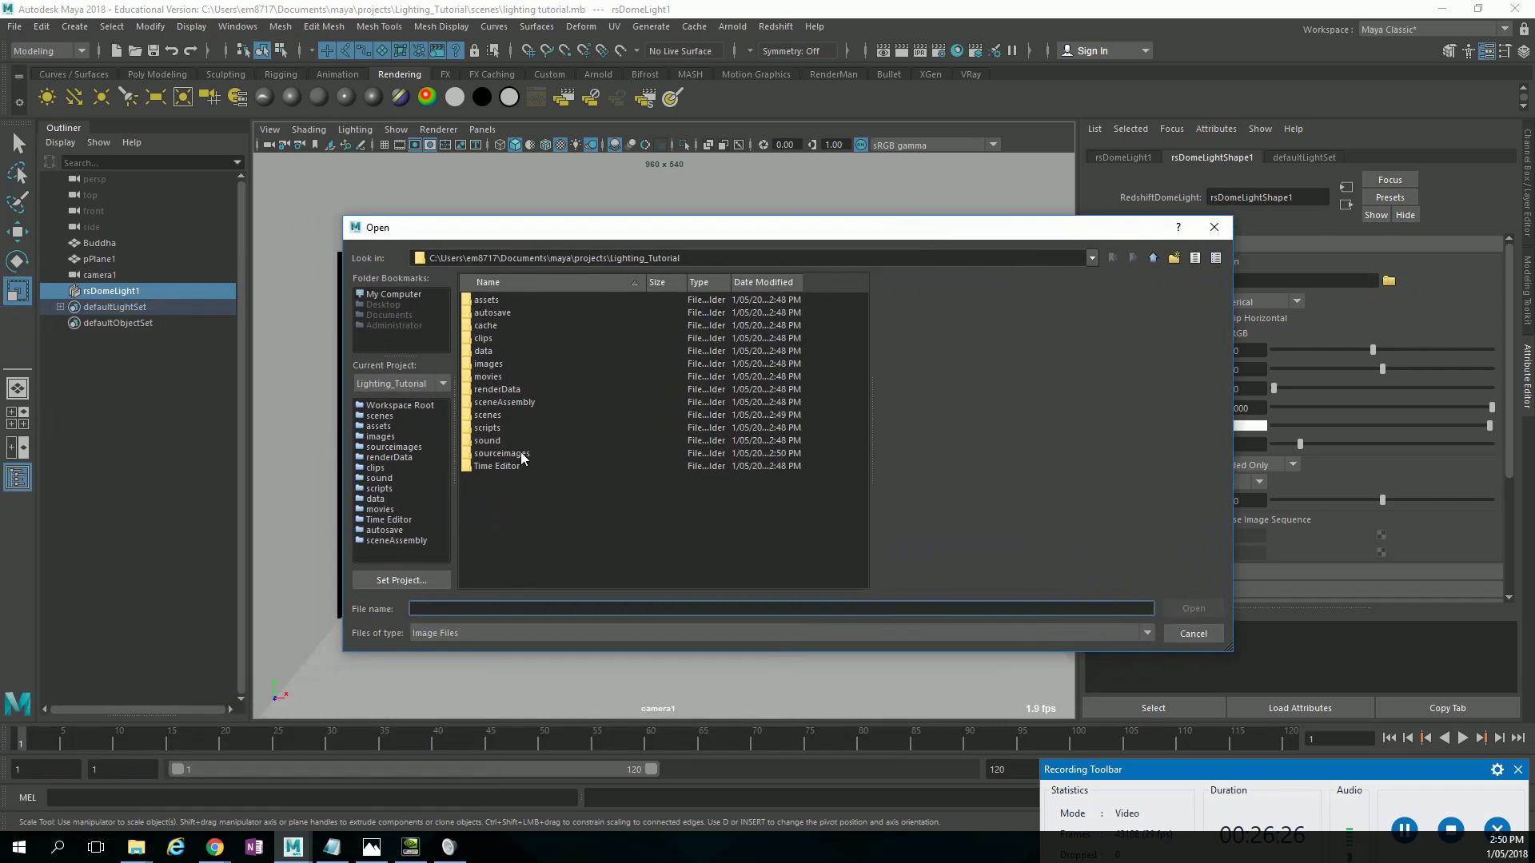
pyautogui.doubleClick(520, 454)
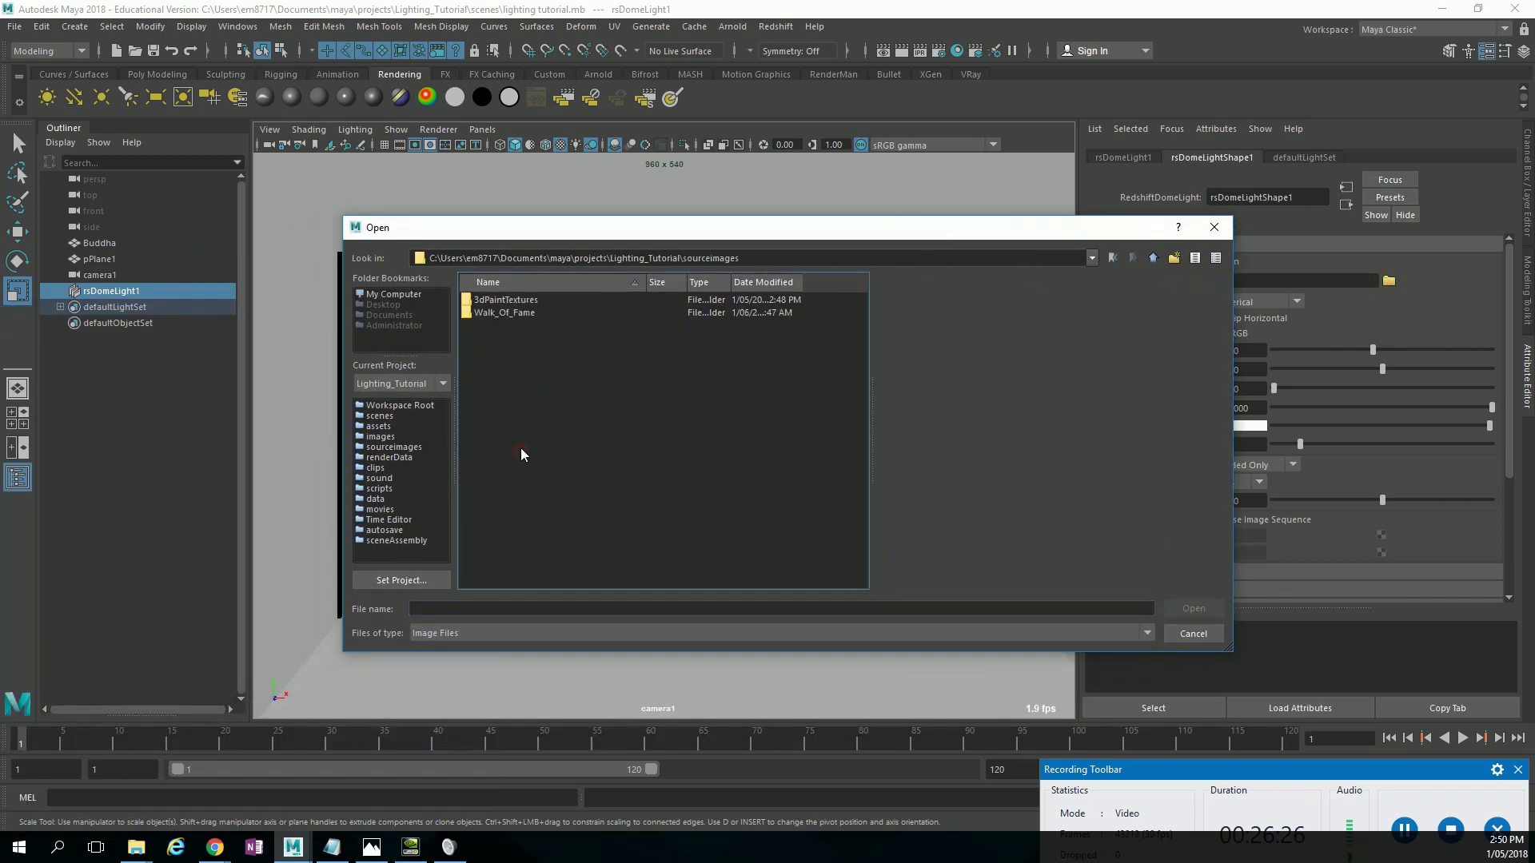
pyautogui.doubleClick(527, 312)
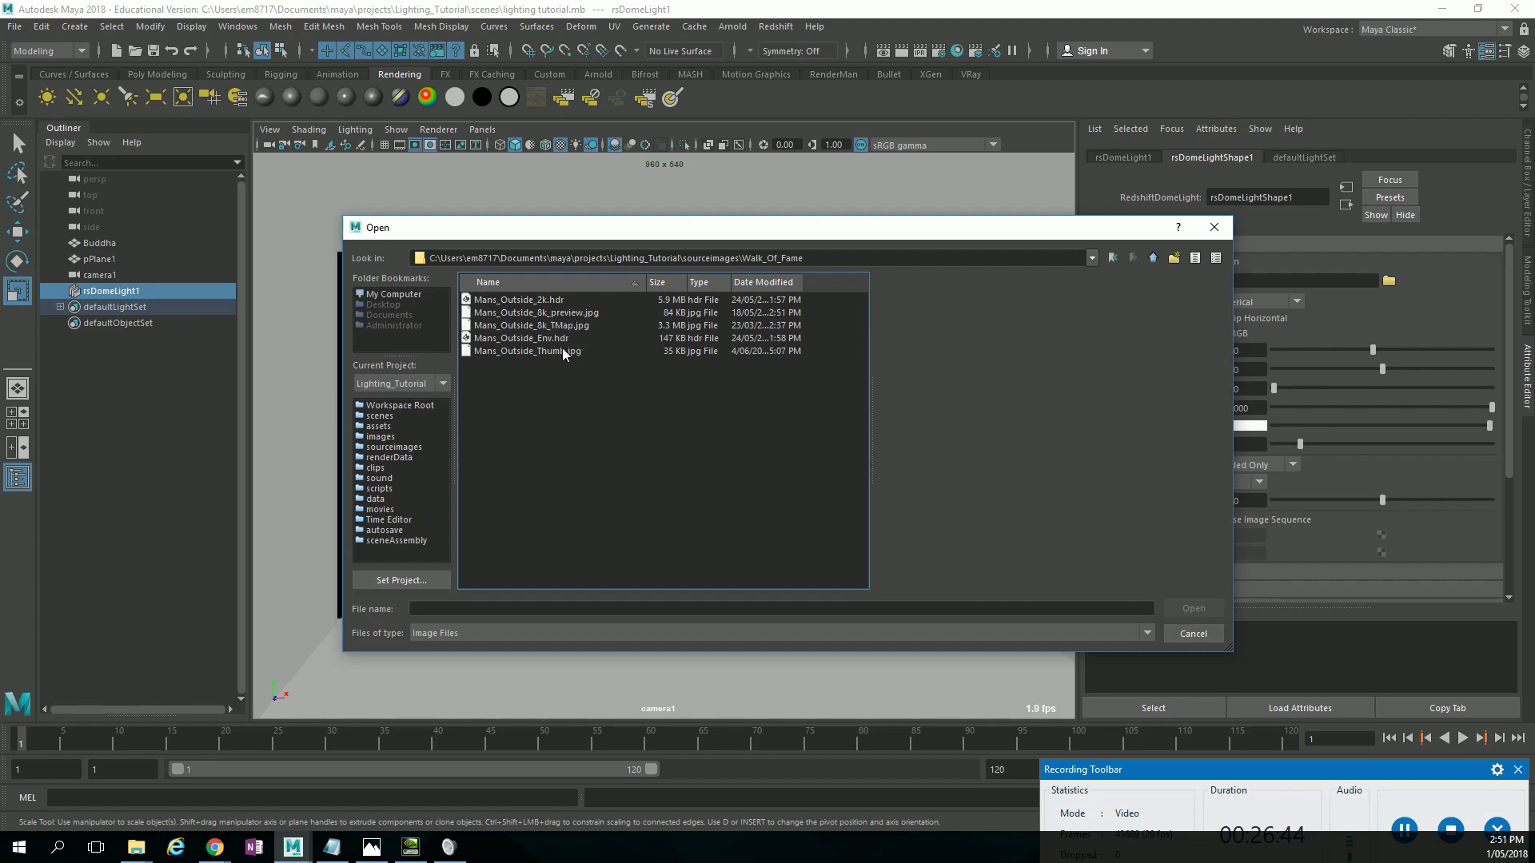
pyautogui.click(559, 301)
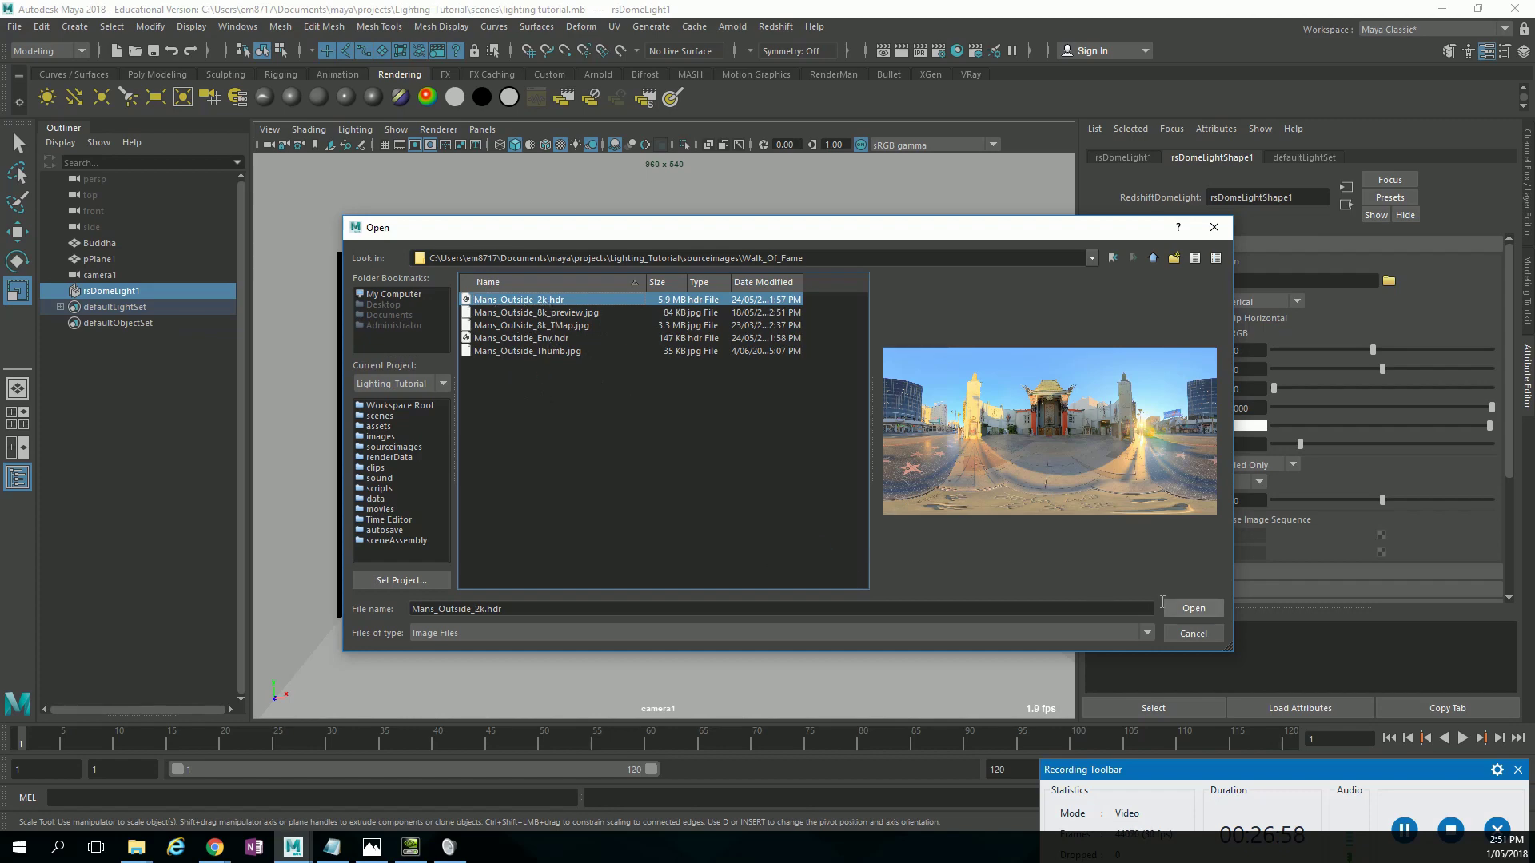
pyautogui.click(1191, 611)
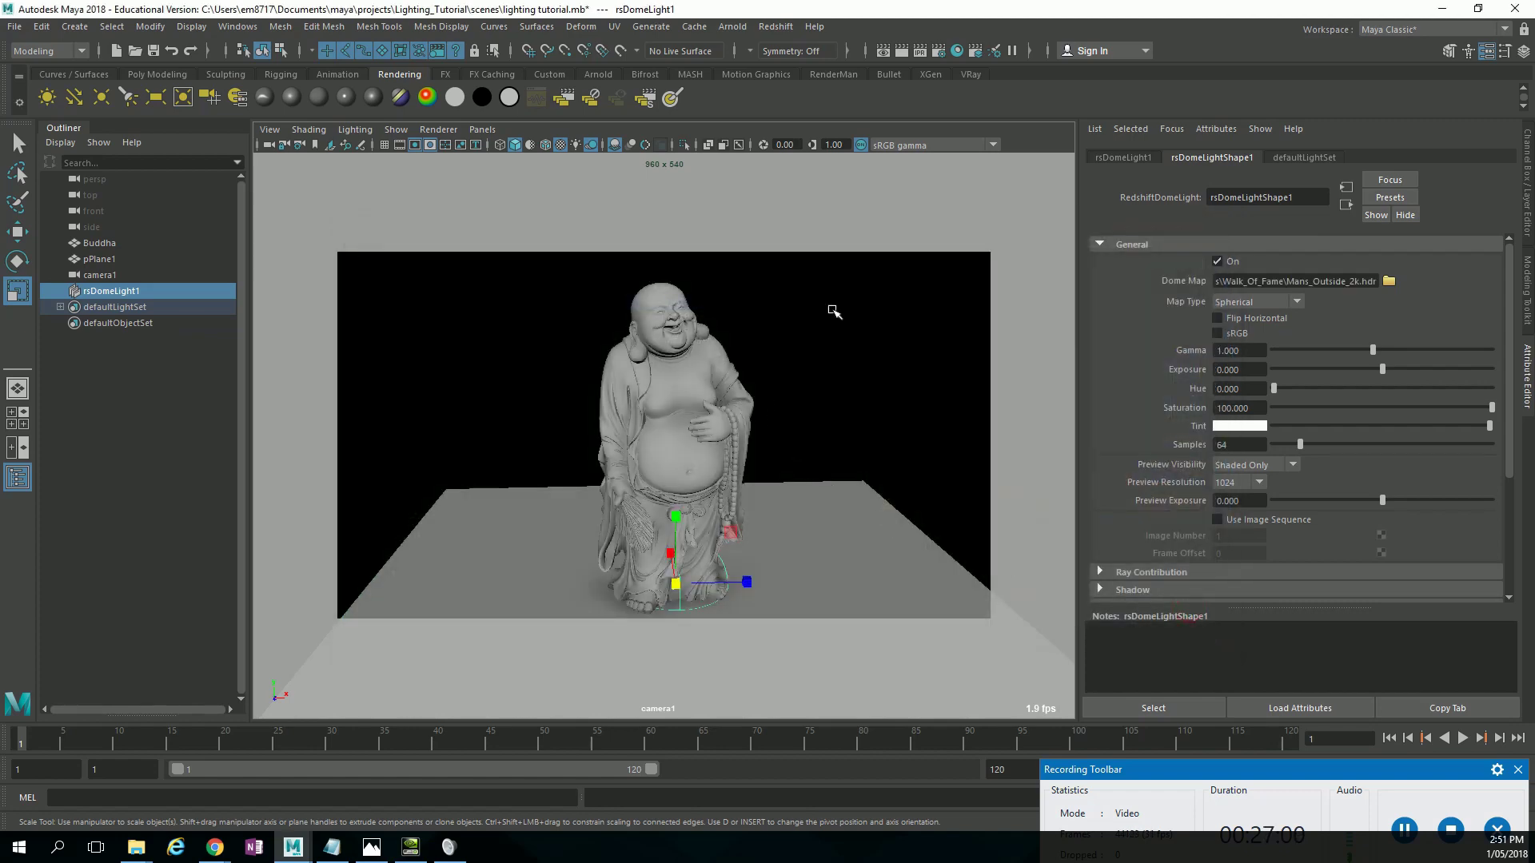
# Render the camera1 view with Redshift, examine the Buddha under the HDRI lighting and close the Render View.
pyautogui.click(815, 131)
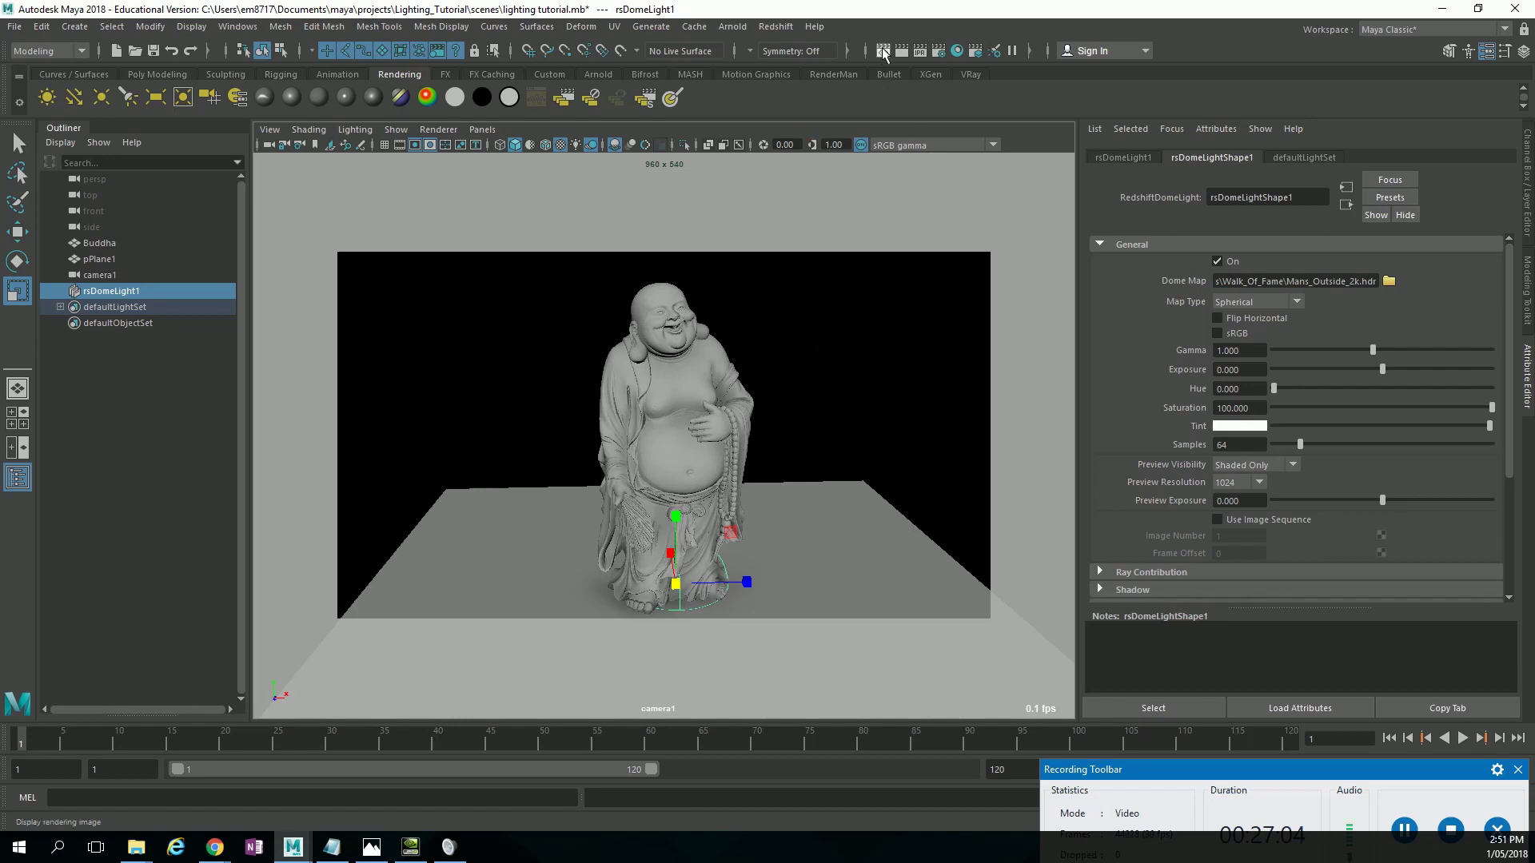
pyautogui.click(901, 50)
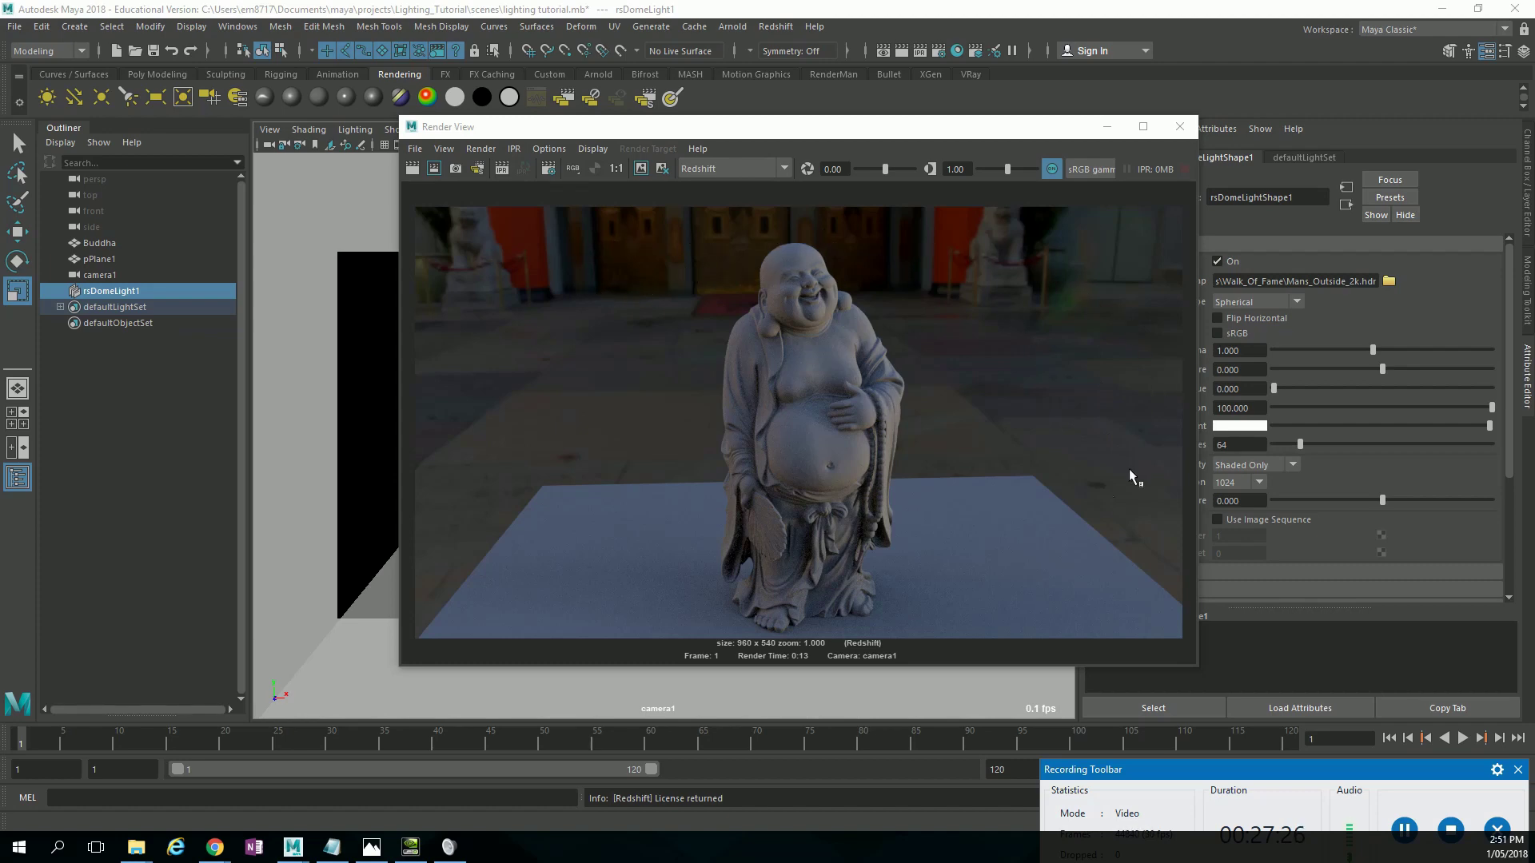
pyautogui.moveTo(730, 135); pyautogui.dragTo(788, 141)
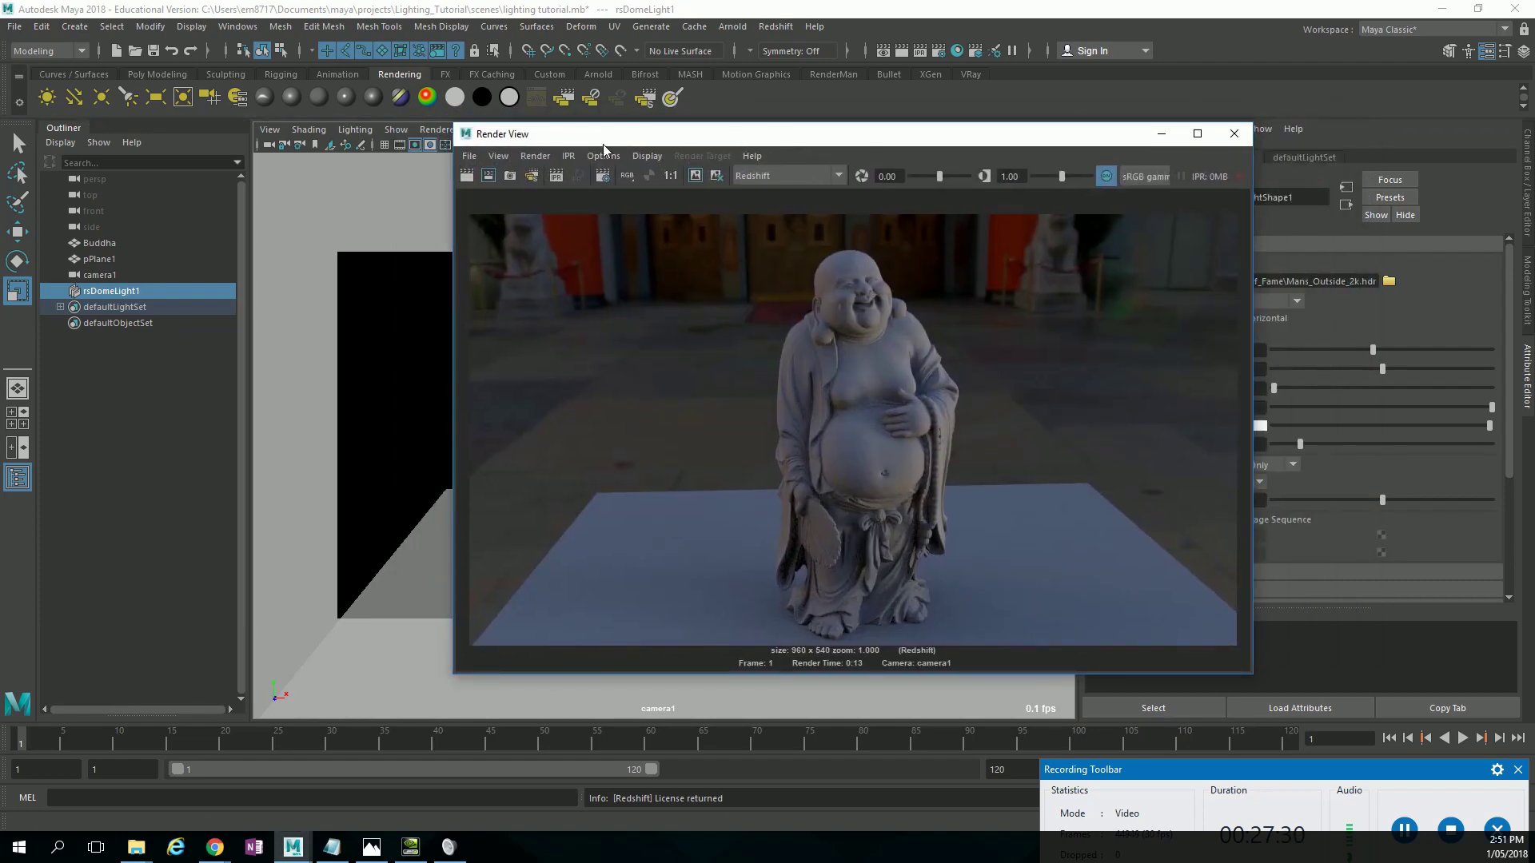
pyautogui.moveTo(549, 138); pyautogui.dragTo(639, 144)
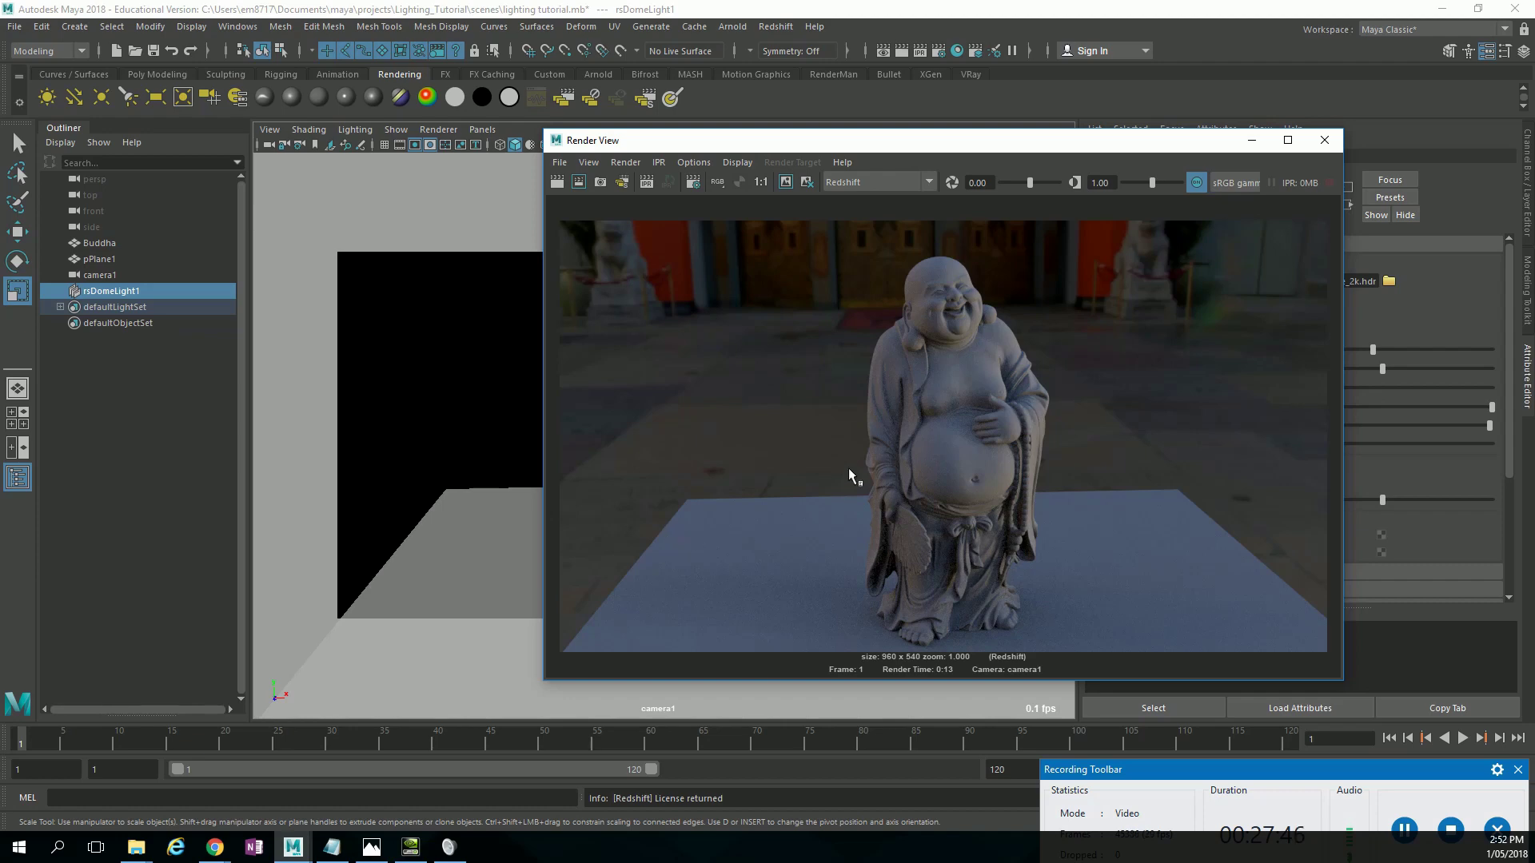
pyautogui.click(1325, 140)
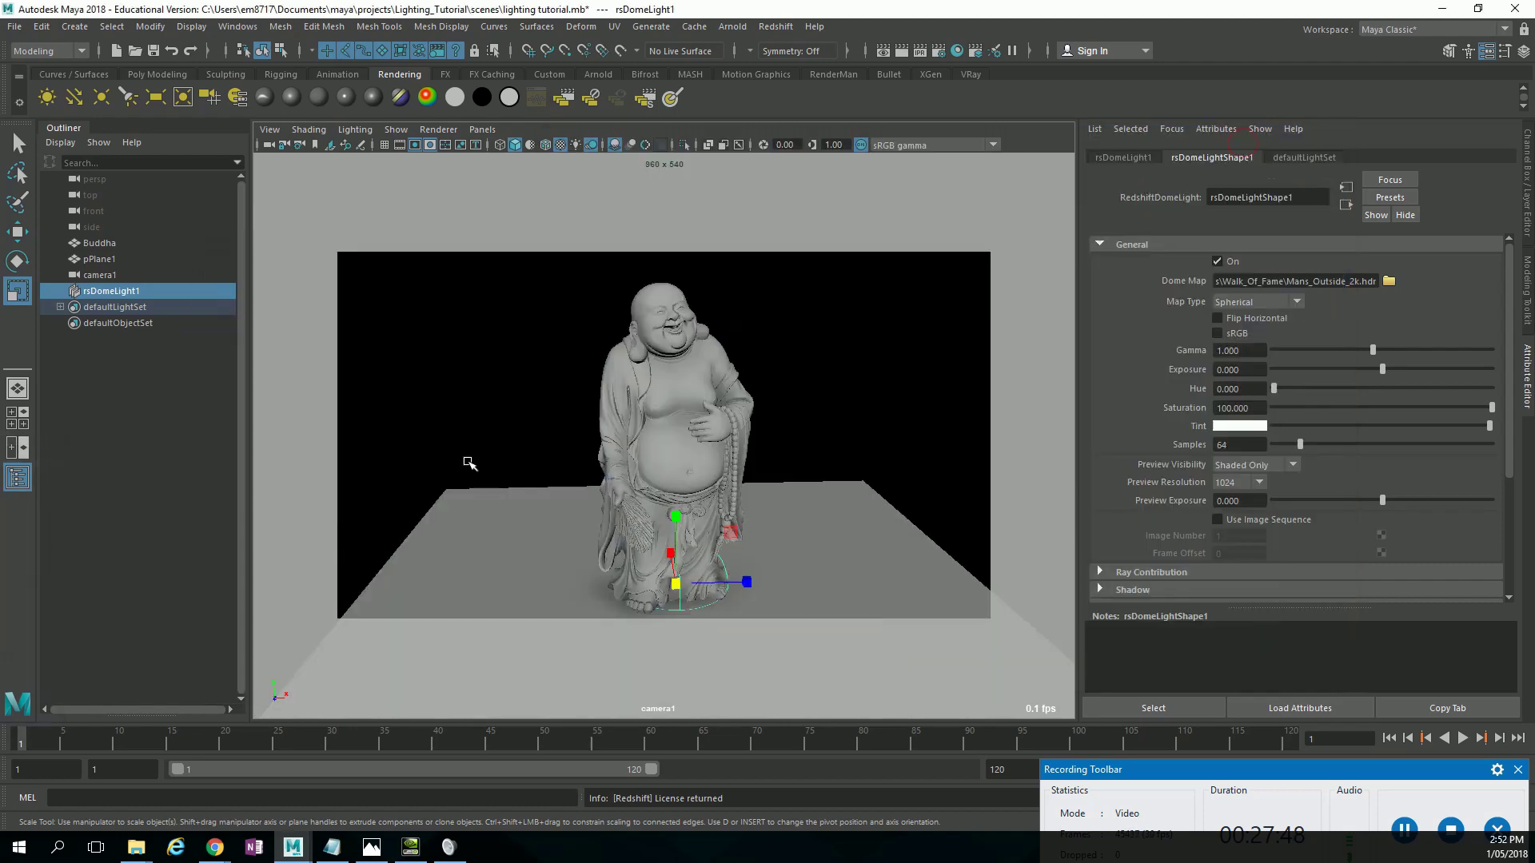
# Create a RedshiftMatteShadowCatcher material in a cleared Hypershade work area and assign it to the ground plane.
pyautogui.click(485, 501)
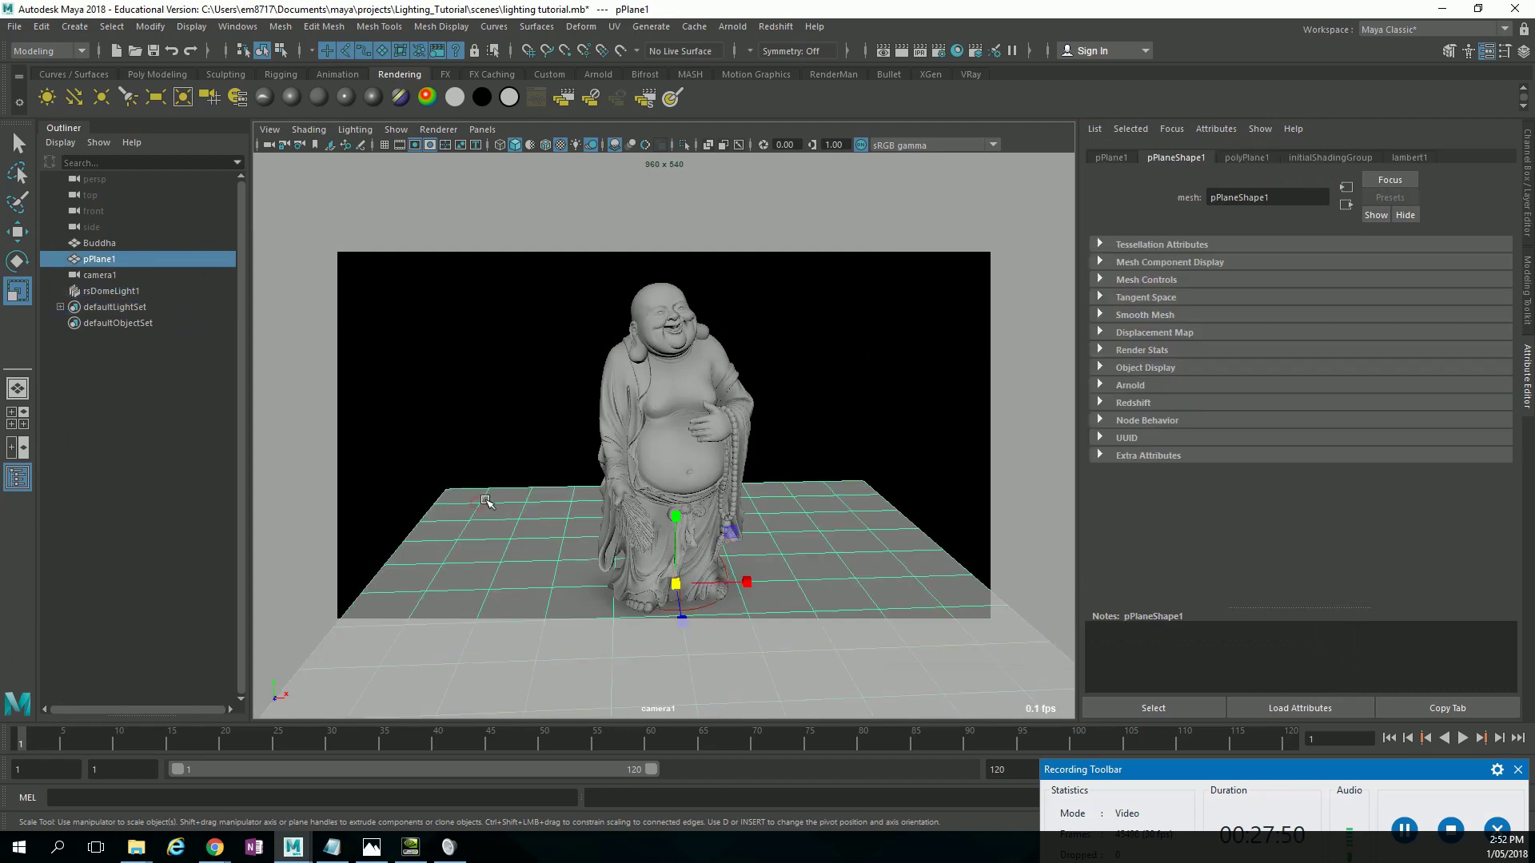
pyautogui.click(957, 50)
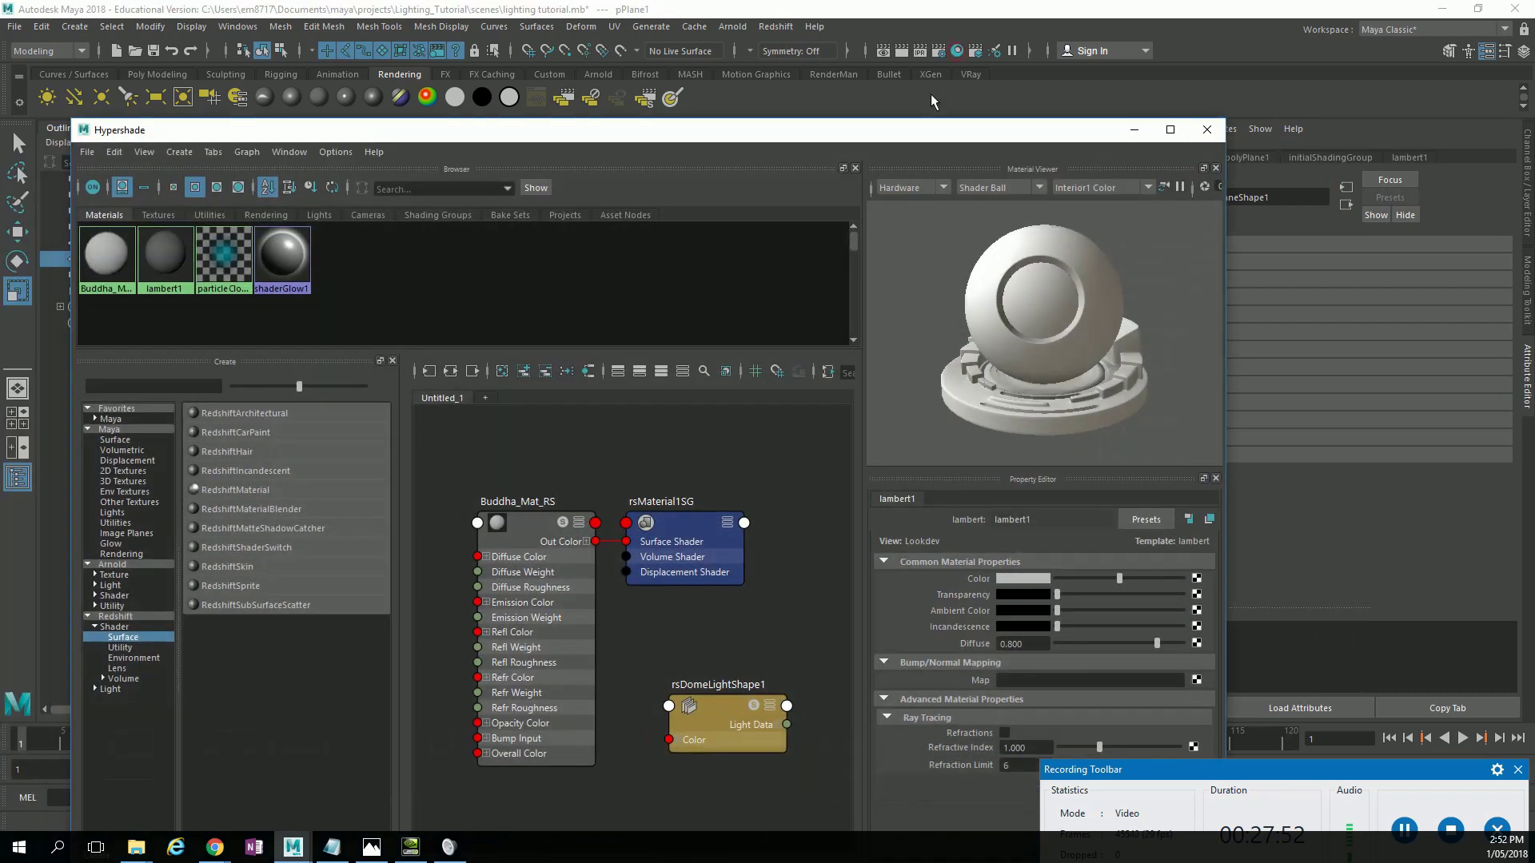
pyautogui.moveTo(907, 130); pyautogui.dragTo(1125, 107)
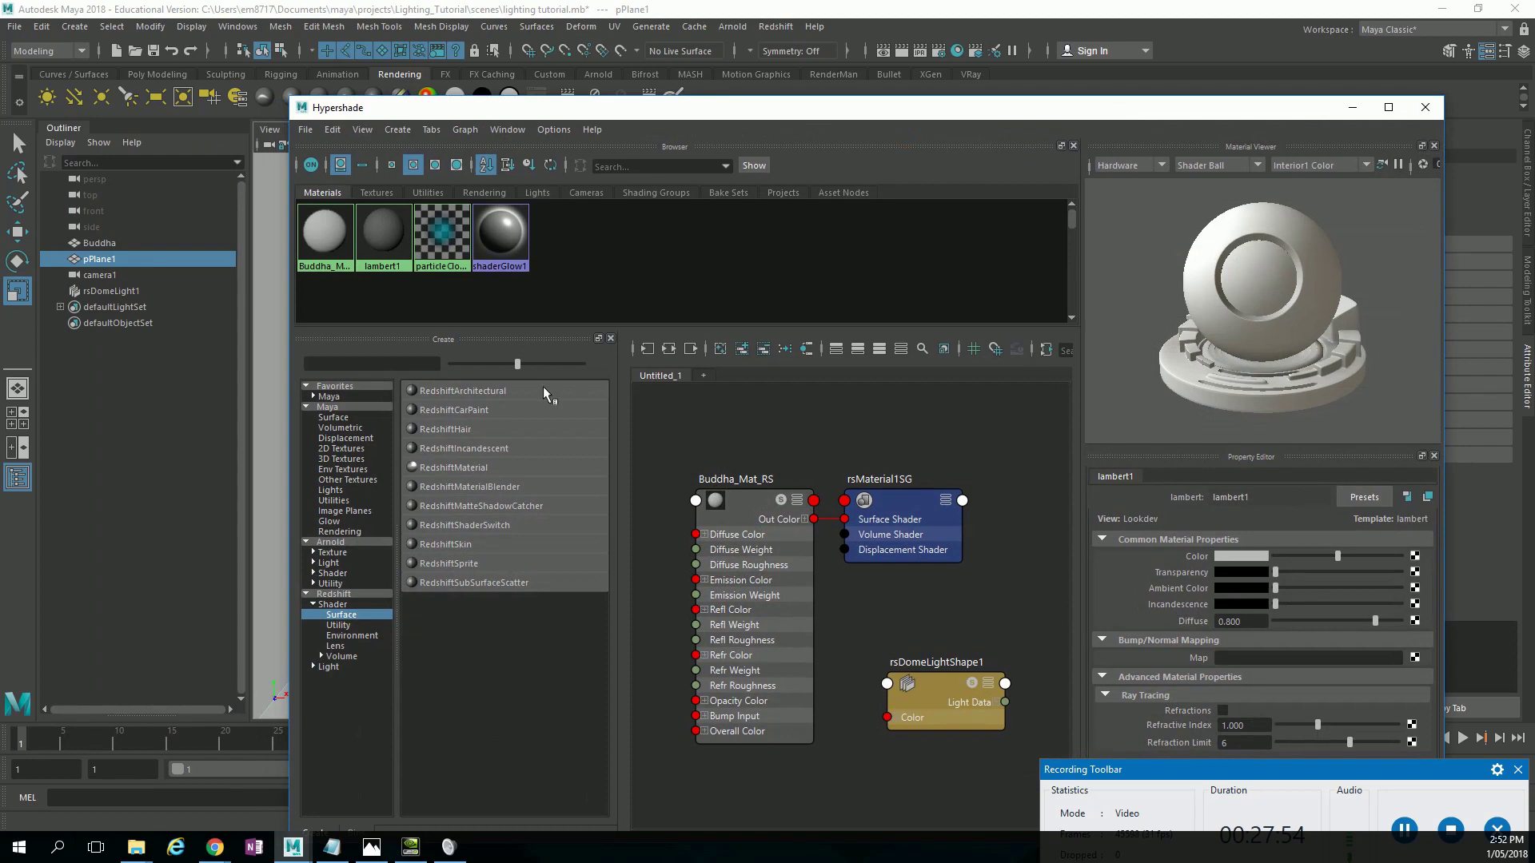
pyautogui.click(719, 350)
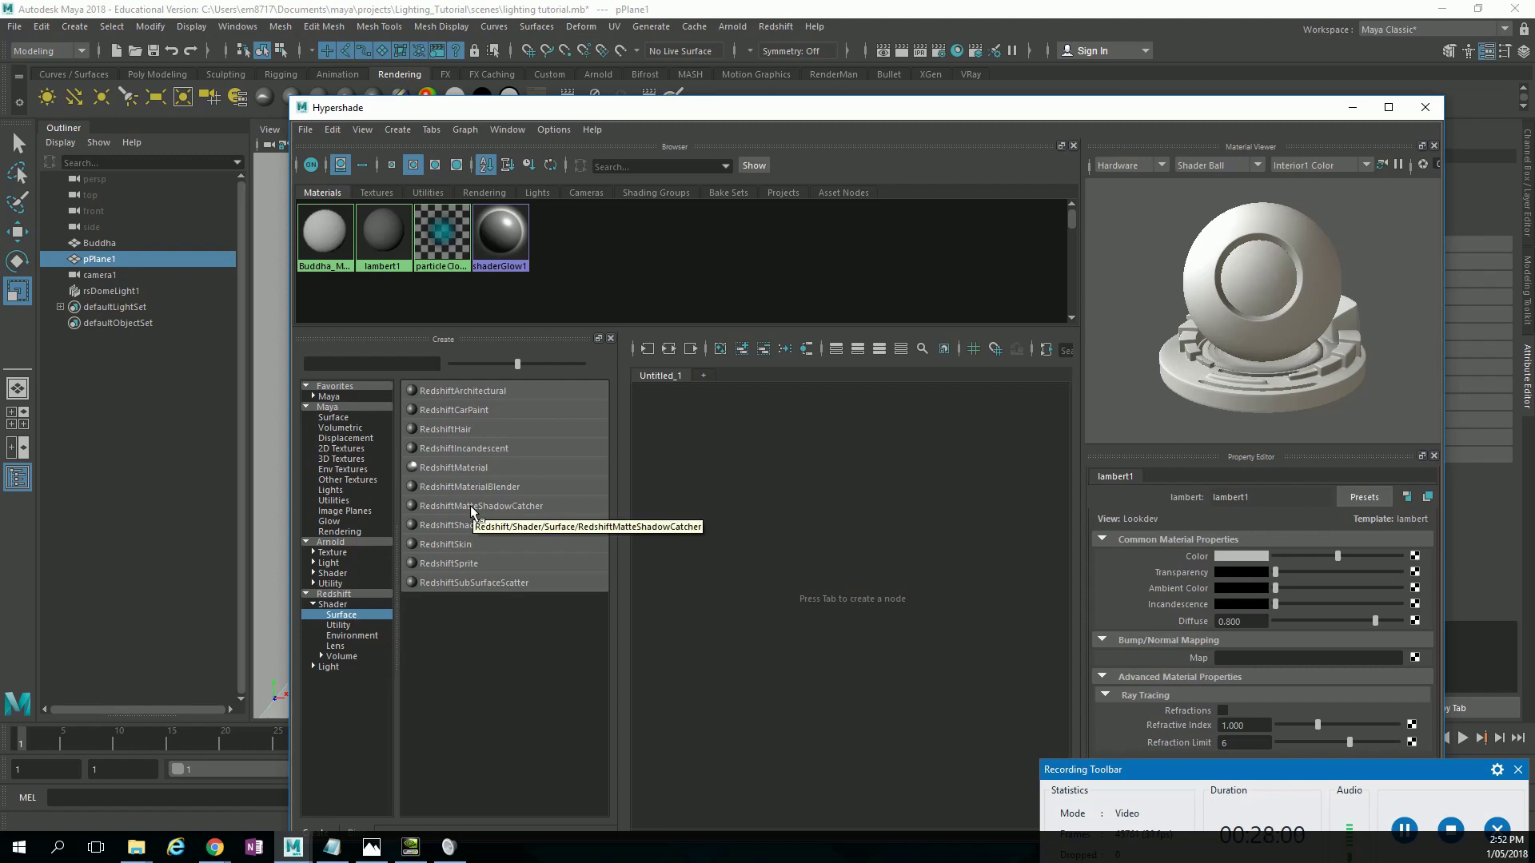
pyautogui.moveTo(470, 506); pyautogui.dragTo(892, 552)
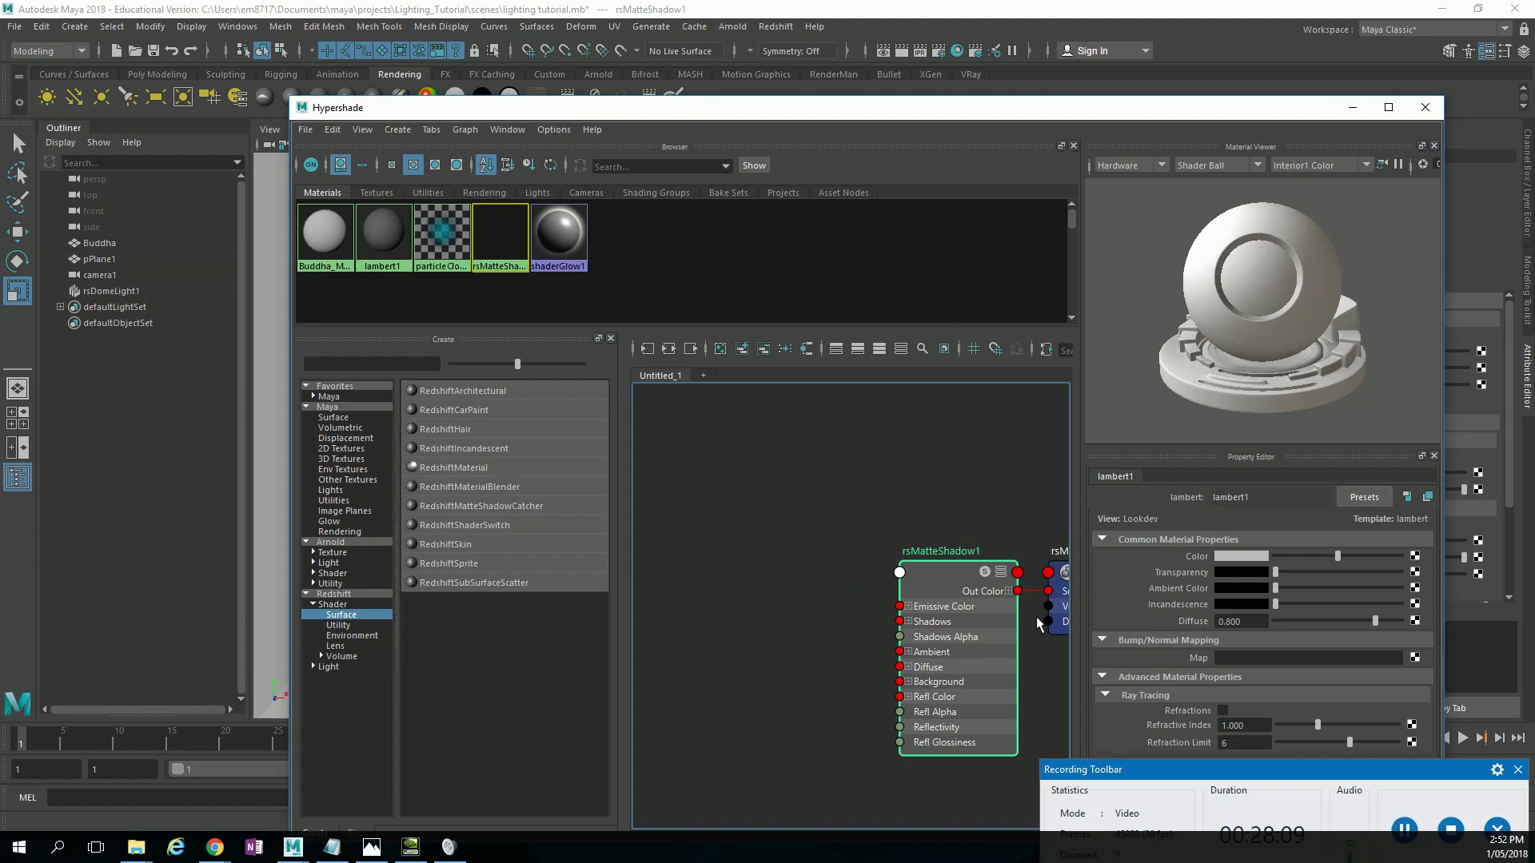
pyautogui.moveTo(732, 106); pyautogui.dragTo(994, 118)
pyautogui.moveTo(1363, 572); pyautogui.dragTo(495, 525, button='middle')
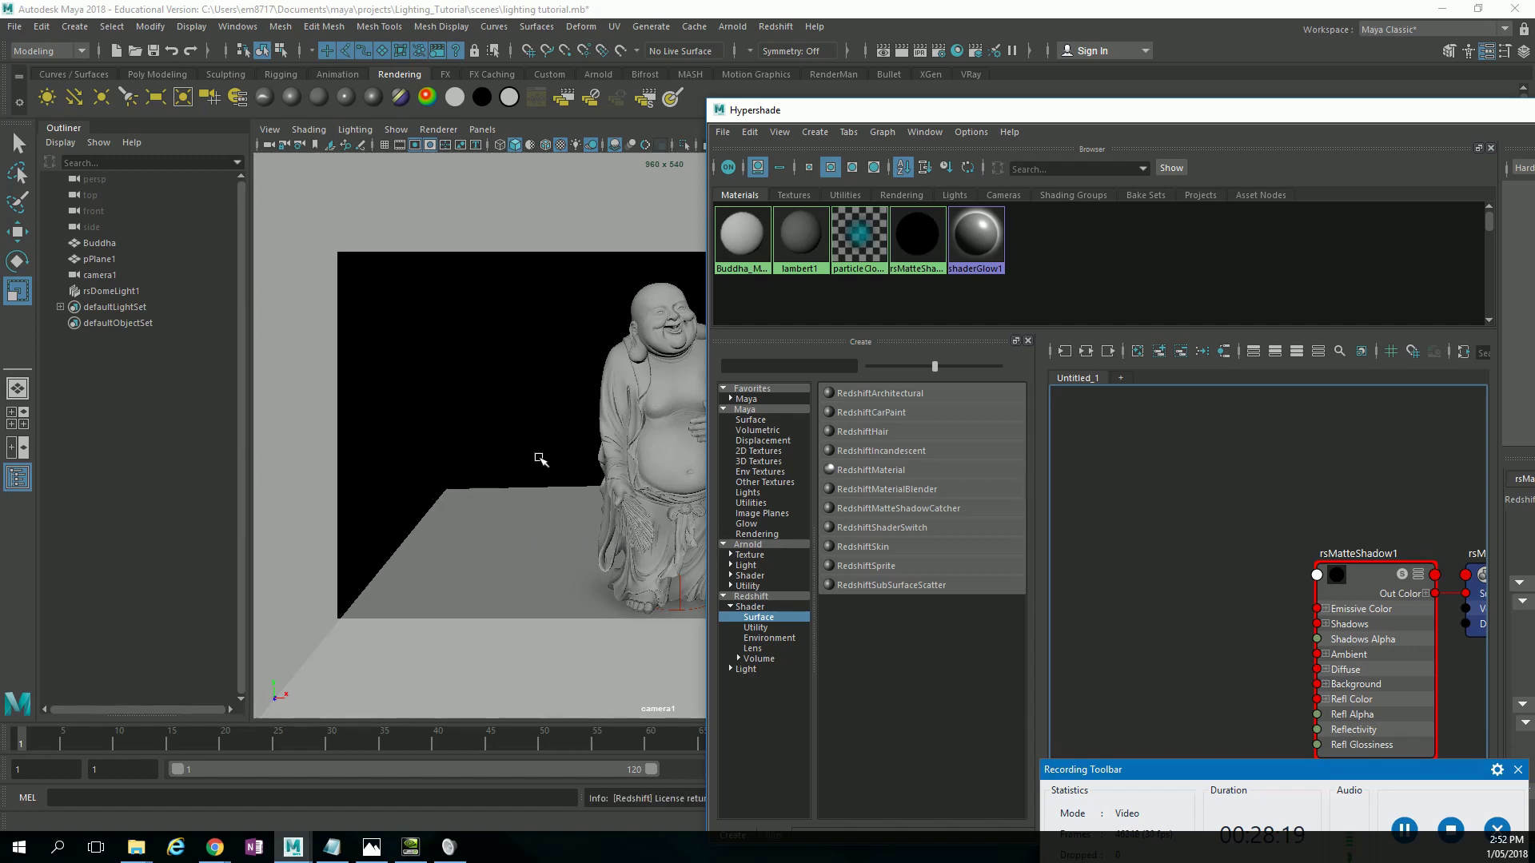
# Rename the matte shadow catcher material as Shadow_Catcher_Mat_RS and put the Hypershade away.
pyautogui.click(915, 240)
pyautogui.moveTo(1169, 114); pyautogui.dragTo(312, 243)
pyautogui.moveTo(1288, 192); pyautogui.dragTo(1168, 204)
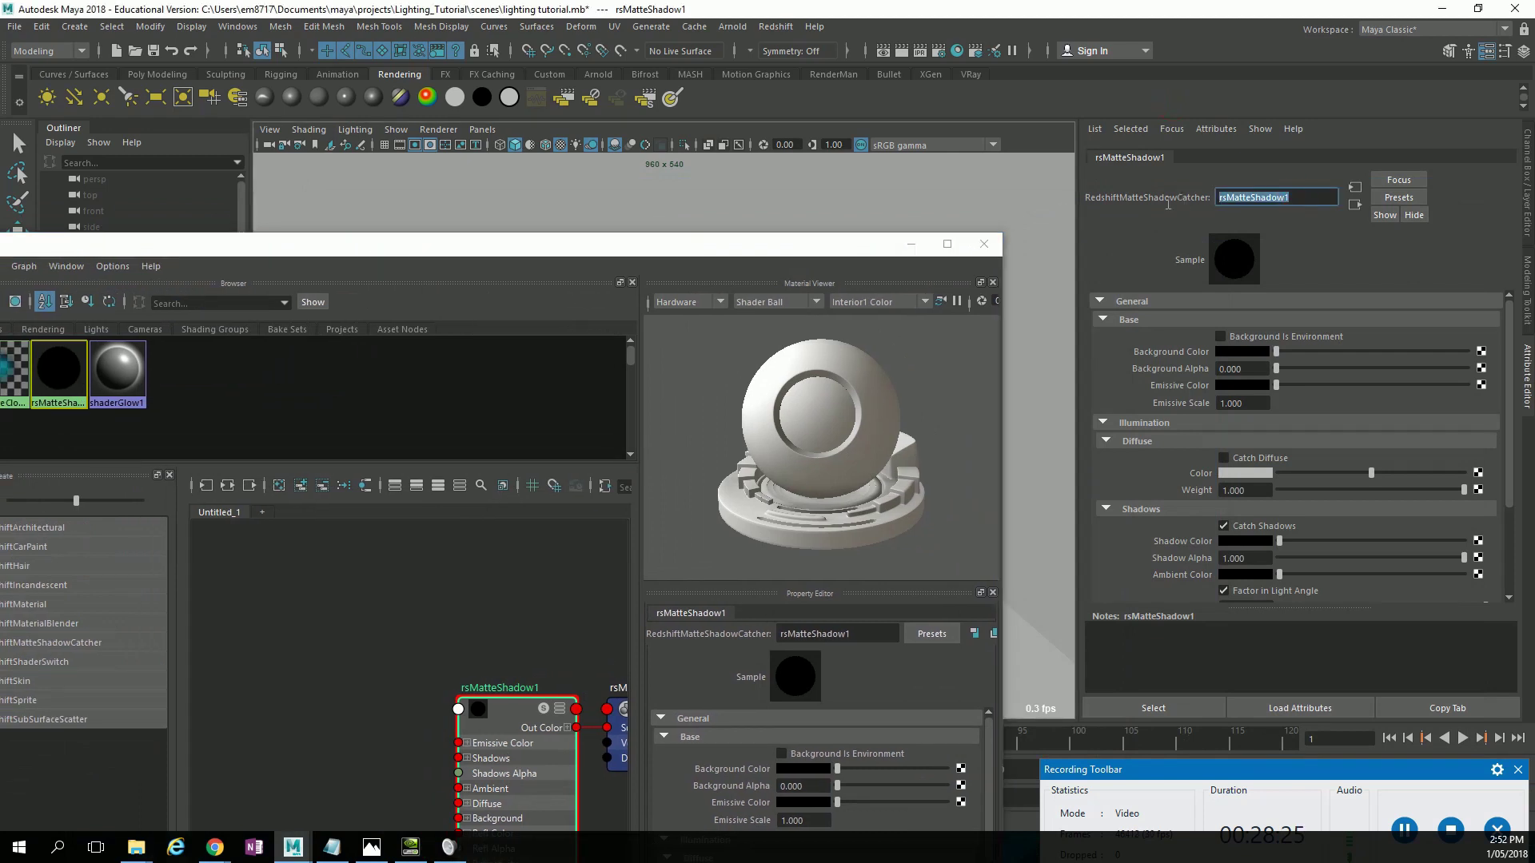
pyautogui.write('Shadow Catcher Mat RS')
pyautogui.press('Return')
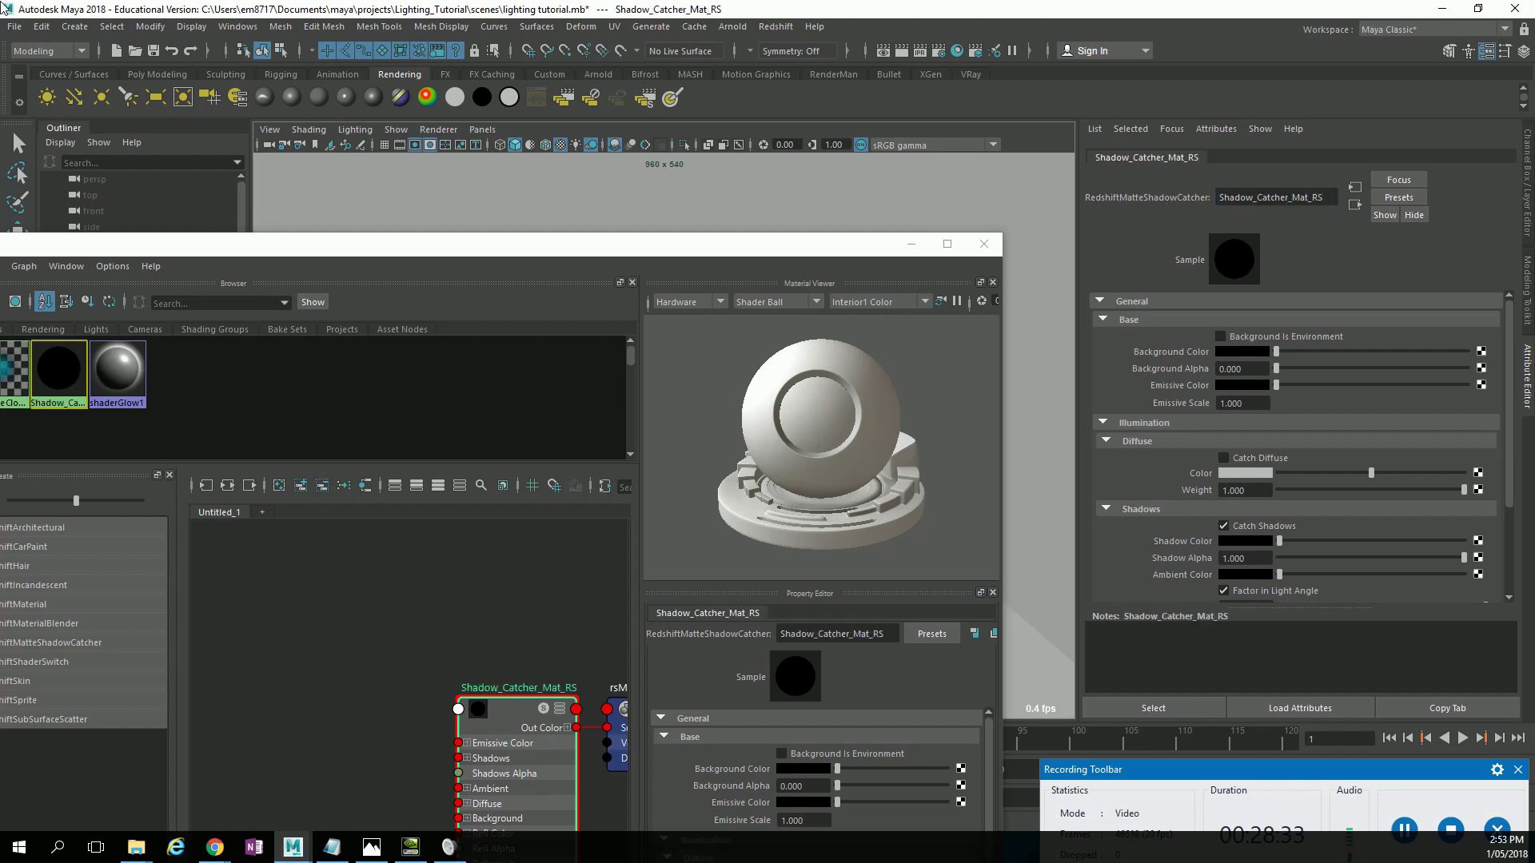
pyautogui.moveTo(342, 244); pyautogui.dragTo(692, 163)
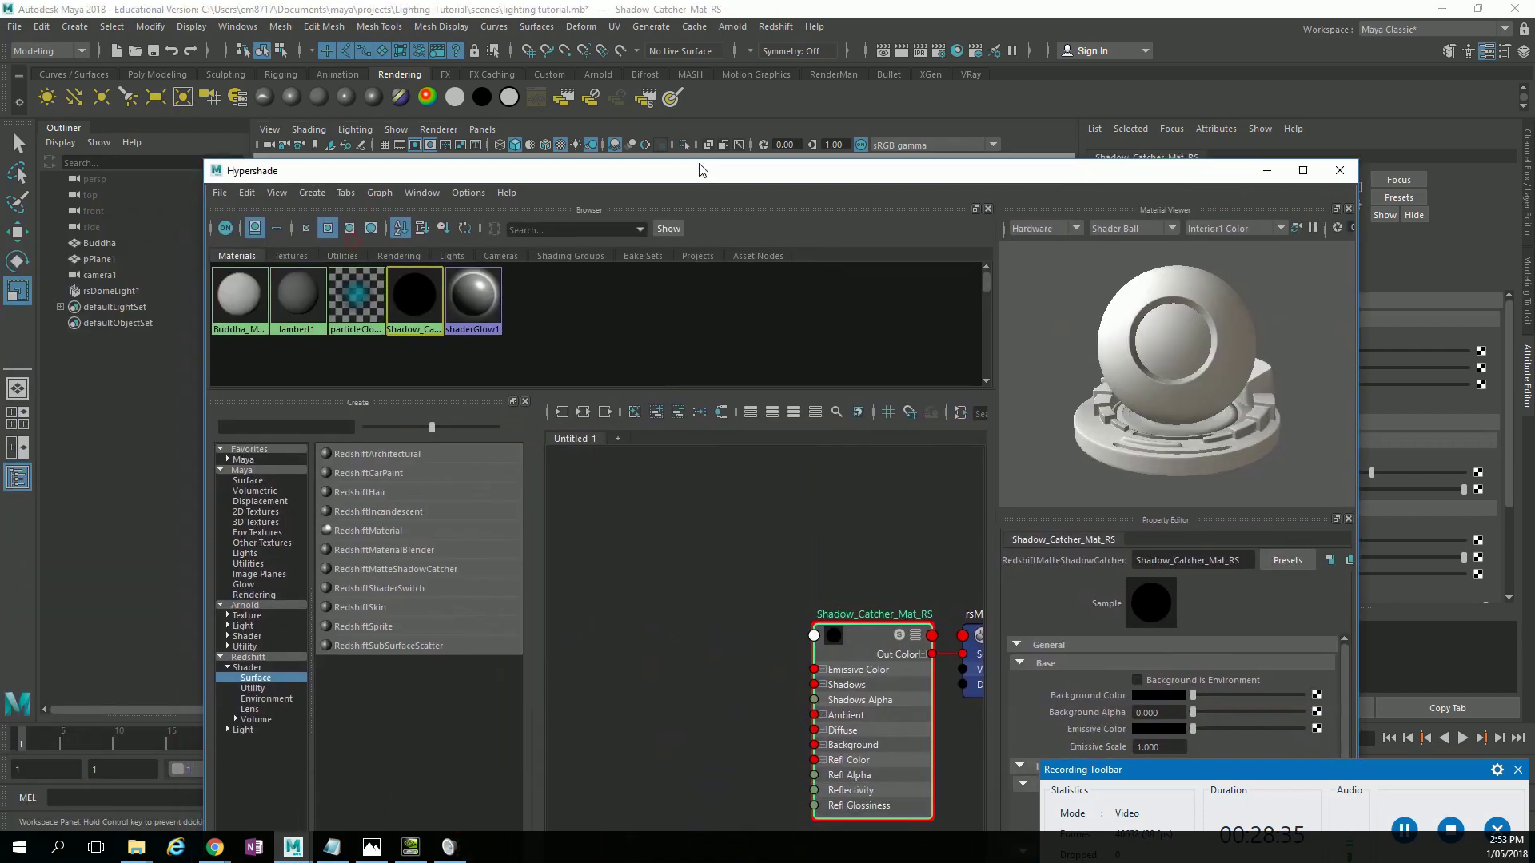
pyautogui.click(1251, 168)
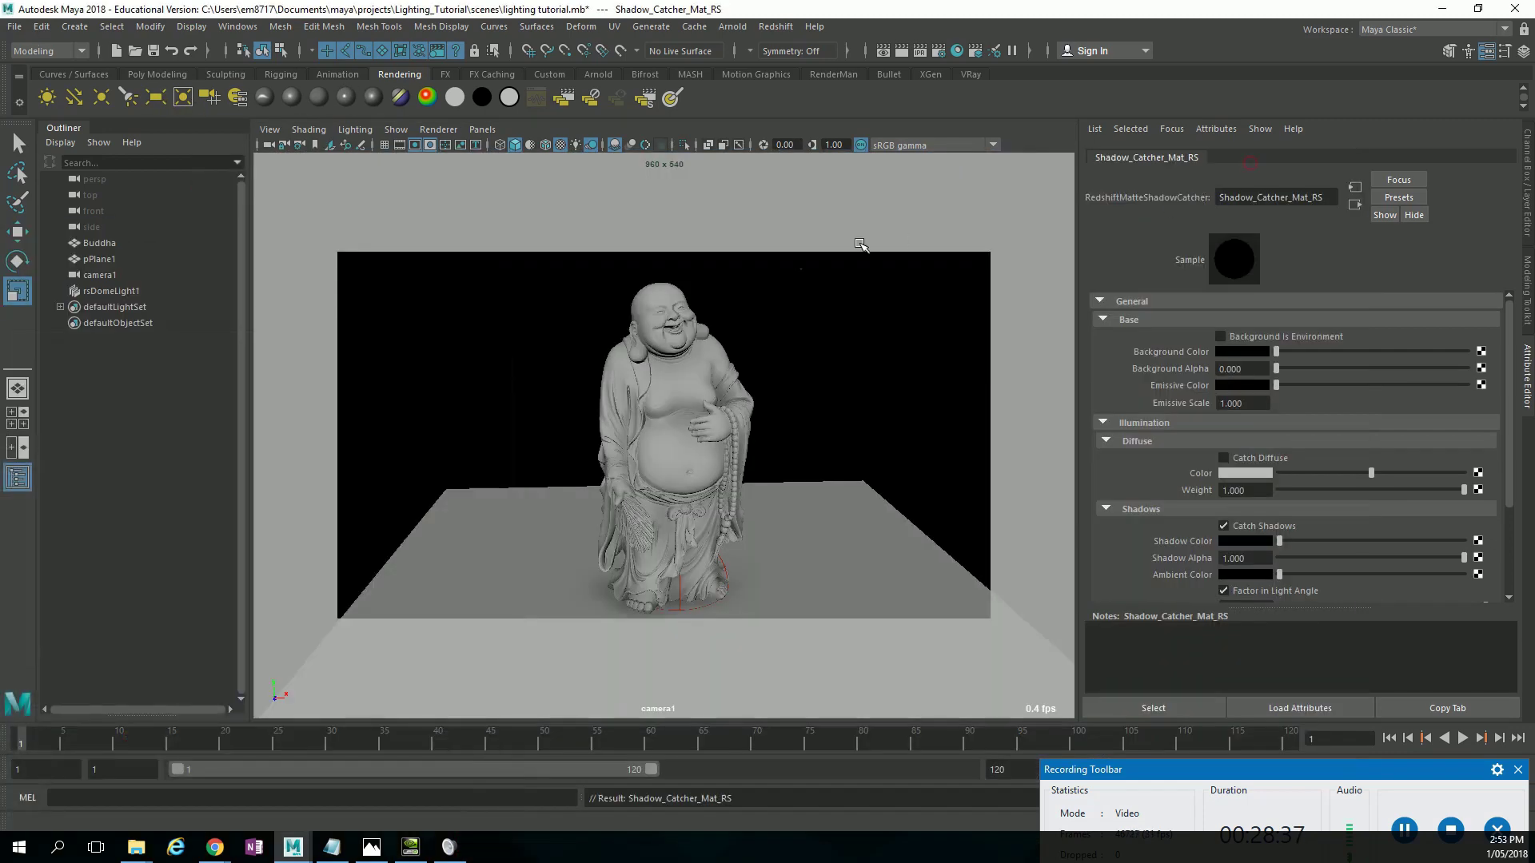
# Render the camera1 view with Redshift, inspect the shadow catcher in the alpha and colour channels, and minimise the Render View.
pyautogui.click(883, 50)
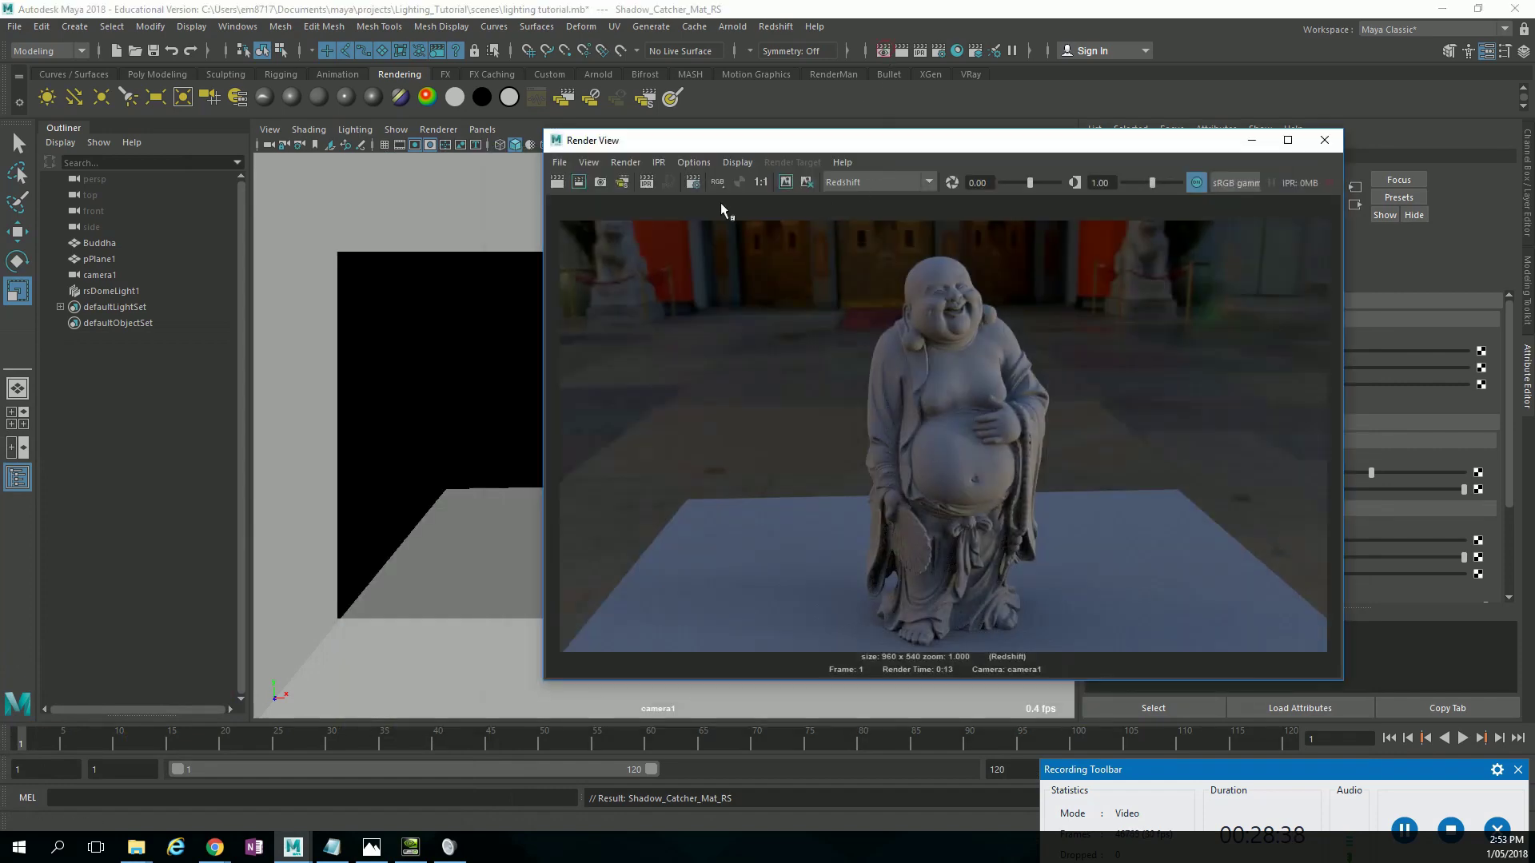
pyautogui.rightClick(559, 183)
pyautogui.click(572, 210)
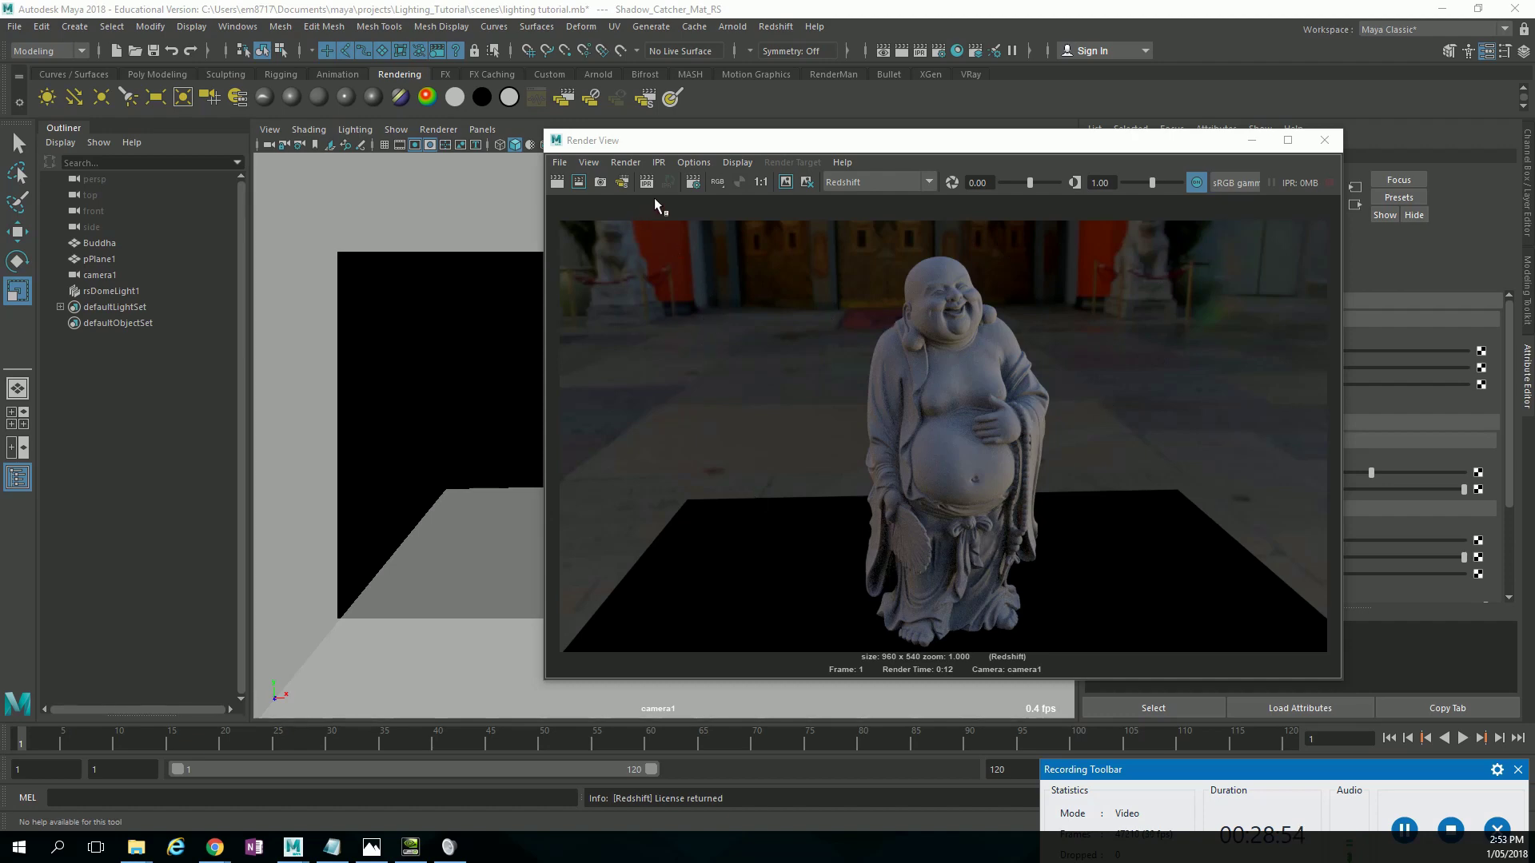
pyautogui.click(741, 184)
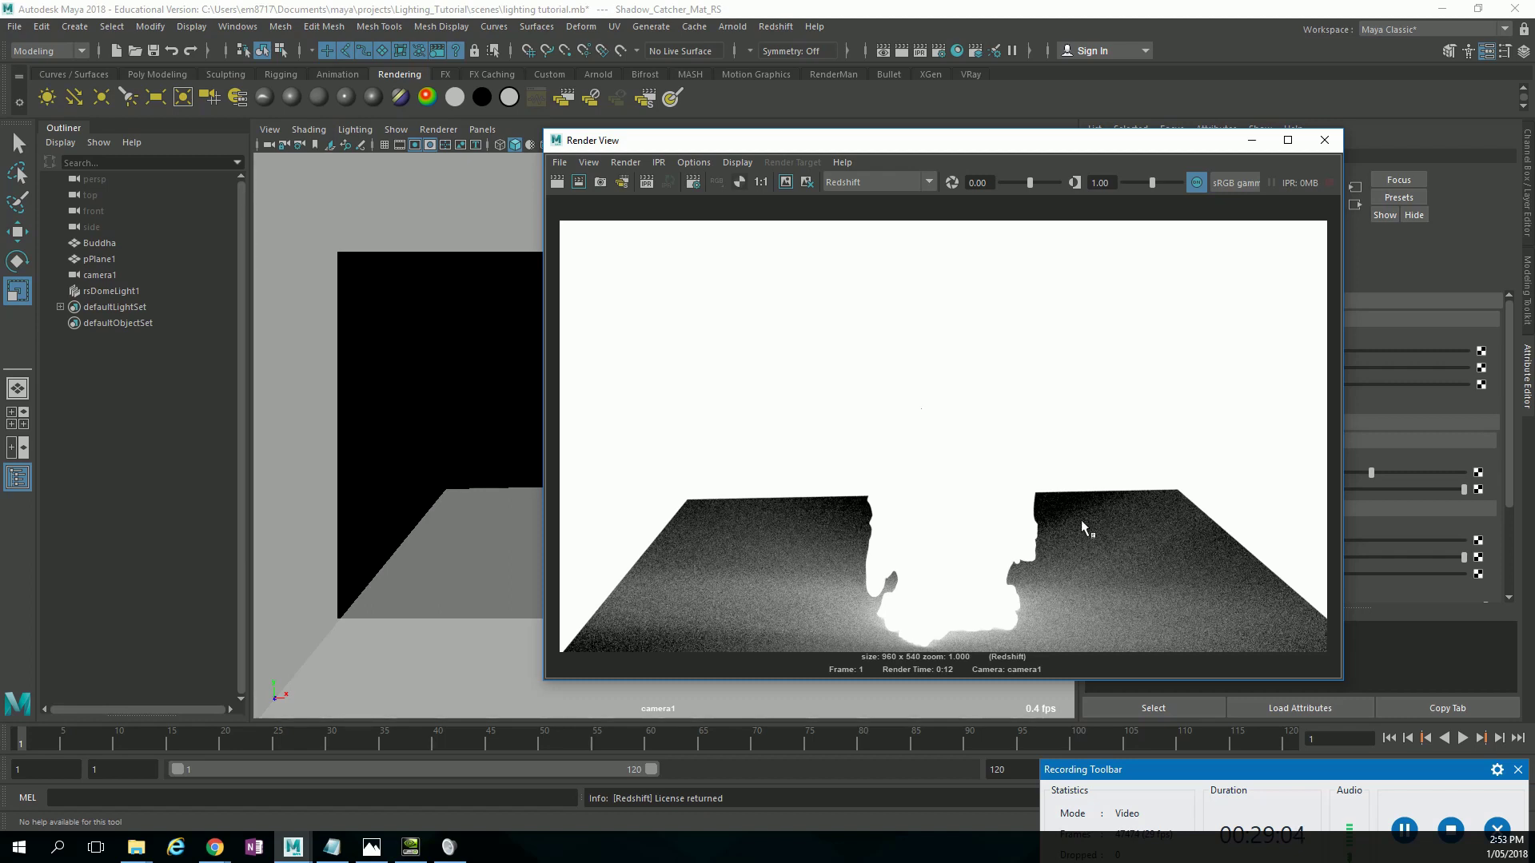
pyautogui.click(713, 181)
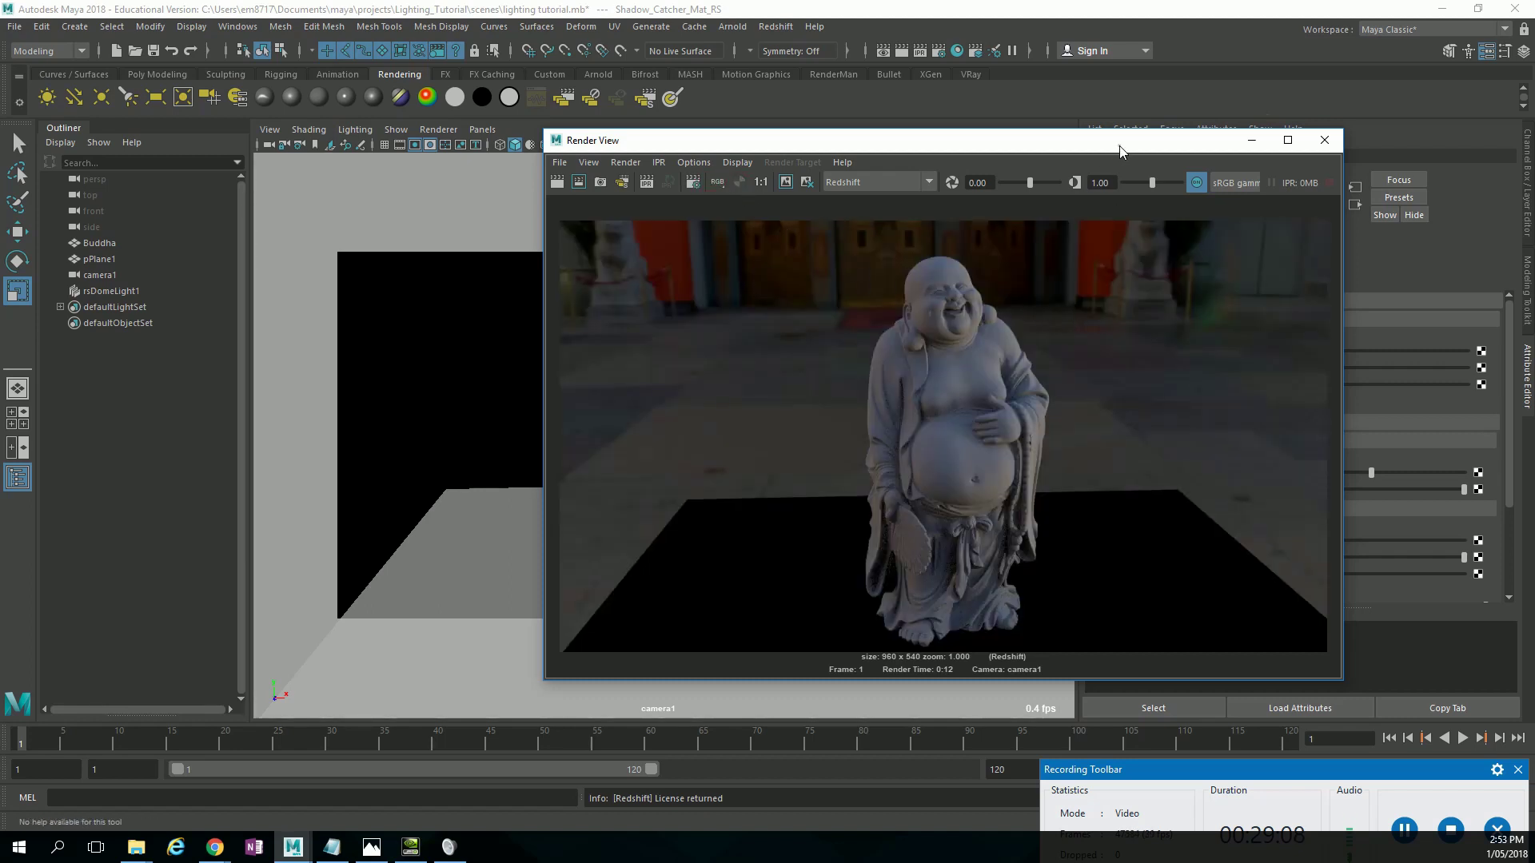
pyautogui.moveTo(1120, 150); pyautogui.dragTo(620, 164)
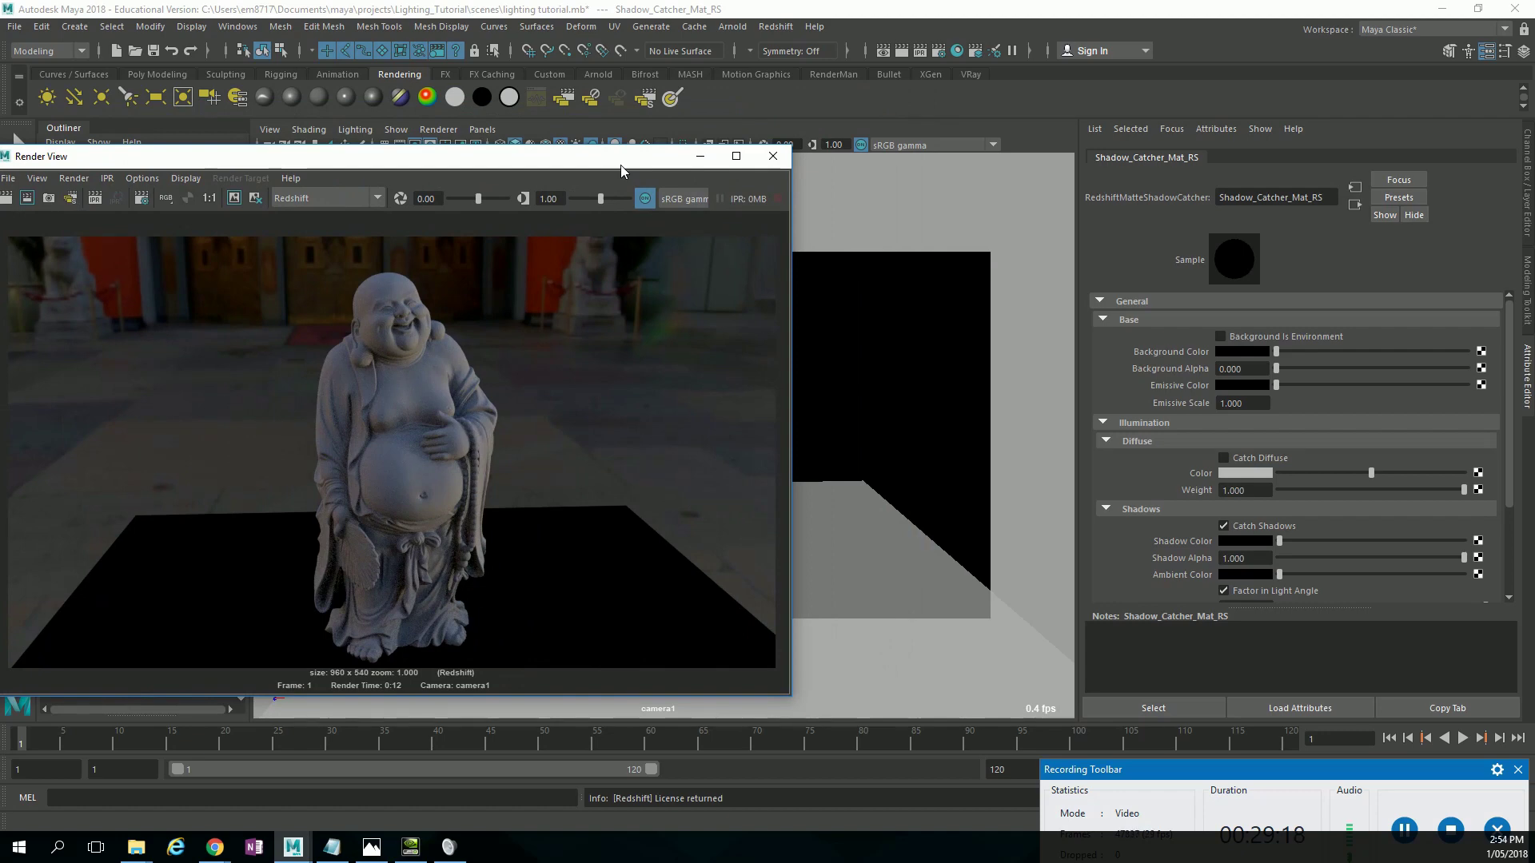
pyautogui.click(700, 156)
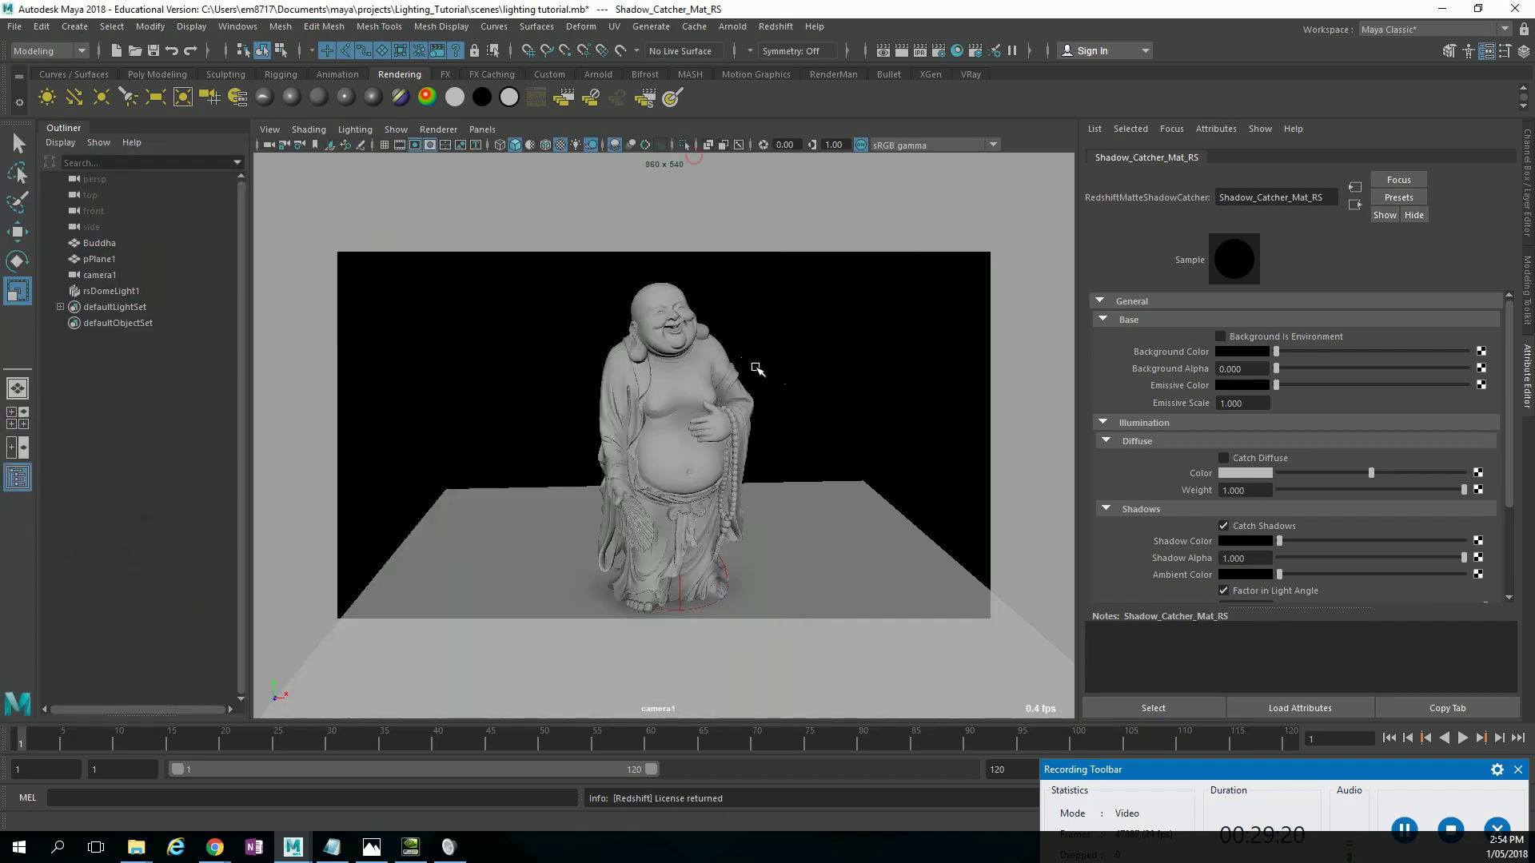
# Disable the background in the Redshift dome light's Environment settings and bring the Render View back beside the viewport.
pyautogui.click(729, 573)
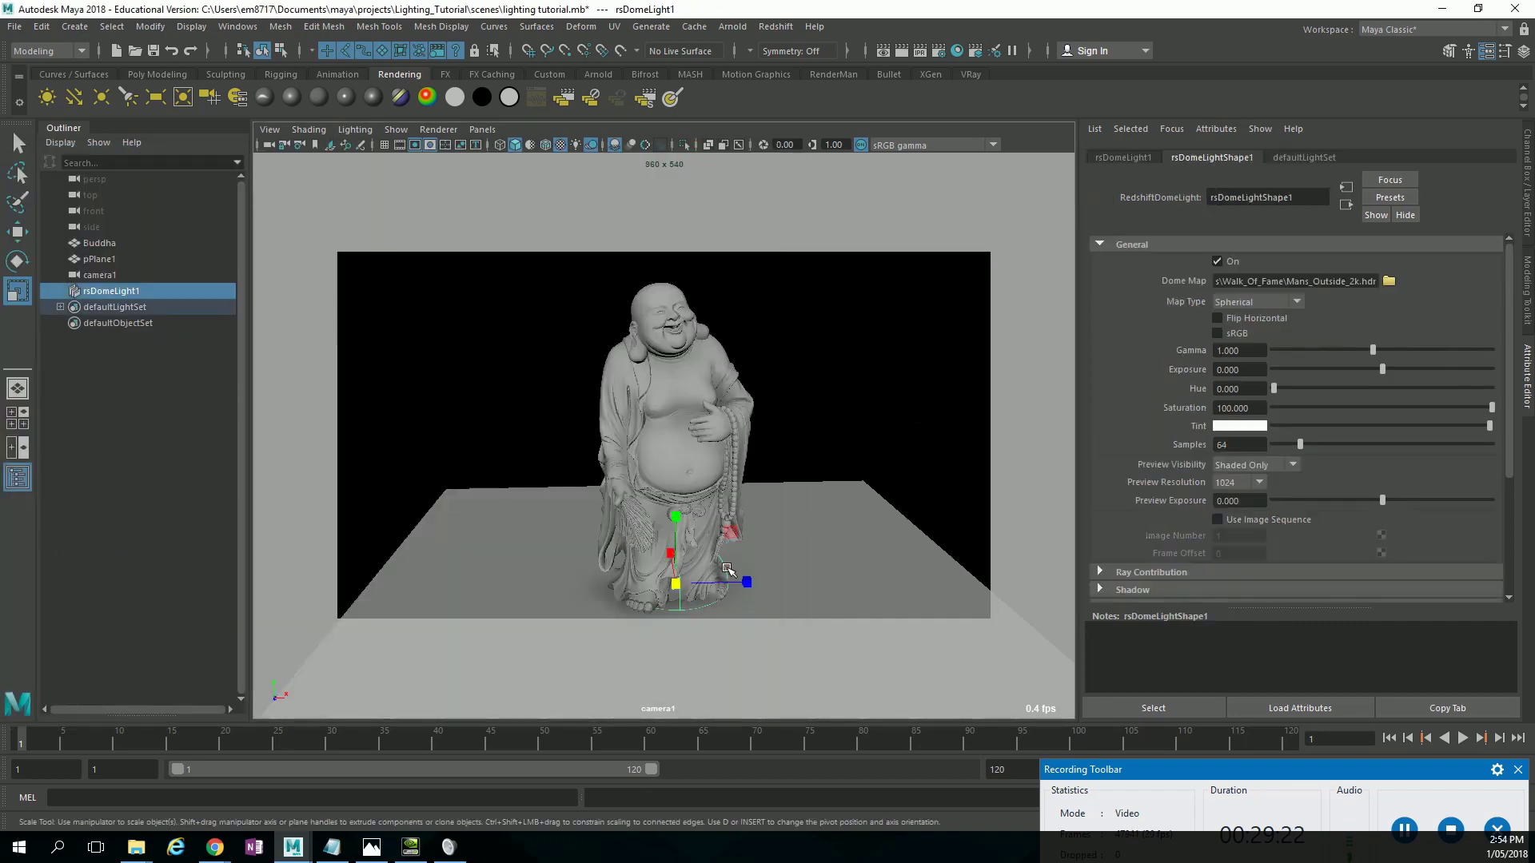
pyautogui.scroll(-3, 1231, 463)
pyautogui.click(1277, 434)
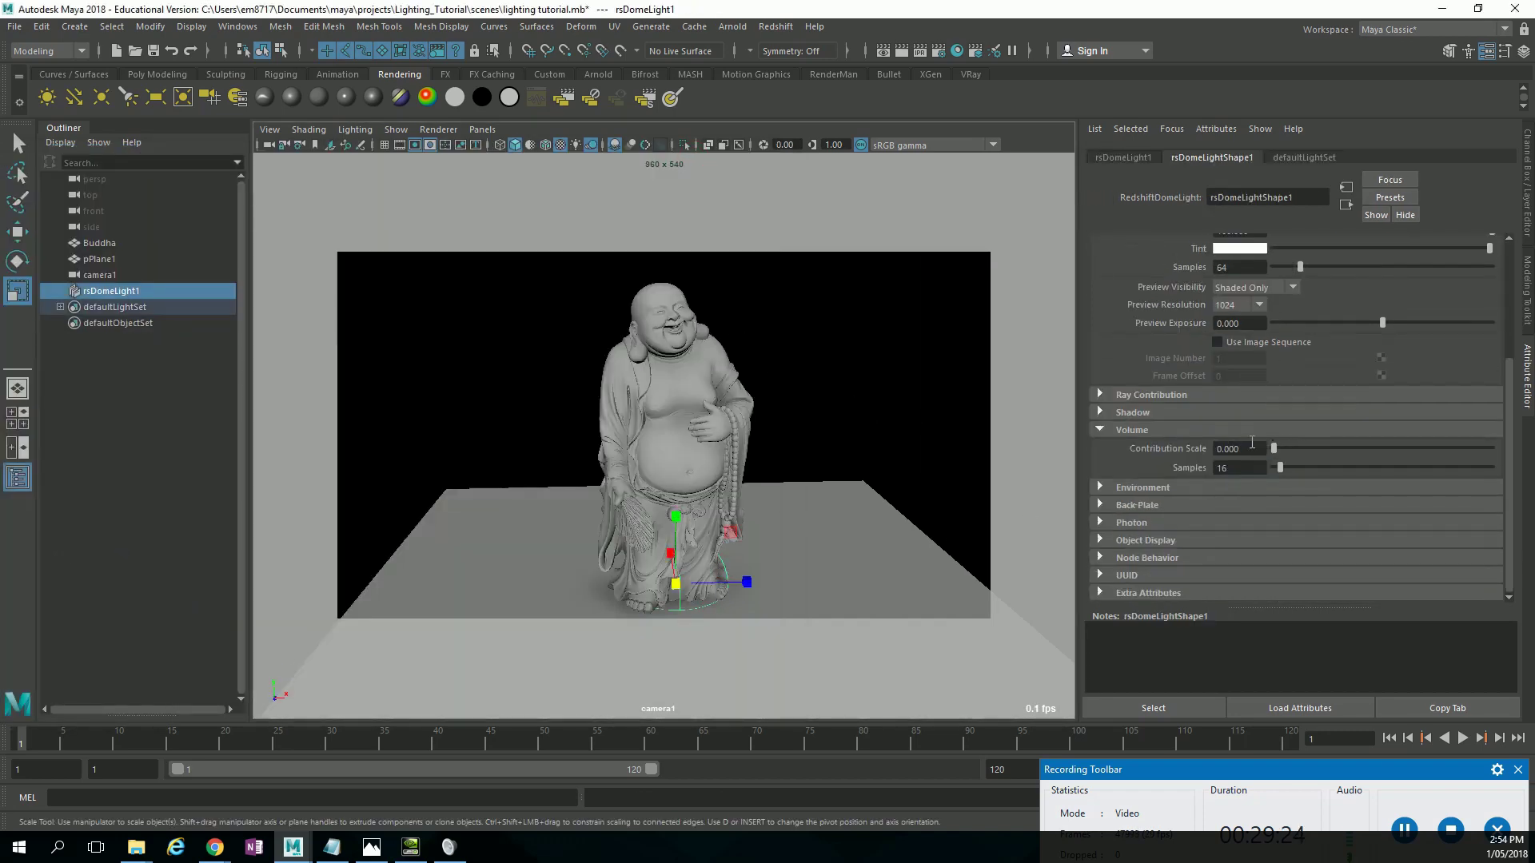
pyautogui.click(1185, 483)
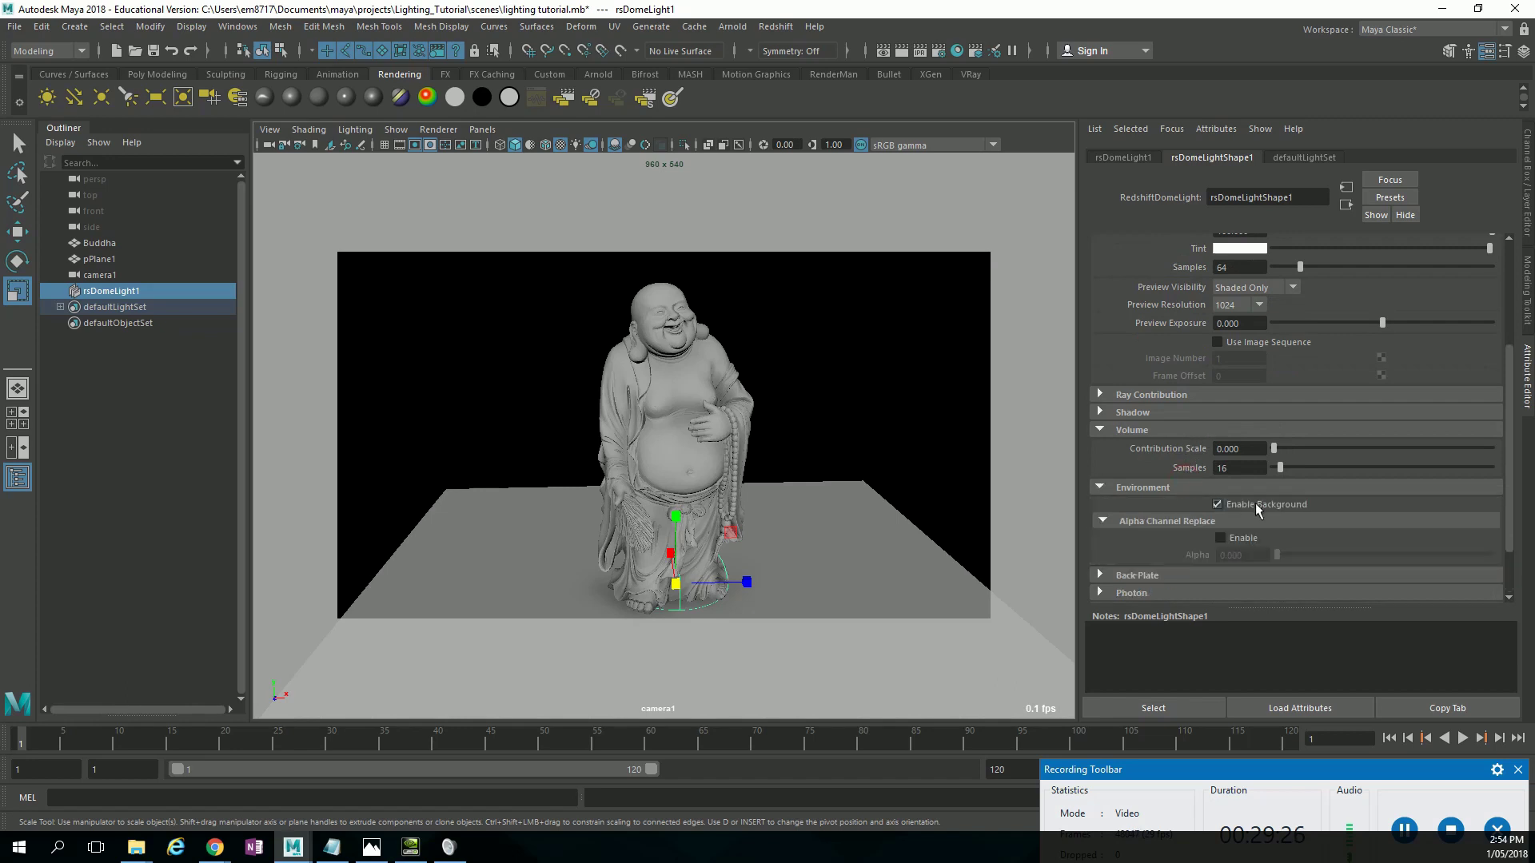
pyautogui.click(1217, 504)
pyautogui.click(898, 51)
pyautogui.moveTo(477, 175); pyautogui.dragTo(1208, 106)
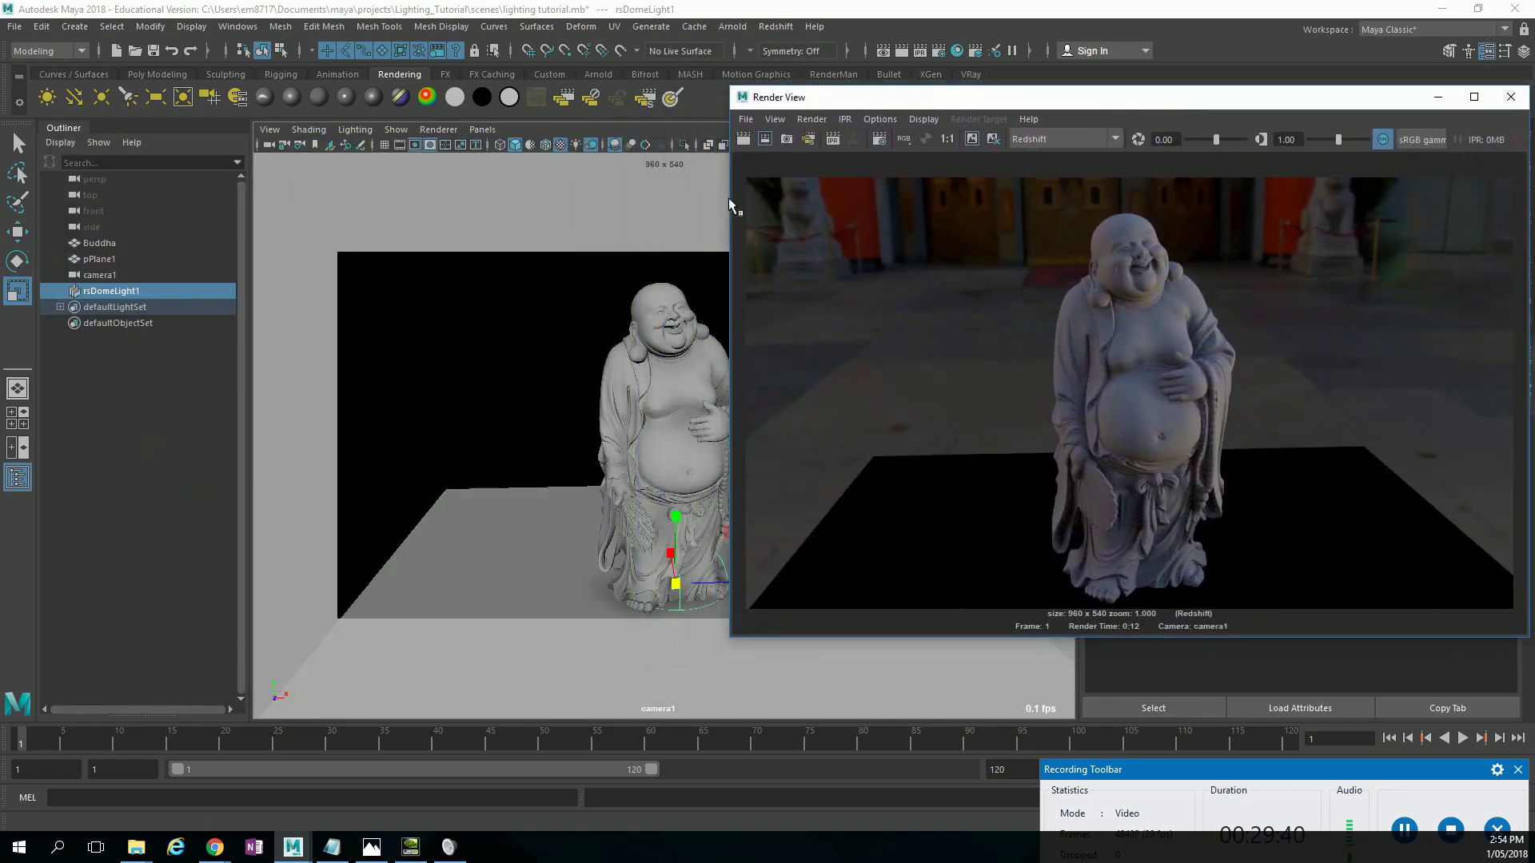
# Rotate the dome light around its vertical axis, previewing the changed lighting with a Redshift render and an IPR render.
pyautogui.press('e')
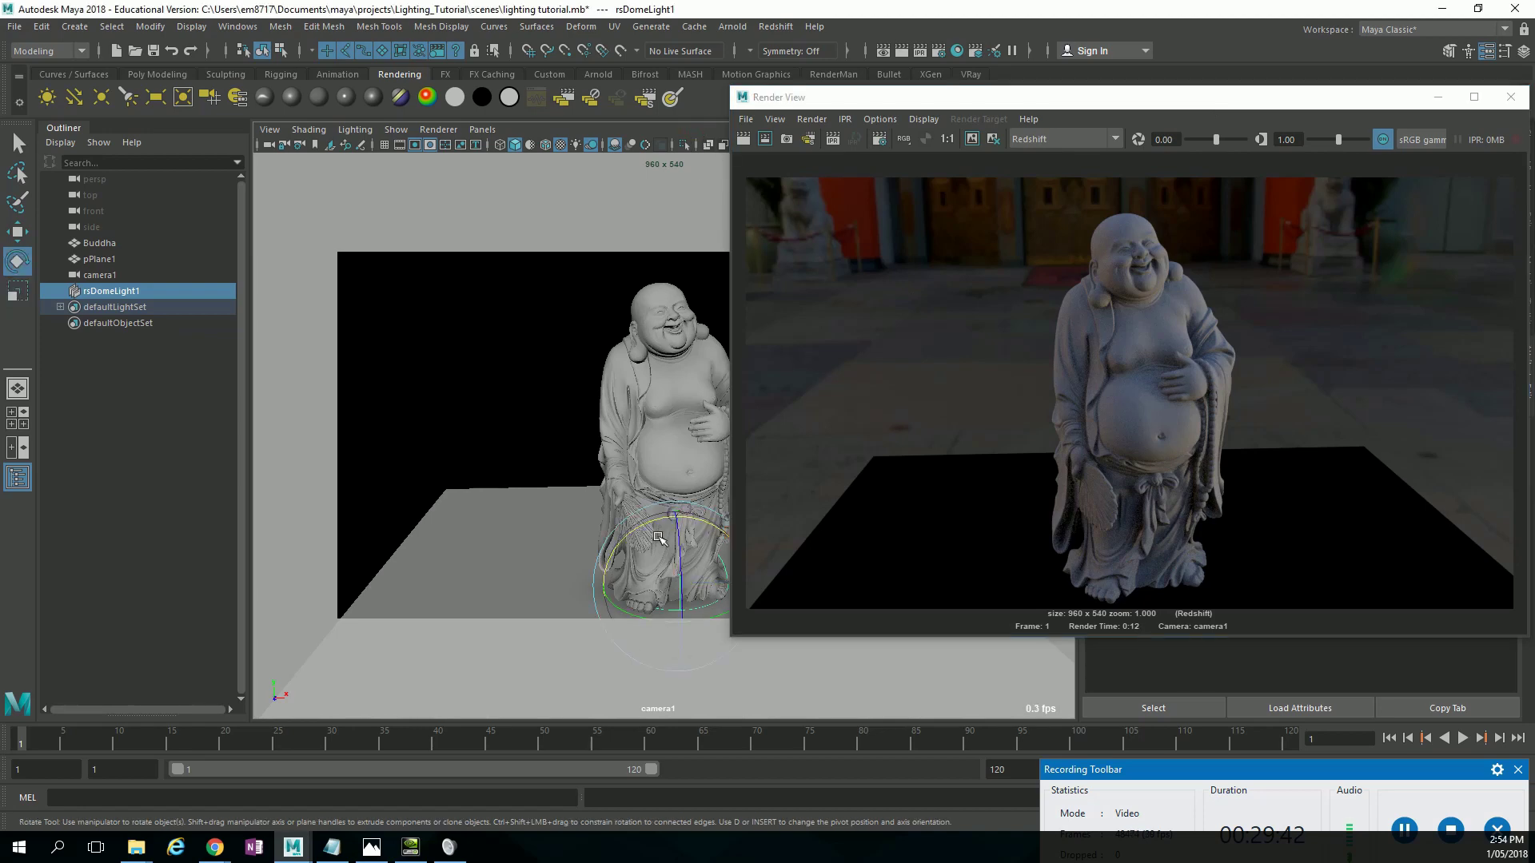
pyautogui.moveTo(619, 609); pyautogui.dragTo(721, 581)
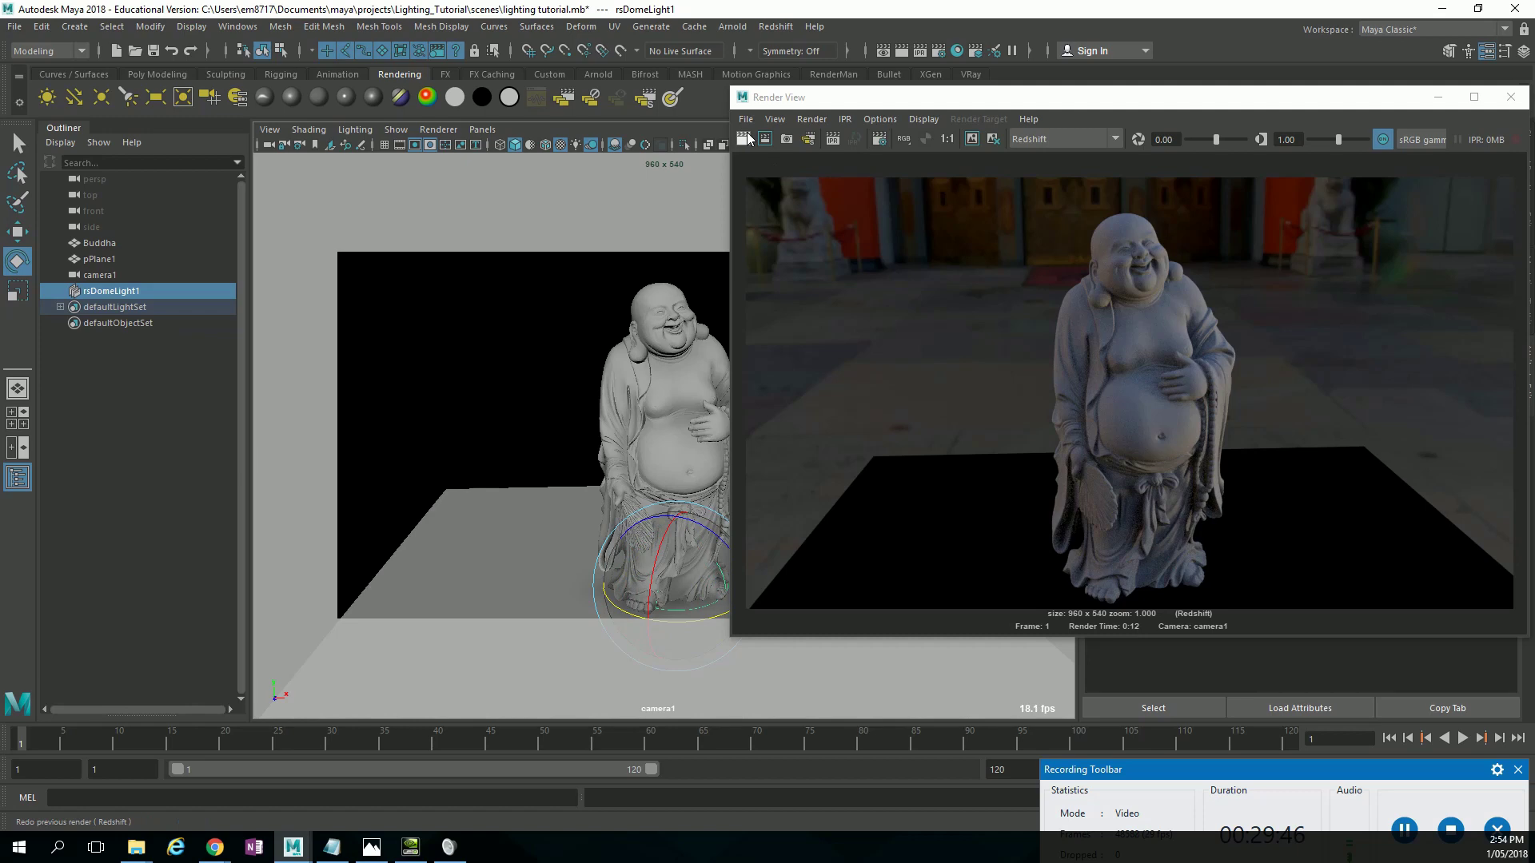
pyautogui.click(748, 139)
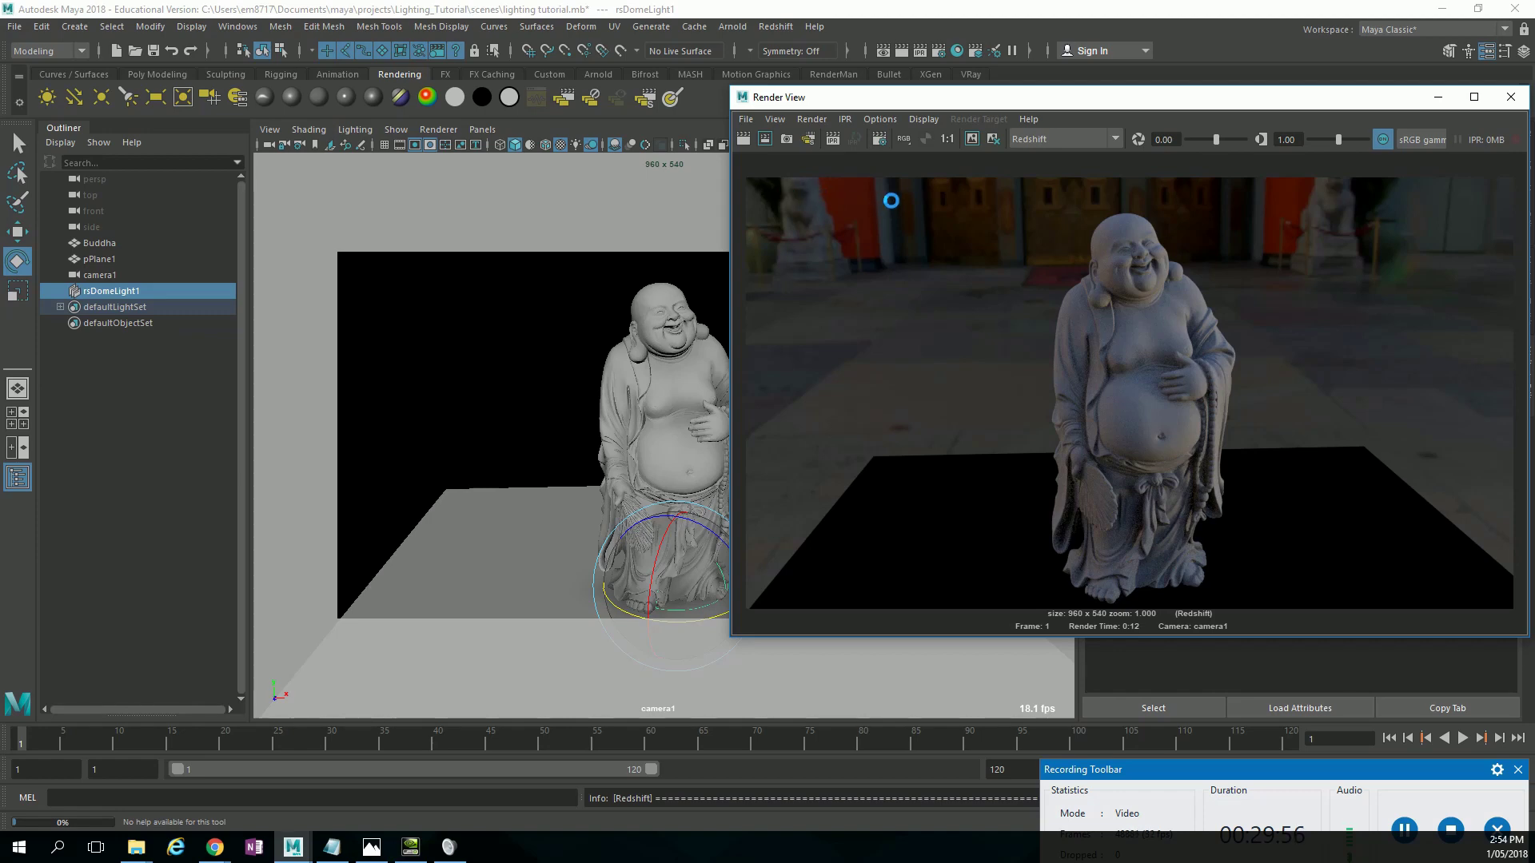
pyautogui.press('Escape')
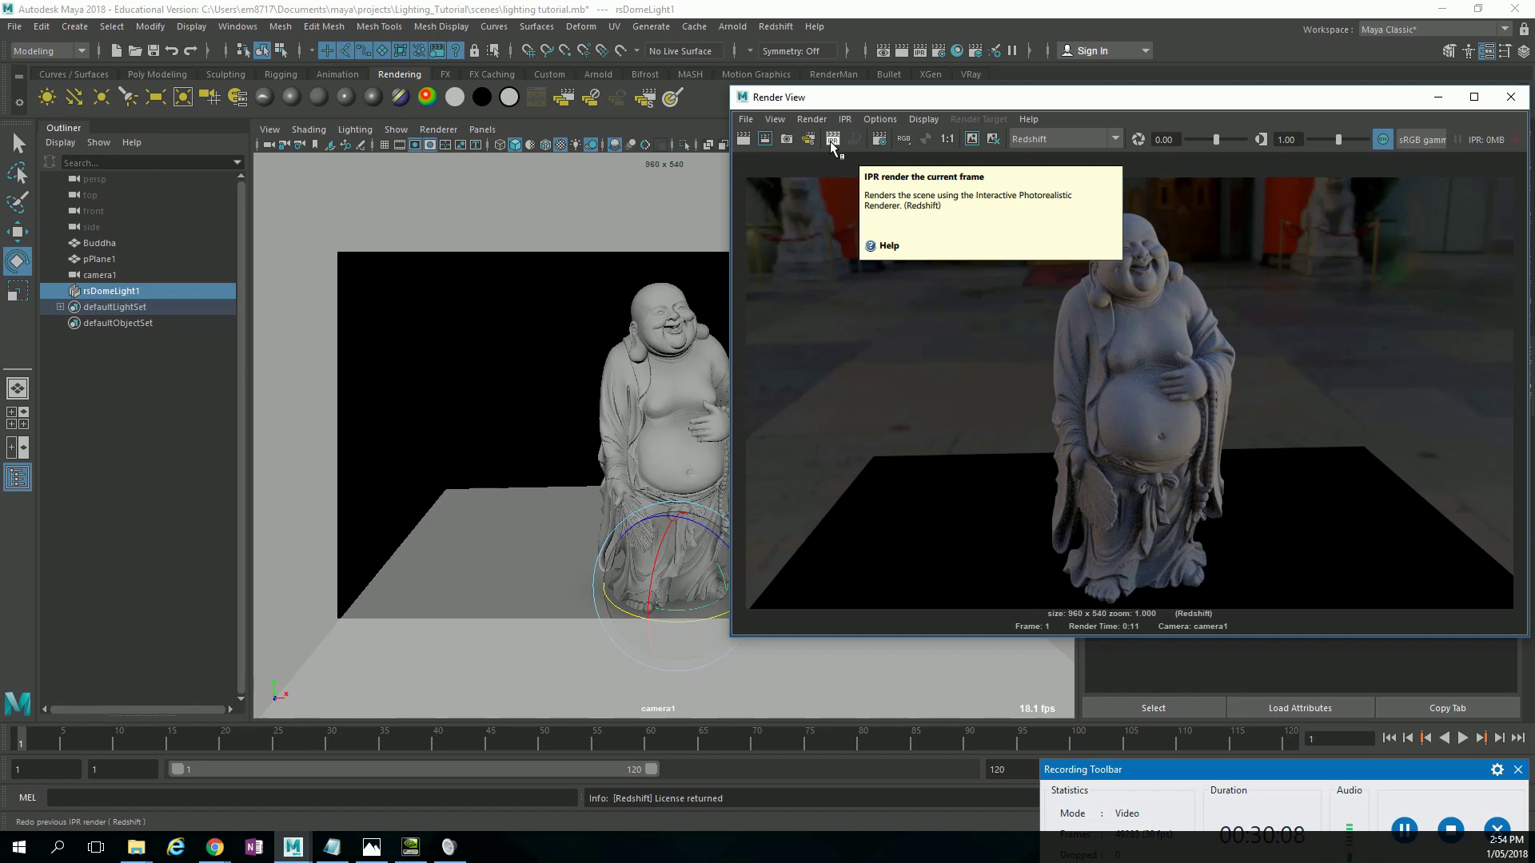
pyautogui.click(830, 141)
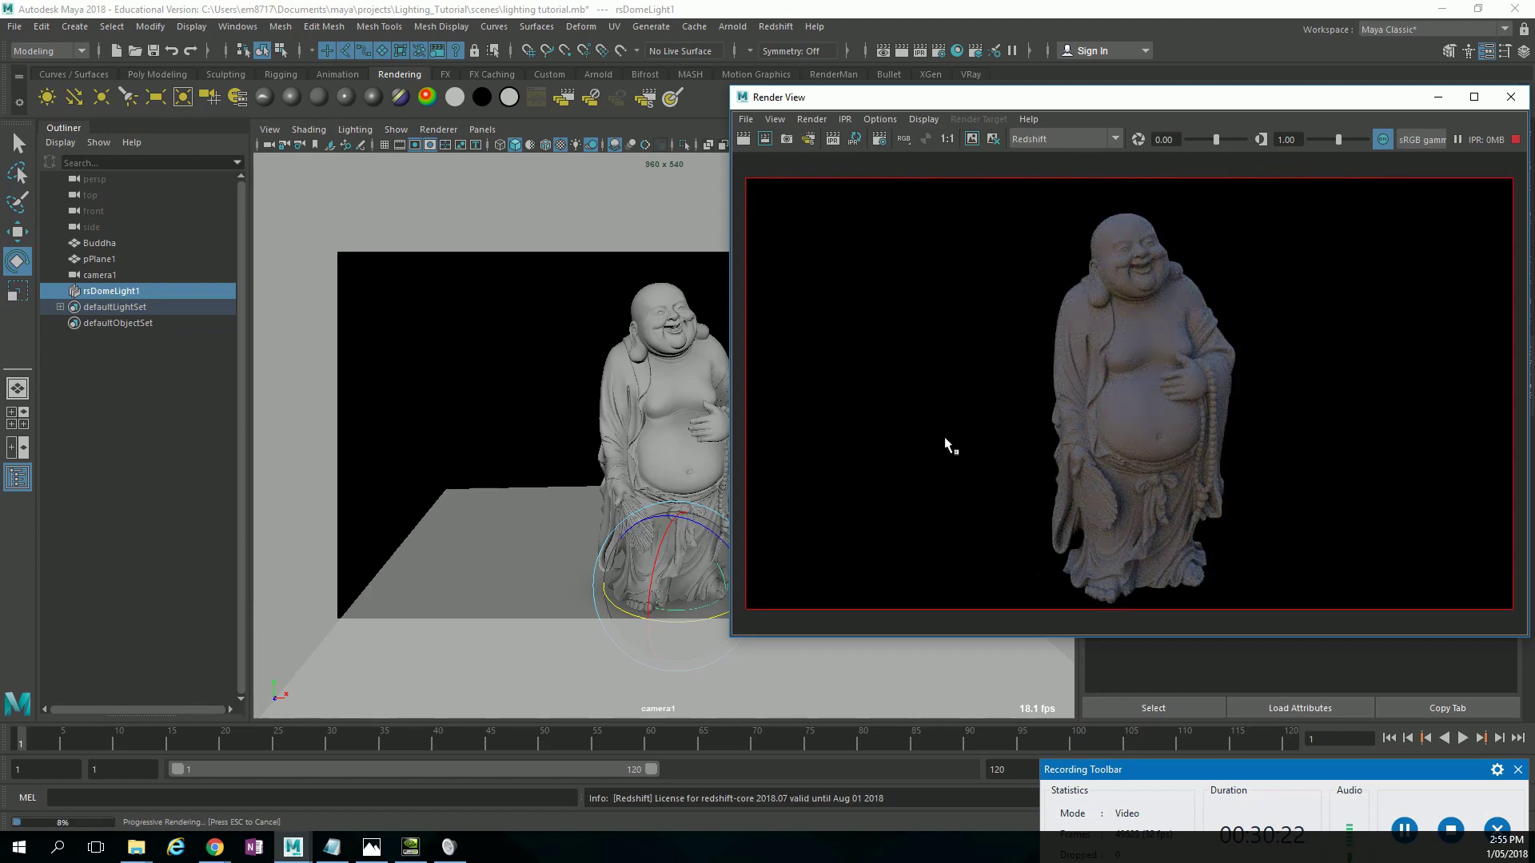
pyautogui.moveTo(610, 605)
pyautogui.mouseDown()
pyautogui.moveTo(644, 623)
pyautogui.moveTo(610, 609)
pyautogui.mouseUp()
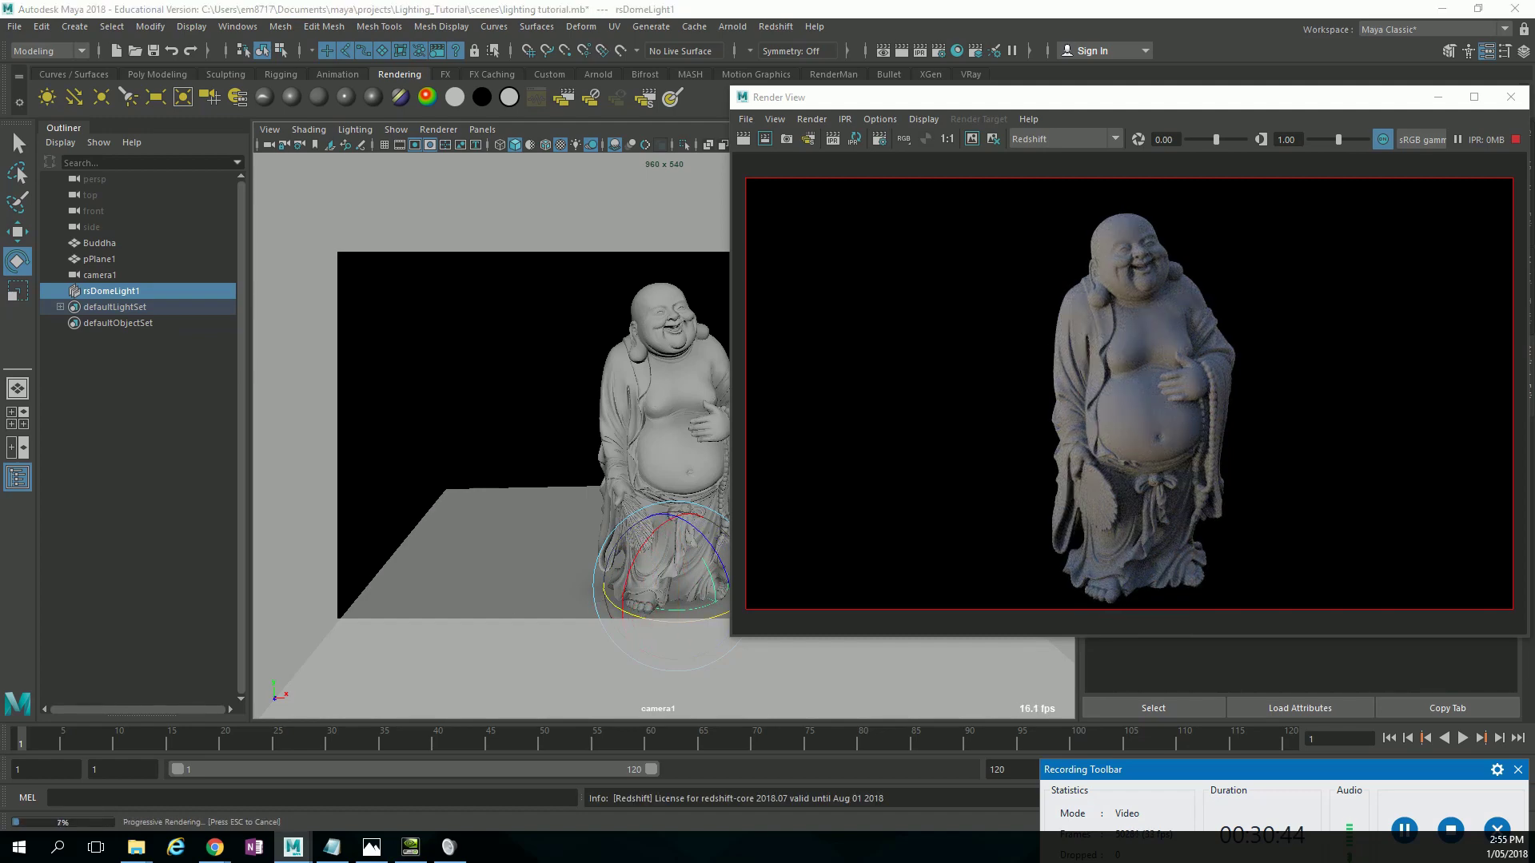
# Switch to File Explorer and browse to the Lighting_Tutorial project's sourceimages\Walk_Of_Fame folder.
pyautogui.hotkey('alt', 'Tab')
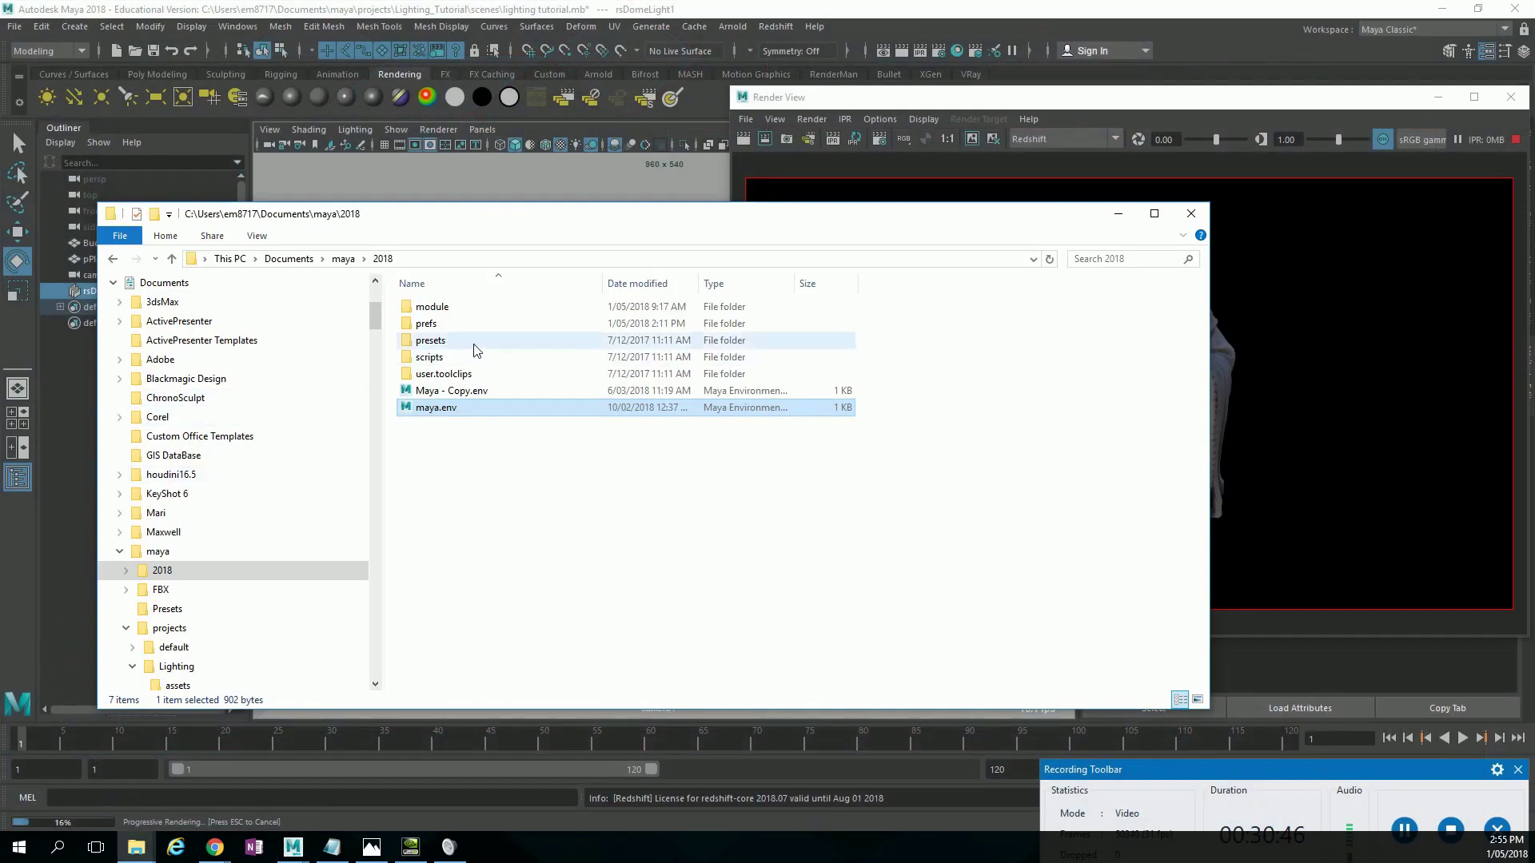
pyautogui.scroll(4, 300, 385)
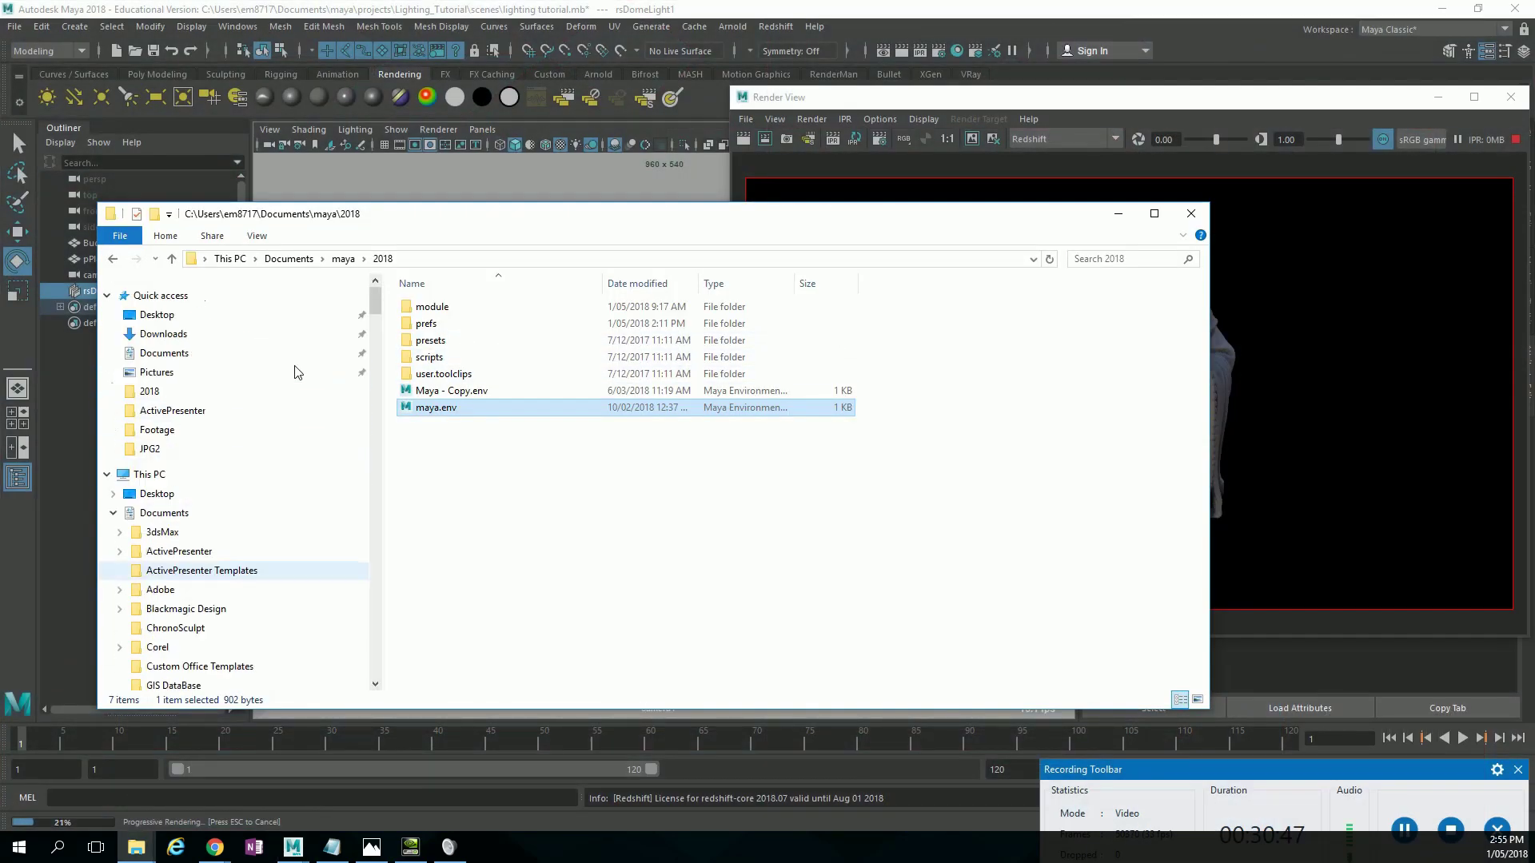
pyautogui.click(200, 354)
pyautogui.doubleClick(459, 532)
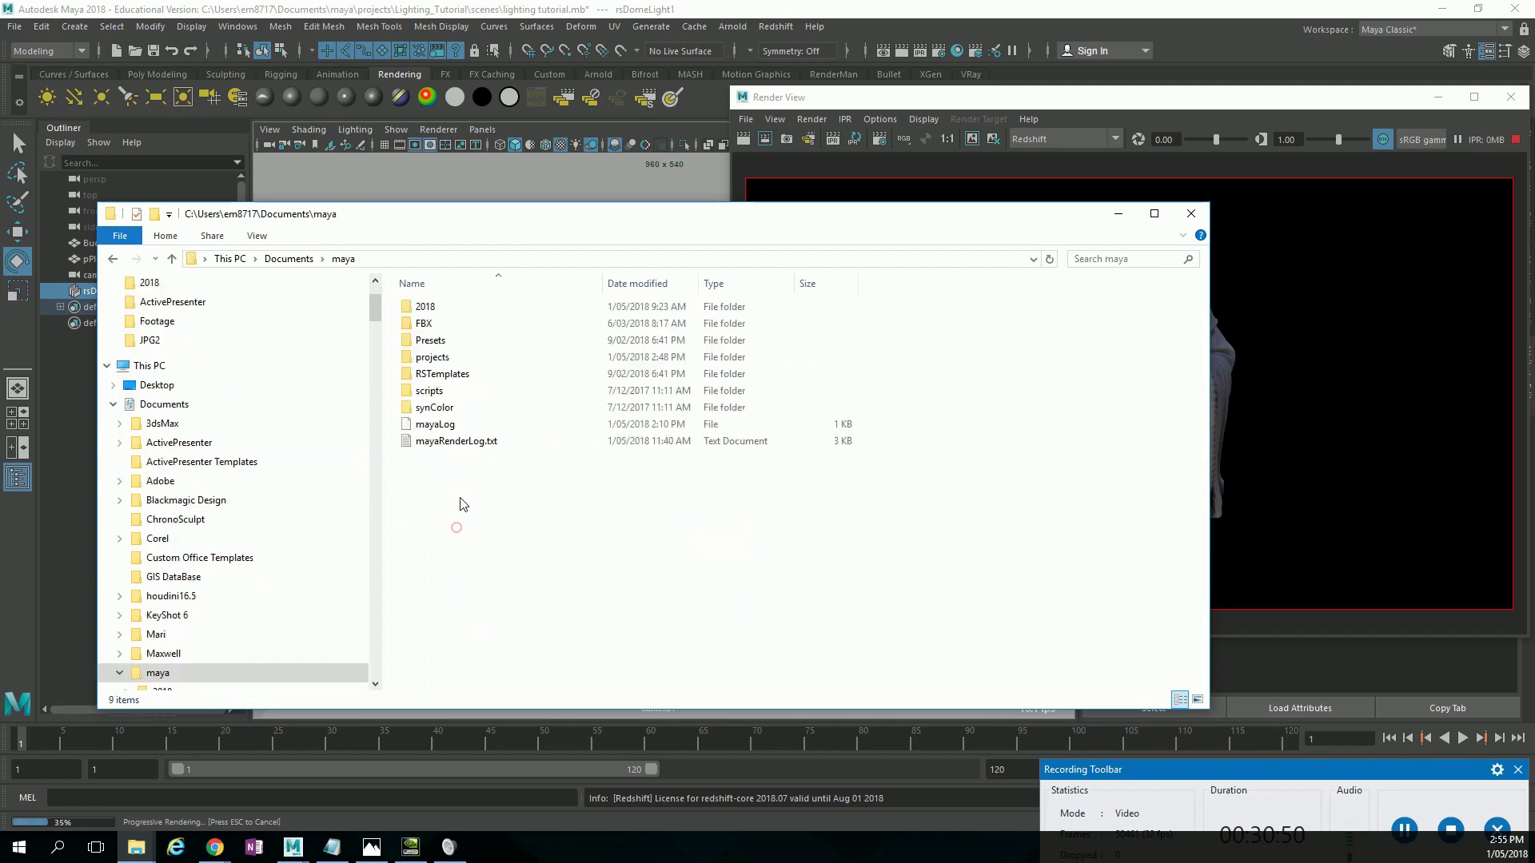
pyautogui.doubleClick(467, 354)
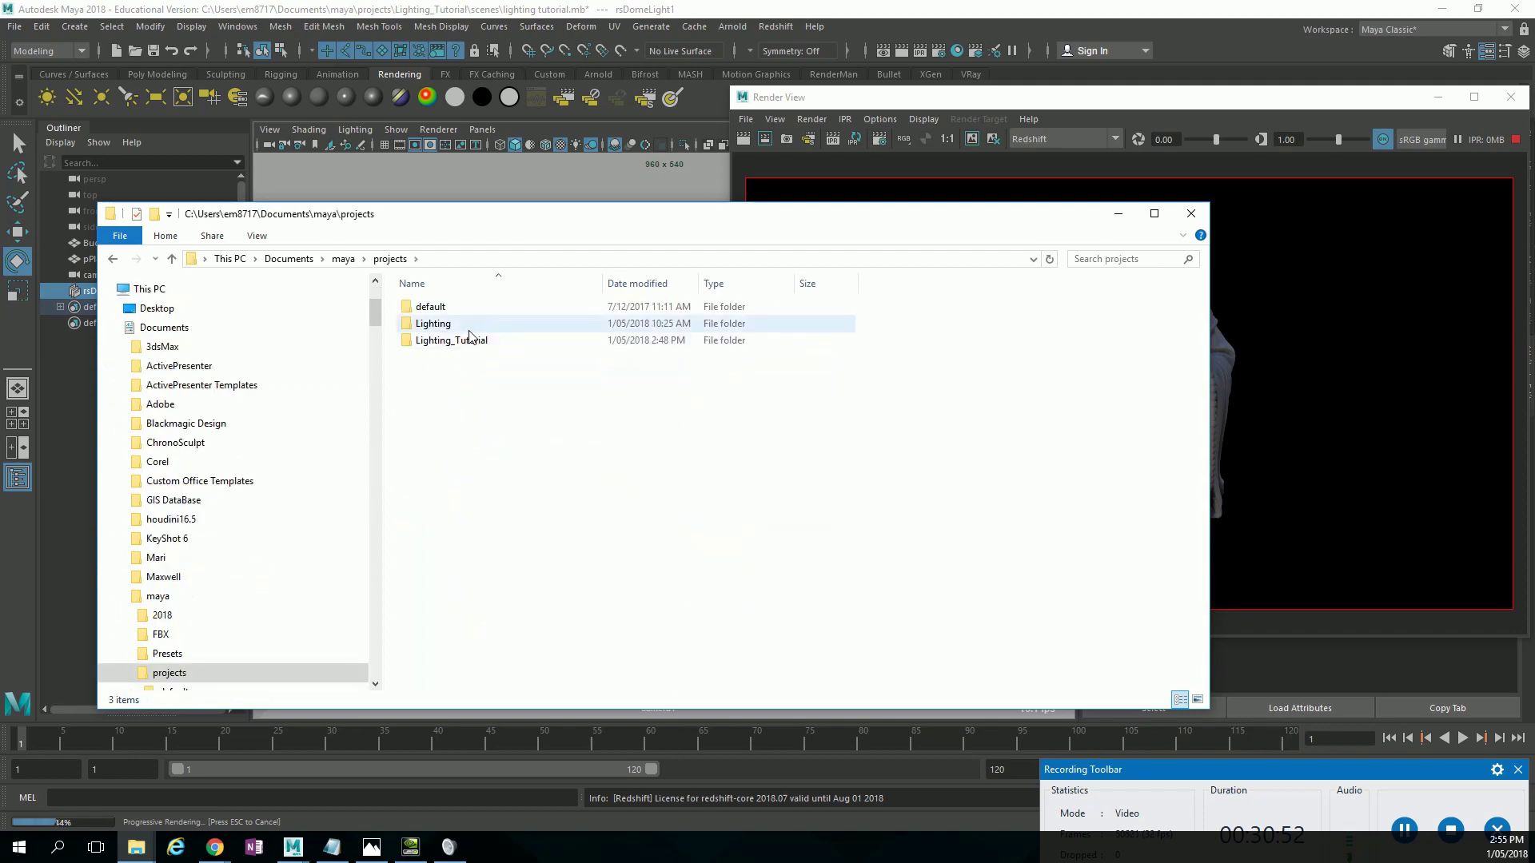
pyautogui.doubleClick(468, 340)
pyautogui.click(445, 510)
pyautogui.doubleClick(445, 509)
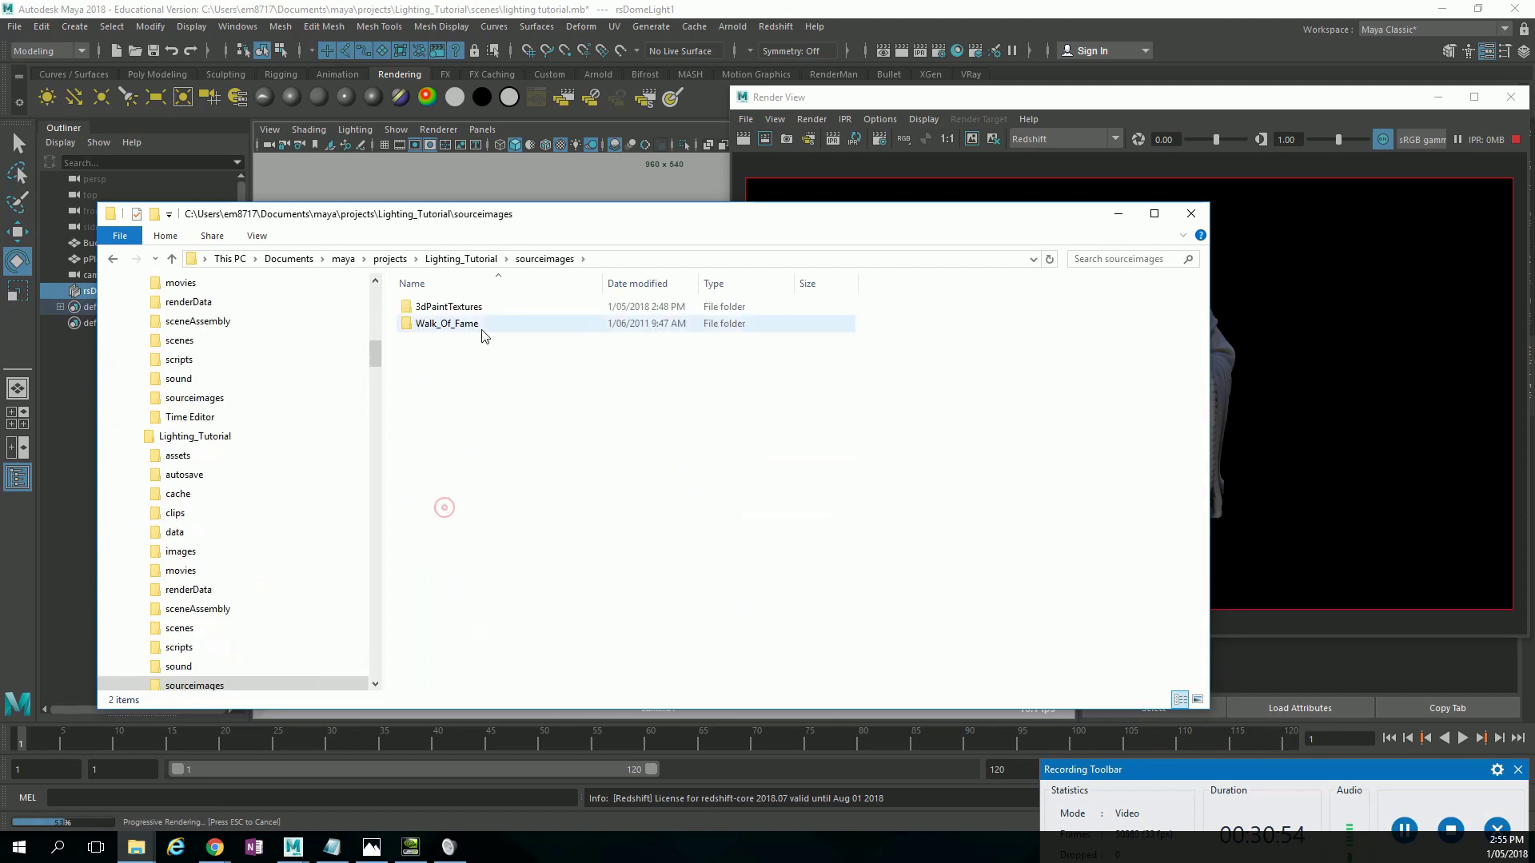
pyautogui.doubleClick(483, 326)
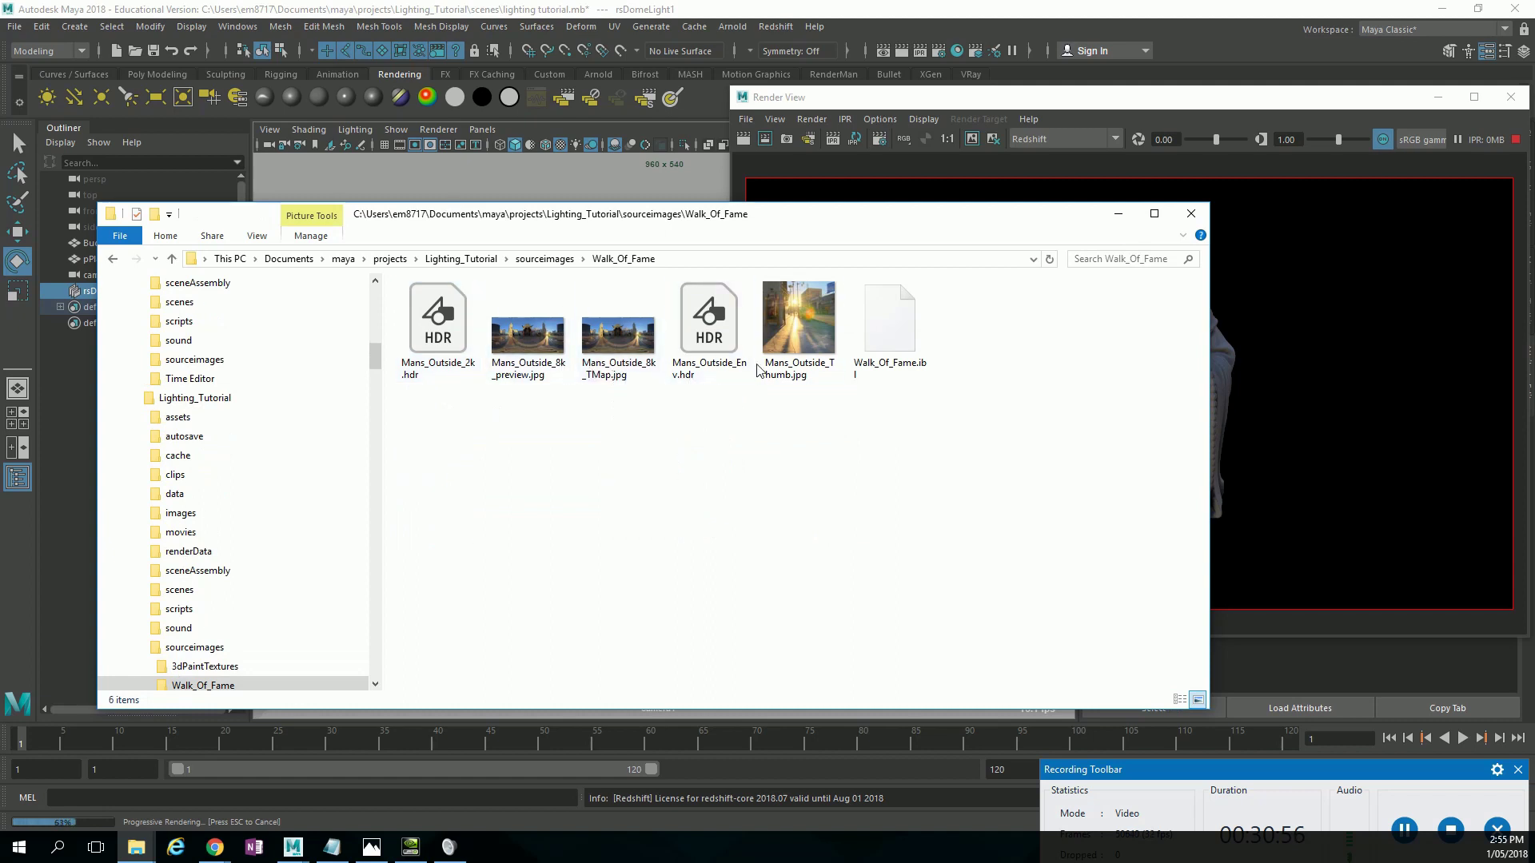
# Open Mans_Outside_8k_TMap.jpg in the photo viewer to examine the environment and its sun position.
pyautogui.click(622, 384)
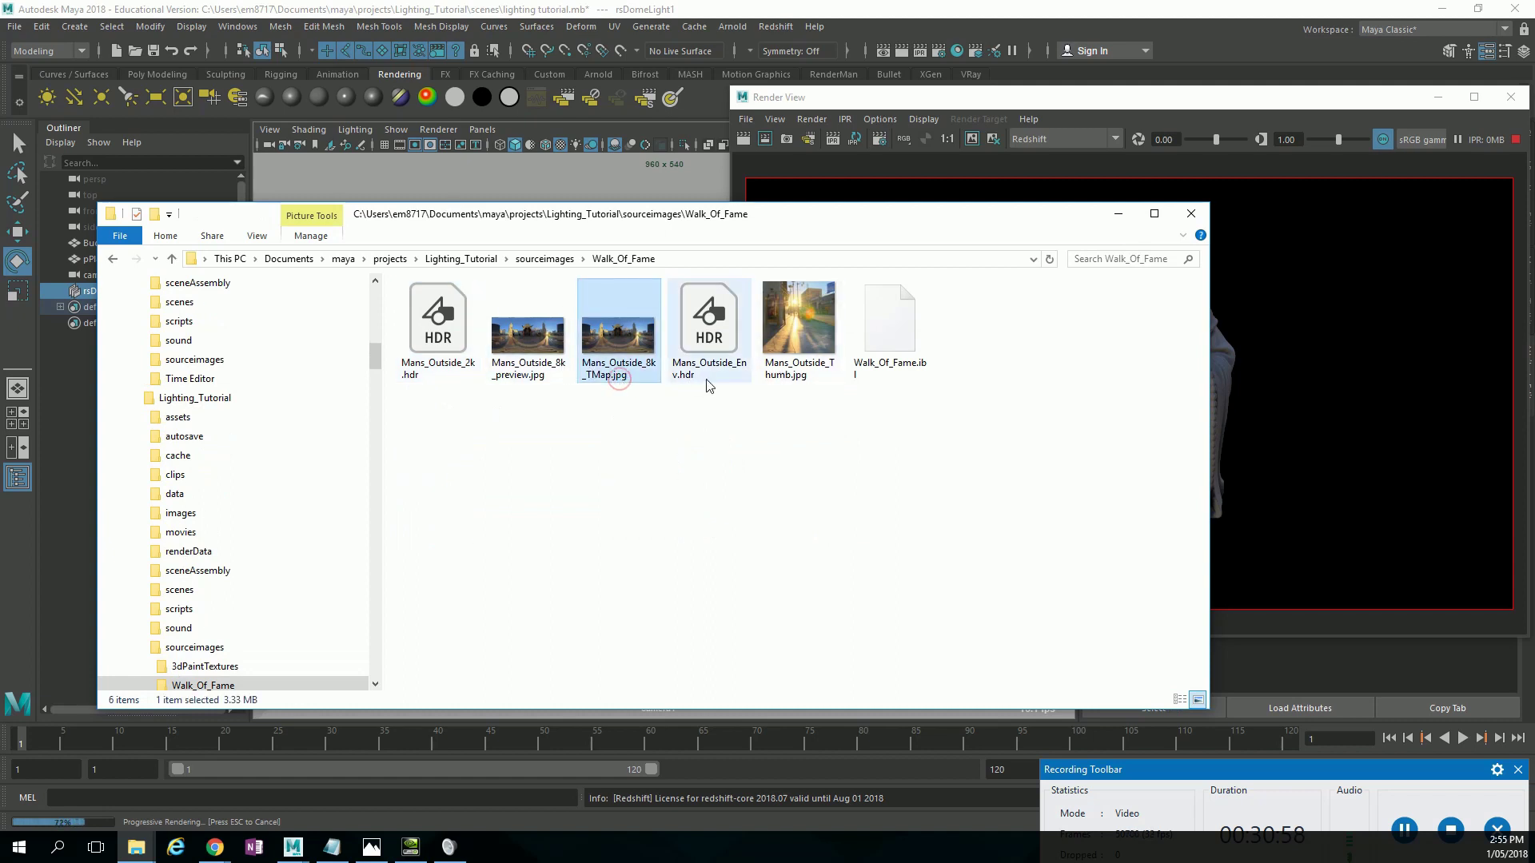
pyautogui.click(789, 372)
pyautogui.click(615, 382)
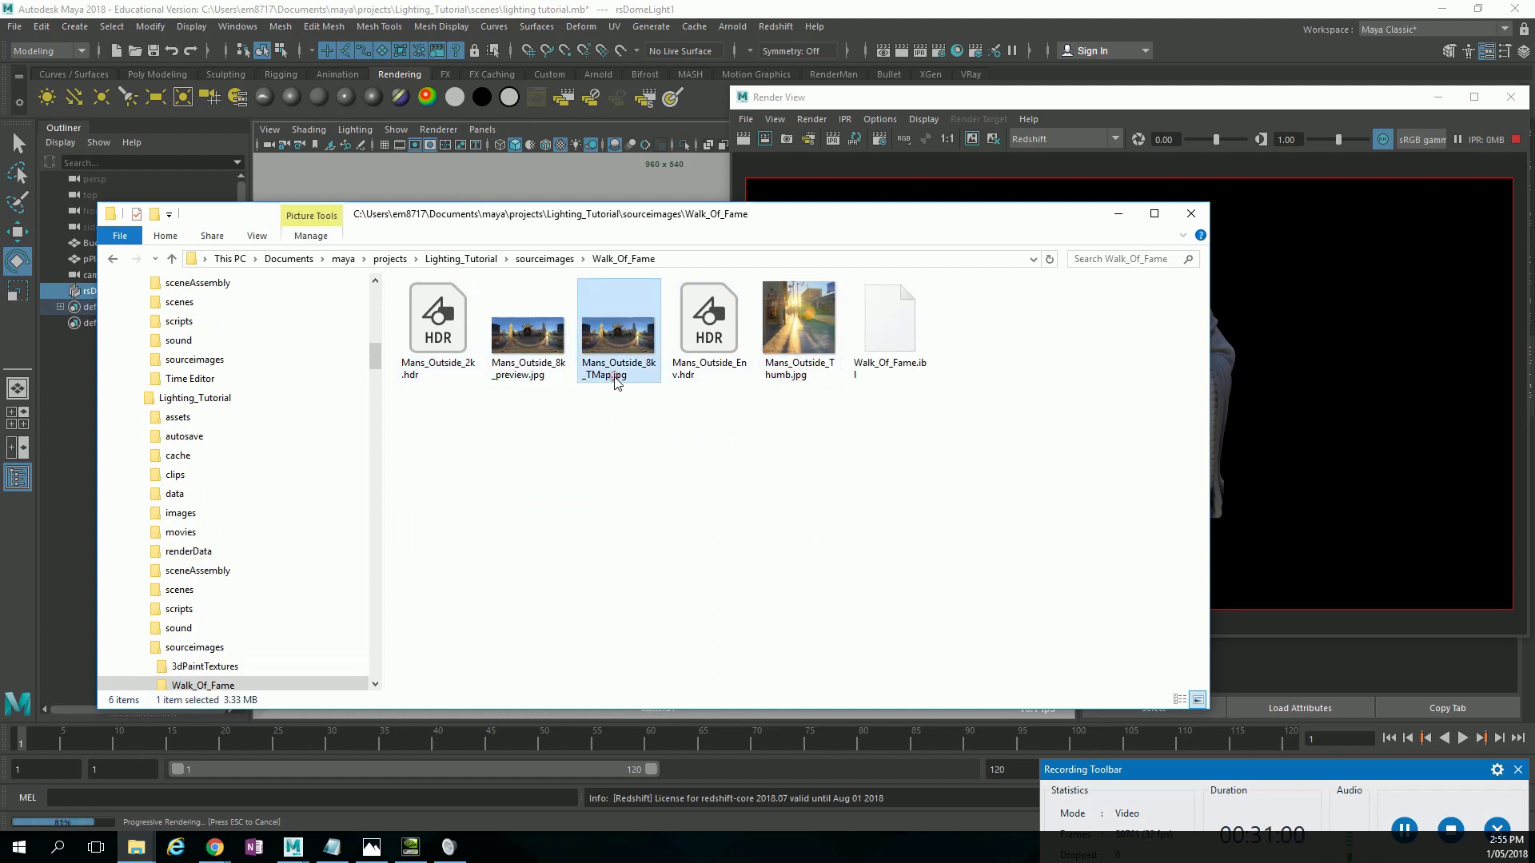
pyautogui.doubleClick(615, 382)
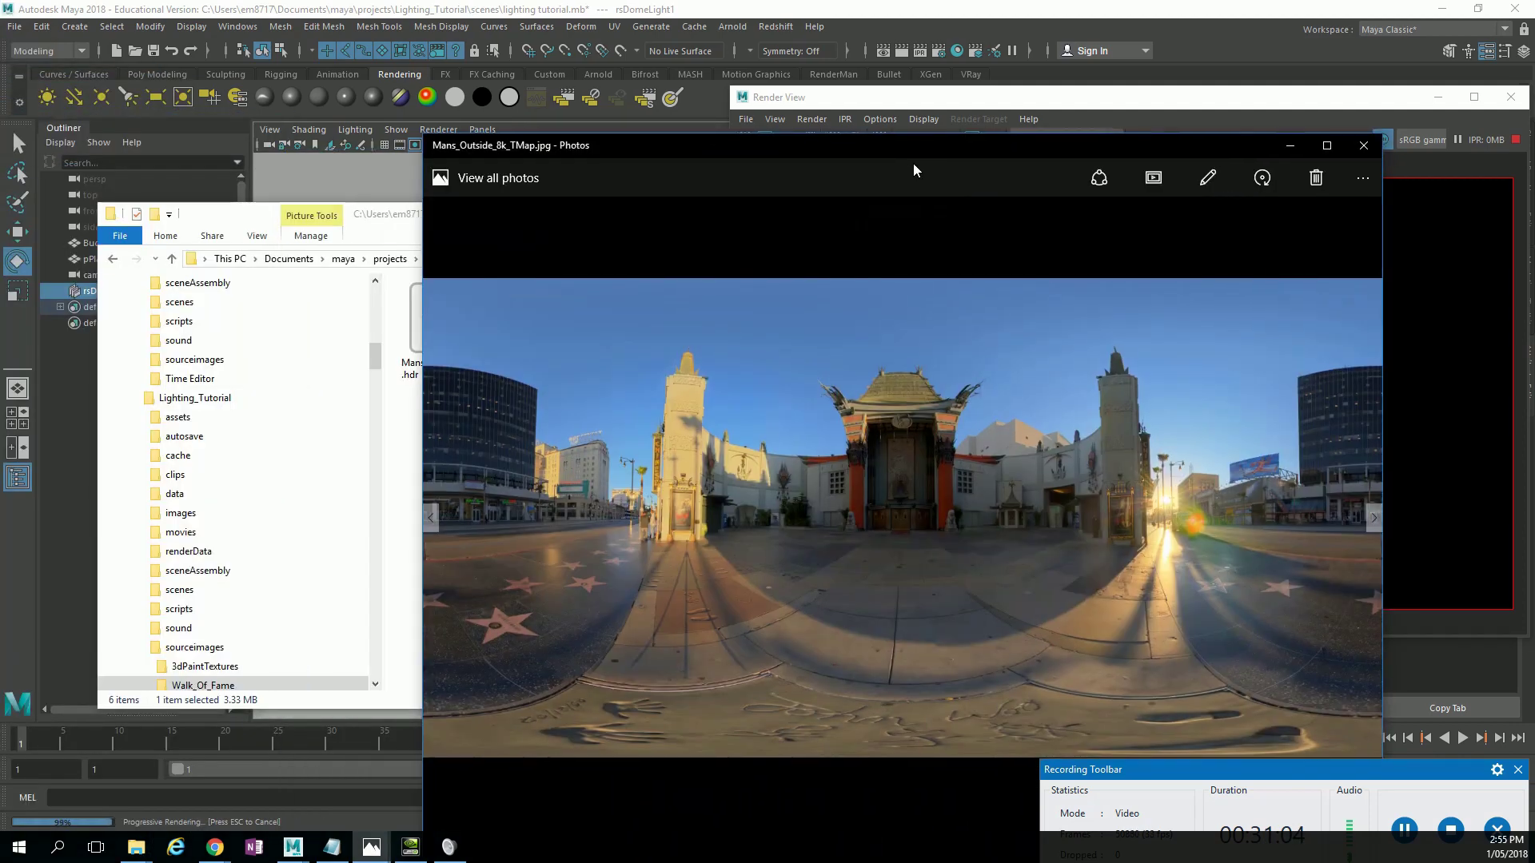
# Examine the Mans_Outside_8k_TMap.jpg panorama full screen and check the Mans_Outside_Thumb.jpg image from the same folder.
pyautogui.doubleClick(916, 147)
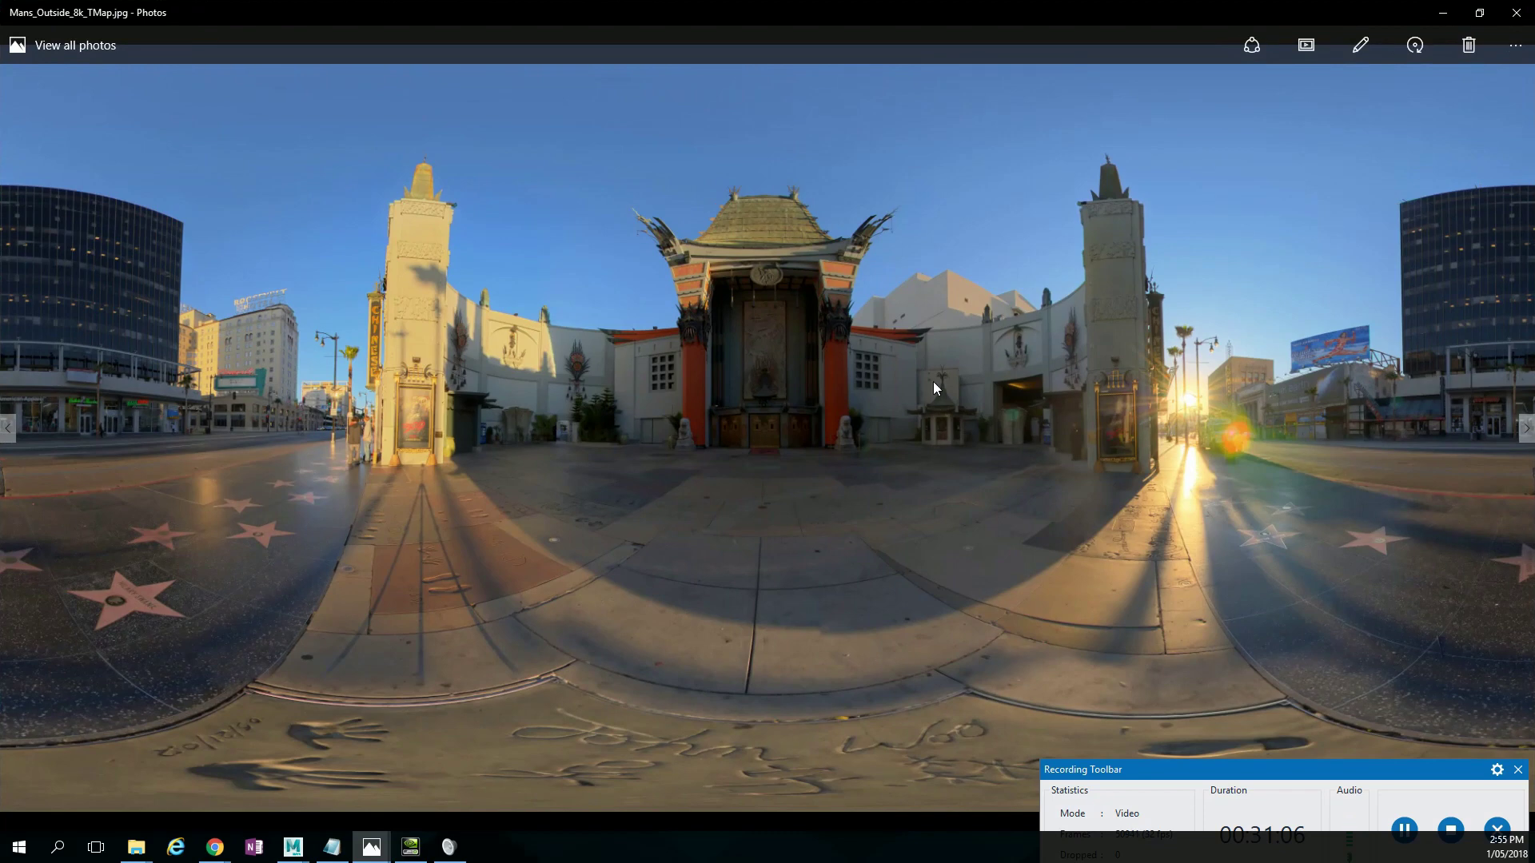
pyautogui.hotkey('alt', 'Tab')
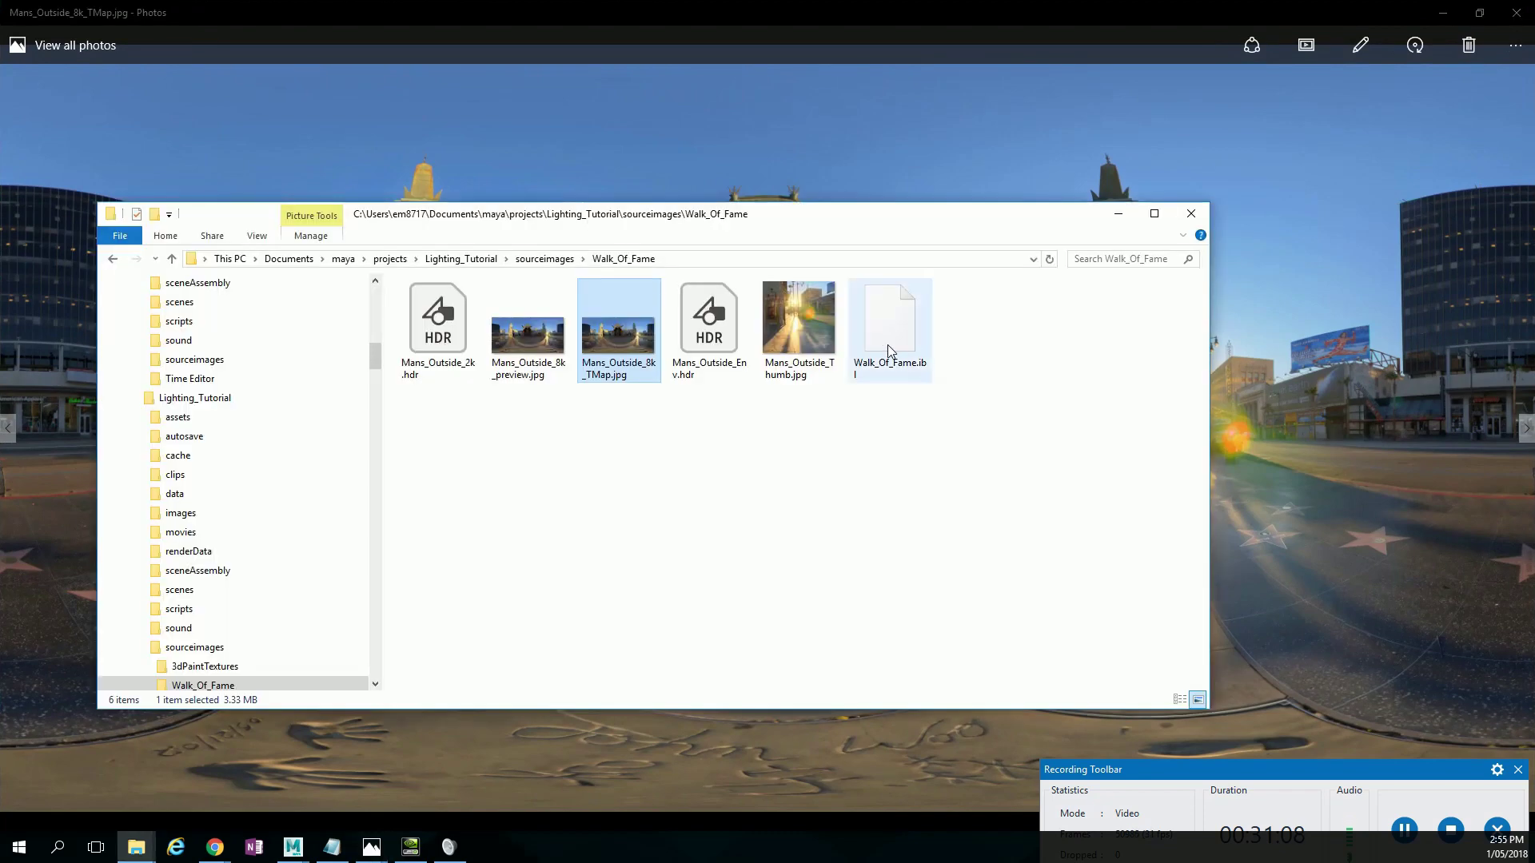
pyautogui.doubleClick(823, 370)
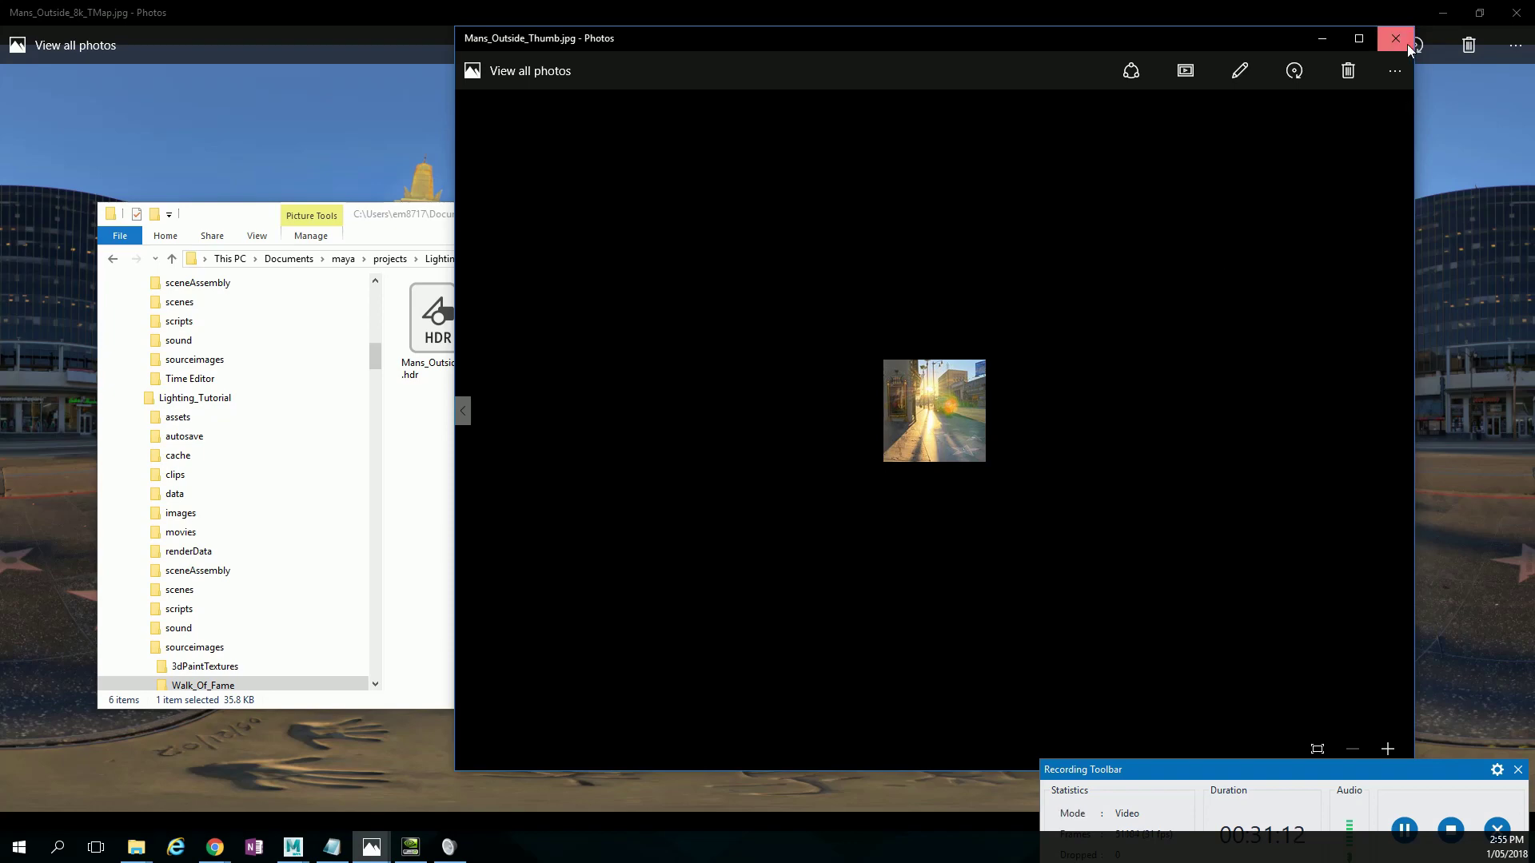
pyautogui.click(1394, 37)
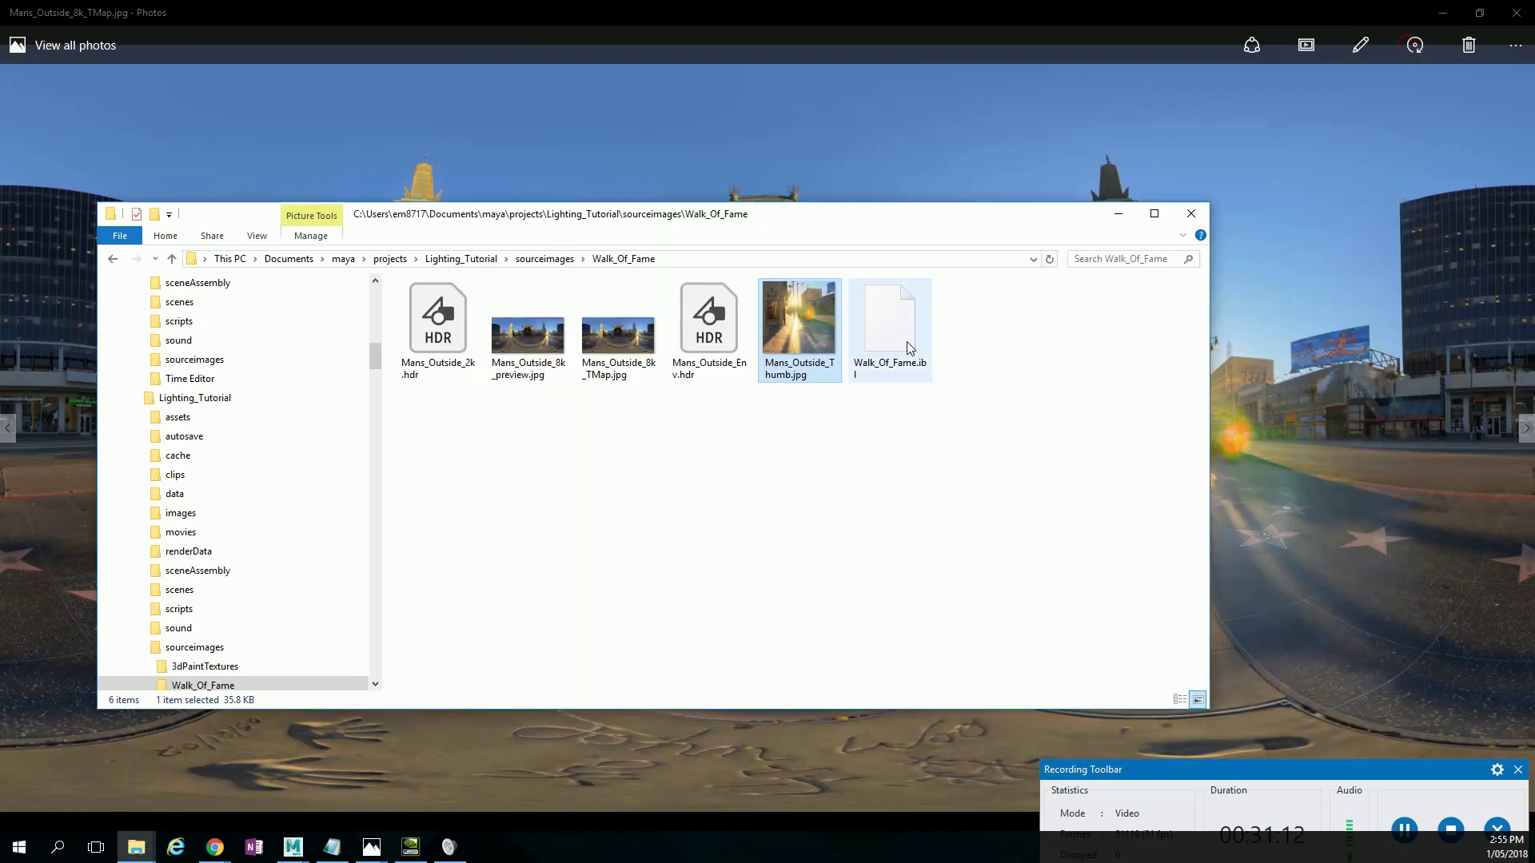
pyautogui.click(1245, 352)
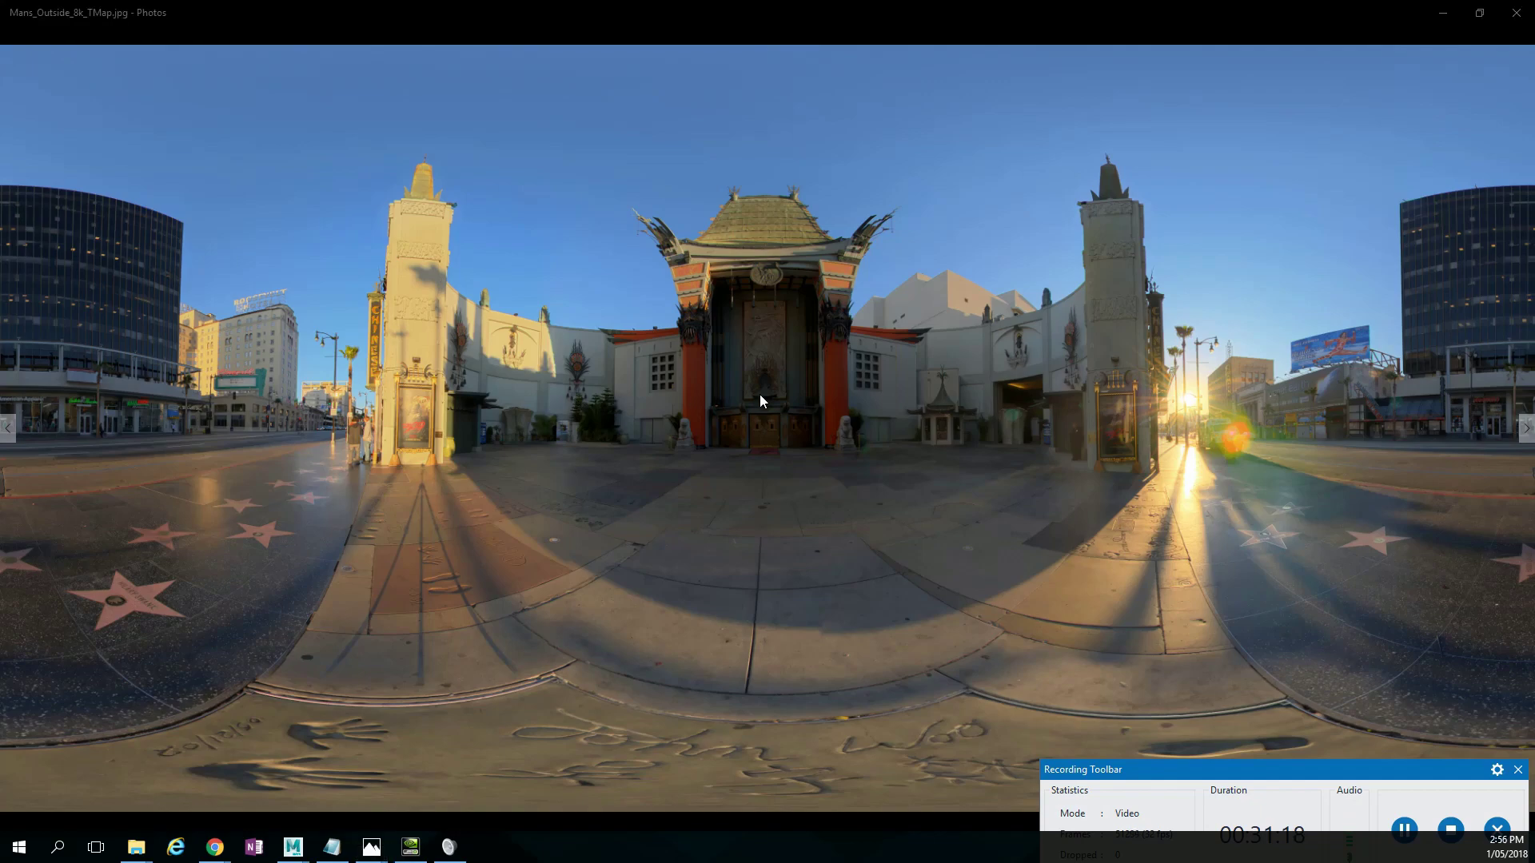
# Switch back to Maya and rotate the dome light slightly around its vertical axis.
pyautogui.hotkey('alt', 'Tab')
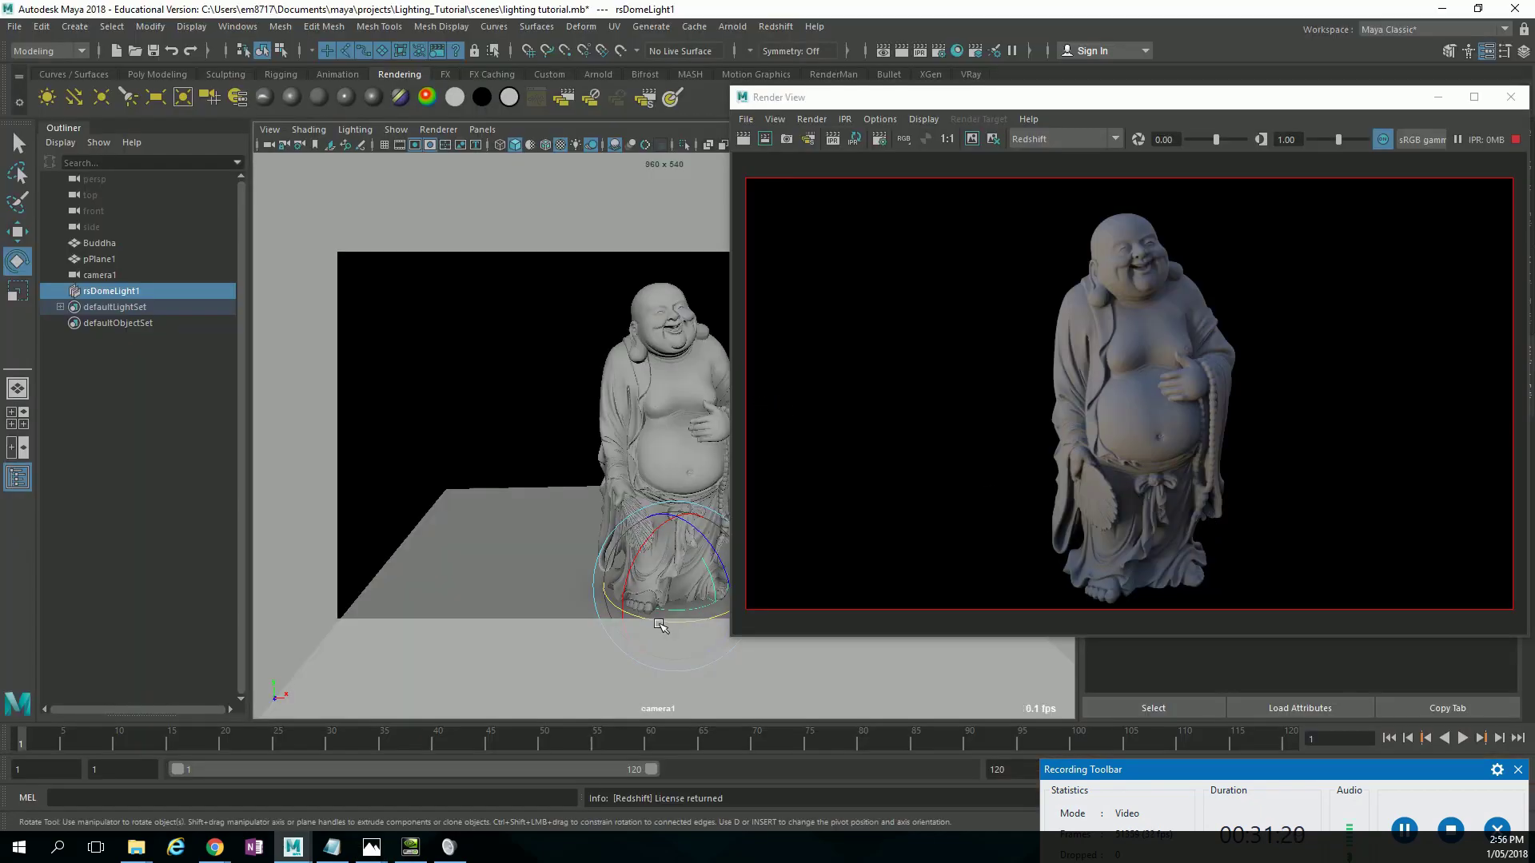
pyautogui.moveTo(645, 622); pyautogui.dragTo(657, 622)
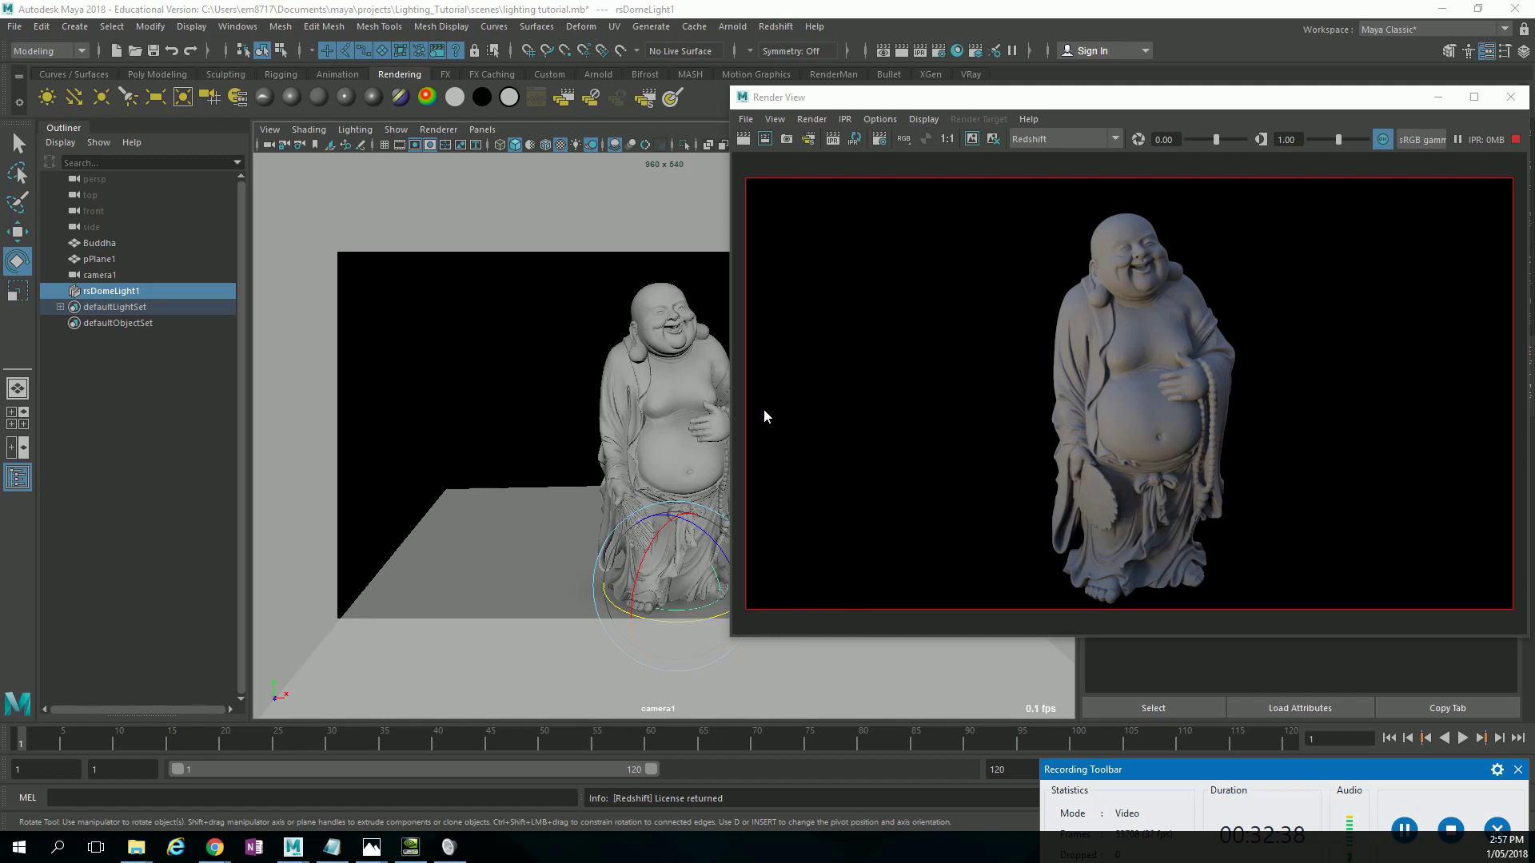
# Clear the HDR file path from the dome light's Dome Map and close the Render View.
pyautogui.moveTo(1346, 116); pyautogui.dragTo(951, 184)
pyautogui.scroll(5, 1175, 360)
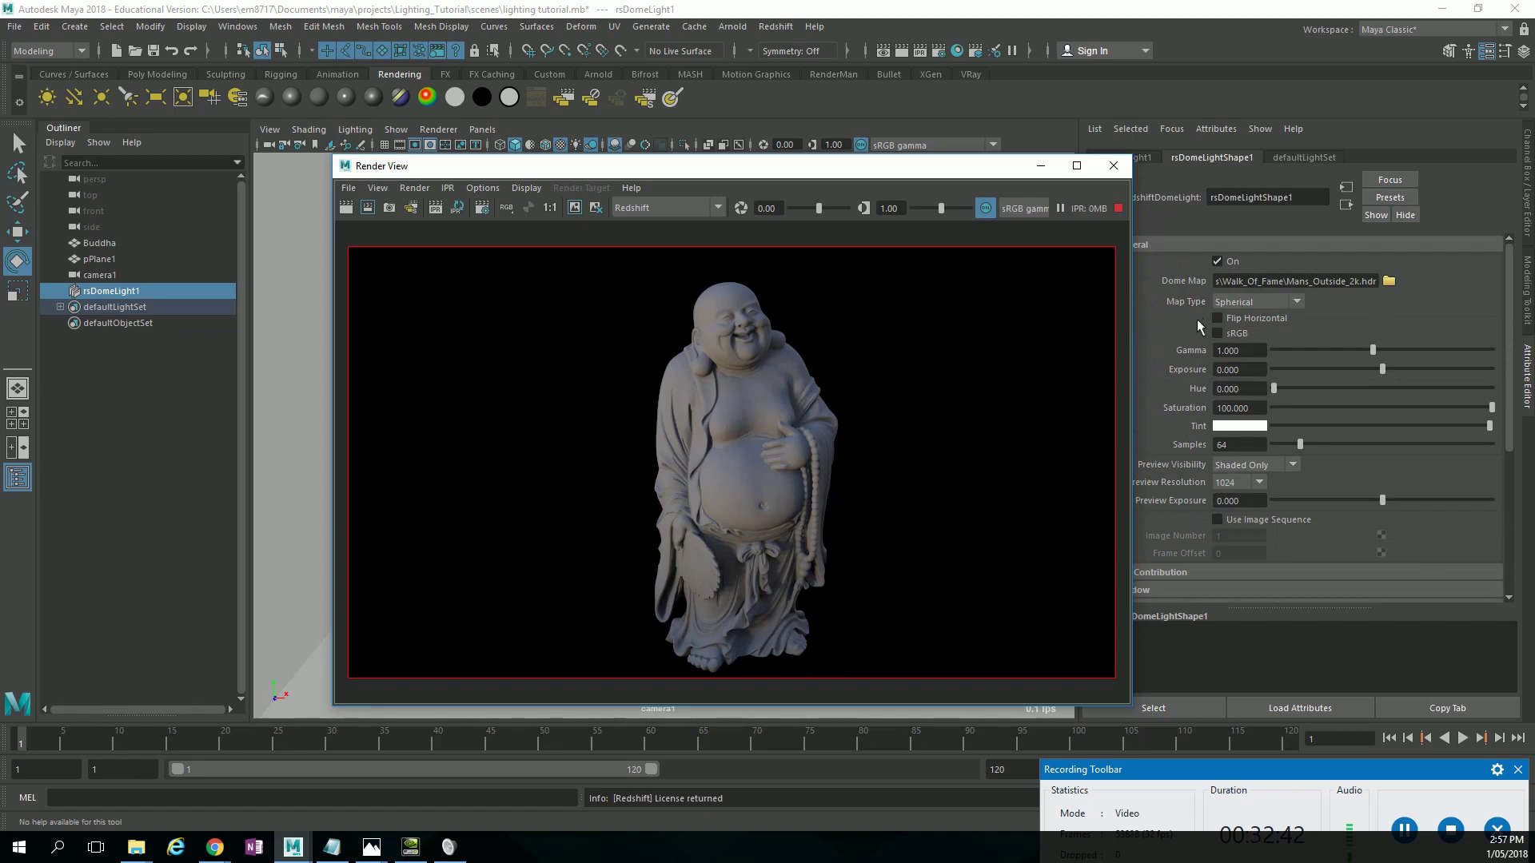
pyautogui.click(1184, 286)
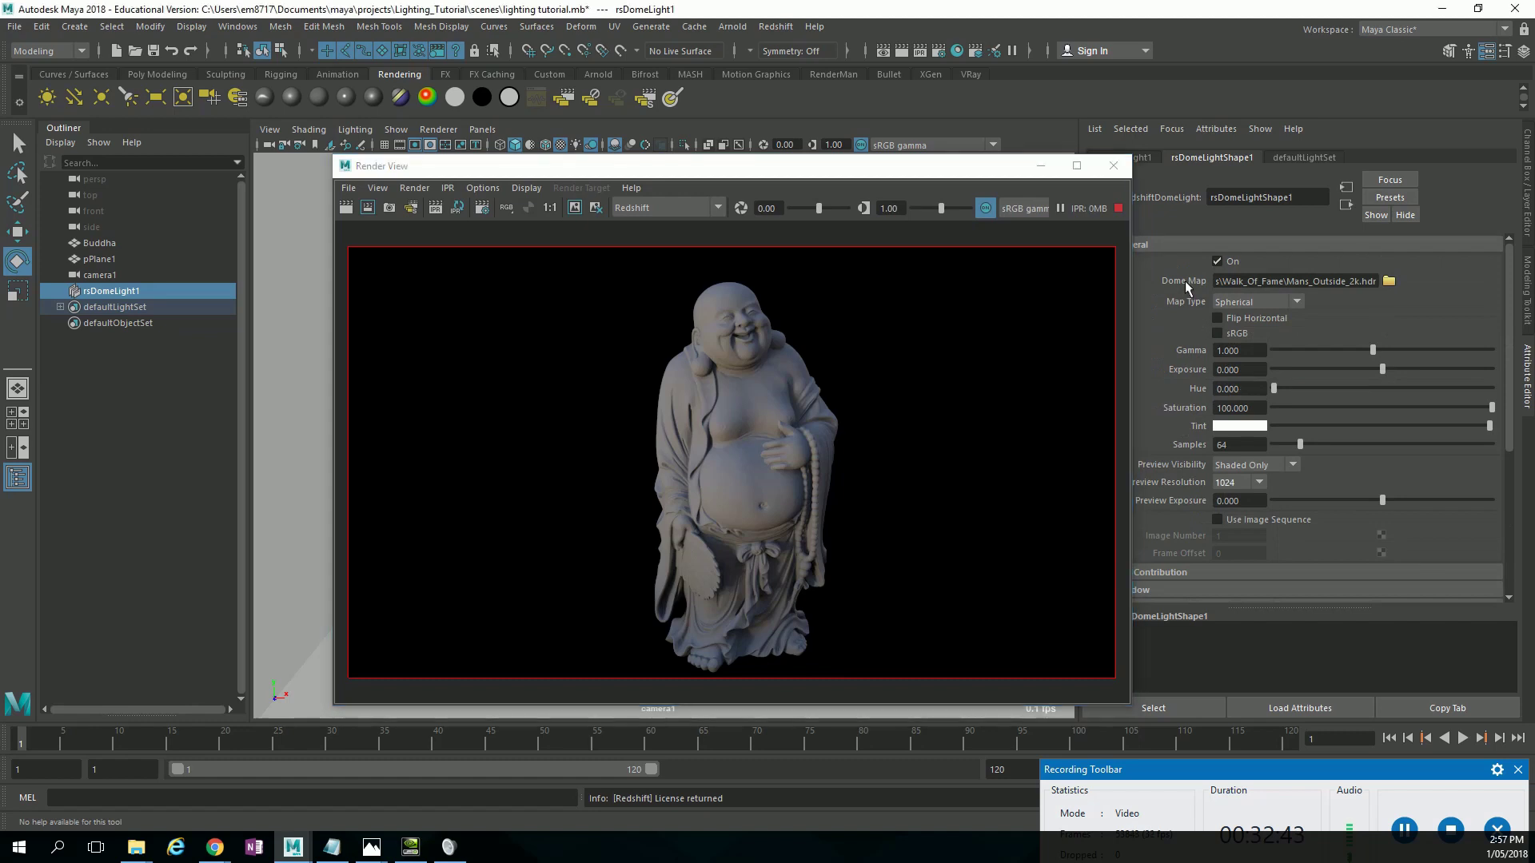
pyautogui.click(1312, 281)
pyautogui.doubleClick(1312, 281)
pyautogui.press('BackSpace')
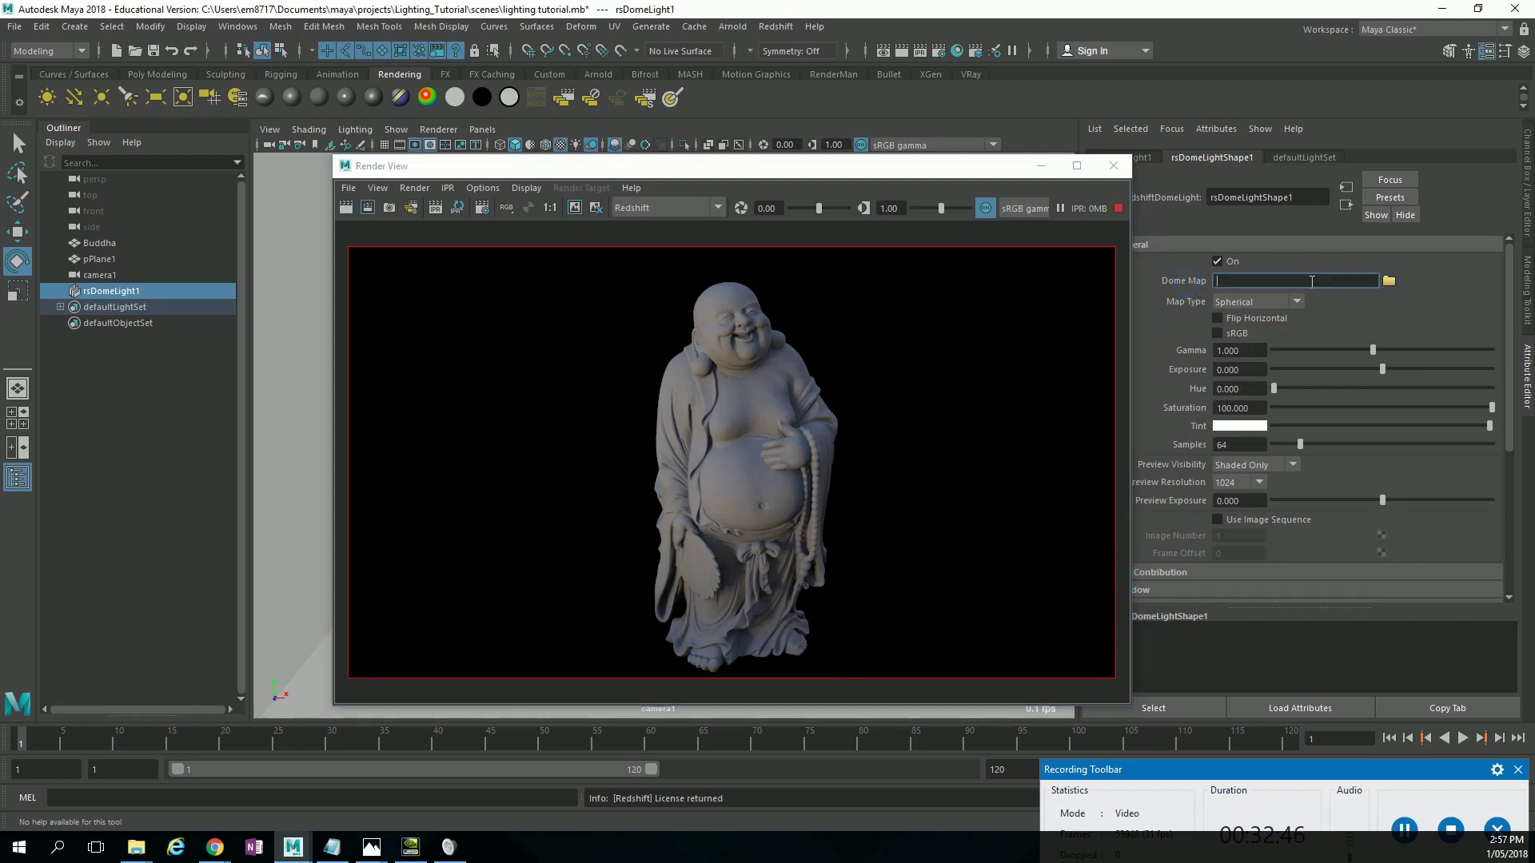
pyautogui.press('Return')
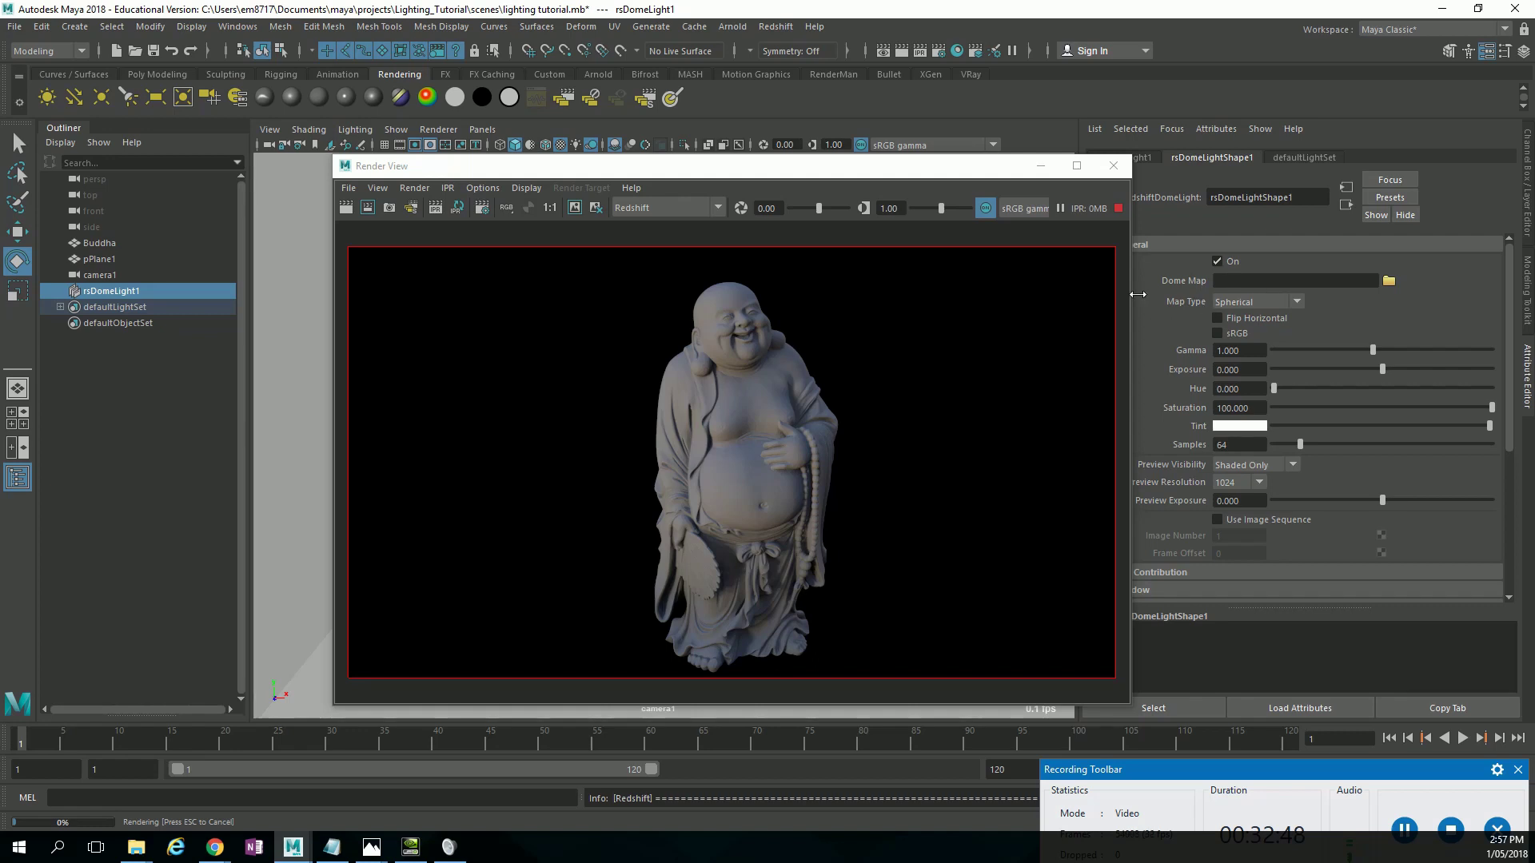
pyautogui.moveTo(939, 170); pyautogui.dragTo(979, 169)
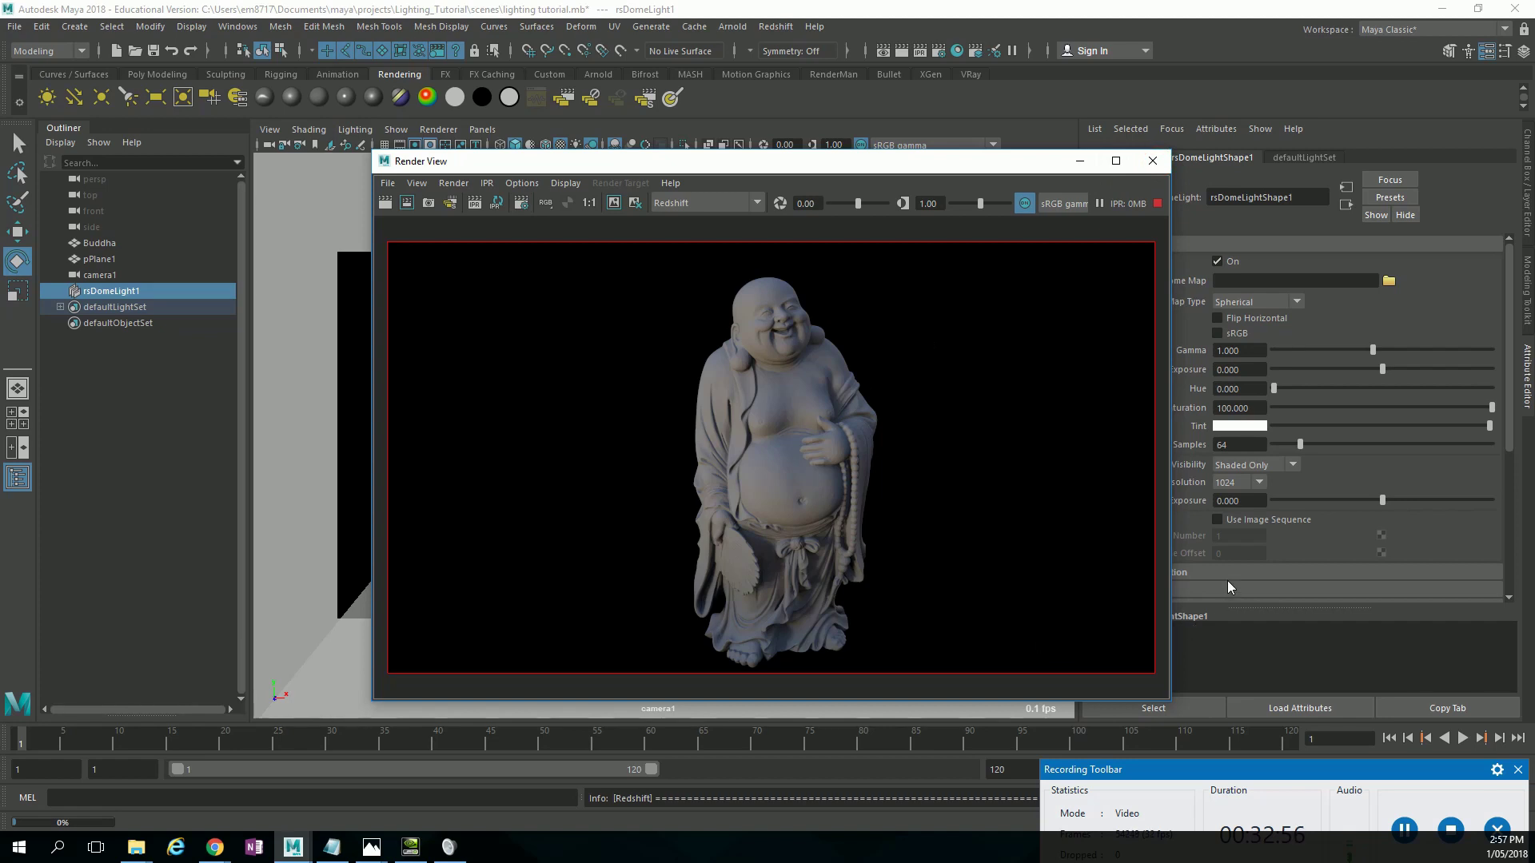
pyautogui.hotkey('alt', 'F4')
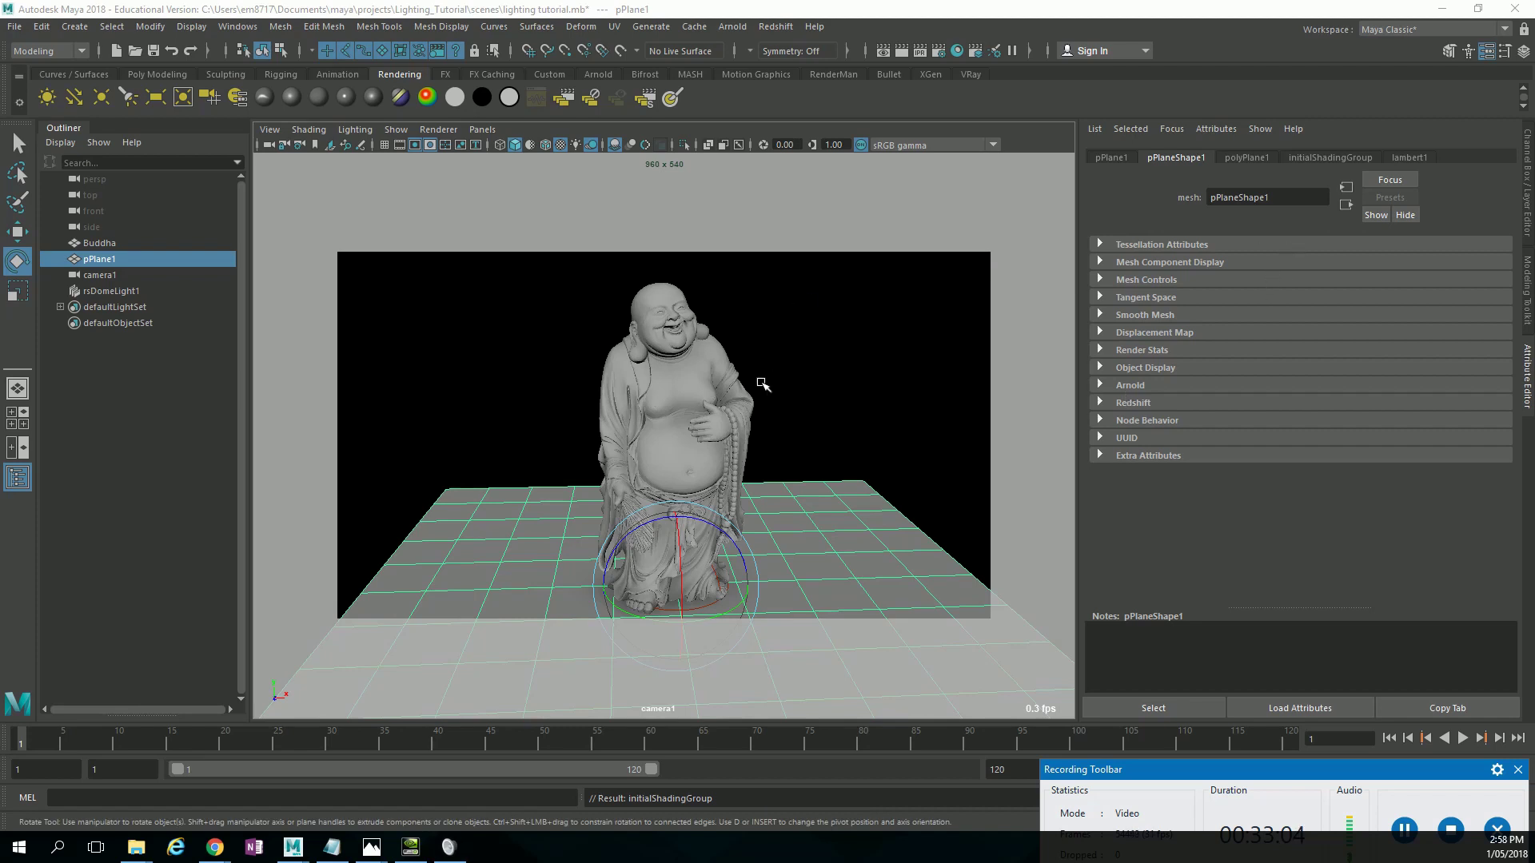
pyautogui.click(796, 427)
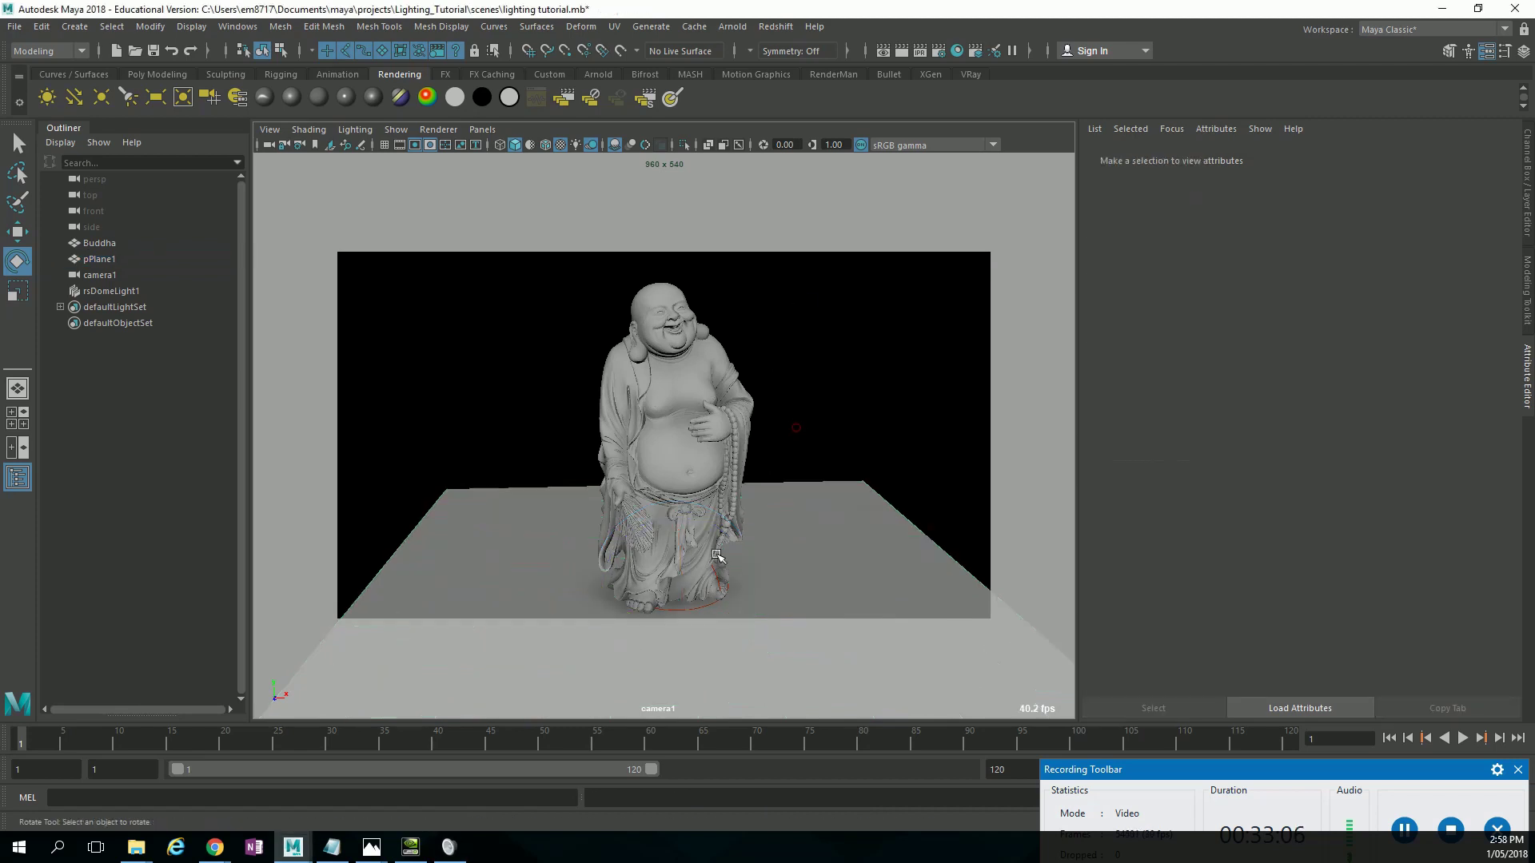
pyautogui.click(698, 603)
pyautogui.click(776, 409)
pyautogui.click(712, 558)
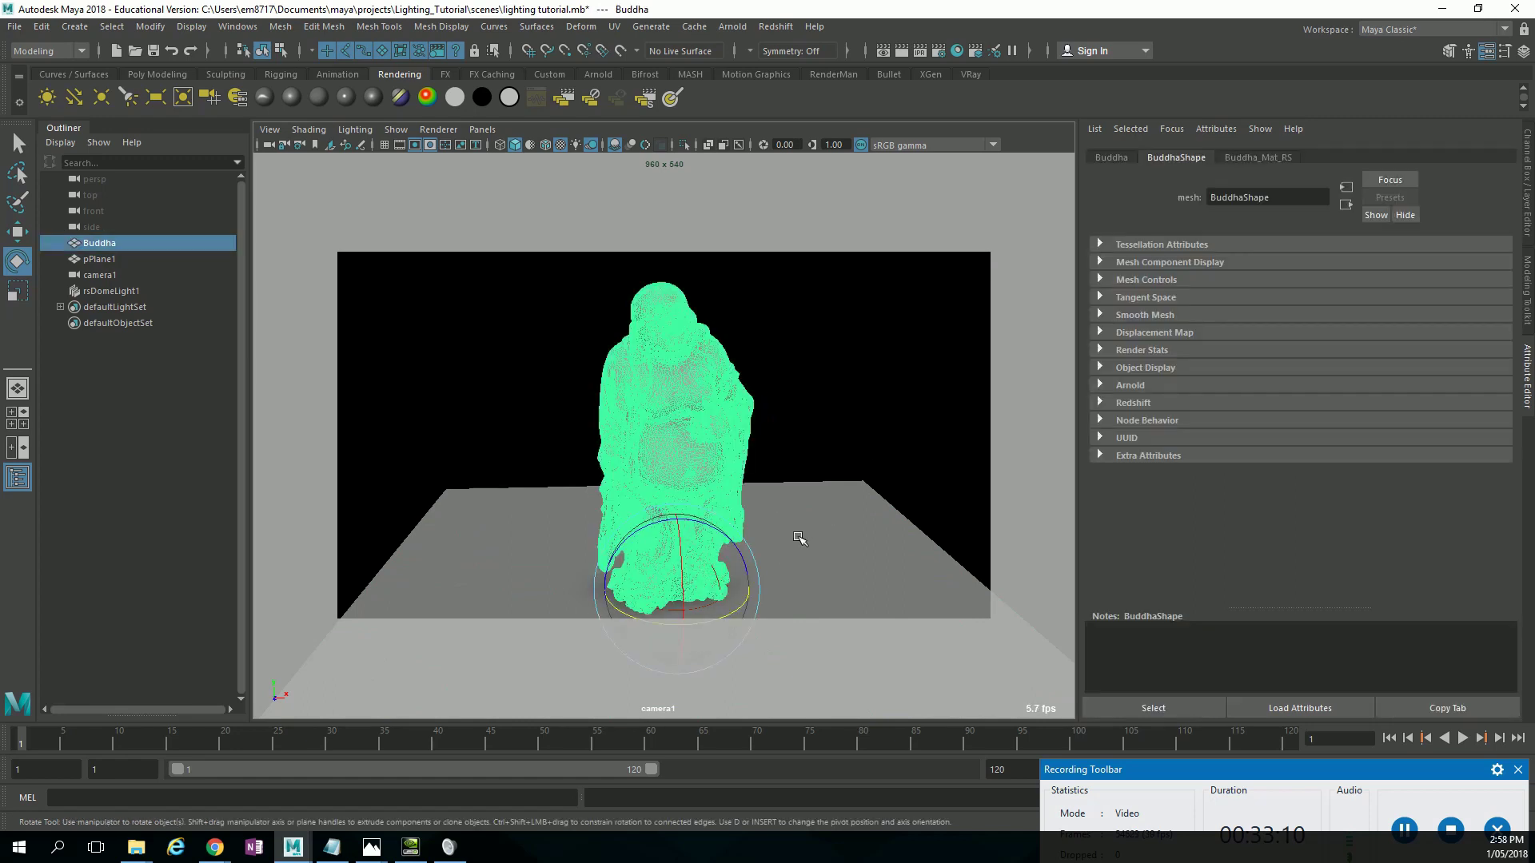
pyautogui.click(876, 442)
pyautogui.click(801, 556)
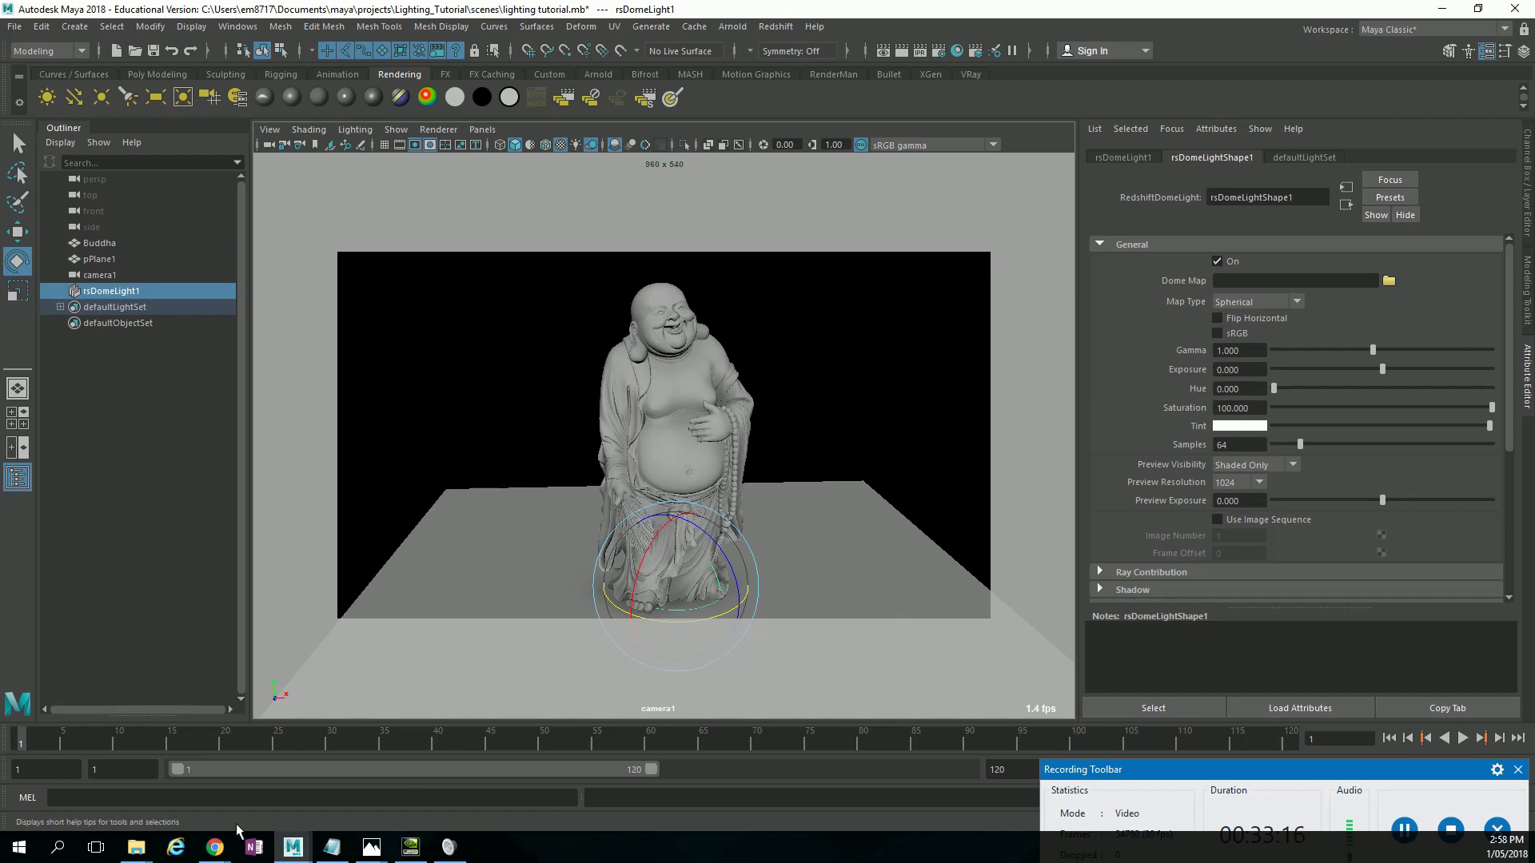
# Switch to Chrome, search Google for "3 point lighting" and look through the image results for light setup diagrams.
pyautogui.moveTo(214, 846)
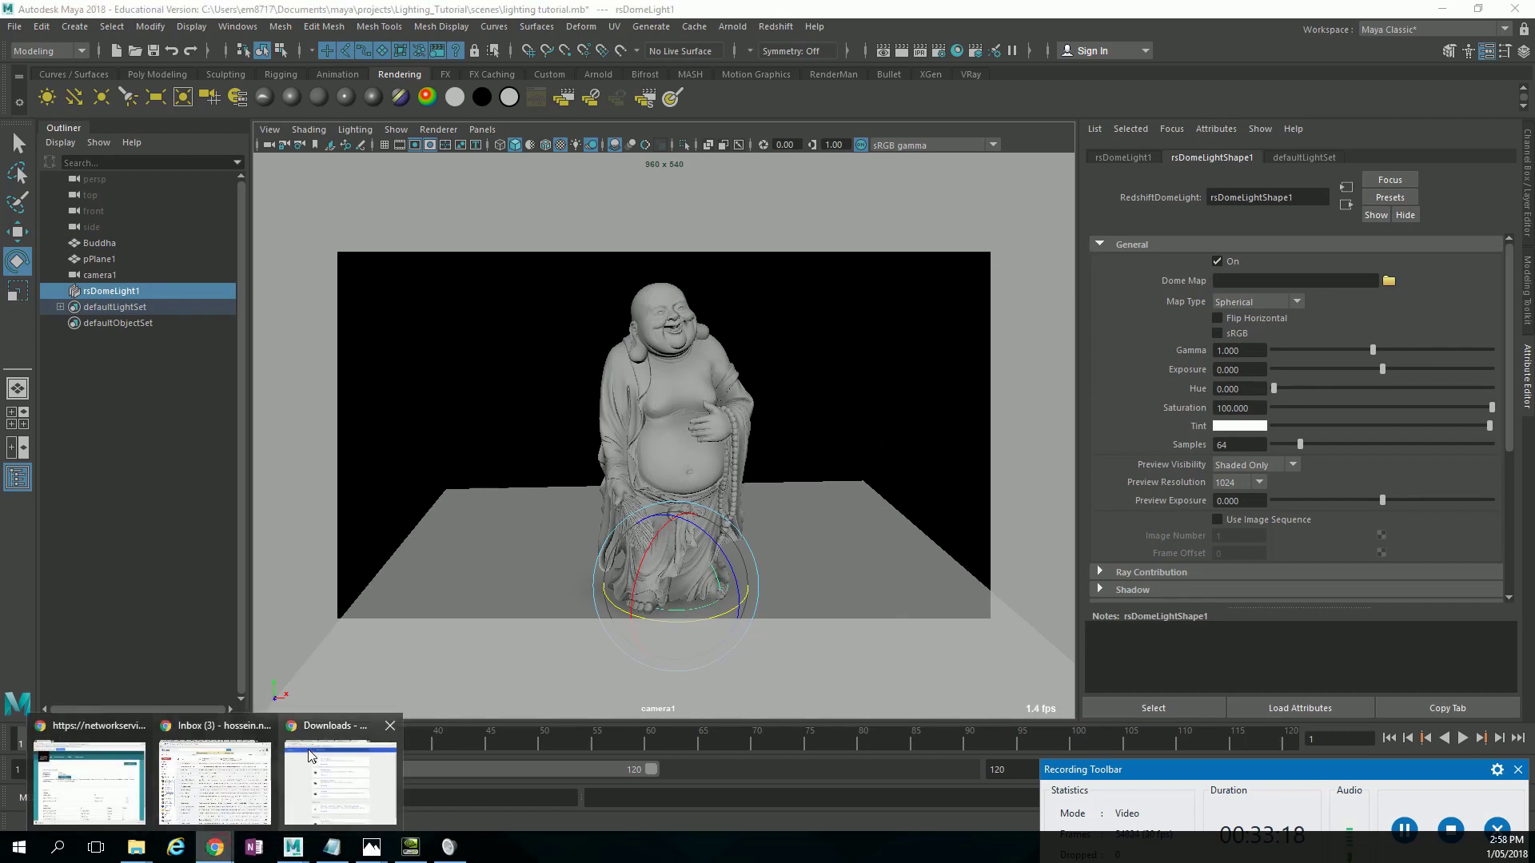
pyautogui.click(345, 783)
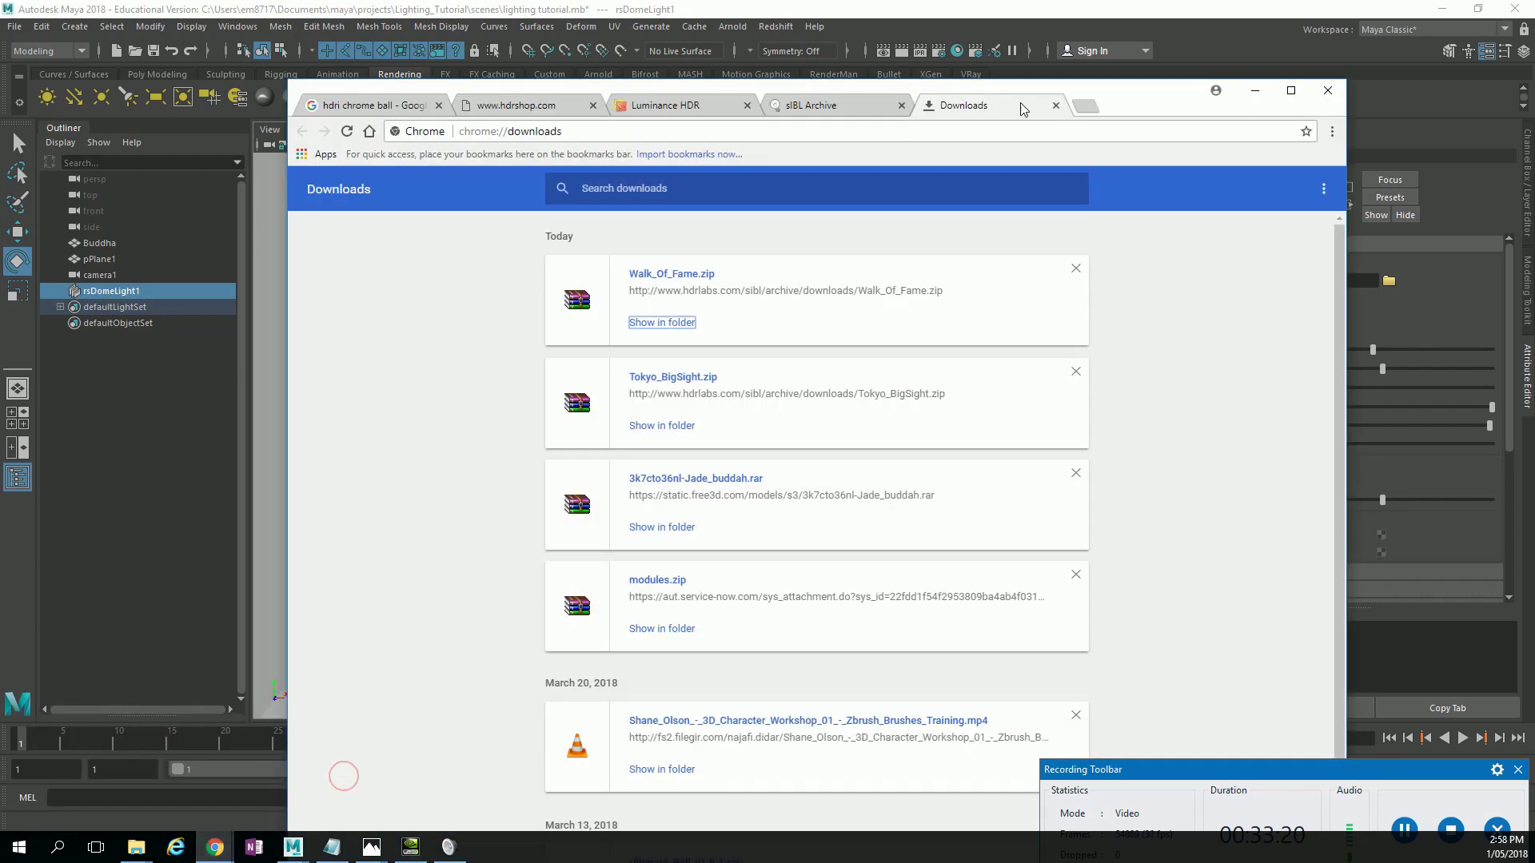
pyautogui.click(1080, 105)
pyautogui.write('3 point ')
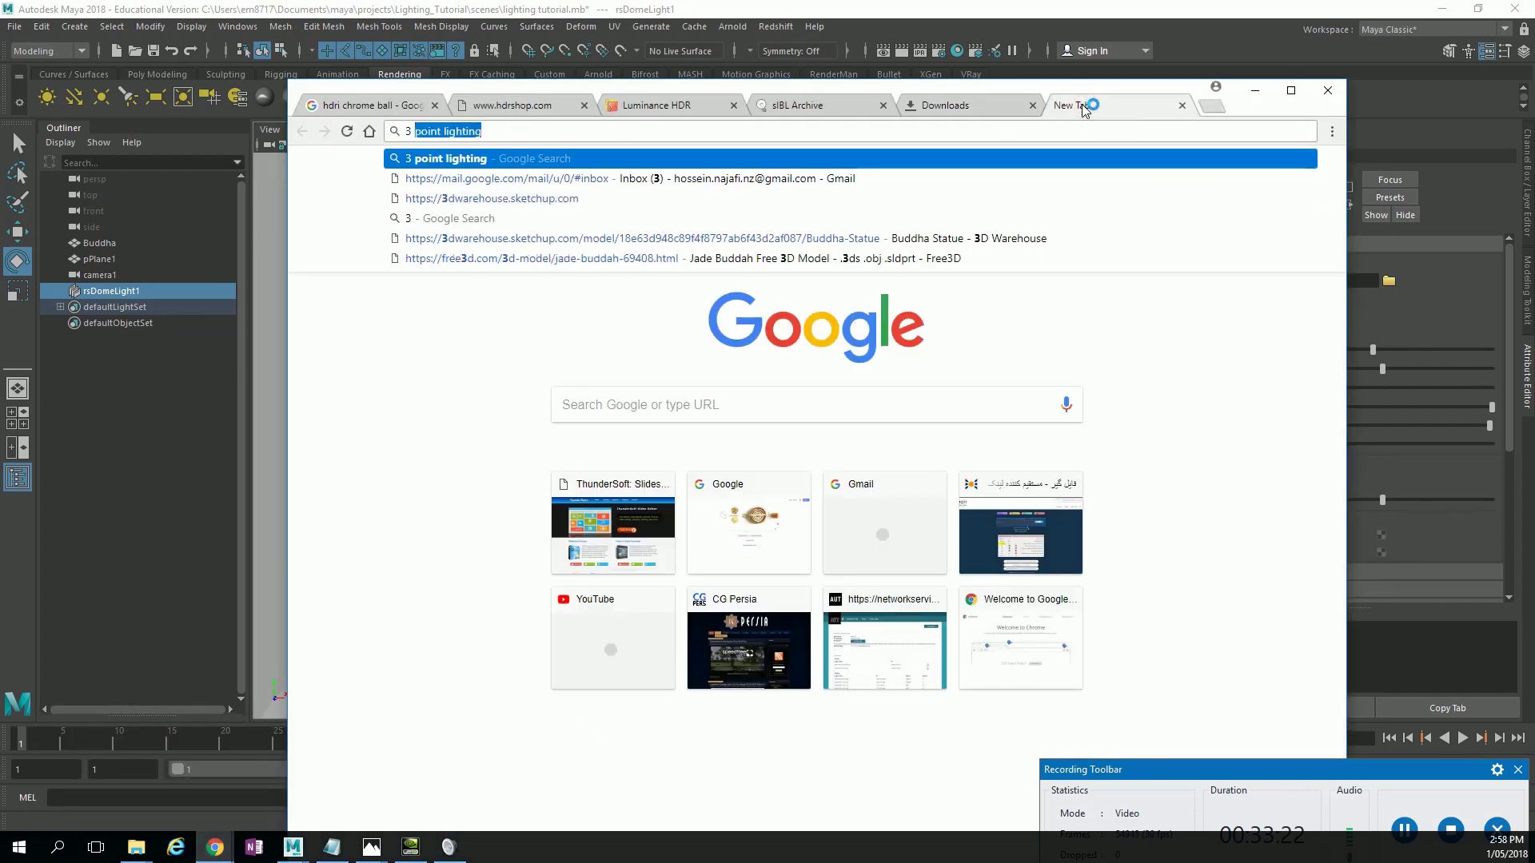
pyautogui.write('li')
pyautogui.press('Return')
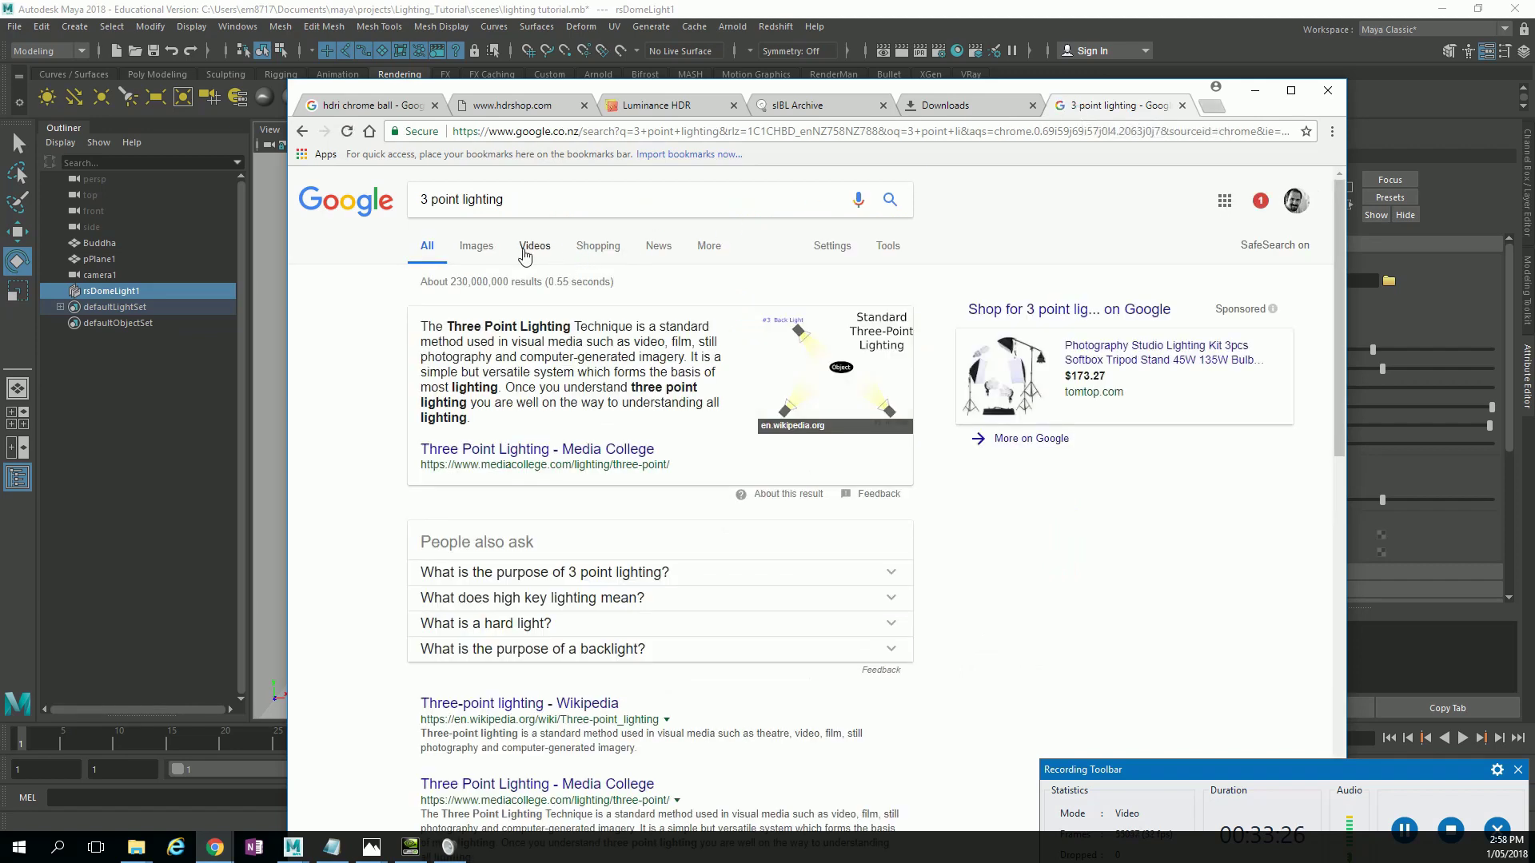
pyautogui.click(469, 249)
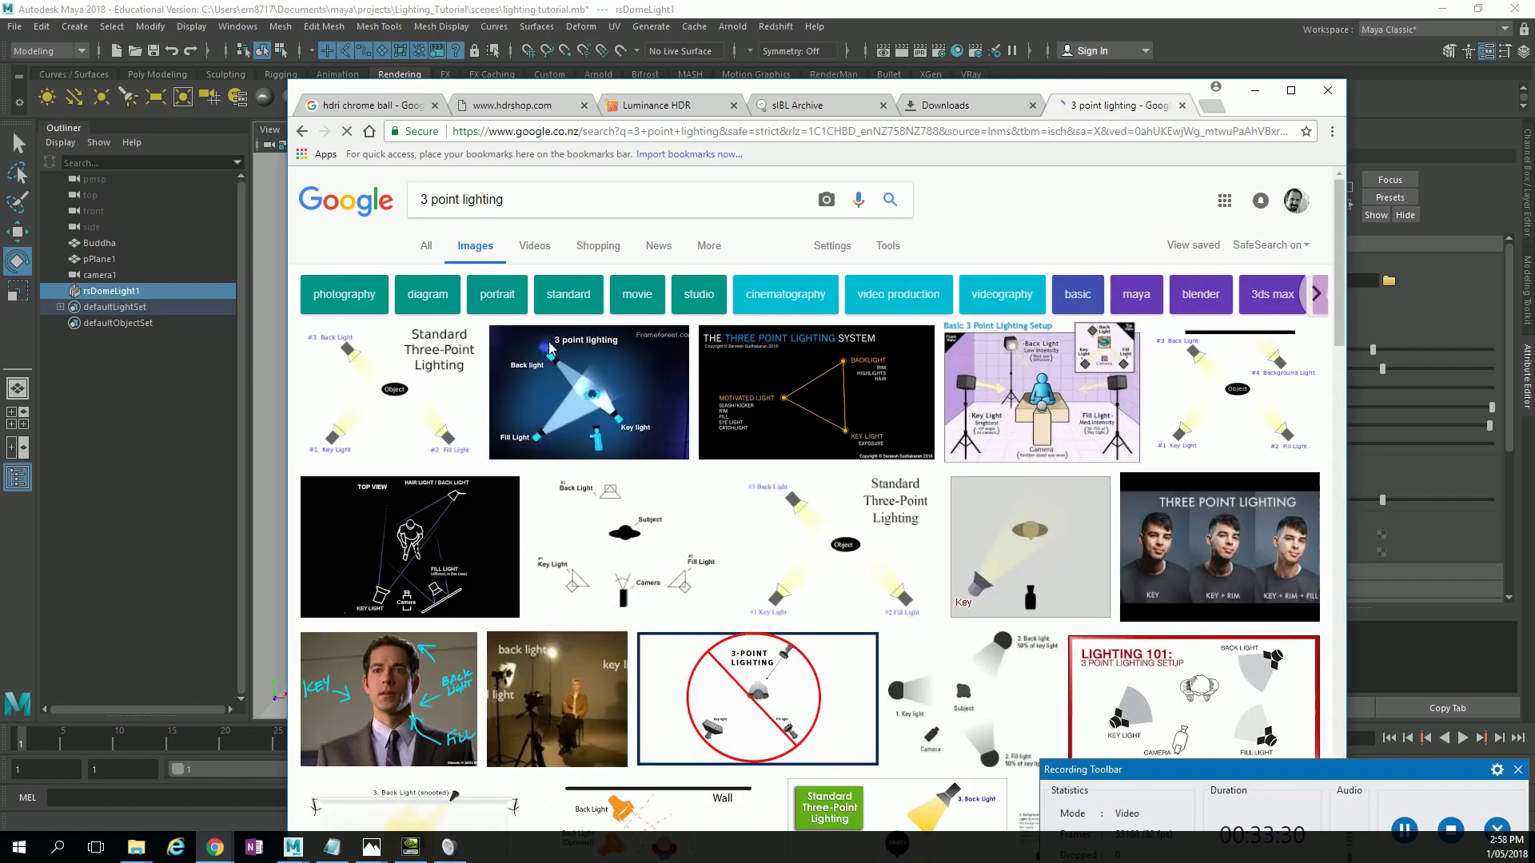
pyautogui.scroll(-3, 789, 491)
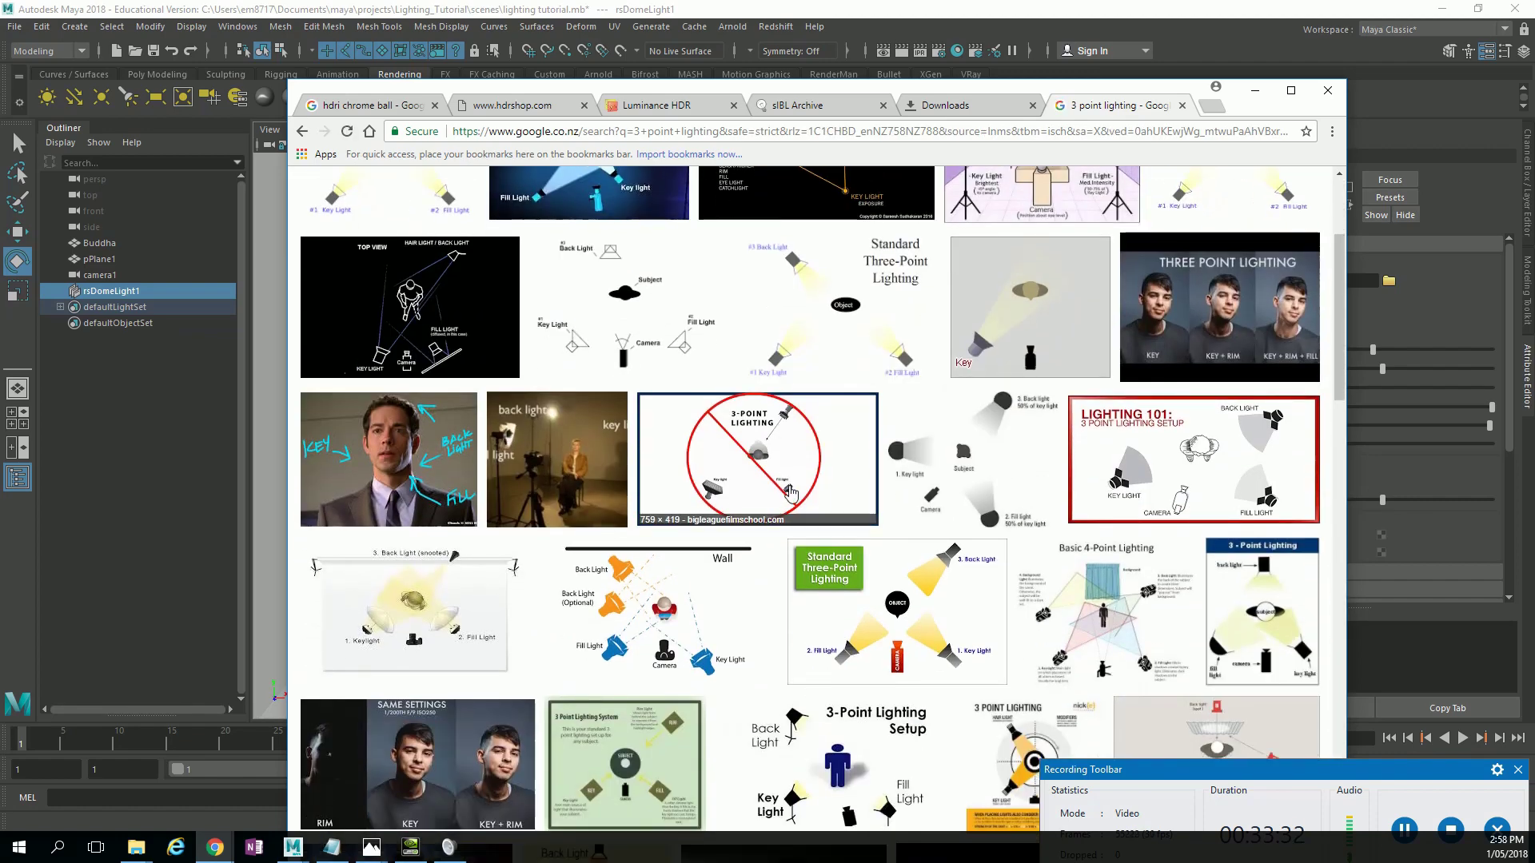
pyautogui.scroll(1, 790, 491)
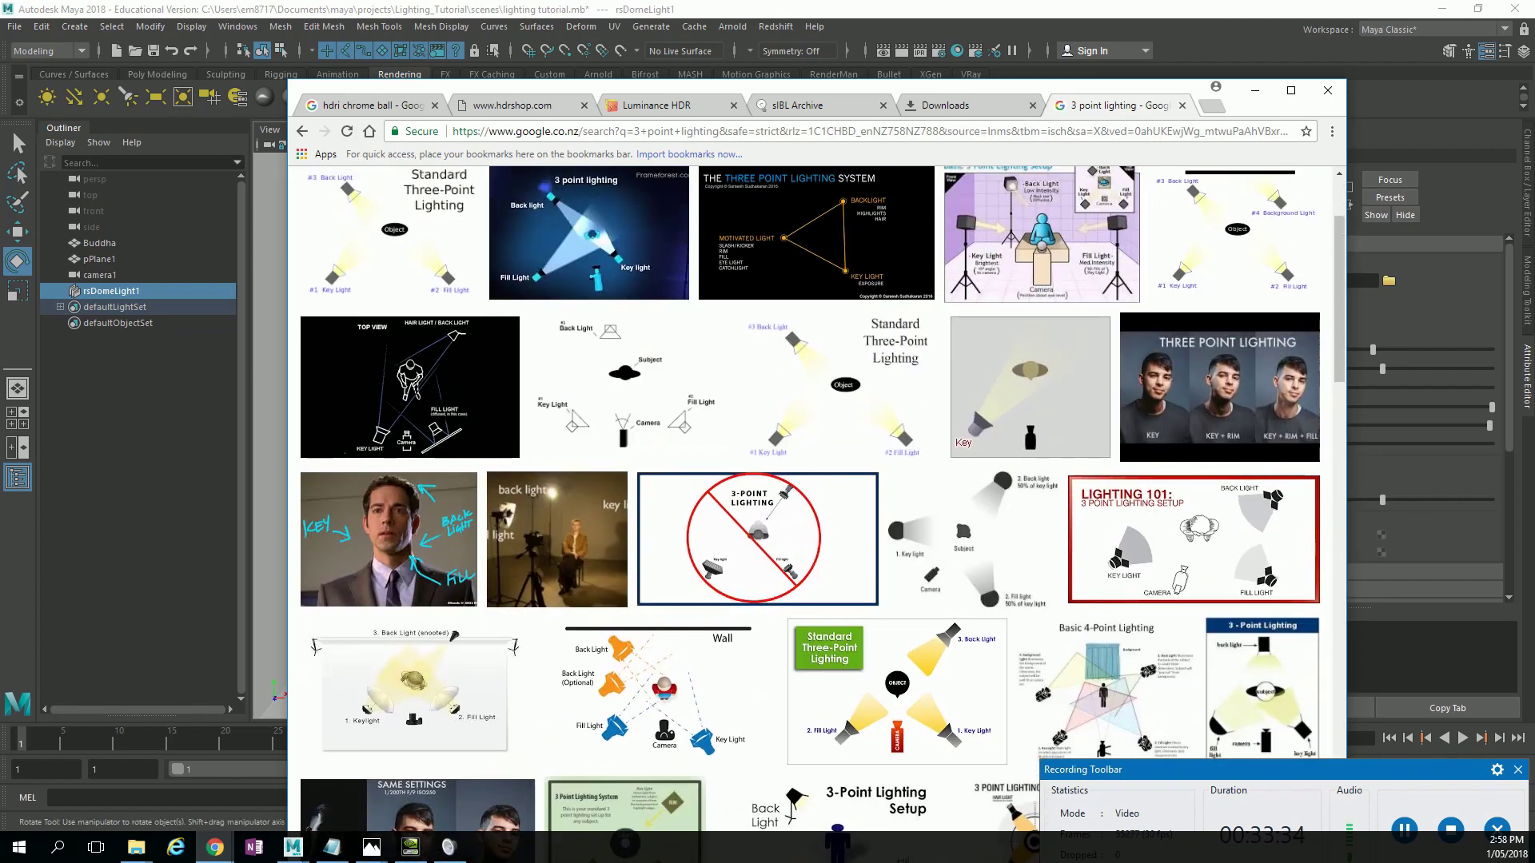
# Switch to Notepad and replace the rendering engine notes with "Fill light", "Key light" and "Rim light", separated by blank lines.
pyautogui.hotkey('alt', 'Tab')
pyautogui.hotkey('ctrl', 'a')
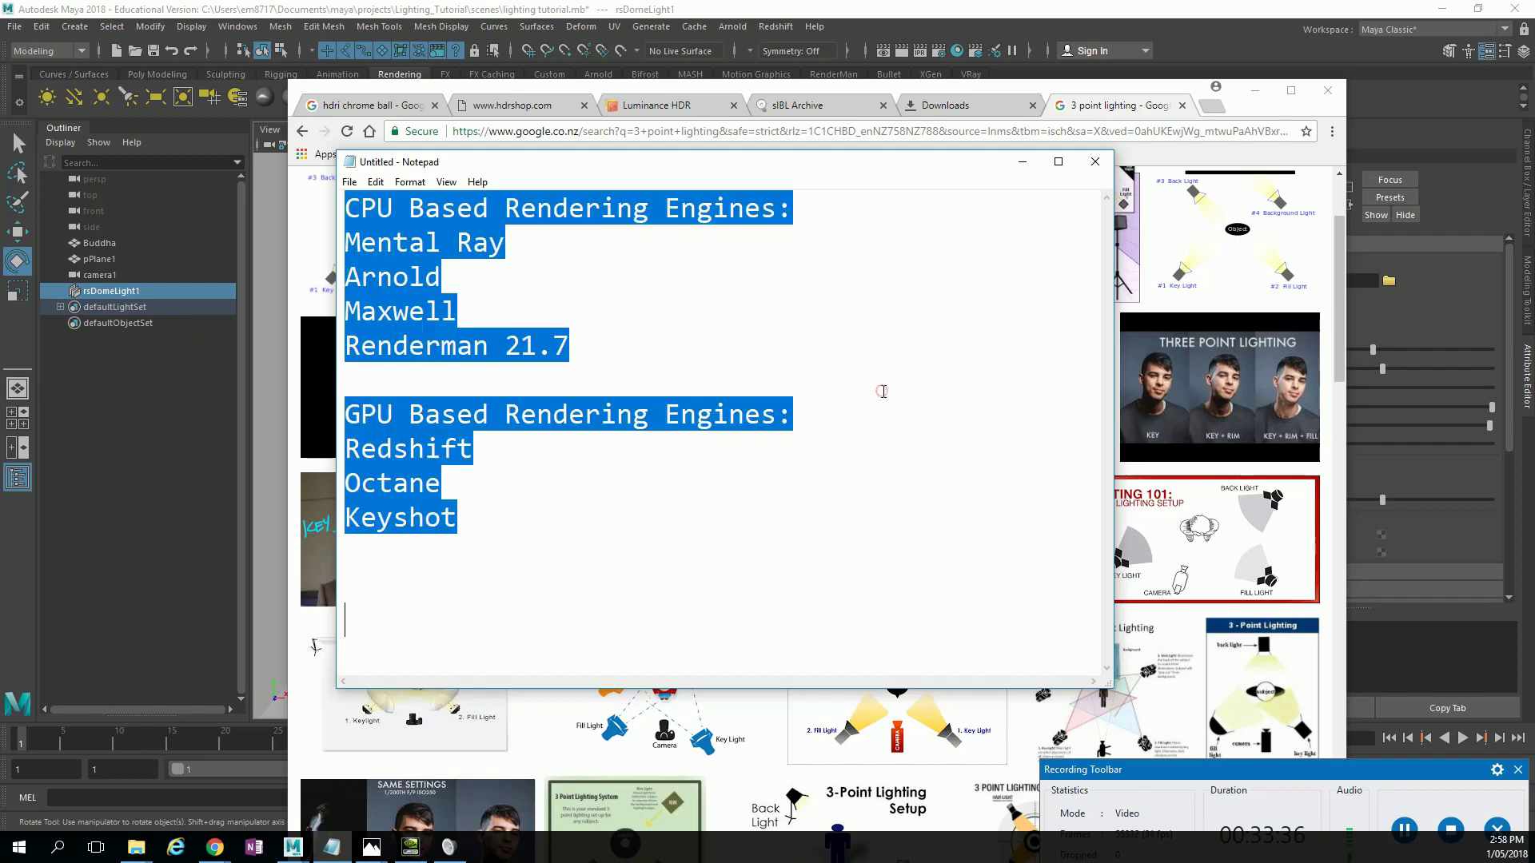
pyautogui.press('Delete')
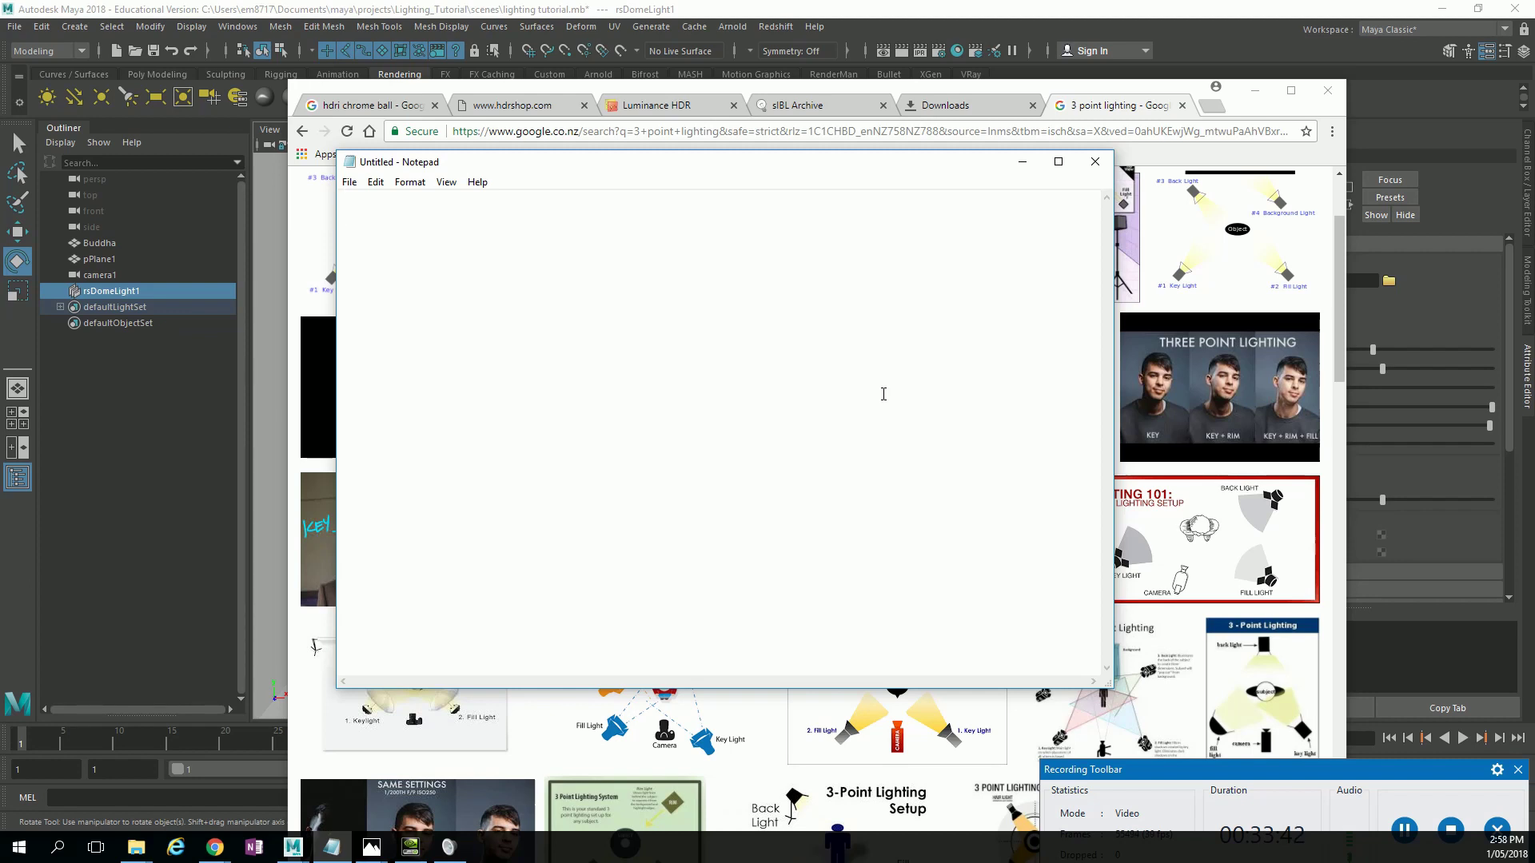
pyautogui.write('Fill light')
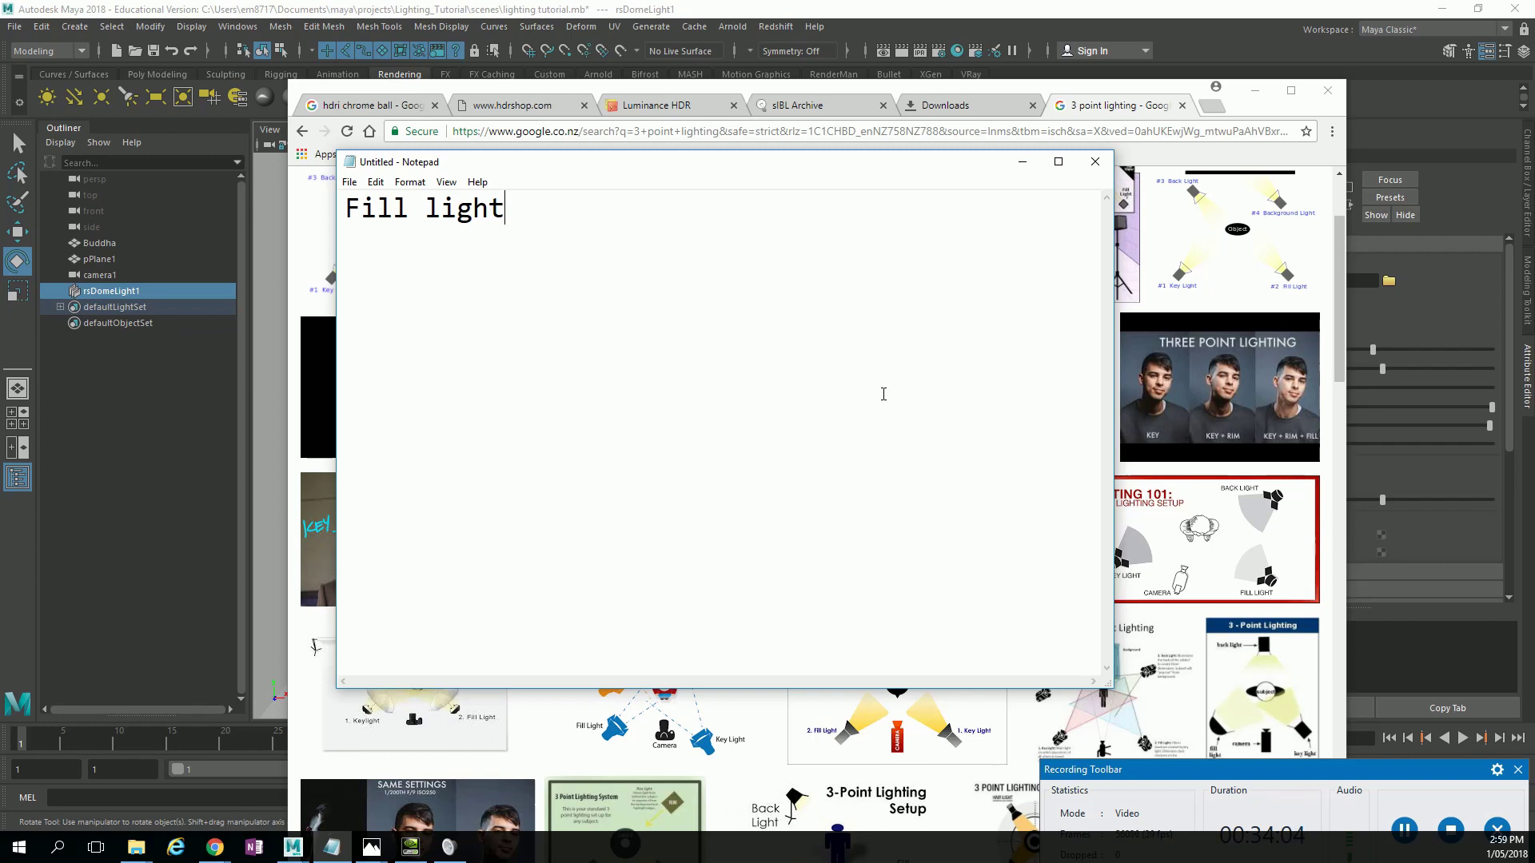
pyautogui.press('Return')
pyautogui.press('Return')
pyautogui.write('Key light')
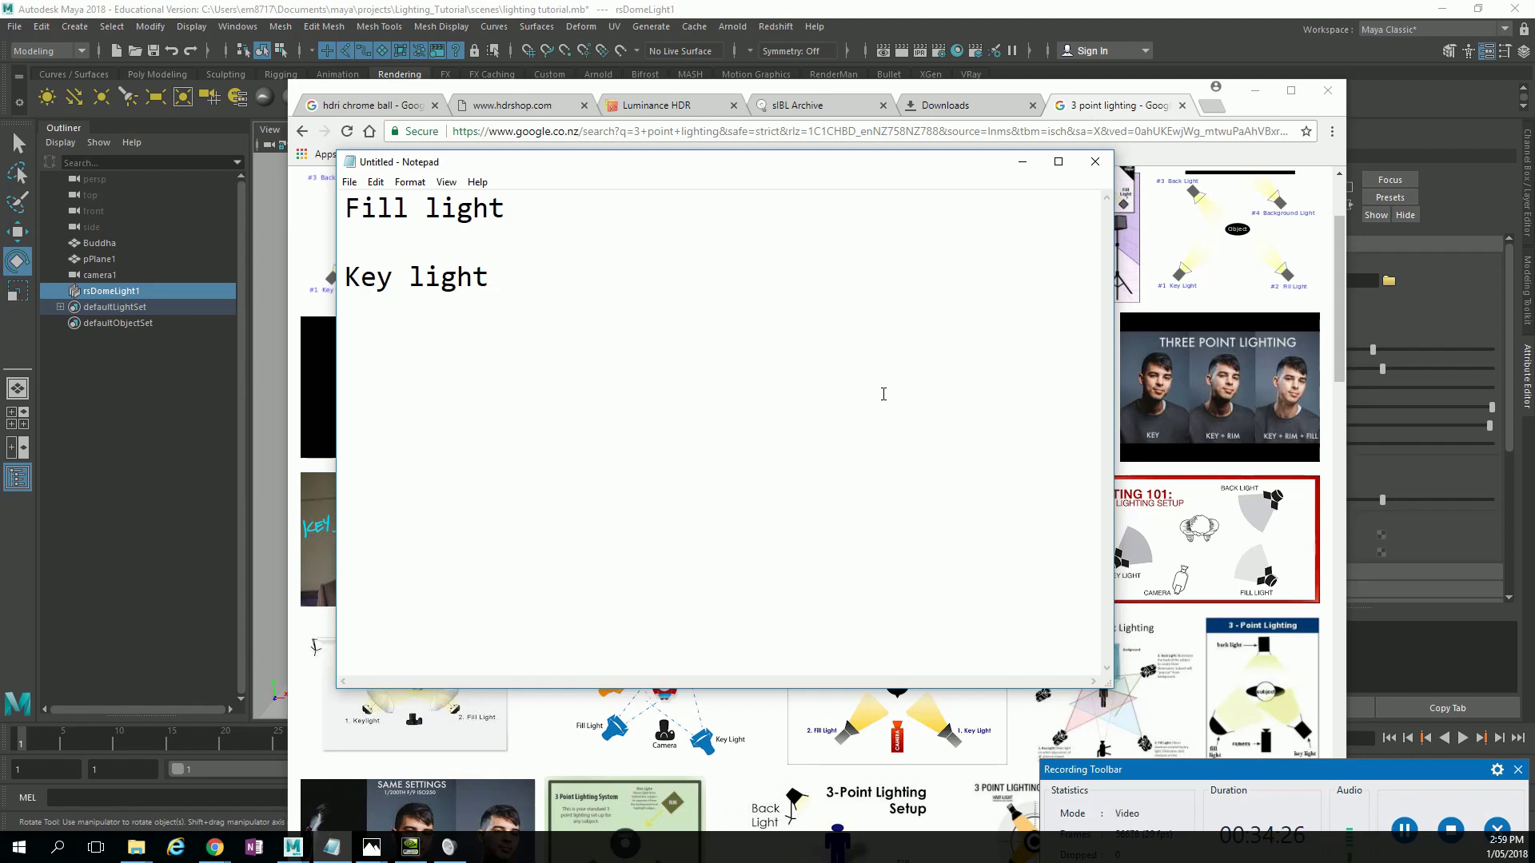
pyautogui.press('Return')
pyautogui.write('Rim ligh')
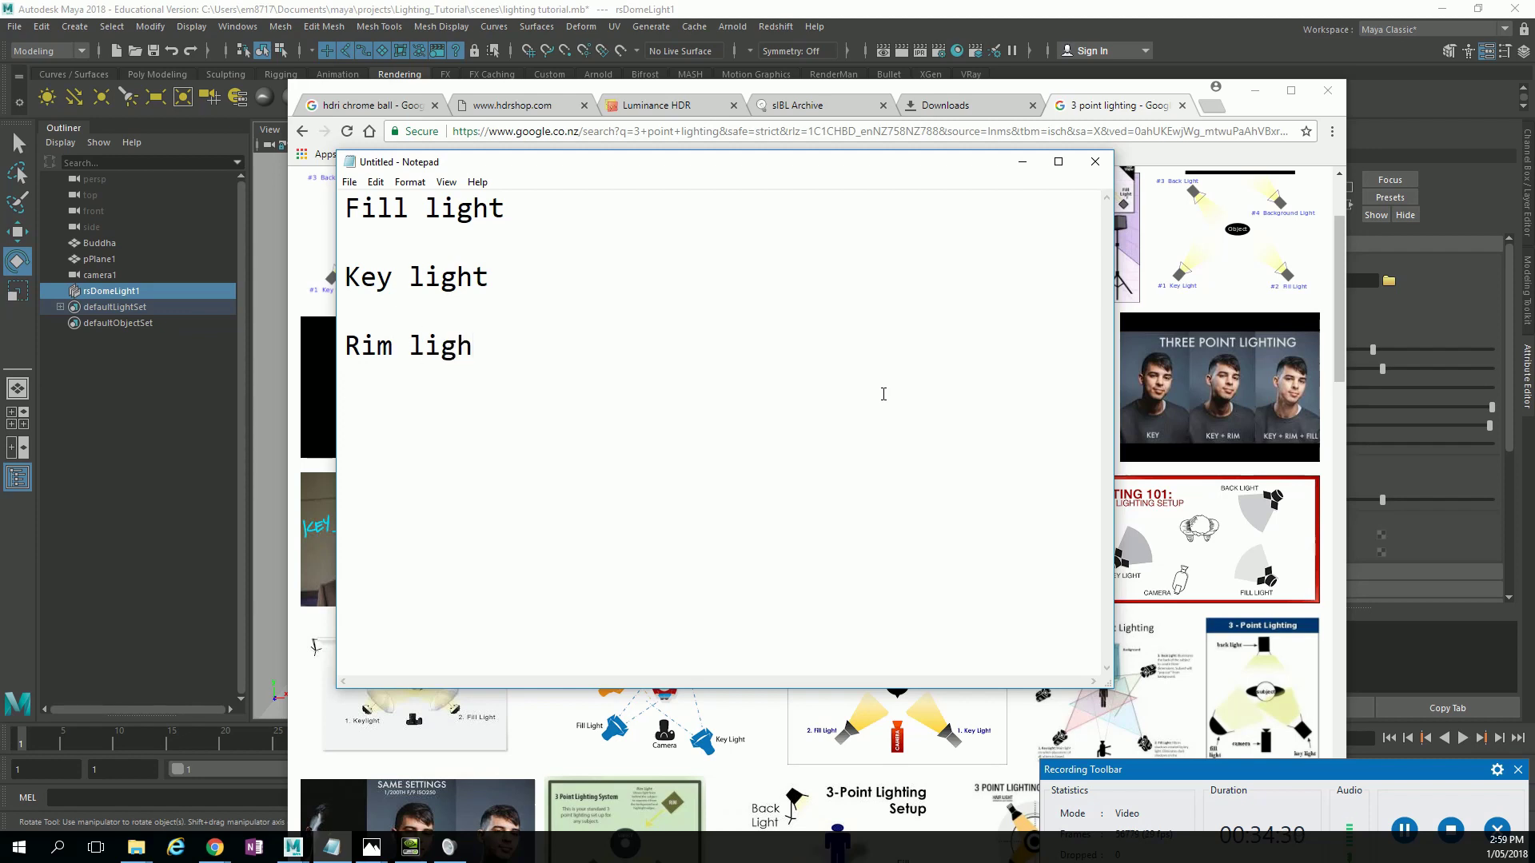
pyautogui.write('t')
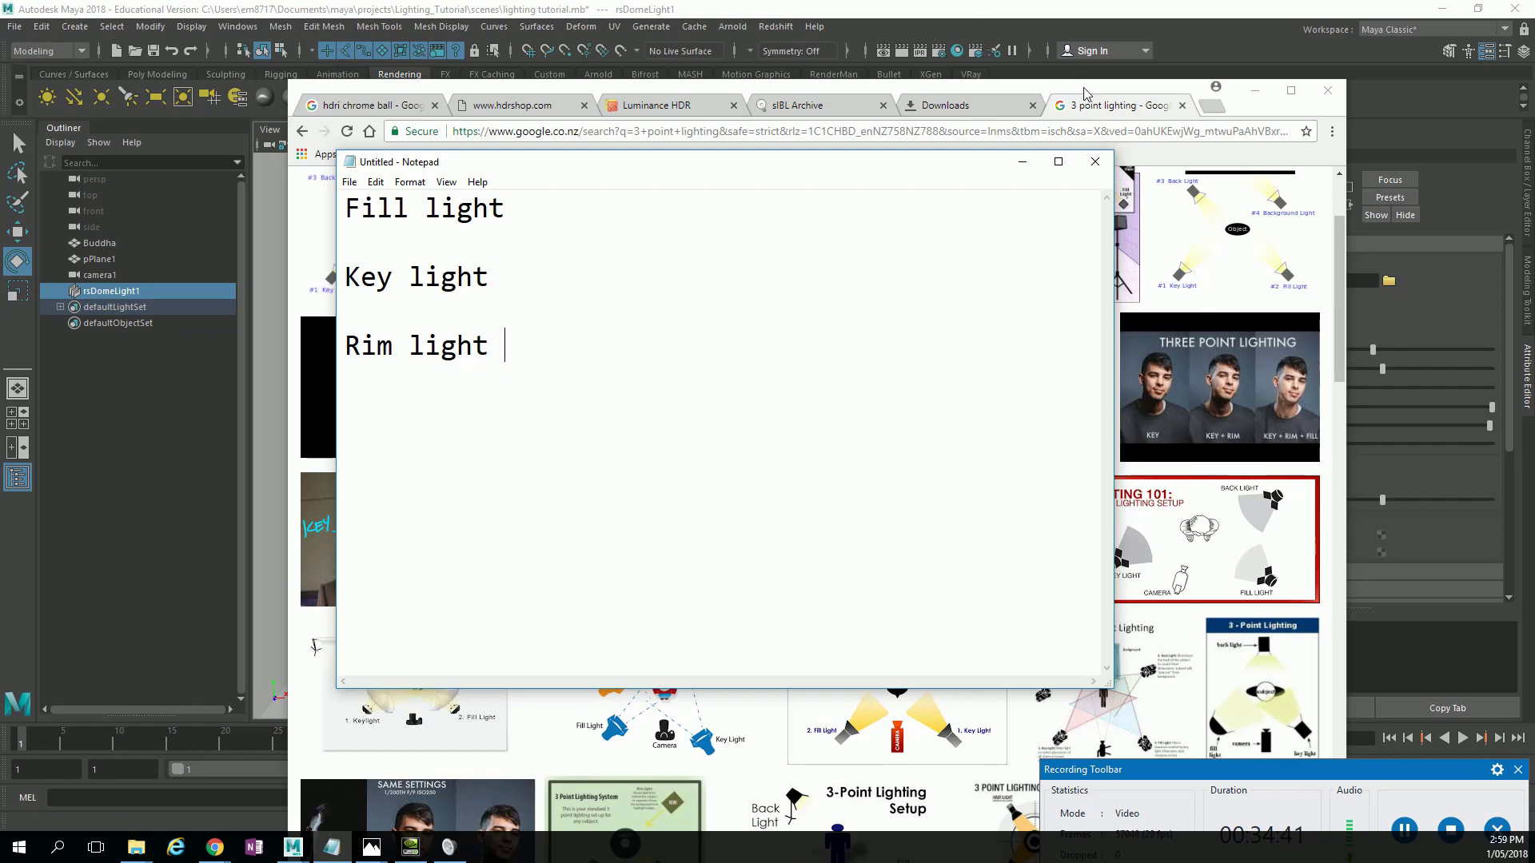
# Return to the Chrome image results and examine the portrait annotated with key, back and fill lights.
pyautogui.click(1116, 118)
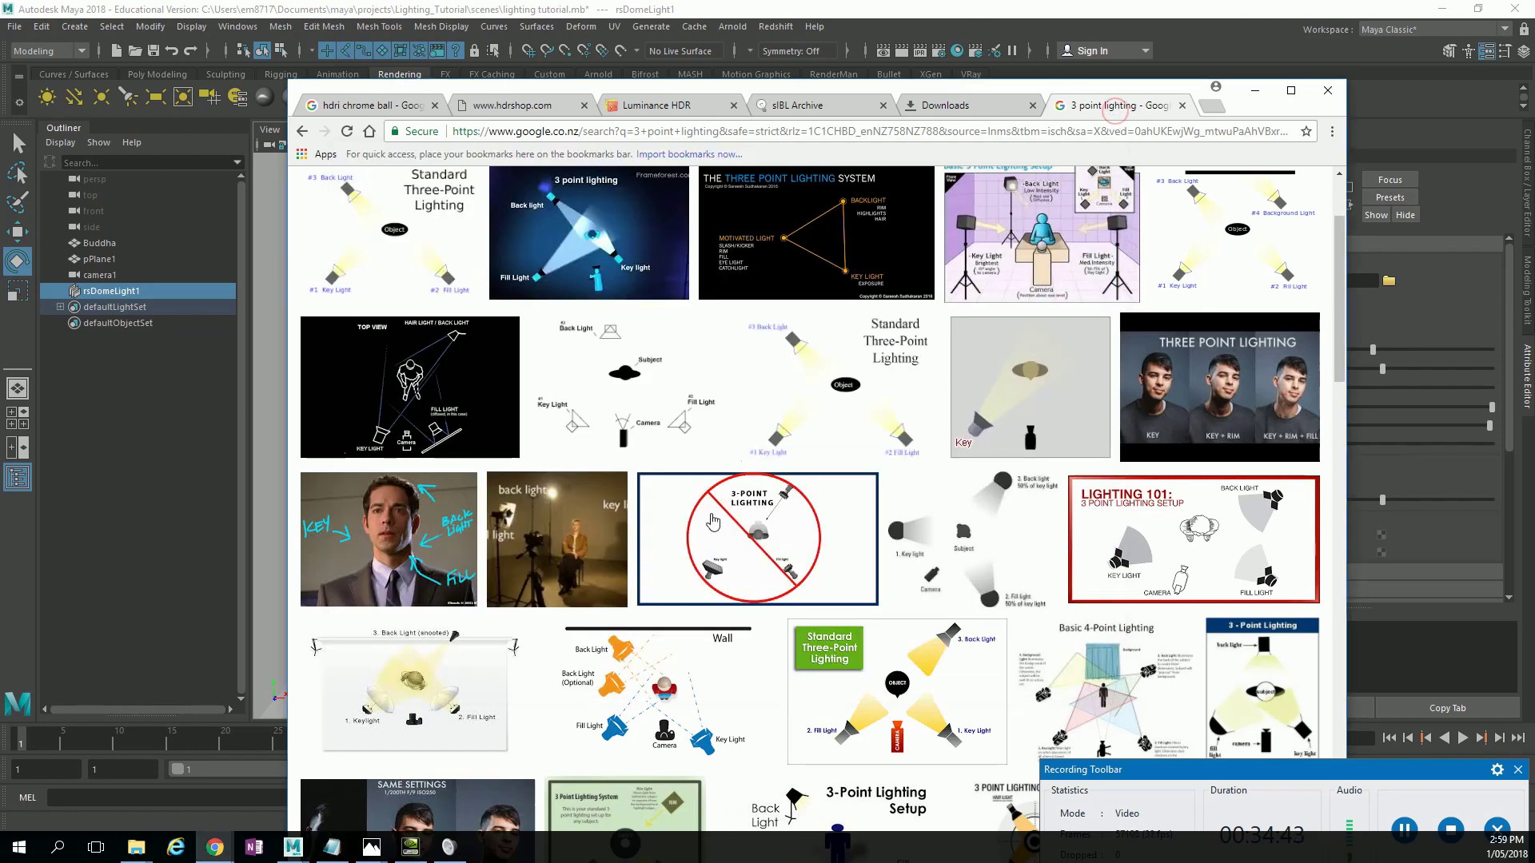
pyautogui.click(433, 543)
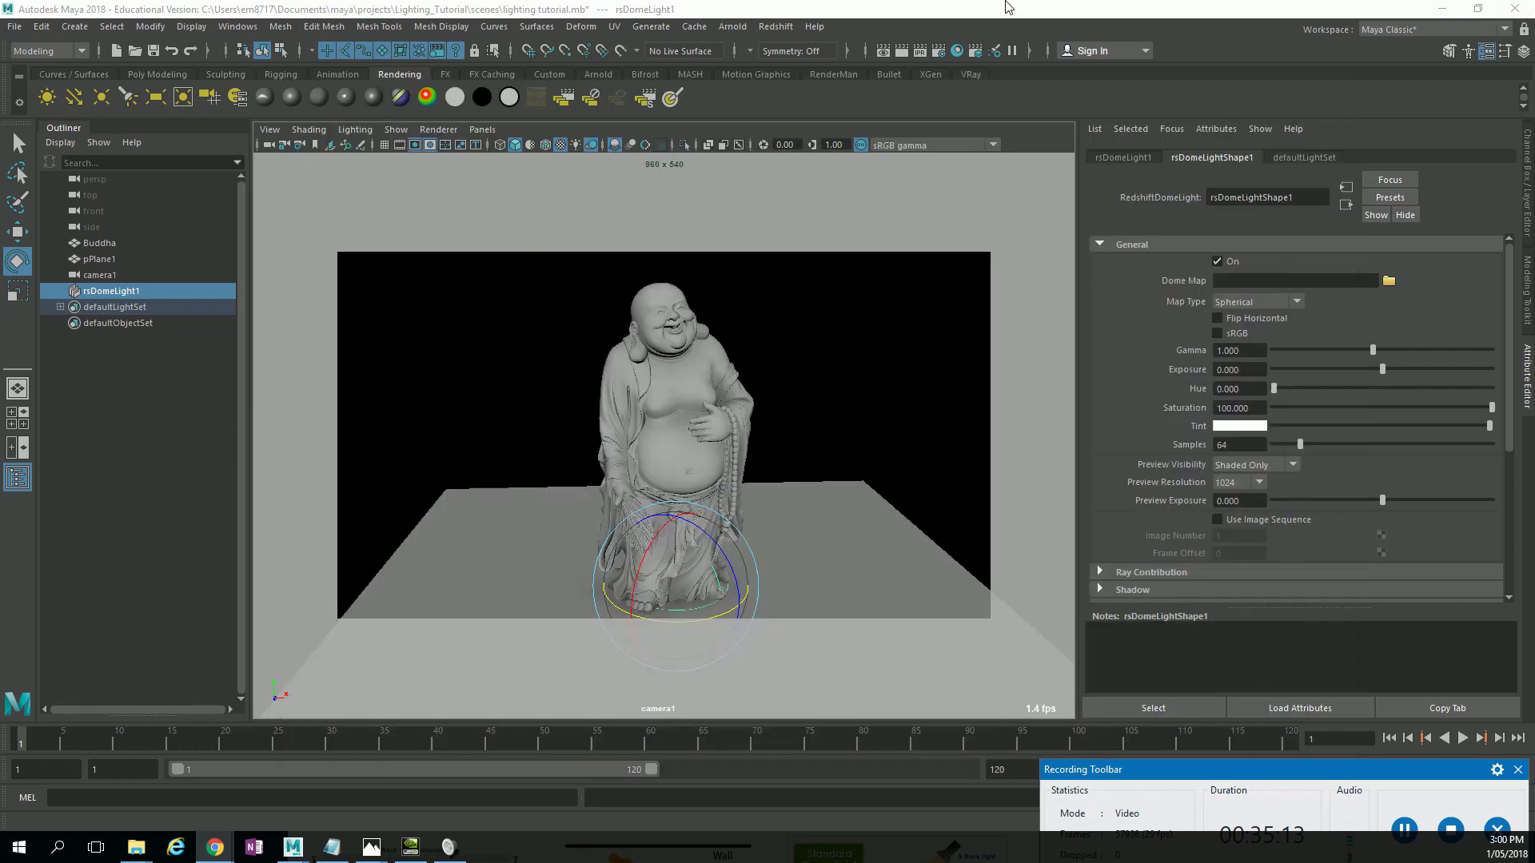
# Switch back to Maya, delete rsDomeLight1 and set the camera view to use all scene lights.
pyautogui.click(1008, 8)
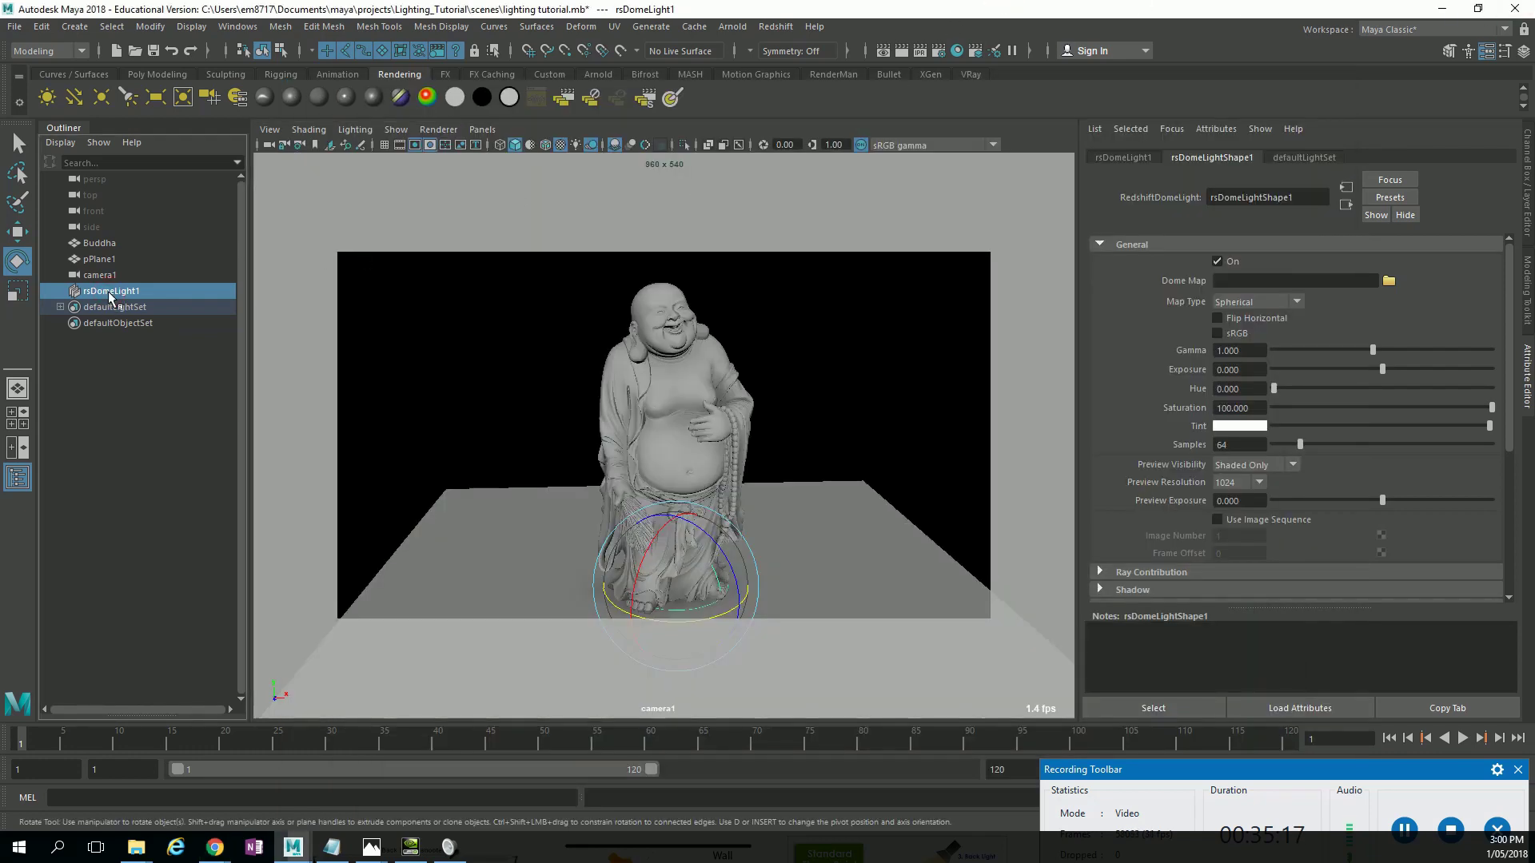
pyautogui.press('Delete')
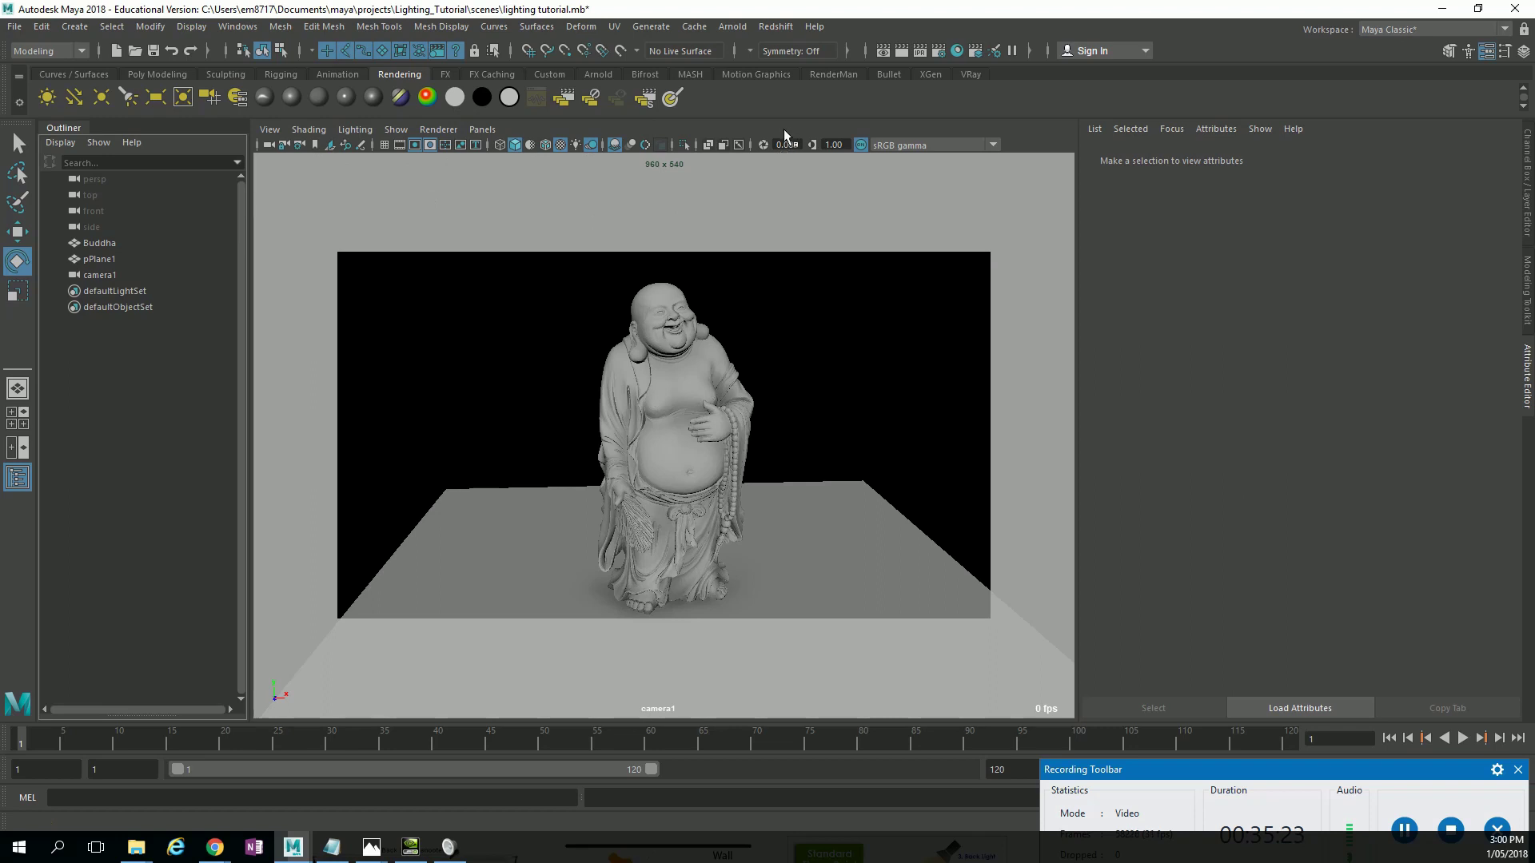
pyautogui.press('7')
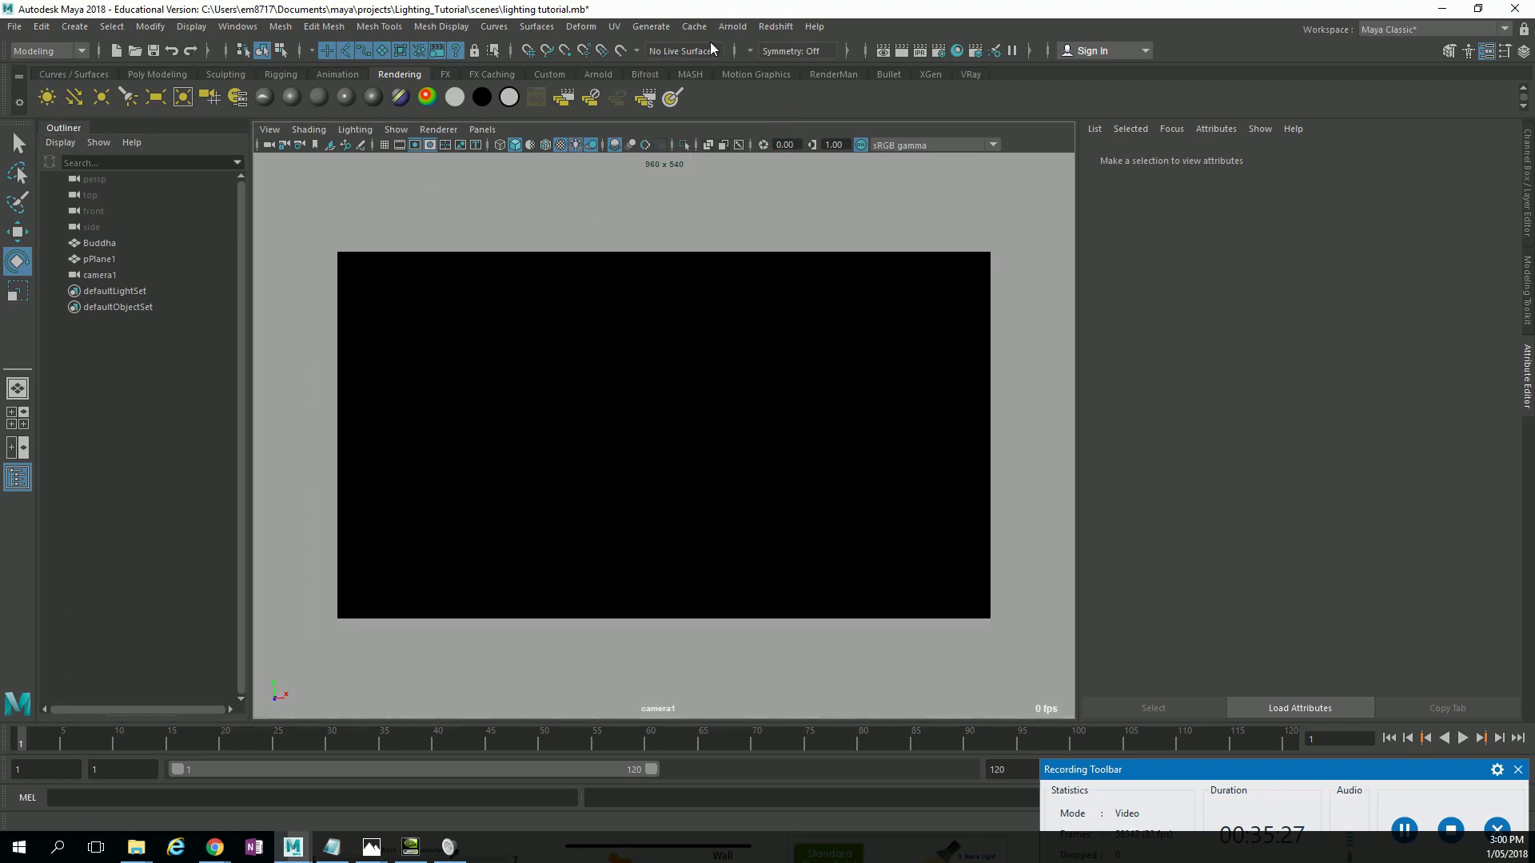
# Create a Redshift Physical Light and scale it up uniformly to a large area light behind the Buddha.
pyautogui.click(766, 27)
pyautogui.moveTo(799, 86)
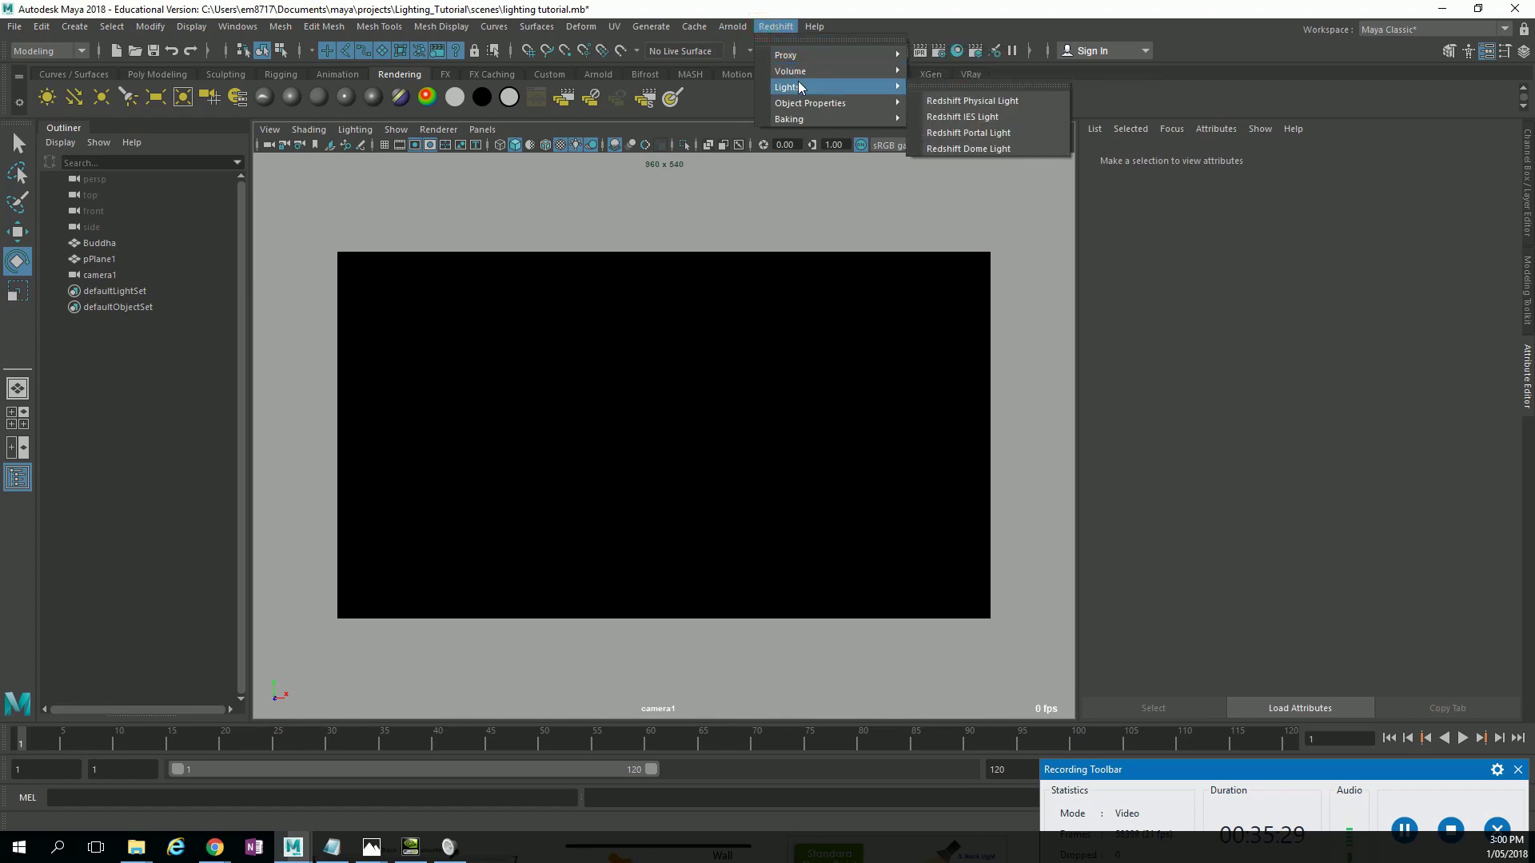
pyautogui.click(1019, 98)
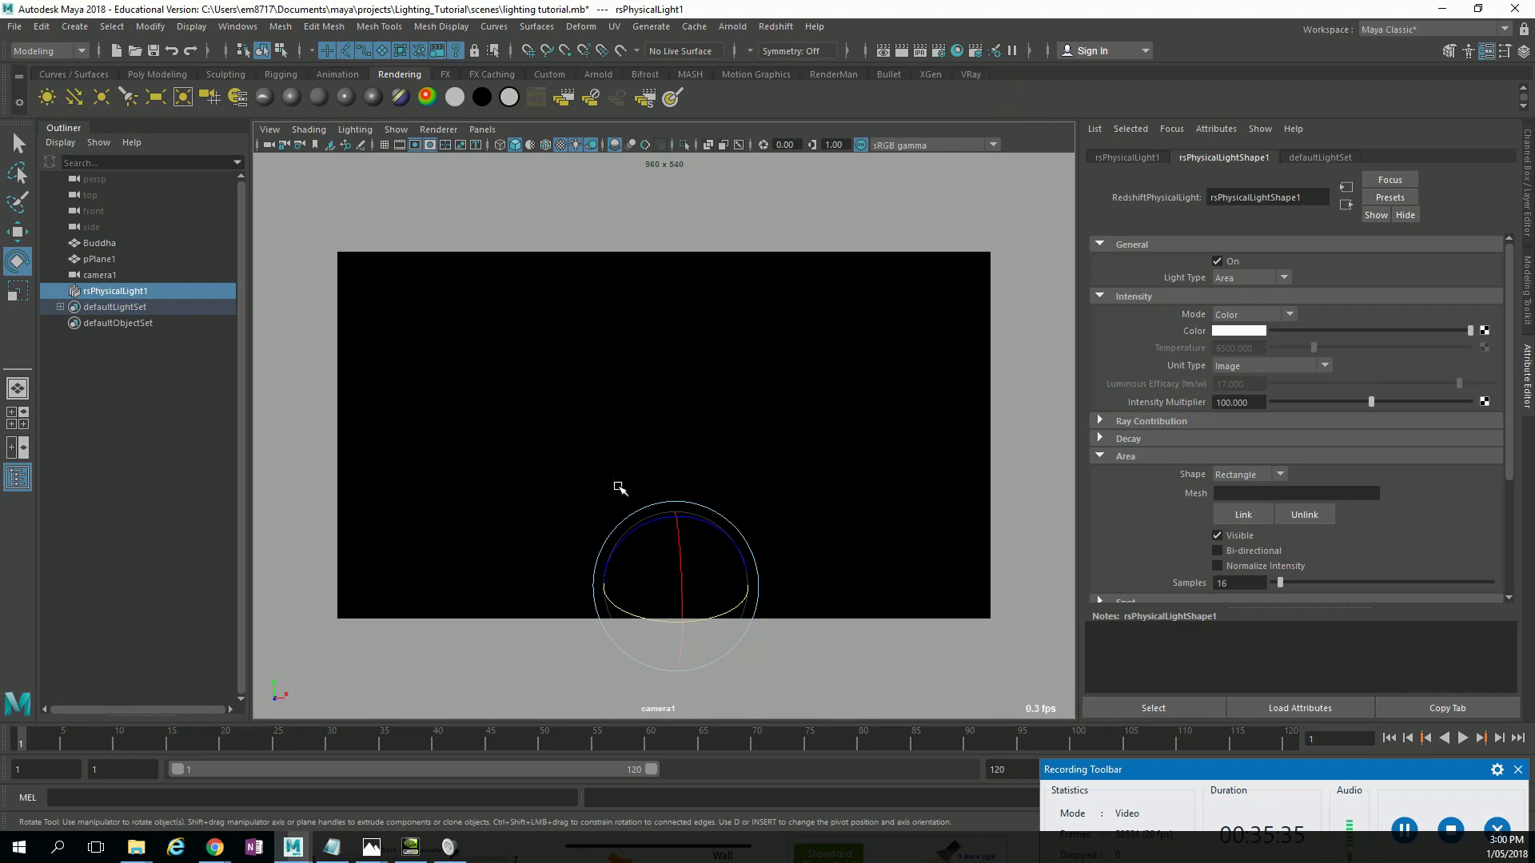
pyautogui.press('r')
pyautogui.moveTo(675, 584); pyautogui.dragTo(823, 558)
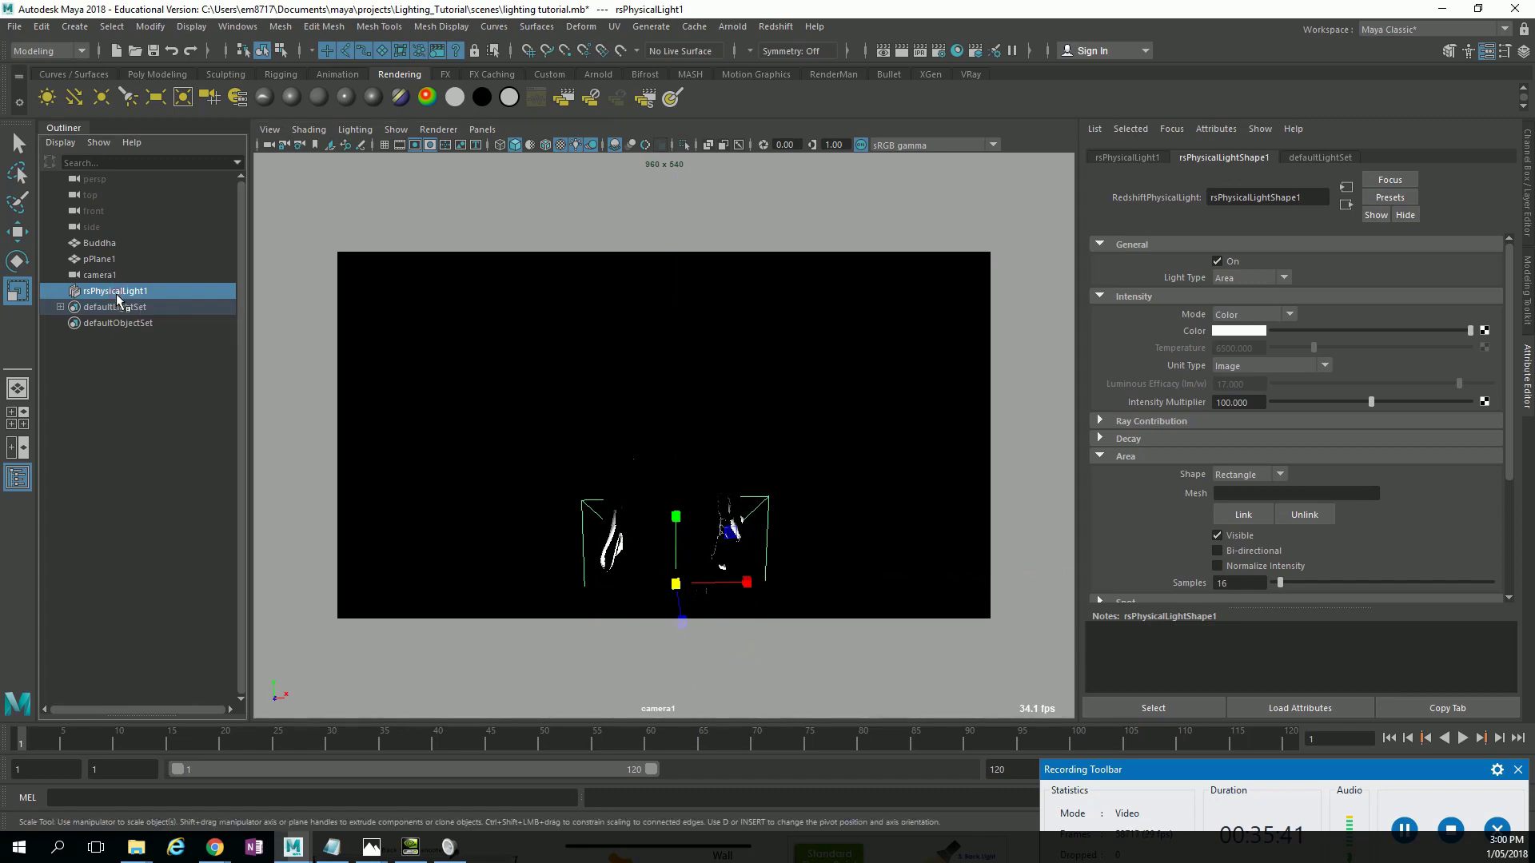
# Rename the new physical light "Key Light" in the scene hierarchy.
pyautogui.doubleClick(117, 293)
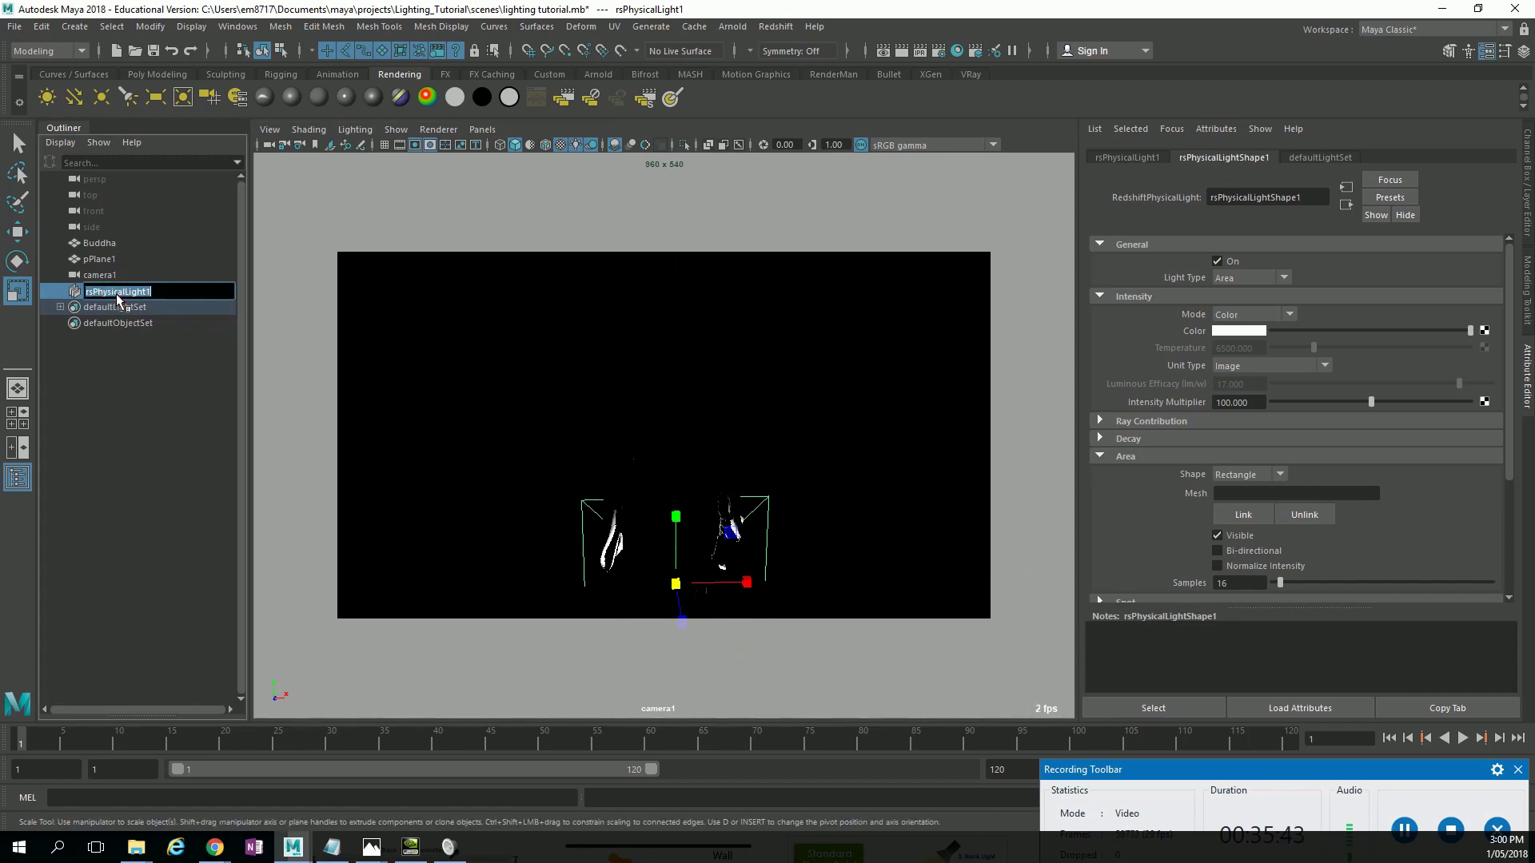
pyautogui.write('Key Light')
pyautogui.press('Return')
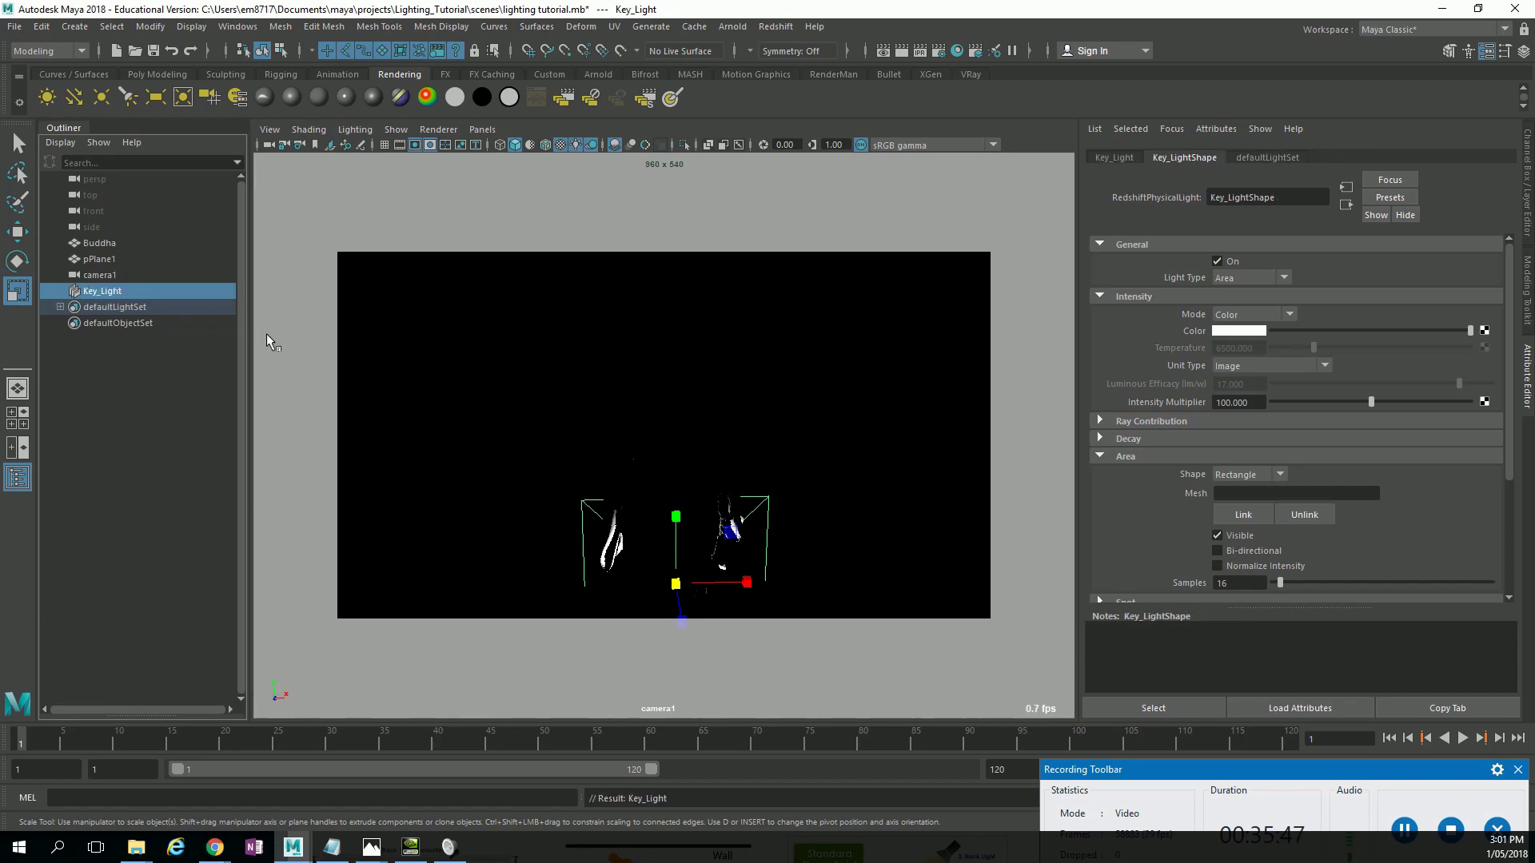
# Raise the key light to about 39 units and shift it sideways to about -28 in X, beside the Buddha.
pyautogui.press('w')
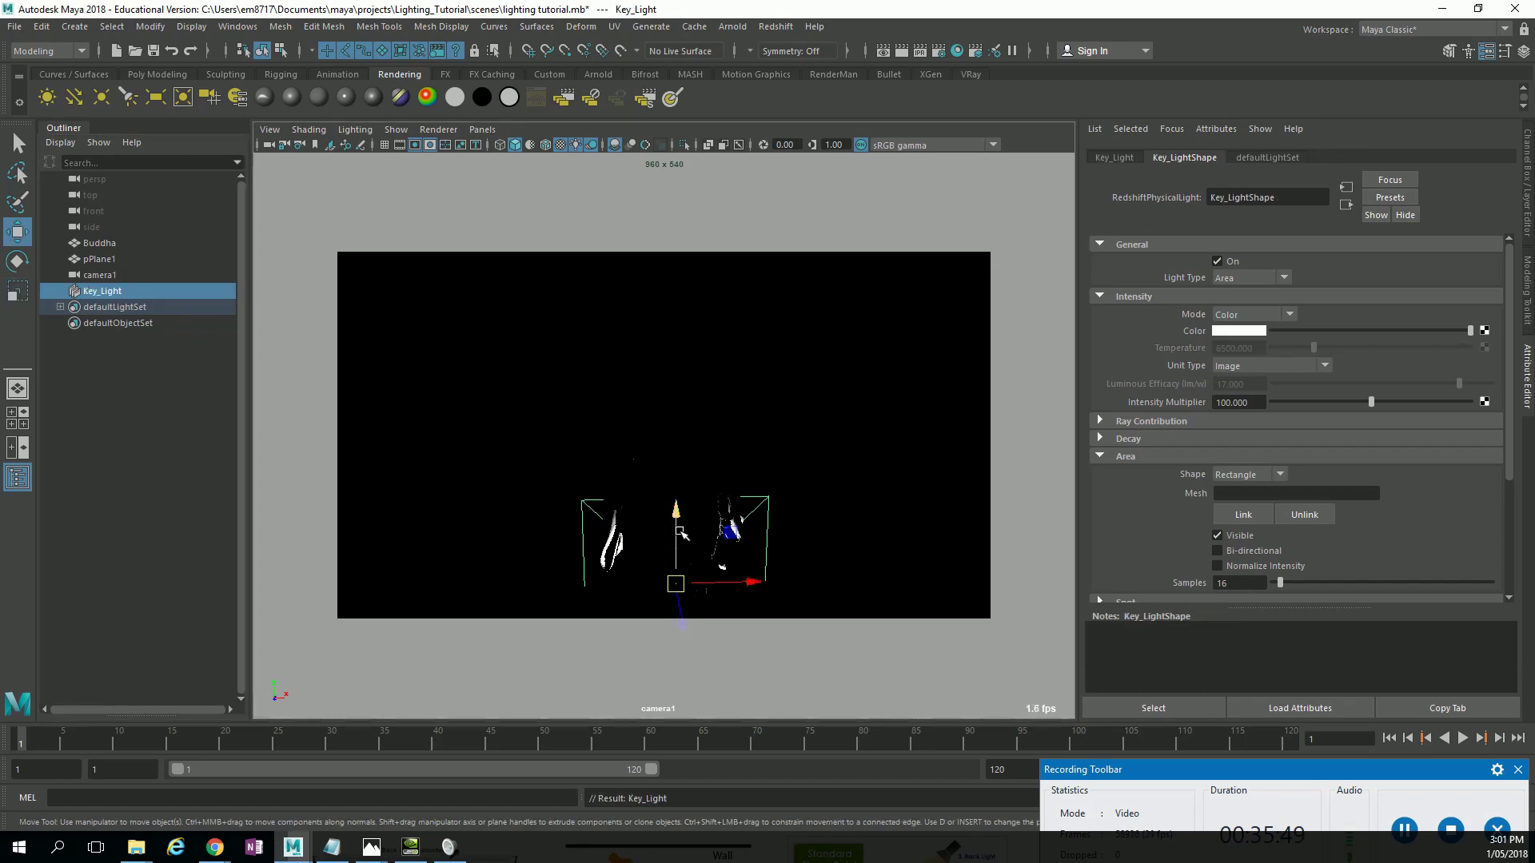
pyautogui.moveTo(673, 501); pyautogui.dragTo(677, 297)
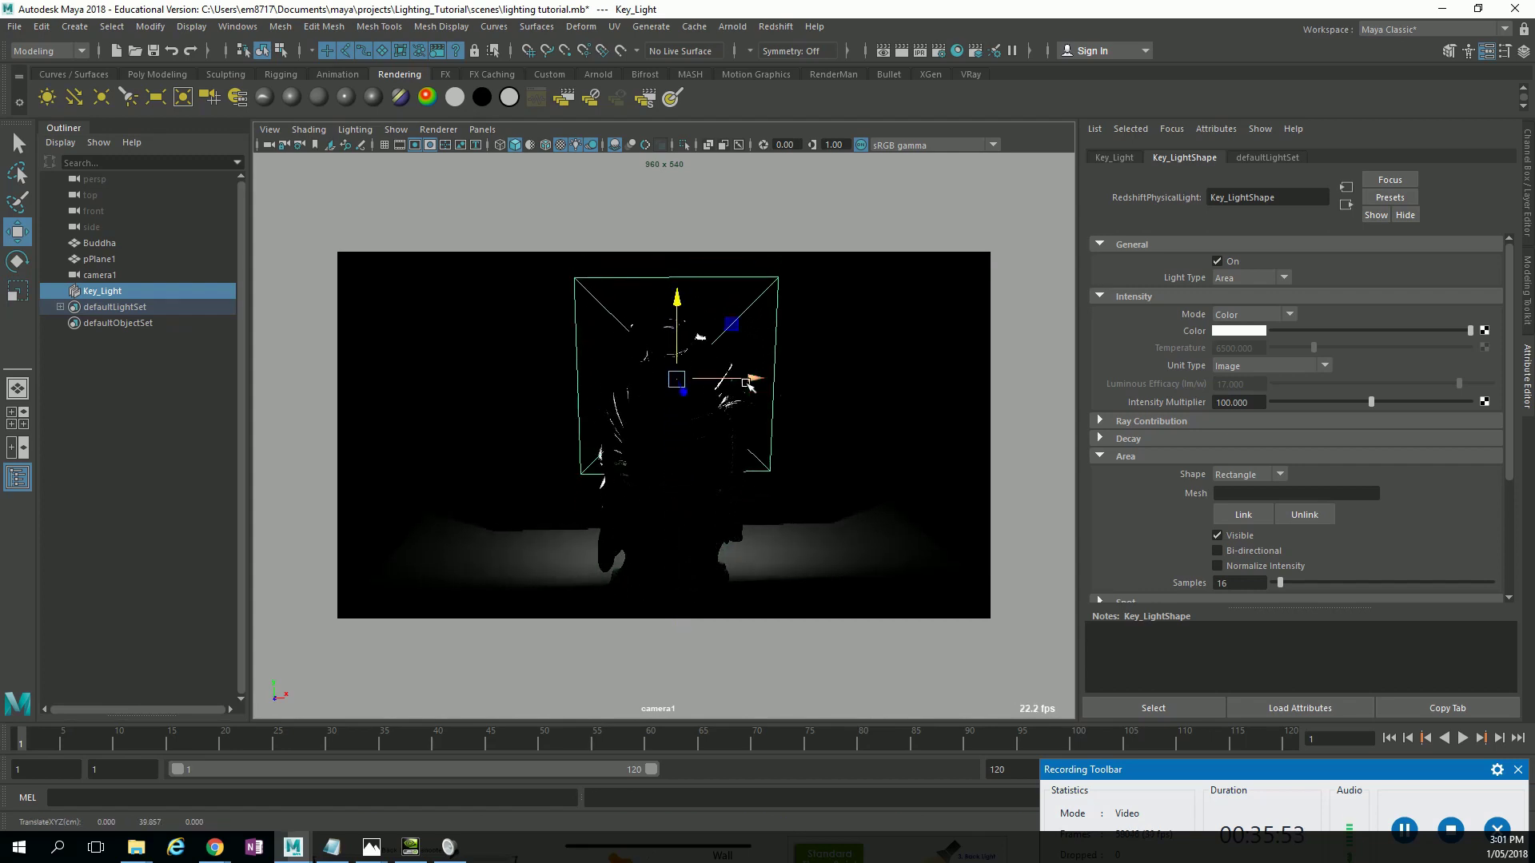
pyautogui.moveTo(682, 377); pyautogui.dragTo(534, 379)
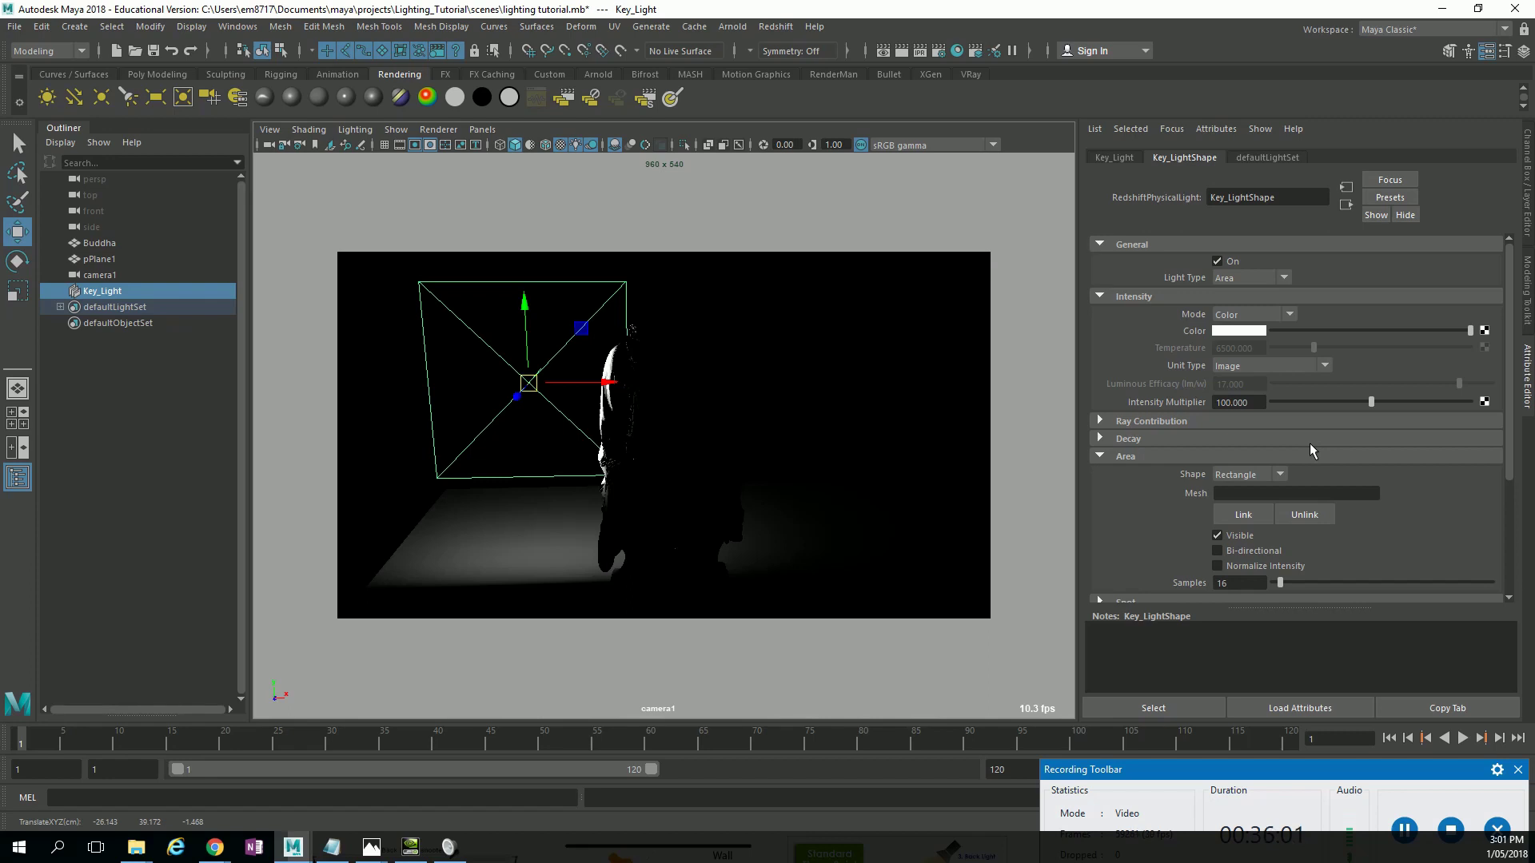
# Change the key light's type to Point and move it forward along Z to about 11.7.
pyautogui.click(1255, 274)
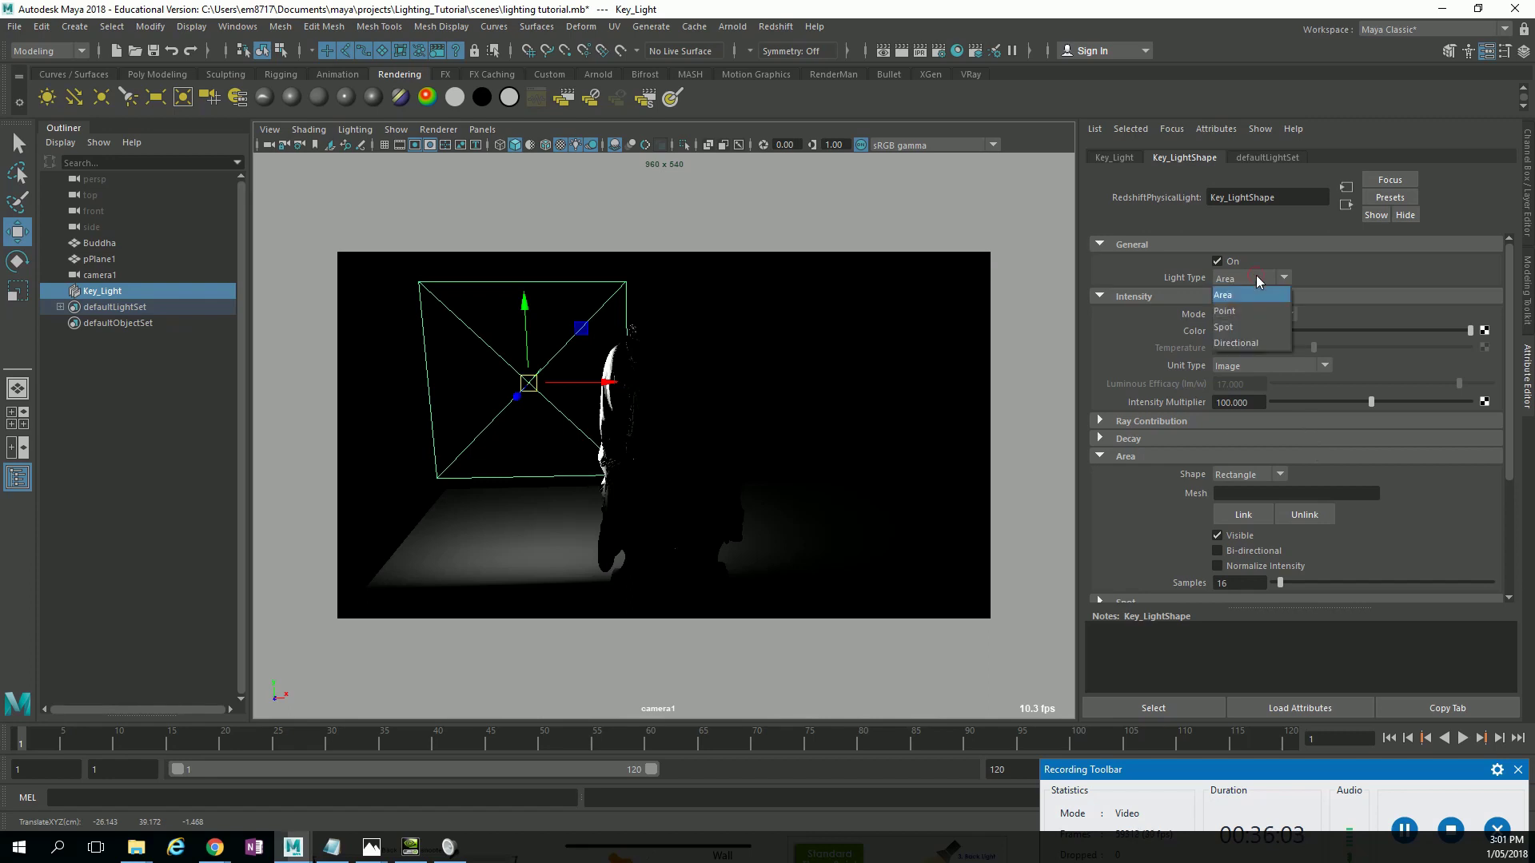
pyautogui.click(1255, 275)
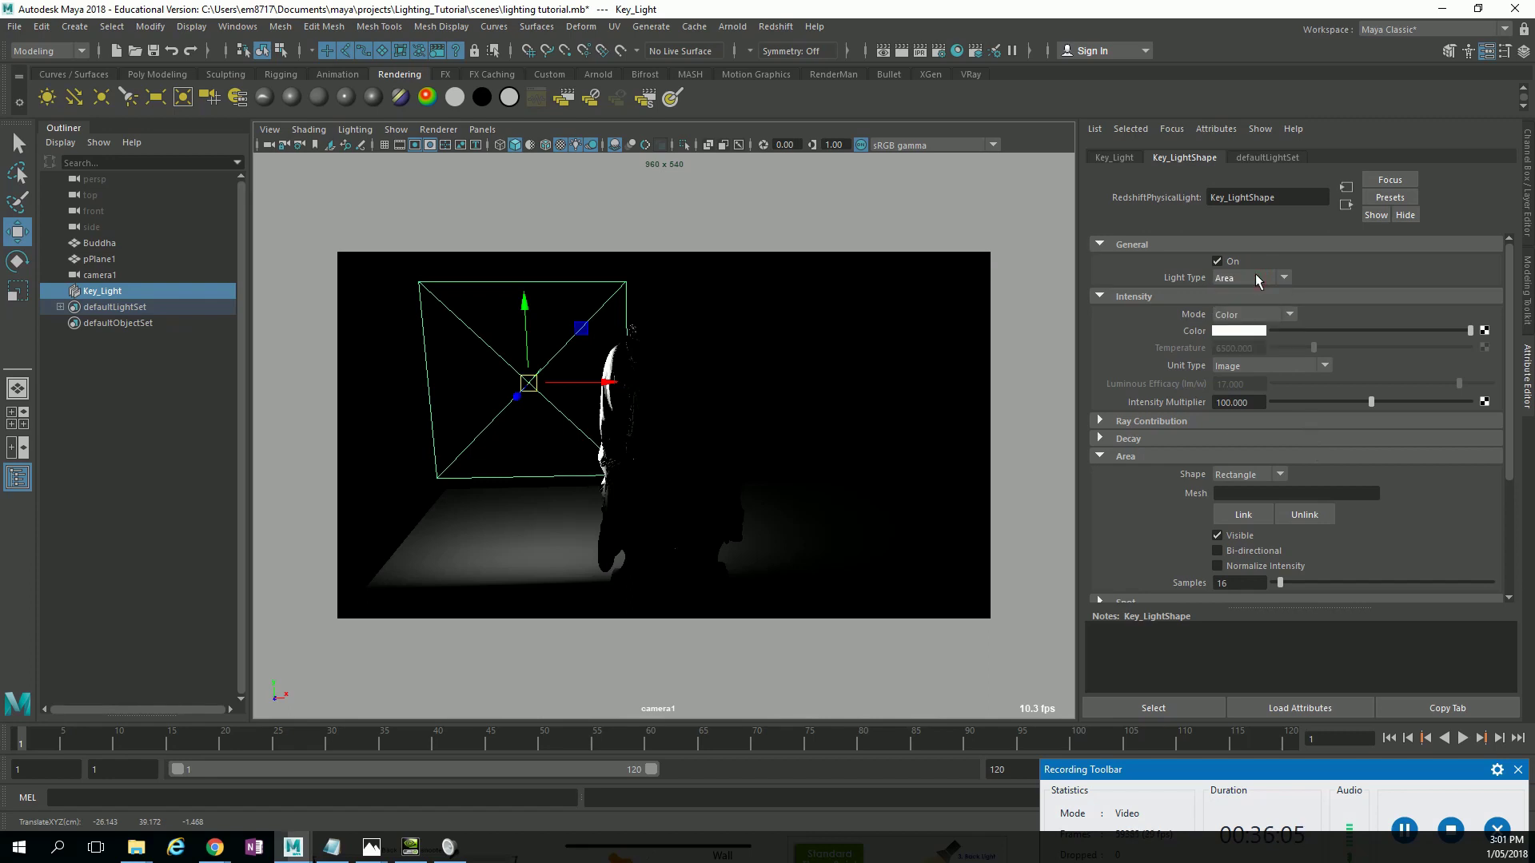
pyautogui.click(1255, 275)
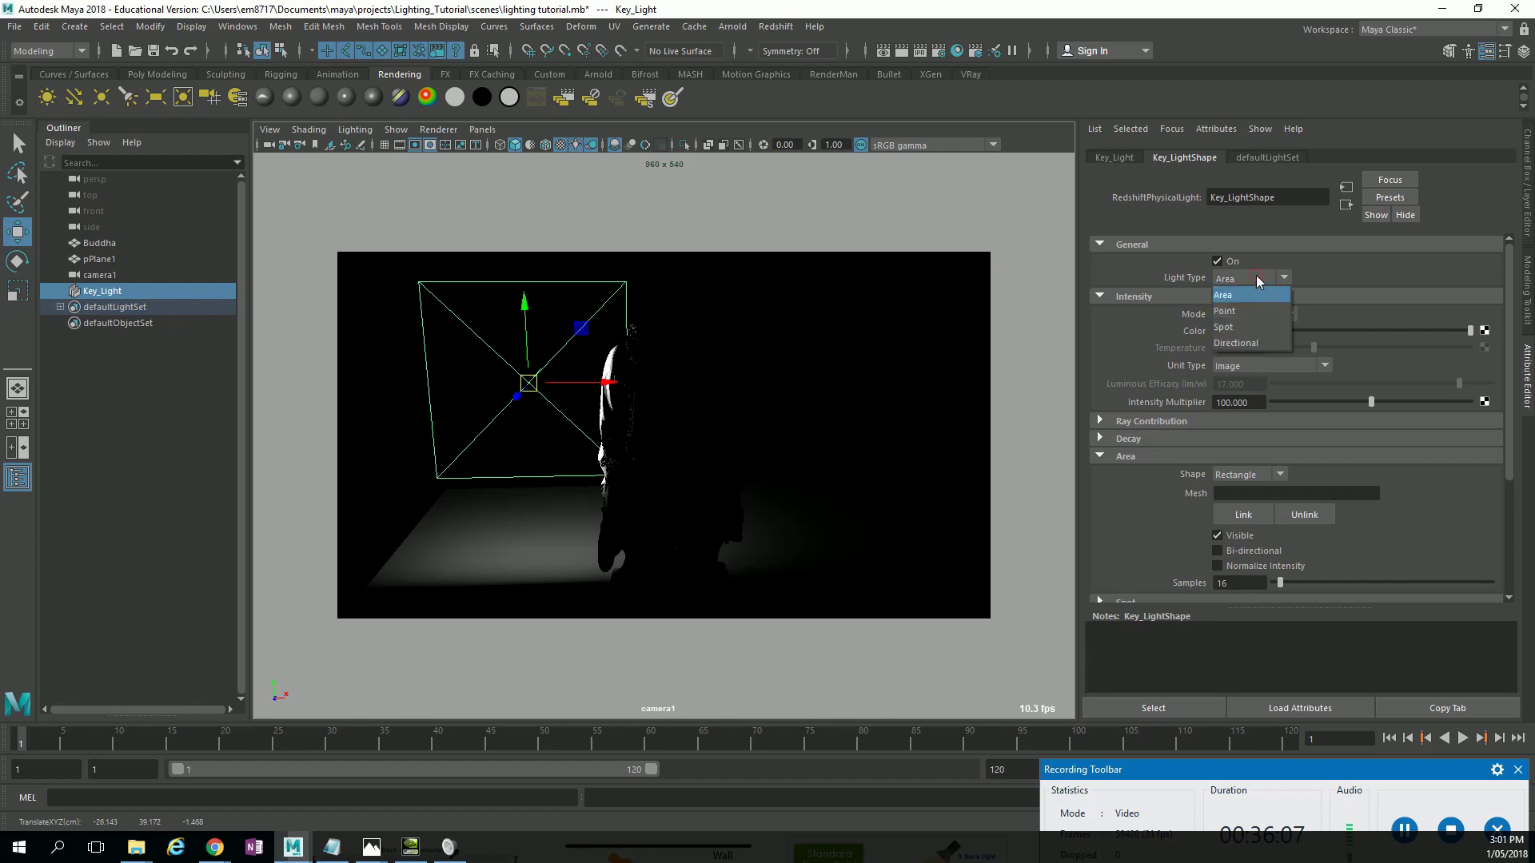
pyautogui.click(1245, 309)
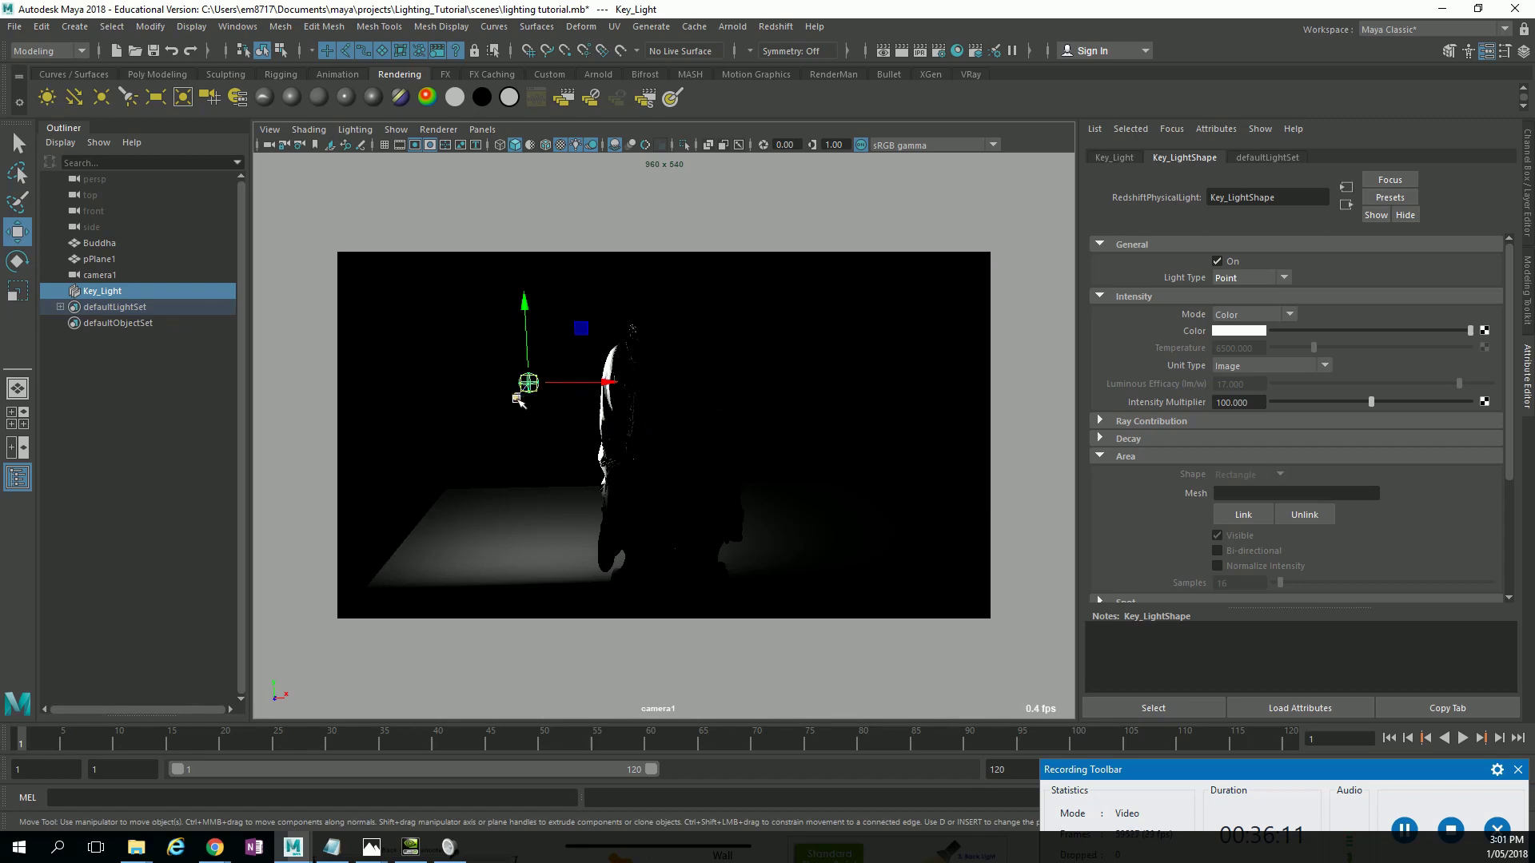
pyautogui.moveTo(516, 397); pyautogui.dragTo(483, 414)
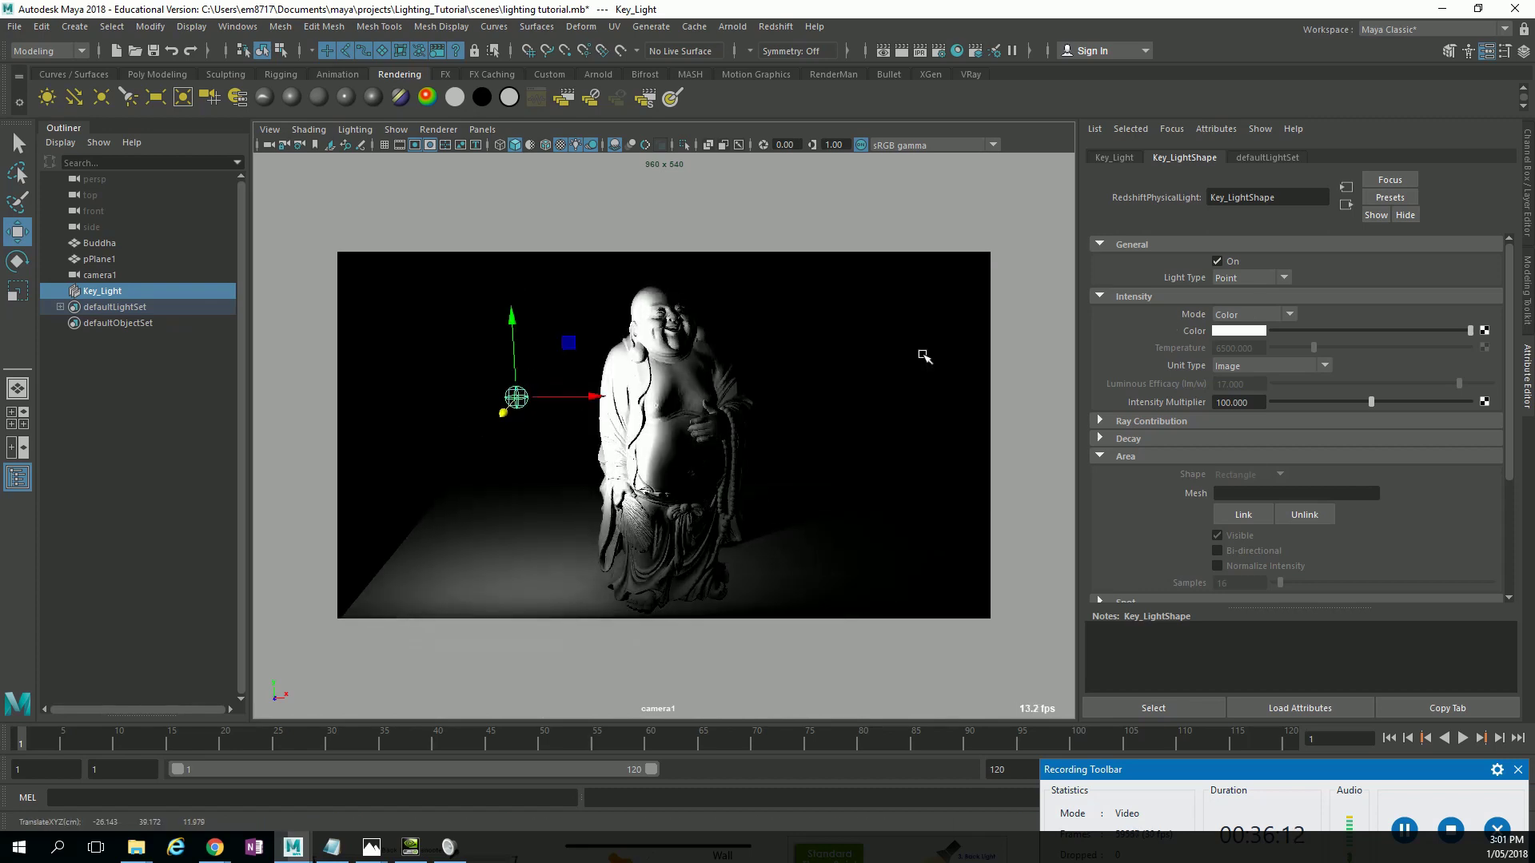
# Try the Spot light type on the key light and rotate it to aim at the Buddha.
pyautogui.click(1237, 278)
pyautogui.click(1241, 326)
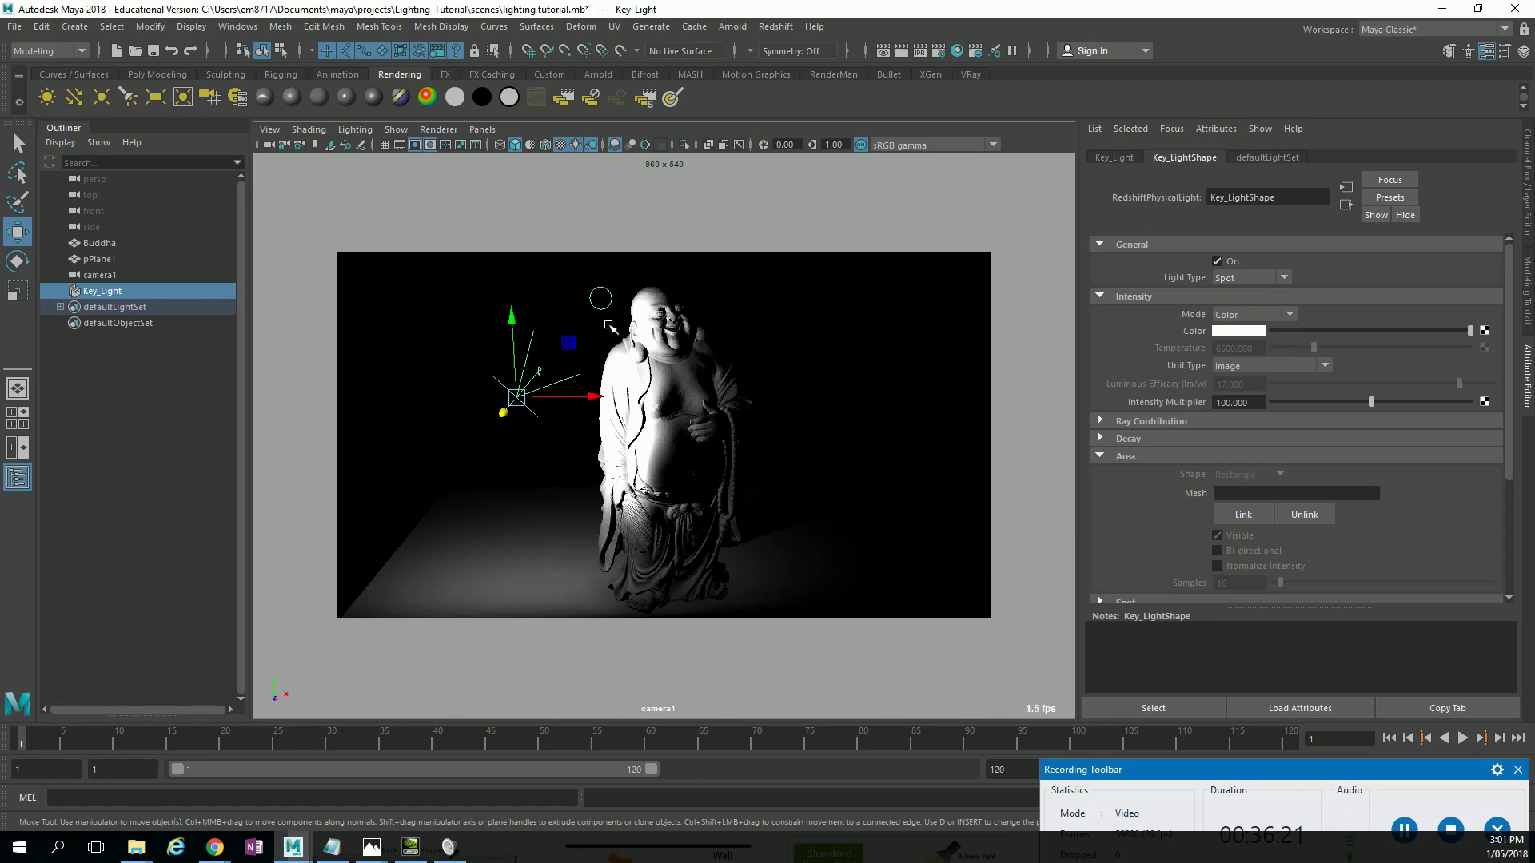
pyautogui.press('e')
pyautogui.moveTo(560, 389); pyautogui.dragTo(507, 352)
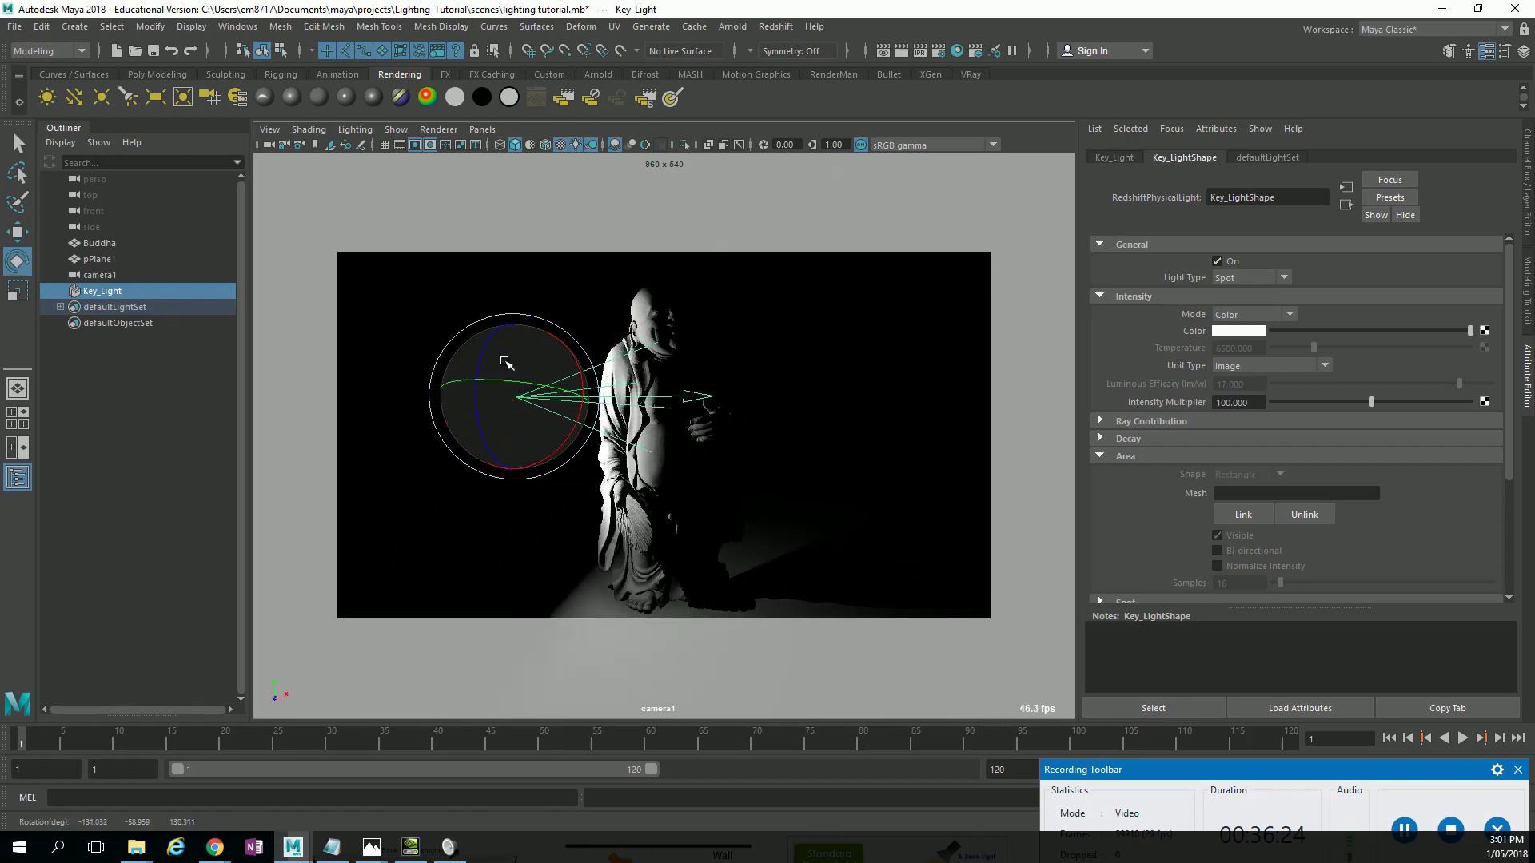
# Try the Directional light type on the key light and rotate it to angle down toward the Buddha.
pyautogui.click(1252, 277)
pyautogui.click(1243, 343)
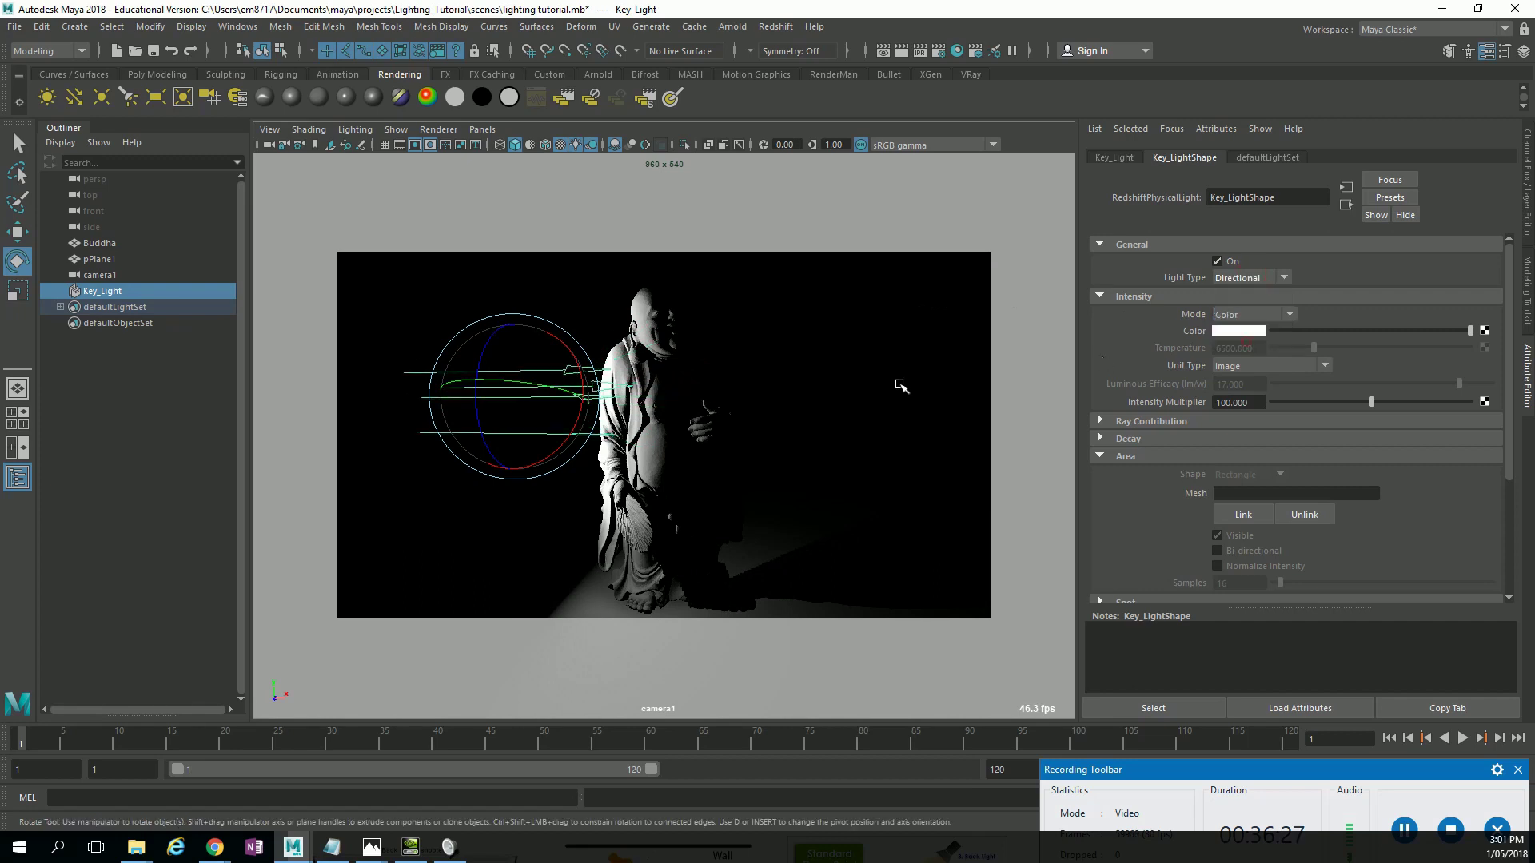
pyautogui.moveTo(574, 374); pyautogui.dragTo(595, 410)
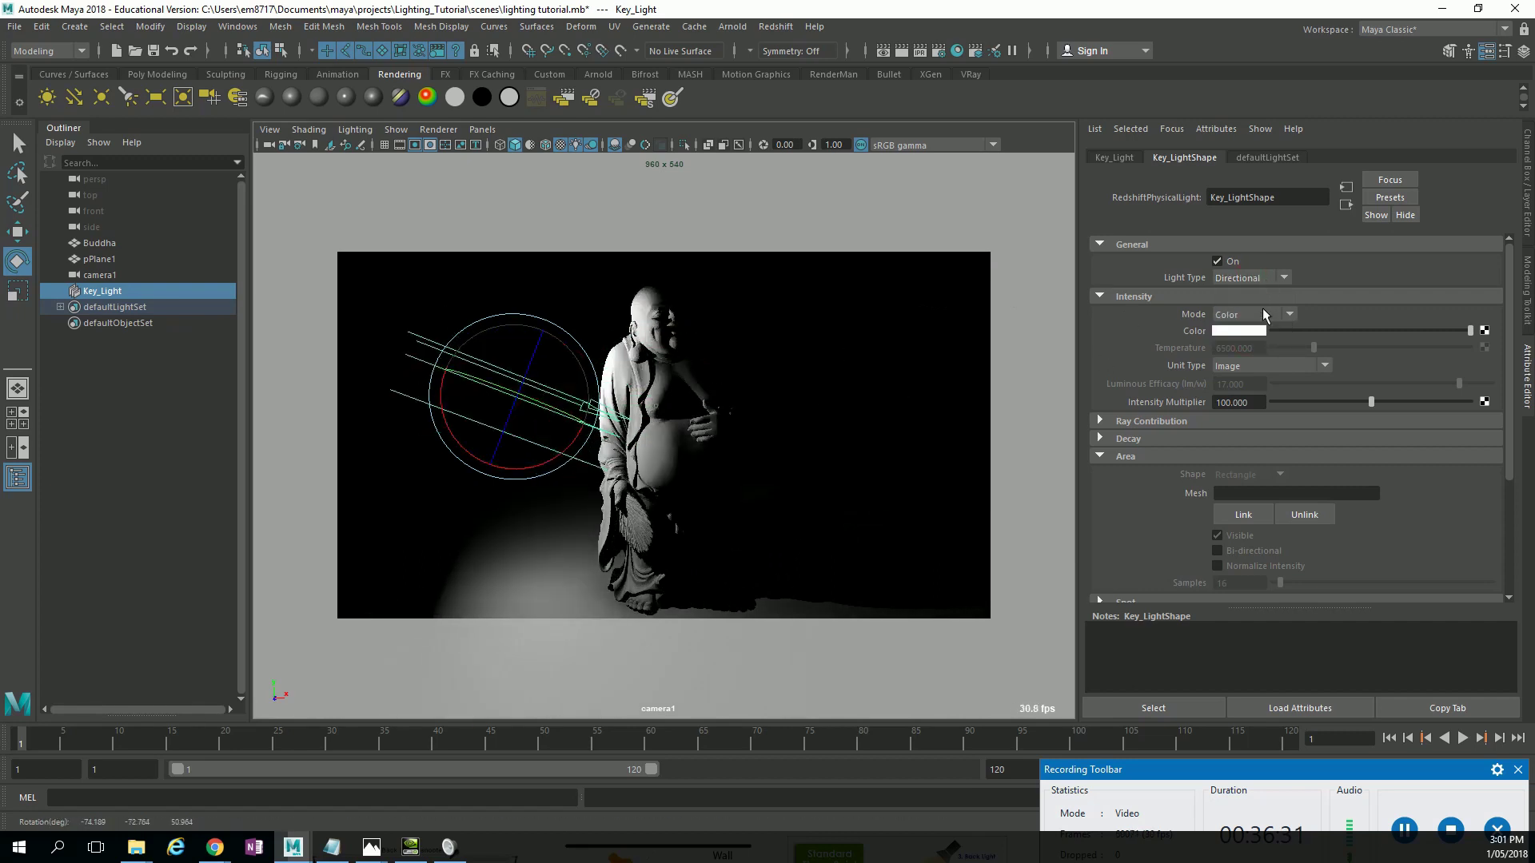
# Set the key light's type to Area and rotate it slightly to adjust its angle toward the Buddha.
pyautogui.click(1282, 278)
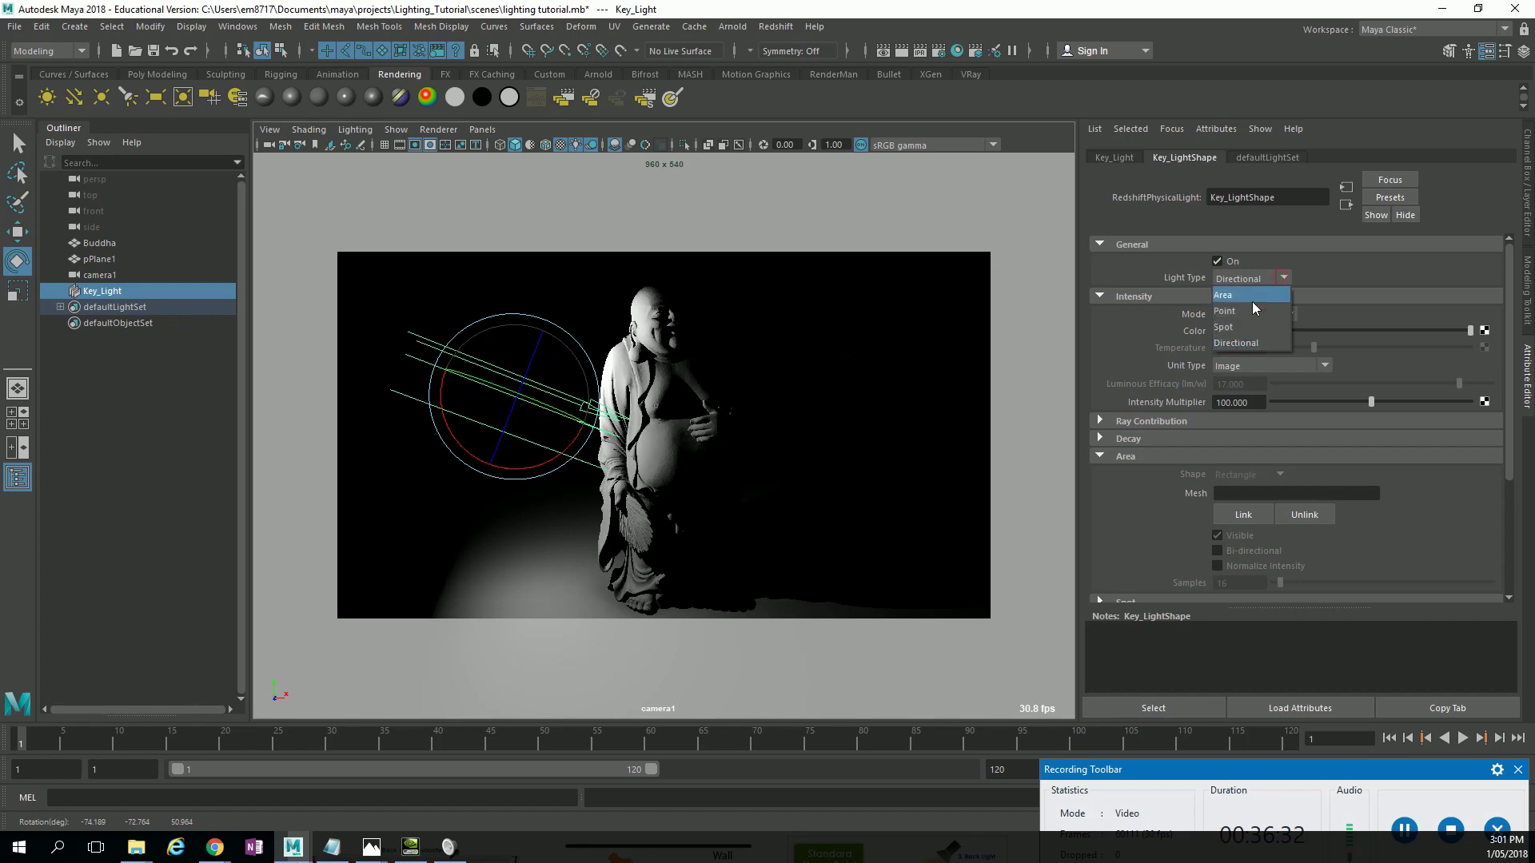
pyautogui.click(1249, 300)
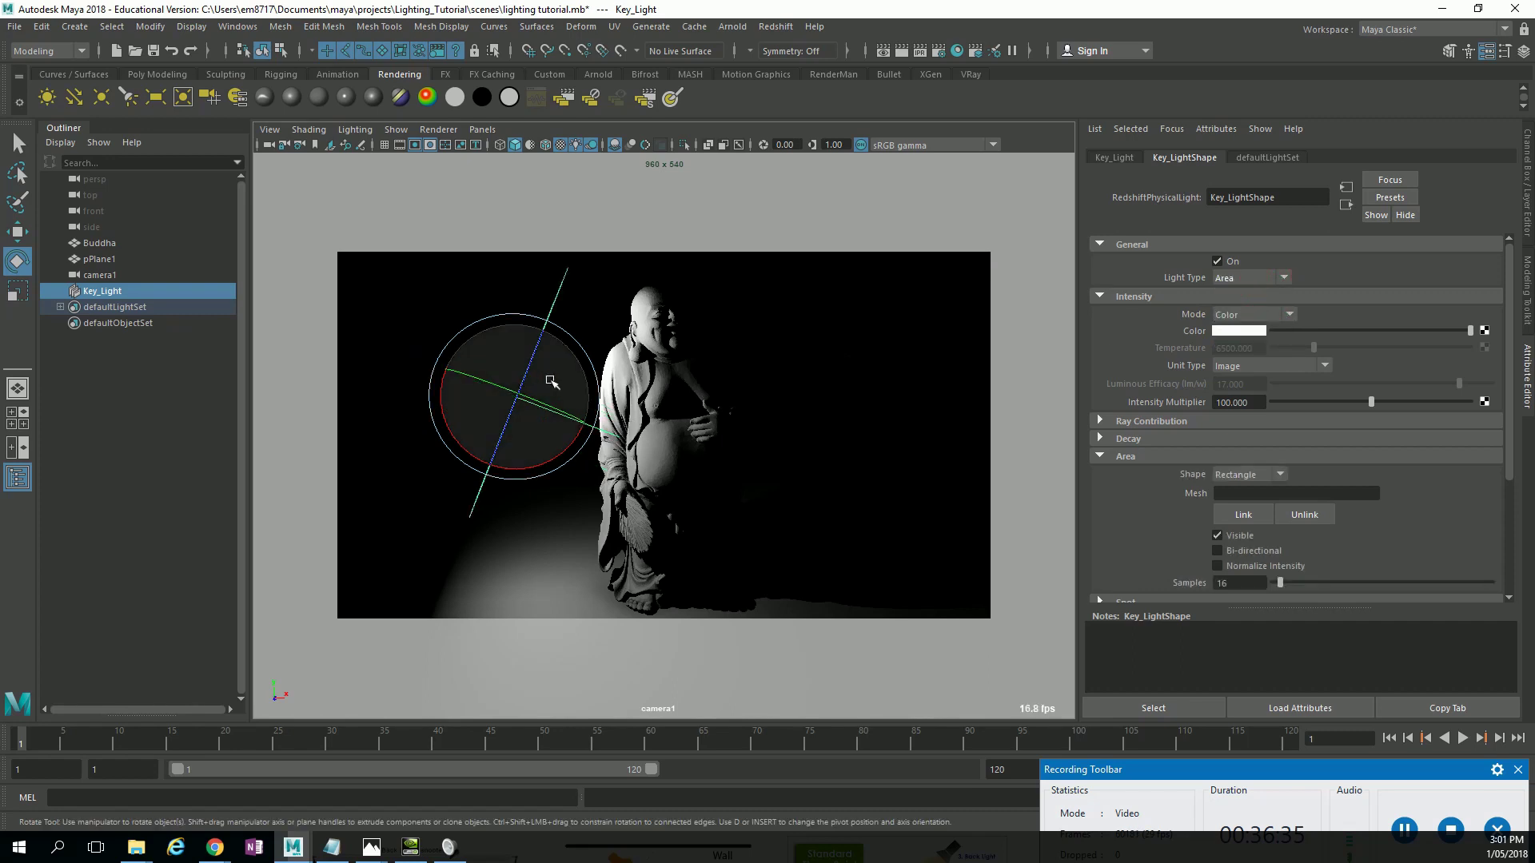
pyautogui.moveTo(544, 378); pyautogui.dragTo(549, 393)
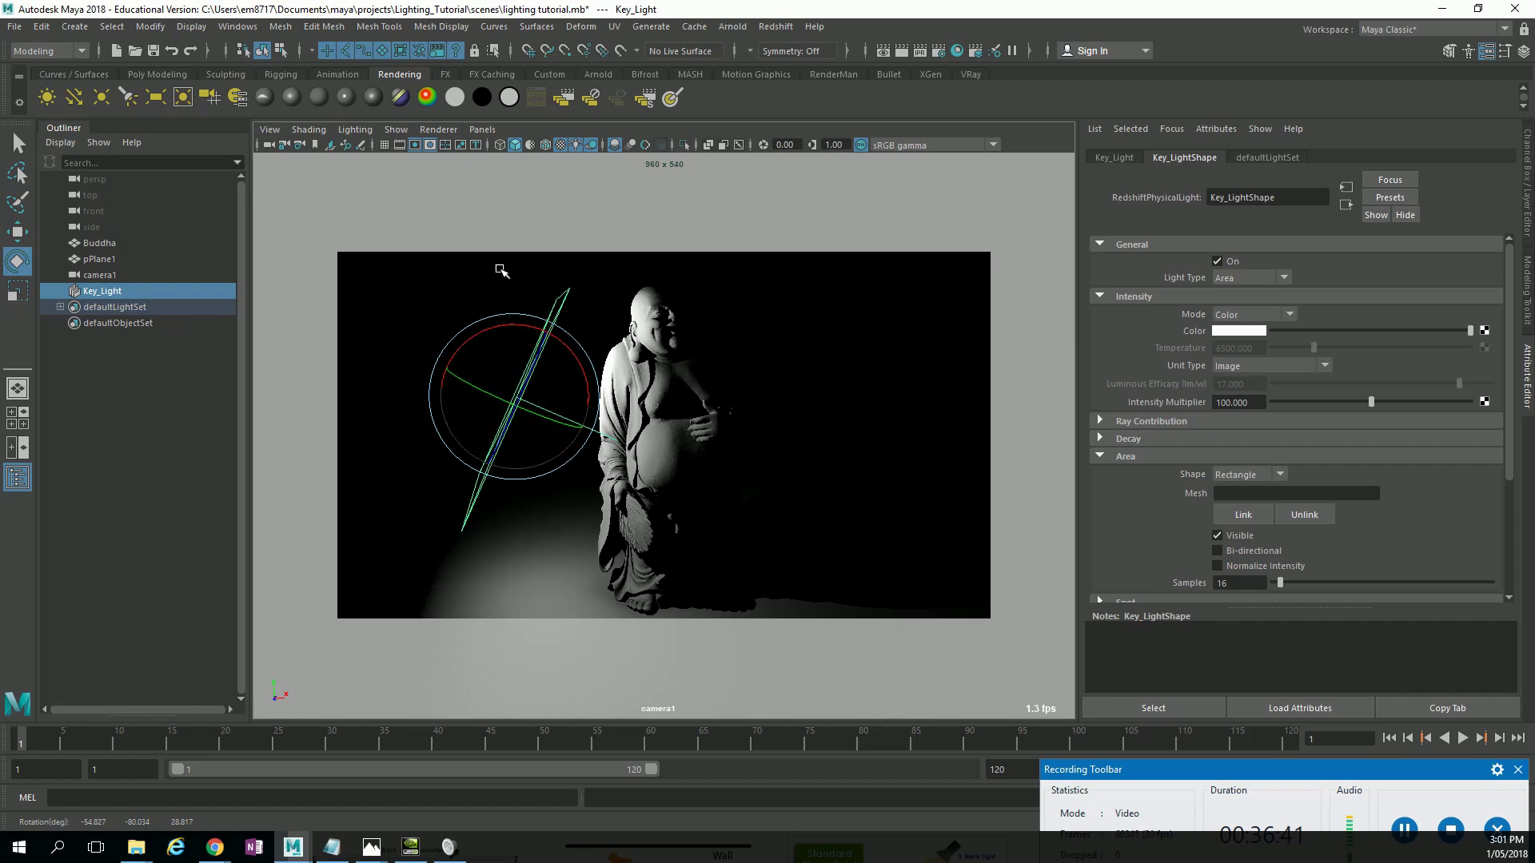
# Look through the key light, reposition it to face the Buddha from above and the front side, and return to the perspective view.
pyautogui.click(483, 130)
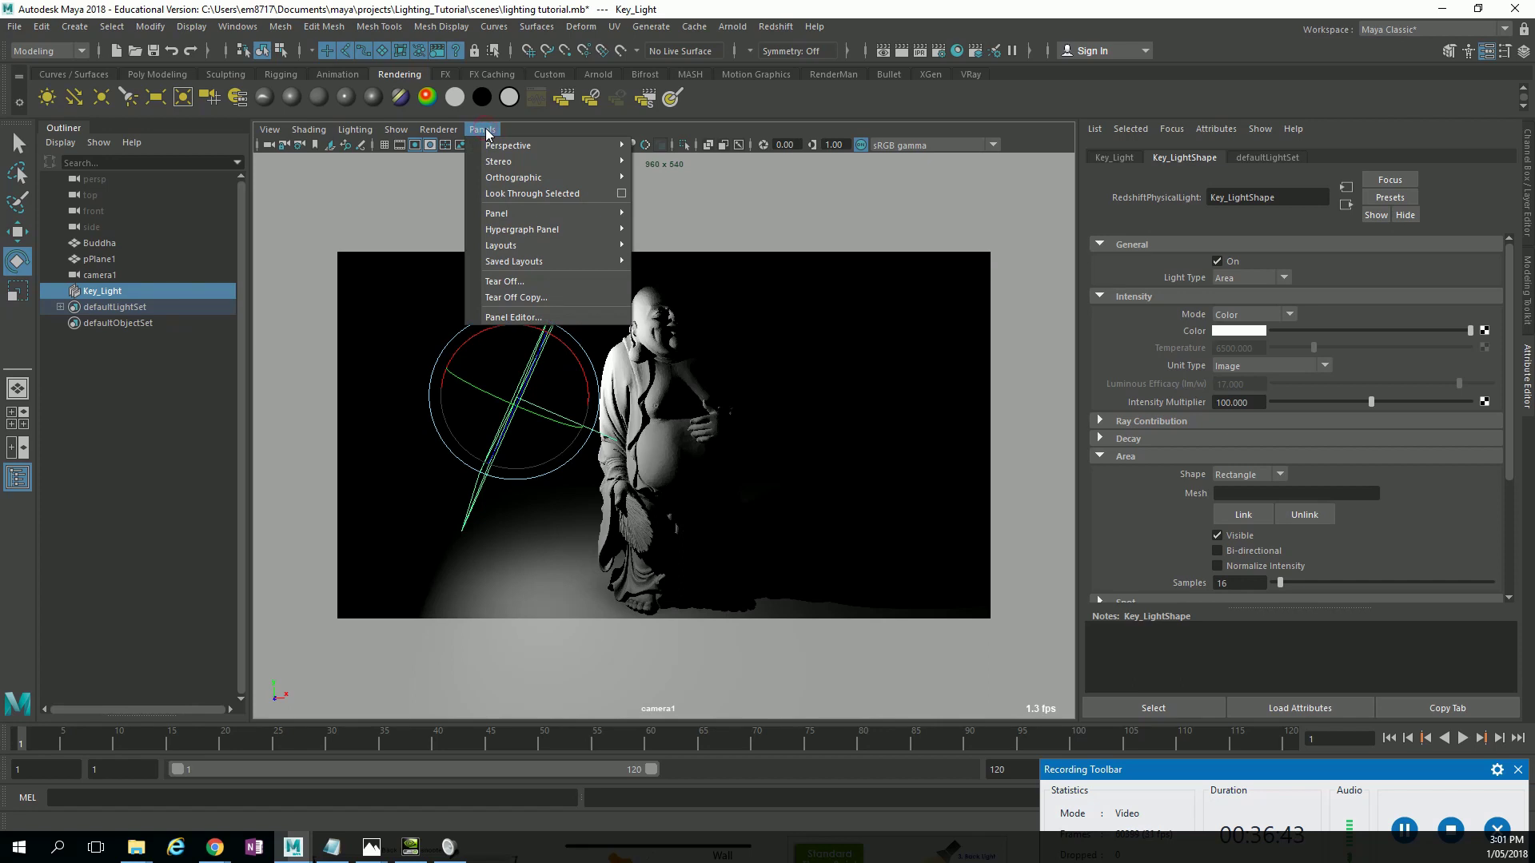
pyautogui.click(496, 193)
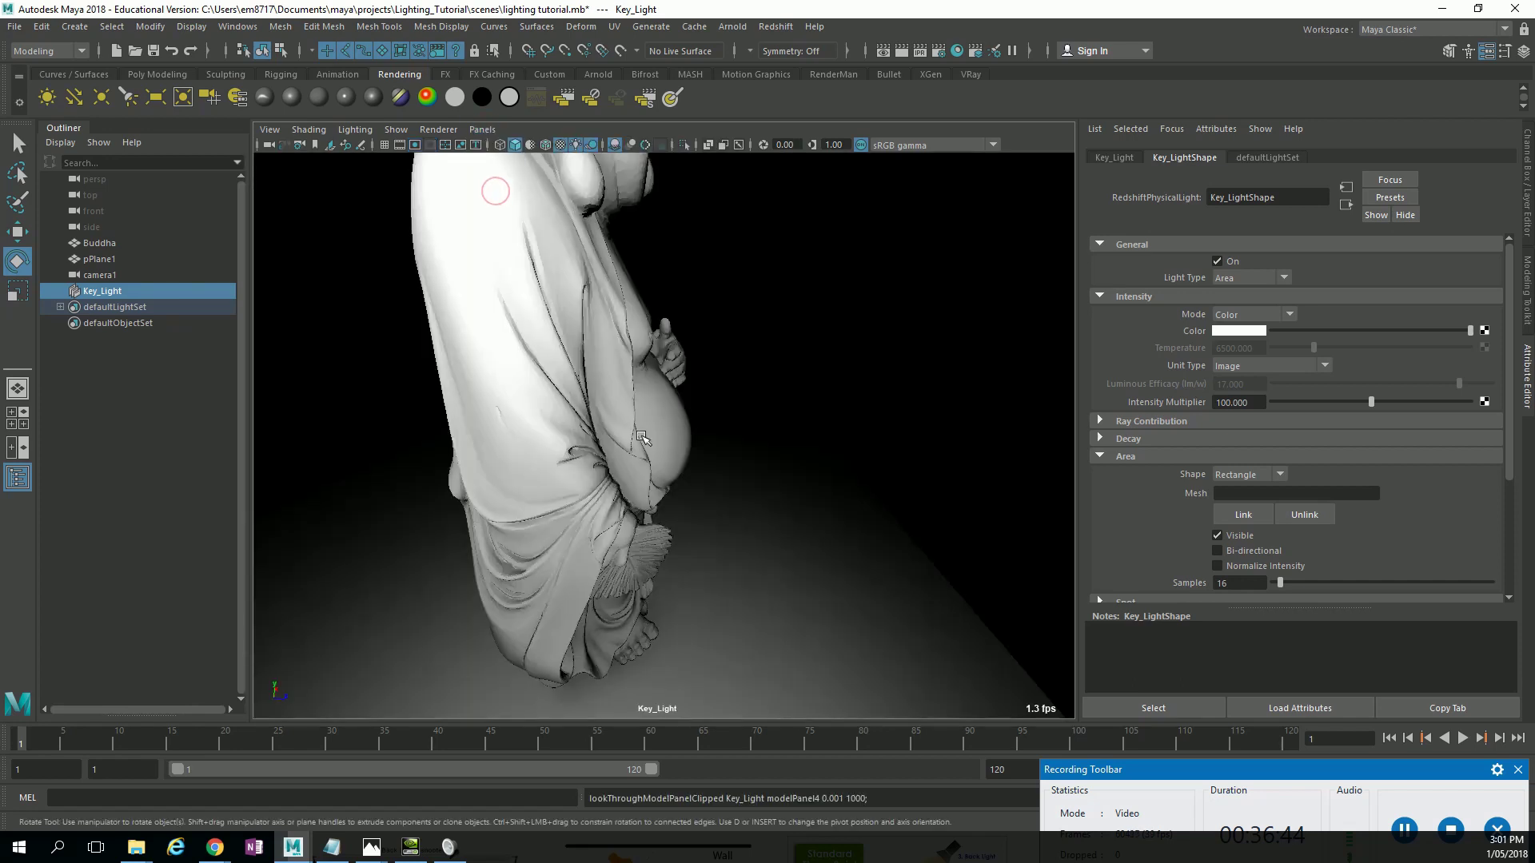
pyautogui.keyDown('alt'); pyautogui.moveTo(781, 418); pyautogui.dragTo(640, 504); pyautogui.keyUp('alt')
pyautogui.keyDown('alt'); pyautogui.moveTo(640, 503); pyautogui.dragTo(591, 470, button='right'); pyautogui.keyUp('alt')
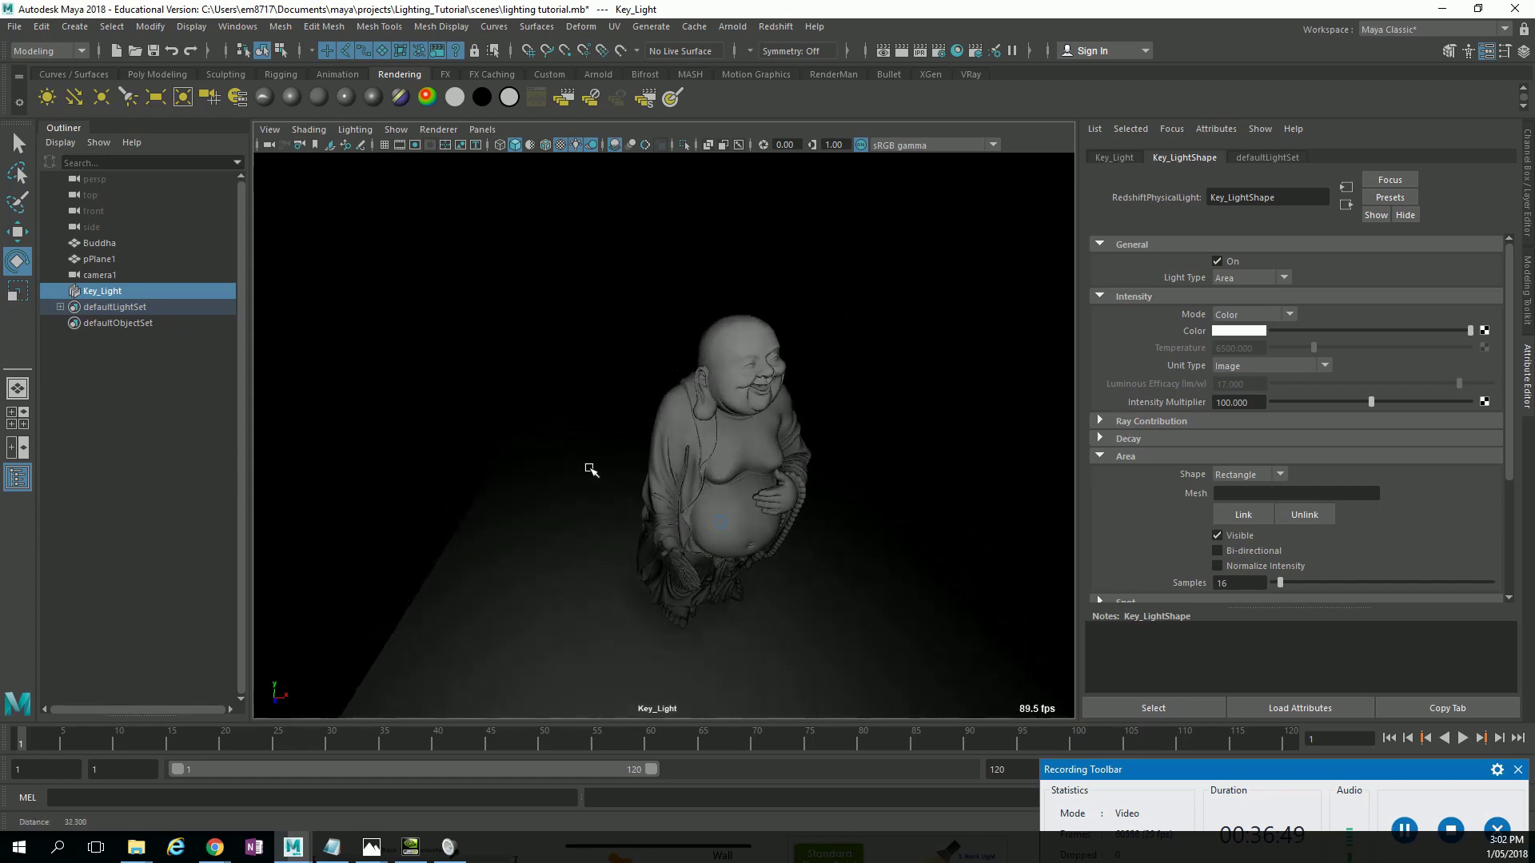
pyautogui.moveTo(591, 470)
pyautogui.keyDown('alt'); pyautogui.mouseDown()
pyautogui.moveTo(558, 466)
pyautogui.moveTo(612, 474)
pyautogui.mouseUp(); pyautogui.keyUp('alt')
pyautogui.moveTo(626, 499)
pyautogui.keyDown('alt'); pyautogui.mouseDown()
pyautogui.moveTo(620, 517)
pyautogui.moveTo(629, 496)
pyautogui.mouseUp(); pyautogui.keyUp('alt')
pyautogui.keyDown('alt'); pyautogui.moveTo(629, 494); pyautogui.dragTo(690, 501, button='right'); pyautogui.keyUp('alt')
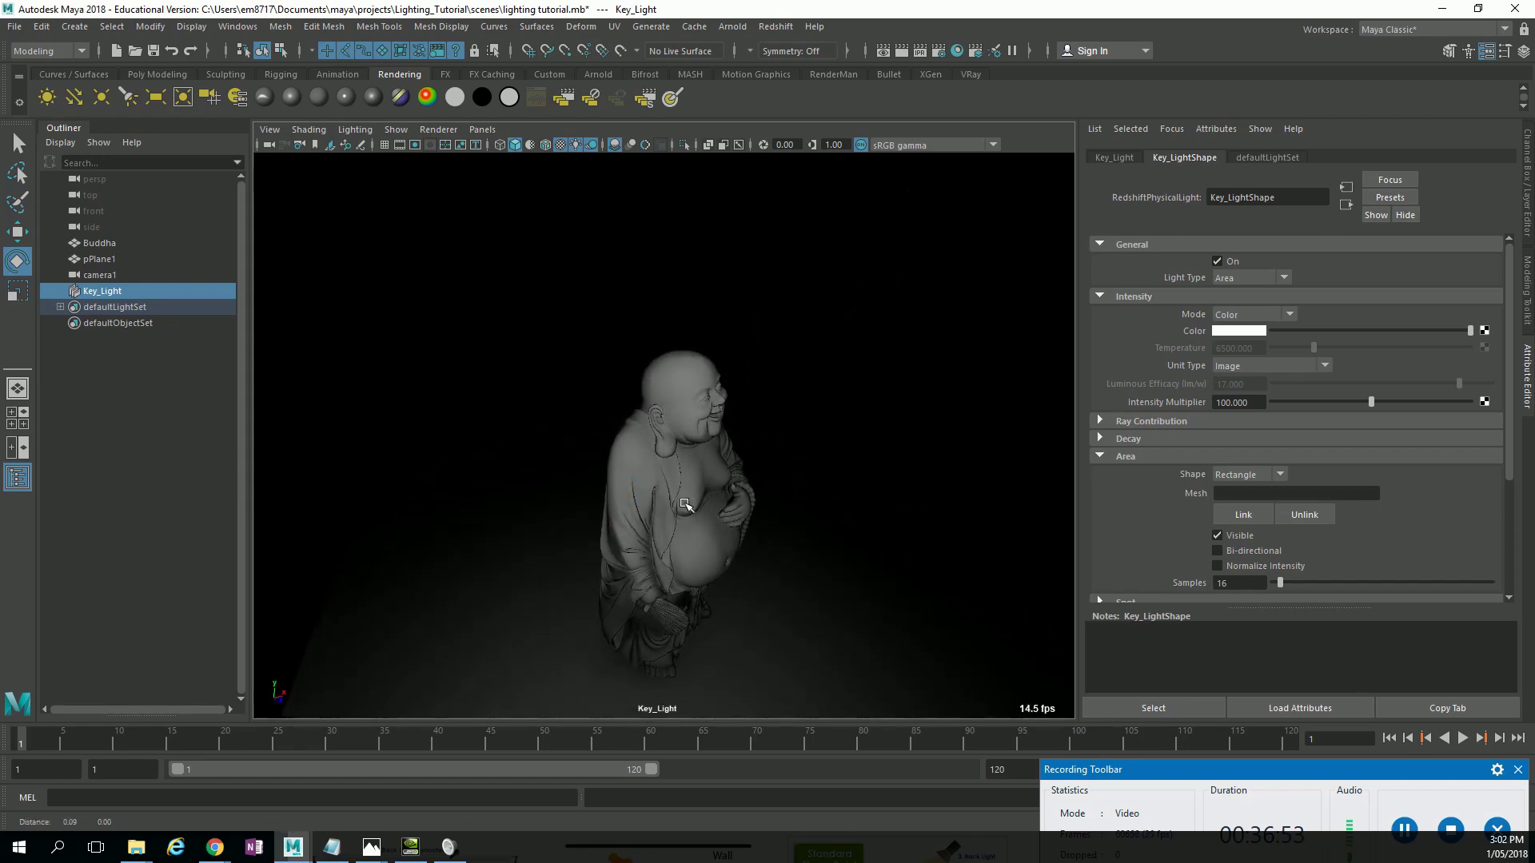
pyautogui.keyDown('alt'); pyautogui.moveTo(690, 501); pyautogui.dragTo(693, 446); pyautogui.keyUp('alt')
pyautogui.press('space')
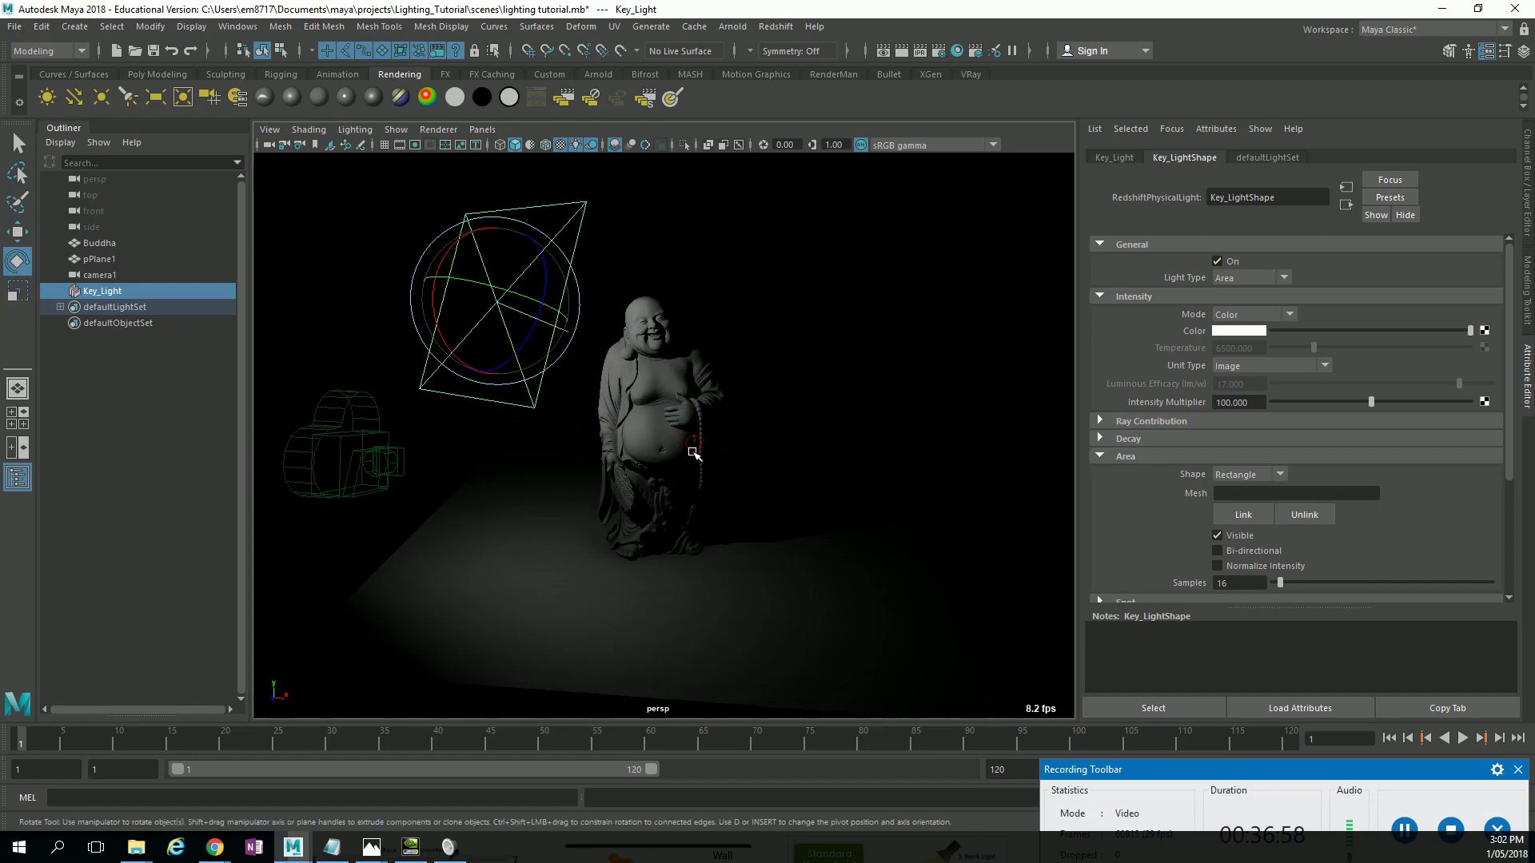
# Show the scene through camera1 and fine-tune the key light's rotation and position above the Buddha.
pyautogui.click(482, 129)
pyautogui.moveTo(520, 153)
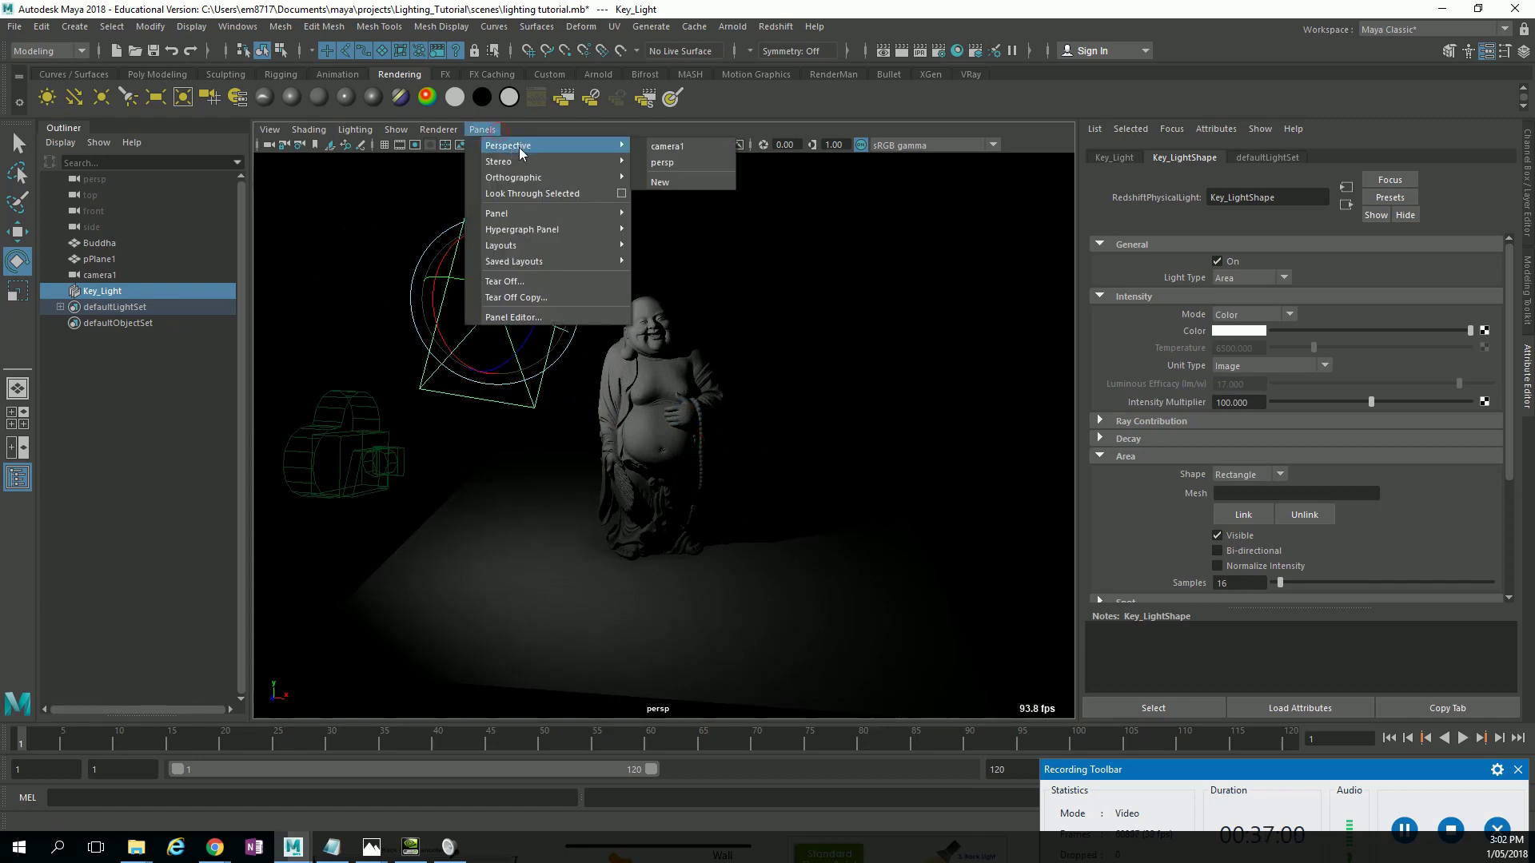
pyautogui.click(670, 146)
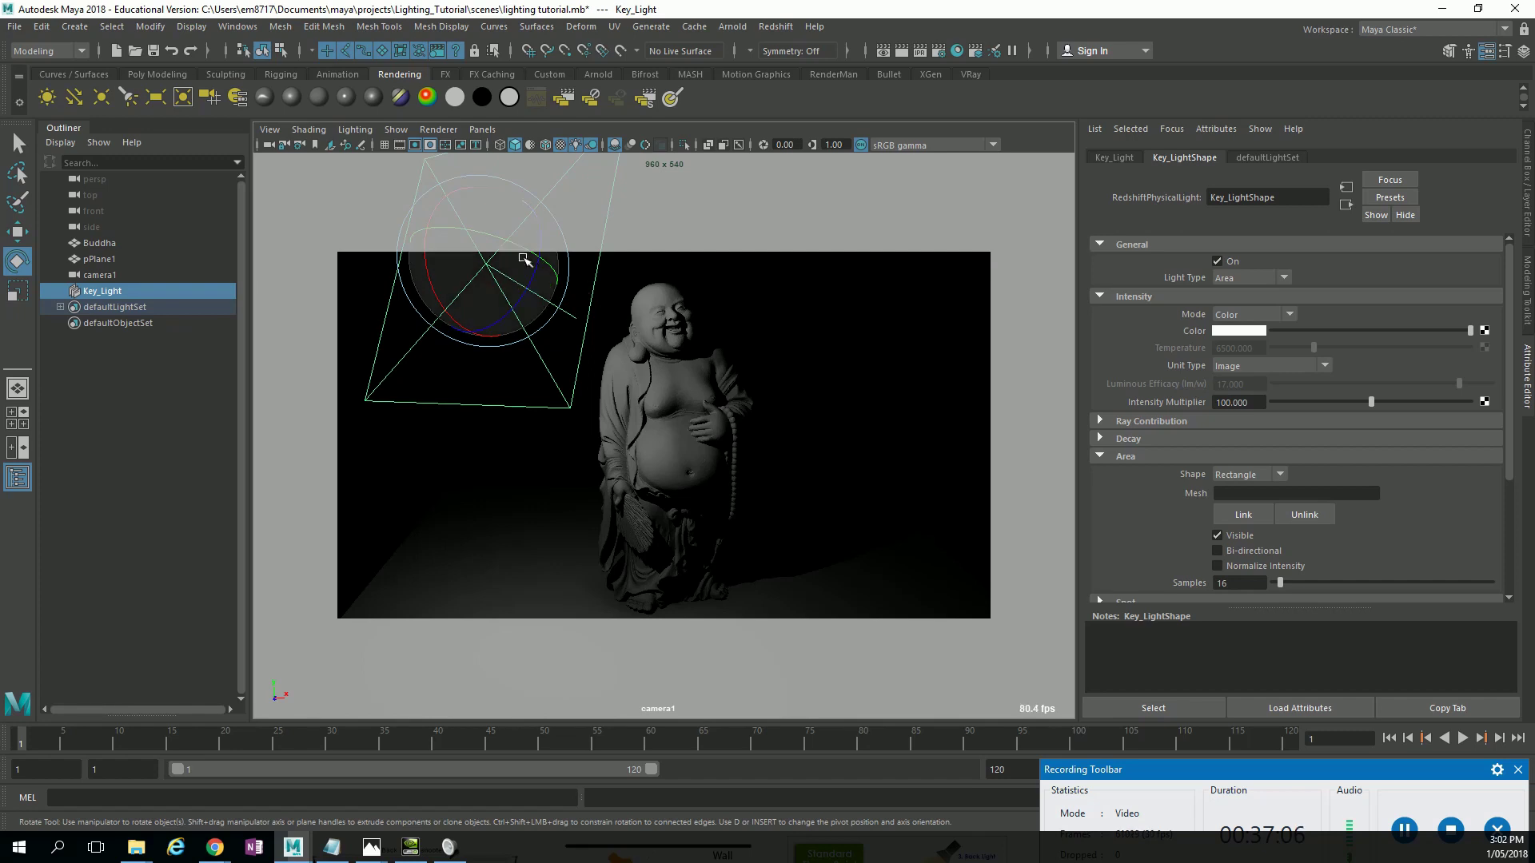
pyautogui.moveTo(525, 257); pyautogui.dragTo(503, 222)
pyautogui.press('w')
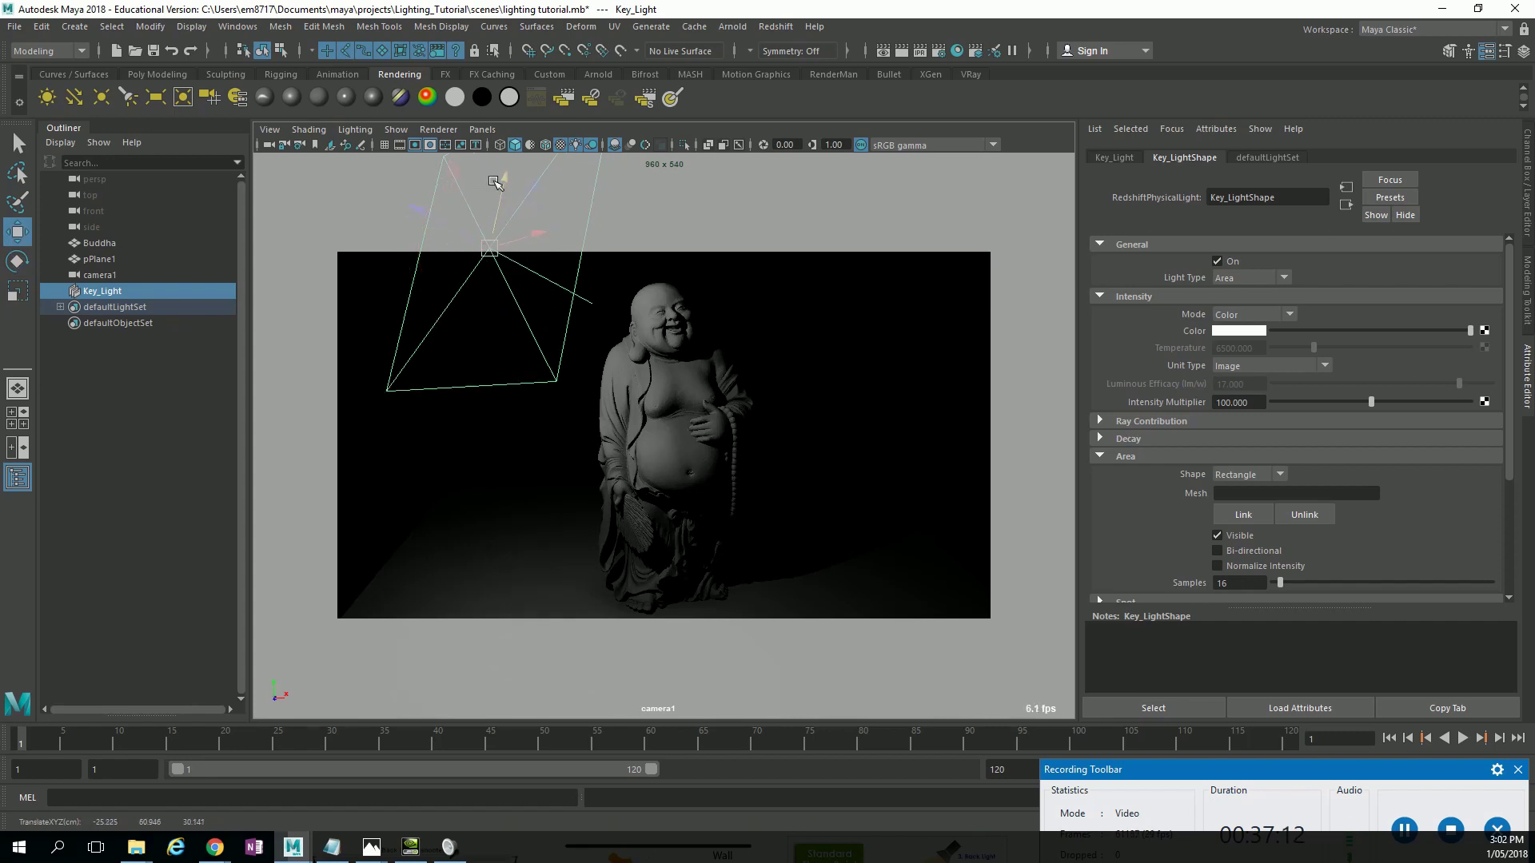
# Tear off the camera1 view into a floating window and place it so the main viewport stays partly visible.
pyautogui.click(490, 131)
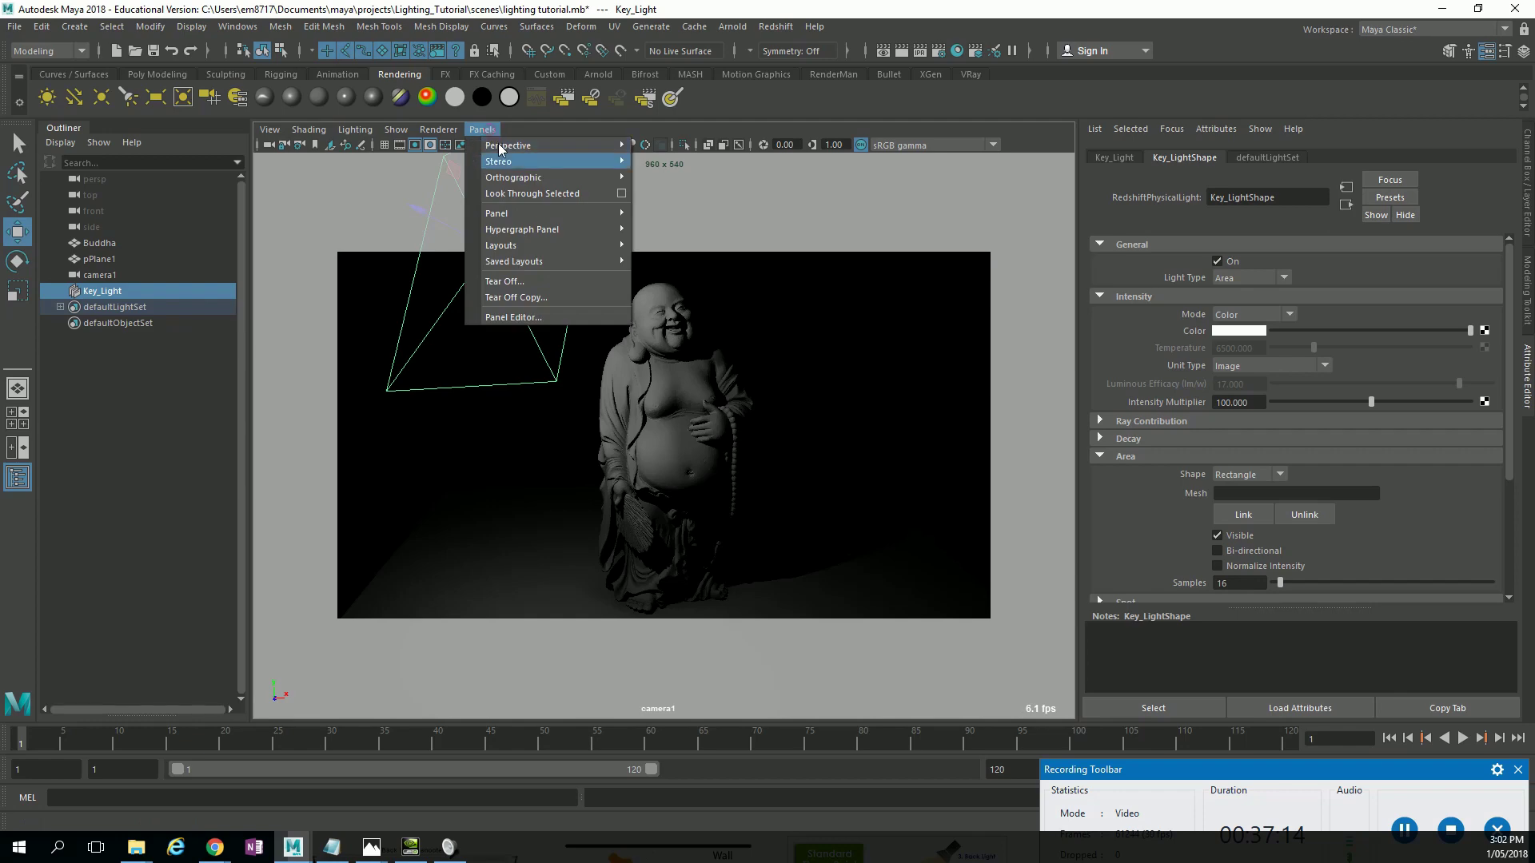
pyautogui.click(557, 282)
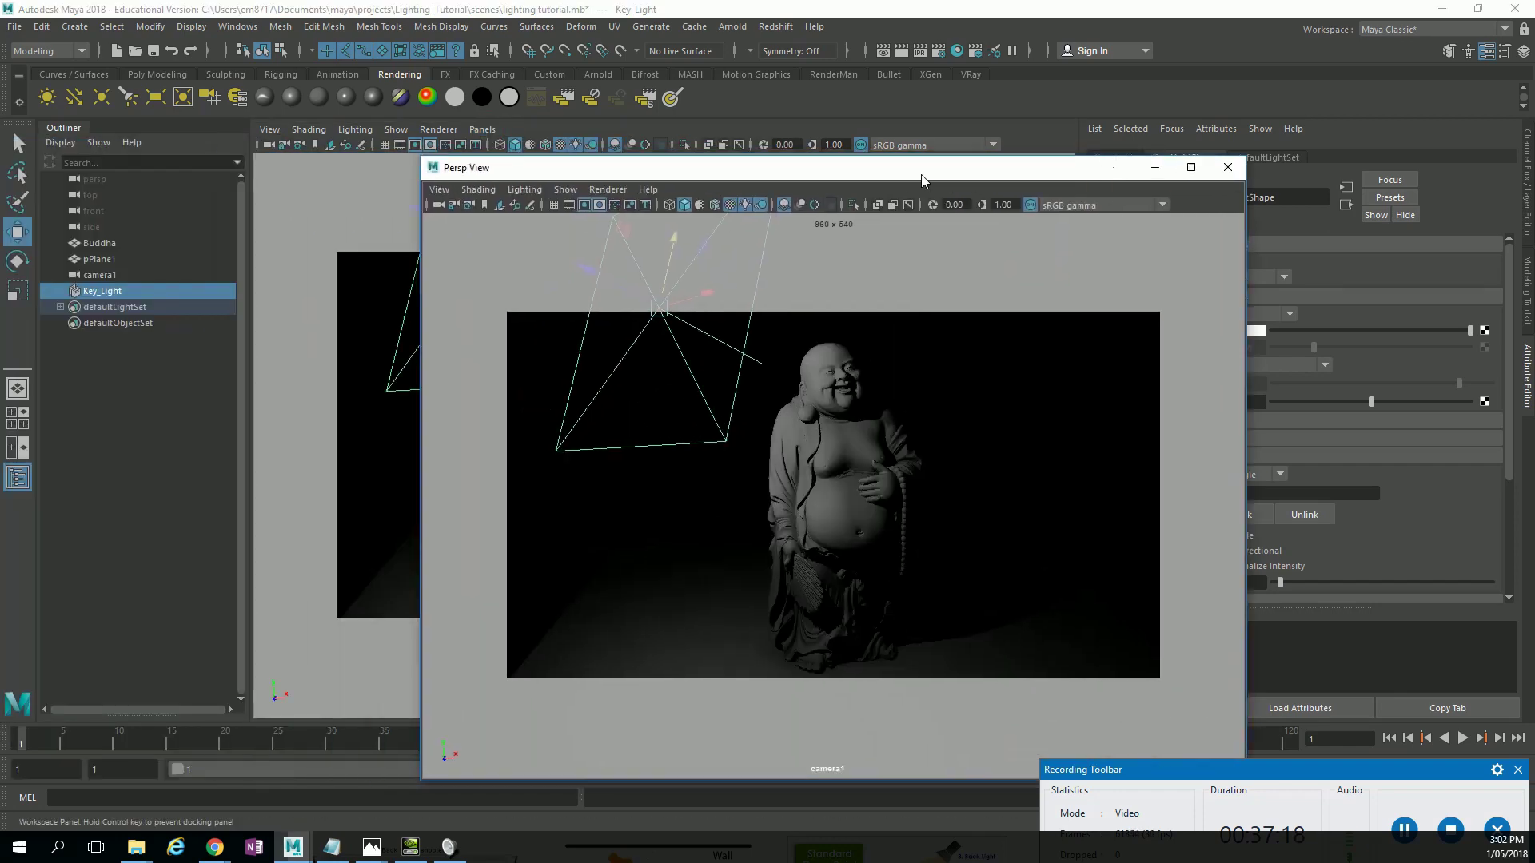
pyautogui.moveTo(919, 163); pyautogui.dragTo(1188, 148)
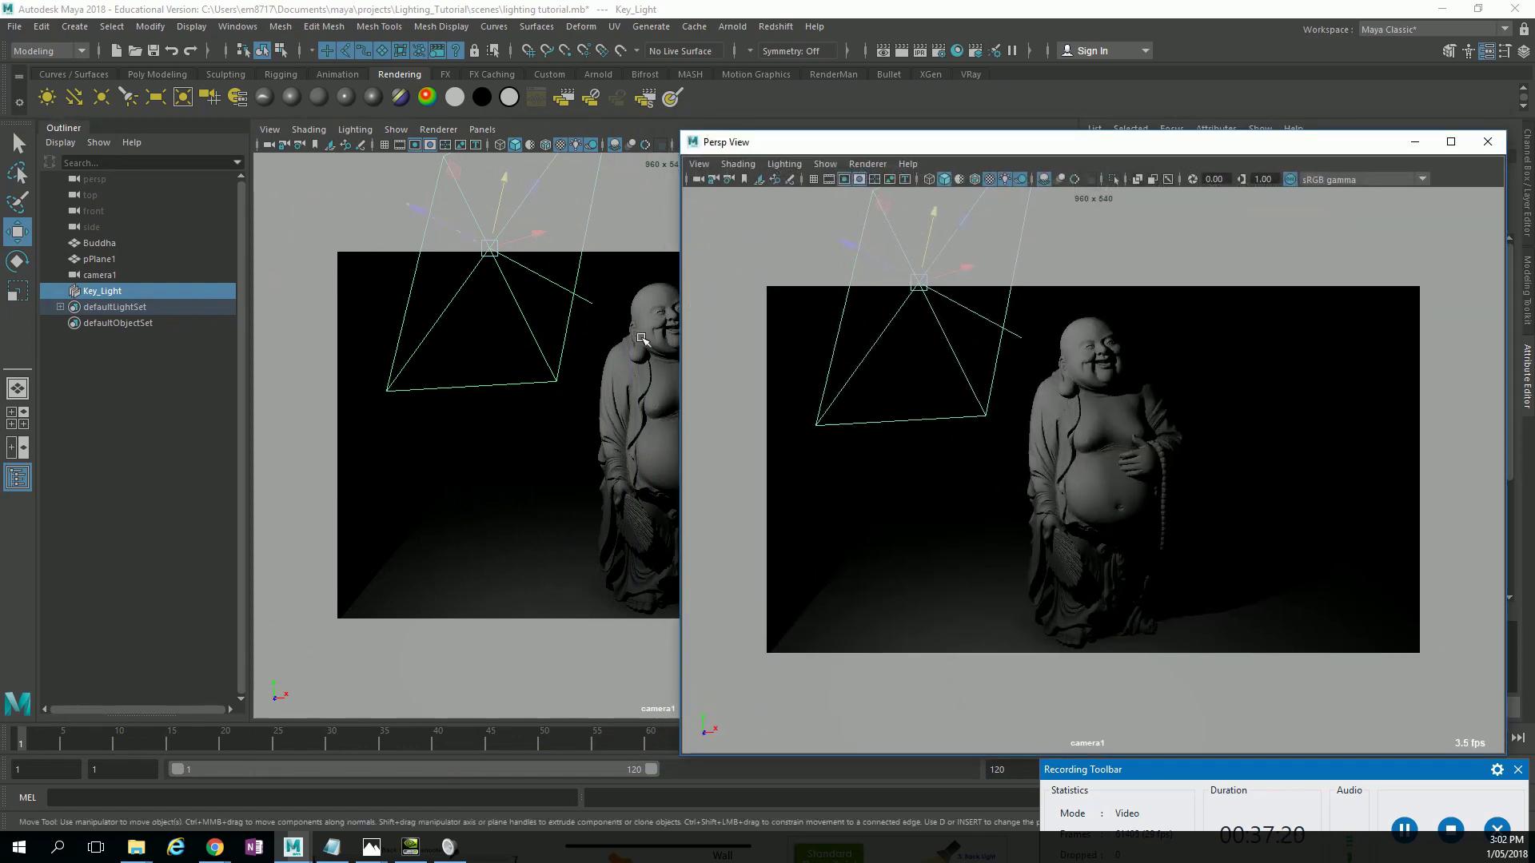
# Look through the key light in the main viewport and re-aim it at the Buddha while checking the floating camera1 view.
pyautogui.press('space')
pyautogui.moveTo(599, 343); pyautogui.dragTo(489, 248)
pyautogui.click(482, 129)
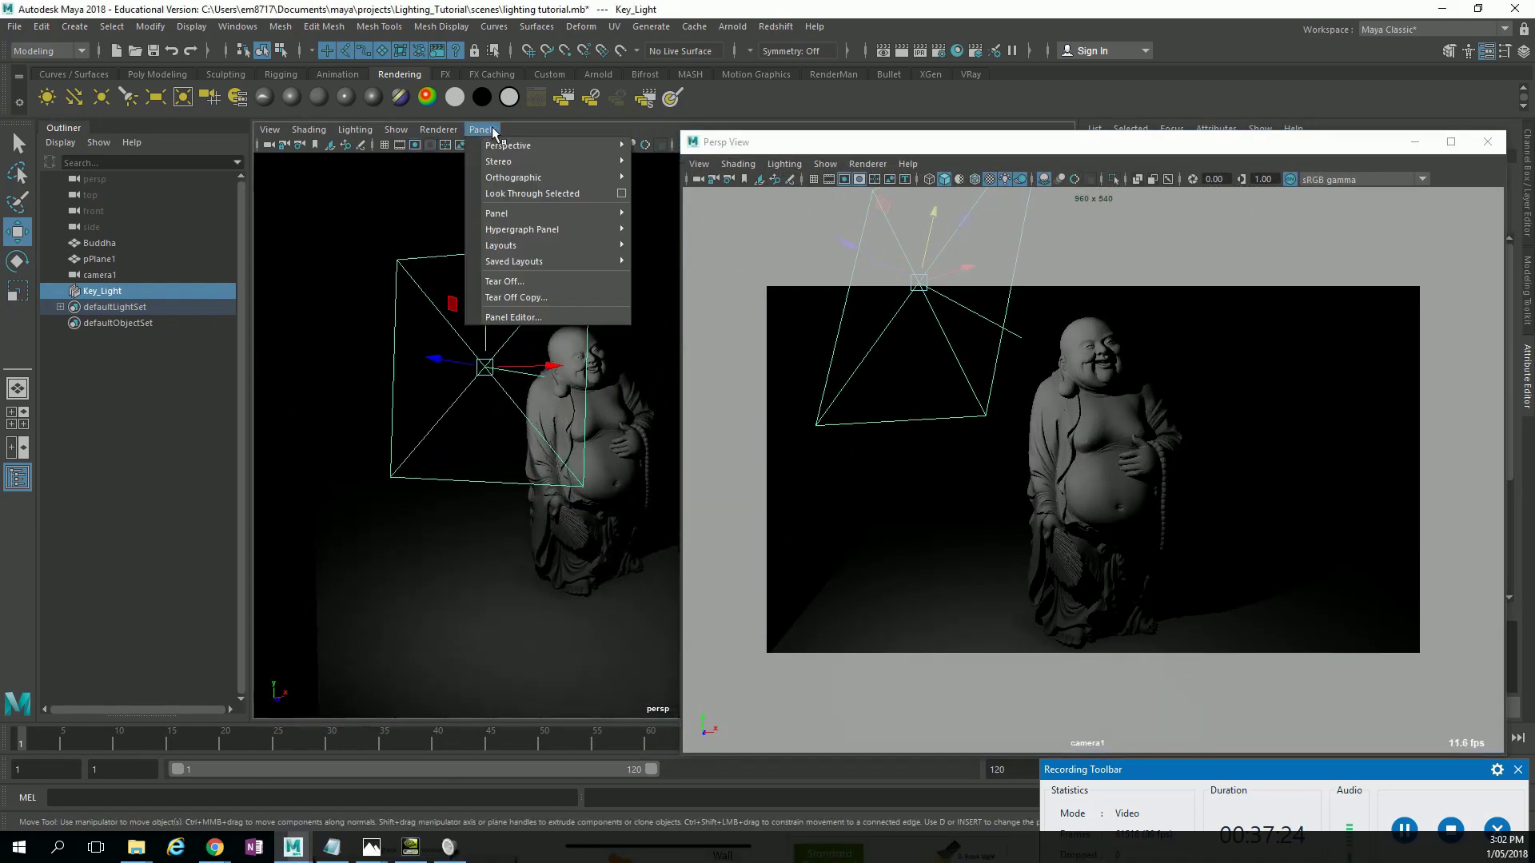
pyautogui.click(525, 197)
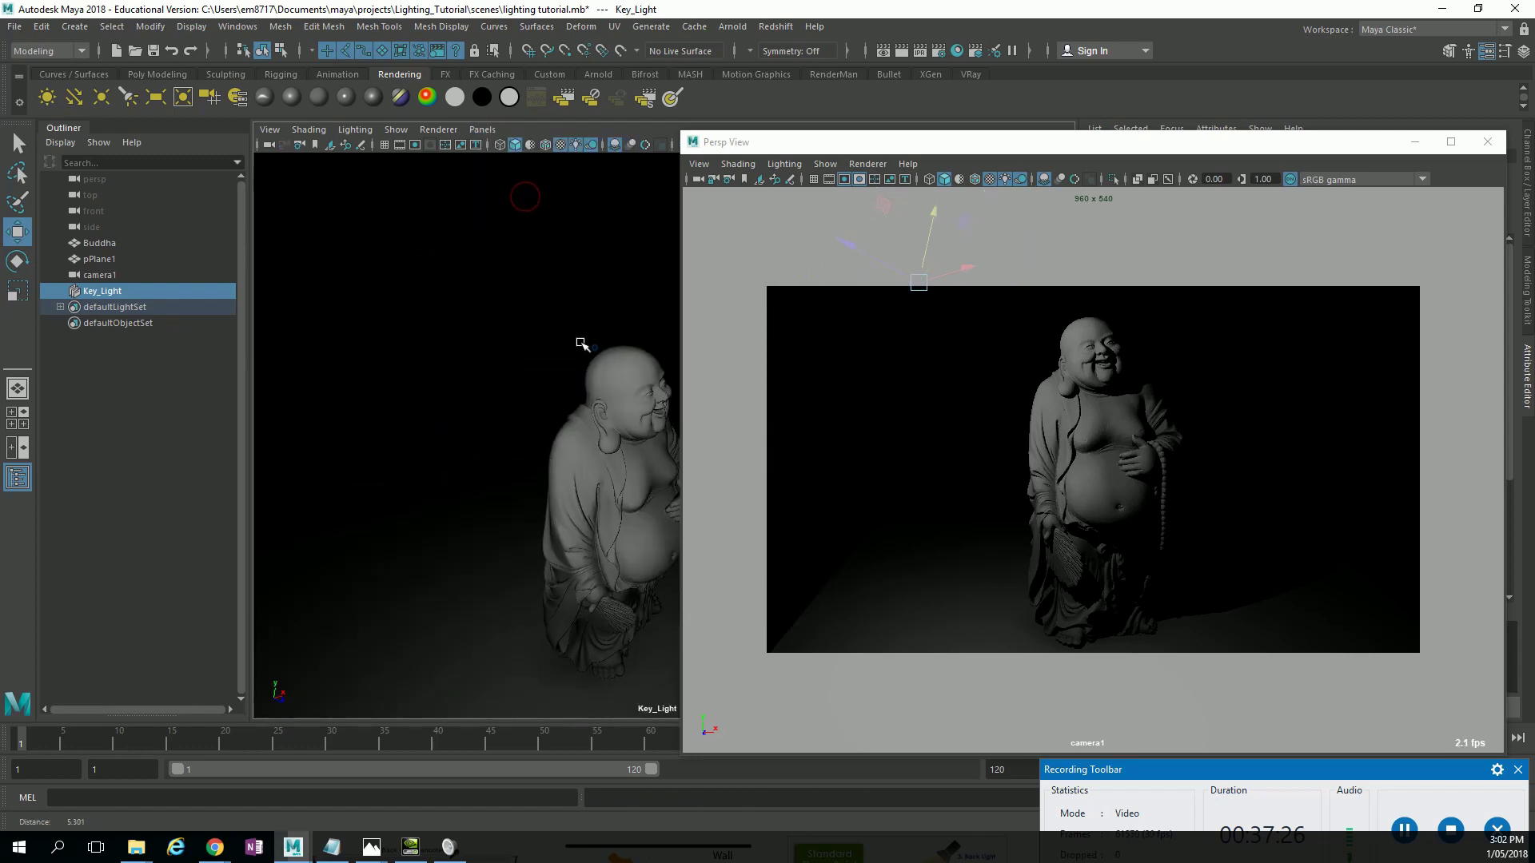
pyautogui.keyDown('alt'); pyautogui.moveTo(524, 370); pyautogui.dragTo(560, 402); pyautogui.keyUp('alt')
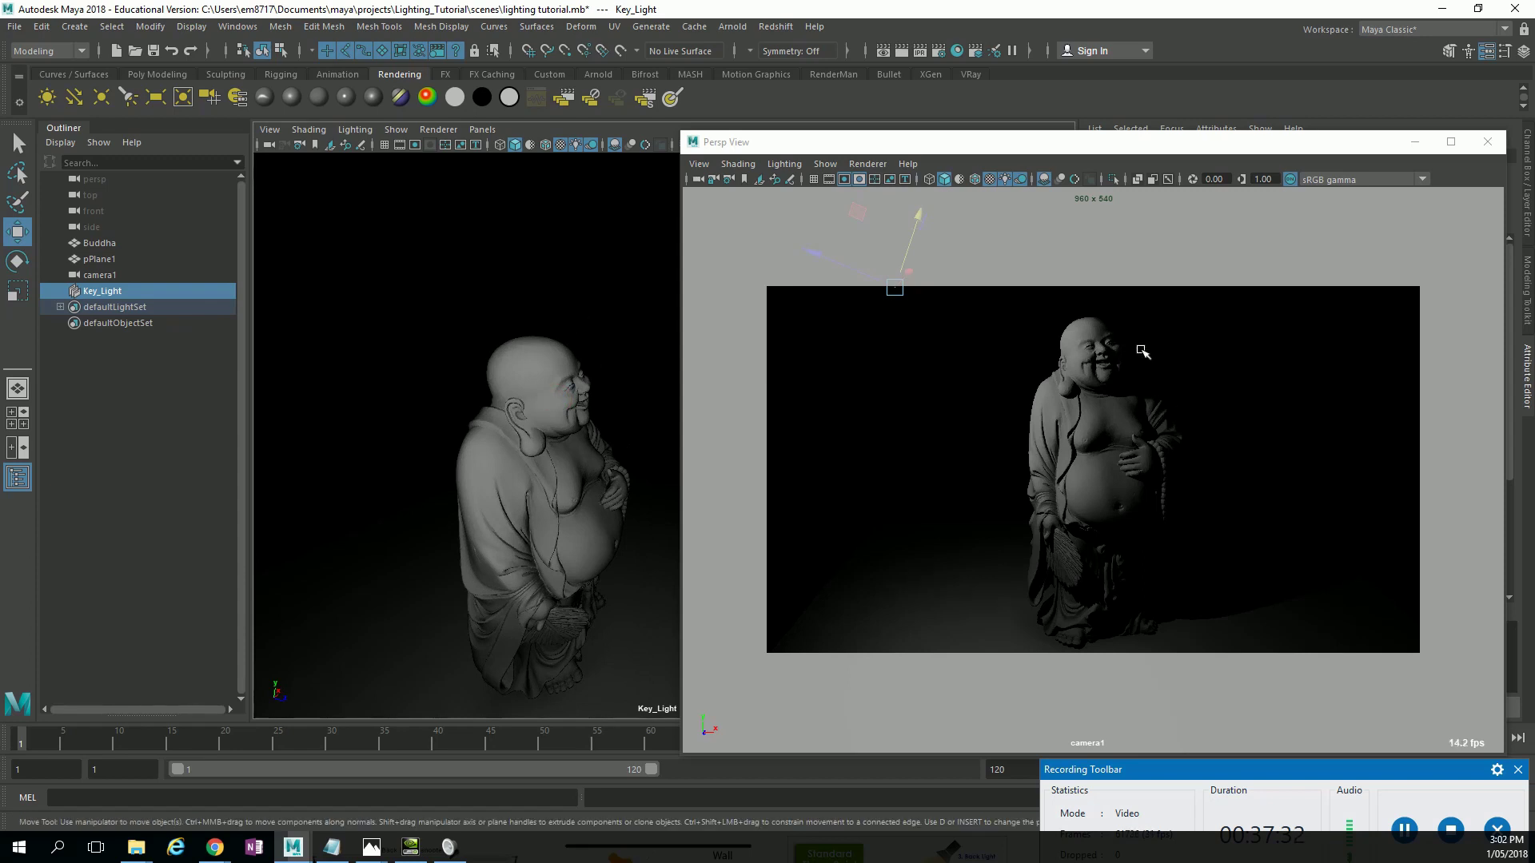
pyautogui.keyDown('alt'); pyautogui.moveTo(548, 488); pyautogui.dragTo(466, 510); pyautogui.keyUp('alt')
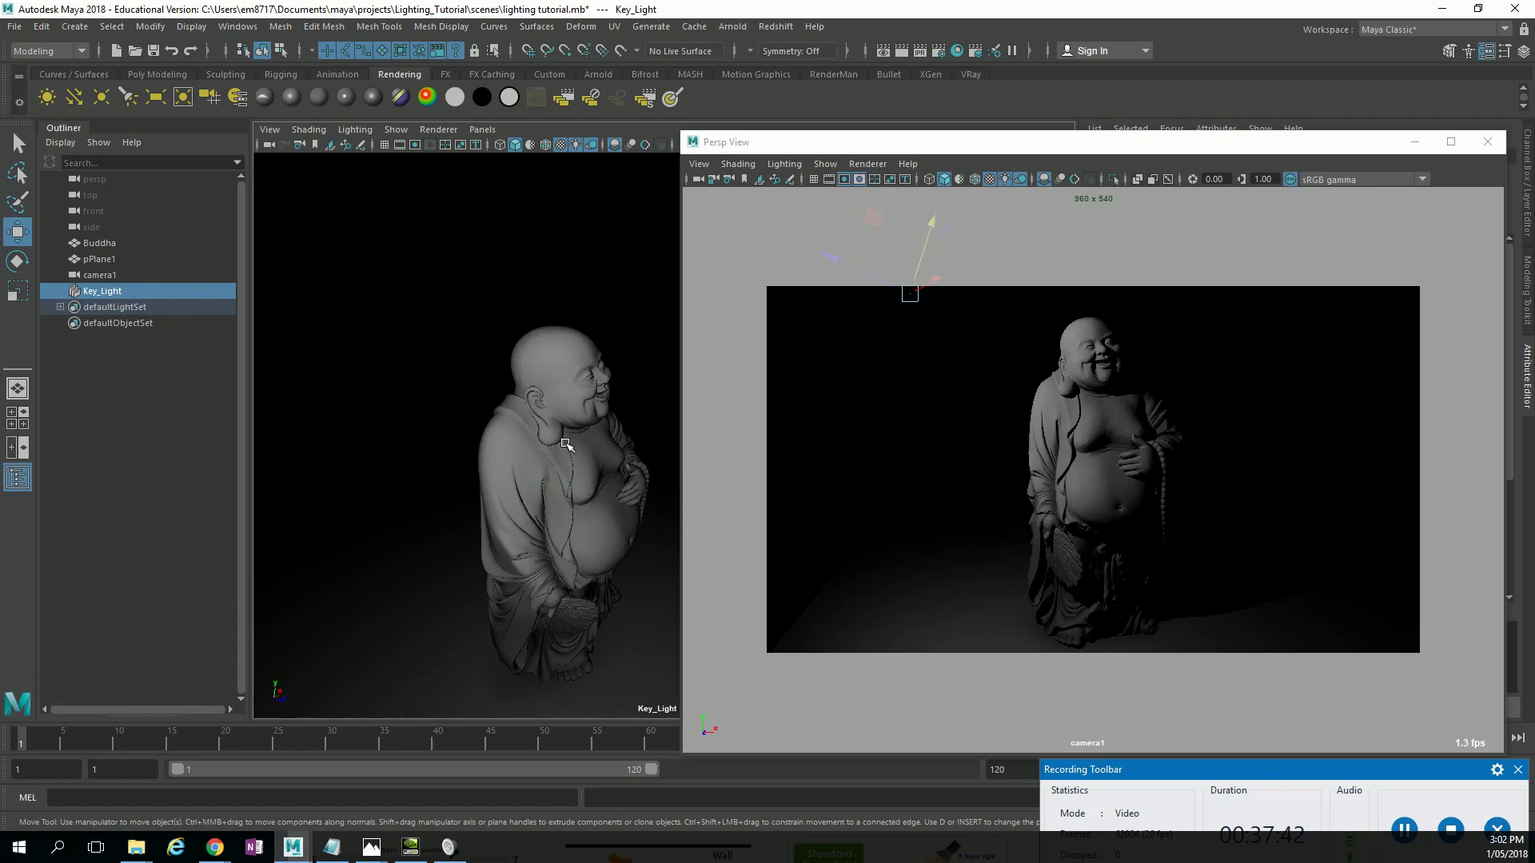
pyautogui.keyDown('alt'); pyautogui.moveTo(568, 446); pyautogui.dragTo(550, 433); pyautogui.keyUp('alt')
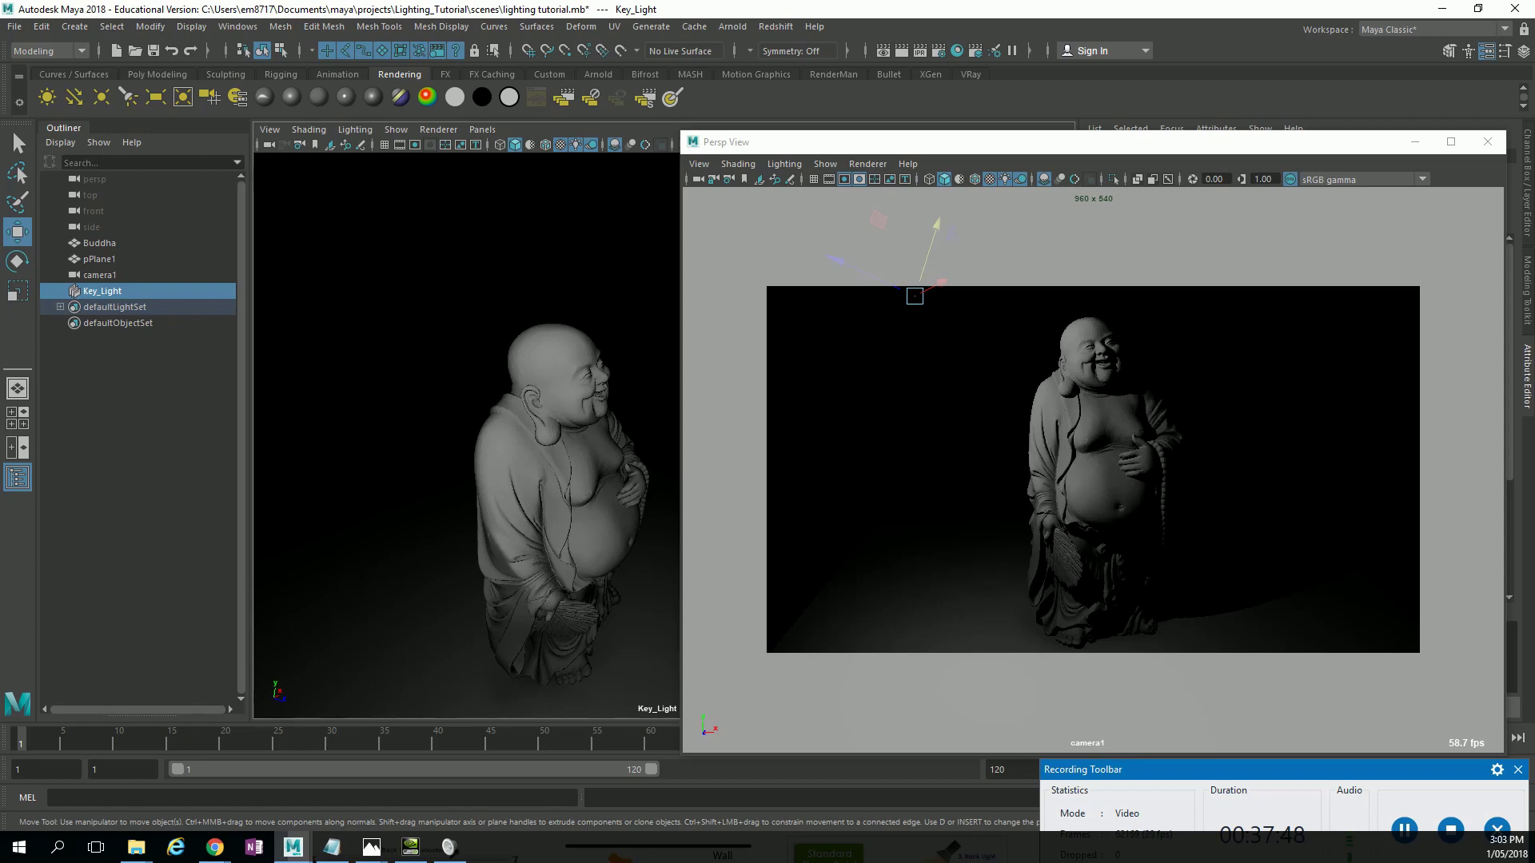
# Switch to Chrome and search Google for "rembrandt lighting".
pyautogui.click(214, 847)
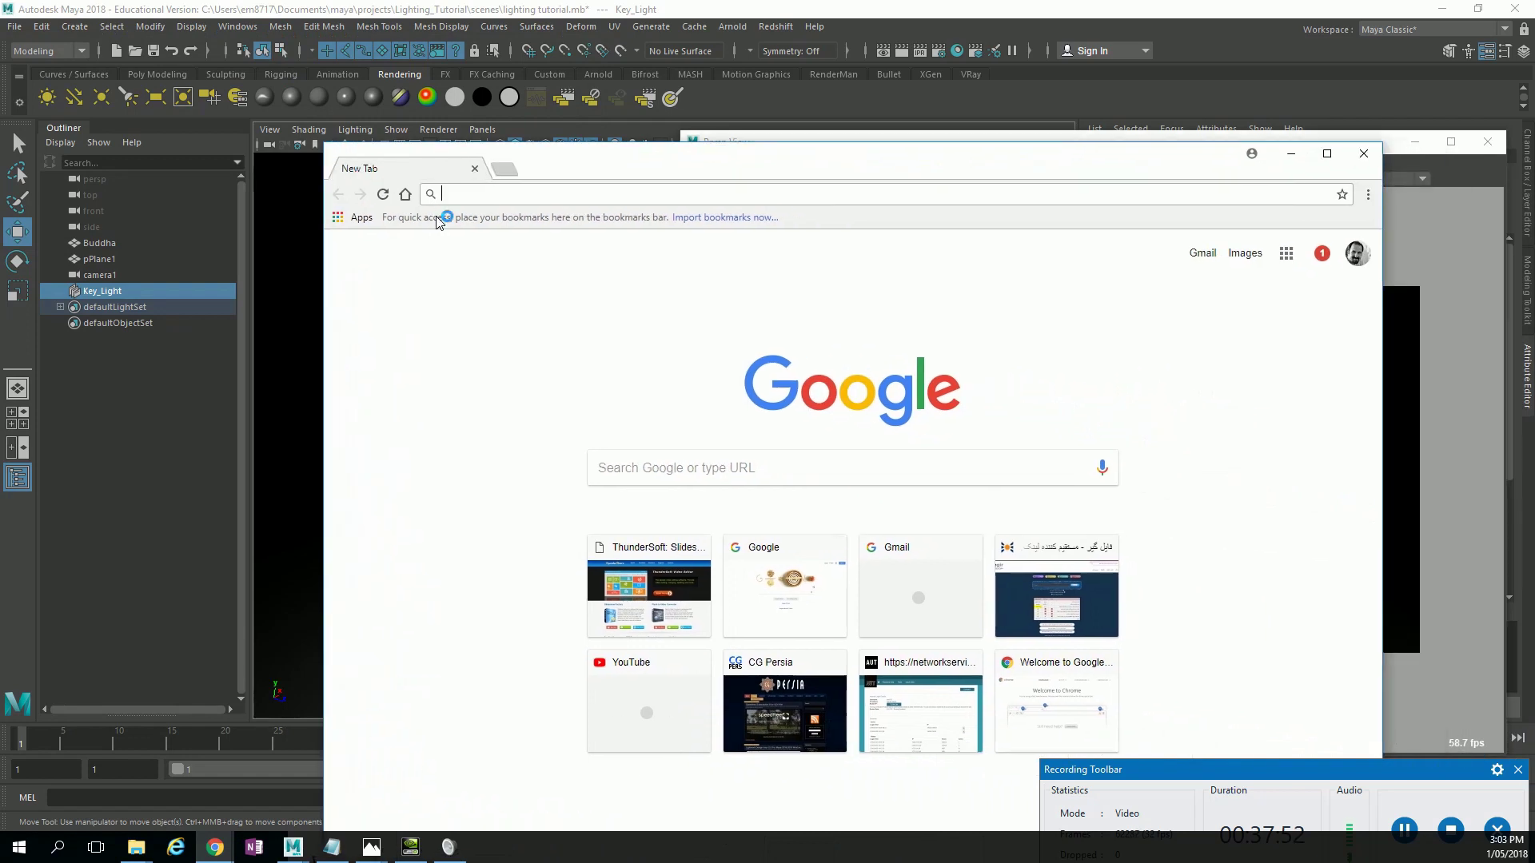
pyautogui.write('rebran')
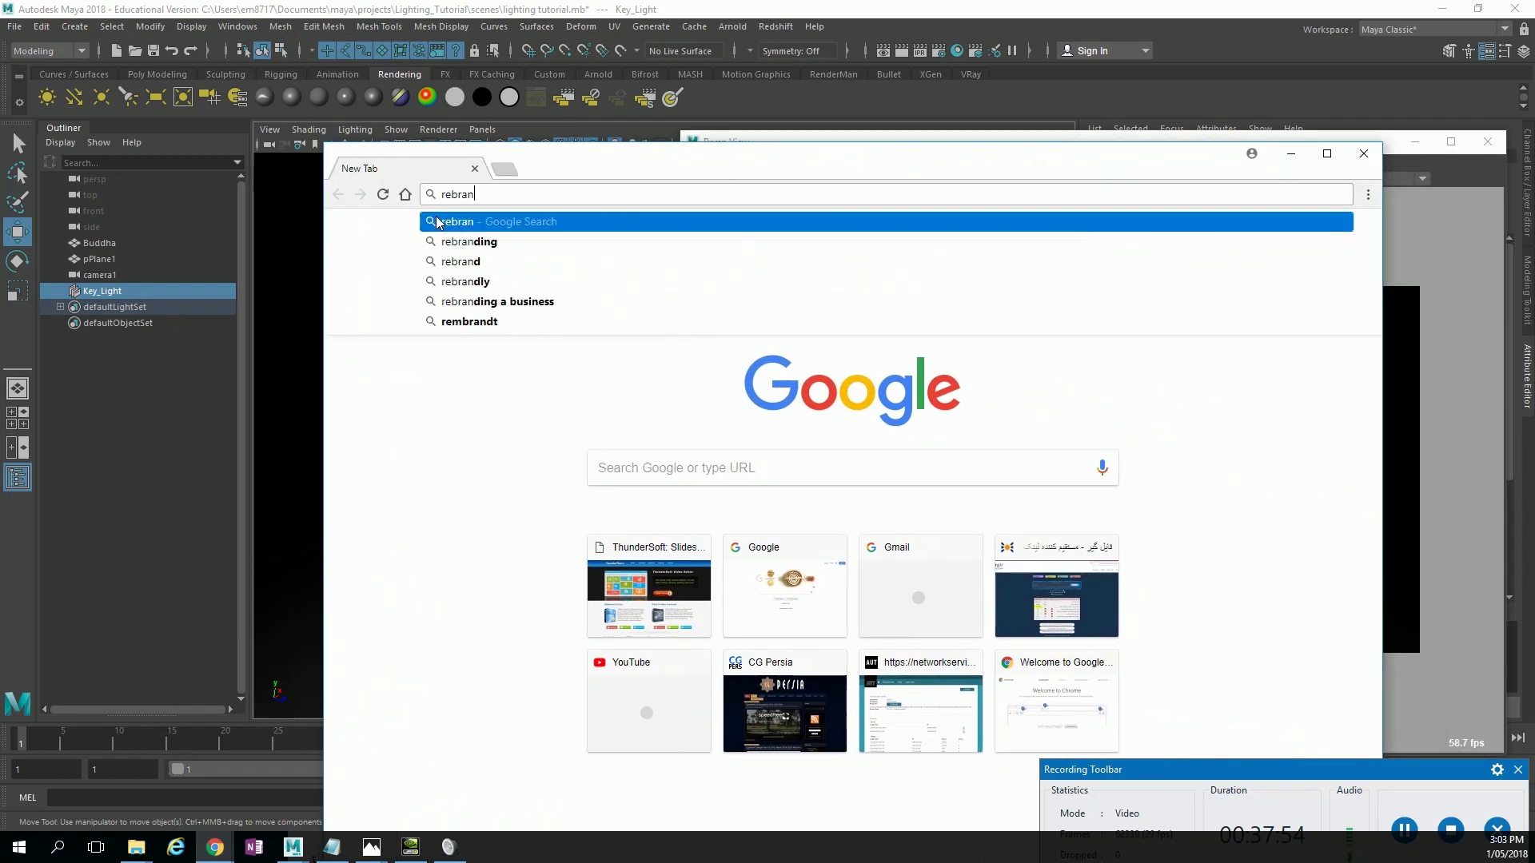
pyautogui.press('BackSpace')
pyautogui.press('BackSpace')
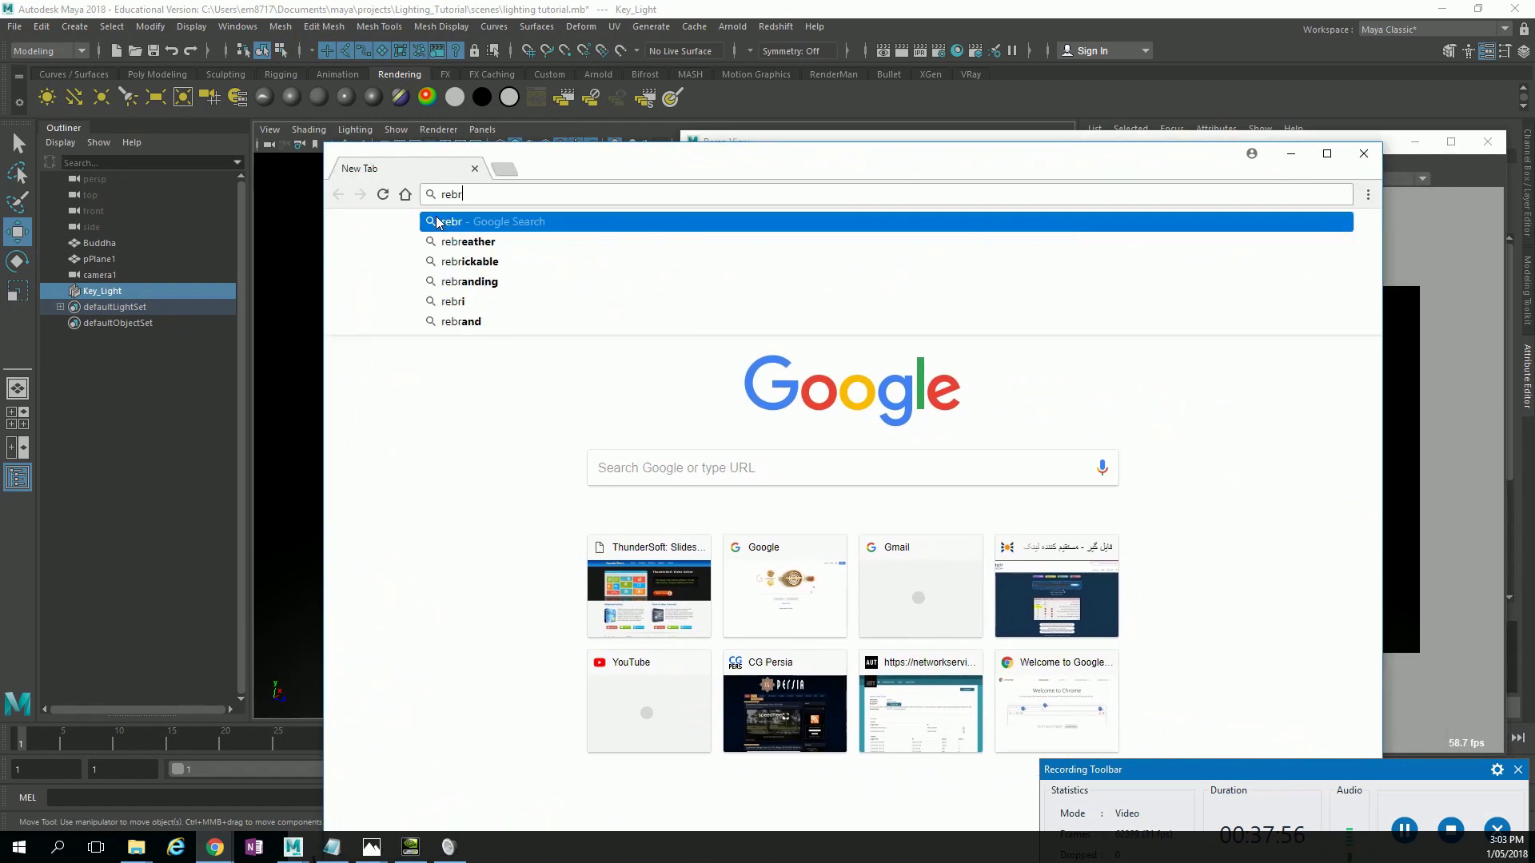
pyautogui.write('amd')
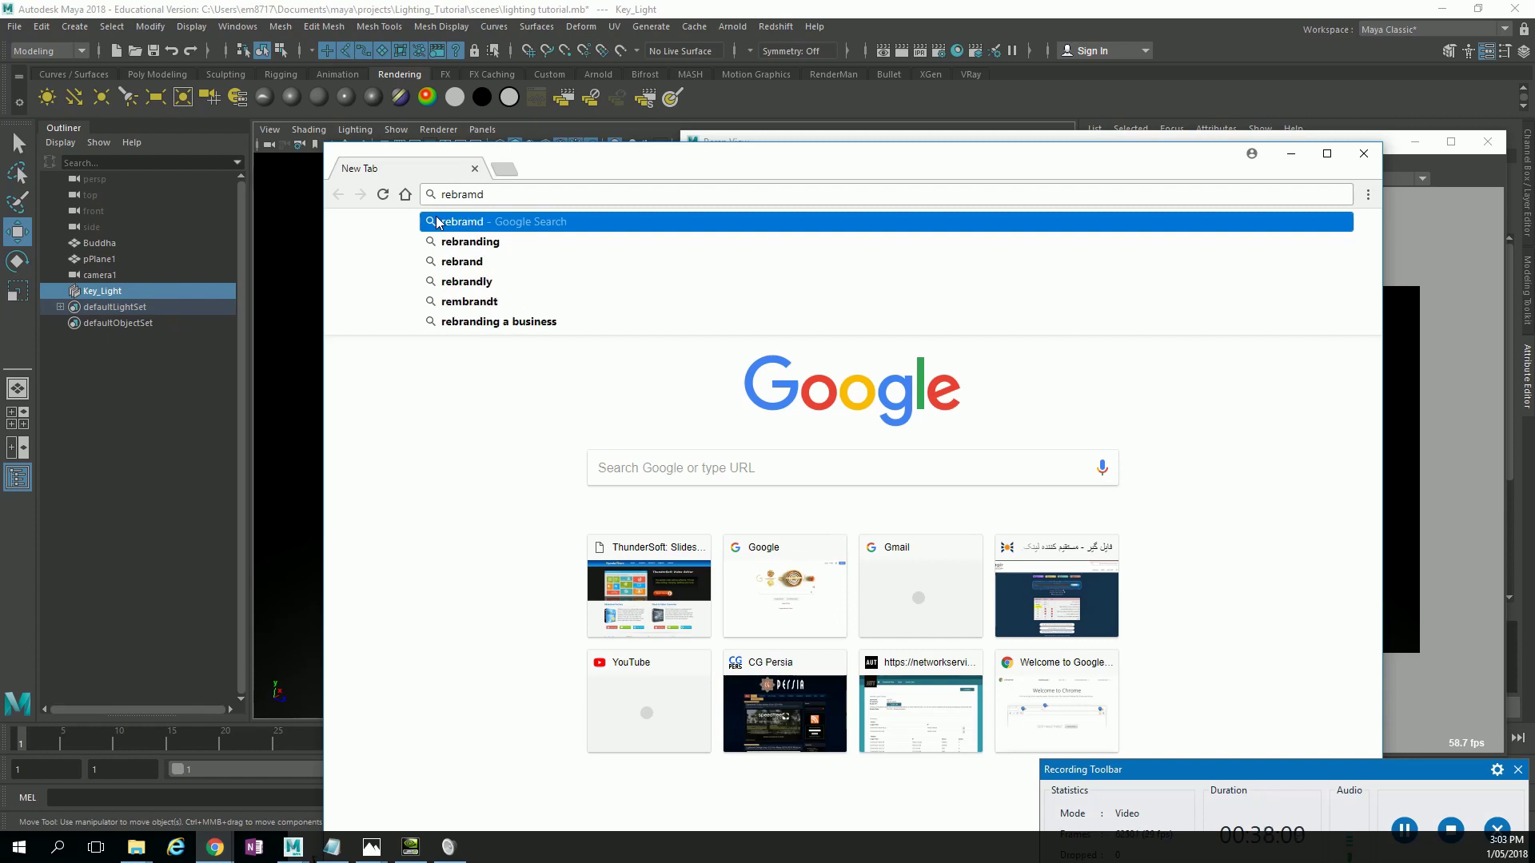
pyautogui.press('BackSpace')
pyautogui.press('BackSpace')
pyautogui.press('BackSpace')
pyautogui.press('BackSpace')
pyautogui.press('BackSpace')
pyautogui.press('BackSpace')
pyautogui.write('a')
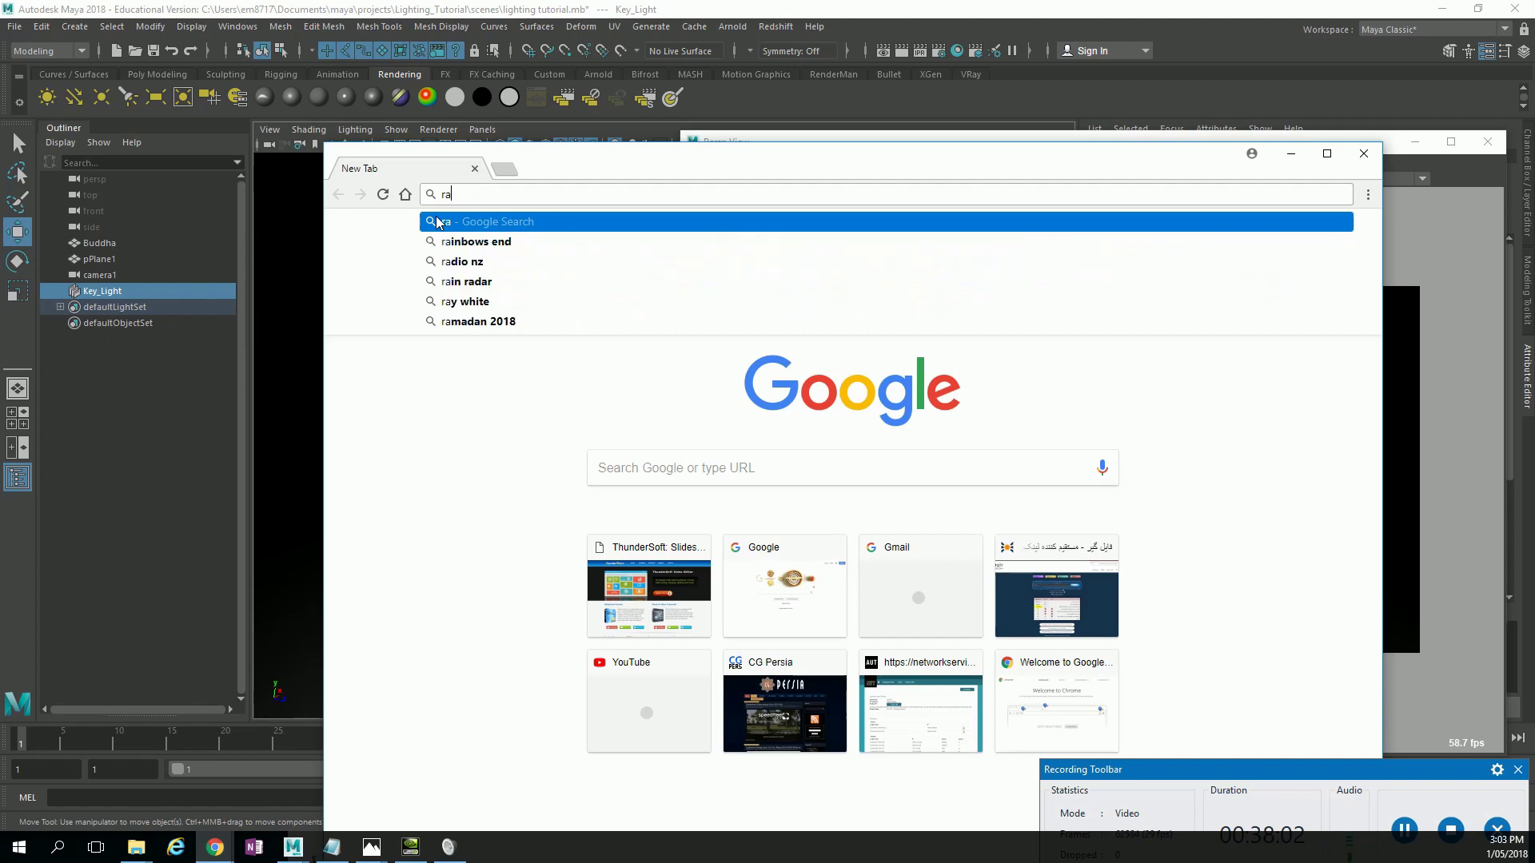
pyautogui.write('mbran')
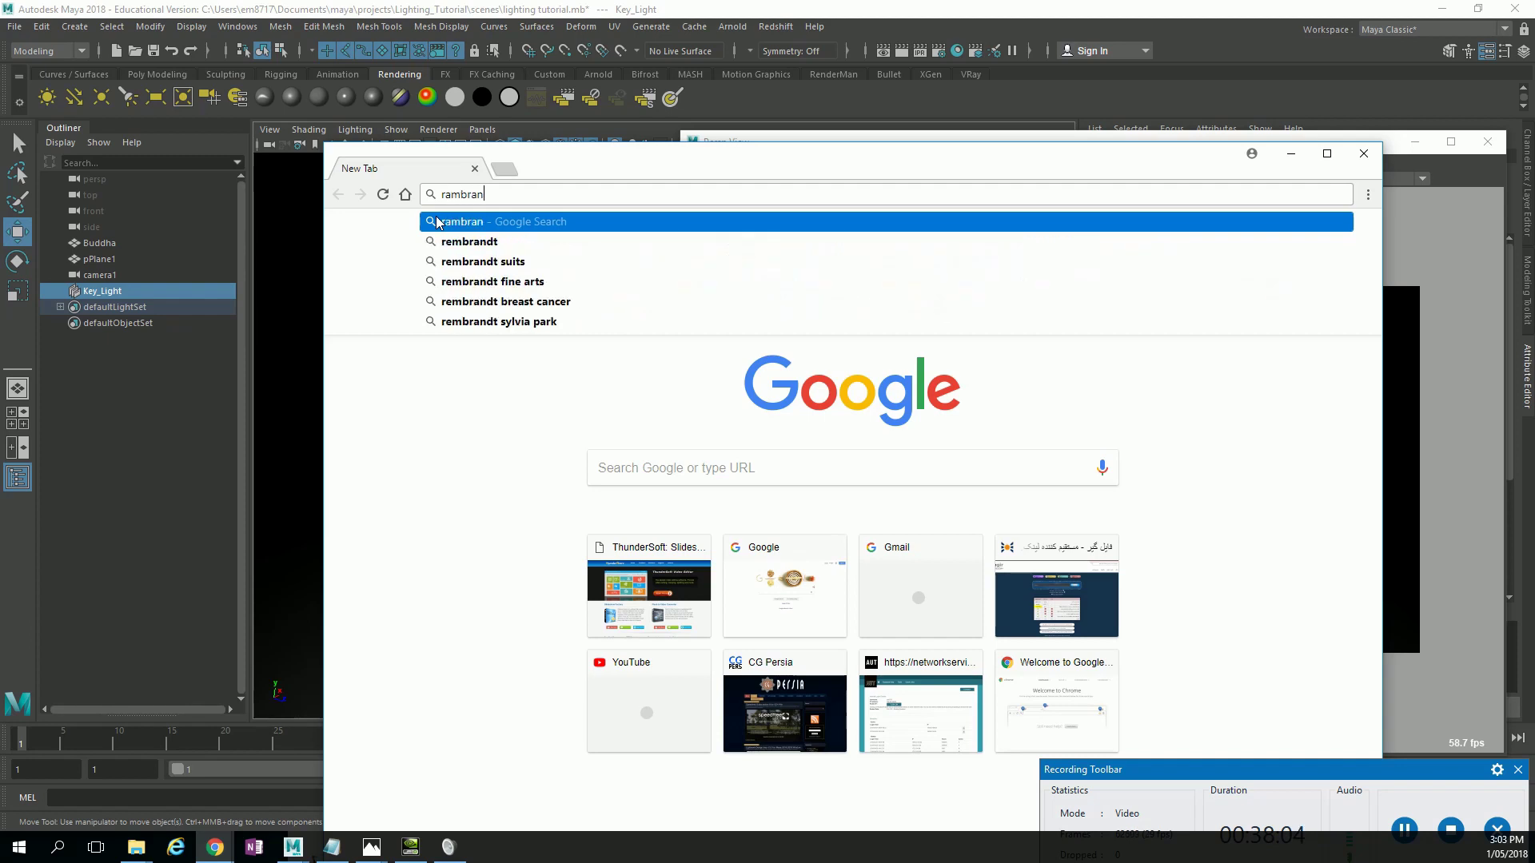
pyautogui.press('Down')
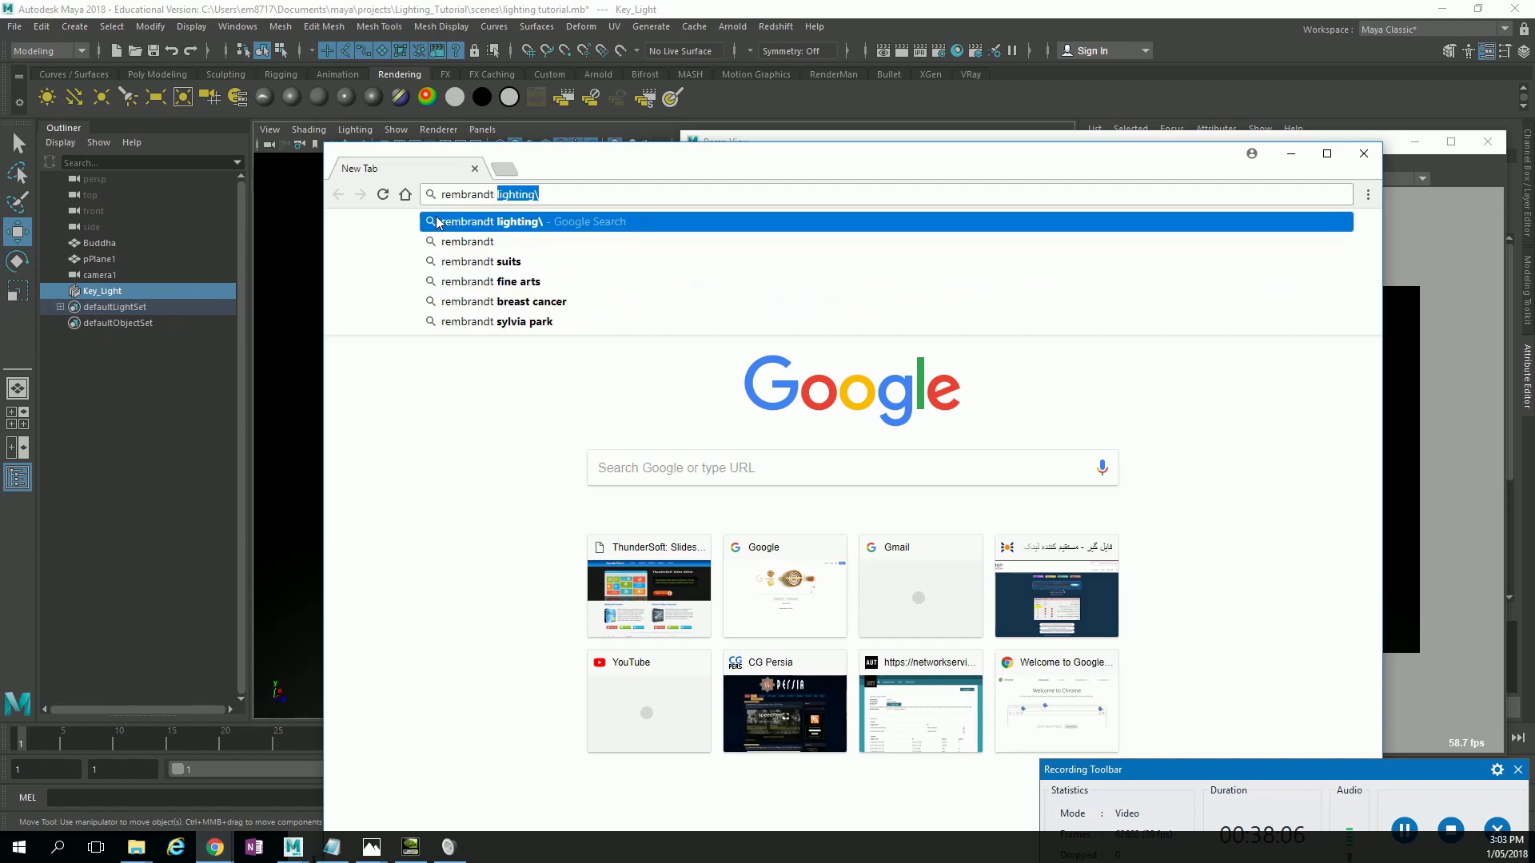
pyautogui.write('lighting\\')
pyautogui.press('Return')
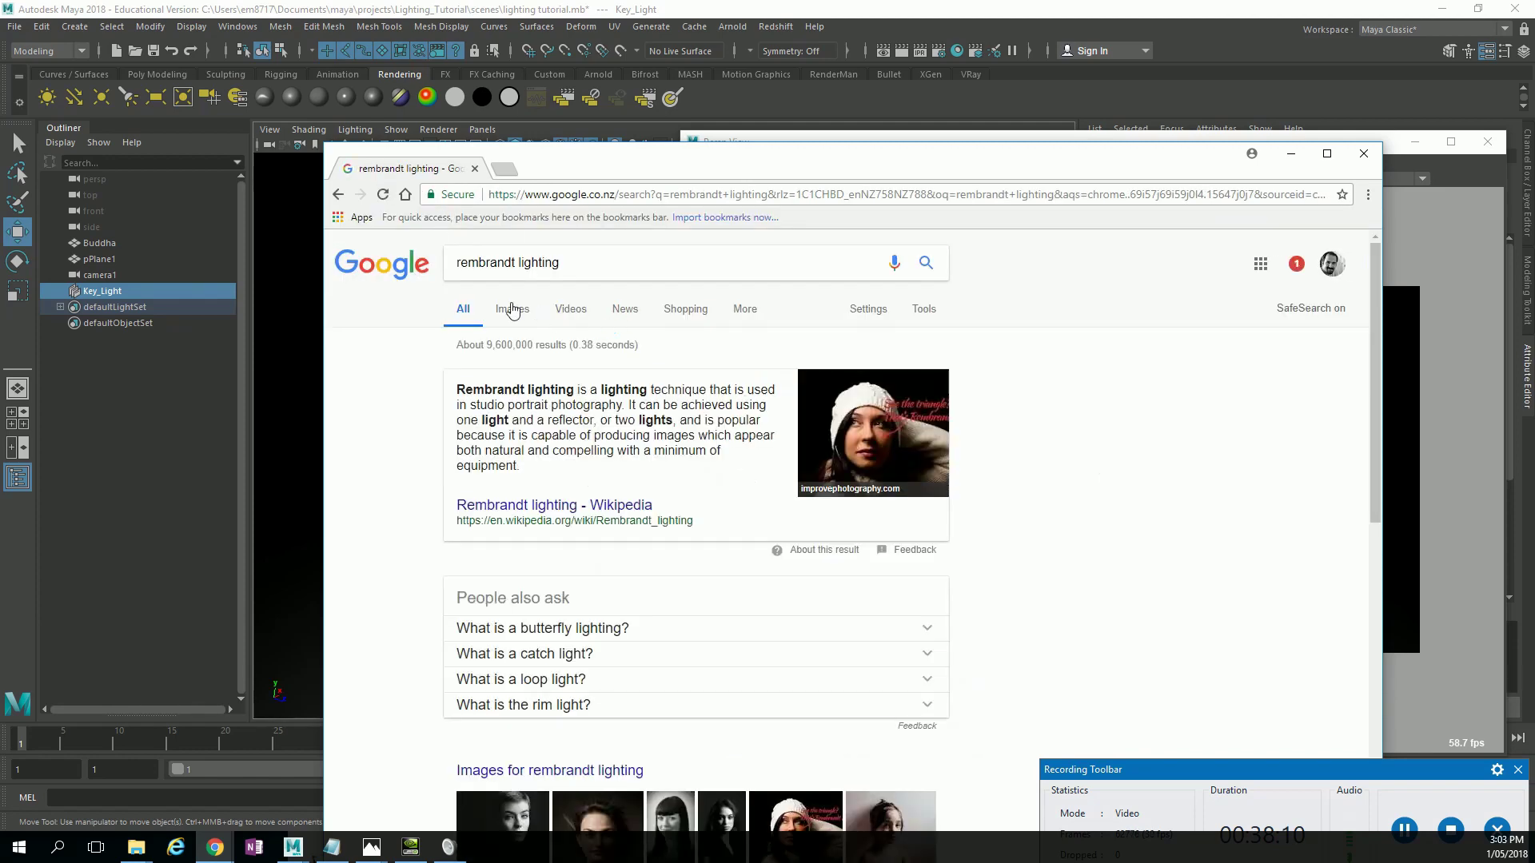
# Browse the image results for Rembrandt lighting, examining the painted portrait in a black beret and its related Frans Hals portrait.
pyautogui.click(512, 308)
pyautogui.scroll(-5, 878, 408)
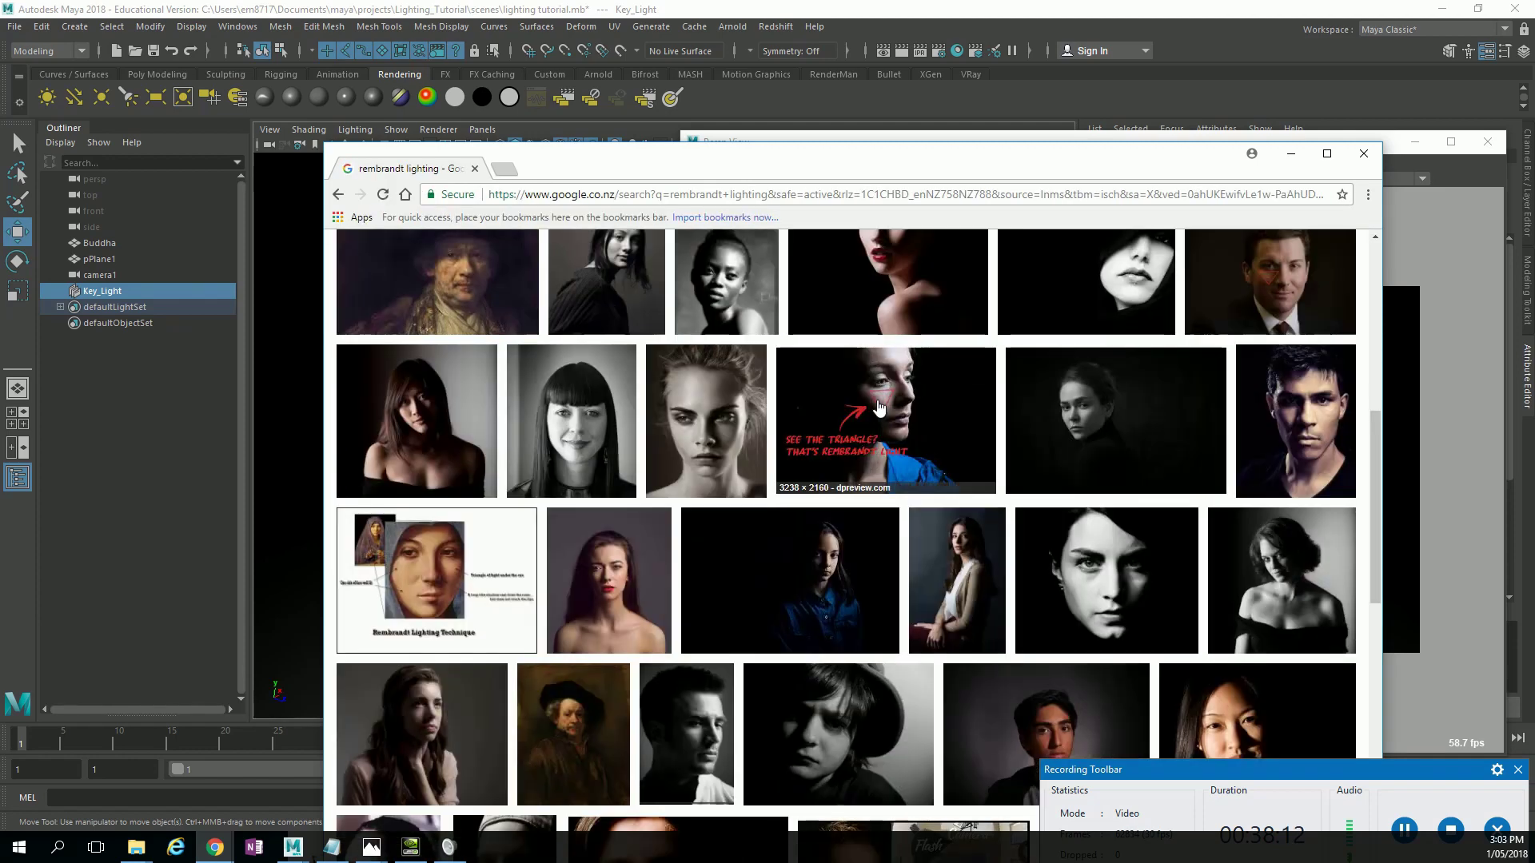
pyautogui.scroll(-6, 878, 407)
pyautogui.scroll(3, 877, 405)
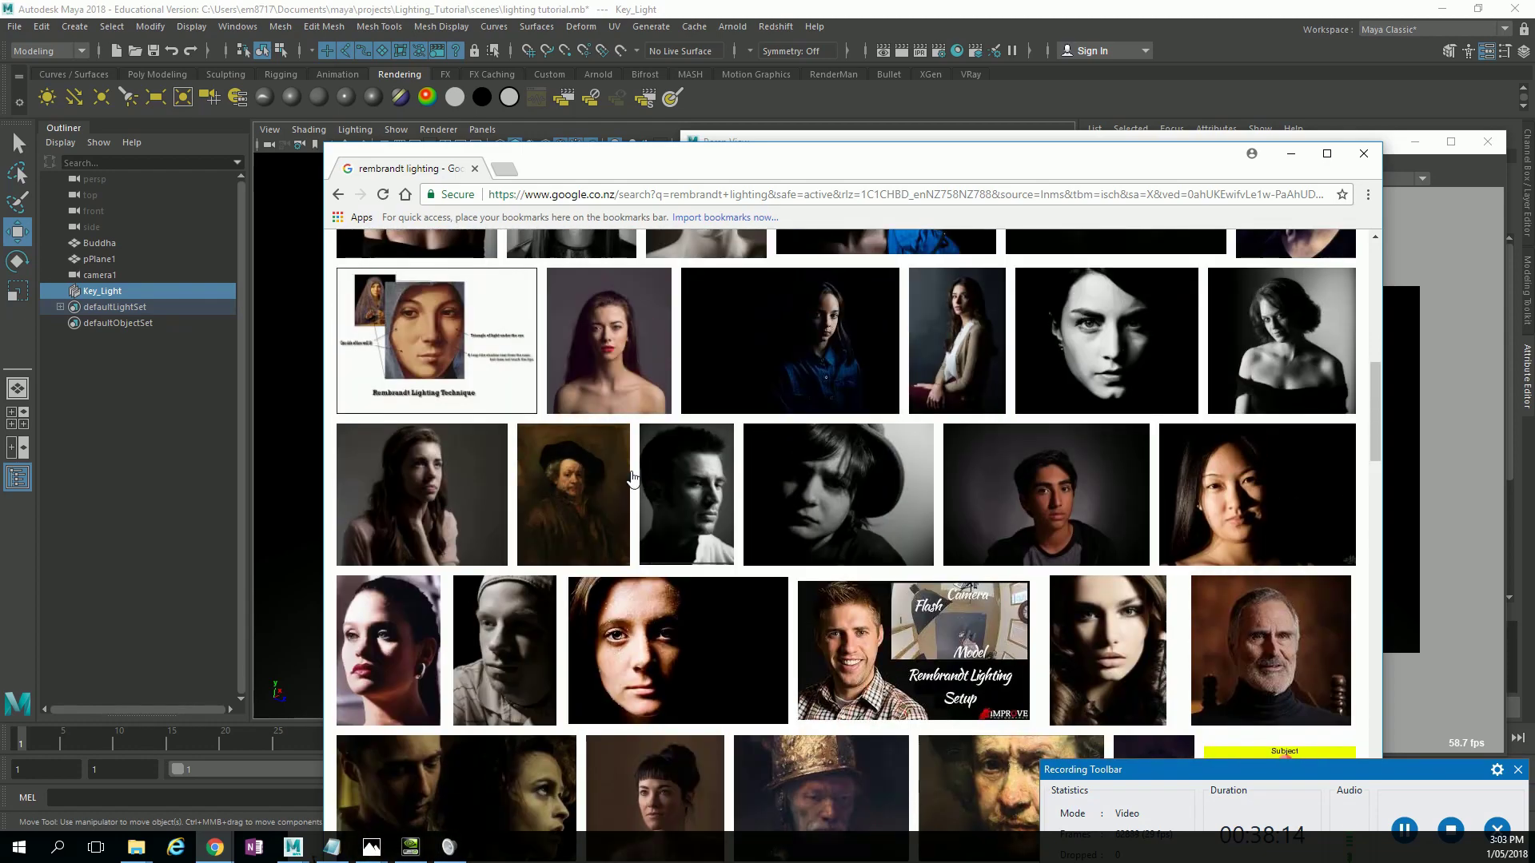
pyautogui.click(571, 504)
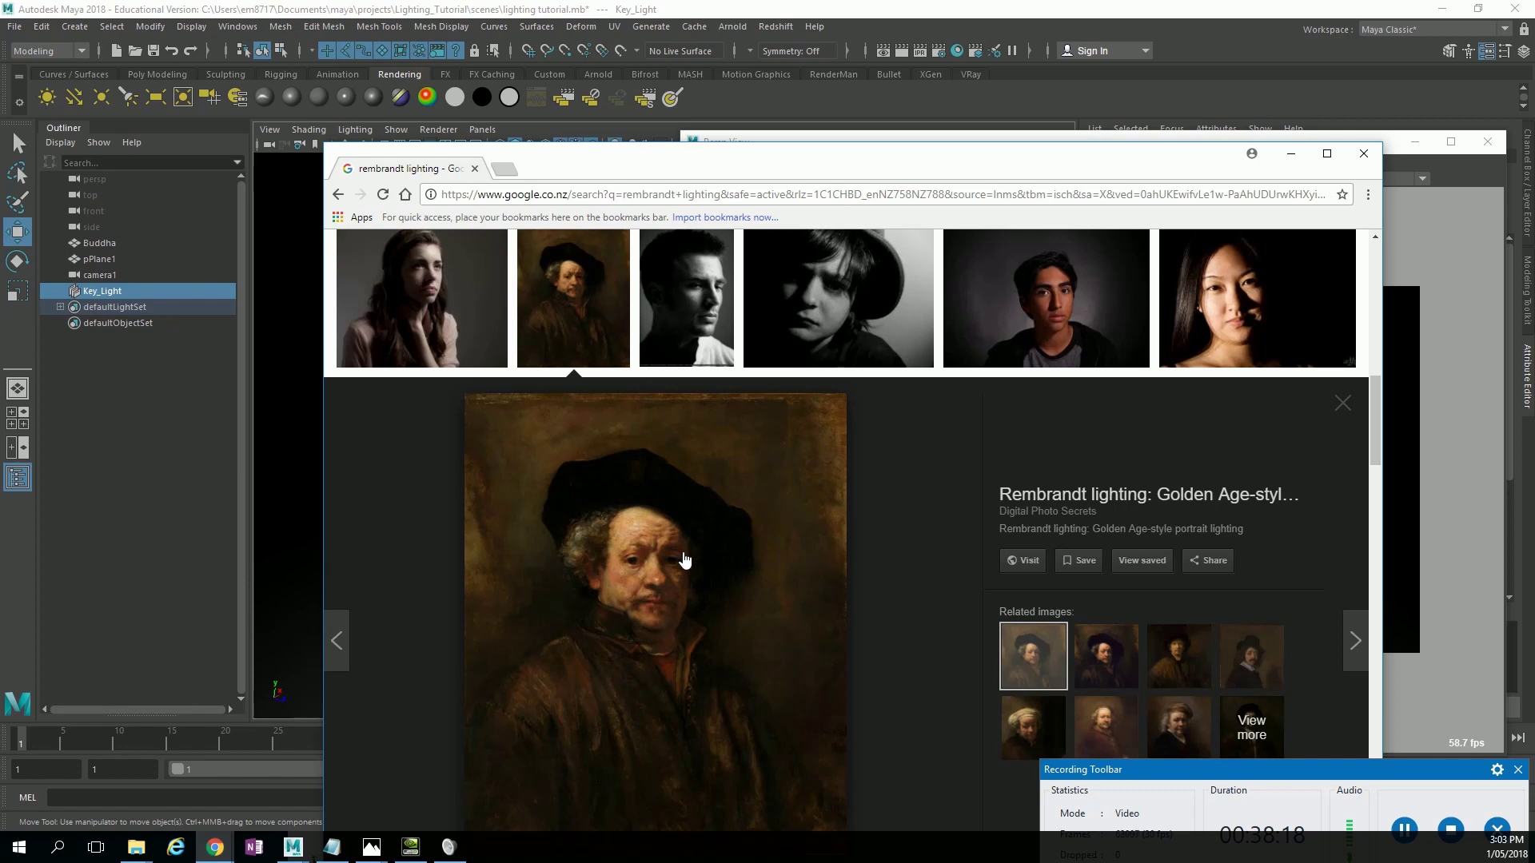
pyautogui.scroll(-1, 703, 590)
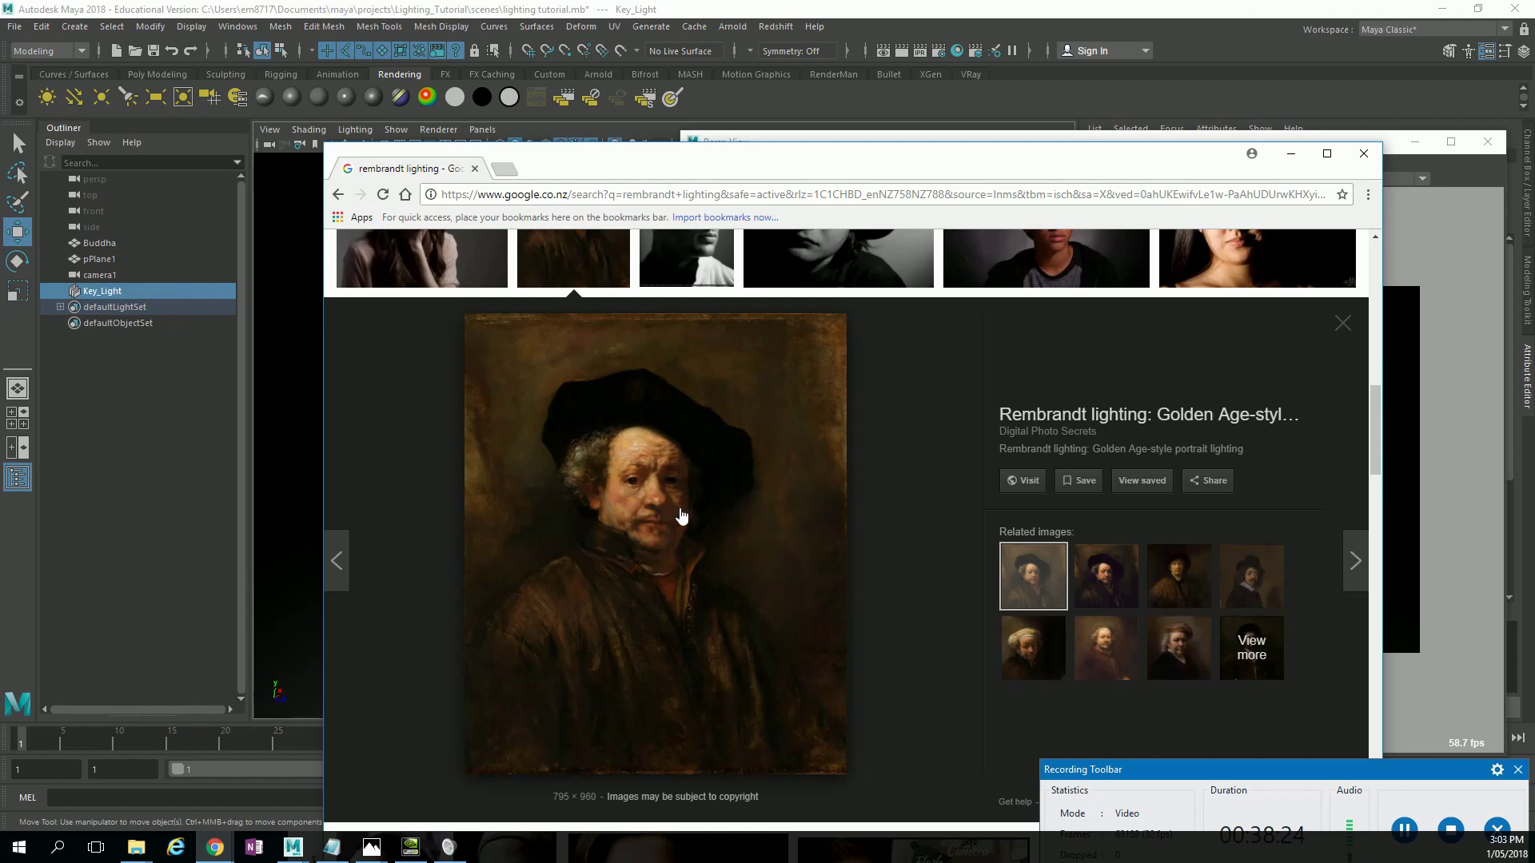
pyautogui.click(1178, 600)
pyautogui.click(1260, 602)
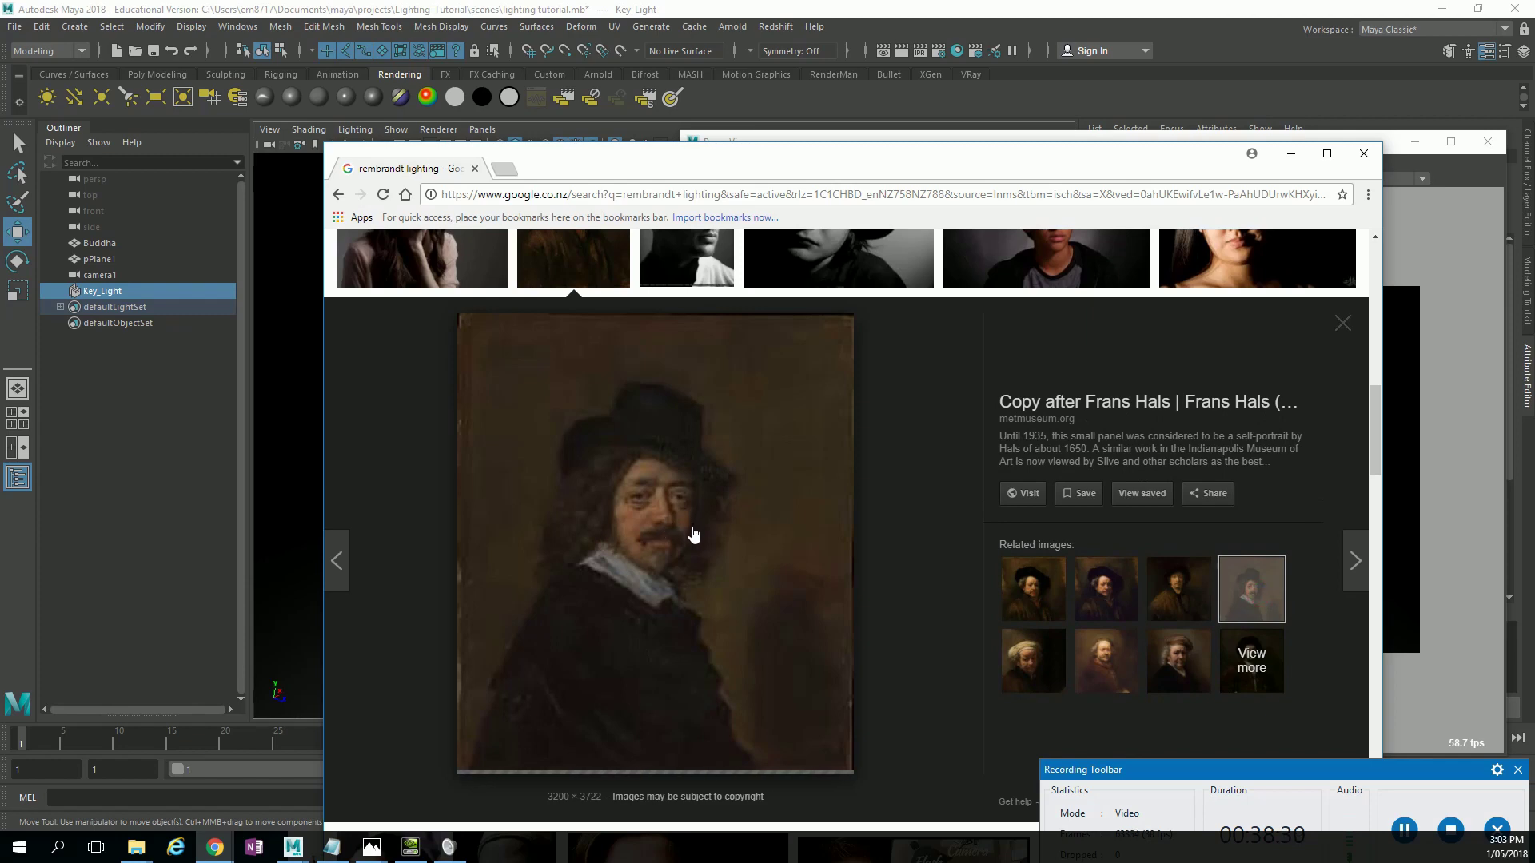
# Examine the black-and-white portrait of the young man and the one with the red triangle marked under the eye.
pyautogui.scroll(5, 895, 526)
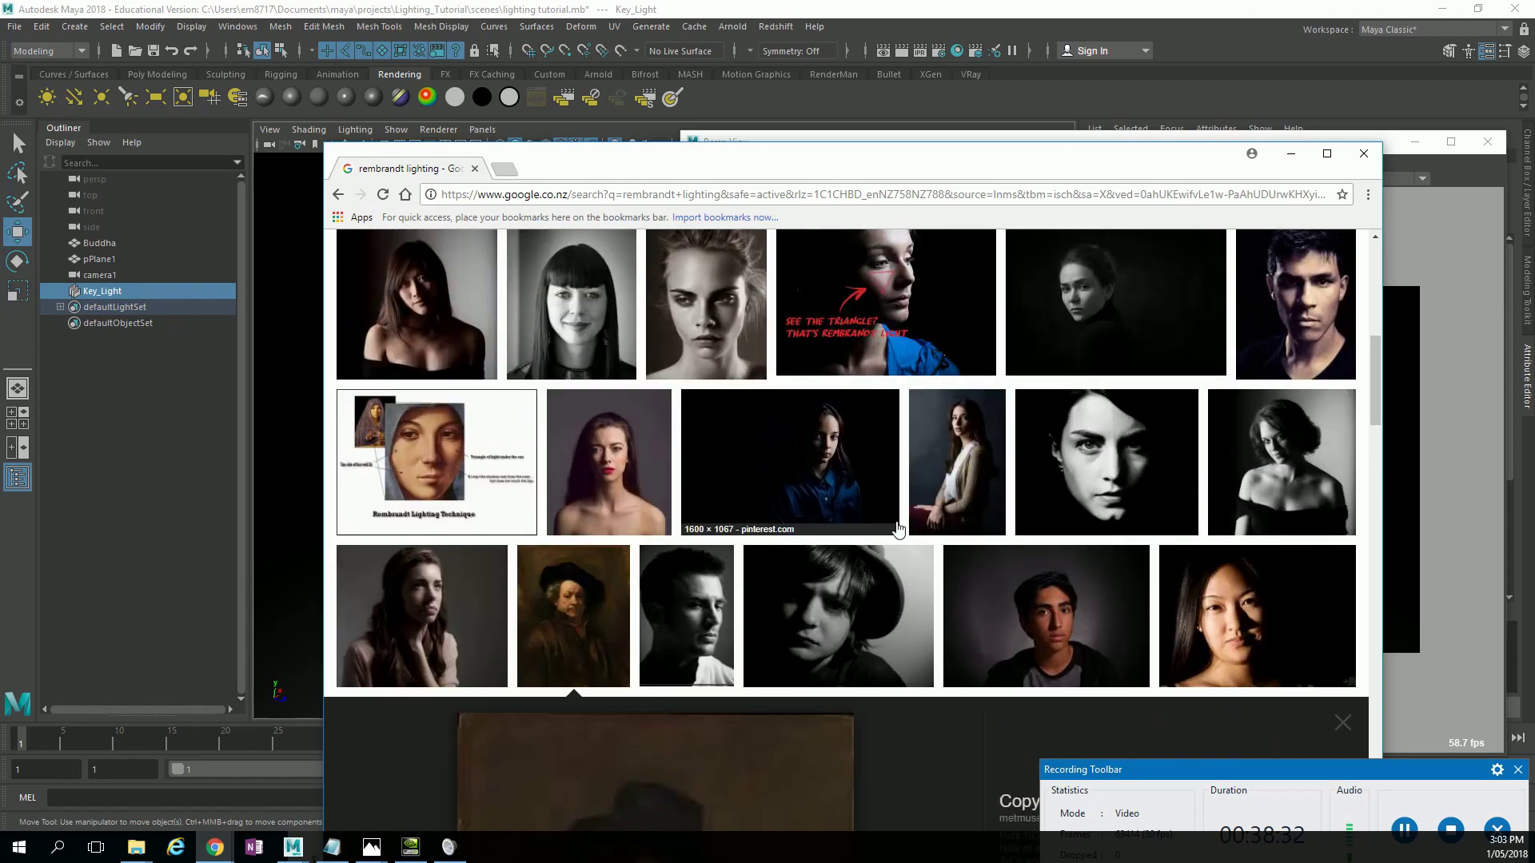
pyautogui.scroll(4, 901, 552)
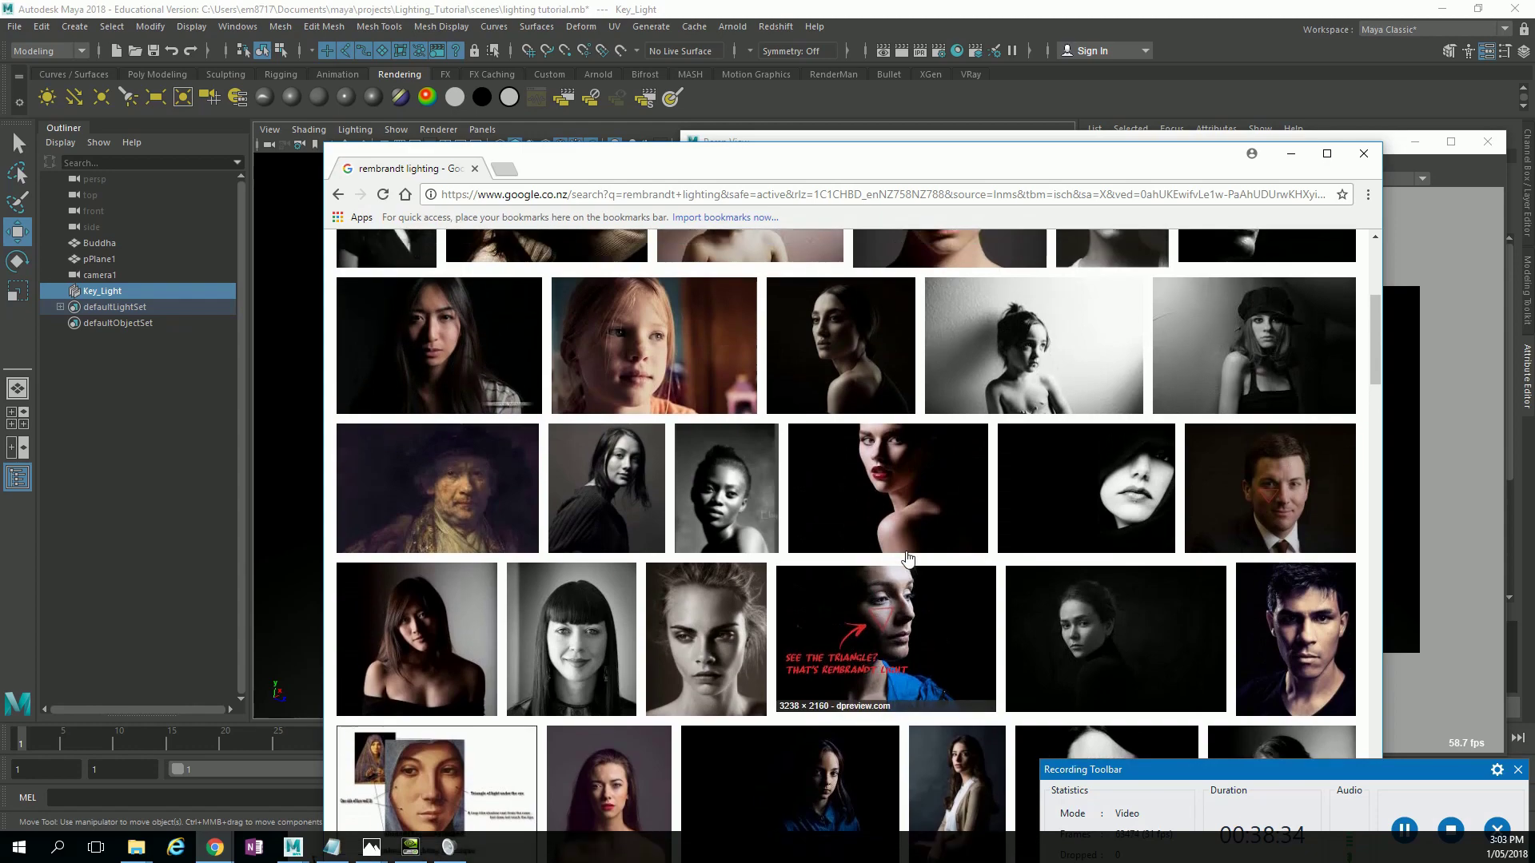
pyautogui.scroll(4, 907, 557)
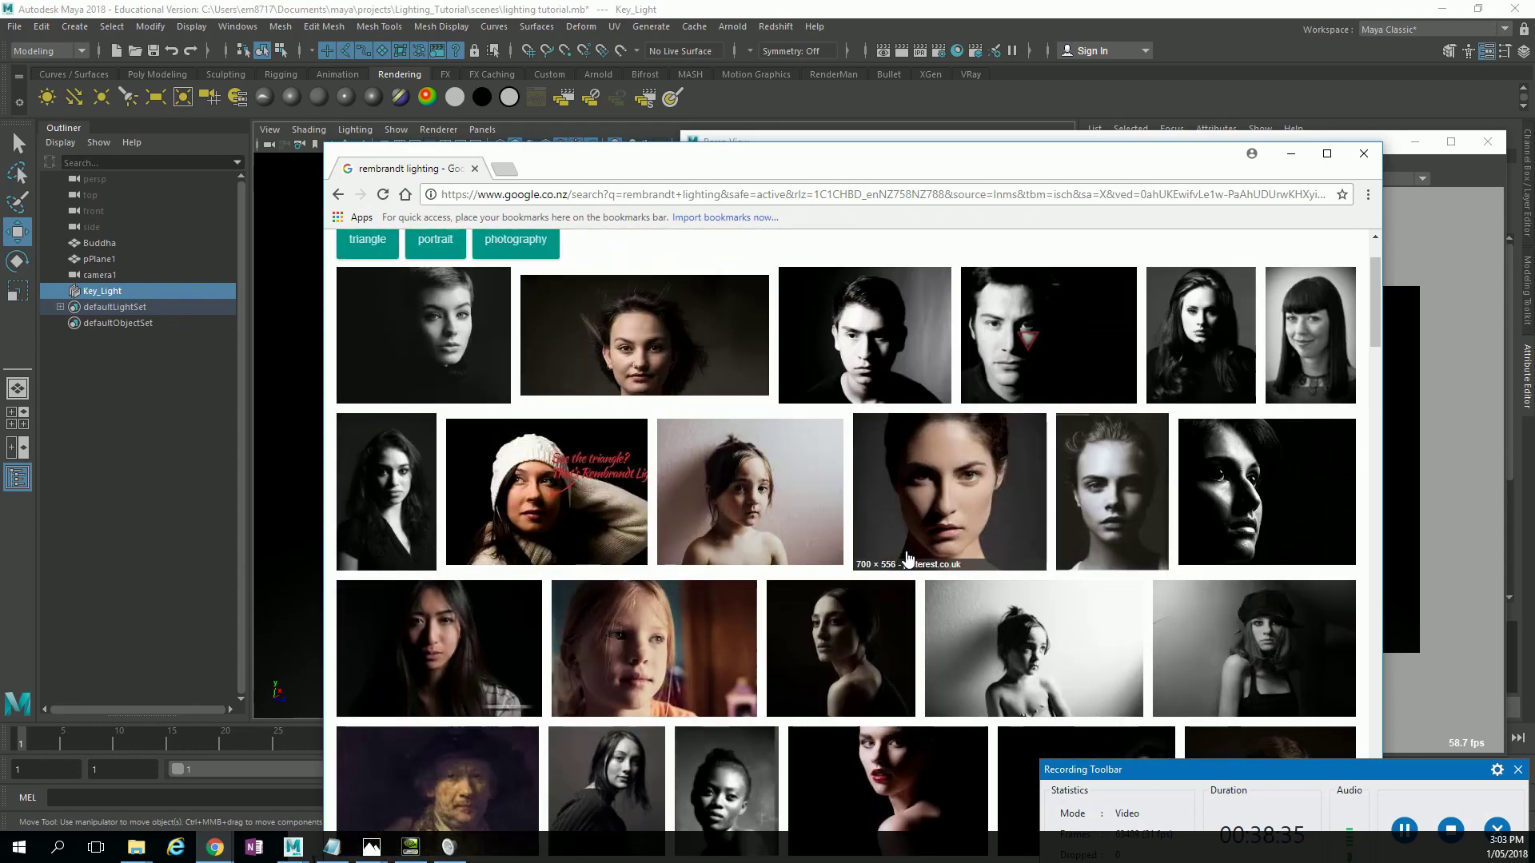
pyautogui.click(909, 349)
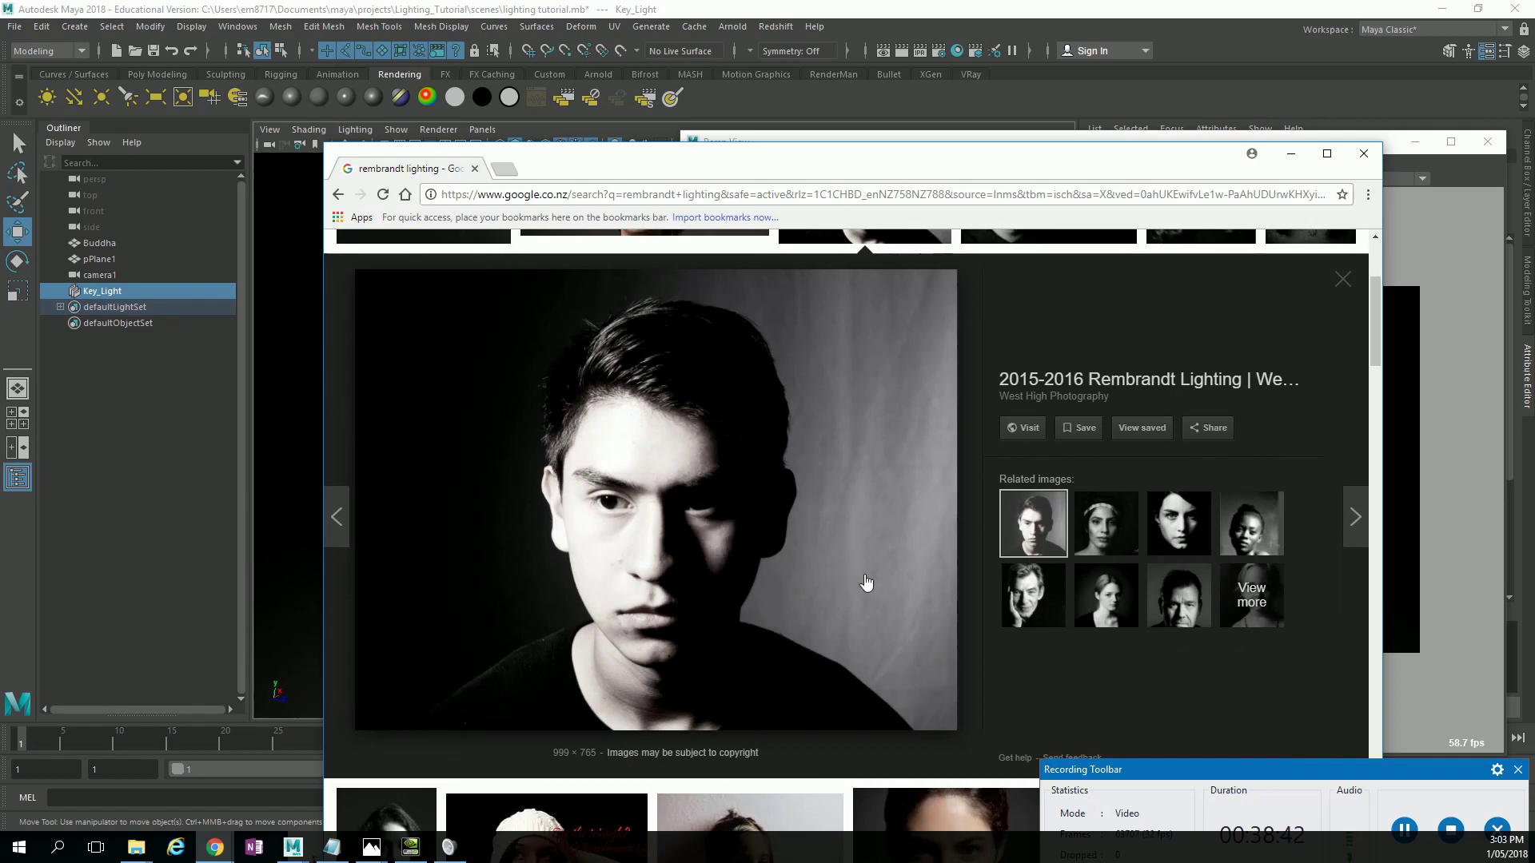
pyautogui.scroll(3, 879, 559)
pyautogui.click(1070, 455)
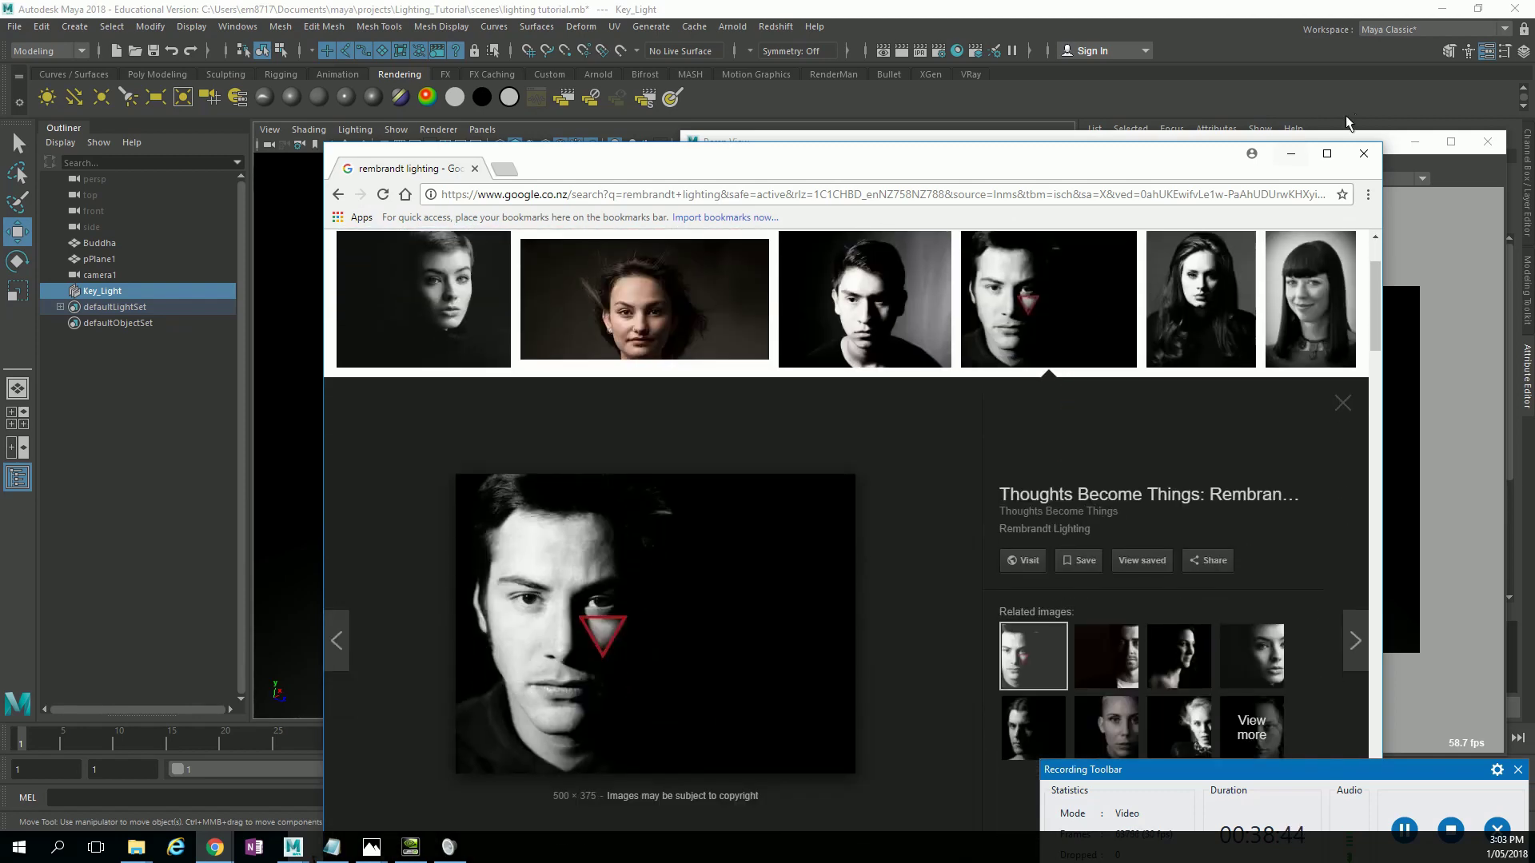
# Switch back to Maya and set Key_Light's color to a pale warm orange with H 23.874, S 0.294 and V 0.872.
pyautogui.click(1335, 85)
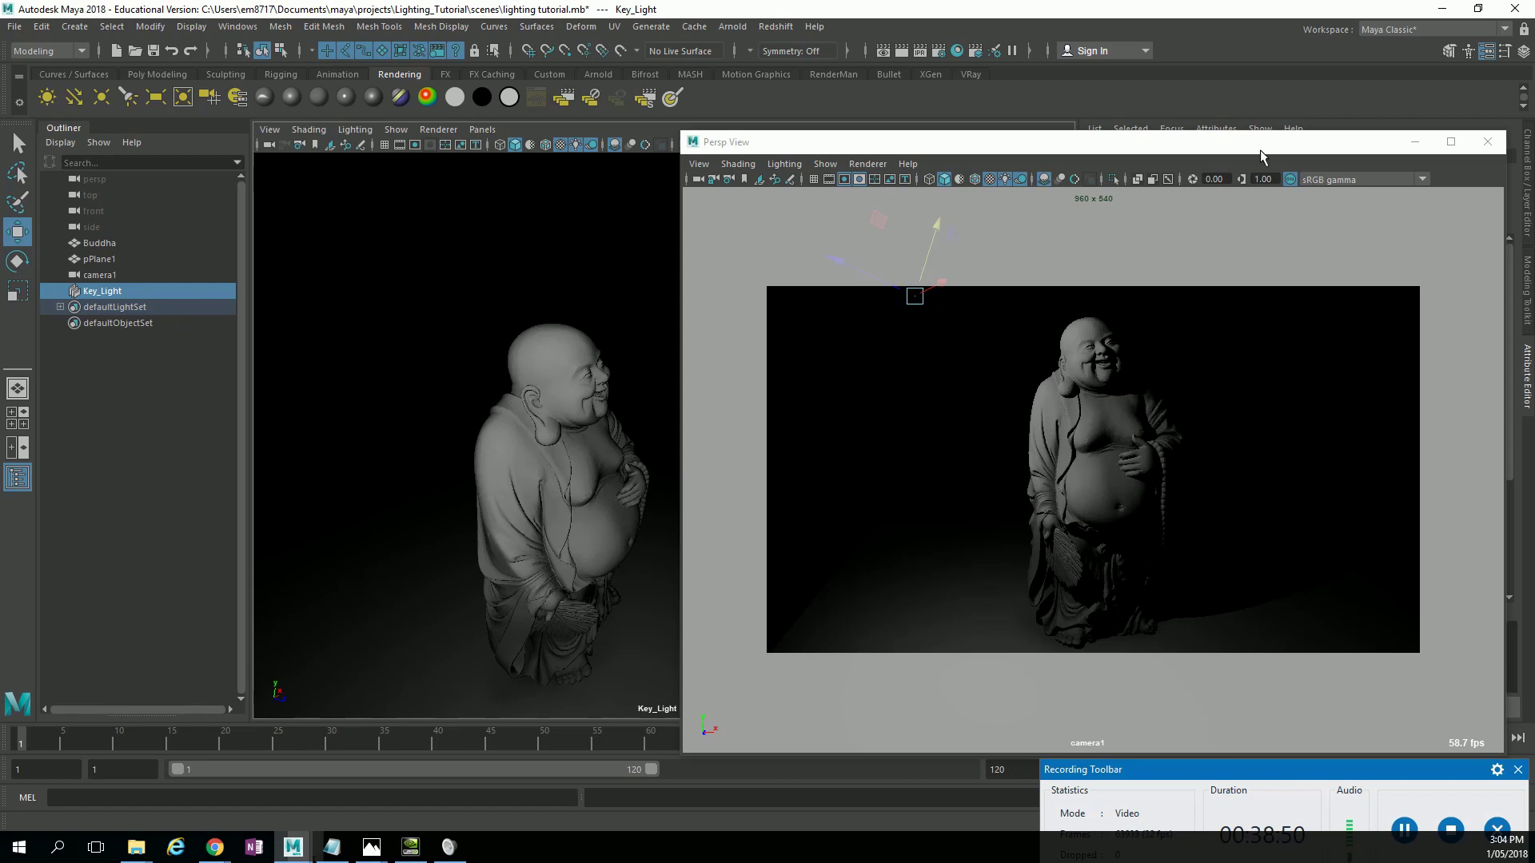
pyautogui.moveTo(1260, 150); pyautogui.dragTo(808, 159)
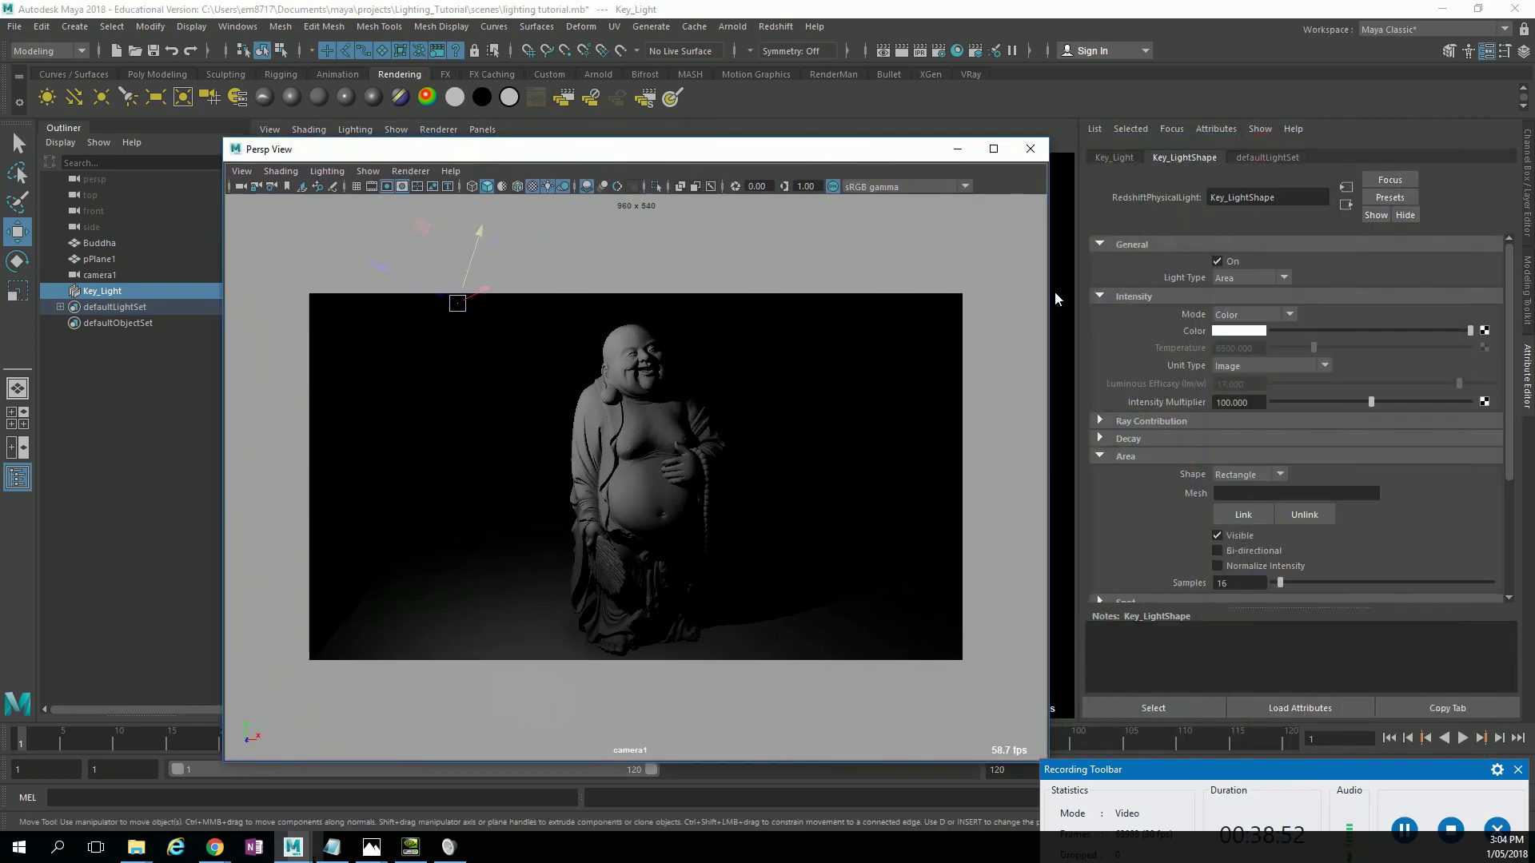
pyautogui.click(1232, 331)
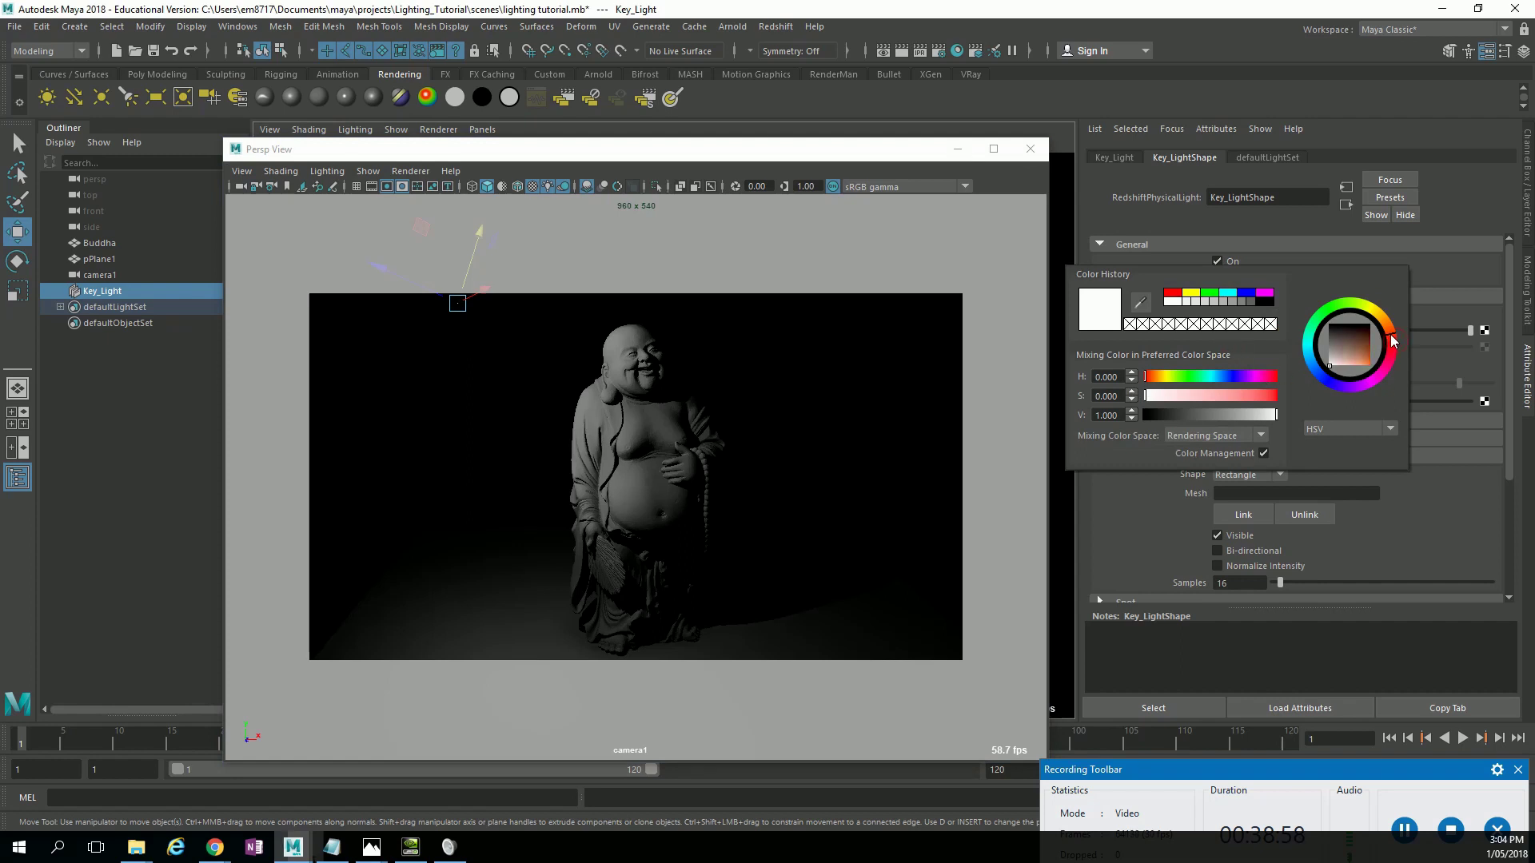
pyautogui.moveTo(1333, 367); pyautogui.dragTo(1393, 333)
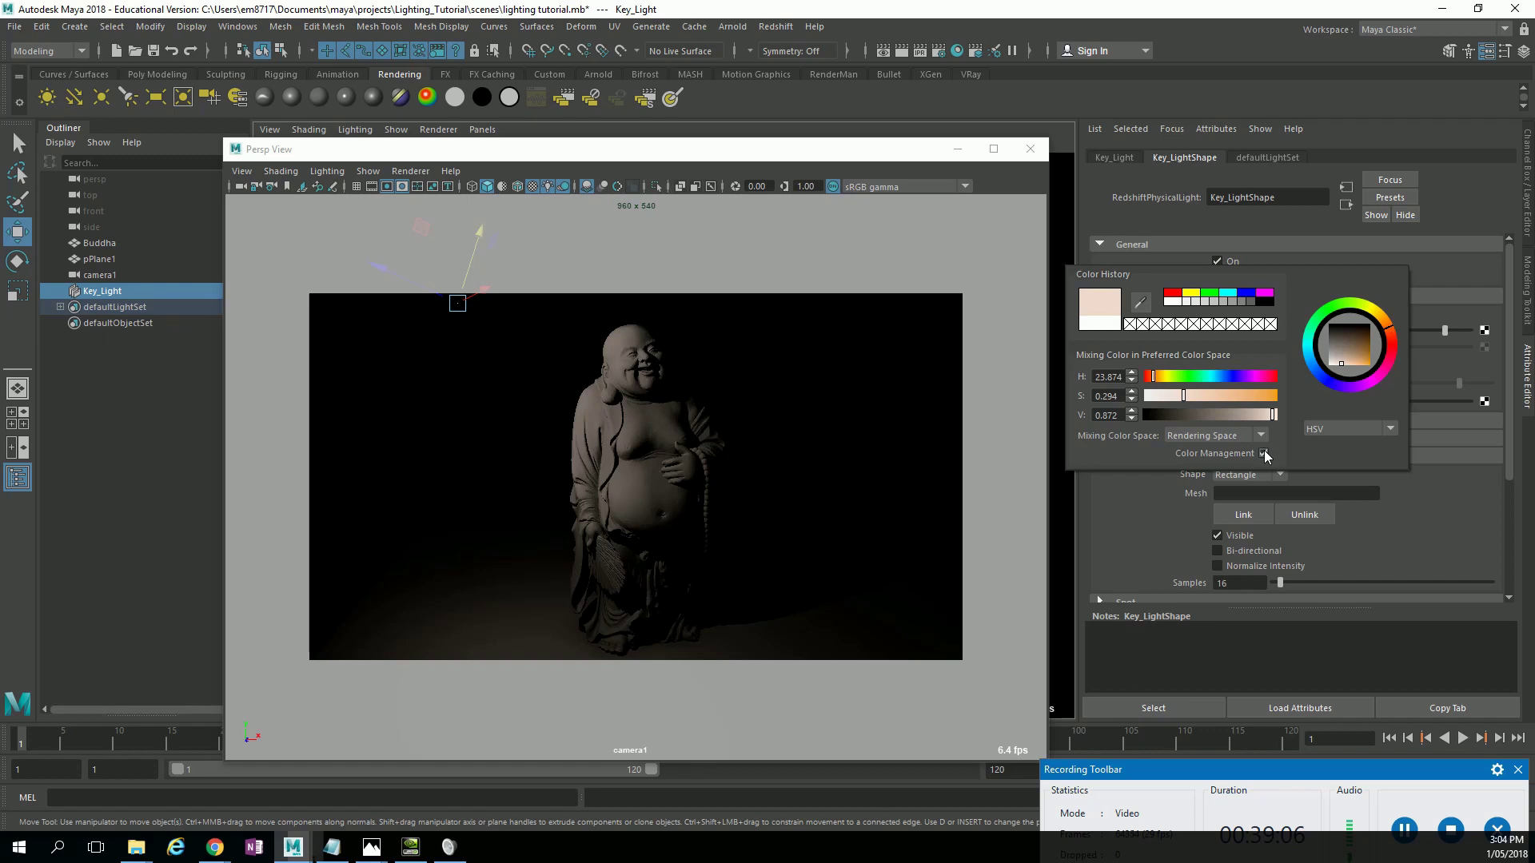
# Turn Key_Light off, minimize the Persp View window, and show the scene through the persp camera in the main viewport.
pyautogui.click(1238, 258)
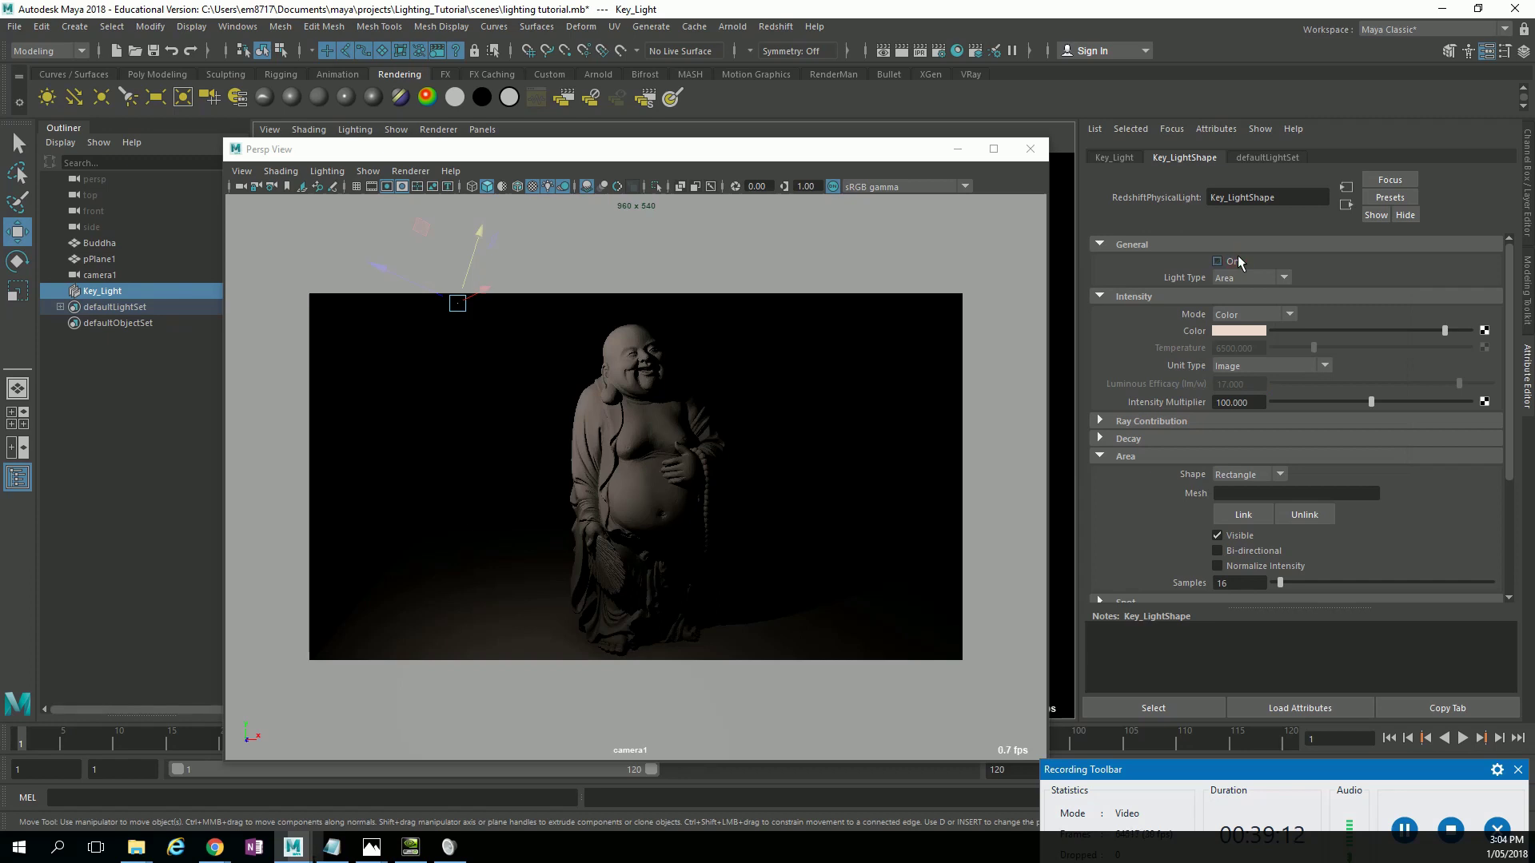
pyautogui.click(951, 152)
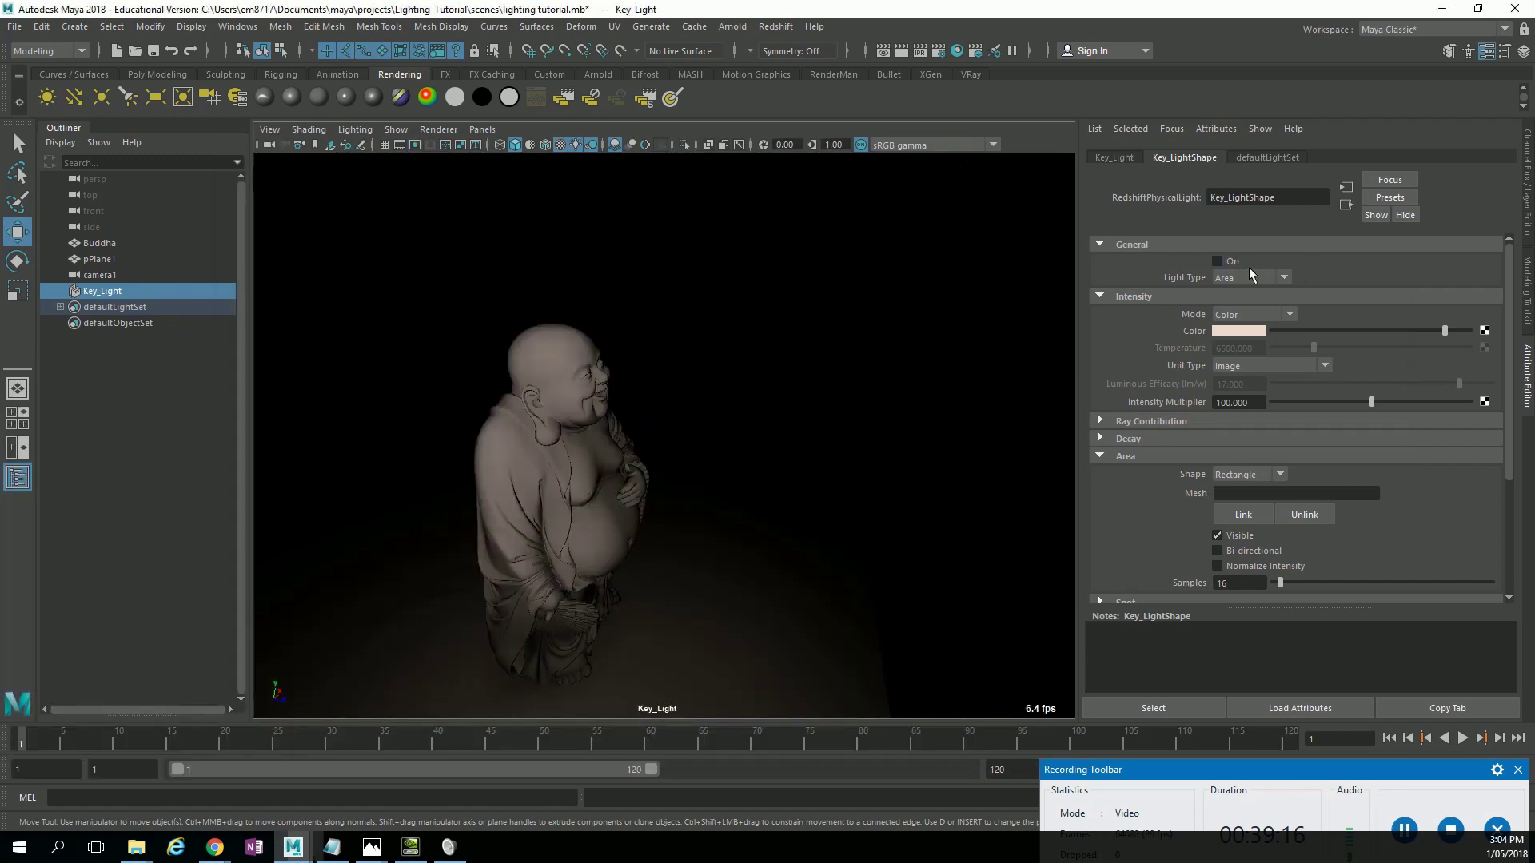
pyautogui.press('space')
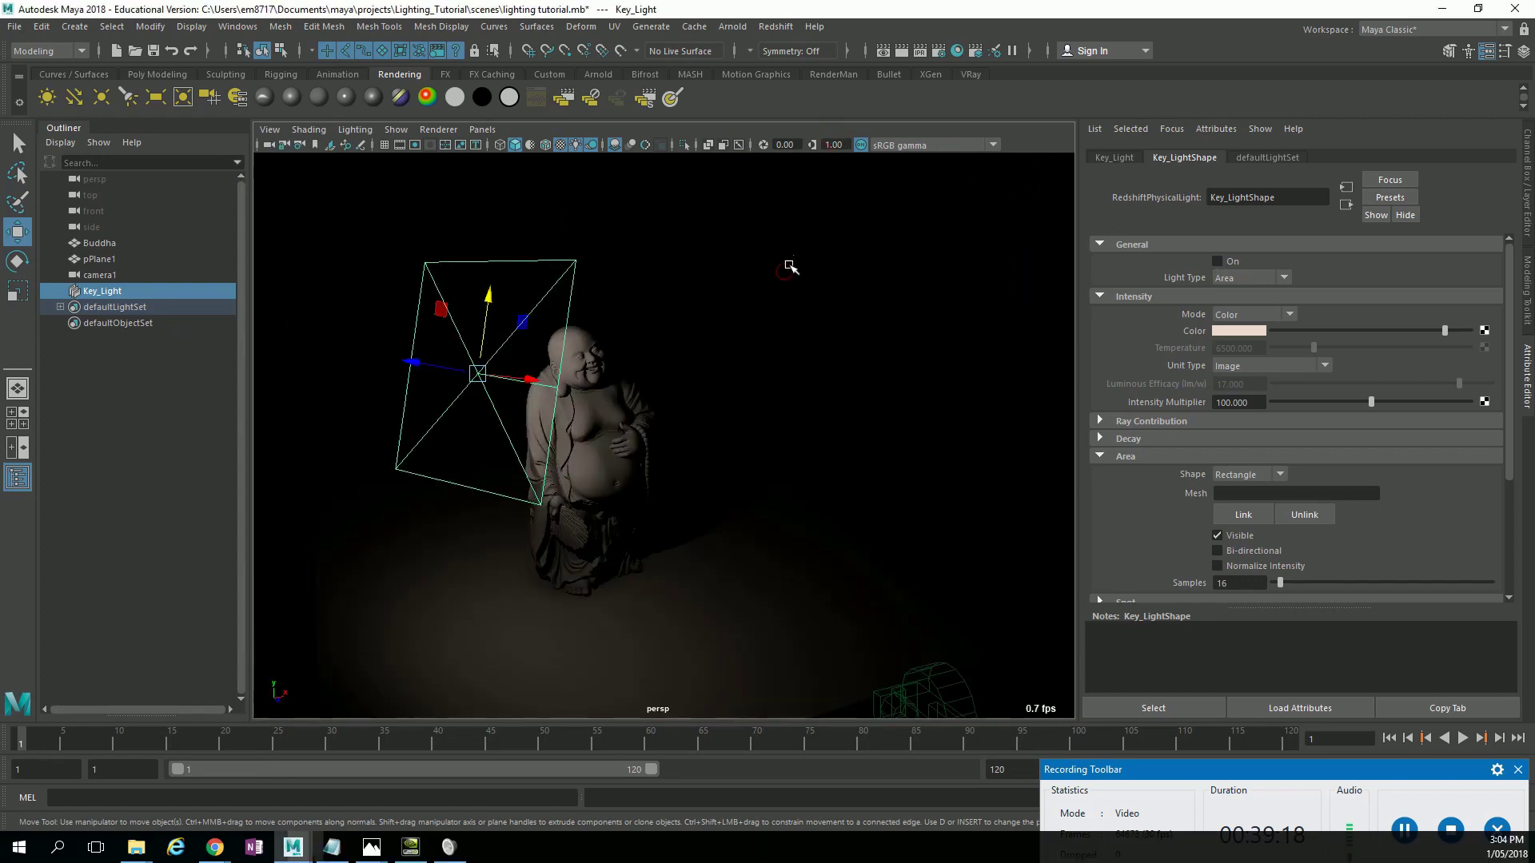
pyautogui.keyDown('alt'); pyautogui.moveTo(679, 352); pyautogui.dragTo(644, 339); pyautogui.keyUp('alt')
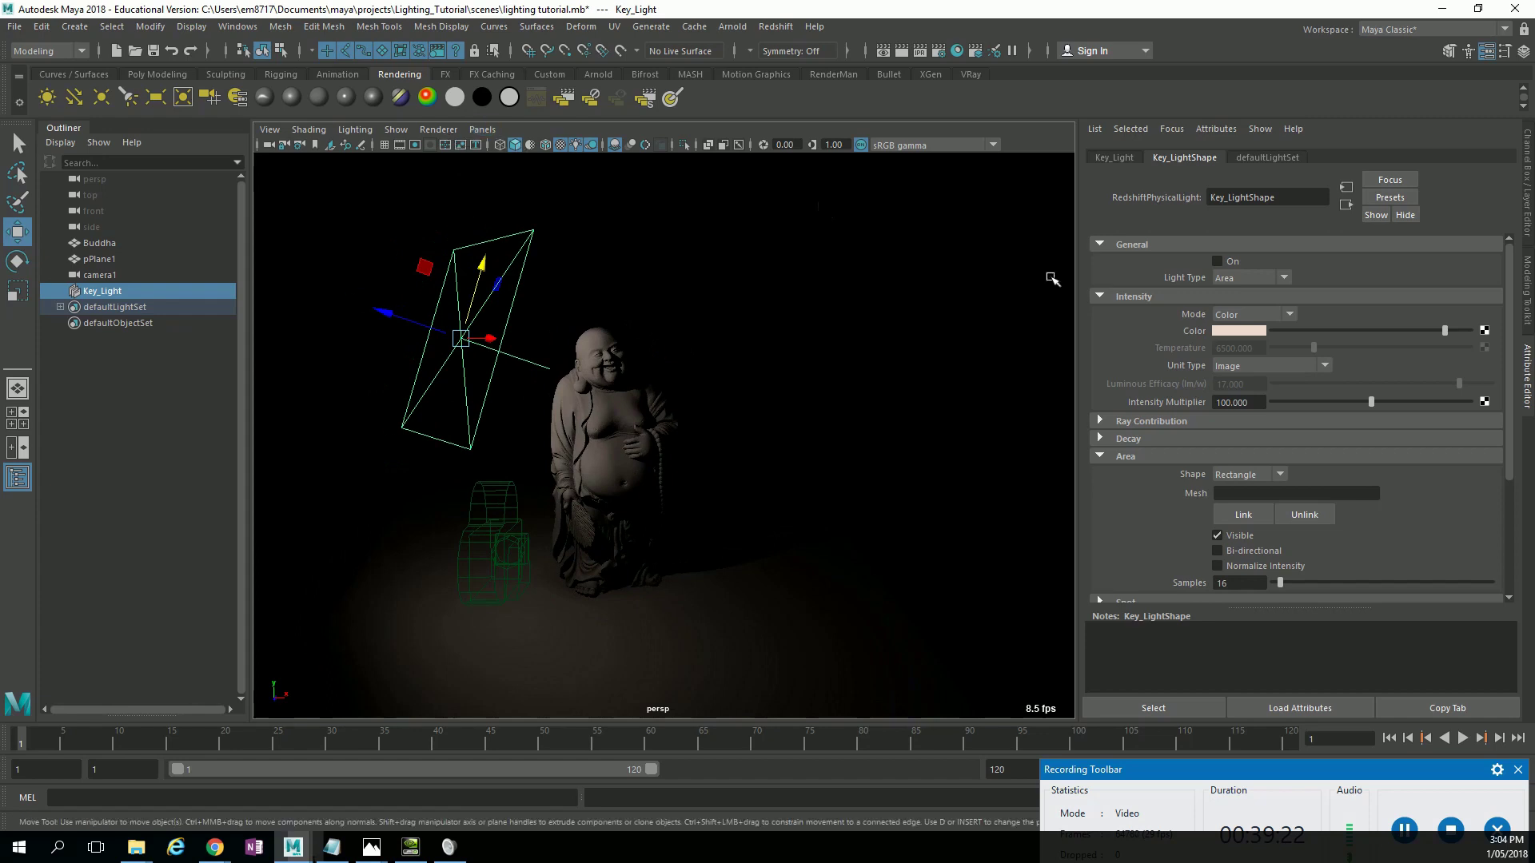
# Start a Redshift IPR render in the Render View and turn Key_Light on.
pyautogui.click(883, 51)
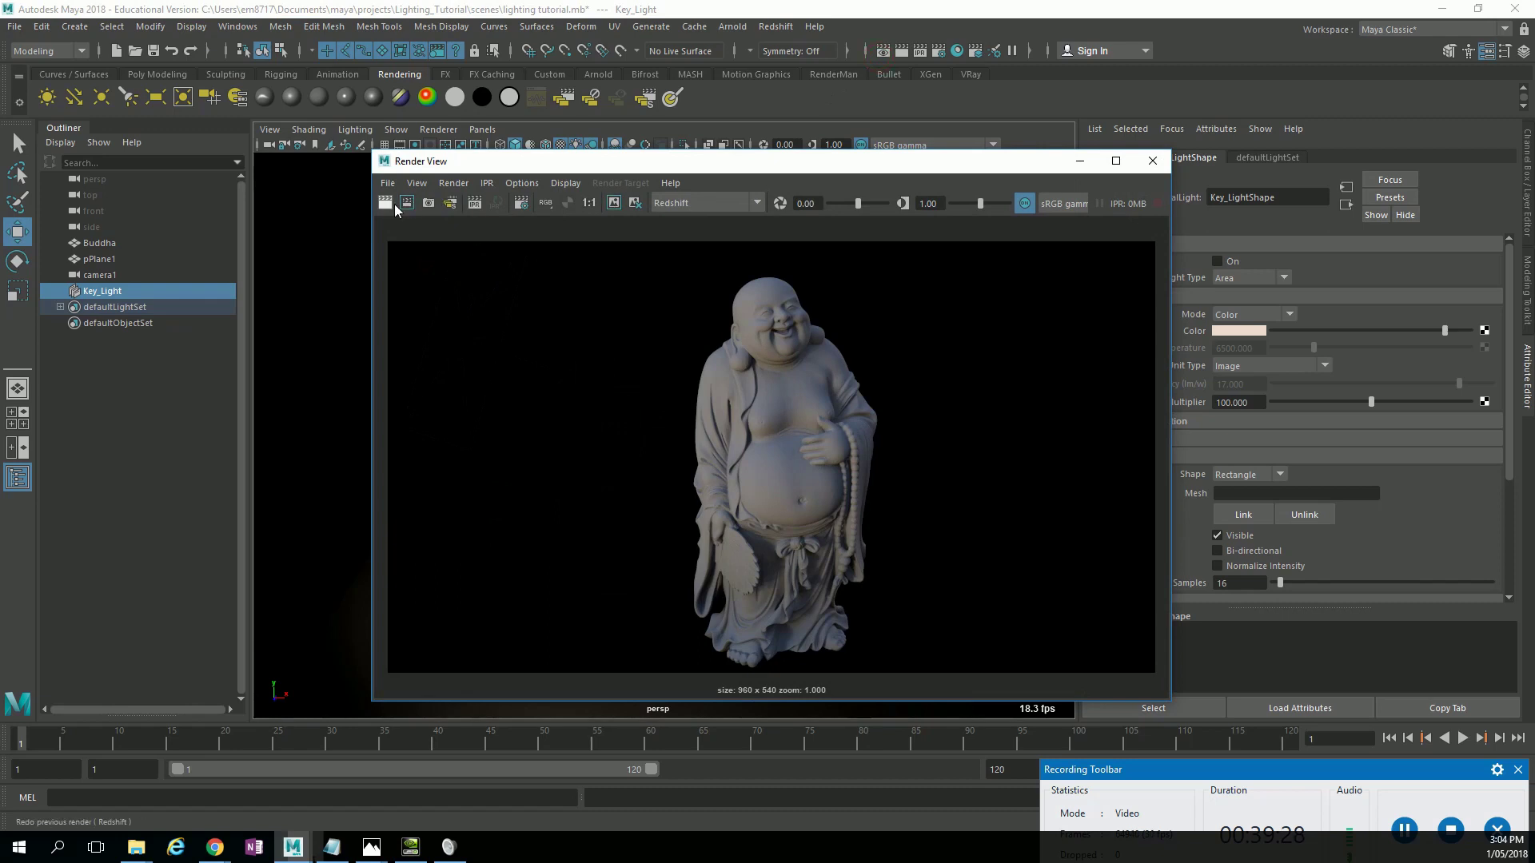
pyautogui.click(473, 205)
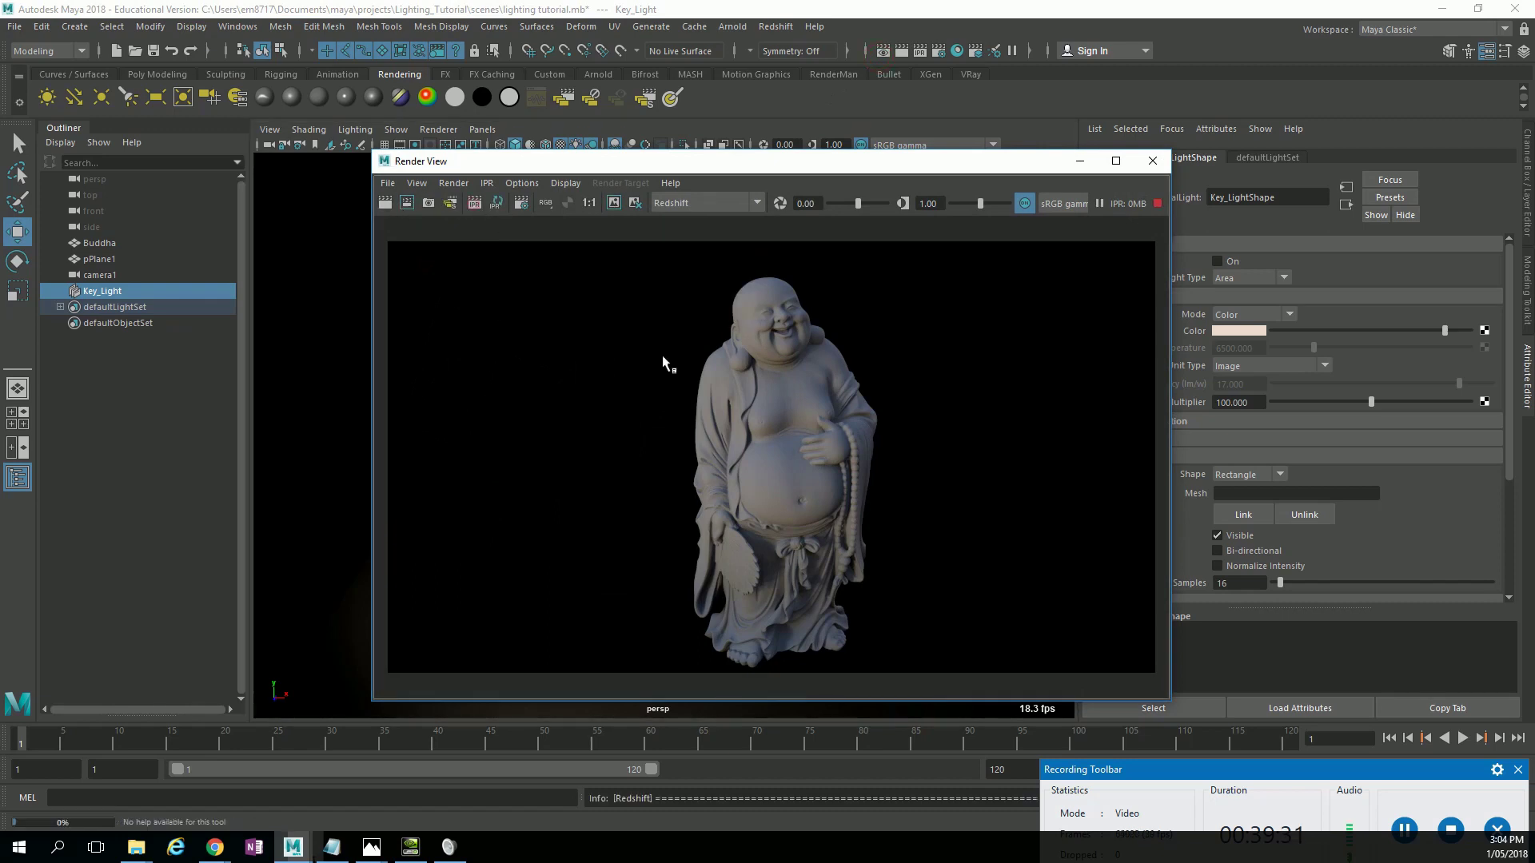
pyautogui.click(1218, 257)
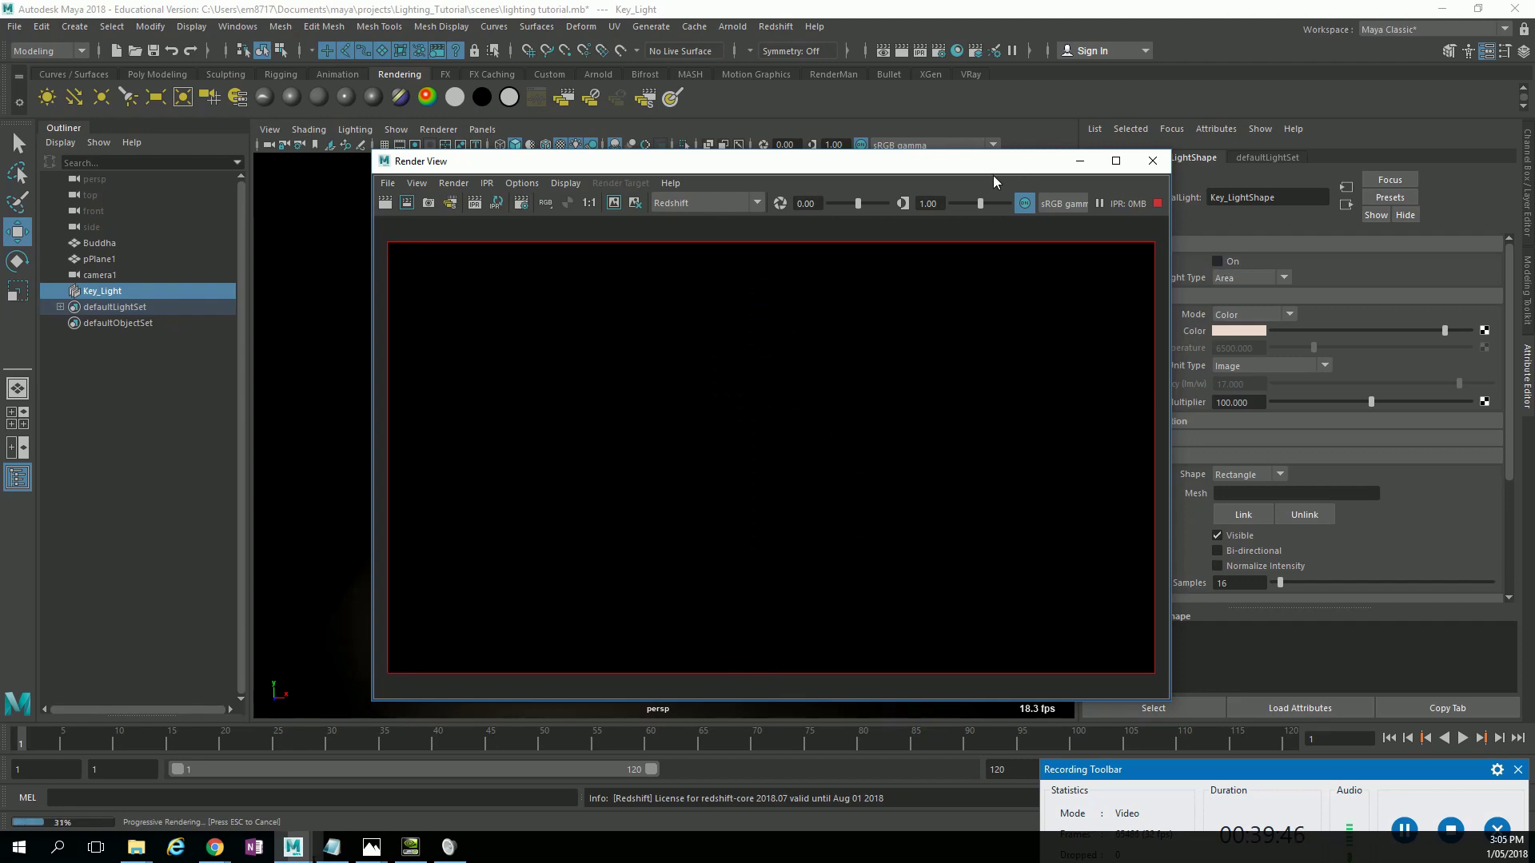
pyautogui.click(1217, 259)
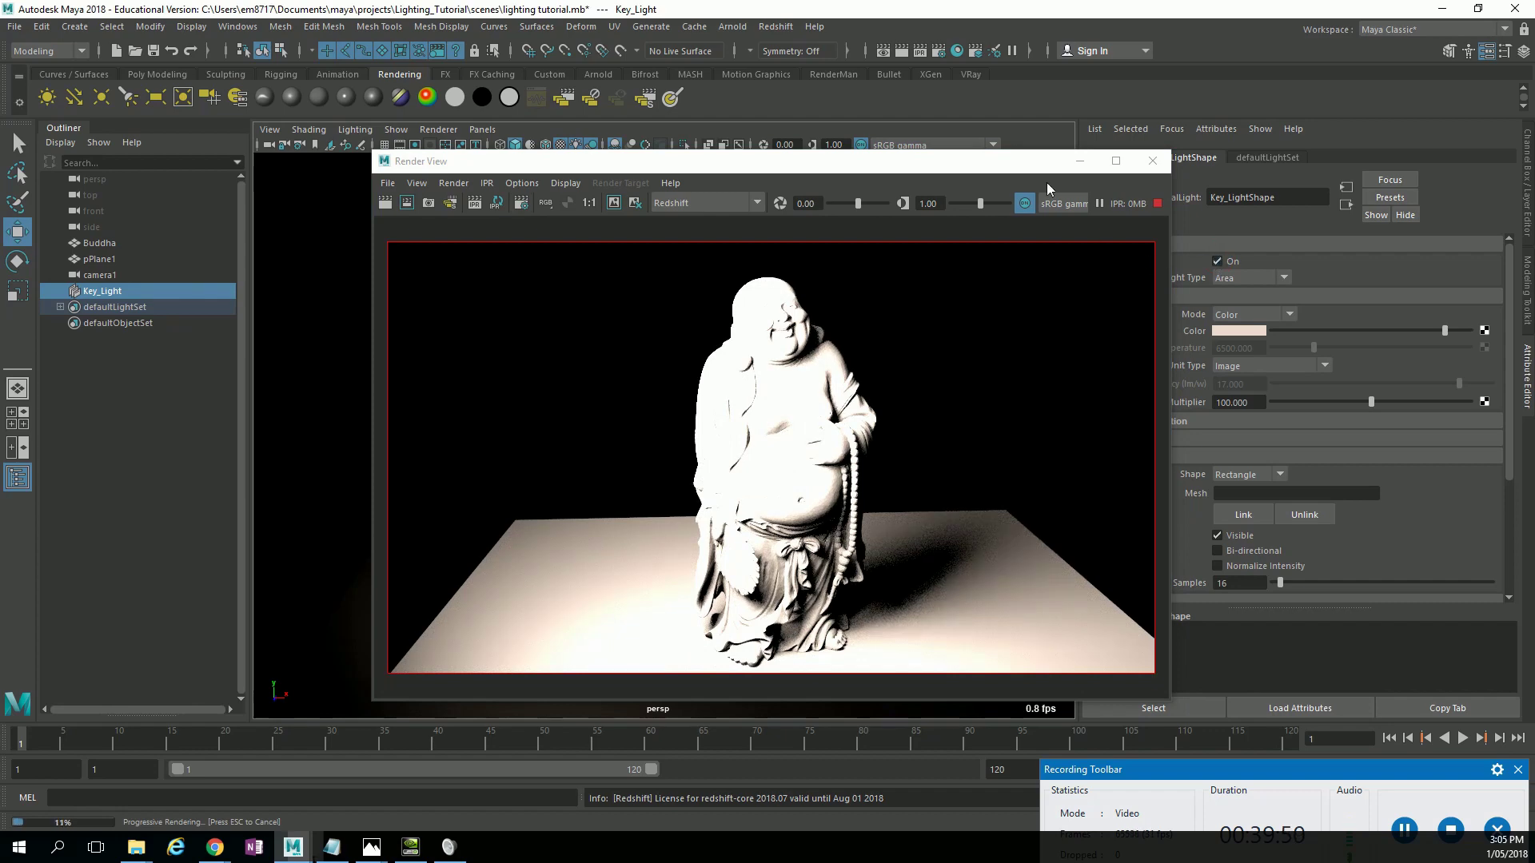
# Set Key_Light's Intensity Multiplier to 3 after trying 10 and 5, keeping its attributes clear of the Render View window.
pyautogui.moveTo(1034, 162); pyautogui.dragTo(991, 133)
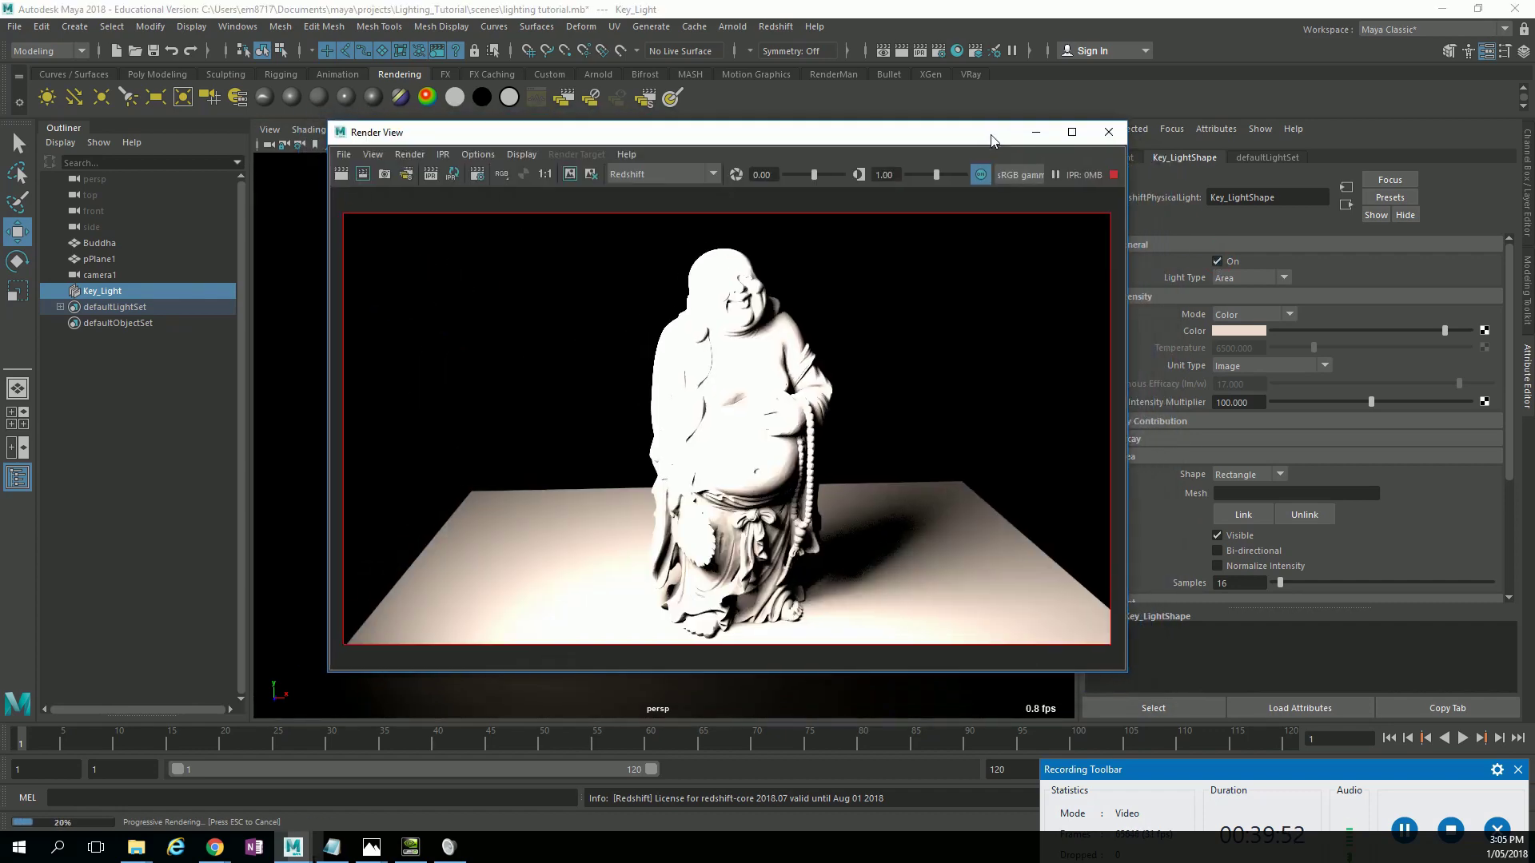
pyautogui.click(1259, 403)
pyautogui.doubleClick(1261, 406)
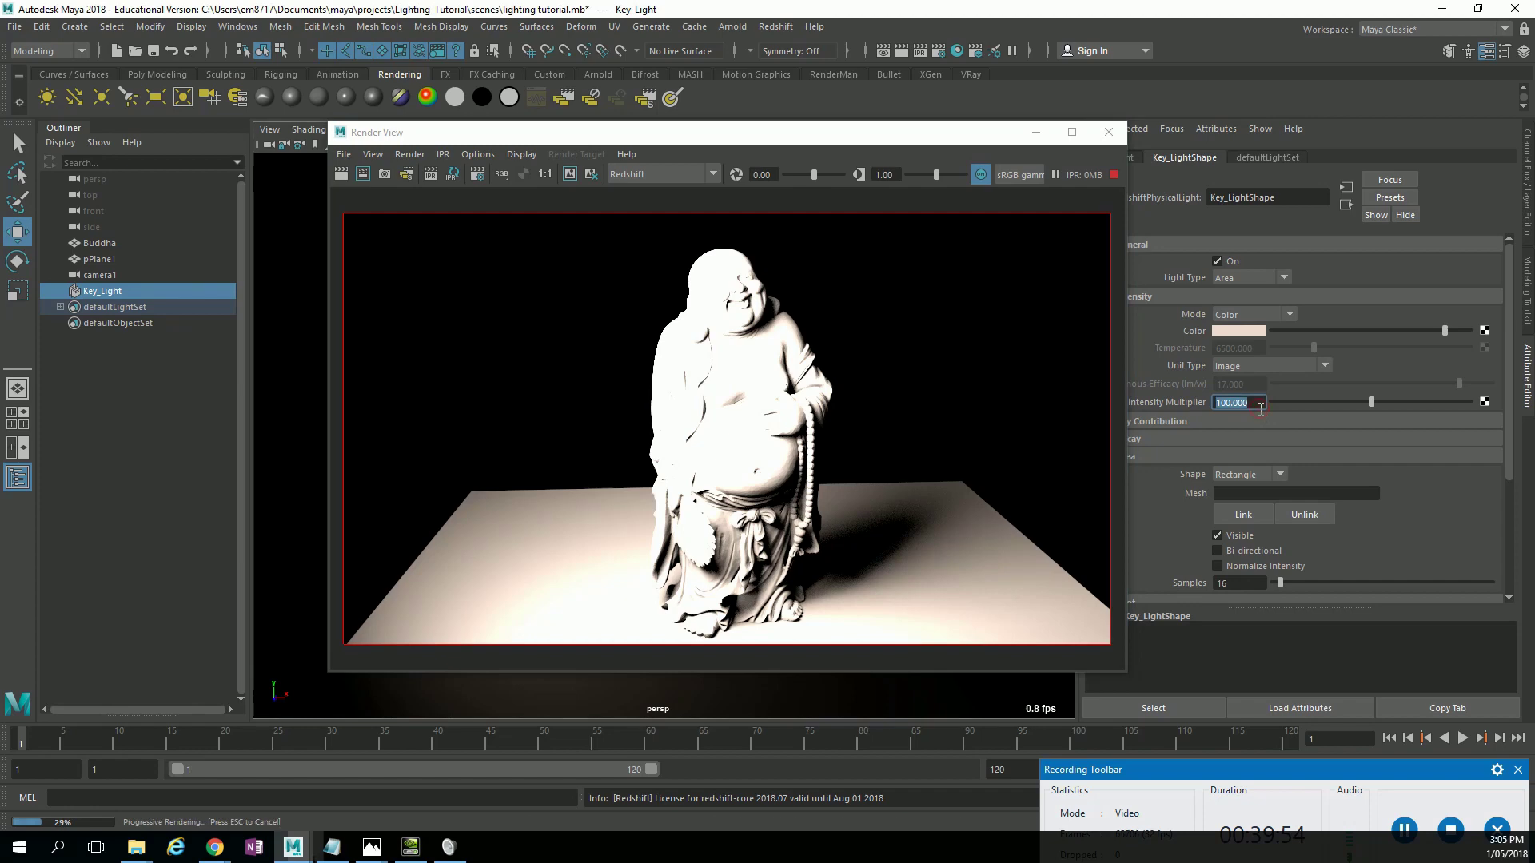
pyautogui.write('10')
pyautogui.press('Return')
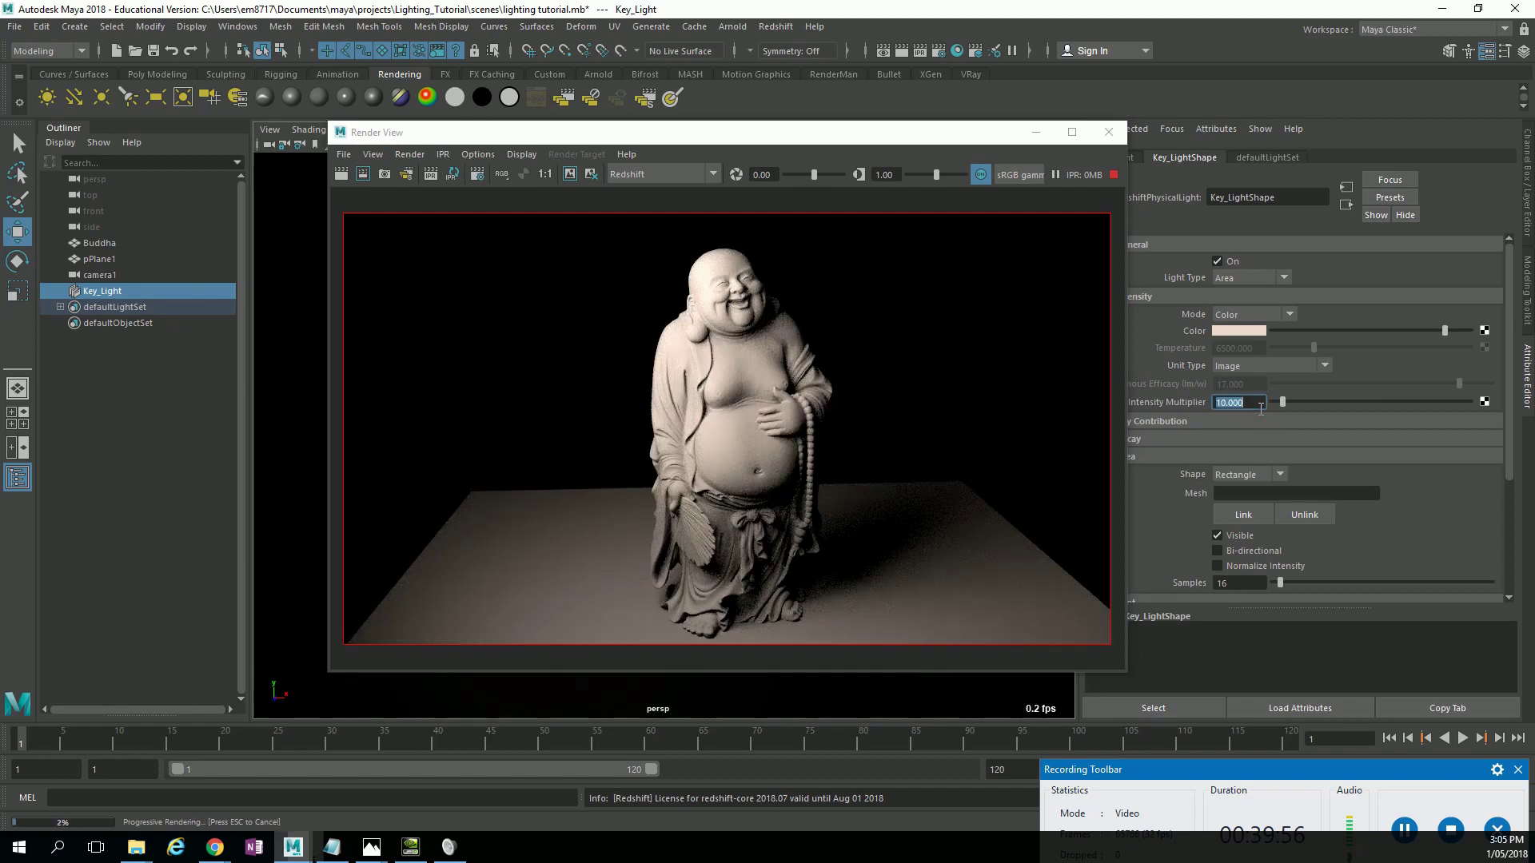
pyautogui.write('5')
pyautogui.press('Return')
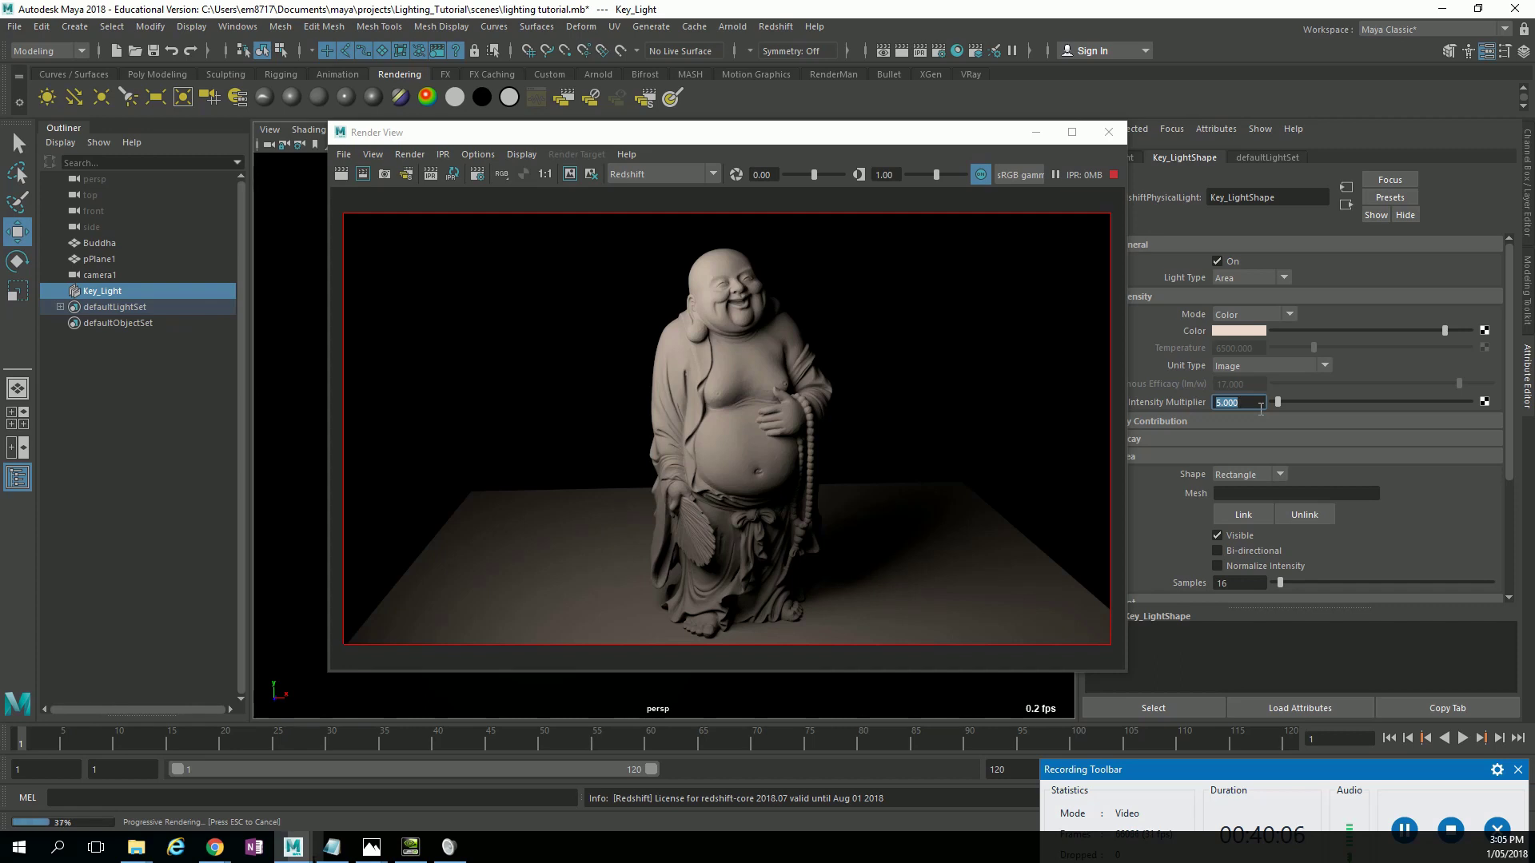
pyautogui.press('Return')
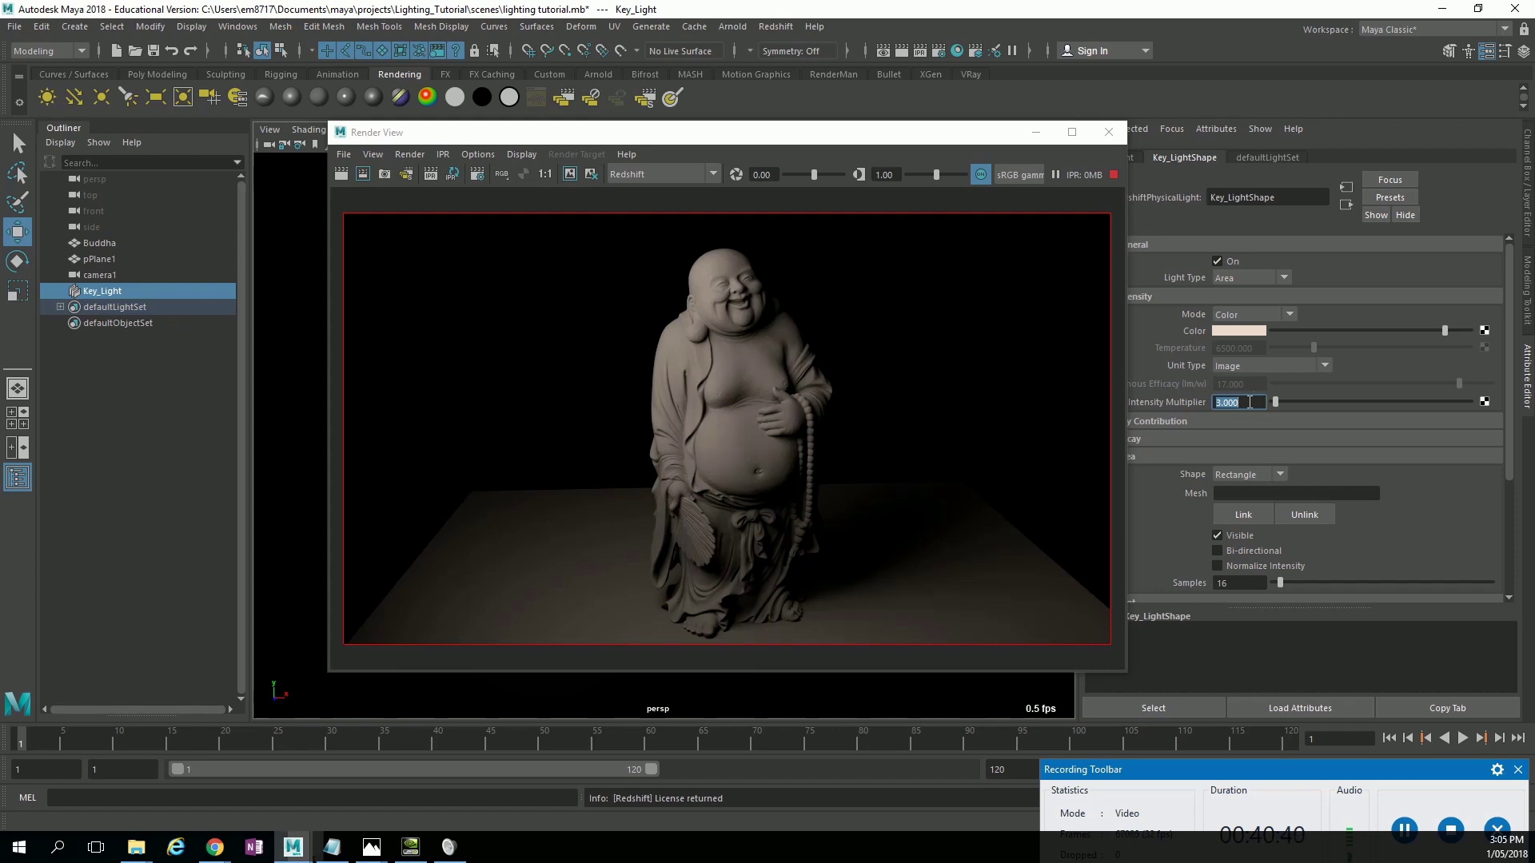
# Turn Key_Light off and minimize the Render View window to uncover the viewport.
pyautogui.click(1217, 260)
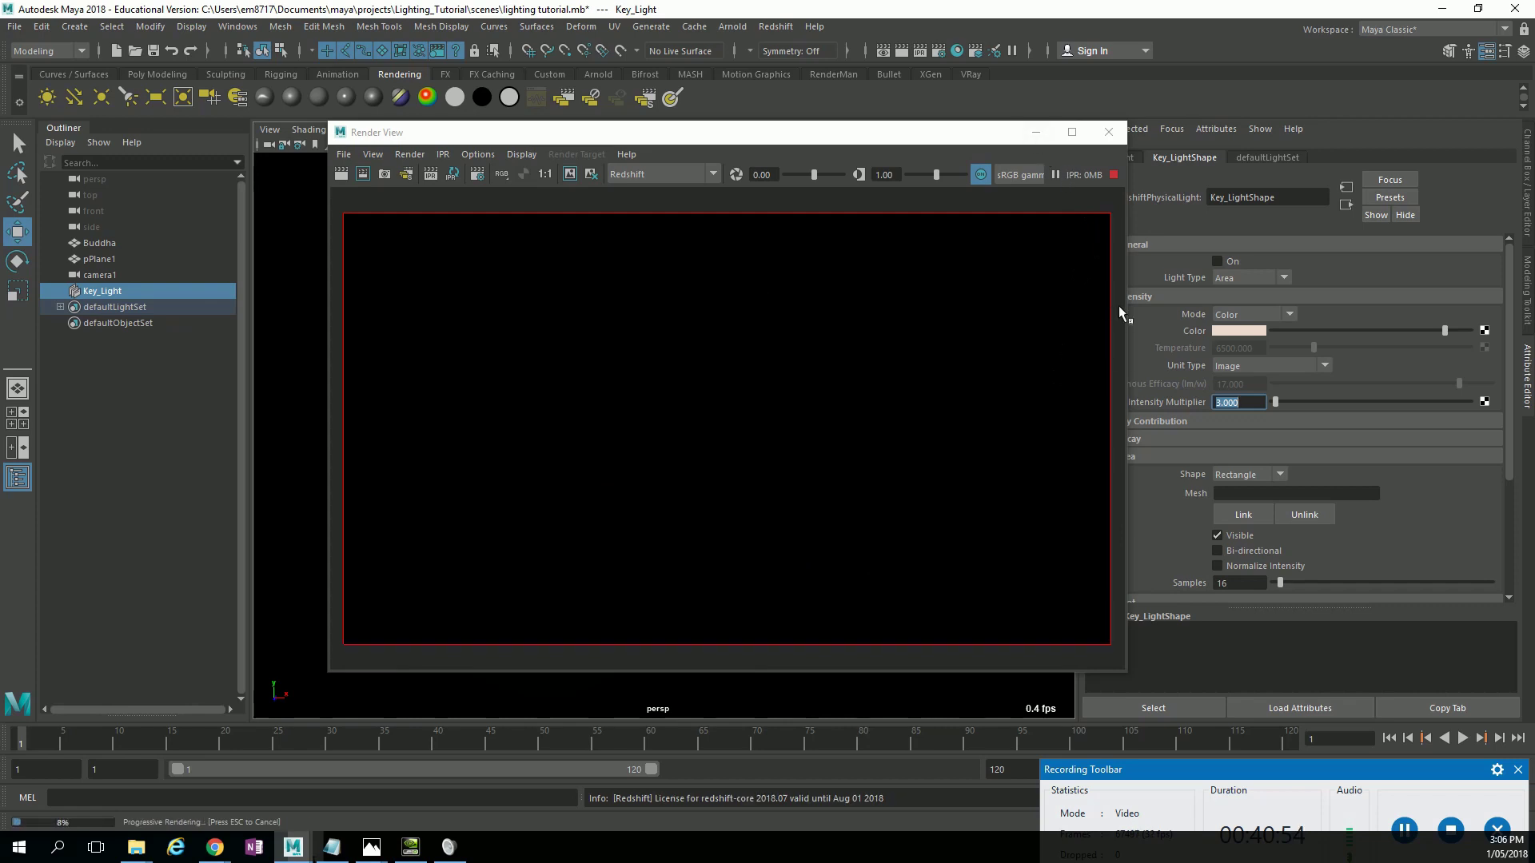
pyautogui.click(1396, 822)
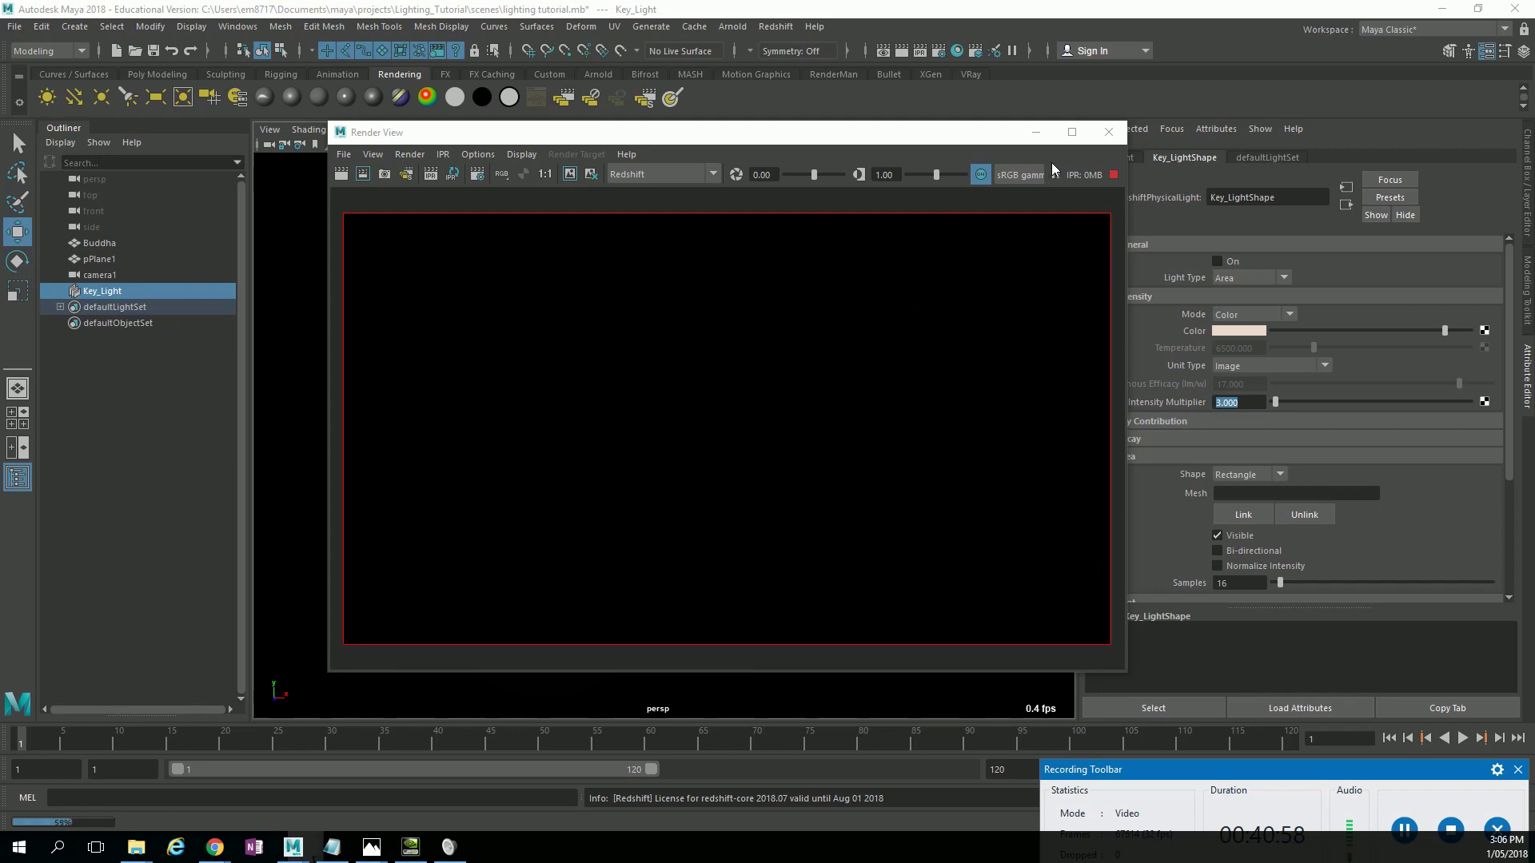
pyautogui.moveTo(960, 141); pyautogui.dragTo(1214, 209)
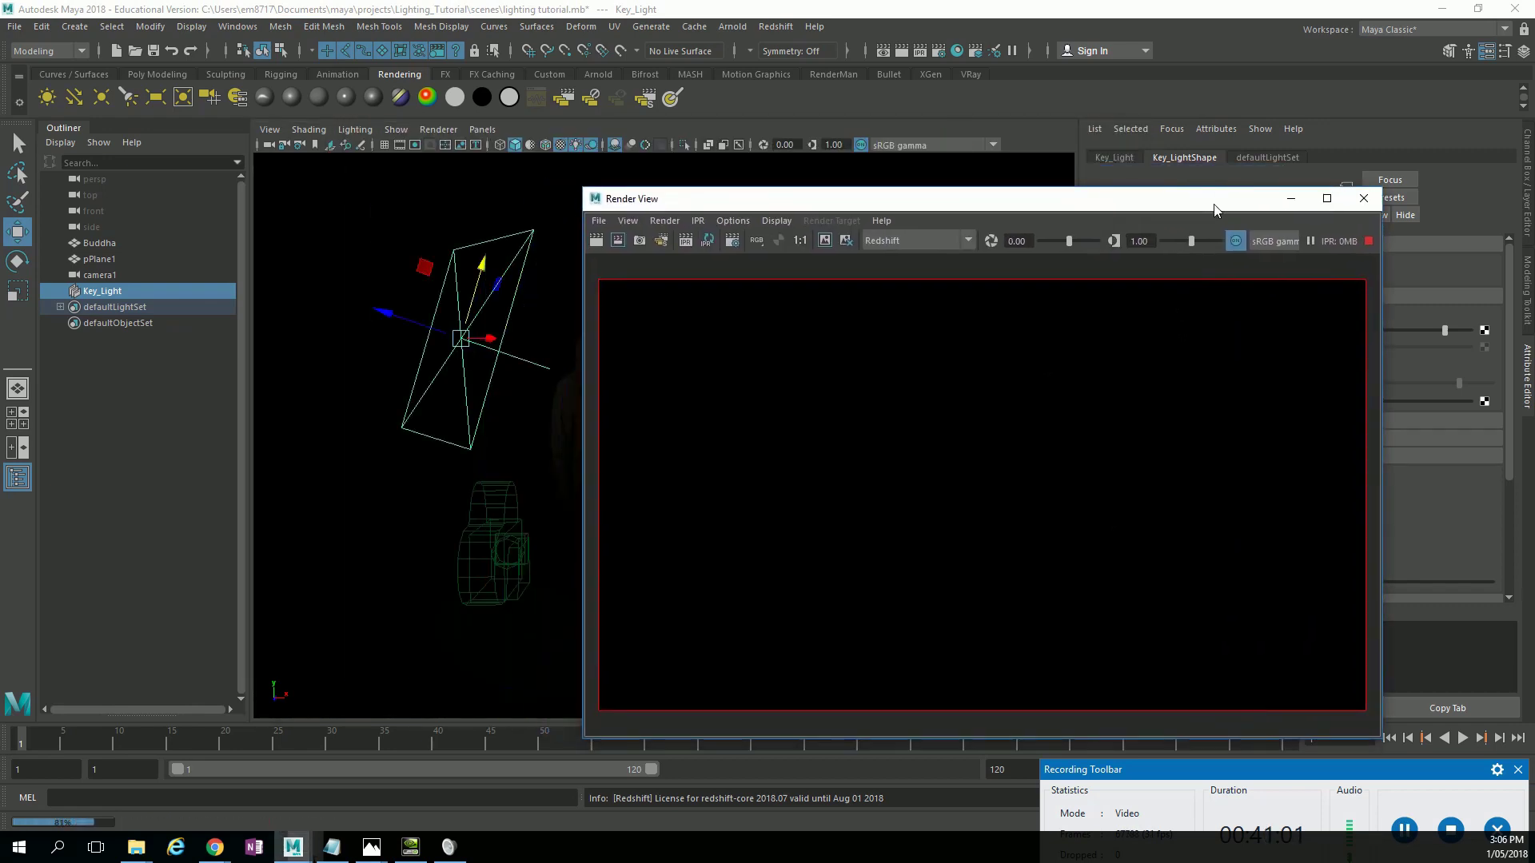
pyautogui.click(1293, 203)
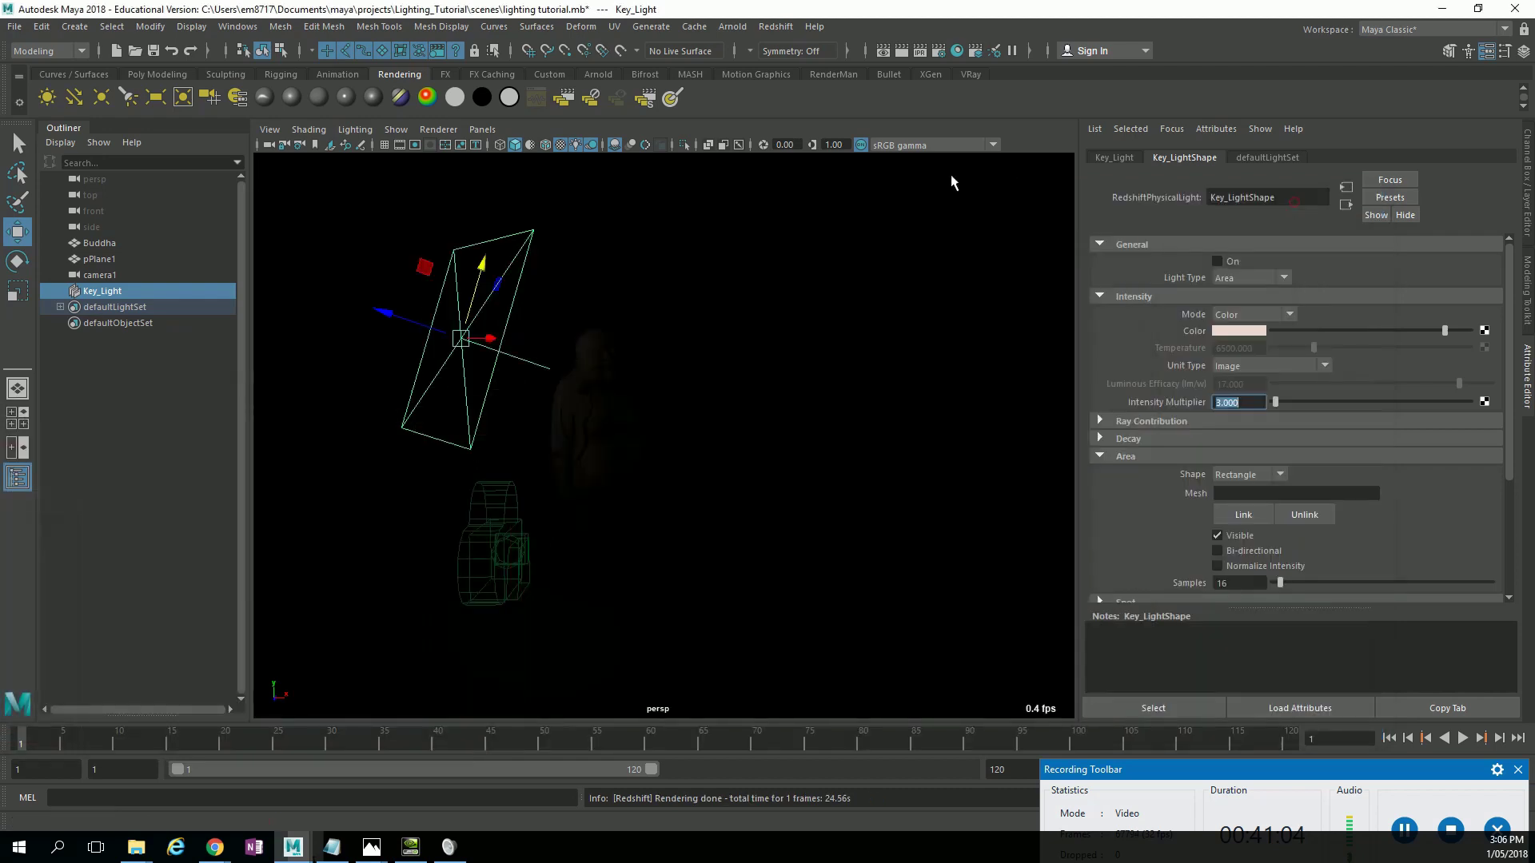
# Add a Redshift Dome Light to the scene.
pyautogui.click(775, 26)
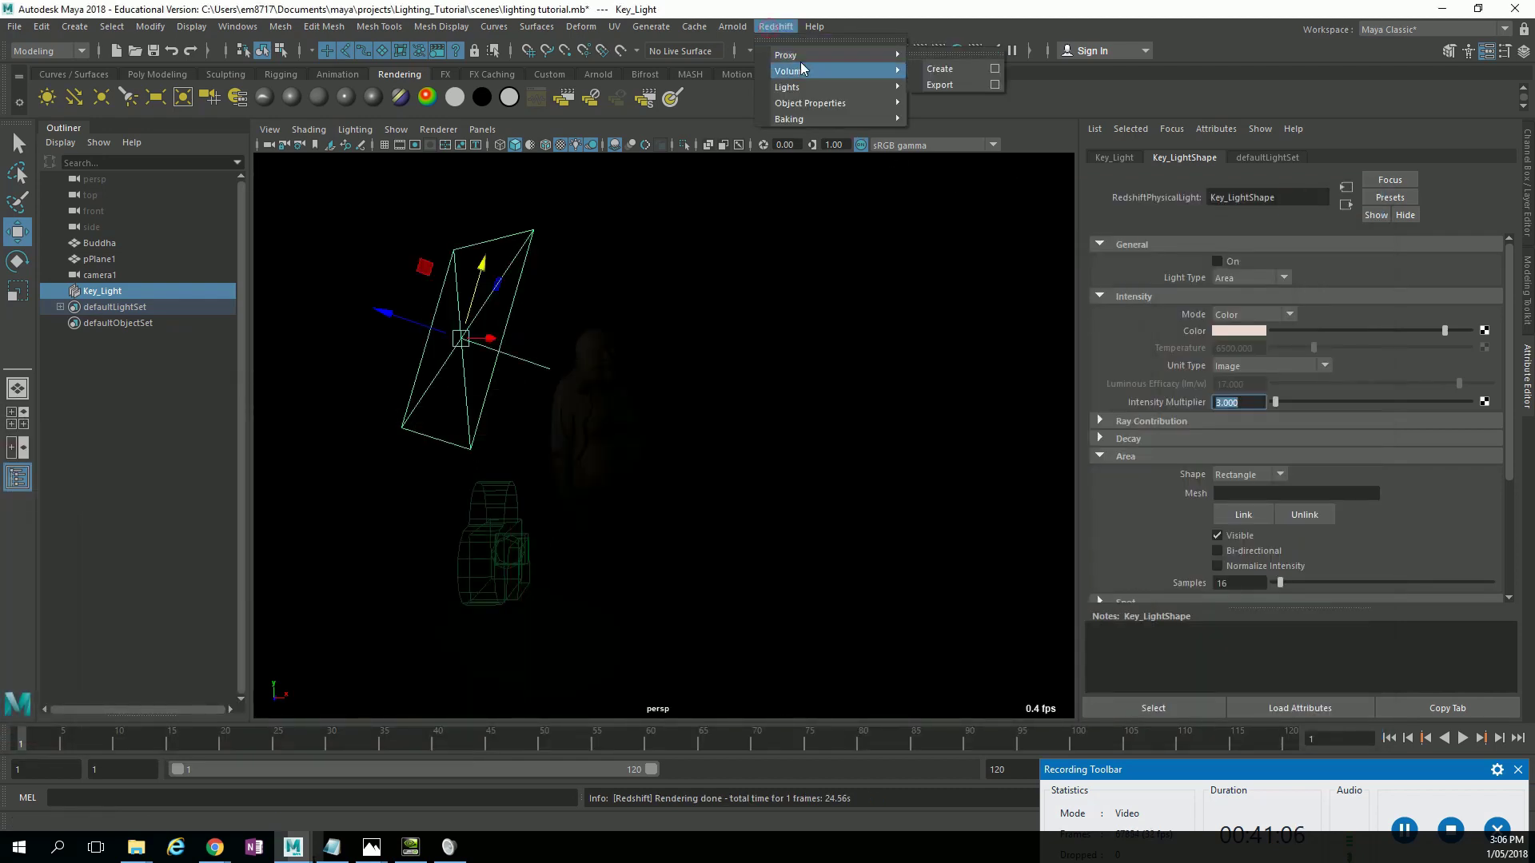
pyautogui.moveTo(814, 56)
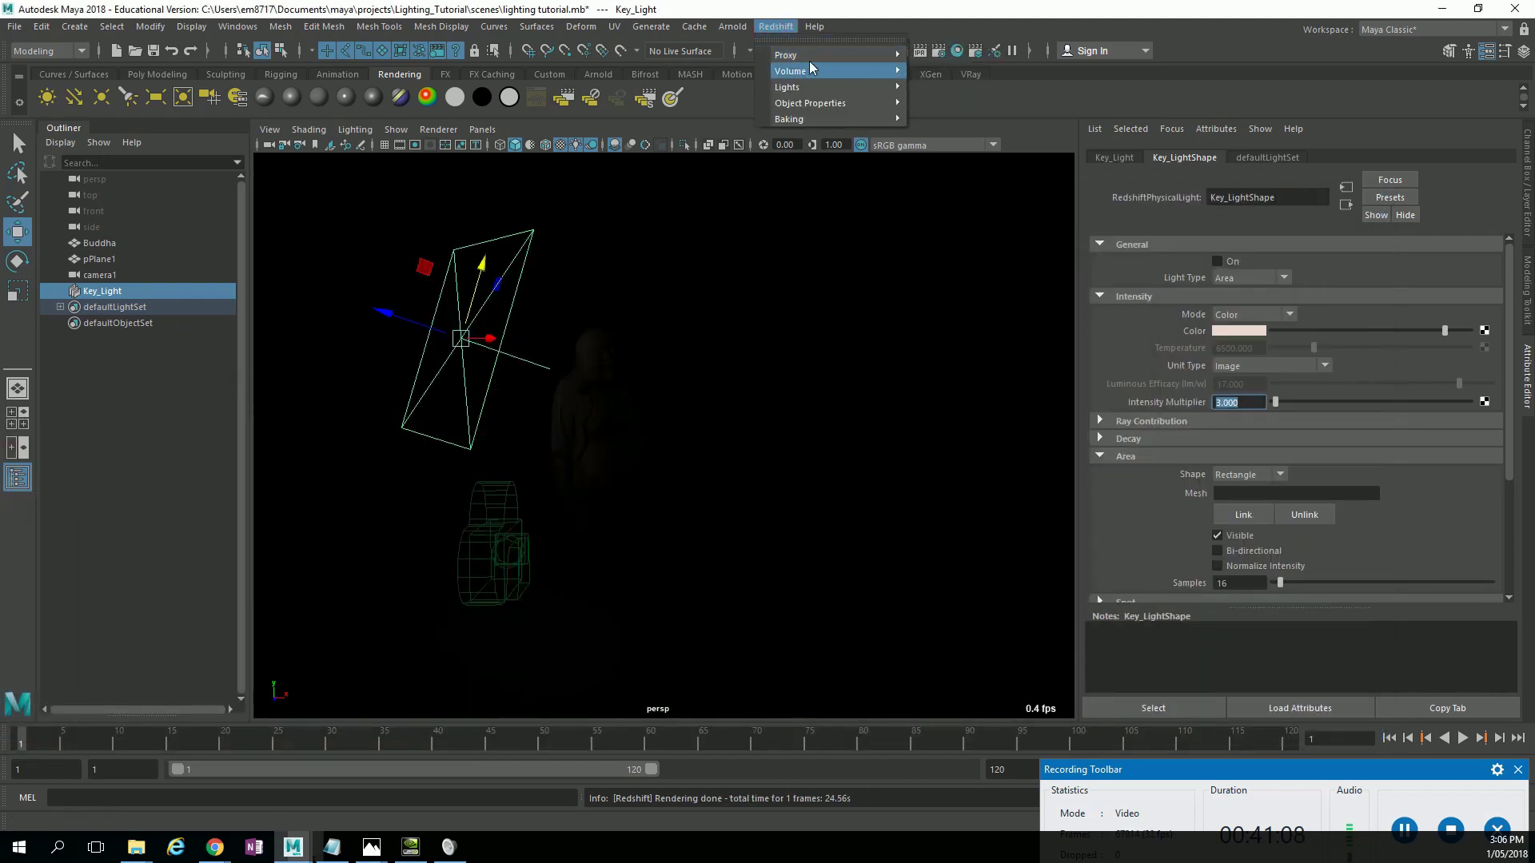
pyautogui.moveTo(815, 87)
pyautogui.click(995, 149)
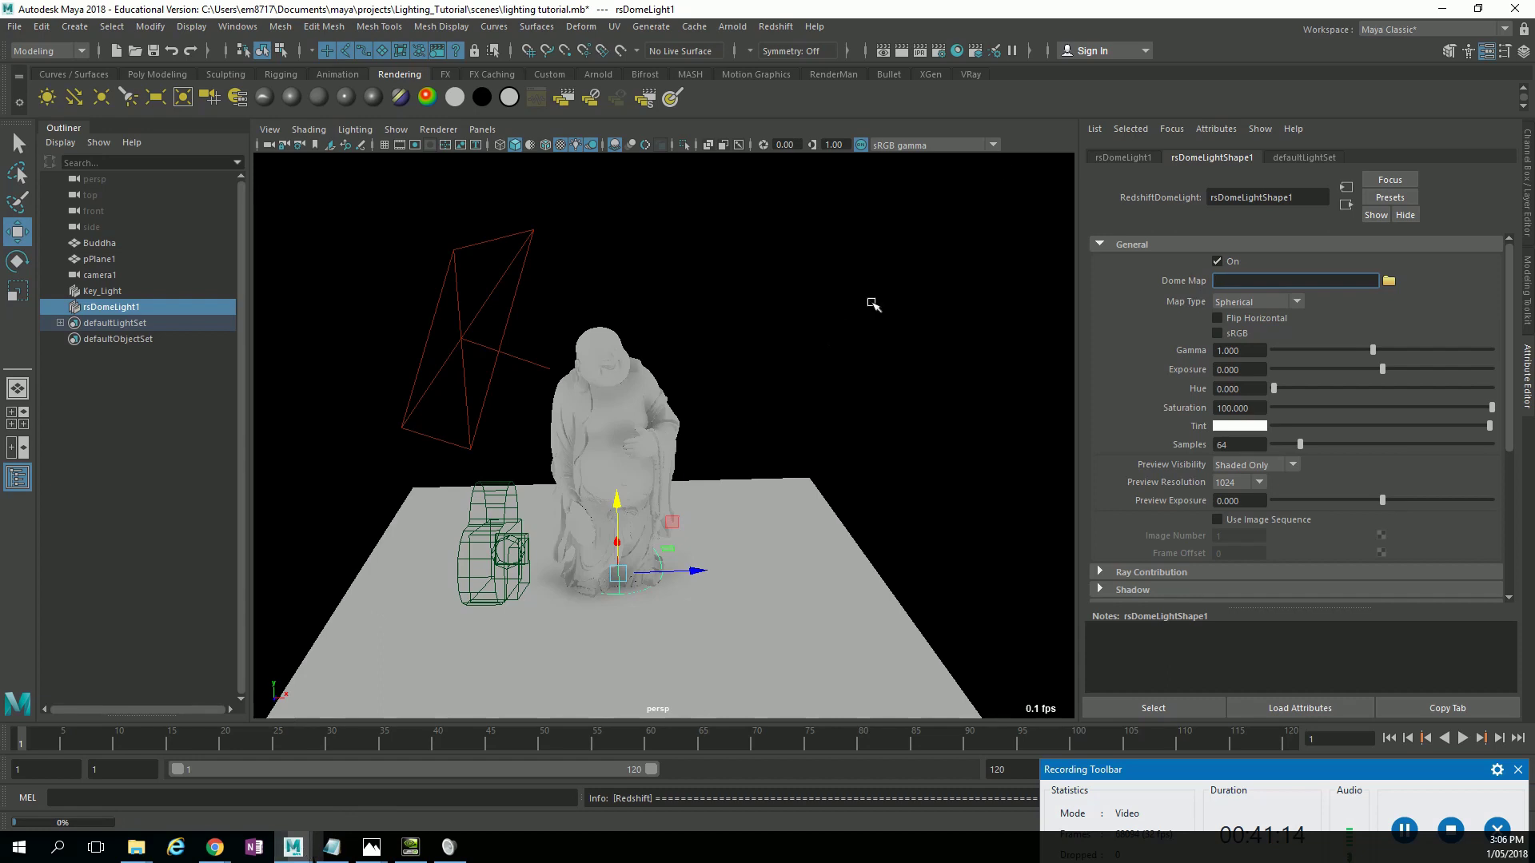
# Reopen the Render View, pause its IPR updates, and place the window clear of the dome light's attributes.
pyautogui.click(883, 50)
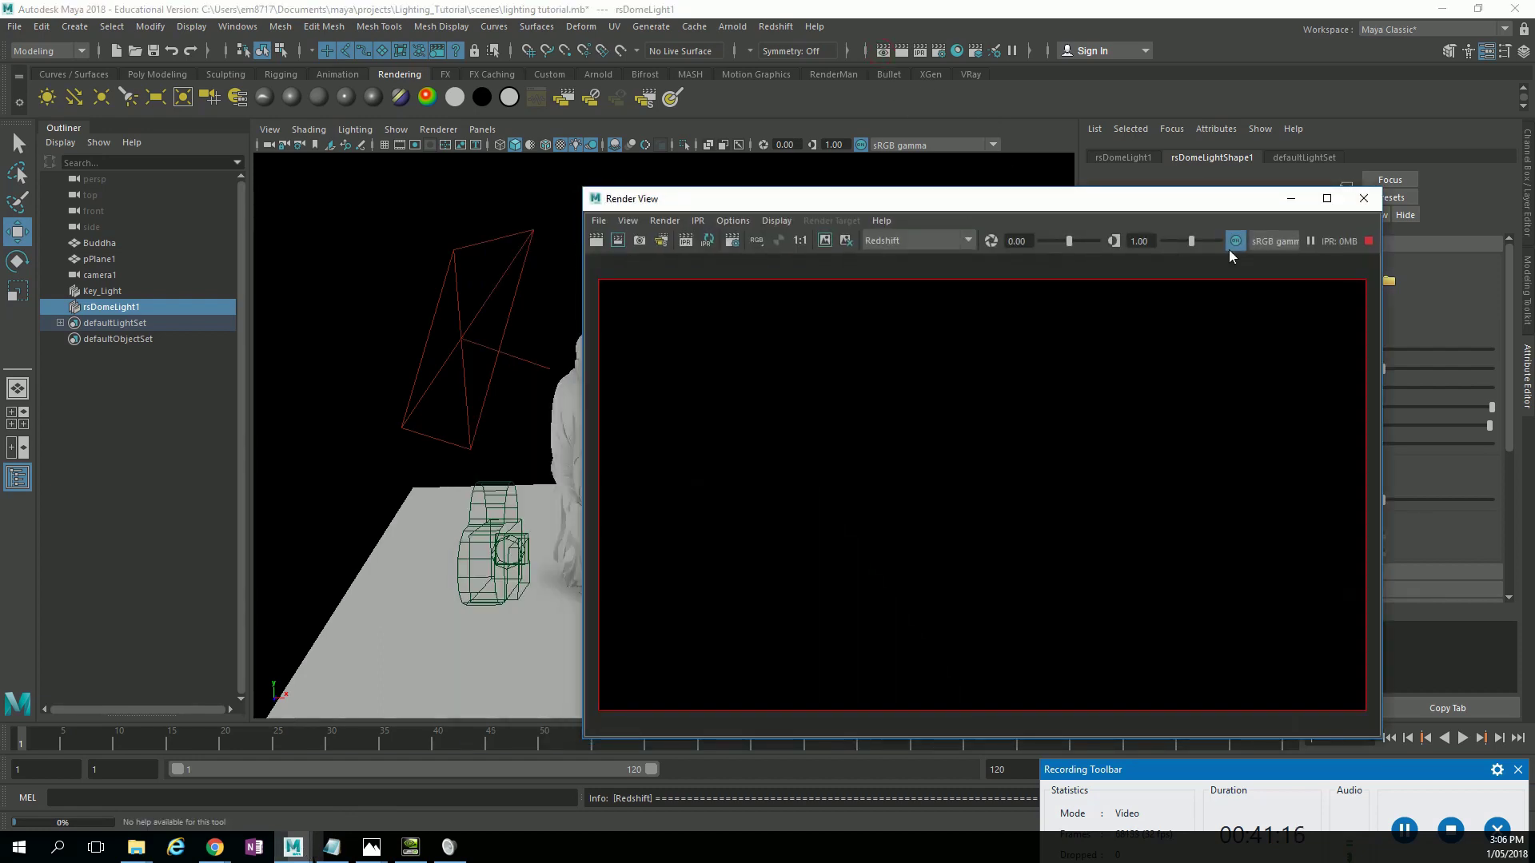
pyautogui.click(1310, 241)
pyautogui.moveTo(1268, 205); pyautogui.dragTo(975, 130)
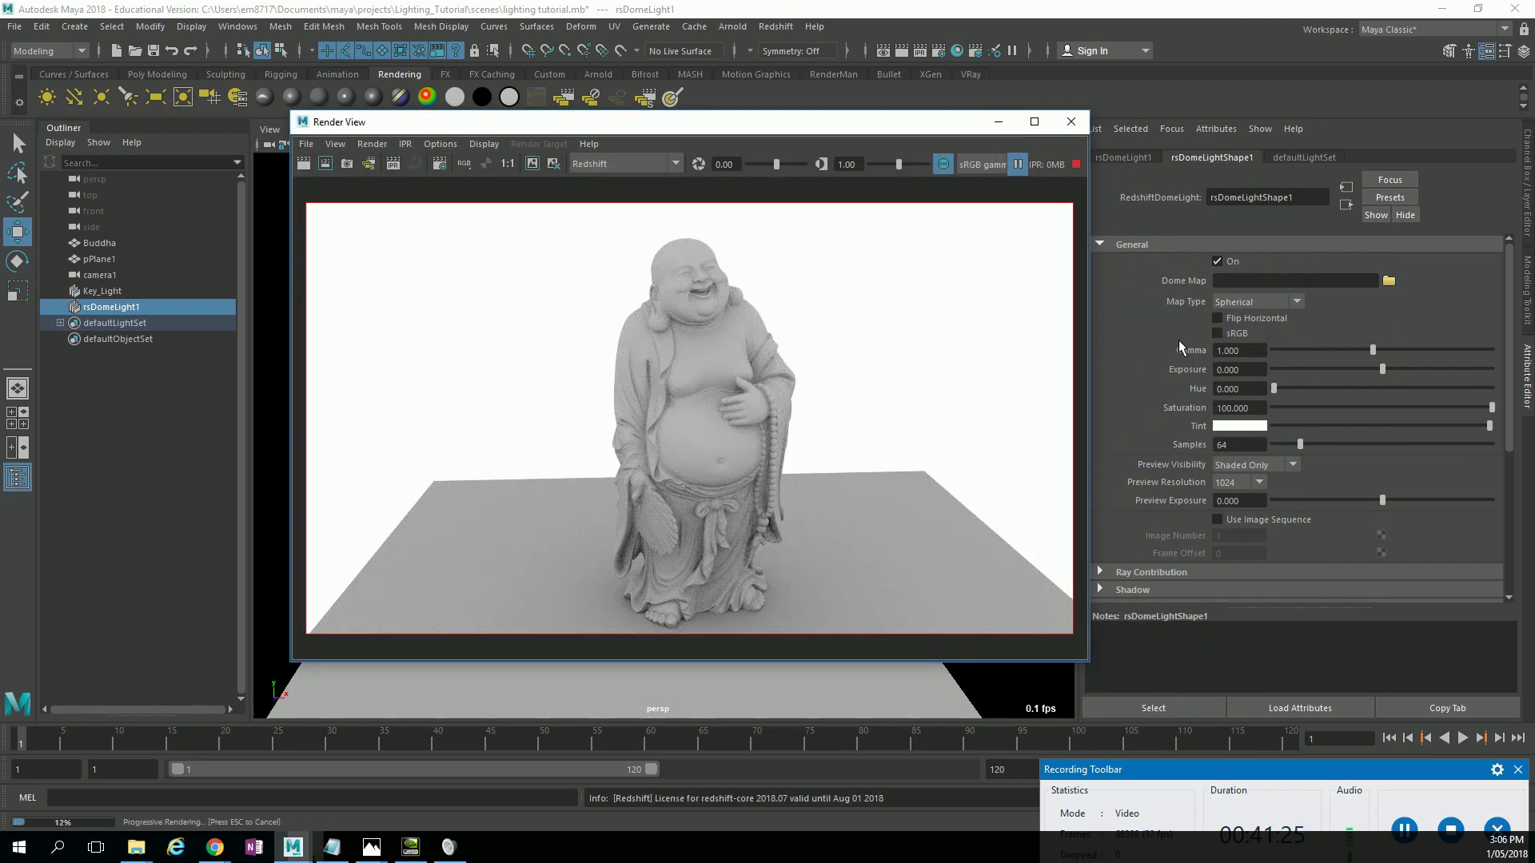
pyautogui.click(1259, 426)
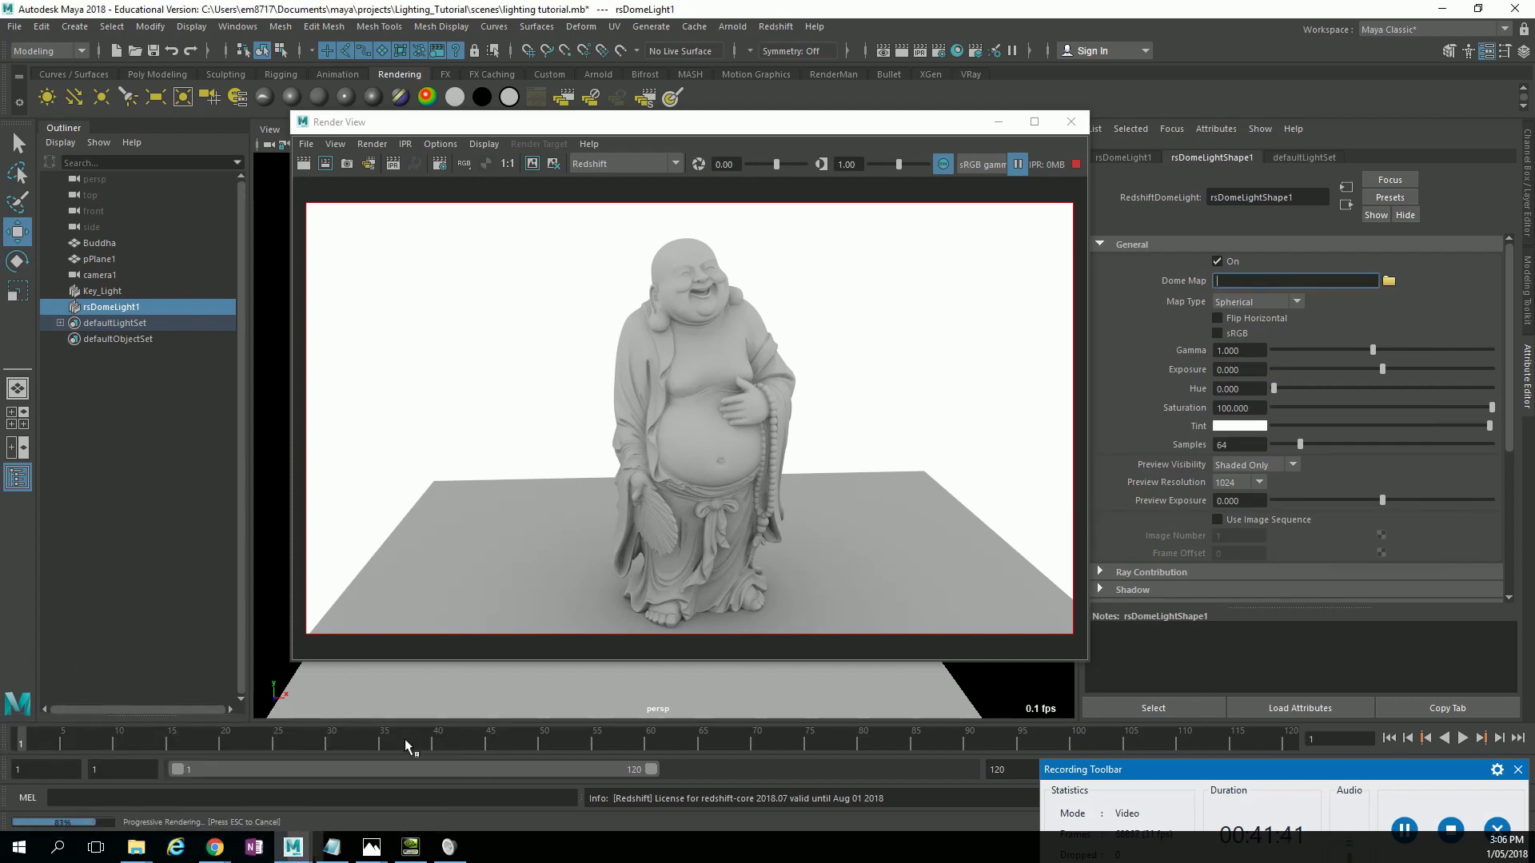
# Switch to Chrome, search Google Images for "sky light", and view the VELUX image of a bedroom with roof windows.
pyautogui.click(214, 846)
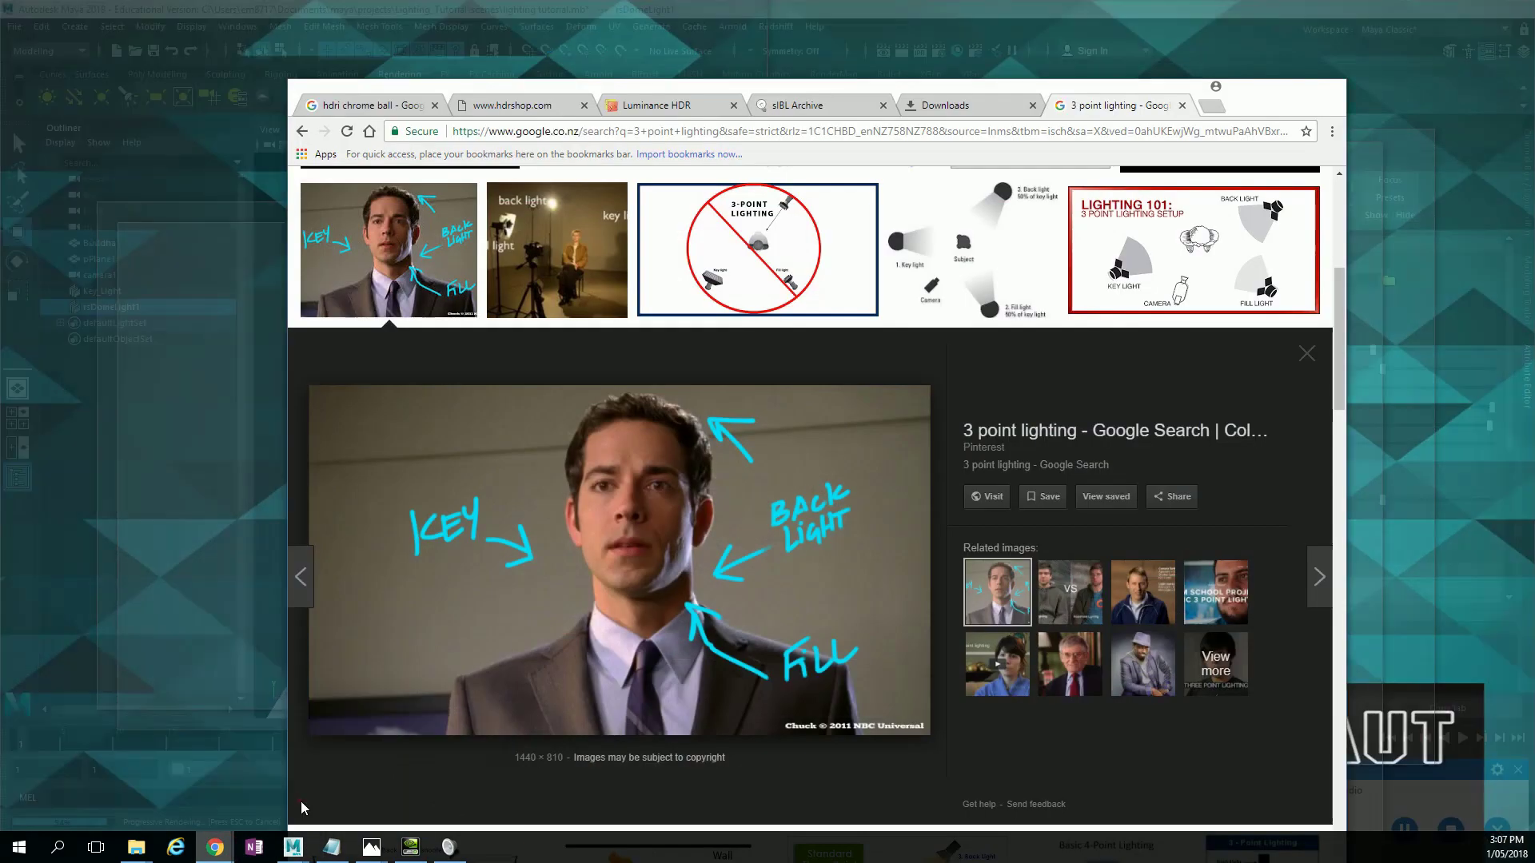
pyautogui.click(312, 782)
pyautogui.press('Escape')
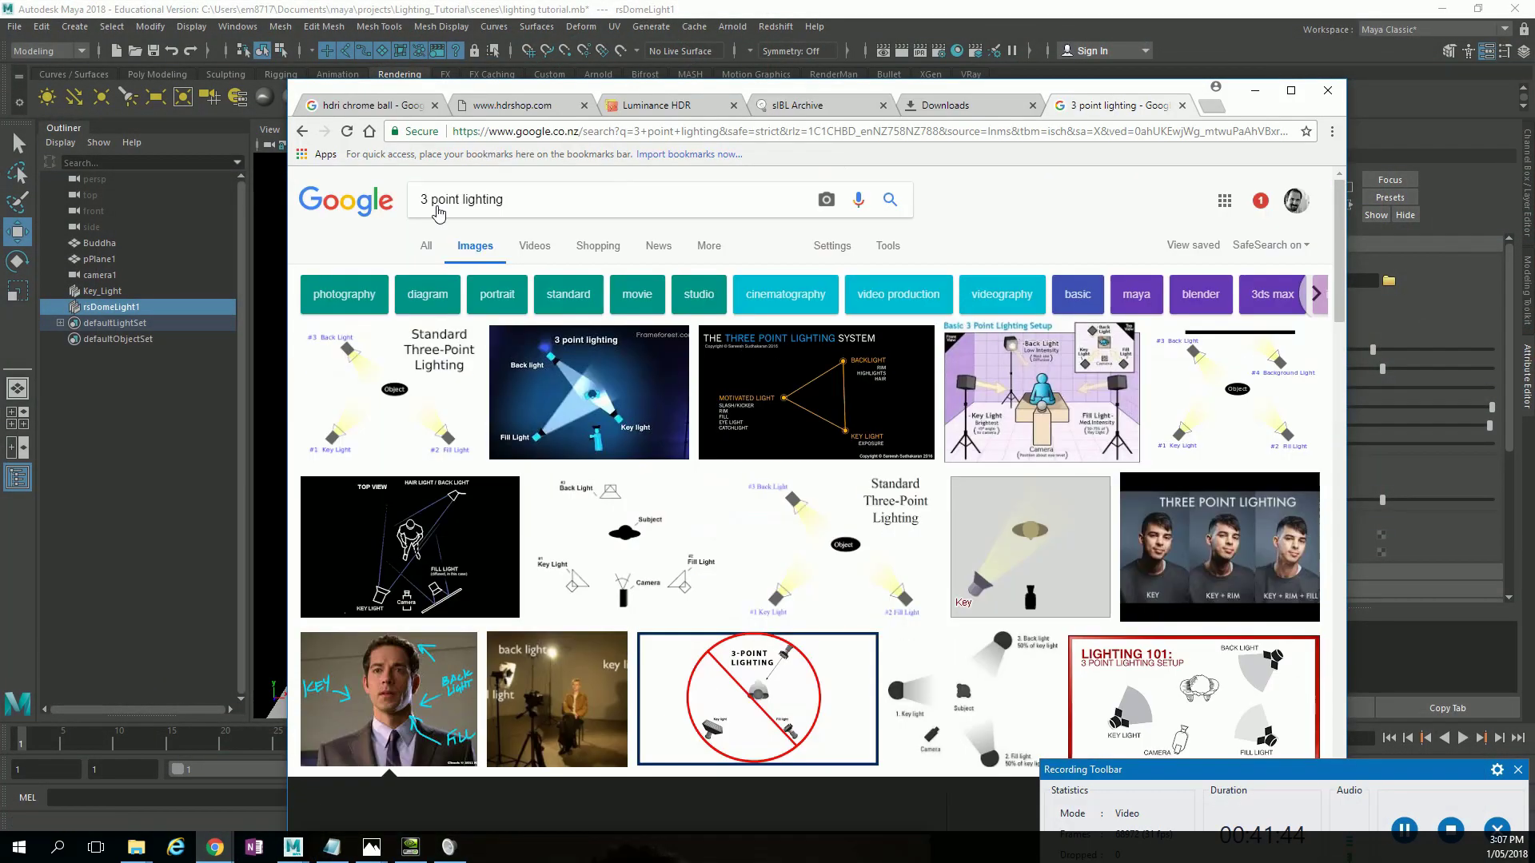
pyautogui.tripleClick(583, 201)
pyautogui.write('sk')
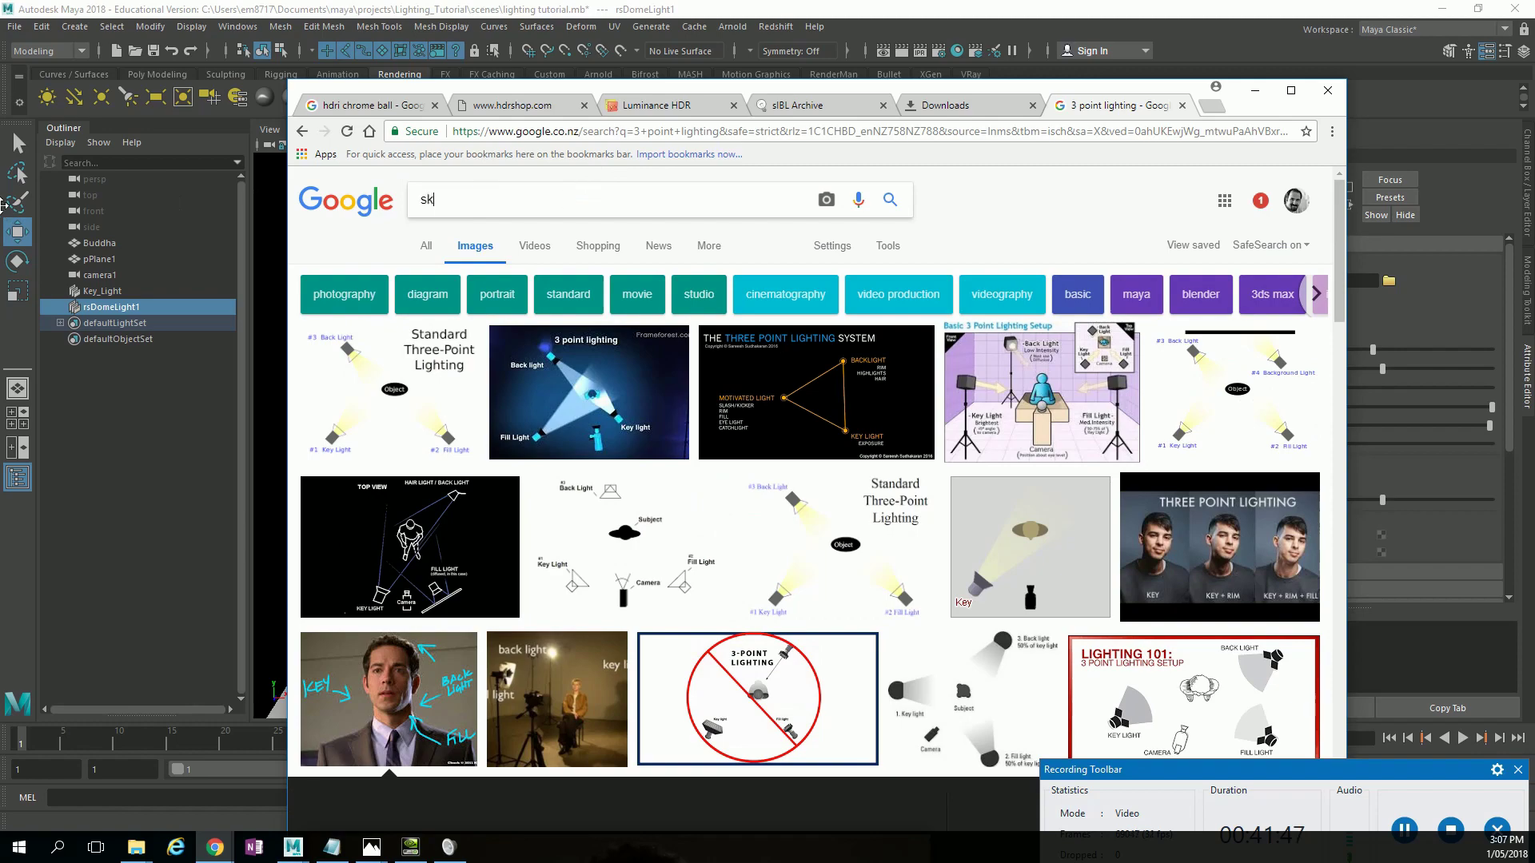
pyautogui.write('y light')
pyautogui.press('Return')
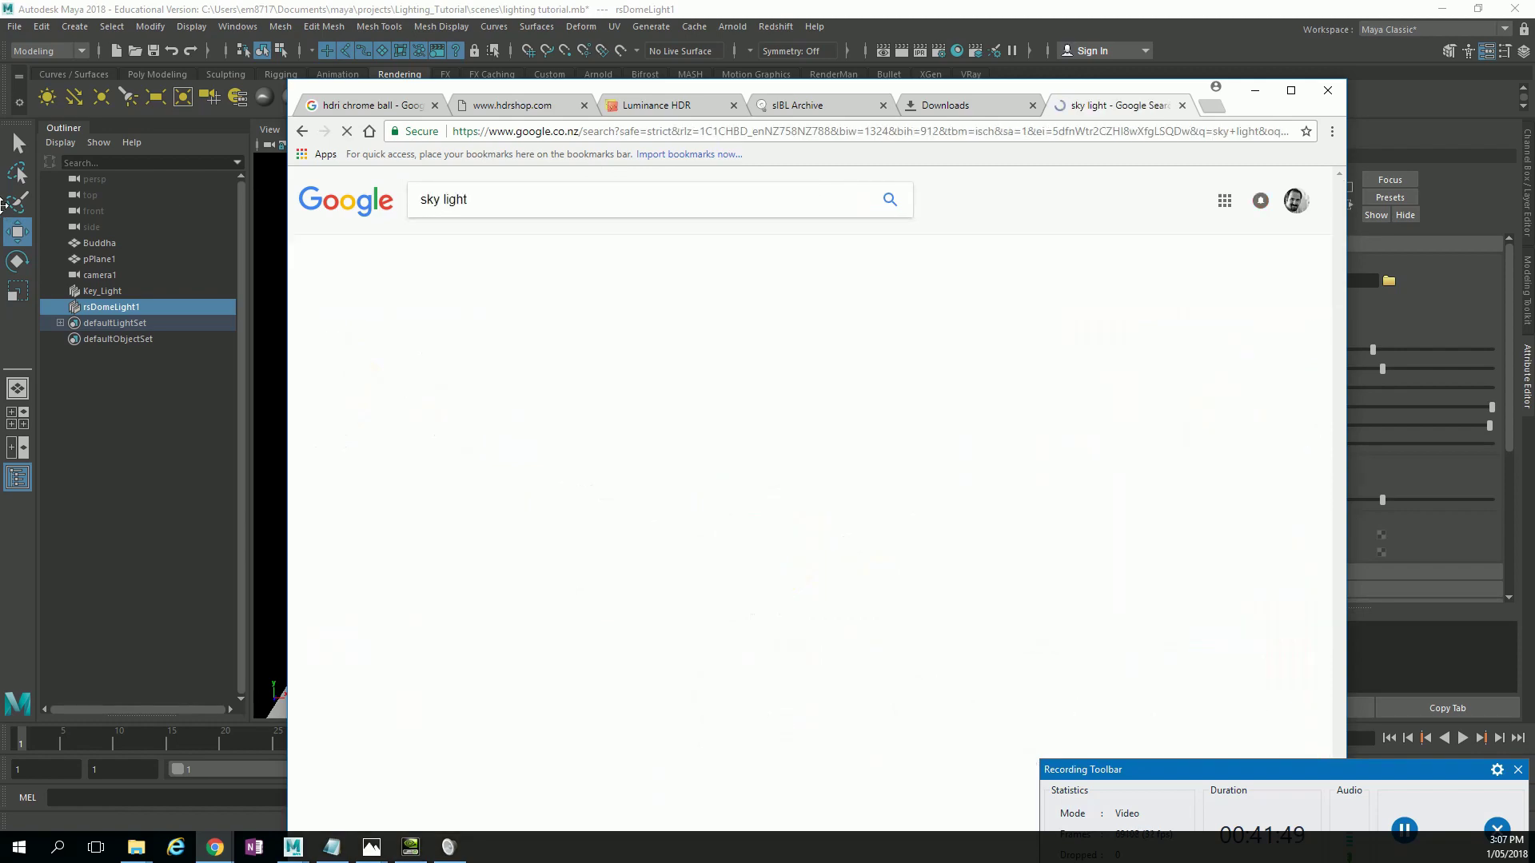
pyautogui.scroll(-10, 762, 604)
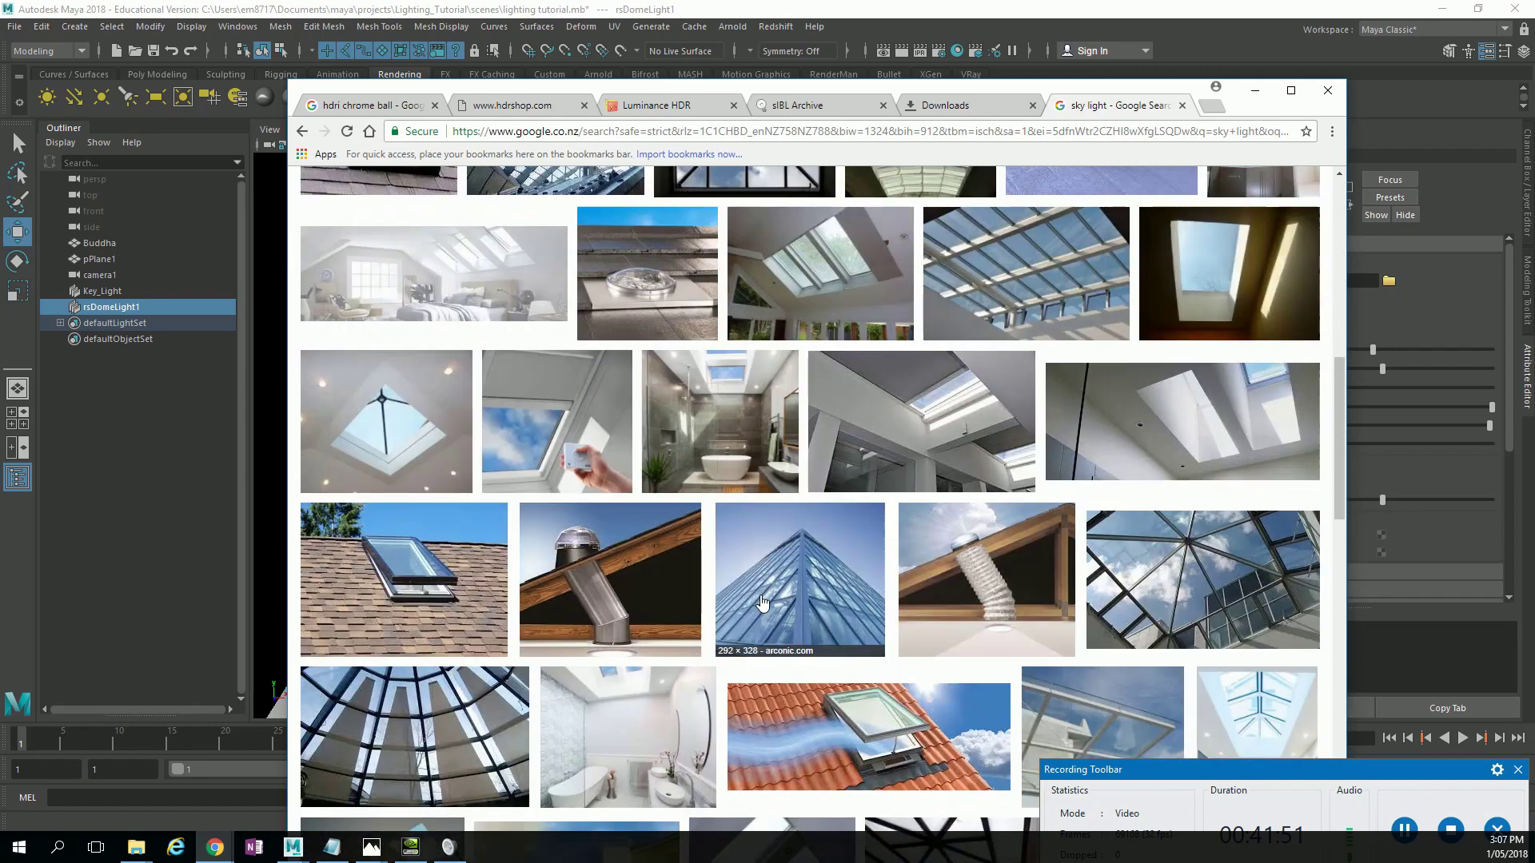
pyautogui.click(509, 289)
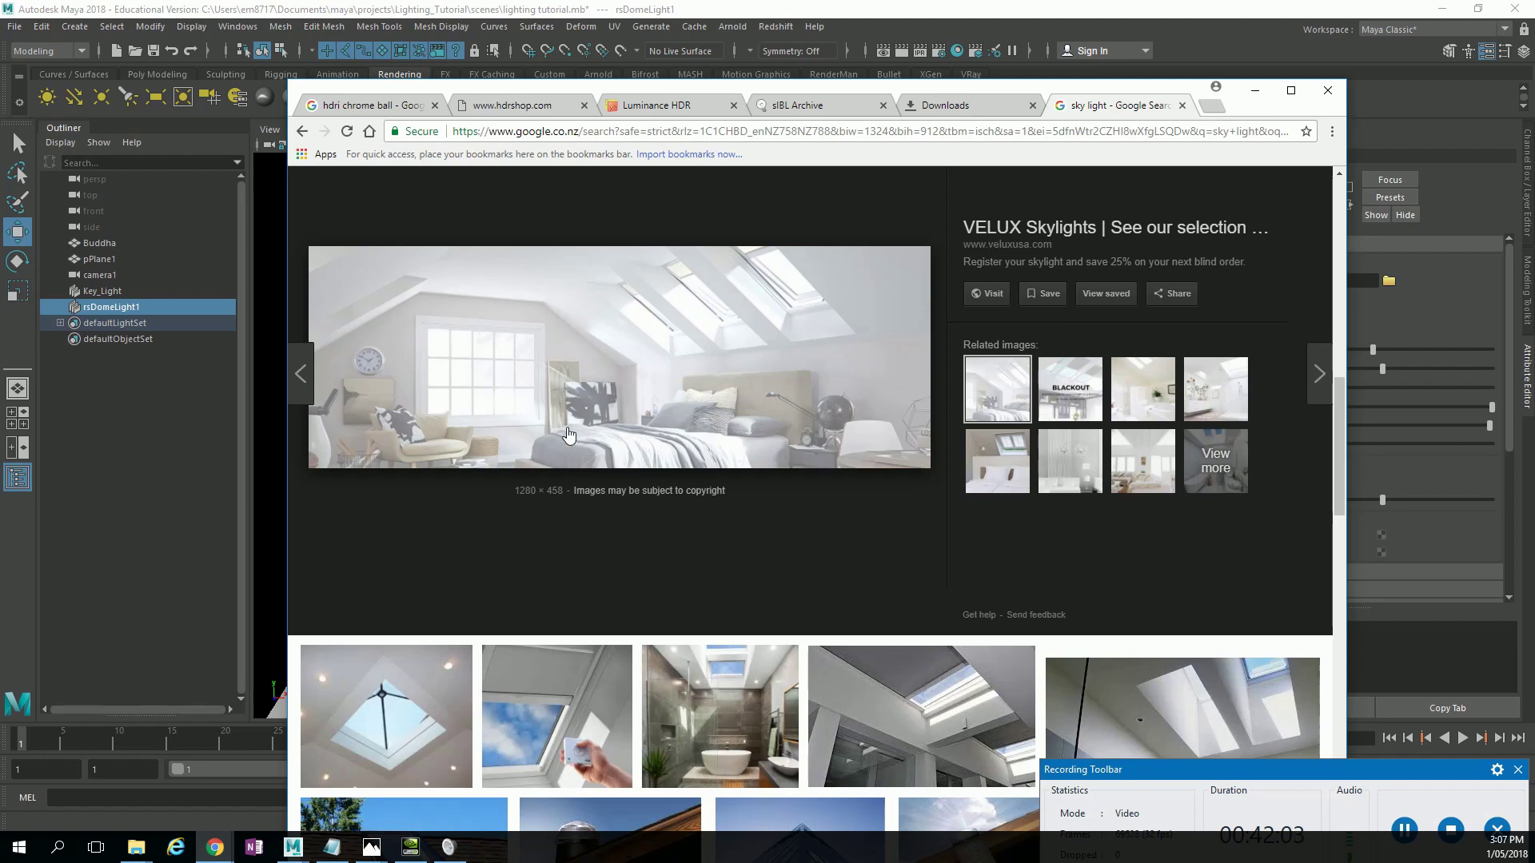
# Switch back to Maya and set the dome light's Tint to a pale violet-blue with H 247.62, S 0.314 and V 1.000.
pyautogui.click(1130, 37)
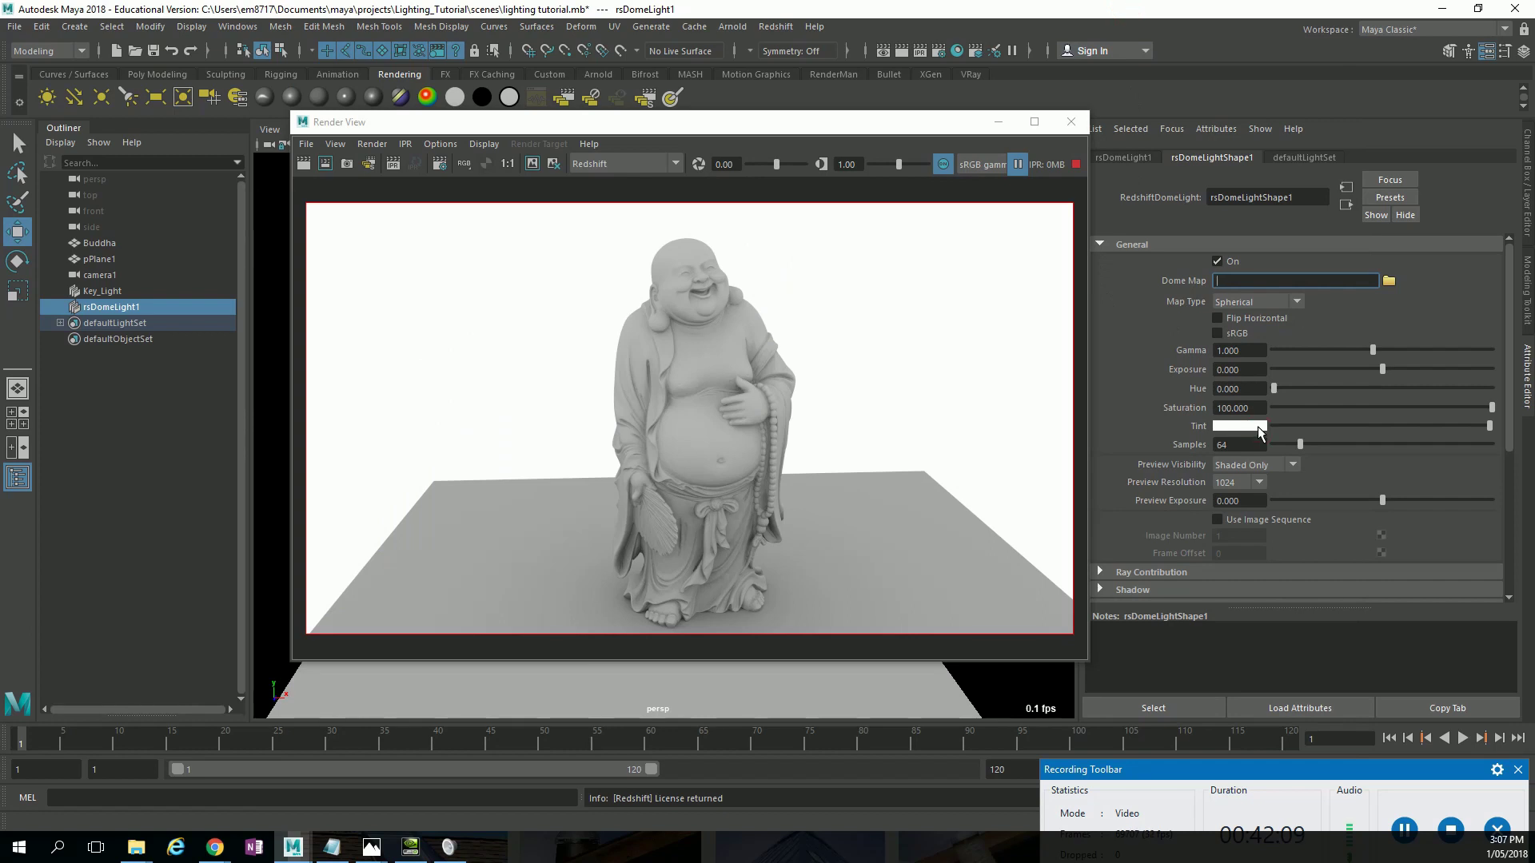
pyautogui.click(1259, 428)
pyautogui.click(1366, 462)
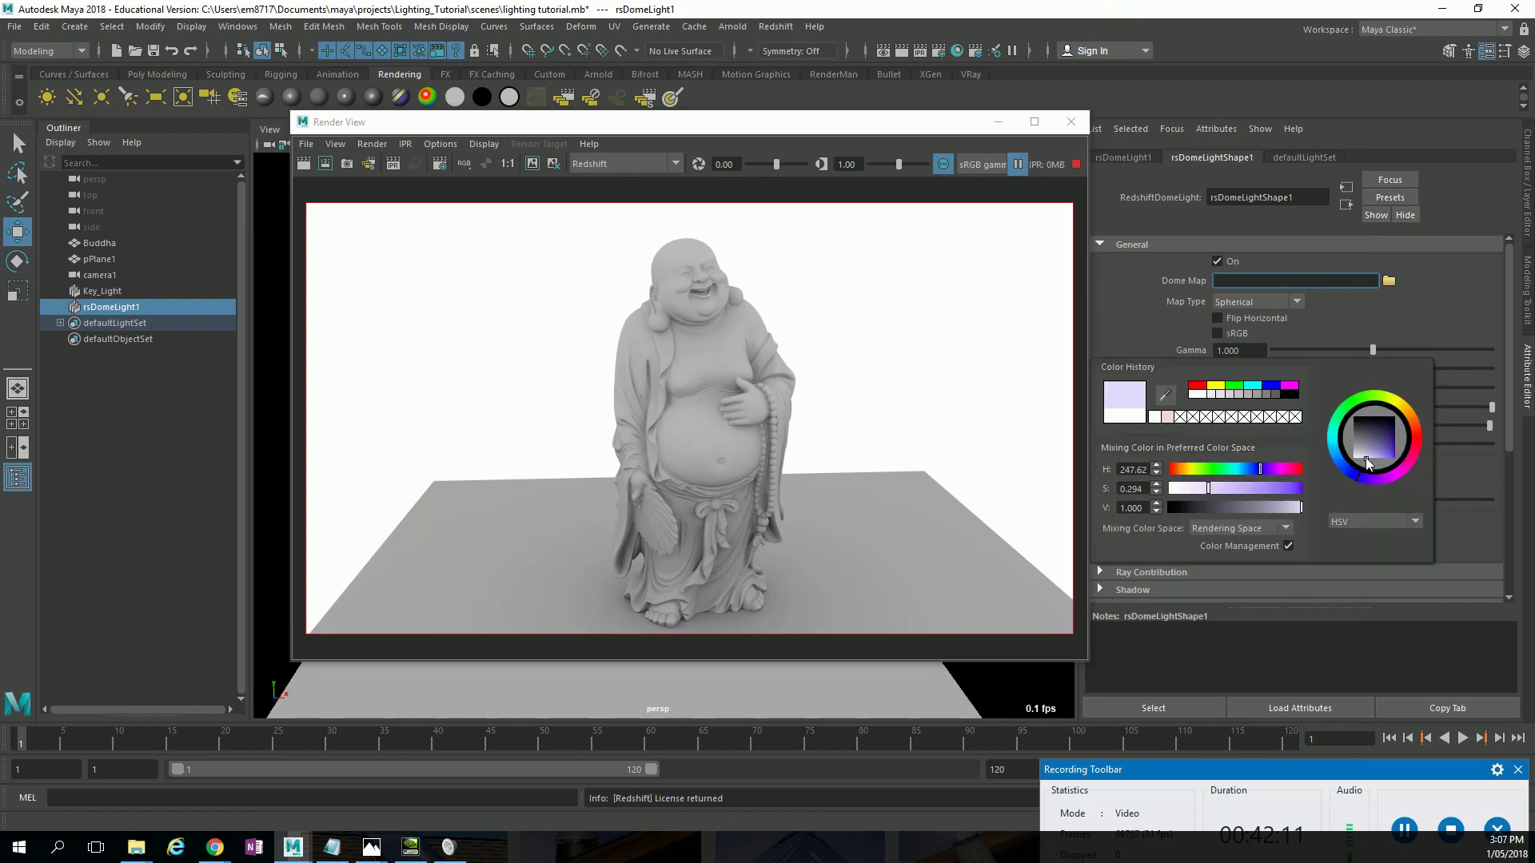
pyautogui.click(1366, 457)
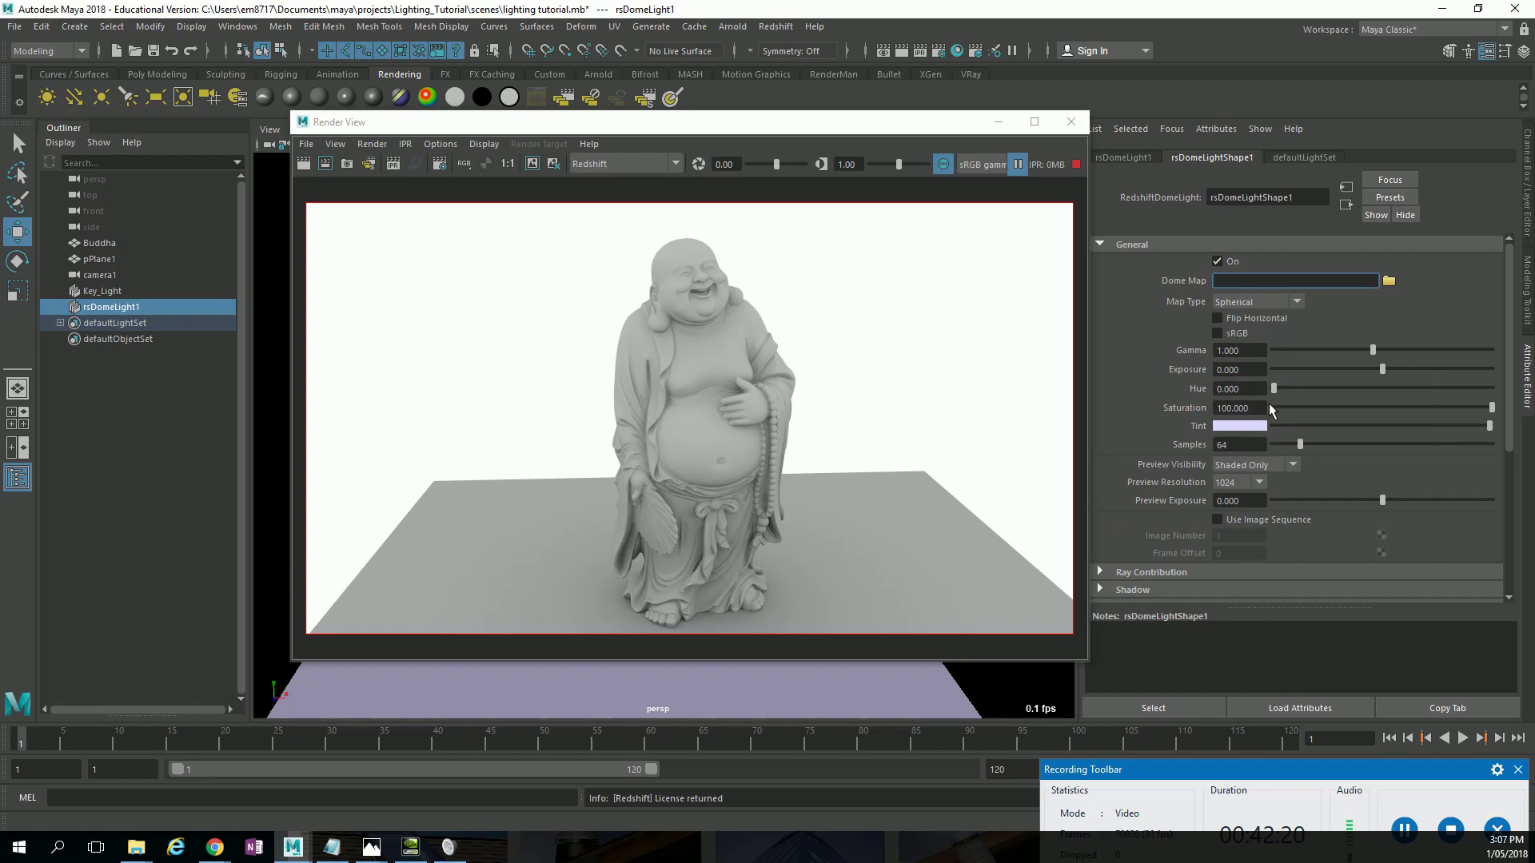
# Resume the IPR updates and restart the Redshift IPR render through camera1, keeping the Render View as a floating window.
pyautogui.moveTo(802, 122); pyautogui.dragTo(832, 129)
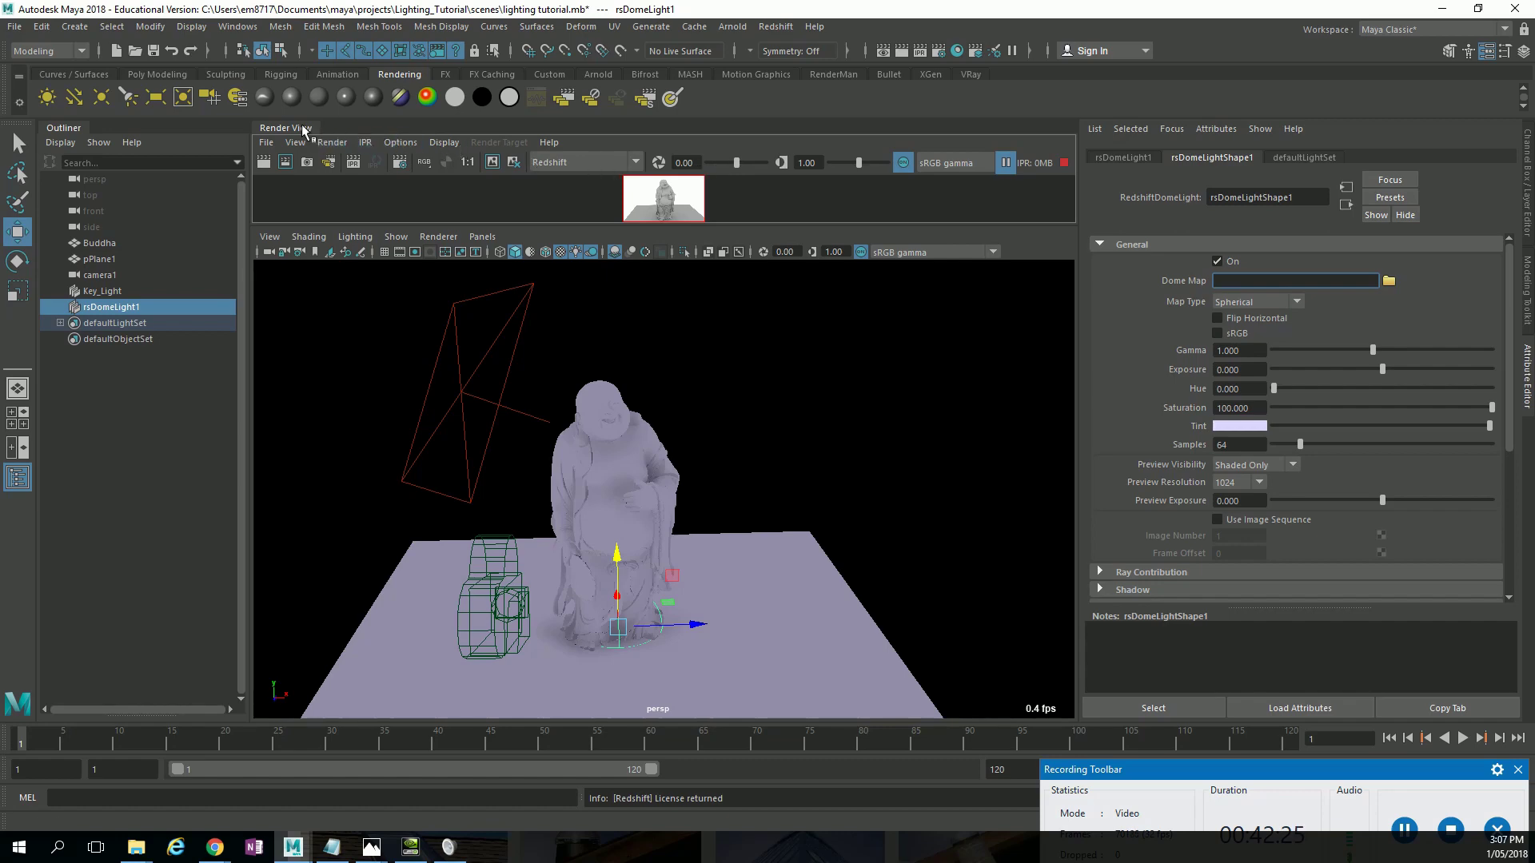
pyautogui.moveTo(304, 129); pyautogui.dragTo(320, 163)
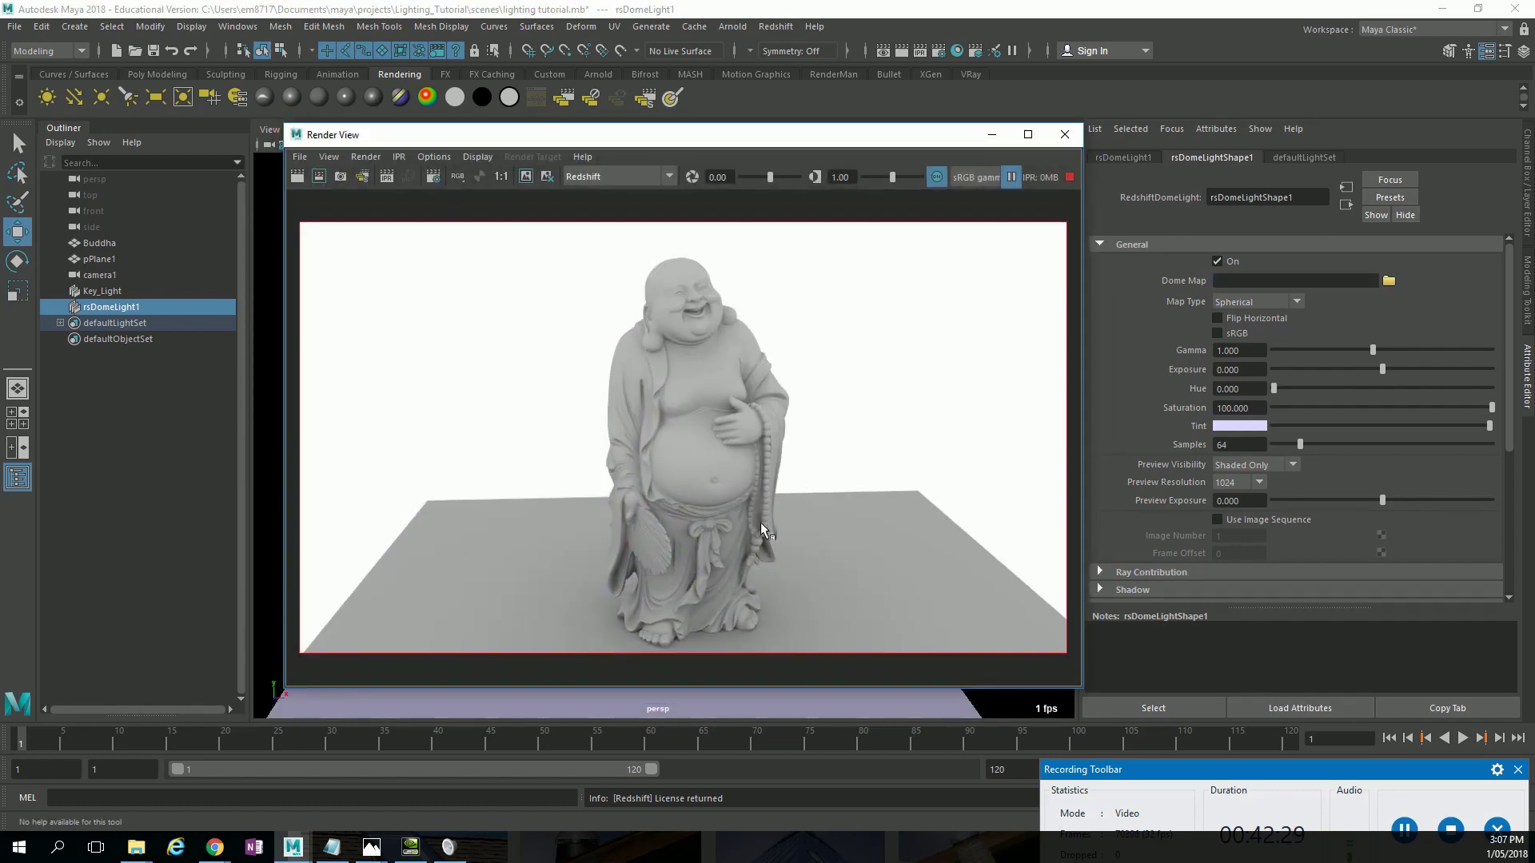
pyautogui.click(1011, 177)
pyautogui.rightClick(386, 176)
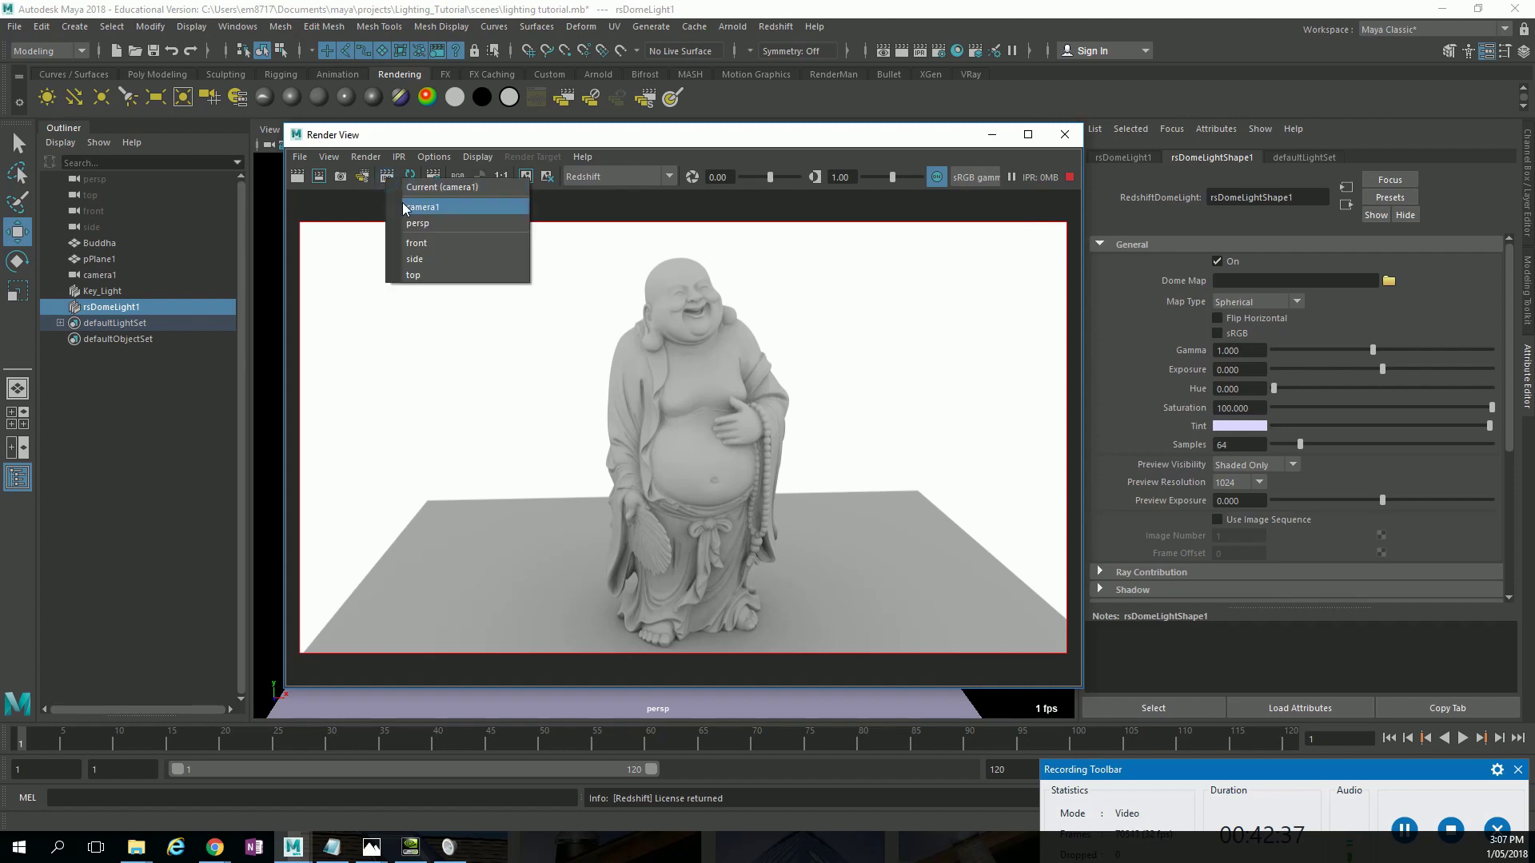
pyautogui.click(403, 207)
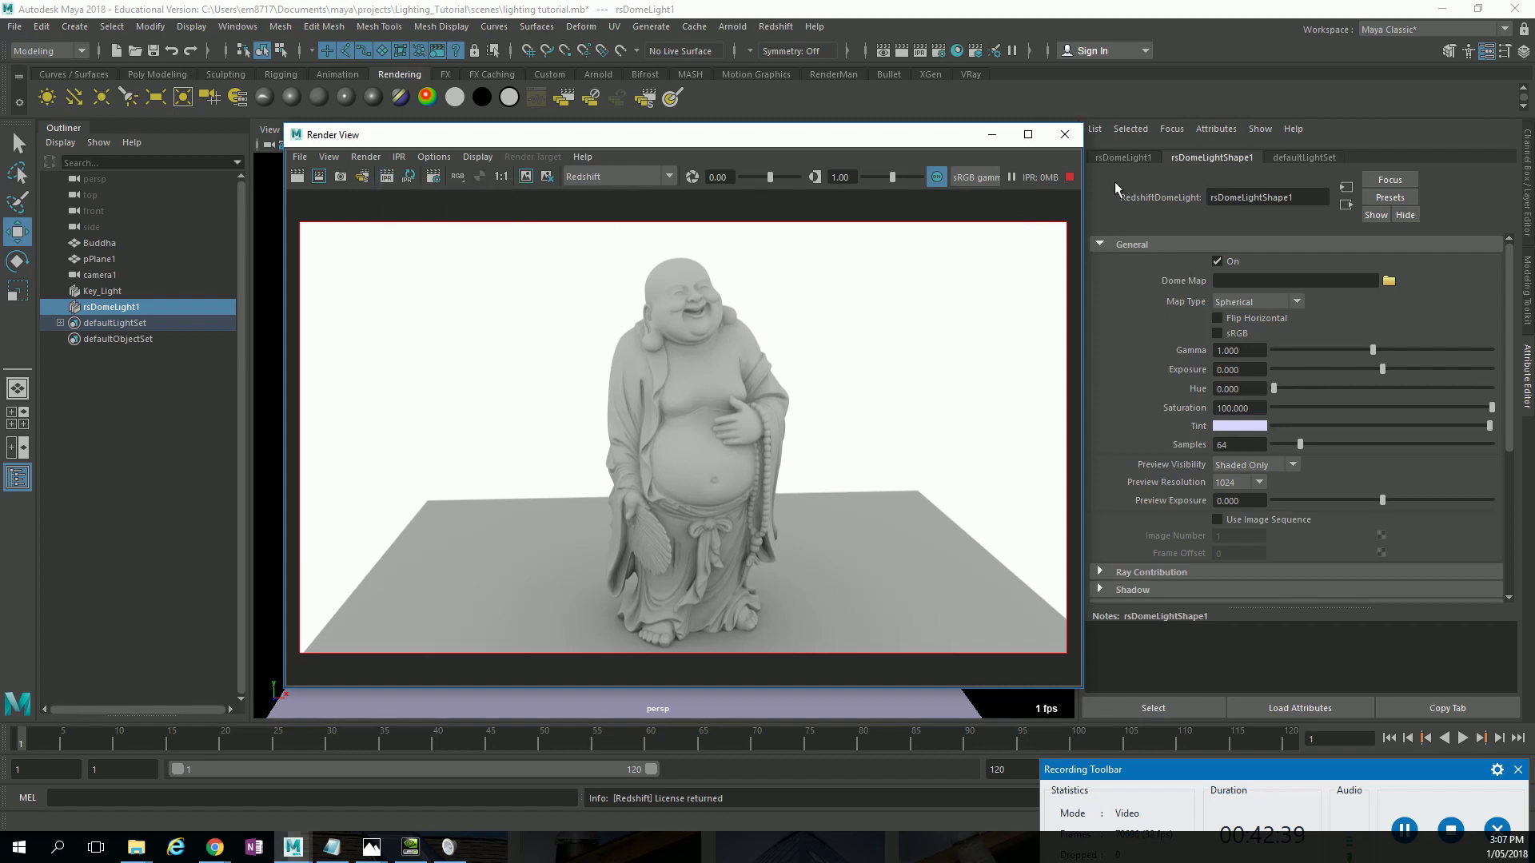
pyautogui.rightClick(388, 179)
pyautogui.click(410, 201)
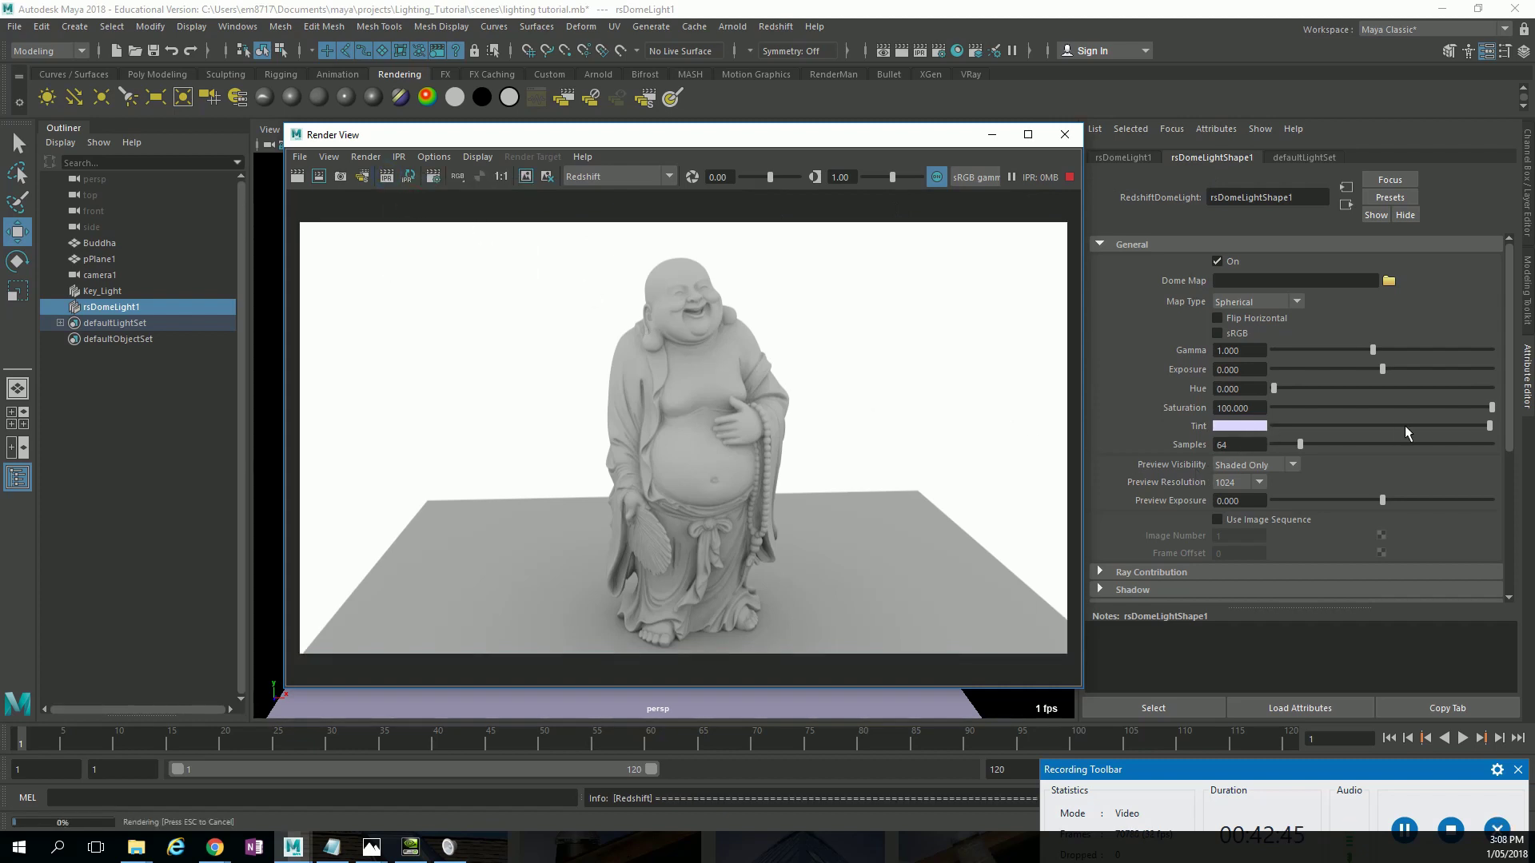
pyautogui.click(1410, 839)
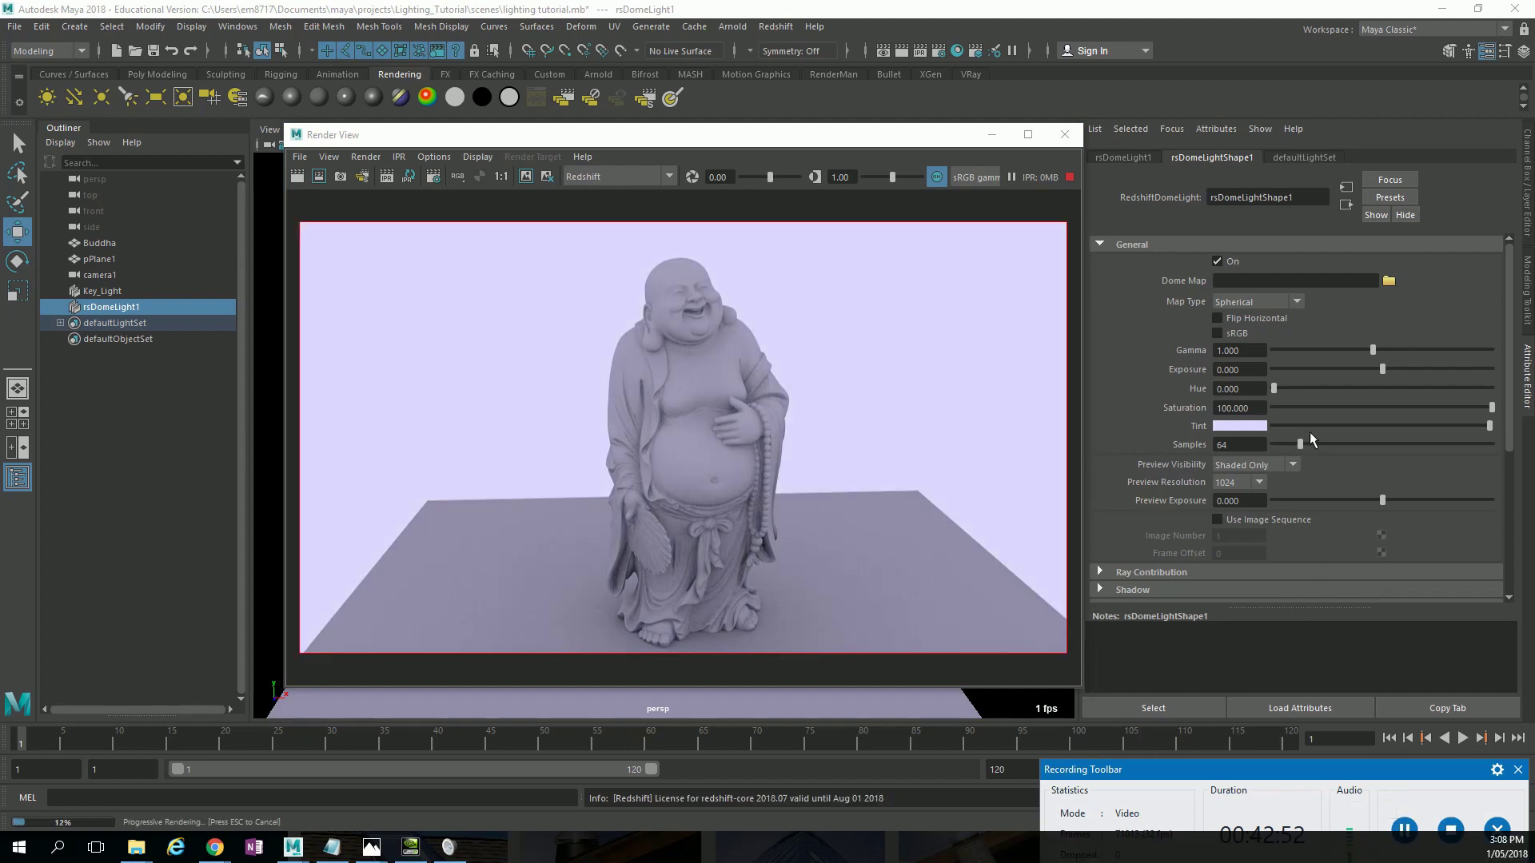
# Lower the dome light tint's saturation to 0.237 and darken the tint to a mid violet-grey.
pyautogui.click(1258, 425)
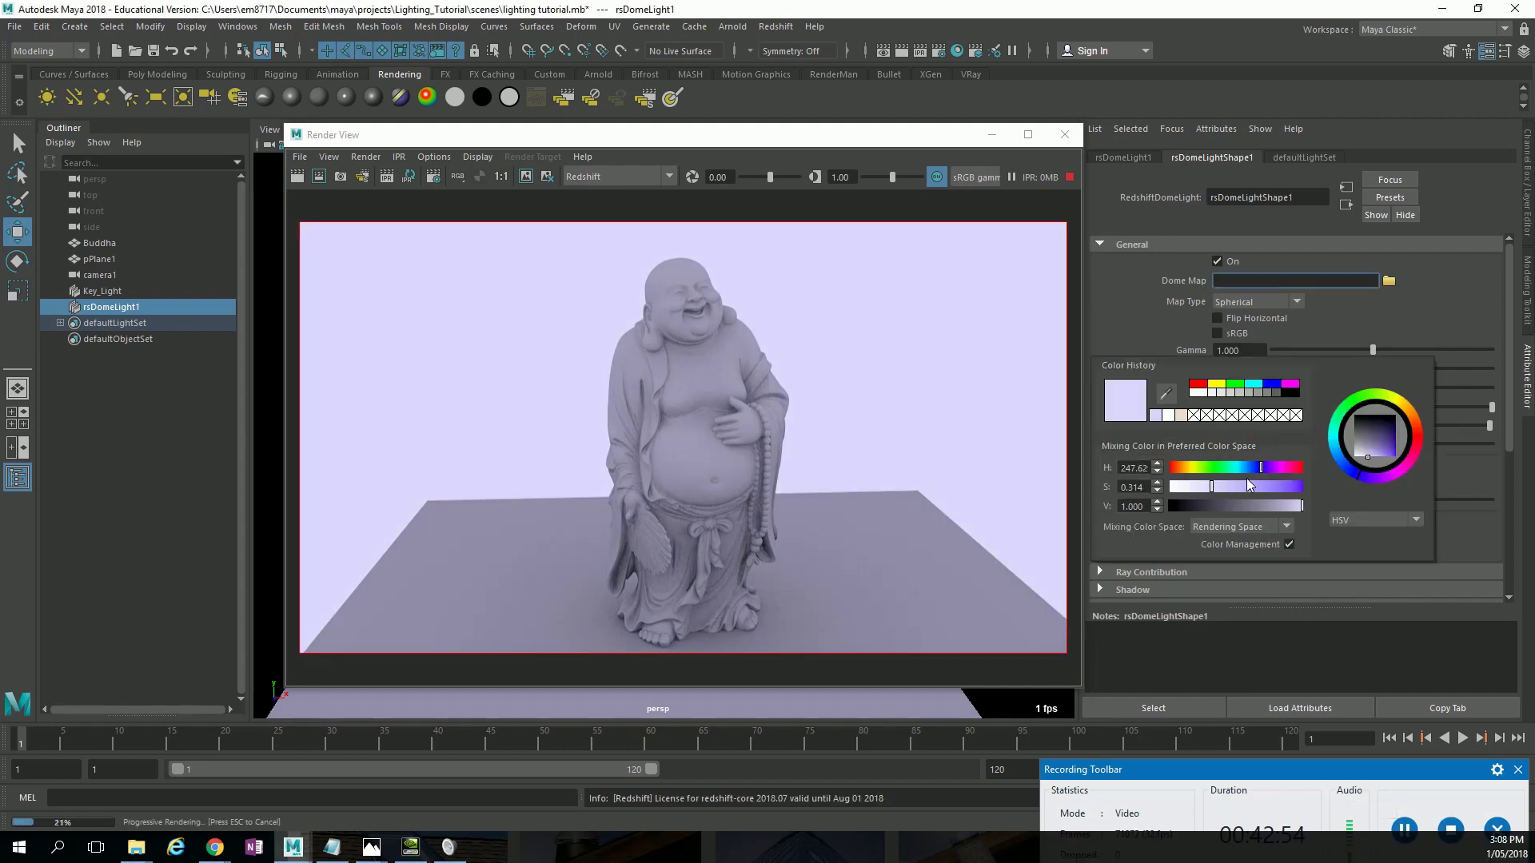
pyautogui.moveTo(1206, 486); pyautogui.dragTo(1202, 487)
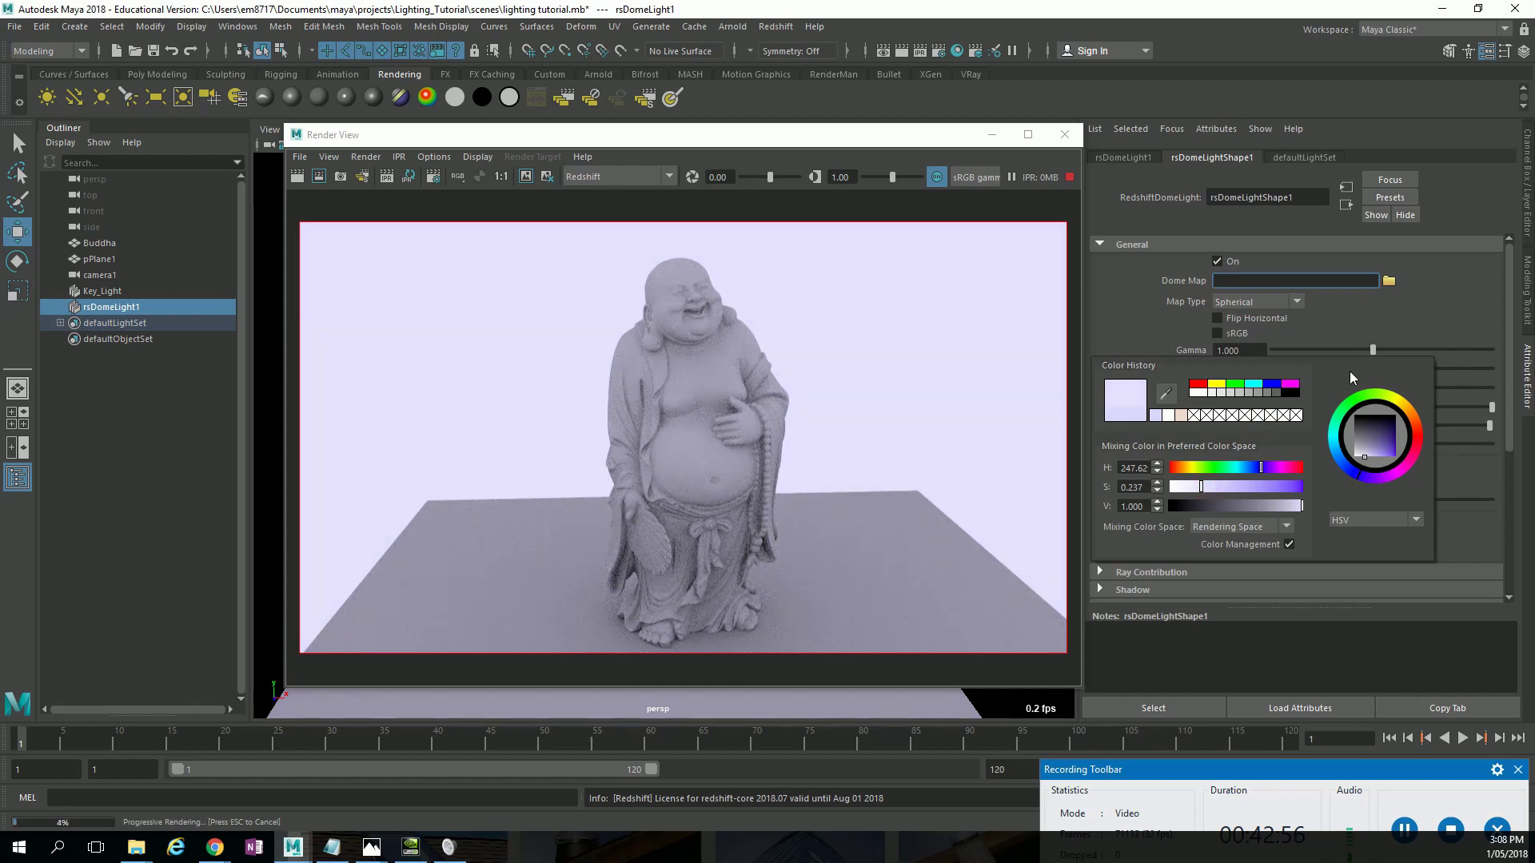
pyautogui.moveTo(1410, 424); pyautogui.dragTo(1334, 428)
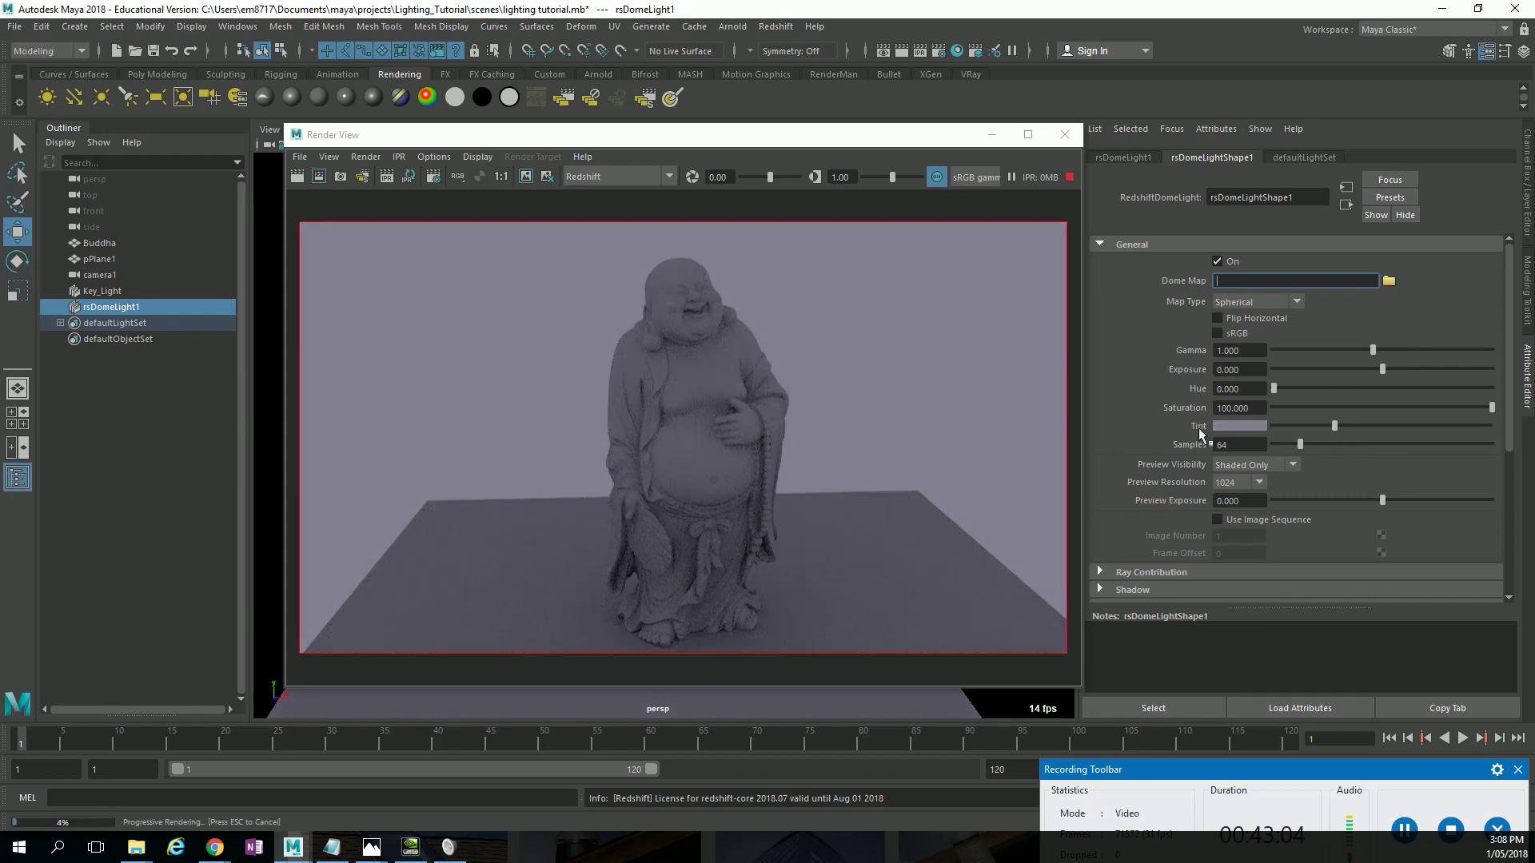
# Disable the dome light's Enable Background option and darken its tint further to a dark violet-grey.
pyautogui.scroll(-4, 1279, 428)
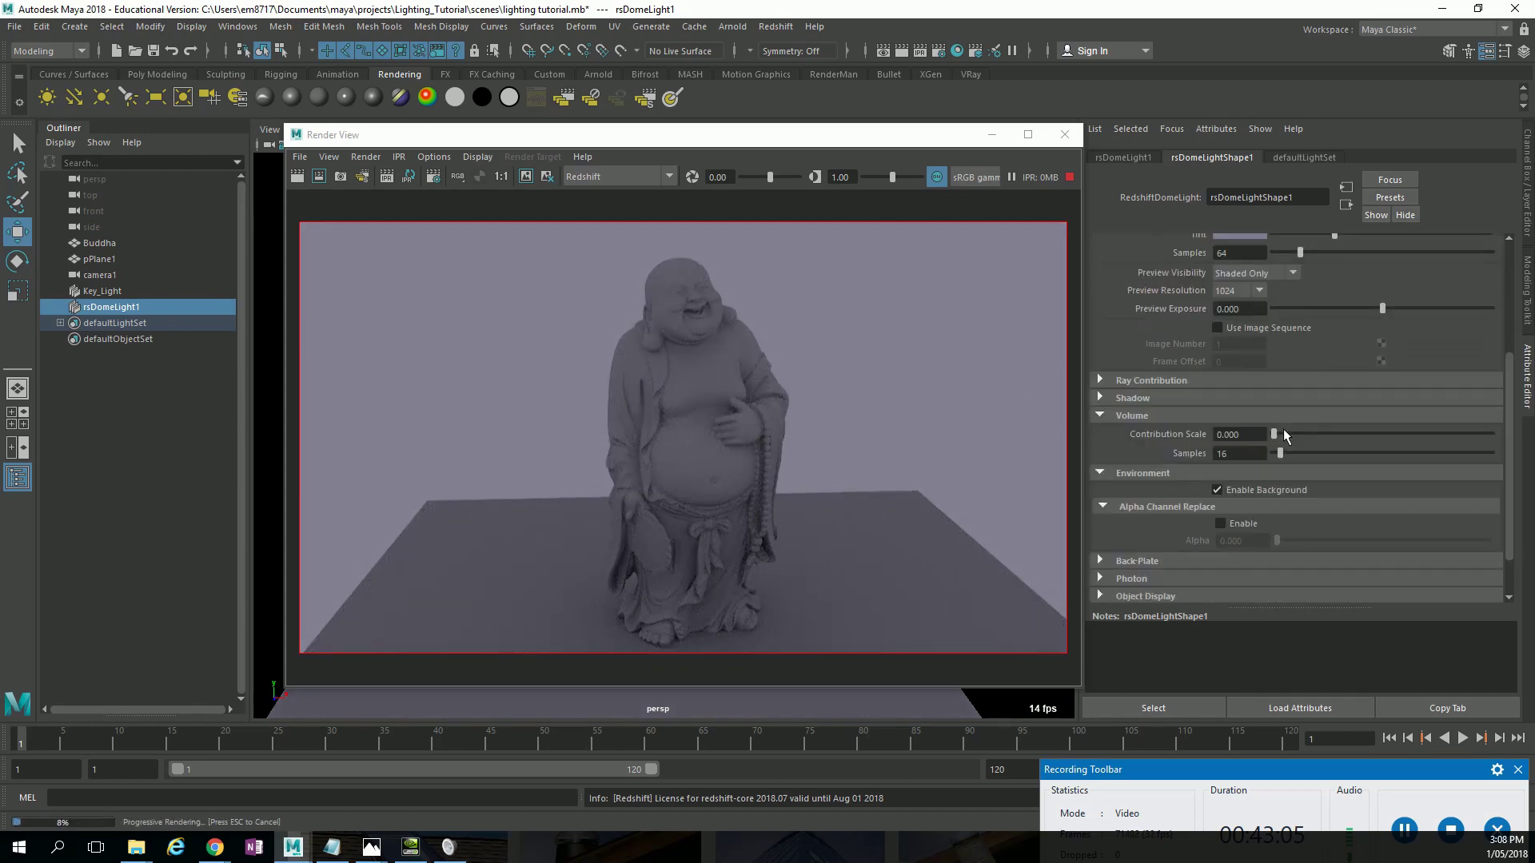
pyautogui.click(1216, 489)
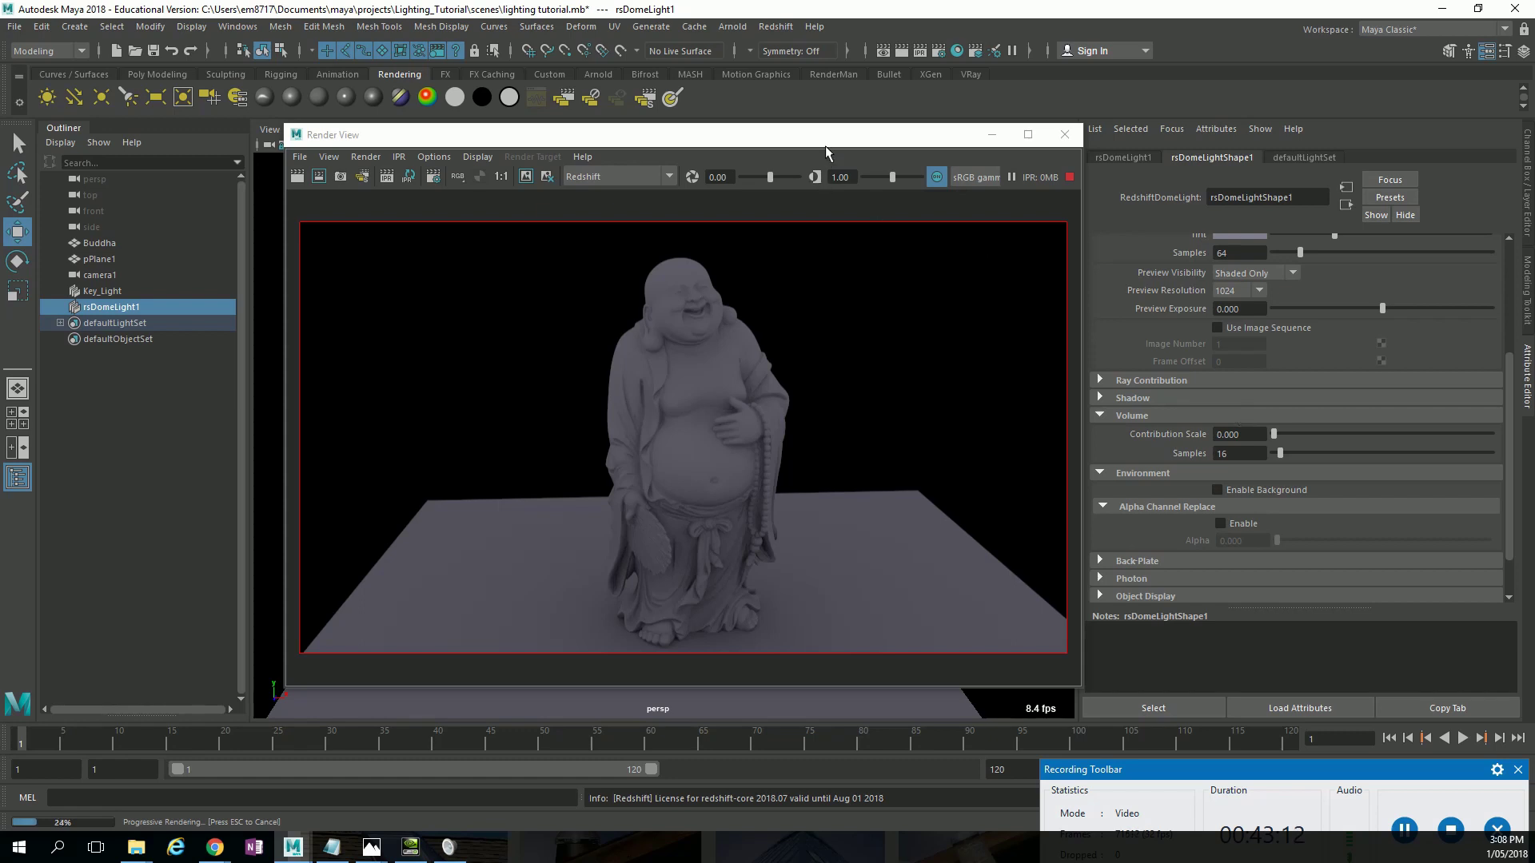
pyautogui.scroll(3, 1203, 464)
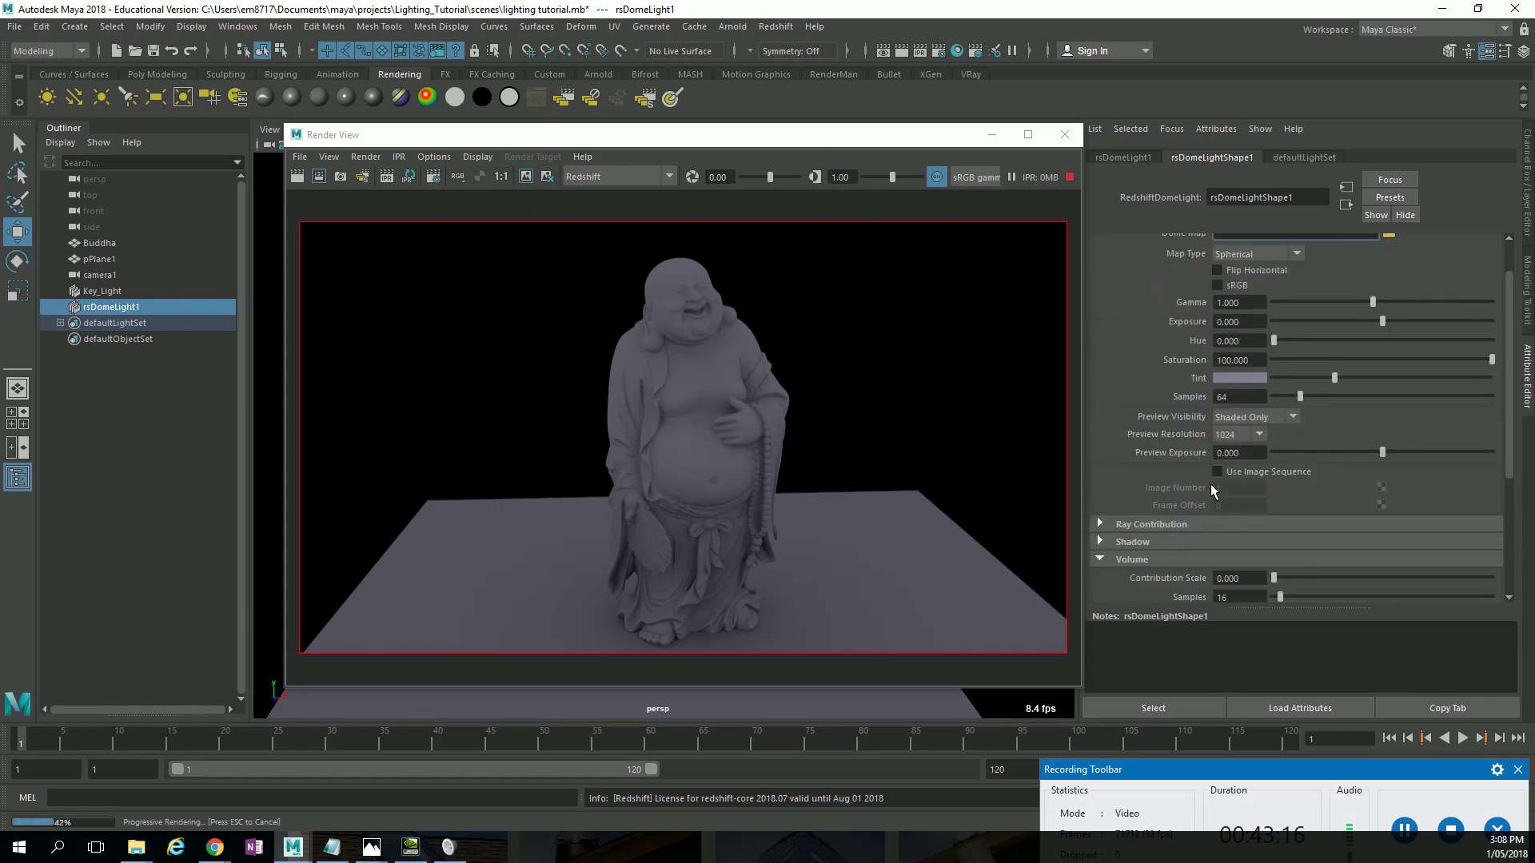
pyautogui.scroll(3, 1236, 462)
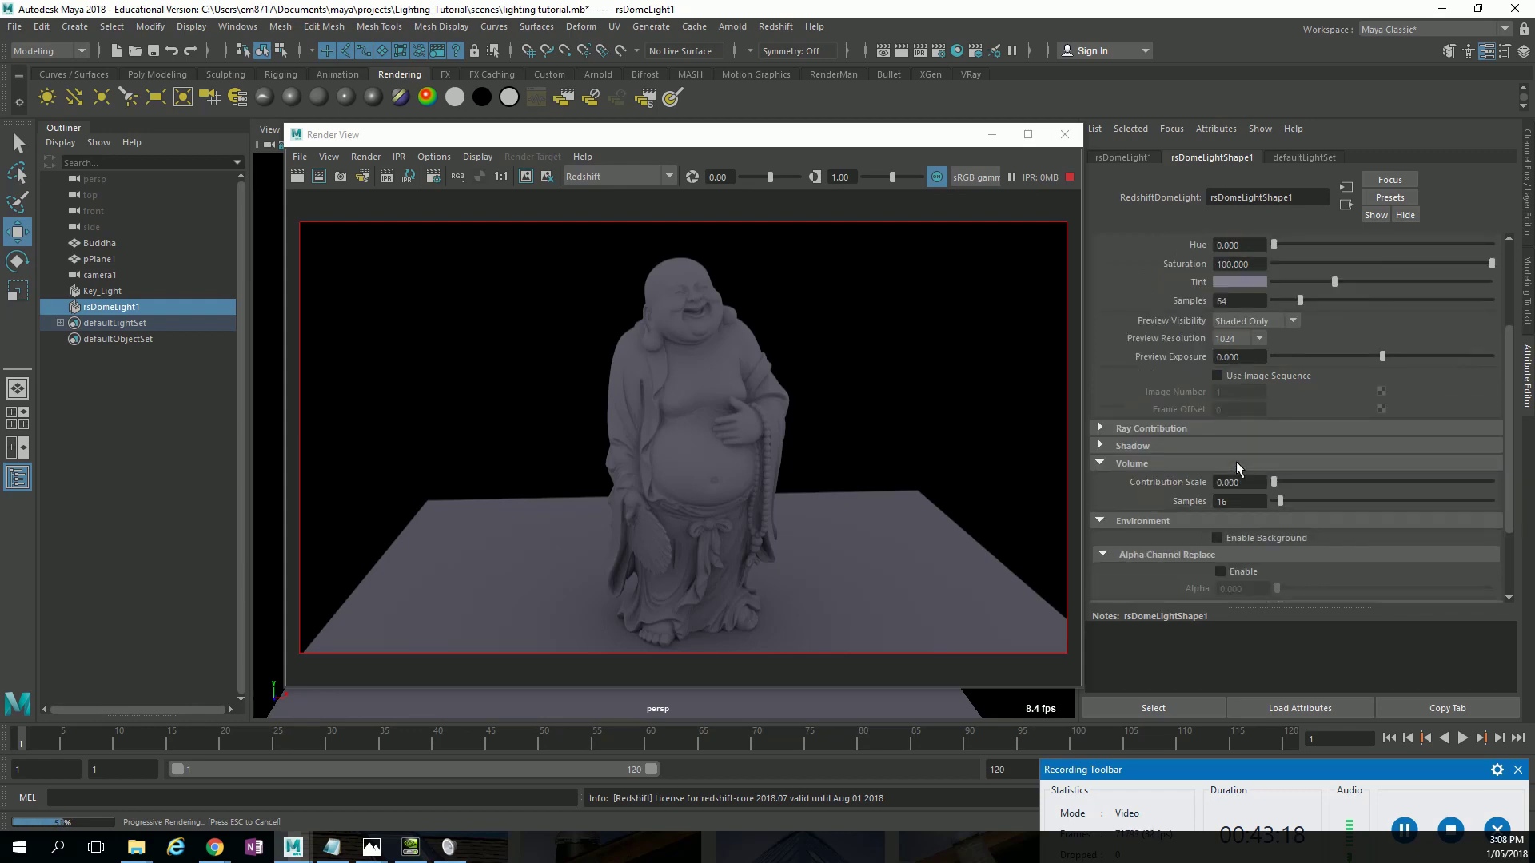
pyautogui.click(1305, 425)
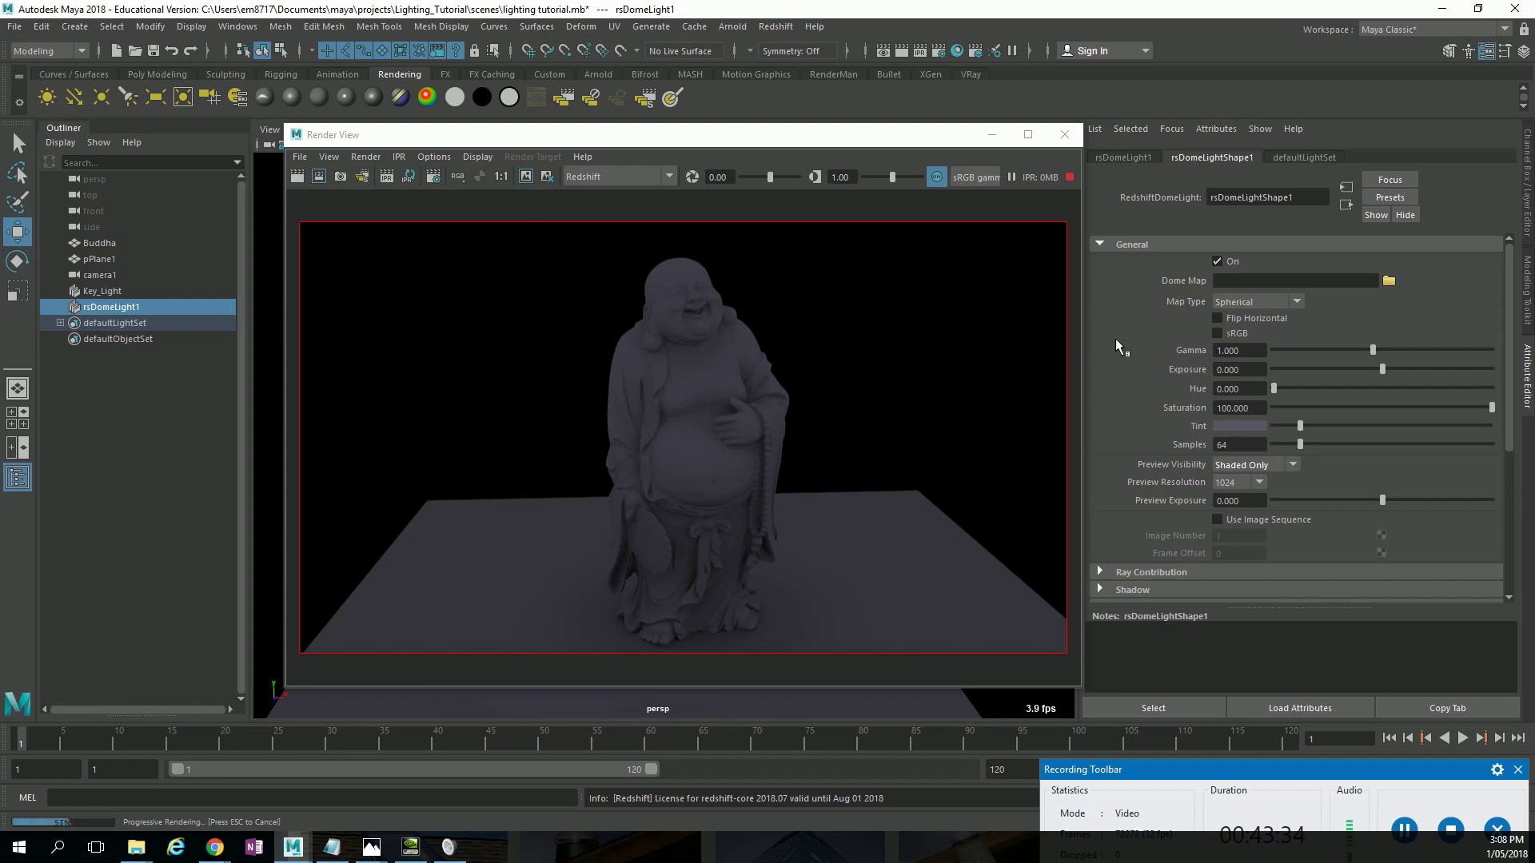
# Turn off the dome light, minimize the Render View and create a Redshift Physical Light.
pyautogui.click(1217, 262)
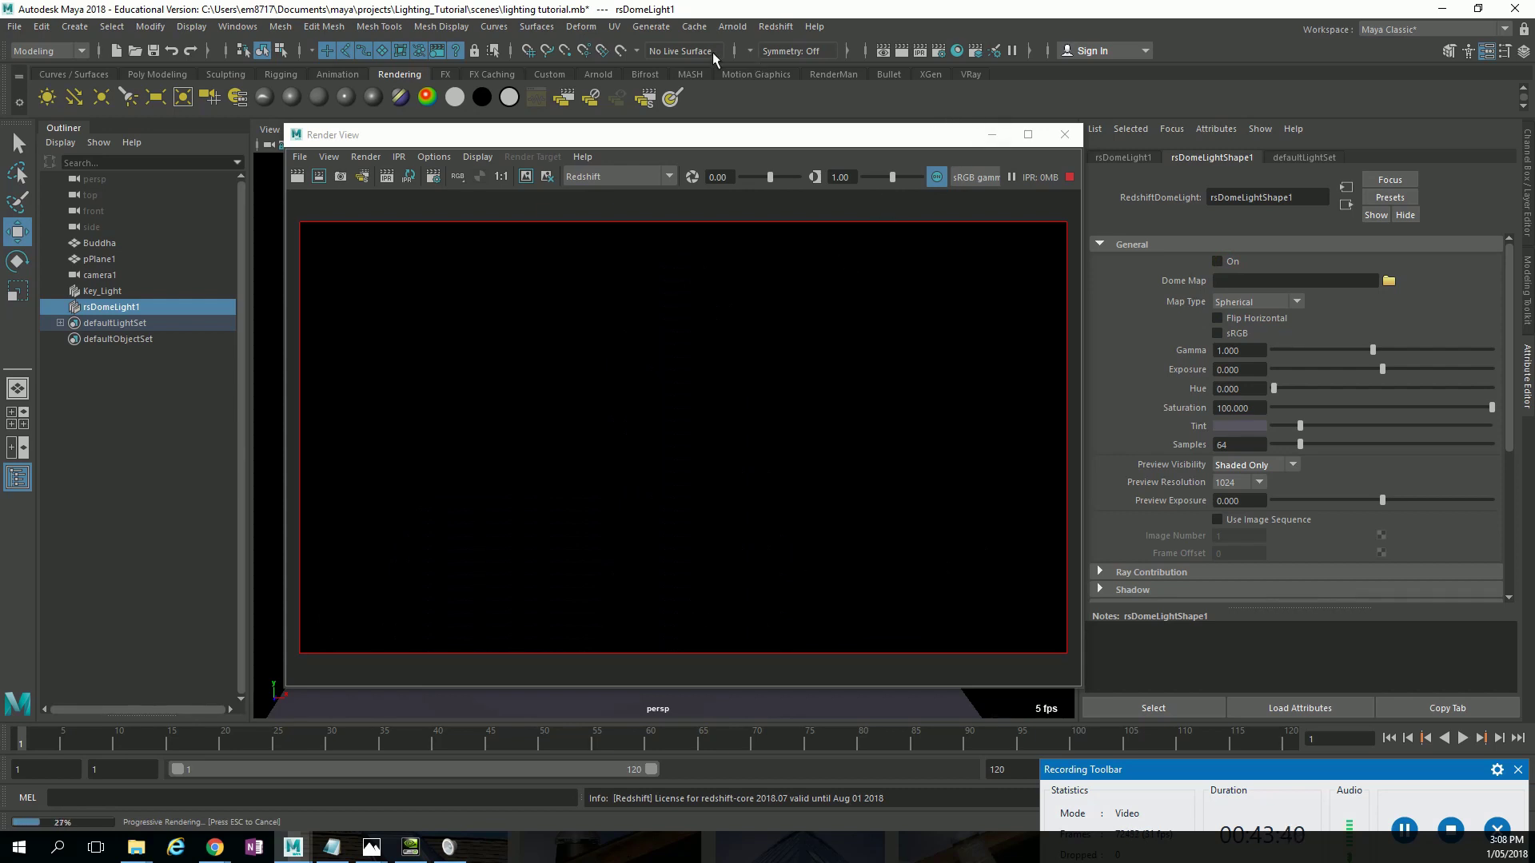
pyautogui.click(1003, 139)
pyautogui.click(775, 26)
pyautogui.moveTo(828, 105)
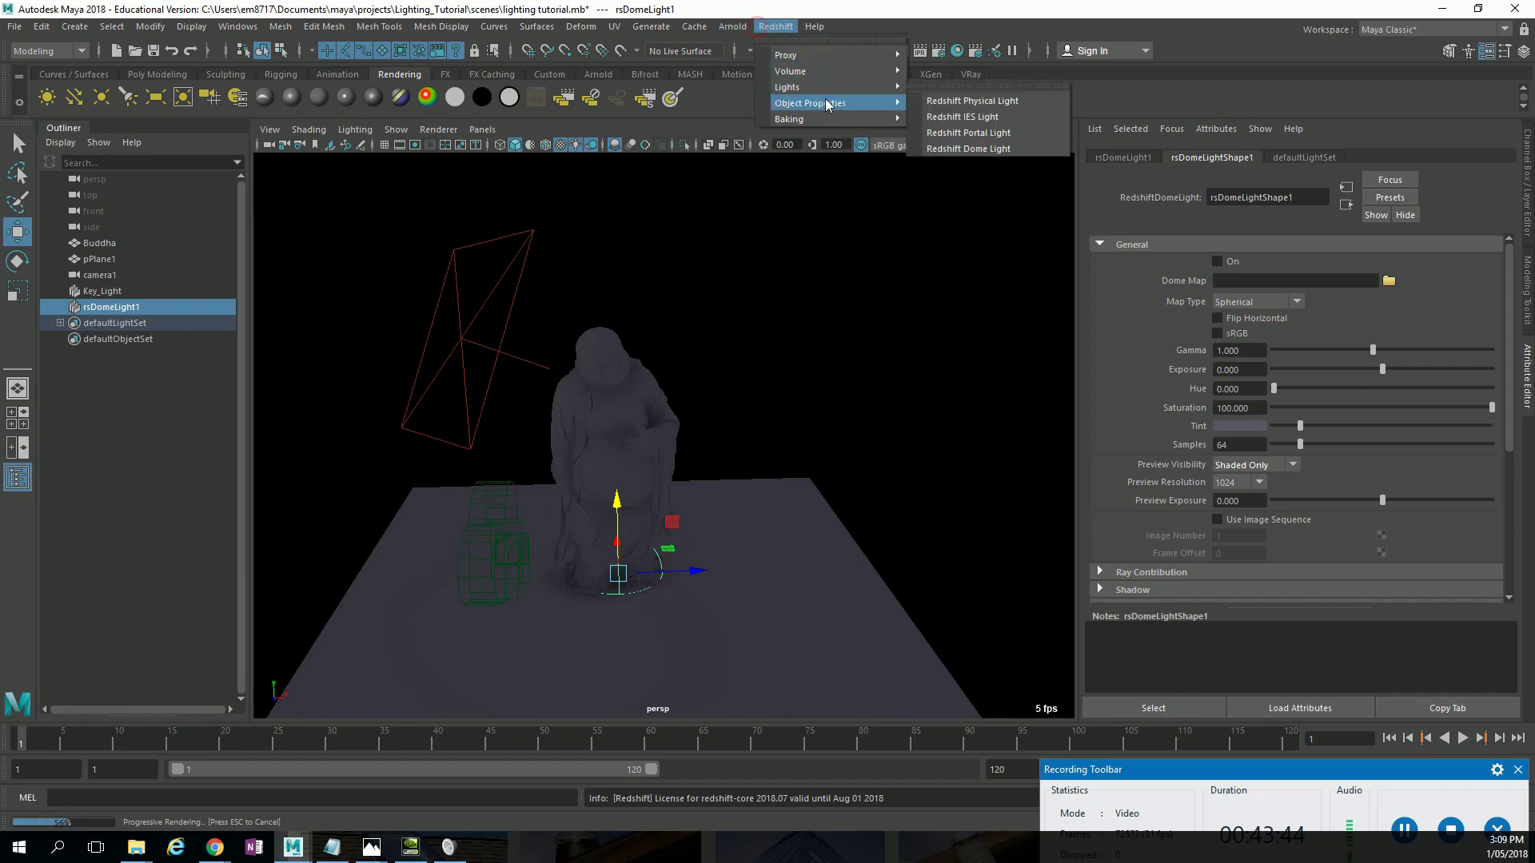
pyautogui.click(970, 102)
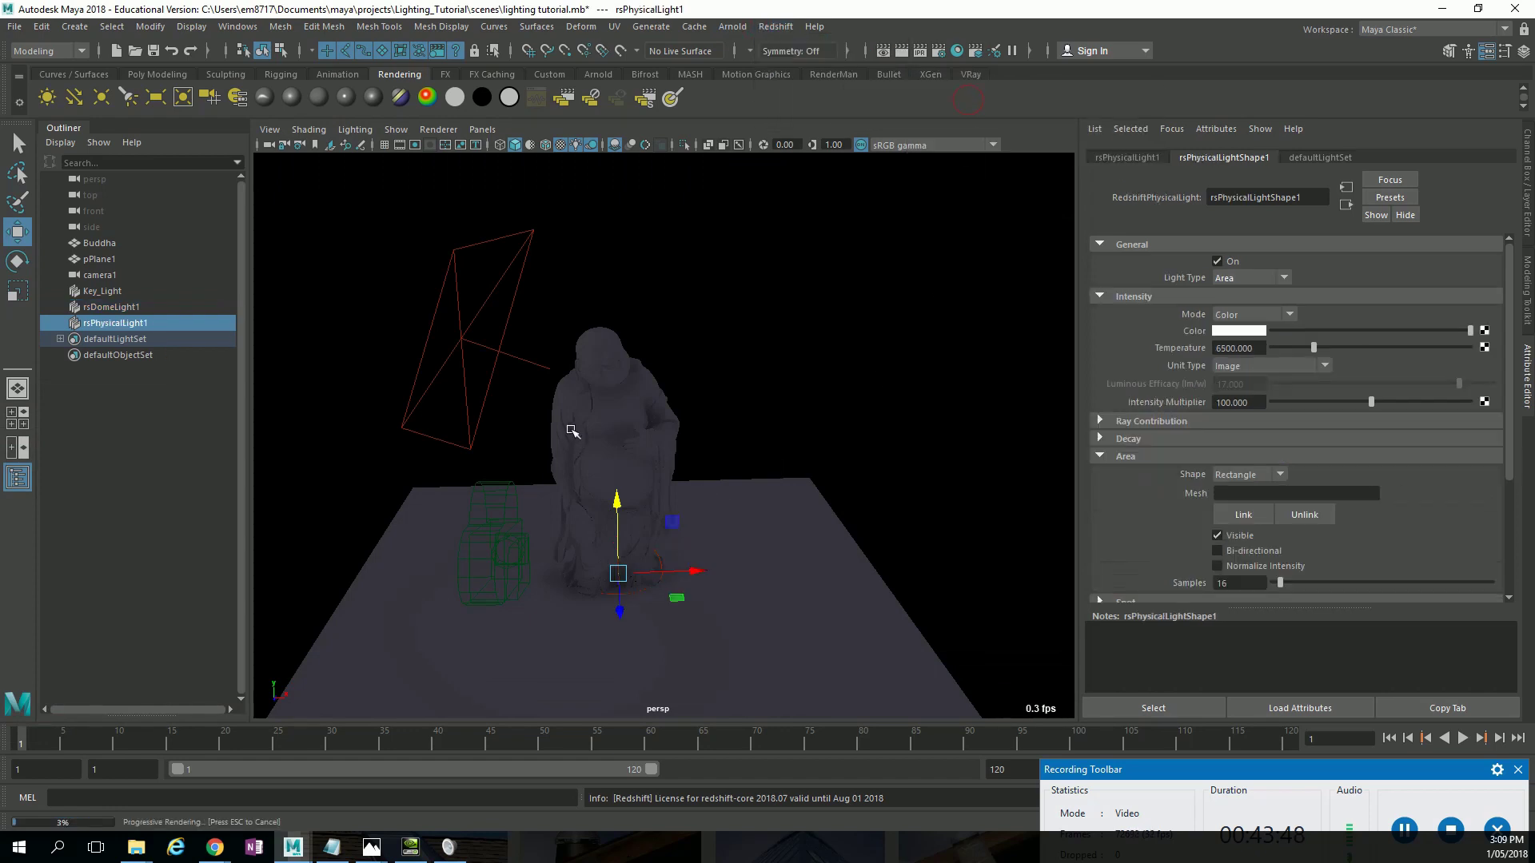
# Rename the dome light to "Fill Light" and the new physical light to "Rim Light".
pyautogui.click(131, 311)
pyautogui.doubleClick(132, 311)
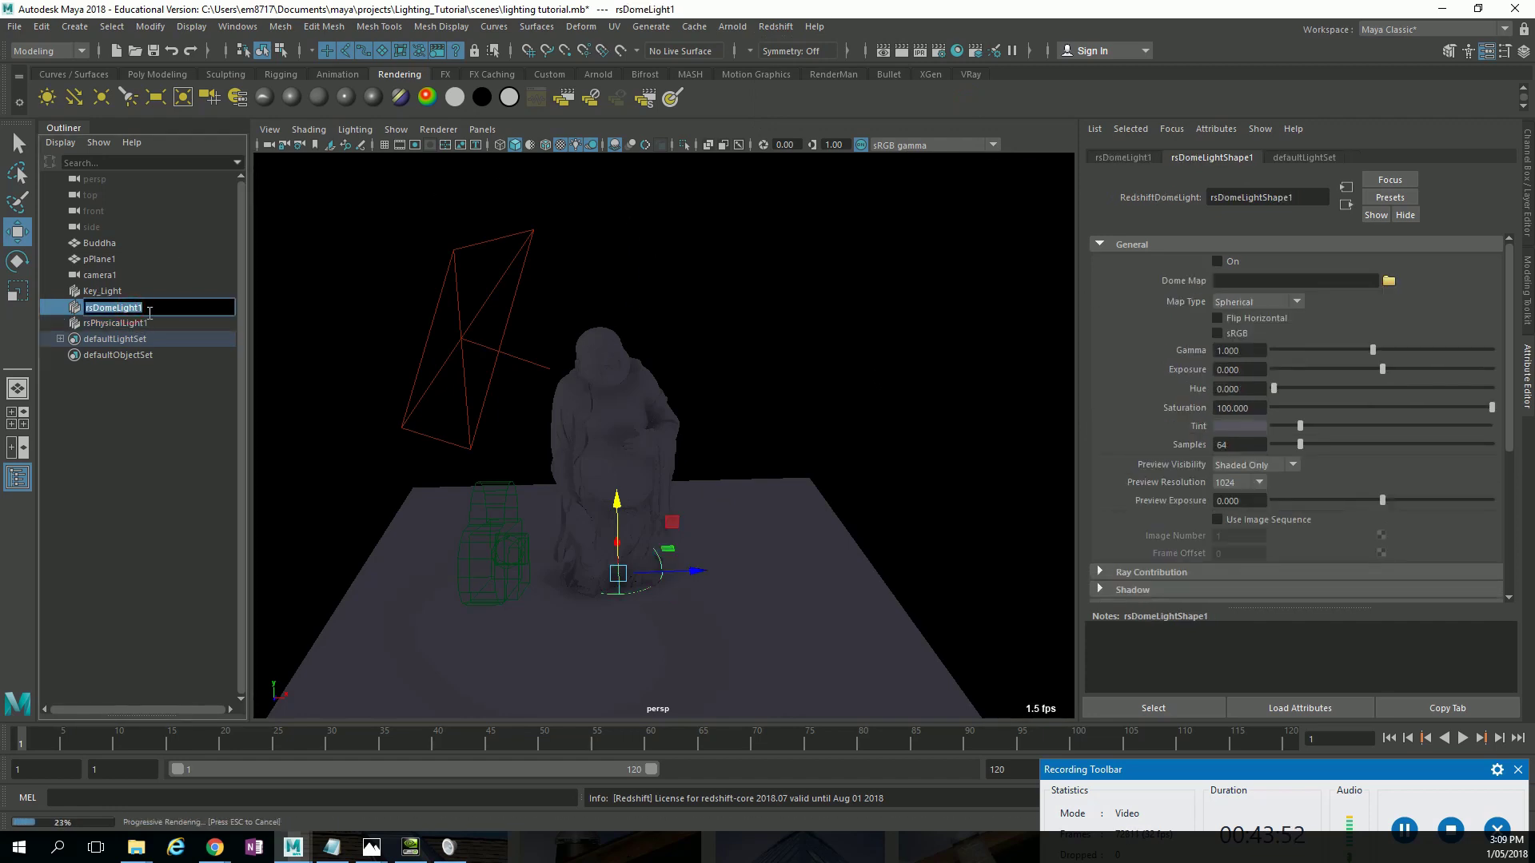
pyautogui.write('Fill Light')
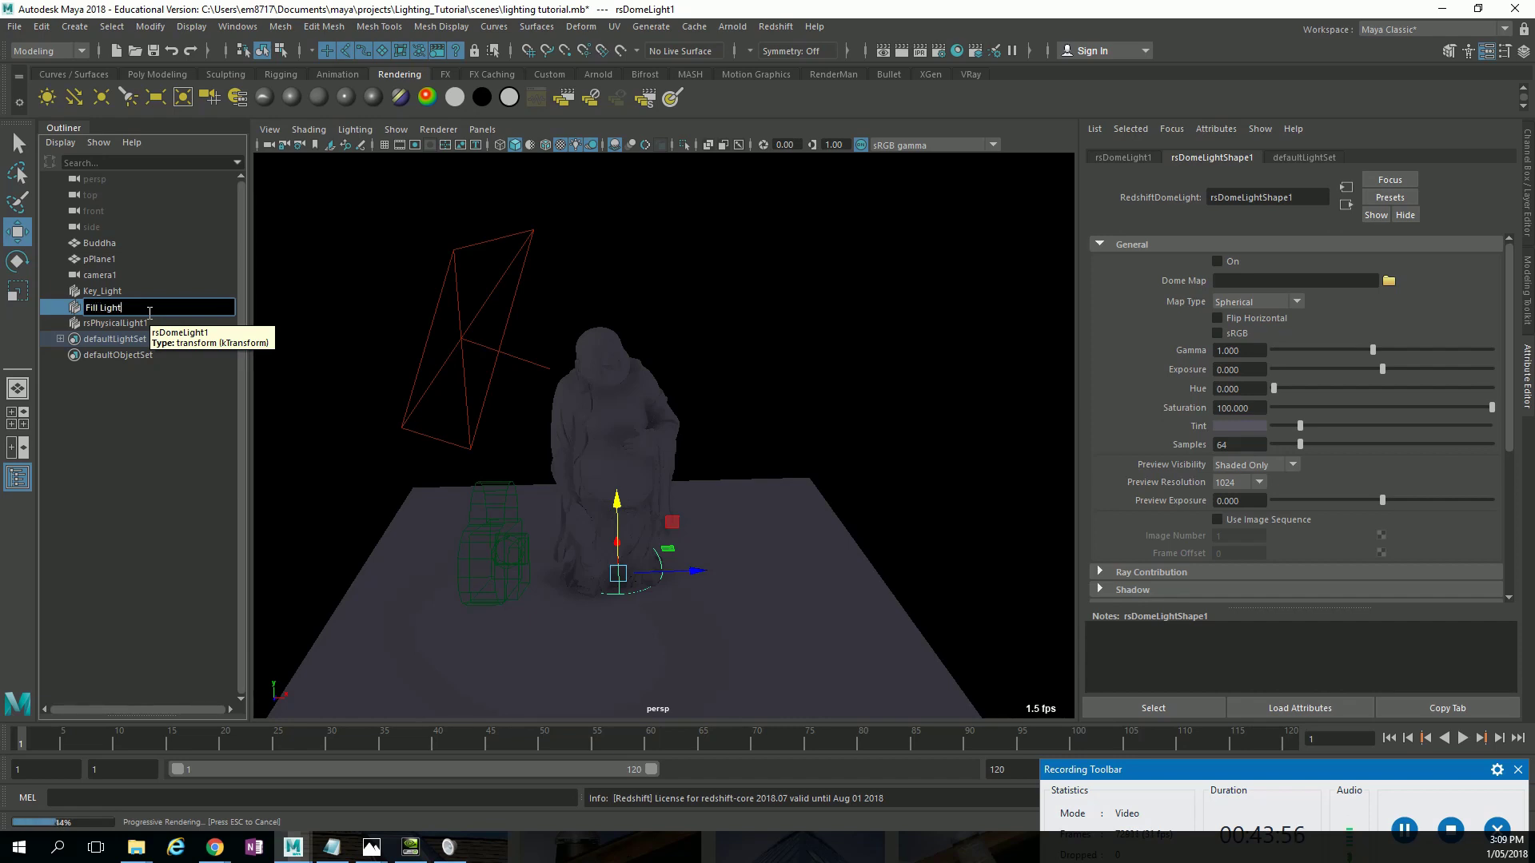
pyautogui.press('Return')
pyautogui.doubleClick(149, 323)
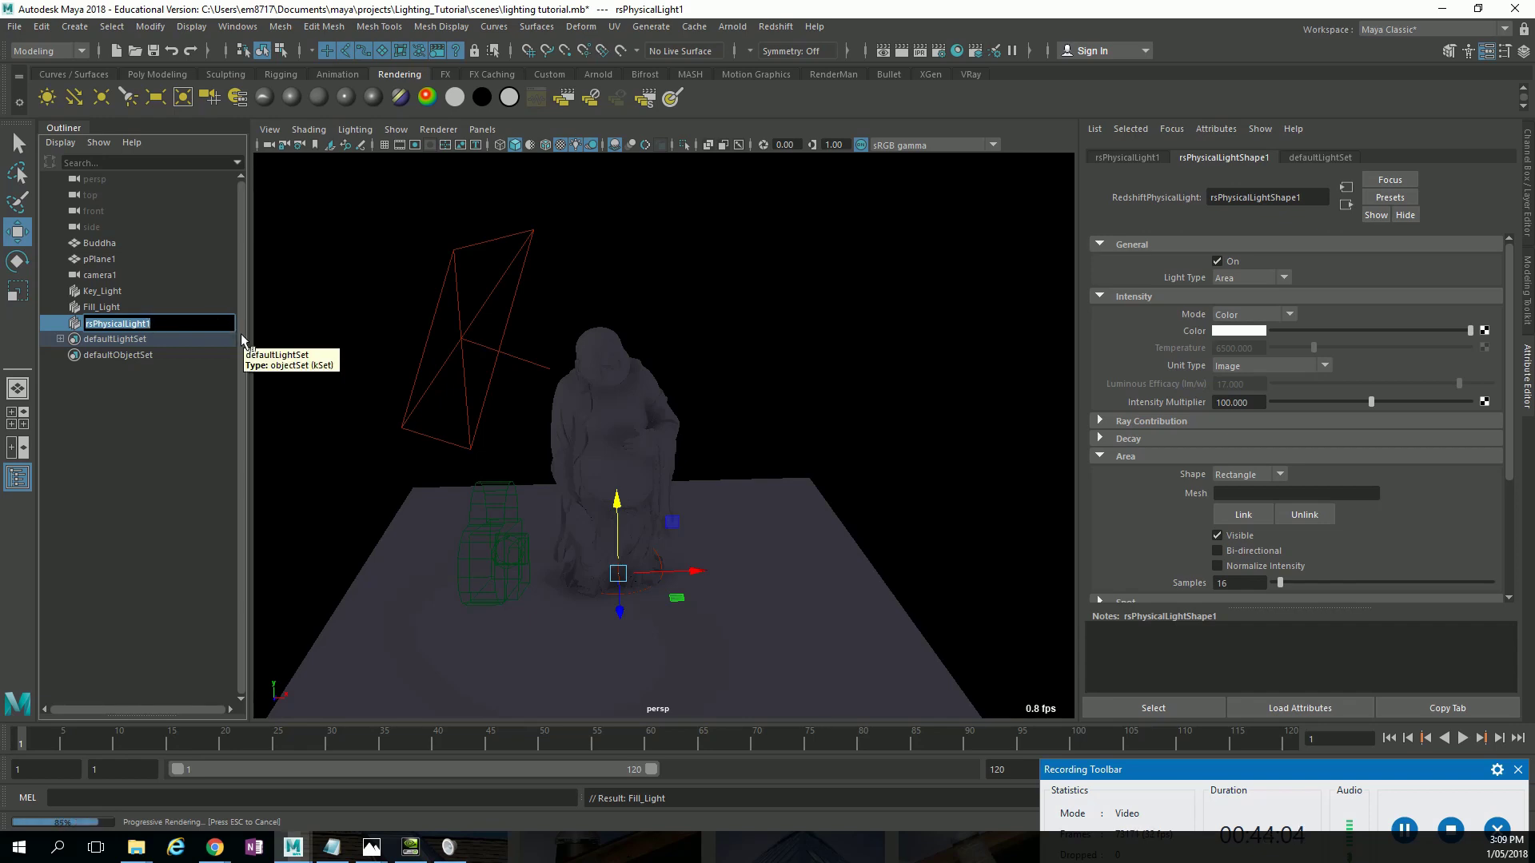
pyautogui.write('Rim Light')
pyautogui.press('Return')
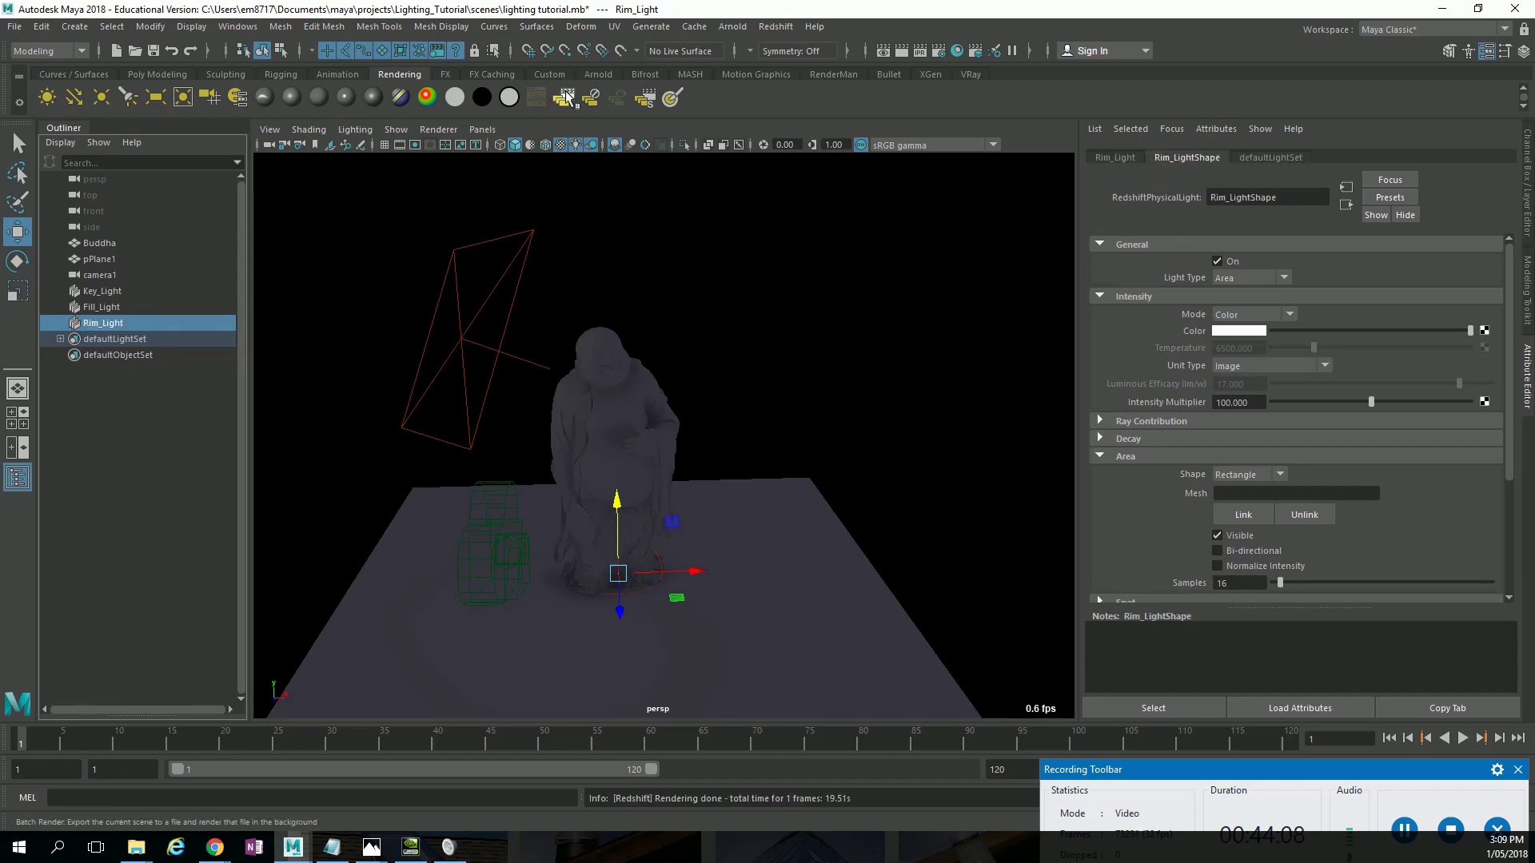
# Look through the rim light and position it above and behind the Buddha, aiming down at the statue.
pyautogui.click(496, 133)
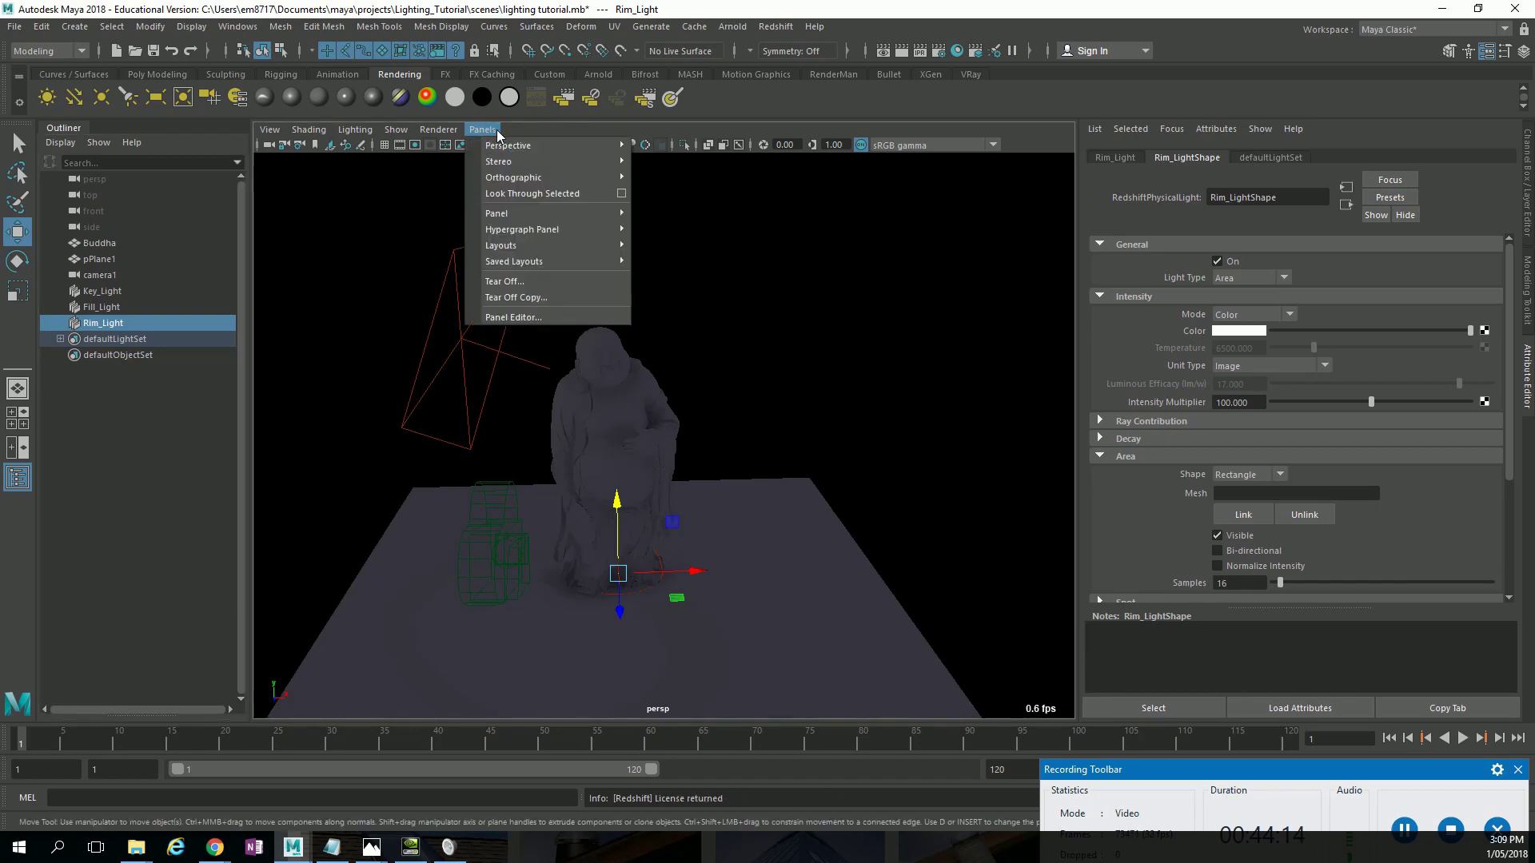
pyautogui.click(512, 194)
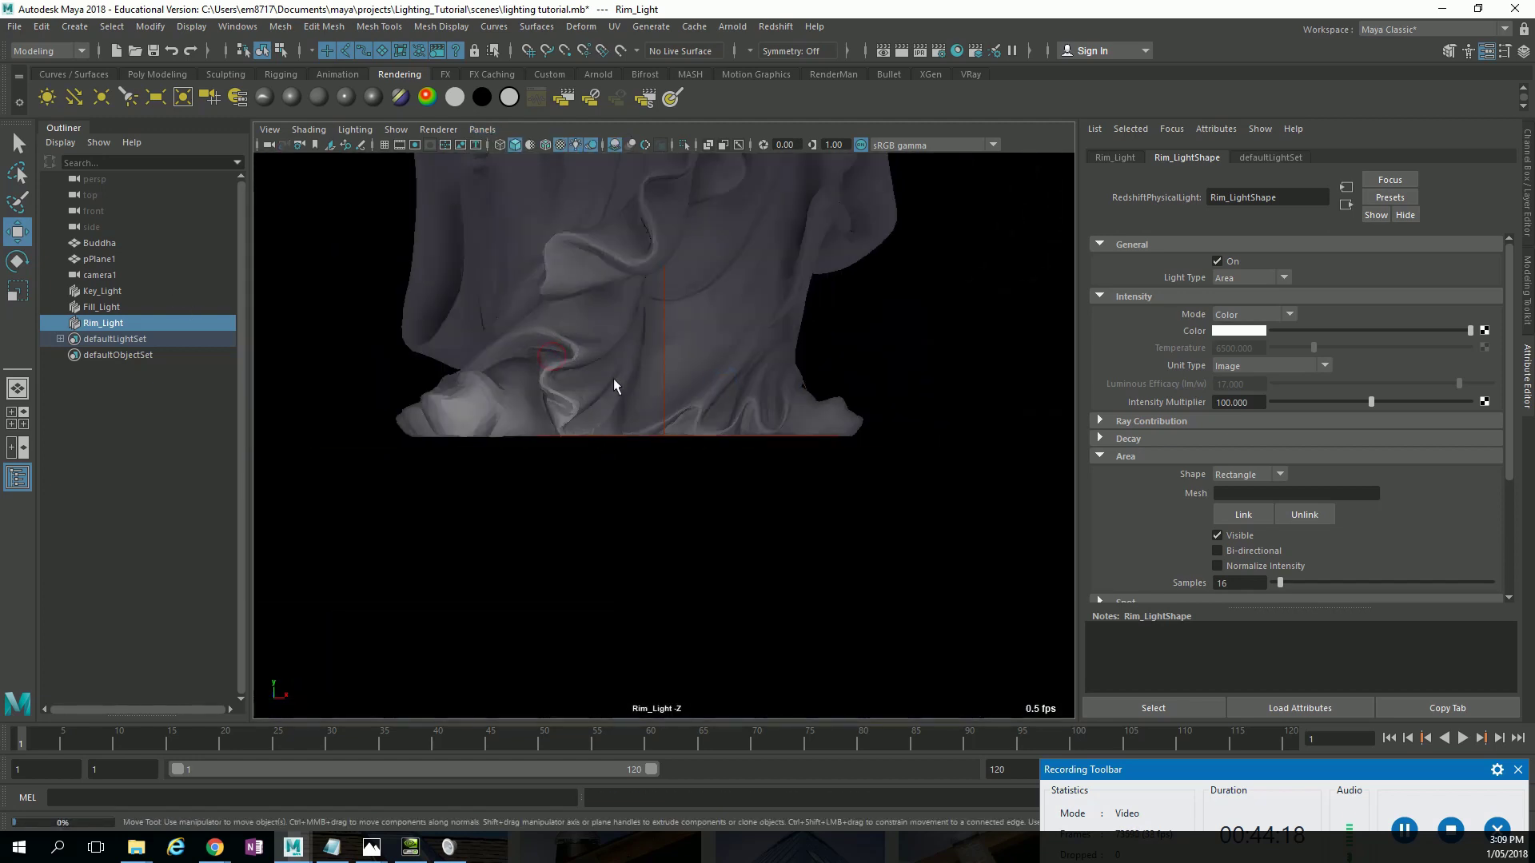
pyautogui.click(604, 326)
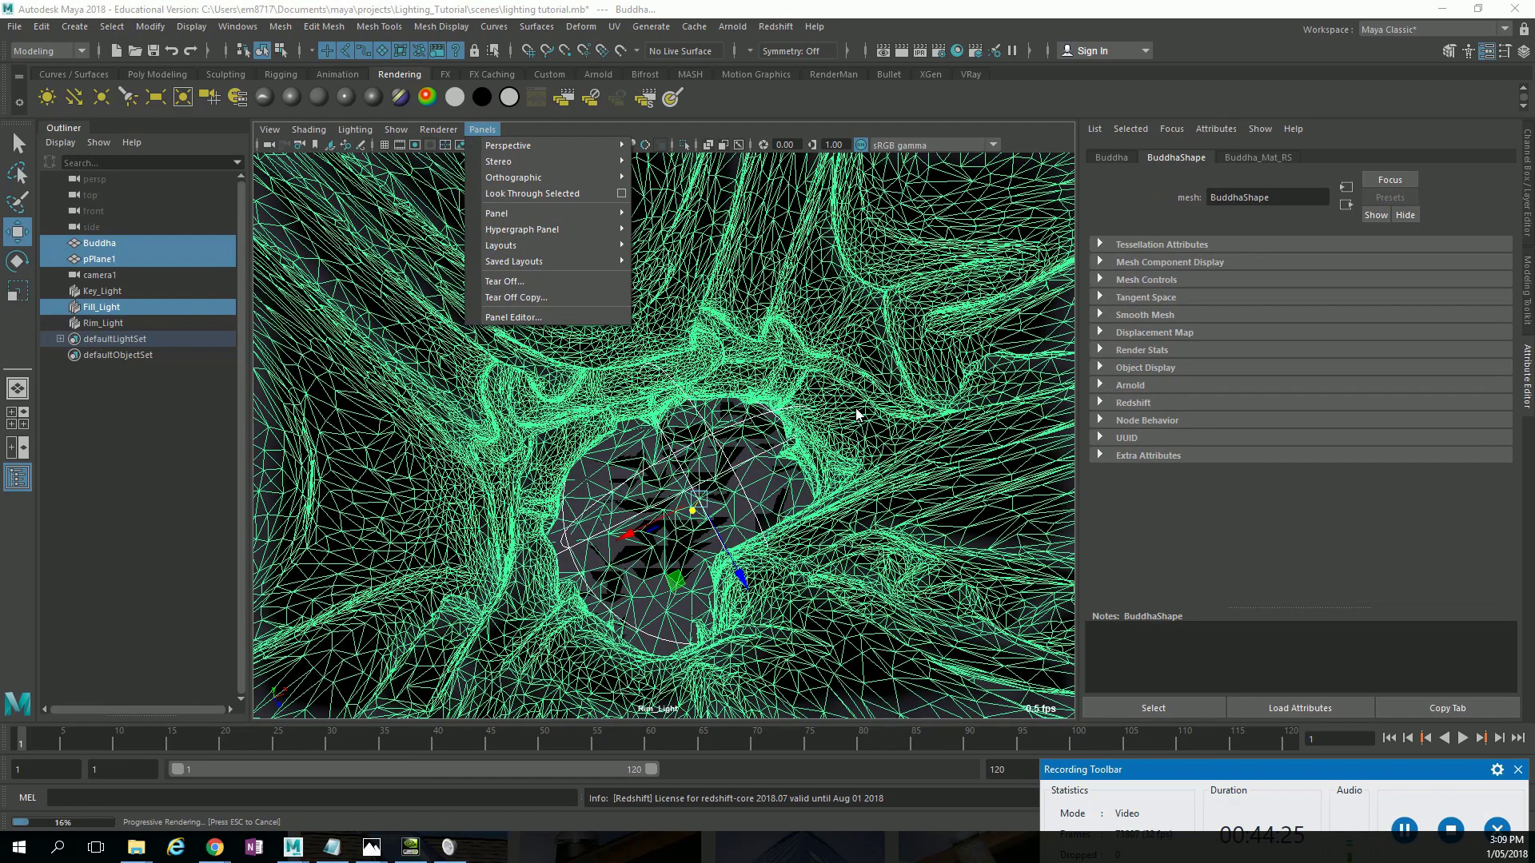
pyautogui.keyDown('alt'); pyautogui.moveTo(856, 414); pyautogui.dragTo(583, 411, button='right'); pyautogui.keyUp('alt')
pyautogui.keyDown('alt'); pyautogui.moveTo(582, 412); pyautogui.dragTo(928, 418); pyautogui.keyUp('alt')
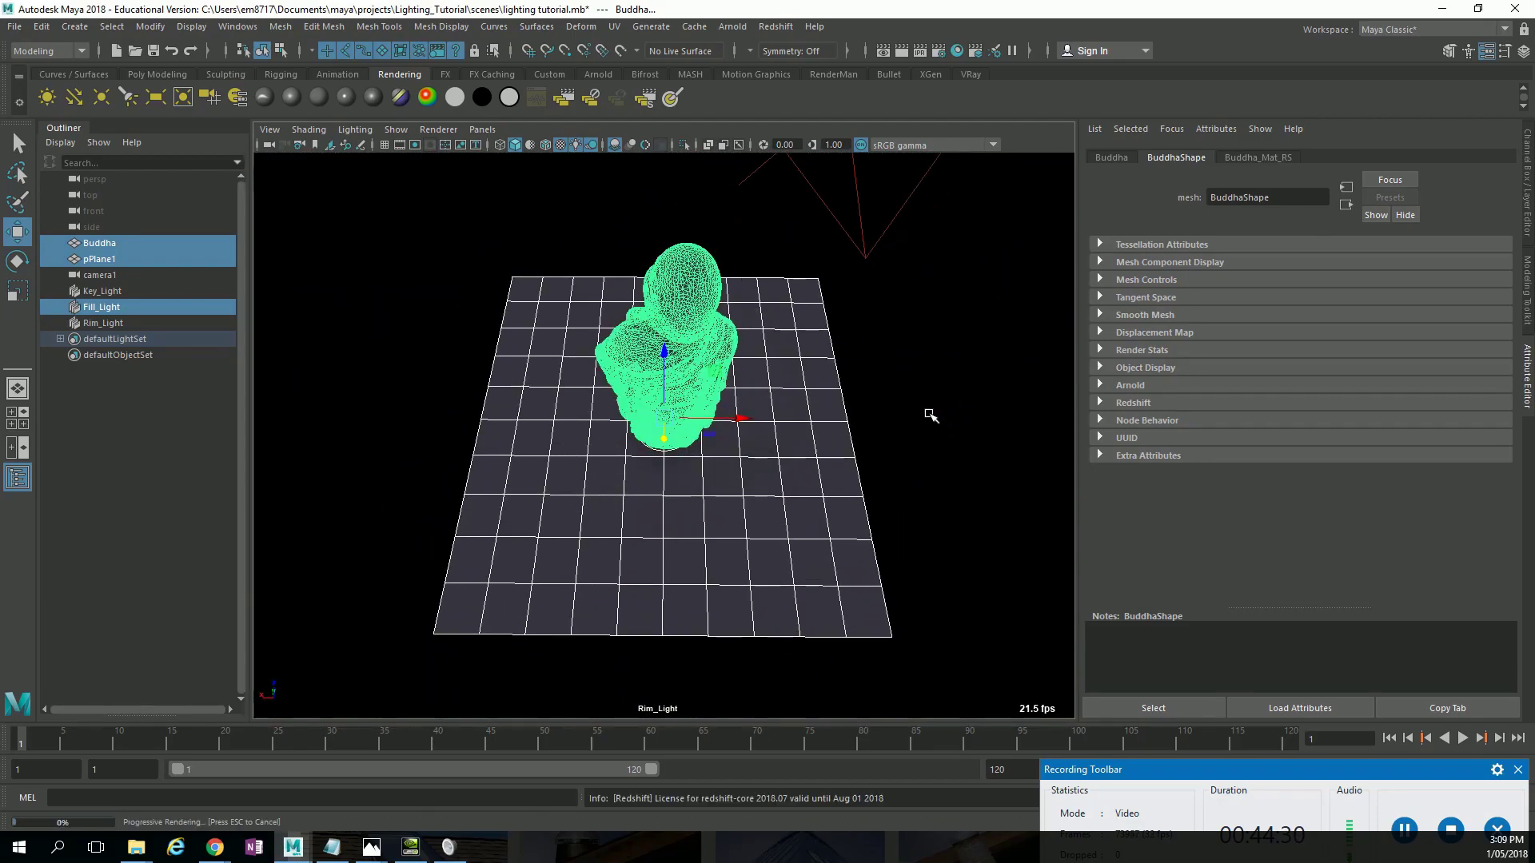
# Switch the viewport to camera1, clear the extra floating windows and move the Render View aside to expose the scene.
pyautogui.click(482, 129)
pyautogui.moveTo(496, 145)
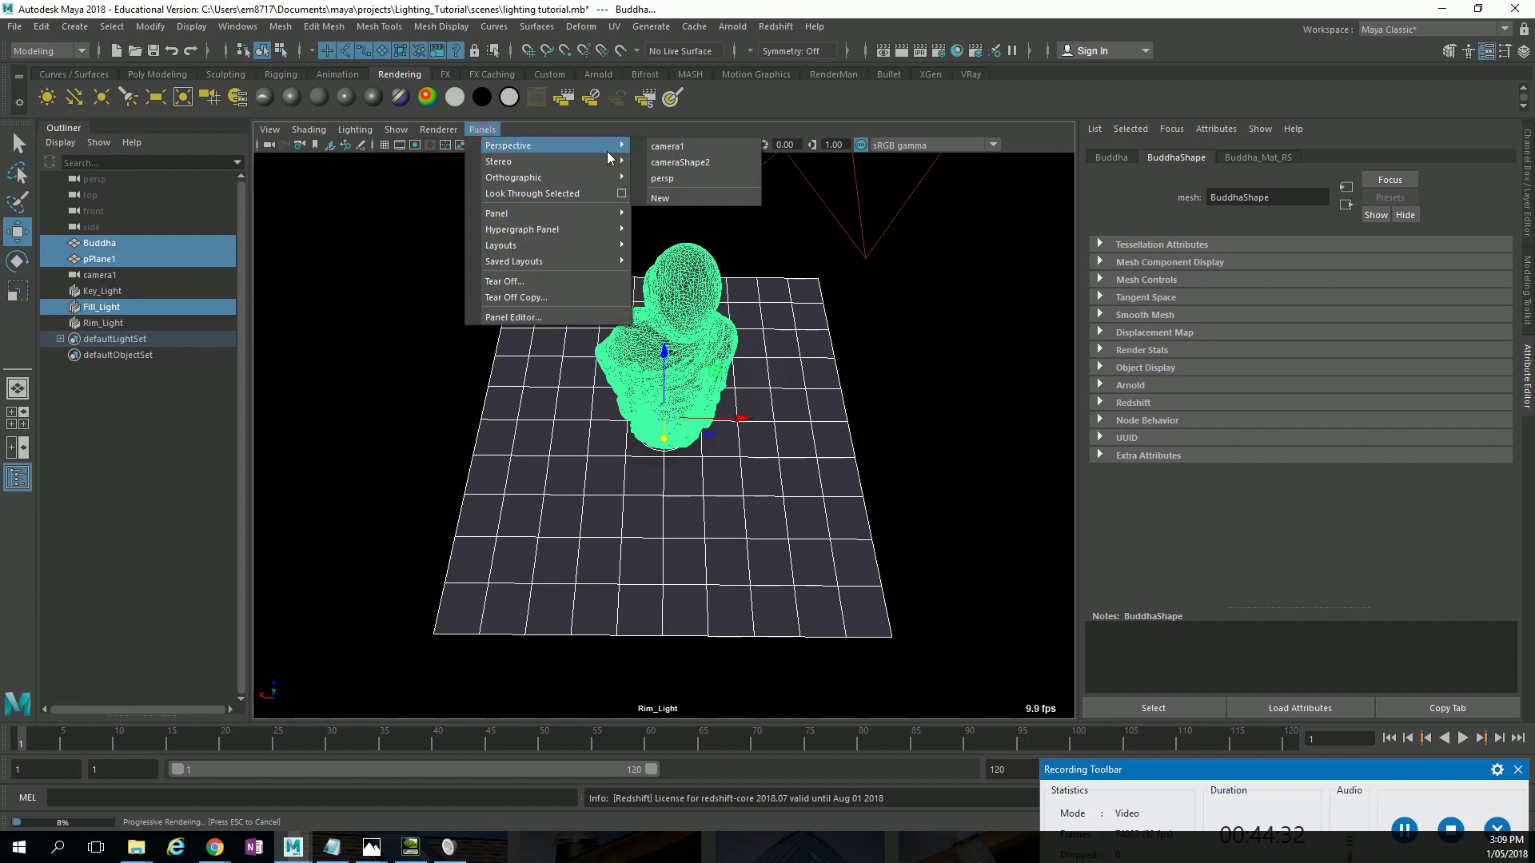
pyautogui.click(663, 161)
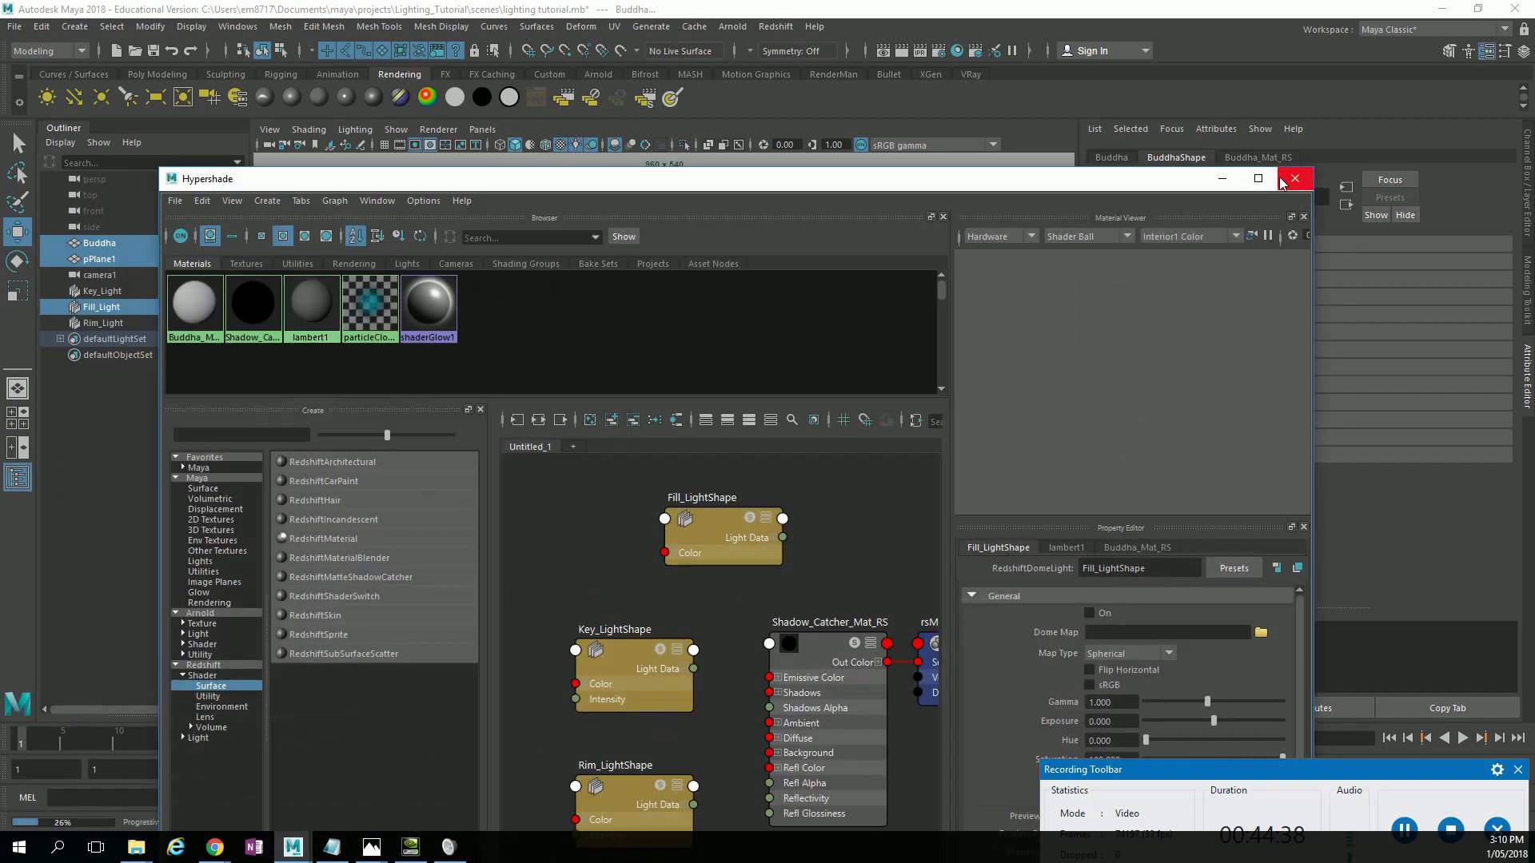
pyautogui.click(1294, 178)
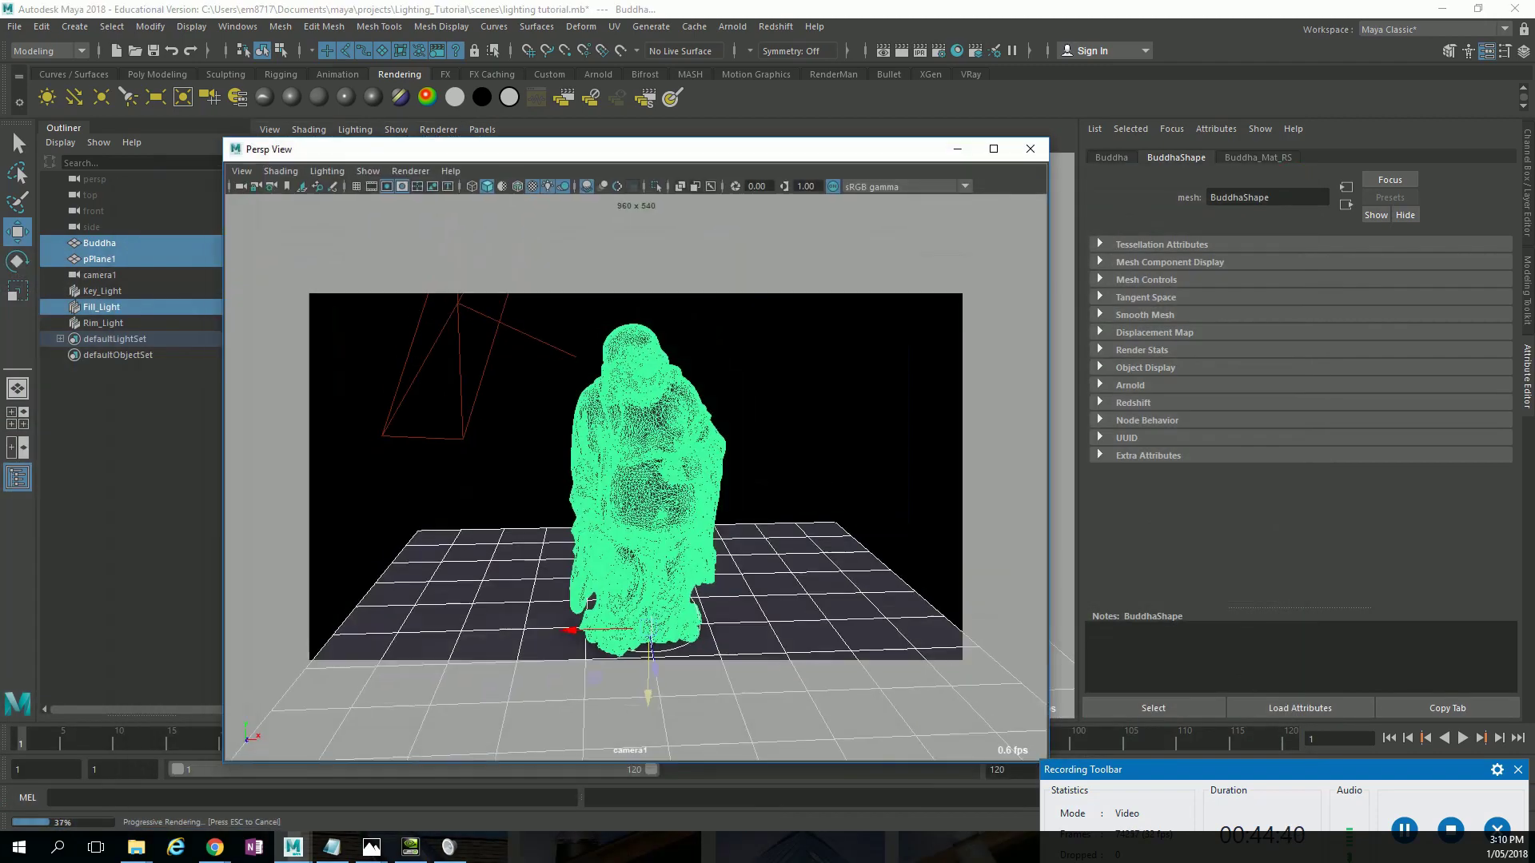
pyautogui.click(958, 149)
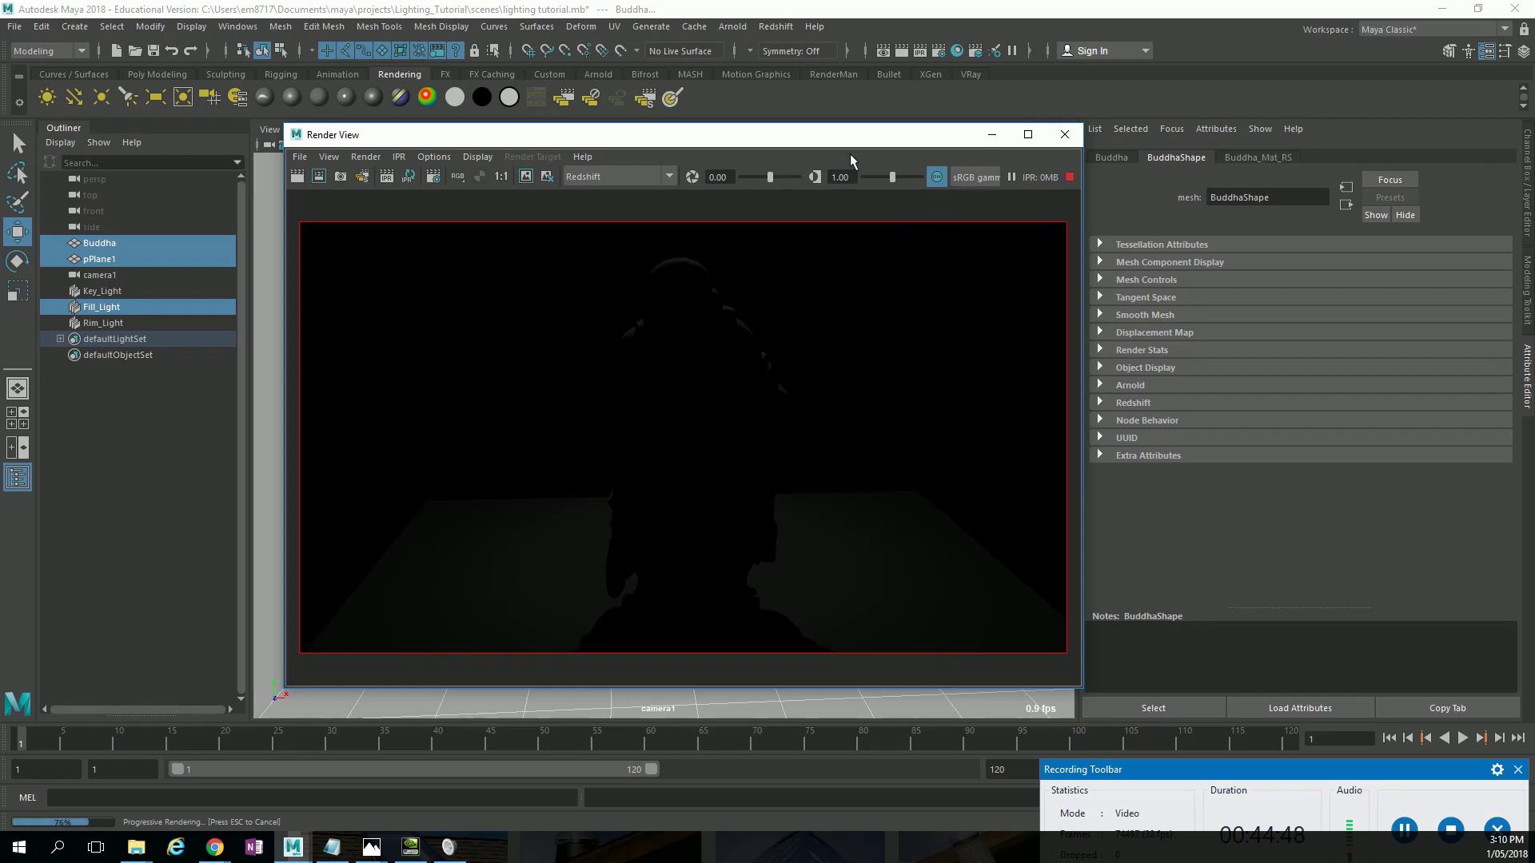
pyautogui.moveTo(845, 144); pyautogui.dragTo(1203, 132)
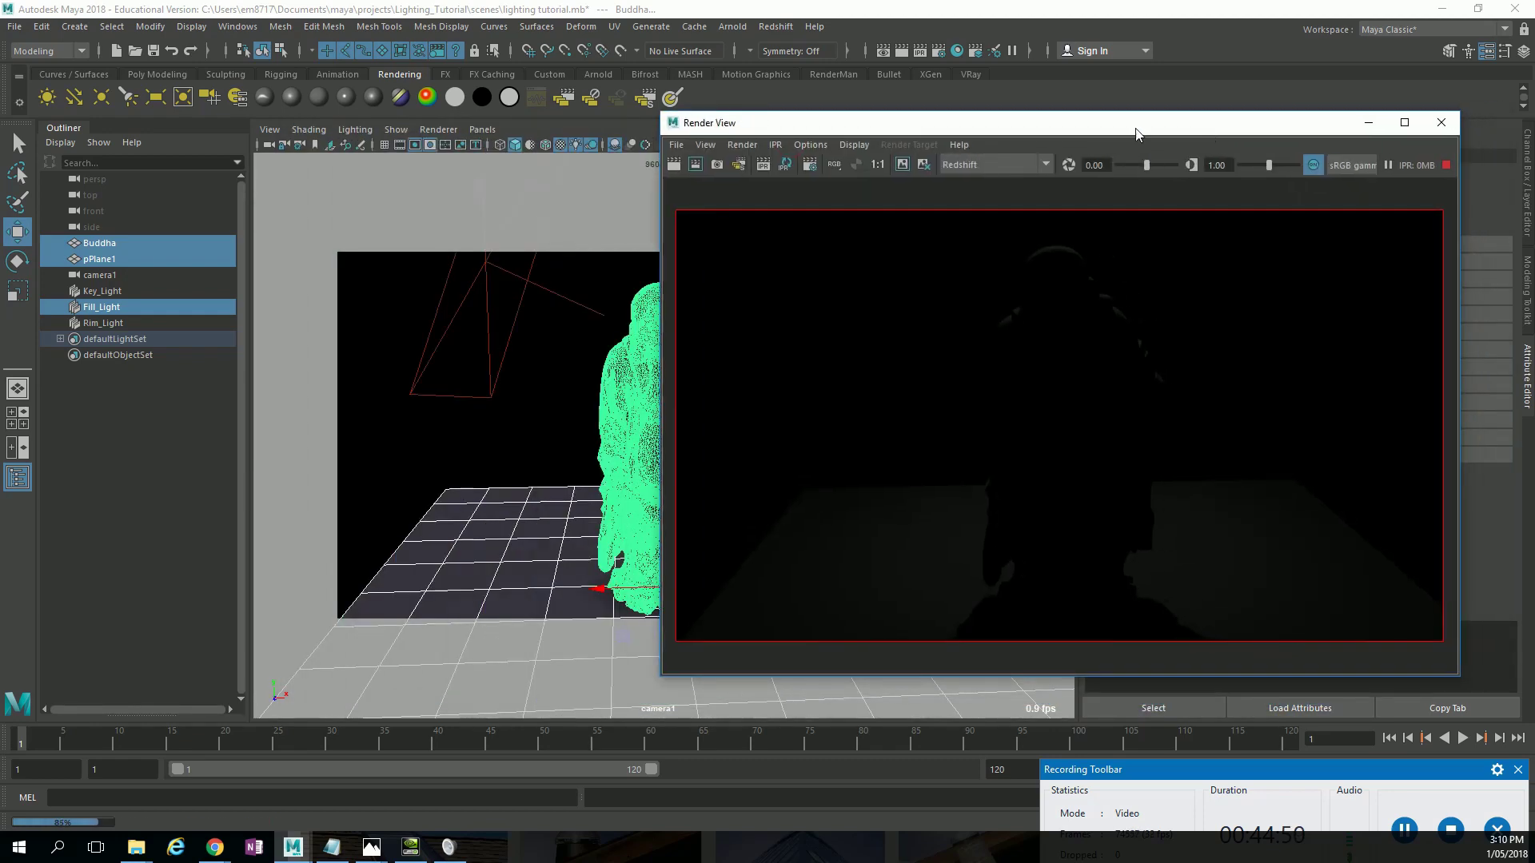
# Return to the persp view, select Rim_Light and scale it up uniformly into a large area light above the statue.
pyautogui.press('space')
pyautogui.moveTo(570, 332); pyautogui.dragTo(474, 318)
pyautogui.click(583, 176)
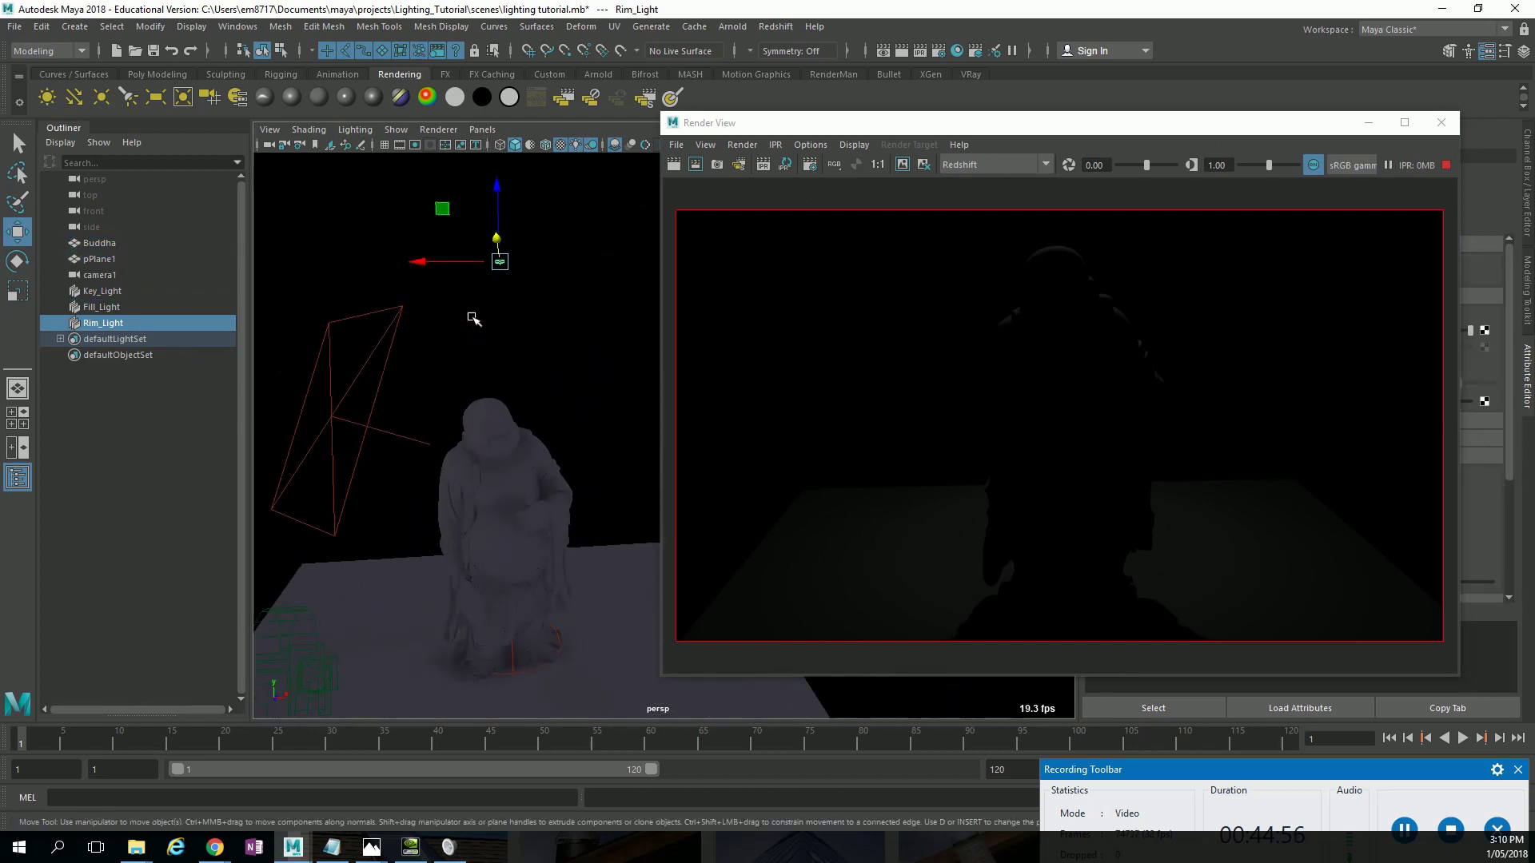
pyautogui.press('r')
pyautogui.moveTo(500, 262); pyautogui.dragTo(618, 308)
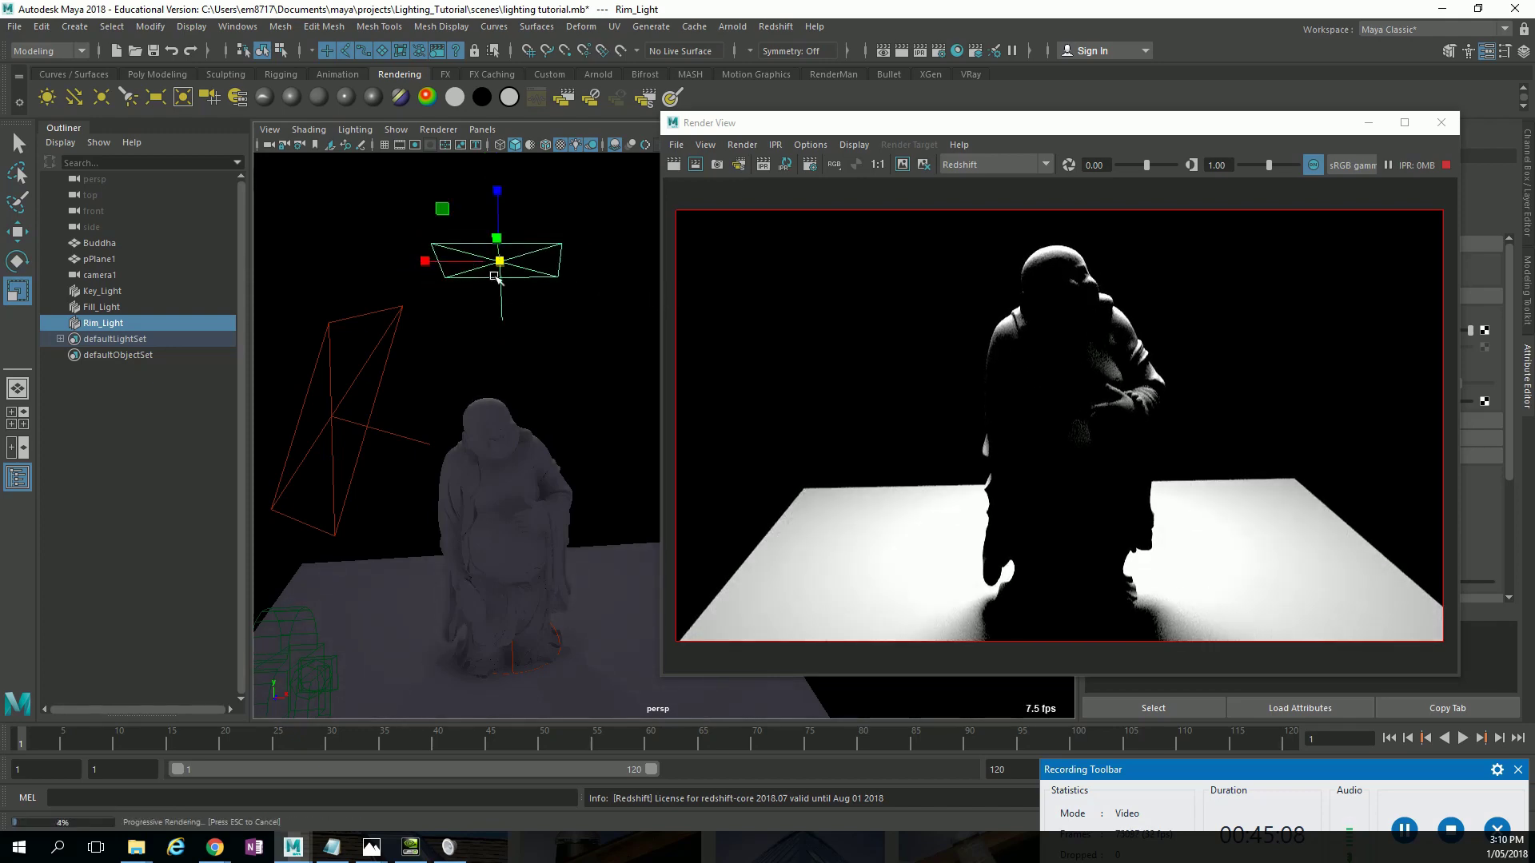
# Look through Rim_Light and reposition it to illuminate the Buddha's head and shoulders from above and behind.
pyautogui.click(482, 129)
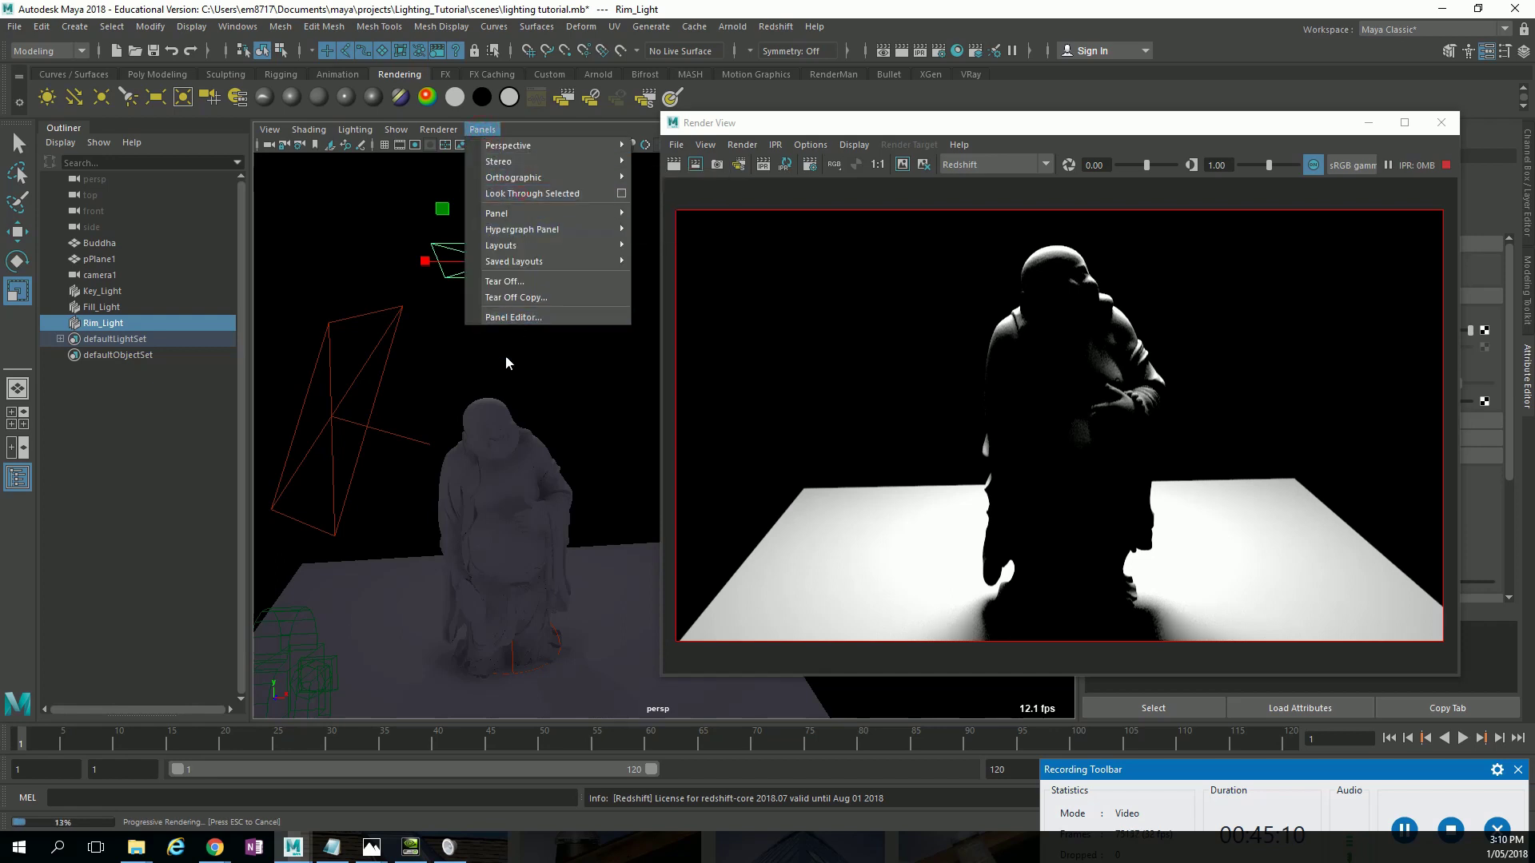
pyautogui.click(494, 345)
pyautogui.click(482, 129)
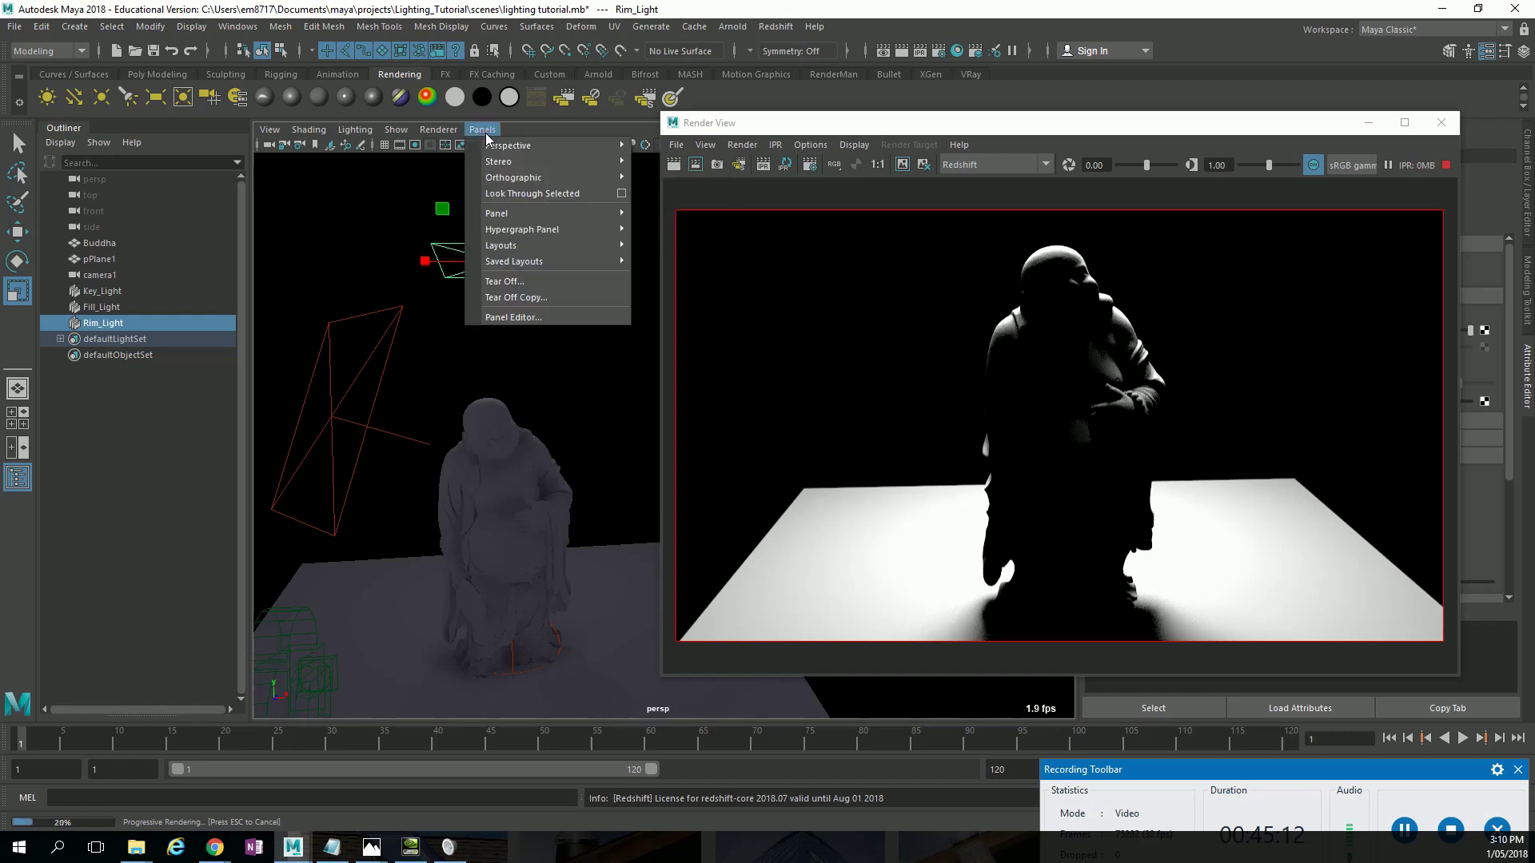
pyautogui.click(506, 192)
pyautogui.keyDown('alt'); pyautogui.moveTo(538, 306); pyautogui.dragTo(362, 372, button='right'); pyautogui.keyUp('alt')
pyautogui.keyDown('alt'); pyautogui.moveTo(592, 351); pyautogui.dragTo(601, 318); pyautogui.keyUp('alt')
pyautogui.keyDown('alt'); pyautogui.moveTo(600, 319); pyautogui.dragTo(559, 395, button='right'); pyautogui.keyUp('alt')
pyautogui.keyDown('alt'); pyautogui.moveTo(558, 428); pyautogui.dragTo(579, 461, button='middle'); pyautogui.keyUp('alt')
pyautogui.keyDown('alt'); pyautogui.moveTo(579, 461); pyautogui.dragTo(565, 384, button='right'); pyautogui.keyUp('alt')
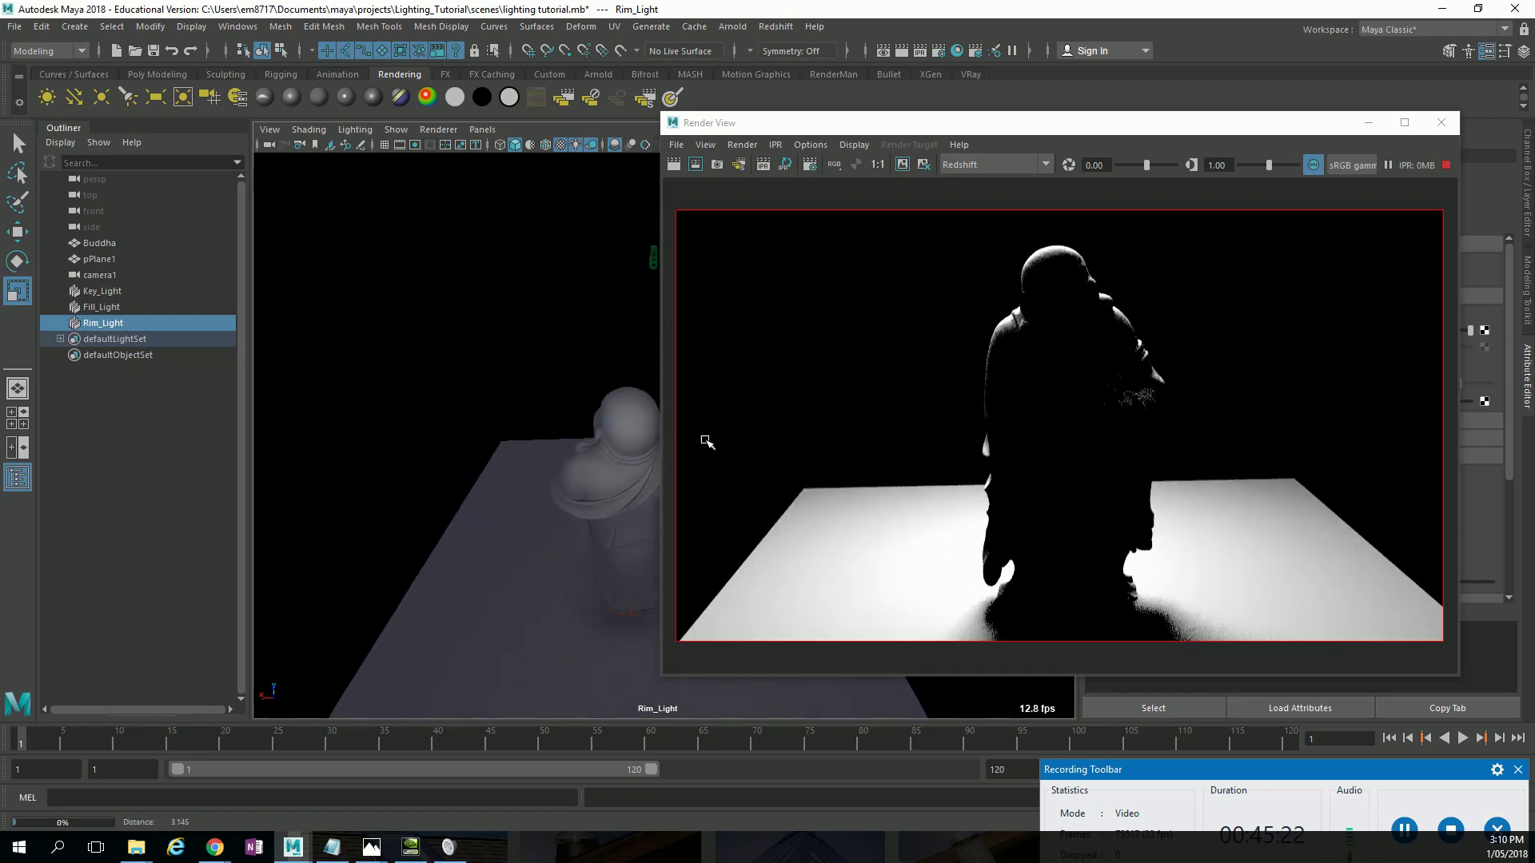
pyautogui.keyDown('alt'); pyautogui.moveTo(583, 480); pyautogui.dragTo(595, 500, button='right'); pyautogui.keyUp('alt')
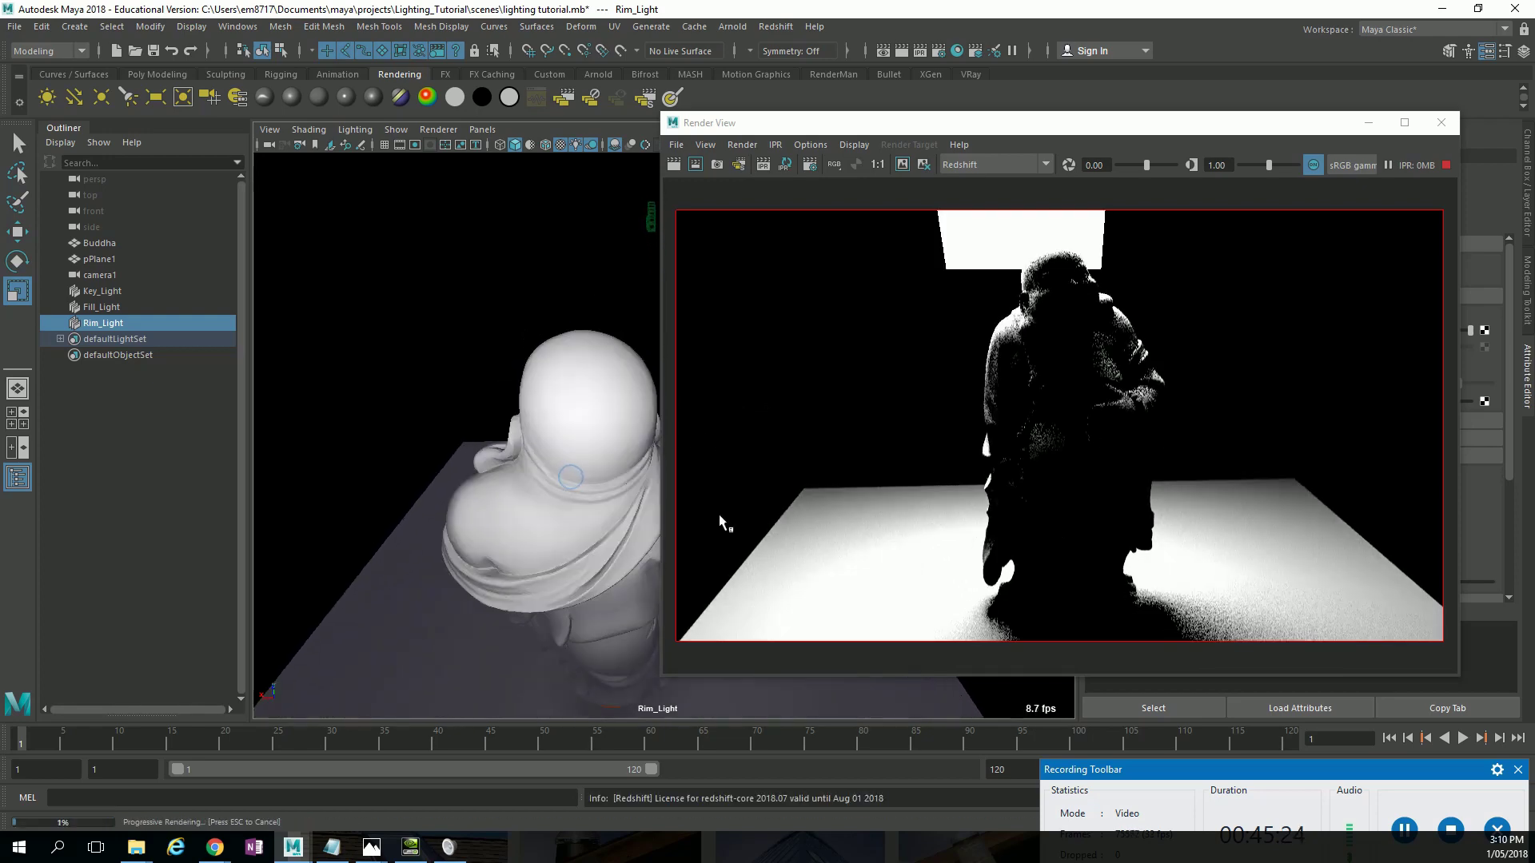
pyautogui.keyDown('alt'); pyautogui.moveTo(564, 496); pyautogui.dragTo(498, 490); pyautogui.keyUp('alt')
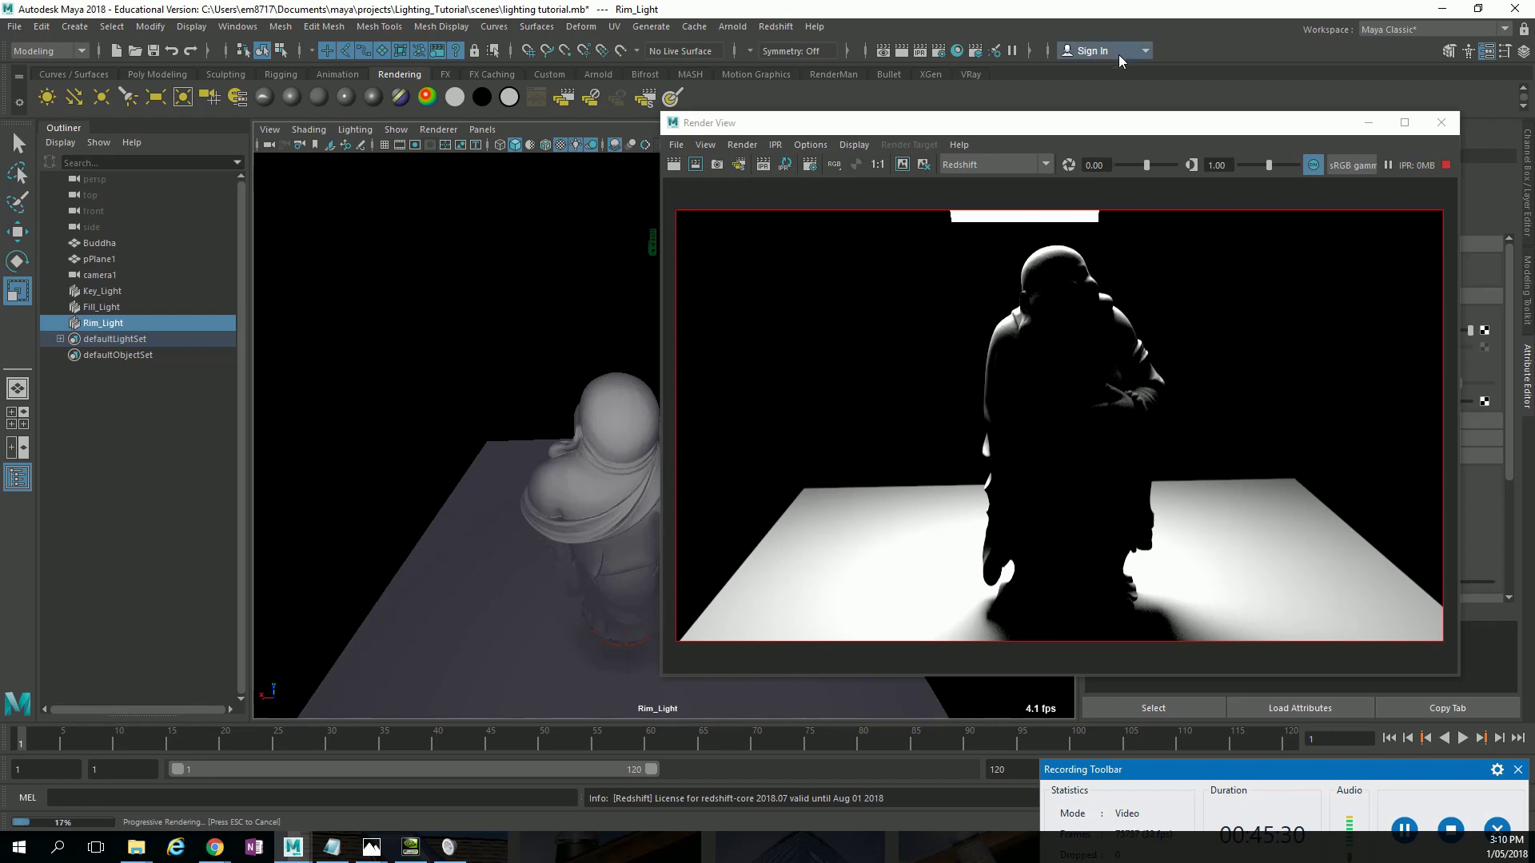
# Move the Render View clear of the light attributes and disable the rim light's shadows.
pyautogui.moveTo(1186, 129); pyautogui.dragTo(831, 134)
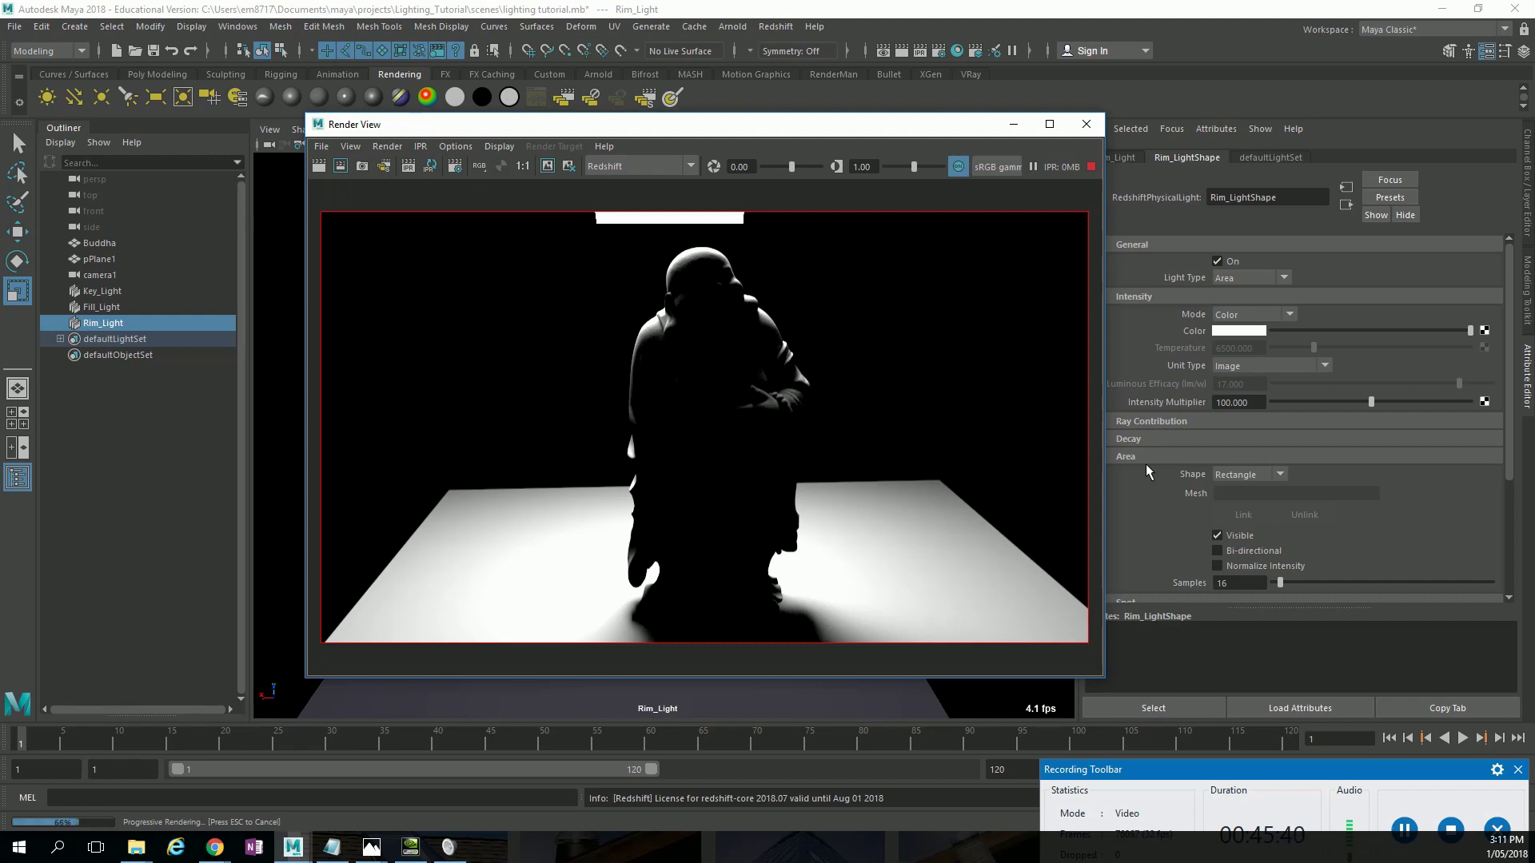
pyautogui.moveTo(938, 132); pyautogui.dragTo(862, 154)
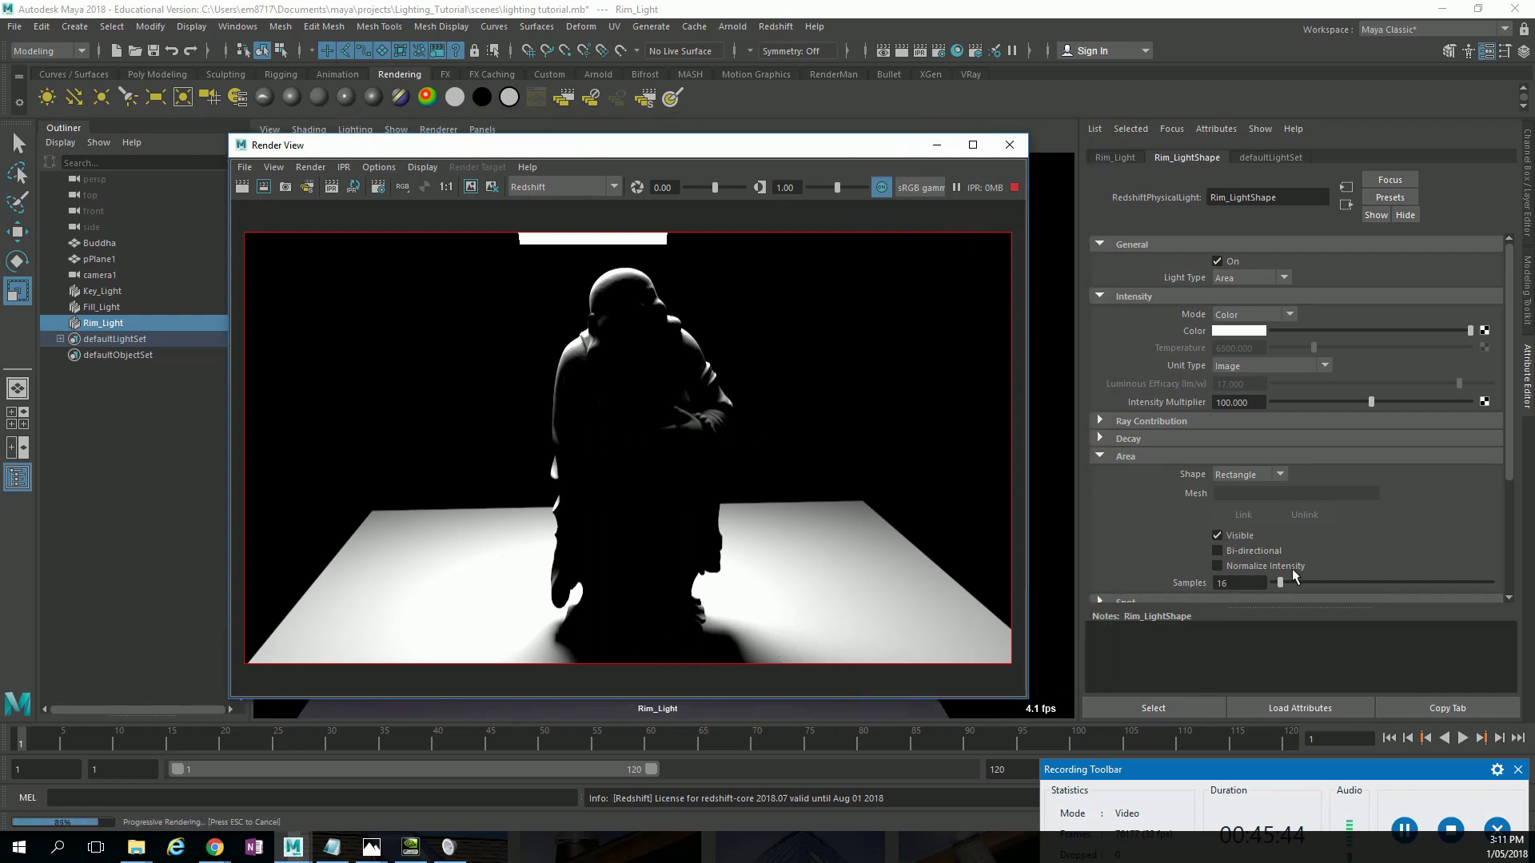
pyautogui.scroll(-4, 1299, 559)
pyautogui.click(1207, 449)
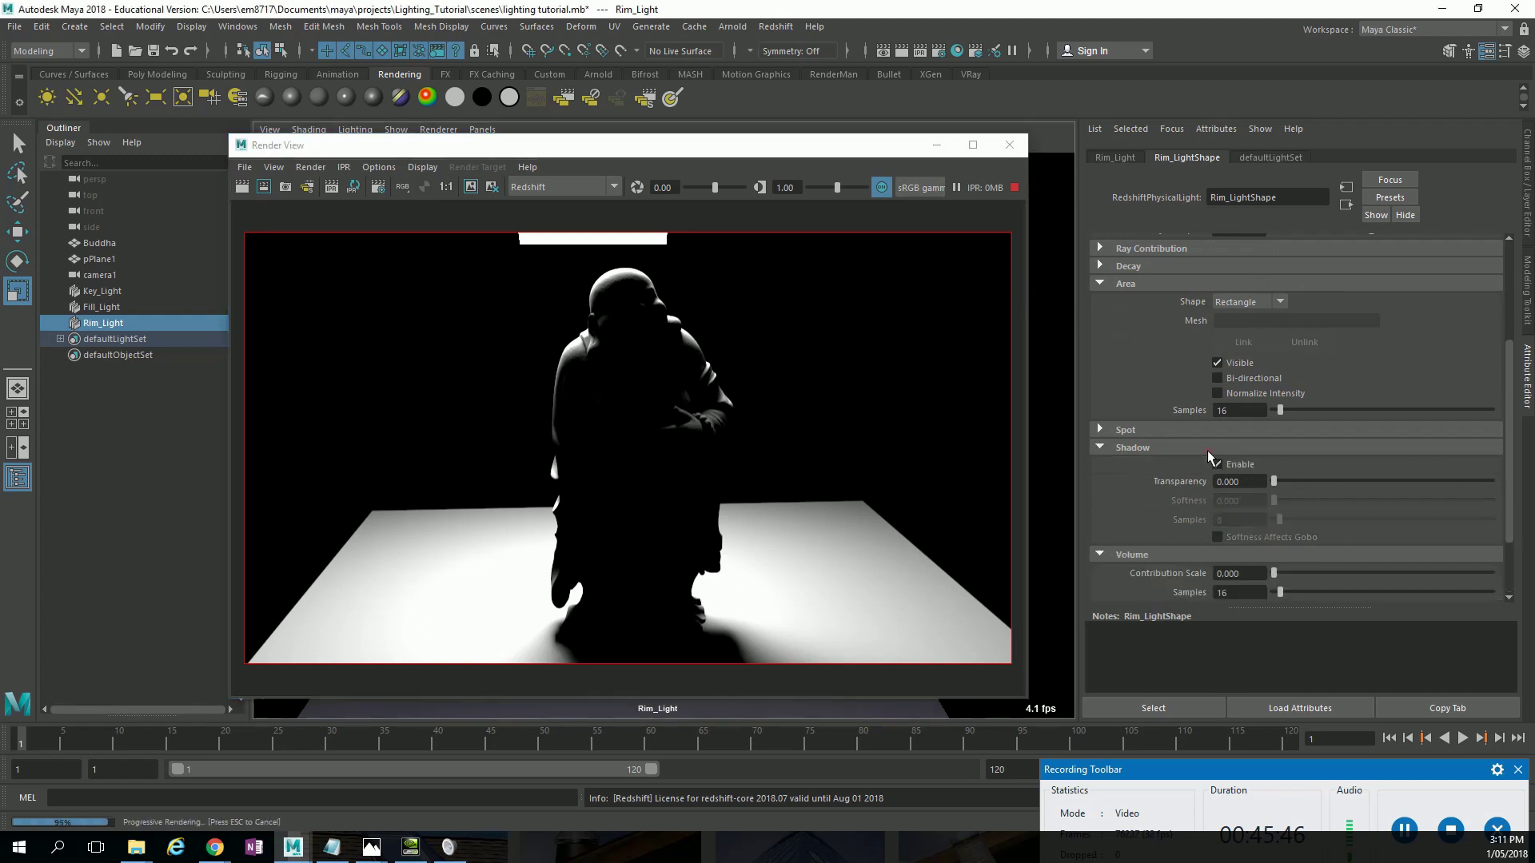
pyautogui.click(1240, 464)
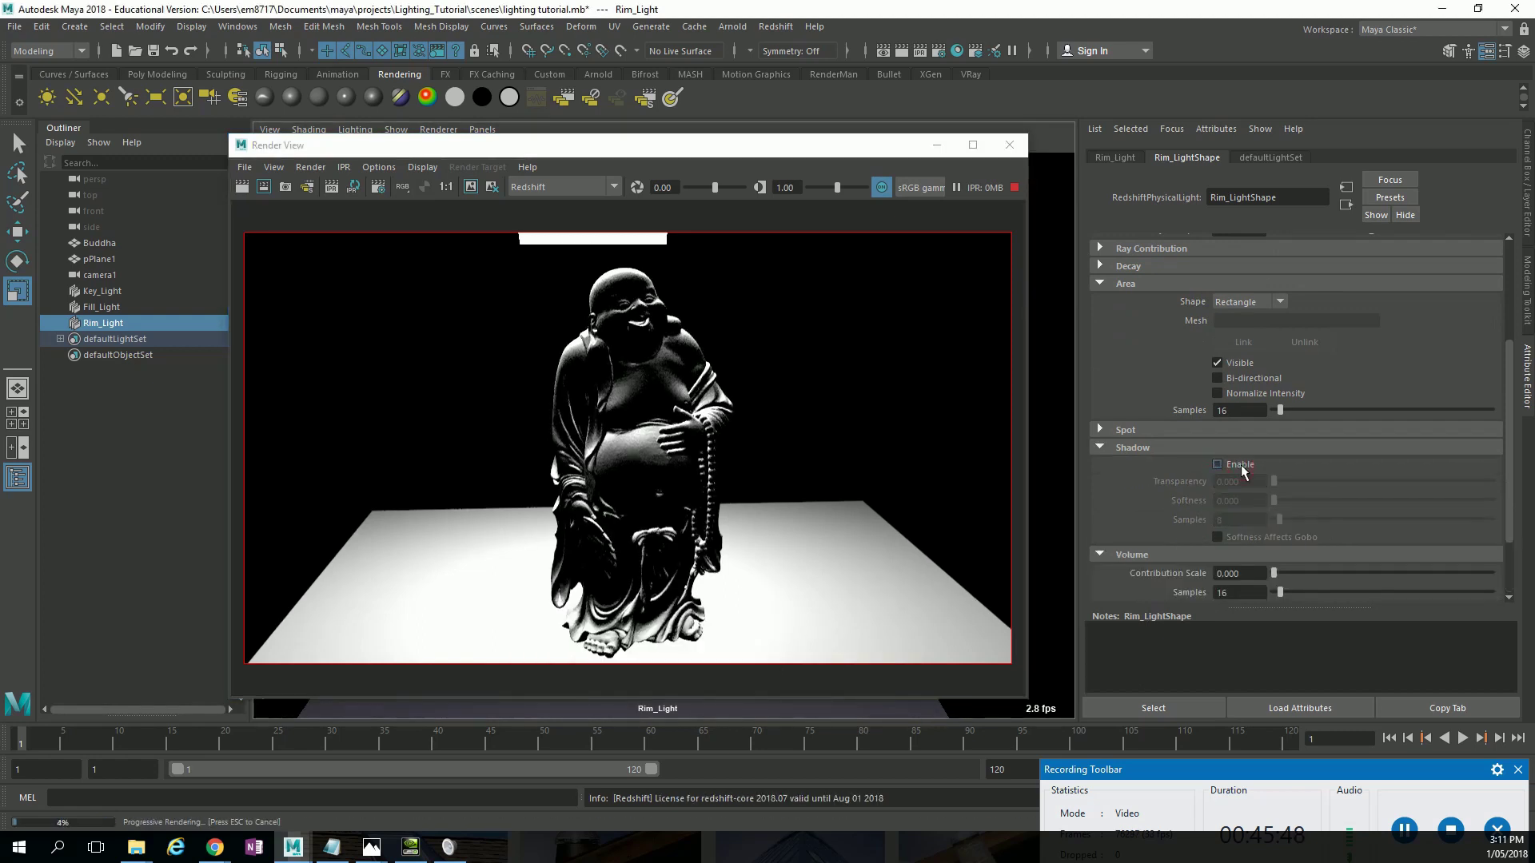
# Make the rim light's area shape invisible and set its Intensity Multiplier to 5.
pyautogui.scroll(3, 1338, 463)
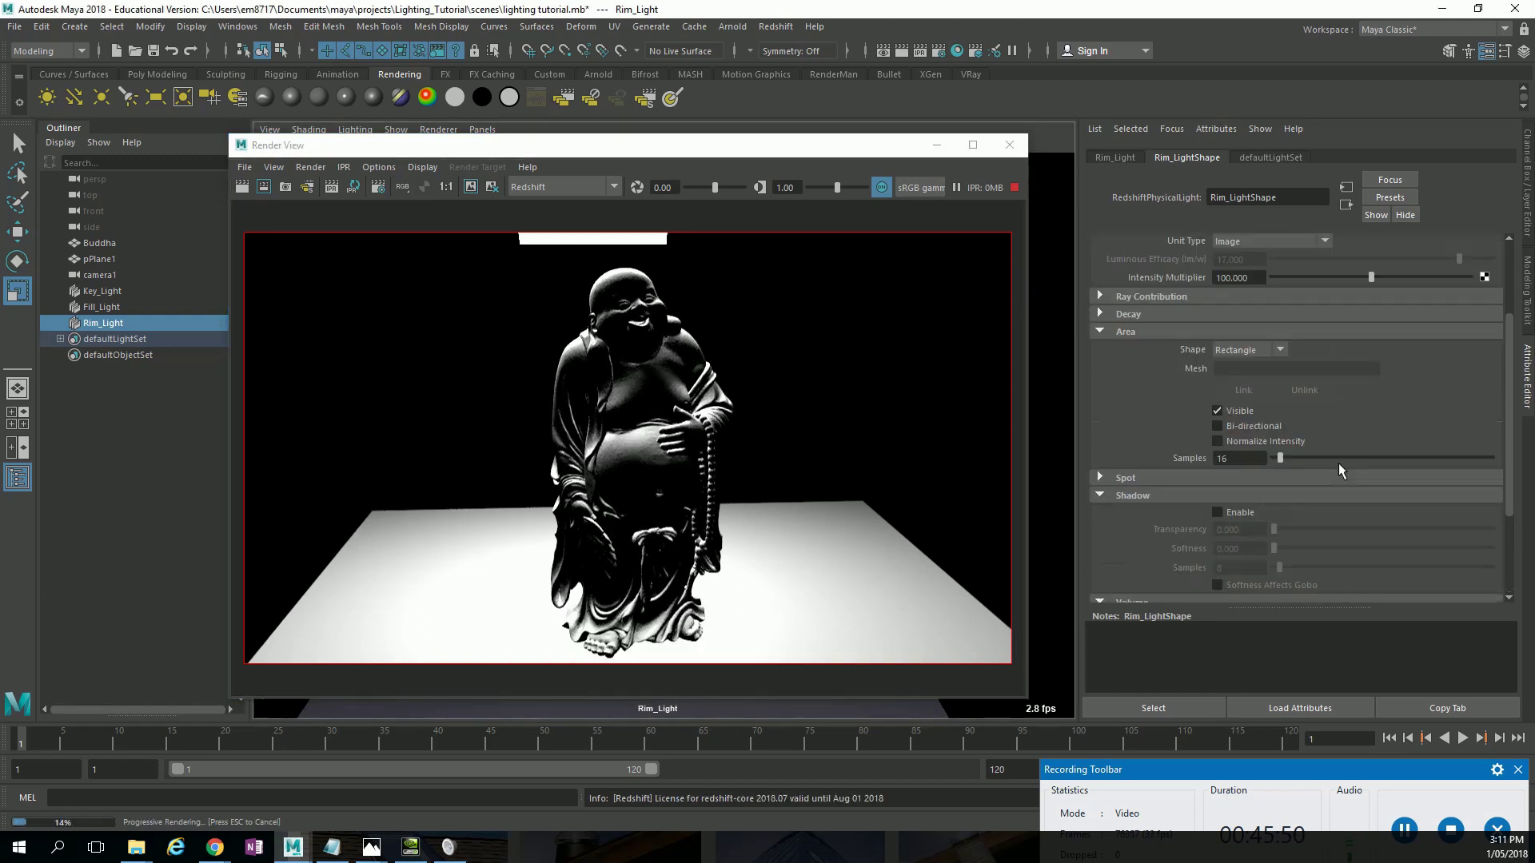
pyautogui.click(1241, 537)
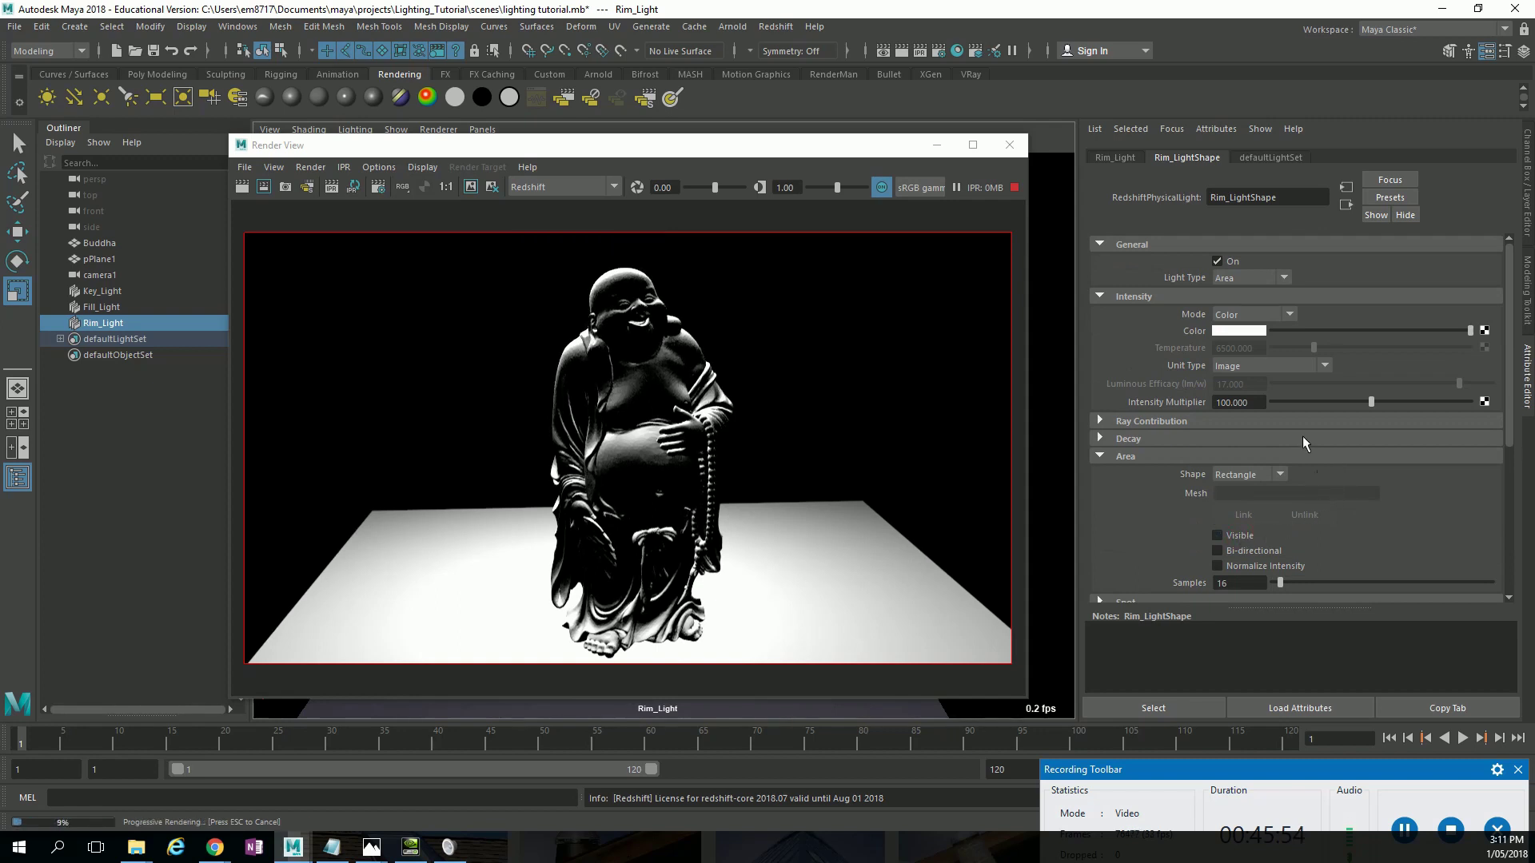
pyautogui.click(1257, 403)
pyautogui.write('5')
pyautogui.press('Return')
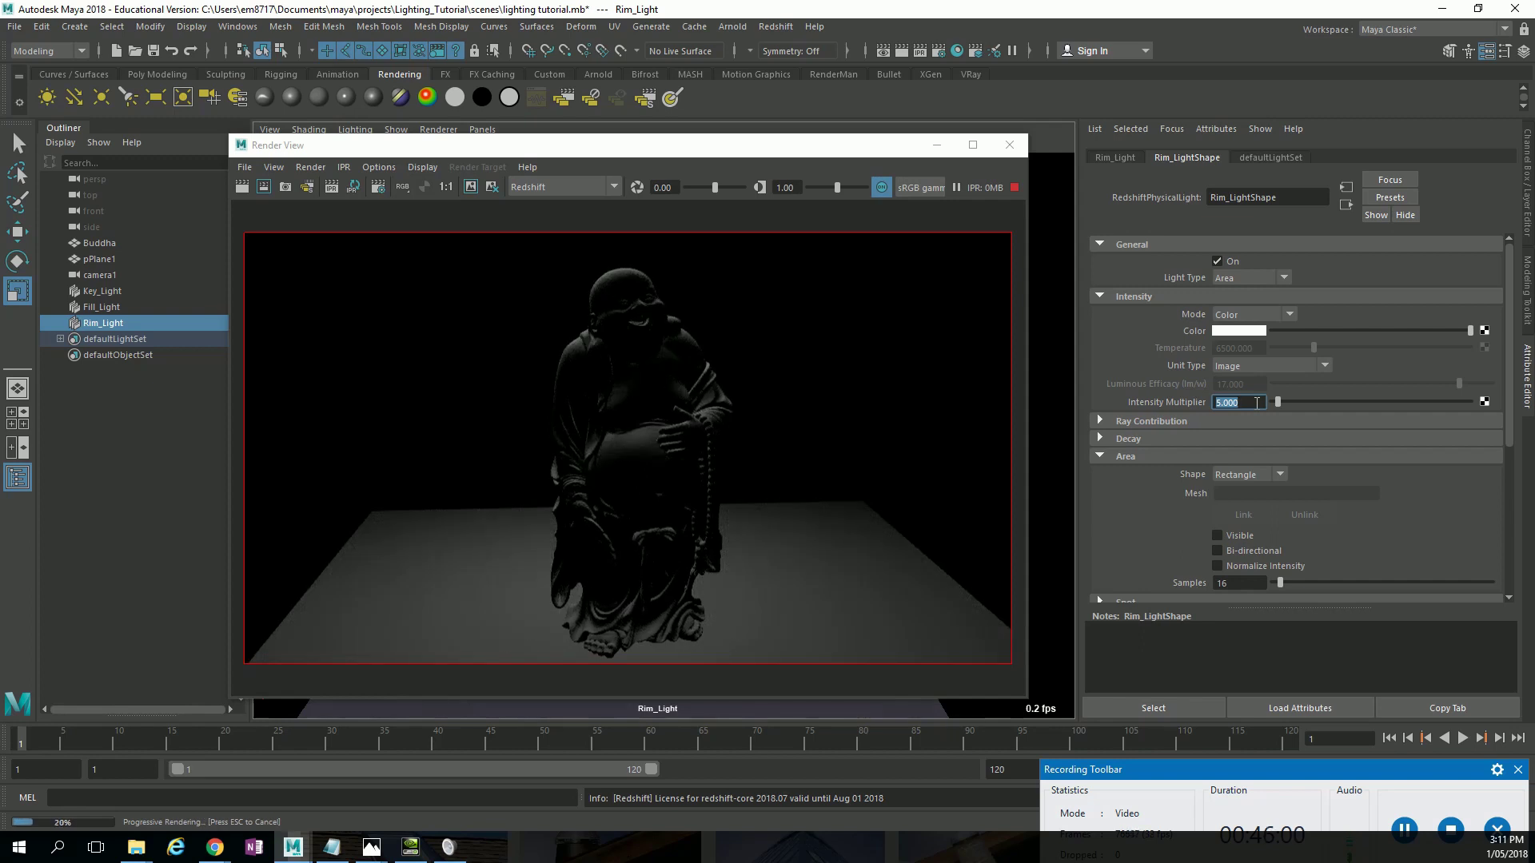
# Enable shadows on the rim light again and raise its Intensity Multiplier to 18.776.
pyautogui.scroll(-3, 1318, 489)
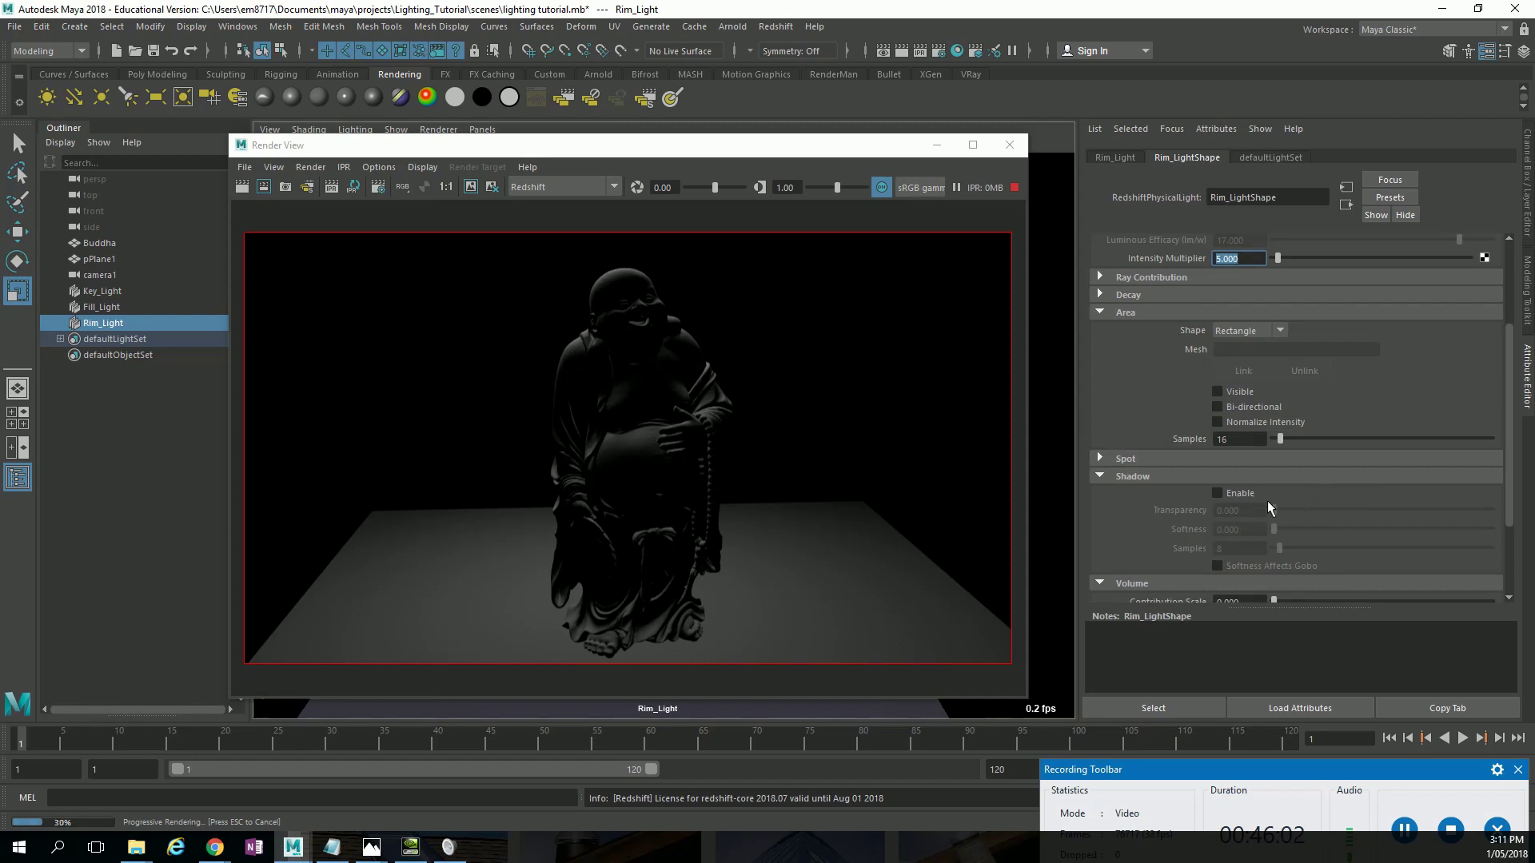
pyautogui.click(1239, 492)
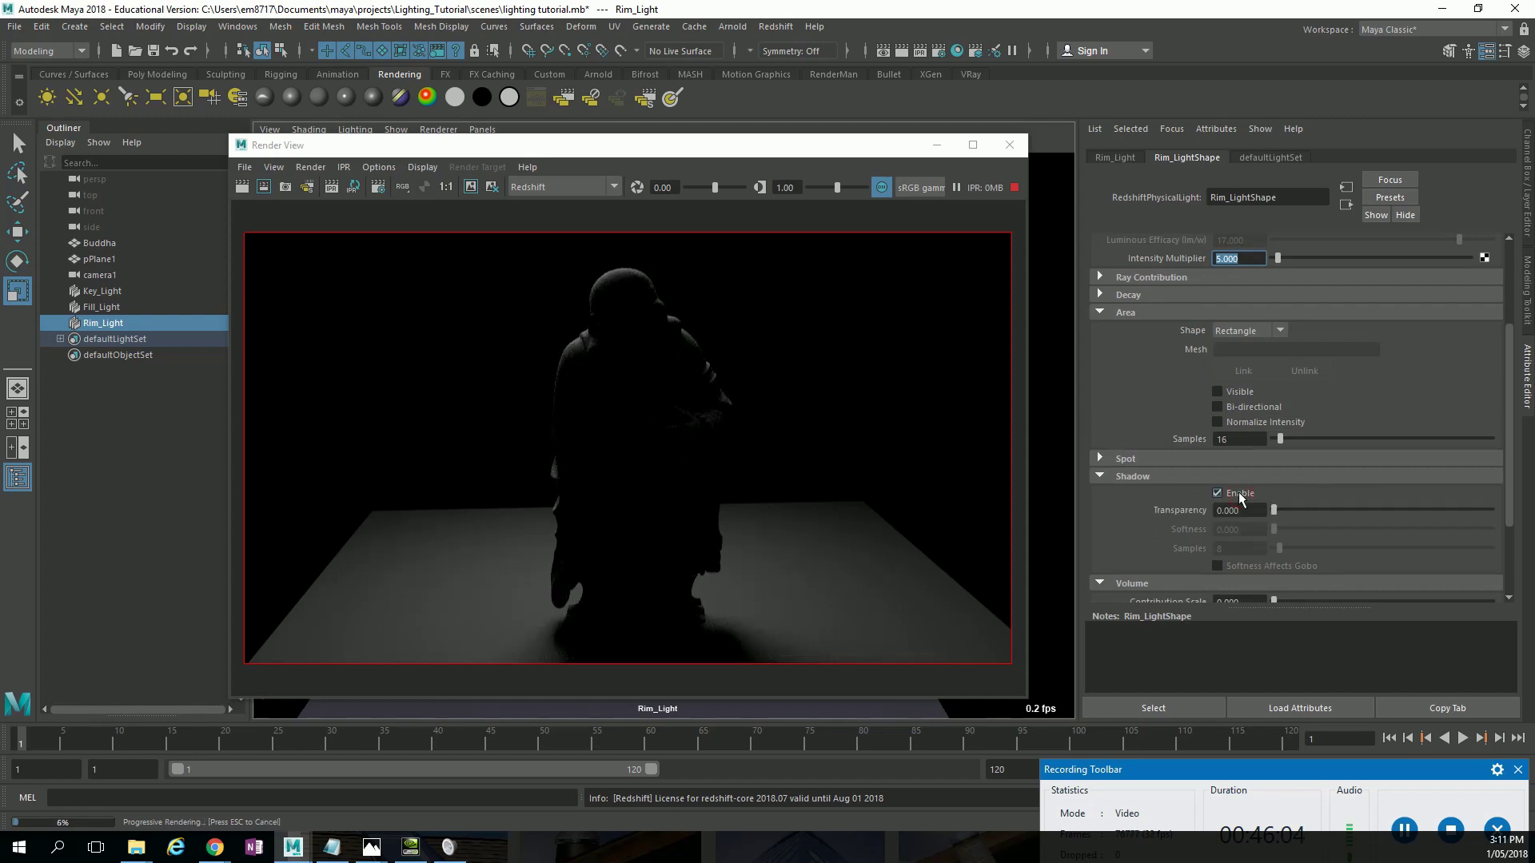
pyautogui.scroll(3, 1307, 492)
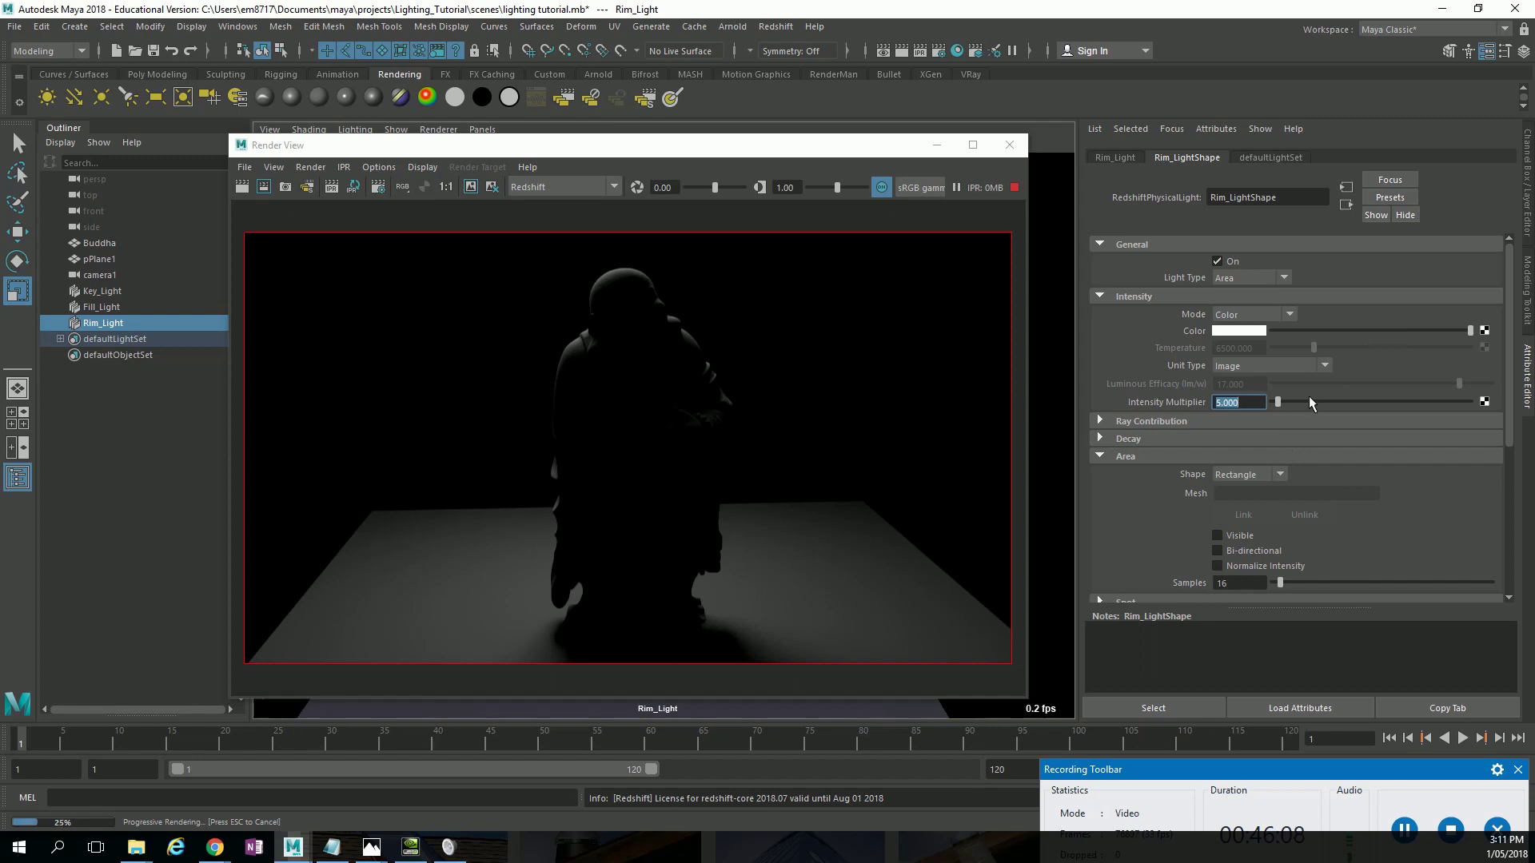
pyautogui.click(1298, 404)
pyautogui.moveTo(1297, 406); pyautogui.dragTo(1293, 406)
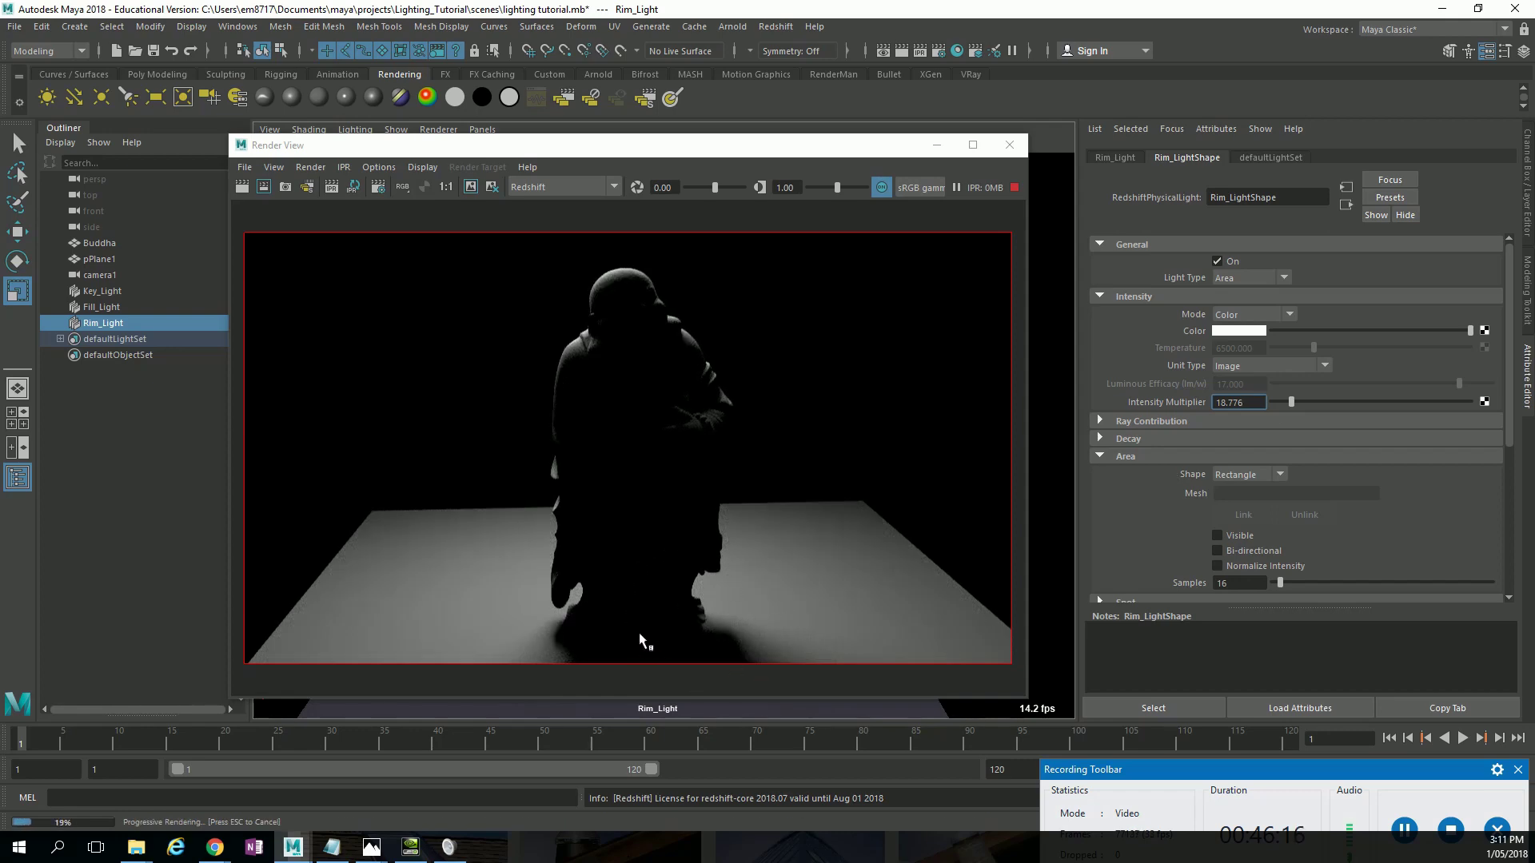
# Turn Key_Light and Fill_Light back on so they illuminate the Buddha together with the rim light.
pyautogui.click(123, 292)
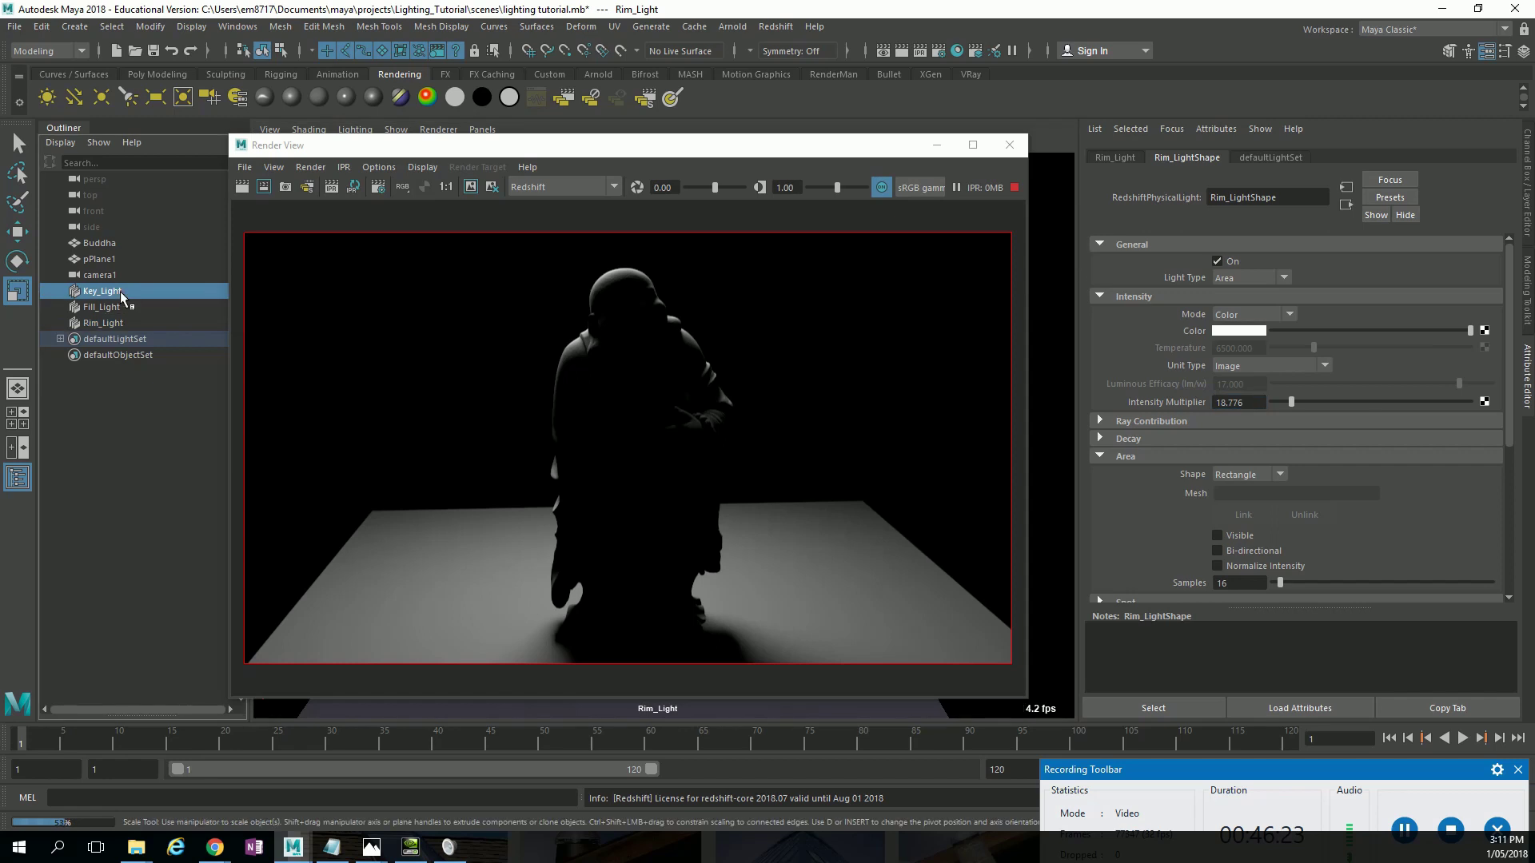
pyautogui.click(1215, 263)
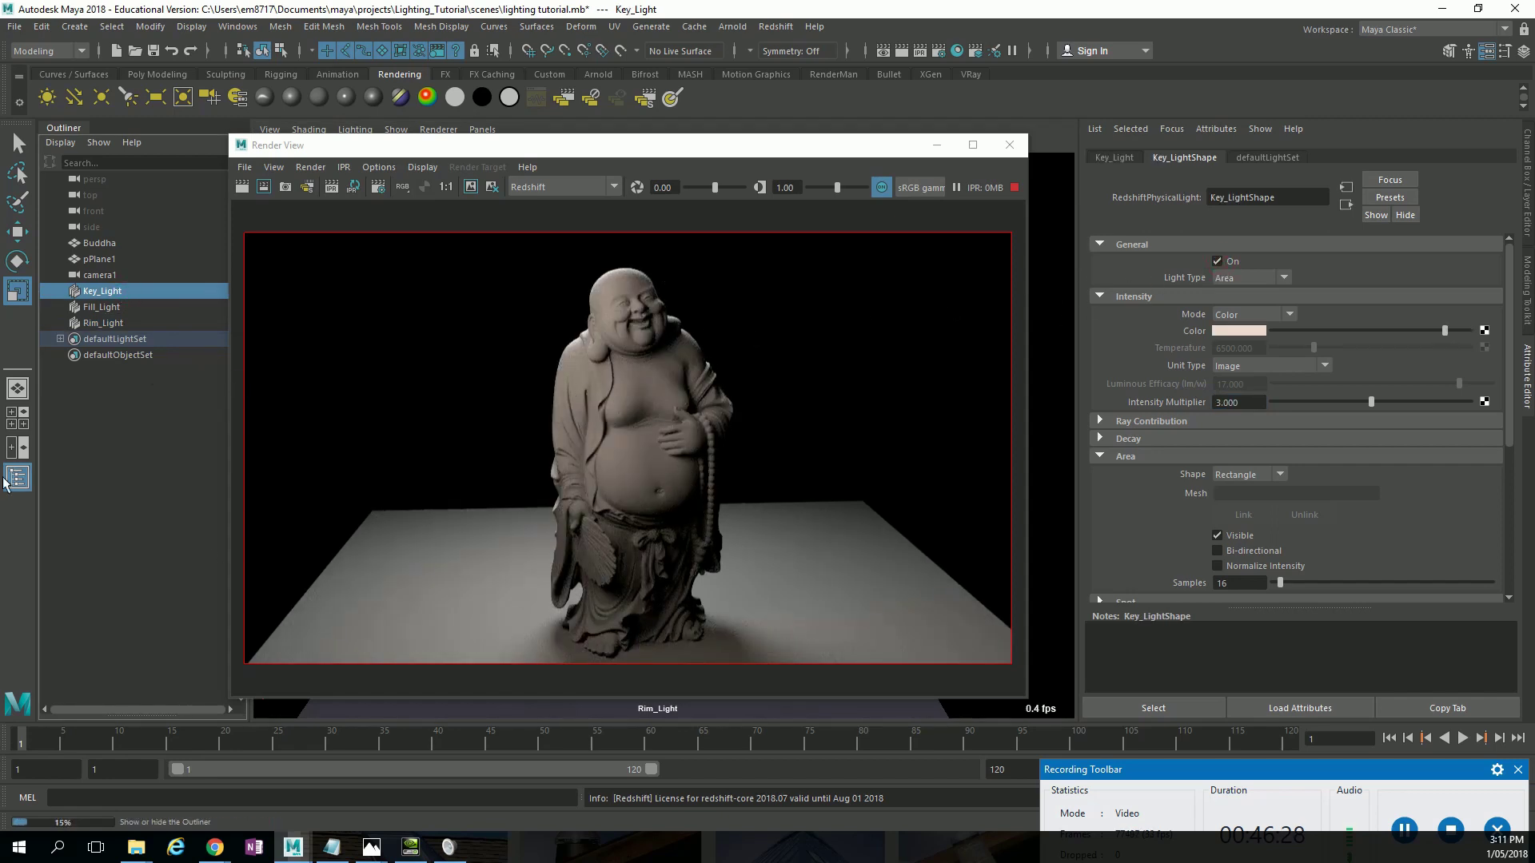
pyautogui.click(128, 308)
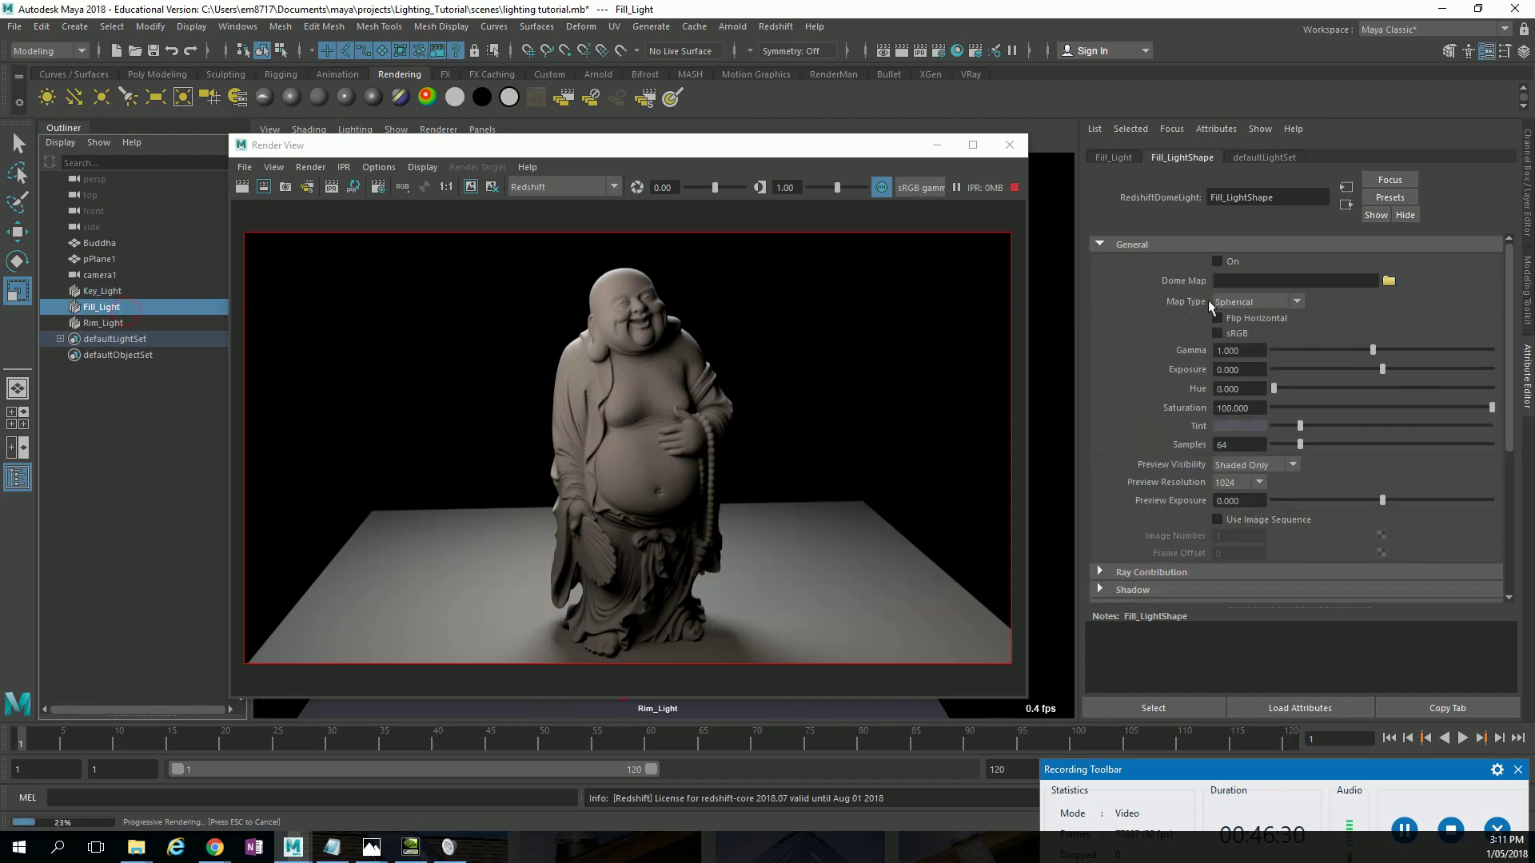
pyautogui.click(1218, 262)
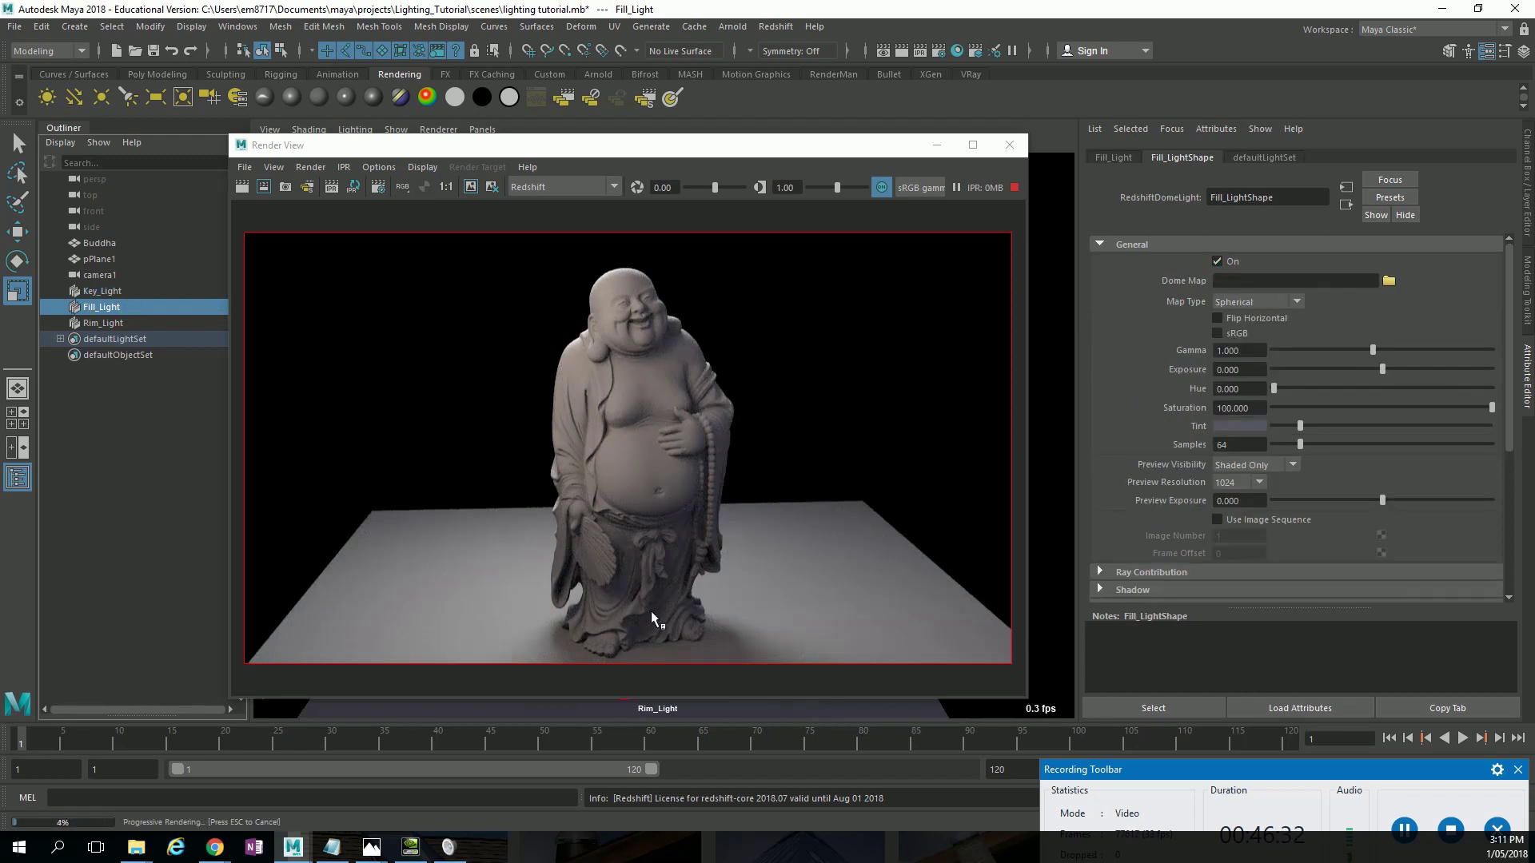
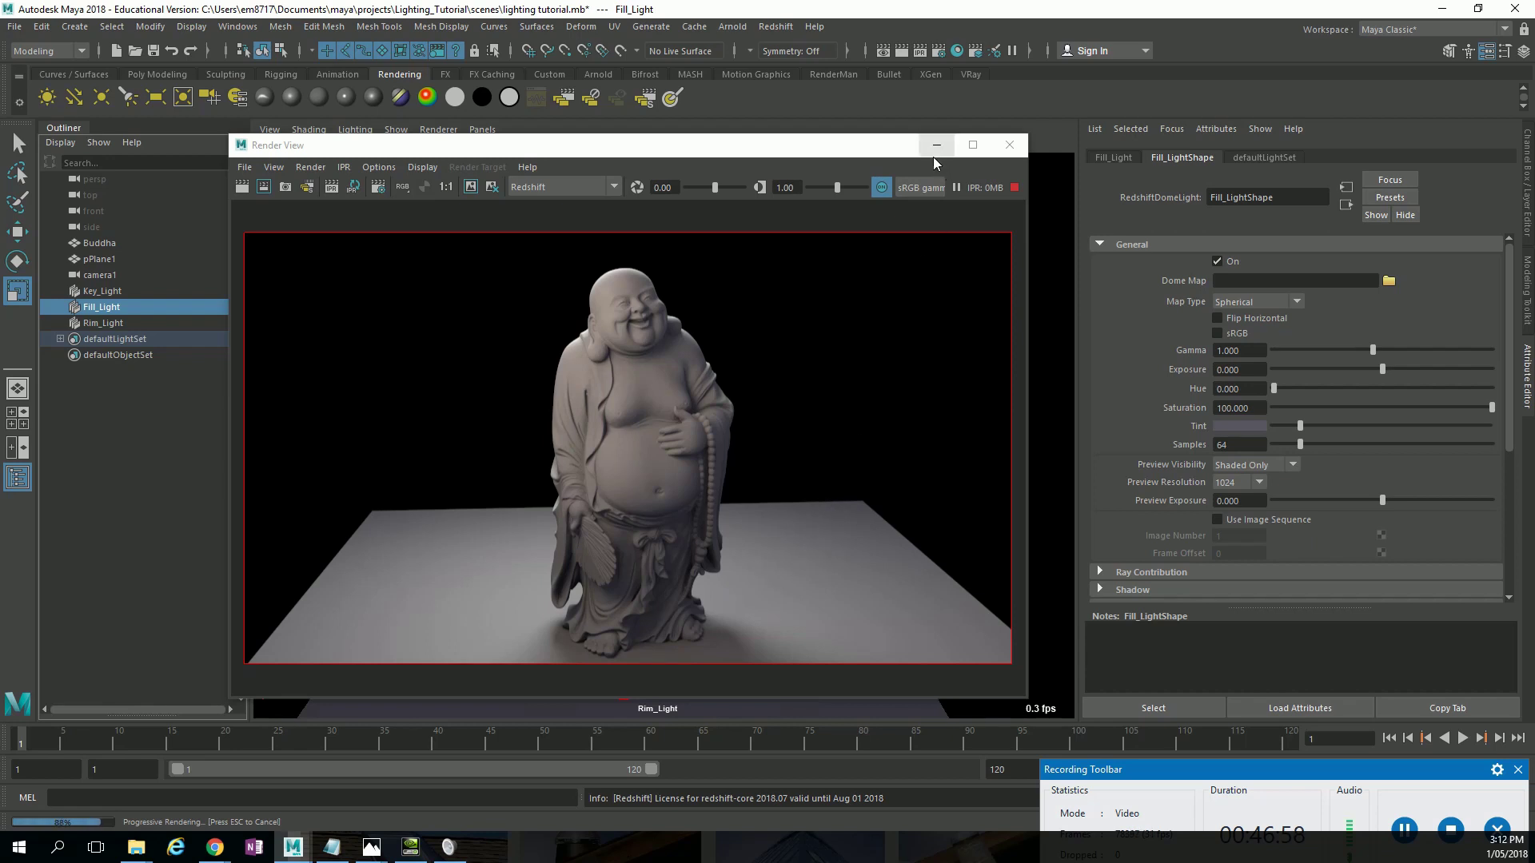
# Select the Buddha mesh and show its Buddha_Mat_RS material attributes, with the Render View placed clear of the settings.
pyautogui.click(884, 154)
pyautogui.moveTo(884, 155); pyautogui.dragTo(422, 168)
pyautogui.click(639, 407)
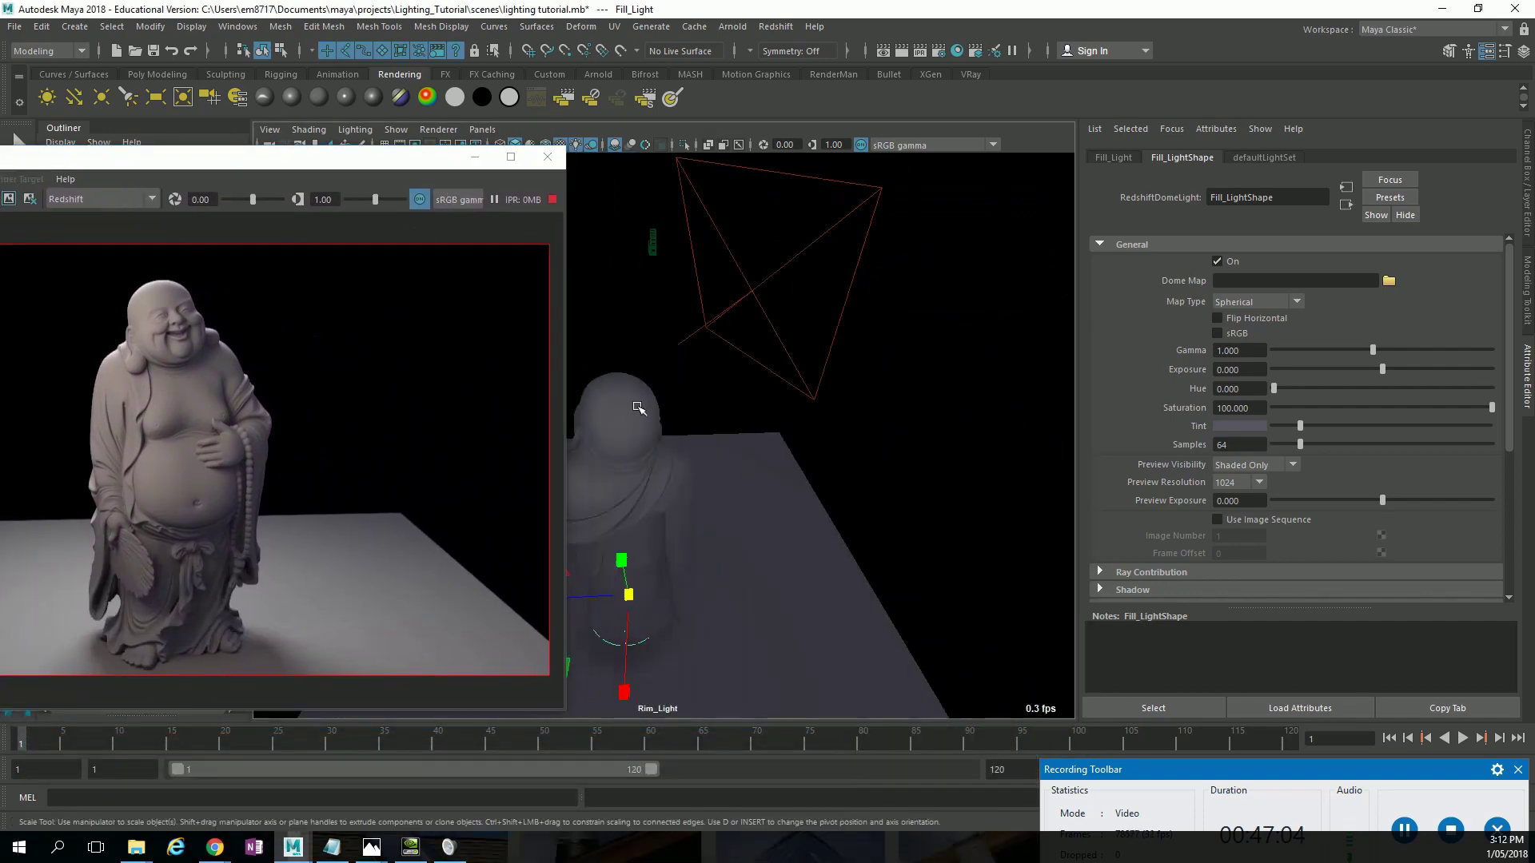
pyautogui.press('space')
pyautogui.moveTo(765, 425); pyautogui.dragTo(775, 392)
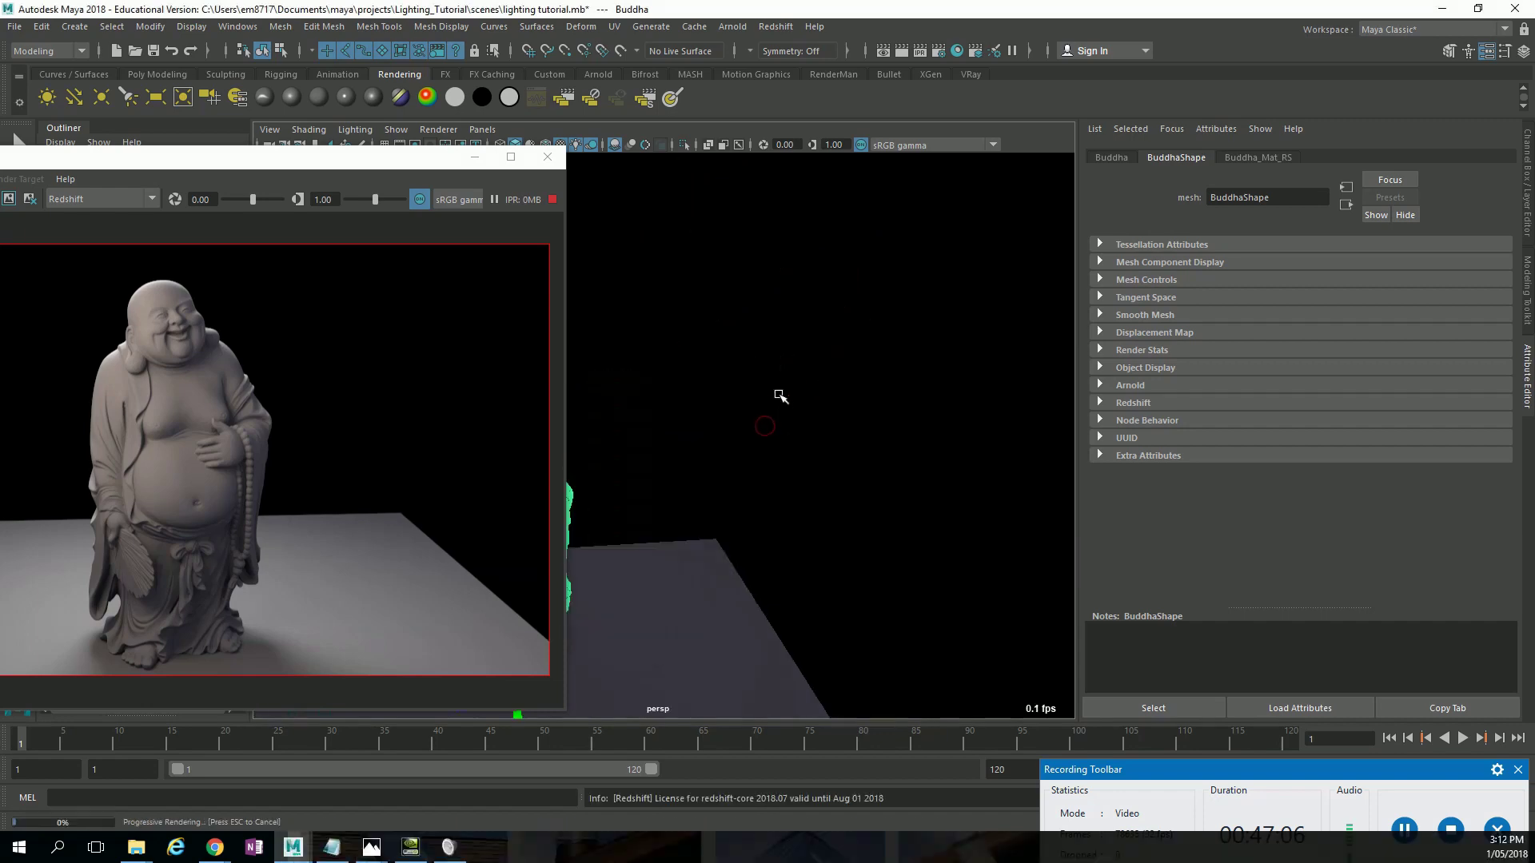
pyautogui.click(310, 162)
pyautogui.moveTo(311, 162); pyautogui.dragTo(502, 149)
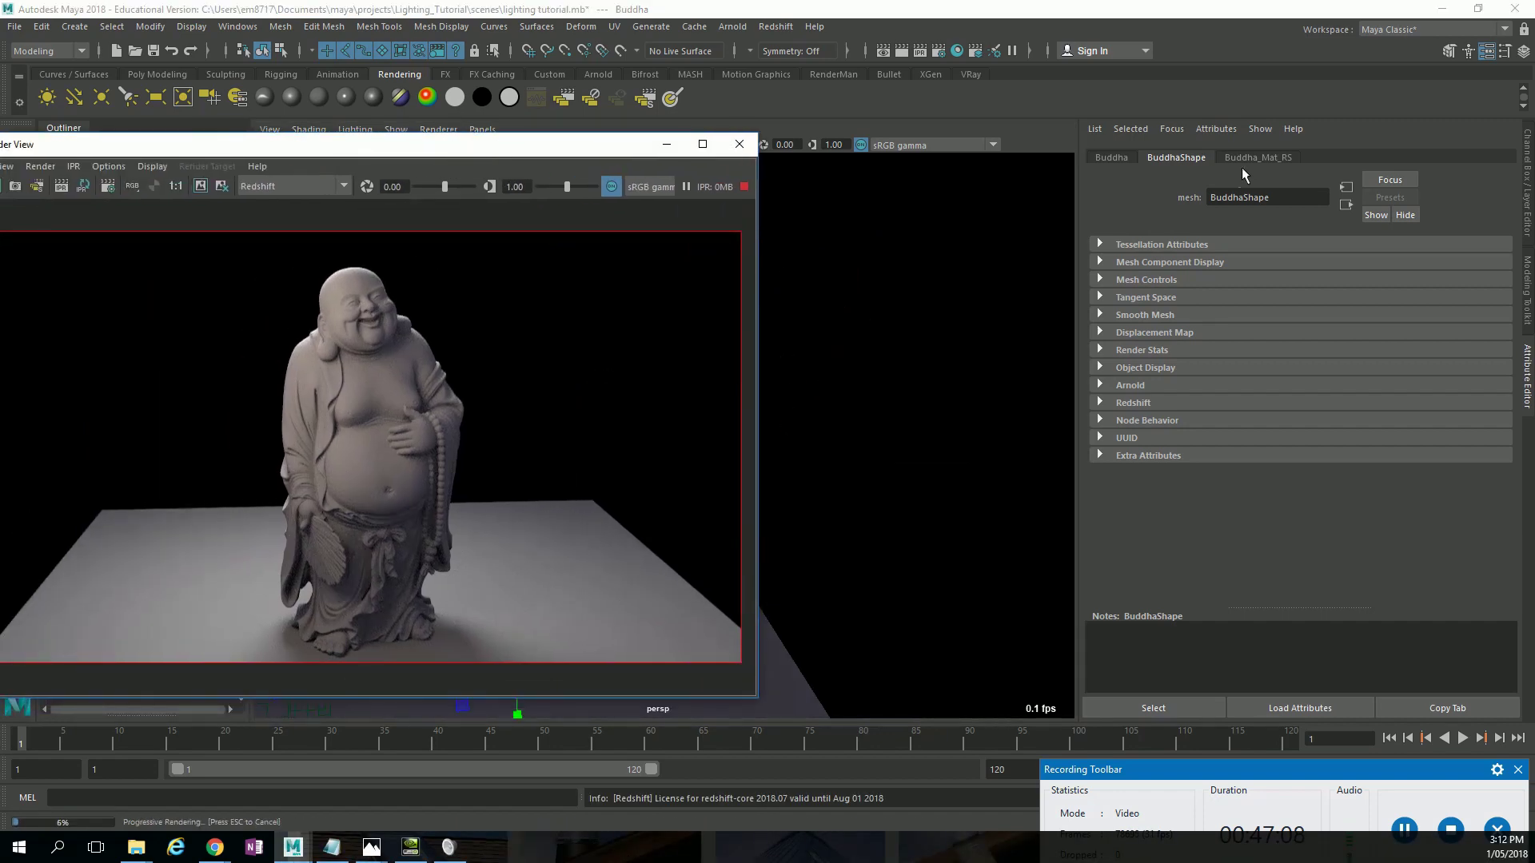
pyautogui.click(1250, 158)
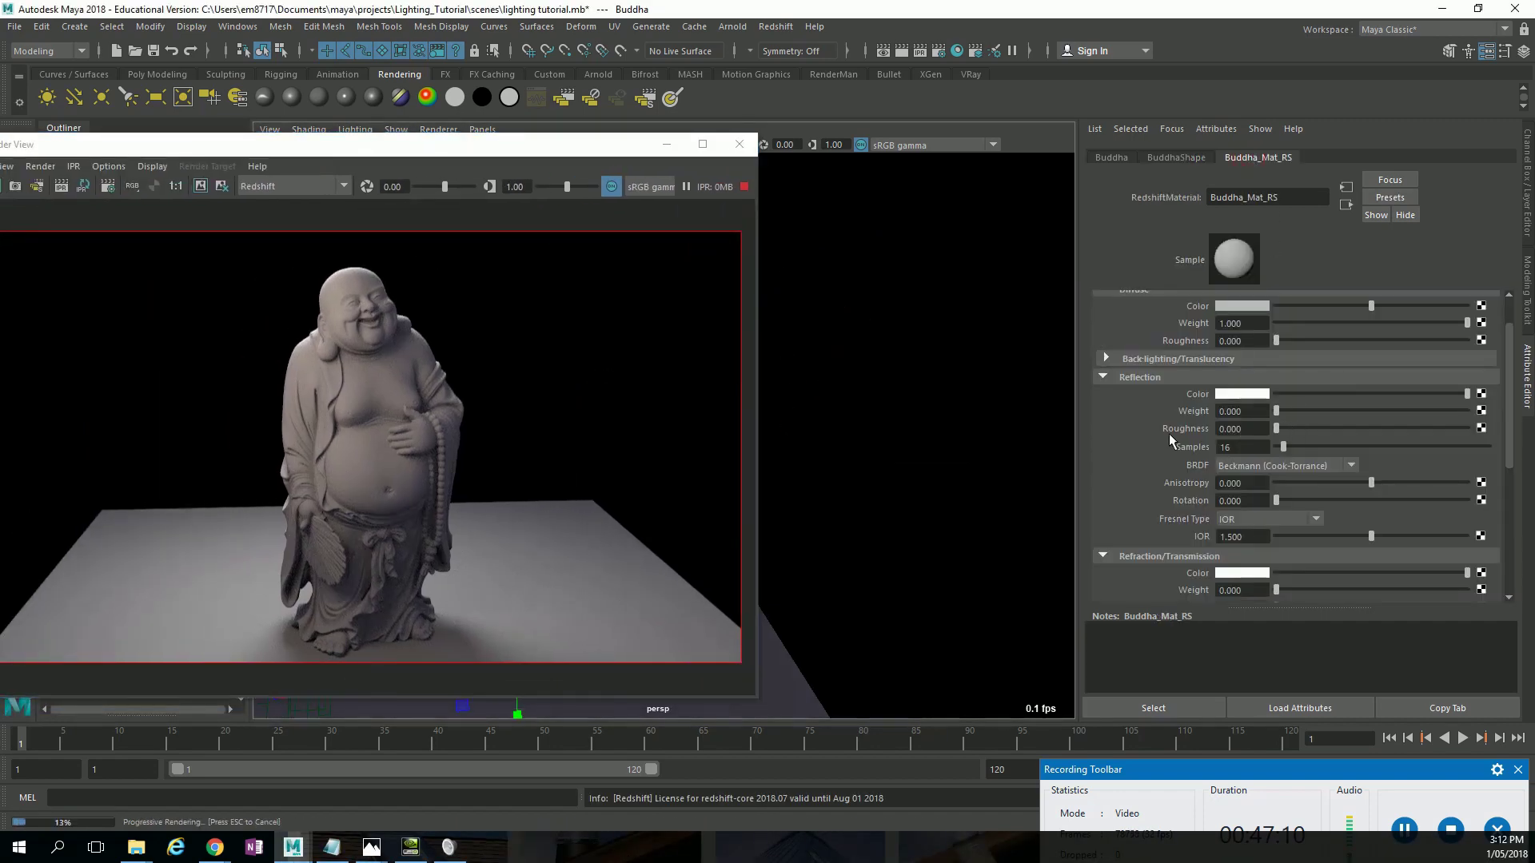
pyautogui.moveTo(588, 146); pyautogui.dragTo(758, 148)
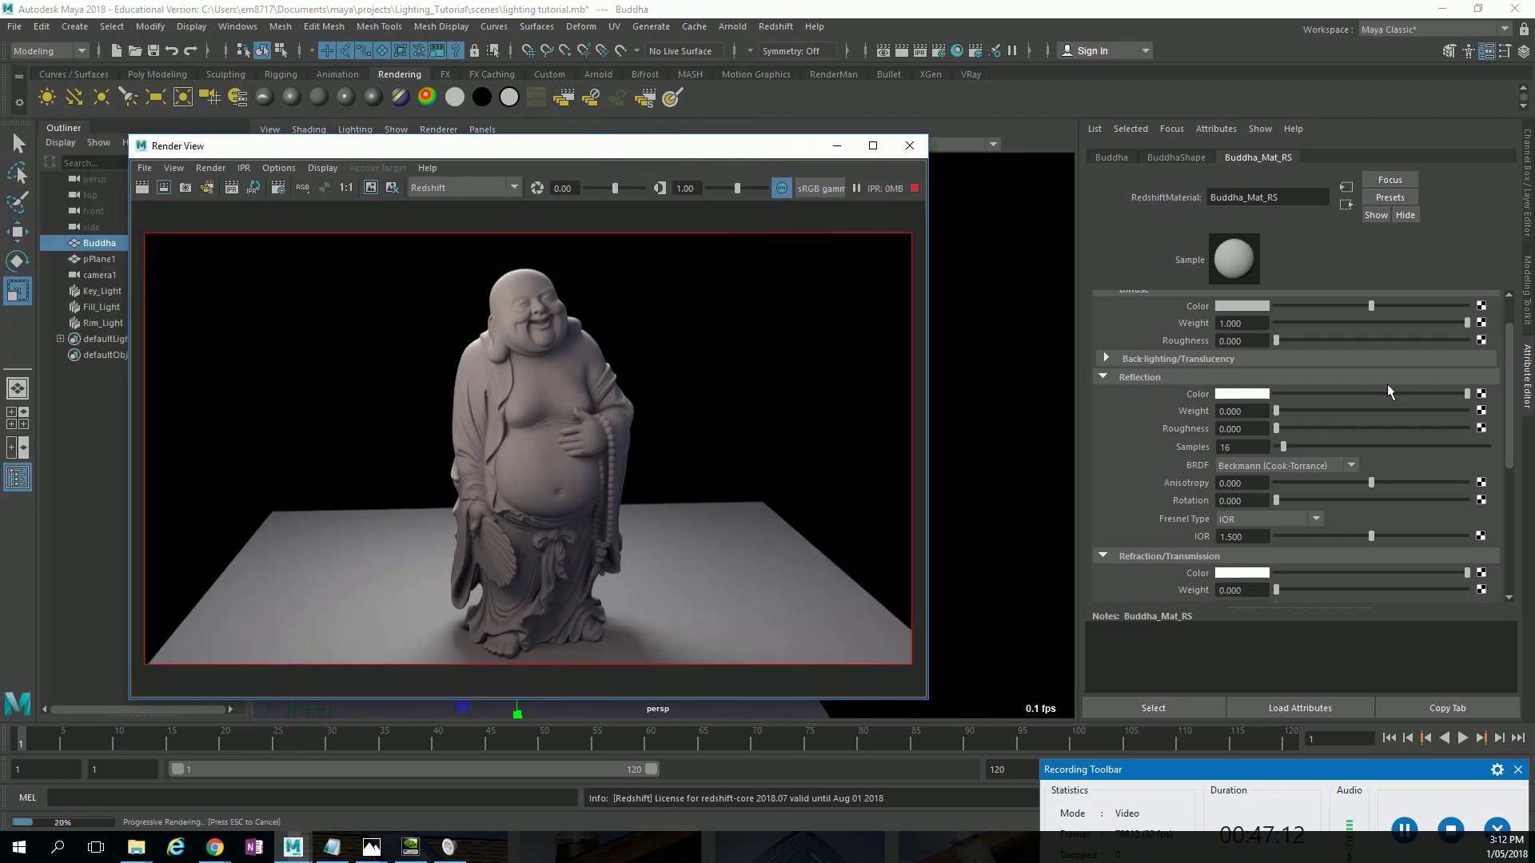
# Set the Buddha material's reflection Weight to 1 and its reflection Roughness to 0.245.
pyautogui.scroll(2, 1381, 420)
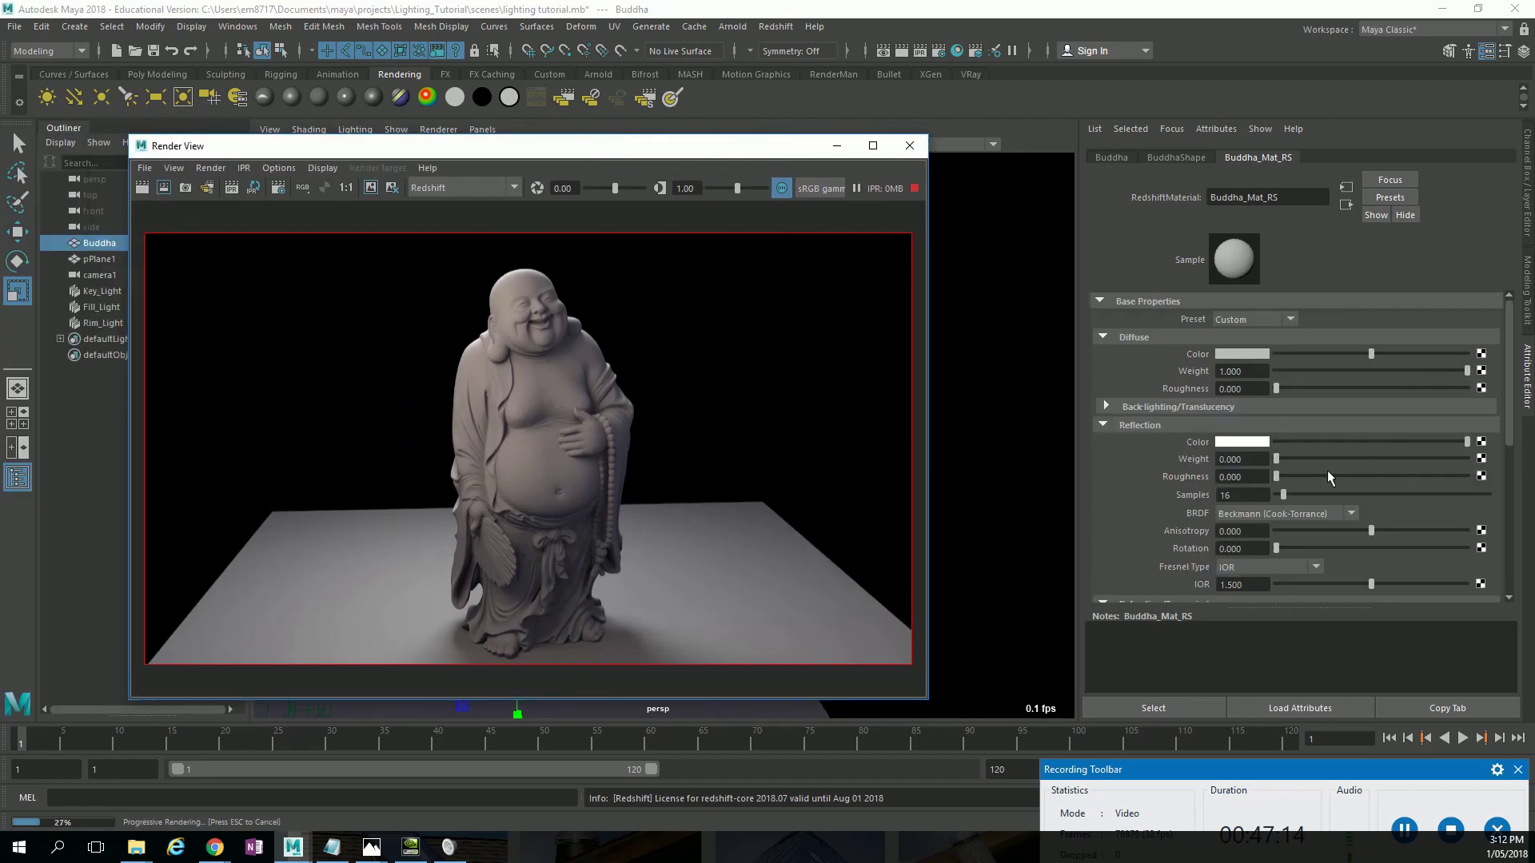
pyautogui.click(1466, 459)
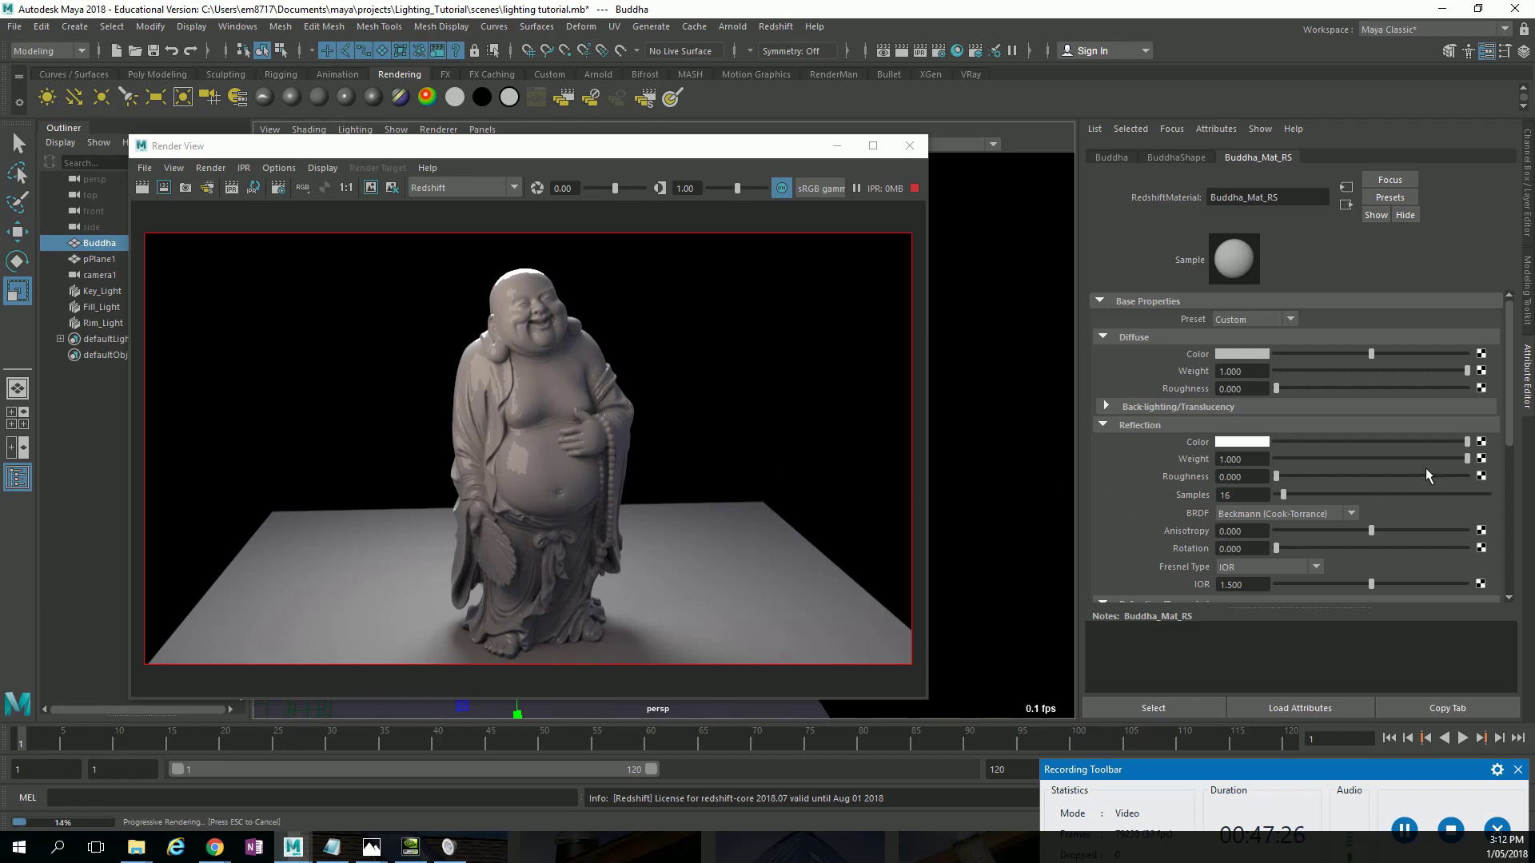
pyautogui.click(1407, 477)
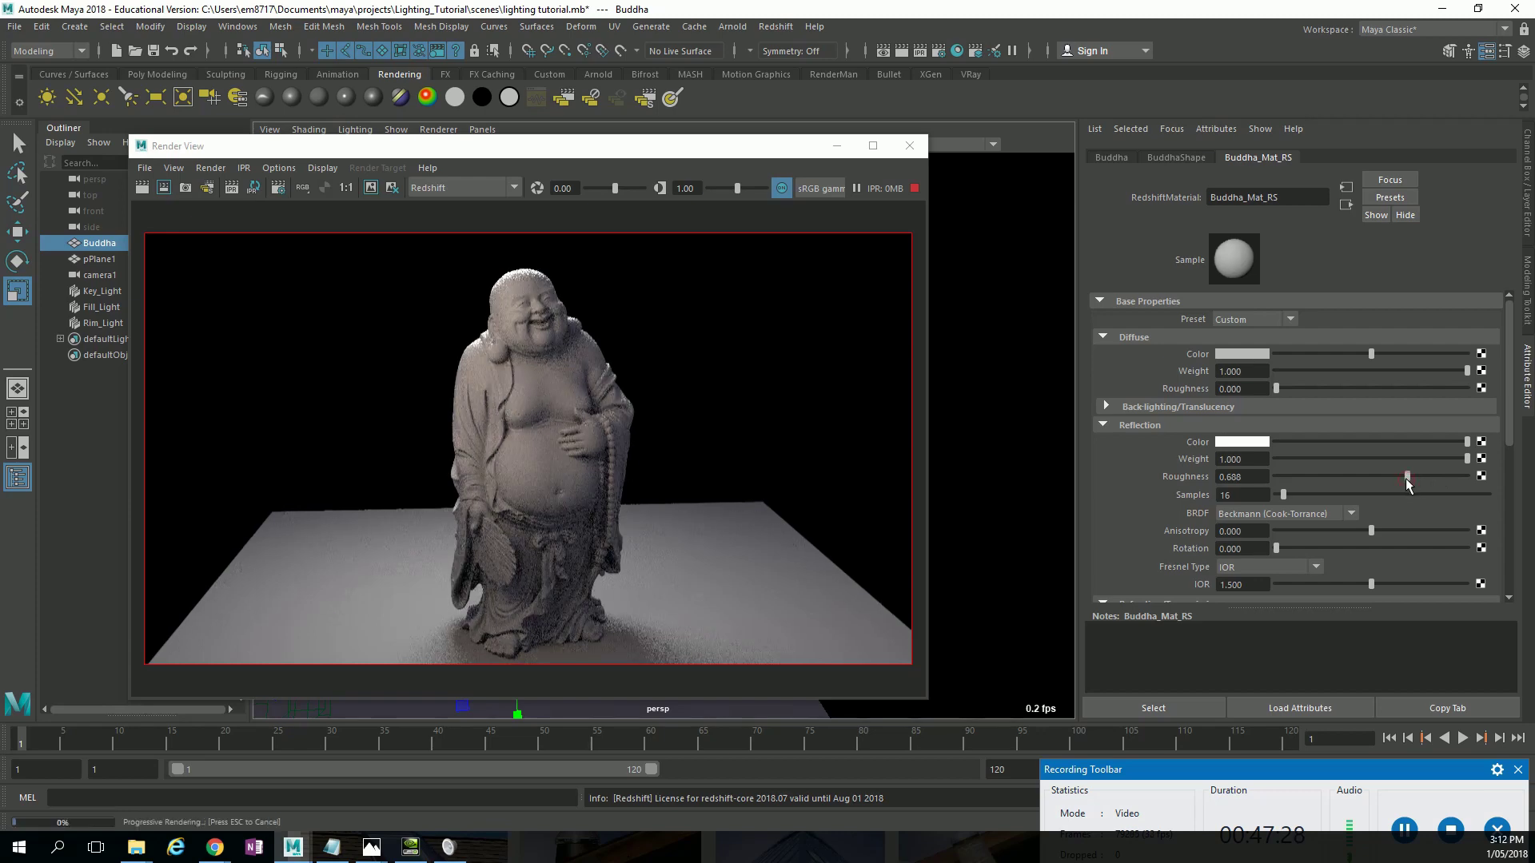
pyautogui.moveTo(1341, 476); pyautogui.dragTo(1321, 476)
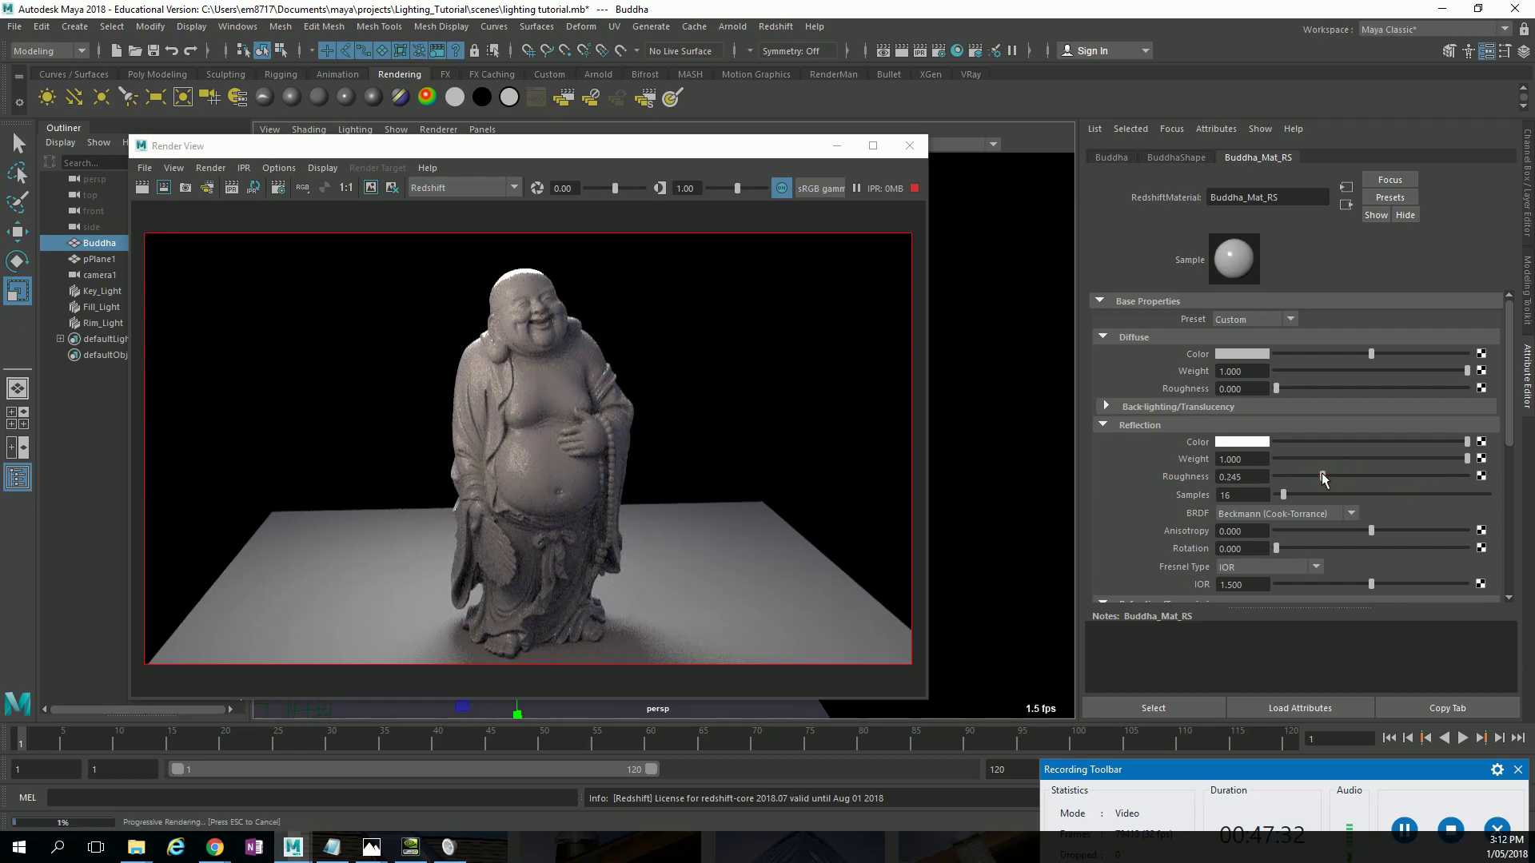
# Set the Buddha material's Fresnel Type to Metalness and raise its Reflectivity to a light grey.
pyautogui.scroll(-2, 1330, 487)
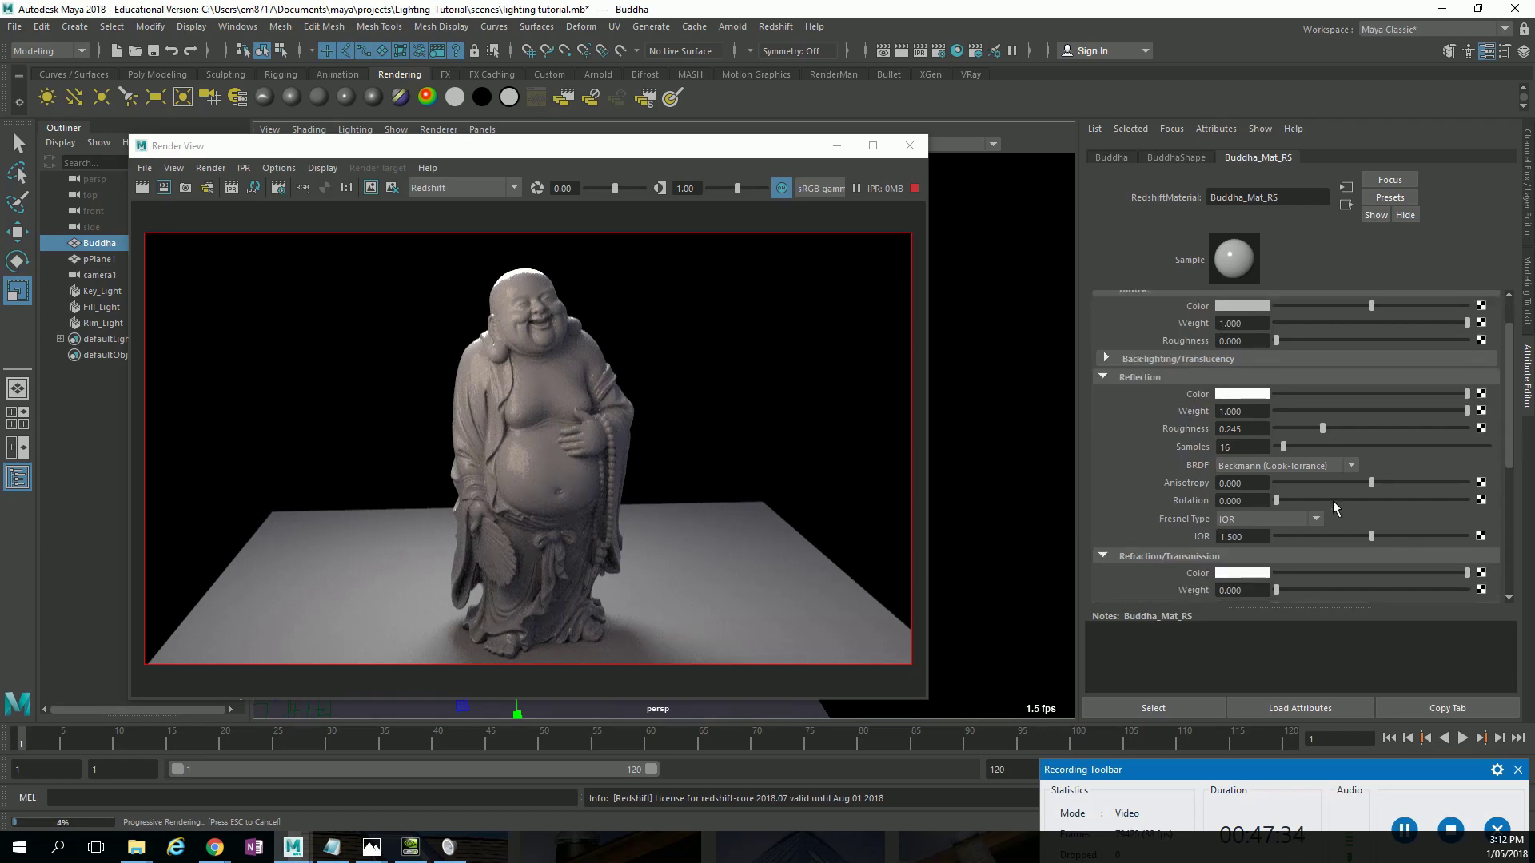
pyautogui.click(1346, 466)
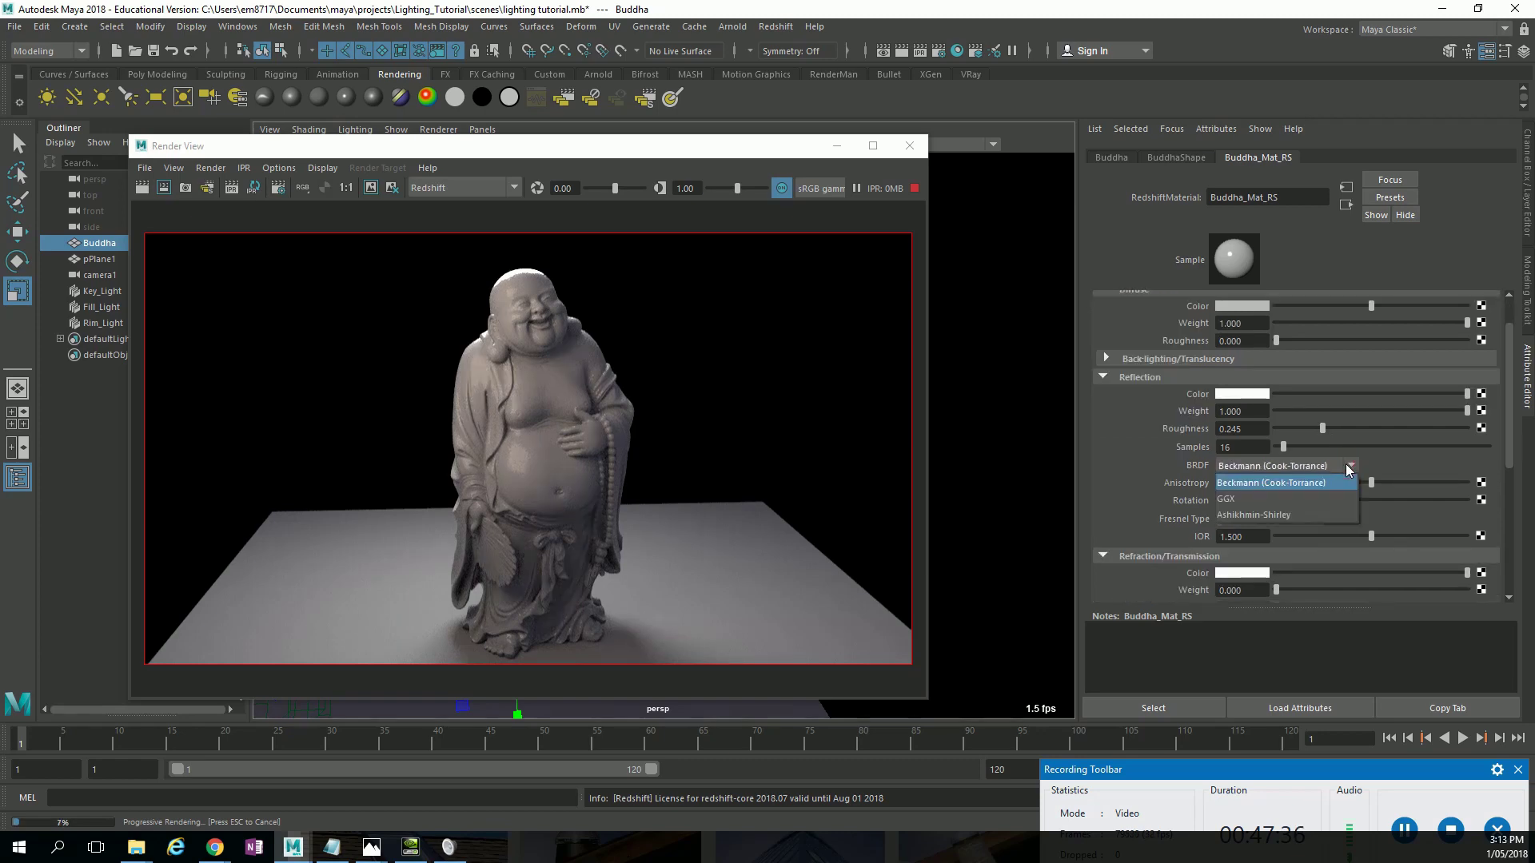
pyautogui.click(1346, 465)
pyautogui.click(1281, 516)
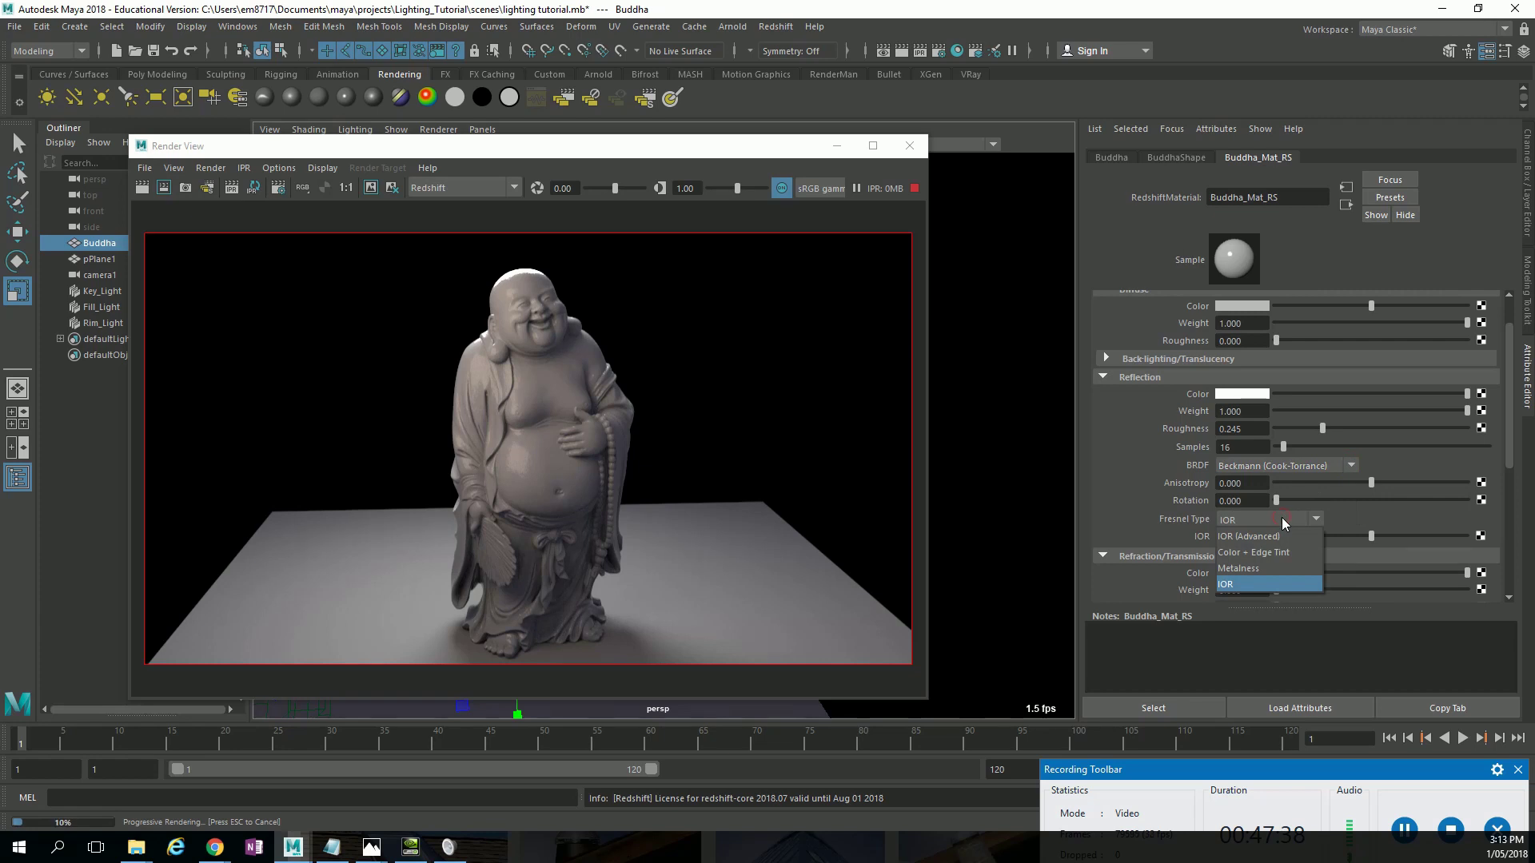
pyautogui.click(1282, 517)
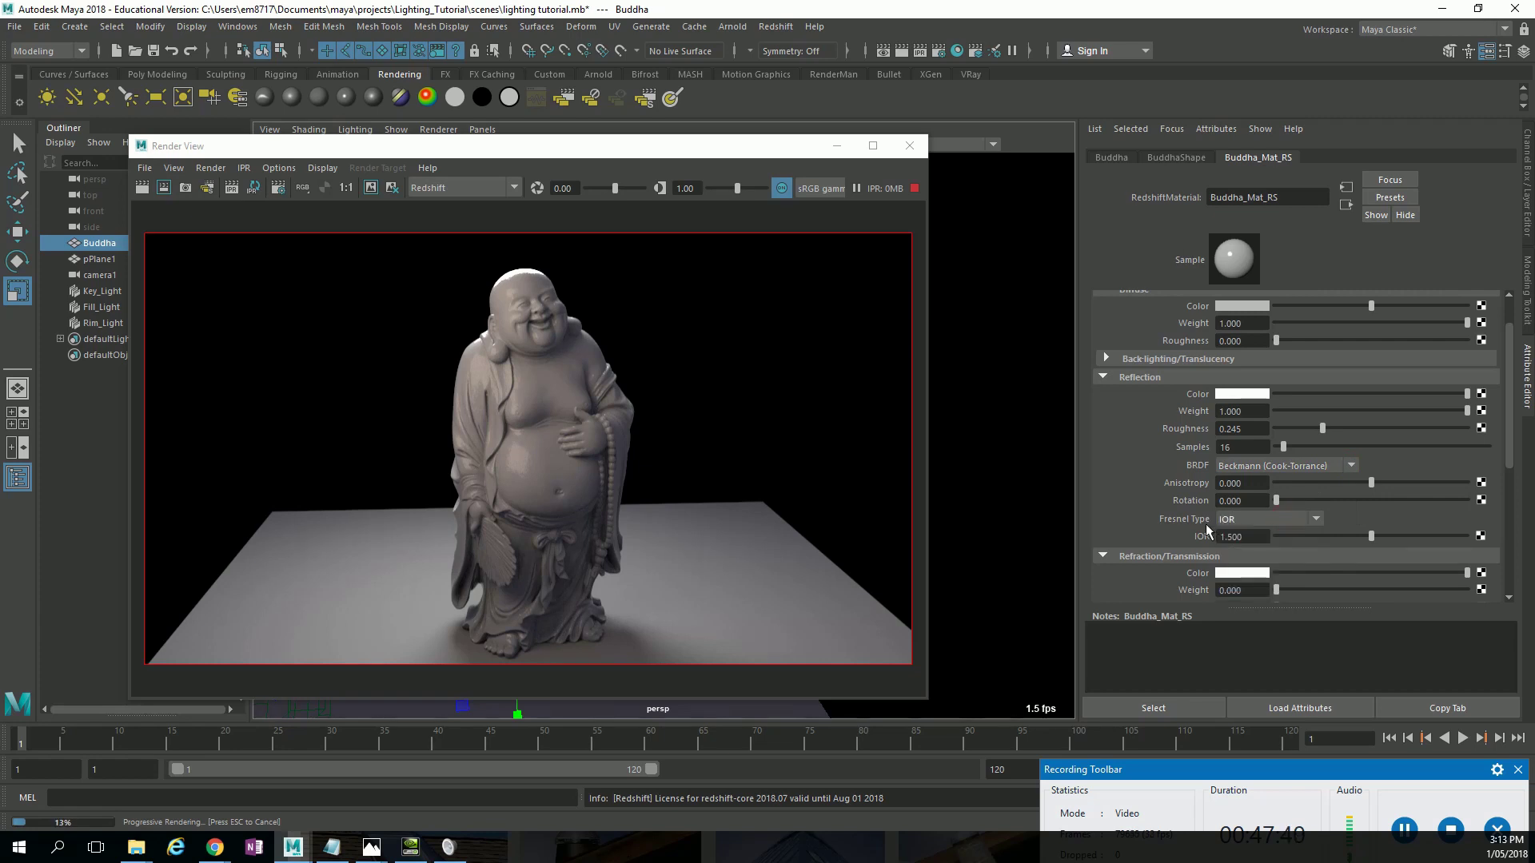
pyautogui.click(1316, 521)
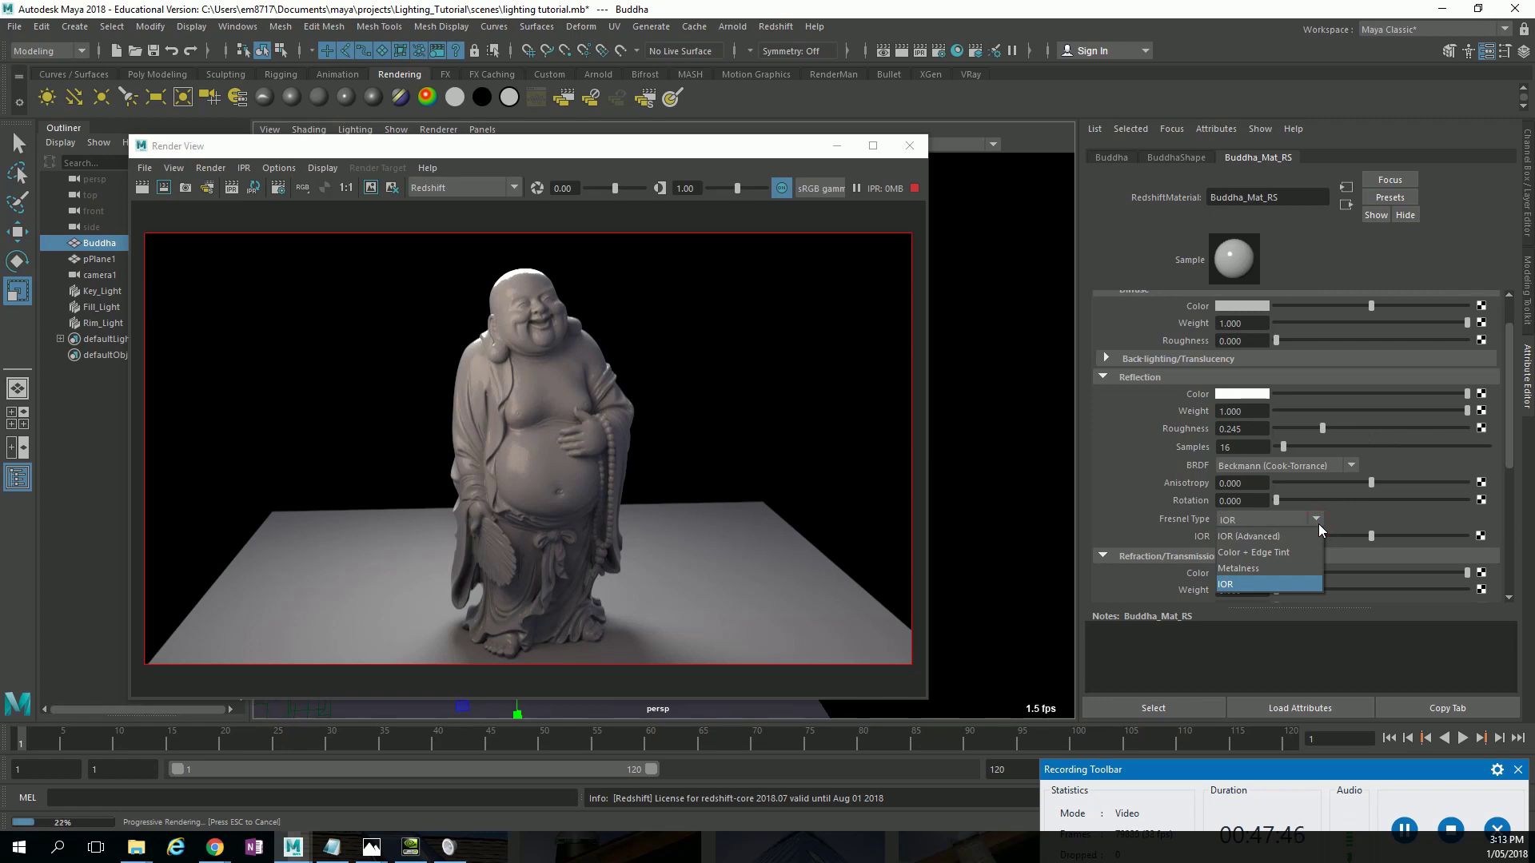
pyautogui.click(1298, 567)
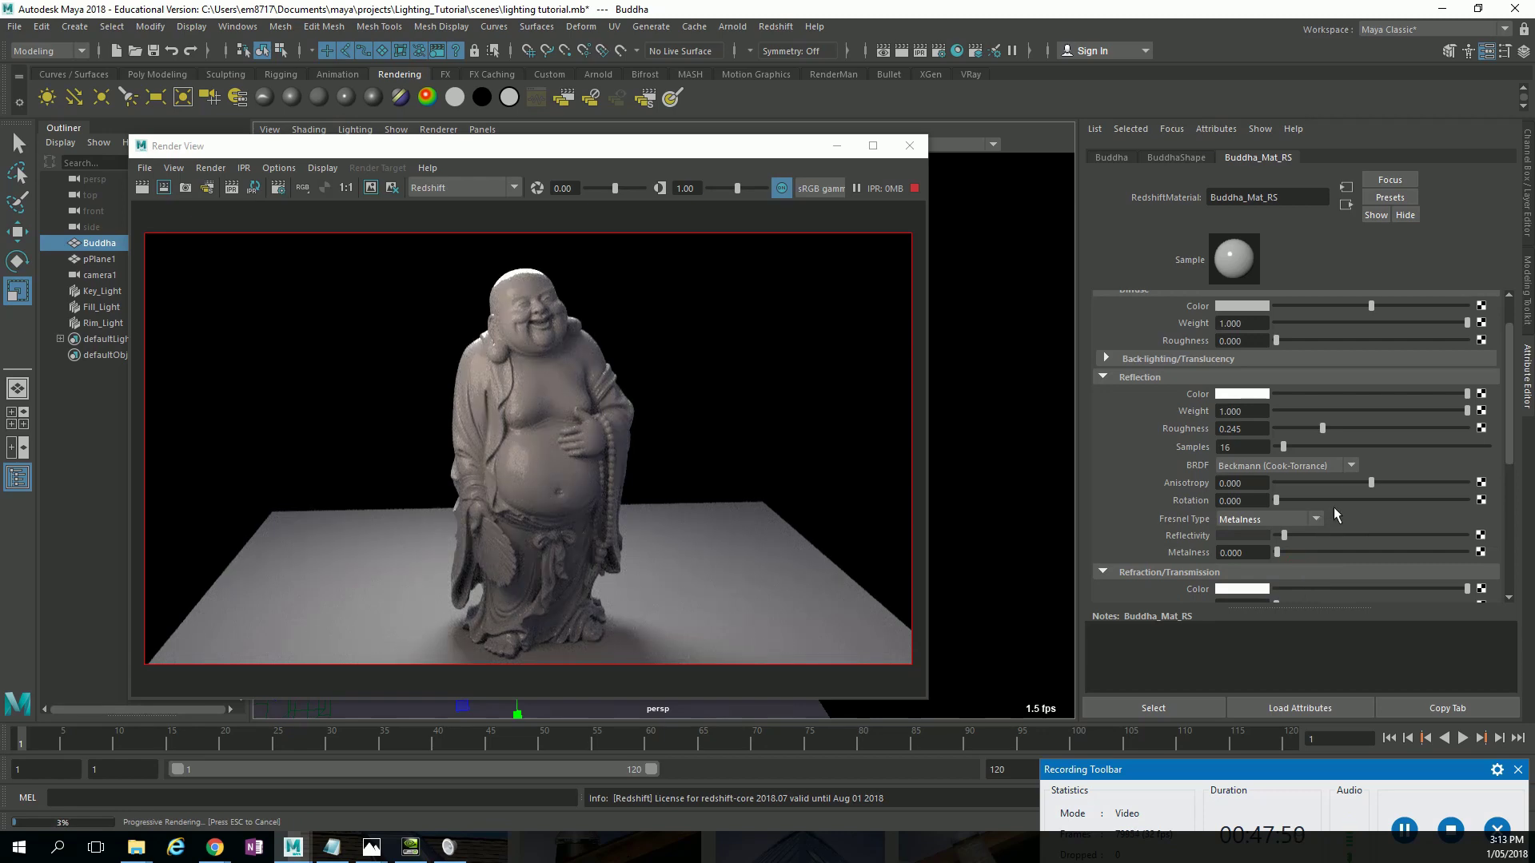
pyautogui.click(1335, 534)
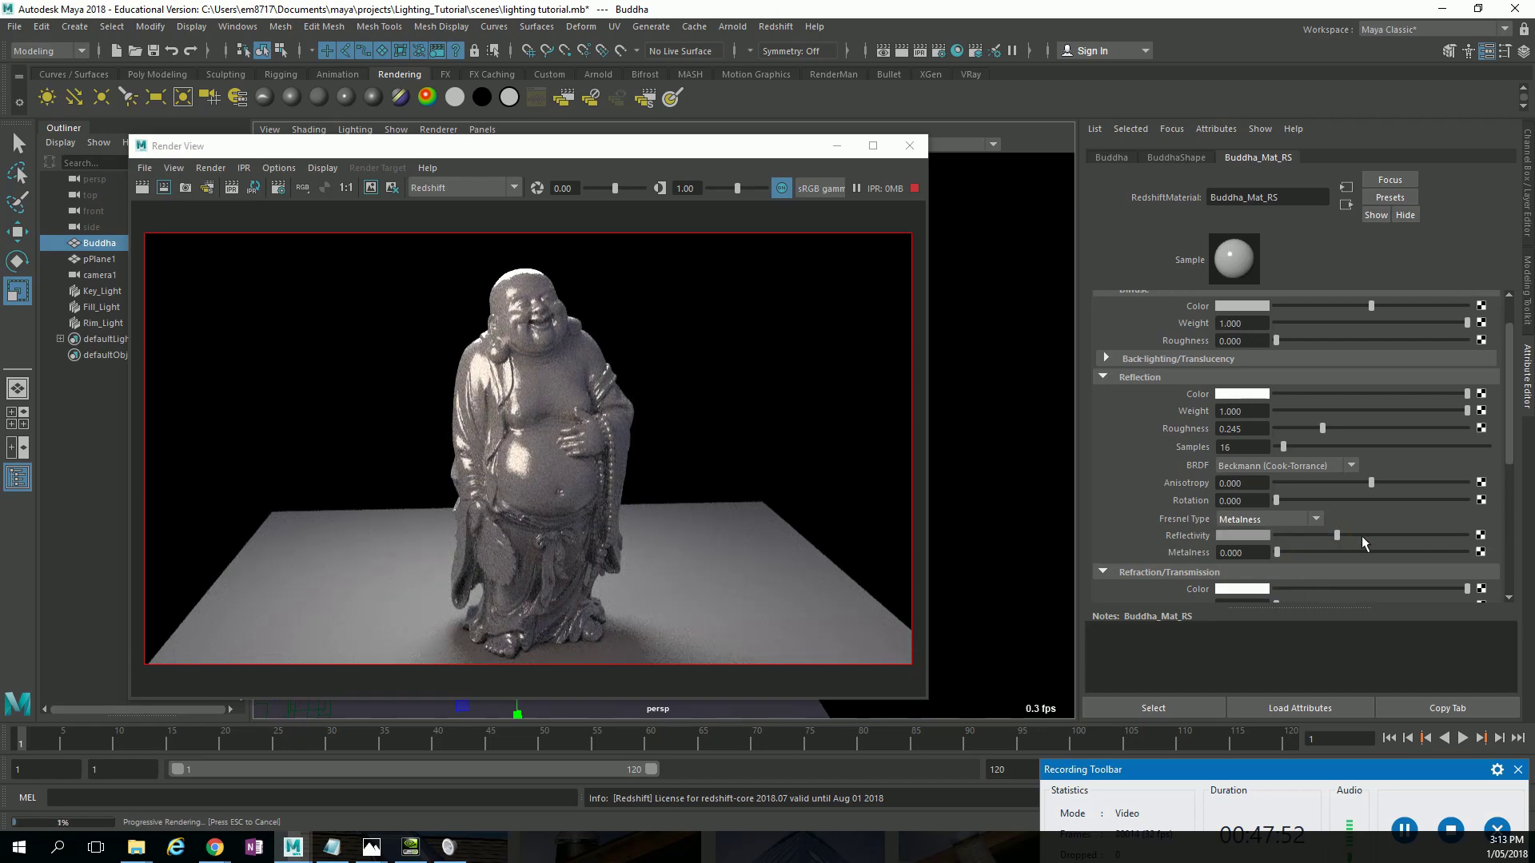
pyautogui.click(1374, 536)
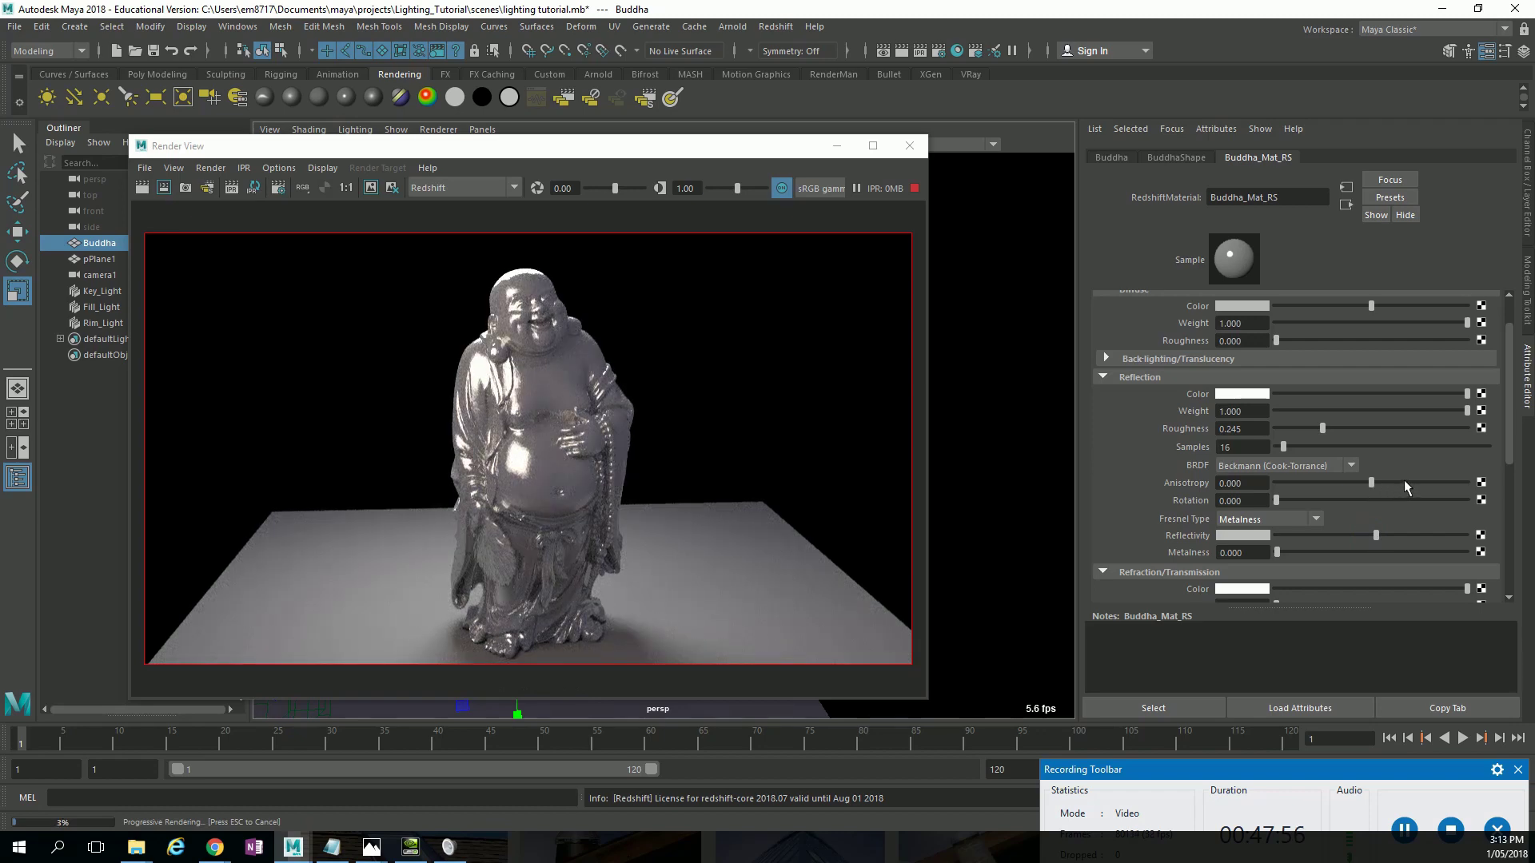
# Try a rougher reflection on the Buddha material and settle its reflection Roughness at 0.371.
pyautogui.click(1320, 430)
pyautogui.click(1356, 429)
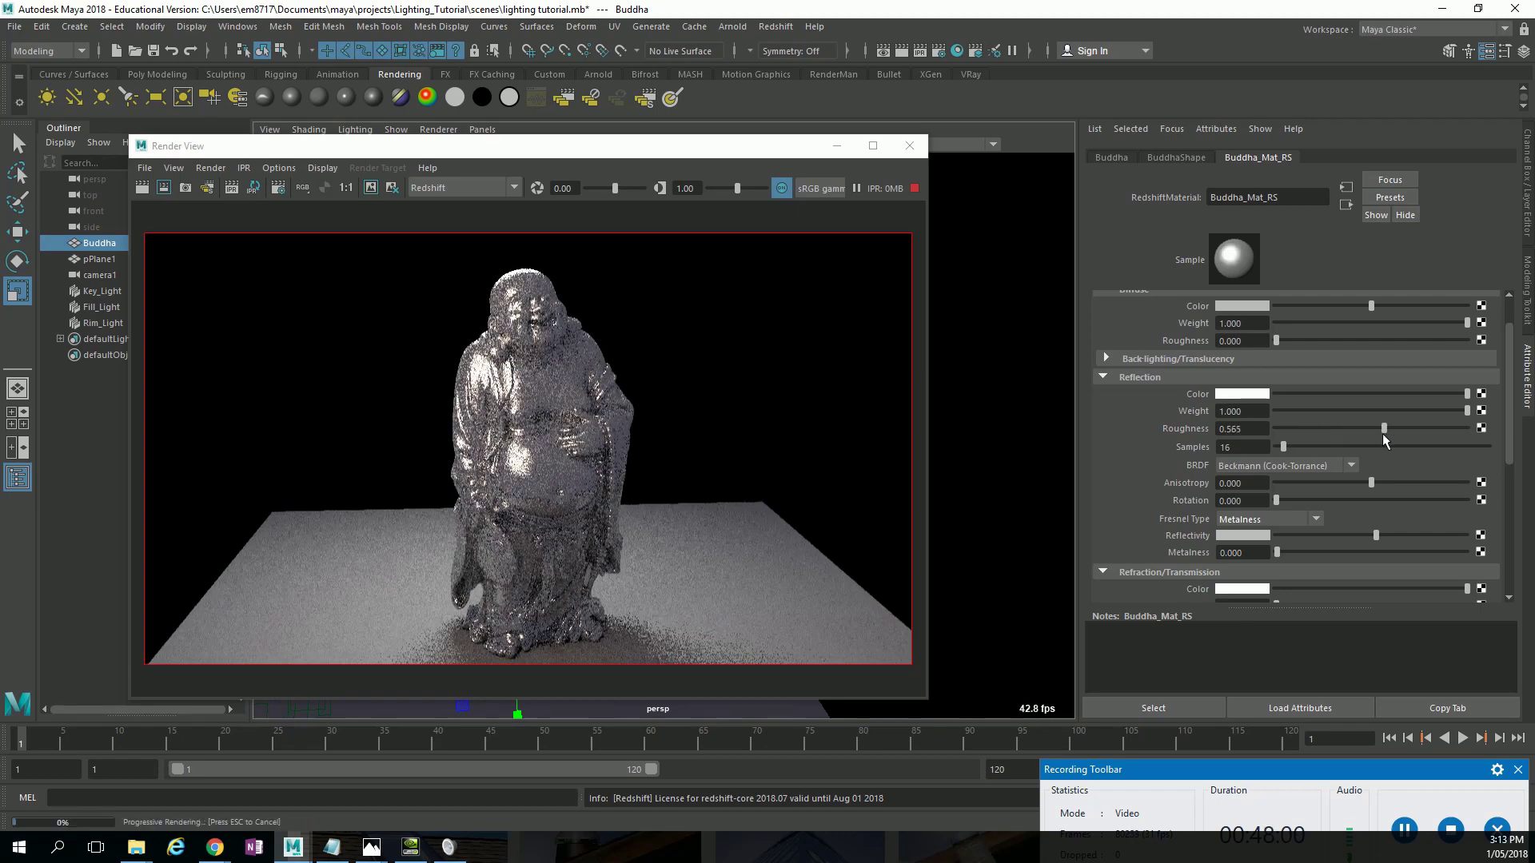
pyautogui.click(1348, 432)
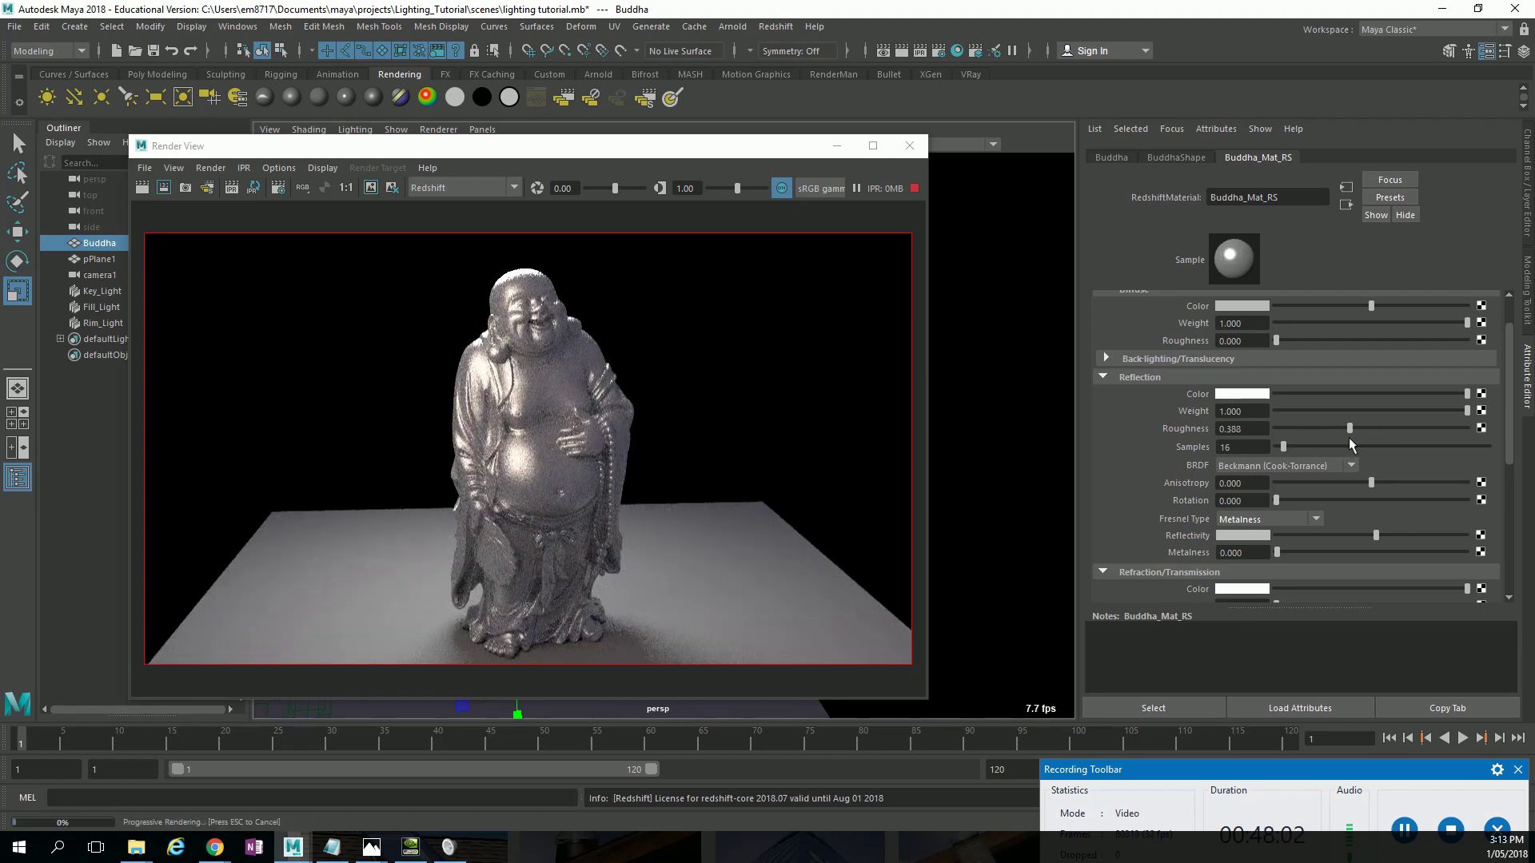
# Change the Buddha material's diffuse color to a dark reddish brown with H 14.528, S 0.844 and V 0.144.
pyautogui.scroll(2, 1356, 456)
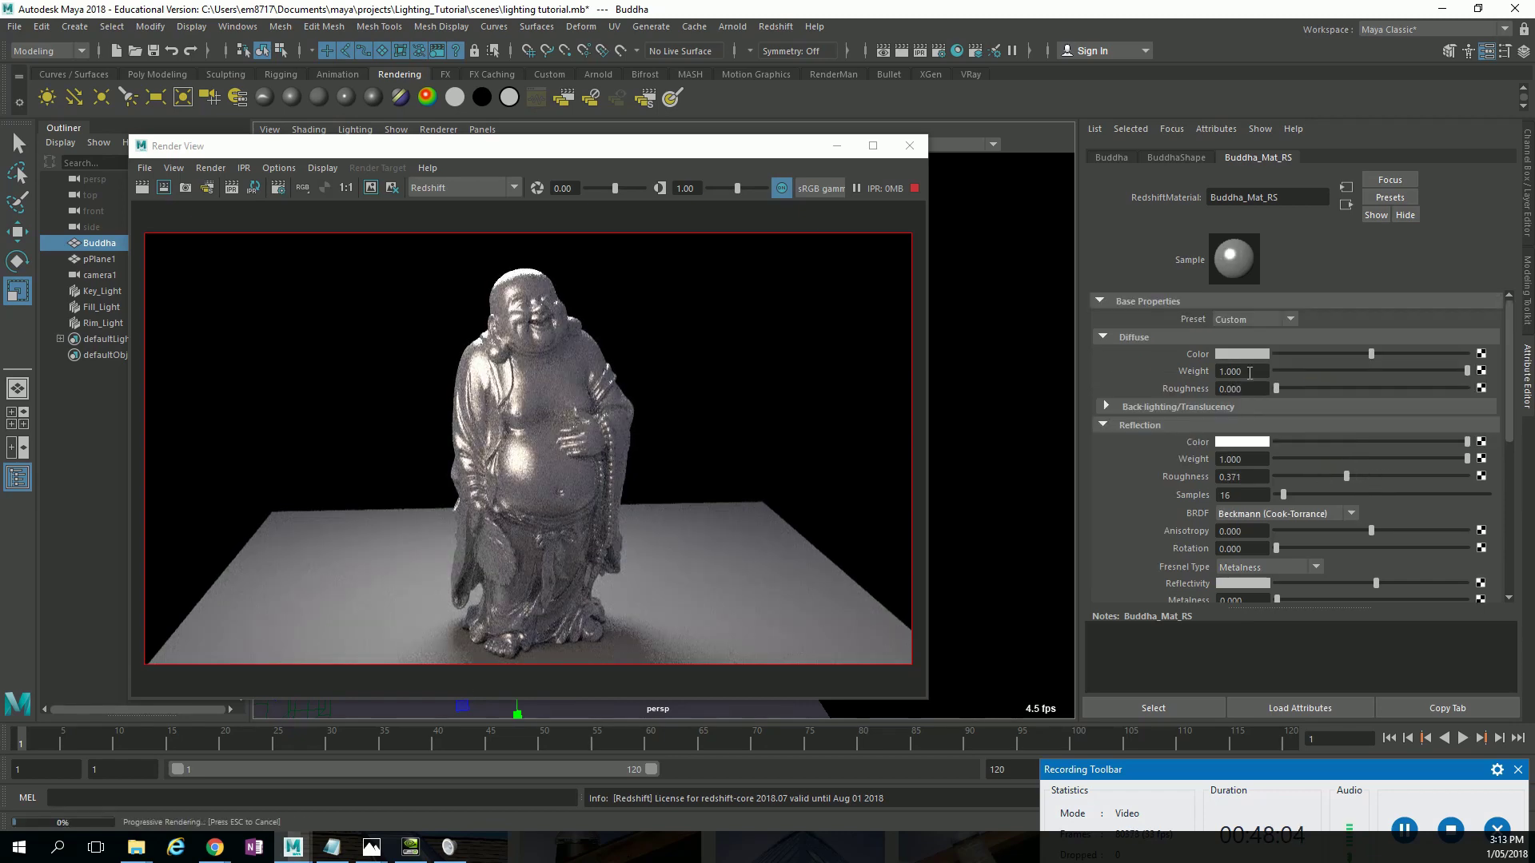
pyautogui.click(1241, 352)
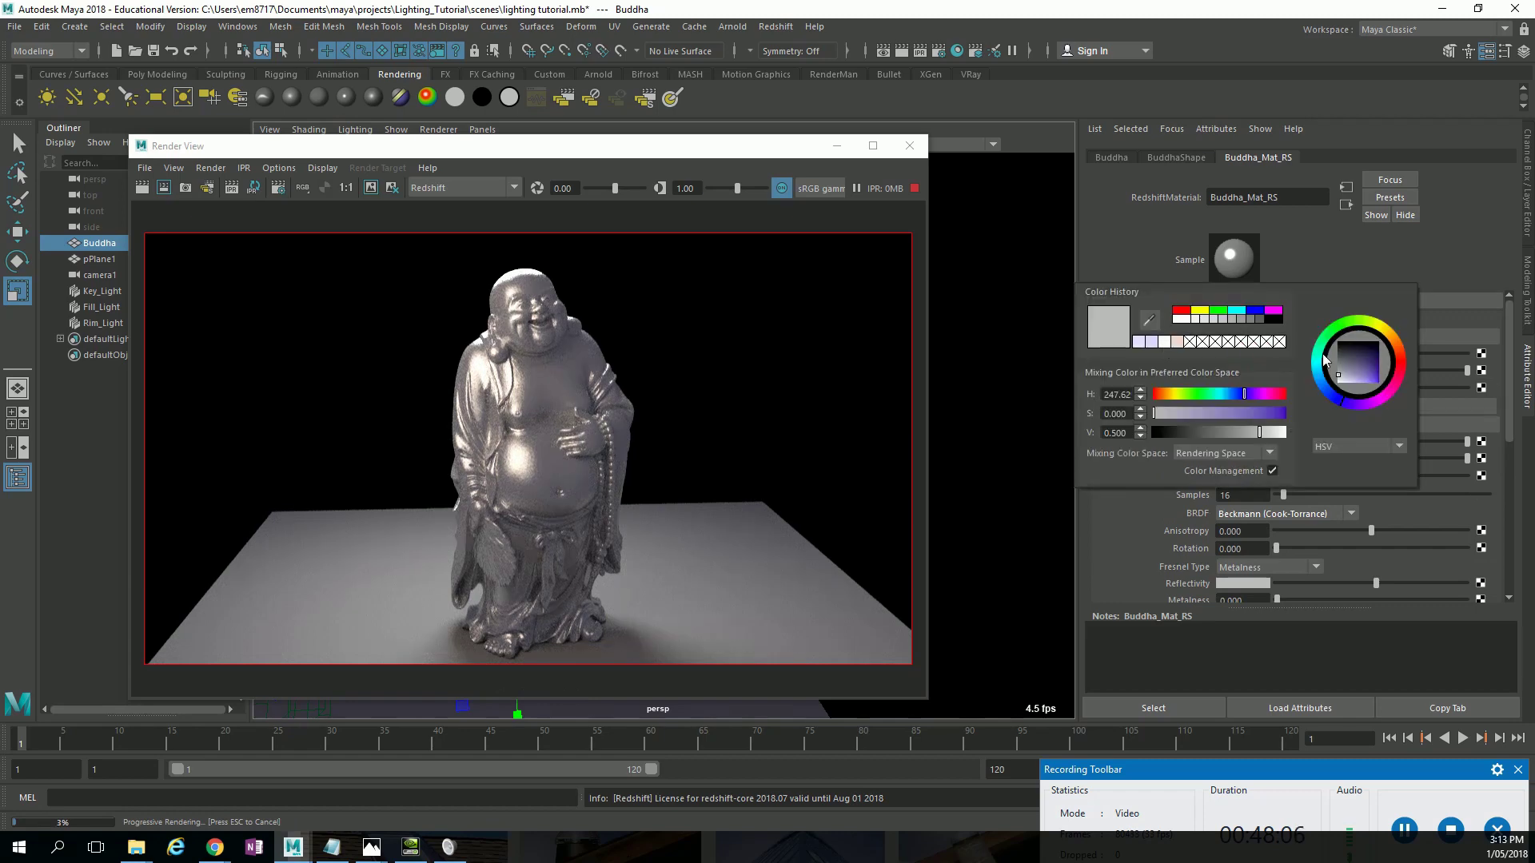
pyautogui.click(1378, 359)
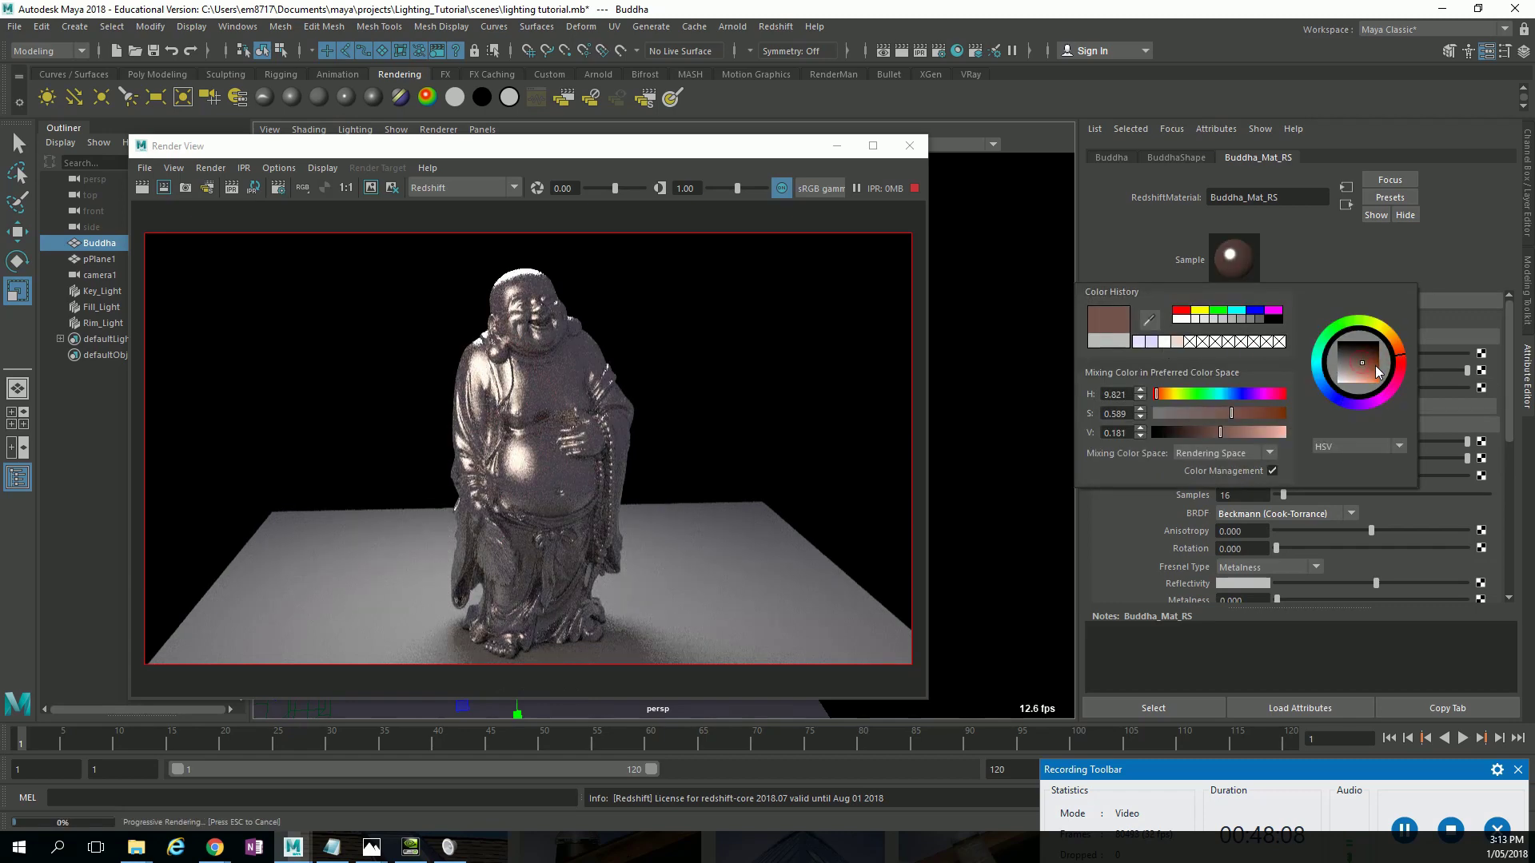
pyautogui.click(1373, 361)
pyautogui.click(1374, 362)
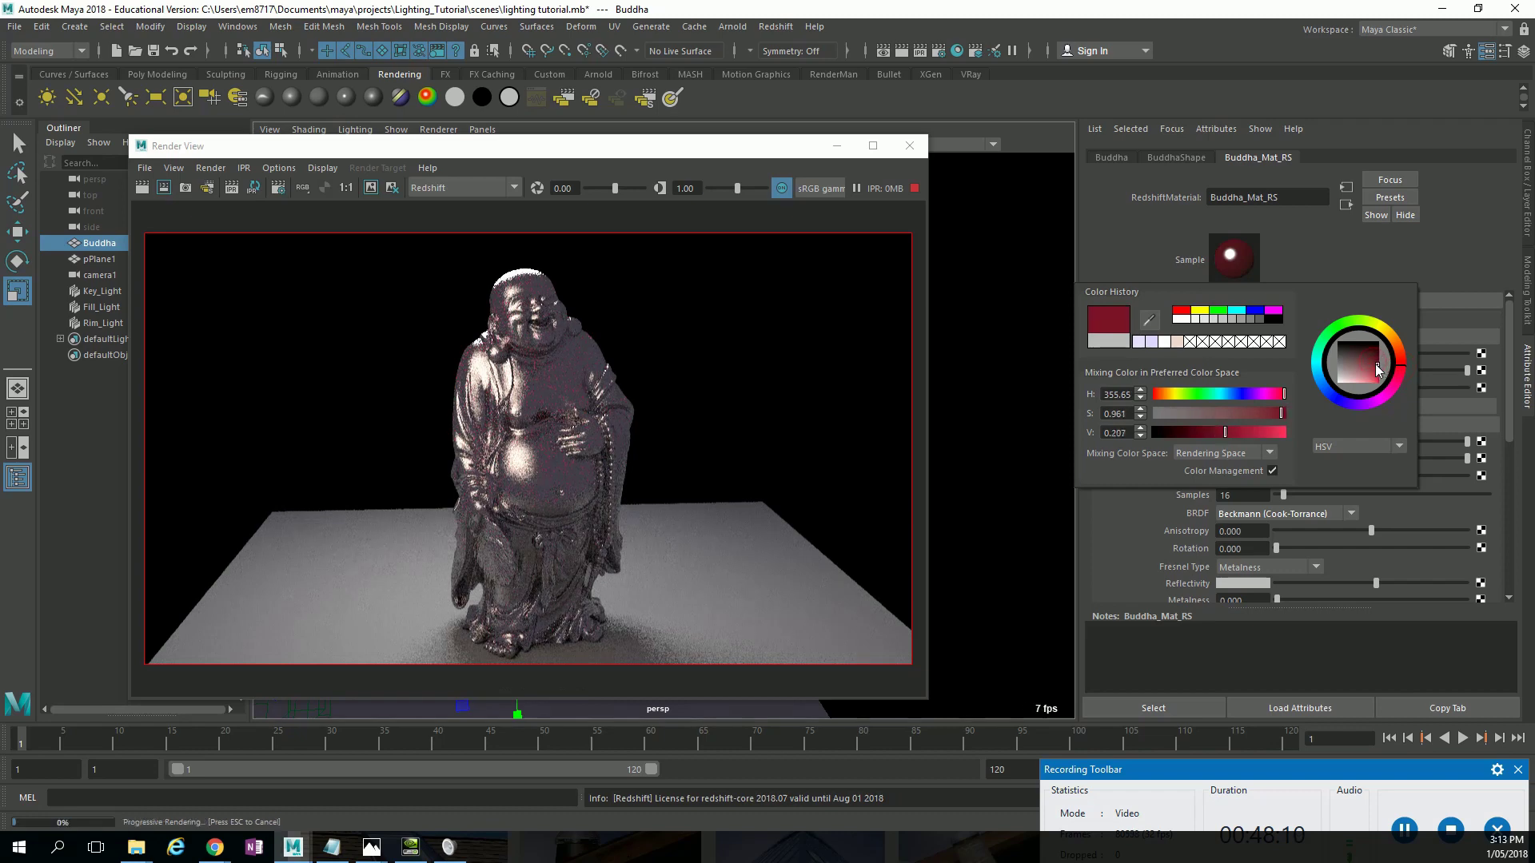
pyautogui.click(1402, 354)
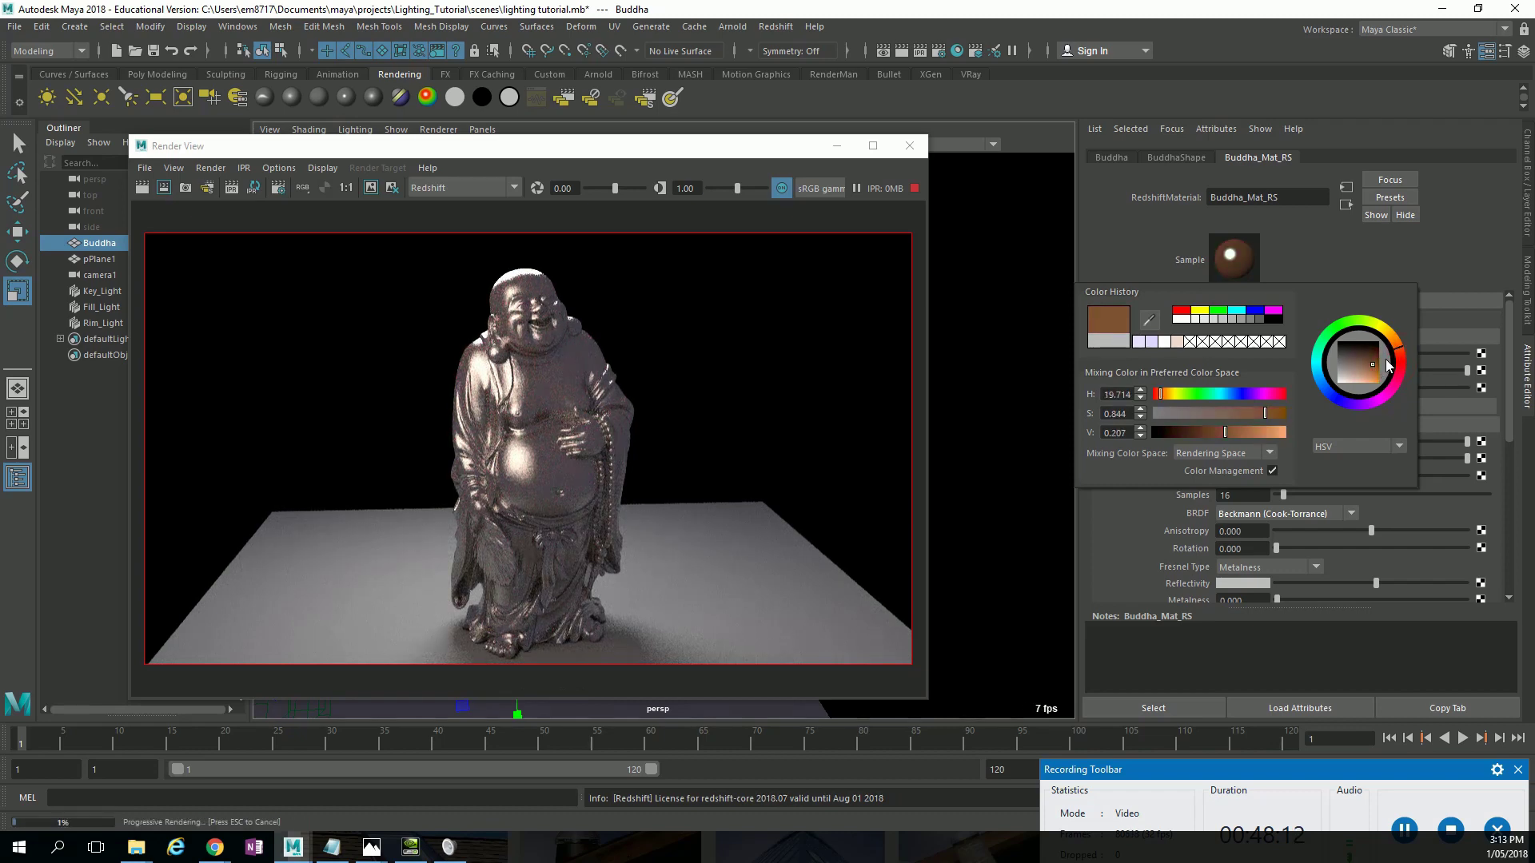
pyautogui.click(1403, 358)
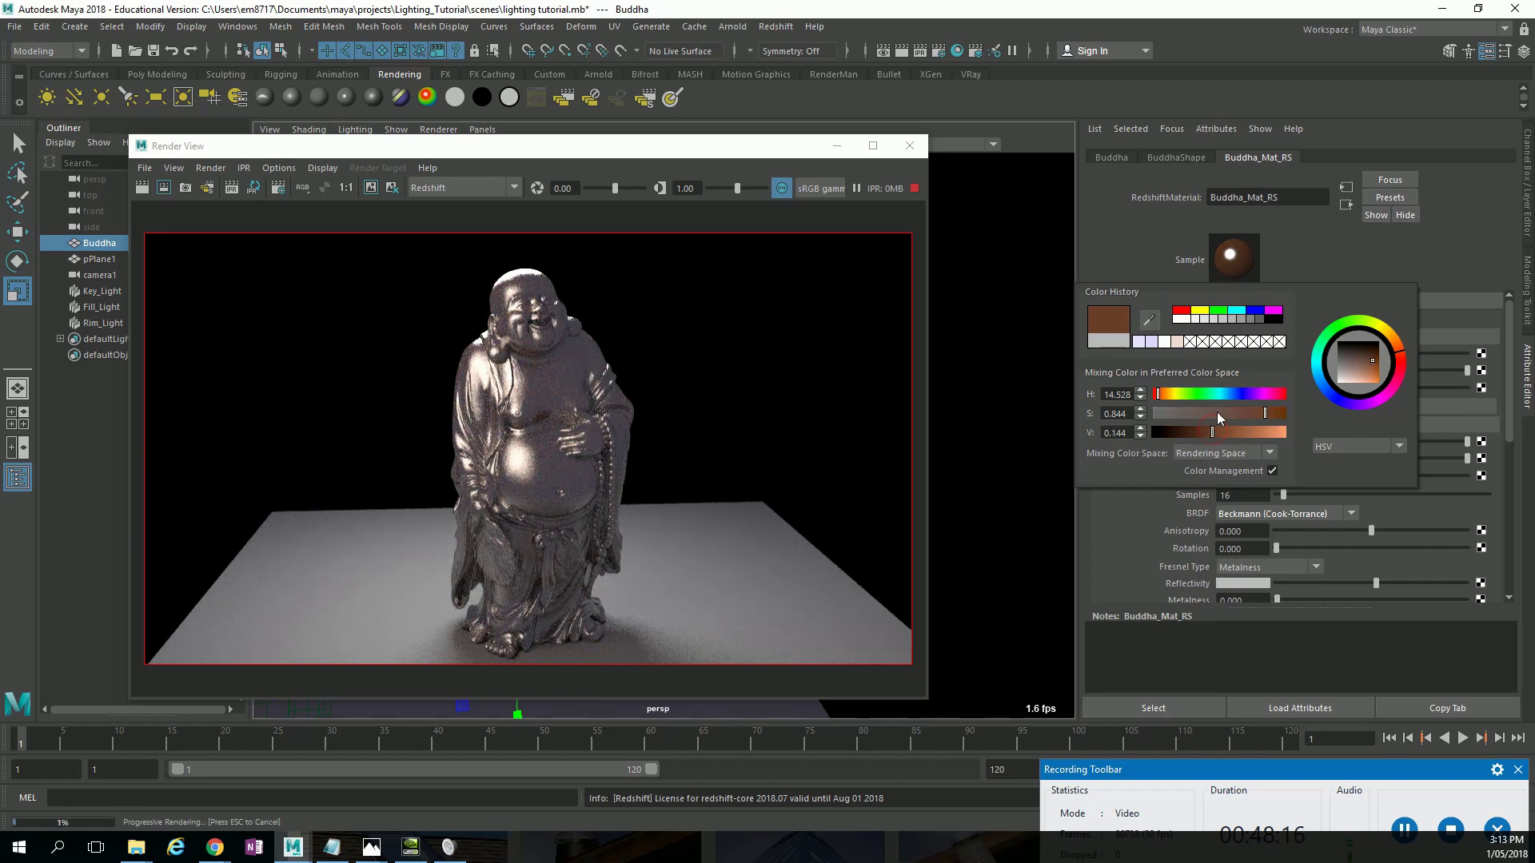
# Reuse the recent brown as the Buddha material's Reflectivity color and brighten it to a light copper.
pyautogui.scroll(-2, 1327, 526)
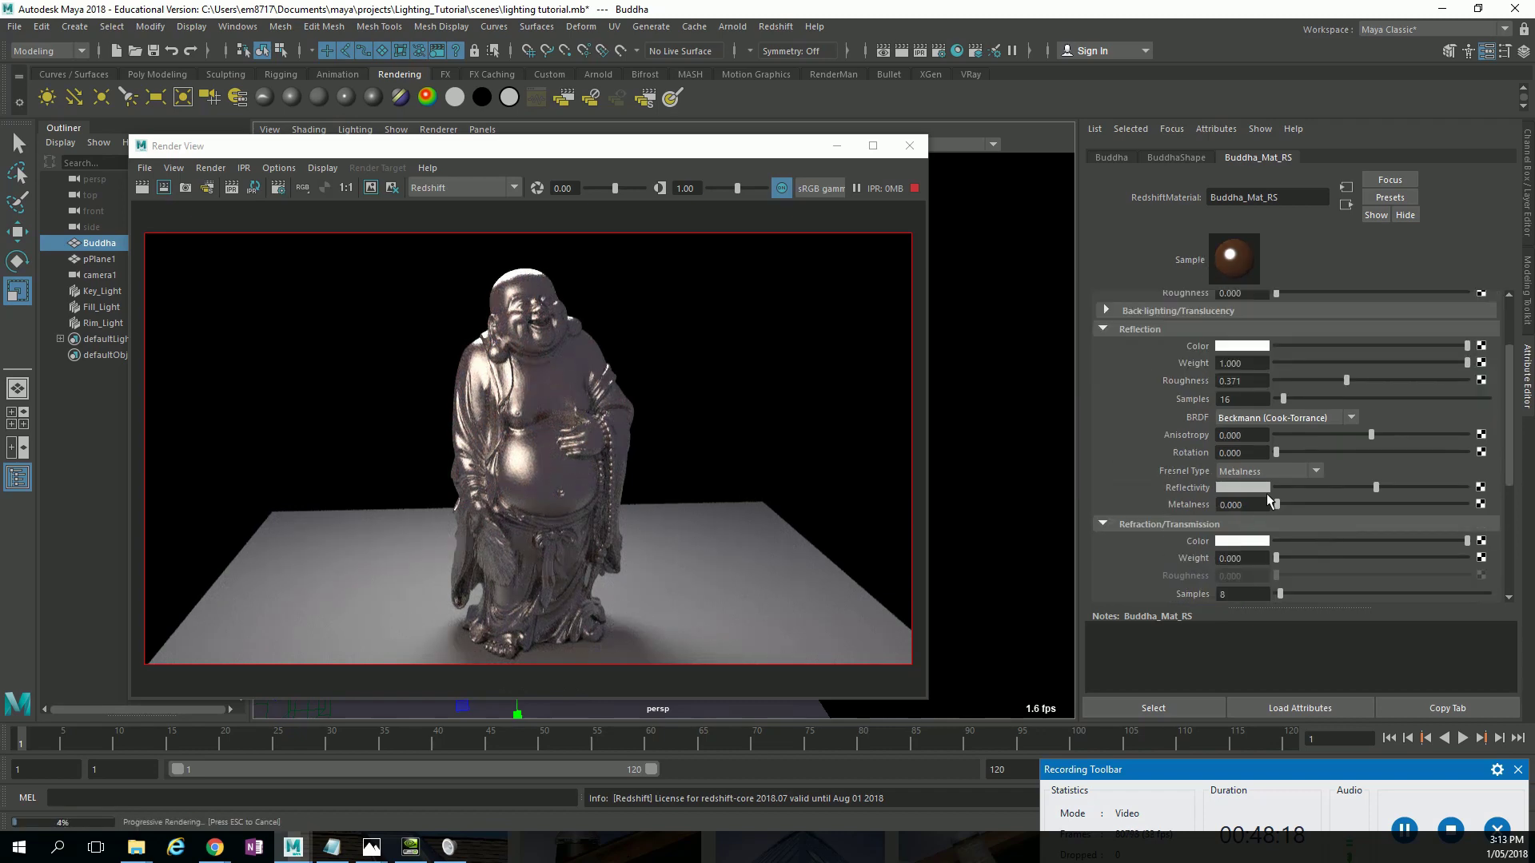
pyautogui.click(1258, 487)
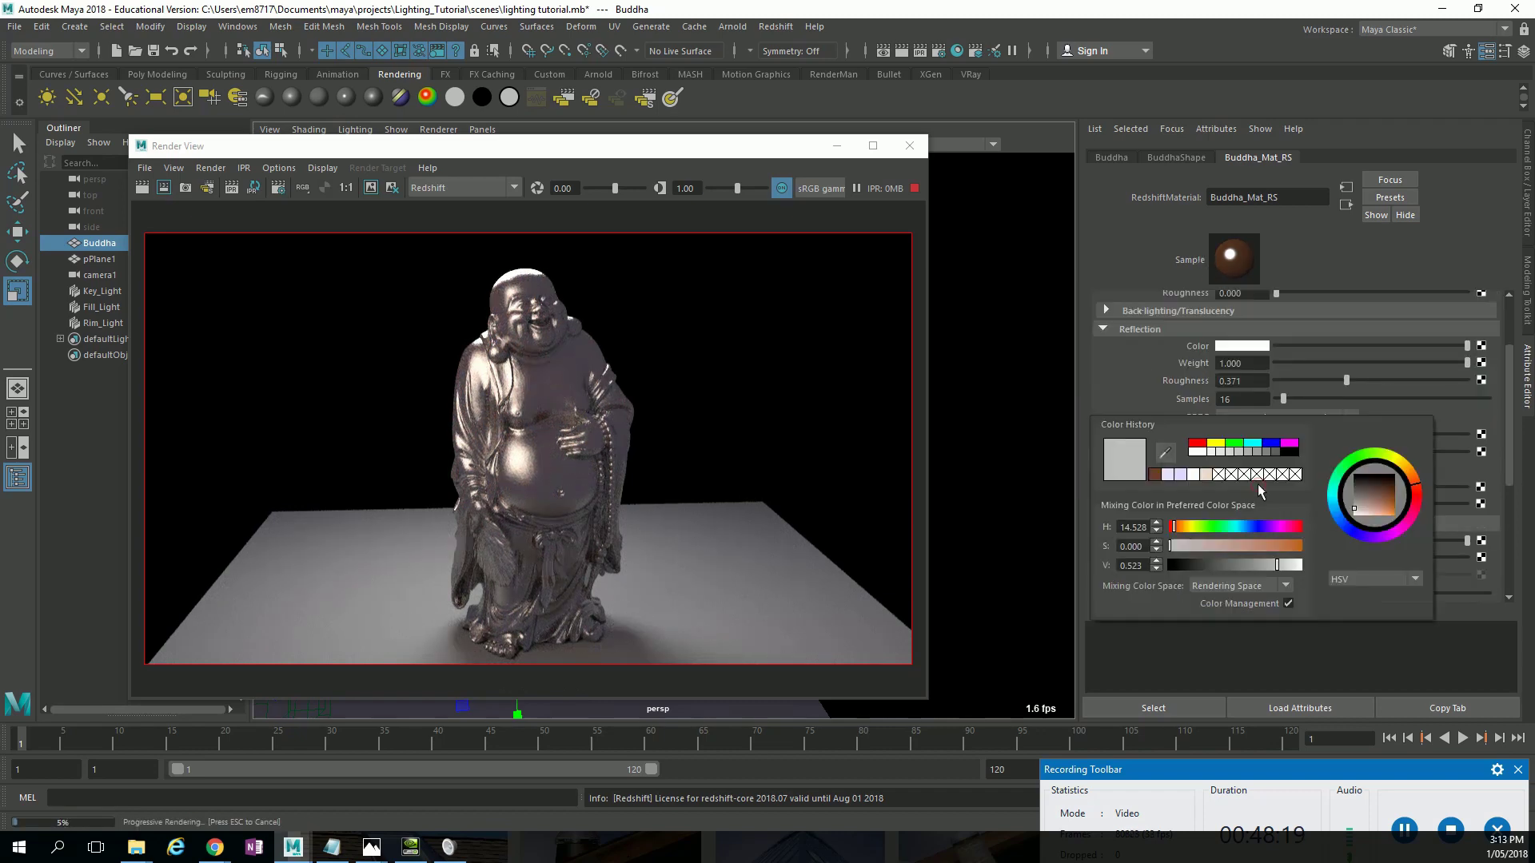
pyautogui.click(1154, 474)
pyautogui.click(1254, 566)
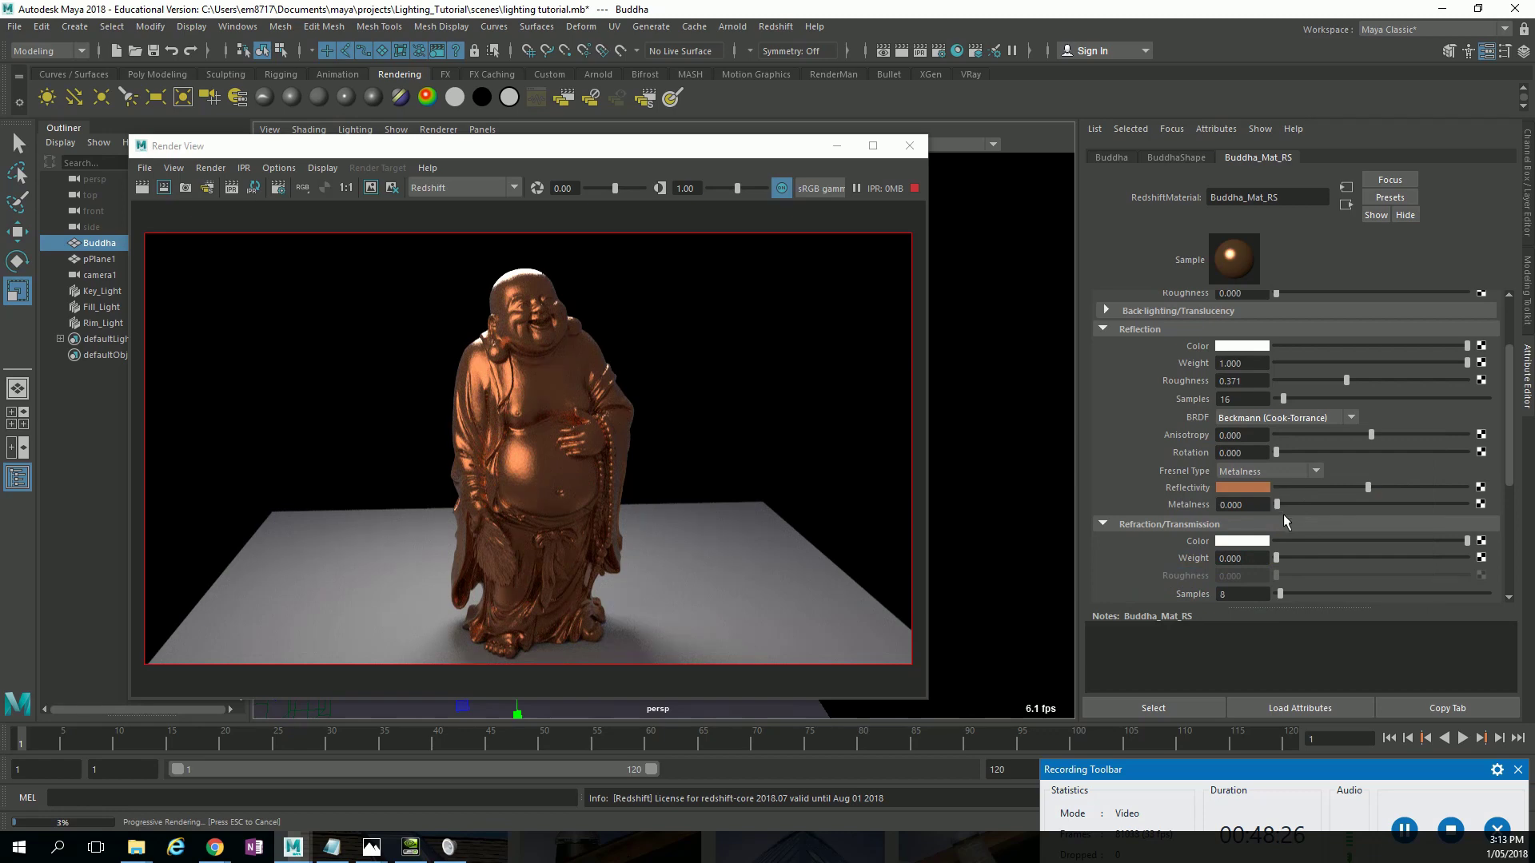
# Shift the hue of the Buddha material's diffuse color to a dark golden brown and its Reflectivity color to gold.
pyautogui.scroll(2, 1283, 515)
pyautogui.click(1253, 352)
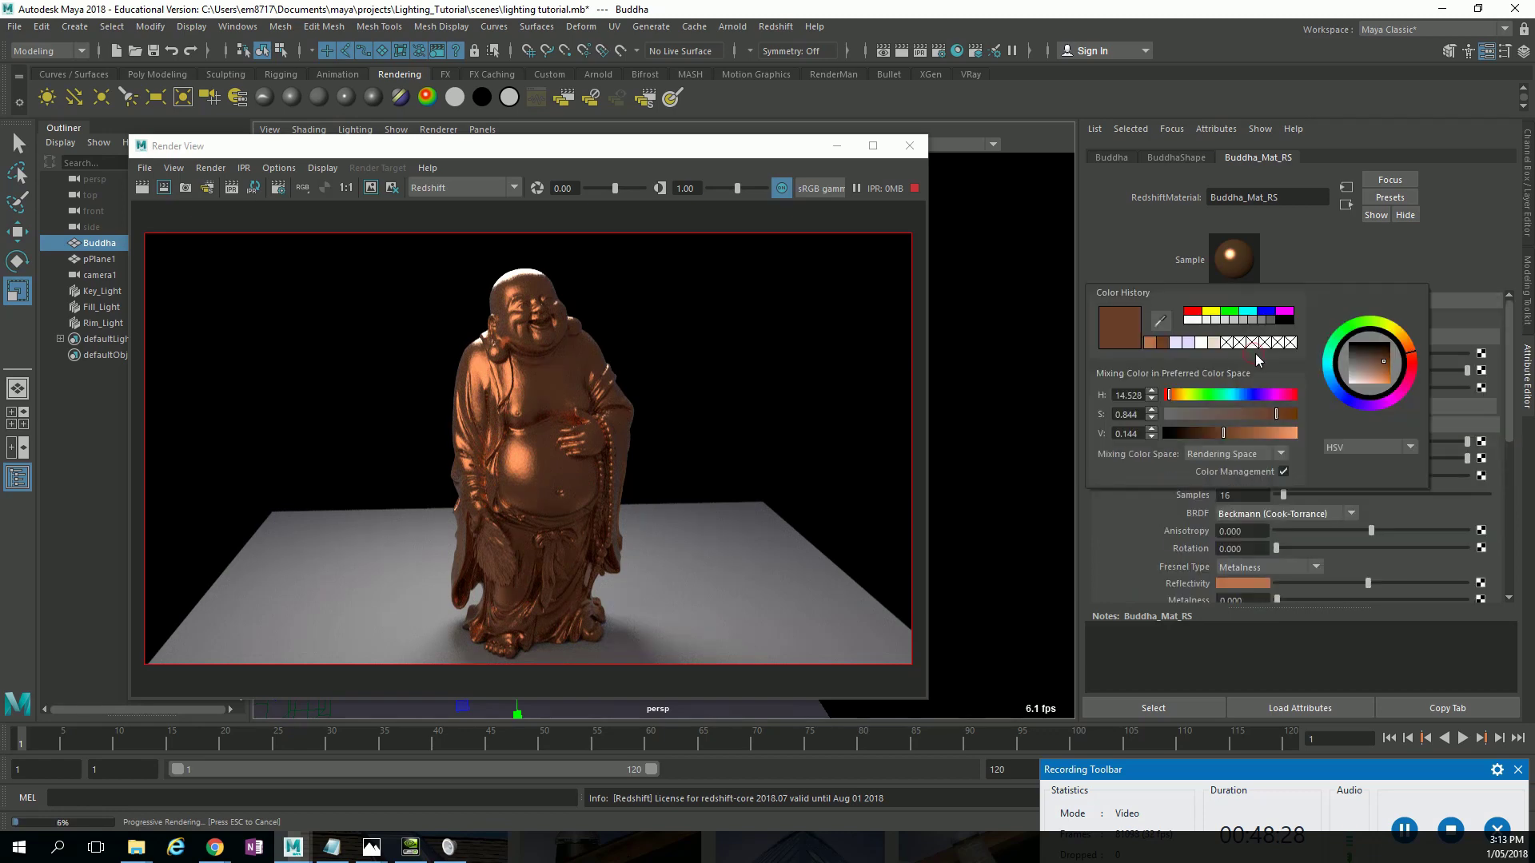
pyautogui.click(1260, 359)
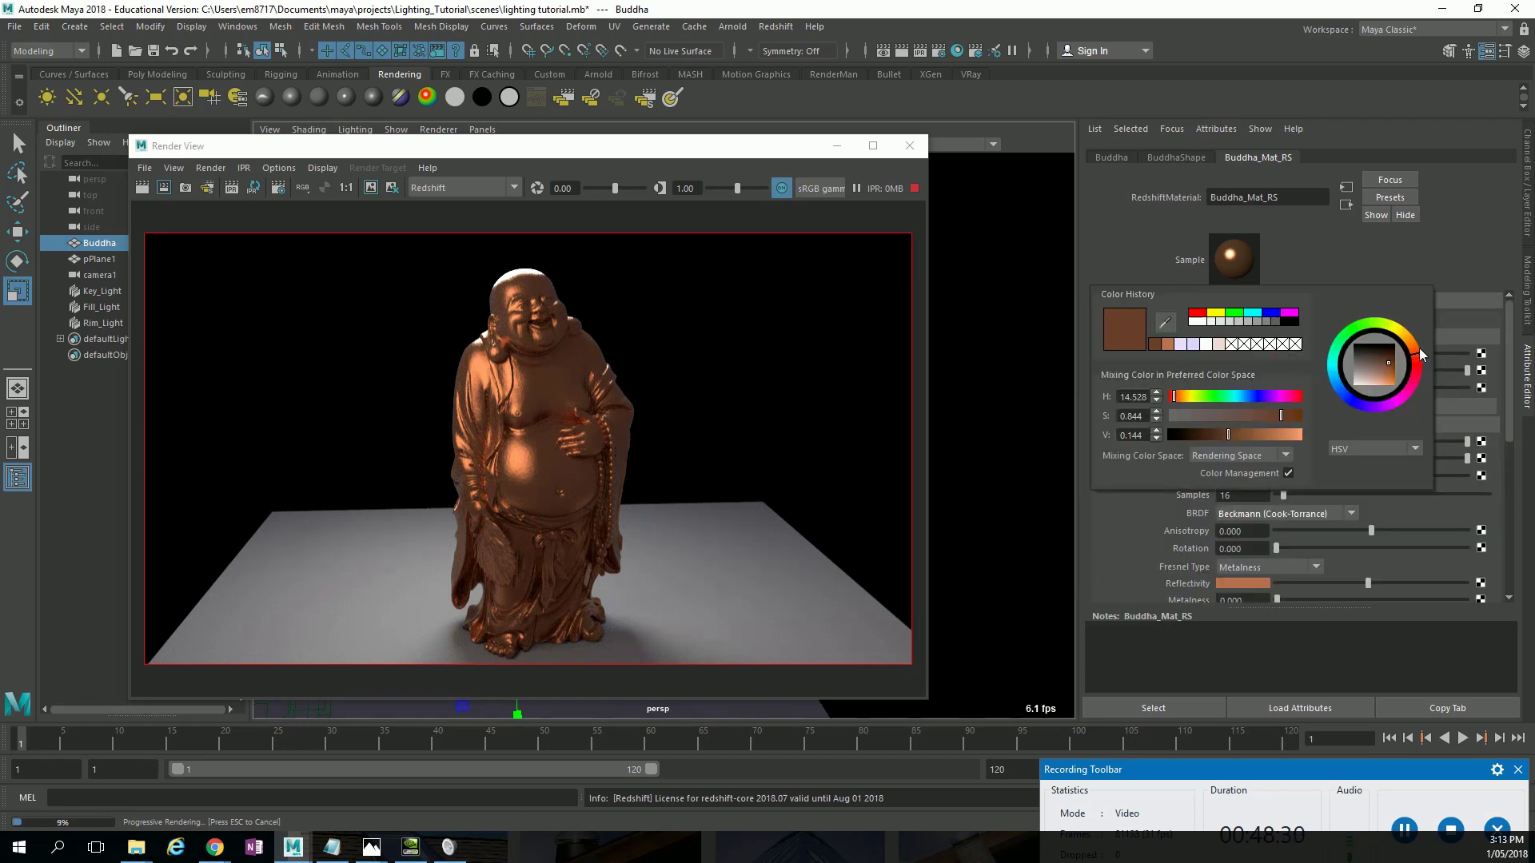
pyautogui.moveTo(1417, 352); pyautogui.dragTo(1413, 345)
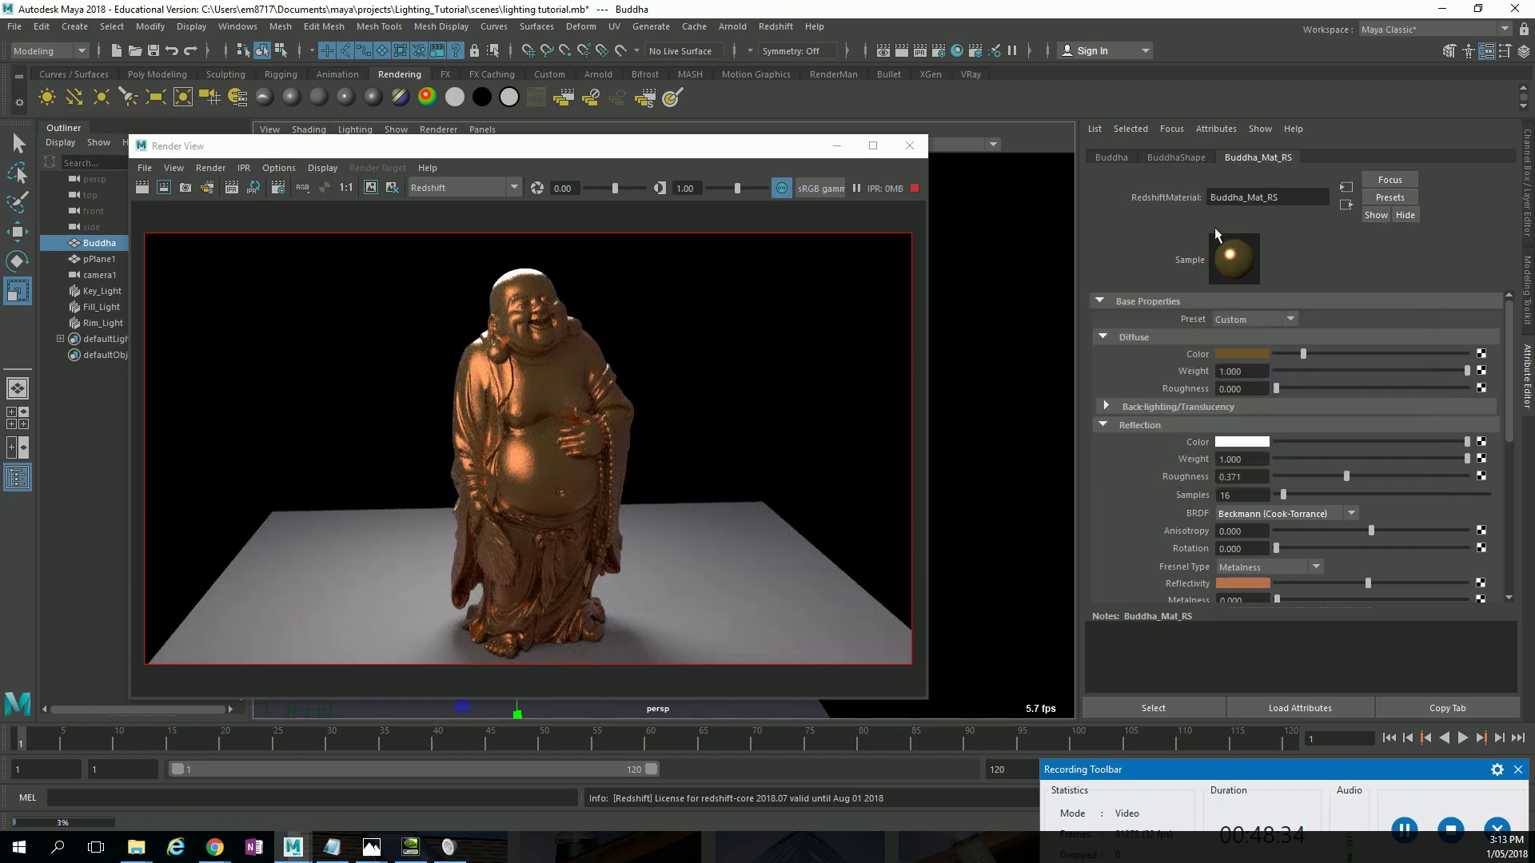
pyautogui.click(1255, 578)
pyautogui.click(1253, 585)
pyautogui.click(1404, 581)
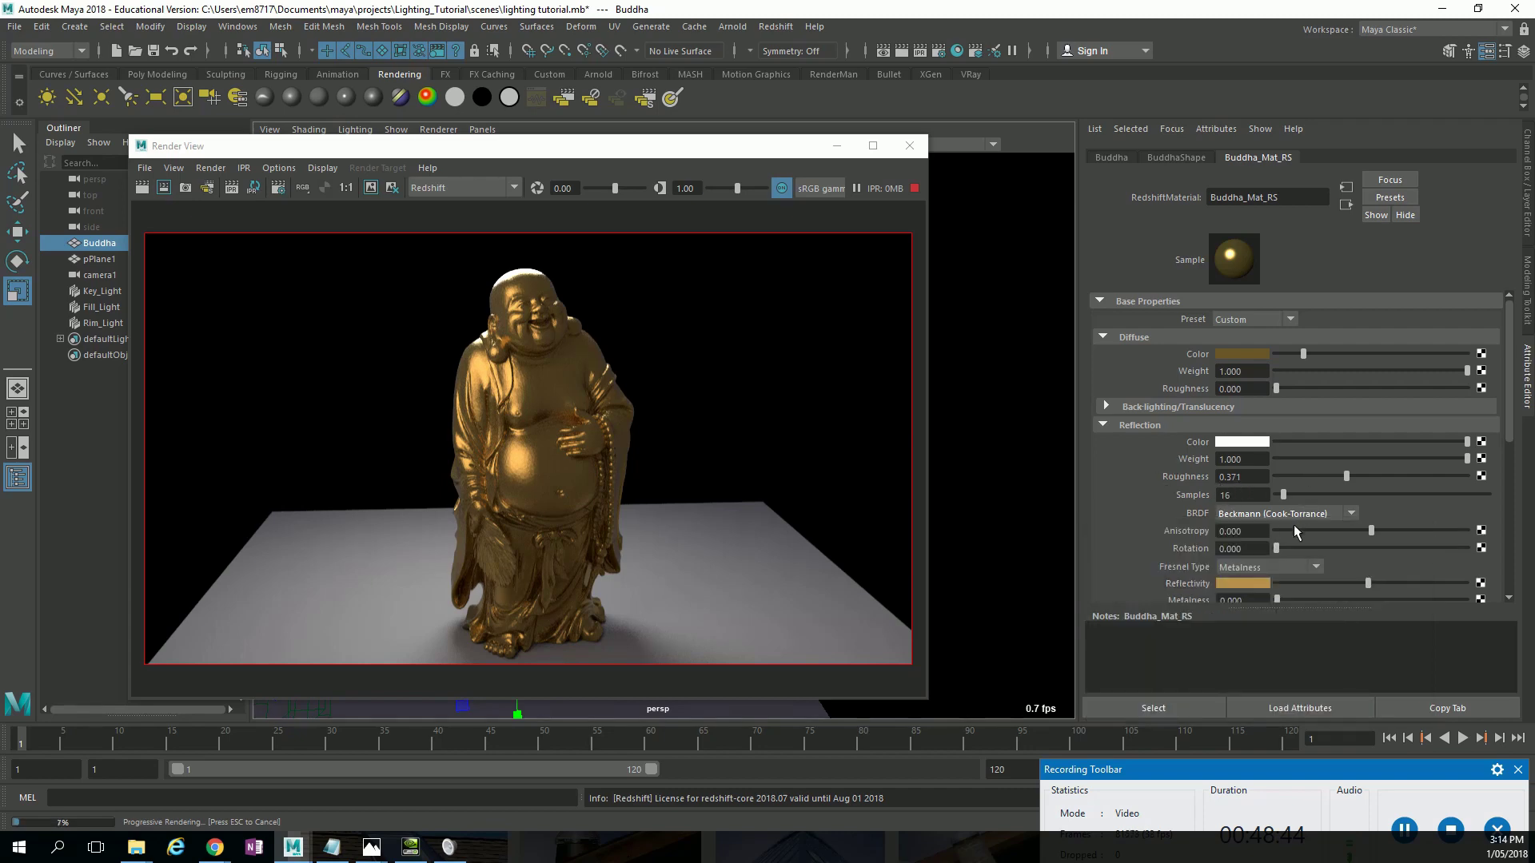
# Try the Buddha material's reflection Roughness at 0.519, then lower it to 0.152 for a glossier finish.
pyautogui.scroll(-1, 1303, 530)
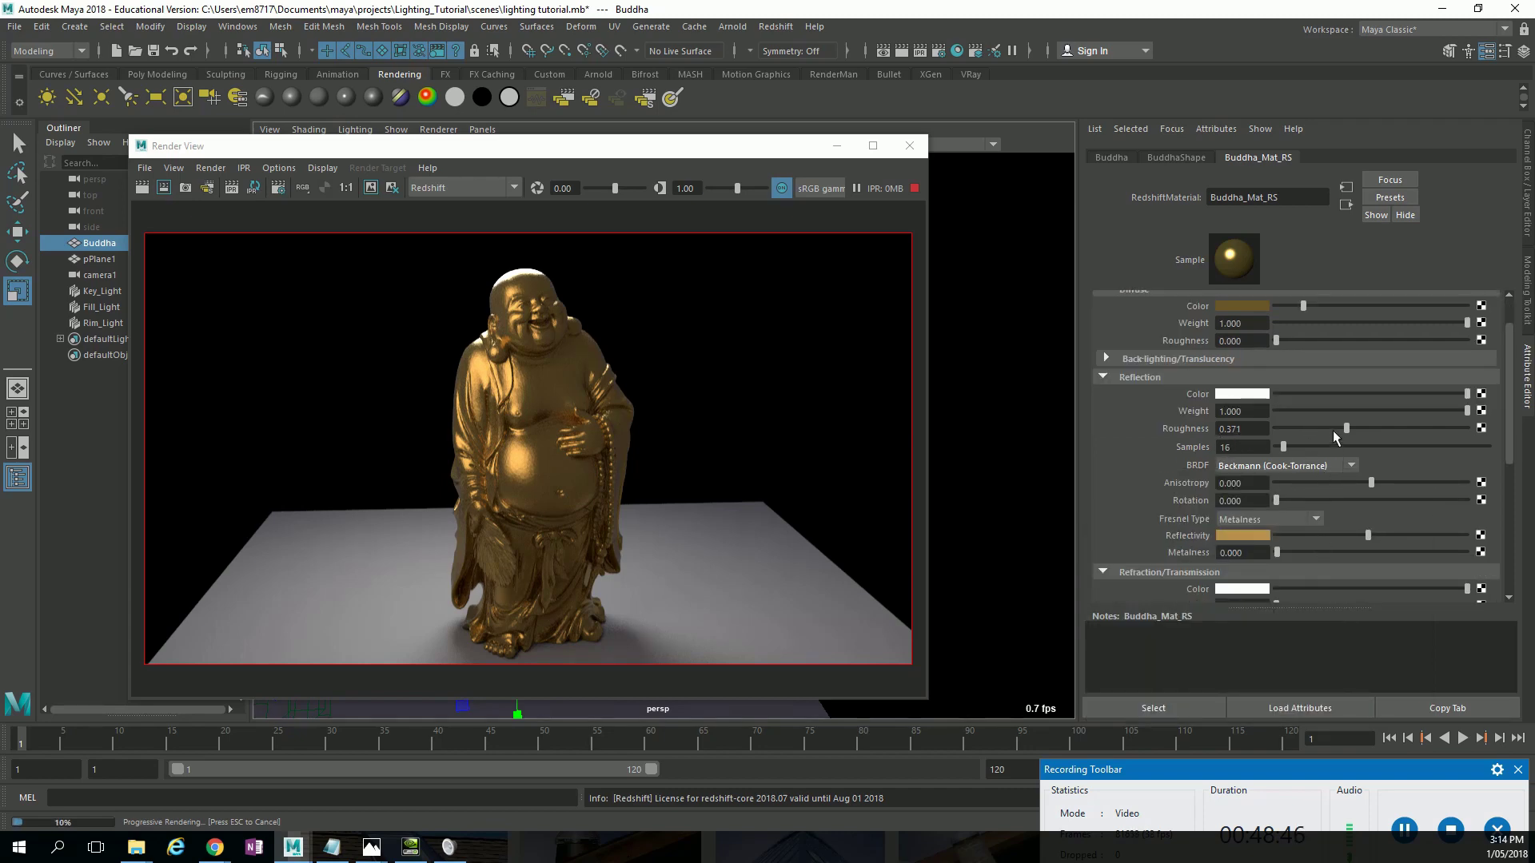
pyautogui.moveTo(1346, 428); pyautogui.dragTo(1375, 430)
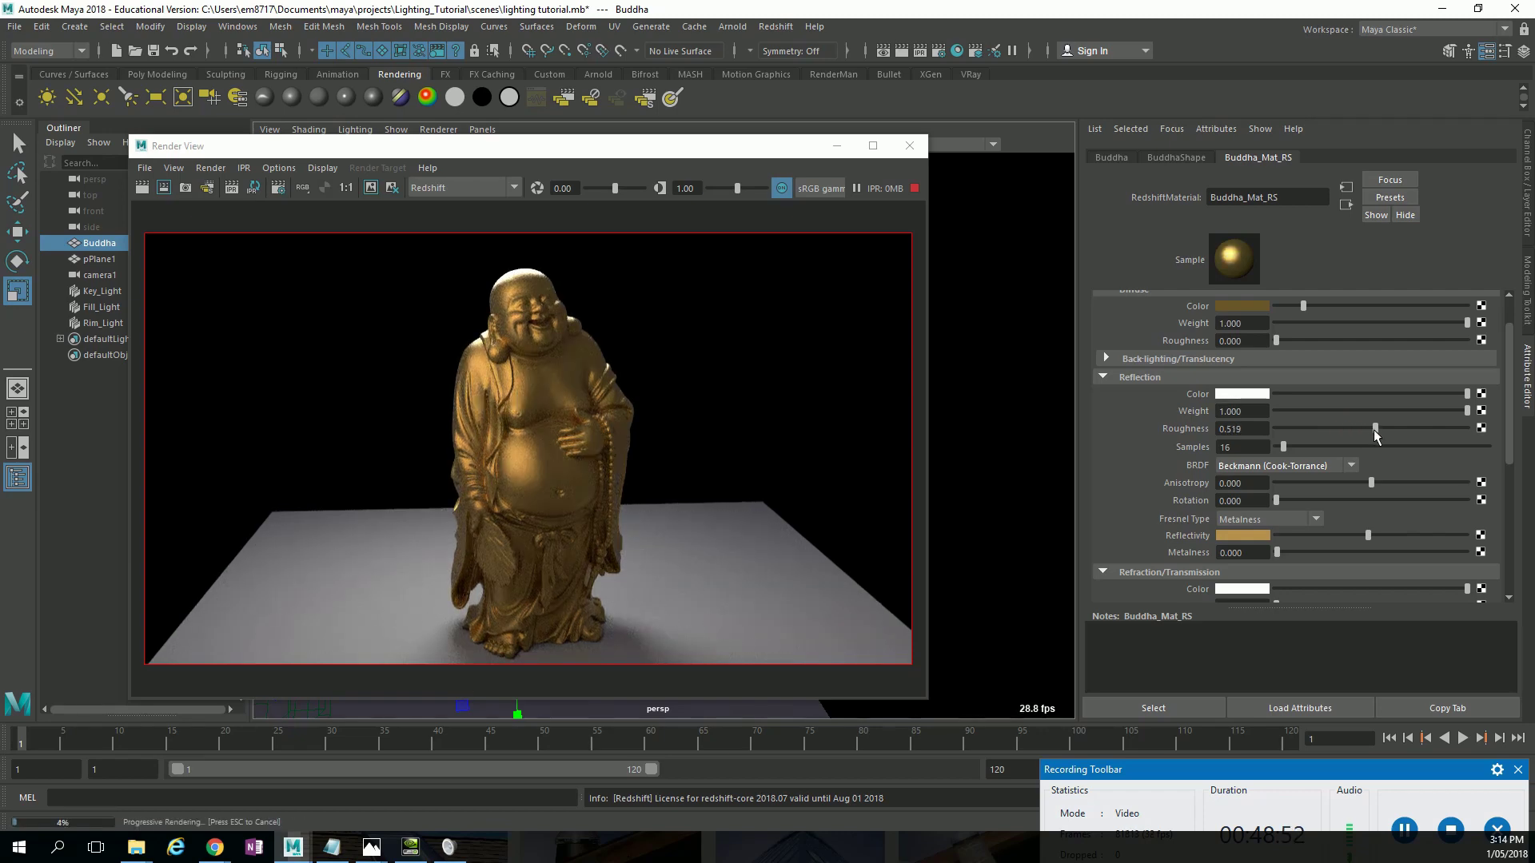
pyautogui.moveTo(1374, 429); pyautogui.dragTo(1303, 434)
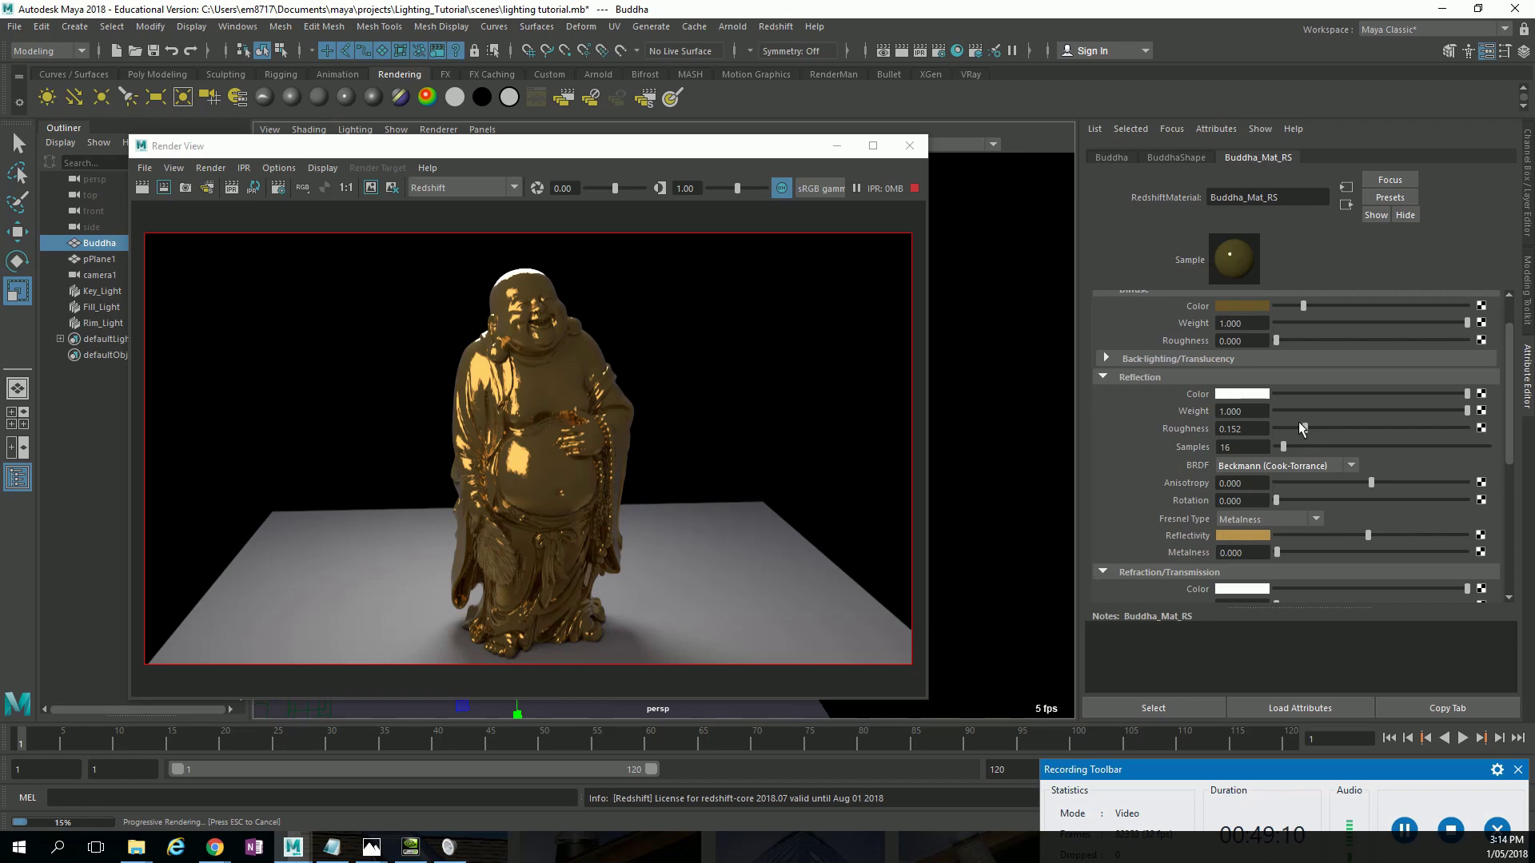
# Raise the Buddha material's Refraction/Transmission Weight to 0.886 to make the statue transparent.
pyautogui.scroll(-2, 1338, 443)
pyautogui.scroll(-2, 1338, 443)
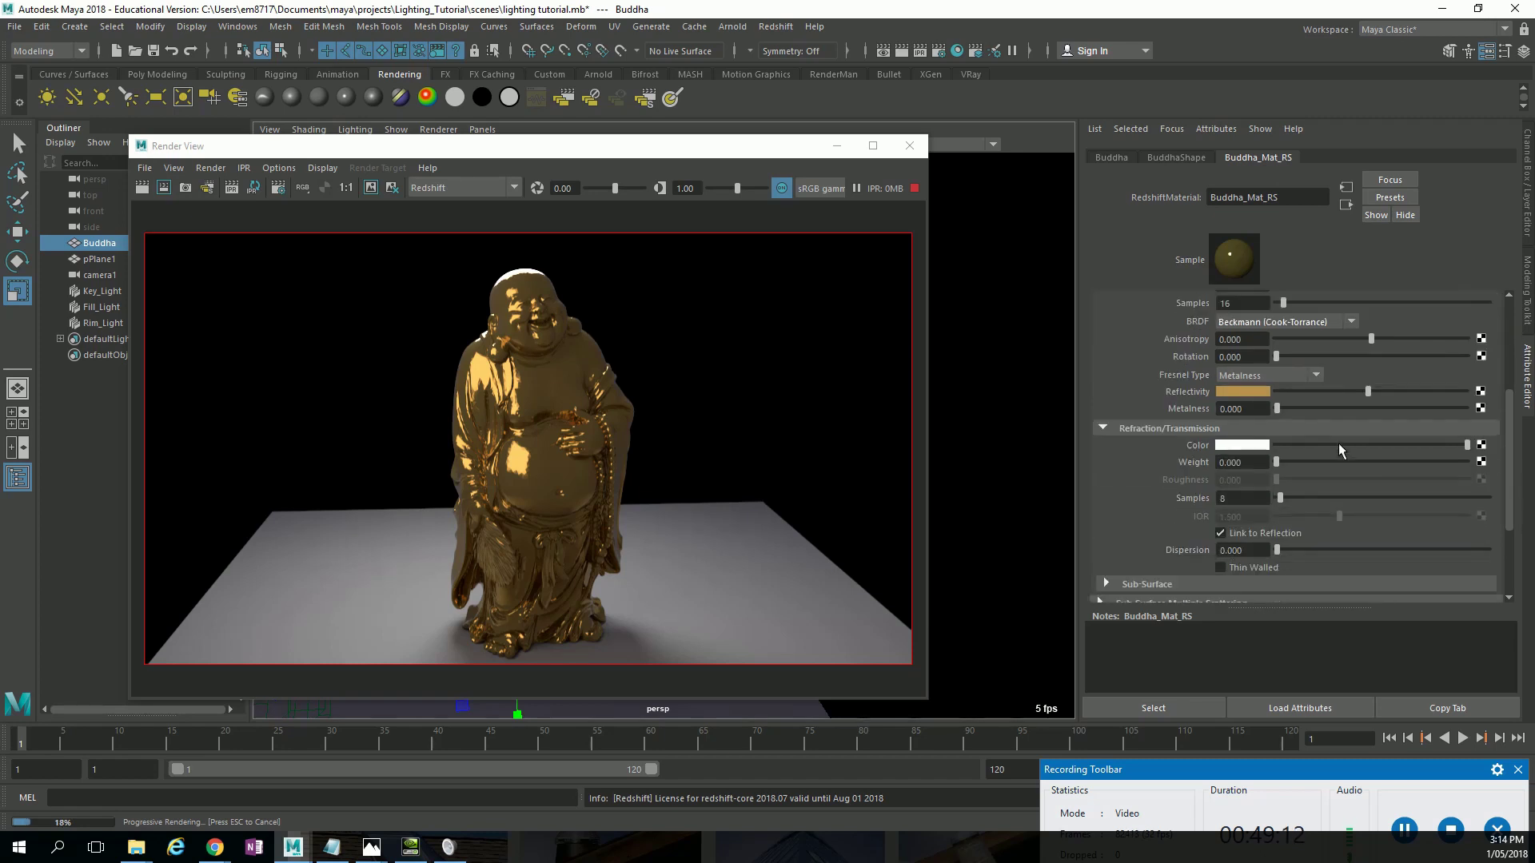
pyautogui.scroll(-1, 1338, 443)
pyautogui.scroll(2, 1338, 443)
pyautogui.scroll(4, 1338, 442)
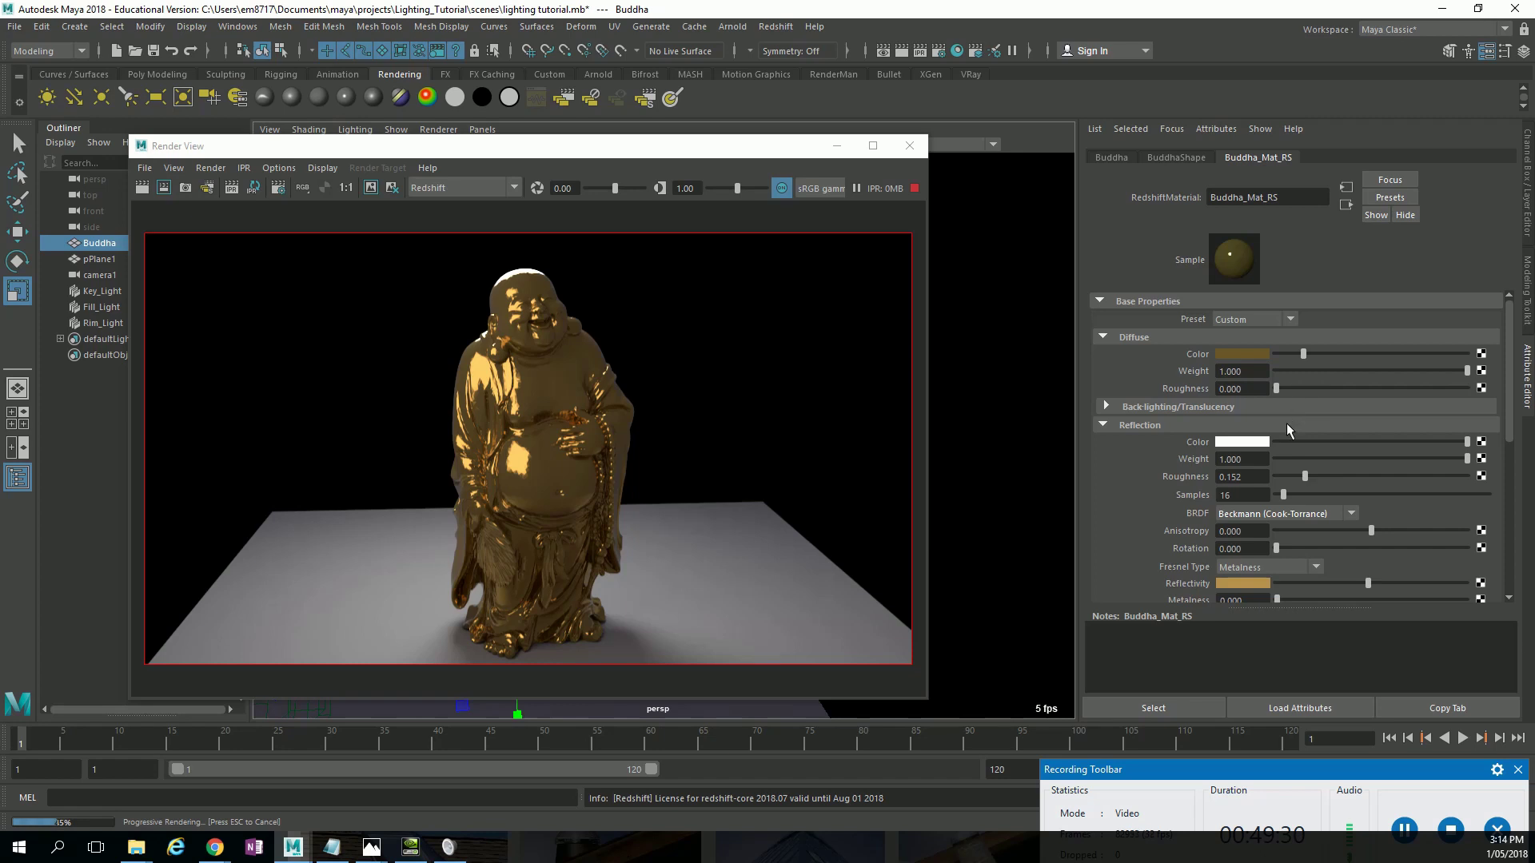
pyautogui.scroll(-10, 1307, 498)
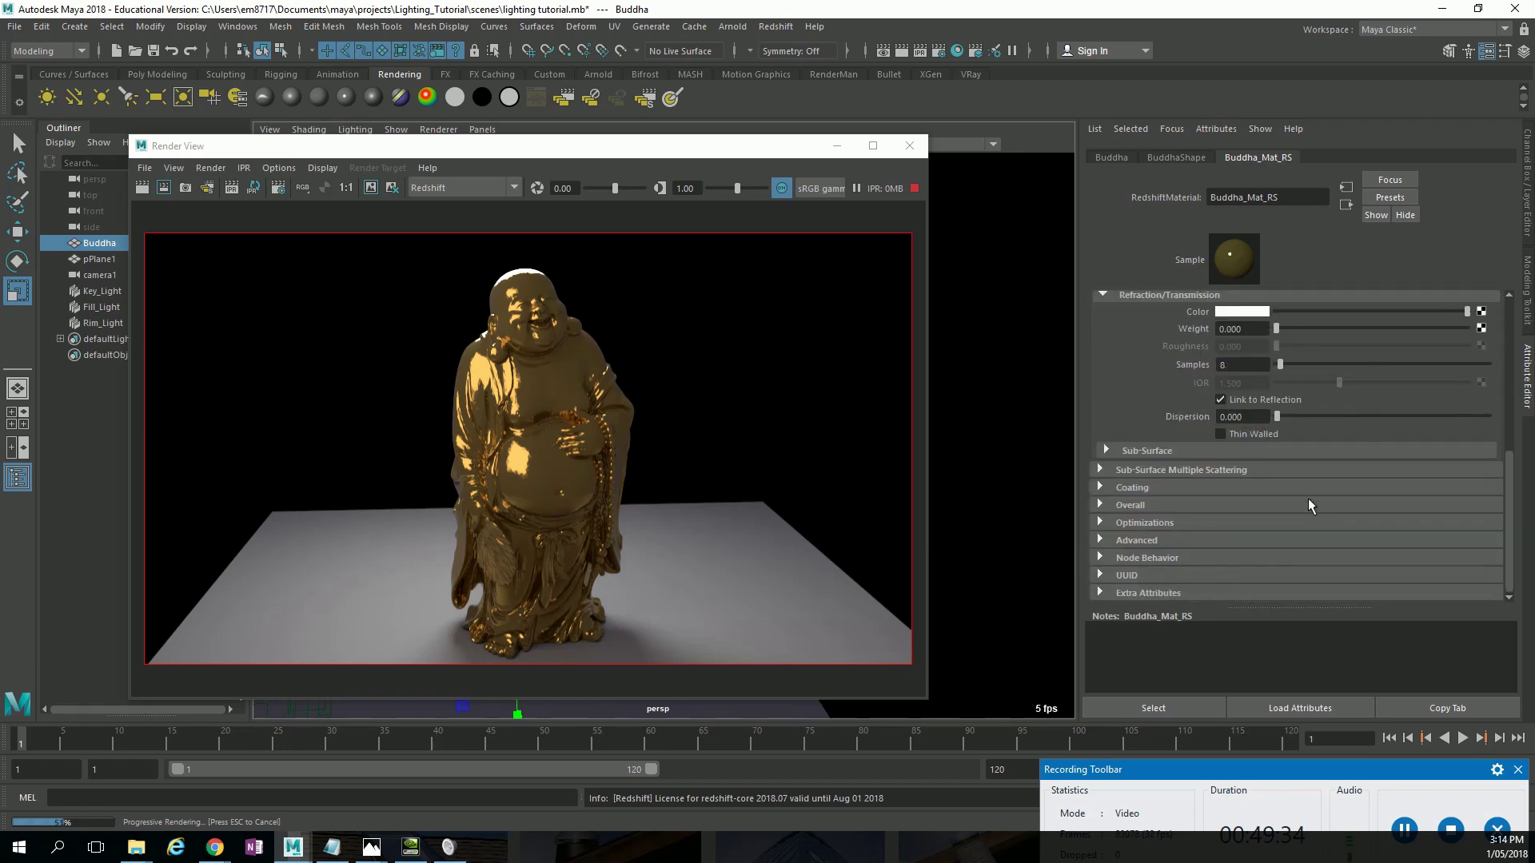
pyautogui.scroll(2, 1308, 500)
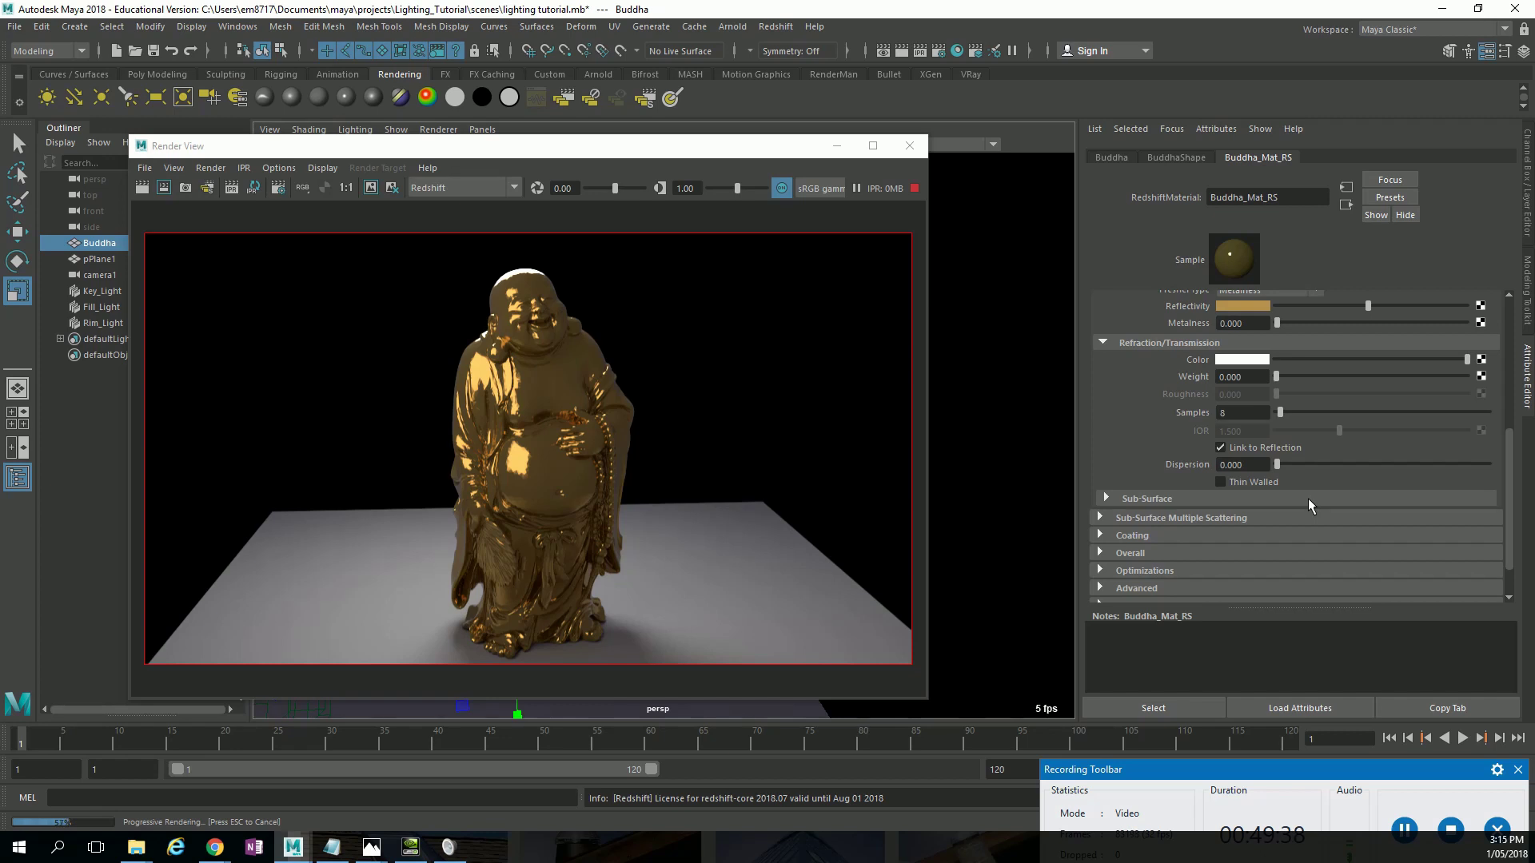
pyautogui.click(1420, 374)
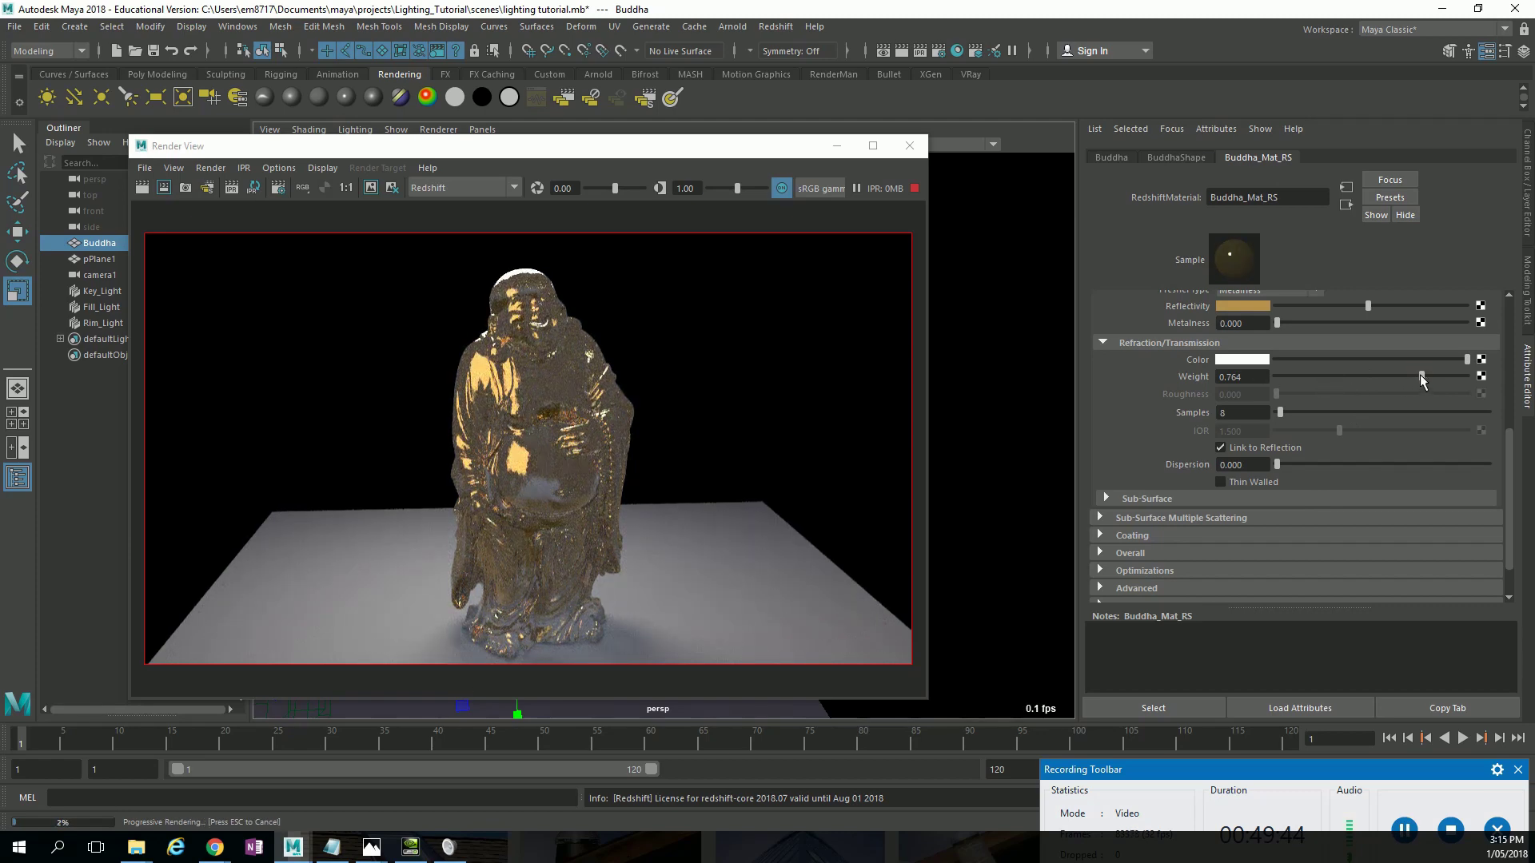
pyautogui.click(1443, 376)
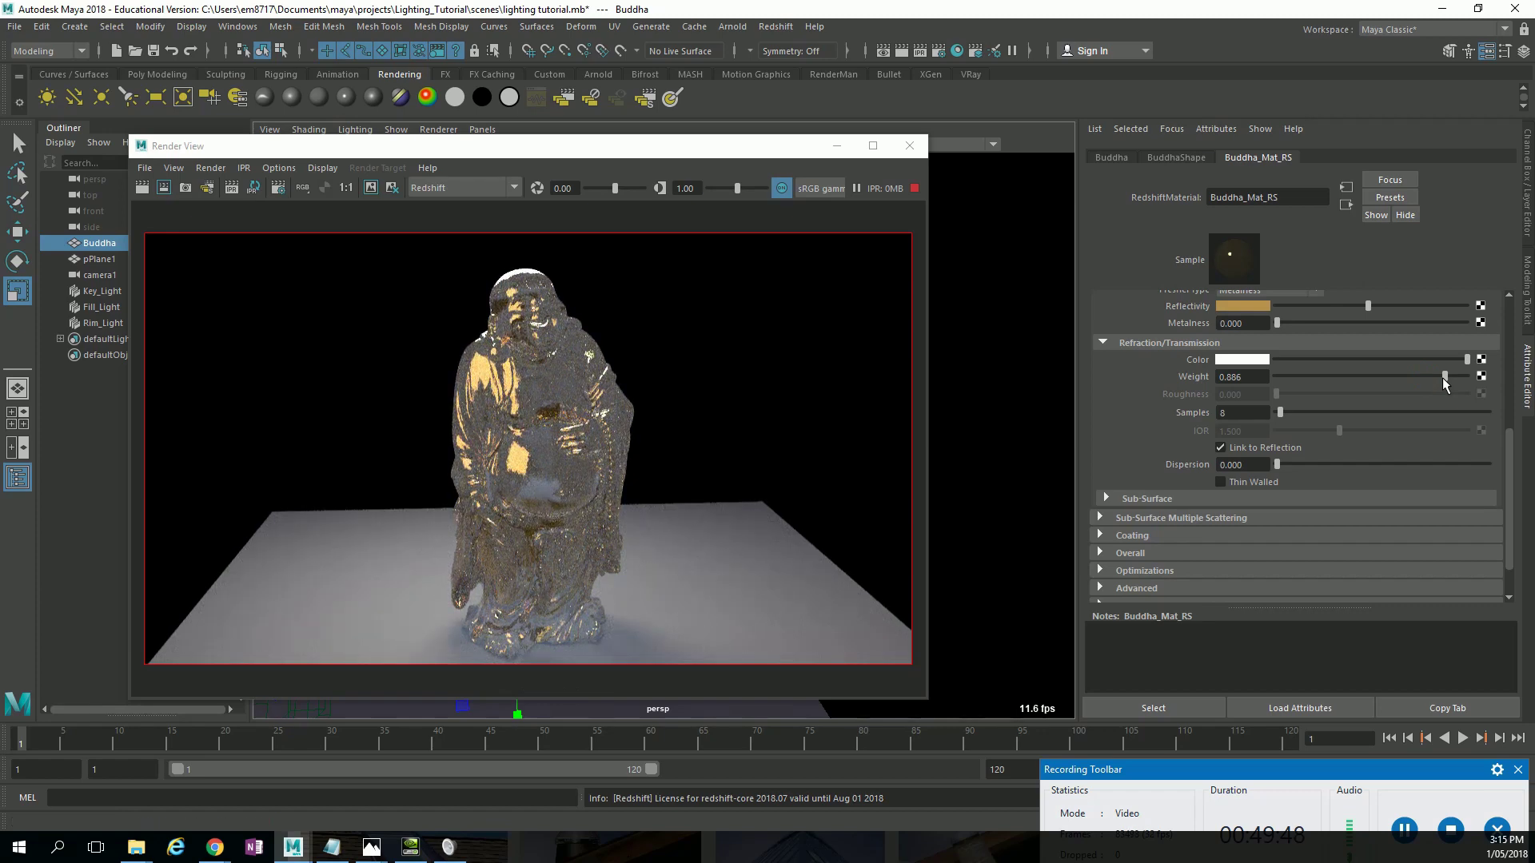
# Desaturate the Buddha material's Reflectivity color to a pale beige with a saturation of 0.321.
pyautogui.scroll(4, 1418, 459)
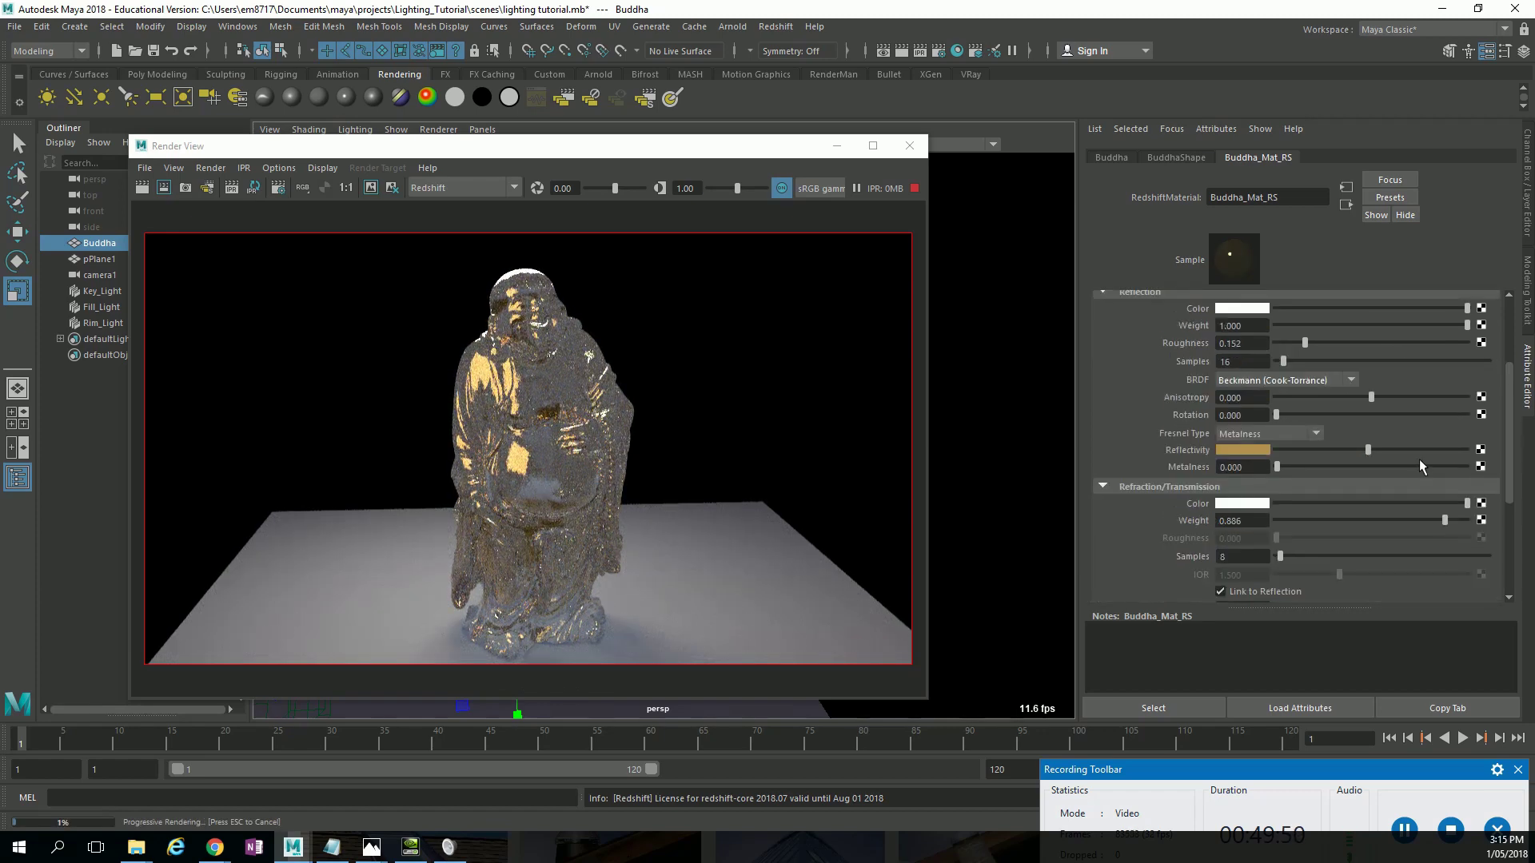
pyautogui.scroll(2, 1418, 459)
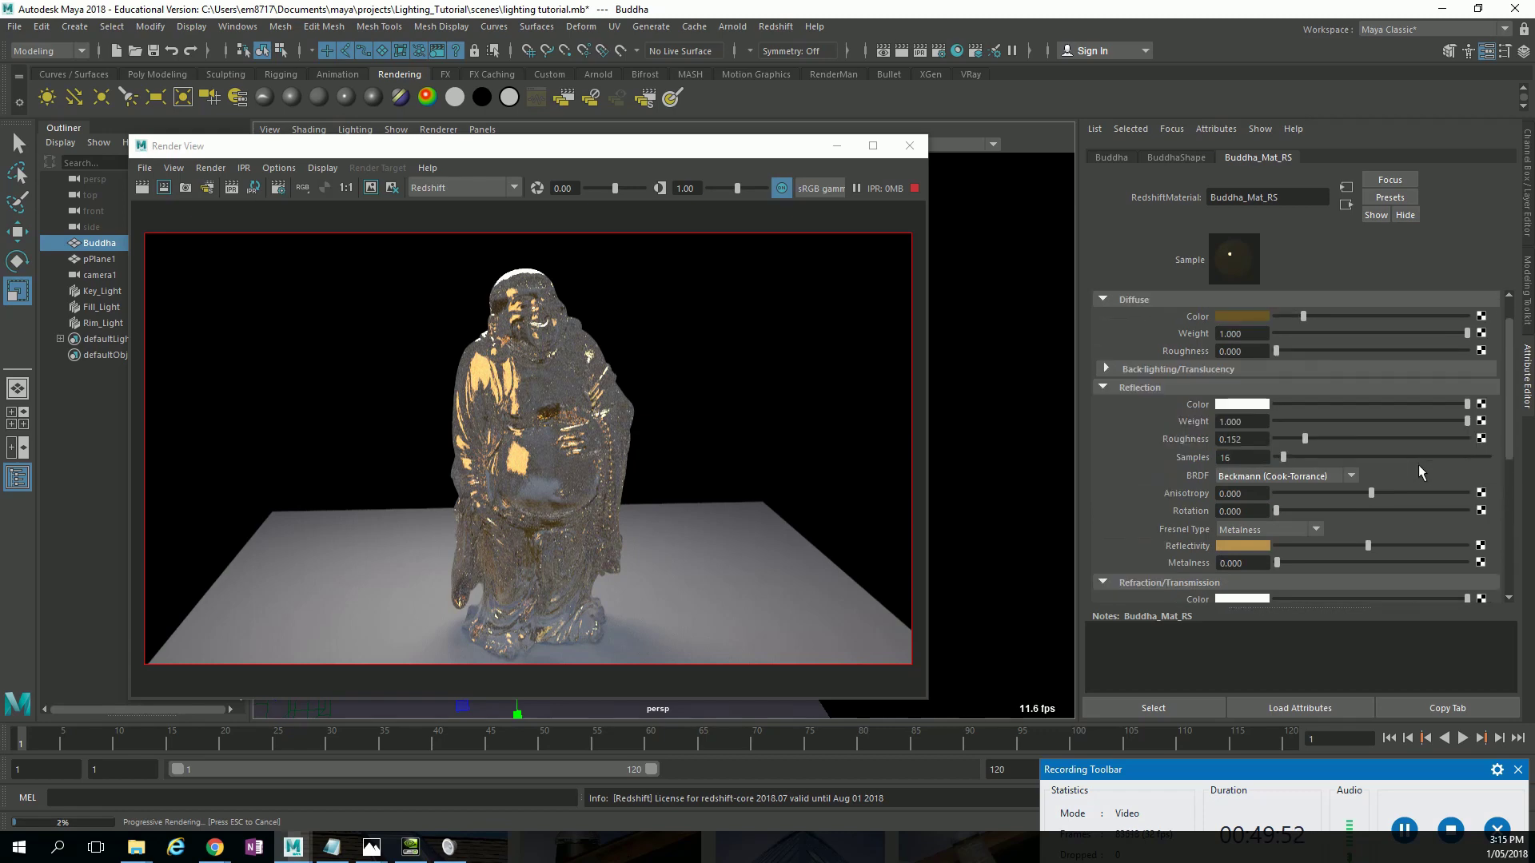
pyautogui.click(1260, 546)
pyautogui.click(1217, 608)
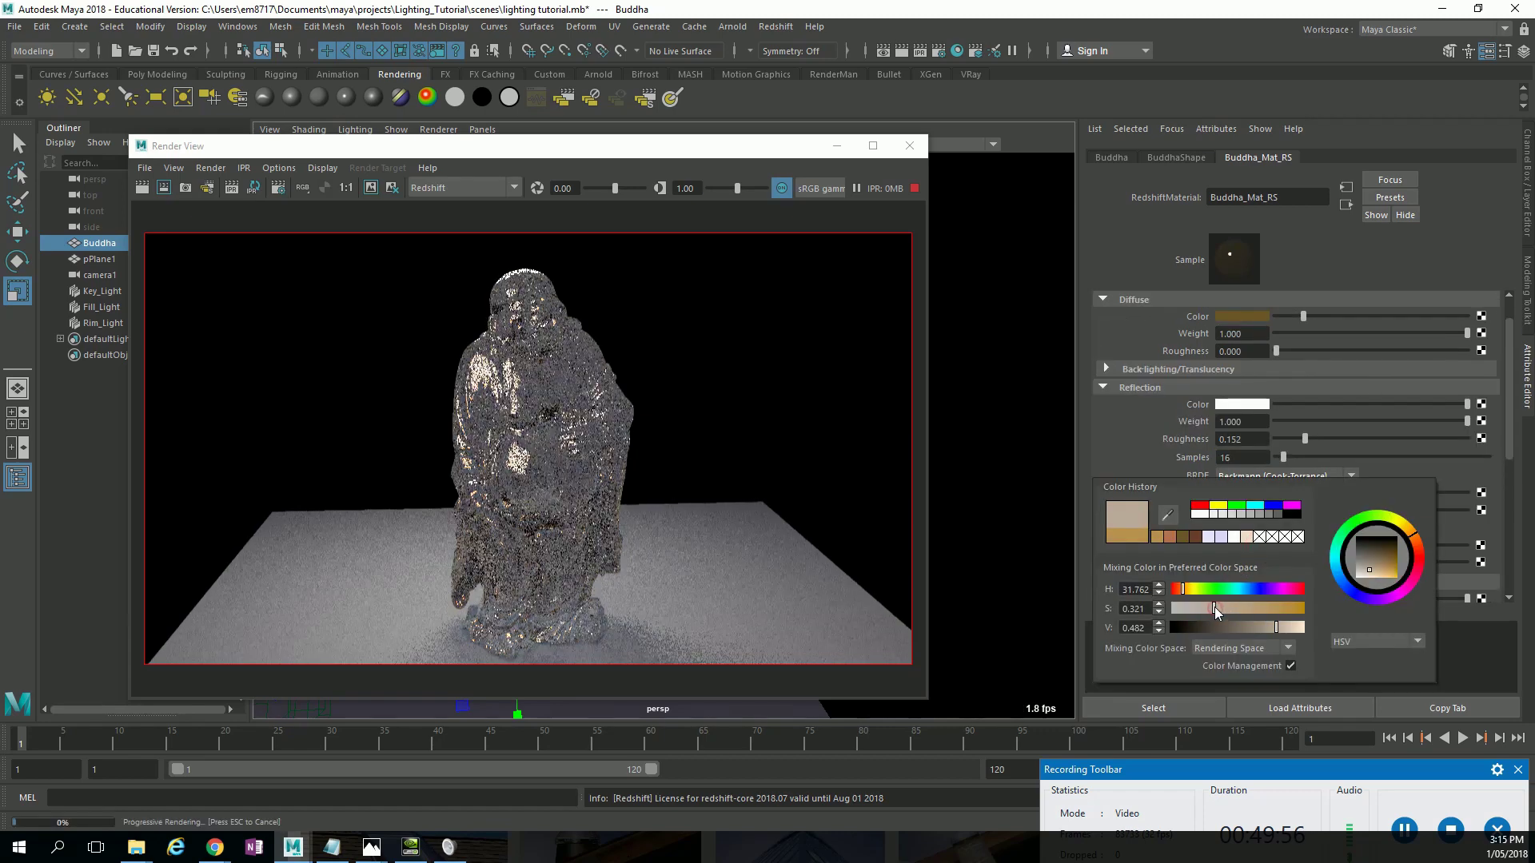
# Reuse the recent pale beige as the Buddha material's diffuse color.
pyautogui.scroll(1, 1258, 403)
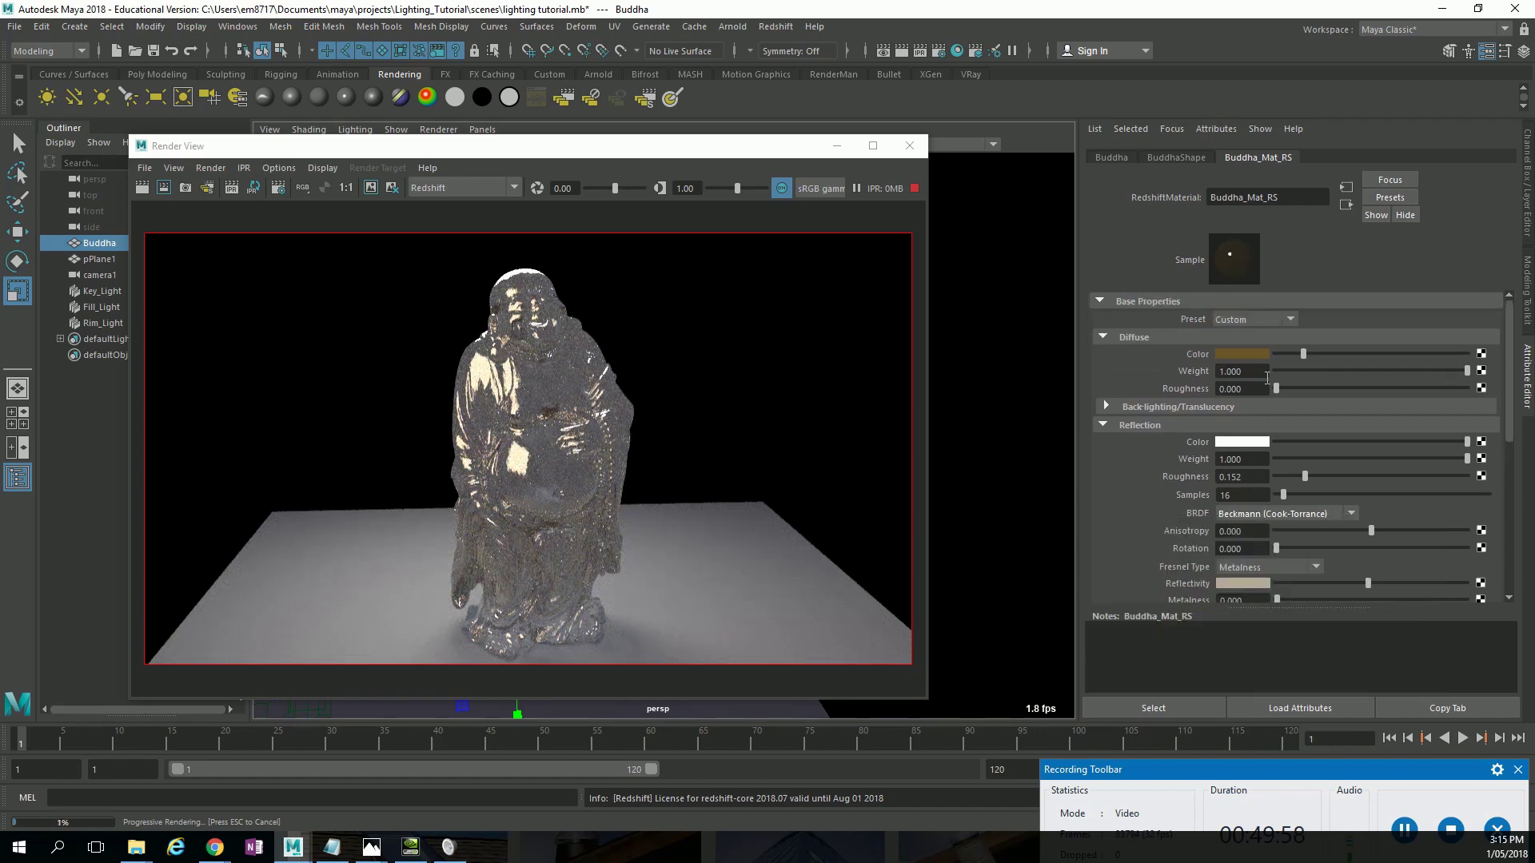
pyautogui.click(1245, 352)
pyautogui.click(1240, 353)
pyautogui.click(1153, 339)
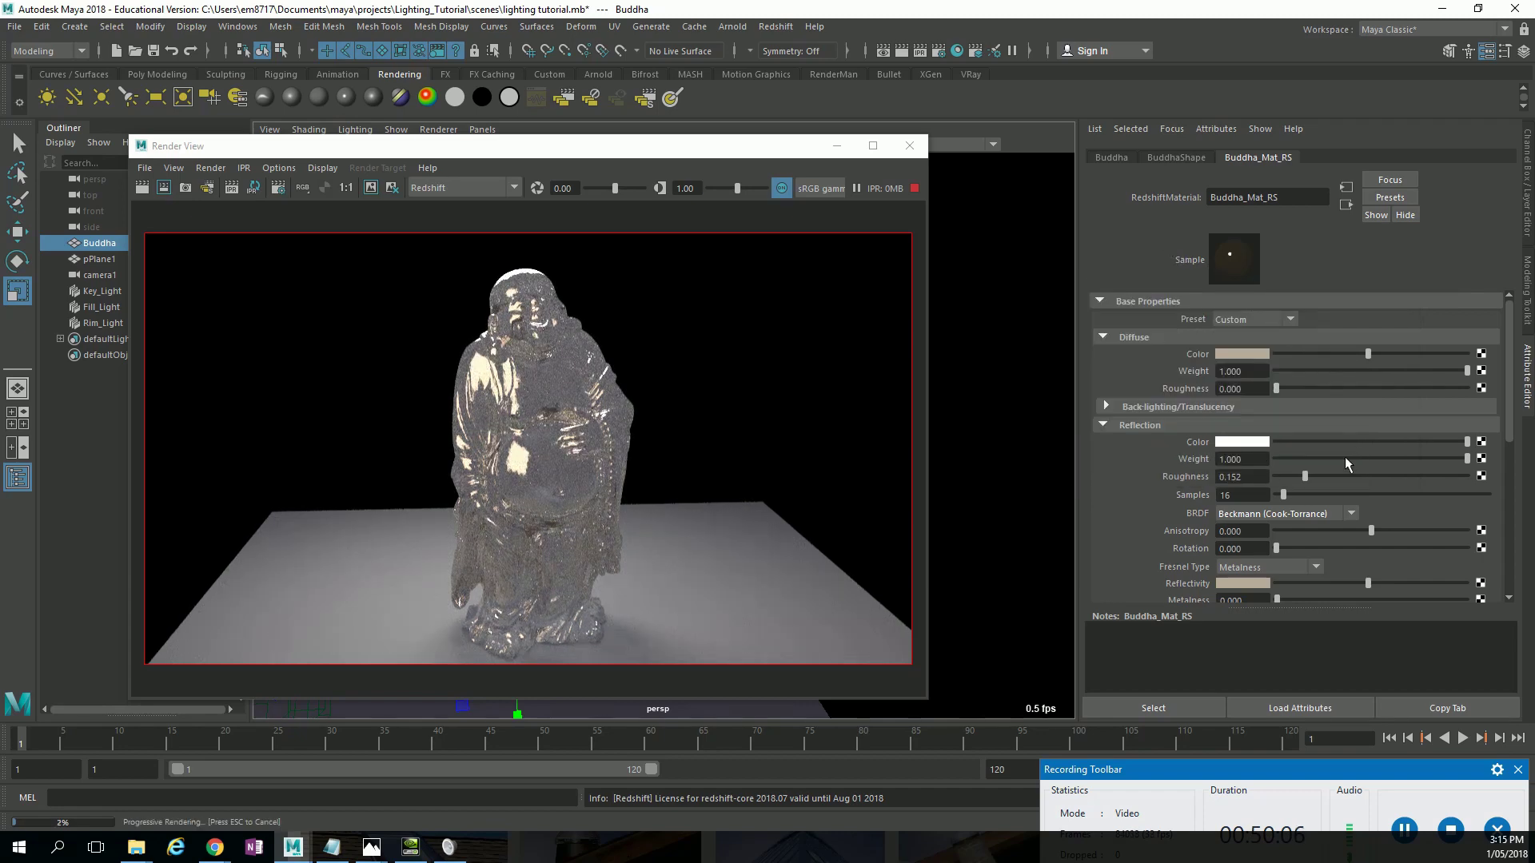
# Try rougher reflections on the Buddha material, then settle its reflection Roughness at 0.084 and its reflection Weight at 0.903.
pyautogui.click(1327, 476)
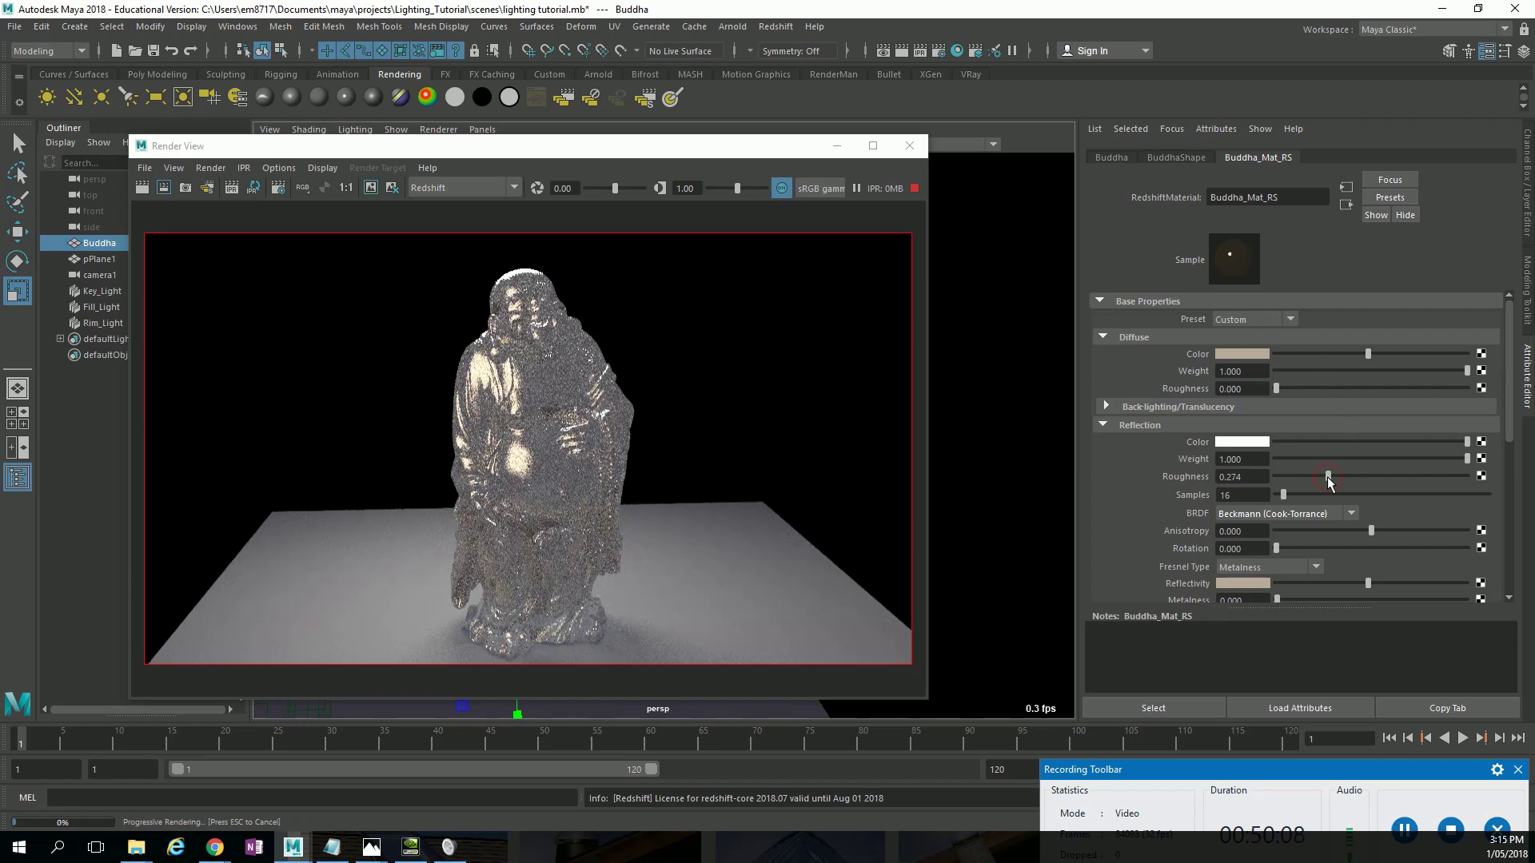
pyautogui.click(1366, 476)
pyautogui.moveTo(1367, 475); pyautogui.dragTo(1293, 478)
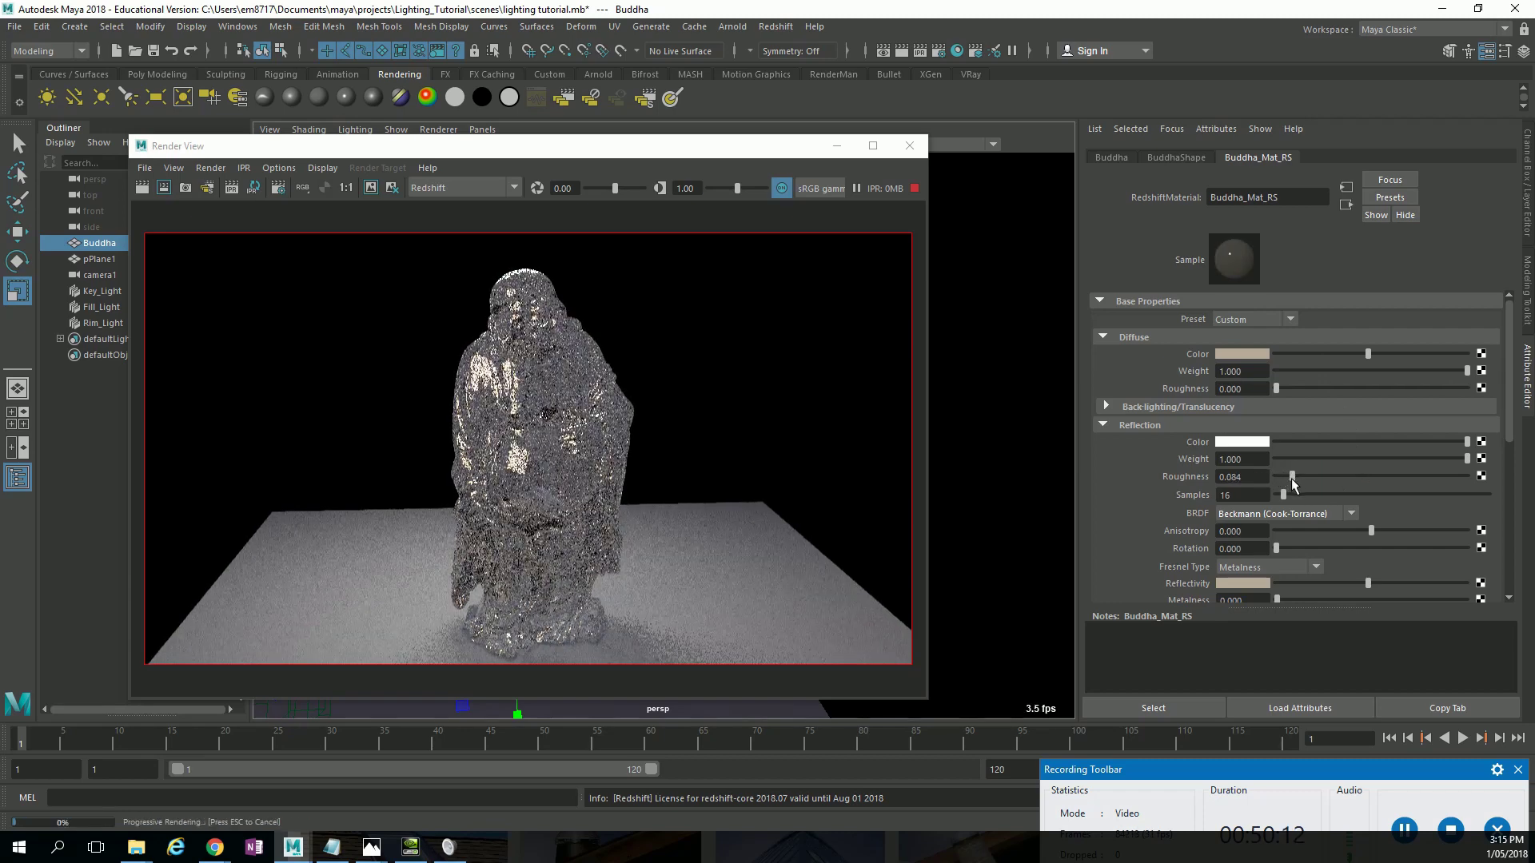
pyautogui.click(1419, 460)
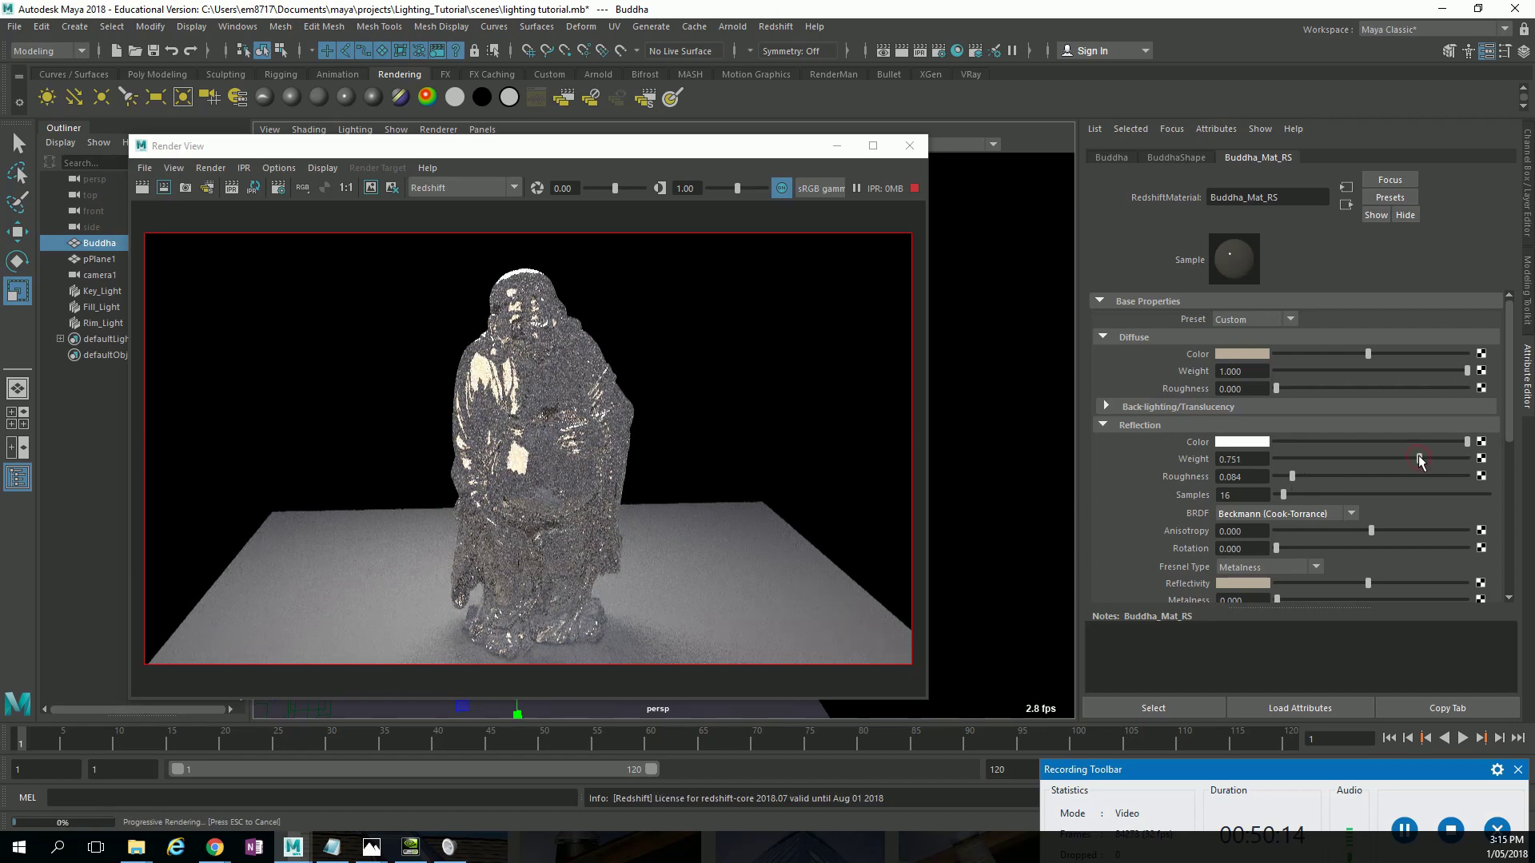
pyautogui.moveTo(1419, 457)
pyautogui.mouseDown()
pyautogui.moveTo(1404, 457)
pyautogui.moveTo(1447, 459)
pyautogui.mouseUp()
# Move the Render View clear of the Outliner and set the Buddha material's Fresnel Type to IOR.
pyautogui.scroll(-3, 1406, 439)
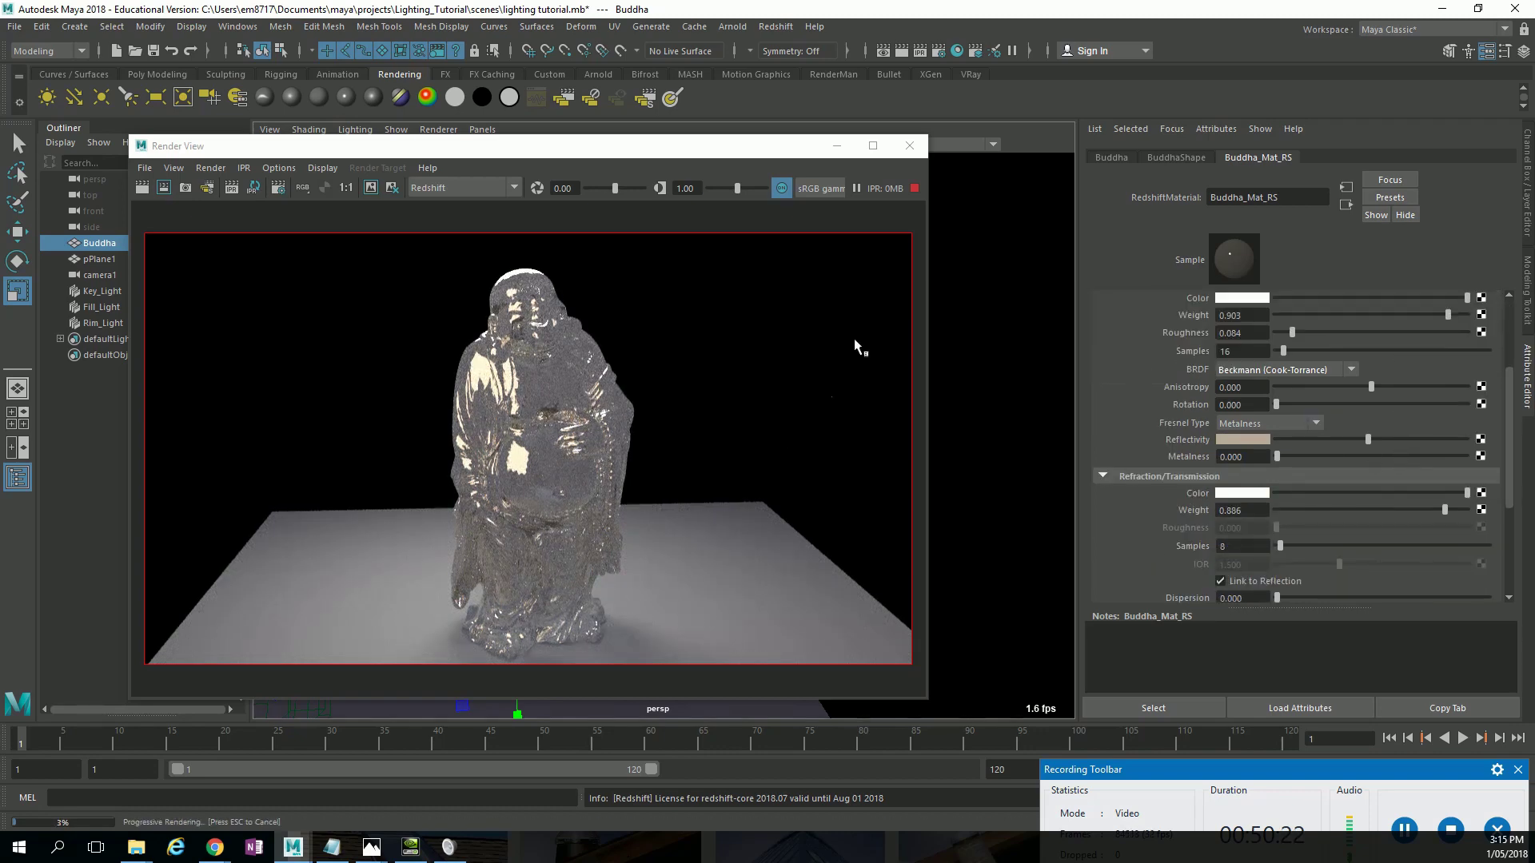
pyautogui.moveTo(736, 155); pyautogui.dragTo(940, 141)
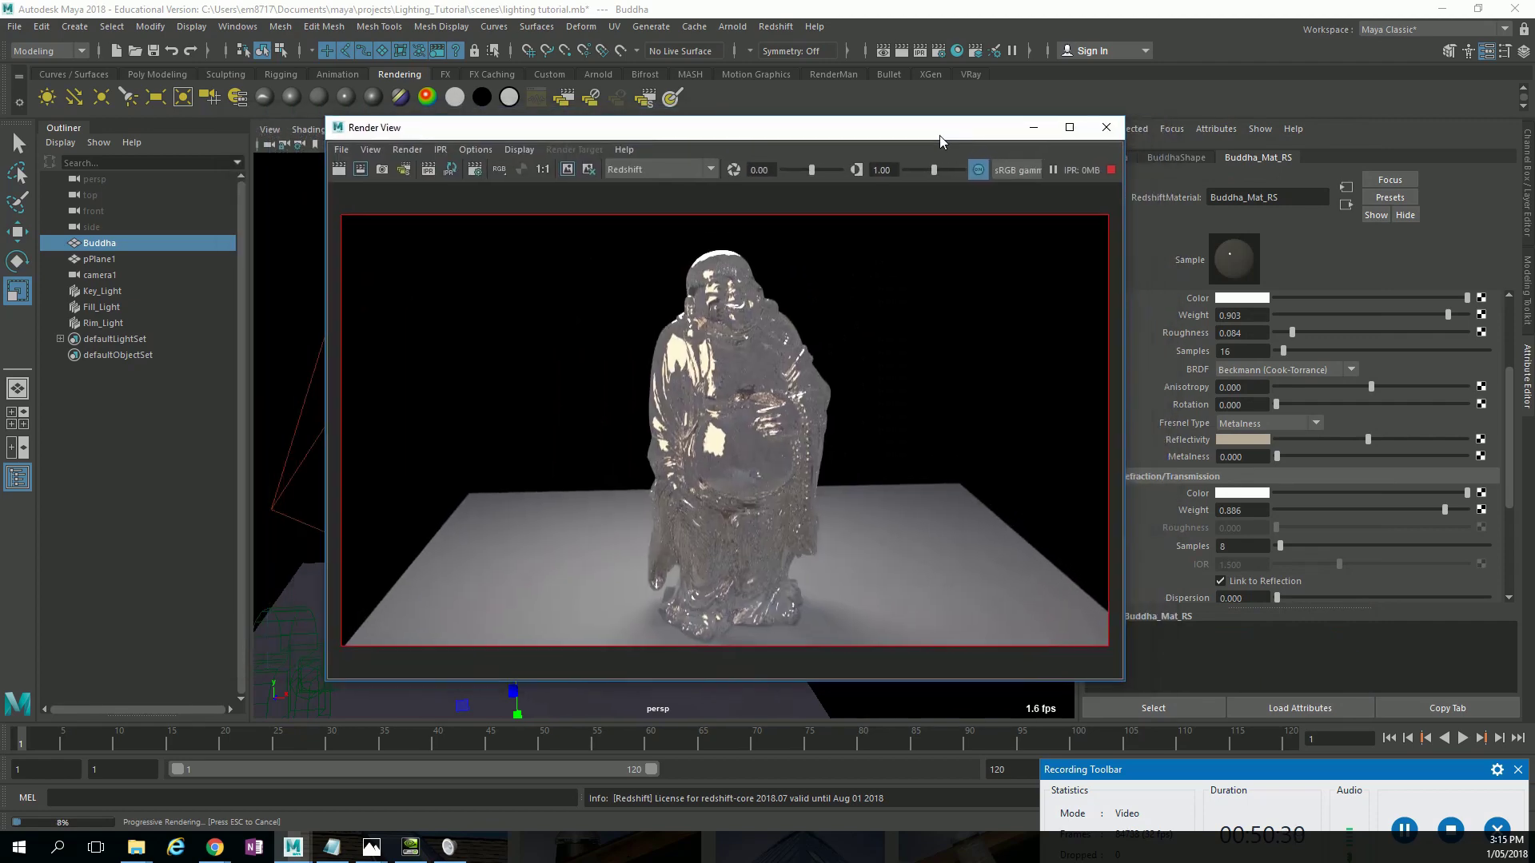
pyautogui.click(1262, 424)
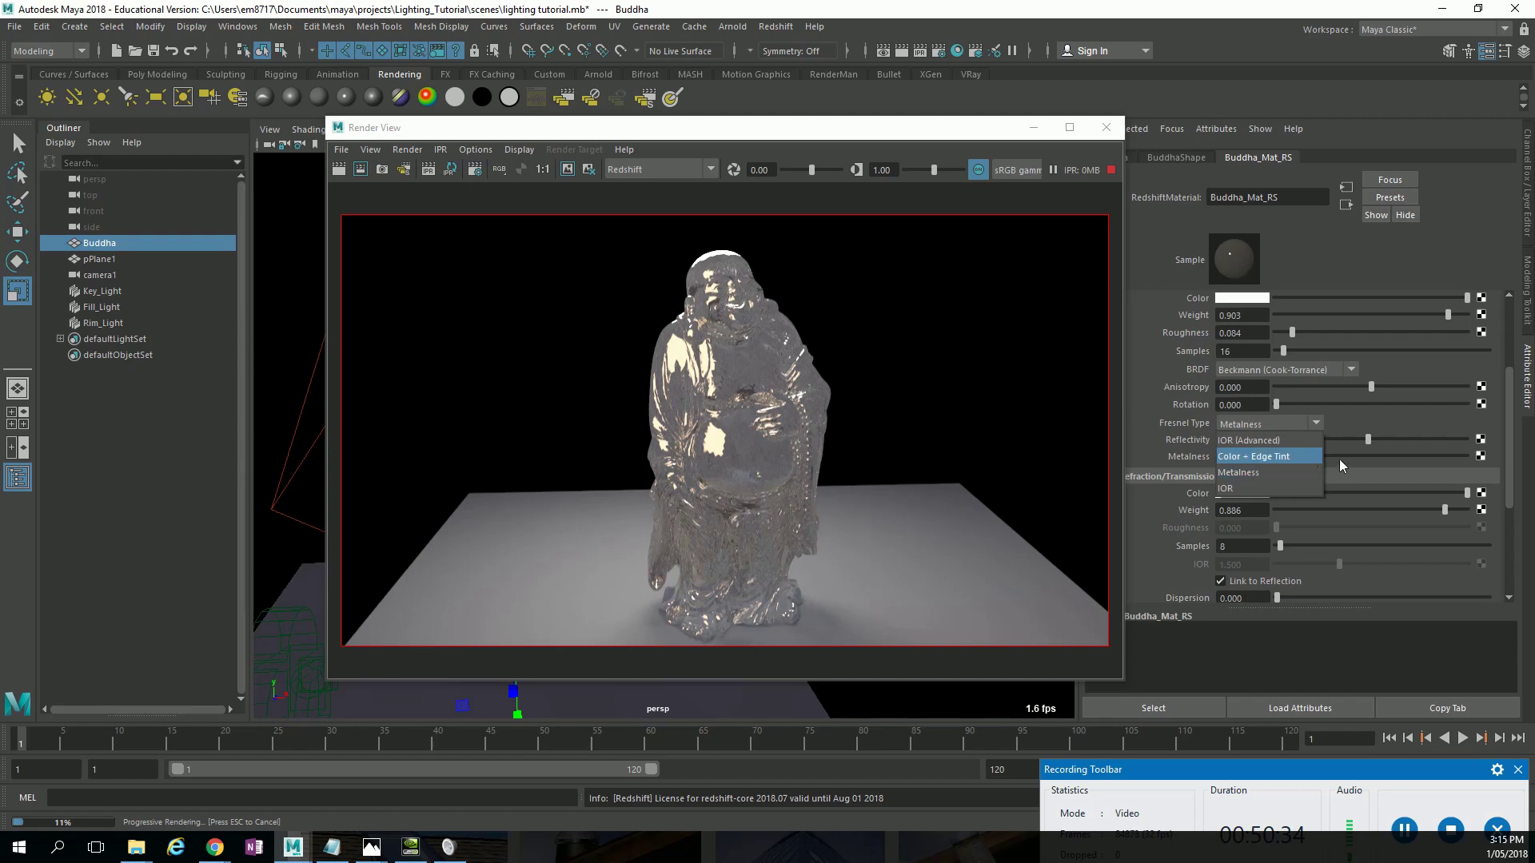
pyautogui.click(1250, 489)
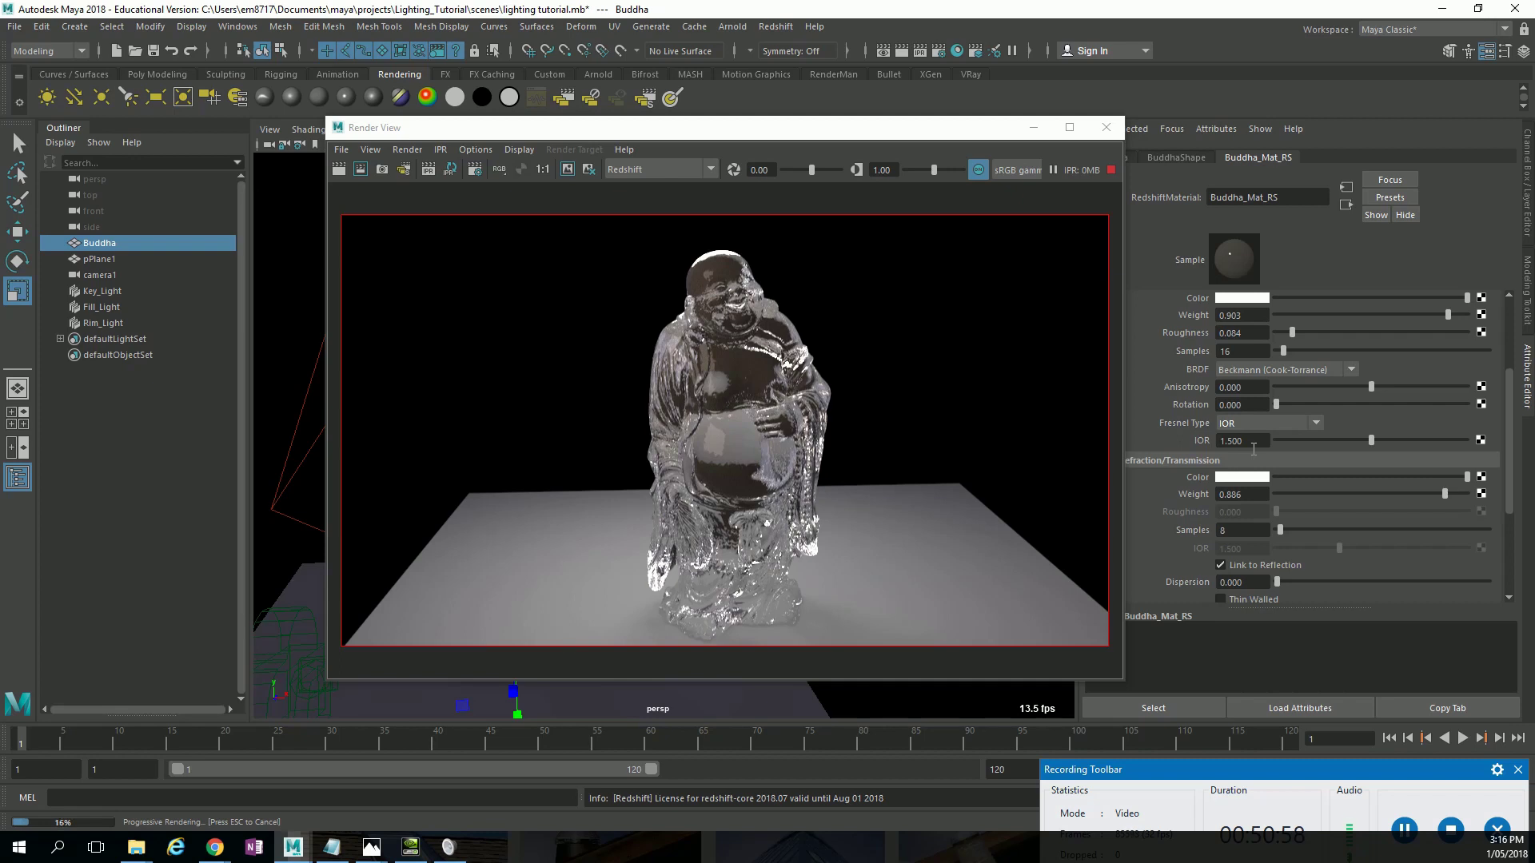
# Move the Render View off the material attributes and open the Buddha material's reflection IOR value for editing.
pyautogui.scroll(-2, 1359, 432)
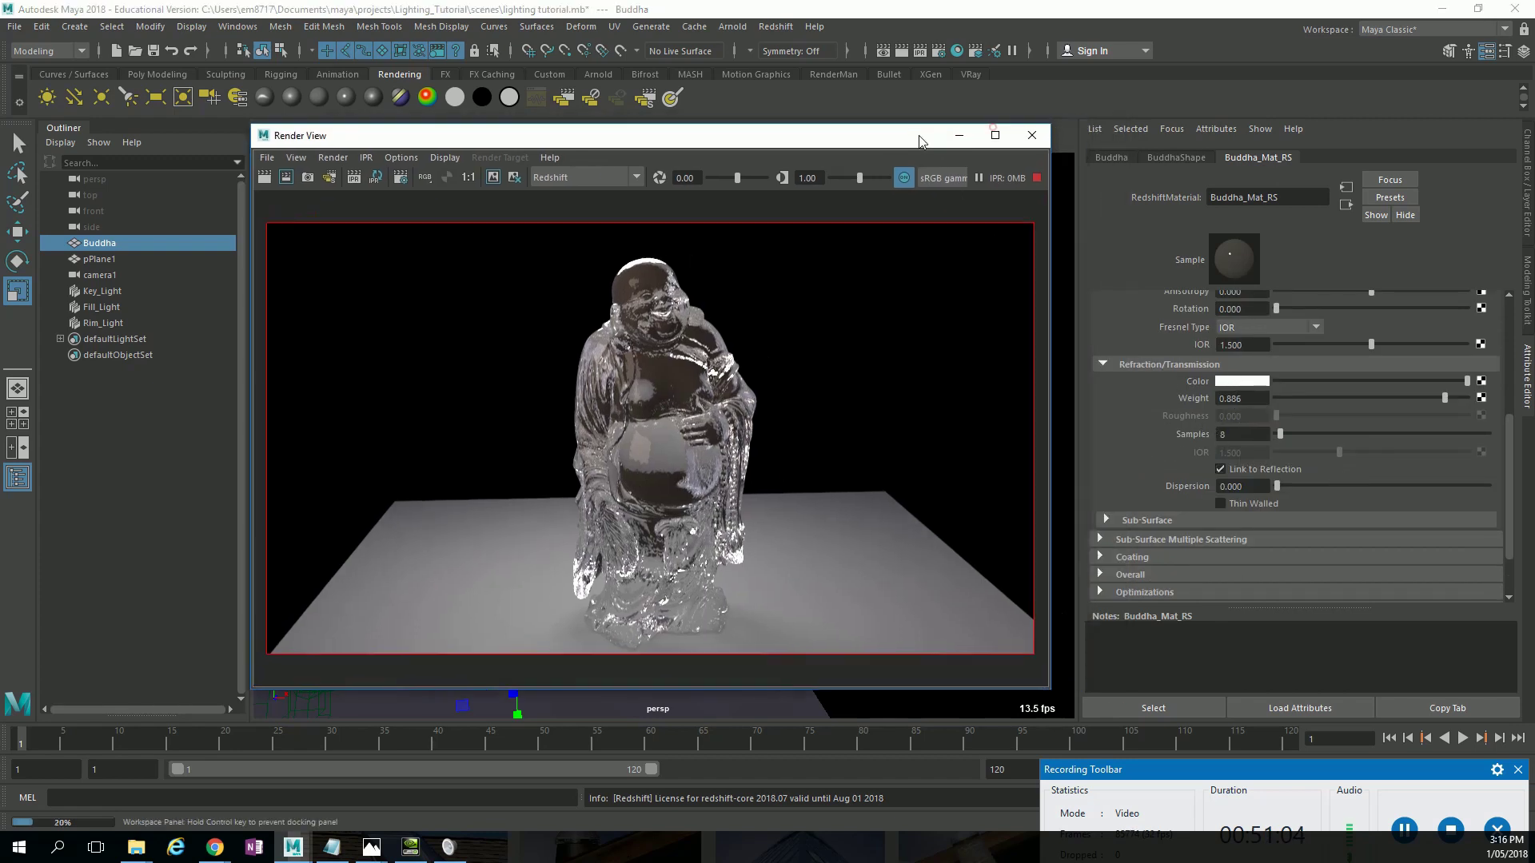
pyautogui.moveTo(1009, 128); pyautogui.dragTo(934, 136)
pyautogui.scroll(3, 1232, 479)
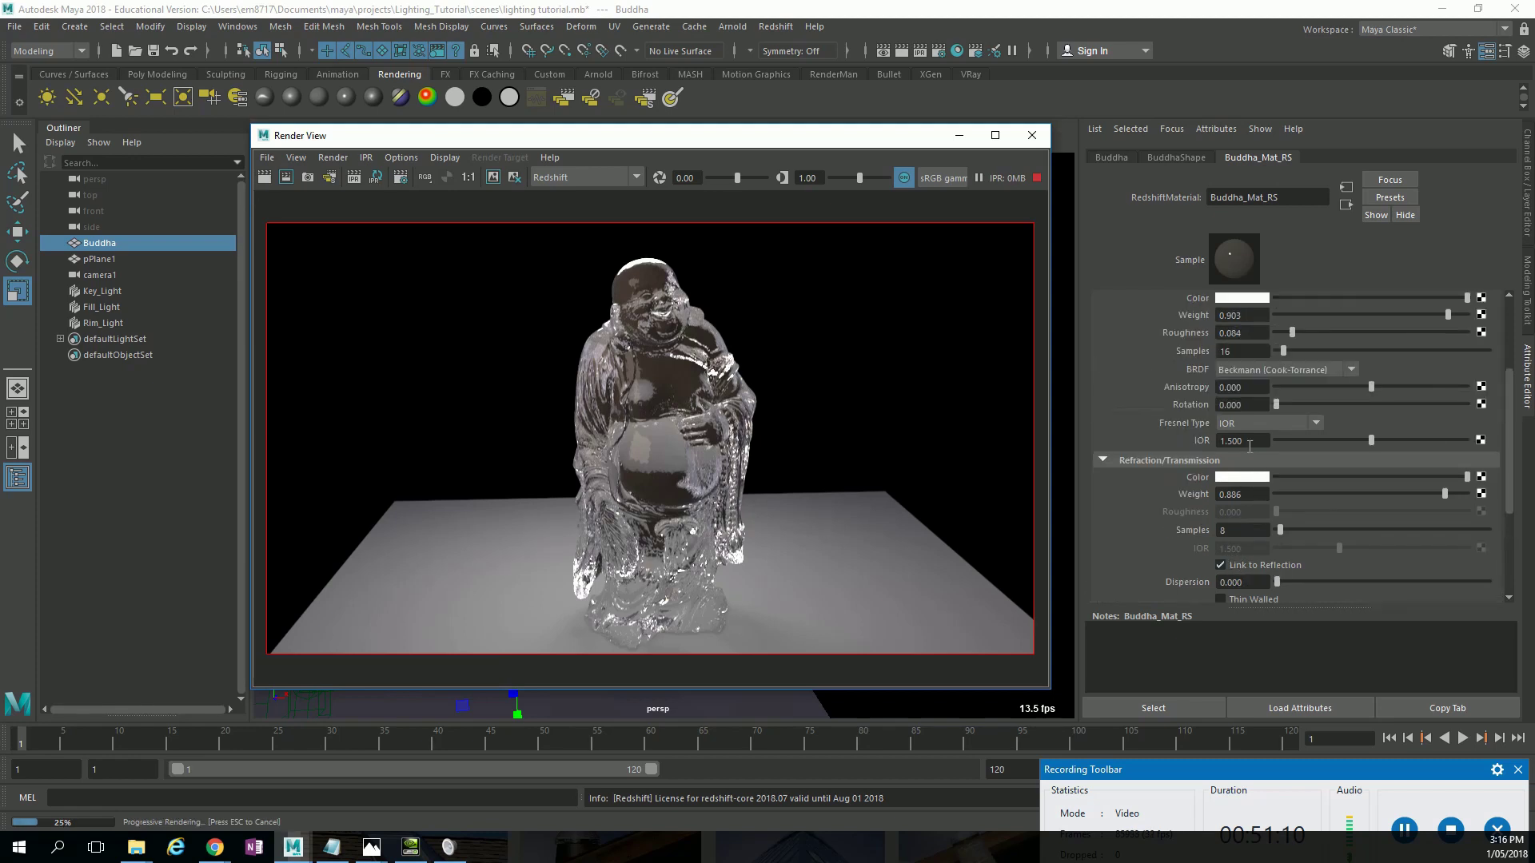
pyautogui.click(1249, 440)
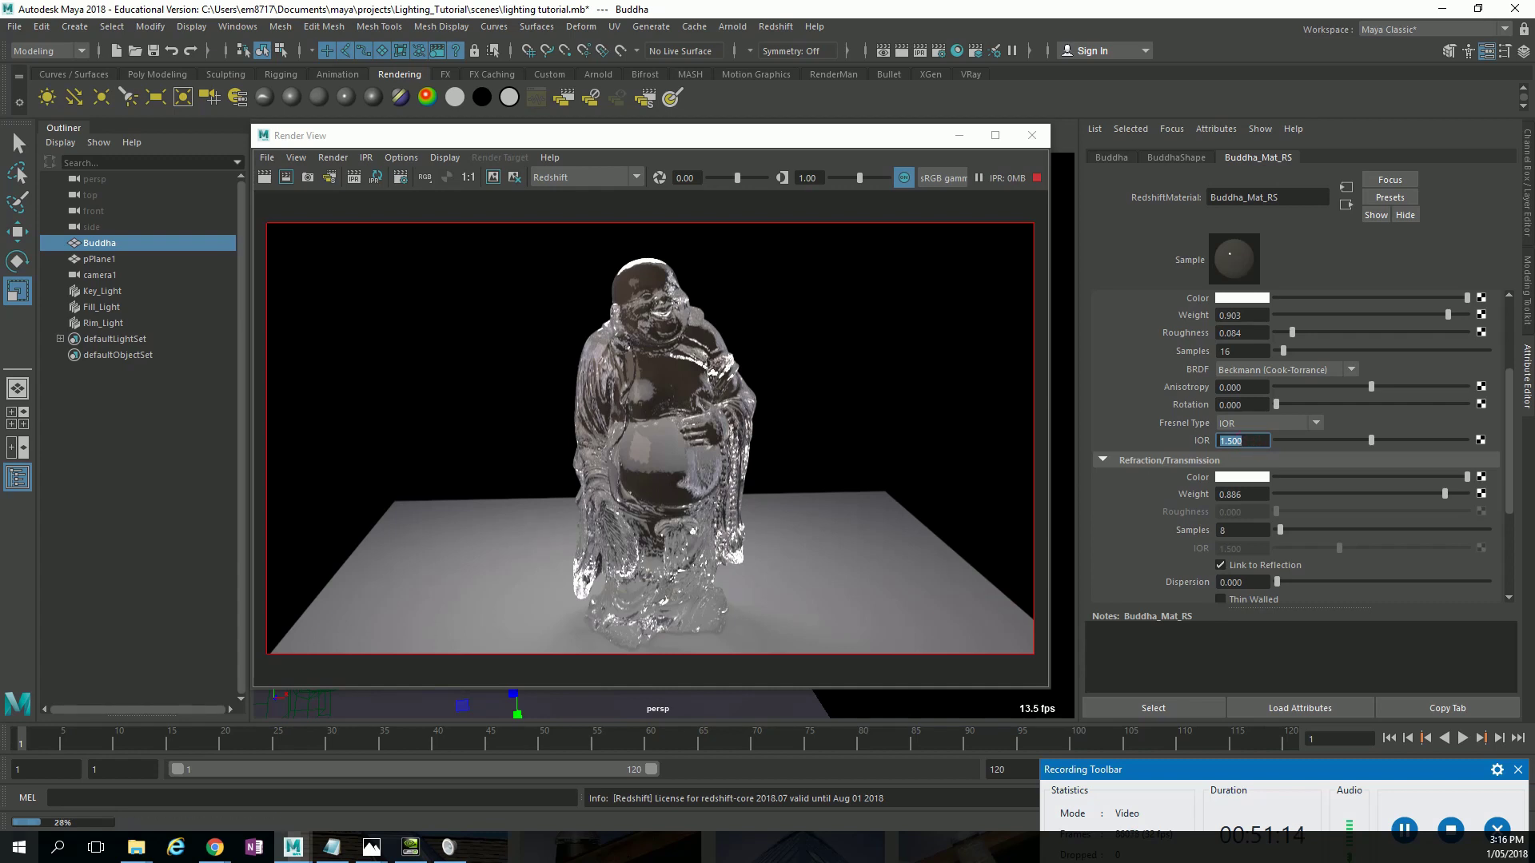
# Switch to Chrome and search Google for "different material ior".
pyautogui.click(215, 847)
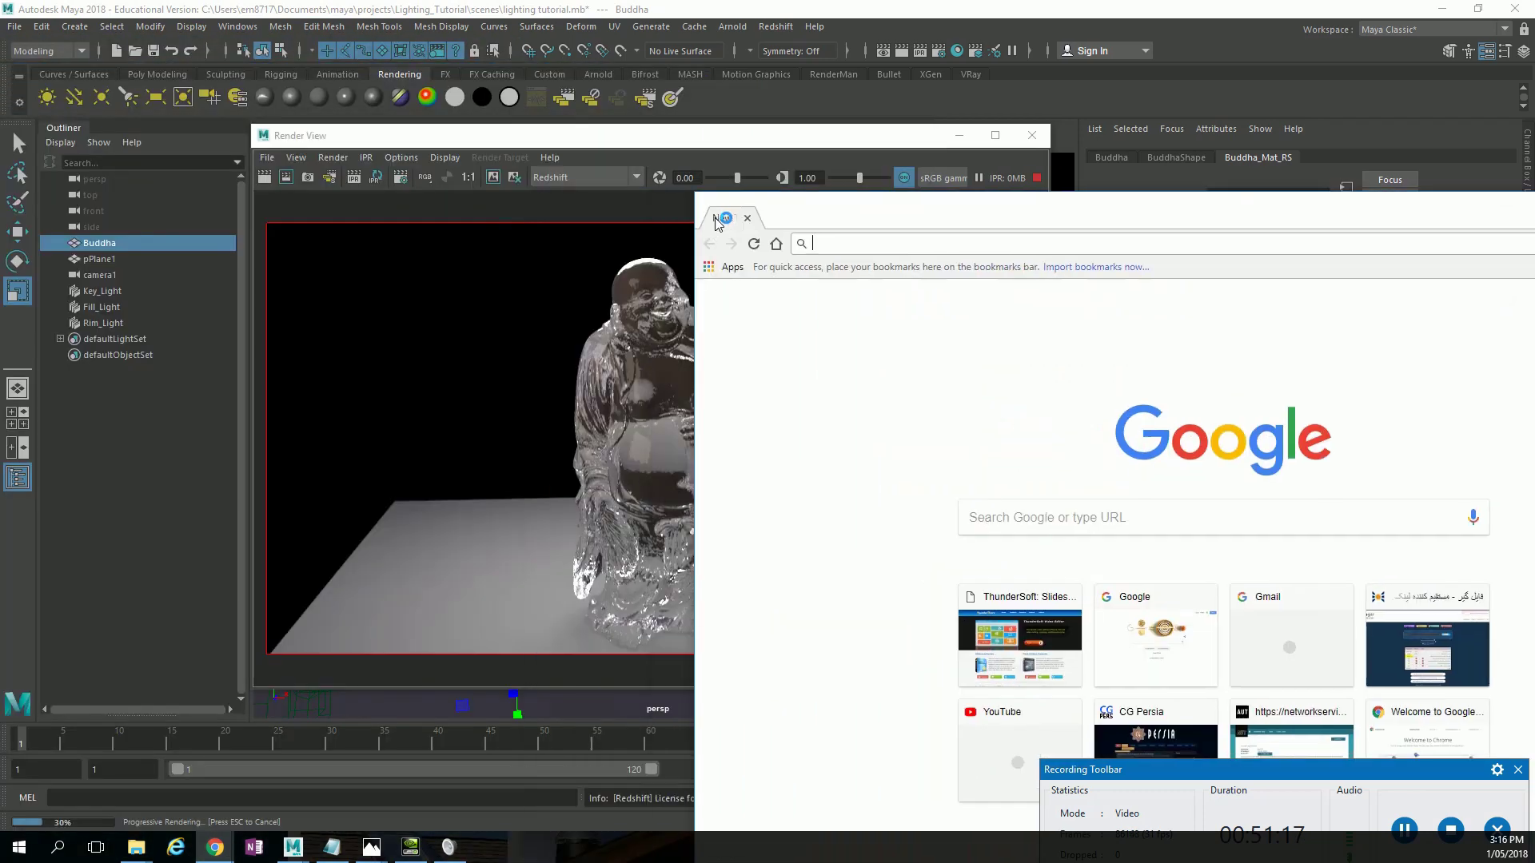
pyautogui.moveTo(717, 222); pyautogui.dragTo(542, 188)
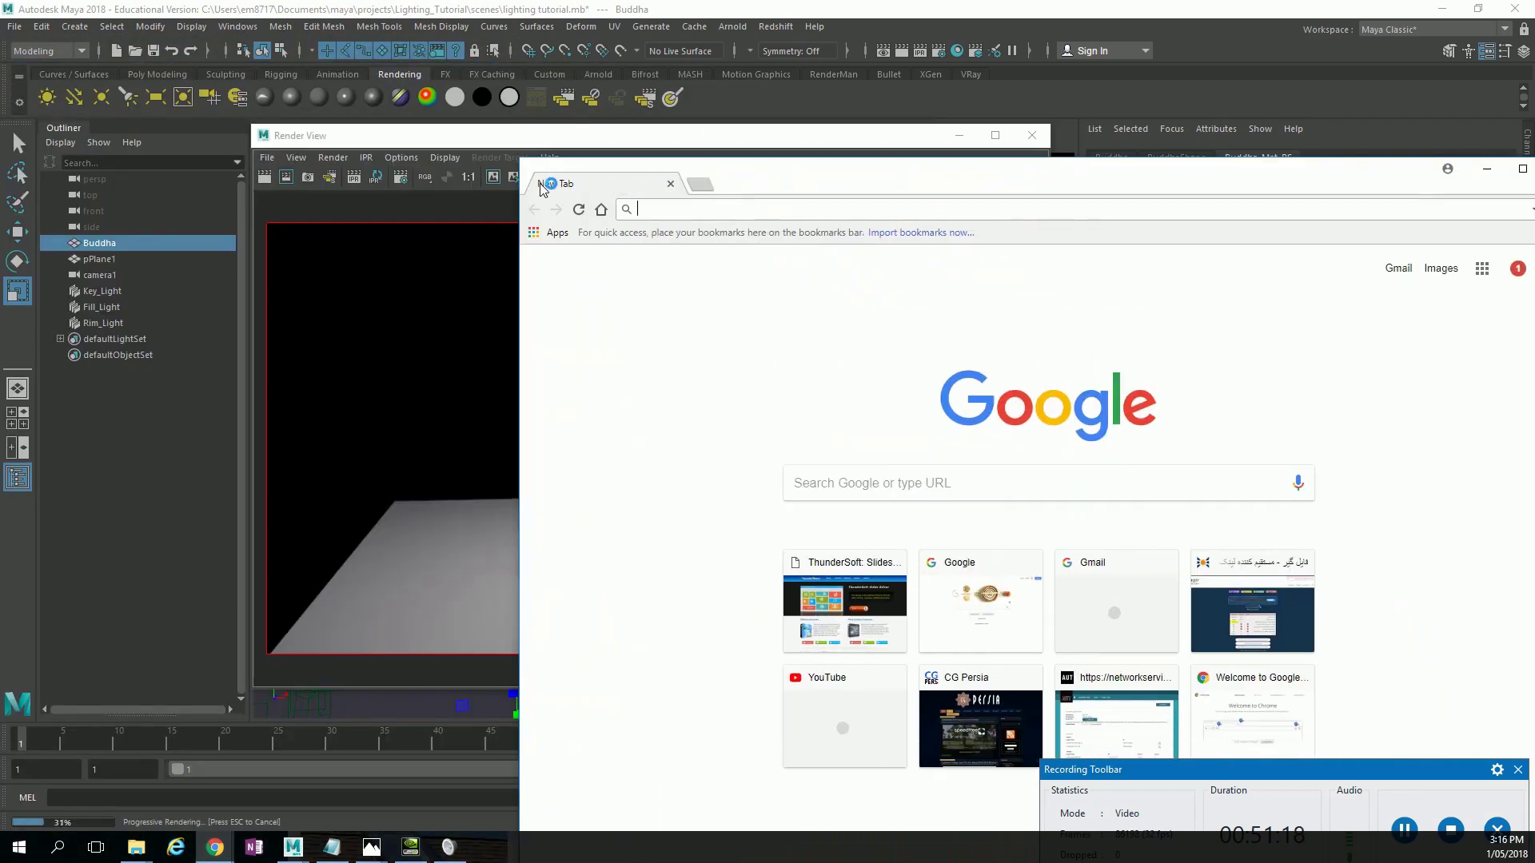
pyautogui.write('differe')
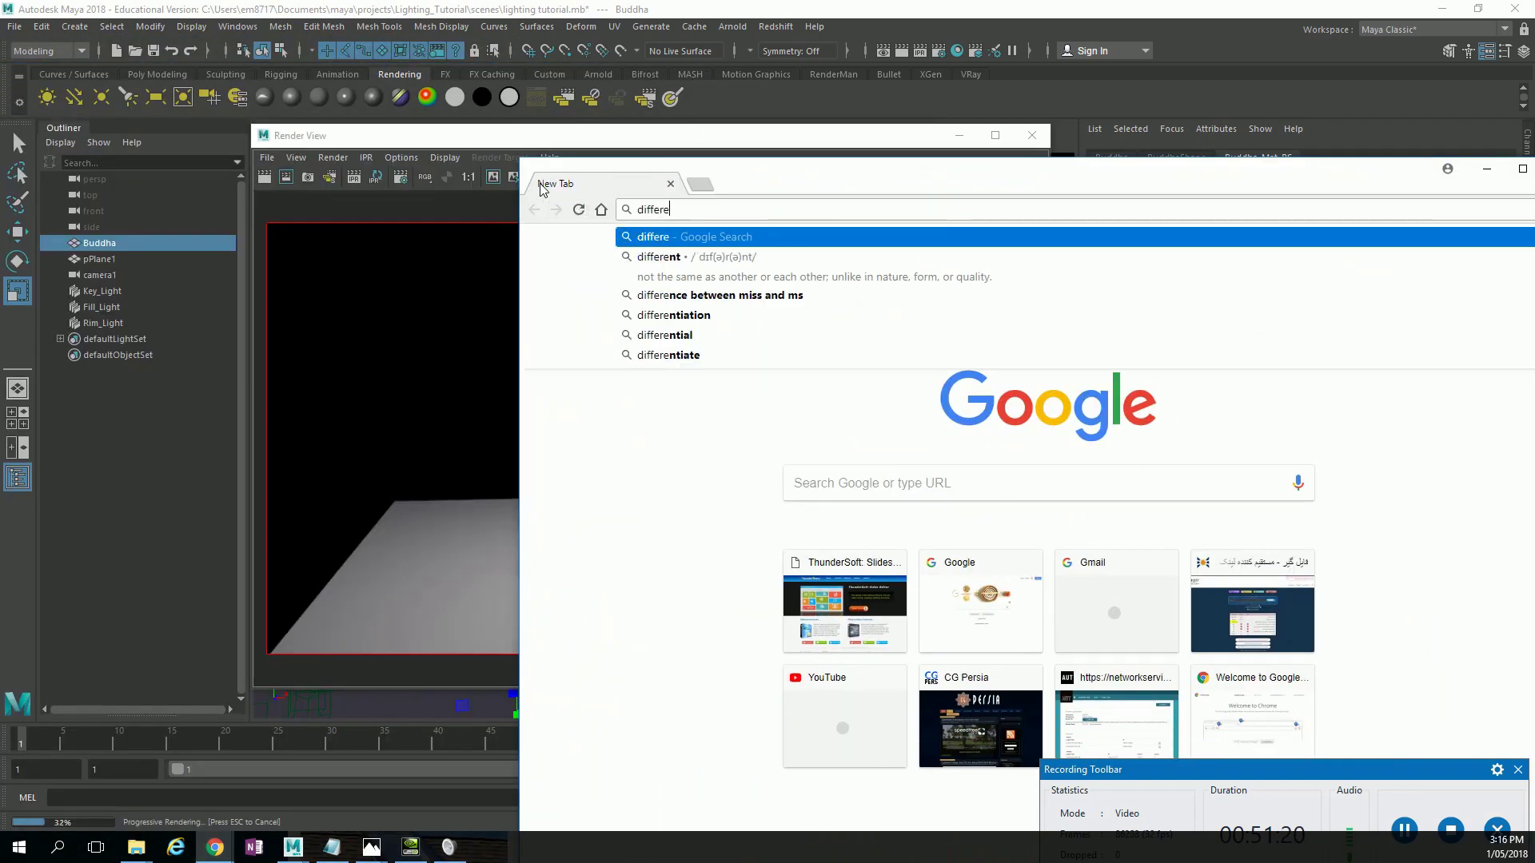
pyautogui.write('nt material ')
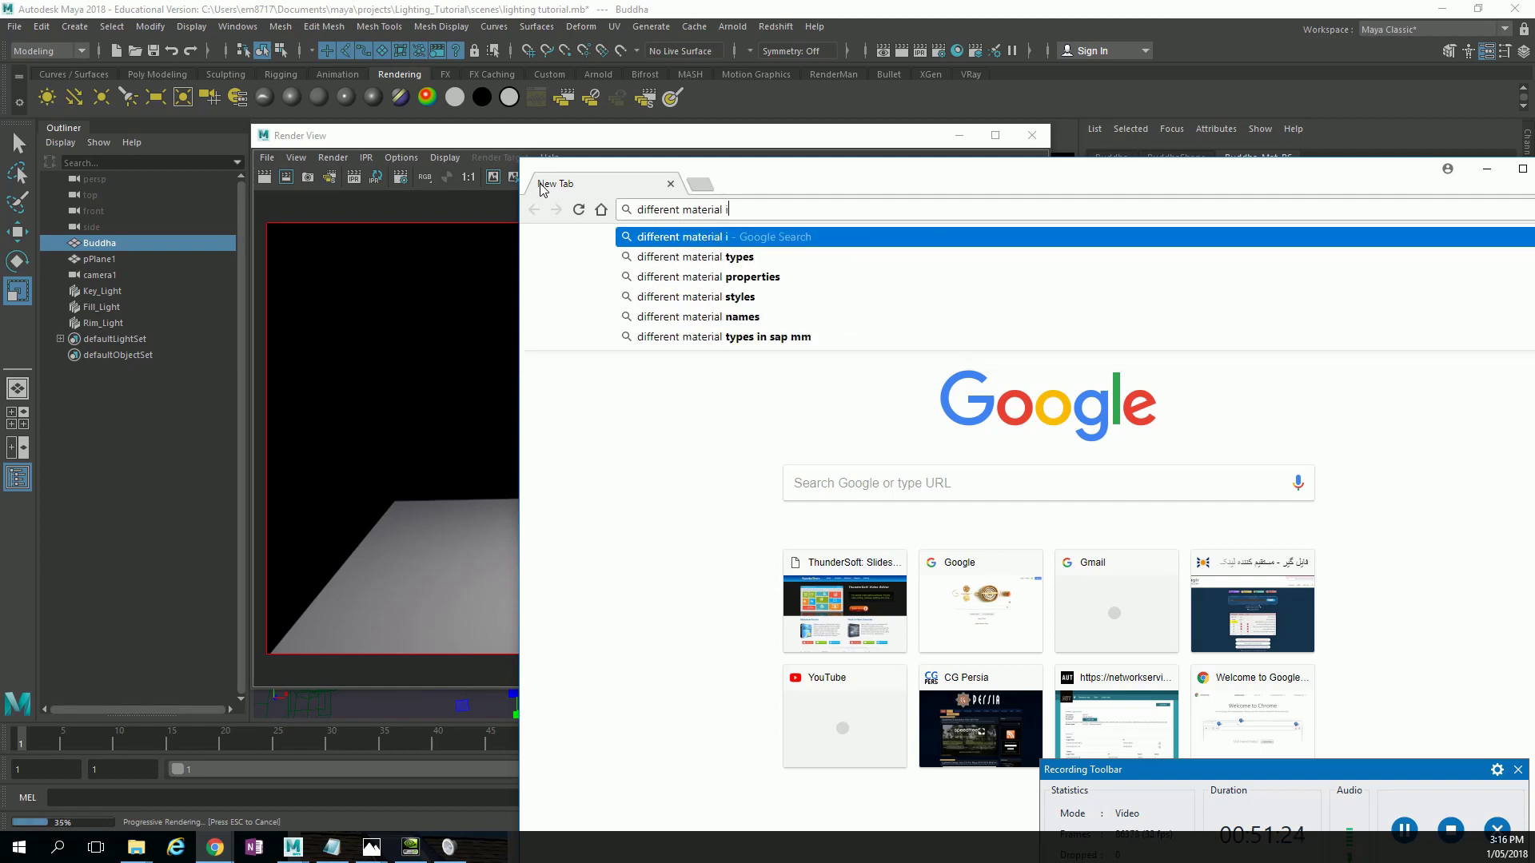
pyautogui.write('ior')
pyautogui.press('Return')
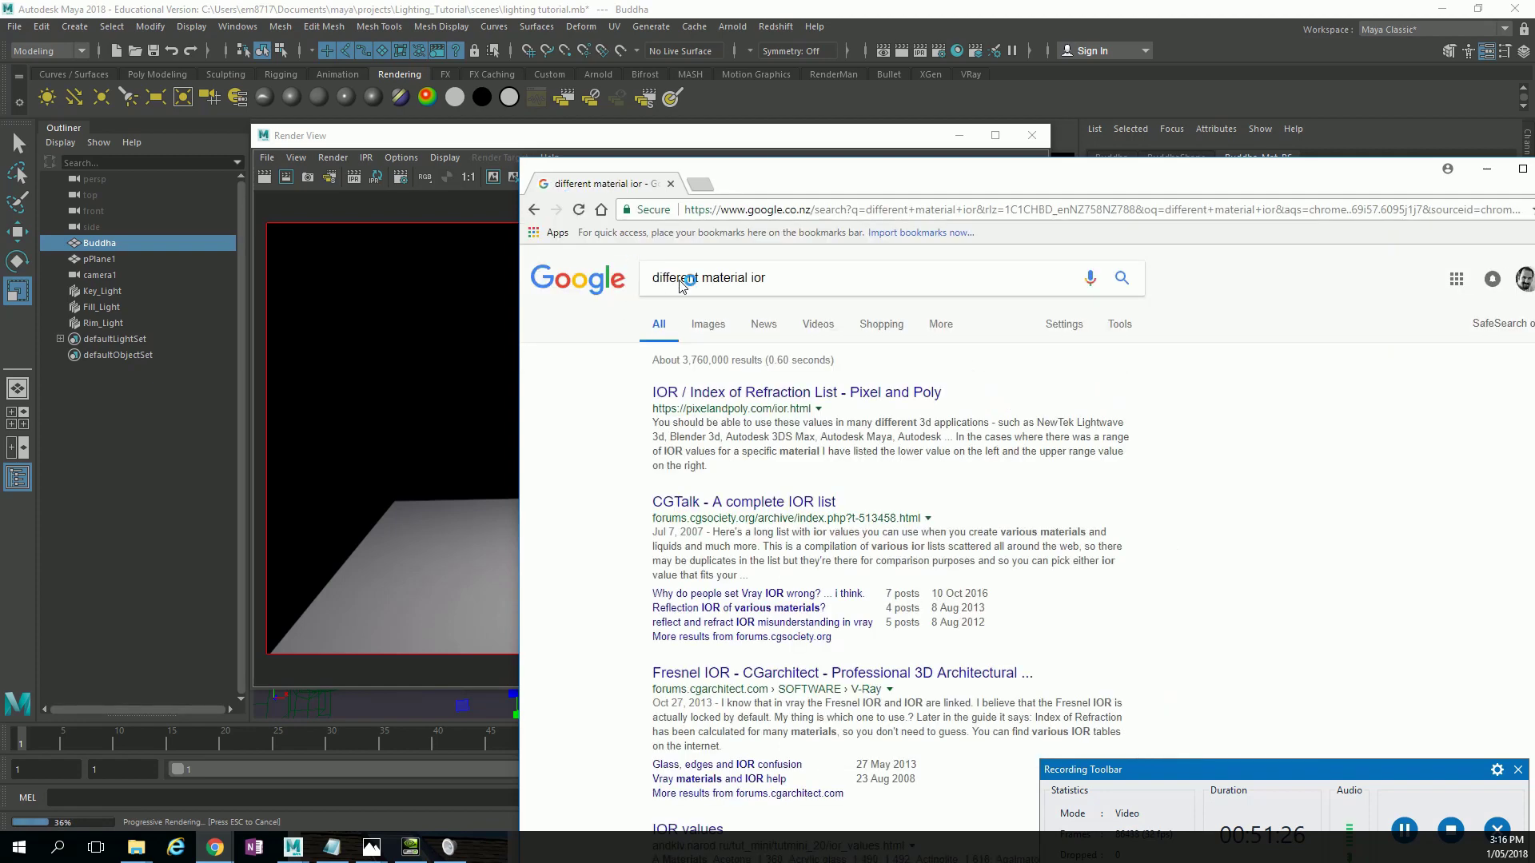
# Open the Pixel and Poly IOR list in a new tab and examine the index of refraction values for common materials.
pyautogui.middleClick(775, 400)
pyautogui.click(759, 185)
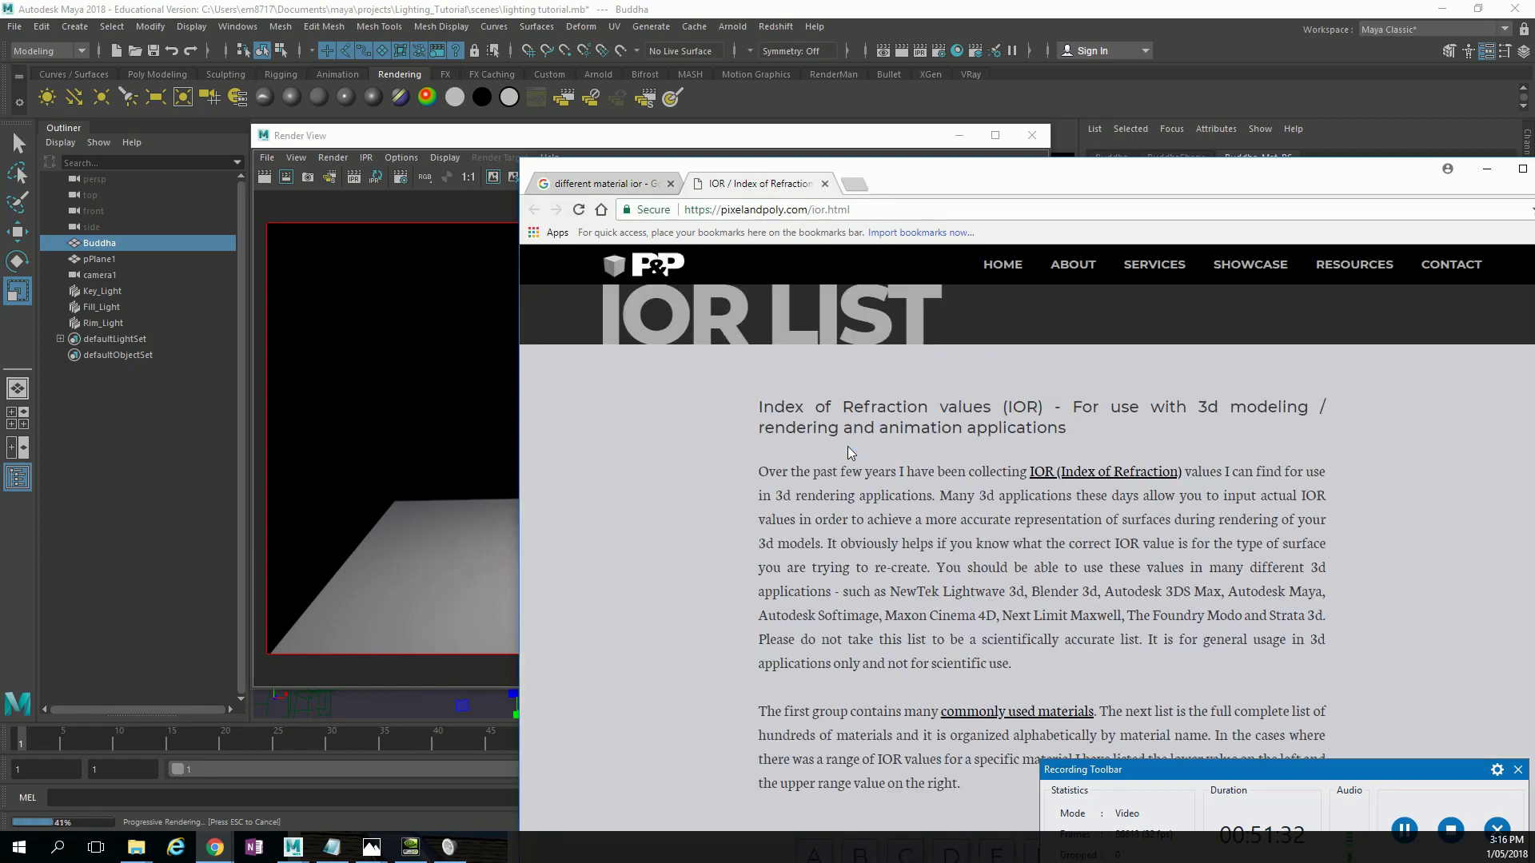
pyautogui.scroll(-5, 847, 448)
pyautogui.scroll(-3, 847, 447)
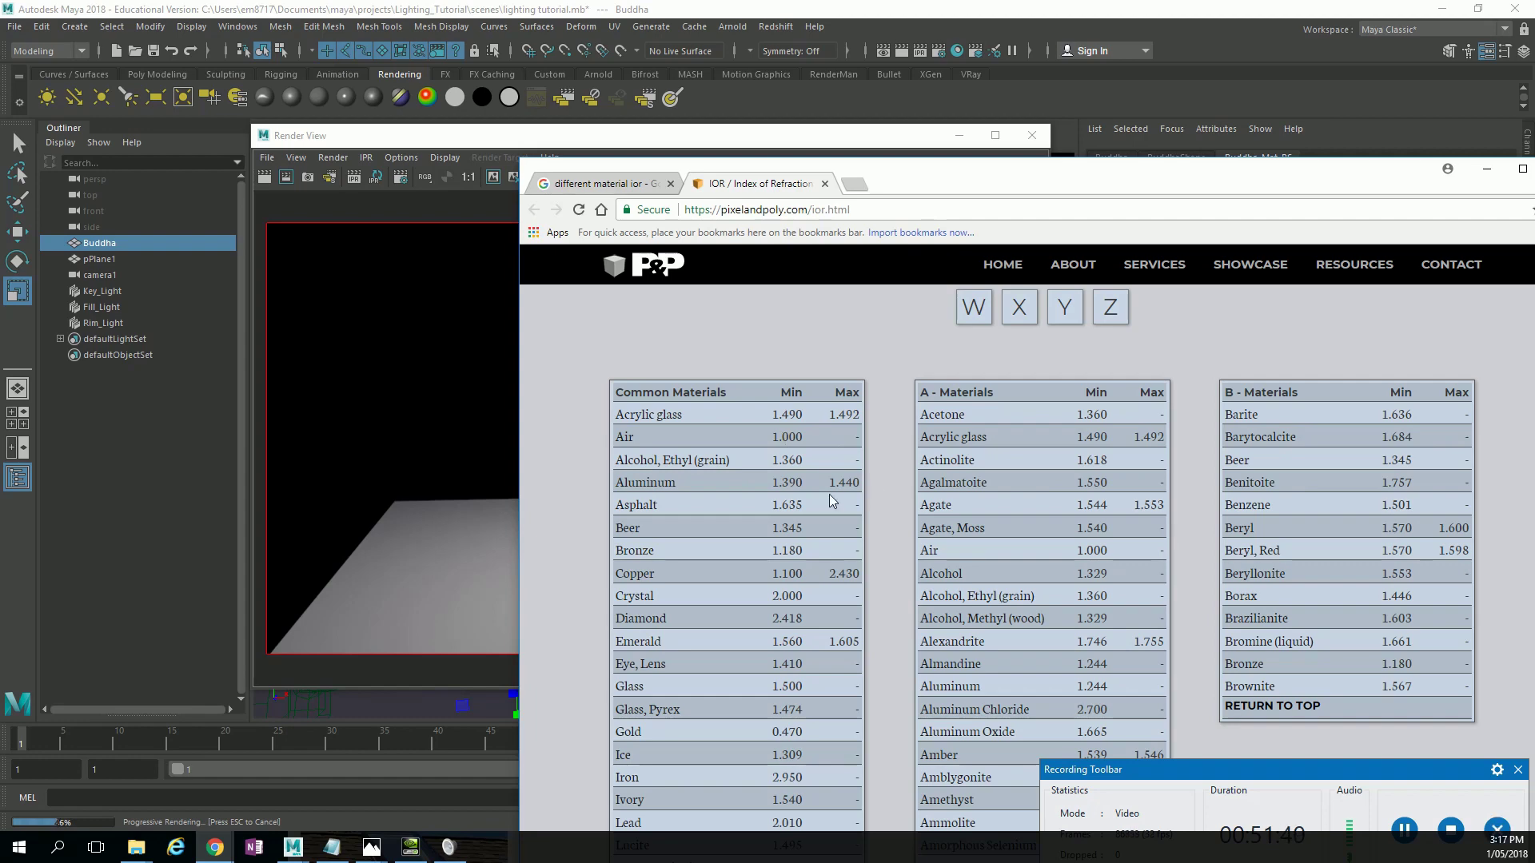
# Examine the IOR list's common materials and its alphabetical tables from A through H.
pyautogui.scroll(-1, 808, 505)
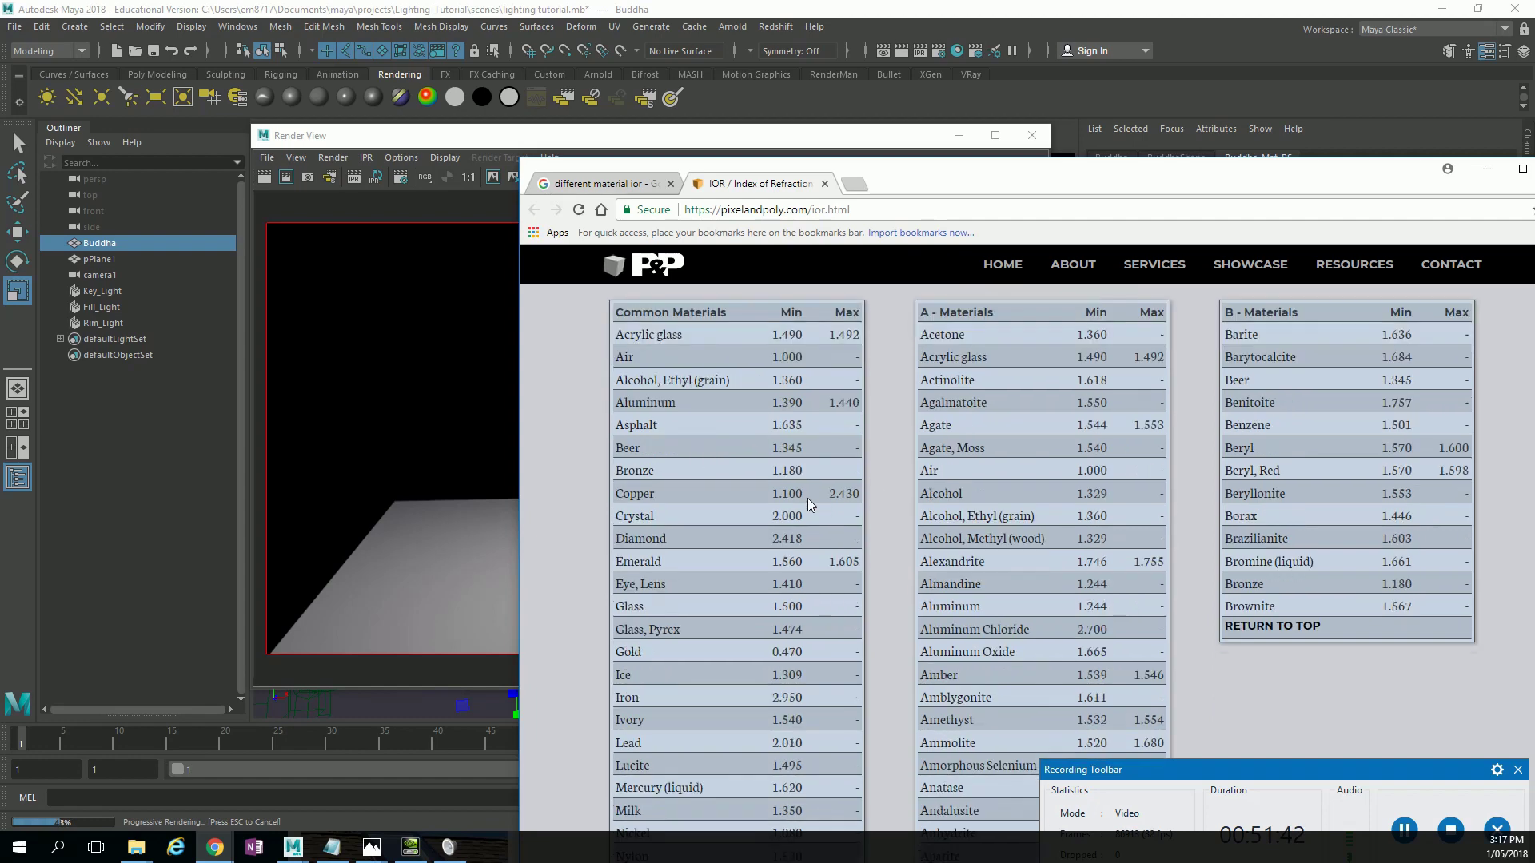
pyautogui.scroll(-3, 809, 504)
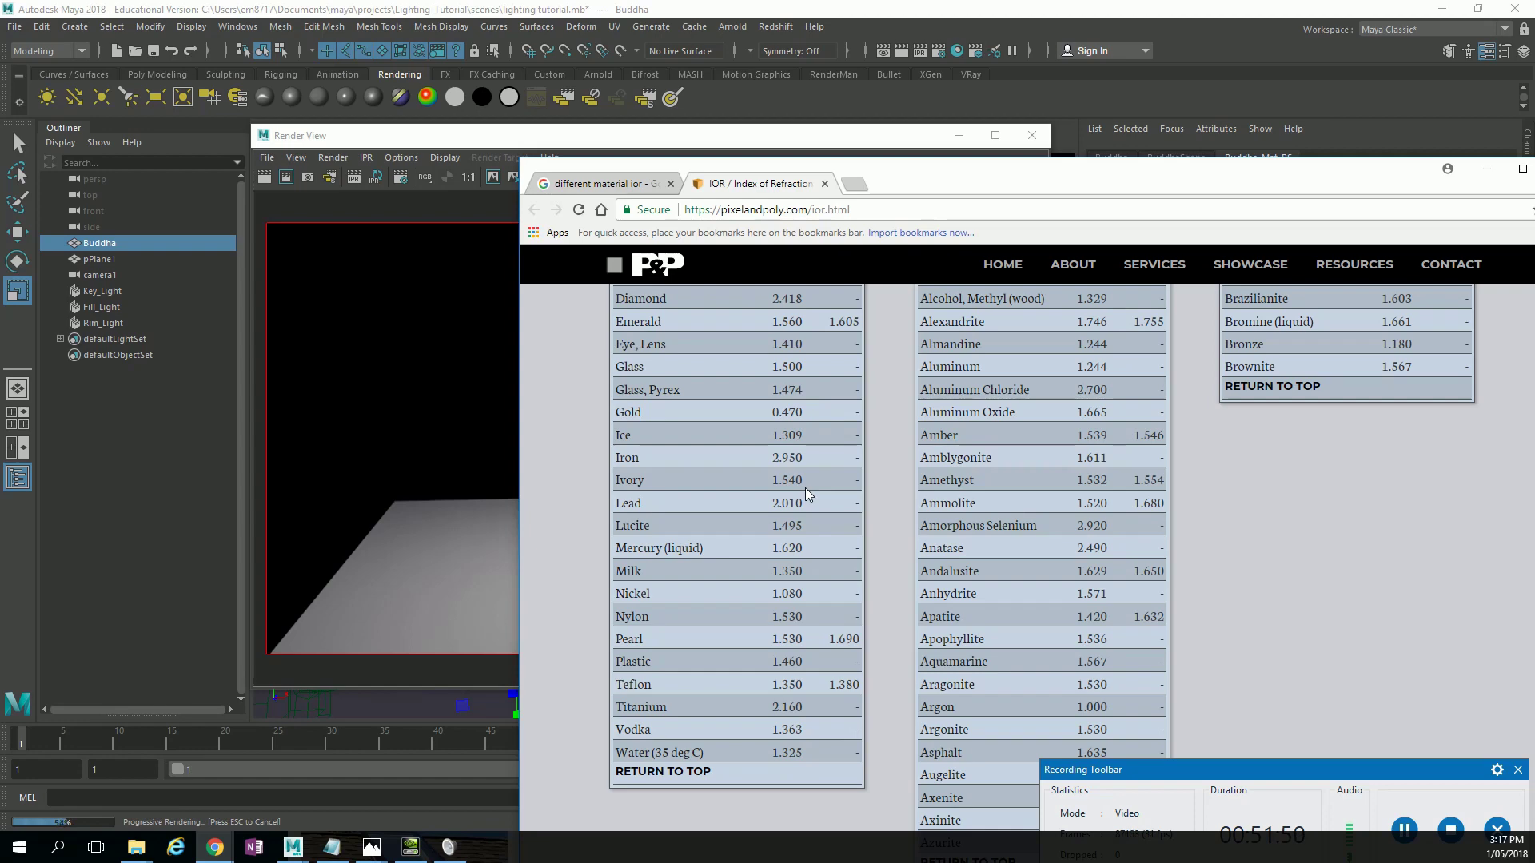
pyautogui.scroll(-1, 847, 504)
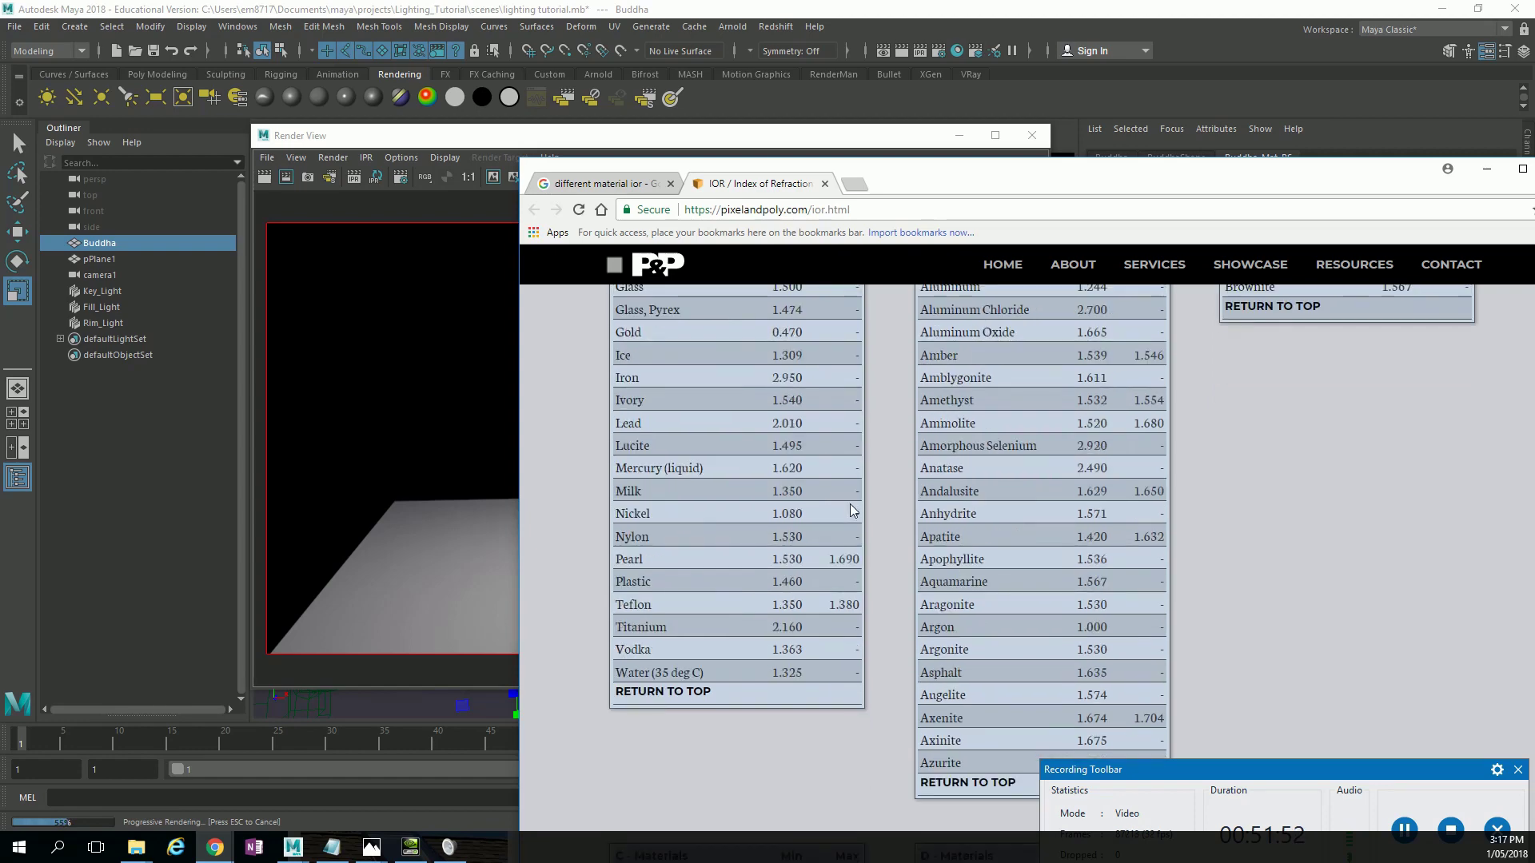
pyautogui.scroll(3, 880, 528)
pyautogui.scroll(2, 942, 554)
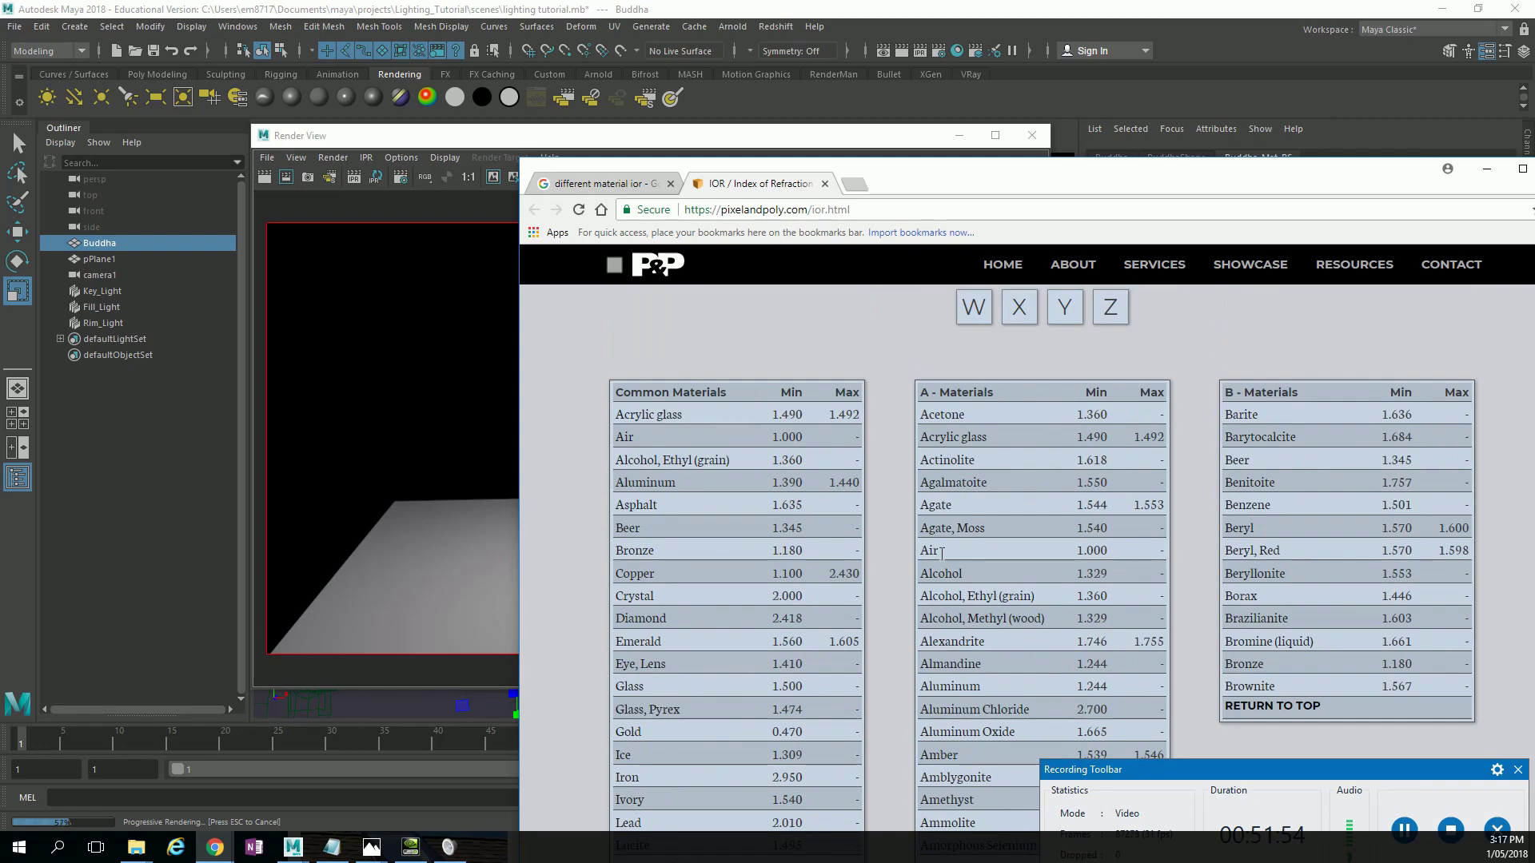
pyautogui.scroll(-7, 942, 553)
pyautogui.scroll(-4, 941, 554)
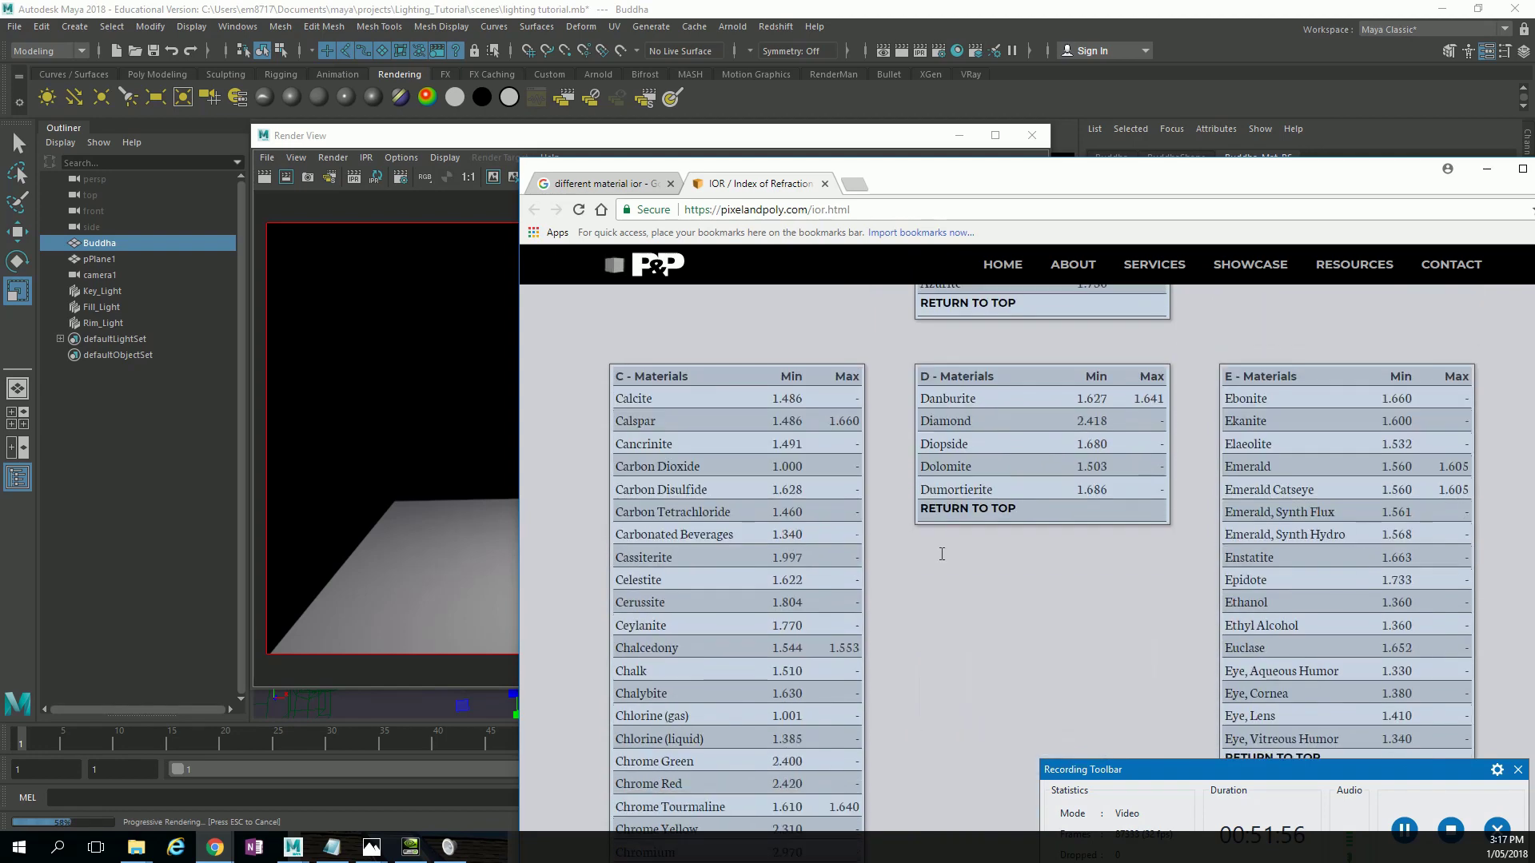
pyautogui.scroll(-4, 940, 555)
pyautogui.scroll(-3, 940, 554)
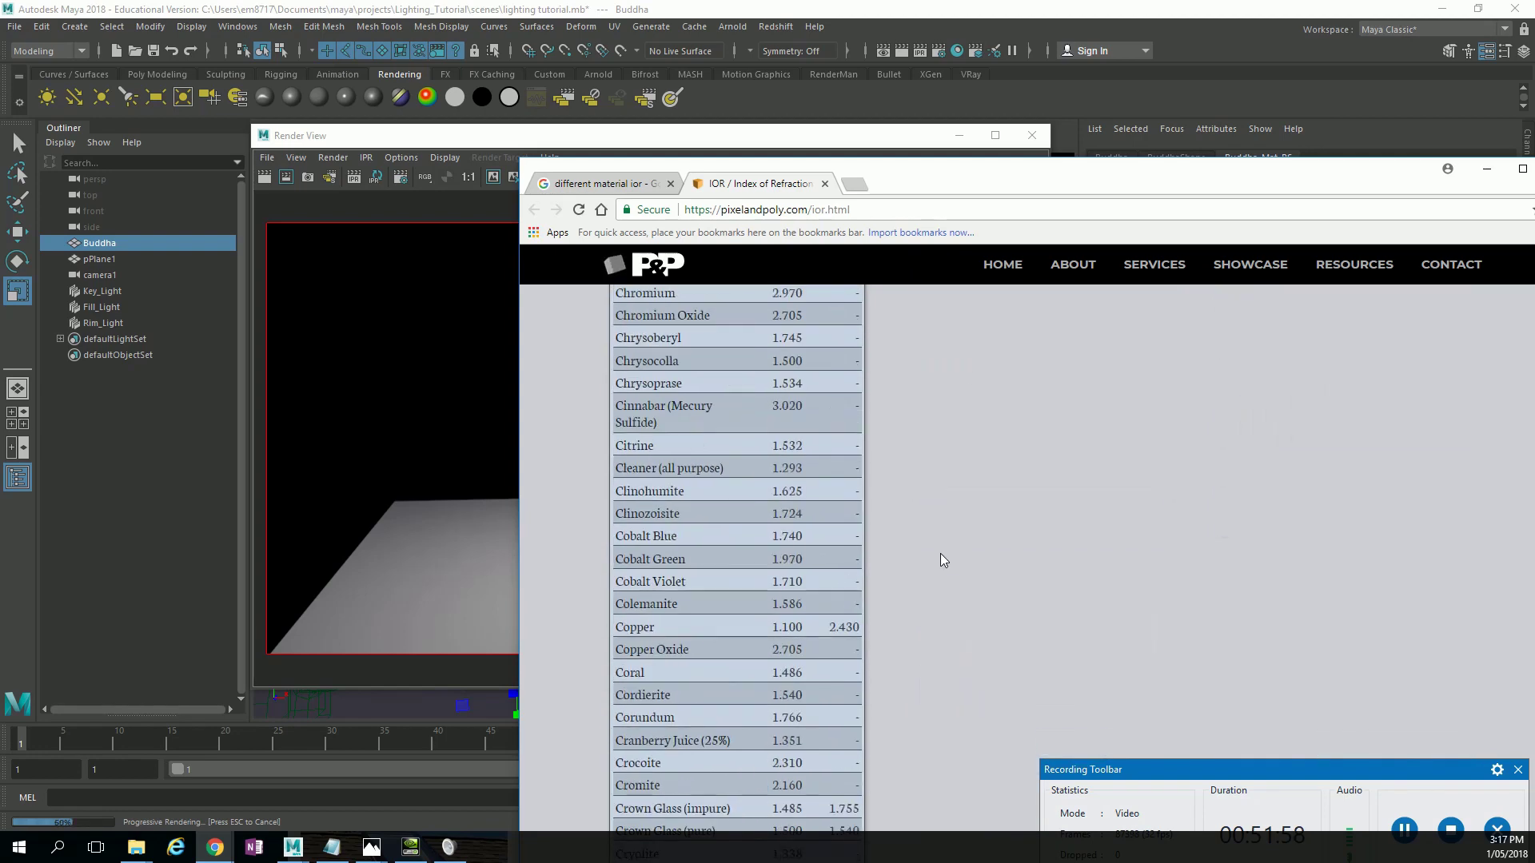
pyautogui.scroll(6, 940, 553)
pyautogui.scroll(-3, 940, 553)
pyautogui.scroll(-6, 942, 554)
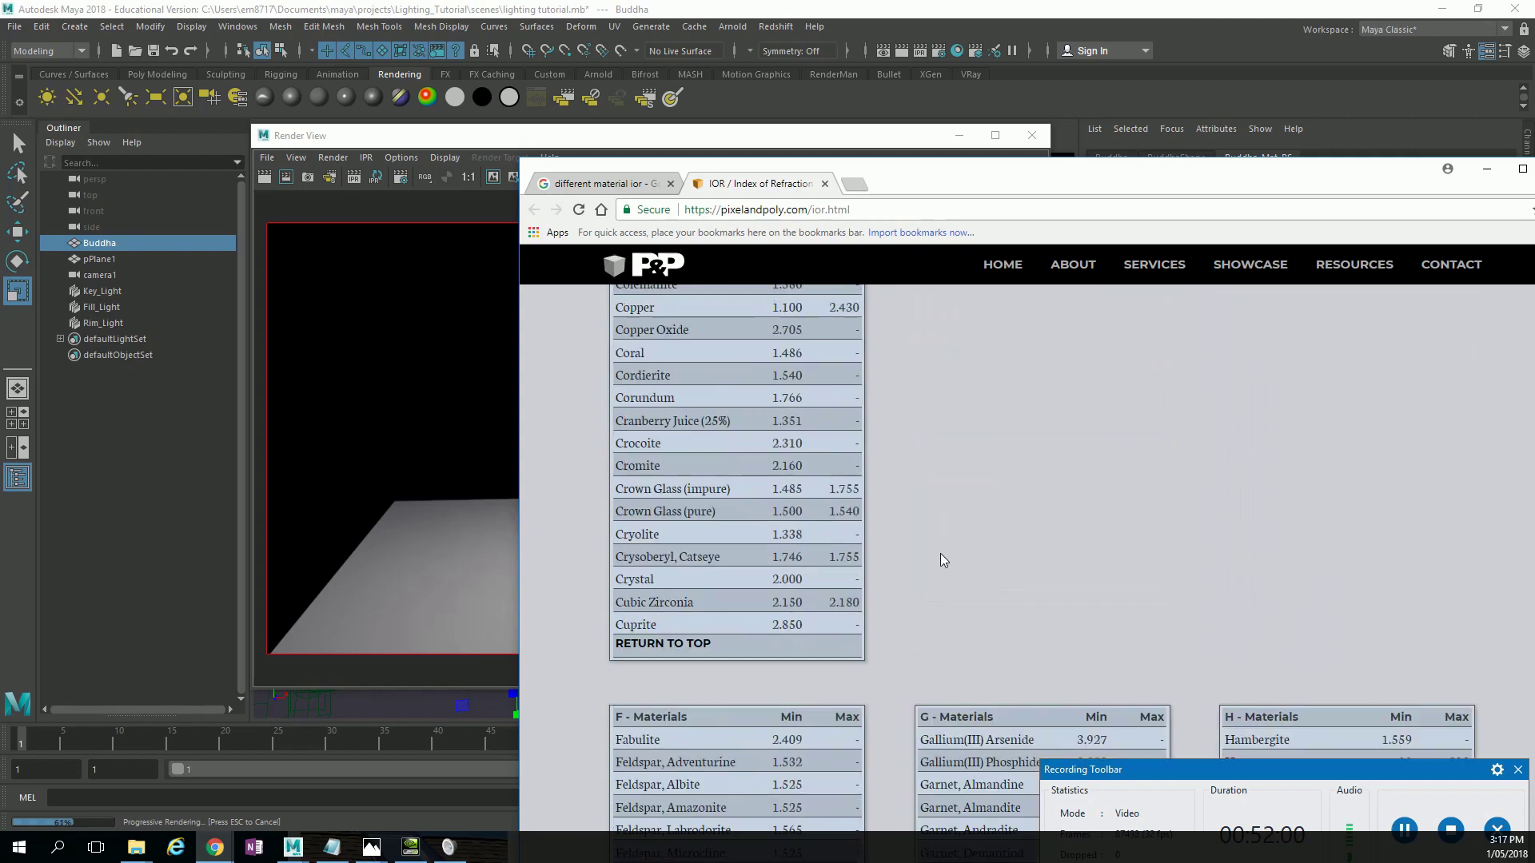
pyautogui.scroll(-3, 940, 555)
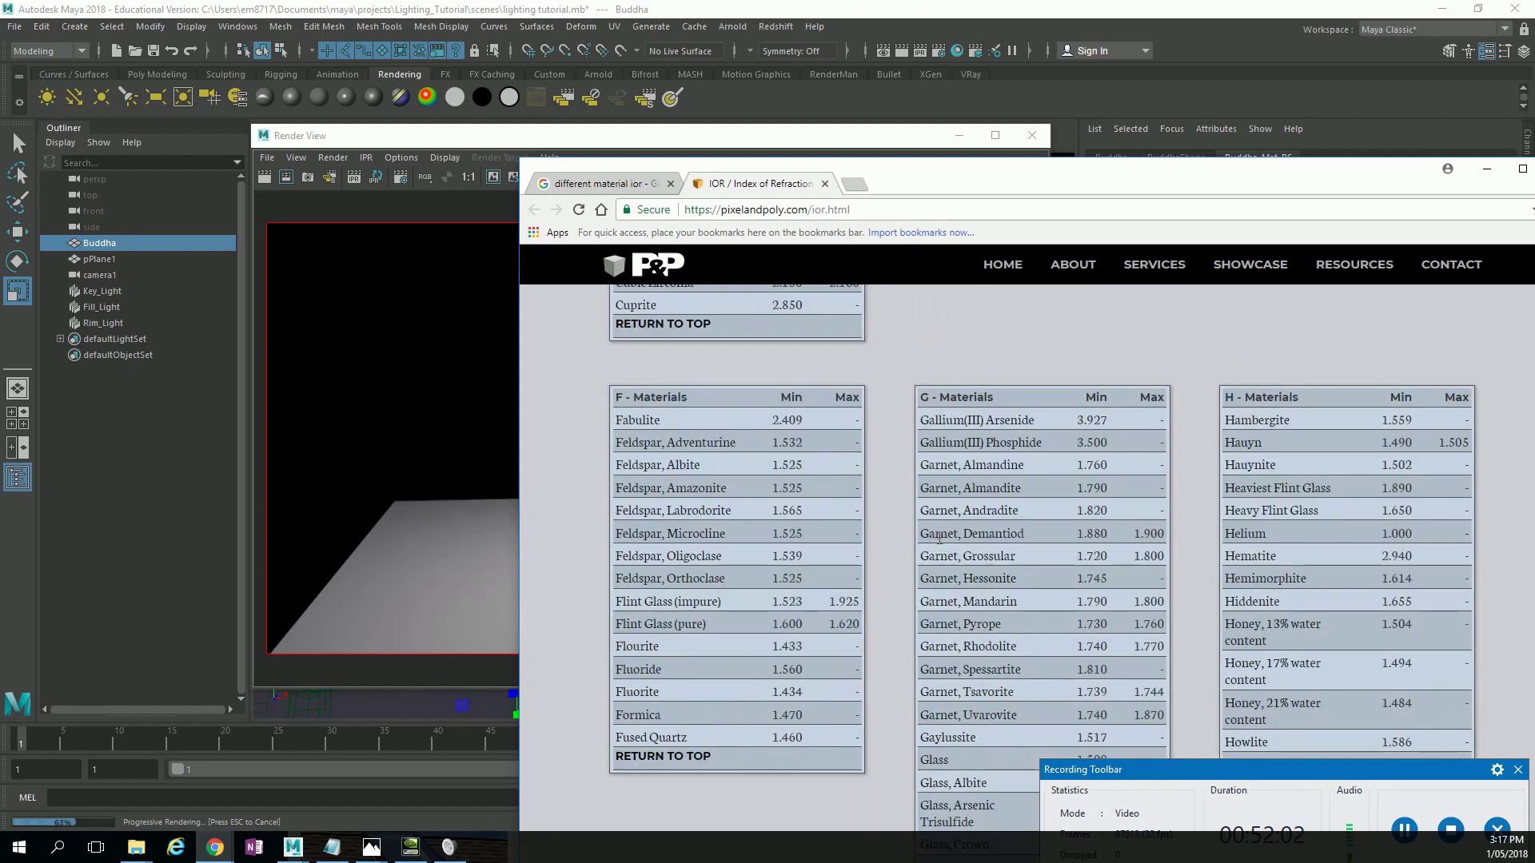
# Search the IOR page for "glass" and examine the refraction values of the glass varieties.
pyautogui.hotkey('ctrl', 'f')
pyautogui.write('glass')
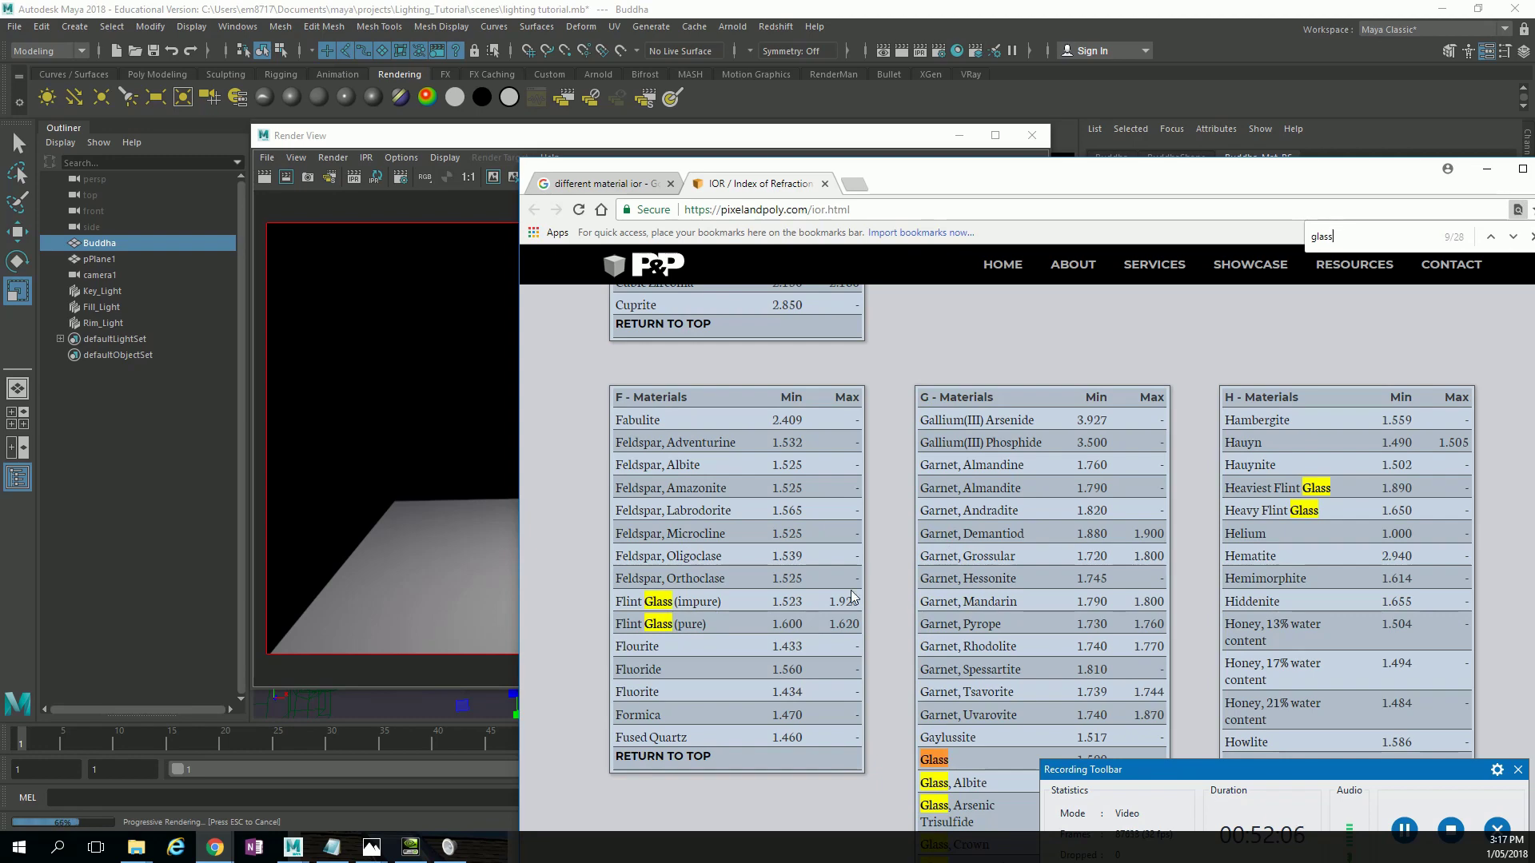
pyautogui.scroll(-2, 749, 624)
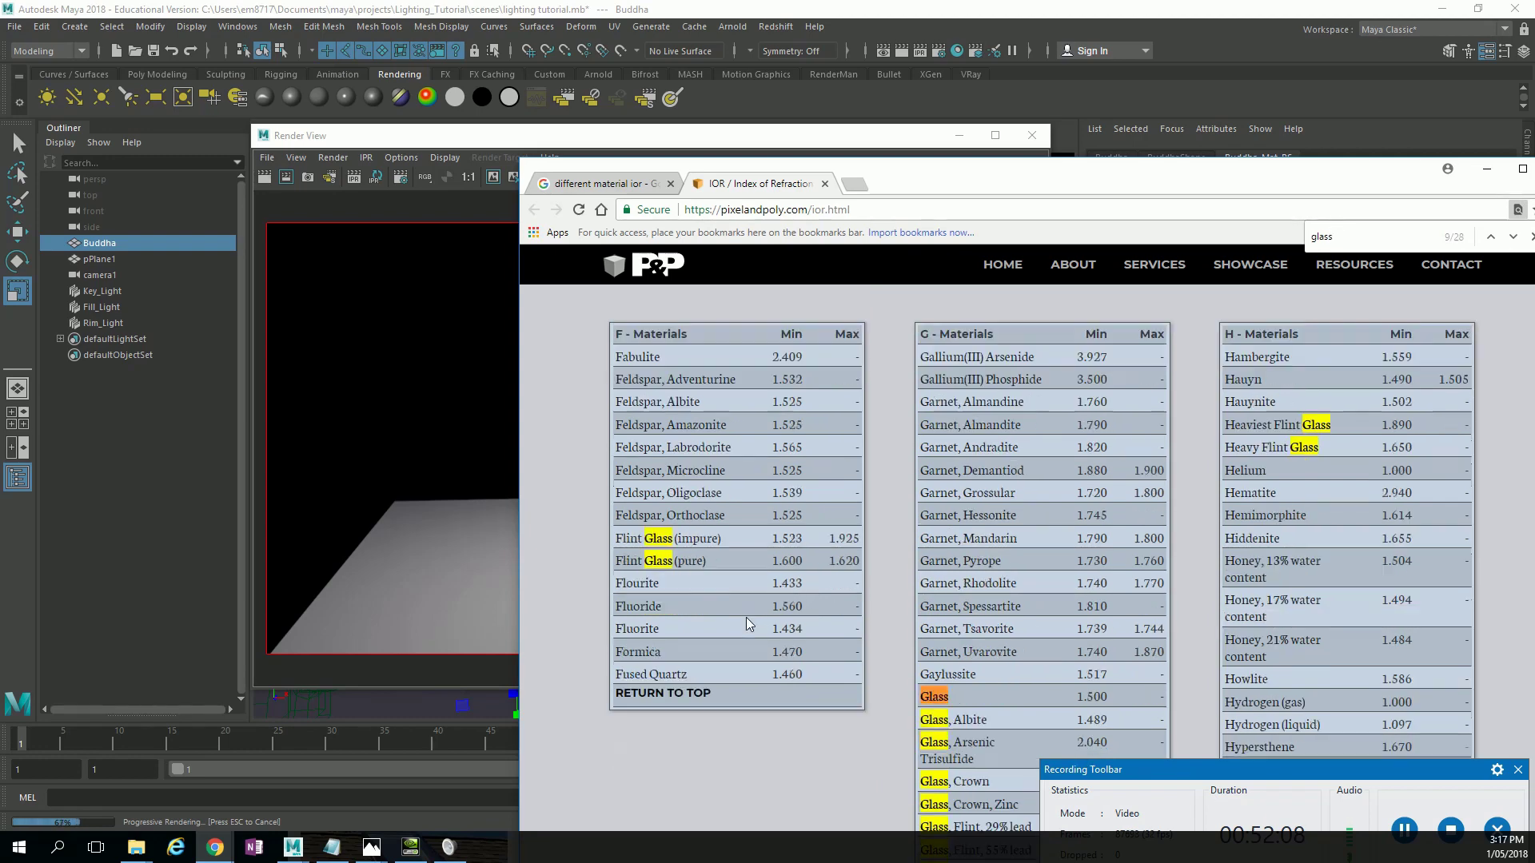
pyautogui.scroll(-2, 749, 623)
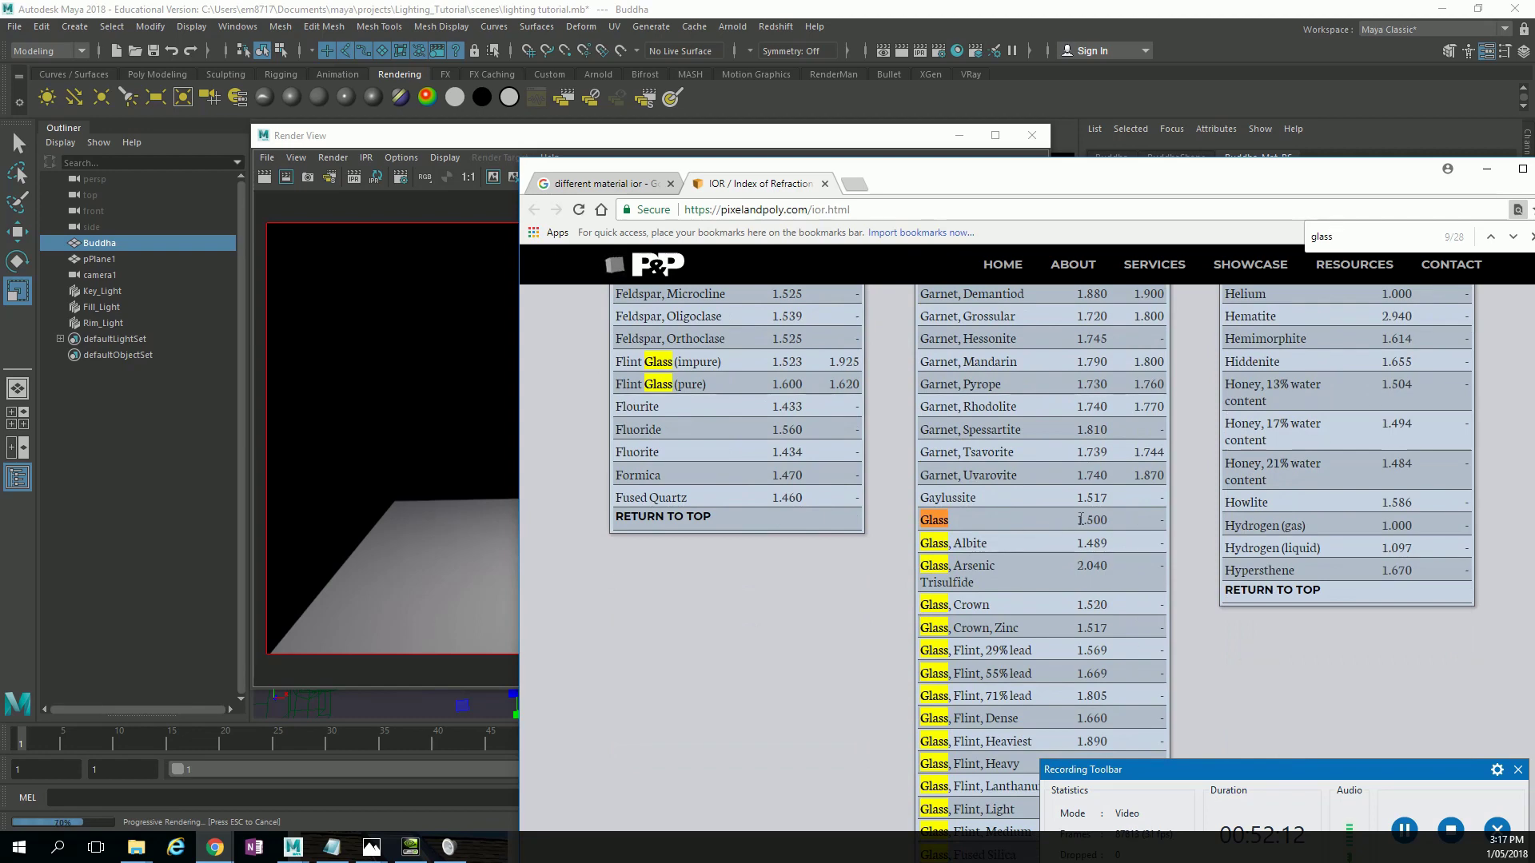
pyautogui.scroll(-2, 1091, 540)
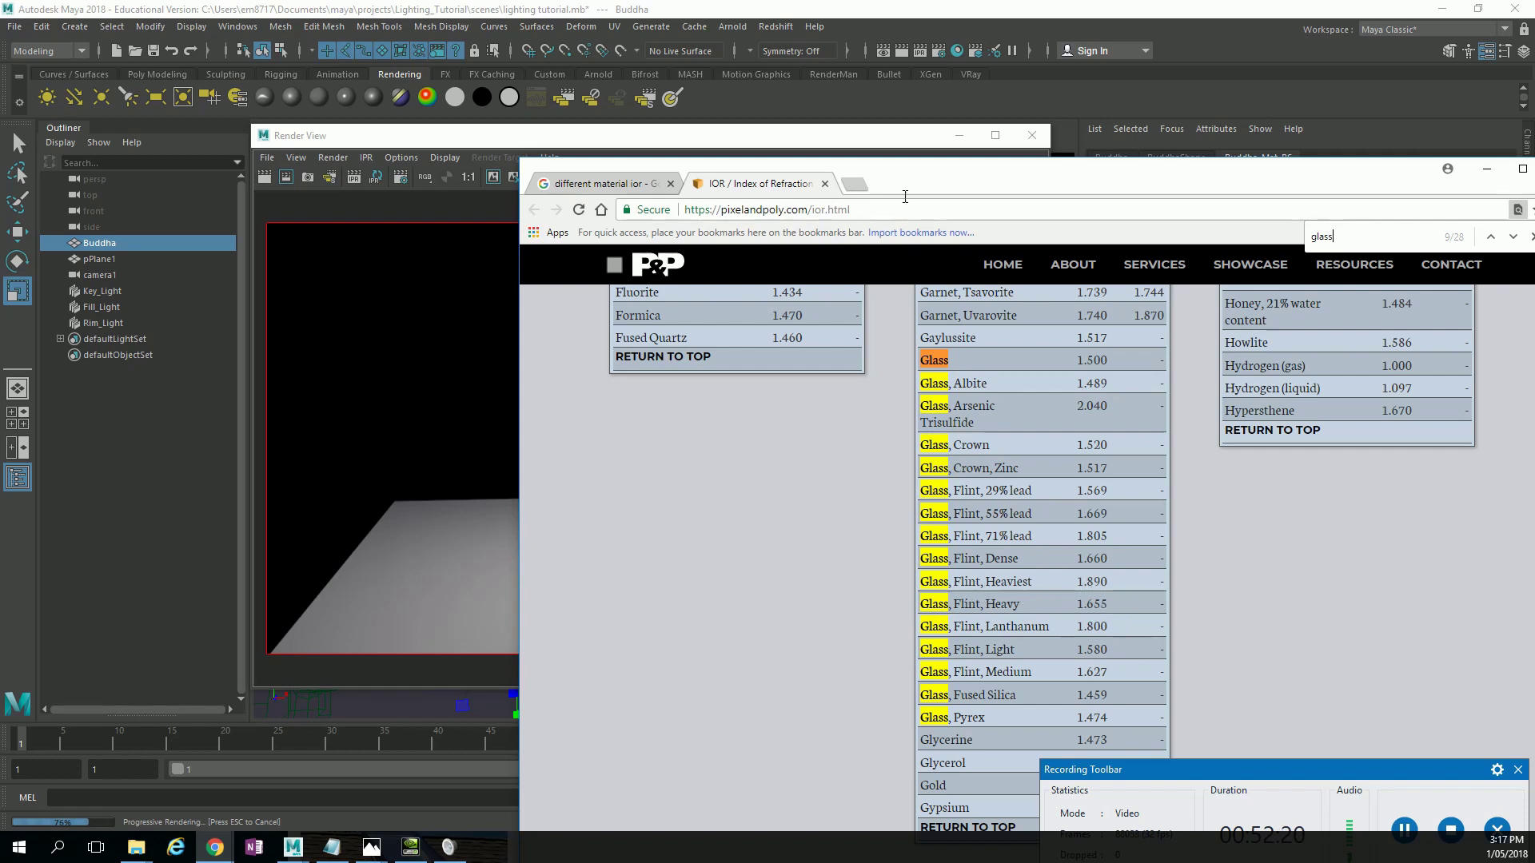
# Switch back to Maya and set the Buddha material's reflection IOR to 1.8.
pyautogui.click(908, 144)
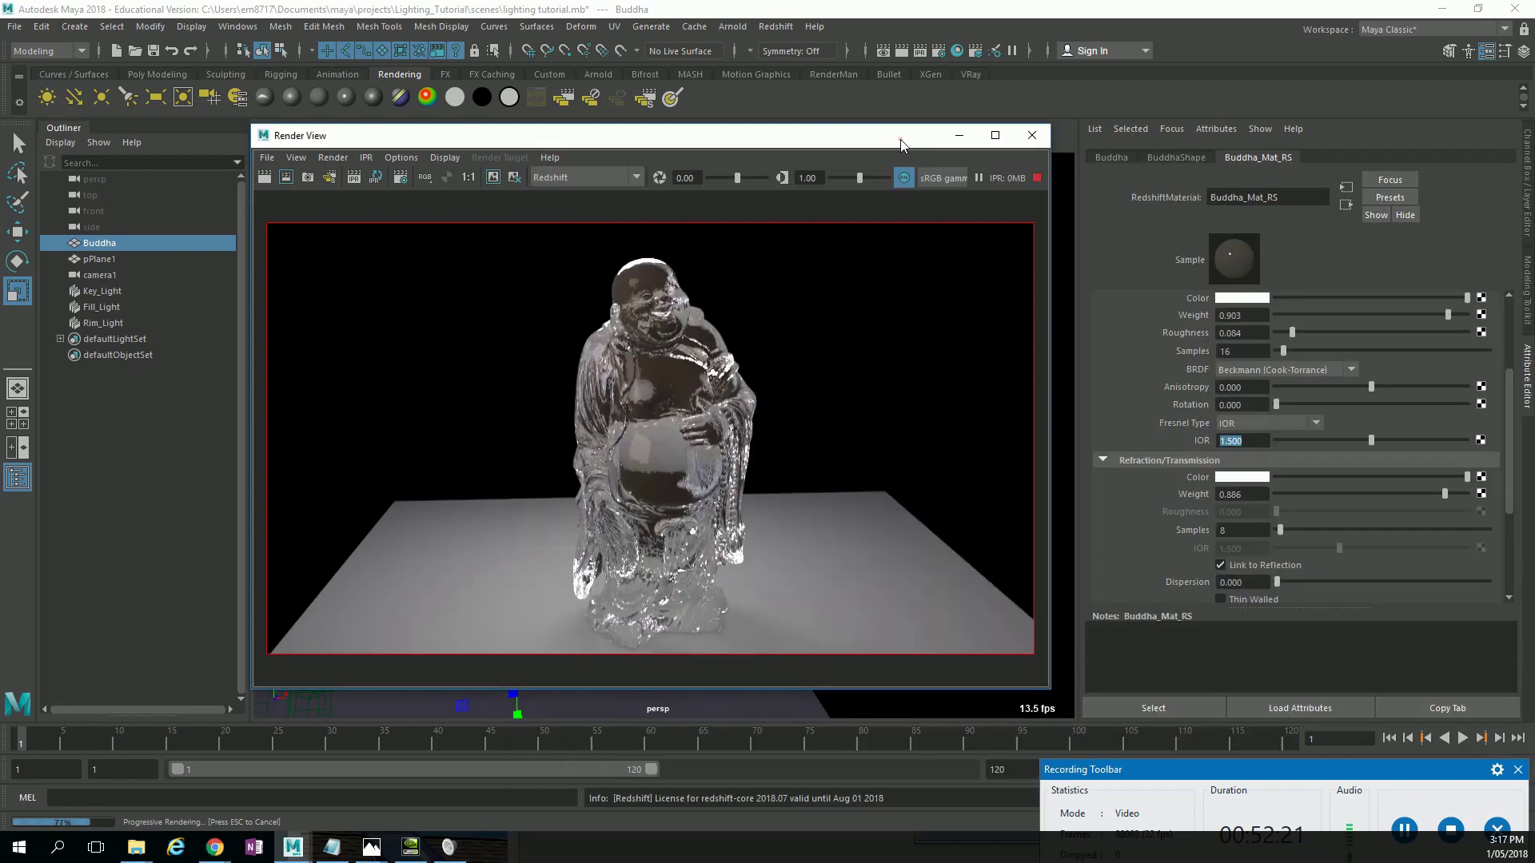
pyautogui.doubleClick(1255, 438)
pyautogui.write('1')
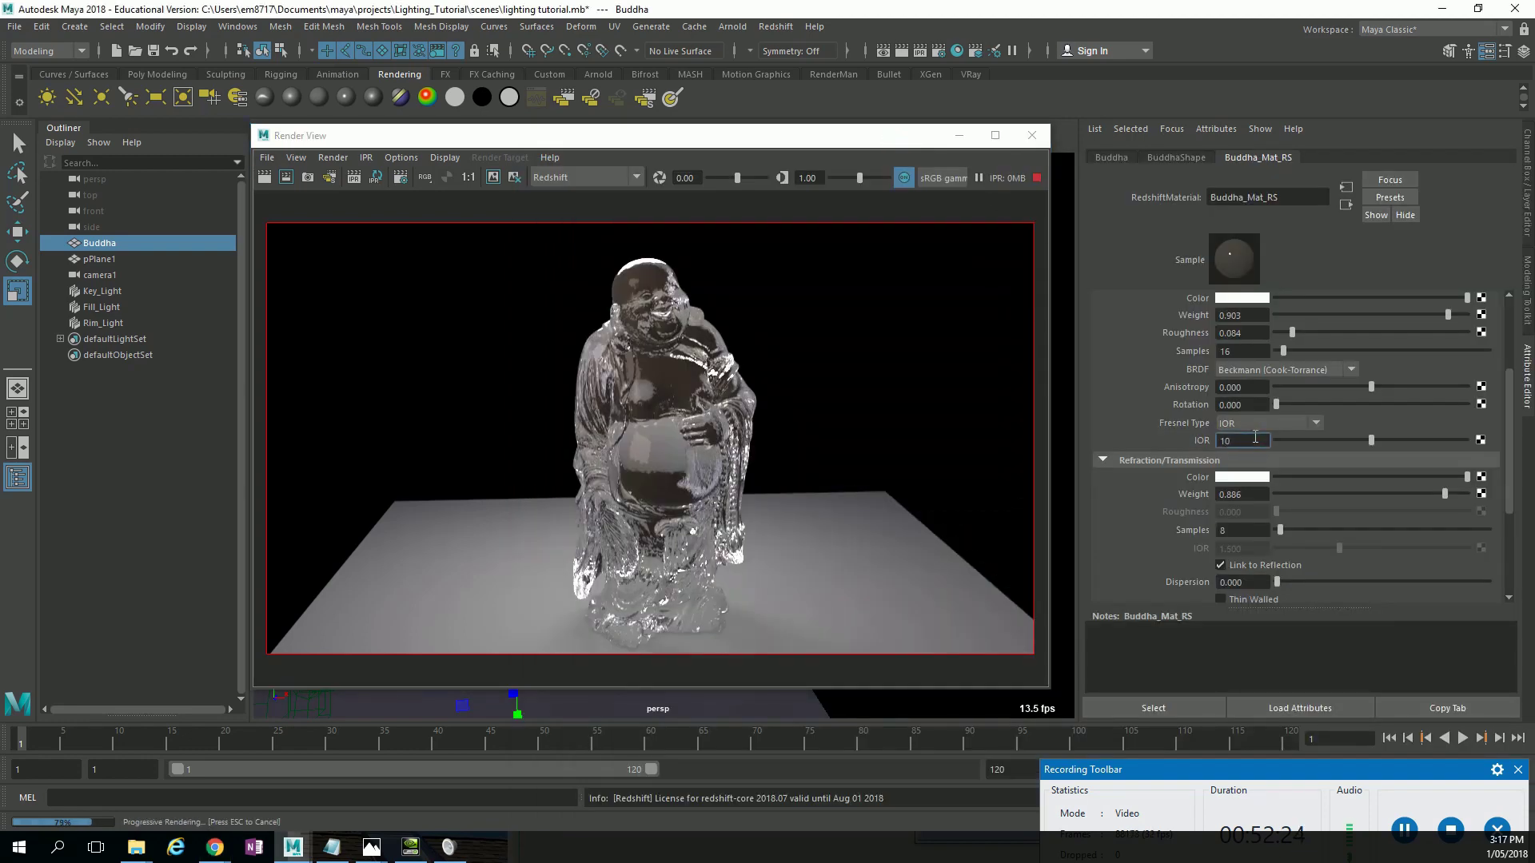
pyautogui.write('0')
pyautogui.press('BackSpace')
pyautogui.write('.8')
pyautogui.press('Return')
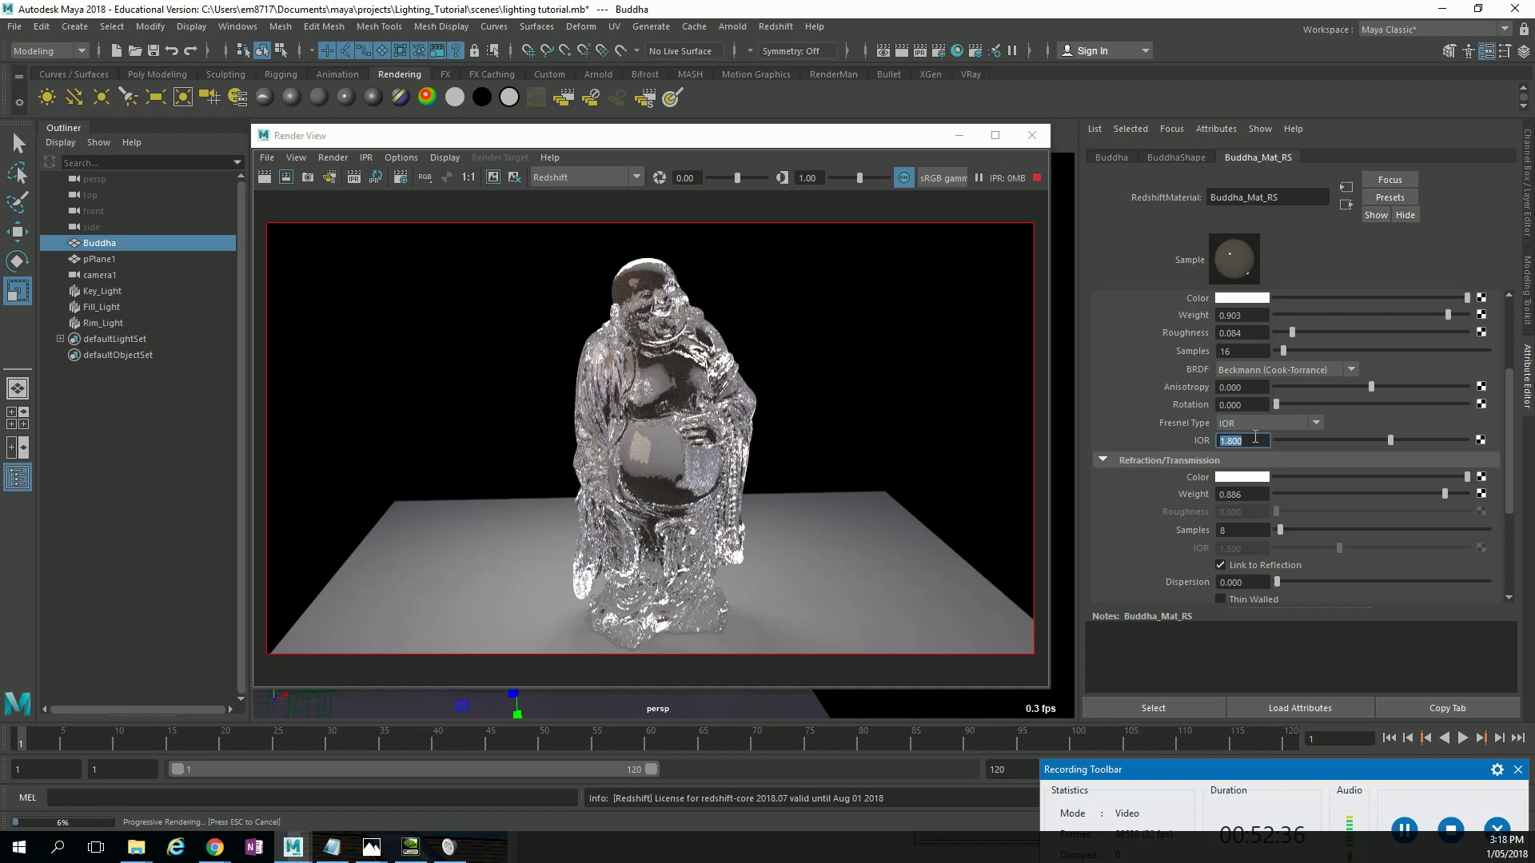
# Change the Buddha material's diffuse color to a light blue with hue 222.06, saturation 0.686 and value 1.000.
pyautogui.scroll(3, 1340, 458)
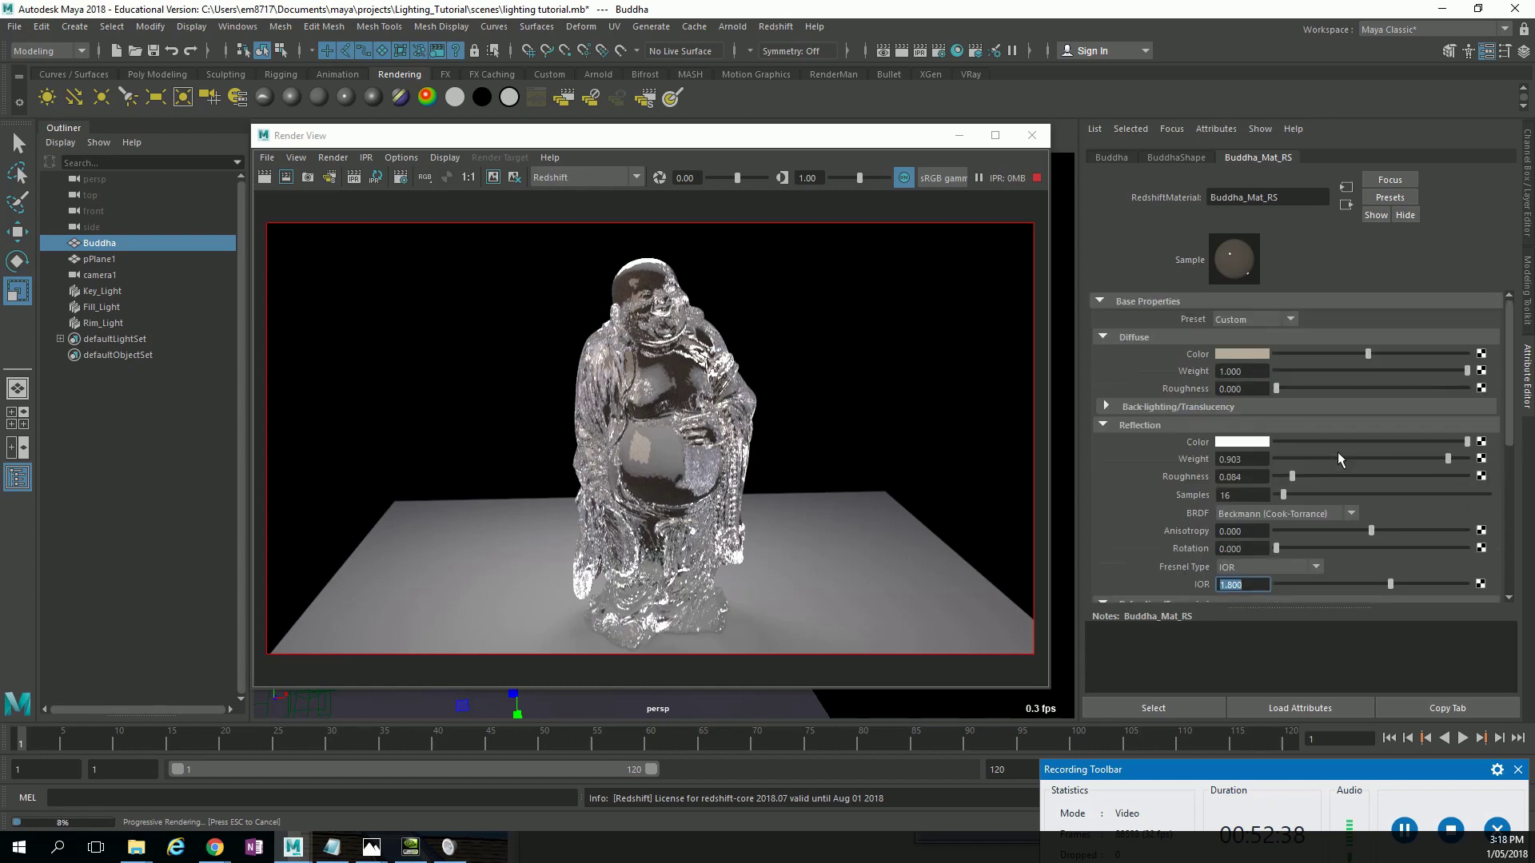
pyautogui.click(1255, 352)
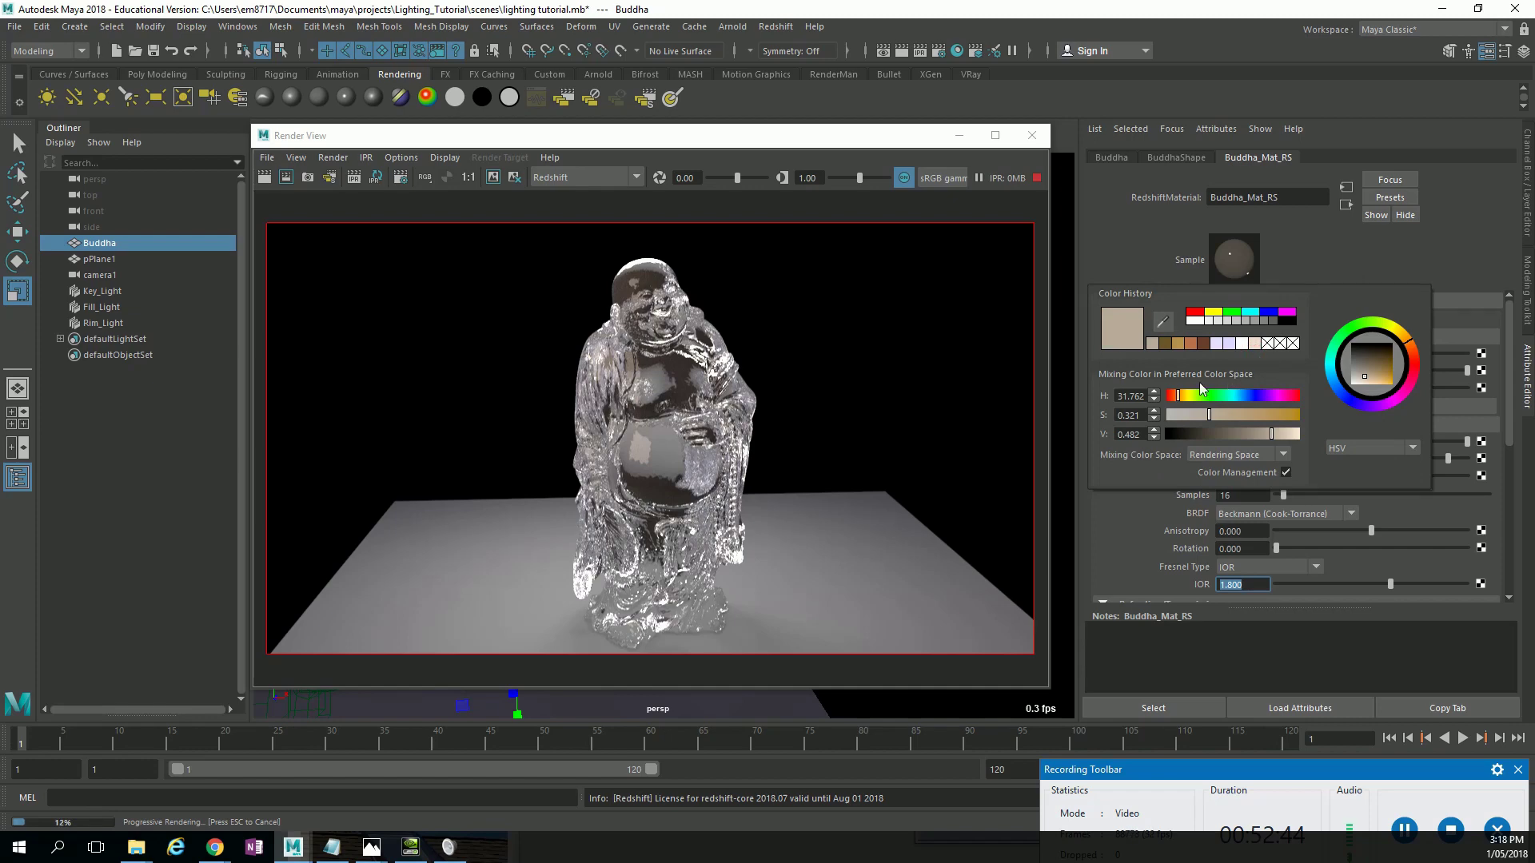
pyautogui.moveTo(1370, 378)
pyautogui.mouseDown()
pyautogui.moveTo(1347, 397)
pyautogui.moveTo(1381, 390)
pyautogui.mouseUp()
pyautogui.click(1333, 381)
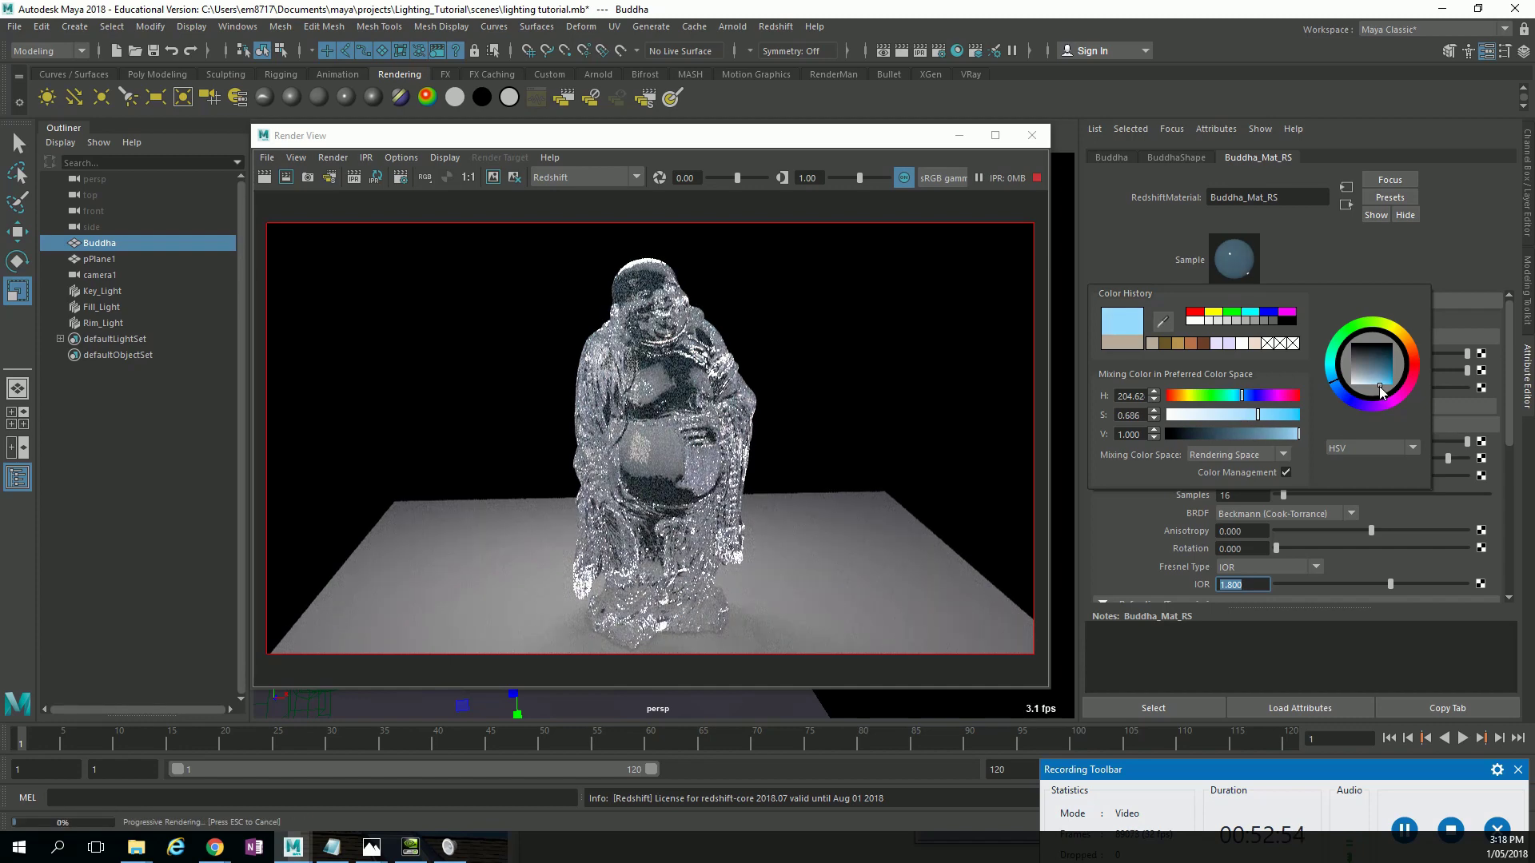
pyautogui.click(1359, 404)
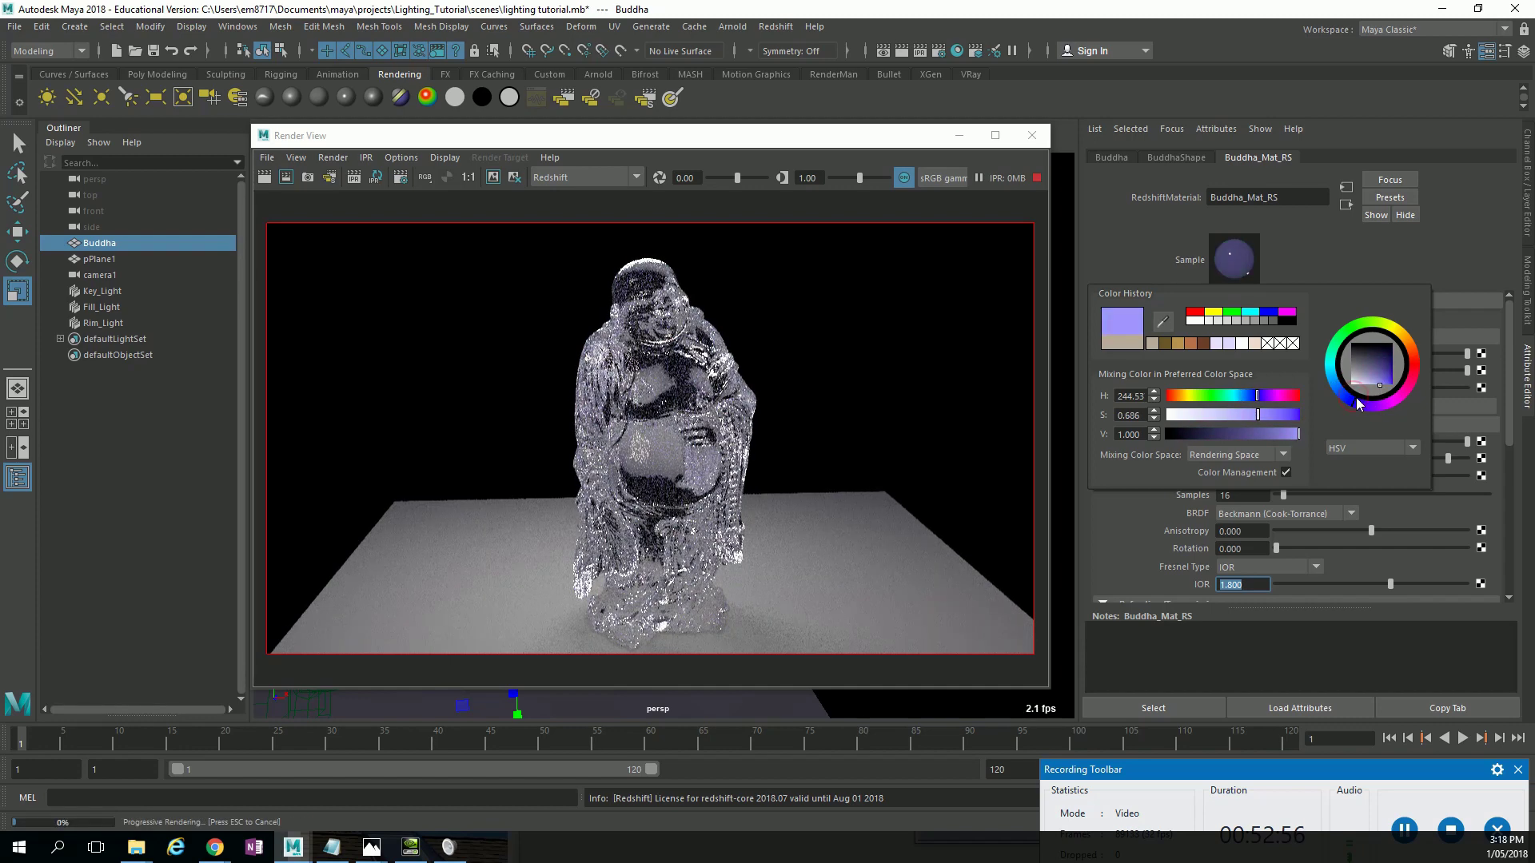
pyautogui.click(1345, 402)
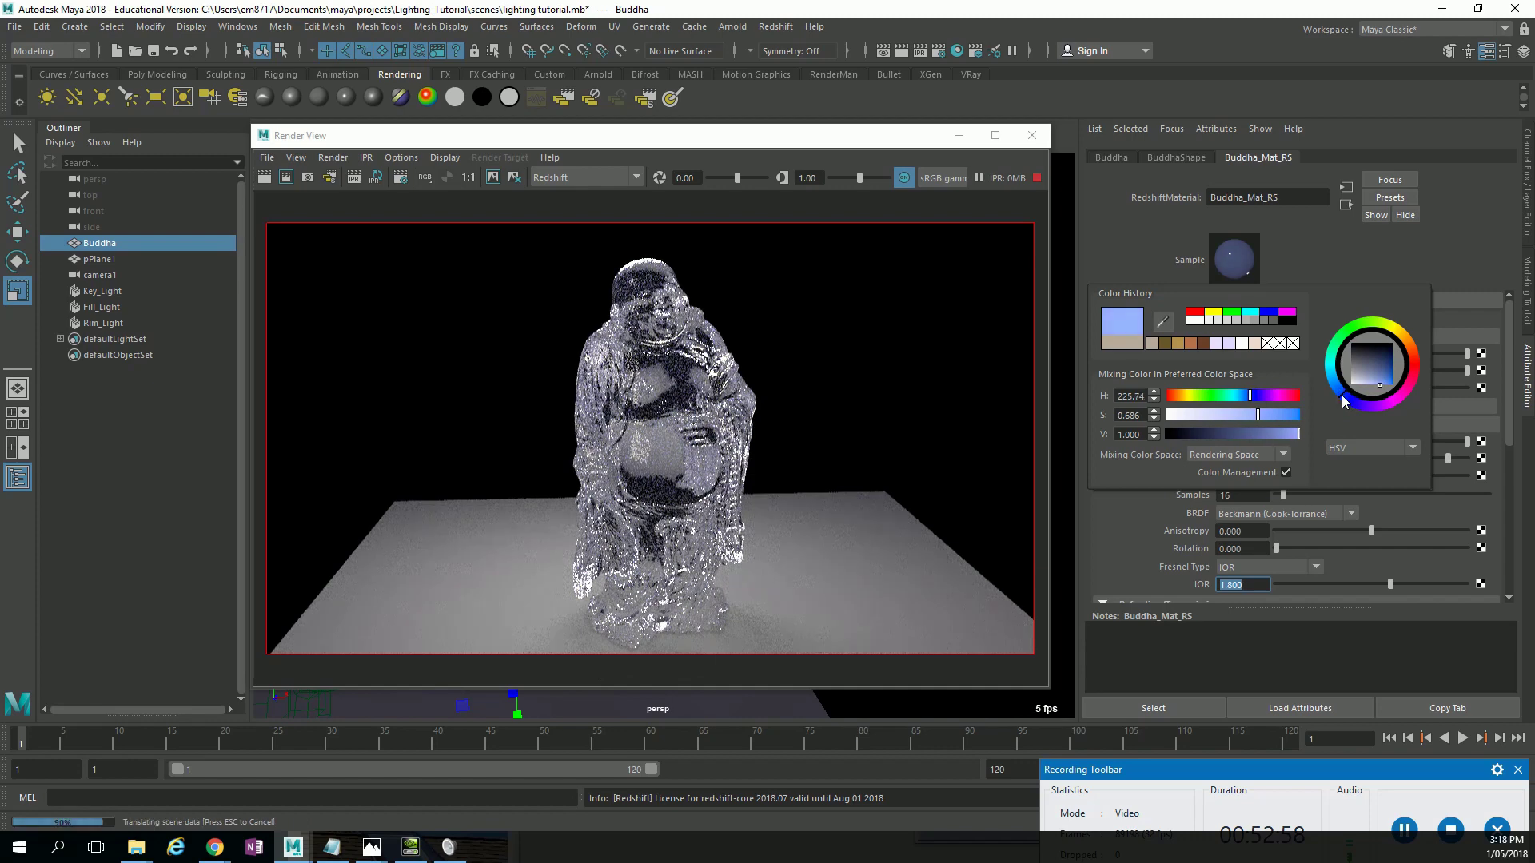
pyautogui.click(1342, 401)
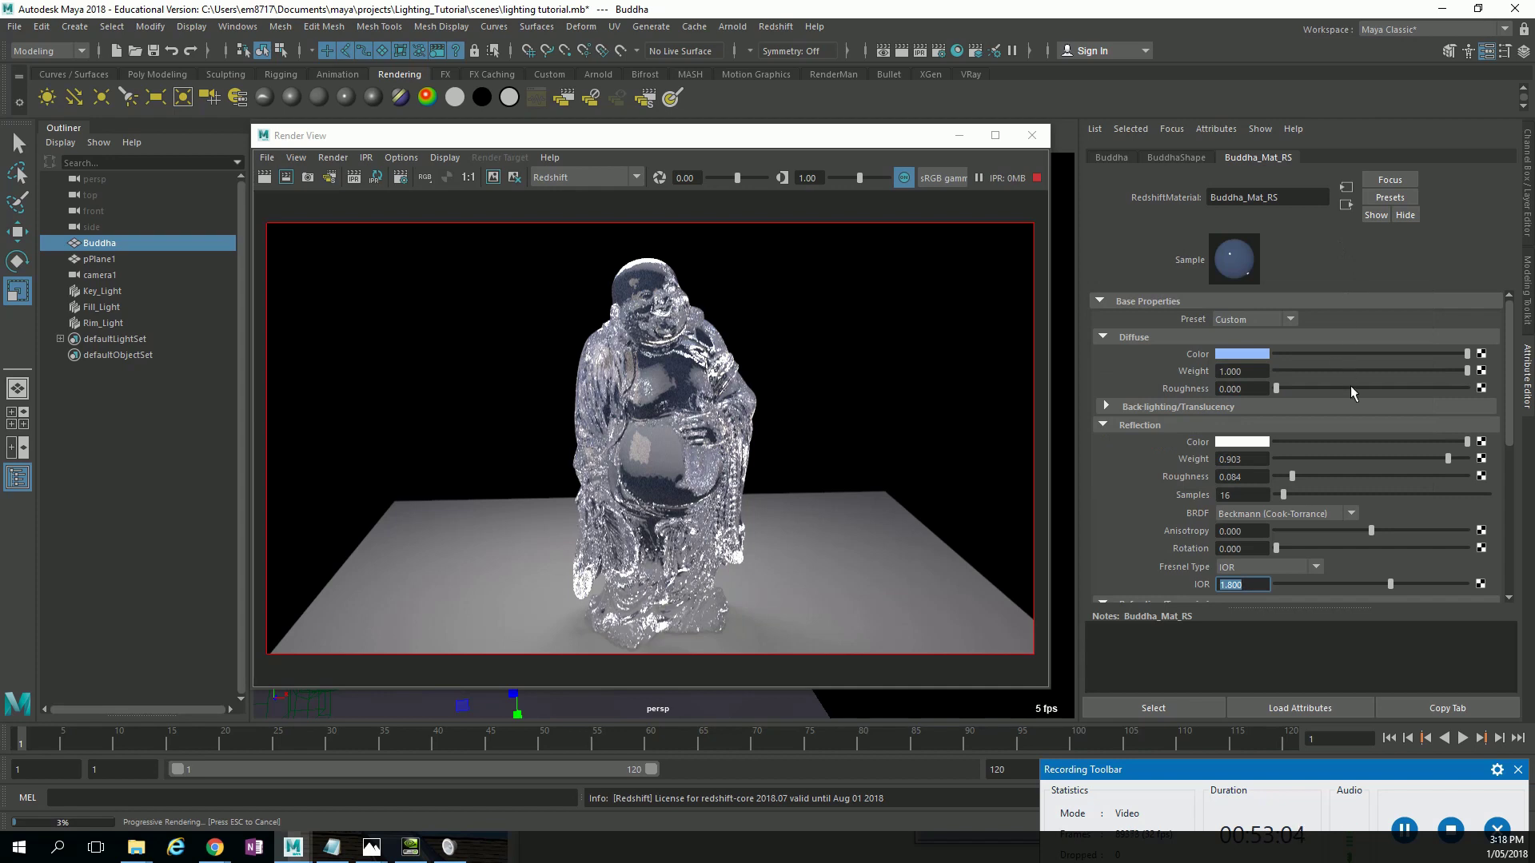
# Reset the Buddha material to plain white by zeroing its refraction and reflection weights and making the diffuse color white.
pyautogui.scroll(-5, 1388, 492)
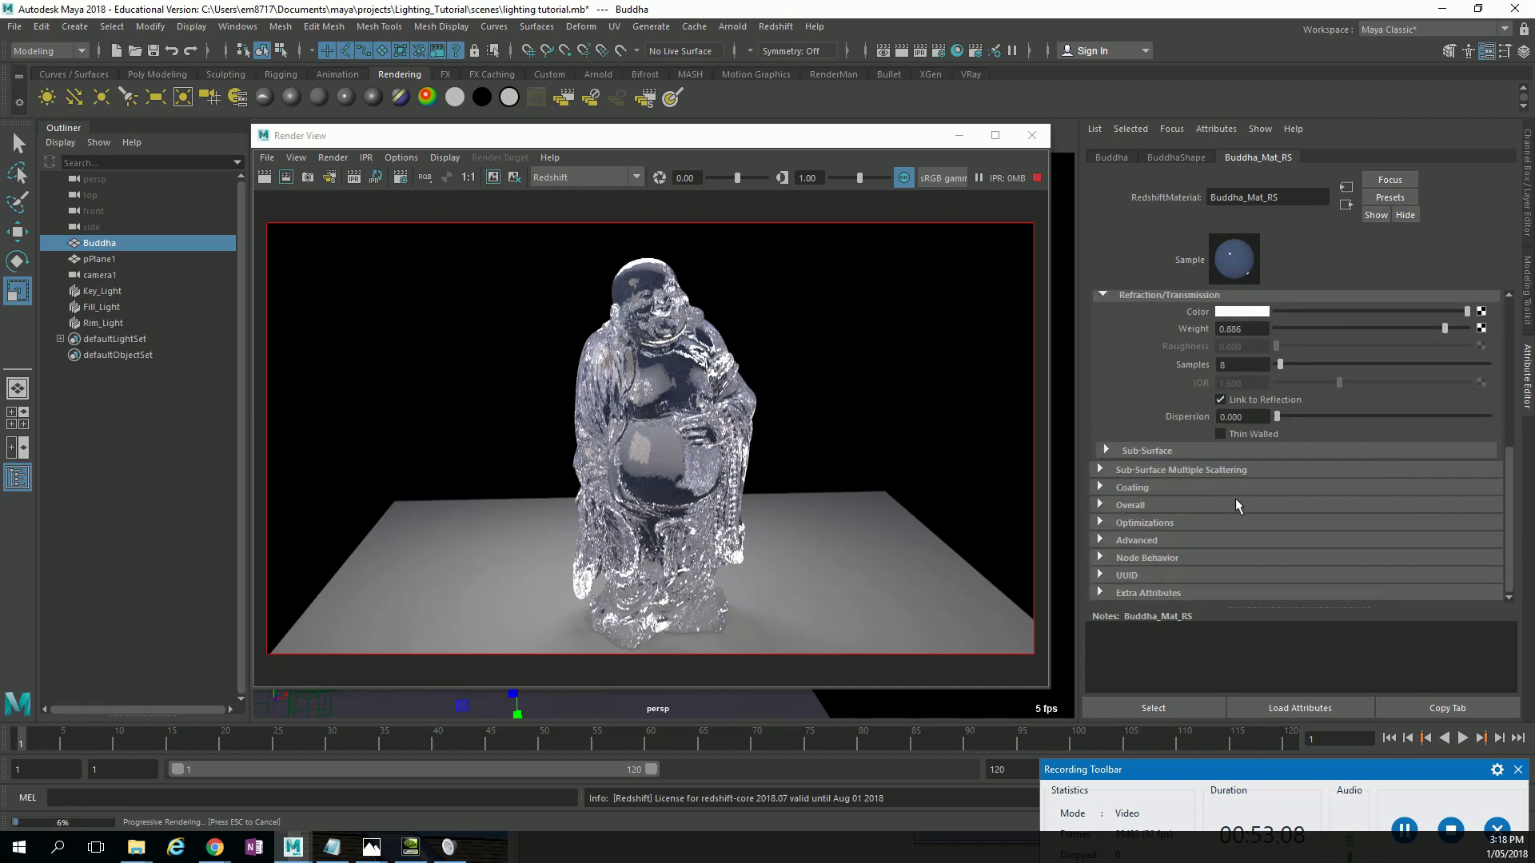
pyautogui.scroll(5, 1239, 499)
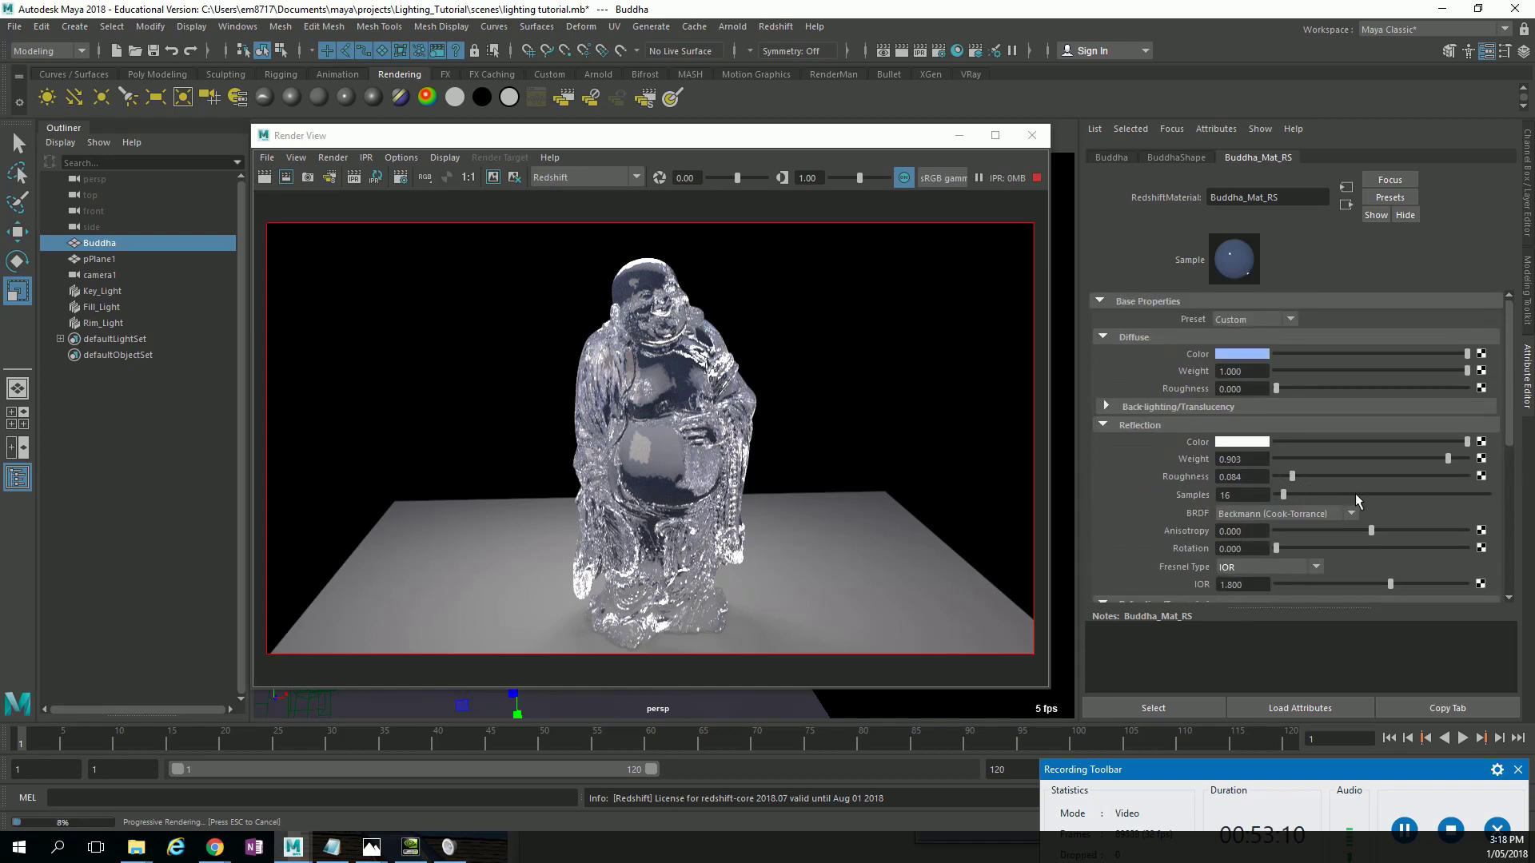
pyautogui.scroll(-4, 1335, 489)
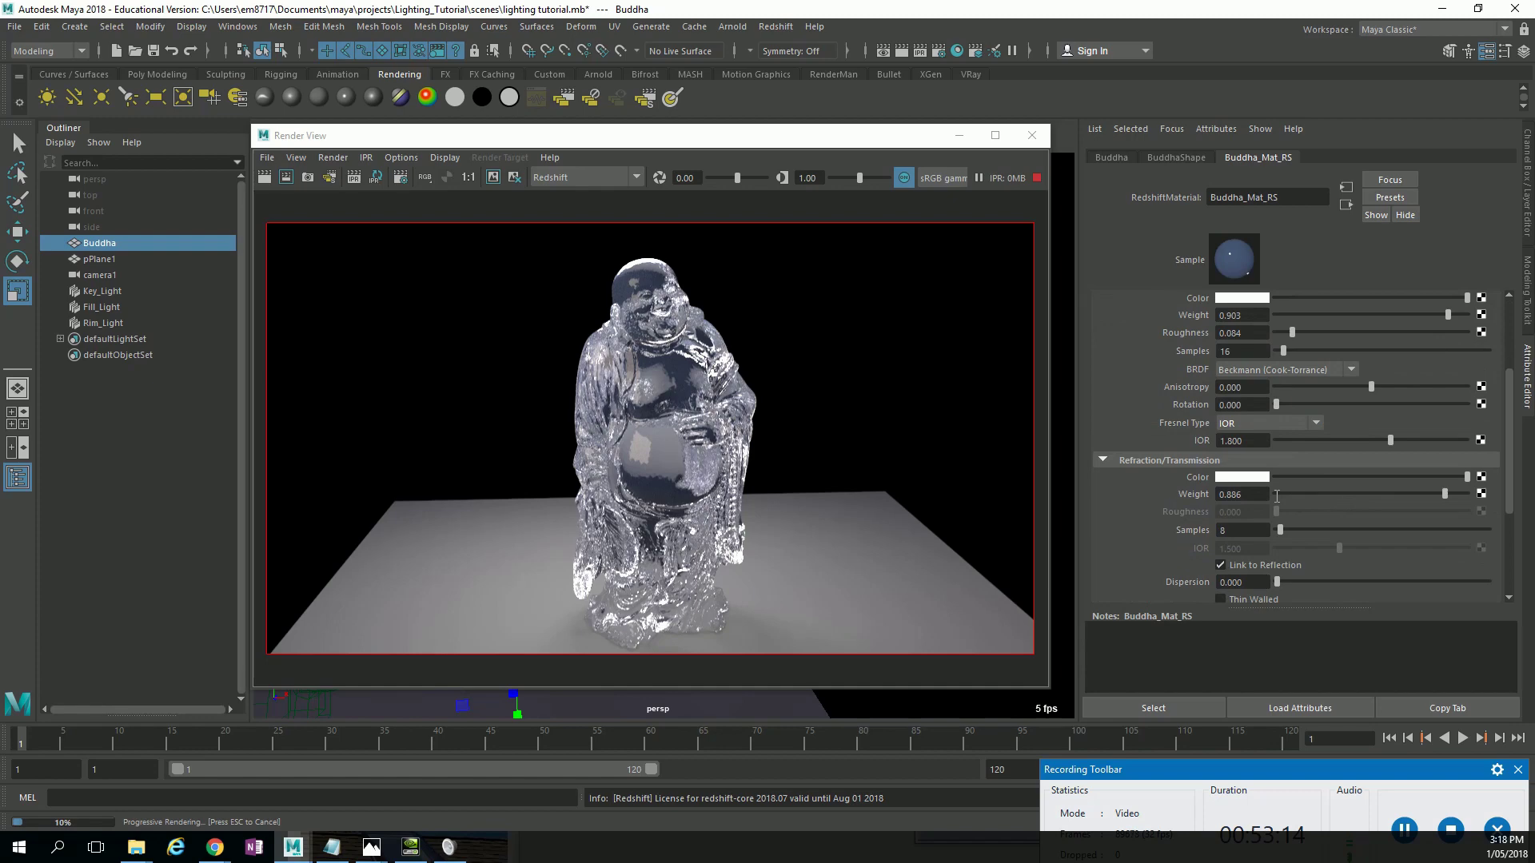
pyautogui.scroll(4, 1233, 512)
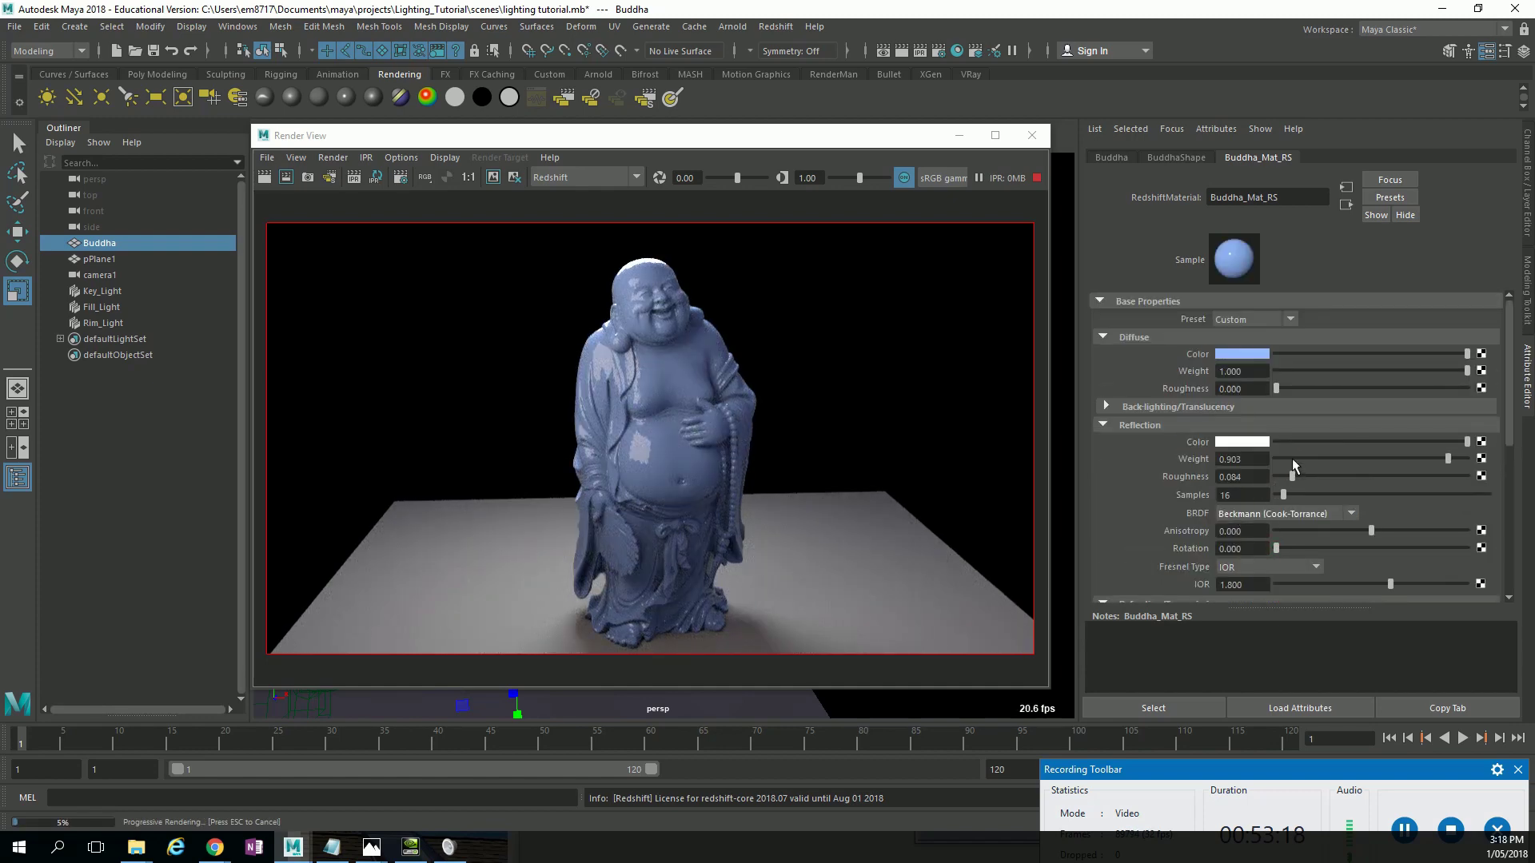
pyautogui.moveTo(1292, 458); pyautogui.dragTo(1274, 459)
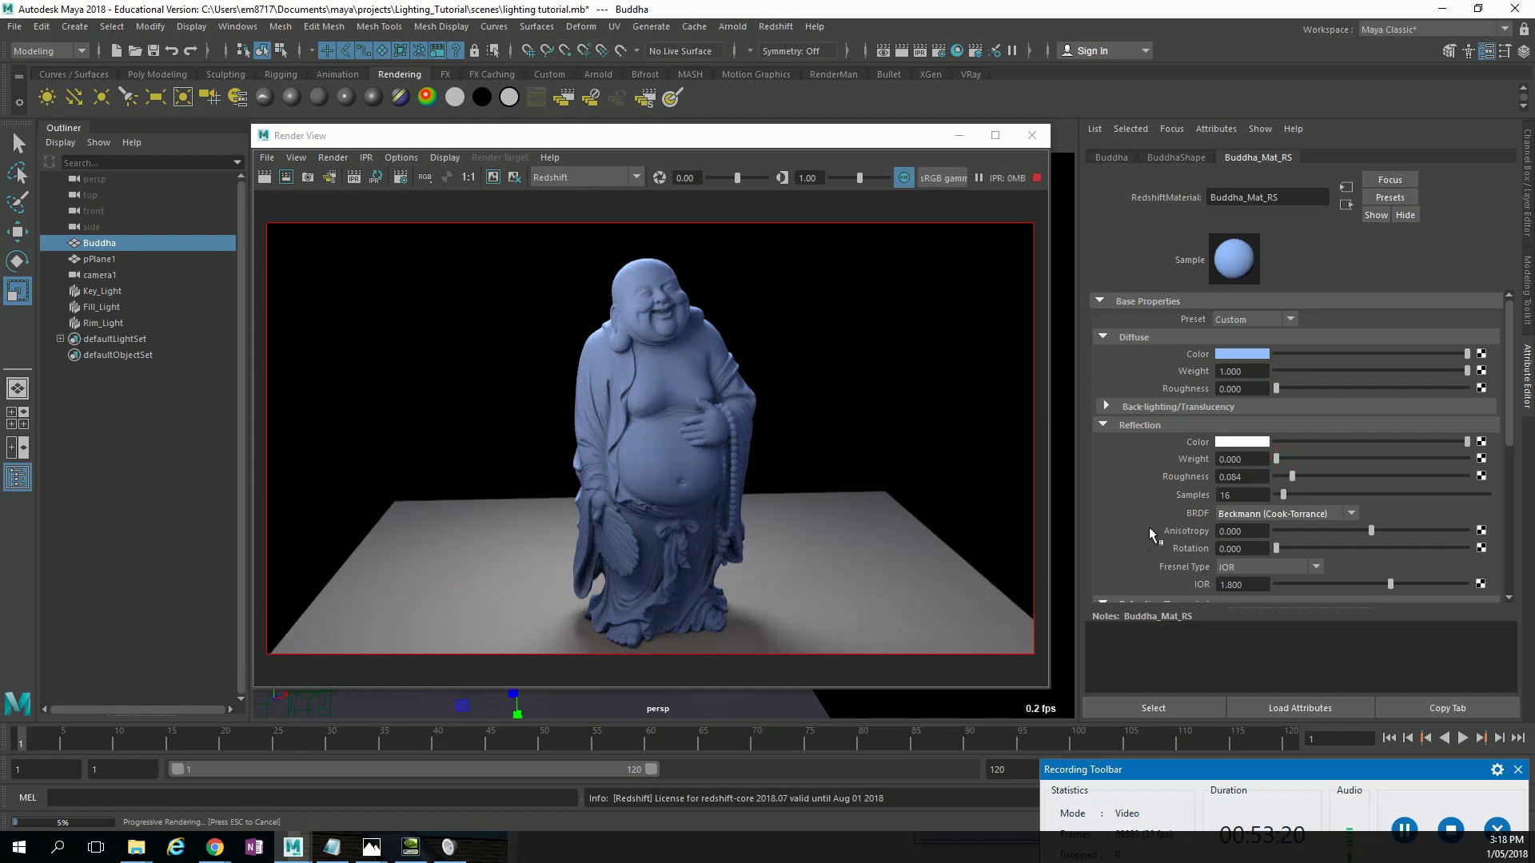
pyautogui.click(1242, 354)
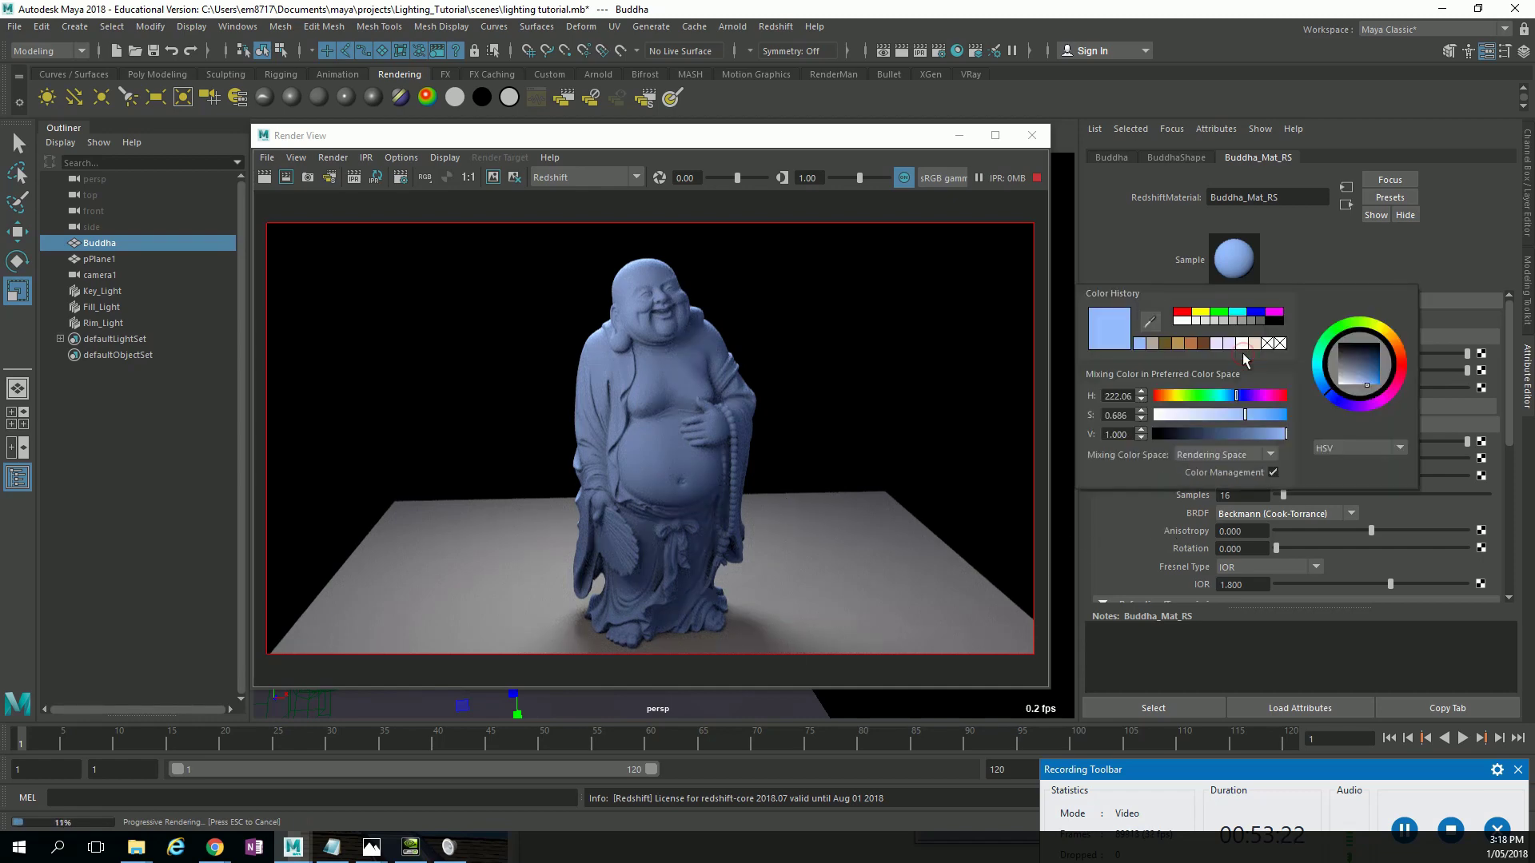
pyautogui.click(1242, 343)
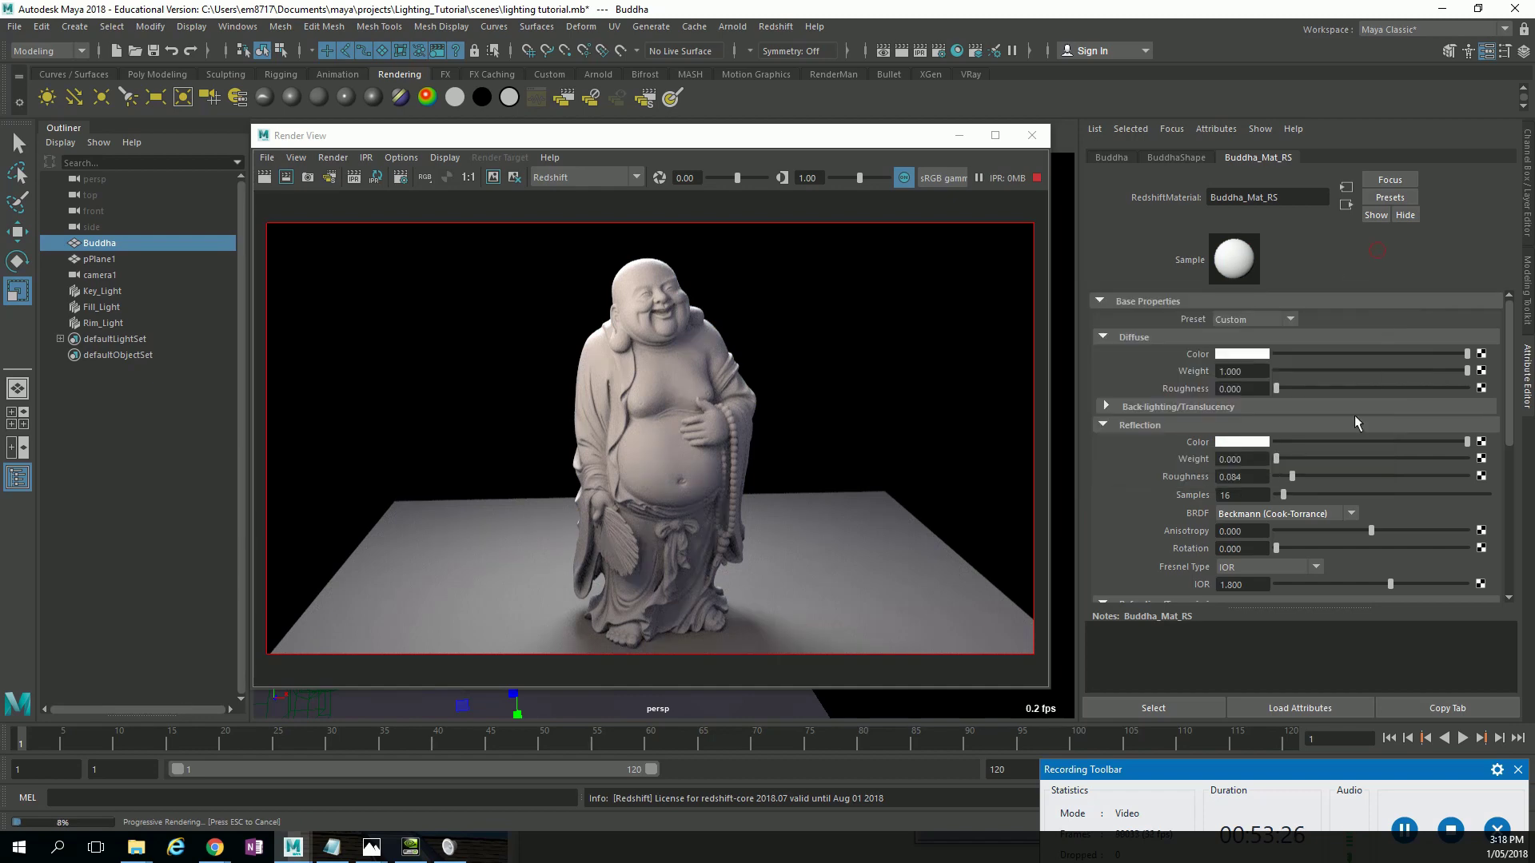
# Give the Buddha material a coating with a weight of about 0.473 and a deep saturated blue color.
pyautogui.scroll(-5, 1345, 468)
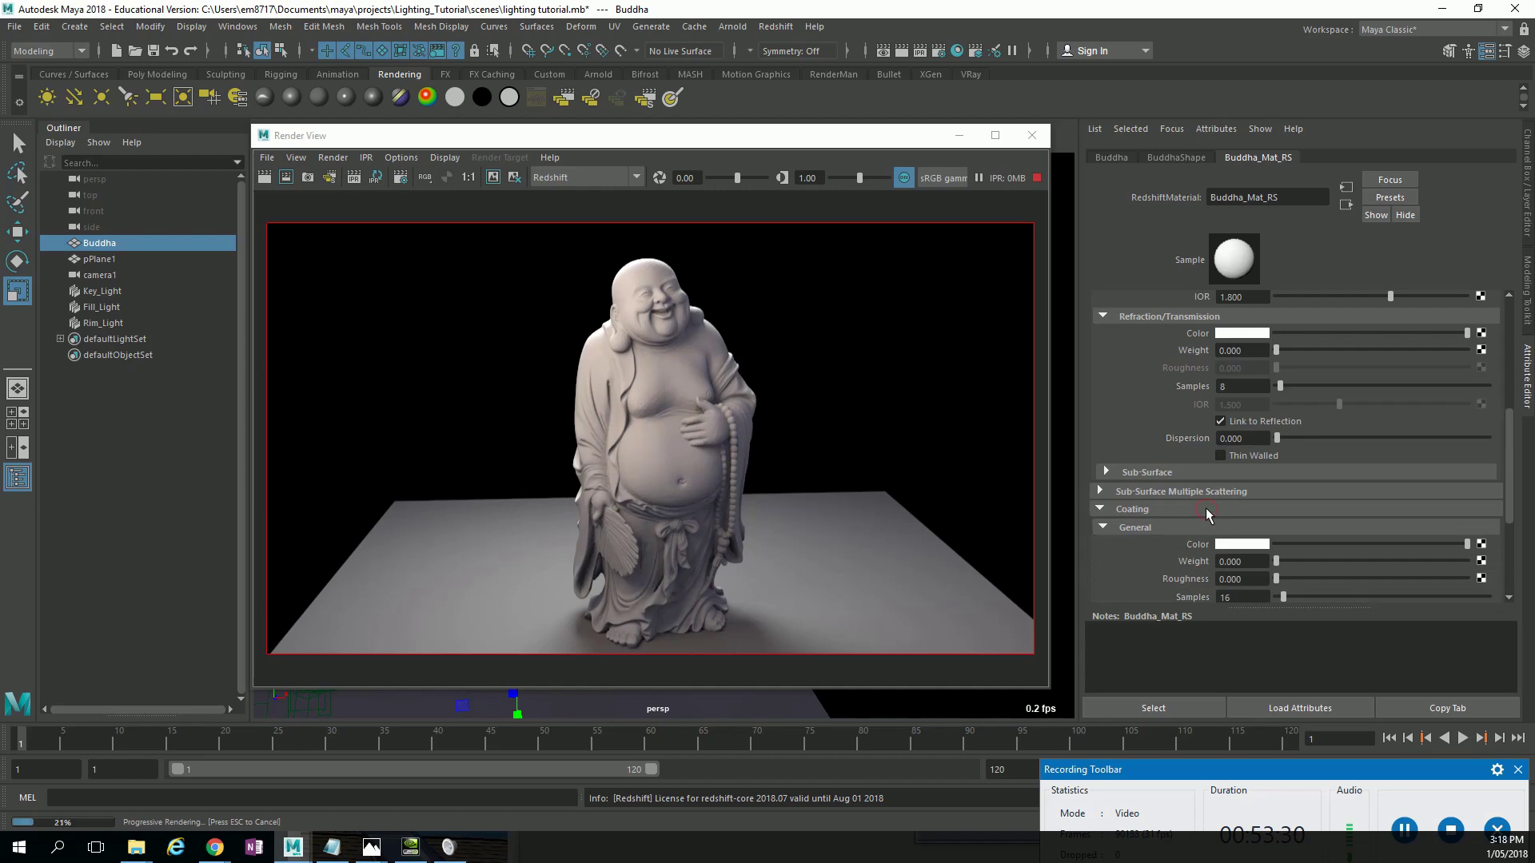
pyautogui.scroll(-3, 1273, 511)
pyautogui.moveTo(1322, 464); pyautogui.dragTo(1359, 472)
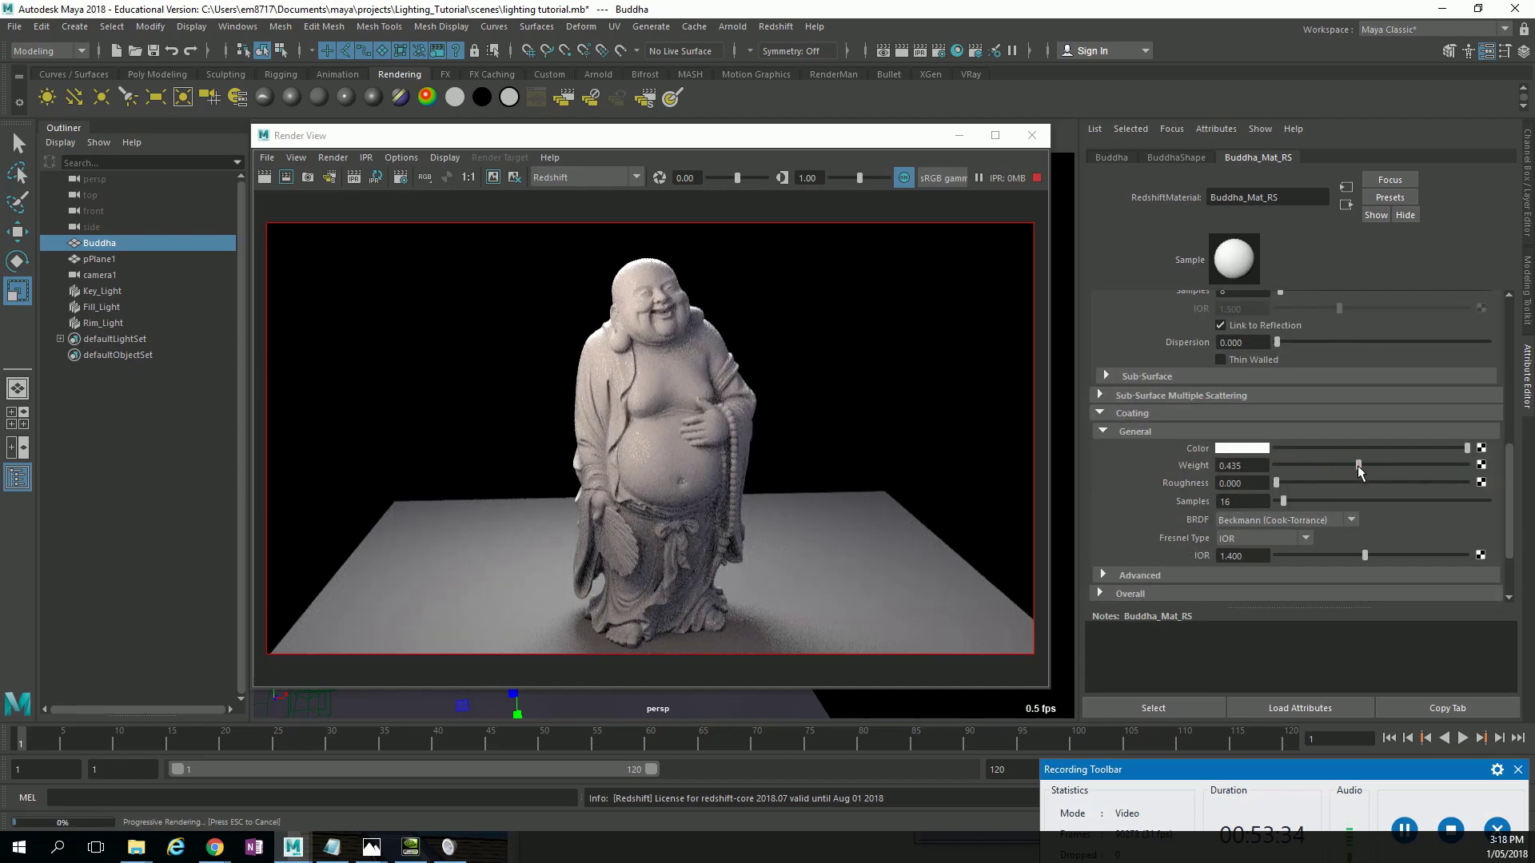
pyautogui.click(1254, 448)
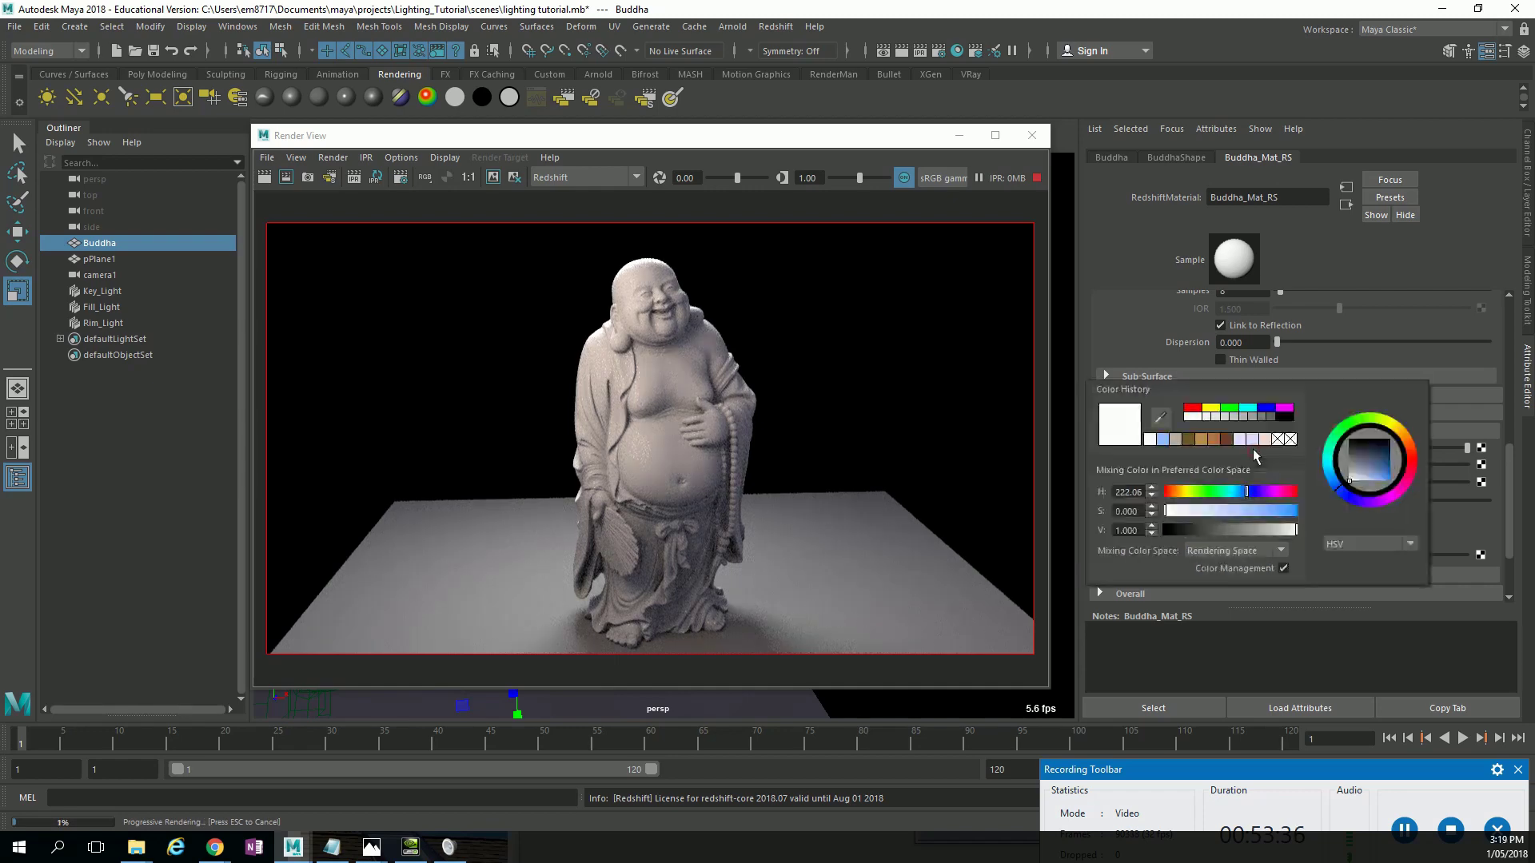
pyautogui.click(1163, 439)
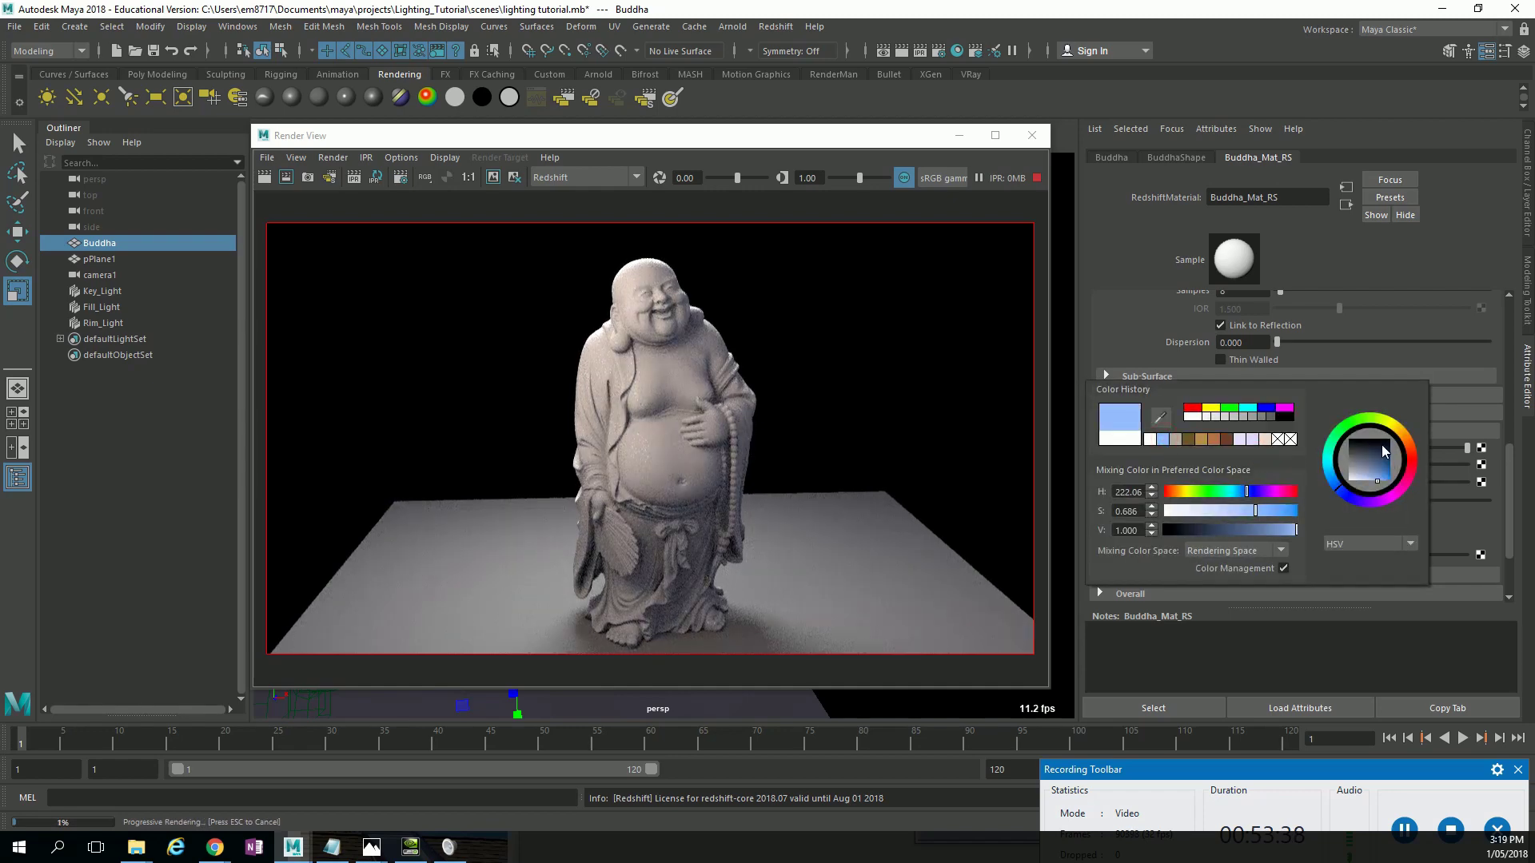
pyautogui.click(1347, 493)
pyautogui.moveTo(1374, 472); pyautogui.dragTo(1402, 476)
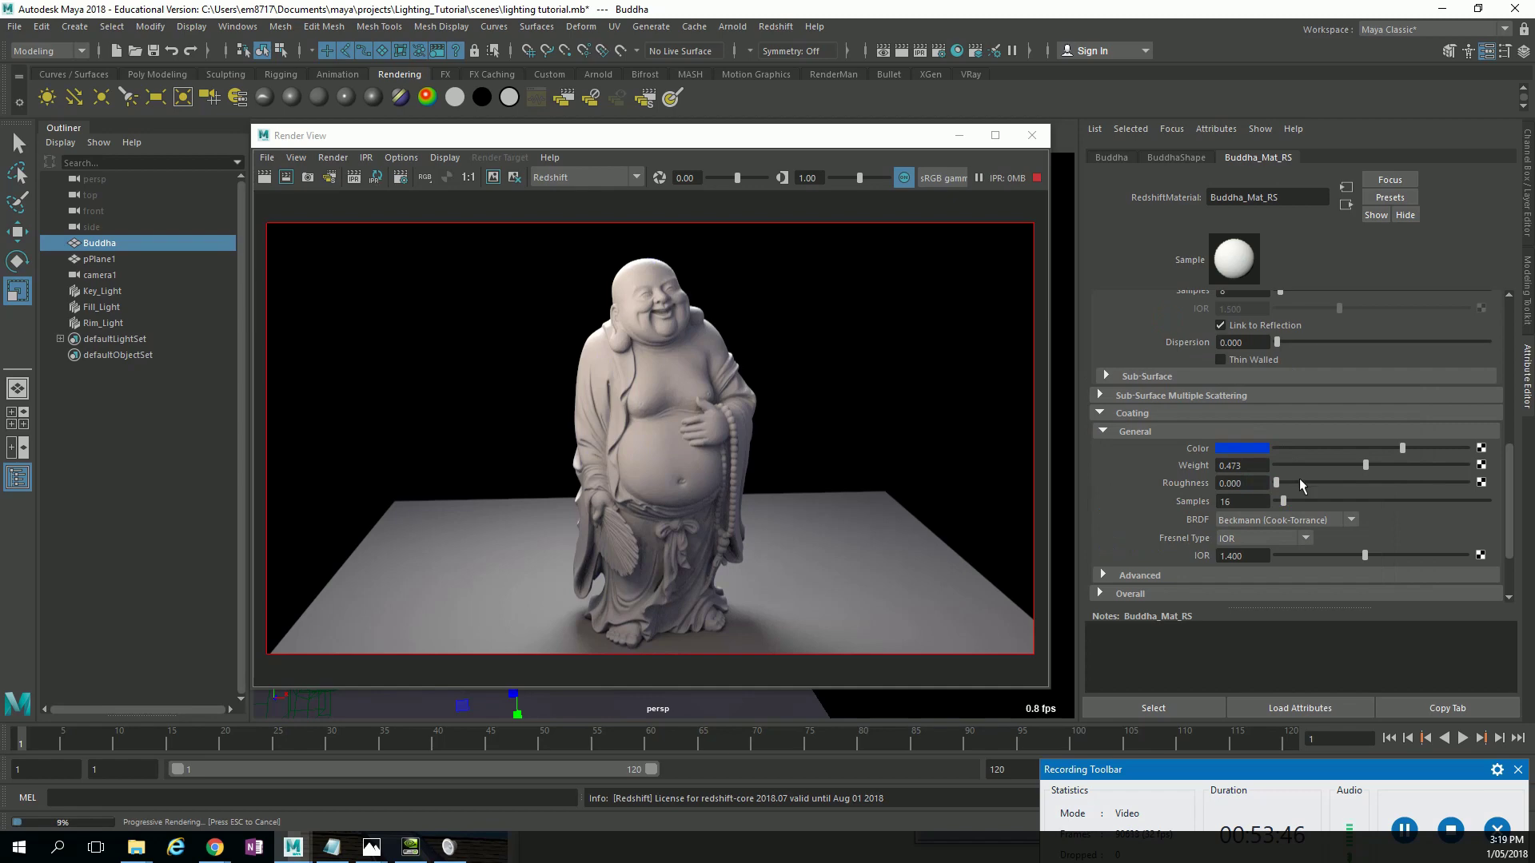
# Set the coating roughness to 0.127 with a brighter blue, turn its weight down to 0 and collapse its general settings.
pyautogui.click(1299, 481)
pyautogui.click(1377, 465)
pyautogui.click(1420, 448)
pyautogui.moveTo(1288, 463); pyautogui.dragTo(1205, 463)
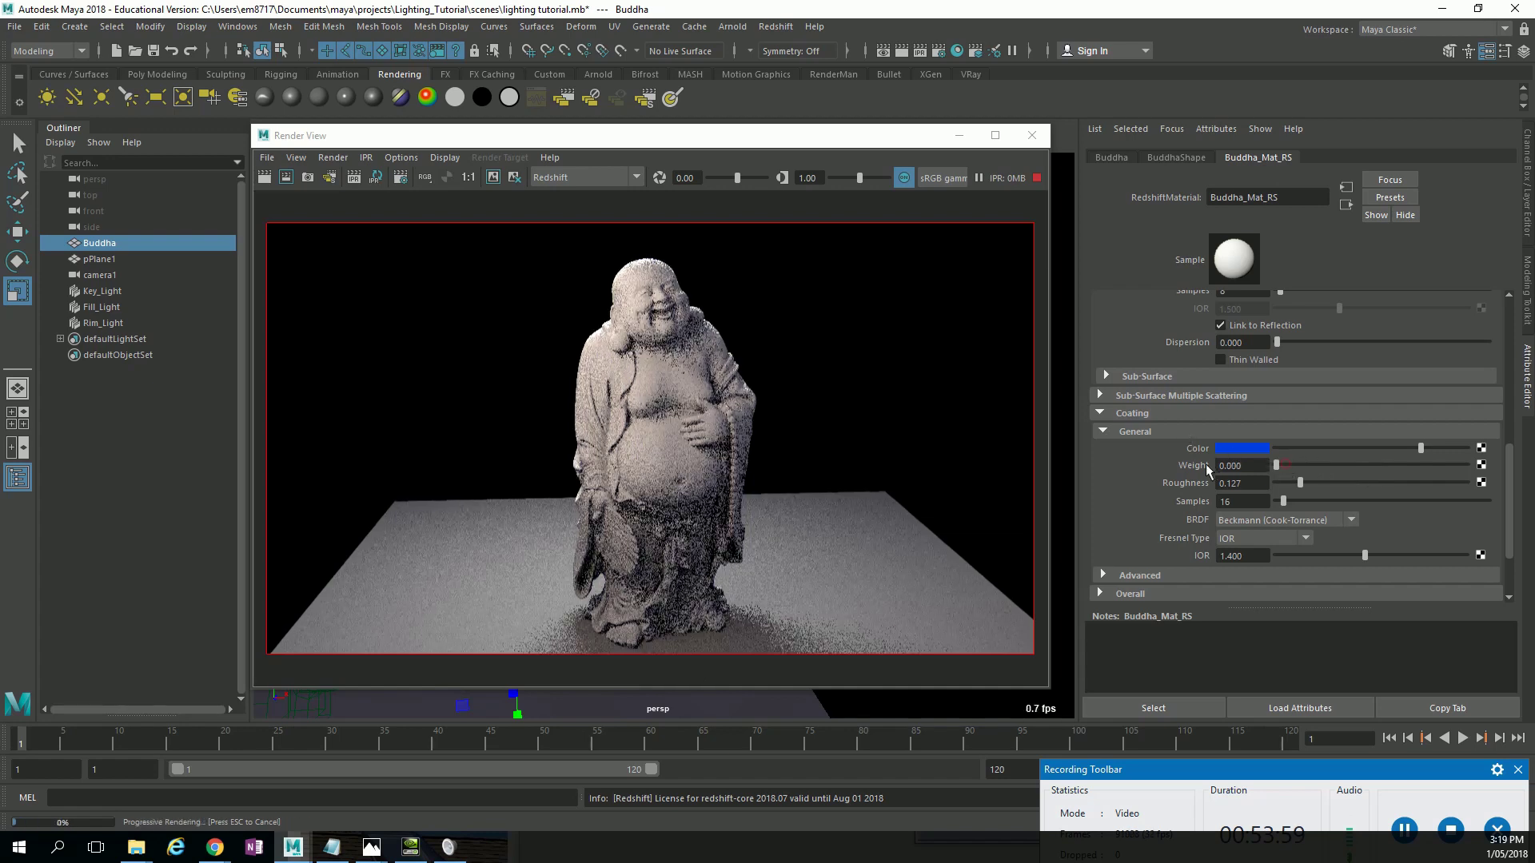
pyautogui.click(1135, 432)
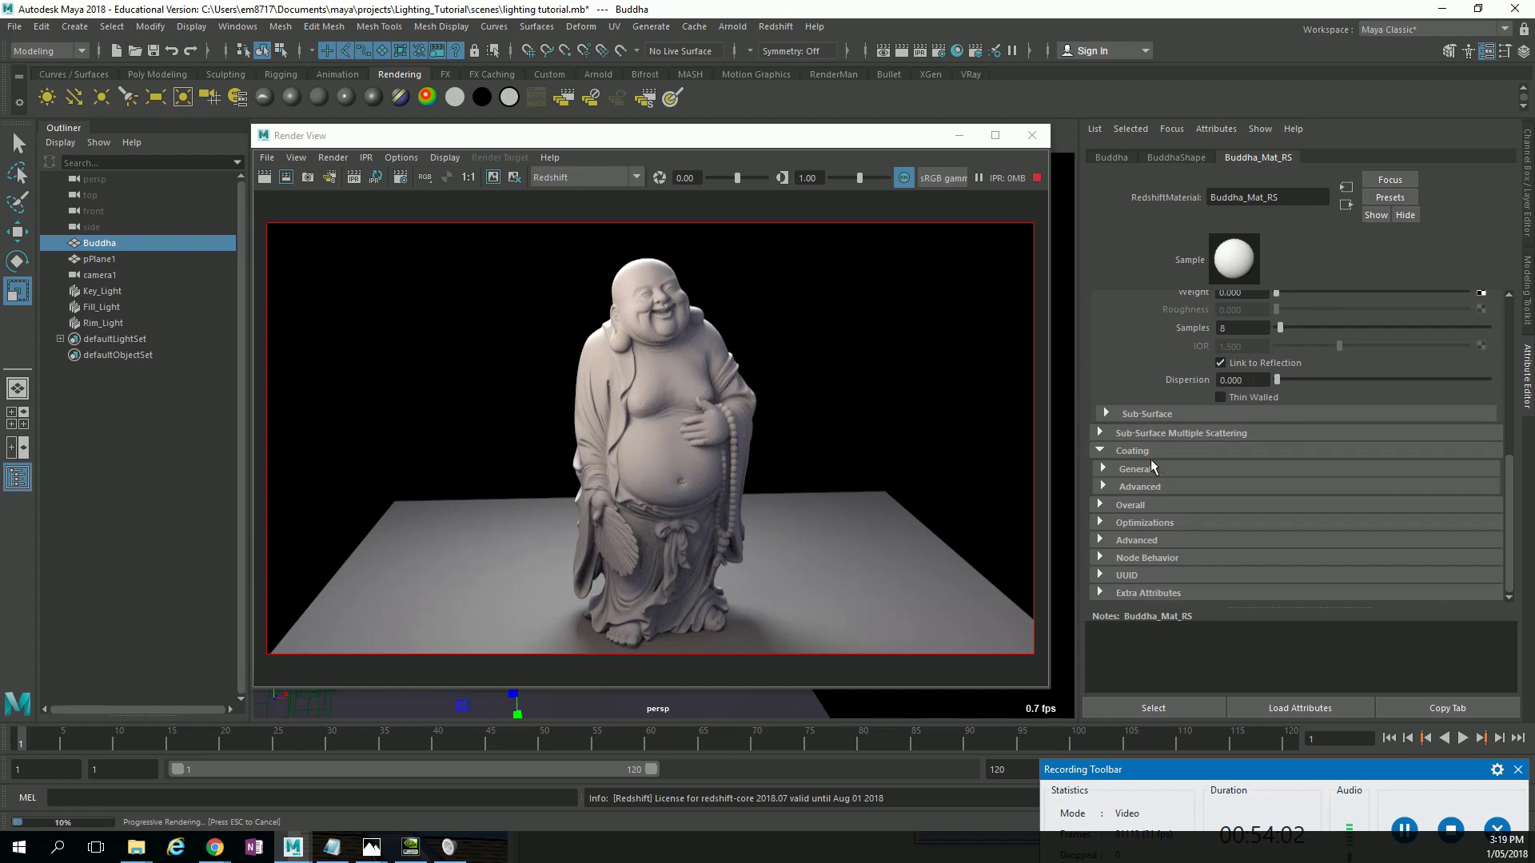
# Try the Buddha material's overall opacity at a mid grey and return it to full white.
pyautogui.click(1154, 451)
pyautogui.click(1146, 500)
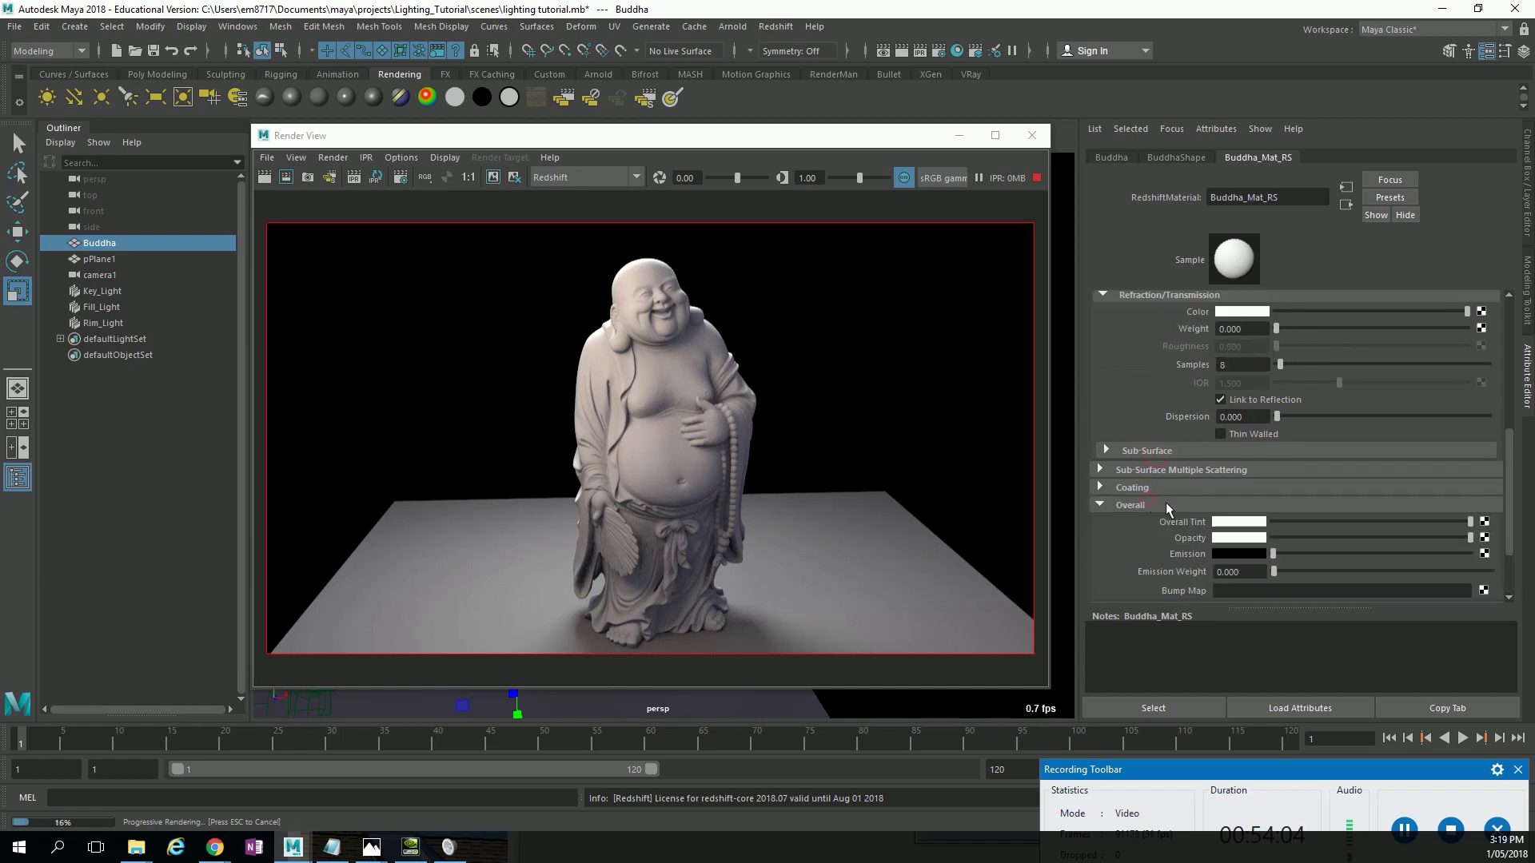
pyautogui.scroll(-2, 1321, 544)
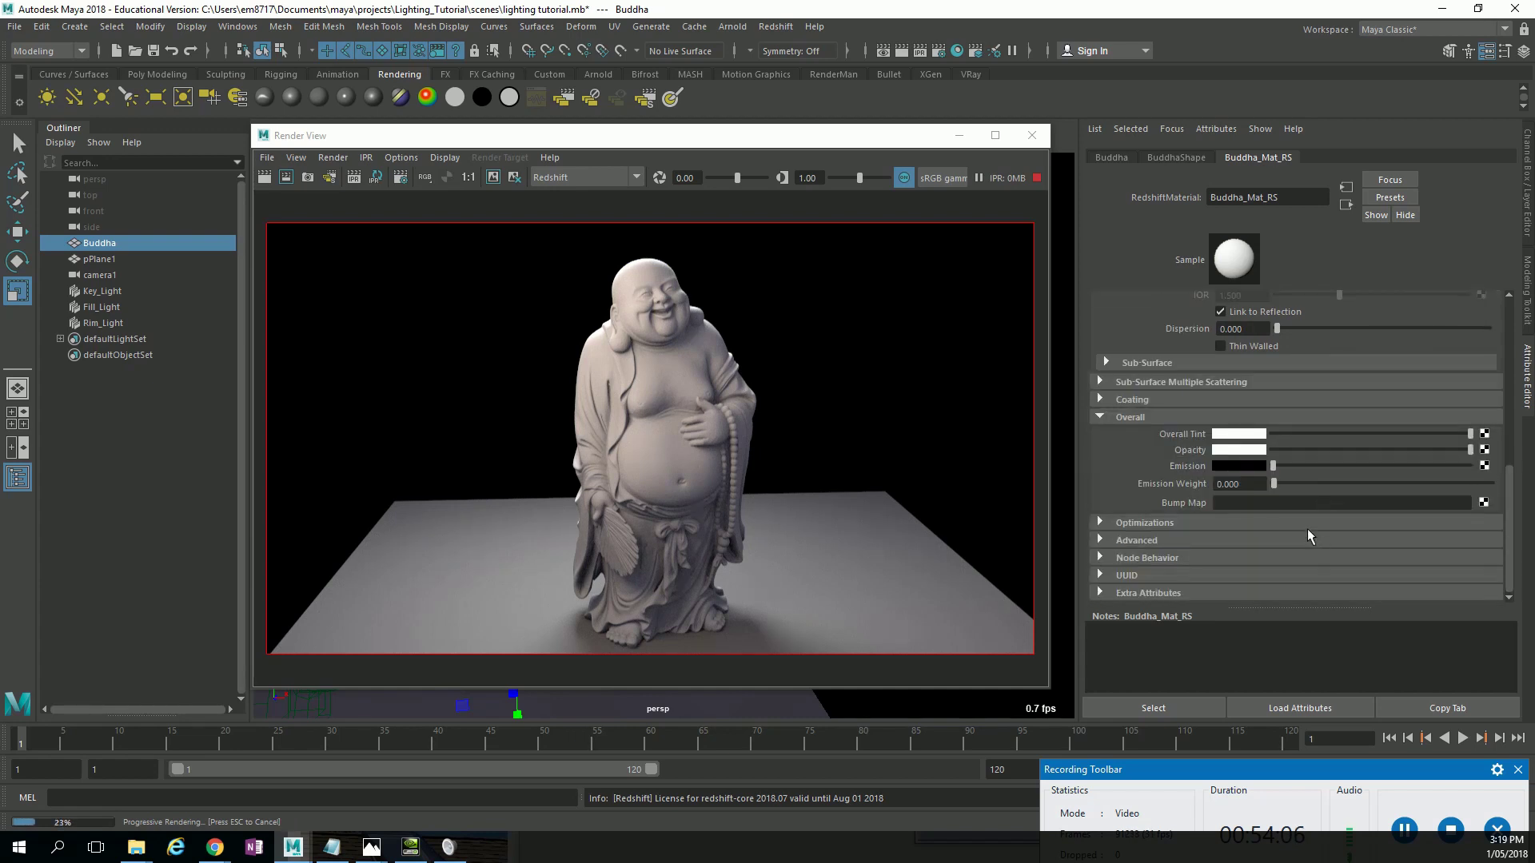
pyautogui.moveTo(1378, 451); pyautogui.dragTo(1332, 456)
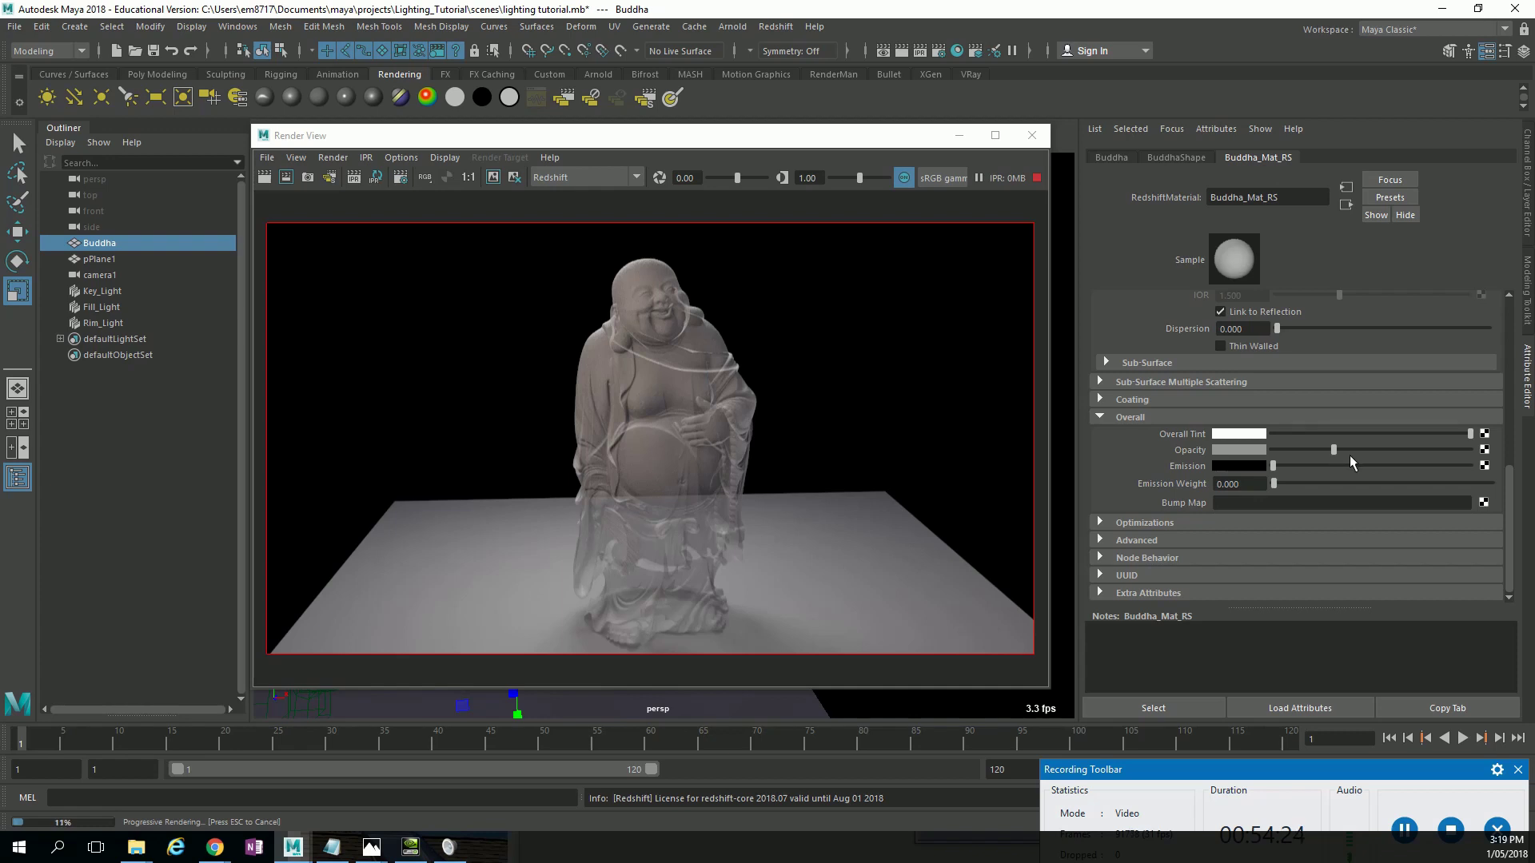
pyautogui.click(1408, 449)
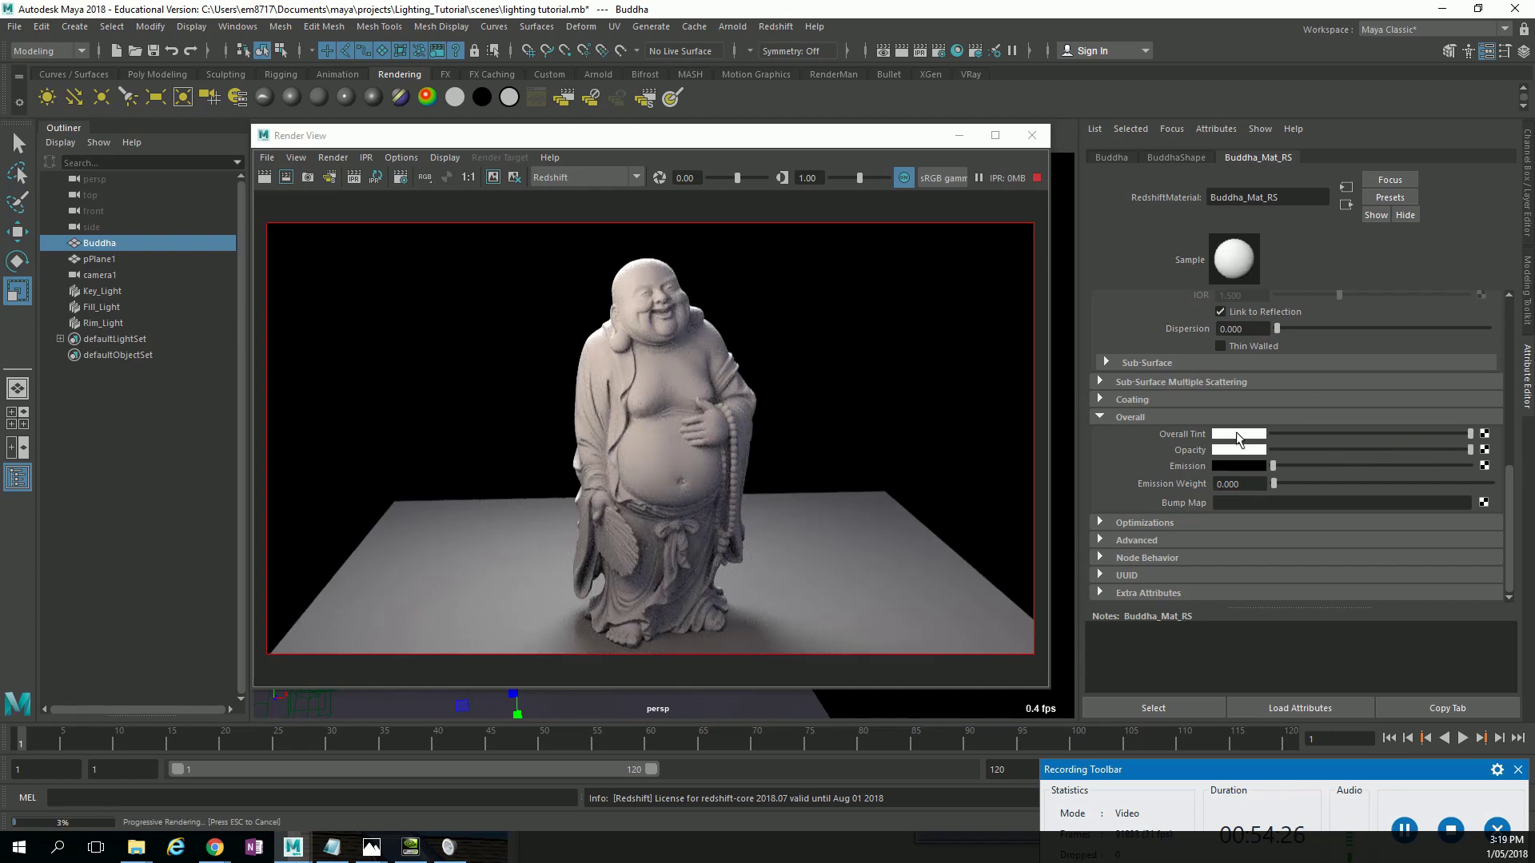
pyautogui.click(1193, 413)
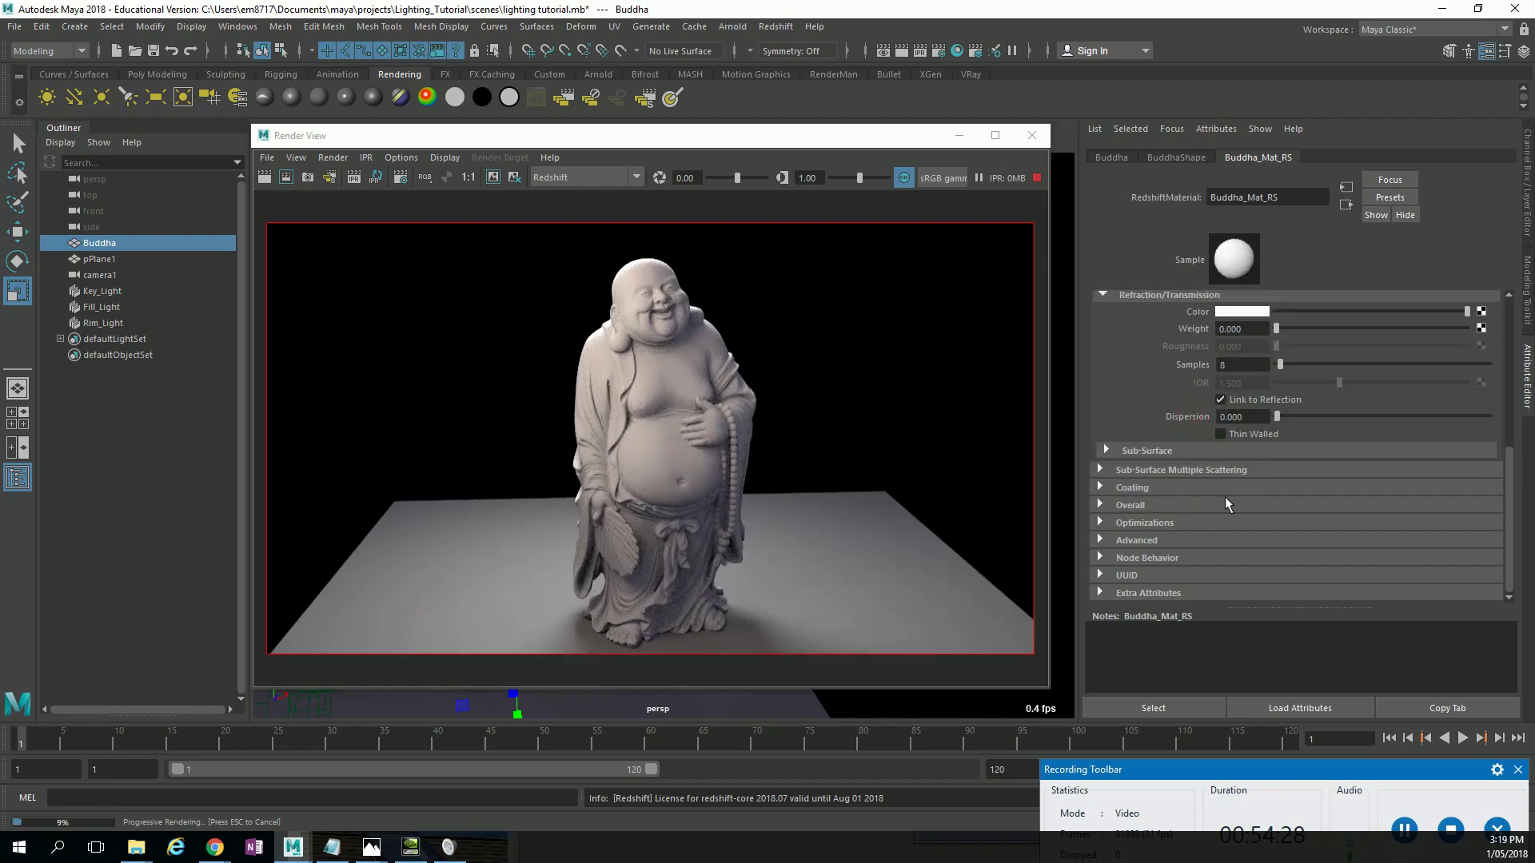
# Open the Buddha material's sub-surface multiple scattering settings and stop the interactive render.
pyautogui.click(1182, 470)
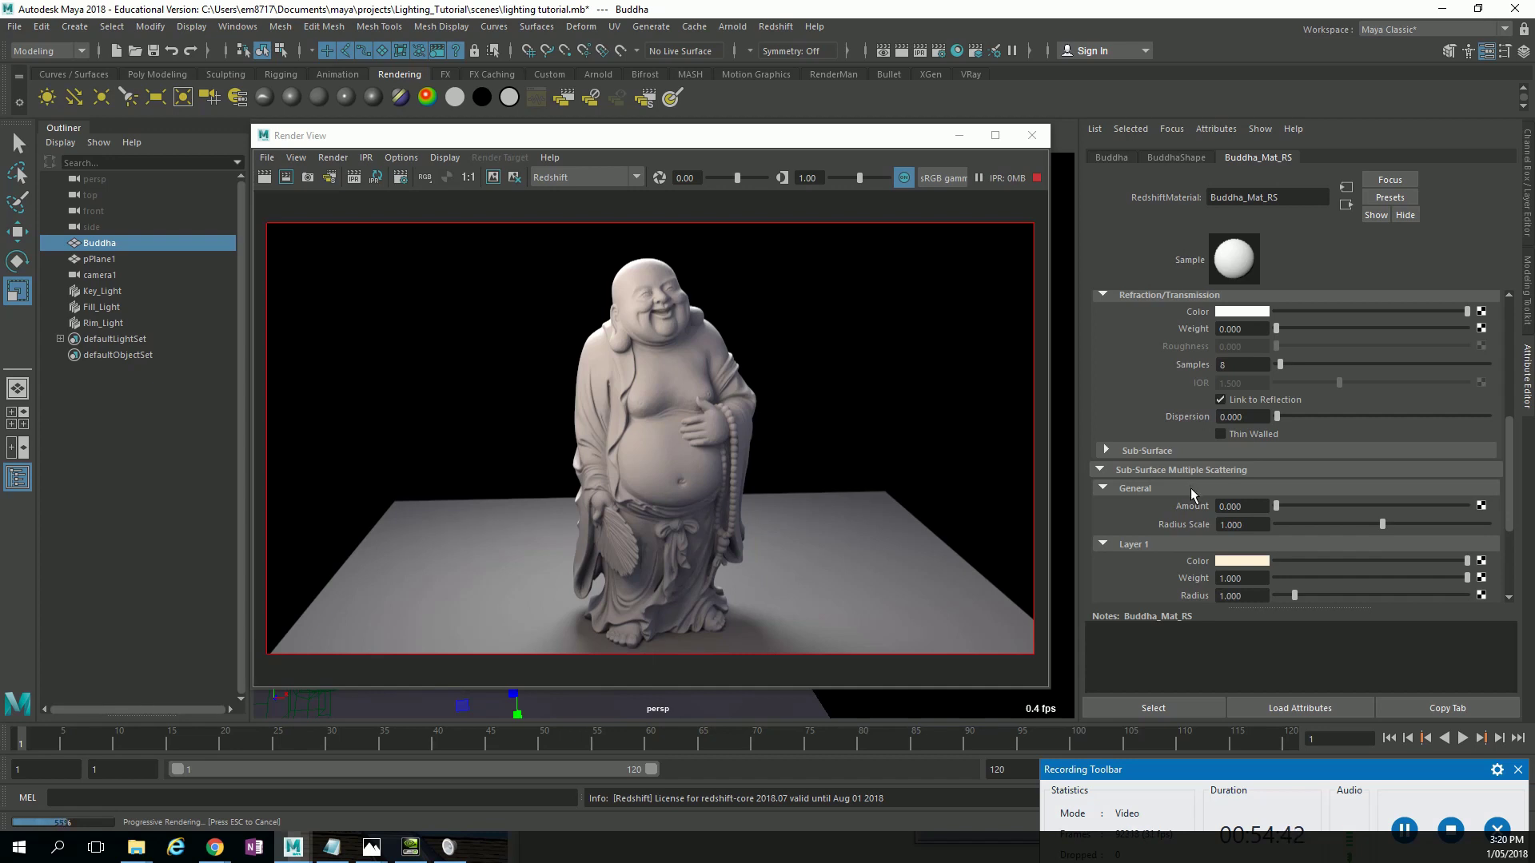
pyautogui.click(1036, 178)
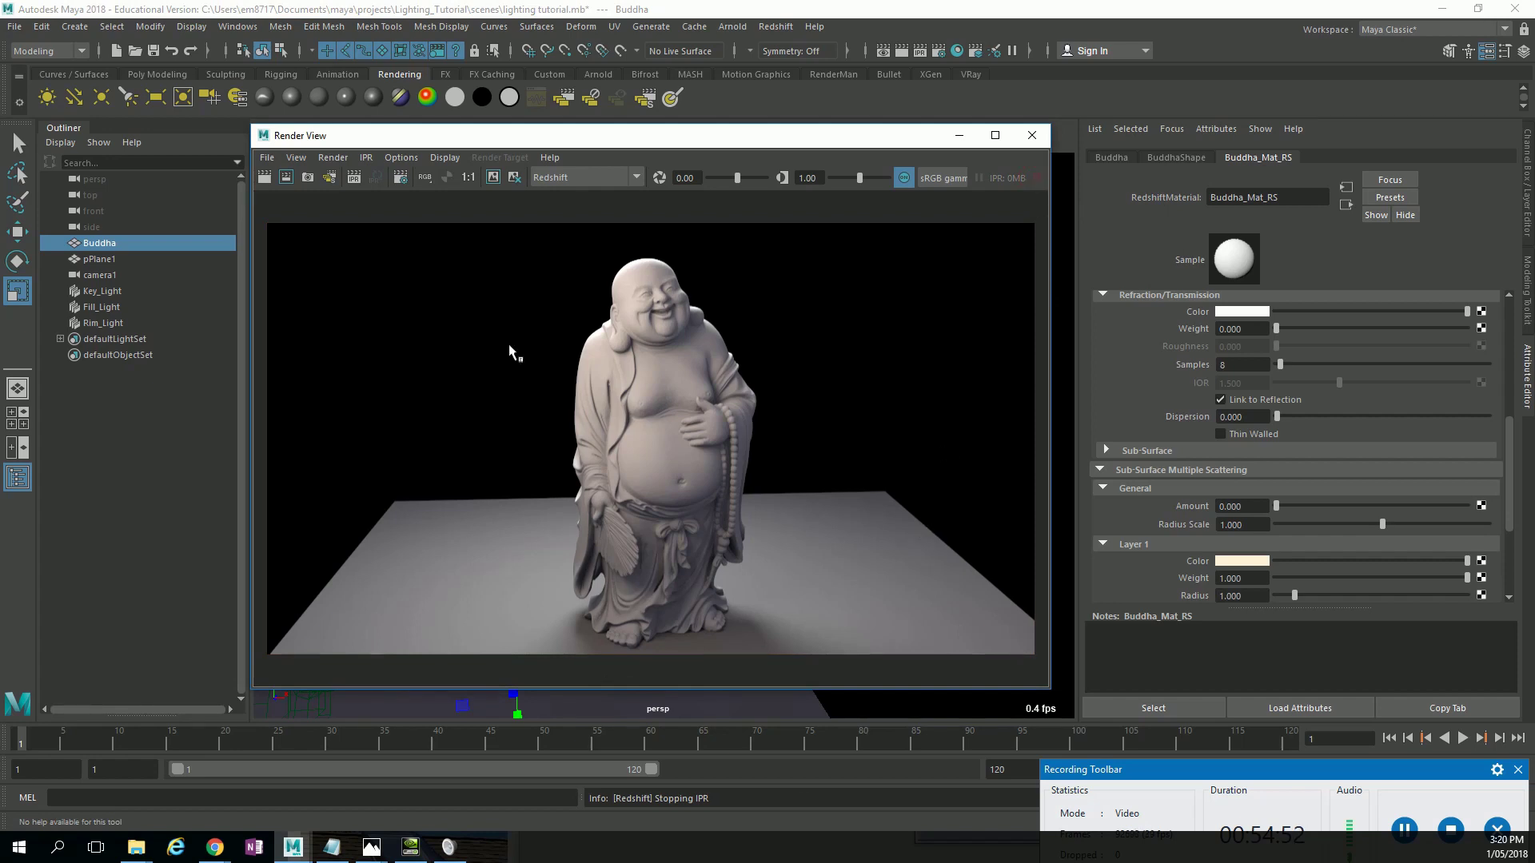
pyautogui.rightClick(267, 176)
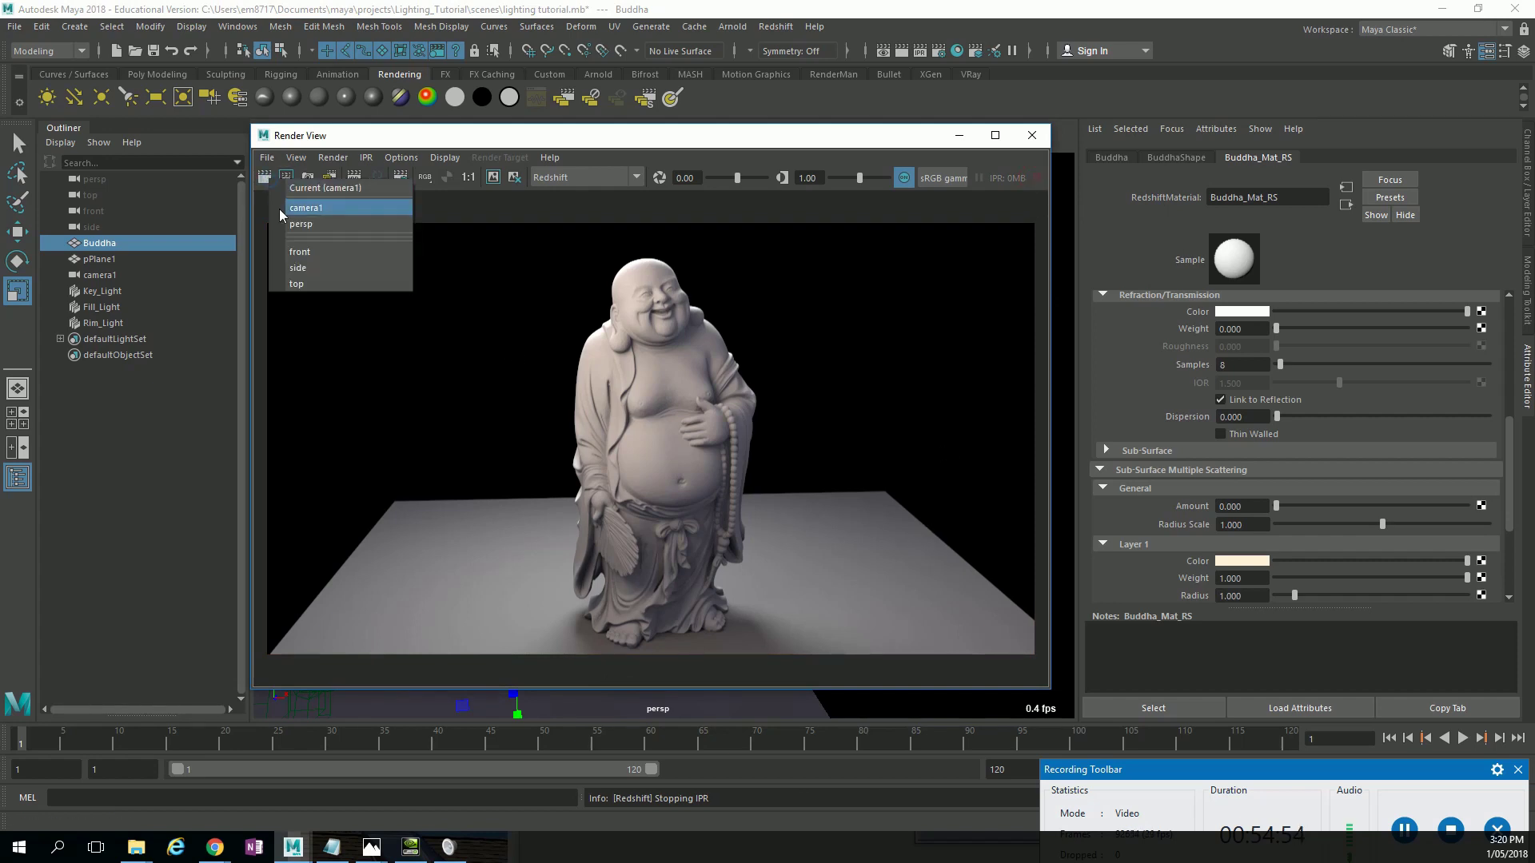
pyautogui.click(871, 137)
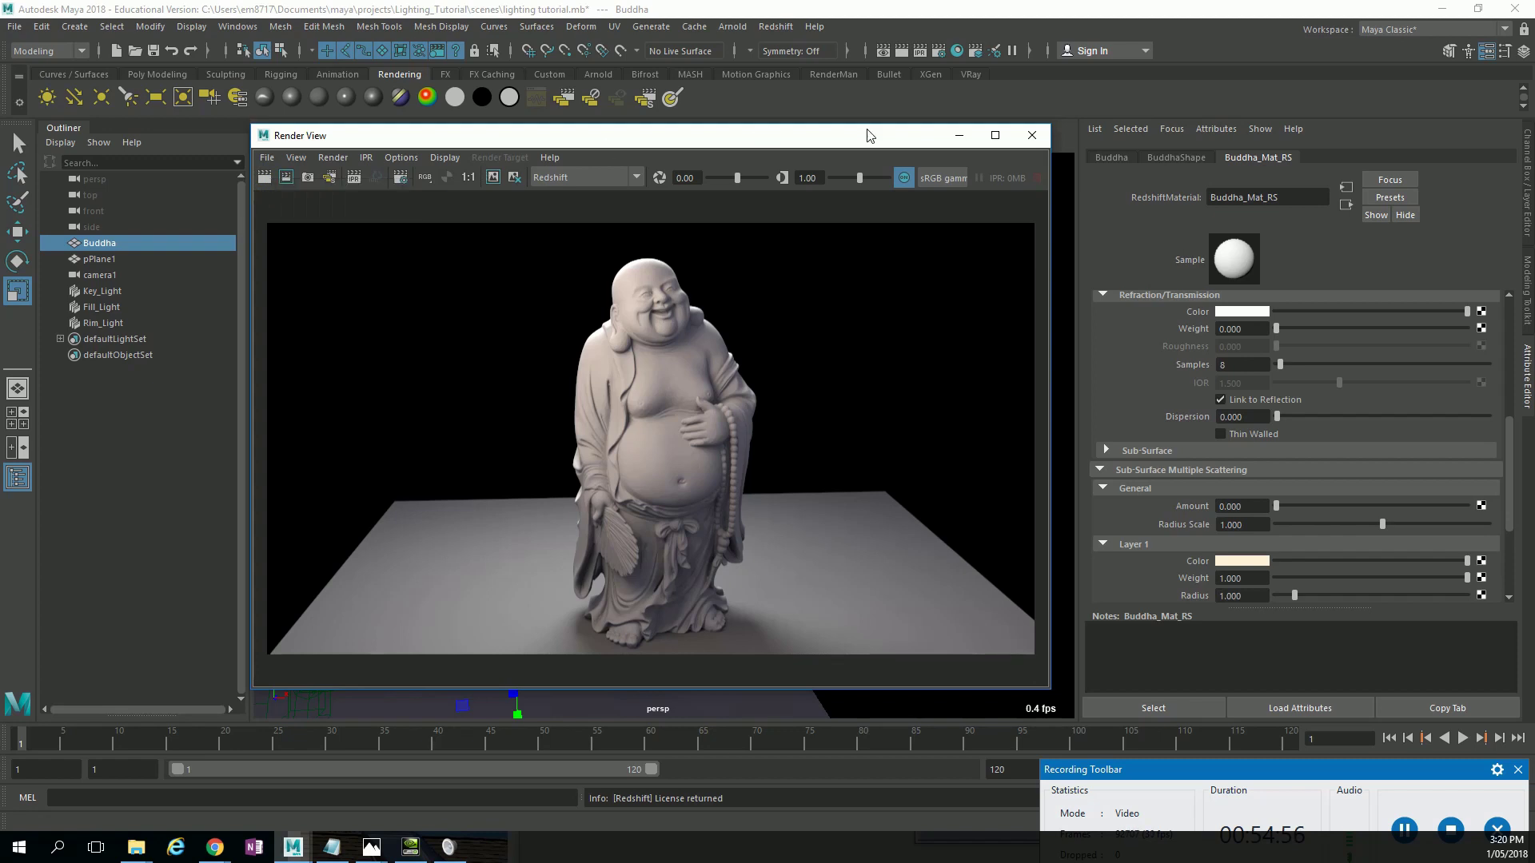
pyautogui.moveTo(879, 139); pyautogui.dragTo(867, 135)
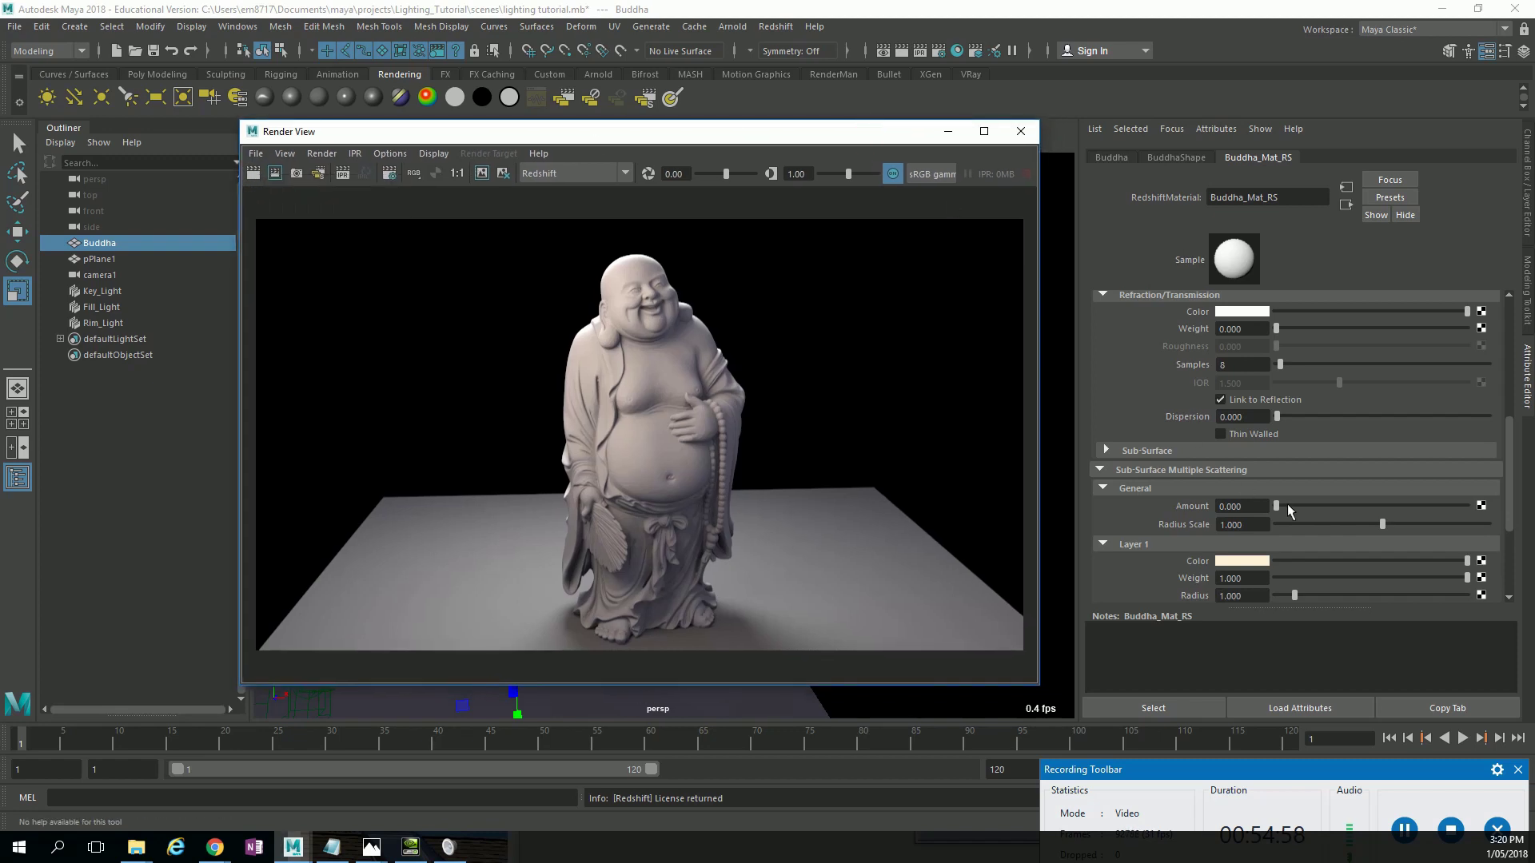
# Set the sub-surface multiple scattering amount to 1 and its radius scale to 5.
pyautogui.click(1254, 508)
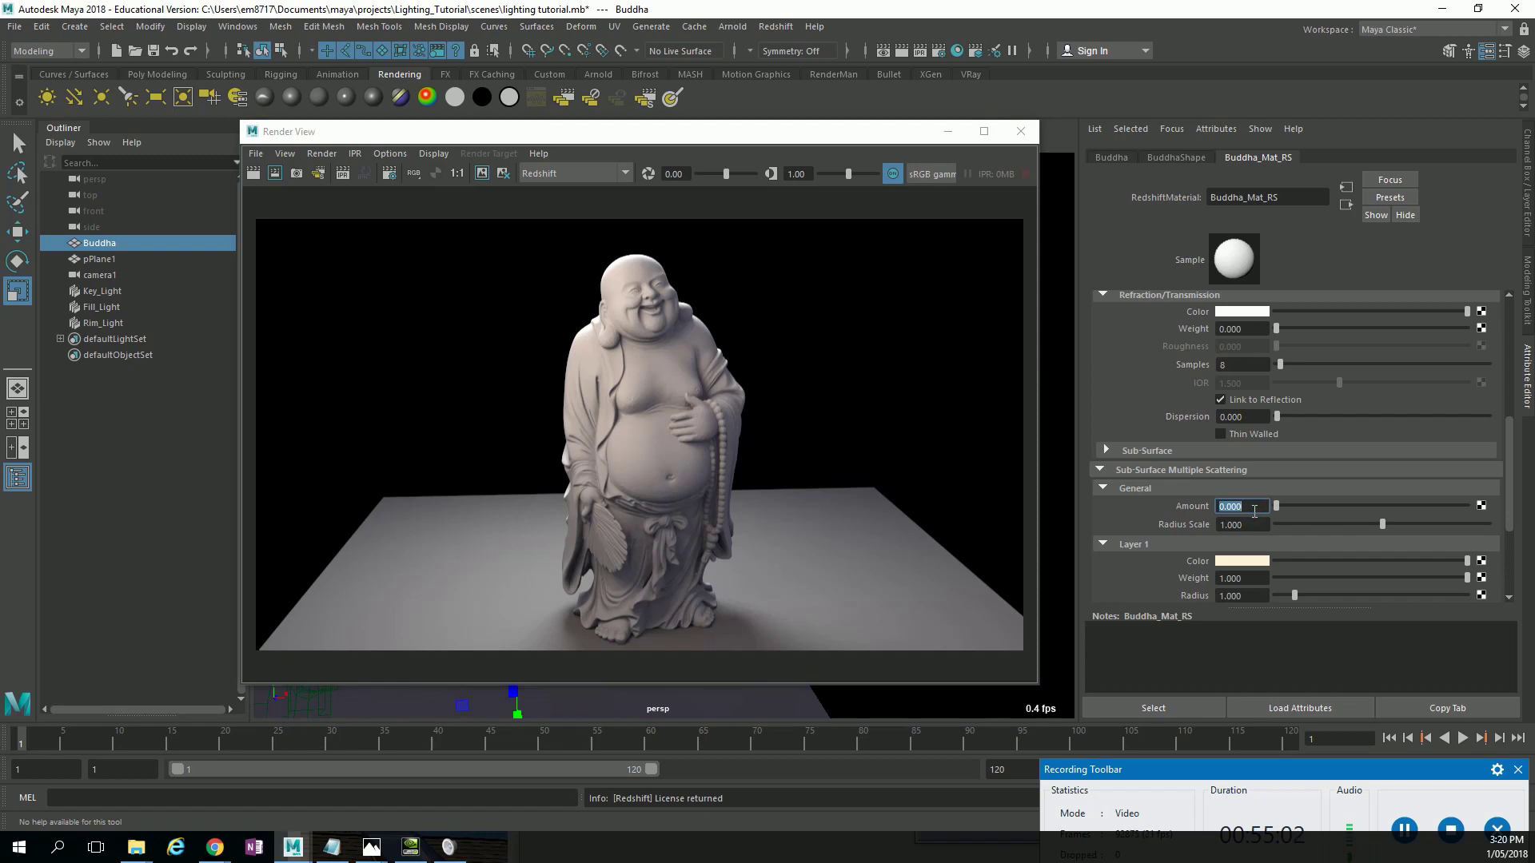
pyautogui.write('1')
pyautogui.press('Return')
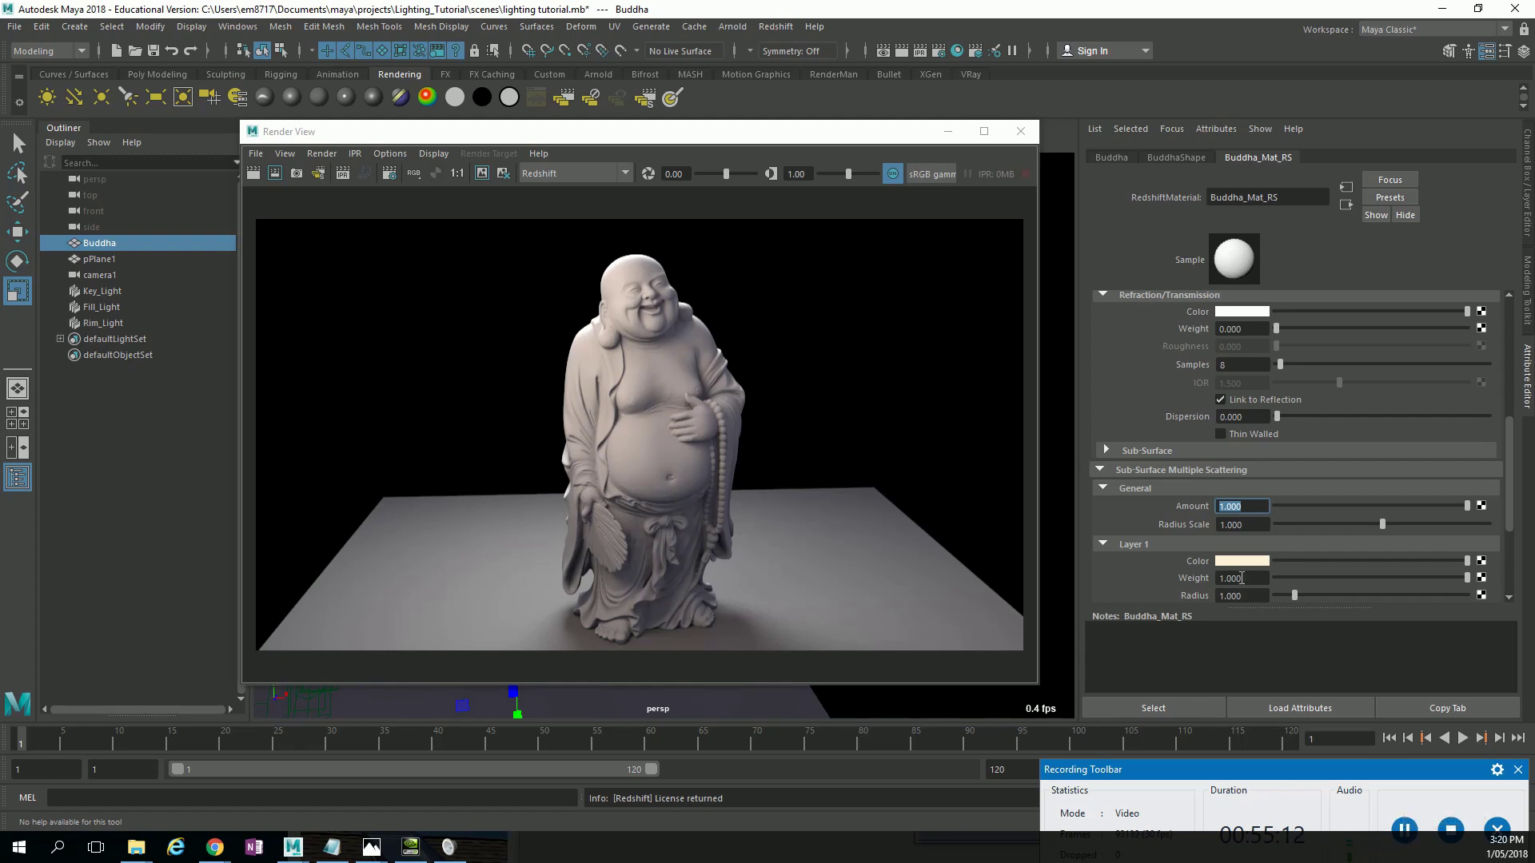
pyautogui.click(1253, 523)
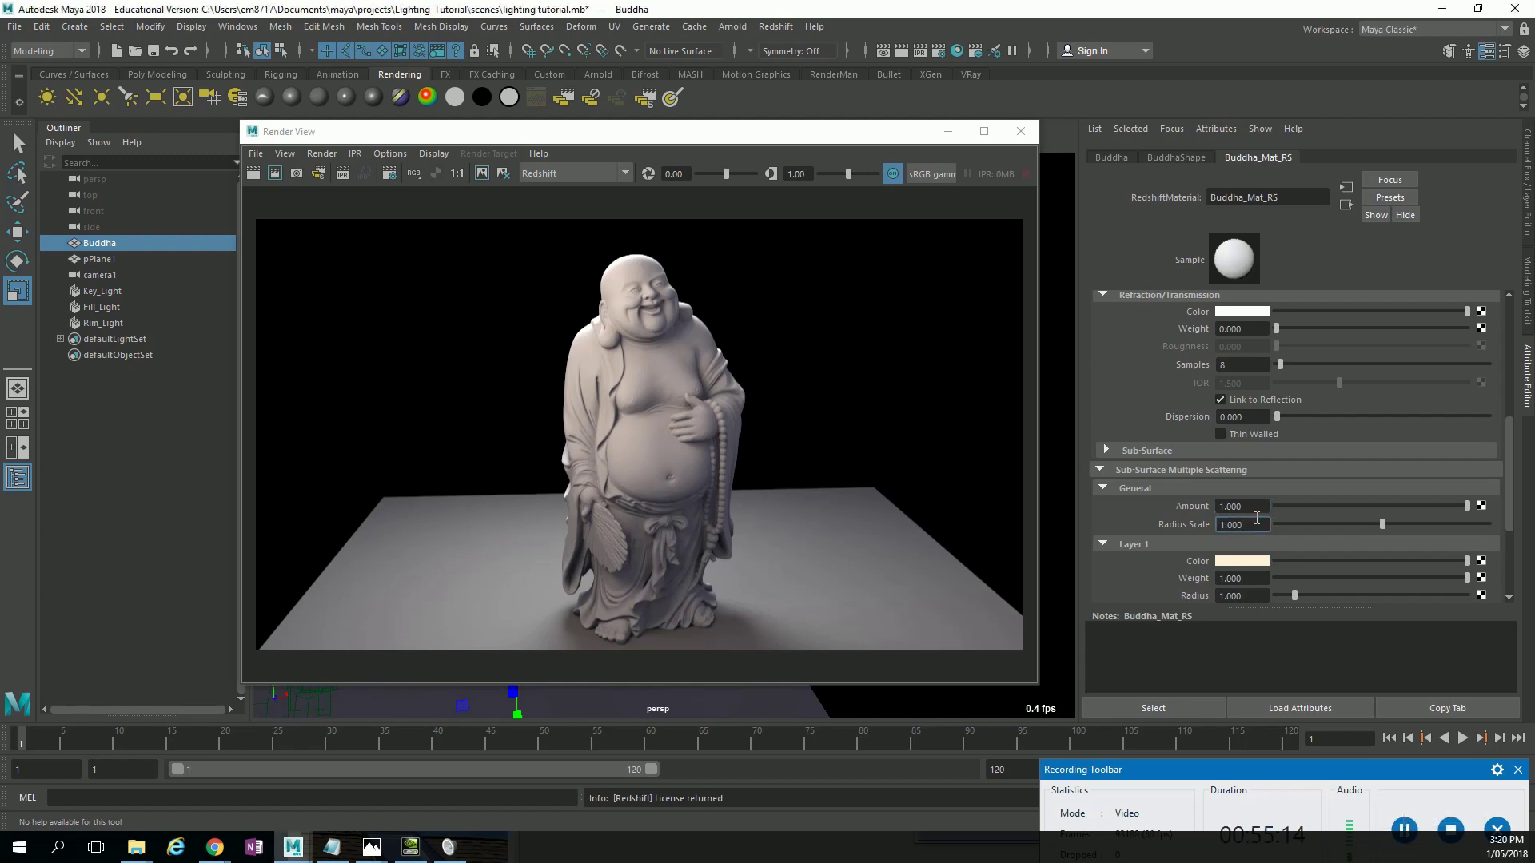
pyautogui.write('5')
pyautogui.press('Return')
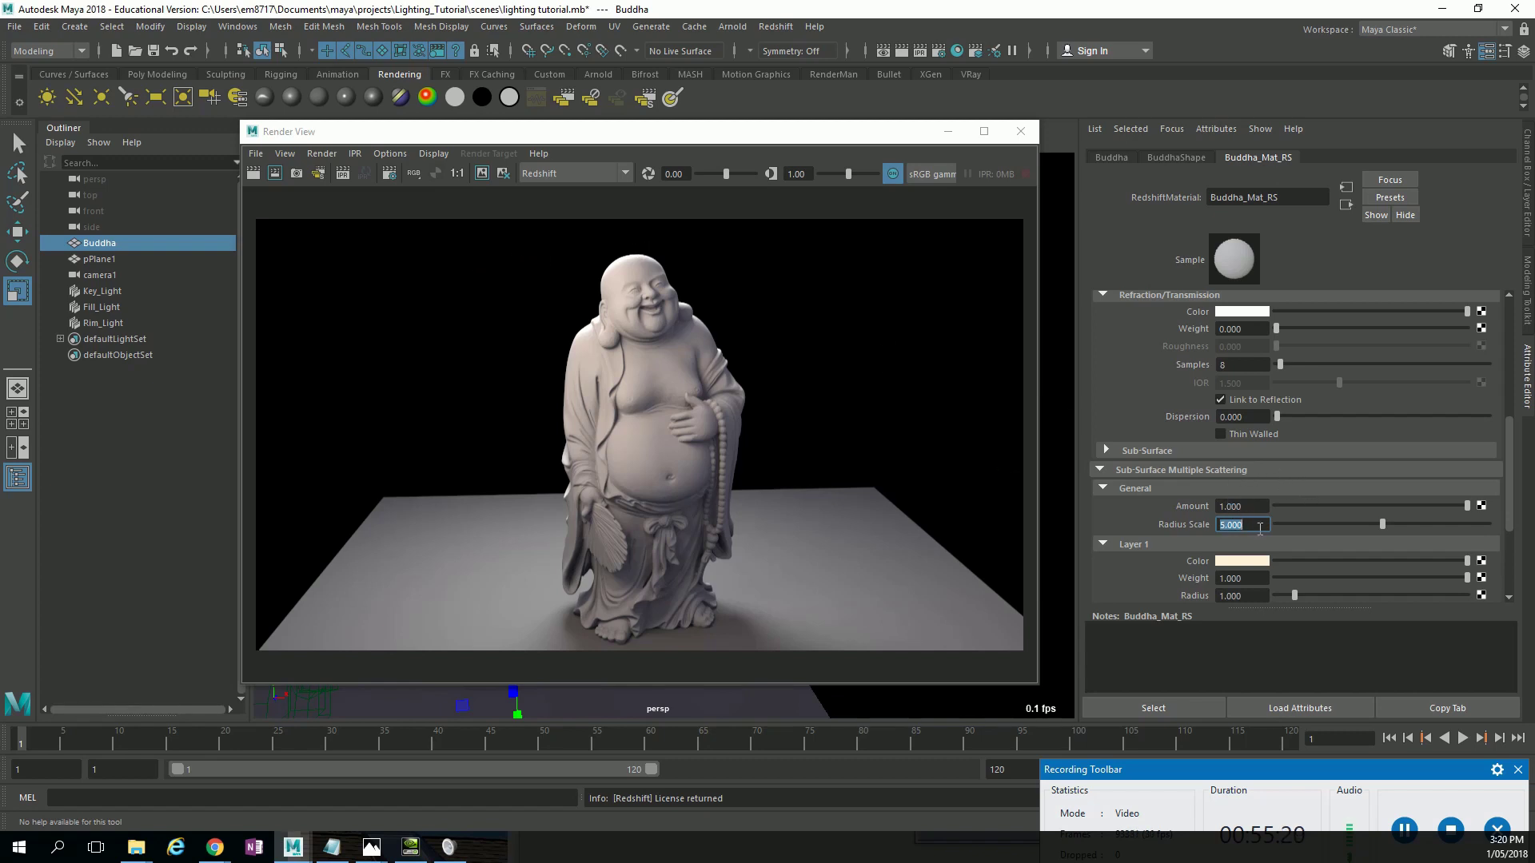
# Expand the Layer 2 and Layer 3 settings of the sub-surface multiple scattering.
pyautogui.scroll(10, 1296, 491)
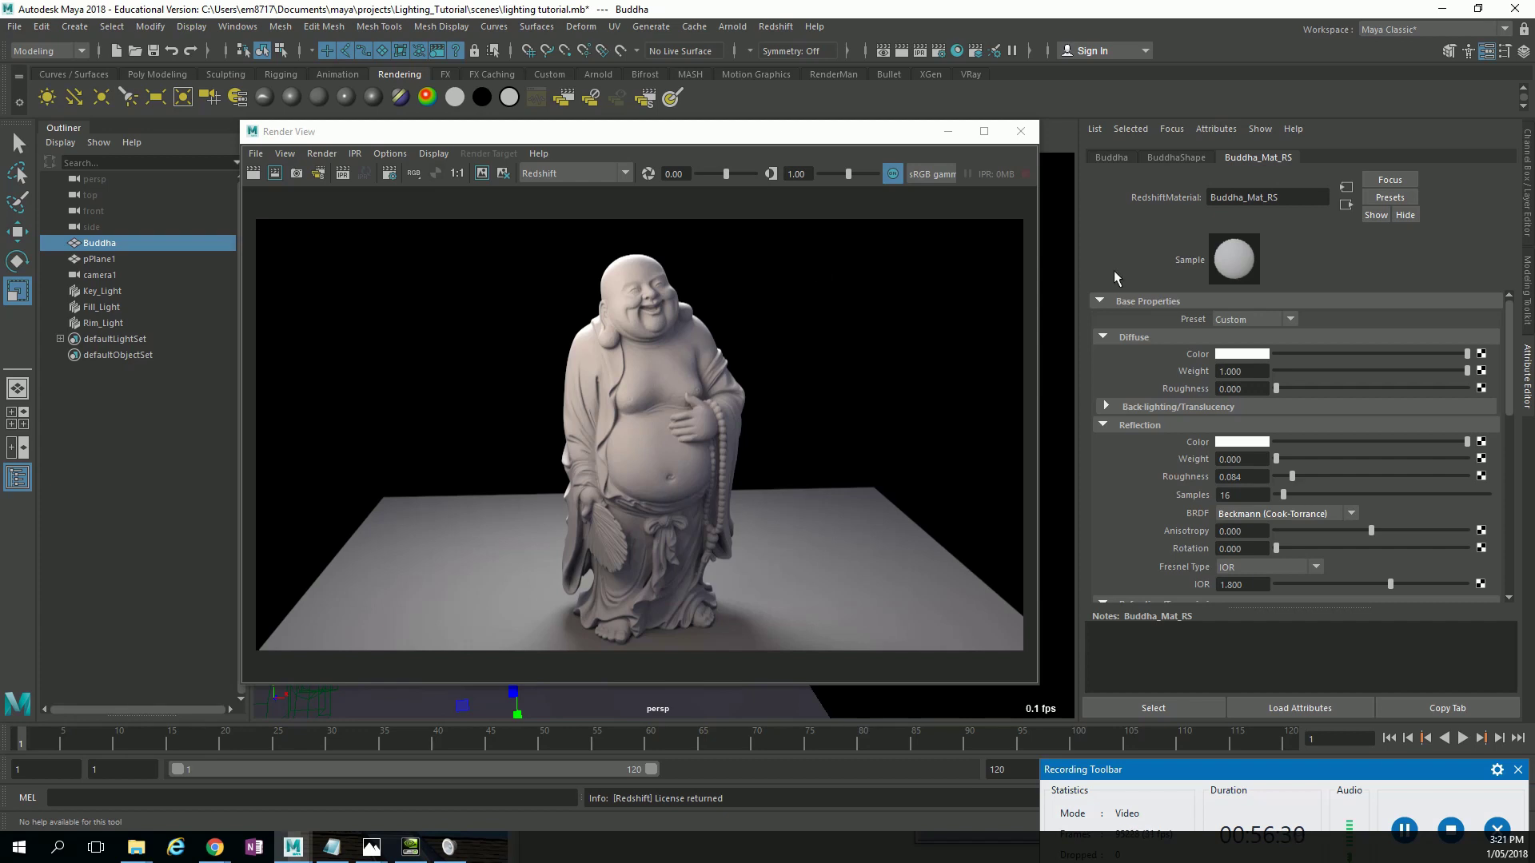
pyautogui.scroll(-10, 1292, 441)
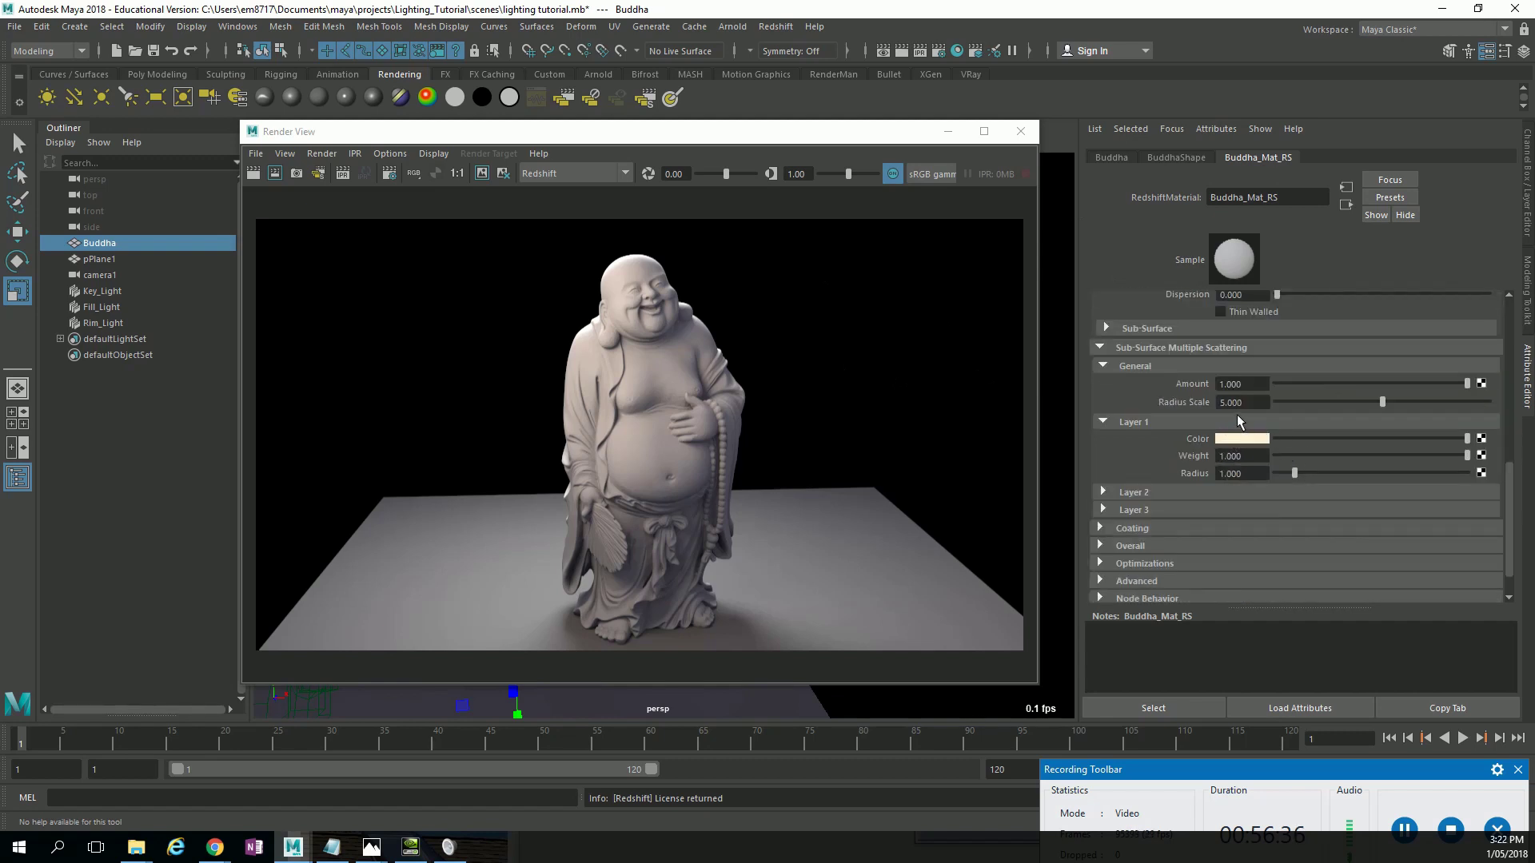
pyautogui.click(1169, 491)
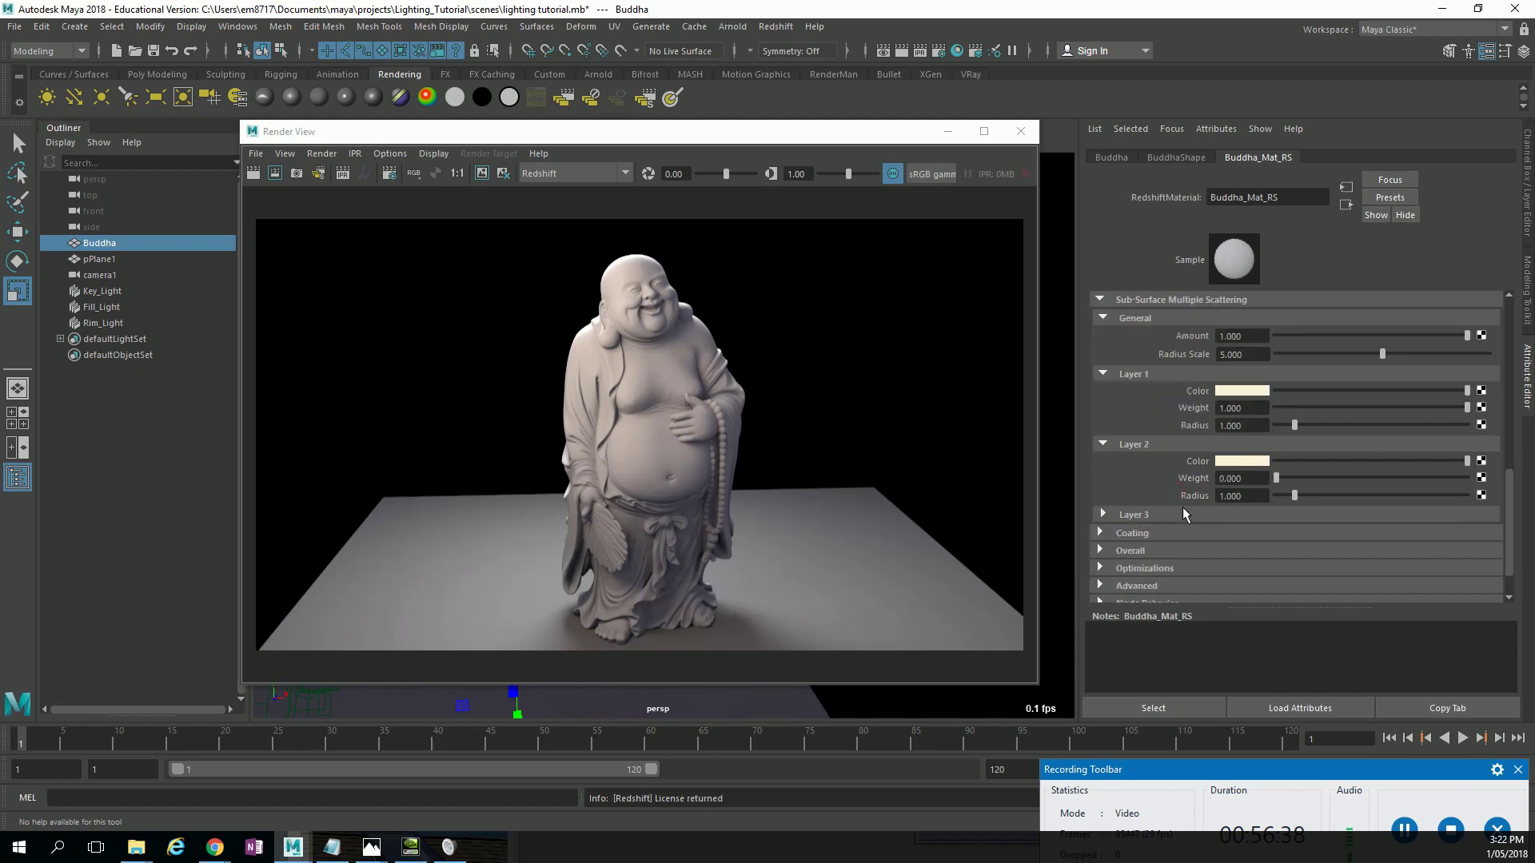
pyautogui.click(1180, 516)
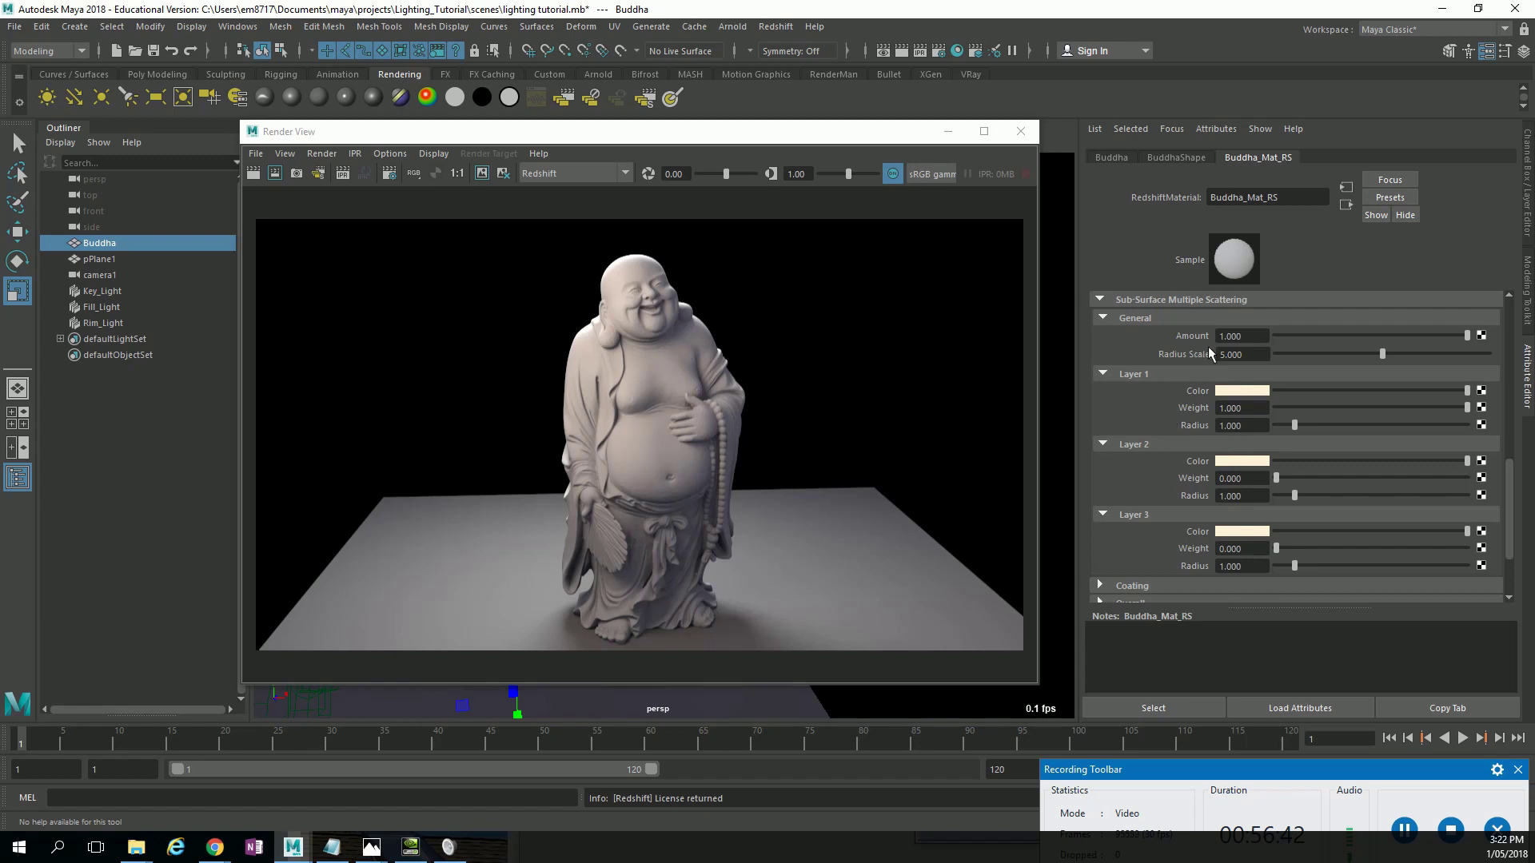
pyautogui.scroll(2, 1186, 422)
# Enable automatic region rendering and render a region around the Buddha's head and upper body.
pyautogui.moveTo(570, 250); pyautogui.dragTo(736, 436)
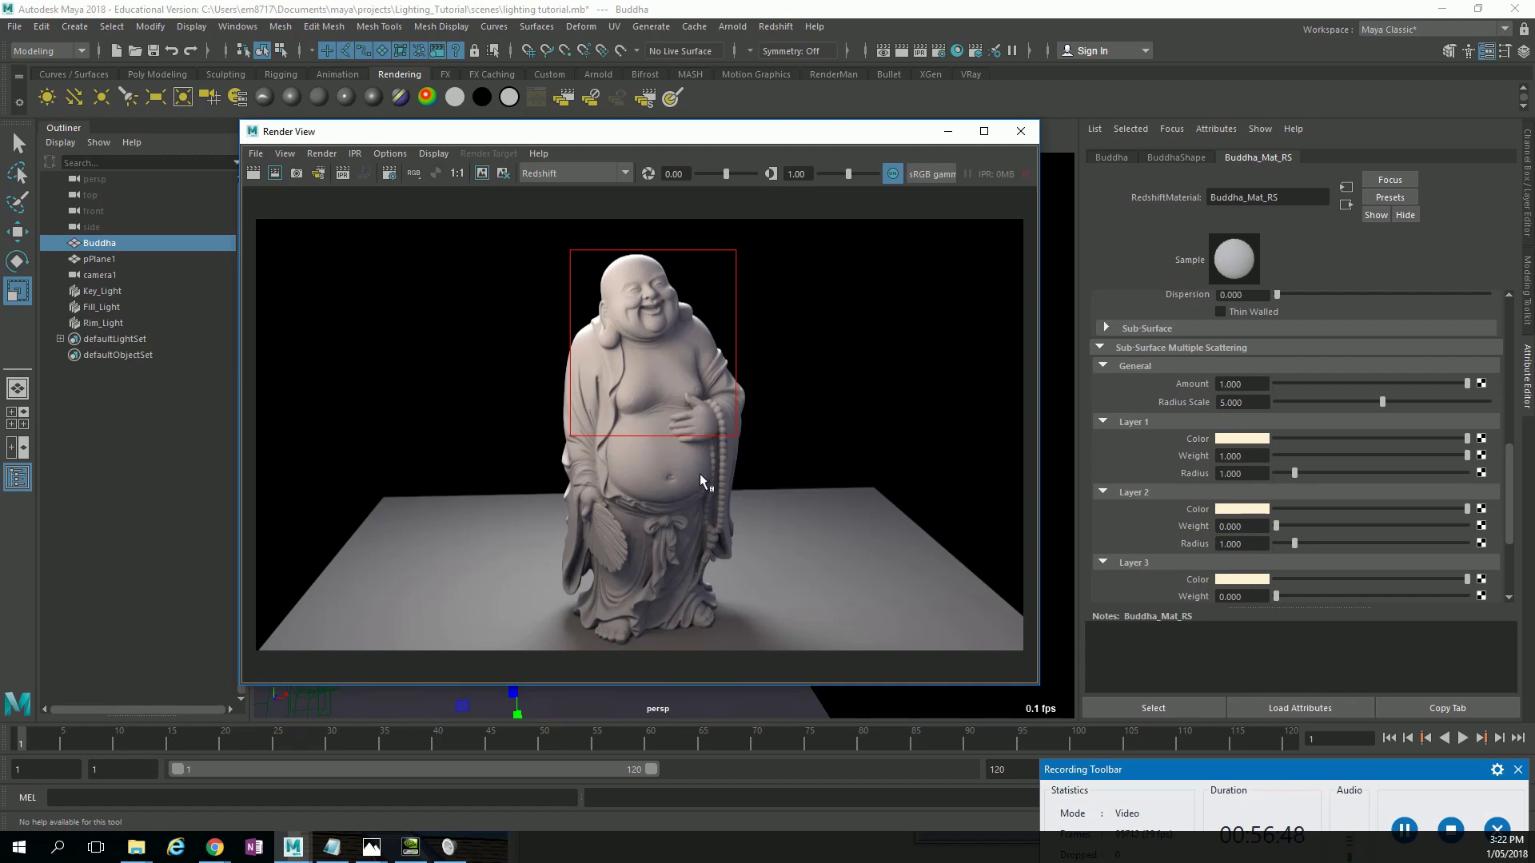
pyautogui.click(400, 154)
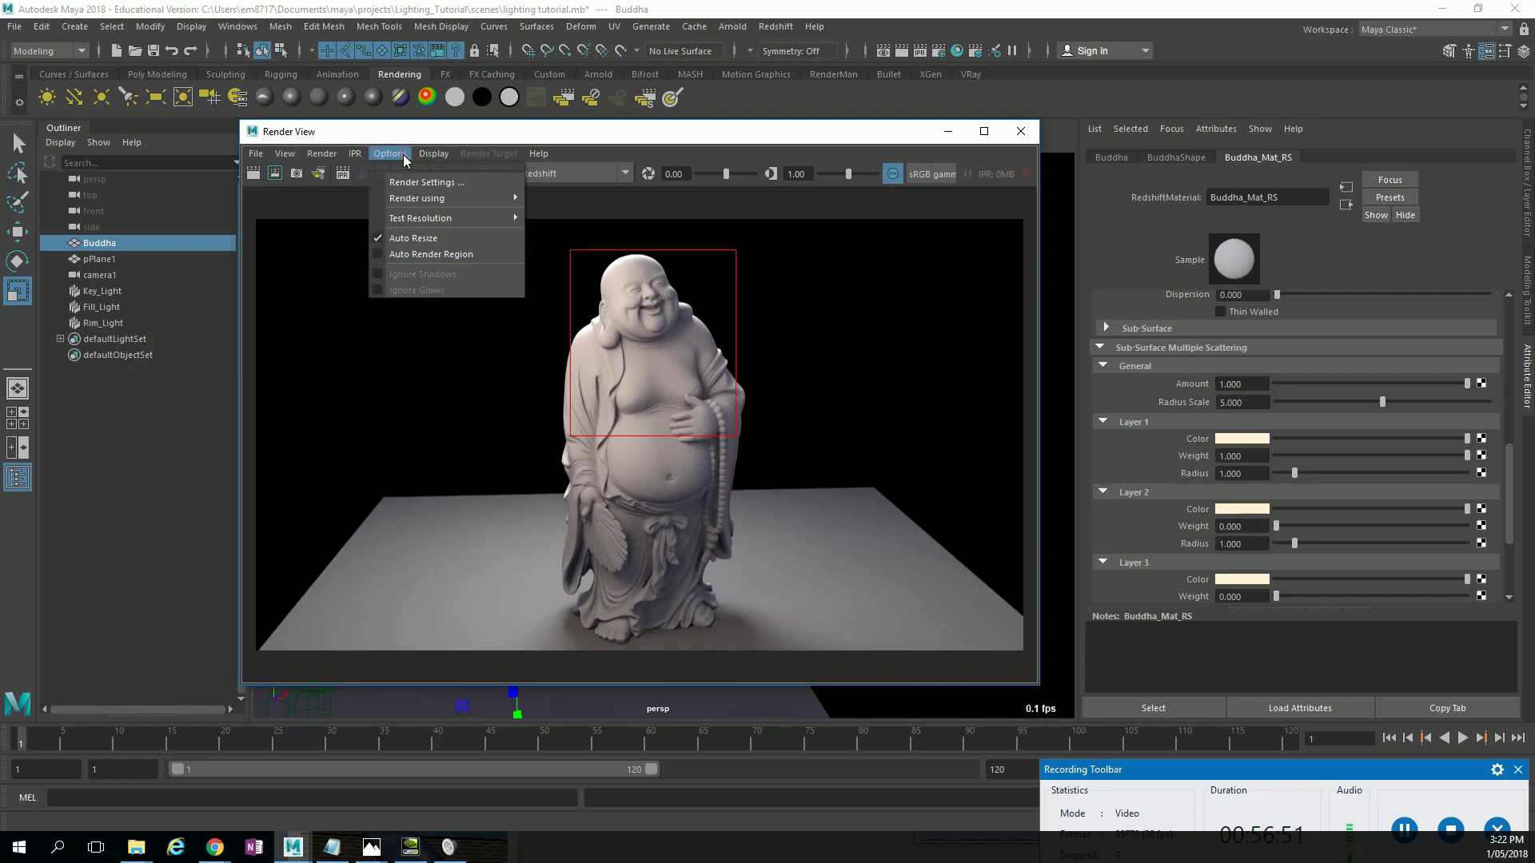
pyautogui.click(414, 254)
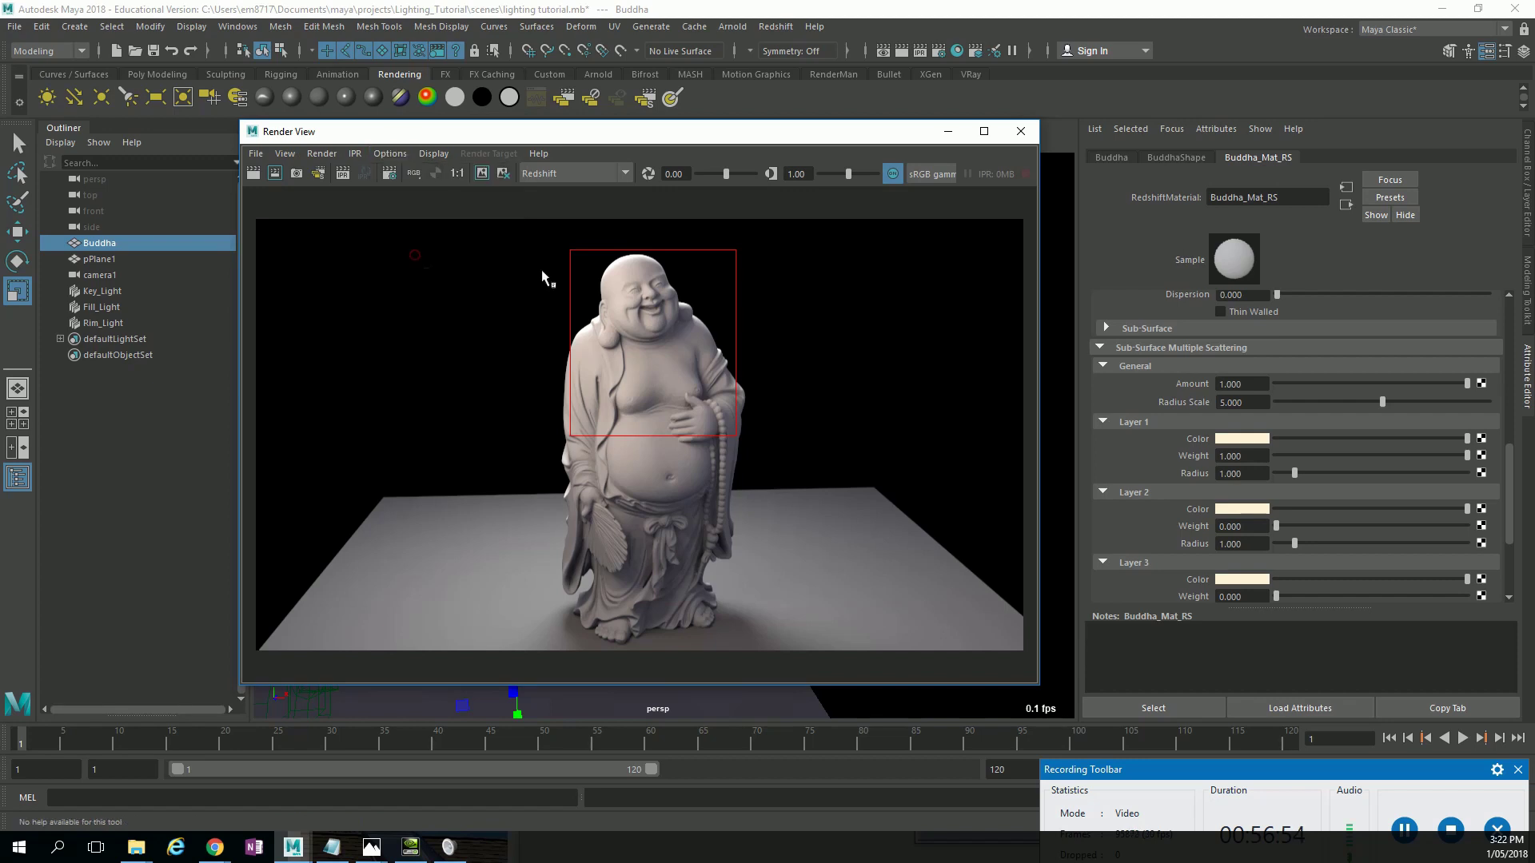
pyautogui.moveTo(565, 246); pyautogui.dragTo(732, 436)
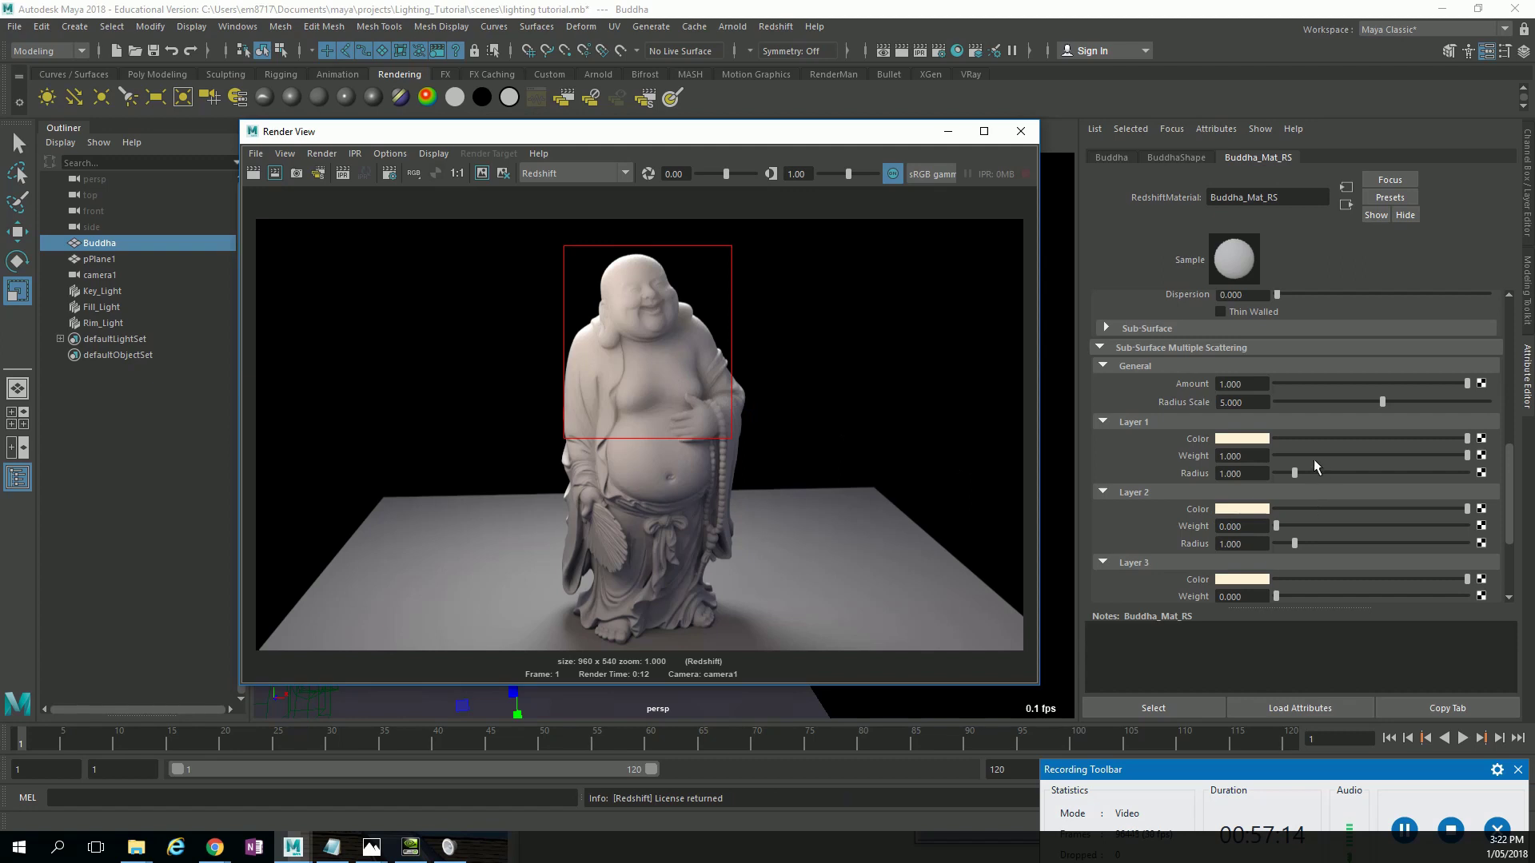
# Set the scattering radius scale to 8 and re-render the head region and the whole statue.
pyautogui.doubleClick(1255, 402)
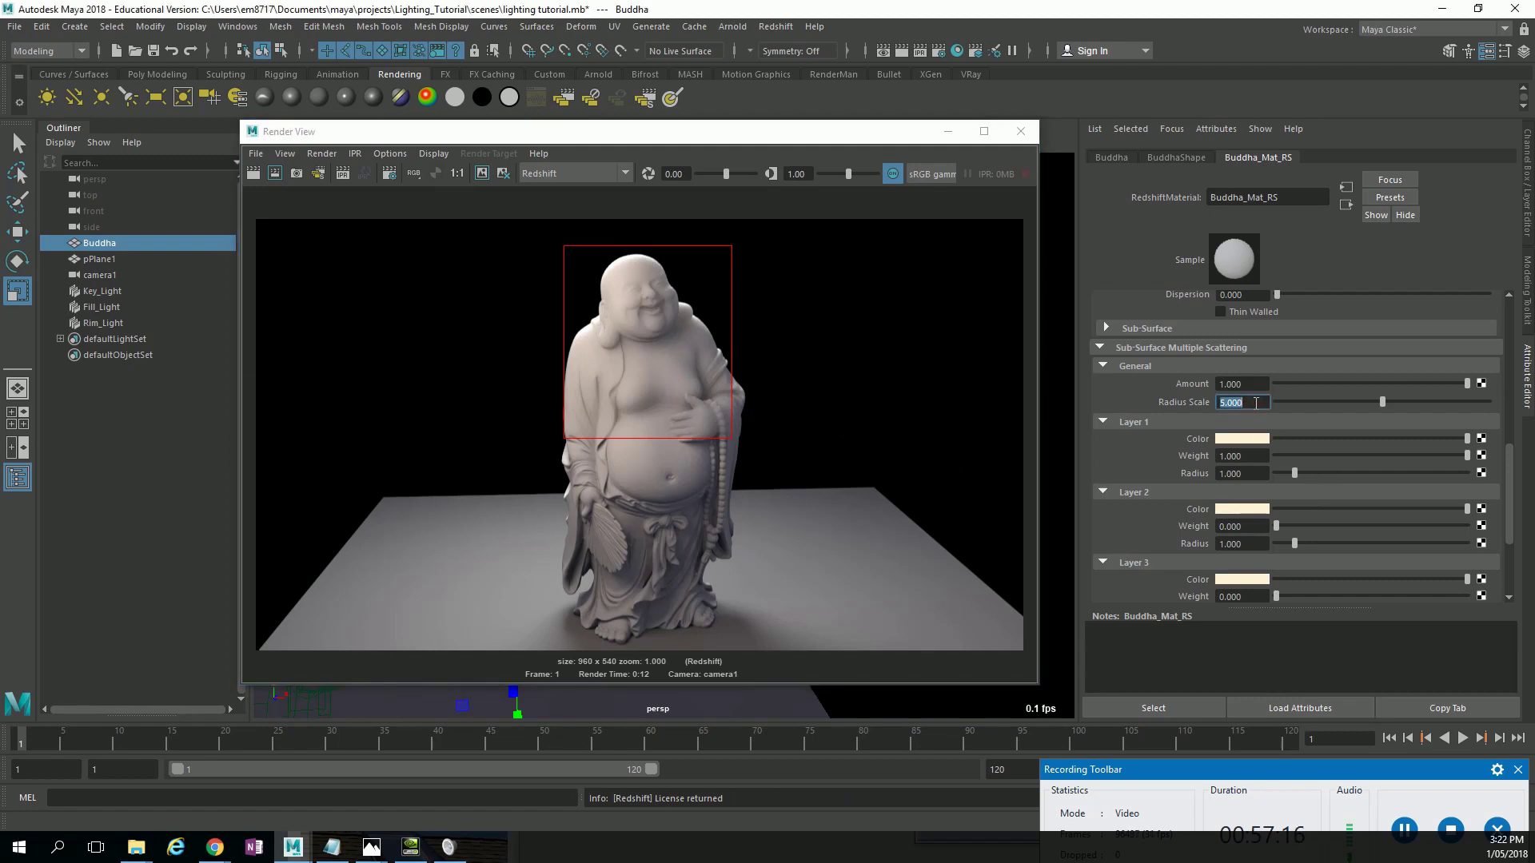
pyautogui.write('8')
pyautogui.press('Return')
pyautogui.moveTo(532, 240); pyautogui.dragTo(677, 358)
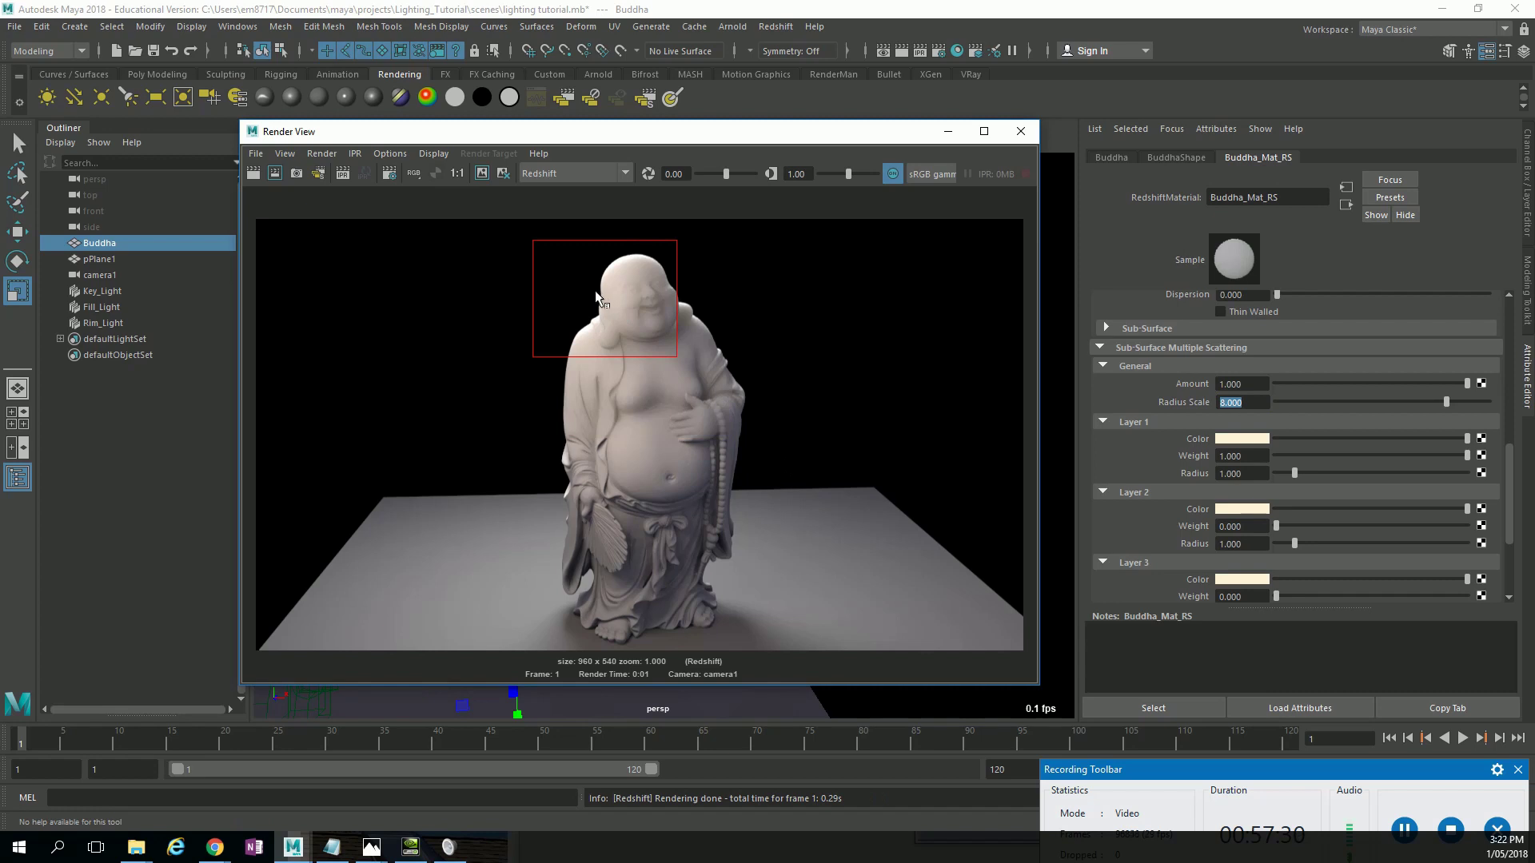
pyautogui.moveTo(535, 244); pyautogui.dragTo(760, 651)
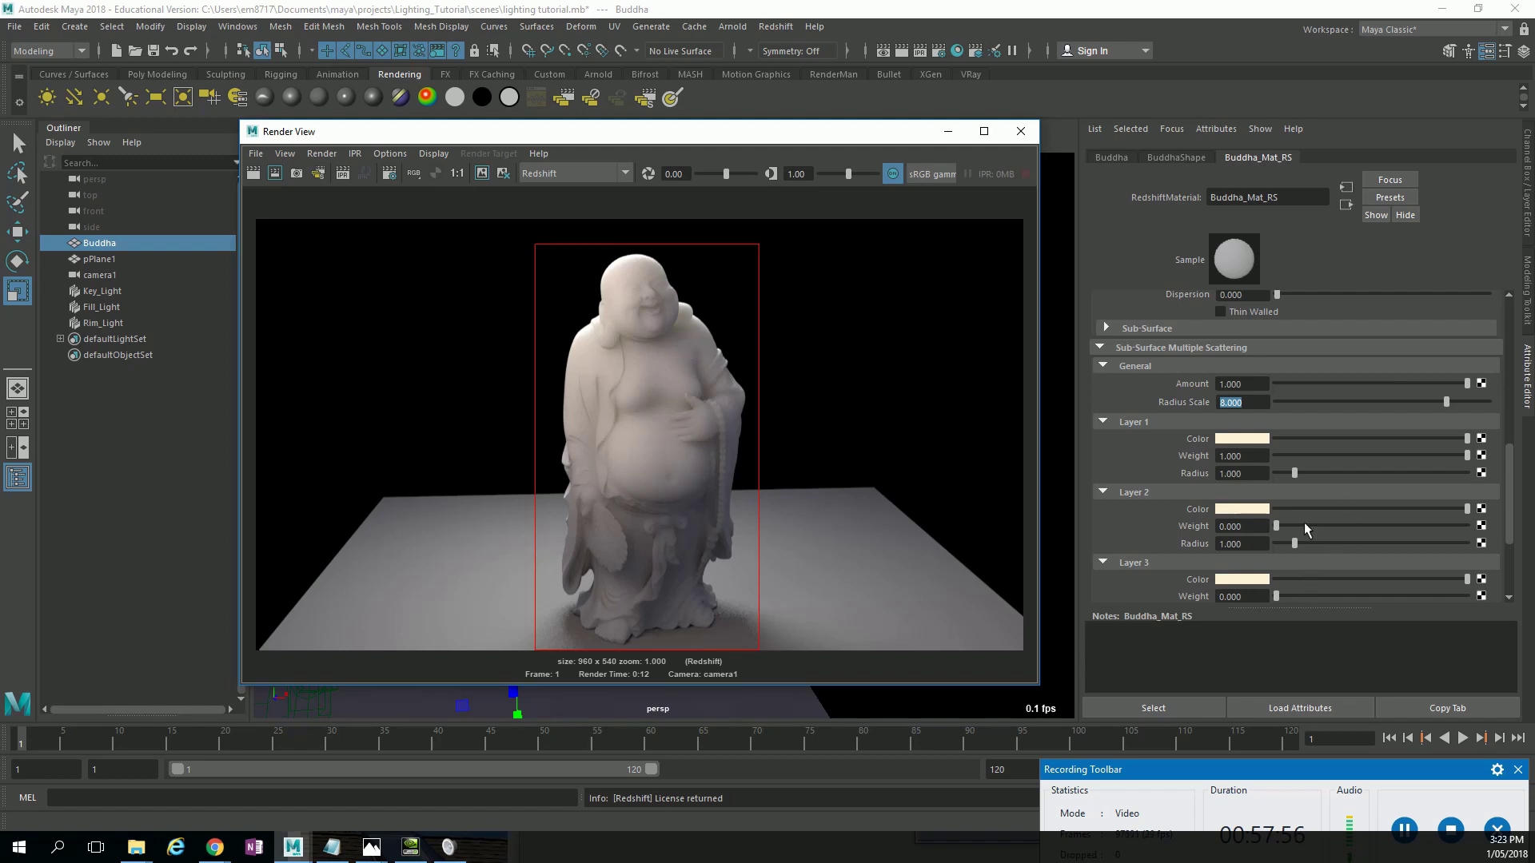
# Give scattering Layer 3 a fully saturated magenta-purple color and a radius of 2.
pyautogui.scroll(-3, 1304, 524)
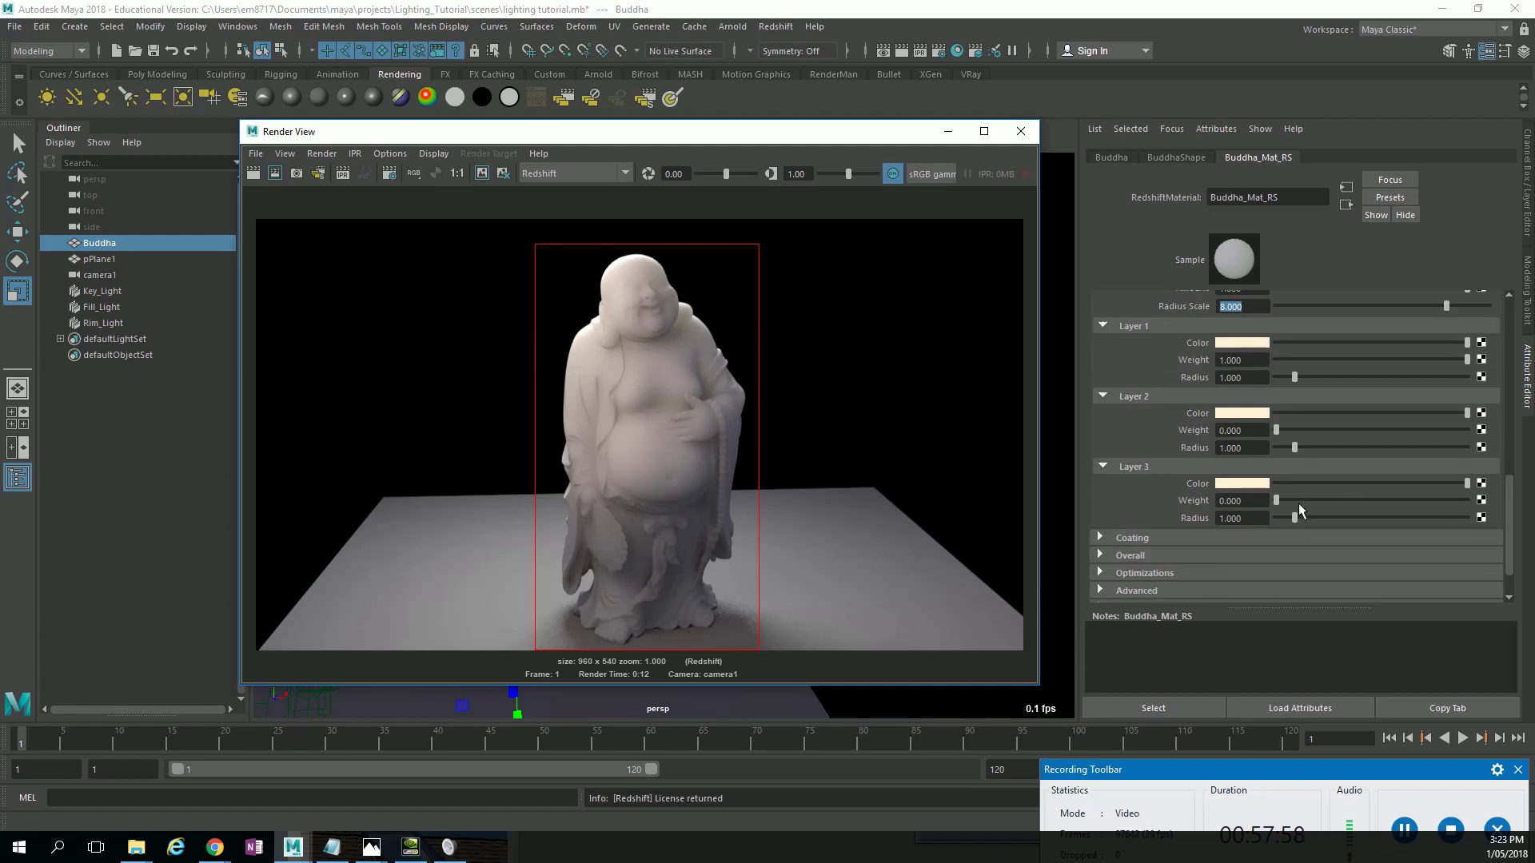
pyautogui.click(1265, 485)
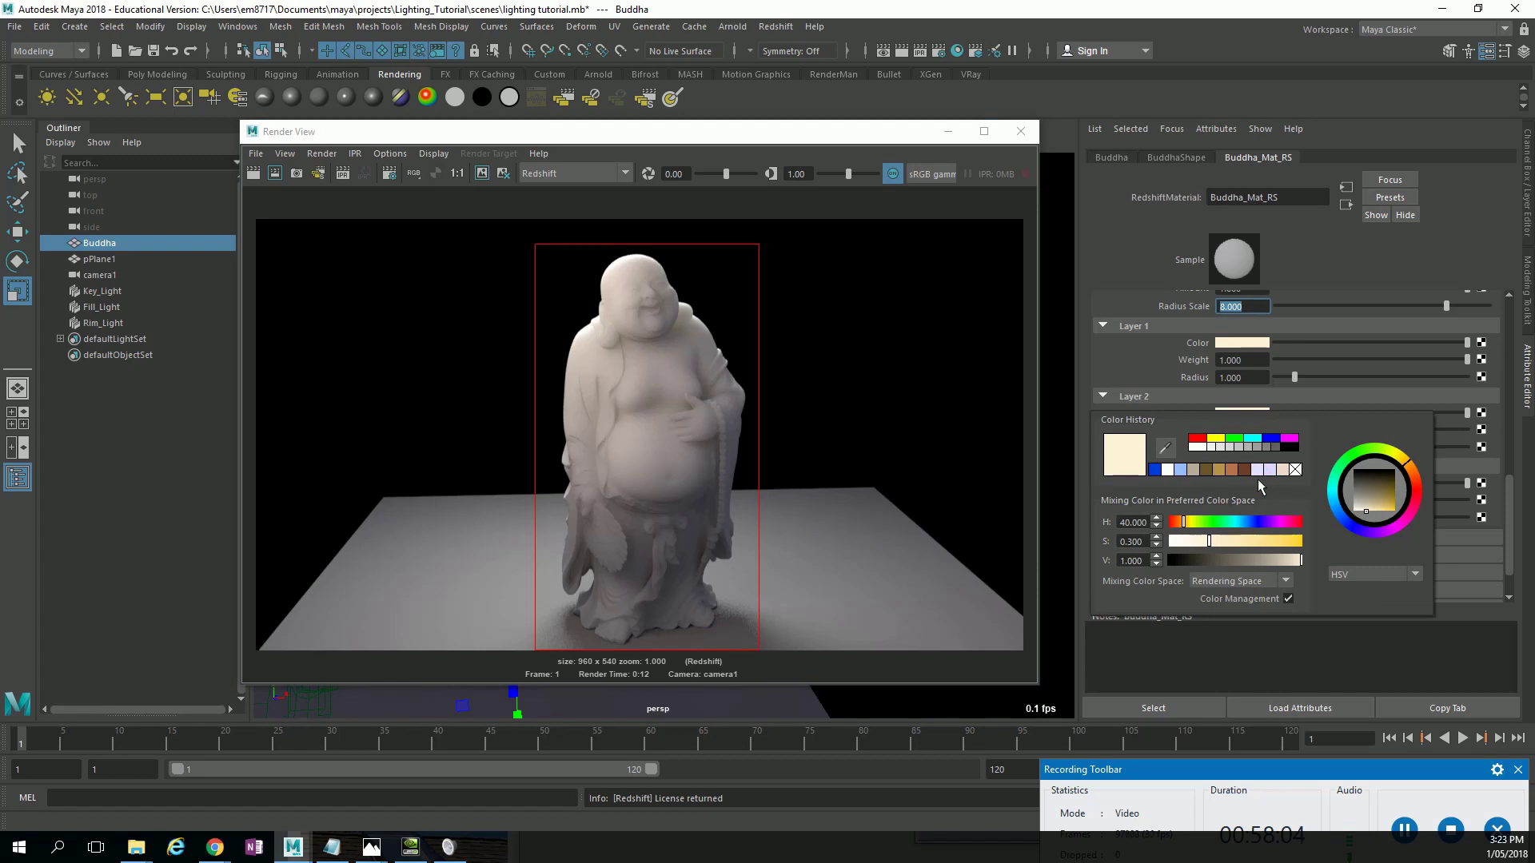
pyautogui.click(1413, 478)
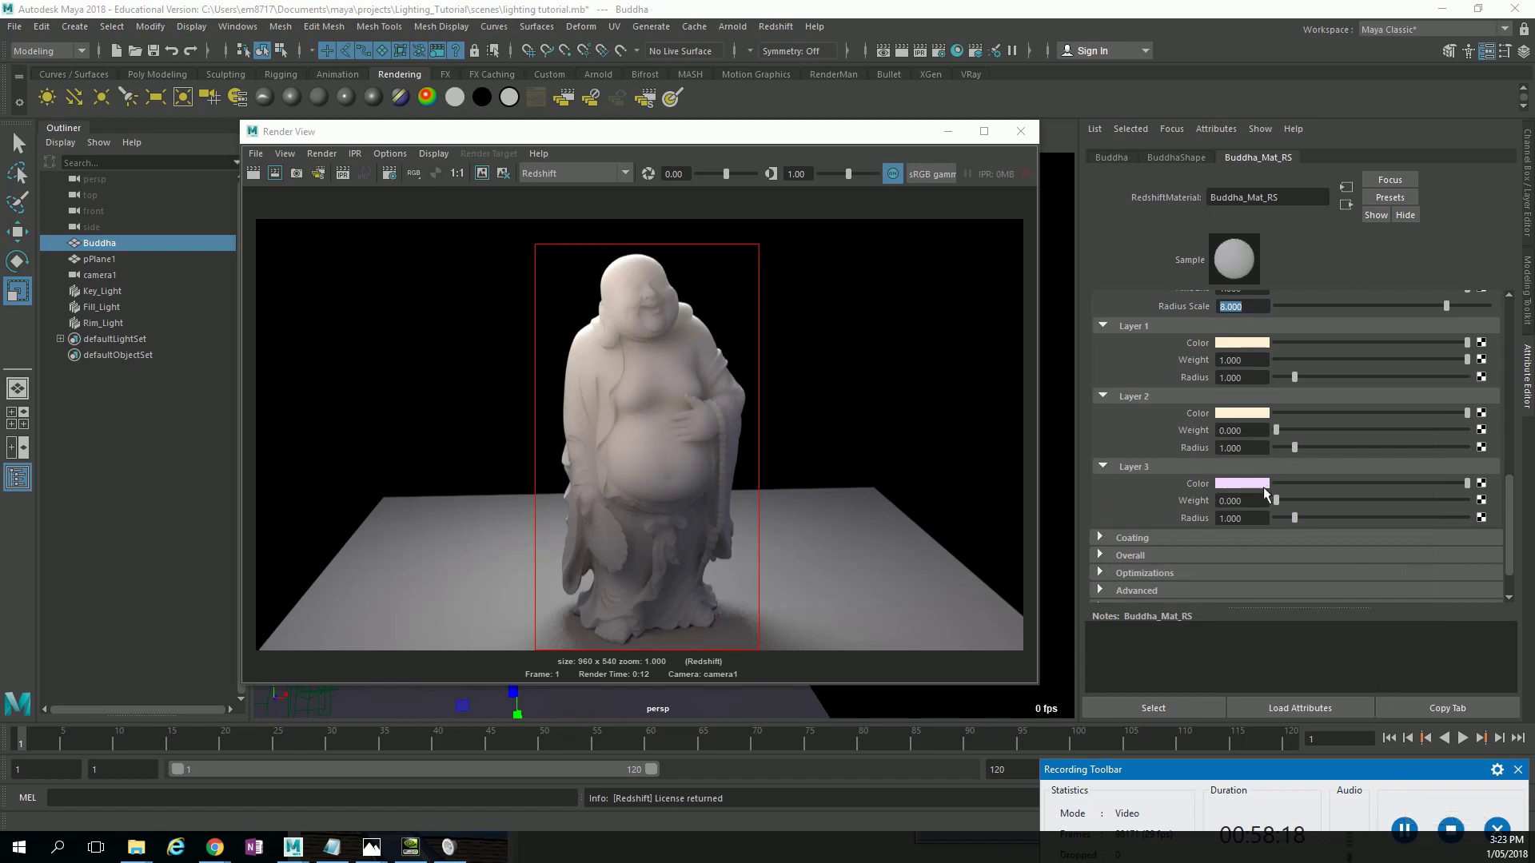
pyautogui.click(1255, 483)
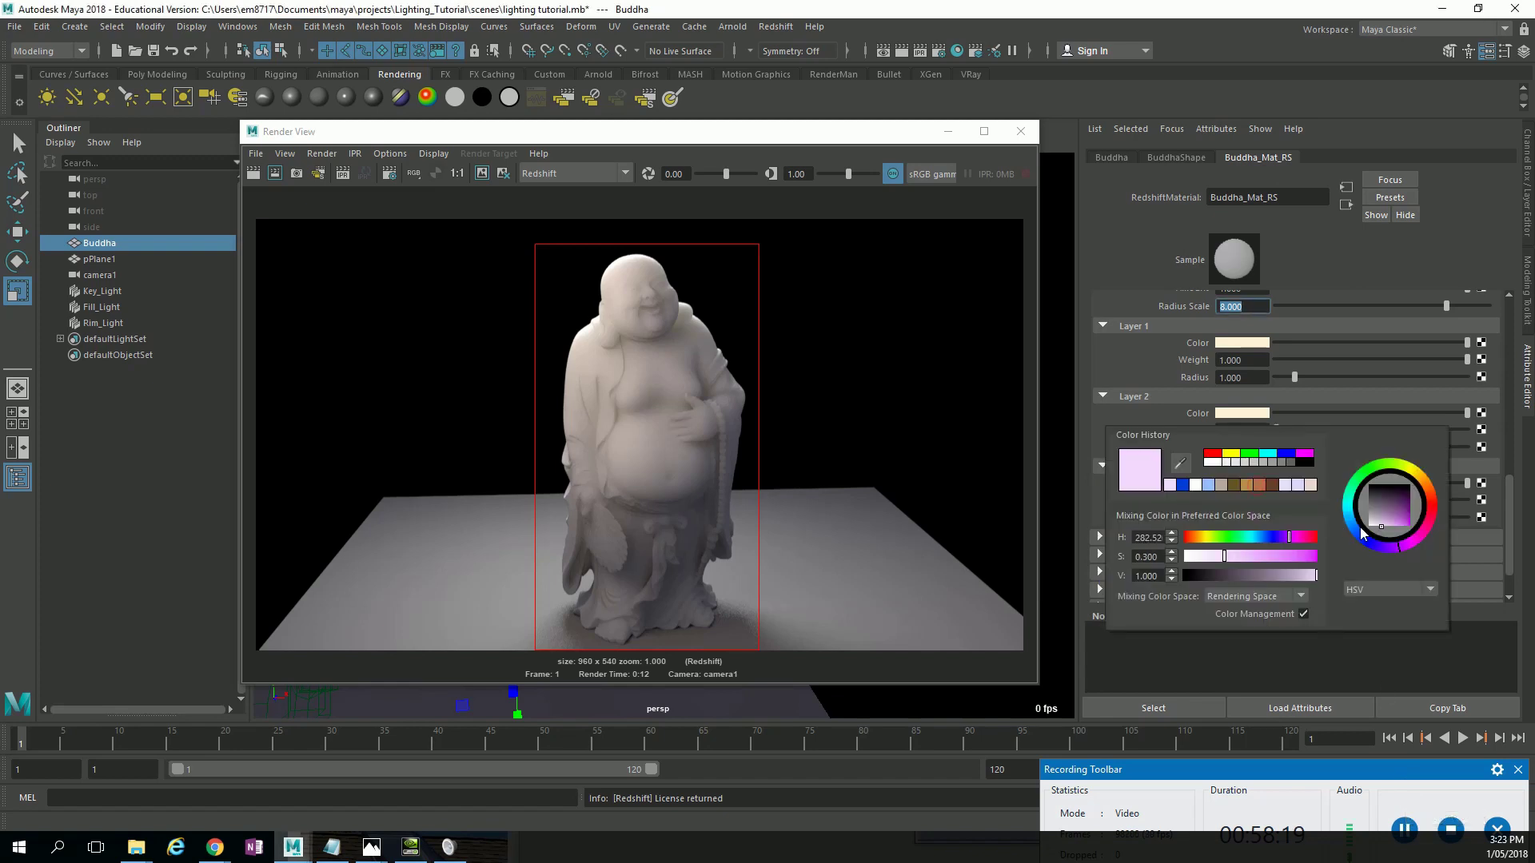
pyautogui.click(1401, 525)
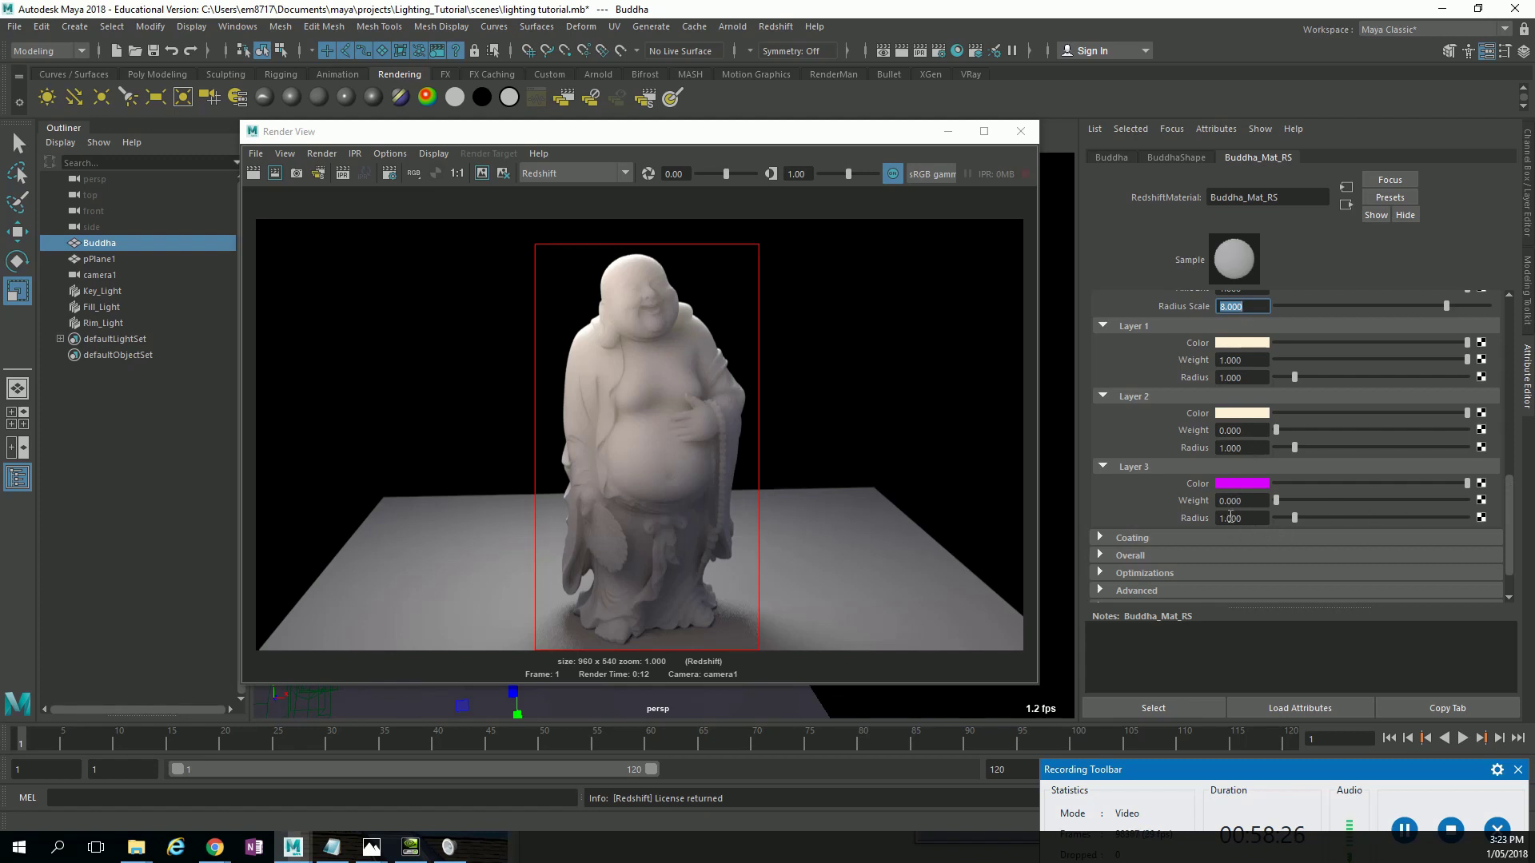
pyautogui.scroll(2, 1249, 522)
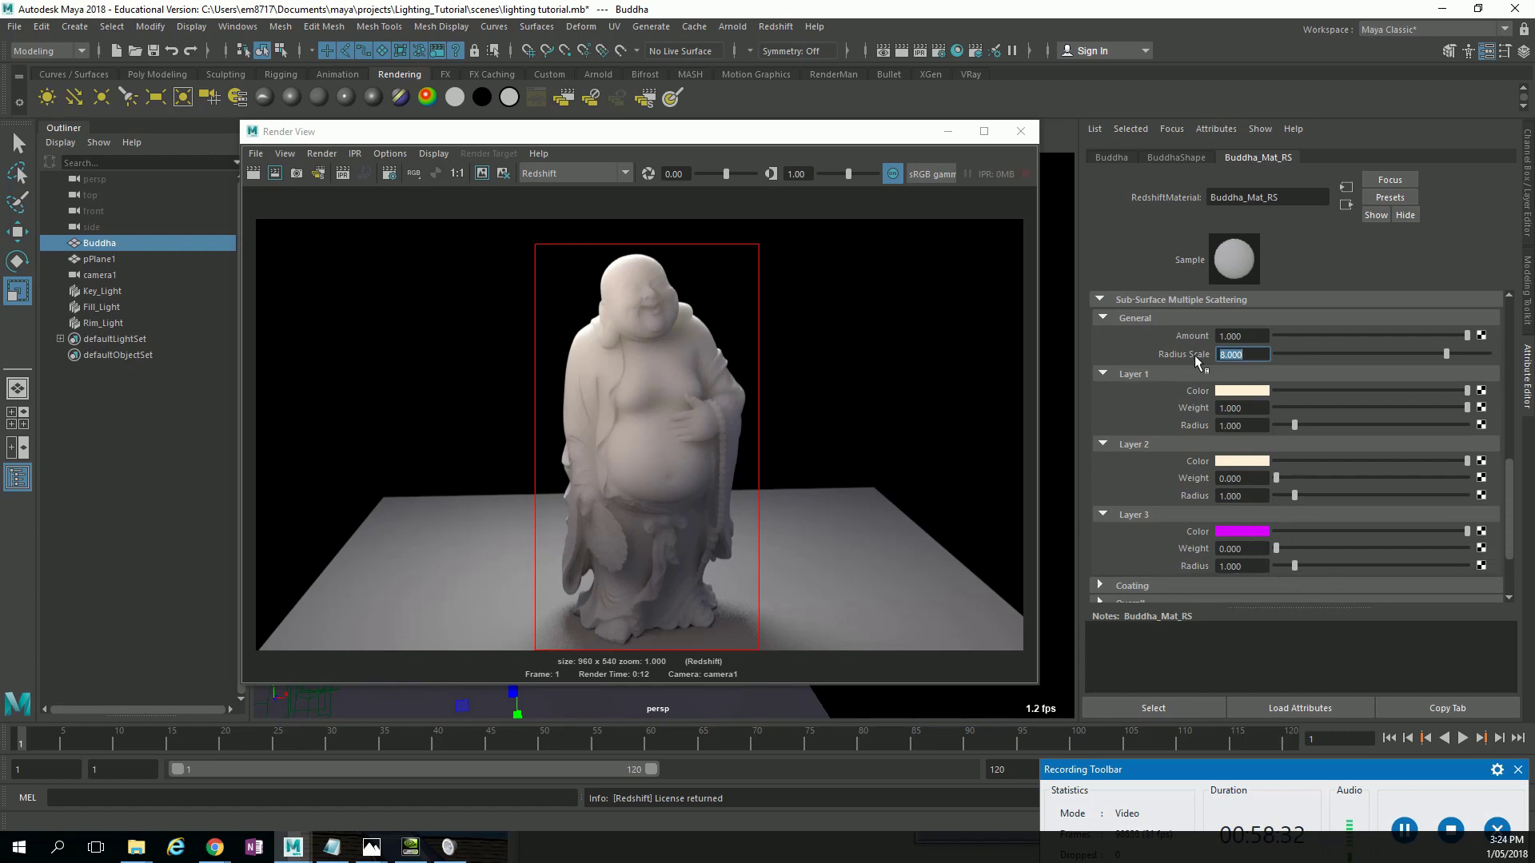
pyautogui.click(1255, 566)
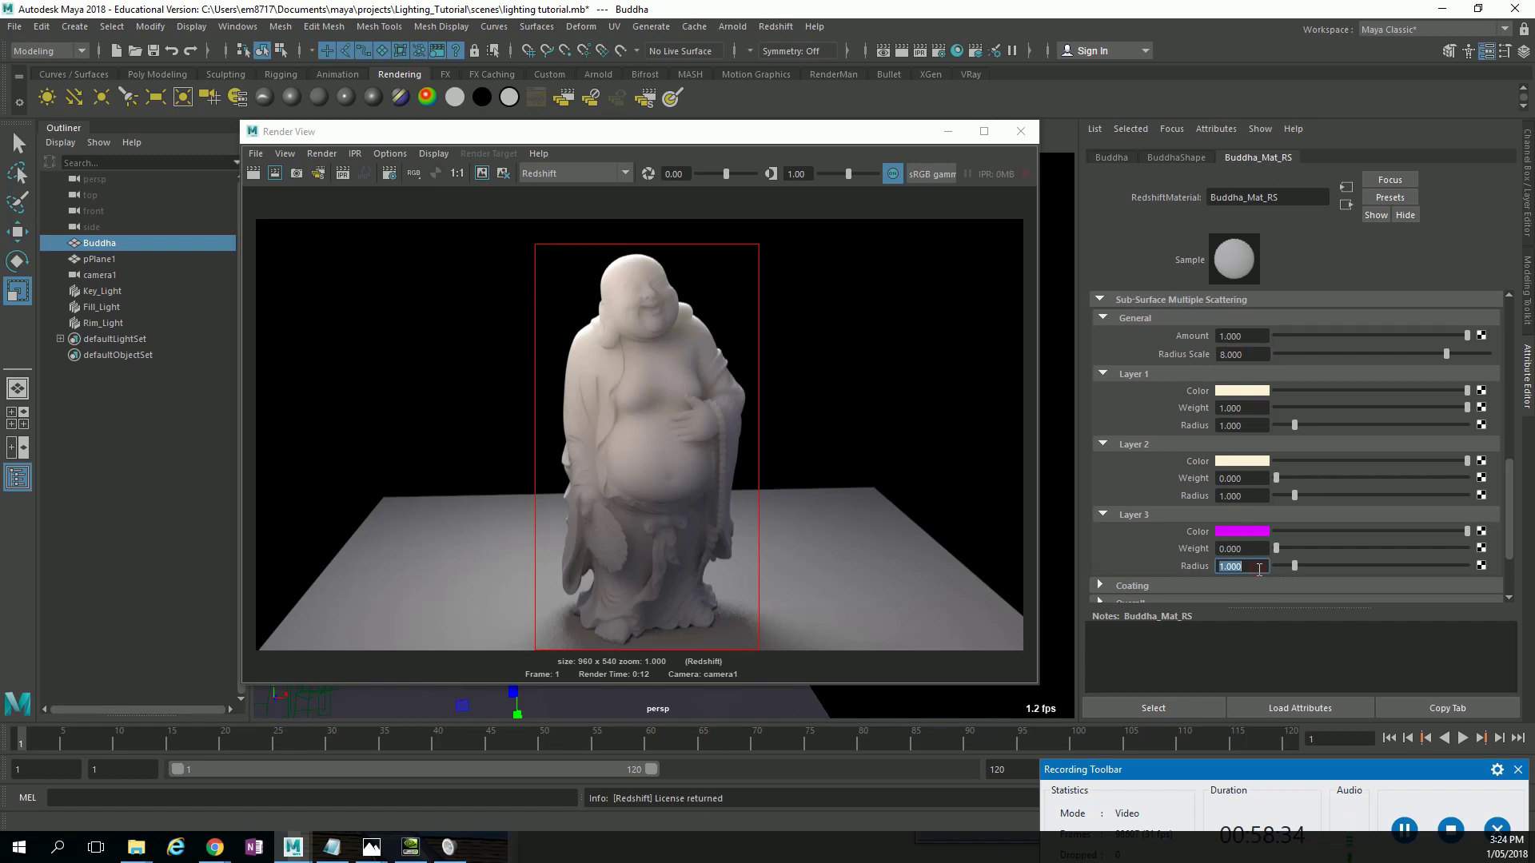
pyautogui.write('2')
pyautogui.press('Return')
# Change the scattering Layer 2 color to a muted light purple and re-render the region around the whole statue.
pyautogui.click(1253, 461)
pyautogui.click(1253, 461)
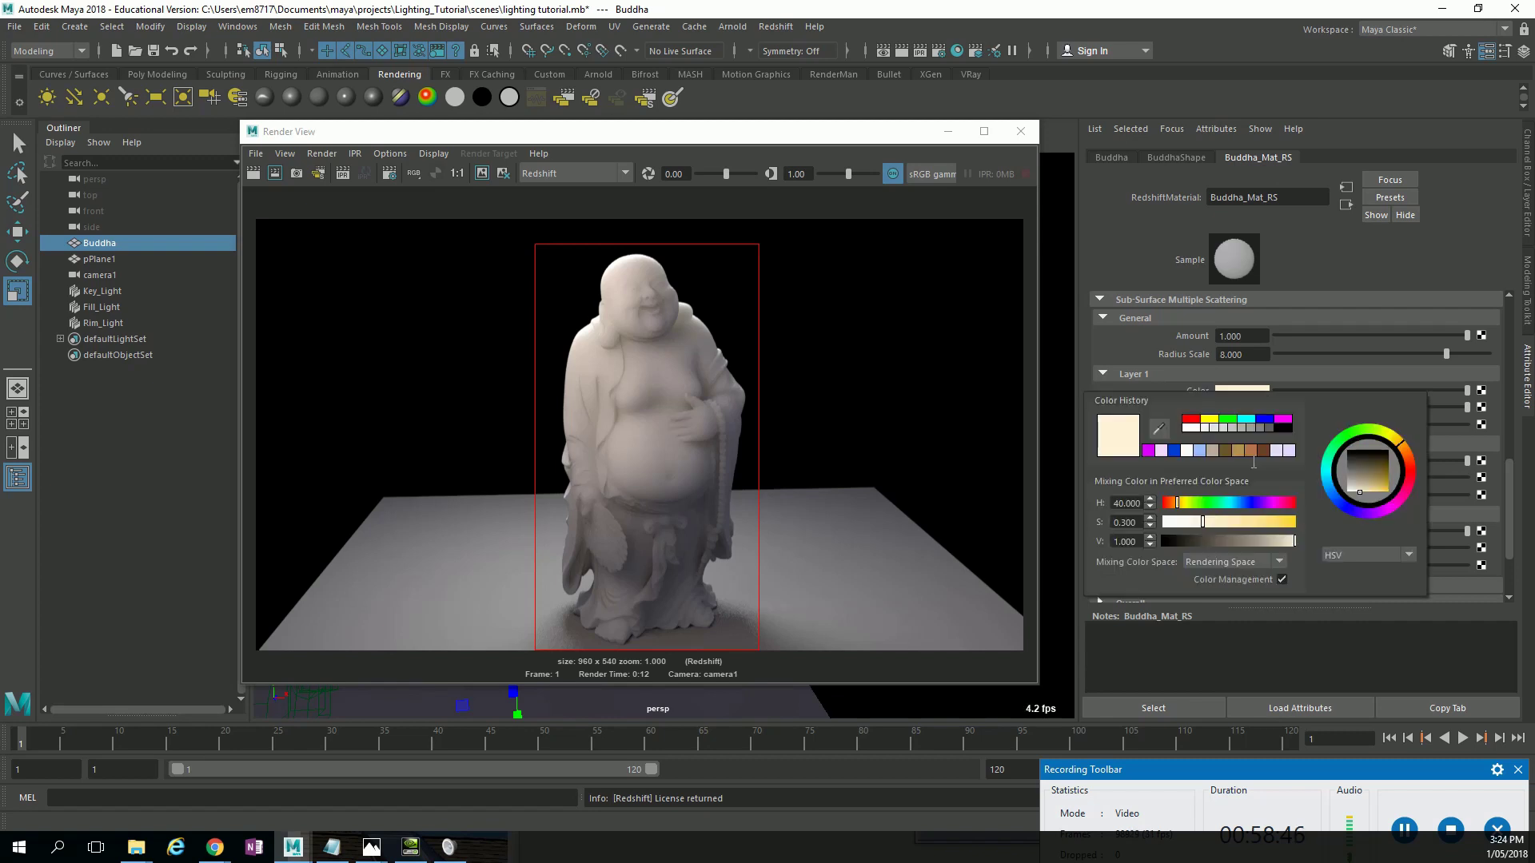
pyautogui.click(1158, 452)
pyautogui.moveTo(1359, 502)
pyautogui.mouseDown()
pyautogui.moveTo(1374, 496)
pyautogui.moveTo(1361, 486)
pyautogui.mouseUp()
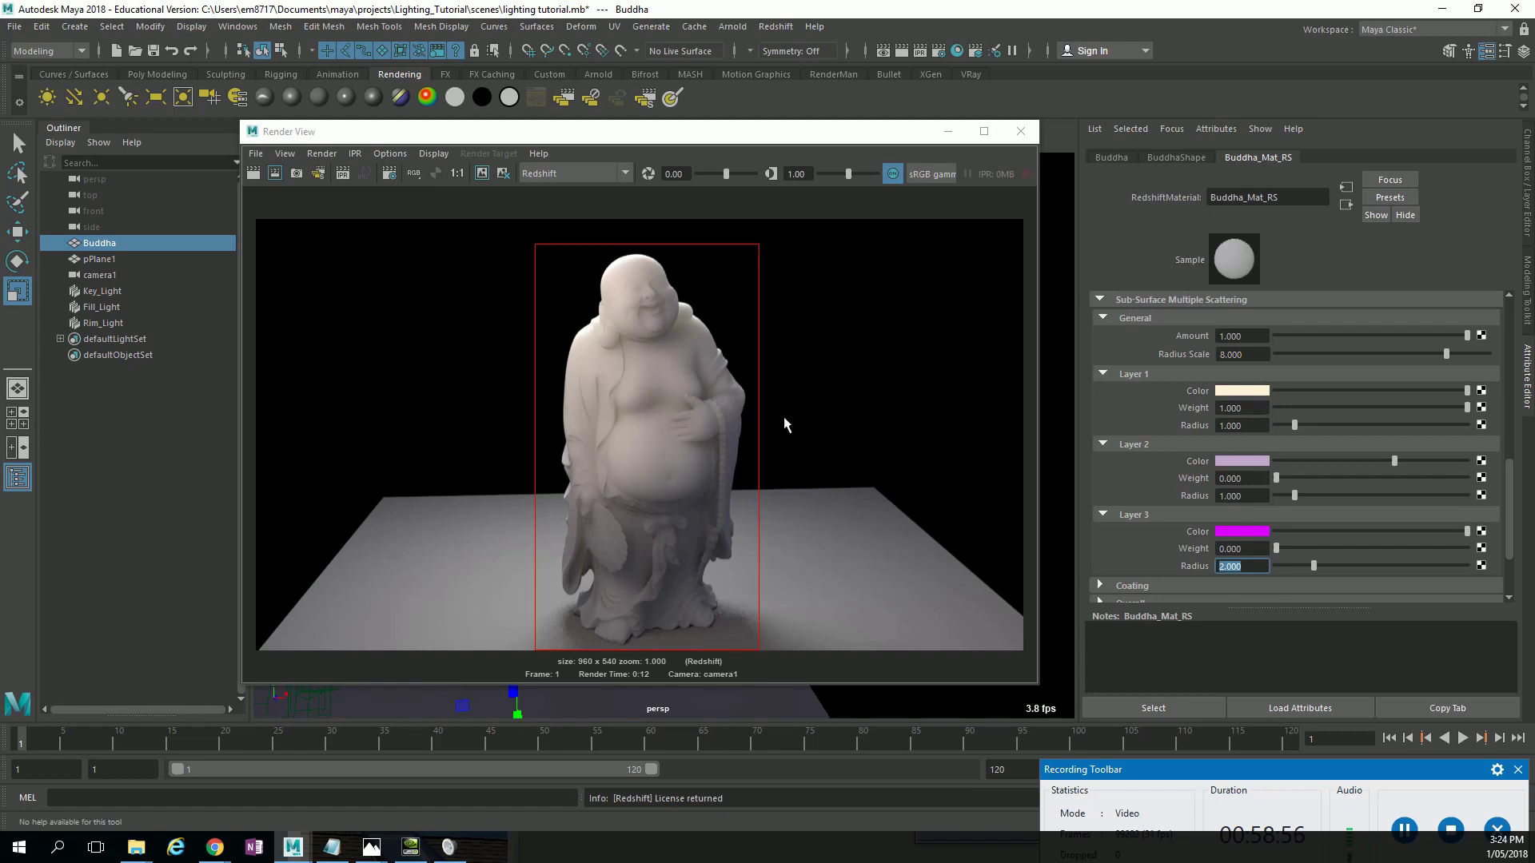
pyautogui.moveTo(547, 247); pyautogui.dragTo(741, 651)
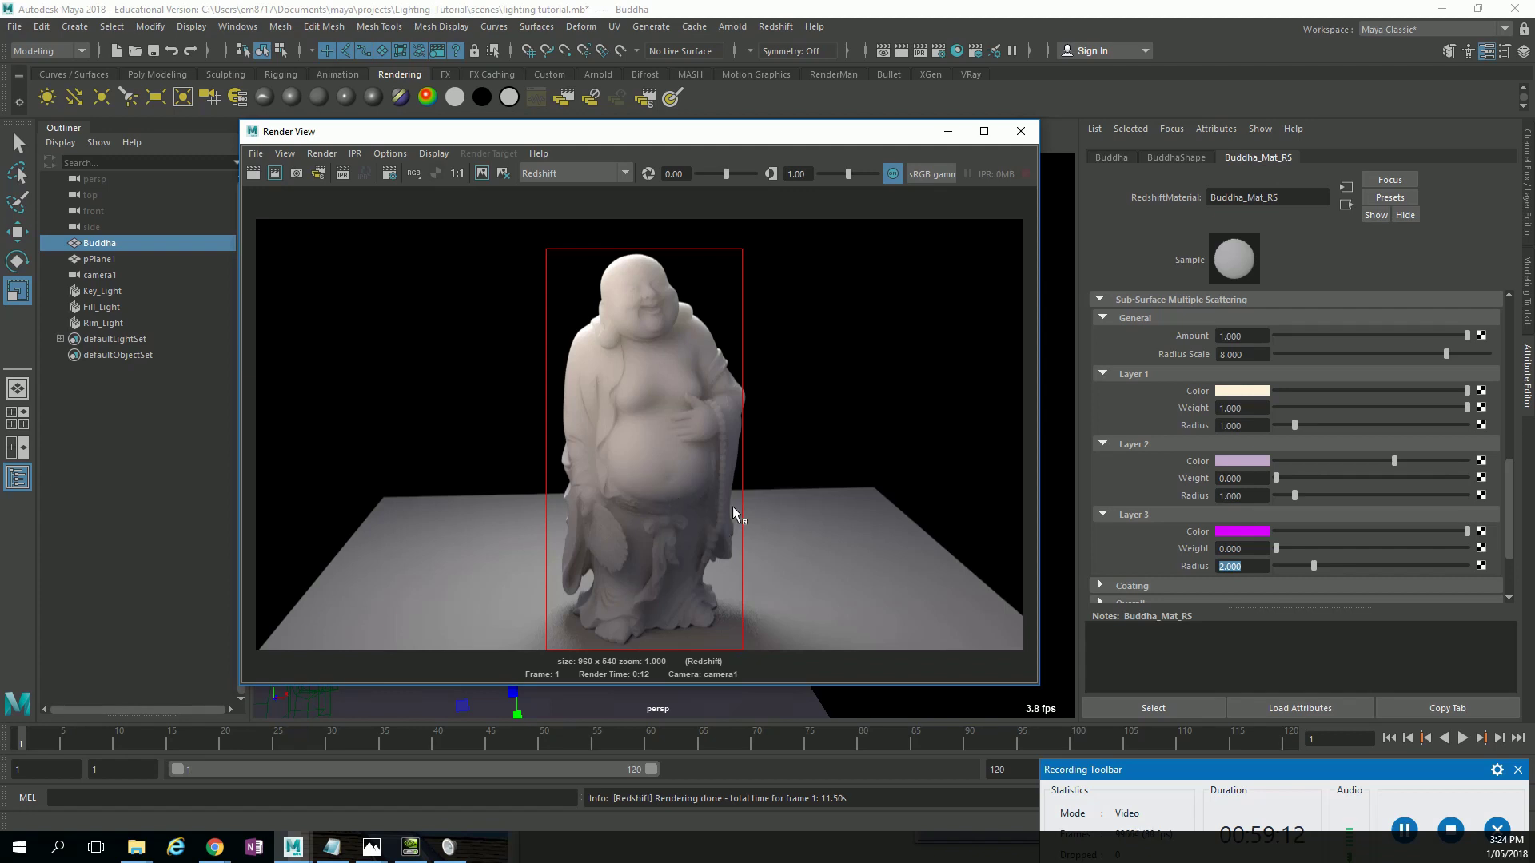
# Set the scattering radius of Layer 3 to 8 and the radius of Layer 2 to 4.
pyautogui.click(1259, 564)
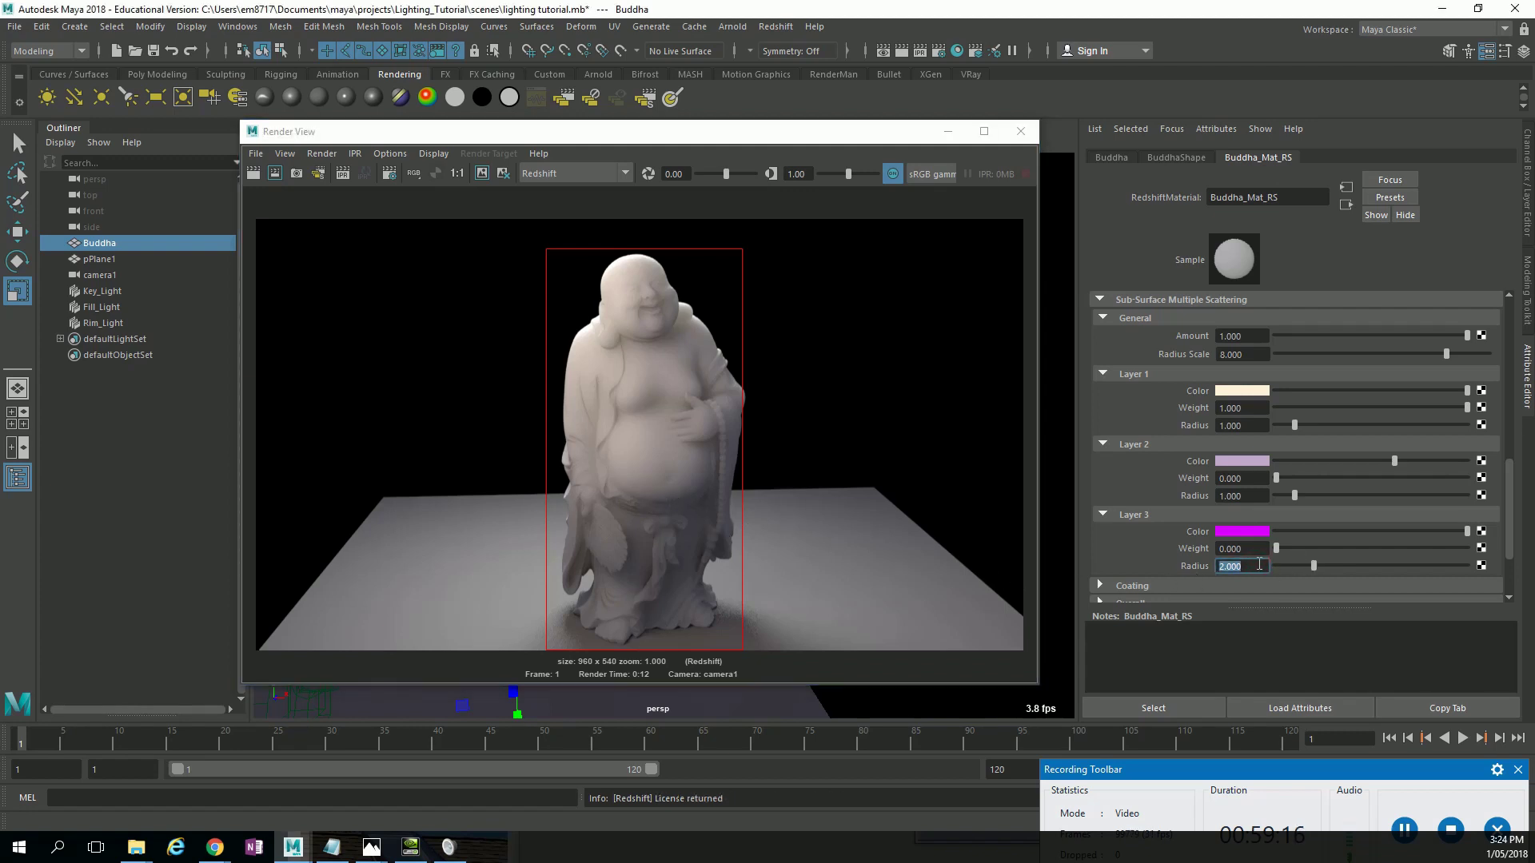
pyautogui.write('8')
pyautogui.press('Return')
pyautogui.click(1267, 496)
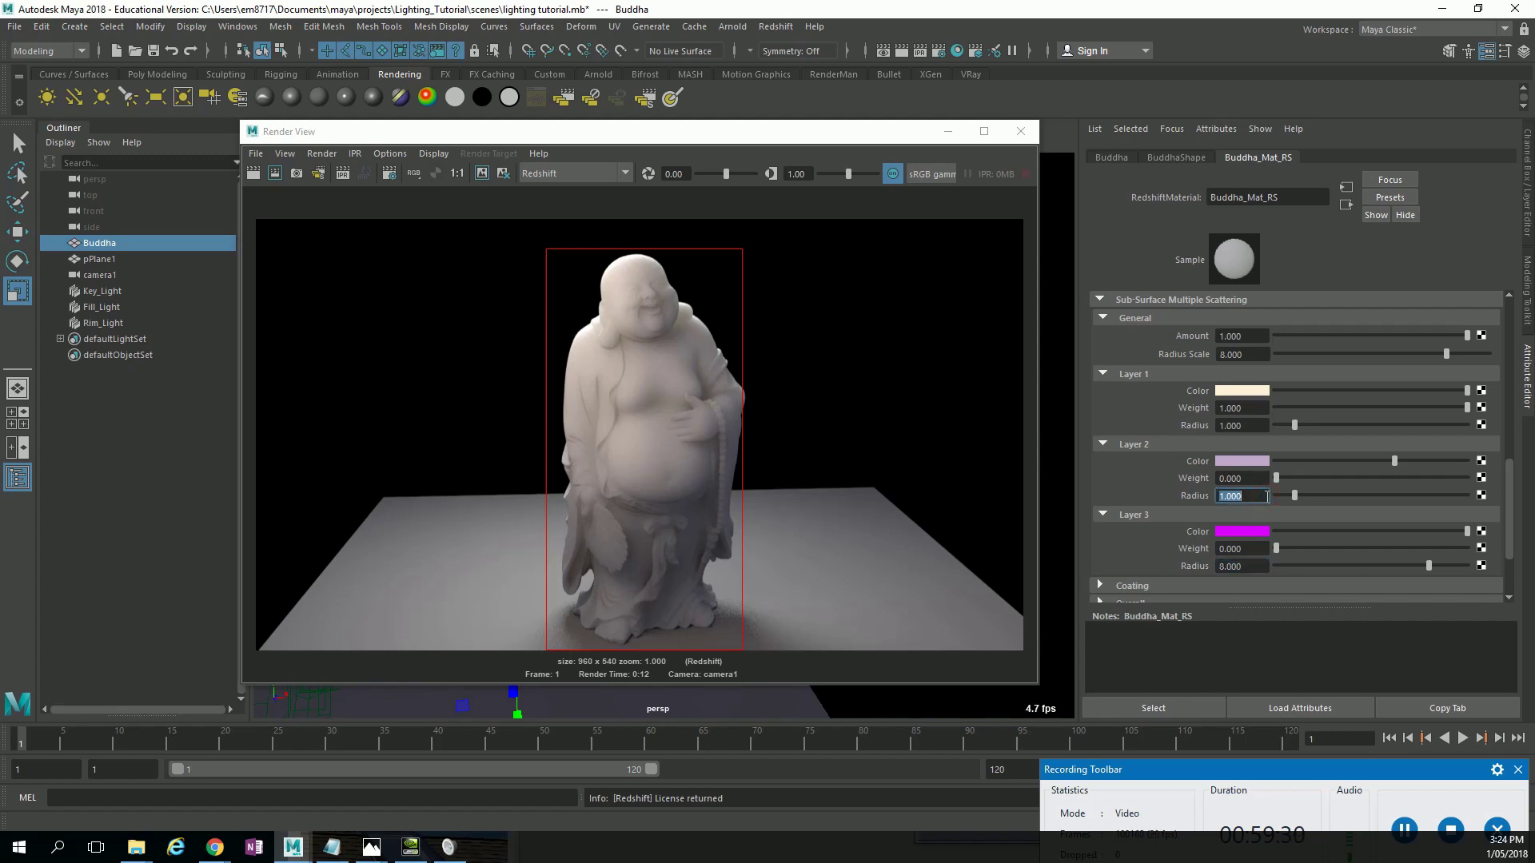
pyautogui.write('4')
pyautogui.press('Return')
# Re-render the full frame from camera1 and display the render at real size.
pyautogui.rightClick(274, 172)
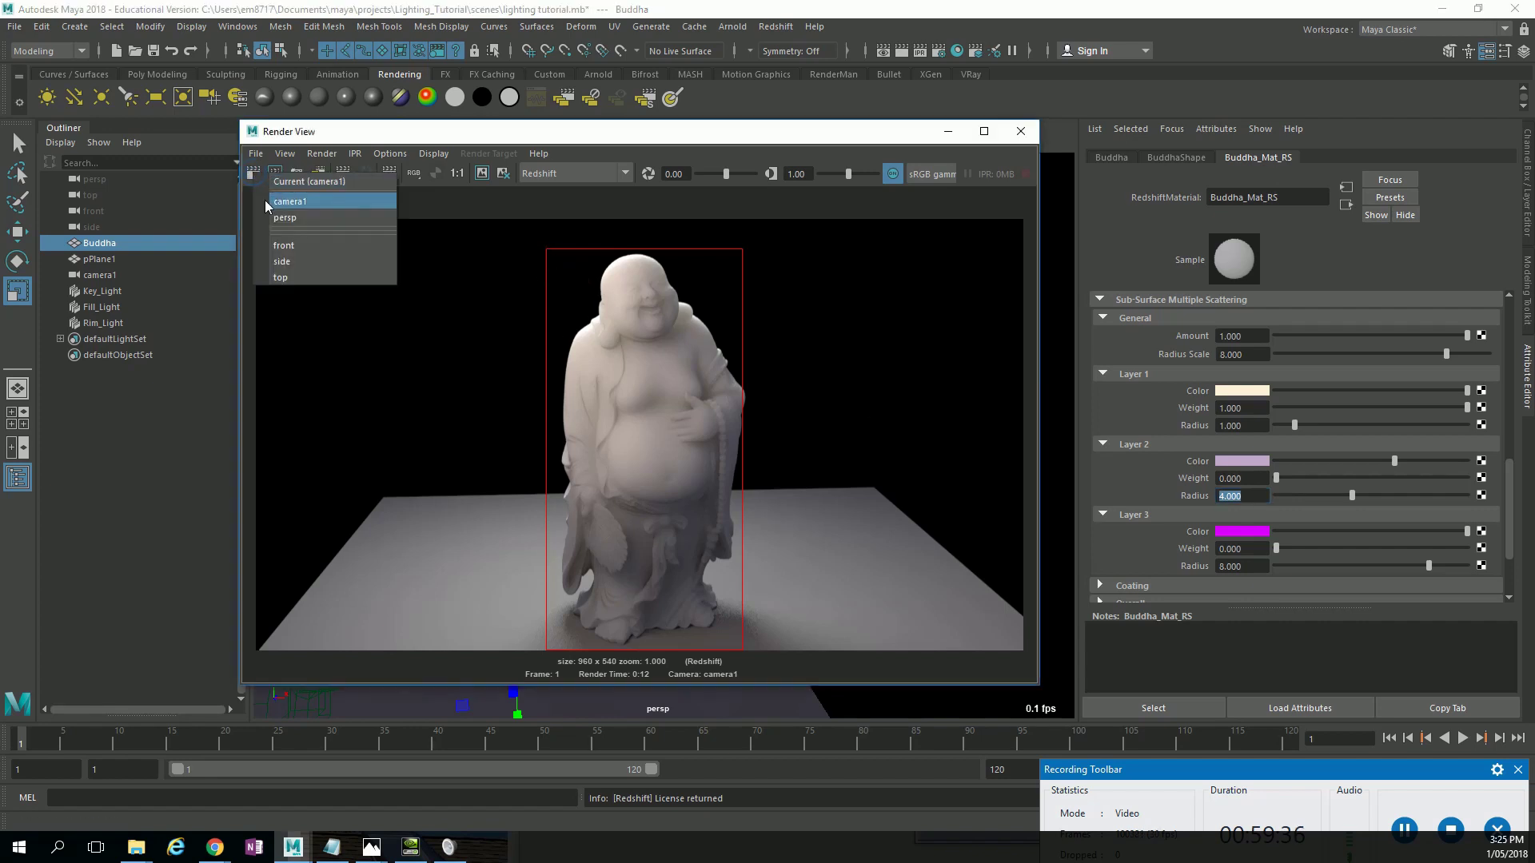
pyautogui.click(268, 200)
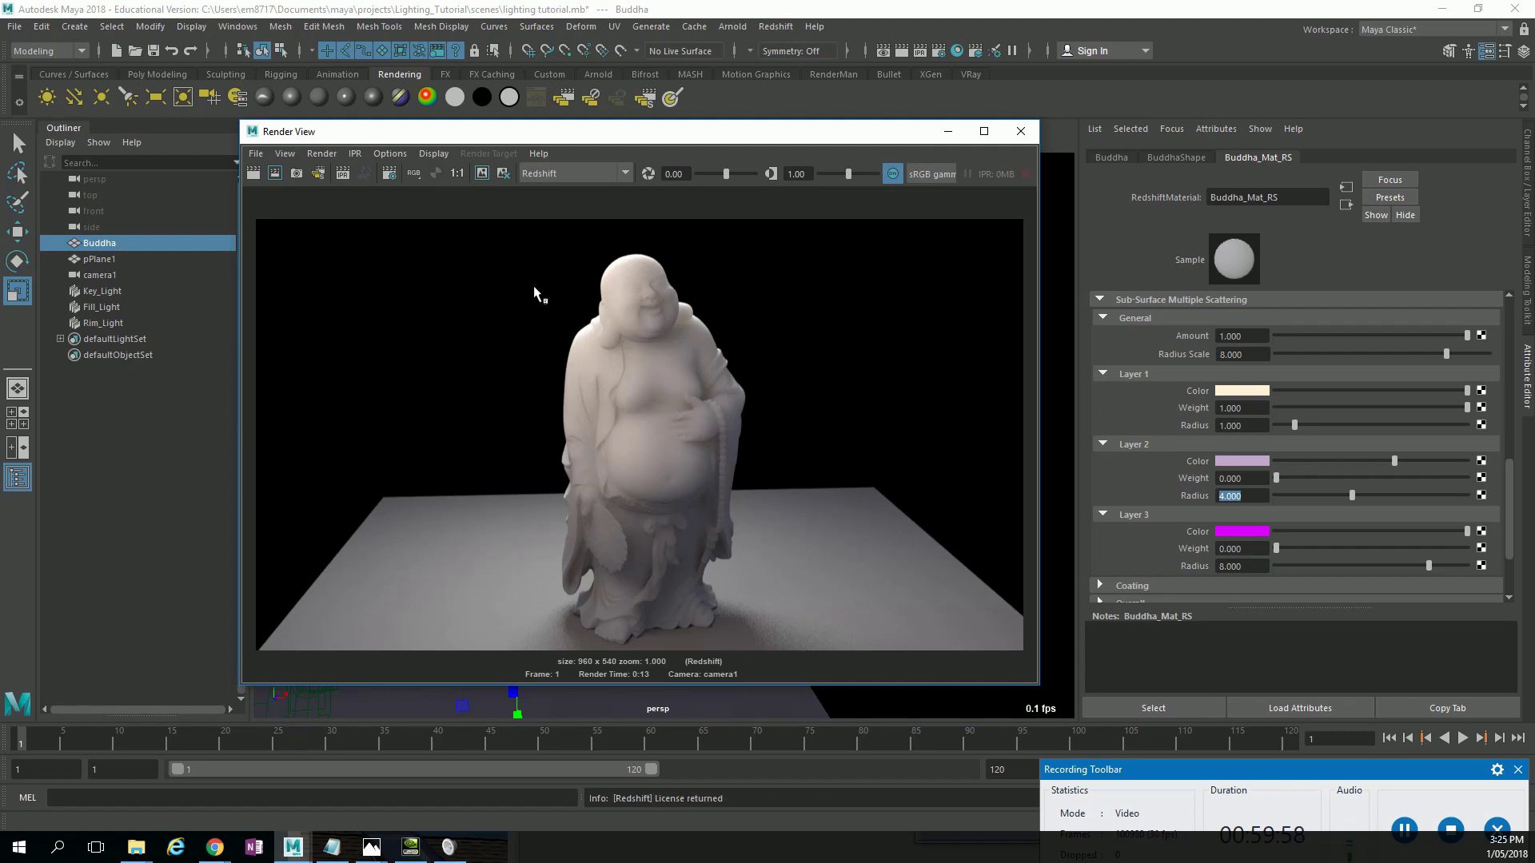
pyautogui.click(457, 173)
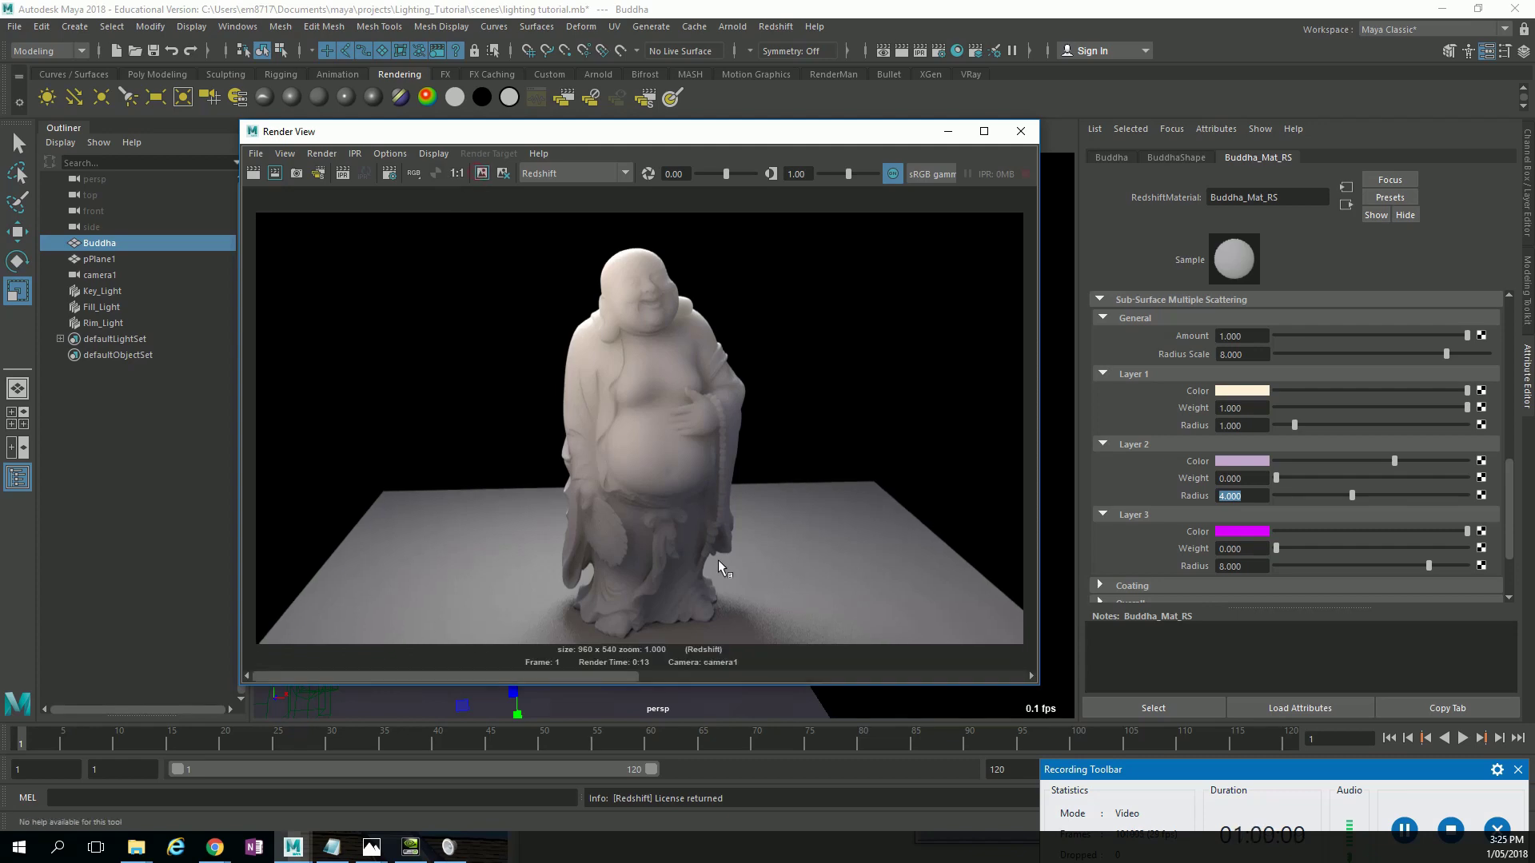
pyautogui.moveTo(695, 134); pyautogui.dragTo(719, 139)
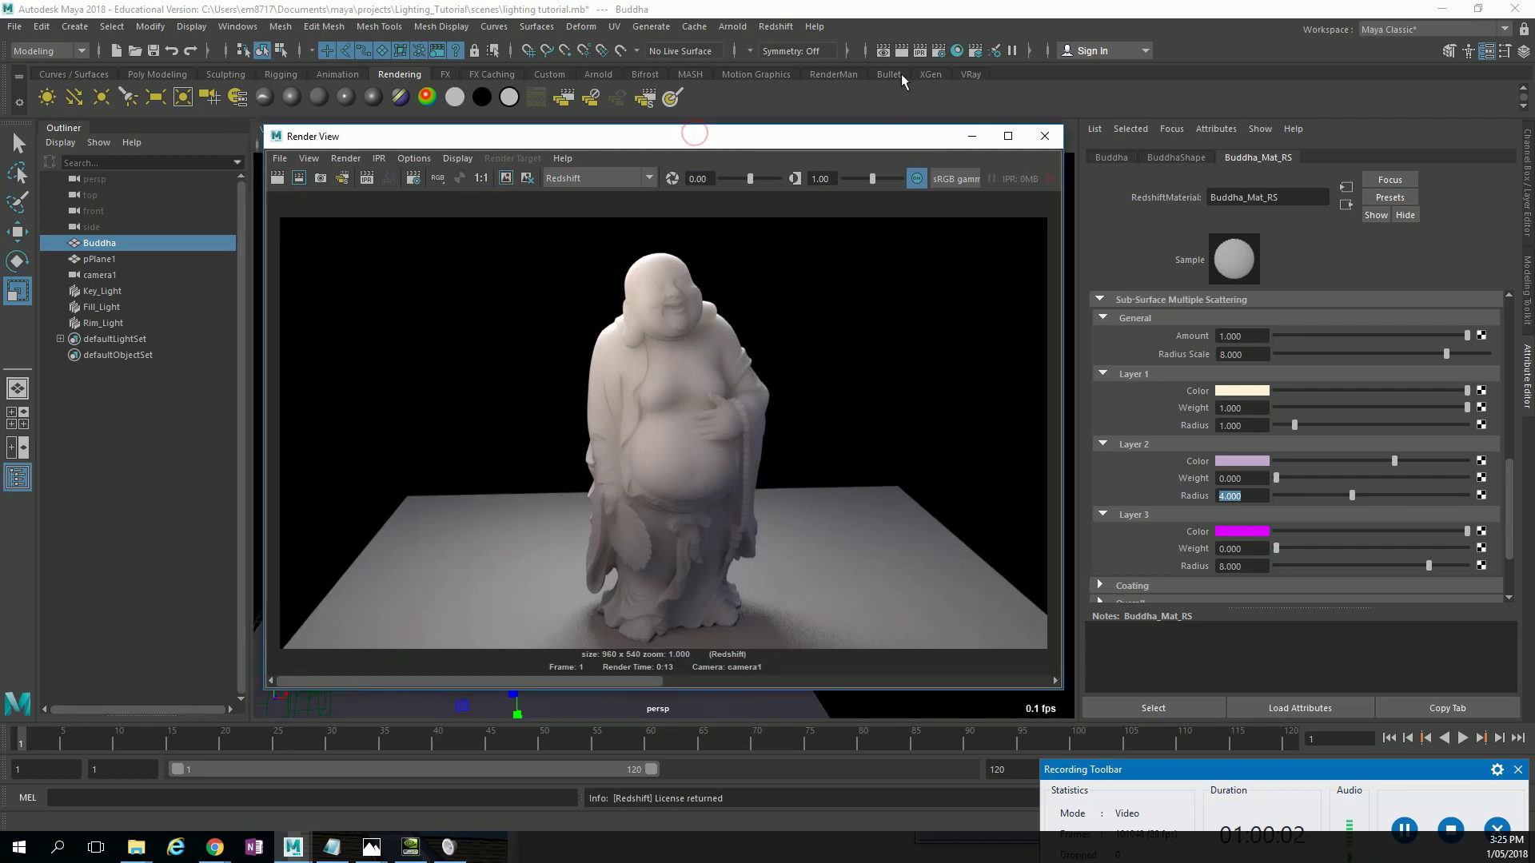
# Open the Hypershade with an emptied node graph and close the render window to uncover the viewport.
pyautogui.click(957, 51)
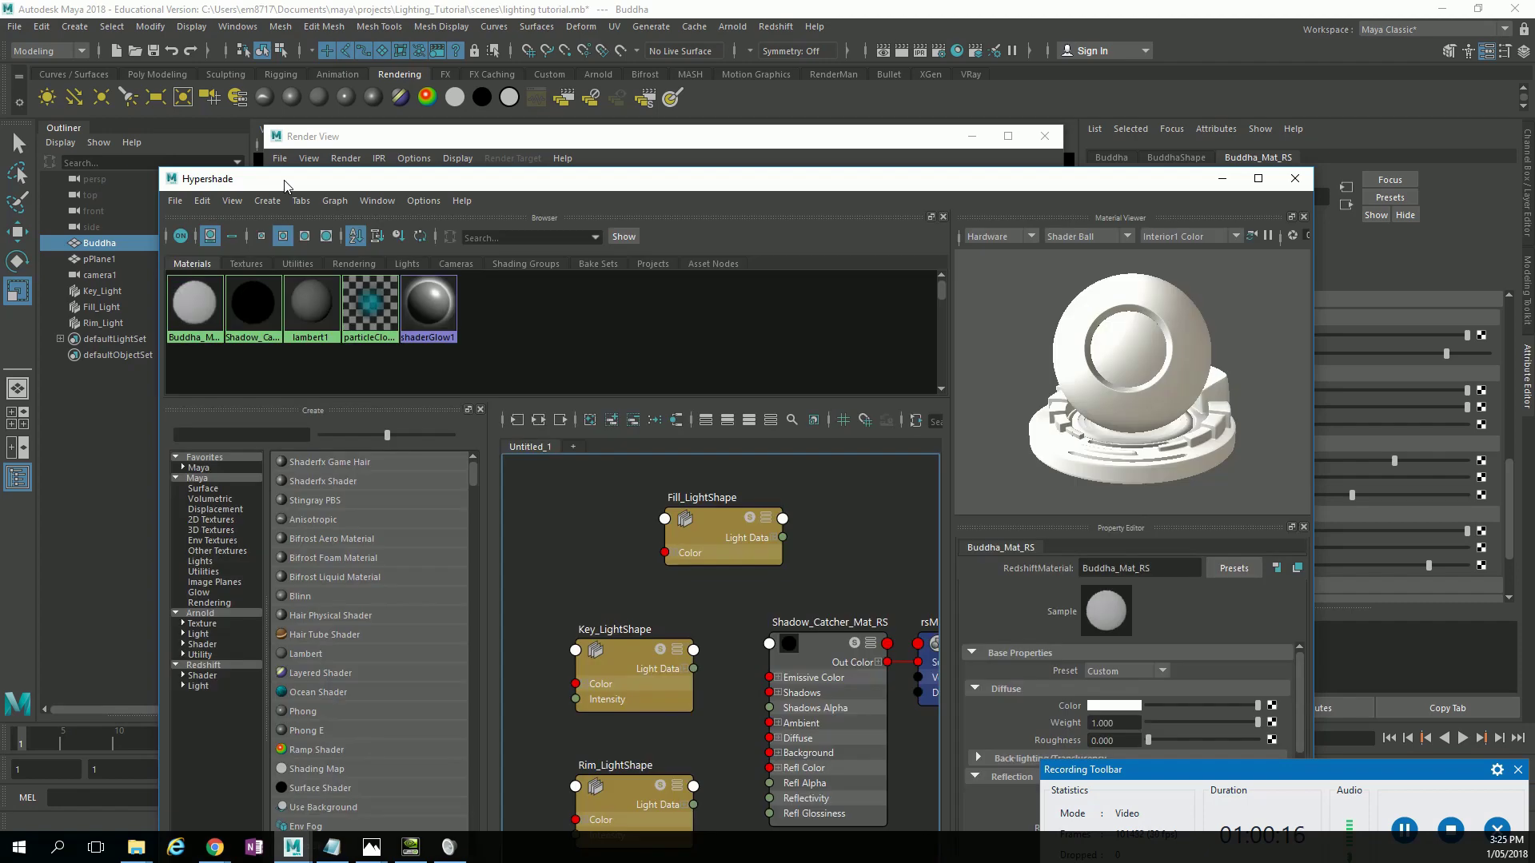
pyautogui.click(588, 429)
pyautogui.moveTo(536, 180); pyautogui.dragTo(1165, 171)
pyautogui.moveTo(919, 137); pyautogui.dragTo(808, 166)
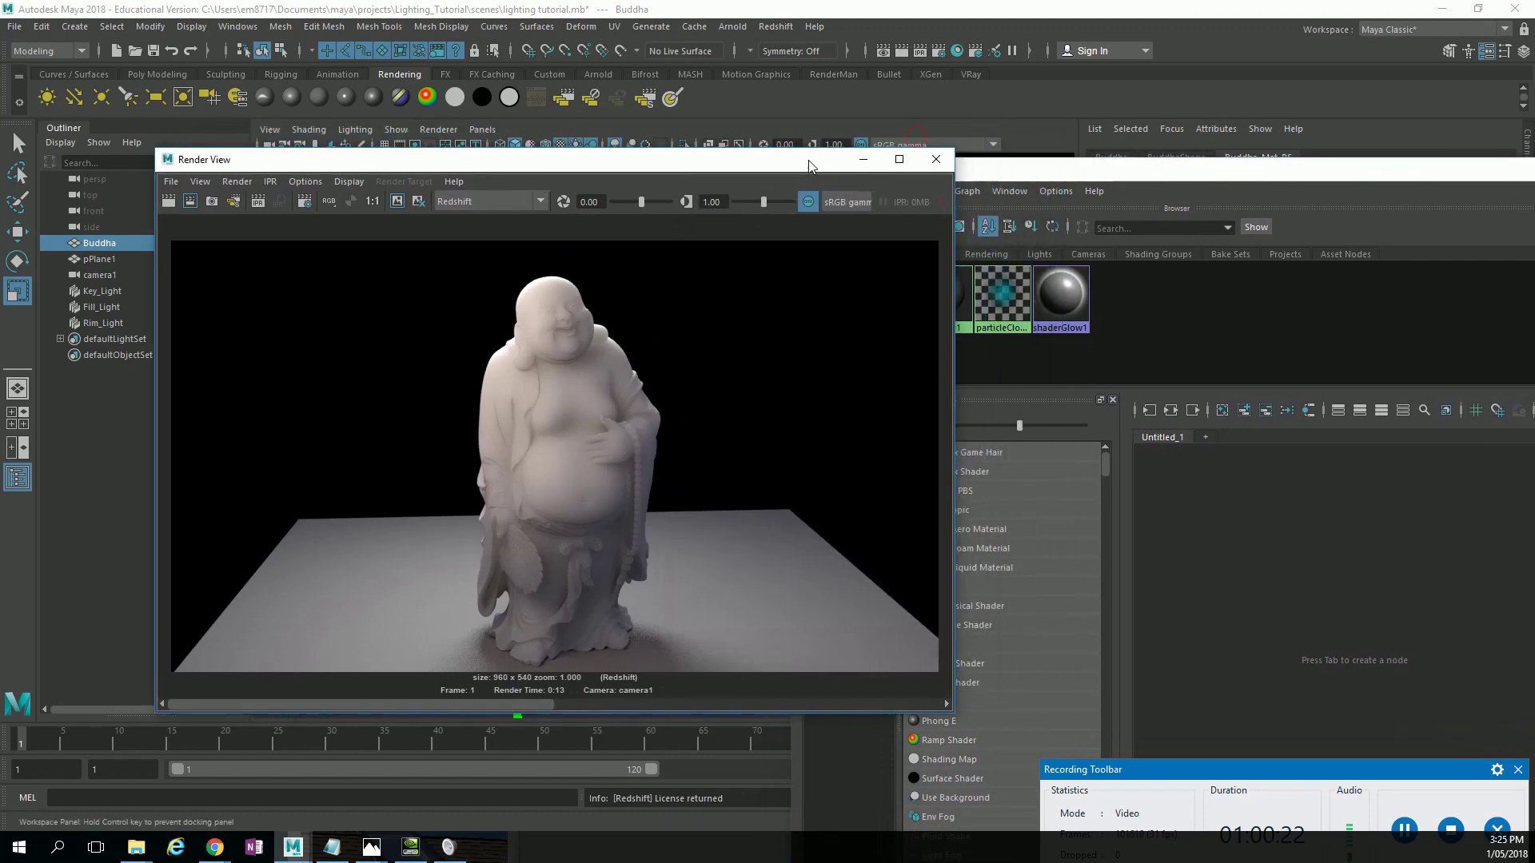
pyautogui.click(935, 159)
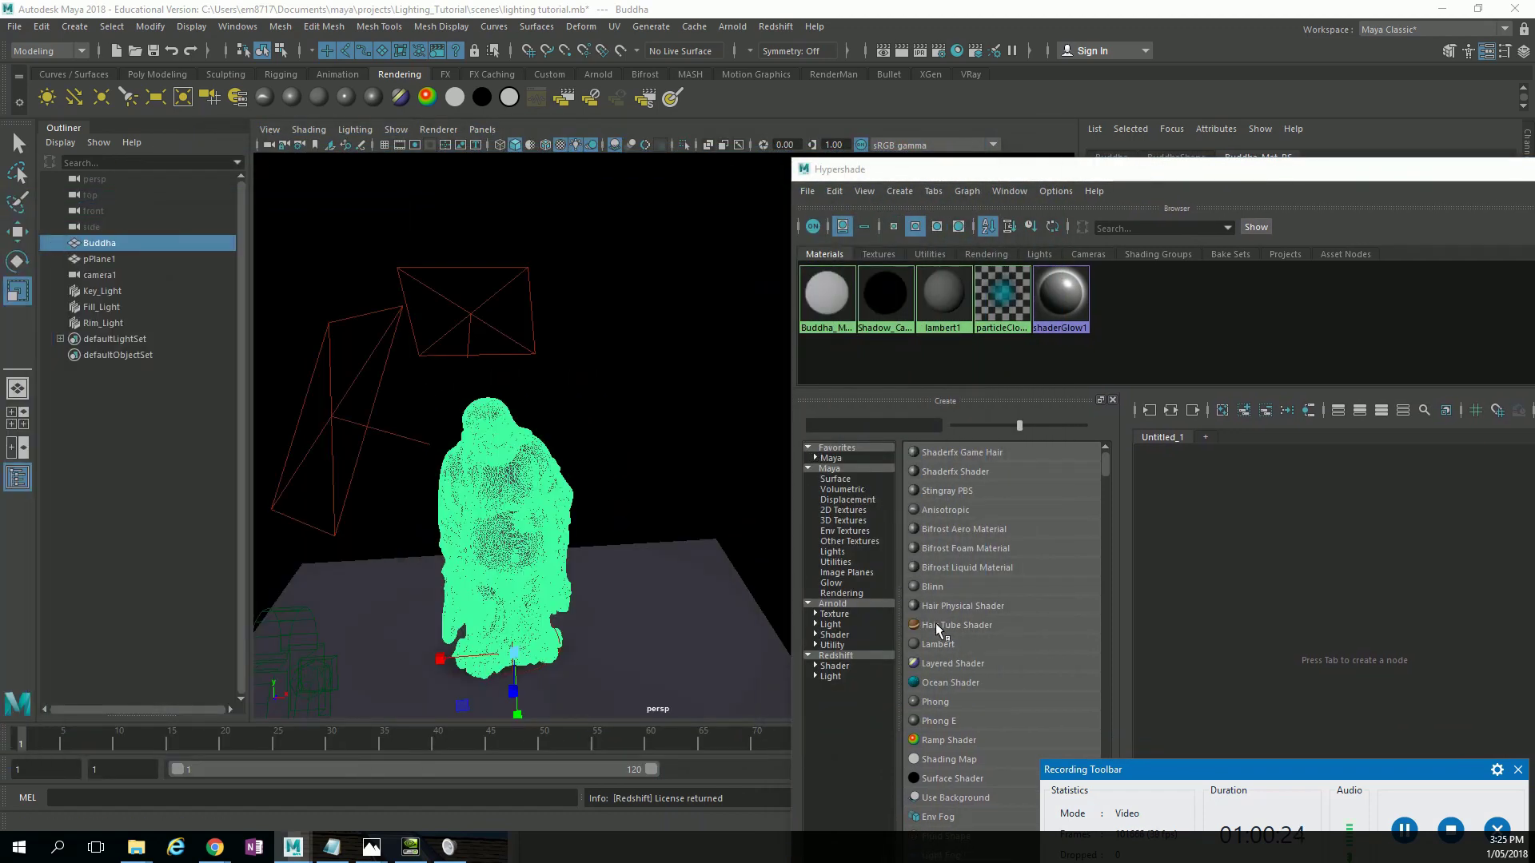
# Create a RedshiftSkin material from the Redshift surface shaders in the Hypershade node graph.
pyautogui.click(841, 665)
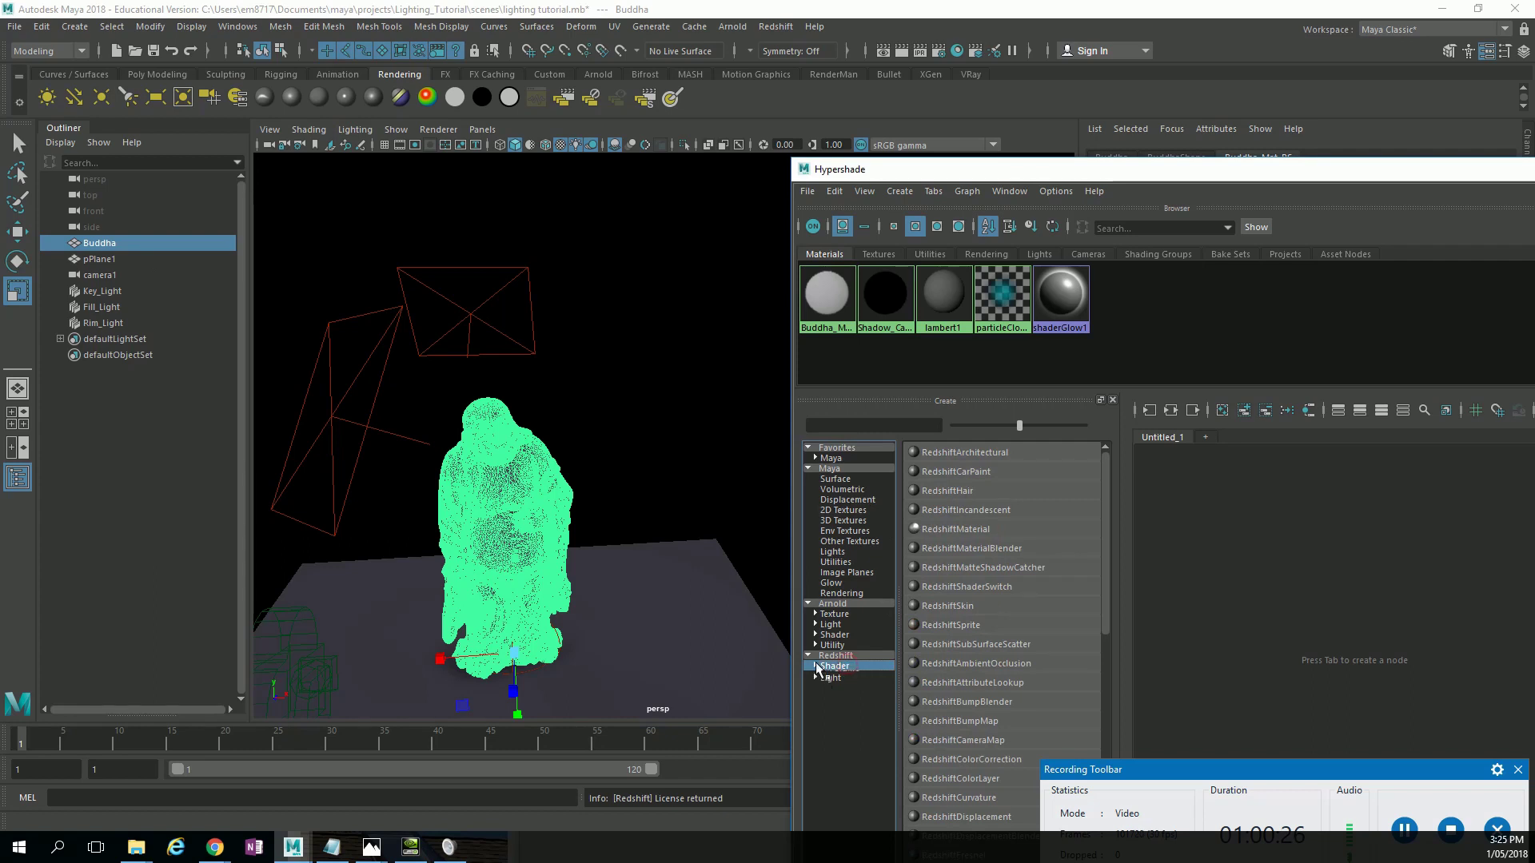
pyautogui.click(815, 666)
pyautogui.click(844, 676)
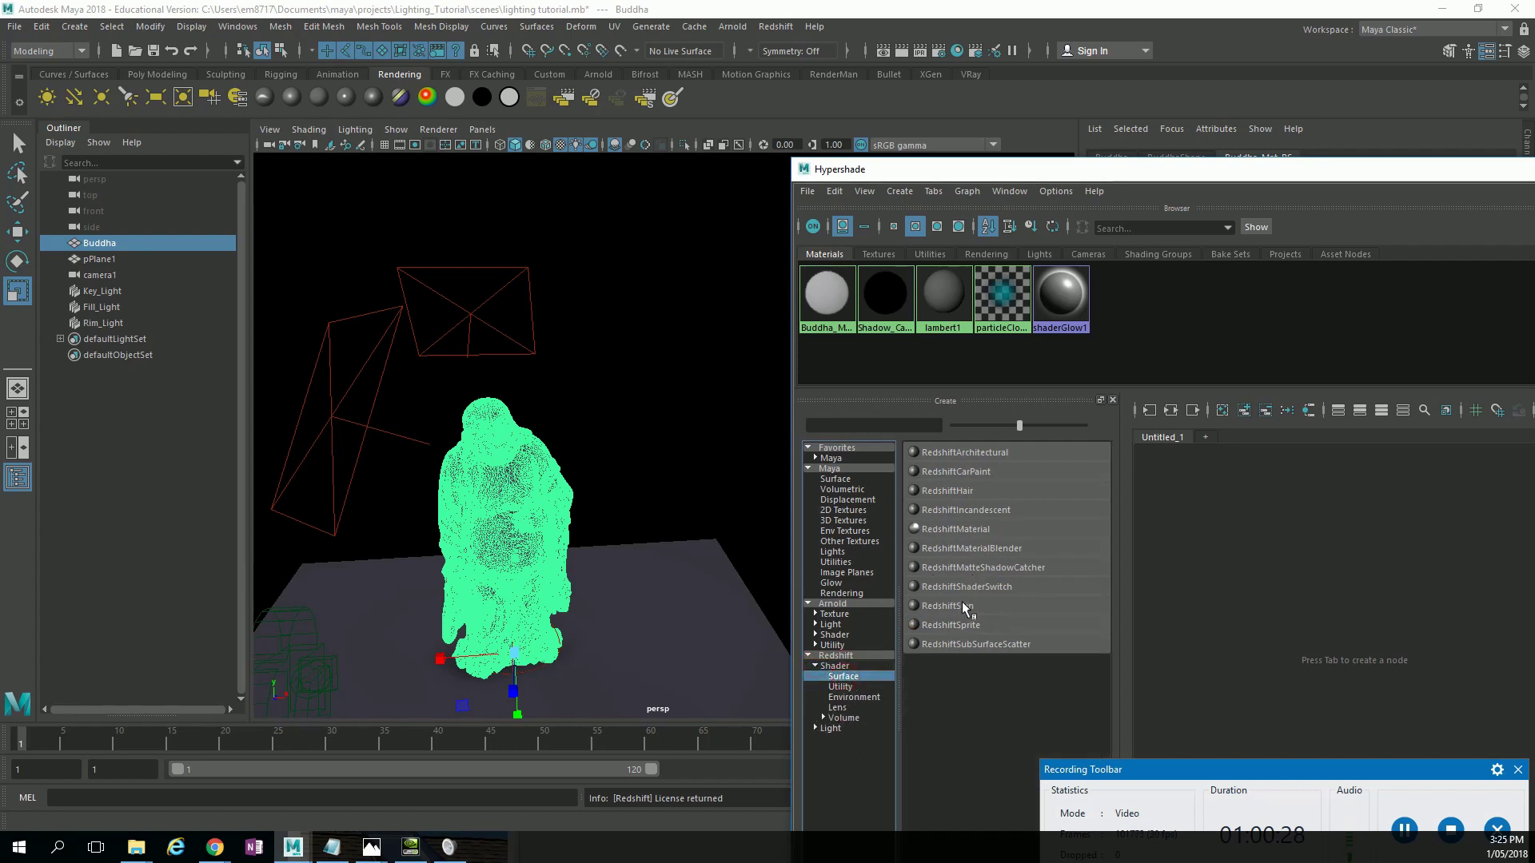
pyautogui.moveTo(965, 608); pyautogui.dragTo(1265, 555)
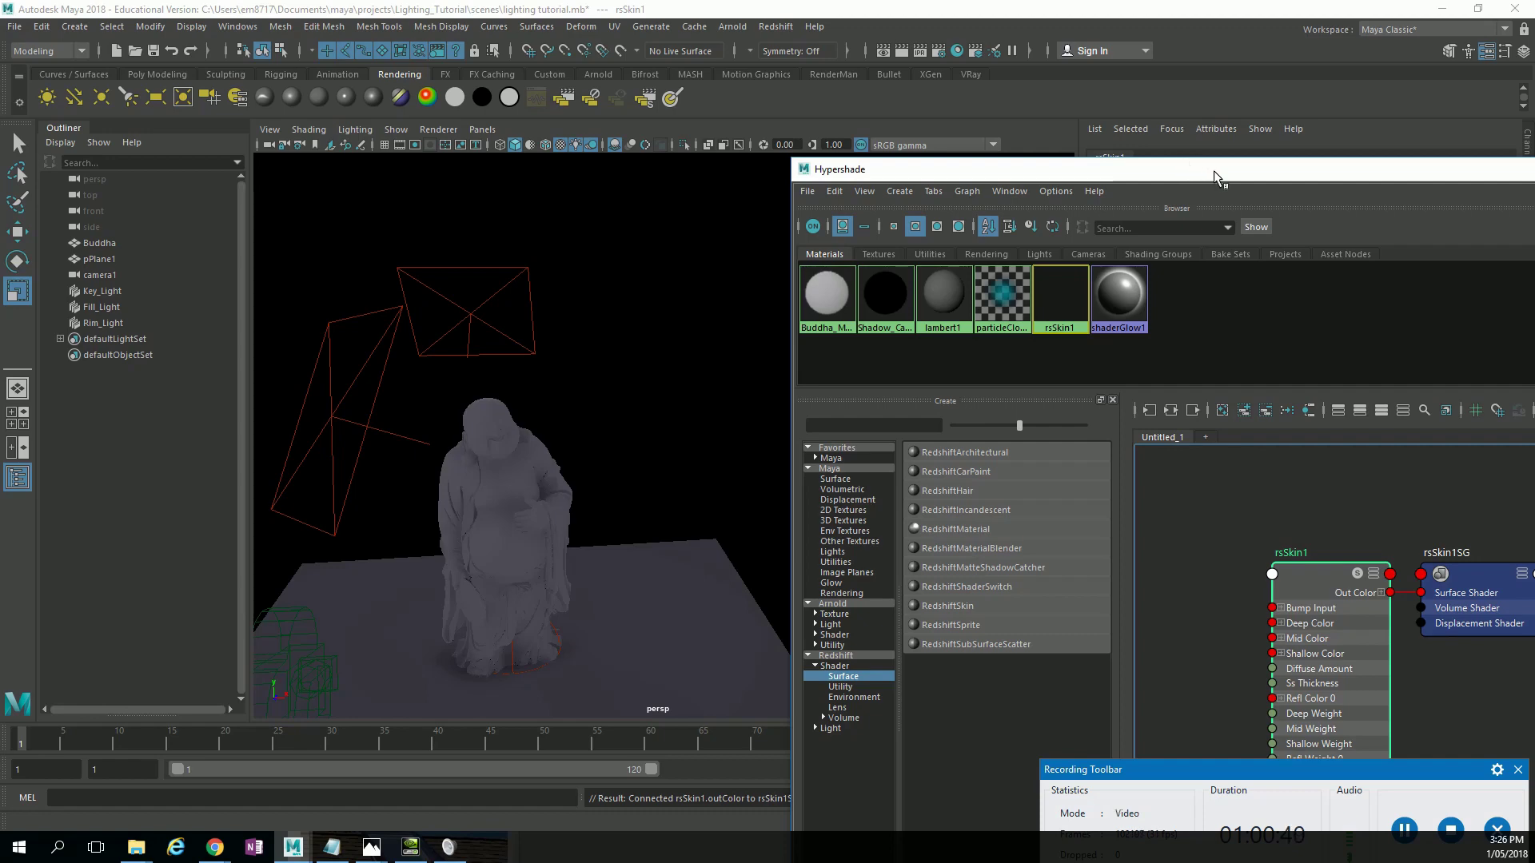
# Rename the new skin material as Wax_Mat_RS, repositioning the Hypershade so its properties can be reached.
pyautogui.moveTo(1213, 172); pyautogui.dragTo(1007, 158)
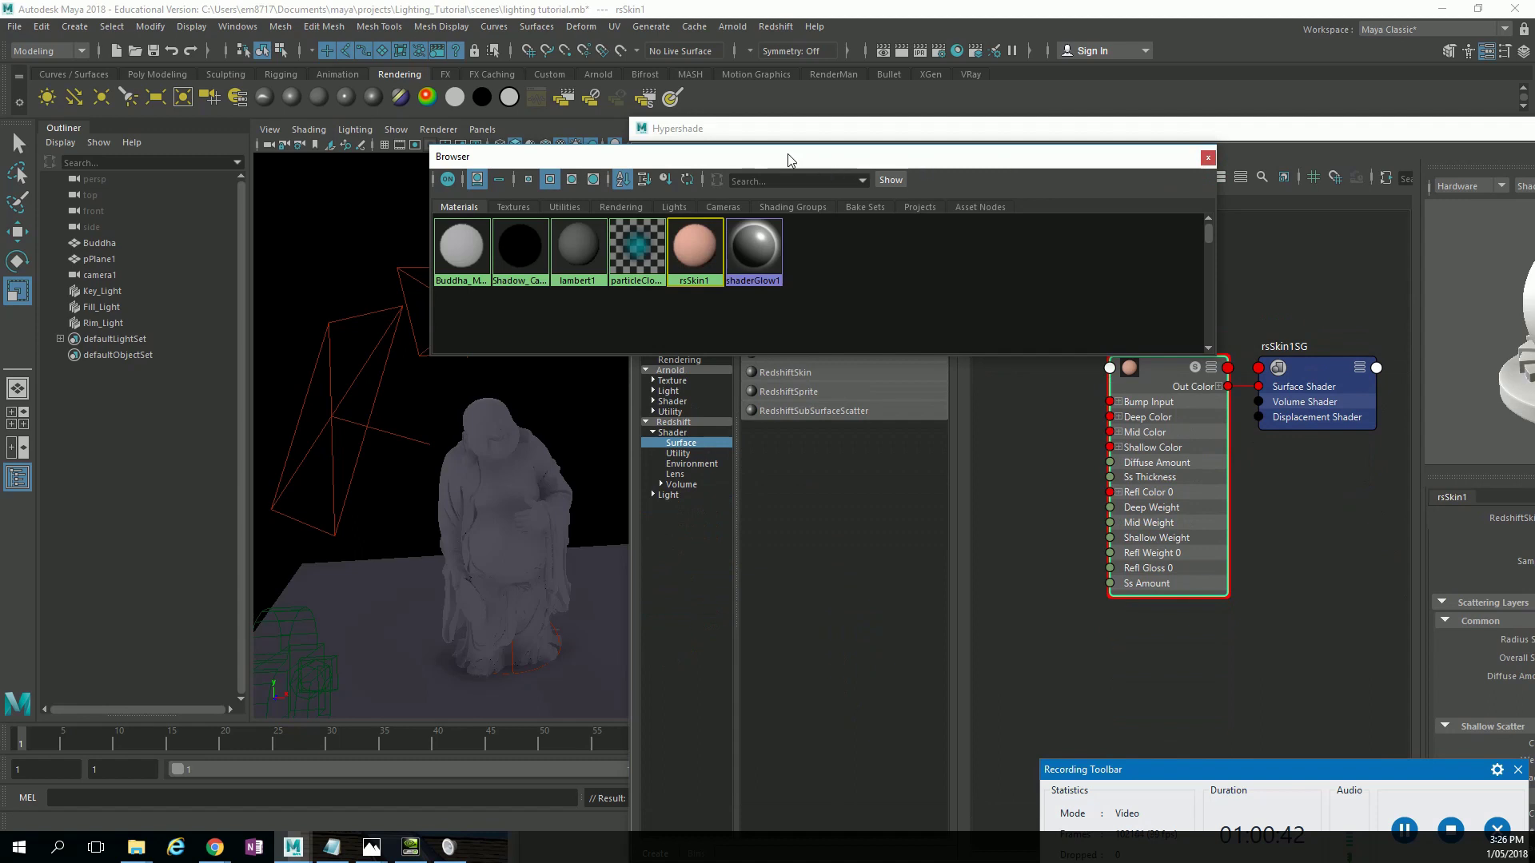
pyautogui.moveTo(573, 156); pyautogui.dragTo(1019, 172)
pyautogui.moveTo(1084, 130); pyautogui.dragTo(904, 109)
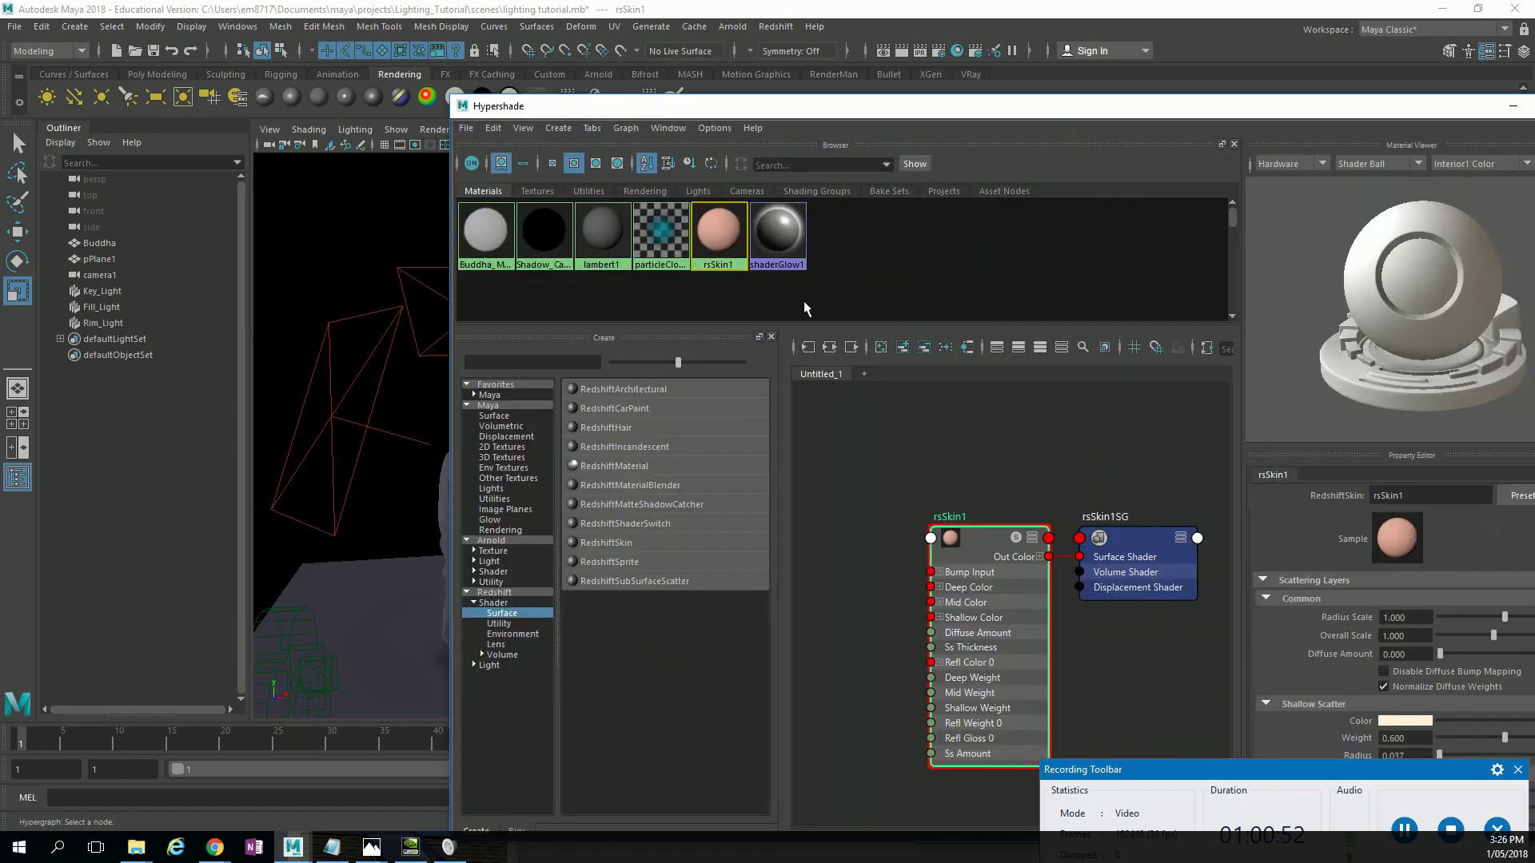
pyautogui.doubleClick(1417, 495)
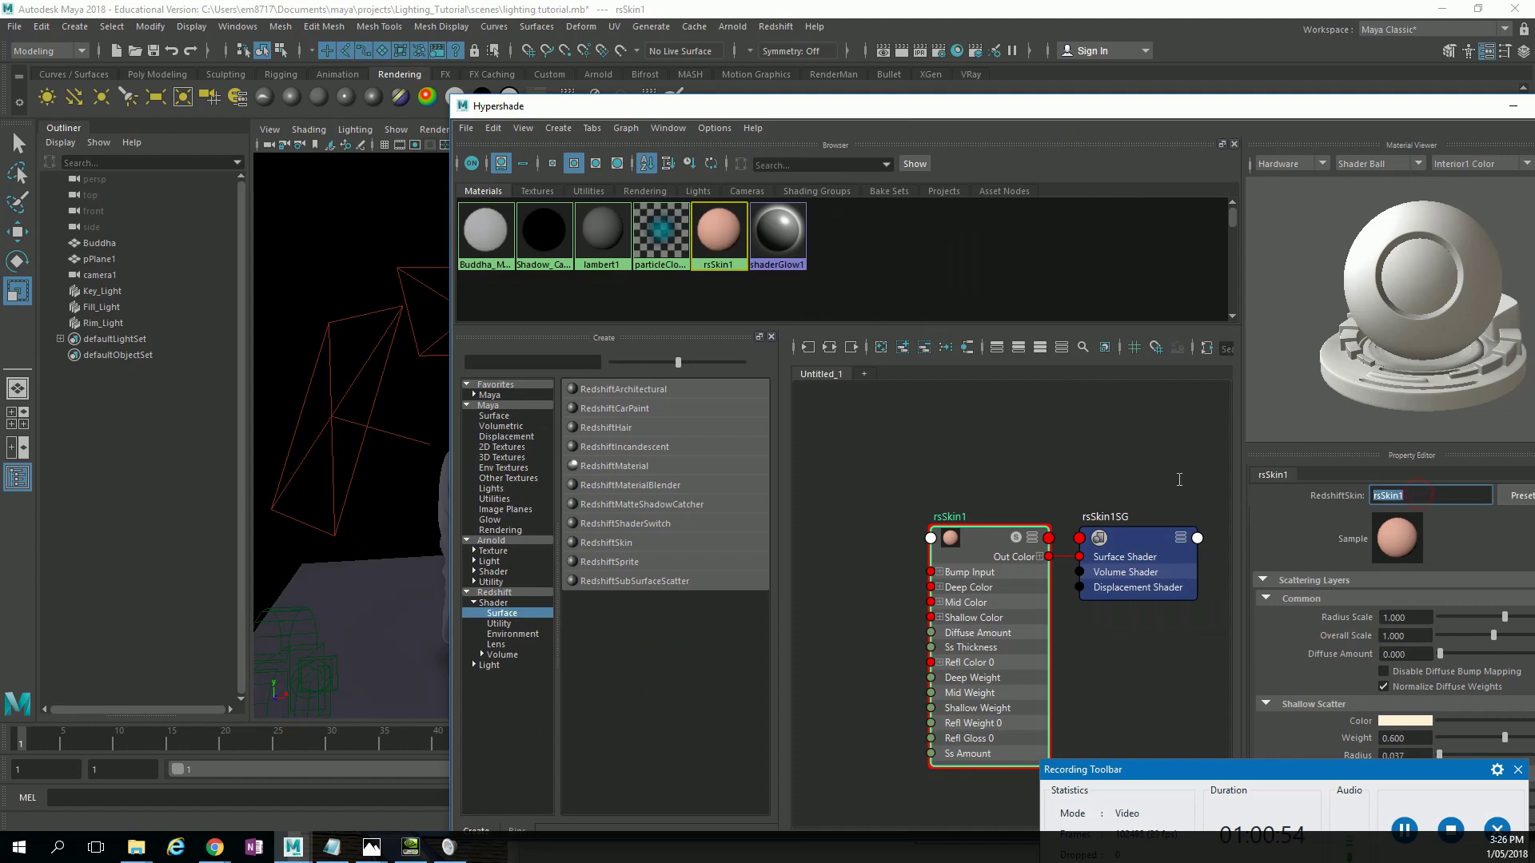
pyautogui.write('Wax Mat RS')
pyautogui.press('Return')
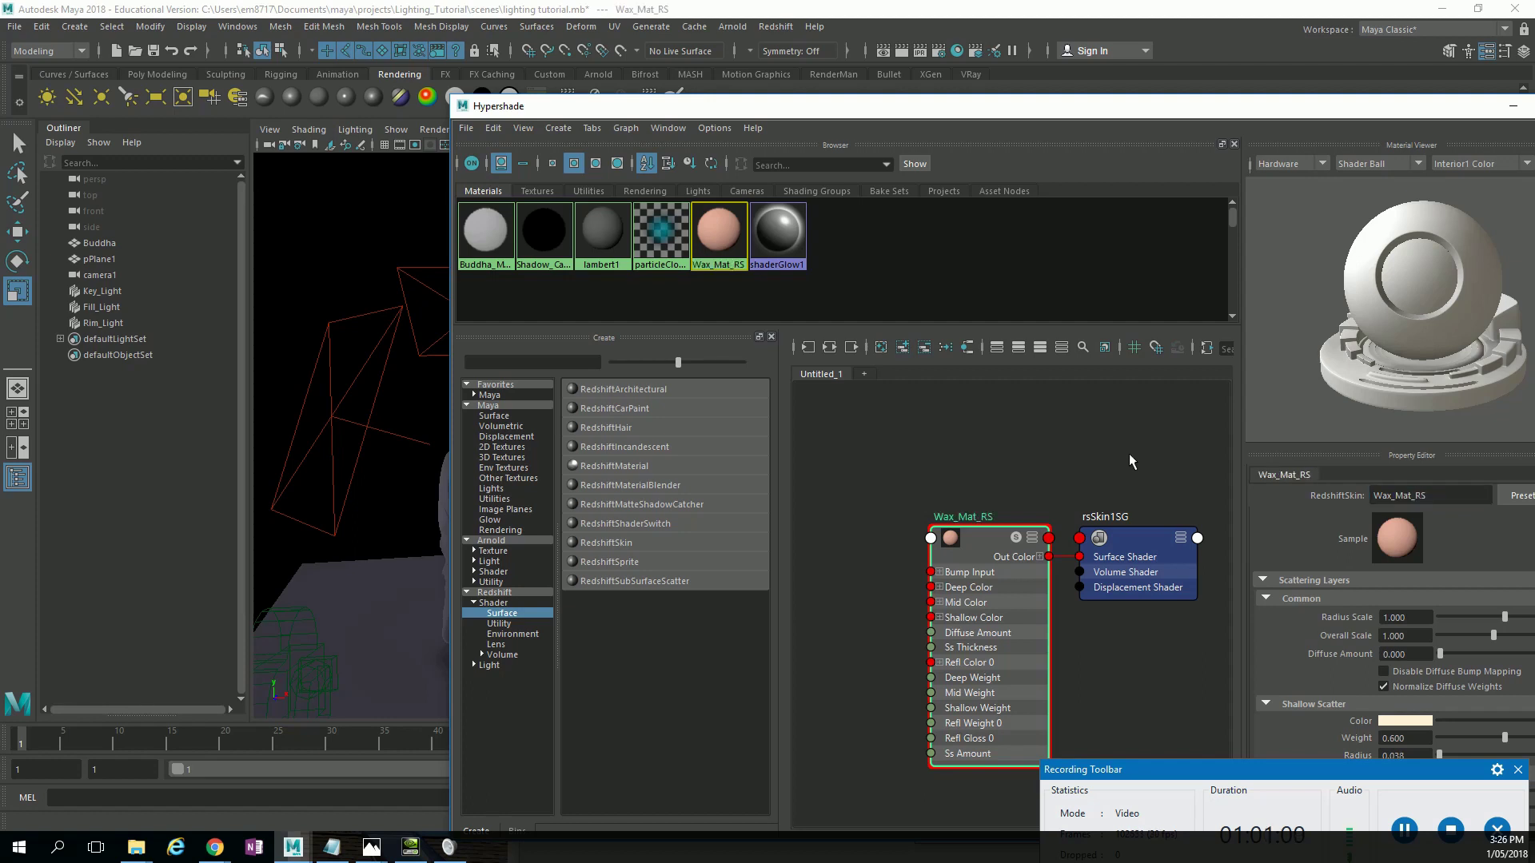
# Assign Wax_Mat_RS to the Buddha statue and reopen the render window beside the Hypershade.
pyautogui.moveTo(598, 109); pyautogui.dragTo(784, 112)
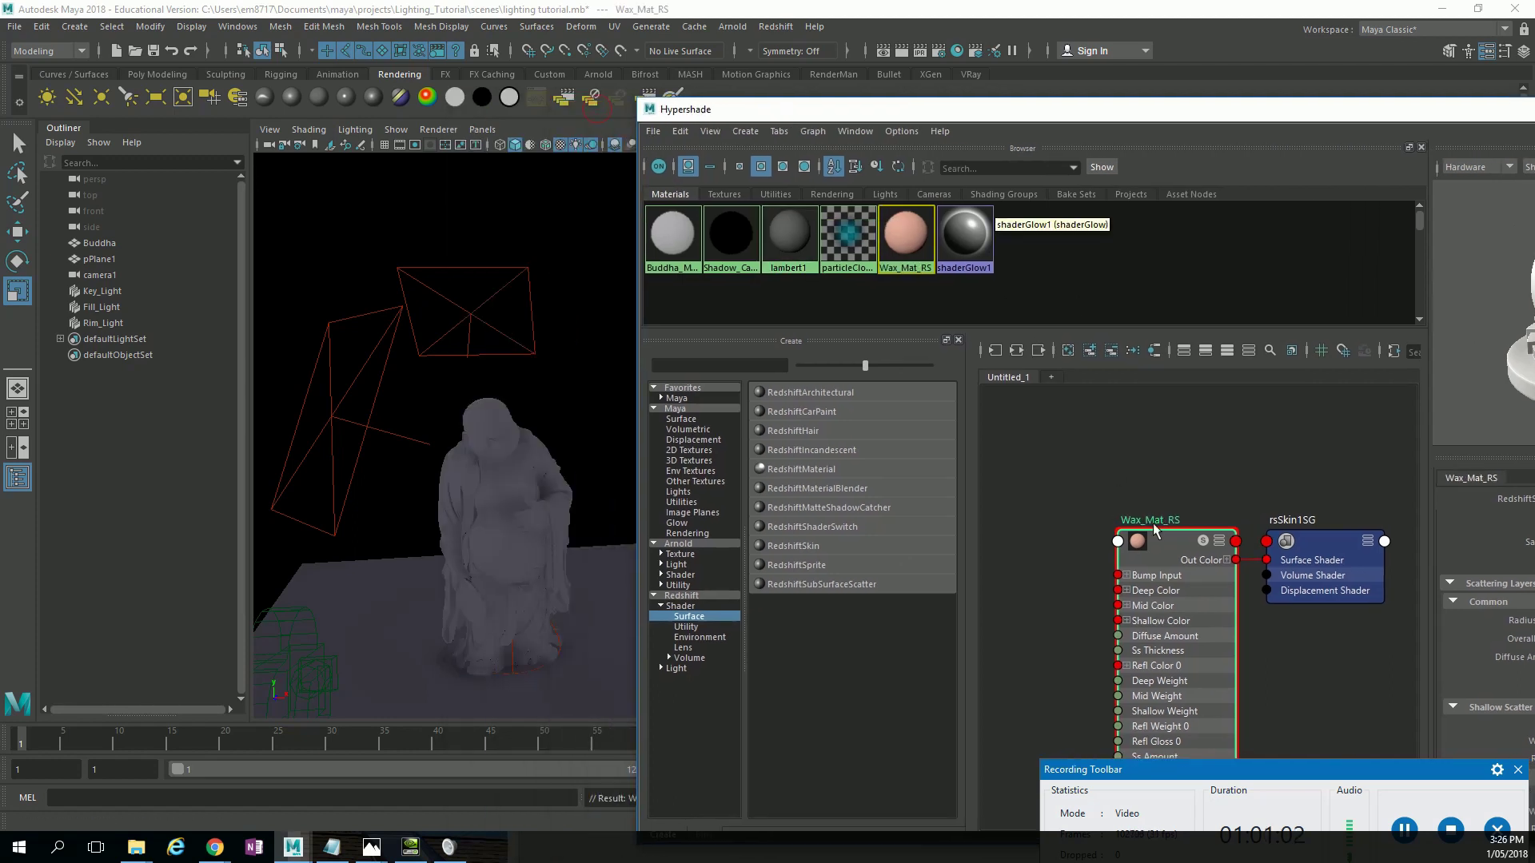
pyautogui.moveTo(1154, 529); pyautogui.dragTo(514, 442, button='middle')
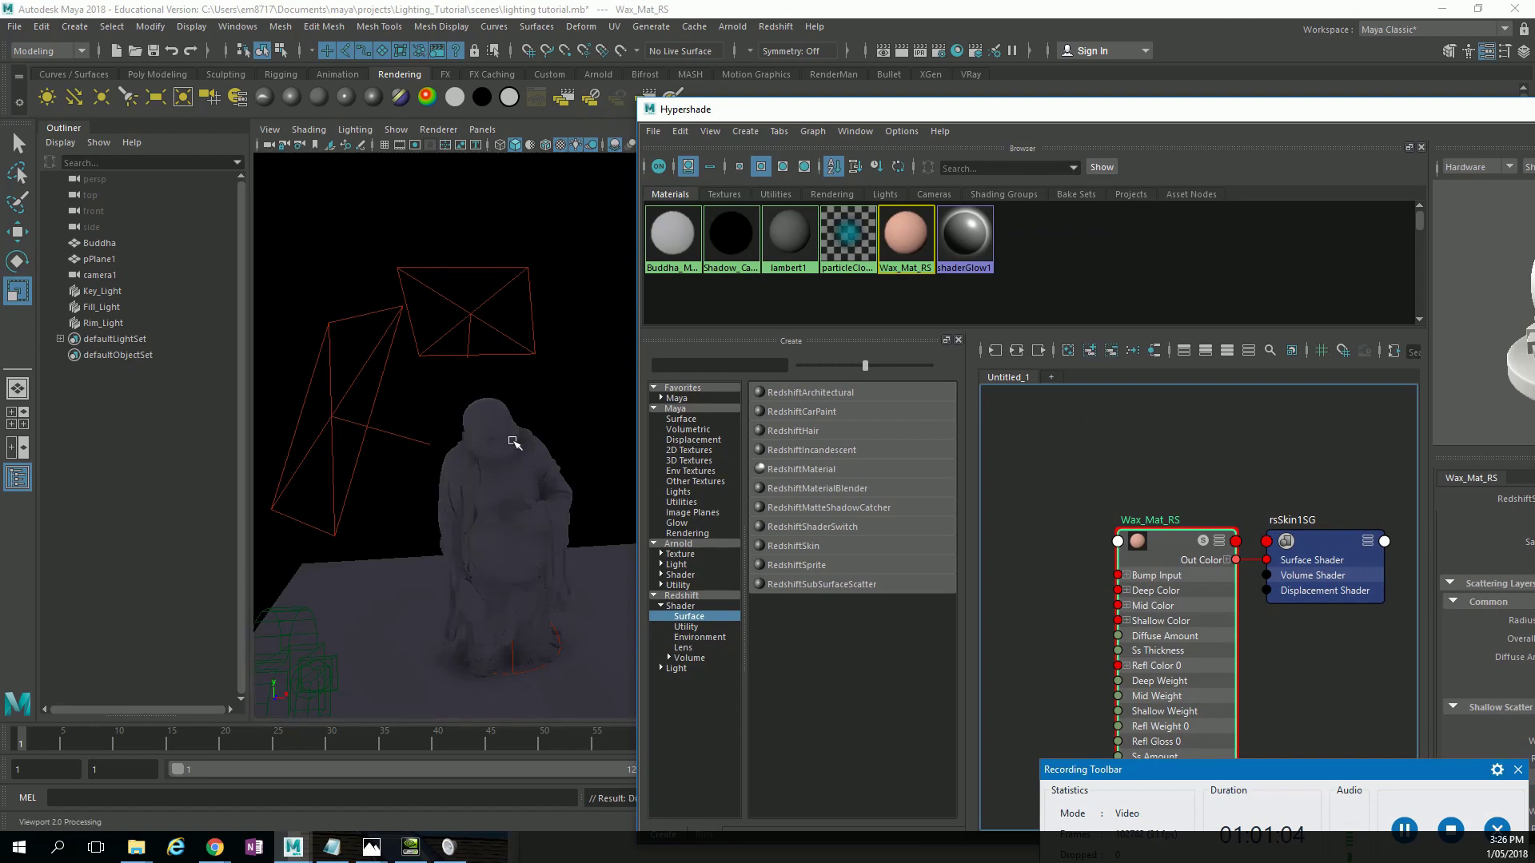
pyautogui.click(882, 50)
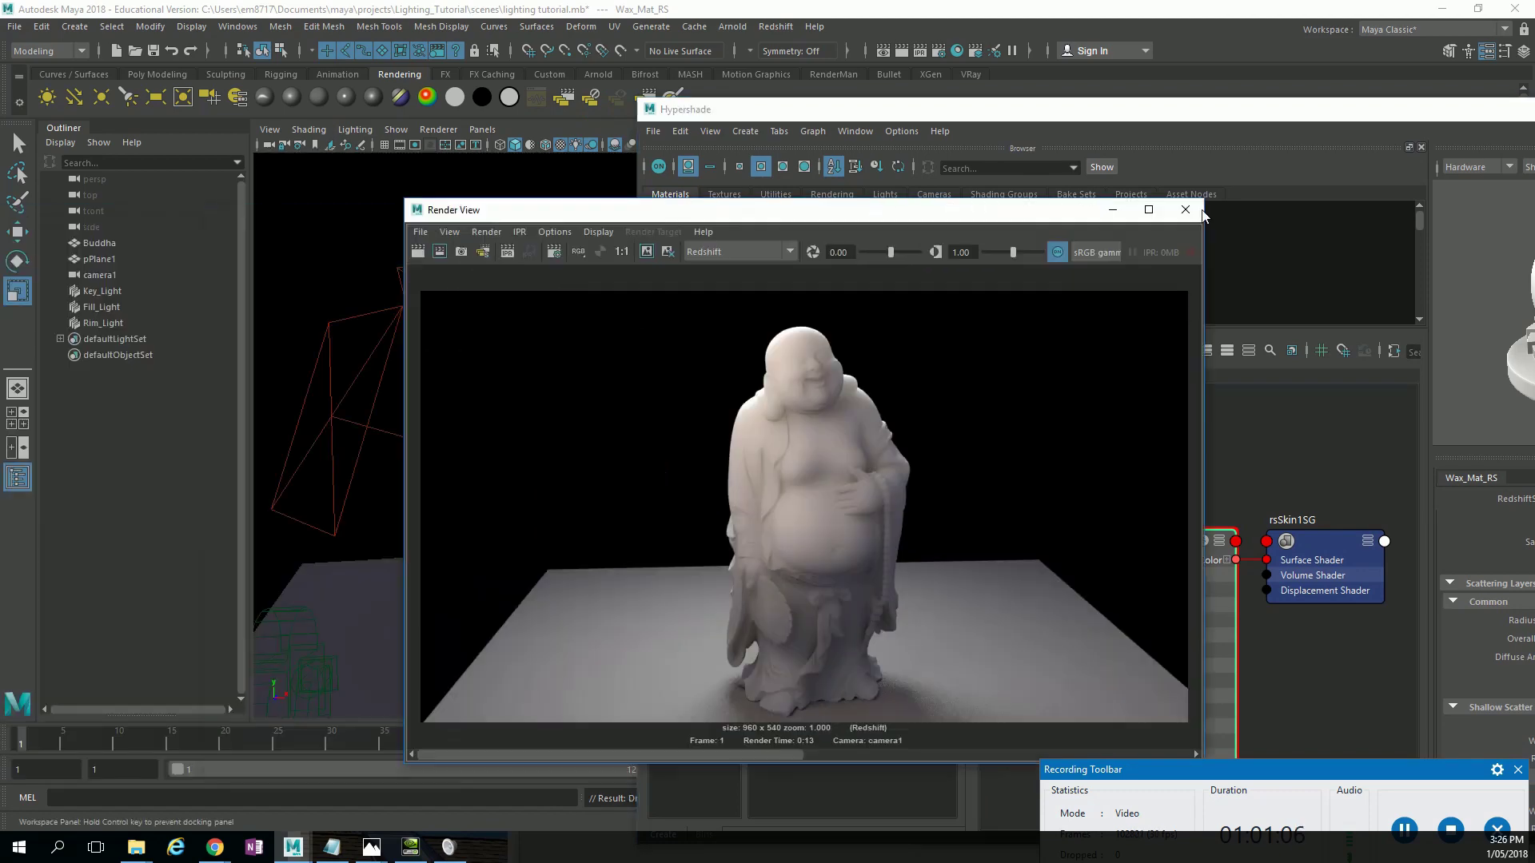
pyautogui.moveTo(1071, 211); pyautogui.dragTo(891, 143)
pyautogui.click(1192, 371)
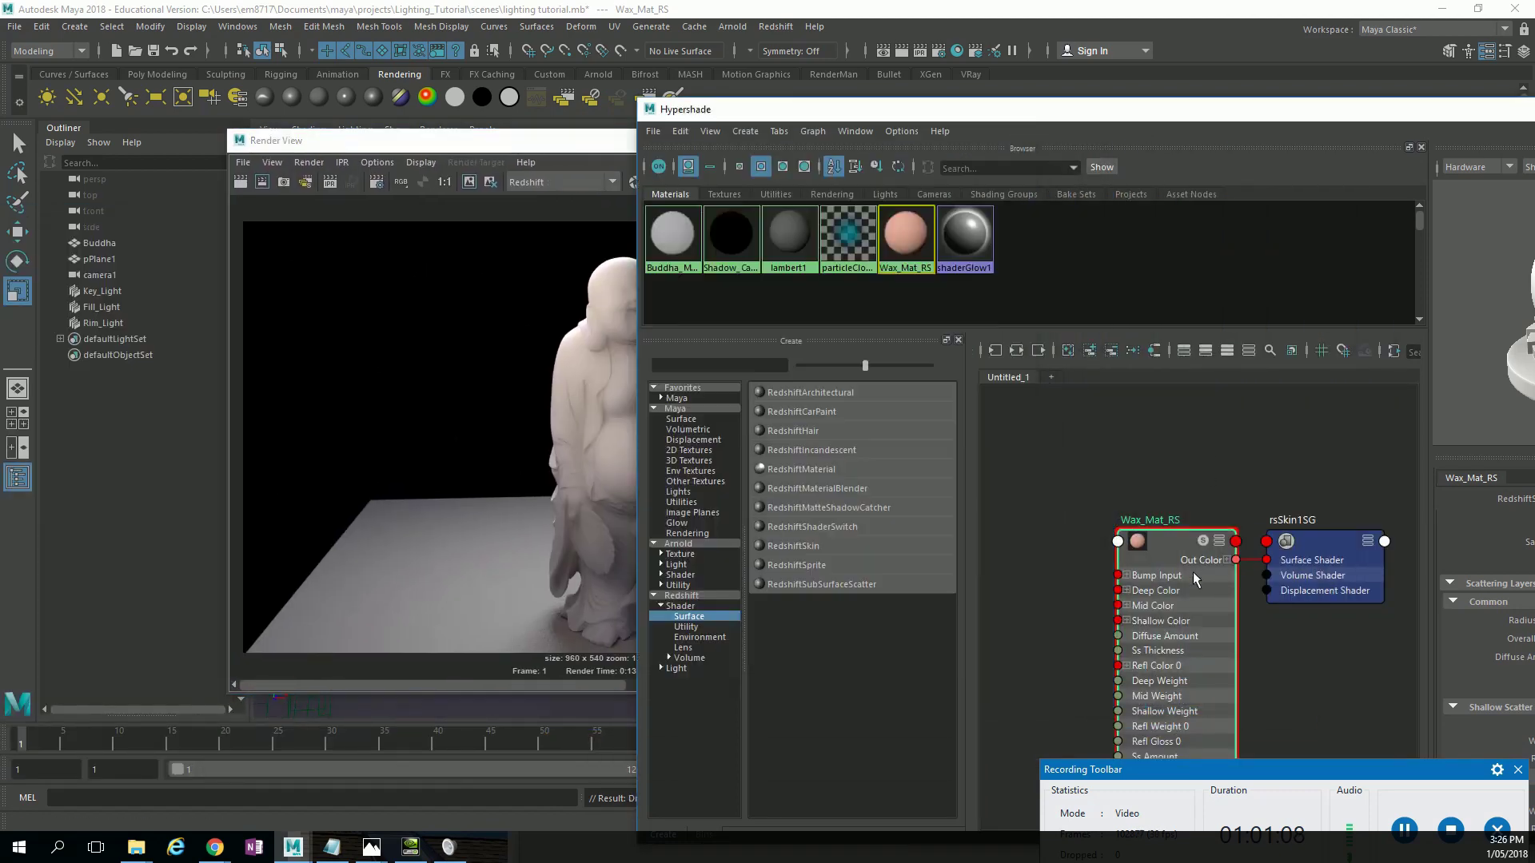
pyautogui.moveTo(1227, 112); pyautogui.dragTo(971, 40)
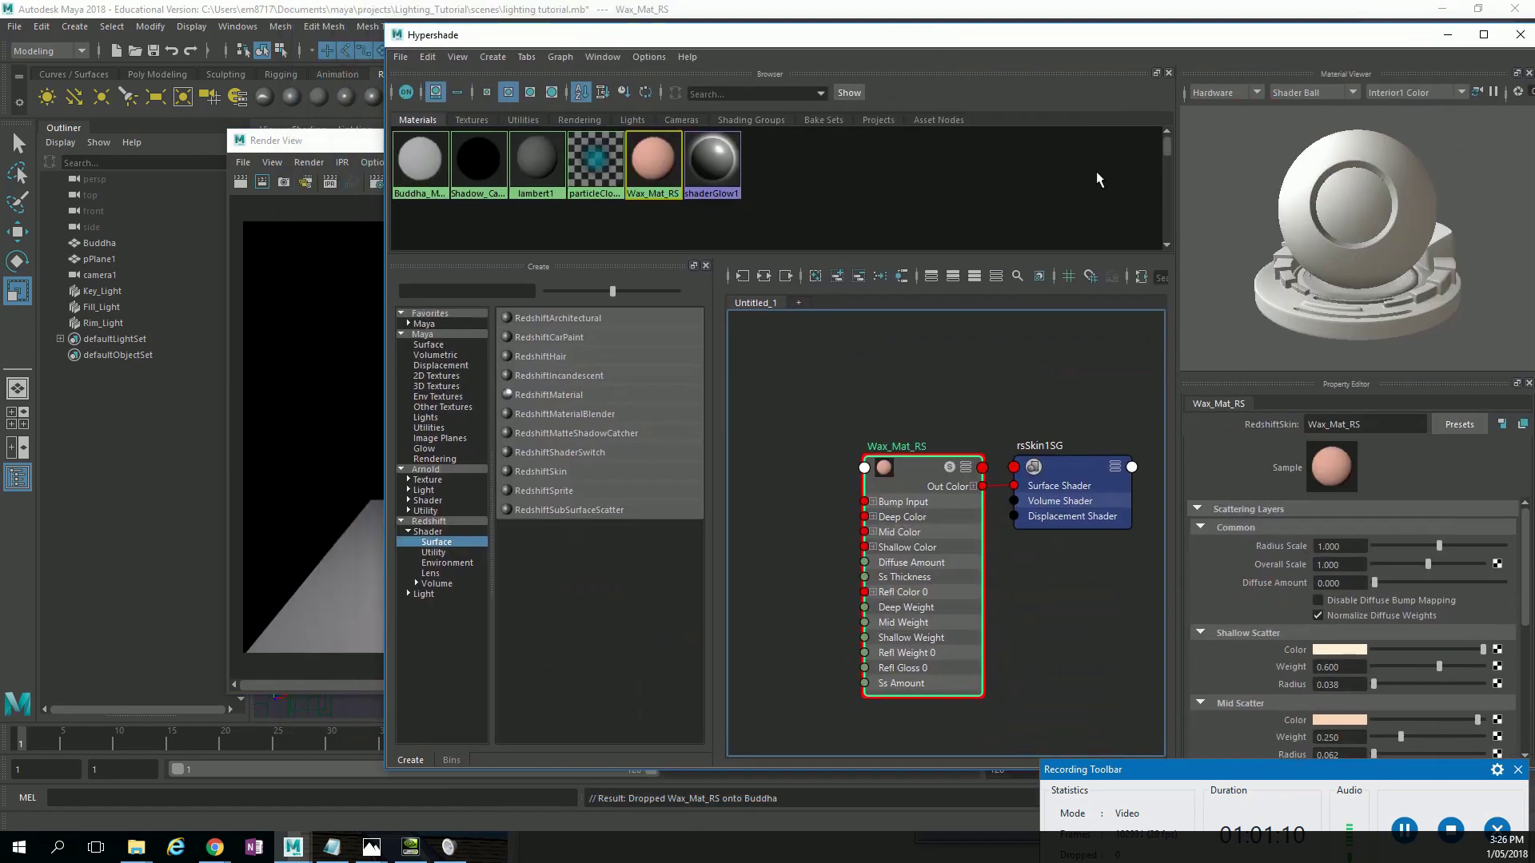
# Review the wax material's scattering layers and render the statue from camera1.
pyautogui.scroll(-1, 1288, 644)
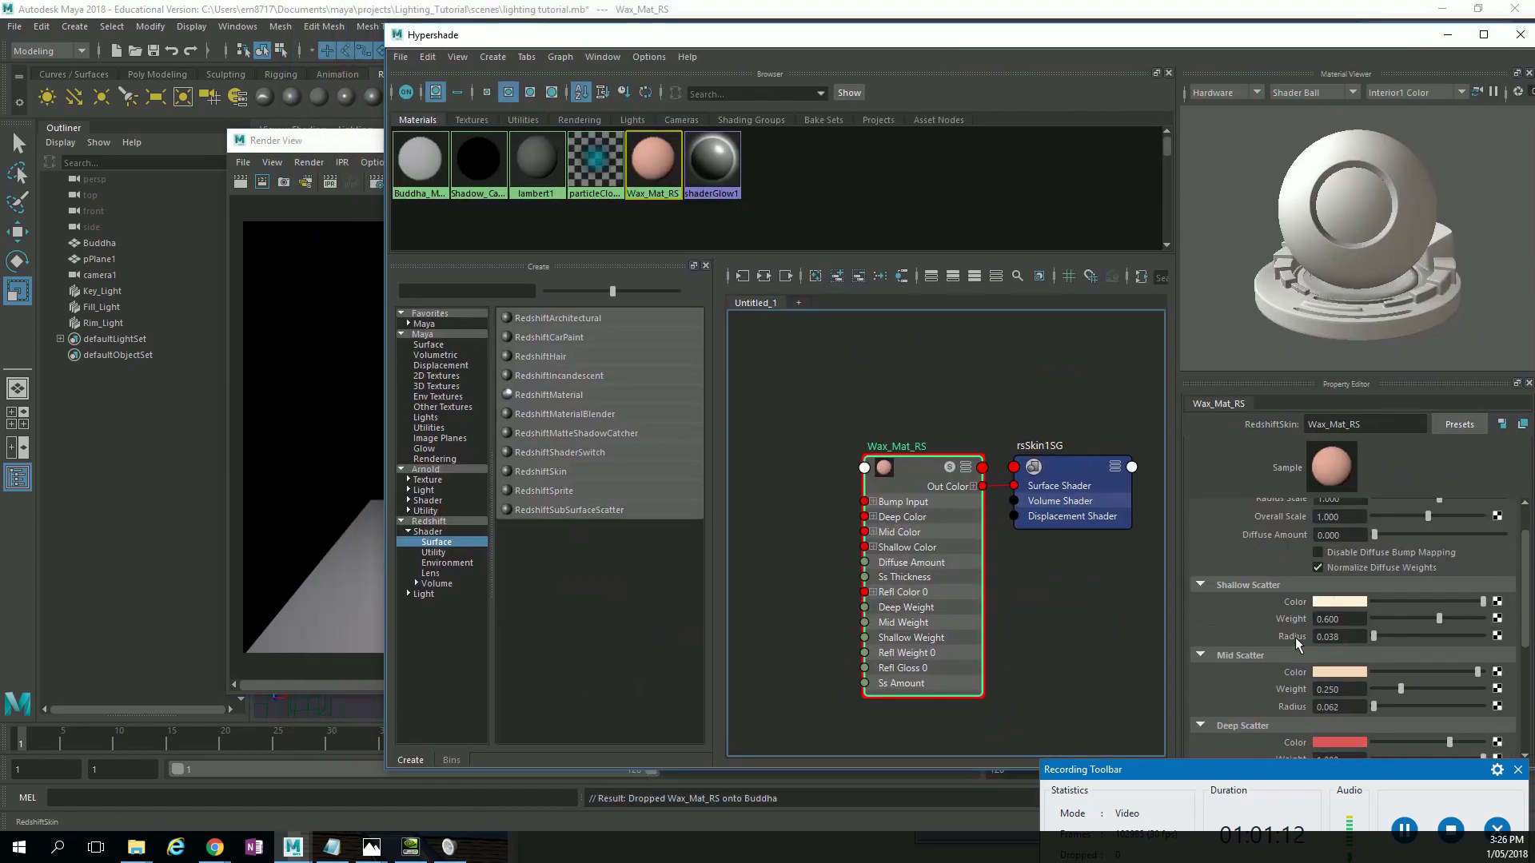
pyautogui.scroll(-1, 1361, 679)
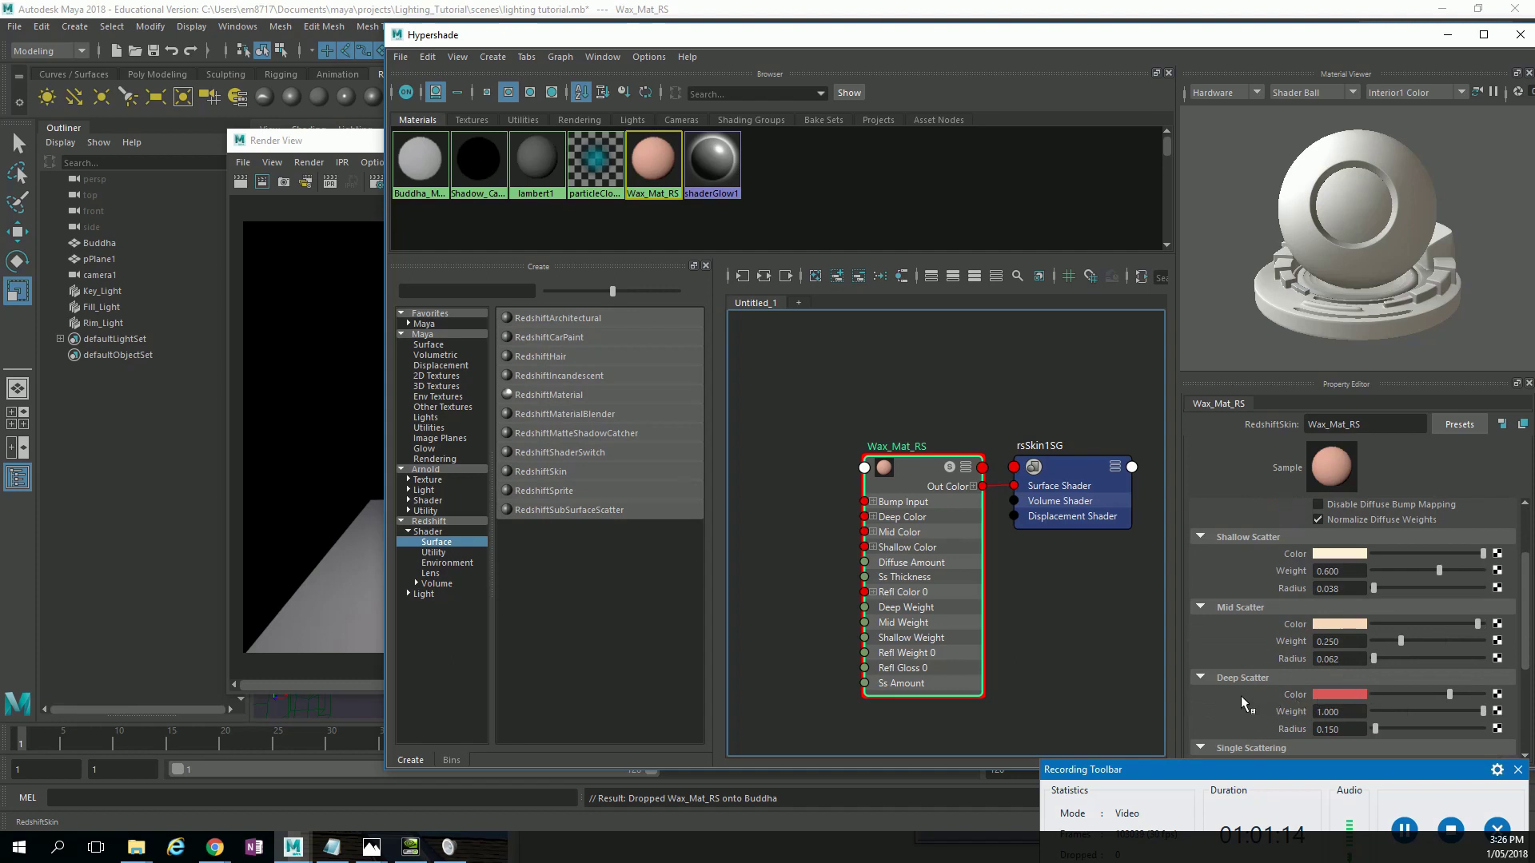
pyautogui.scroll(2, 1271, 690)
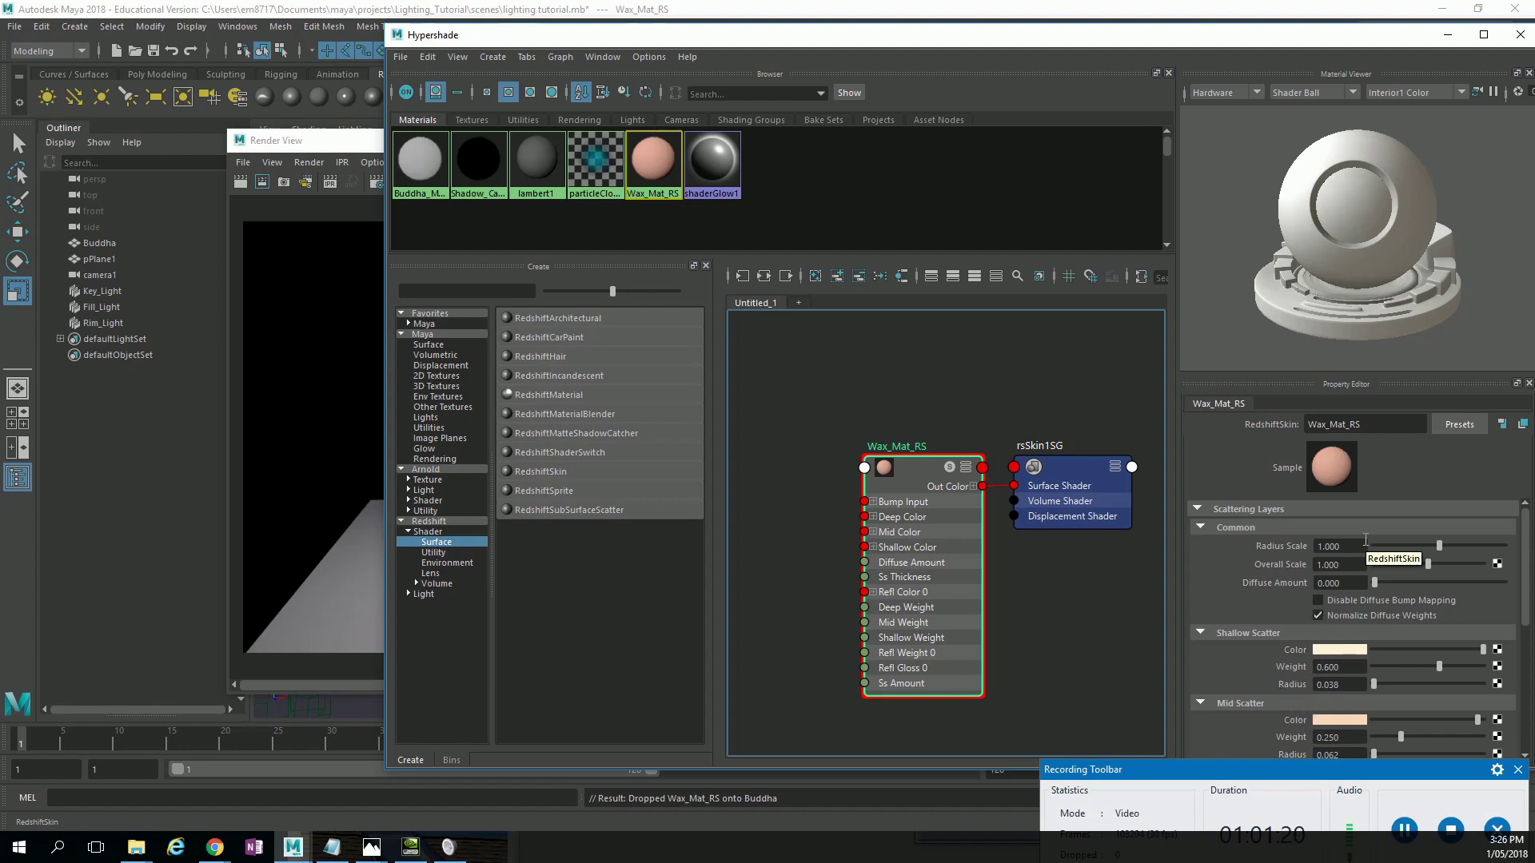
pyautogui.click(333, 139)
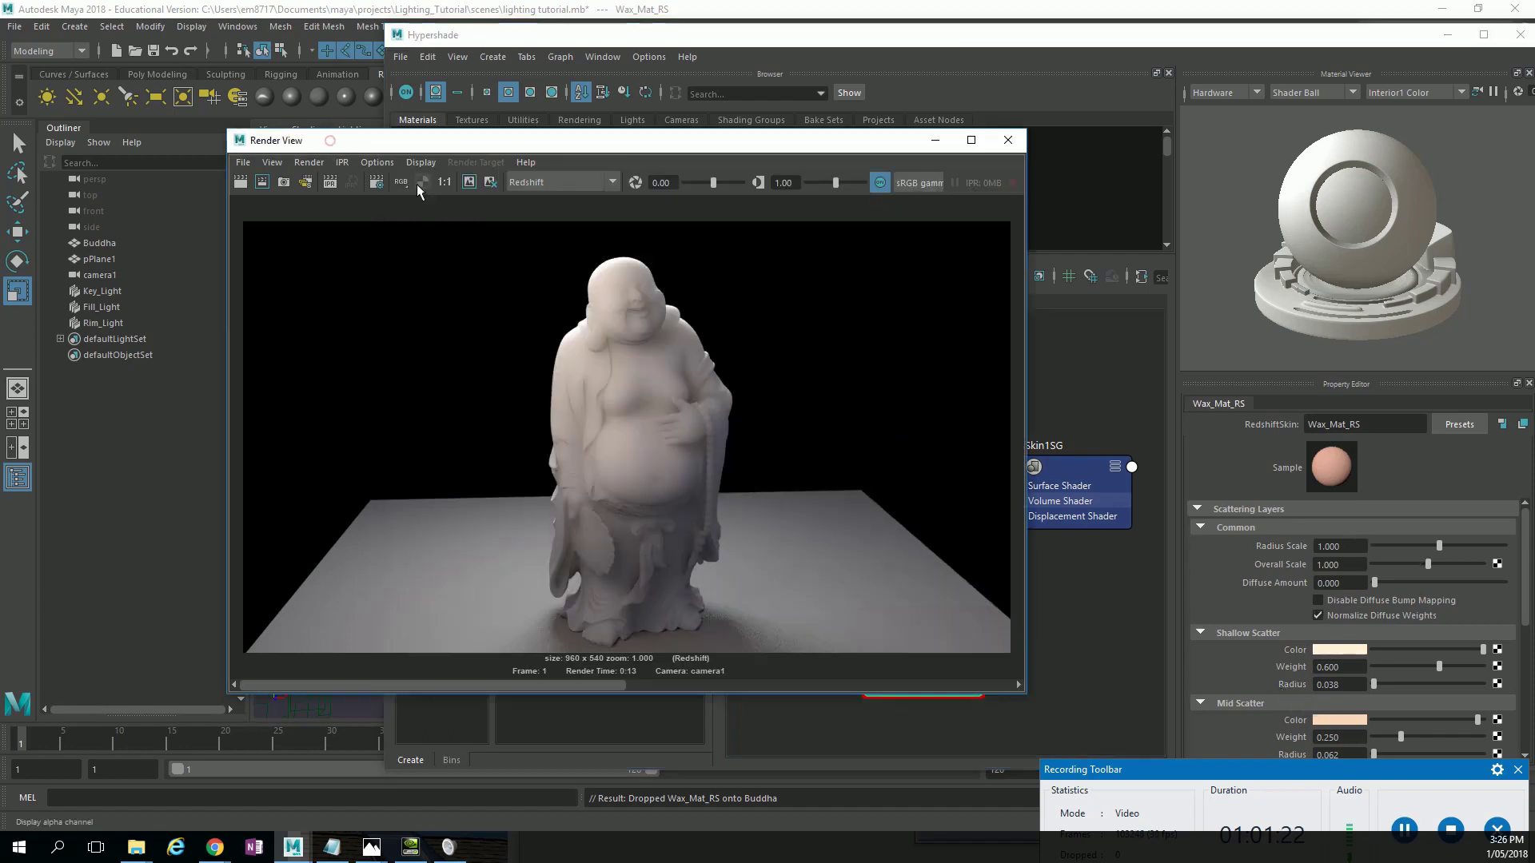
pyautogui.click(239, 182)
pyautogui.click(263, 212)
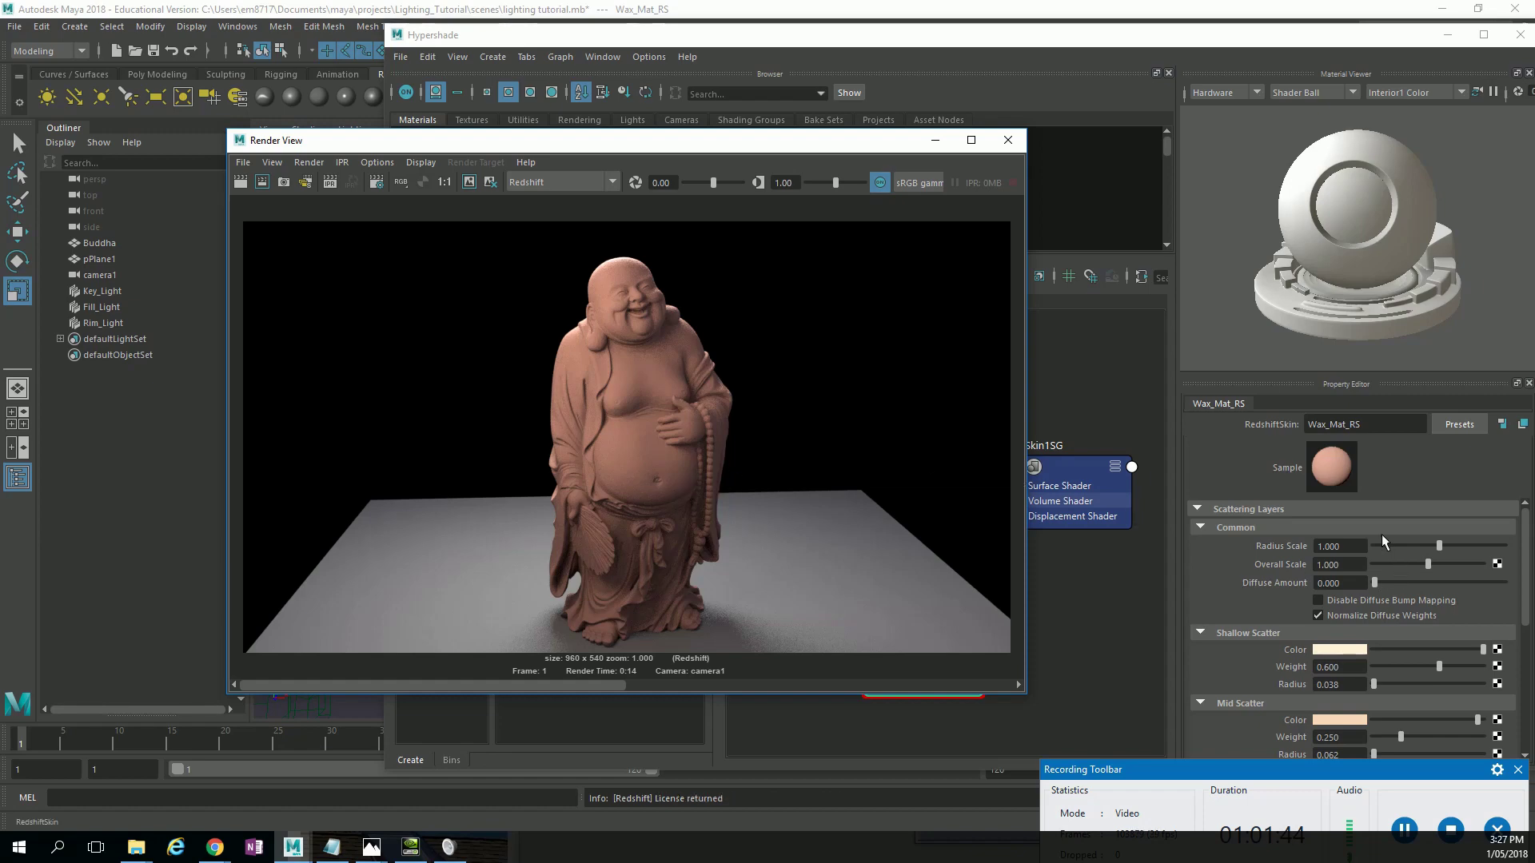
# Set the wax material's radius scale and overall scale to 5 and re-render from camera1.
pyautogui.doubleClick(1359, 545)
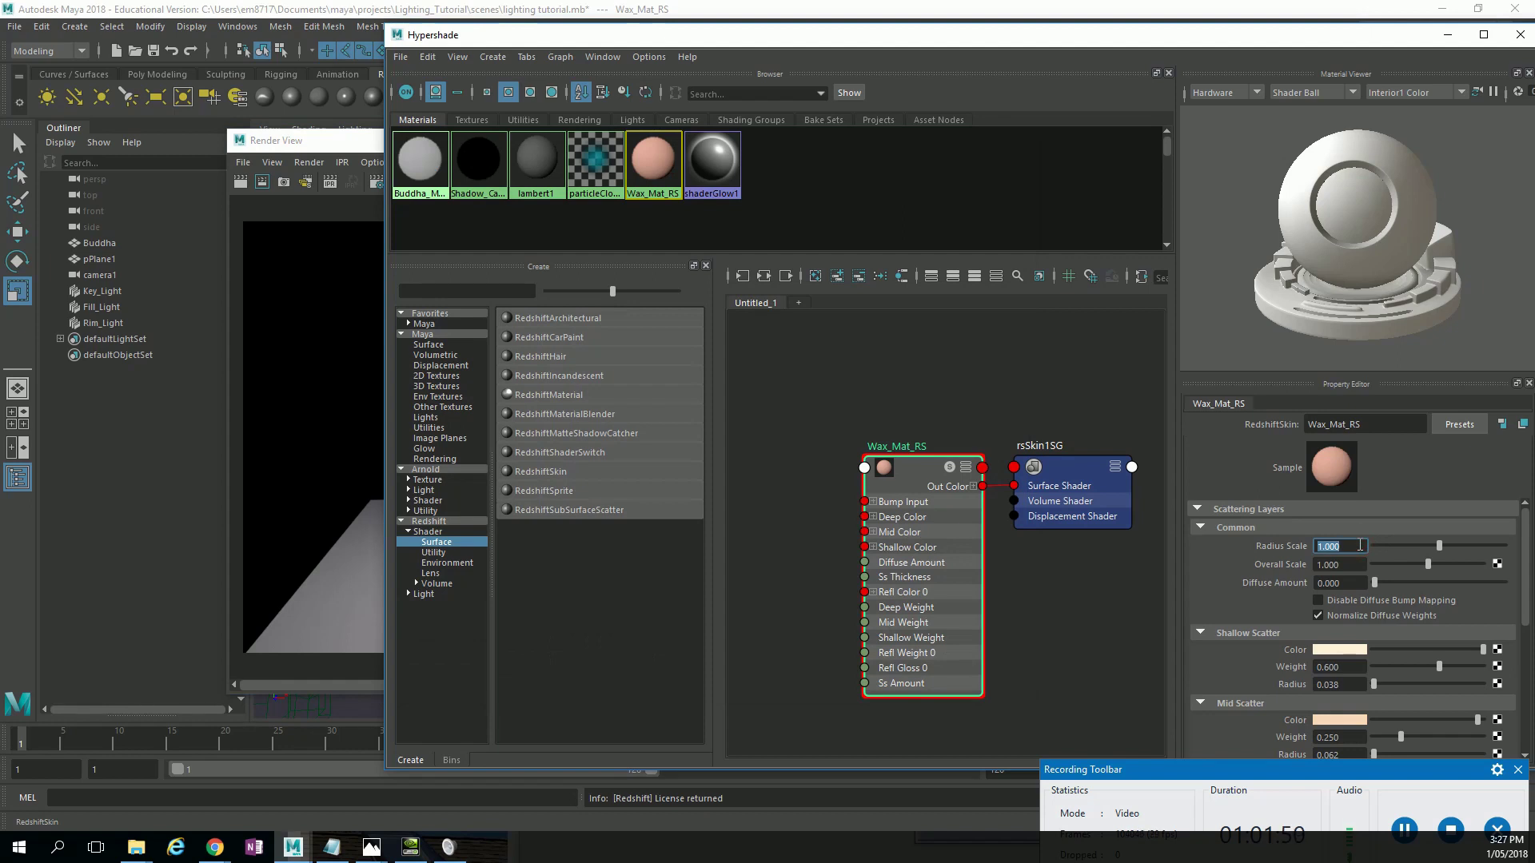
pyautogui.write('5')
pyautogui.press('Return')
pyautogui.click(1351, 565)
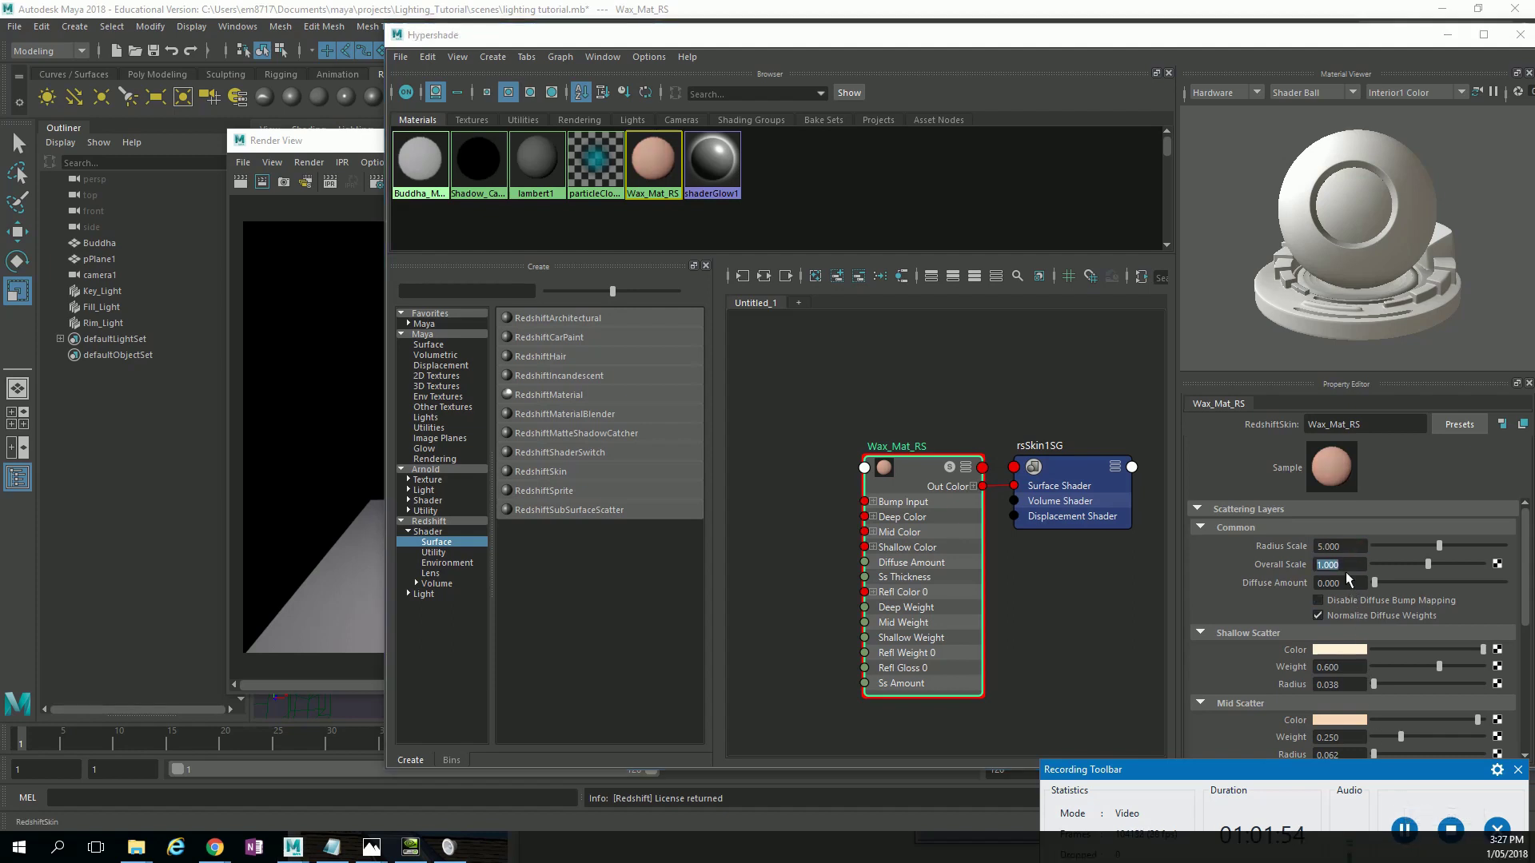
pyautogui.write('5')
pyautogui.press('Return')
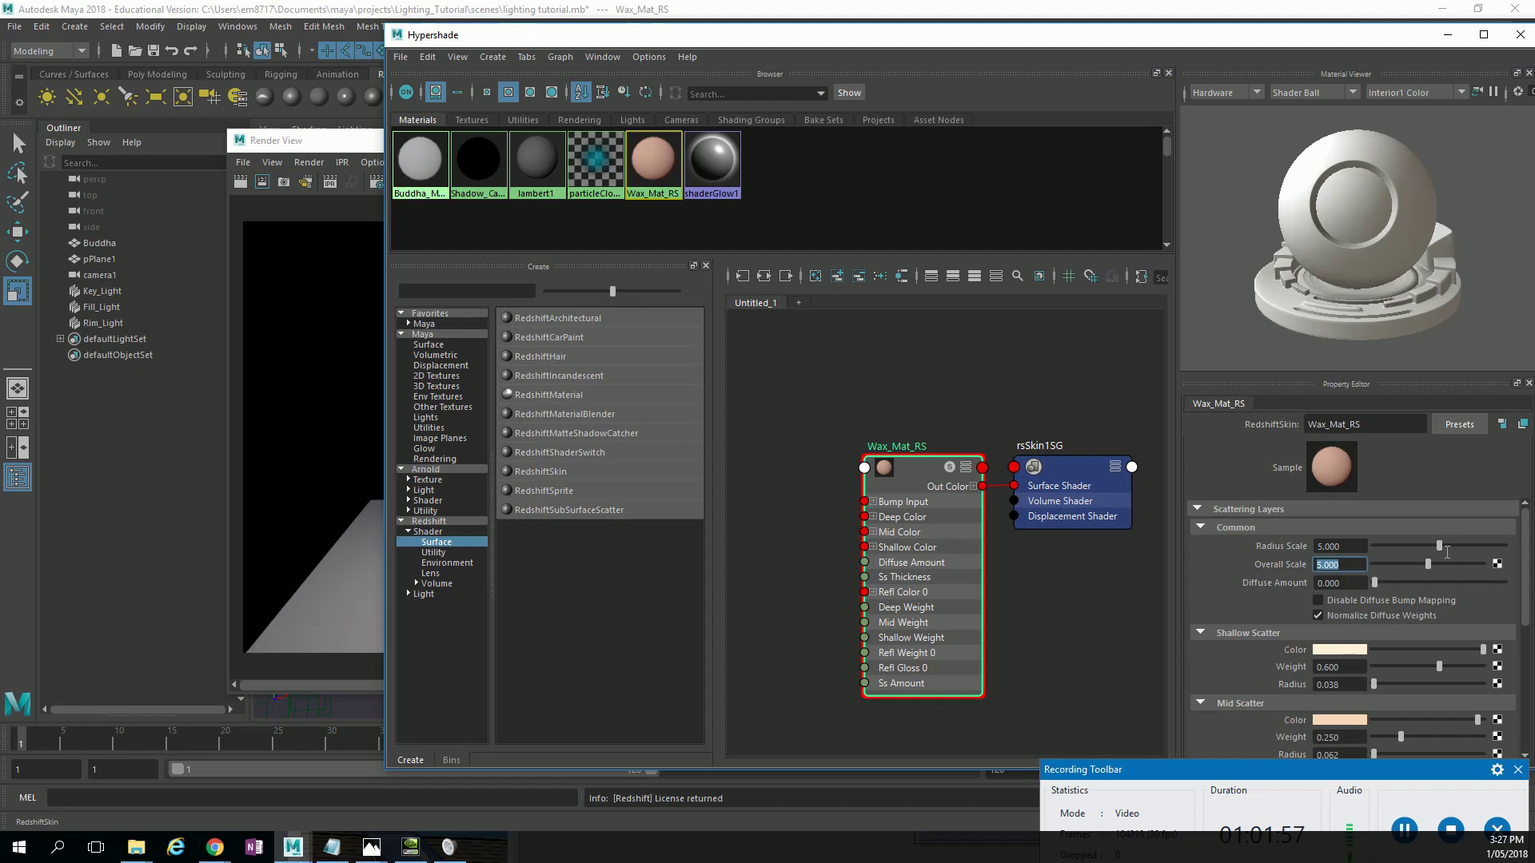
pyautogui.click(369, 141)
pyautogui.rightClick(242, 182)
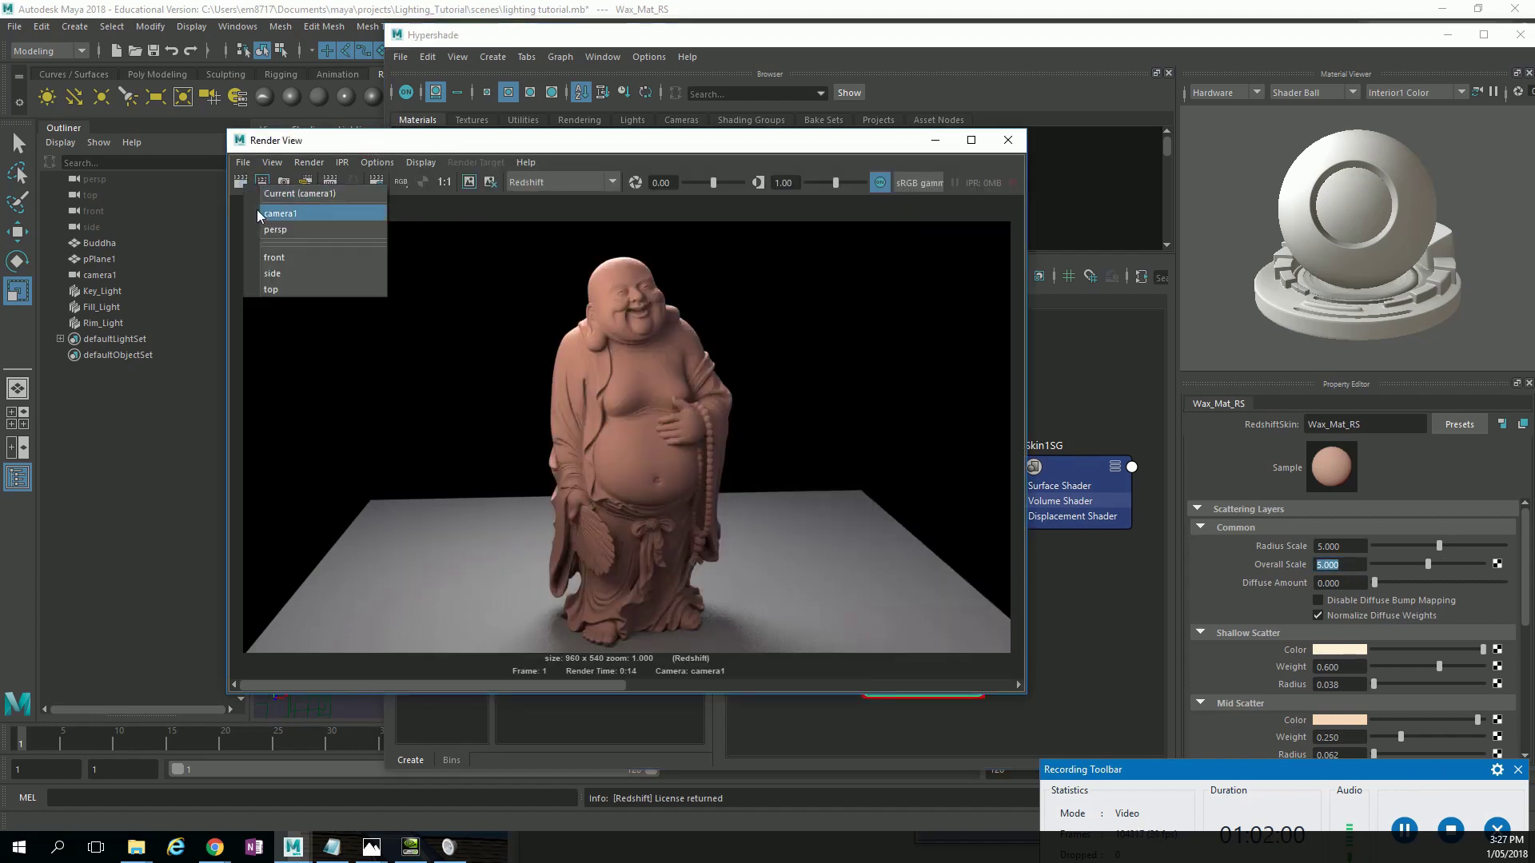
pyautogui.click(260, 217)
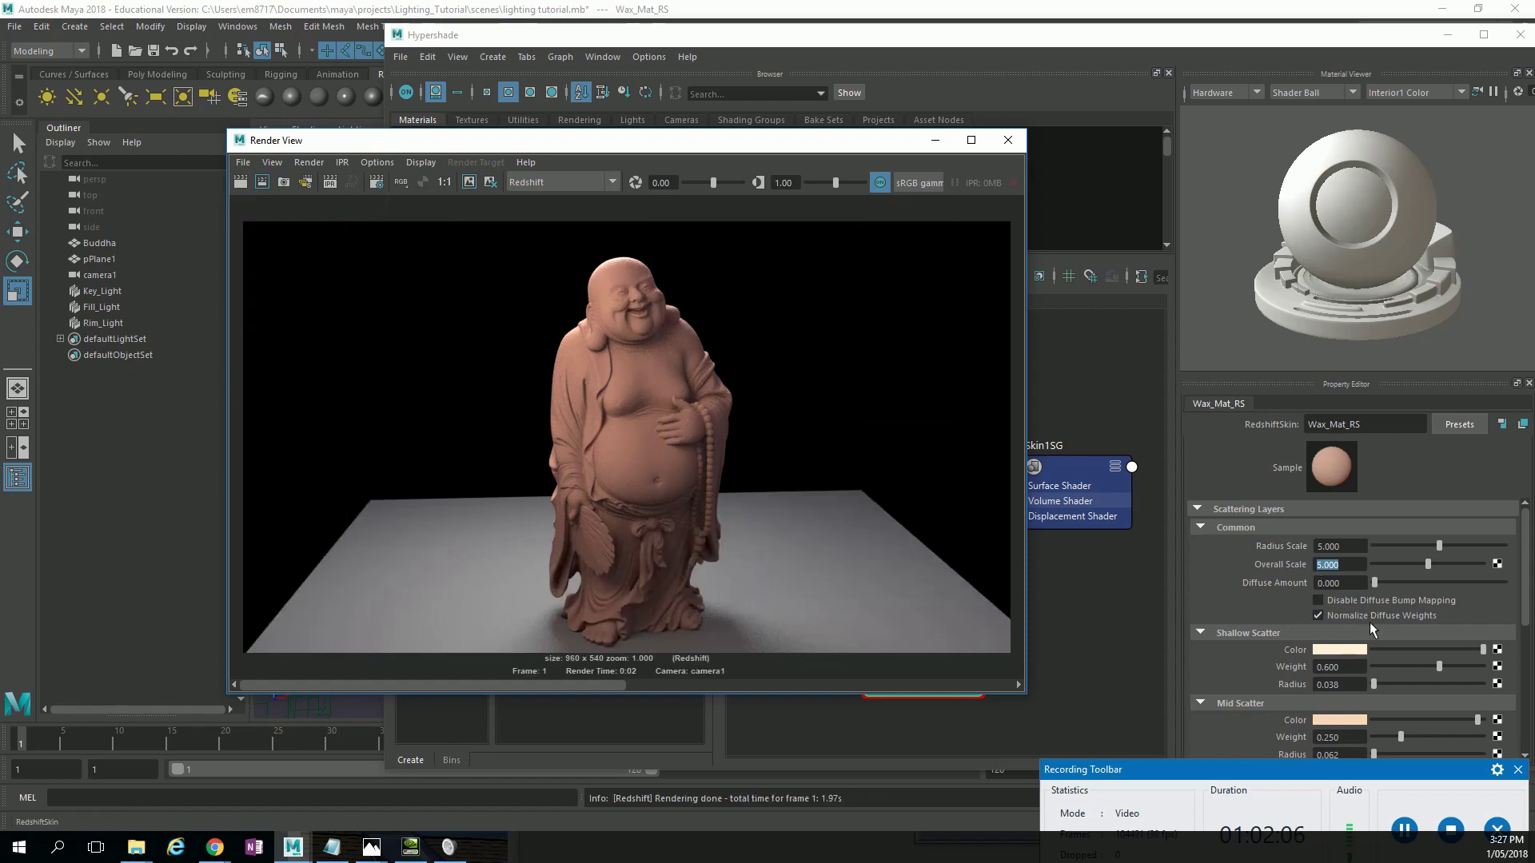
# Examine the wax material's shallow, mid, deep and single scattering settings.
pyautogui.scroll(-5, 1370, 627)
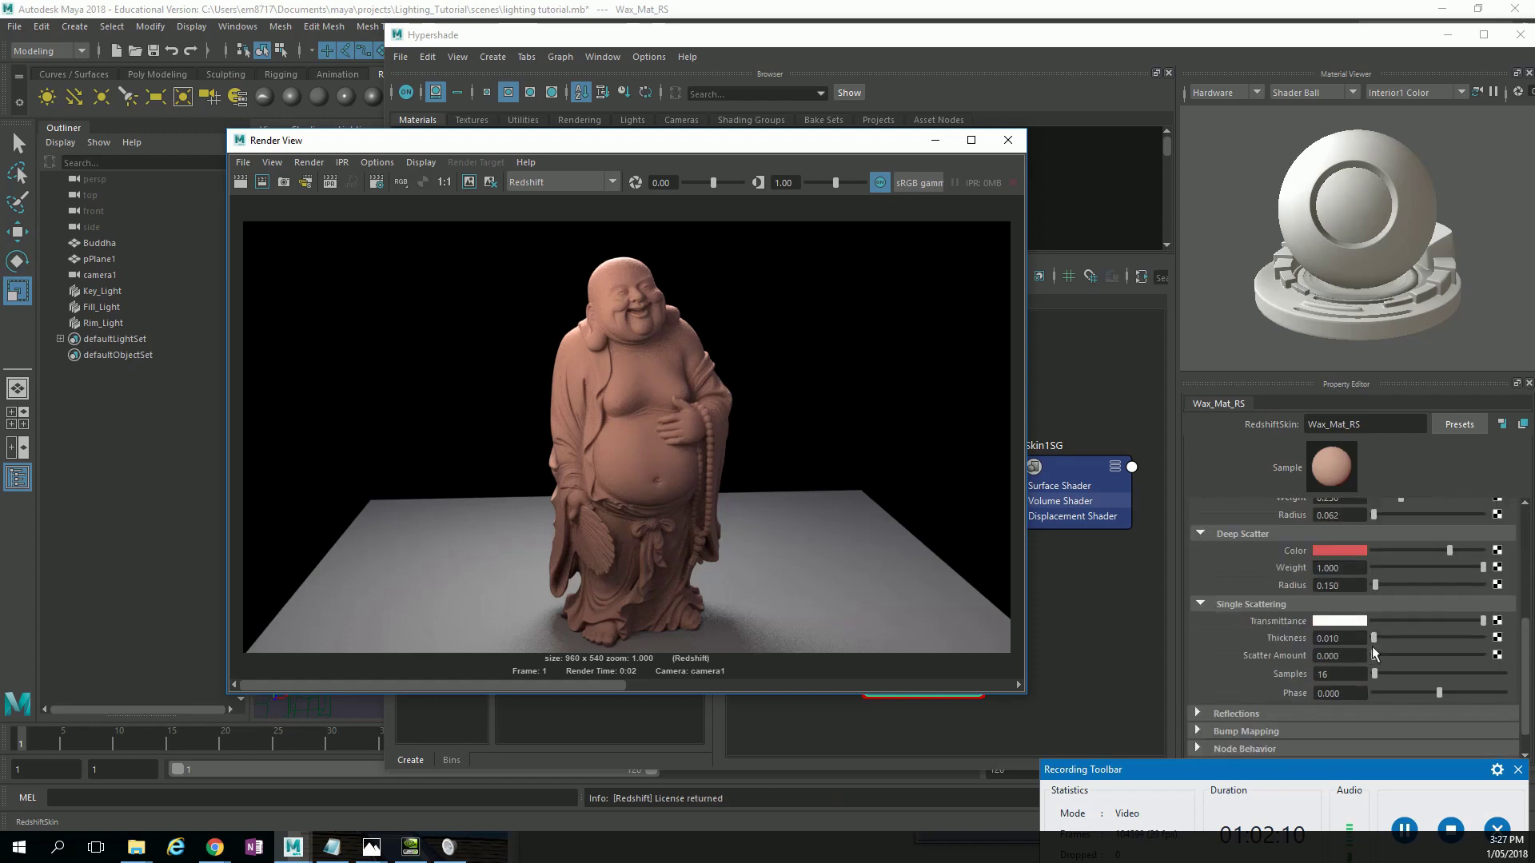
pyautogui.scroll(1, 1371, 646)
pyautogui.scroll(4, 1318, 654)
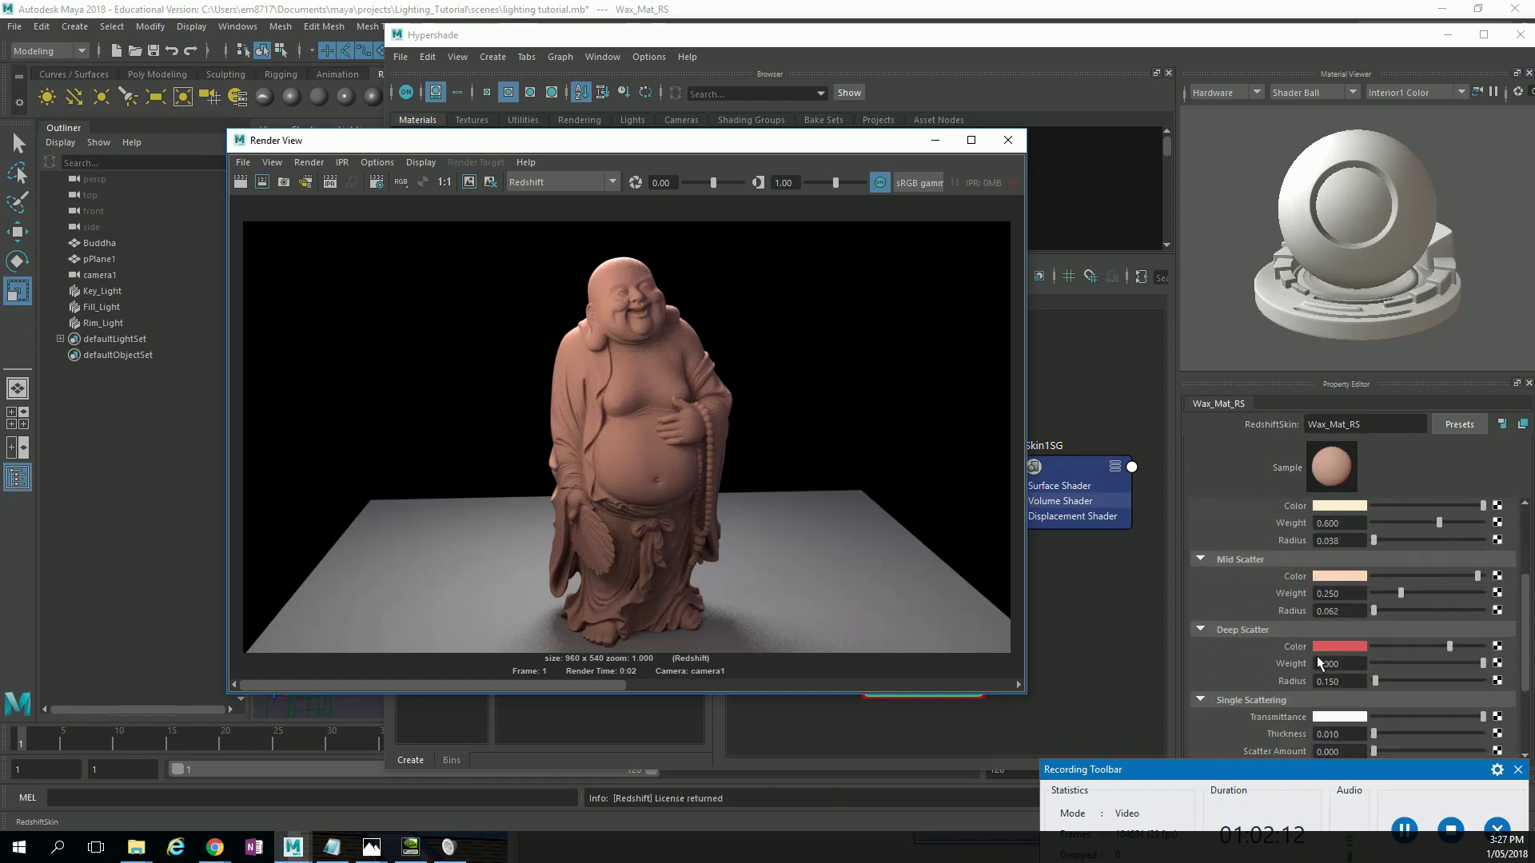
pyautogui.scroll(1, 1327, 662)
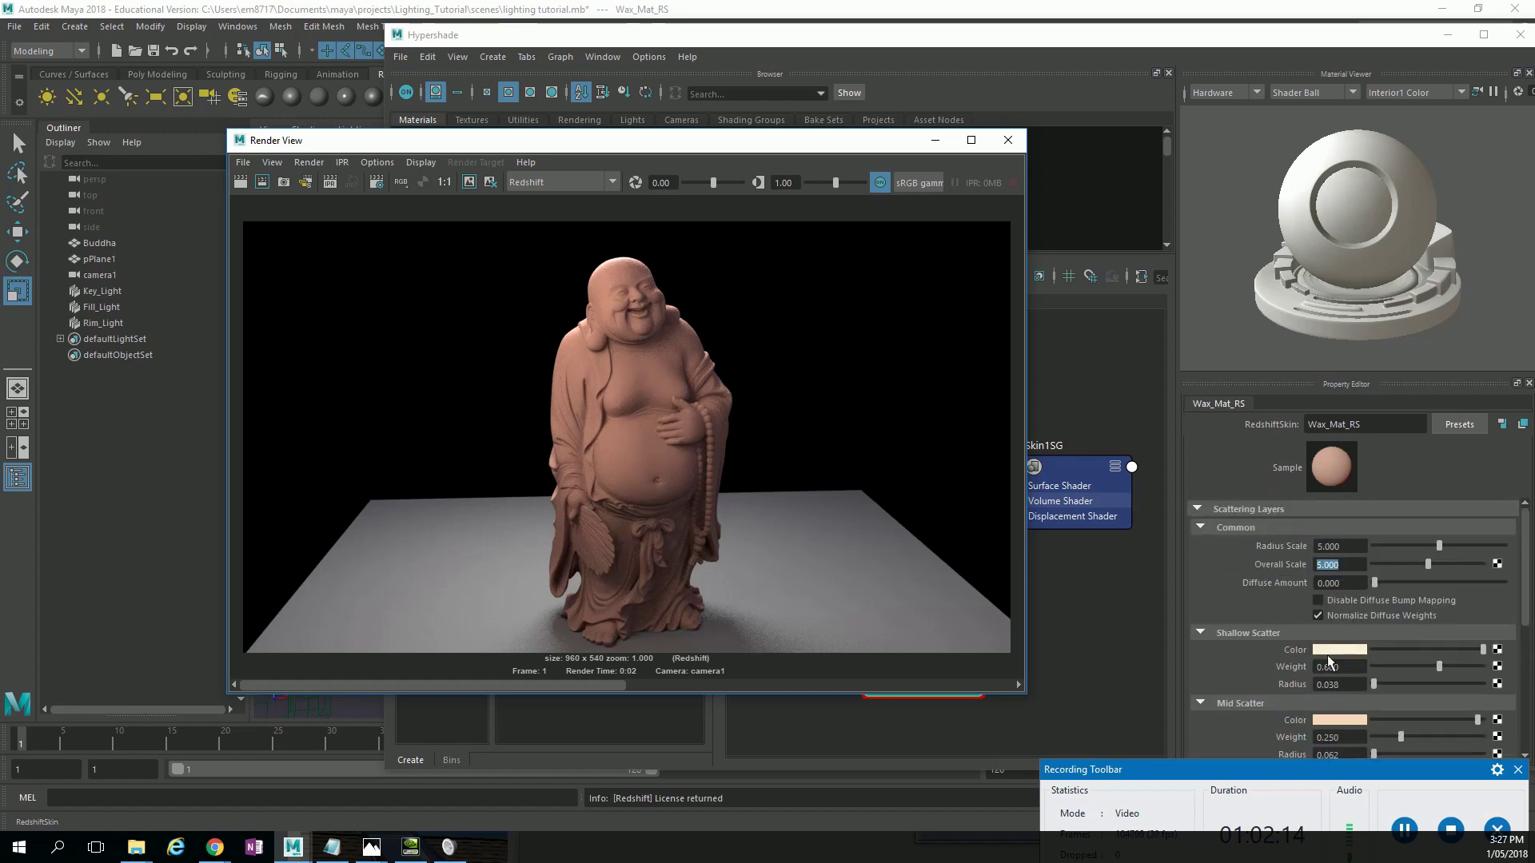
pyautogui.scroll(-3, 1329, 651)
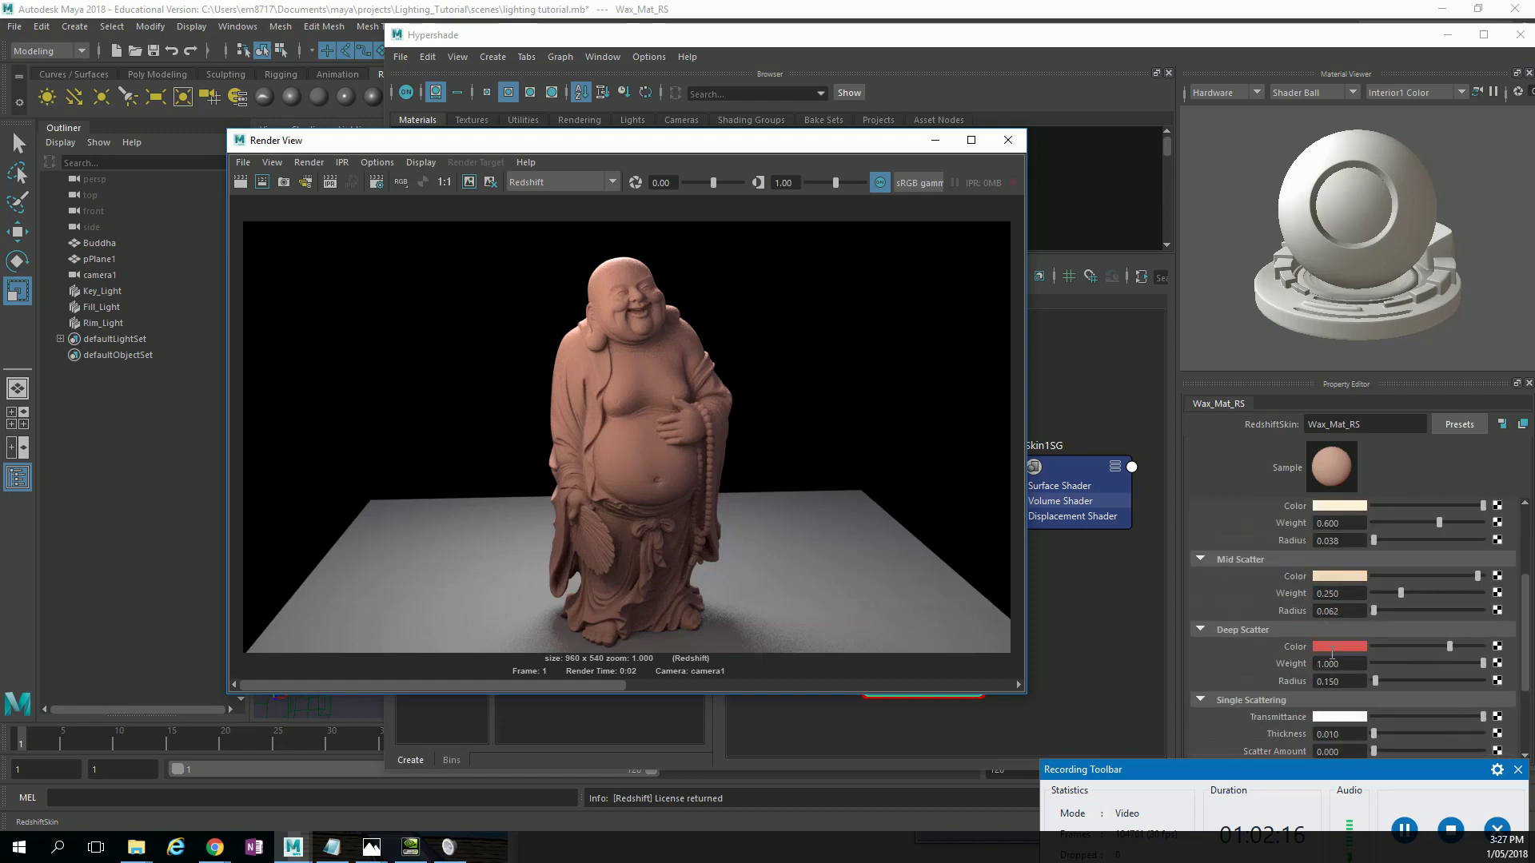
# Set the wax material's deep scatter radius to 0.8 and its mid scatter radius to 0.2.
pyautogui.scroll(-1, 1330, 653)
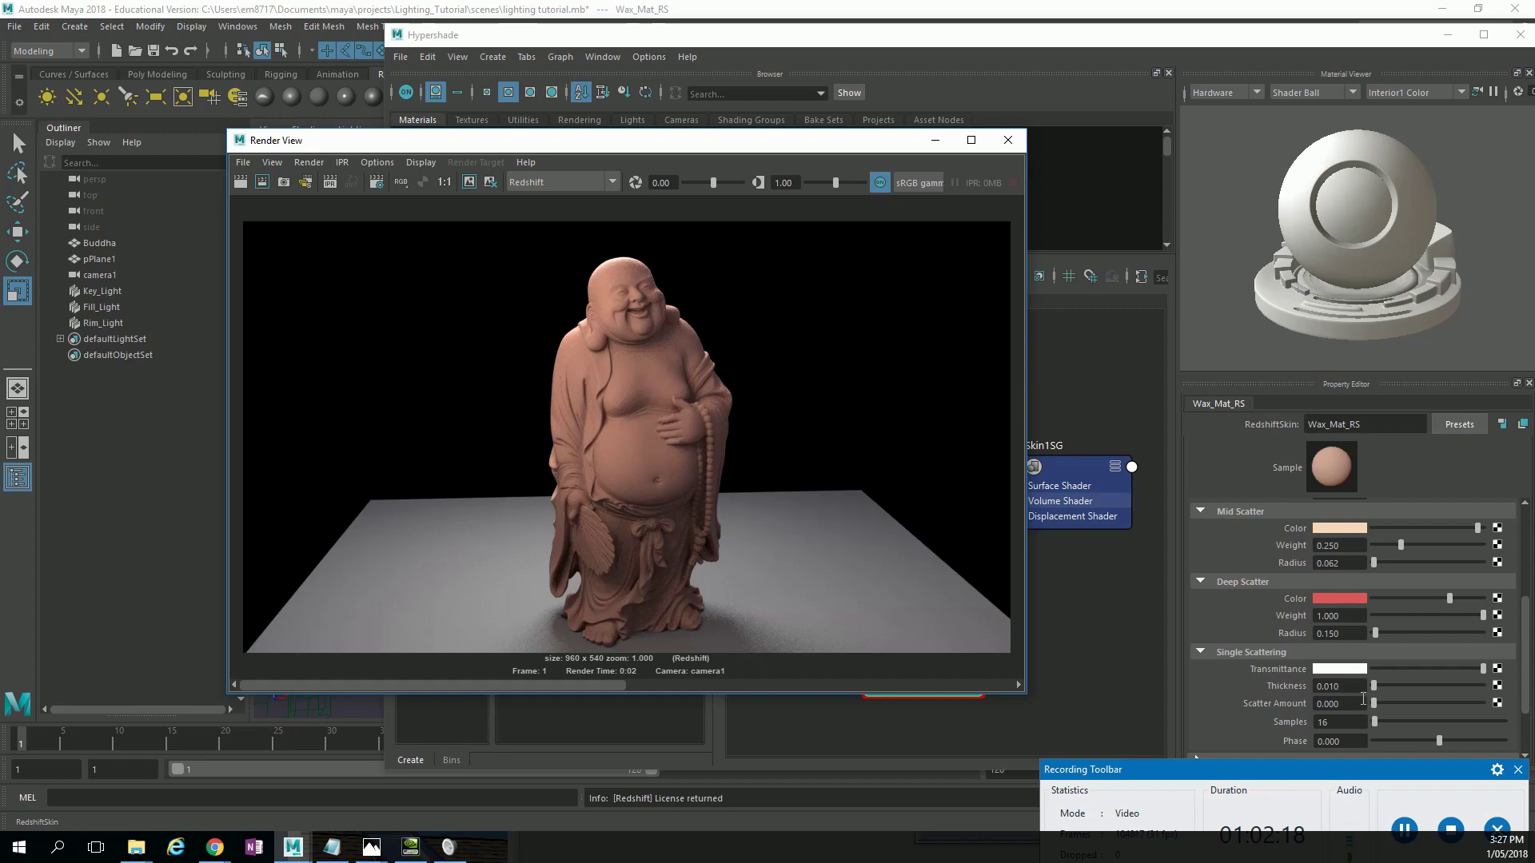
pyautogui.scroll(1, 1359, 692)
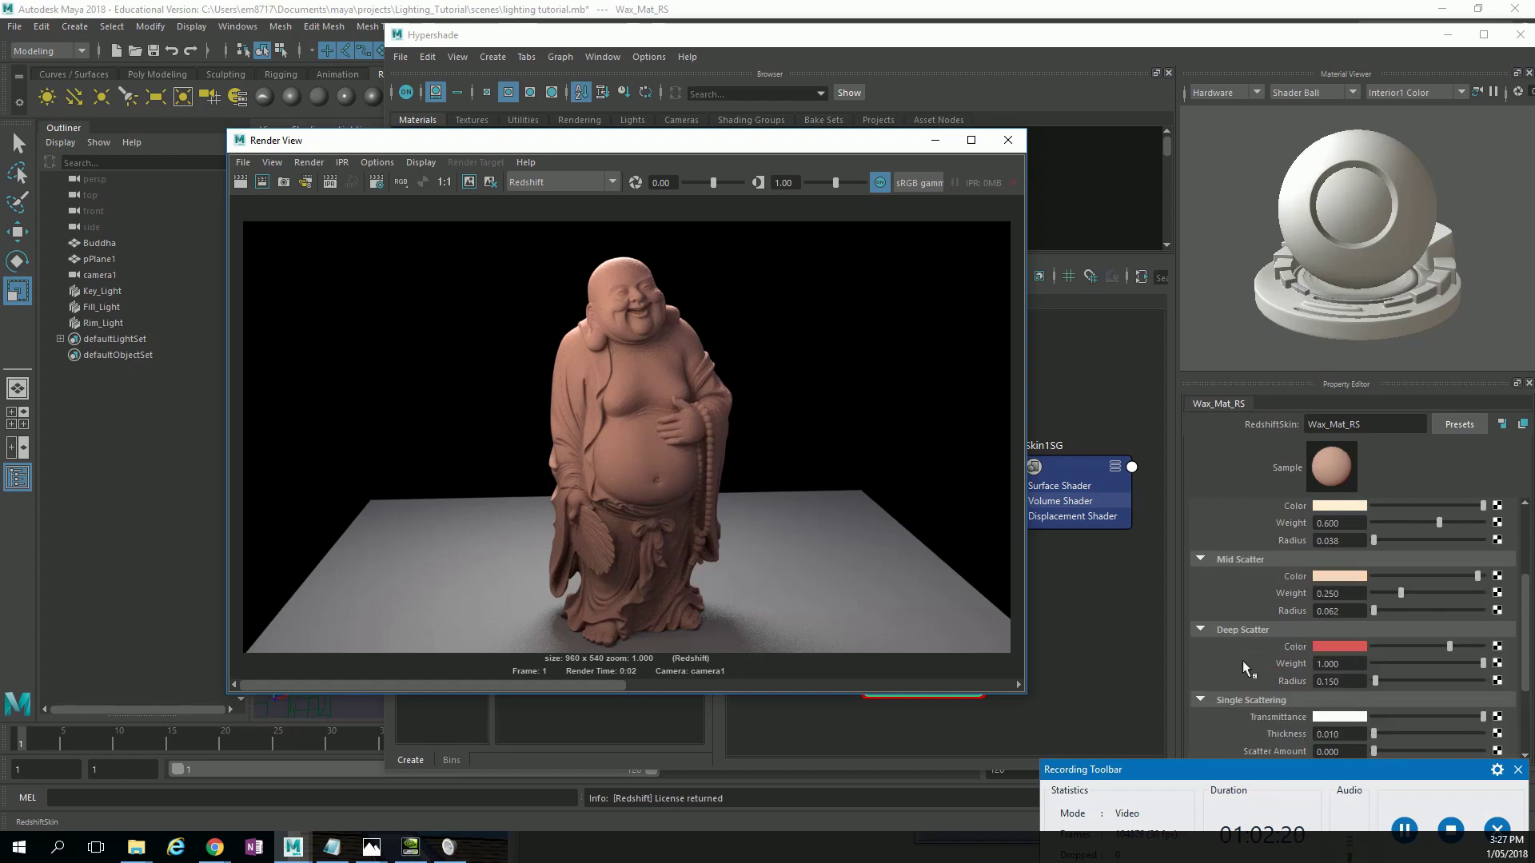
pyautogui.doubleClick(1353, 684)
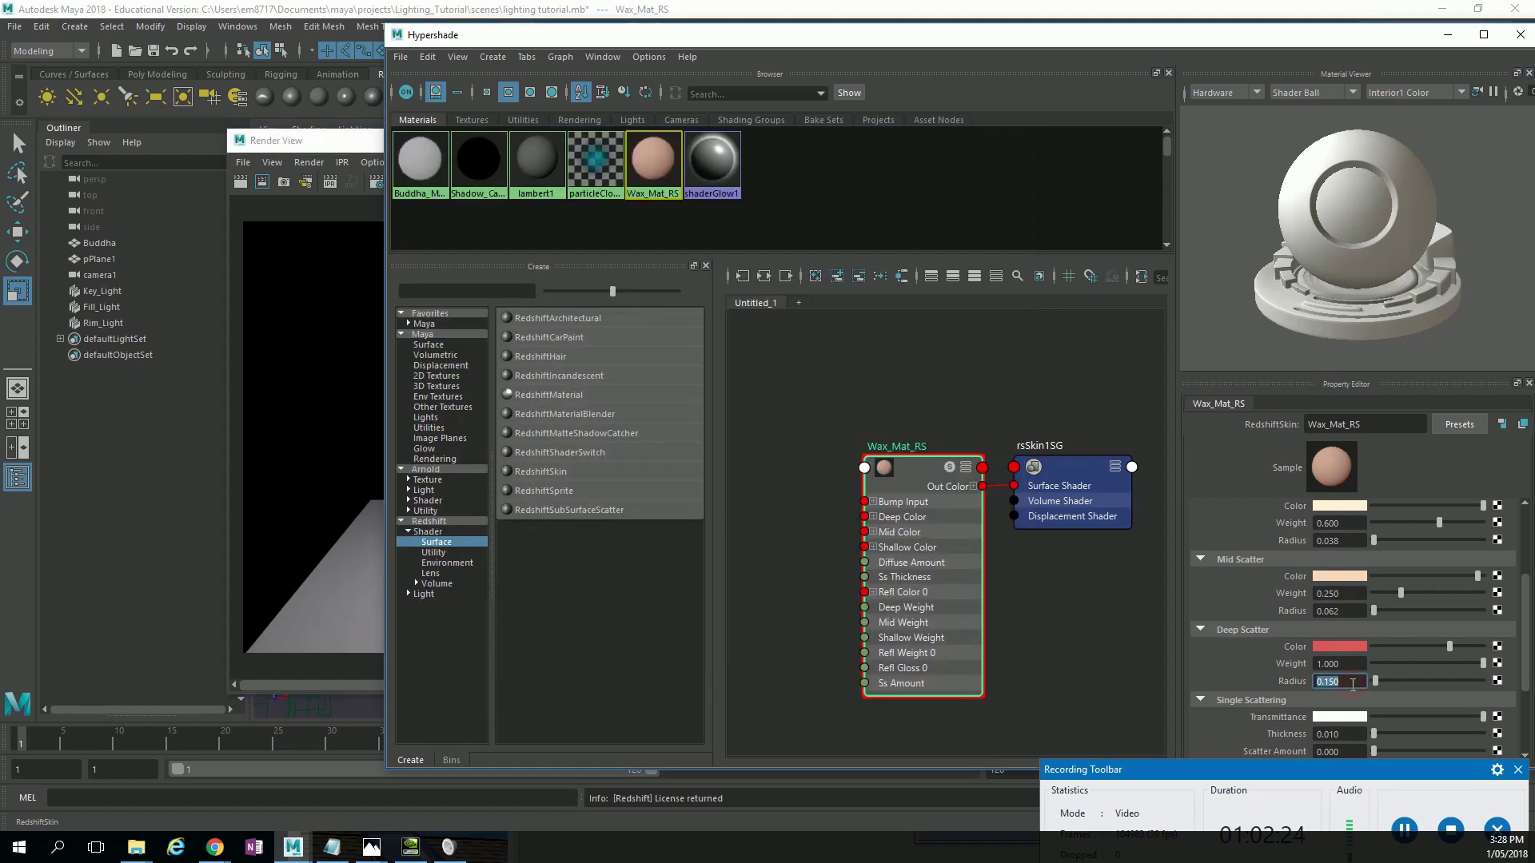
pyautogui.write('.8')
pyautogui.press('Return')
pyautogui.click(1349, 611)
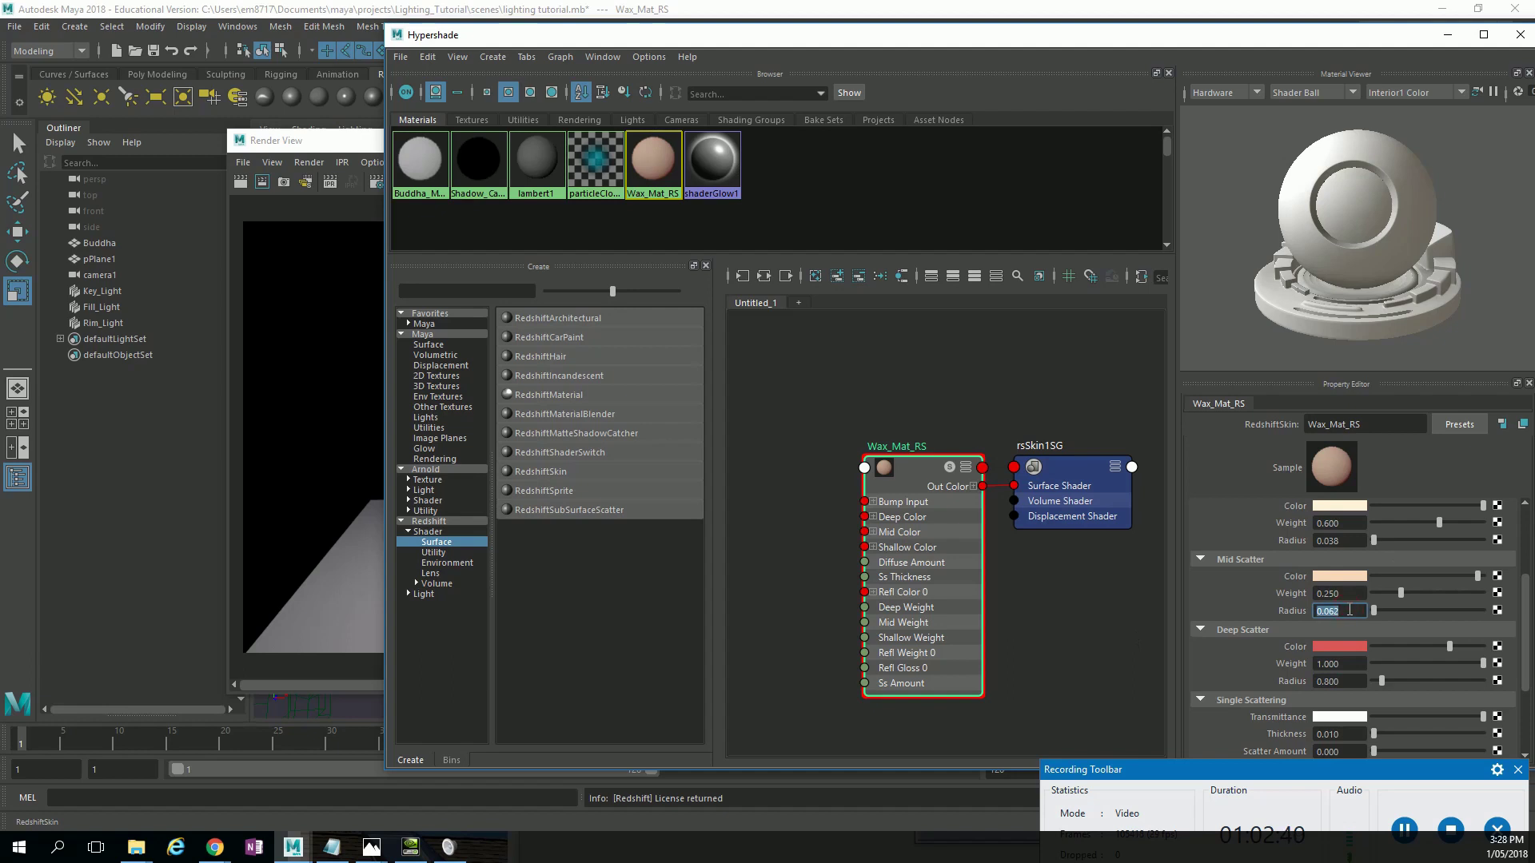
pyautogui.write('.2')
pyautogui.press('Return')
# Set the shallow scatter radius to 0.1 and render only a region around the Buddha statue.
pyautogui.click(1343, 541)
pyautogui.write('.1')
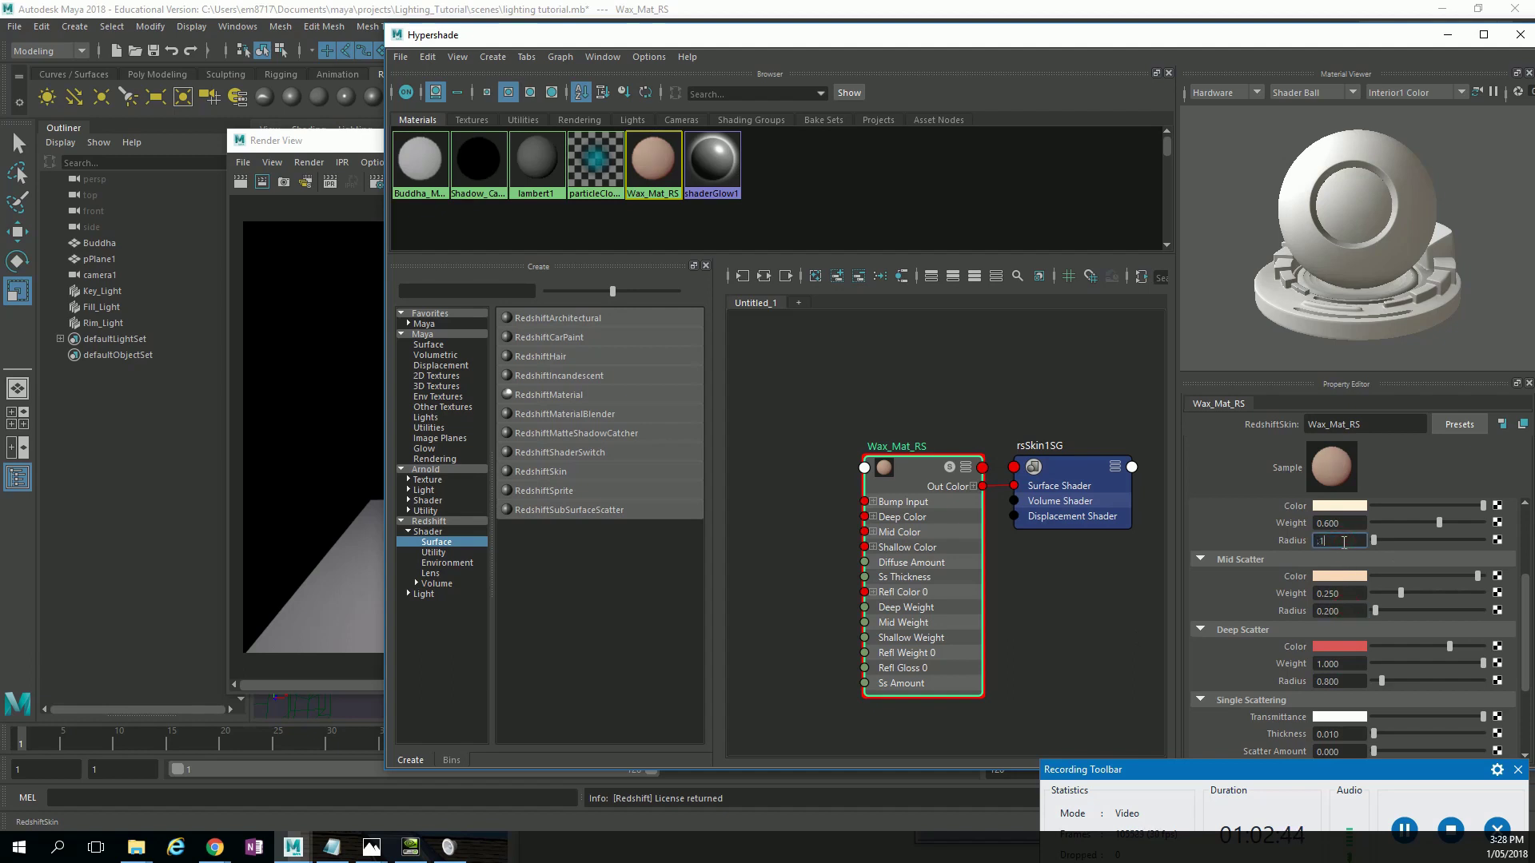
pyautogui.press('Return')
pyautogui.click(378, 182)
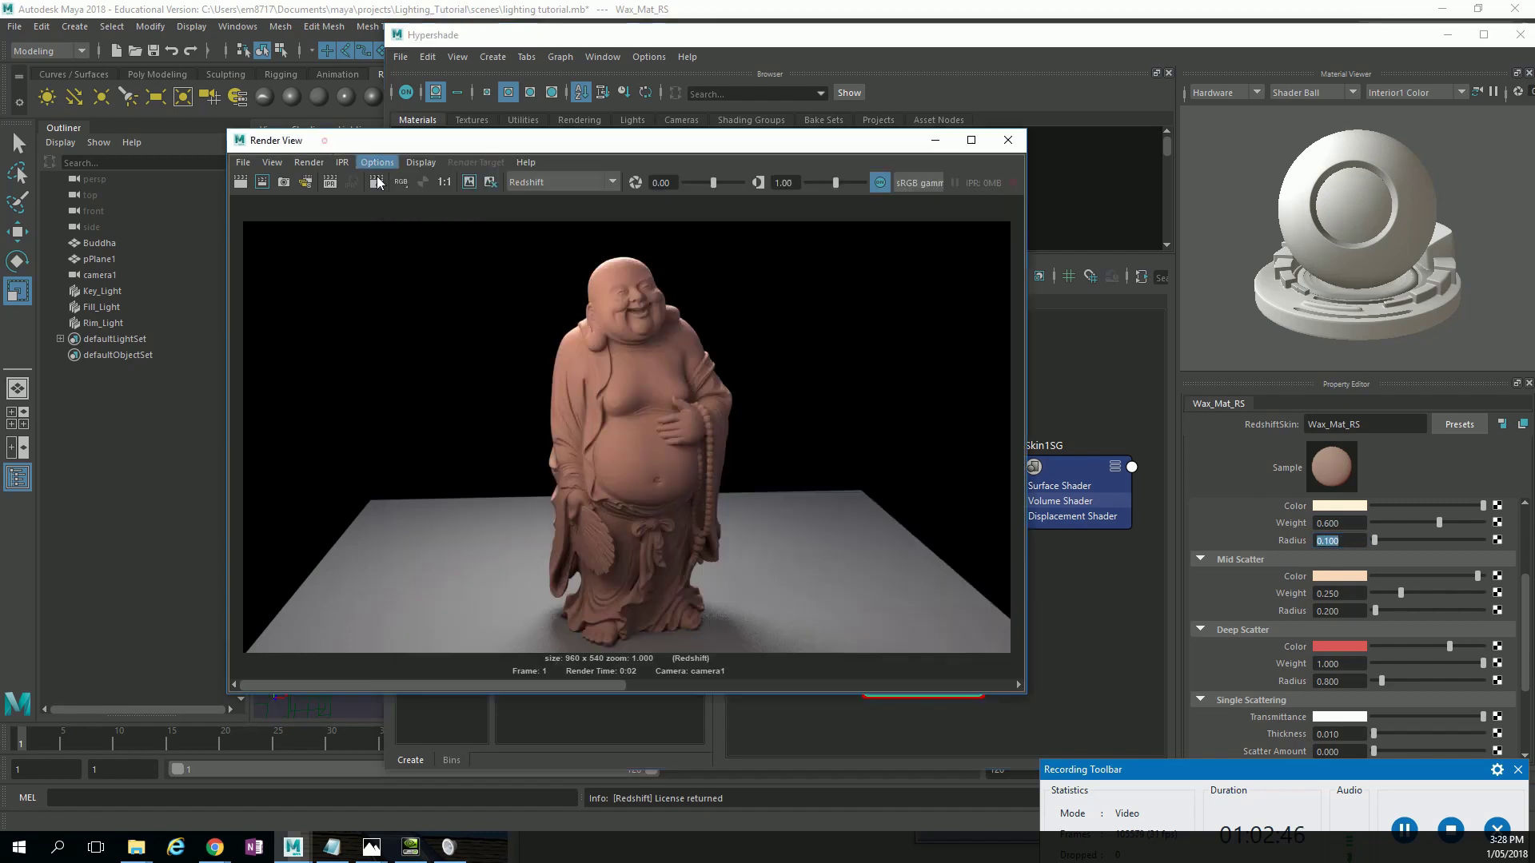
pyautogui.moveTo(493, 238); pyautogui.dragTo(725, 654)
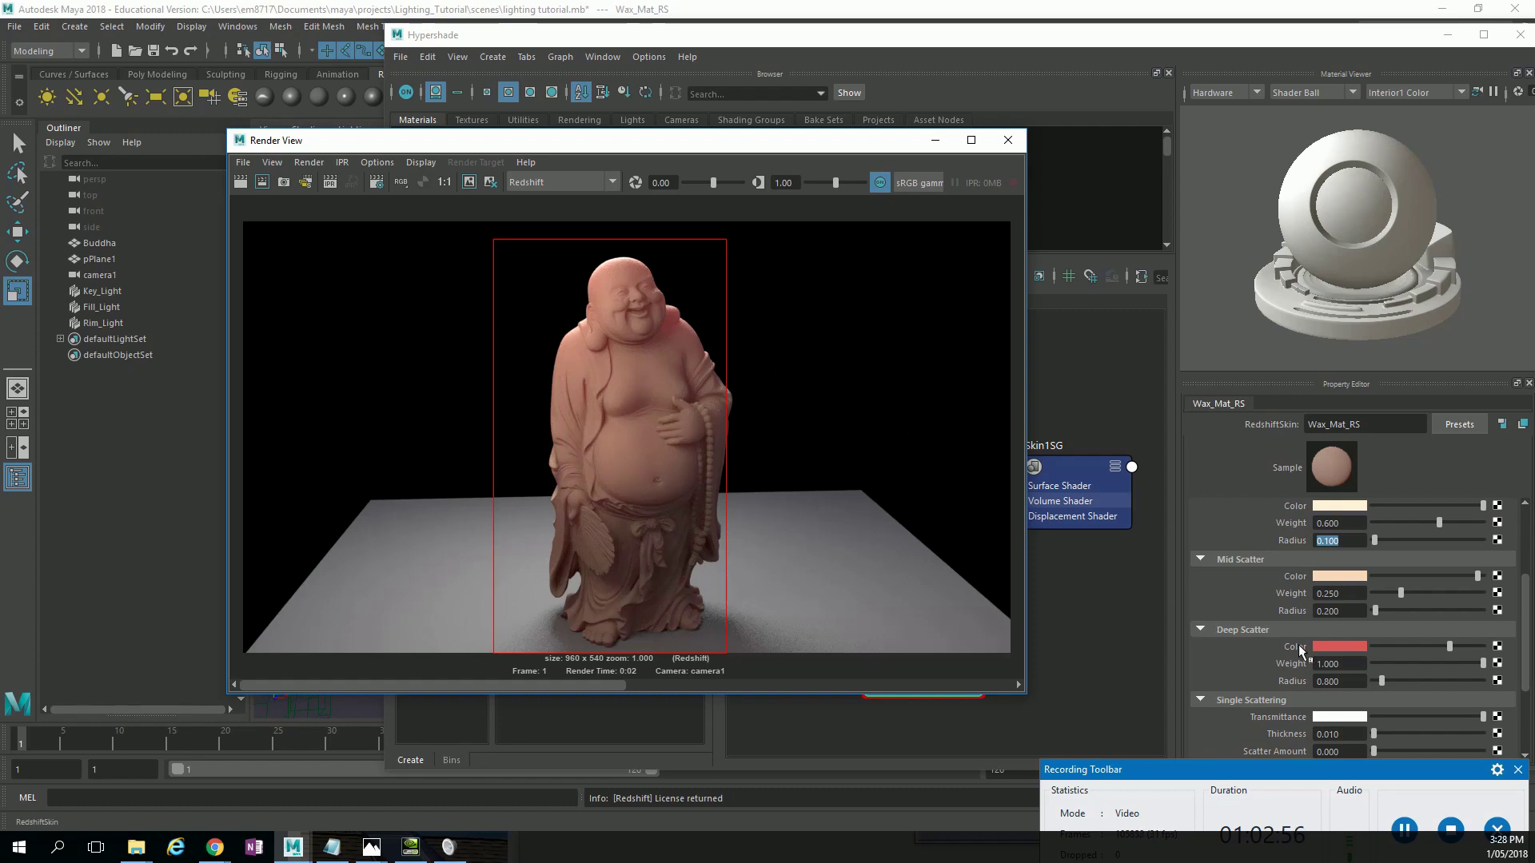
# Change the wax material's deep scatter colour to bright magenta-purple and its mid scatter colour to pale purple.
pyautogui.scroll(2, 1327, 646)
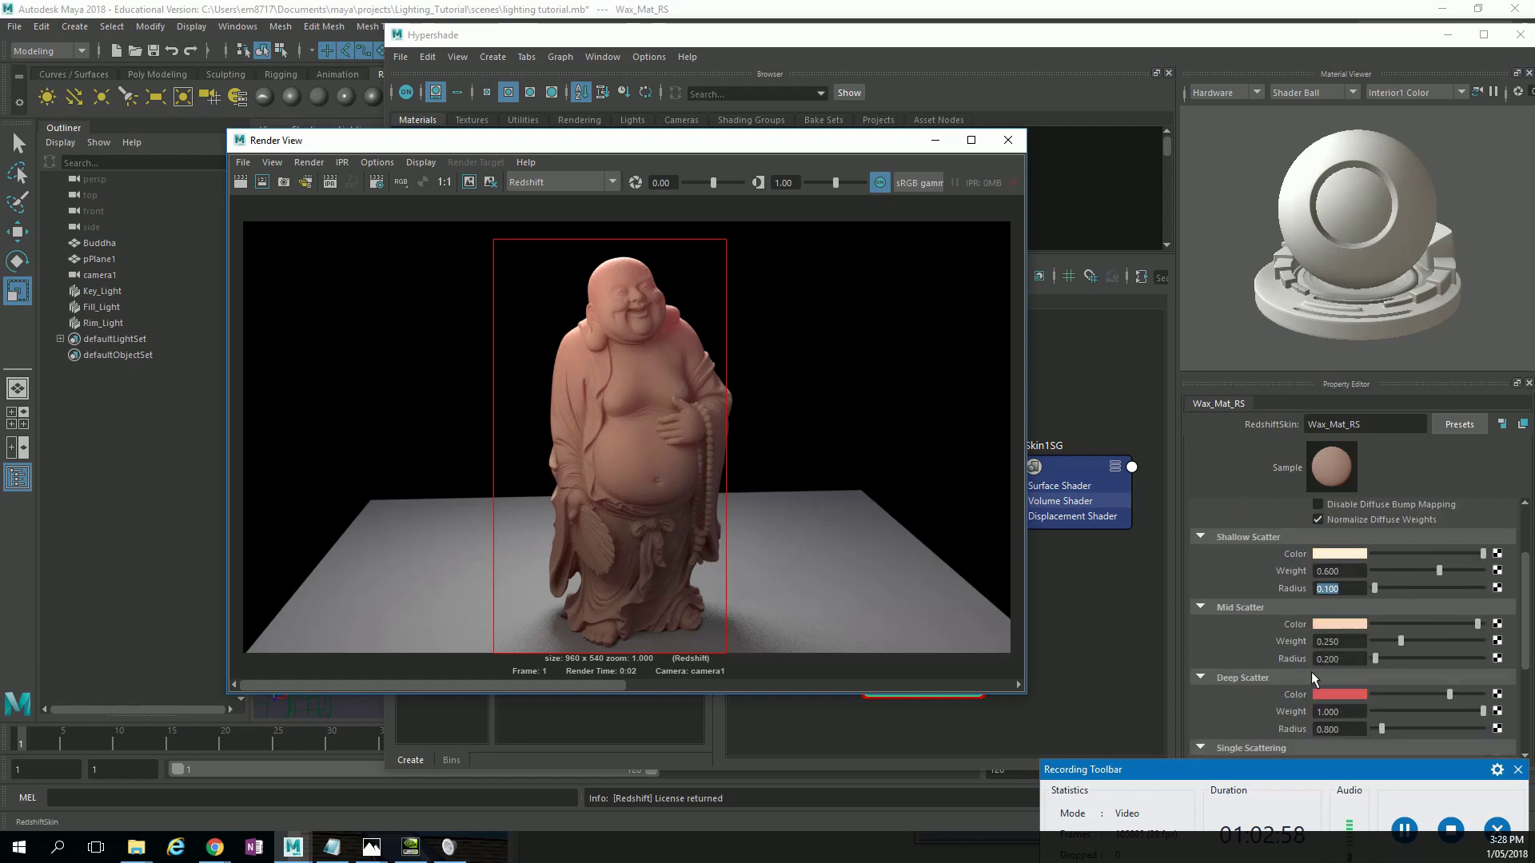
pyautogui.click(1331, 694)
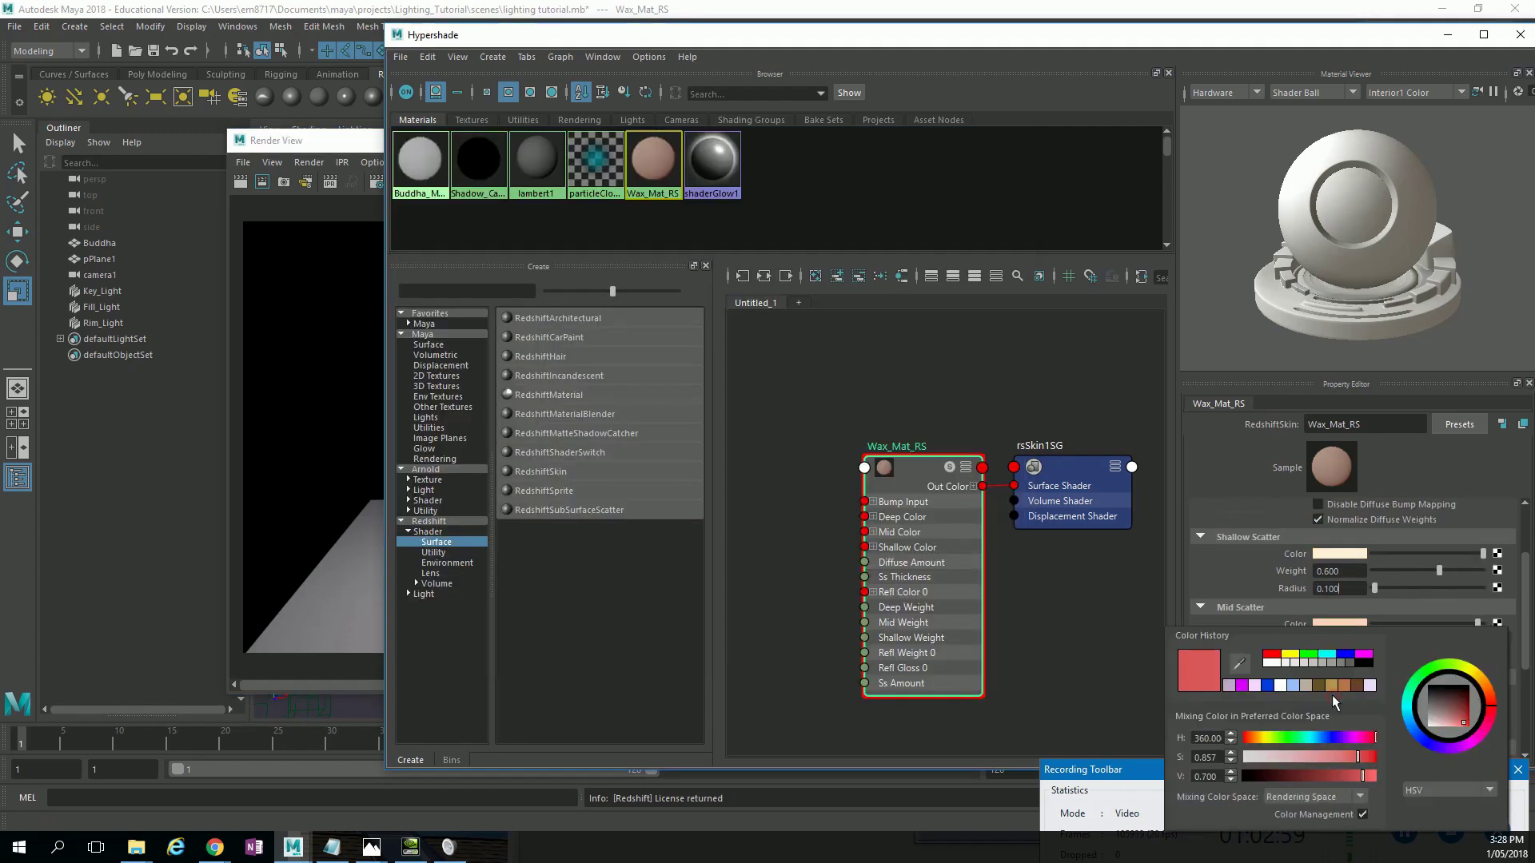
pyautogui.click(1243, 685)
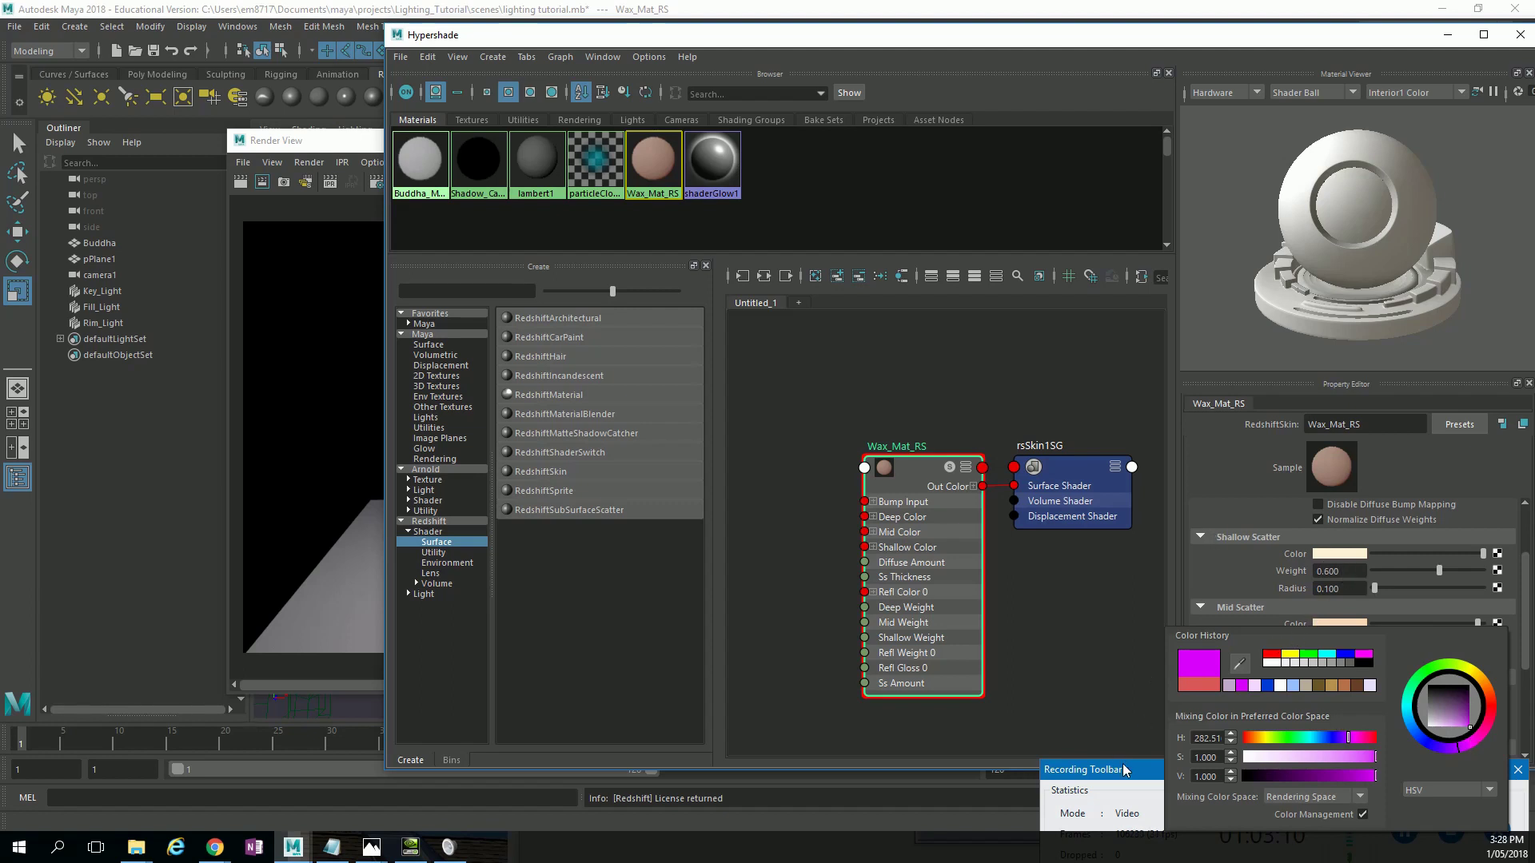
pyautogui.moveTo(1129, 772)
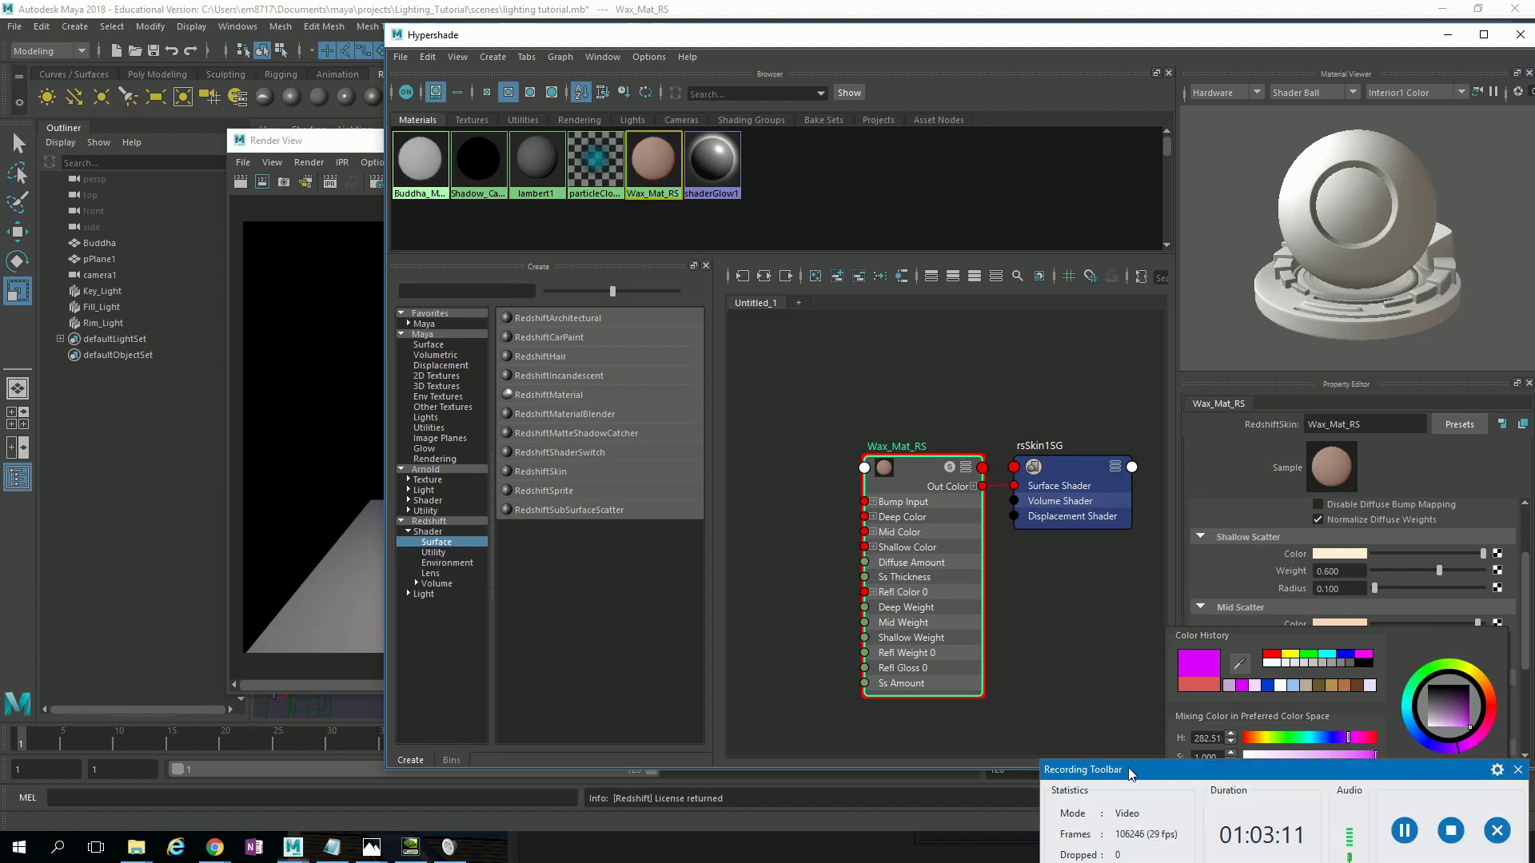
pyautogui.click(1343, 625)
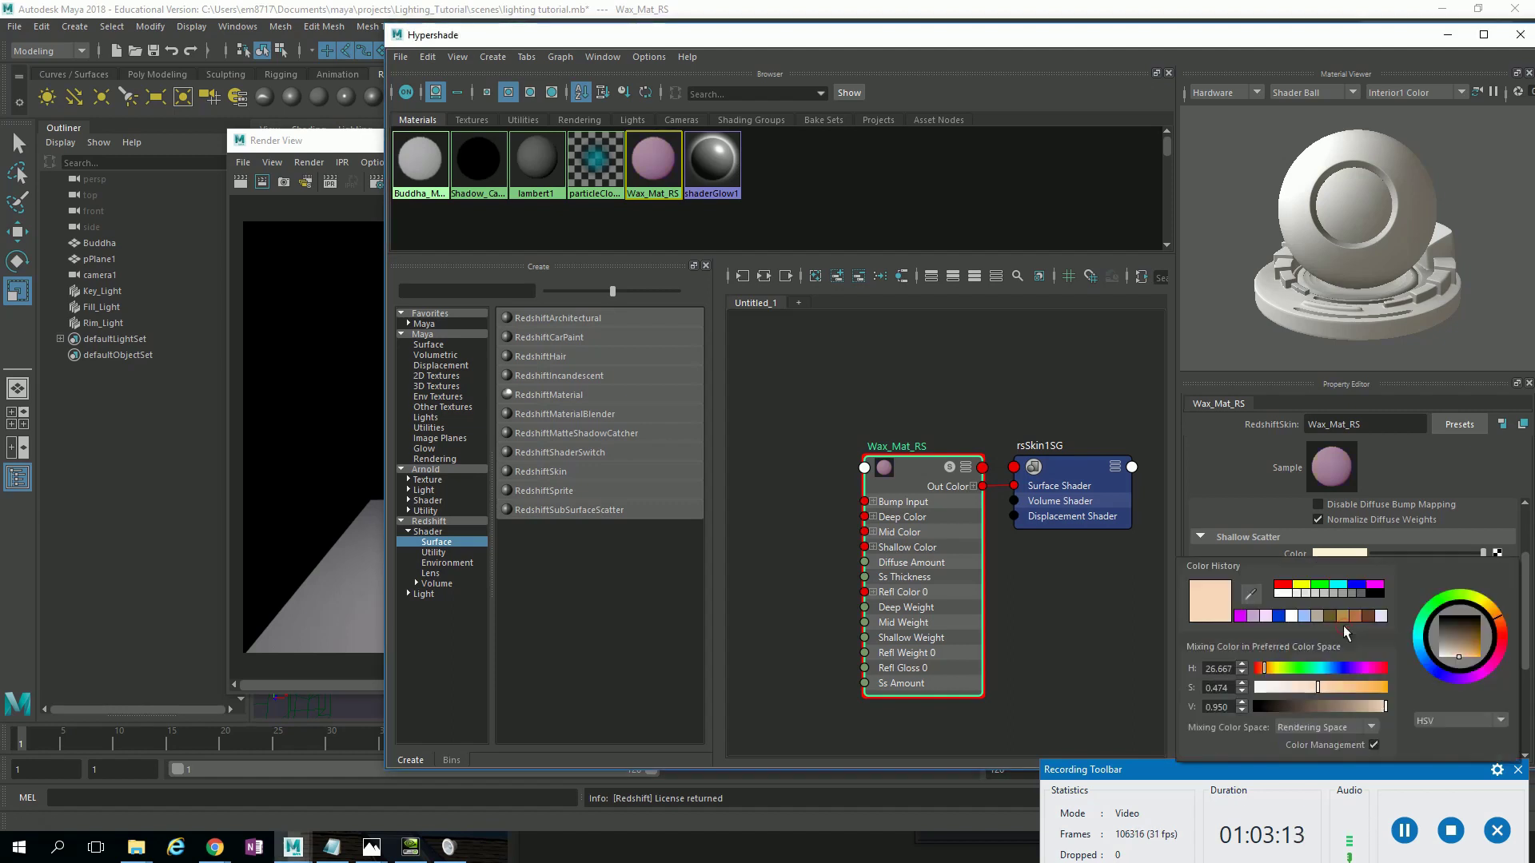
pyautogui.click(1256, 618)
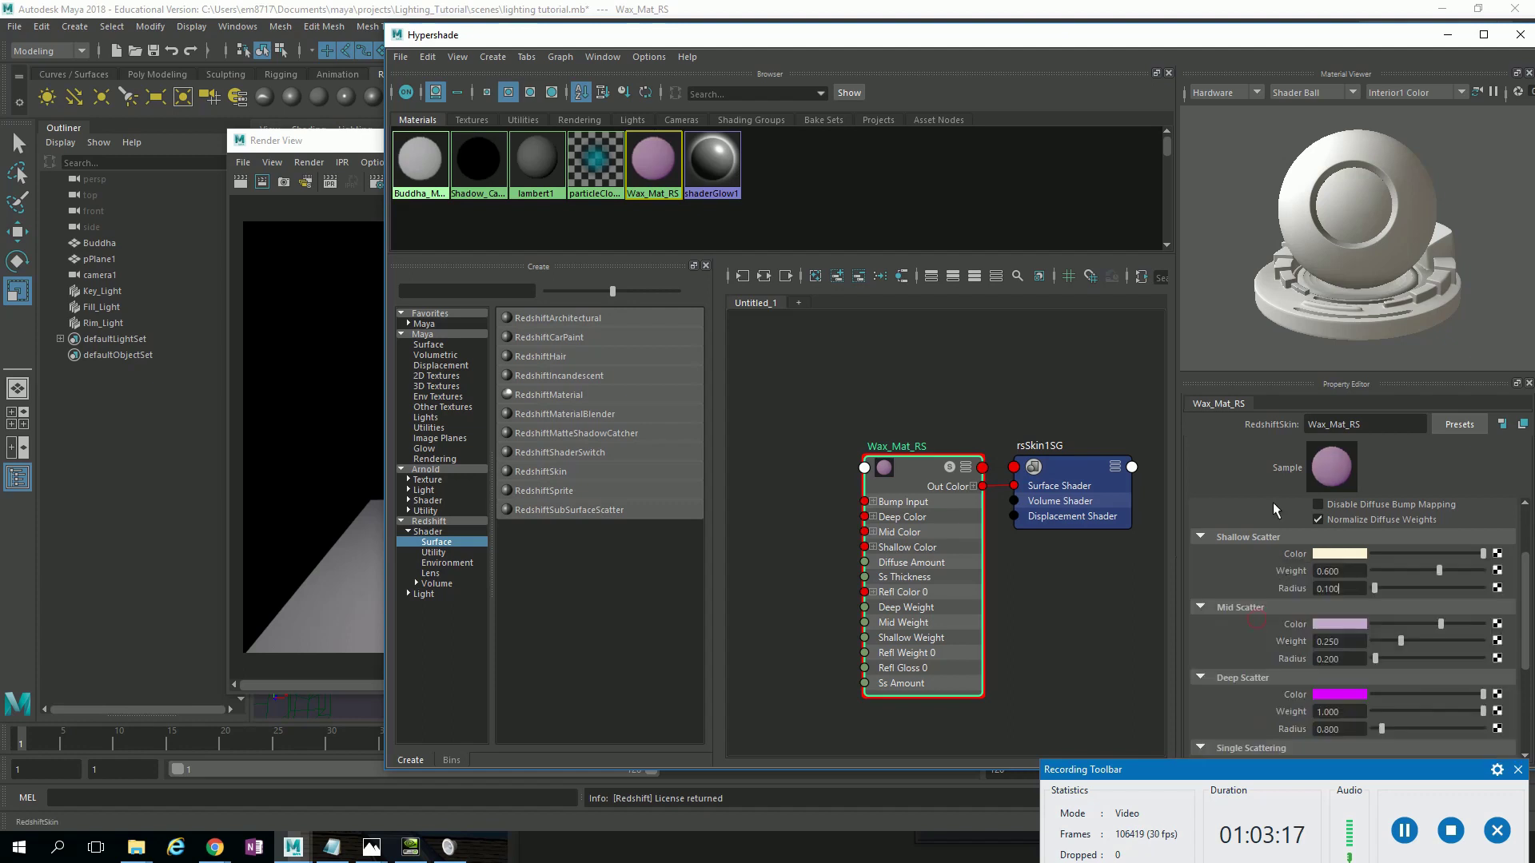
# Desaturate the shallow scatter colour to near white and re-render the statue from camera1.
pyautogui.click(1336, 555)
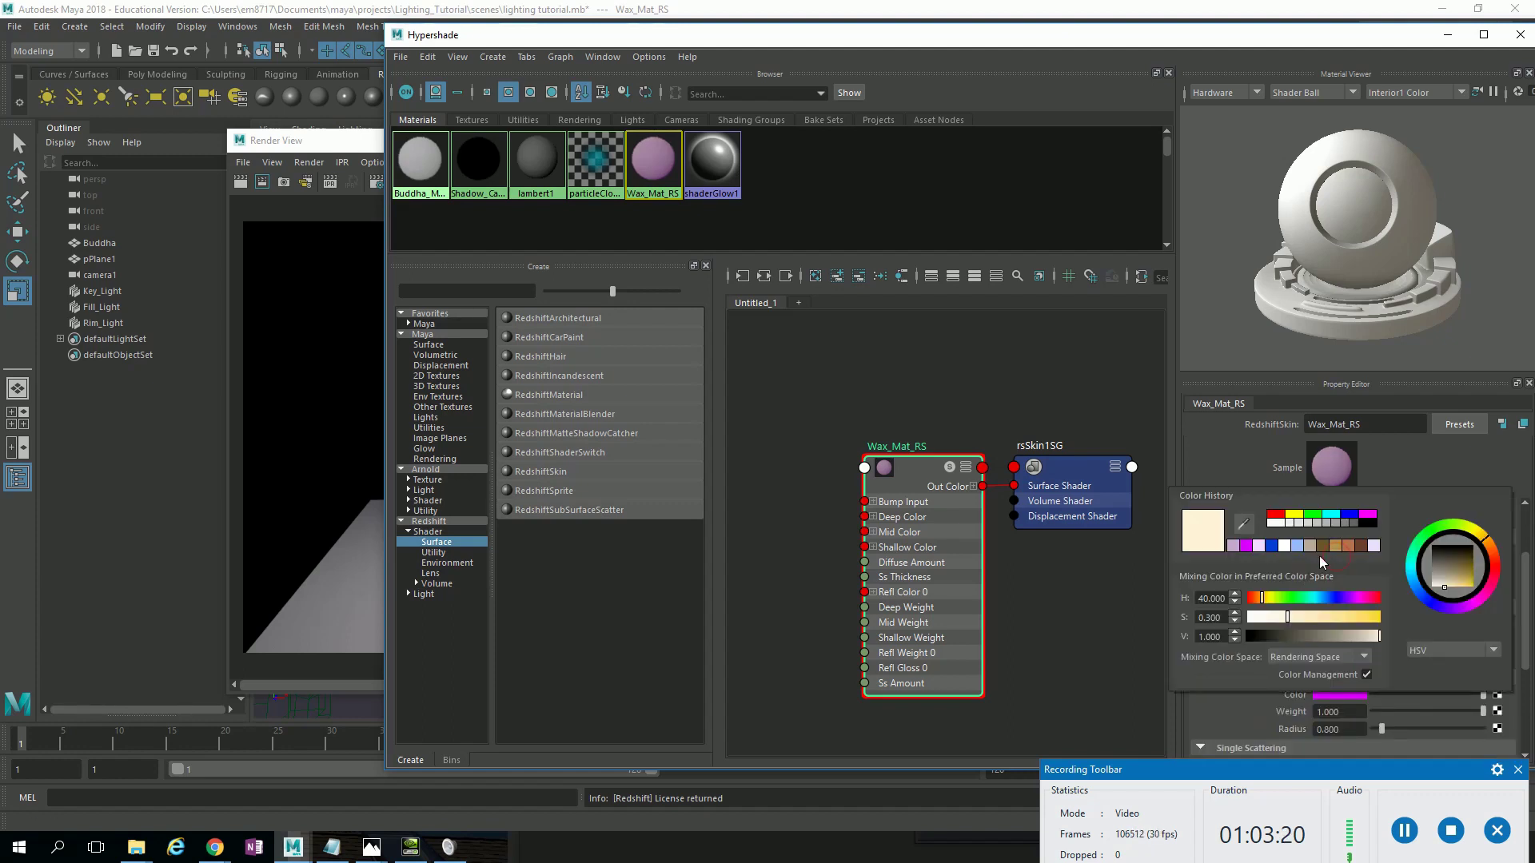
pyautogui.moveTo(1286, 613); pyautogui.dragTo(1276, 620)
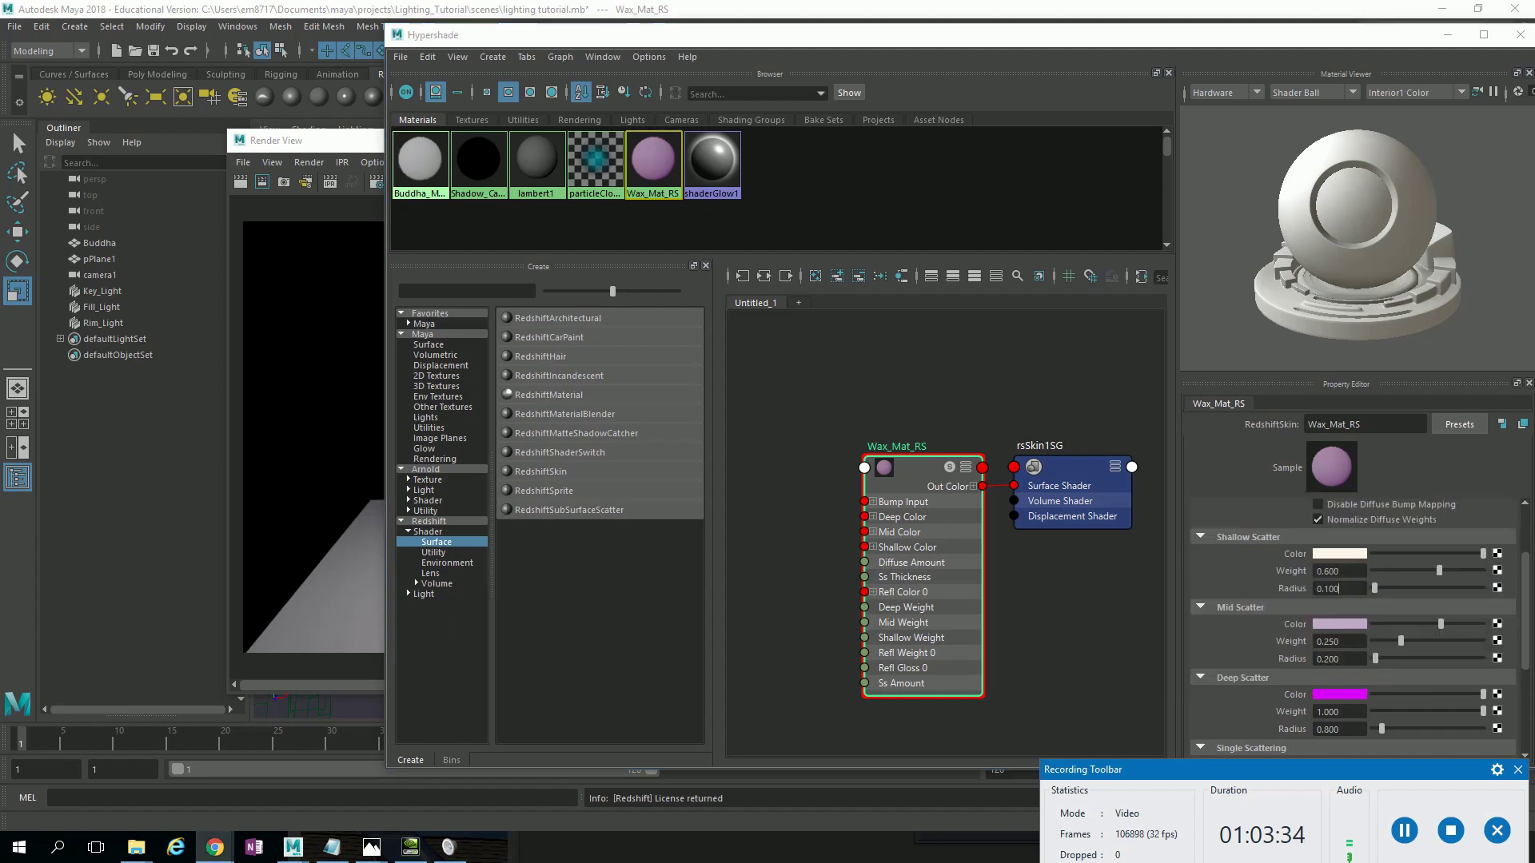
pyautogui.click(361, 148)
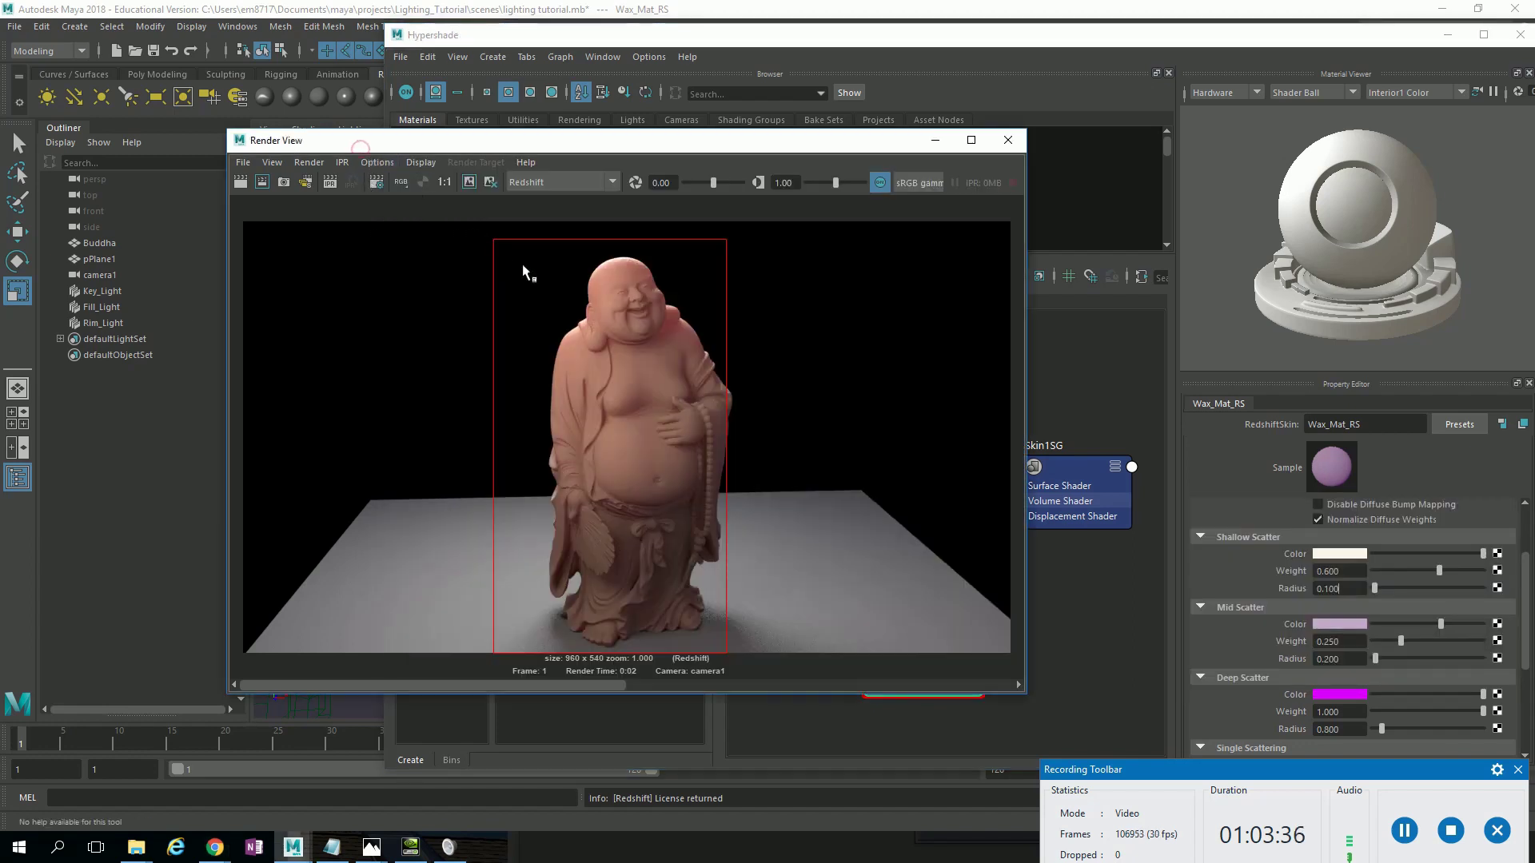
pyautogui.rightClick(240, 181)
pyautogui.click(248, 204)
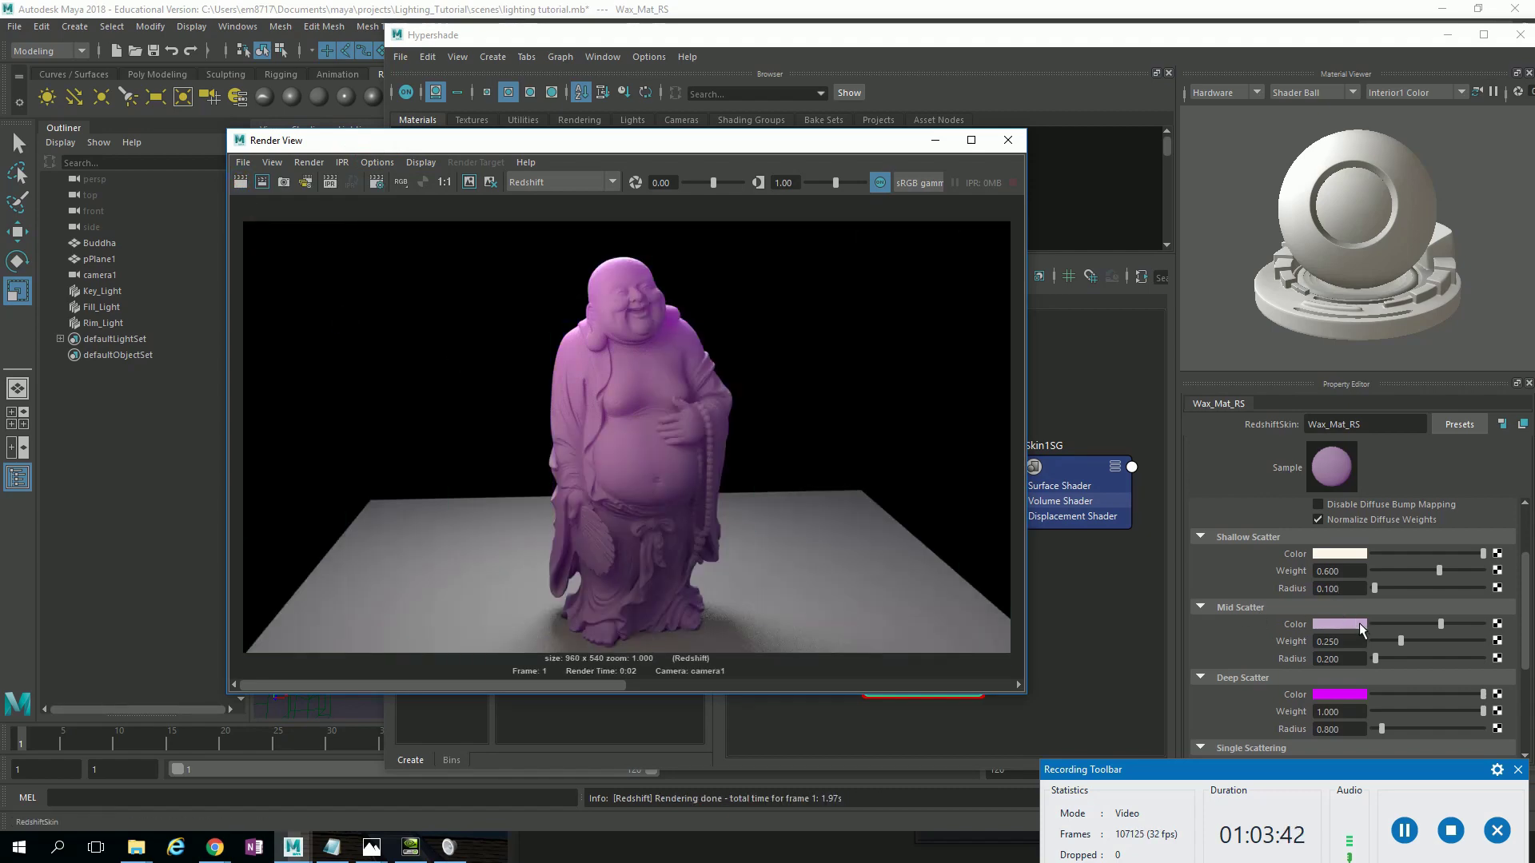
# Set the wax material's overall scale to 10 and re-render the statue from camera1.
pyautogui.scroll(3, 1359, 623)
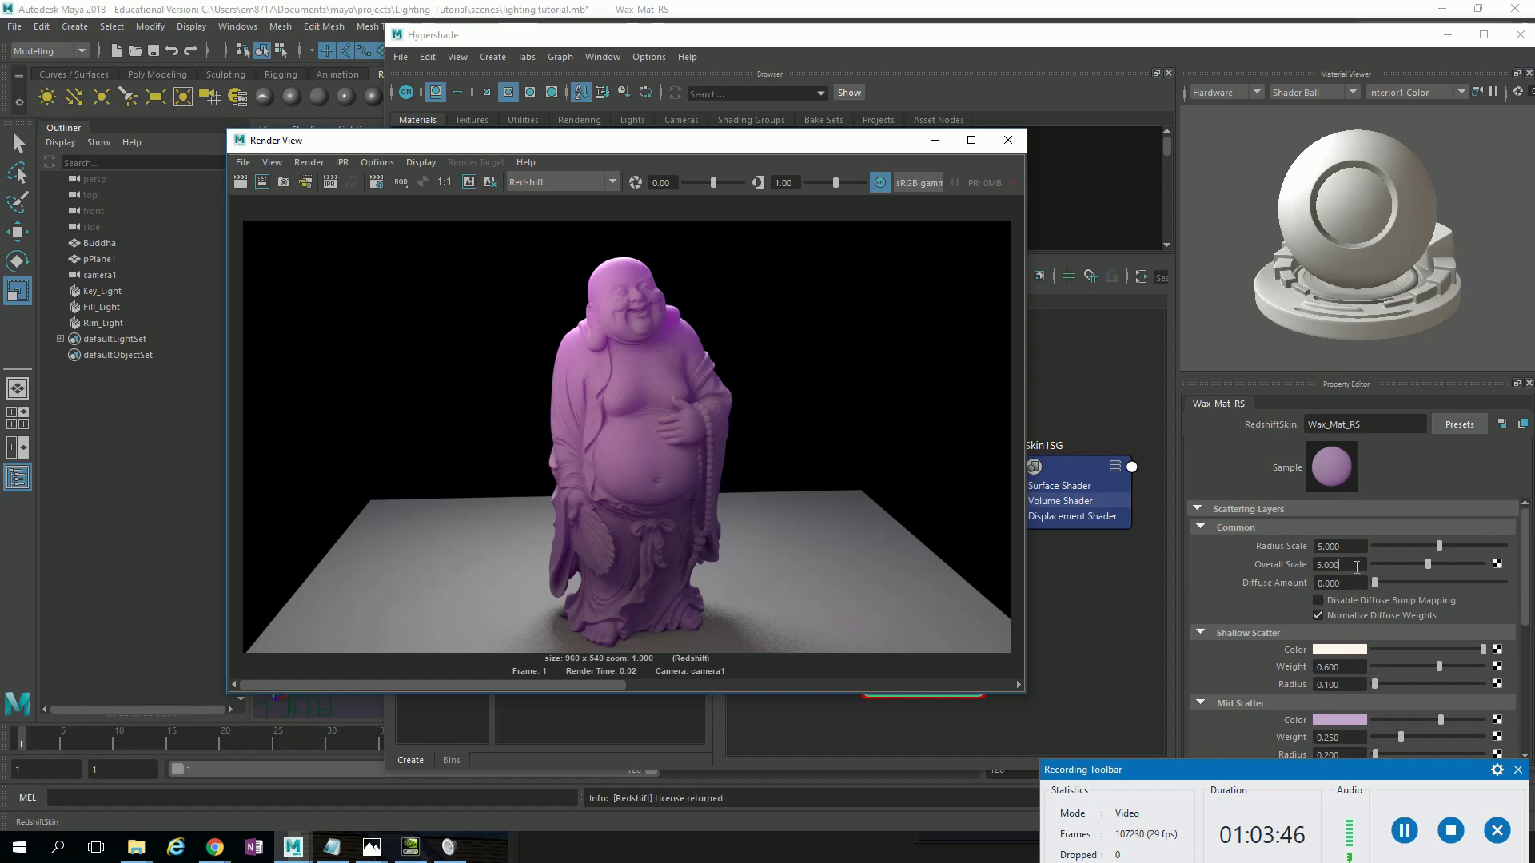
pyautogui.click(1357, 567)
pyautogui.click(307, 138)
pyautogui.click(1349, 565)
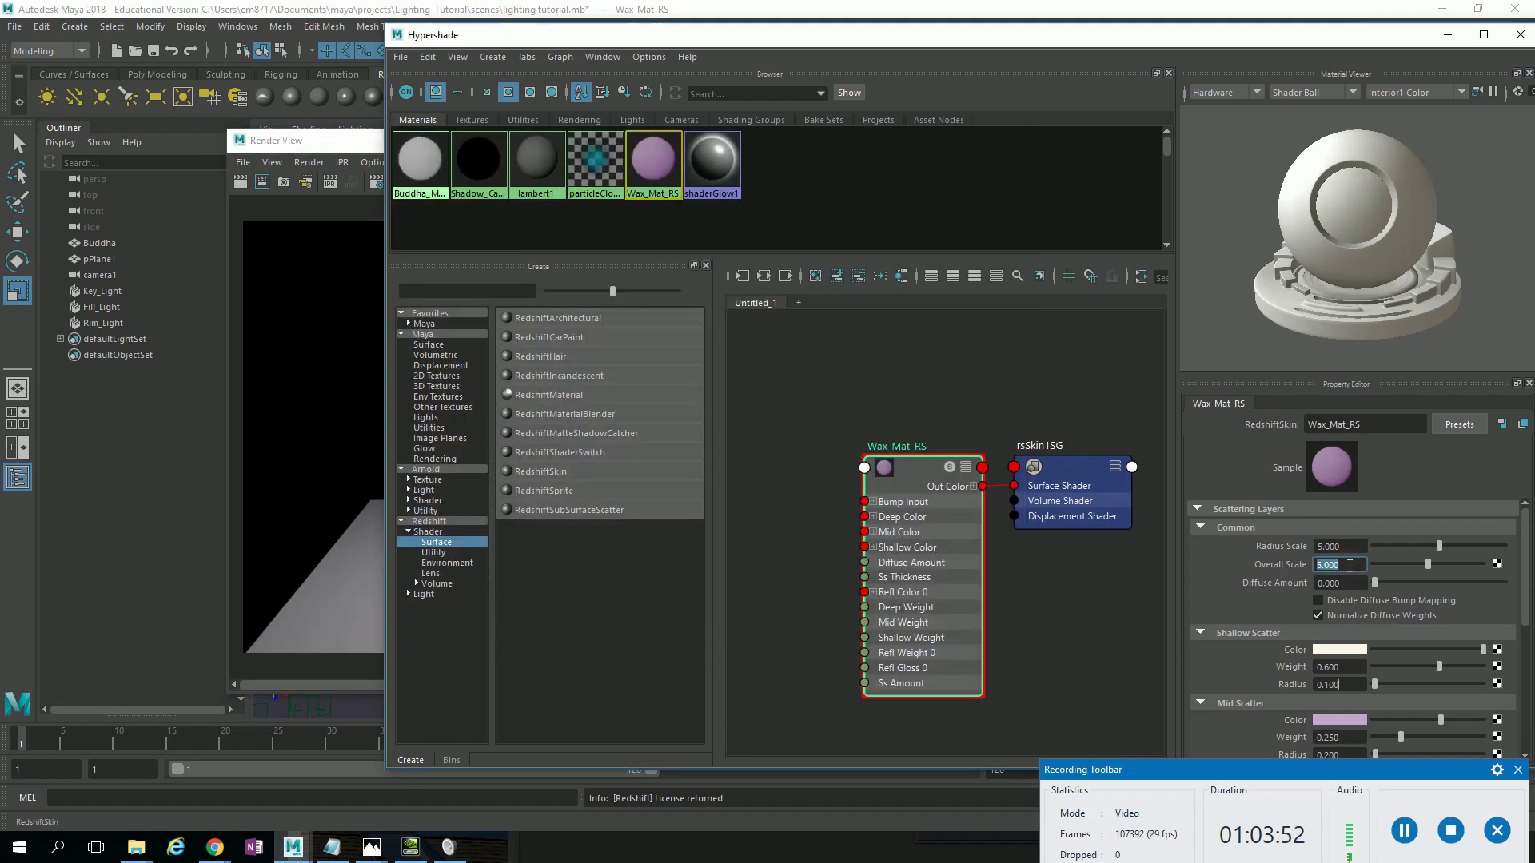
pyautogui.click(1345, 548)
pyautogui.click(1346, 565)
pyautogui.write('10')
pyautogui.press('Return')
pyautogui.click(378, 311)
pyautogui.rightClick(243, 185)
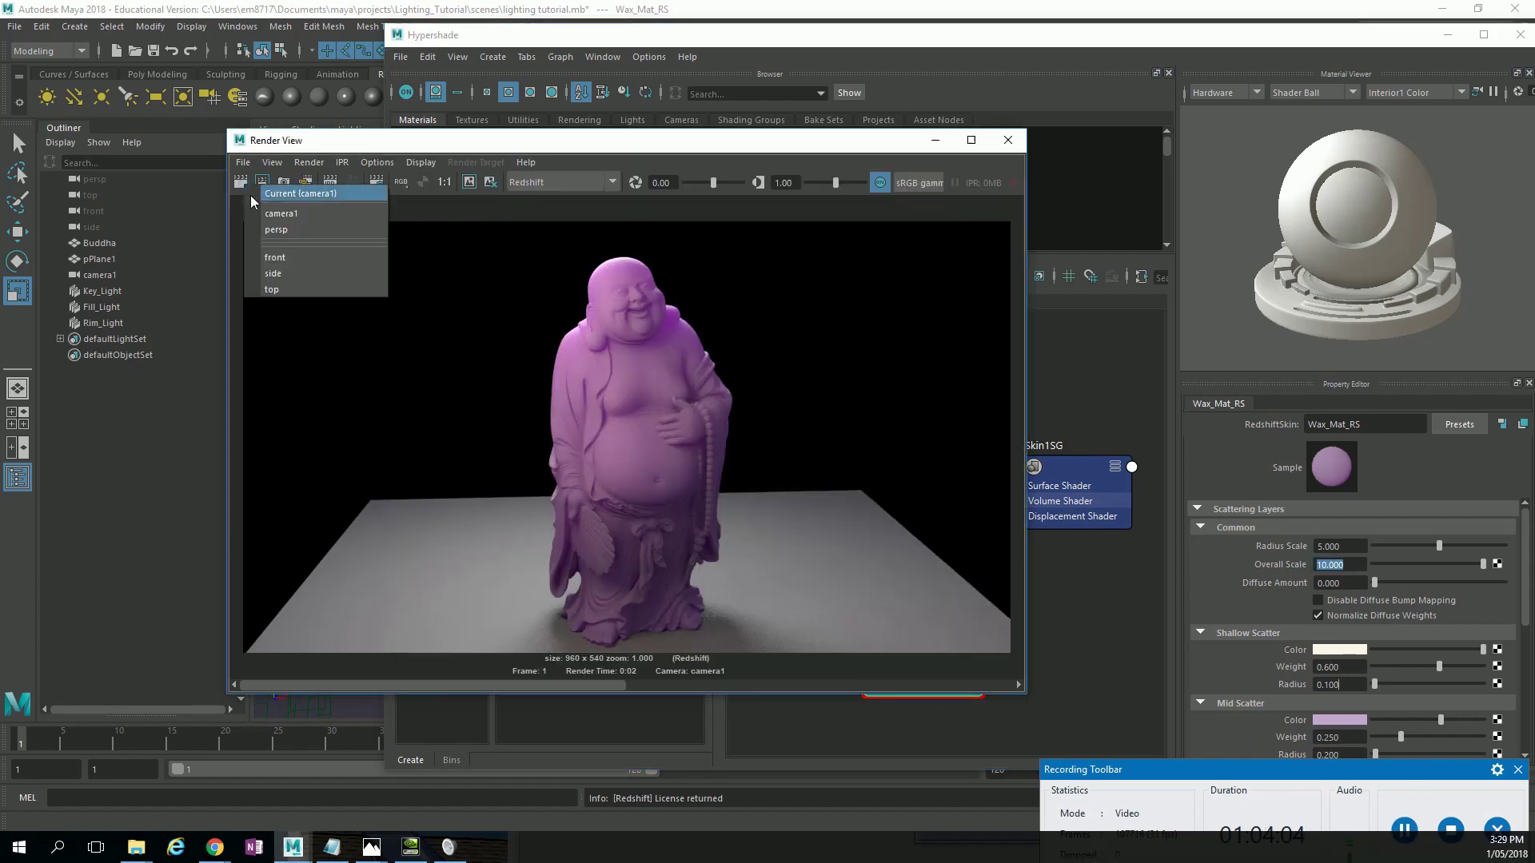
pyautogui.click(262, 211)
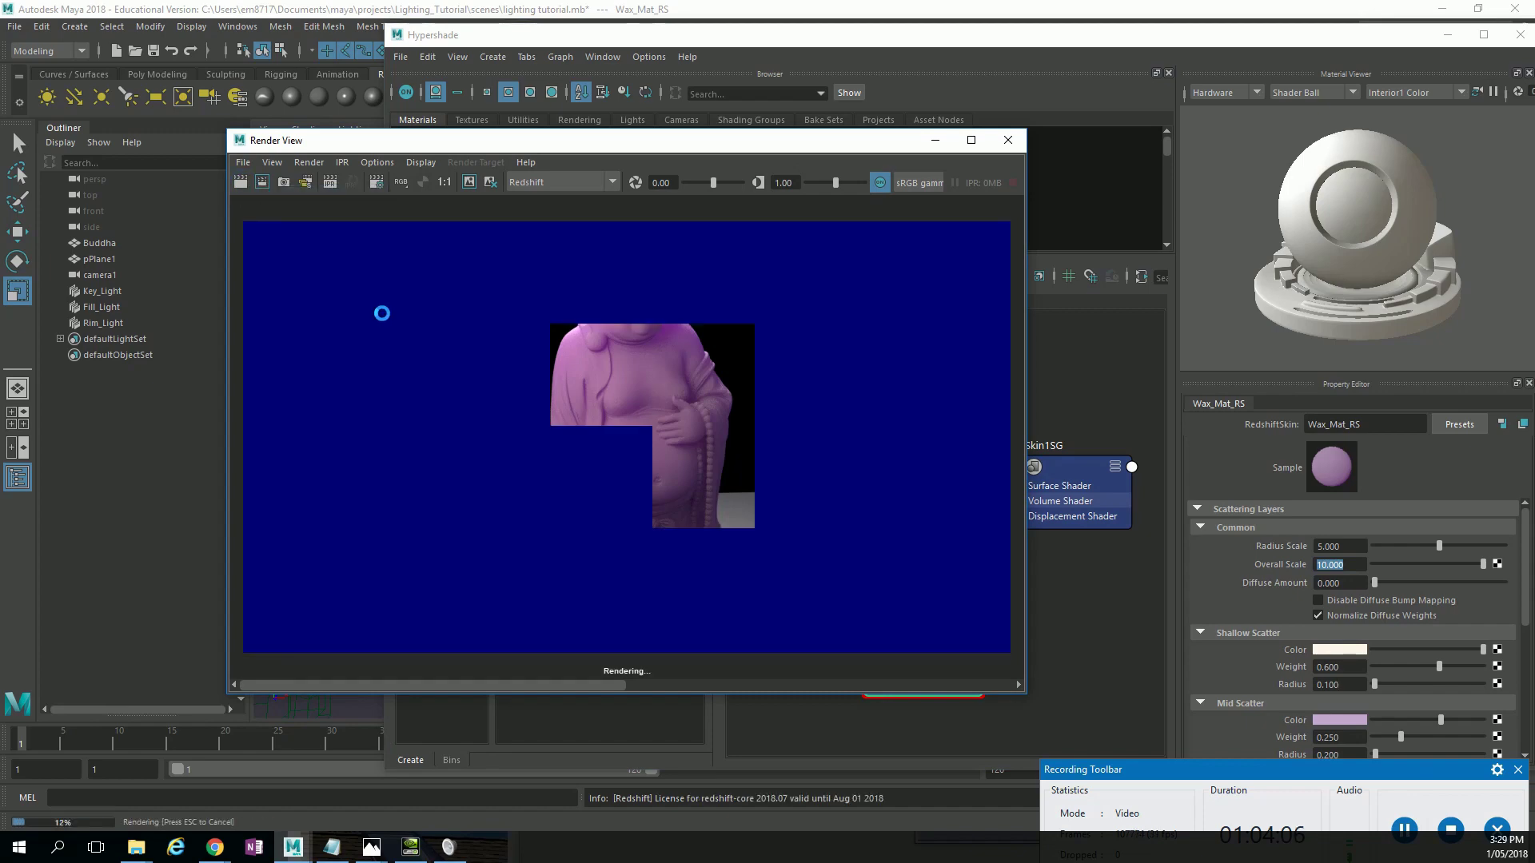
# Raise the wax material's radius scale to about 7.33 and set its deep scatter radius to 1.2.
pyautogui.click(1360, 537)
pyautogui.moveTo(1455, 547); pyautogui.dragTo(1469, 550)
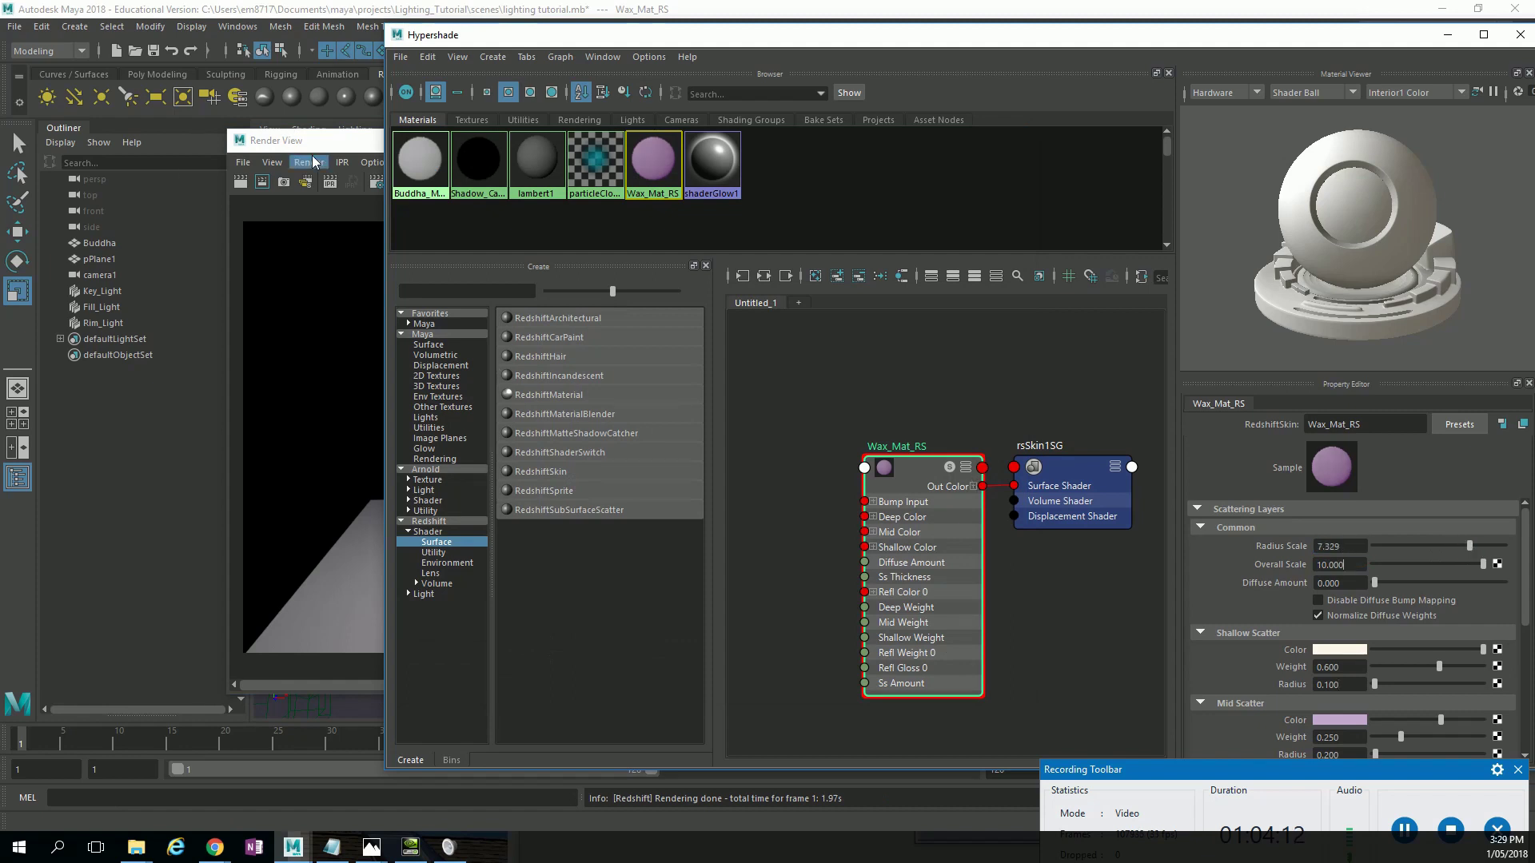
pyautogui.scroll(-3, 1355, 694)
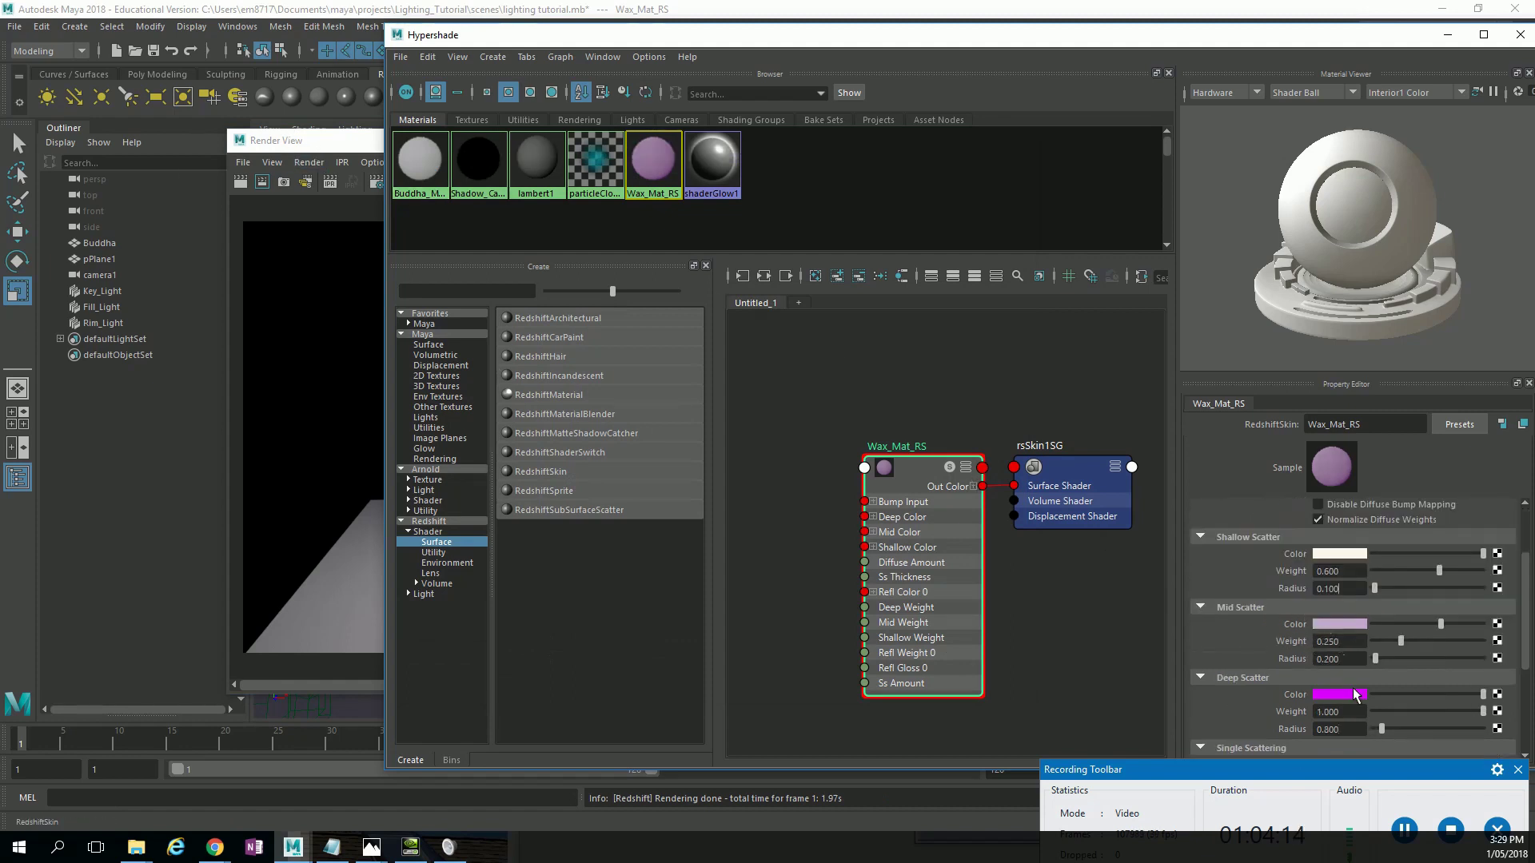
pyautogui.click(1352, 730)
pyautogui.press('BackSpace')
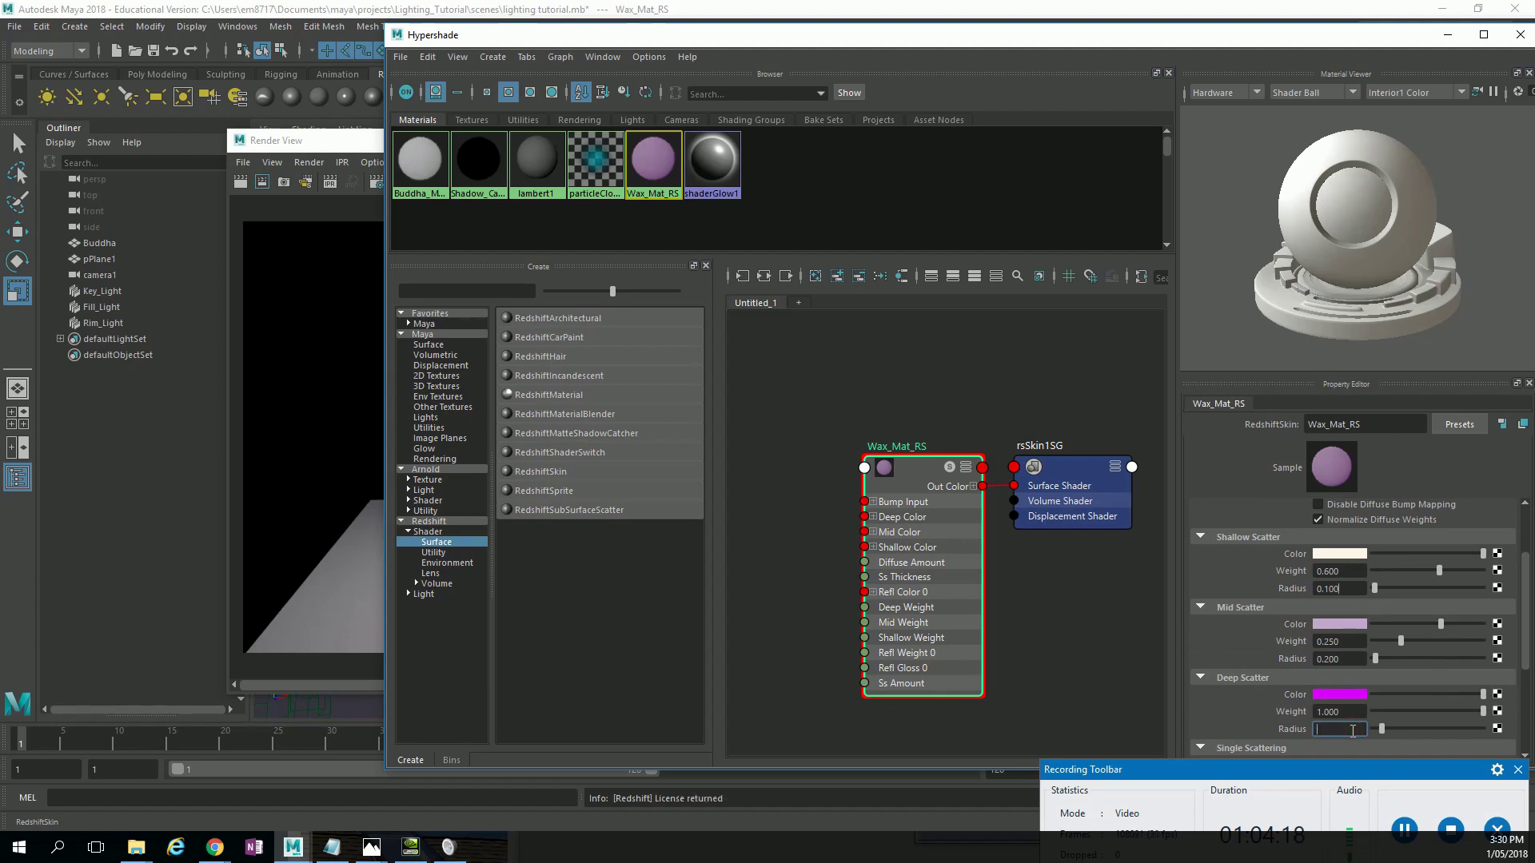
pyautogui.write('1.2')
pyautogui.press('Return')
# Set the mid scatter radius to 0.5 and the shallow scatter radius to 0.3, and re-render from camera1.
pyautogui.click(1356, 659)
pyautogui.write('0.5')
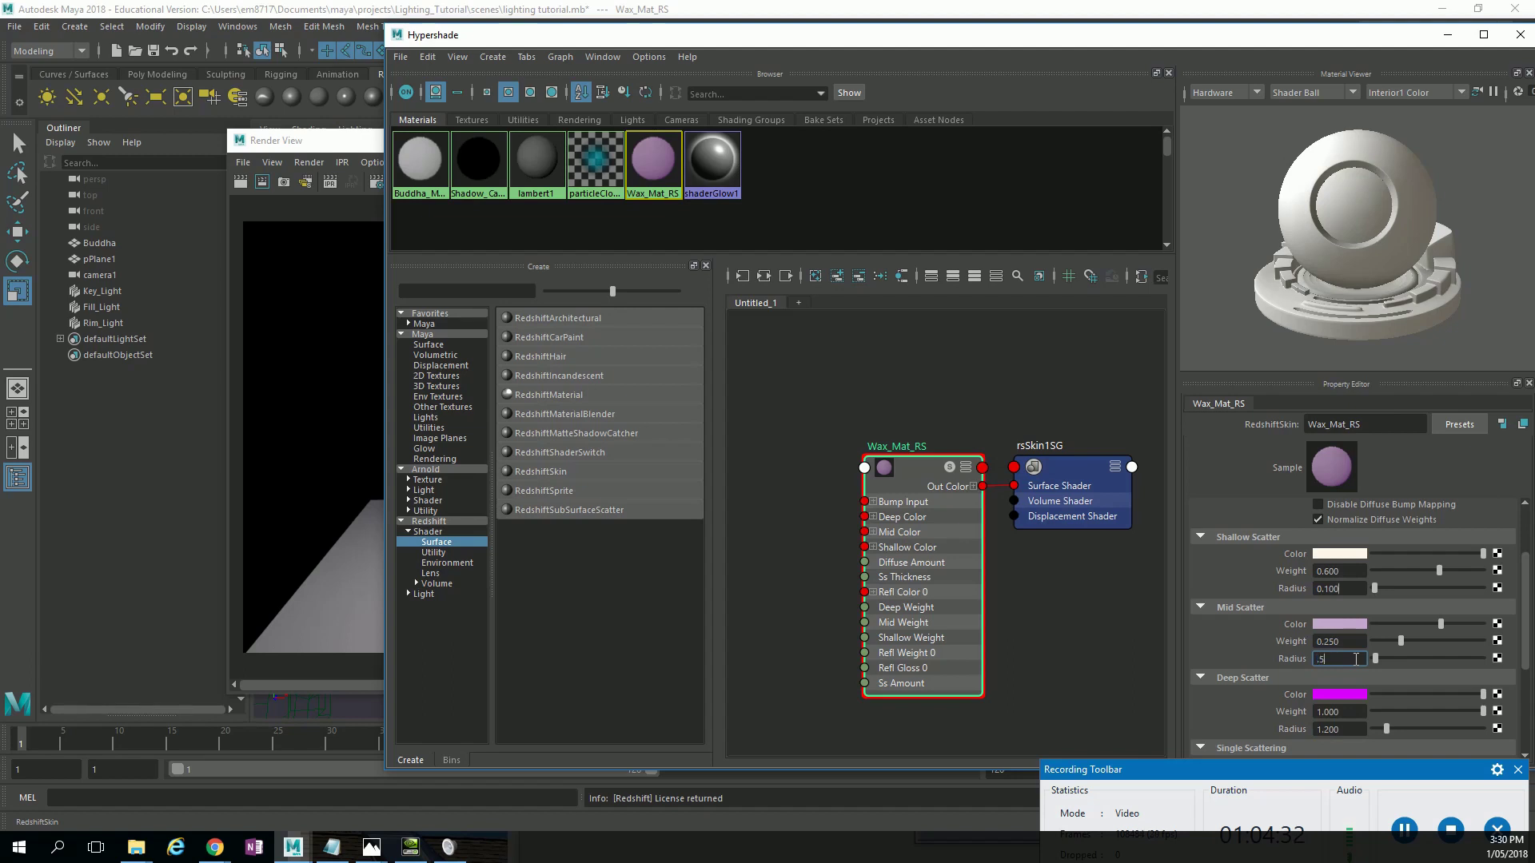
pyautogui.press('Return')
pyautogui.click(1350, 589)
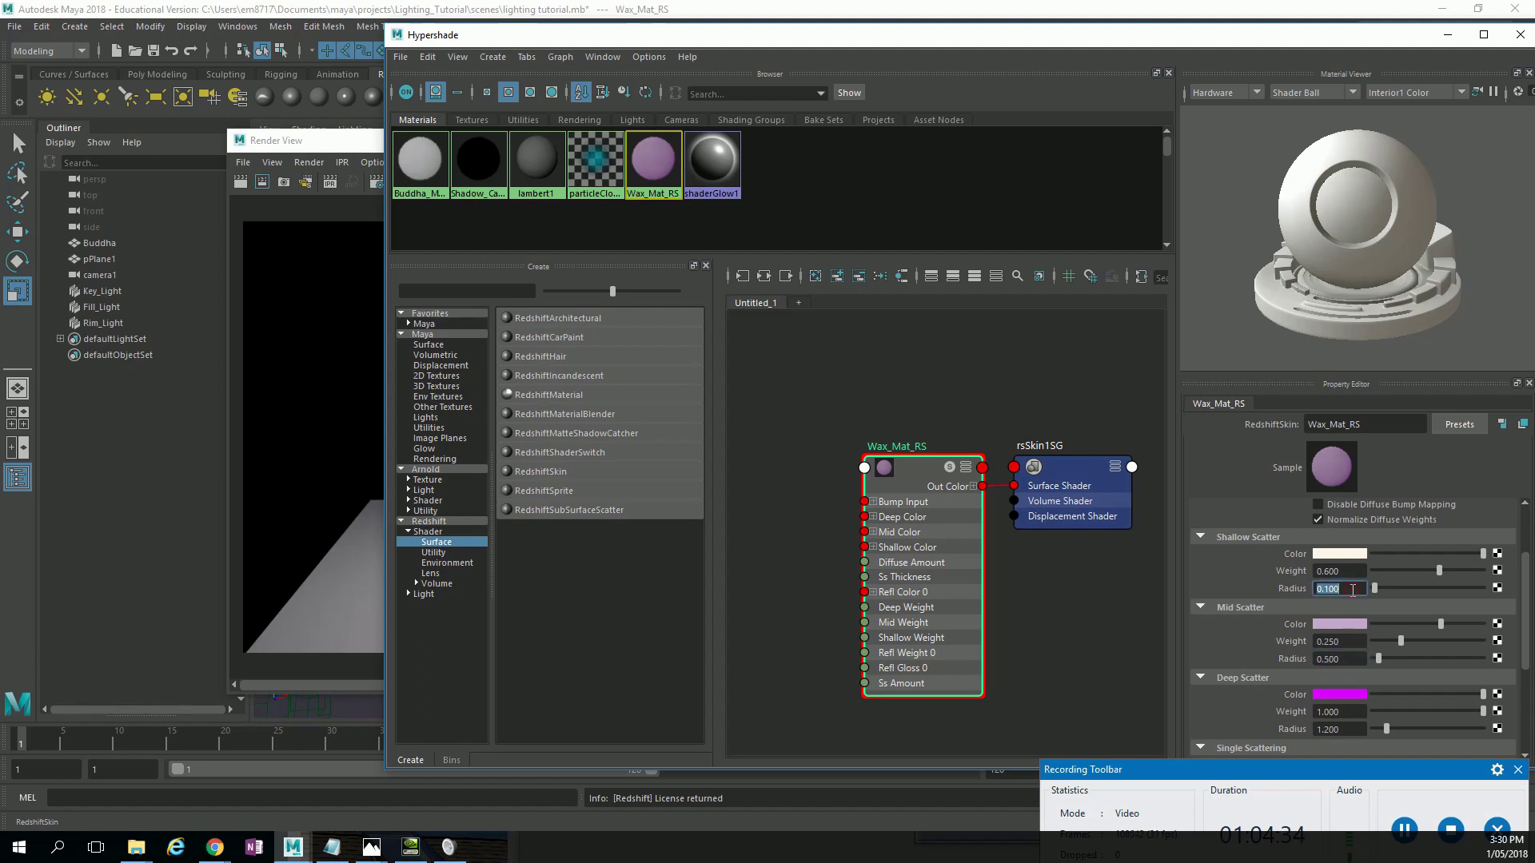
pyautogui.write('.')
pyautogui.write('3')
pyautogui.press('Return')
pyautogui.click(240, 178)
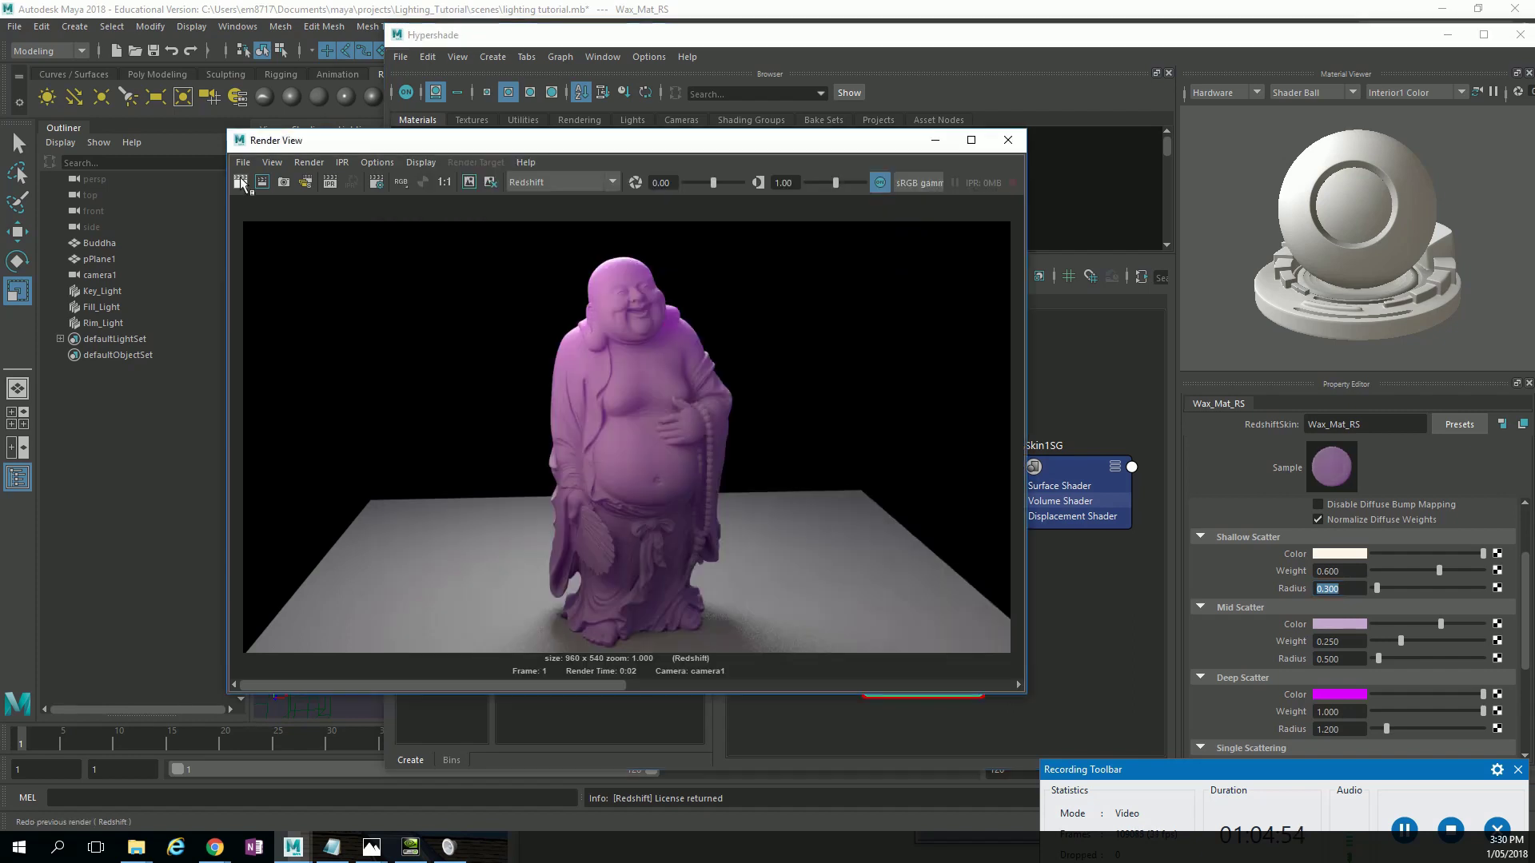
pyautogui.click(239, 177)
pyautogui.click(271, 208)
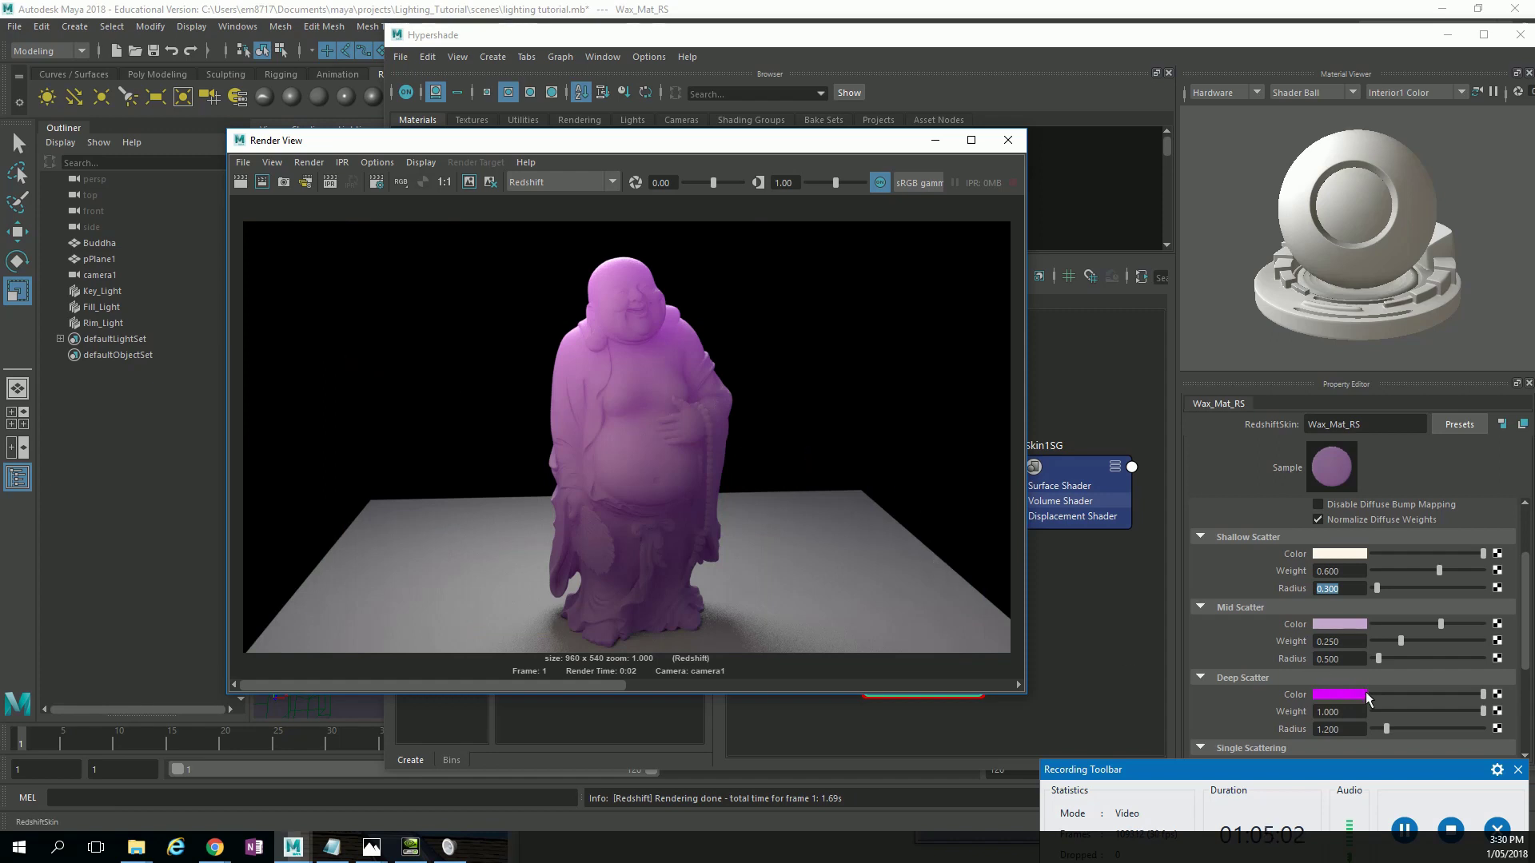
# Compare the new purple wax render with the earlier stored render.
pyautogui.click(1349, 729)
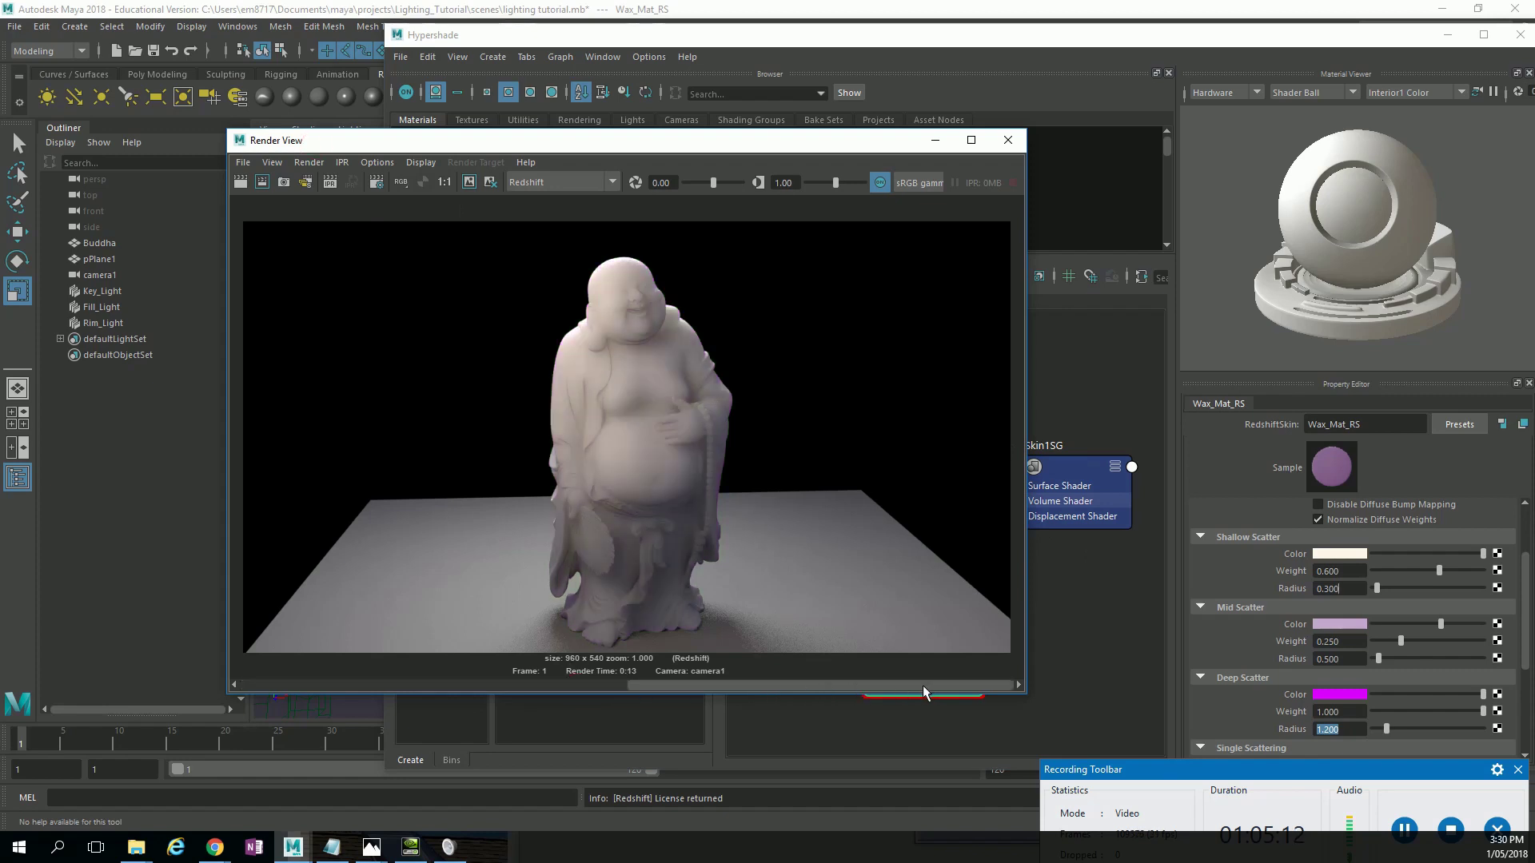
pyautogui.moveTo(923, 684); pyautogui.dragTo(548, 679)
pyautogui.moveTo(361, 672); pyautogui.dragTo(433, 702)
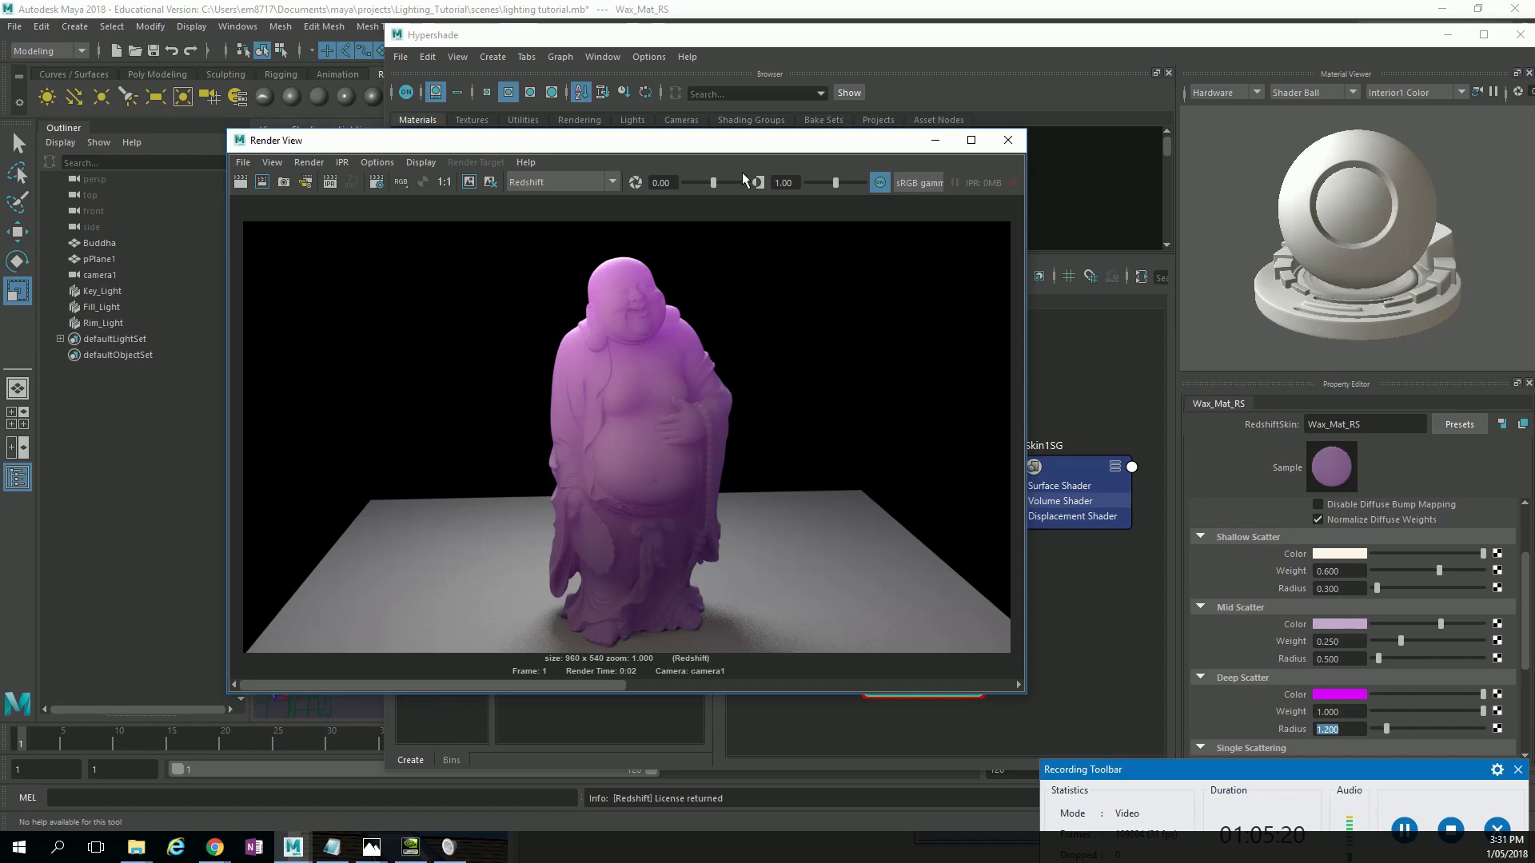
# Move the render window aside, close the Hypershade and look through camera1 in the viewport.
pyautogui.moveTo(652, 148); pyautogui.dragTo(1210, 152)
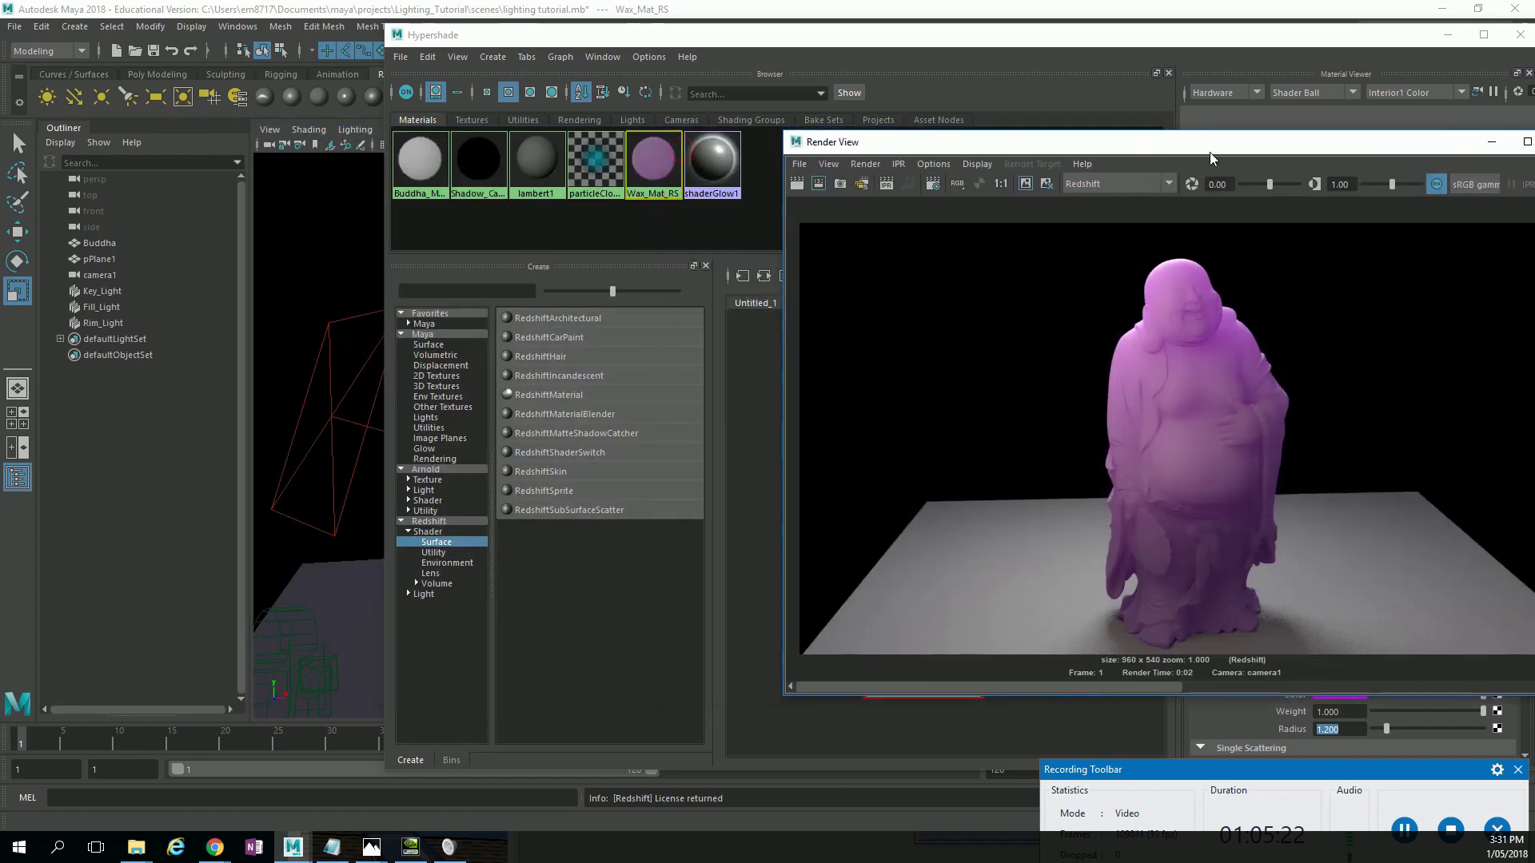
pyautogui.click(1322, 55)
pyautogui.click(1520, 34)
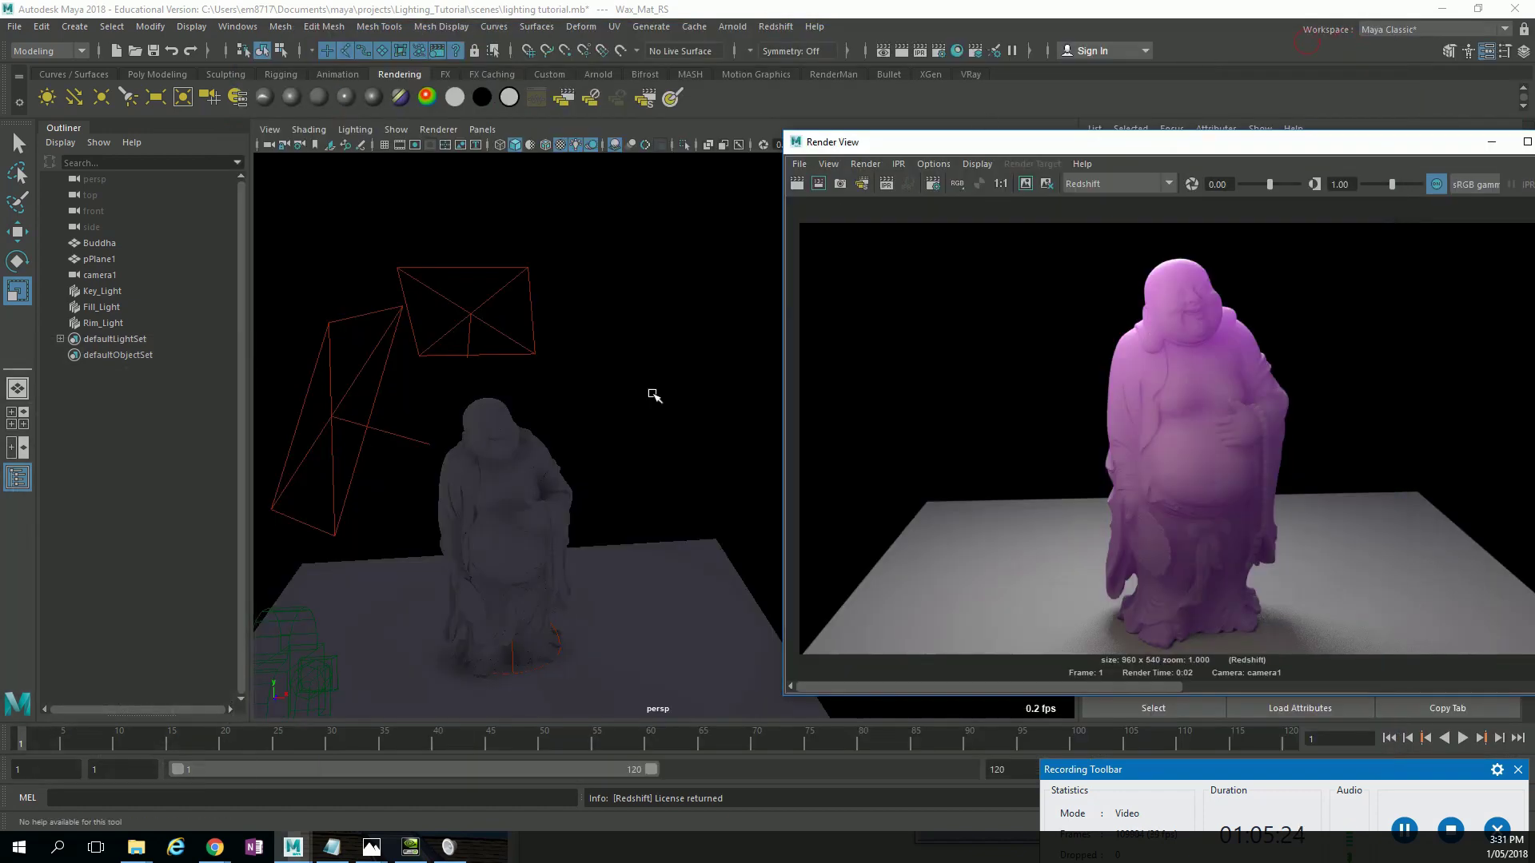
pyautogui.click(482, 130)
pyautogui.moveTo(578, 149)
pyautogui.click(669, 149)
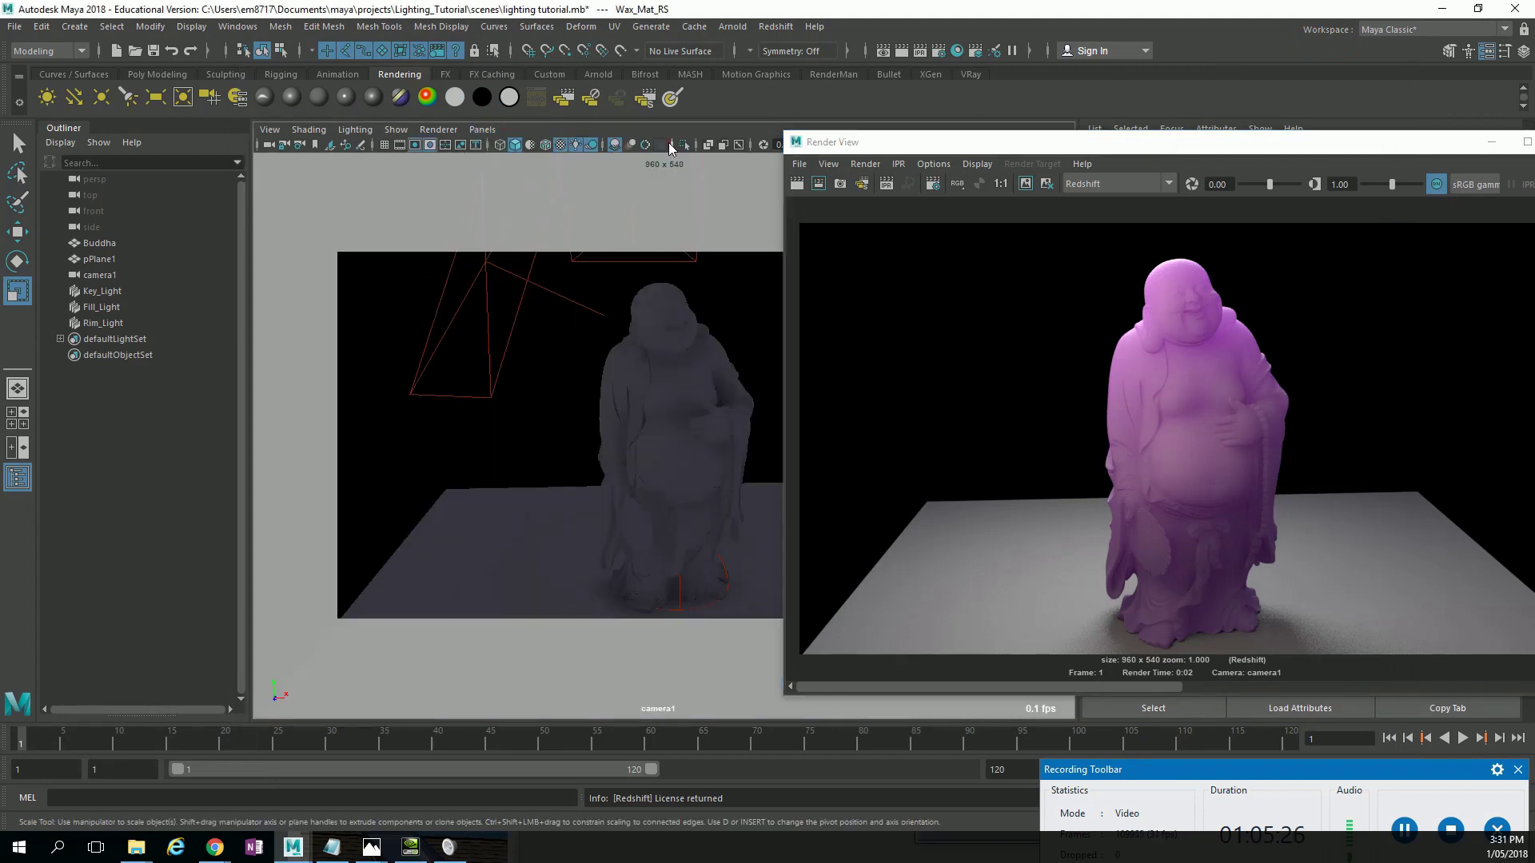
# Move camera1 in for a close-up of the Buddha's head and shoulders and render that view.
pyautogui.keyDown('alt'); pyautogui.moveTo(582, 366); pyautogui.dragTo(665, 541, button='right'); pyautogui.keyUp('alt')
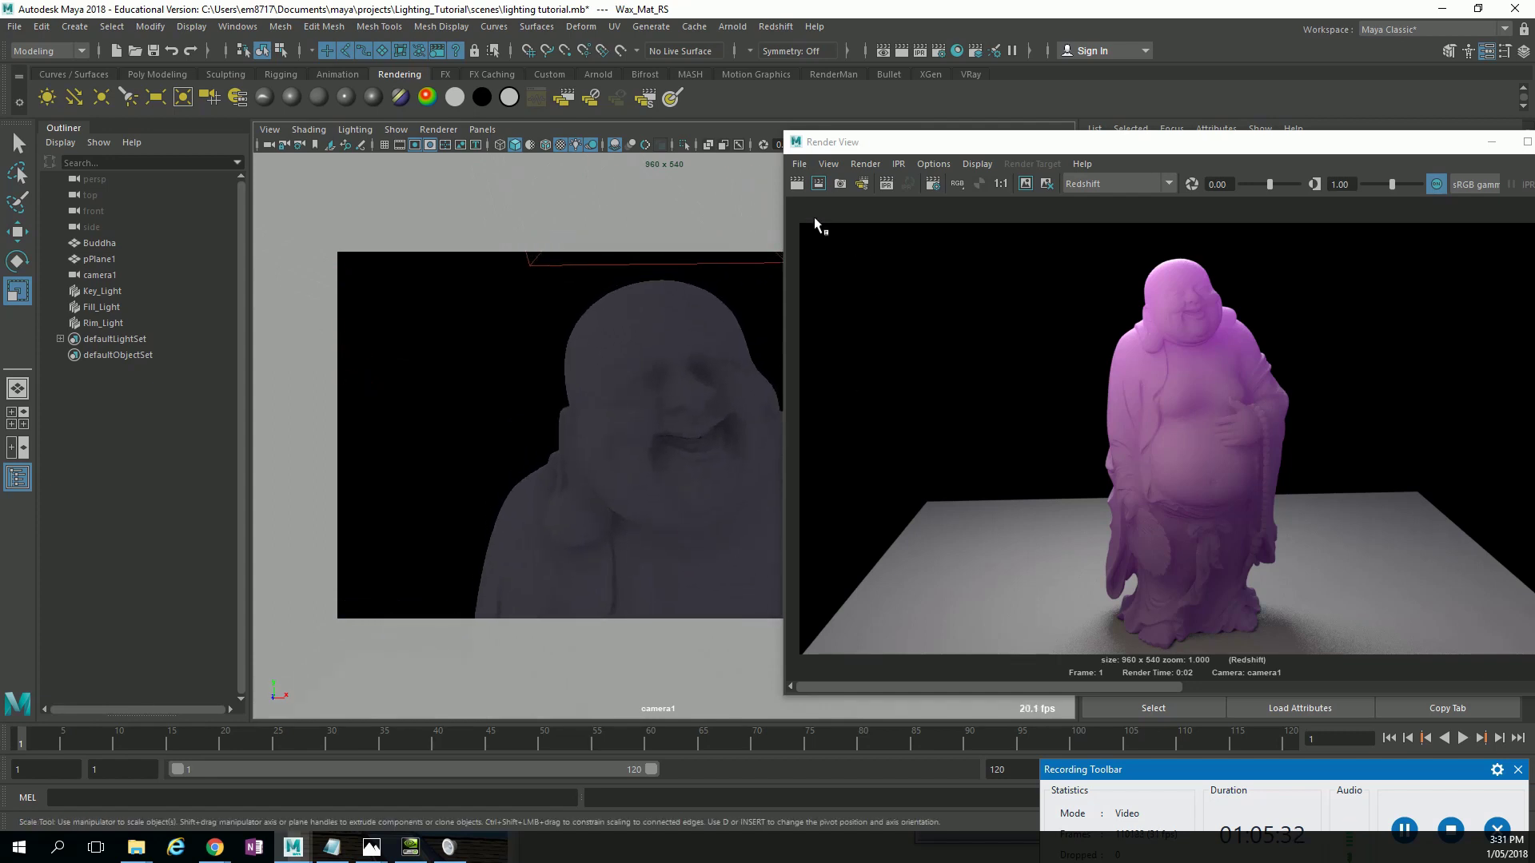
pyautogui.rightClick(799, 184)
pyautogui.click(813, 214)
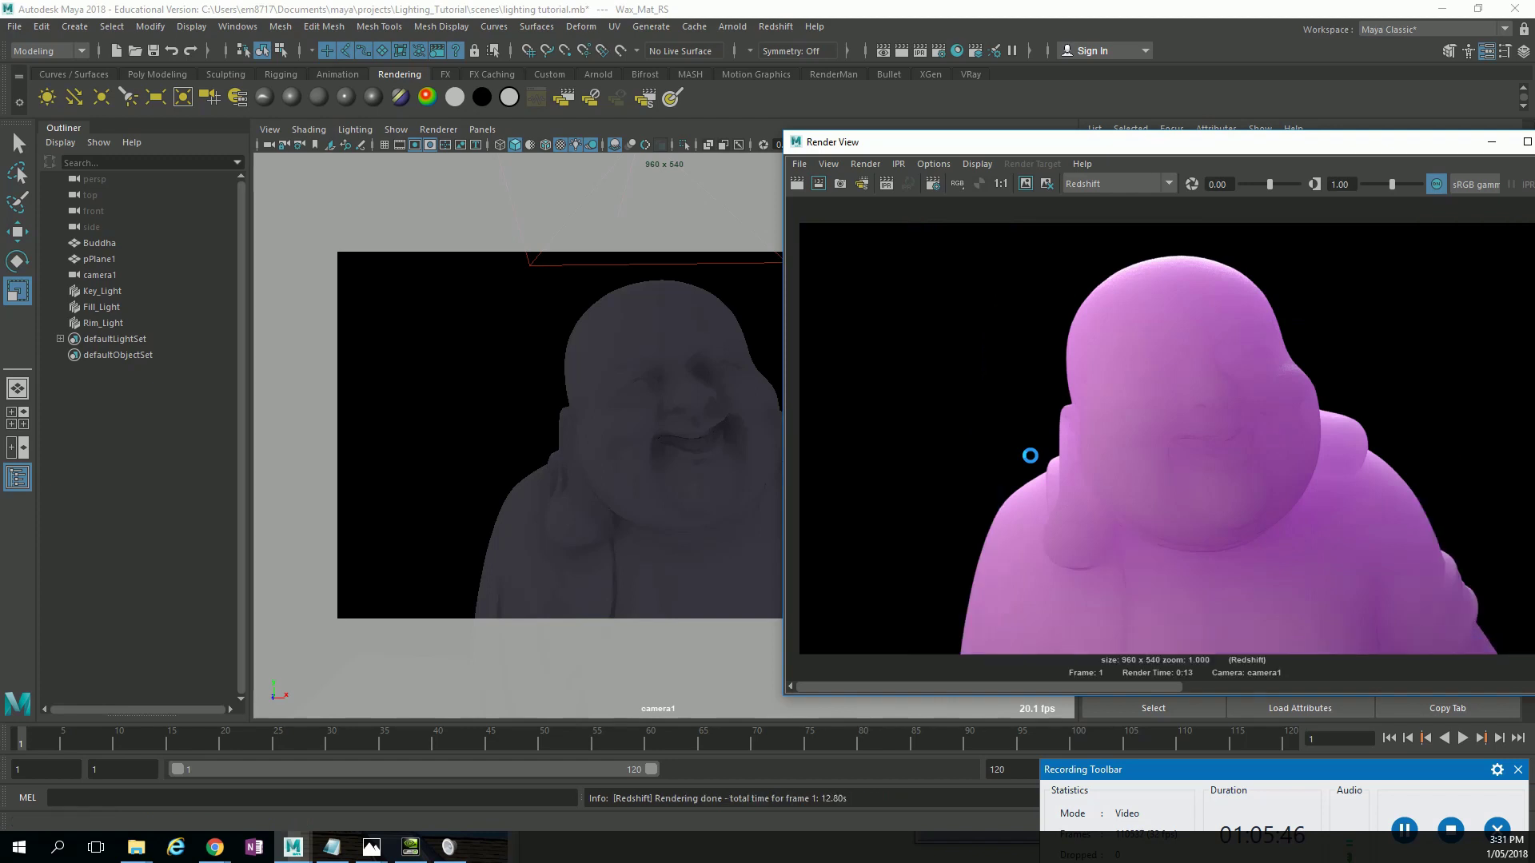
# Move the render window clear of the viewport, select the Buddha and set the overall scale of its Wax_Mat_RS material to 5.
pyautogui.moveTo(1346, 152); pyautogui.dragTo(841, 131)
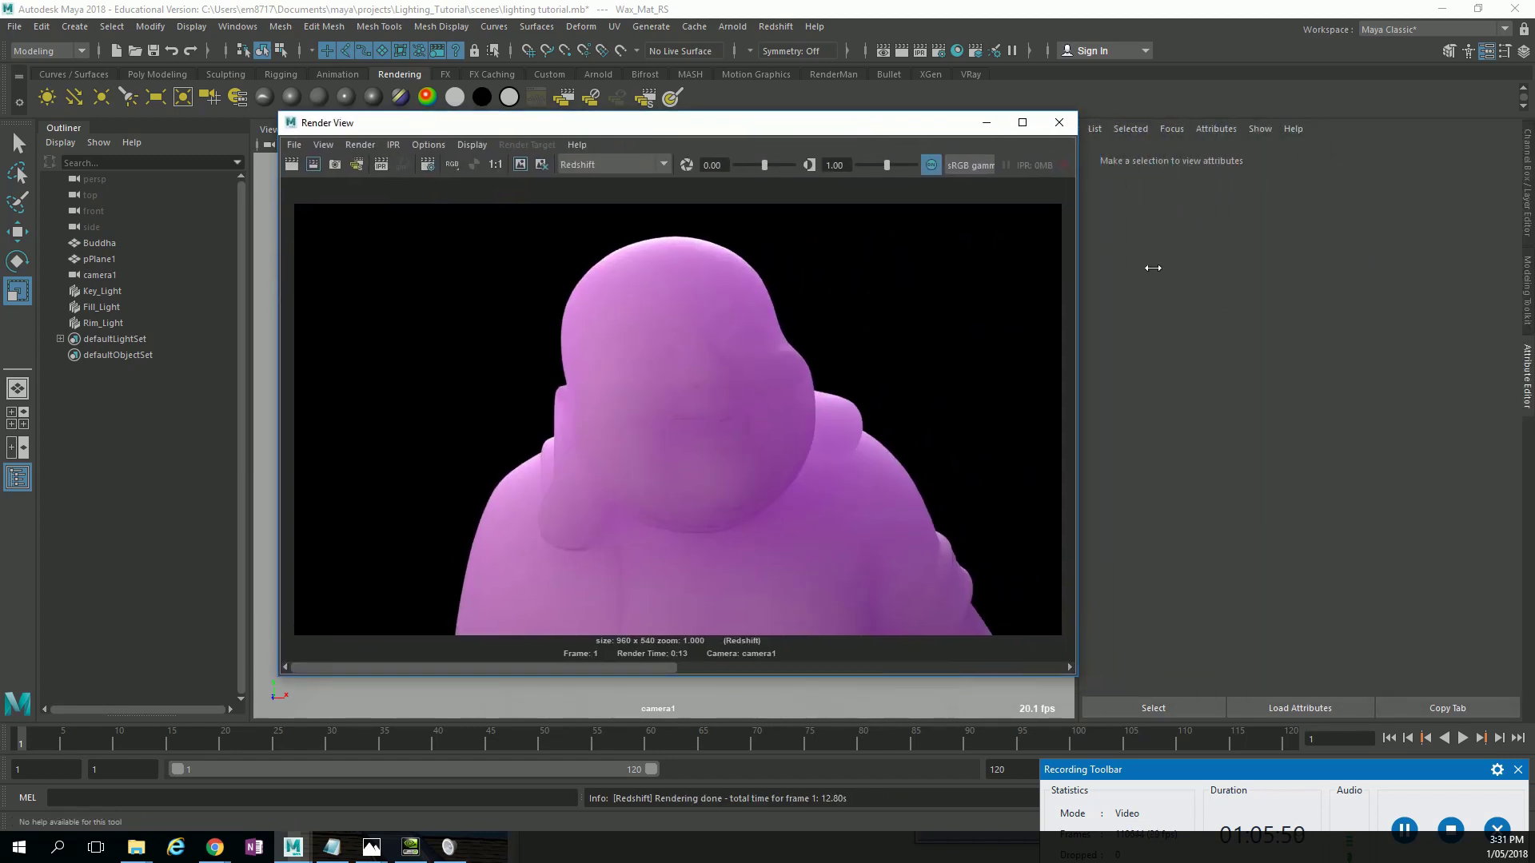
pyautogui.moveTo(404, 122); pyautogui.dragTo(331, 303)
pyautogui.click(658, 288)
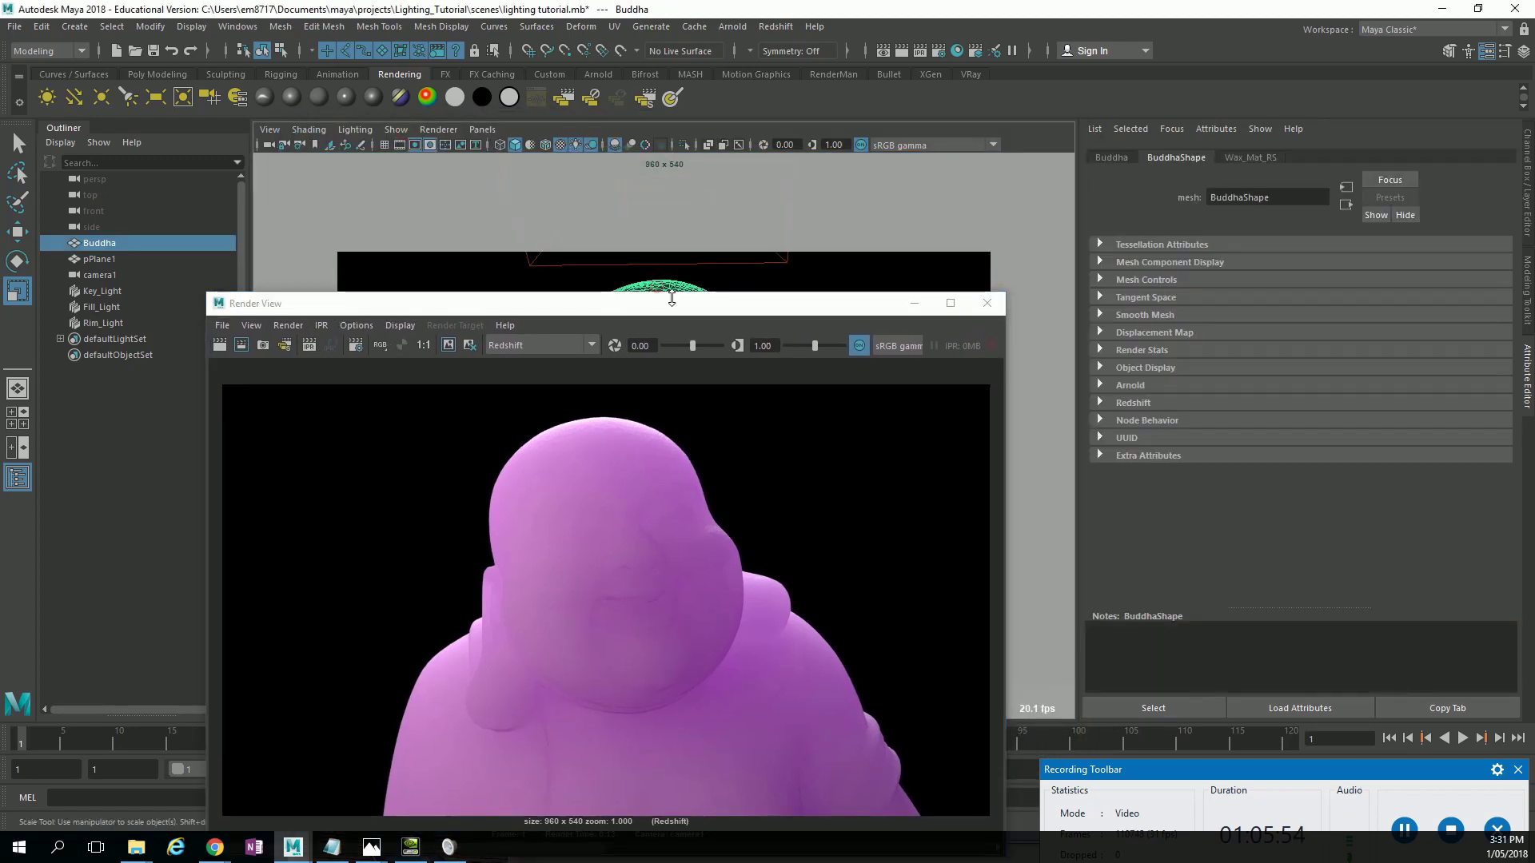
pyautogui.moveTo(662, 302); pyautogui.dragTo(799, 232)
pyautogui.click(1265, 160)
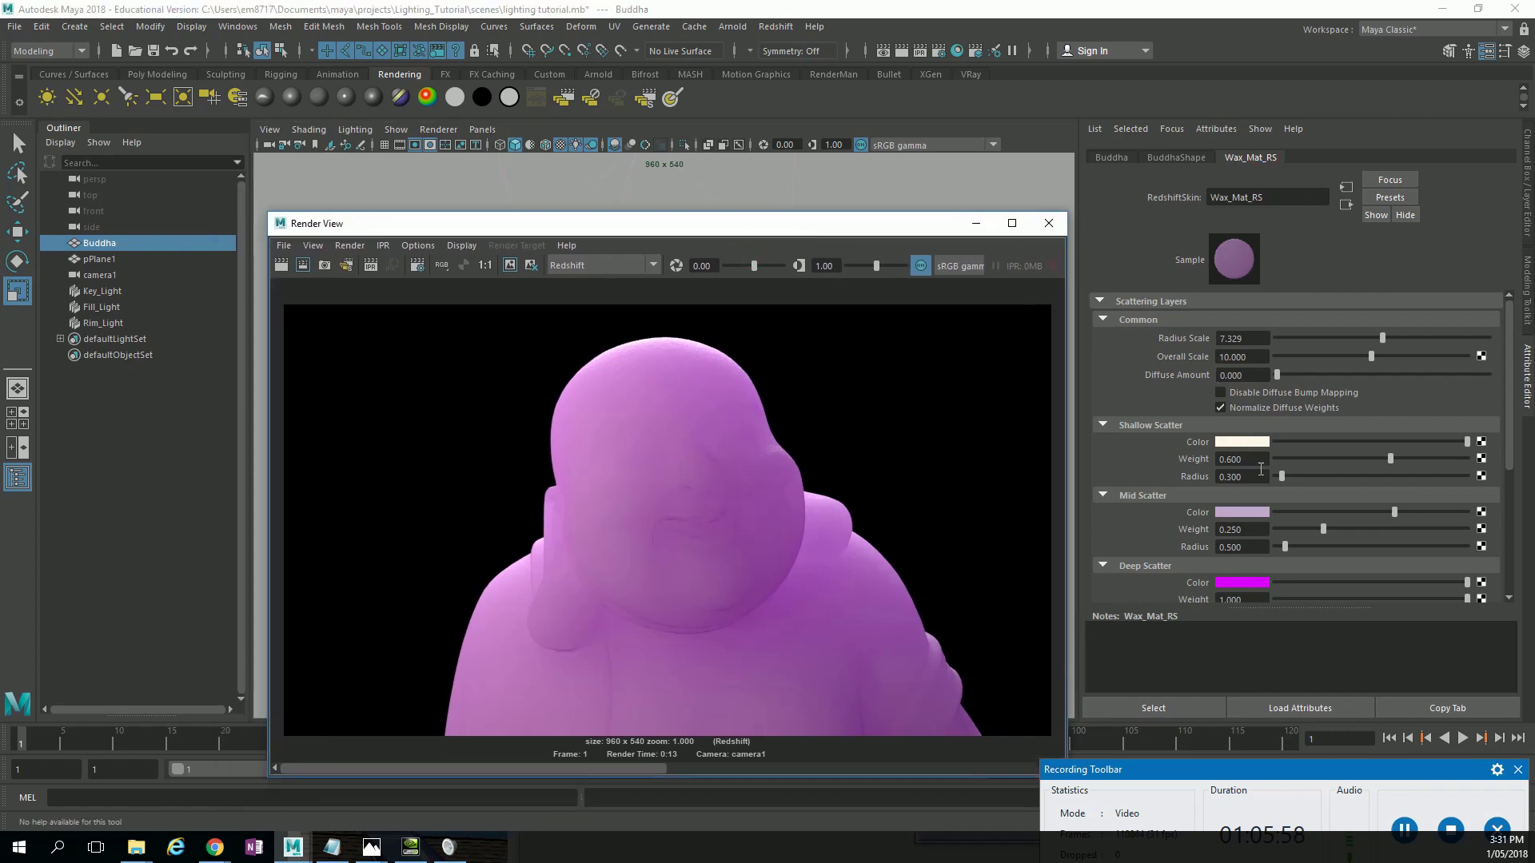
pyautogui.click(1254, 339)
pyautogui.press('Tab')
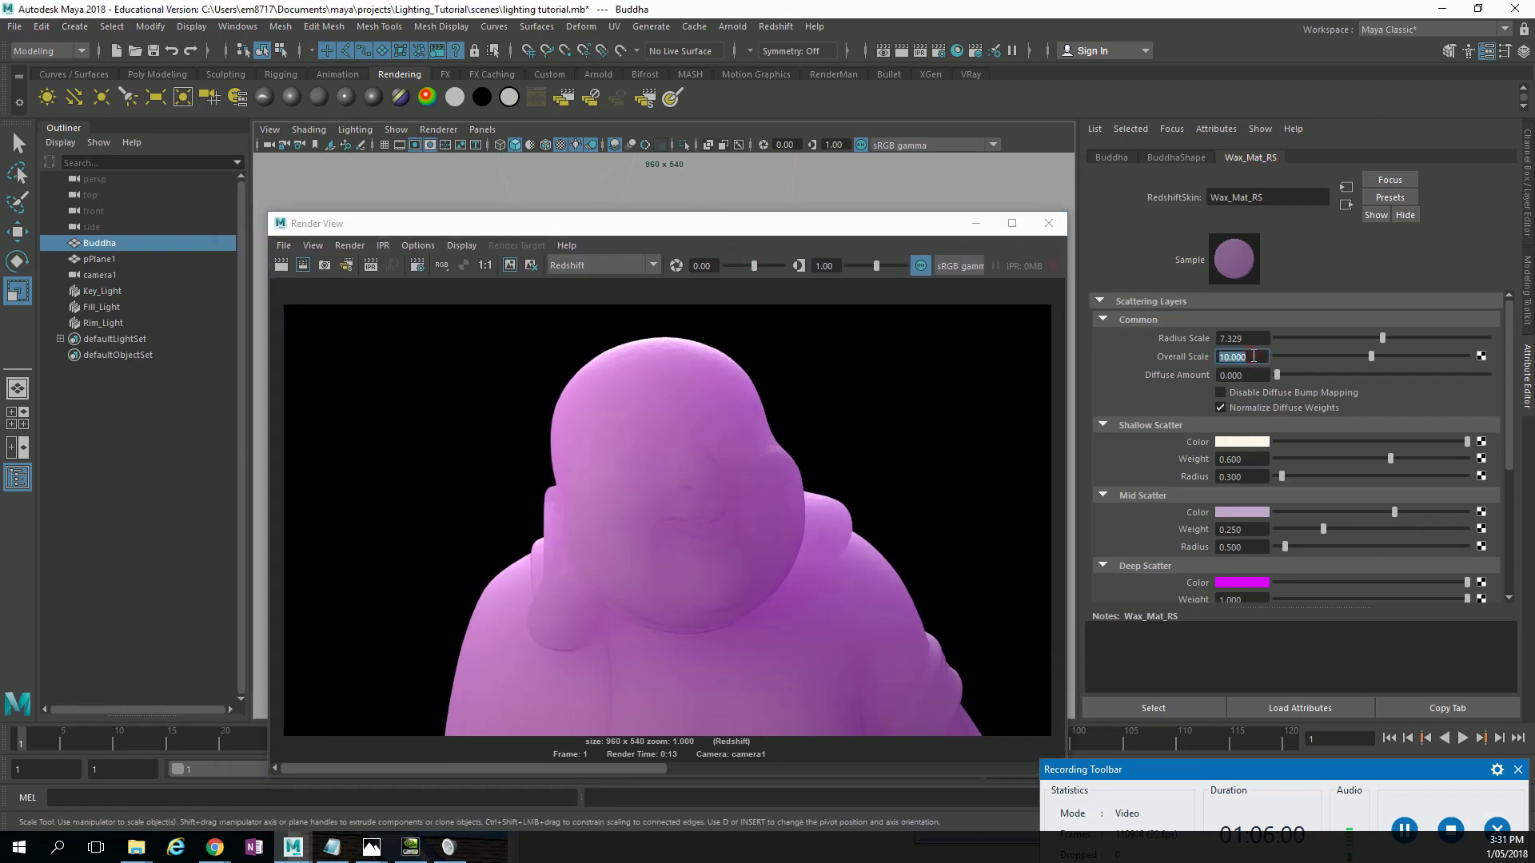
pyautogui.write('5')
# Set the radius scale of the Wax_Mat_RS skin material to 4.
pyautogui.click(1259, 337)
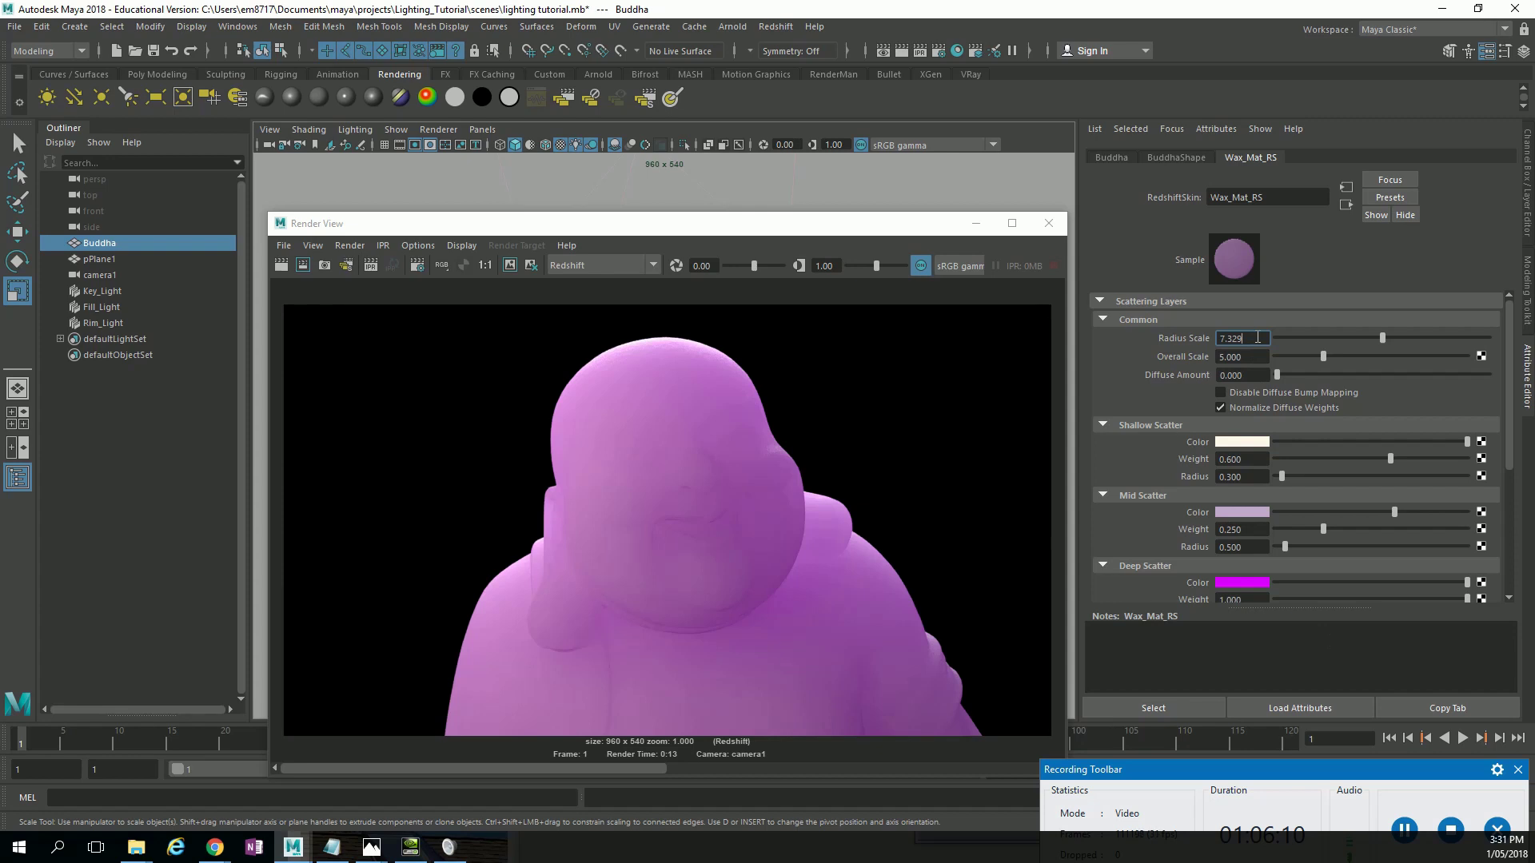
pyautogui.press('Return')
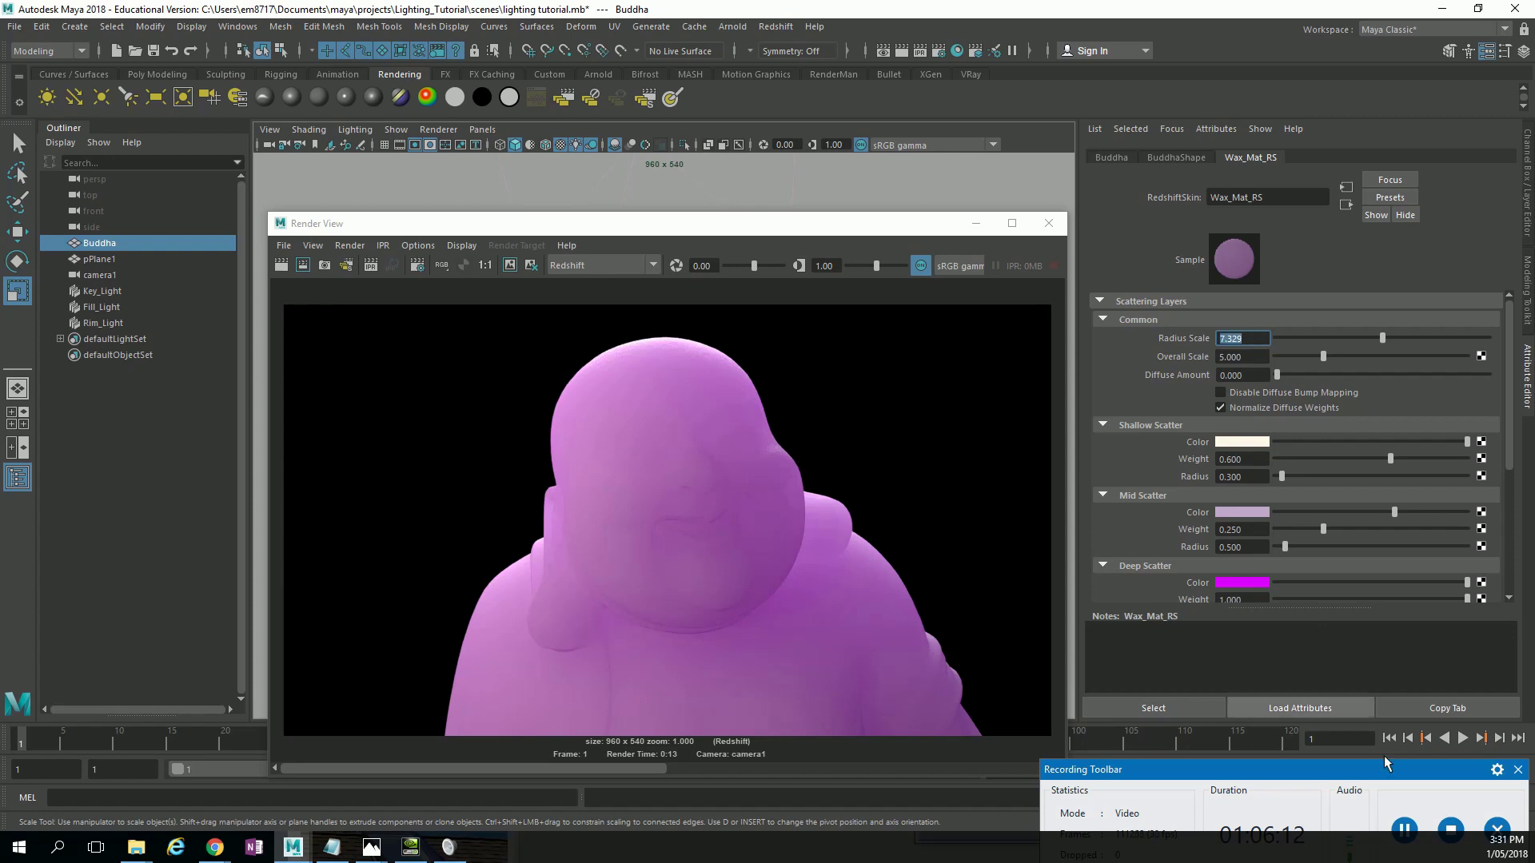
pyautogui.click(1404, 831)
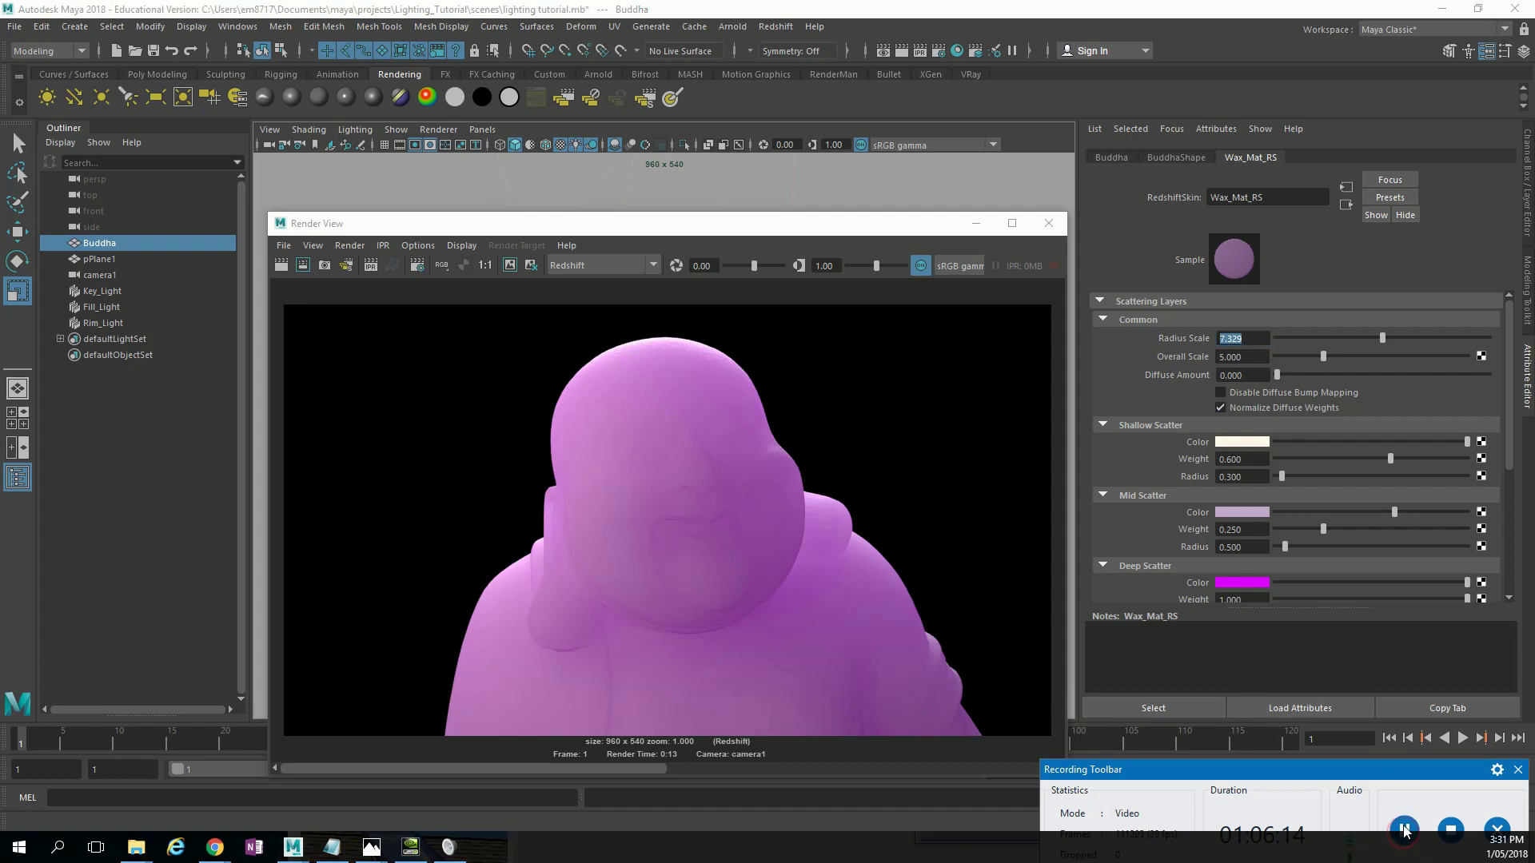
pyautogui.click(1254, 343)
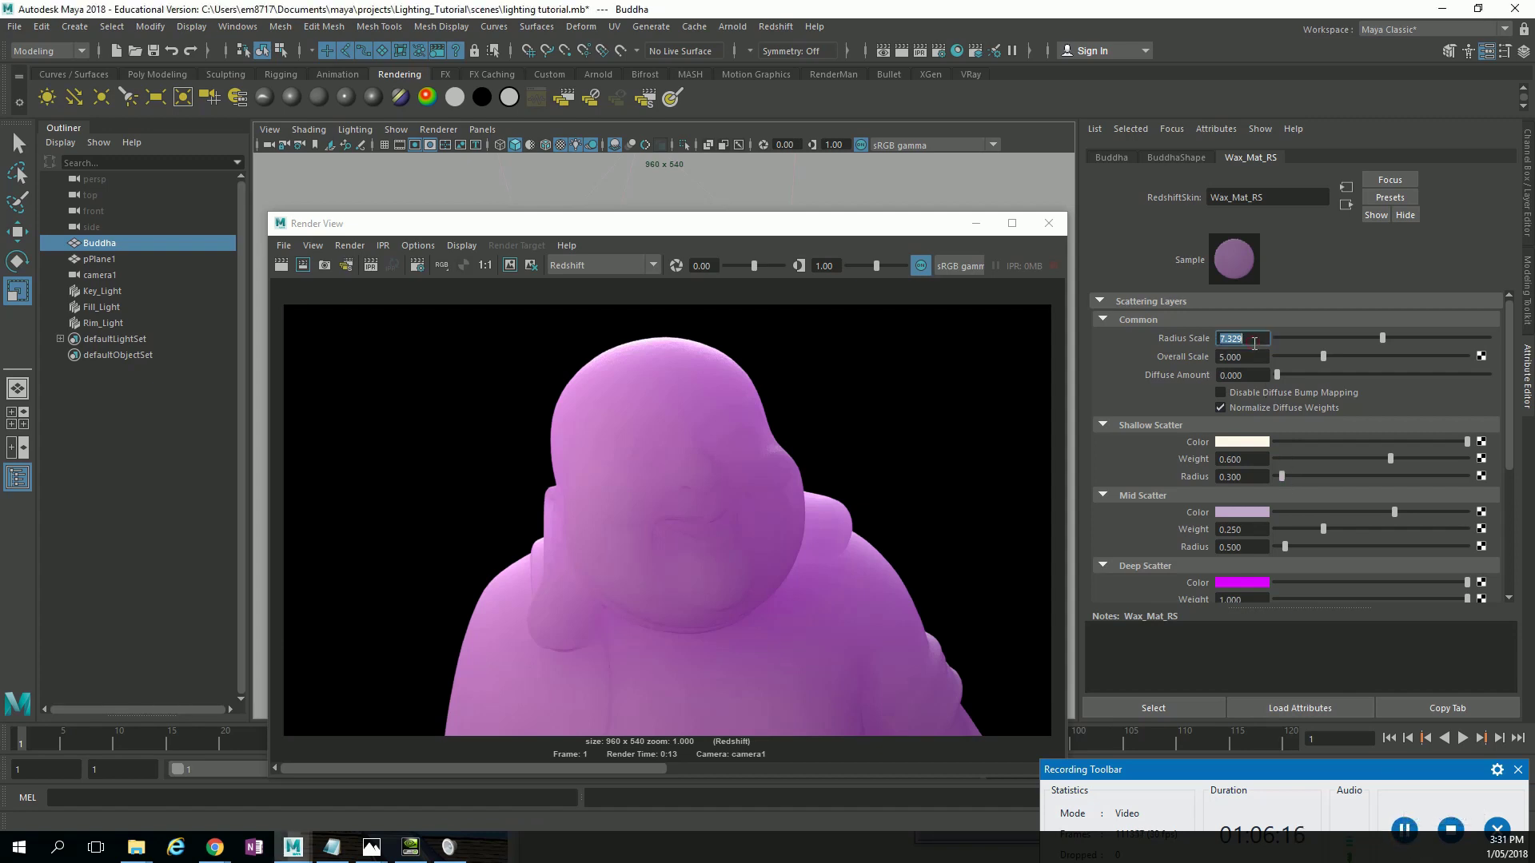
pyautogui.write('4')
pyautogui.press('Return')
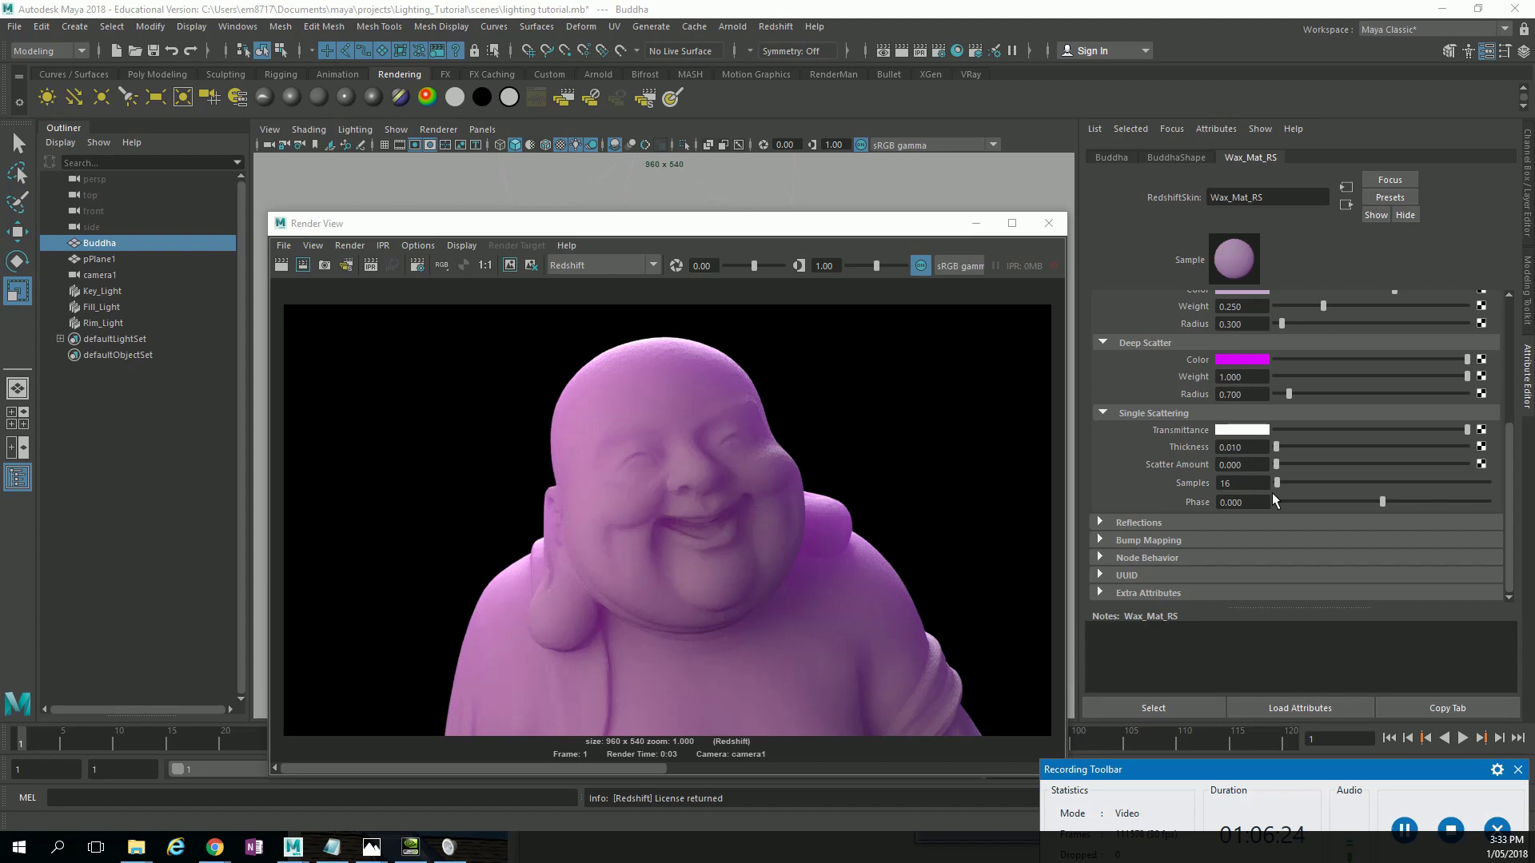
# Review the Wax_Mat_RS scattering settings, from the common scales through the shallow, mid and deep layers to single scattering.
pyautogui.scroll(6, 1273, 492)
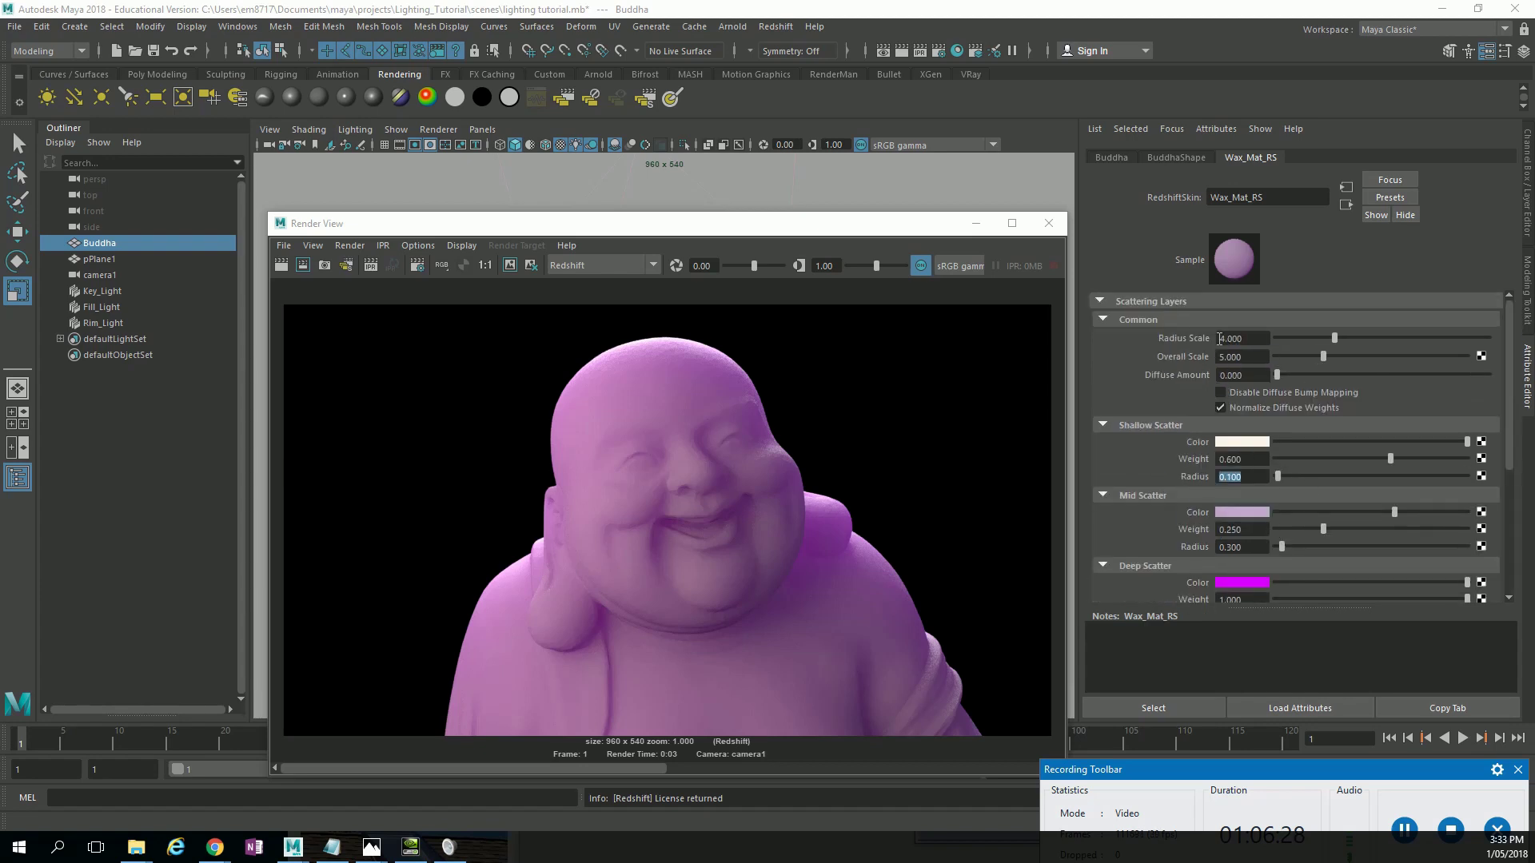
pyautogui.scroll(-2, 1253, 452)
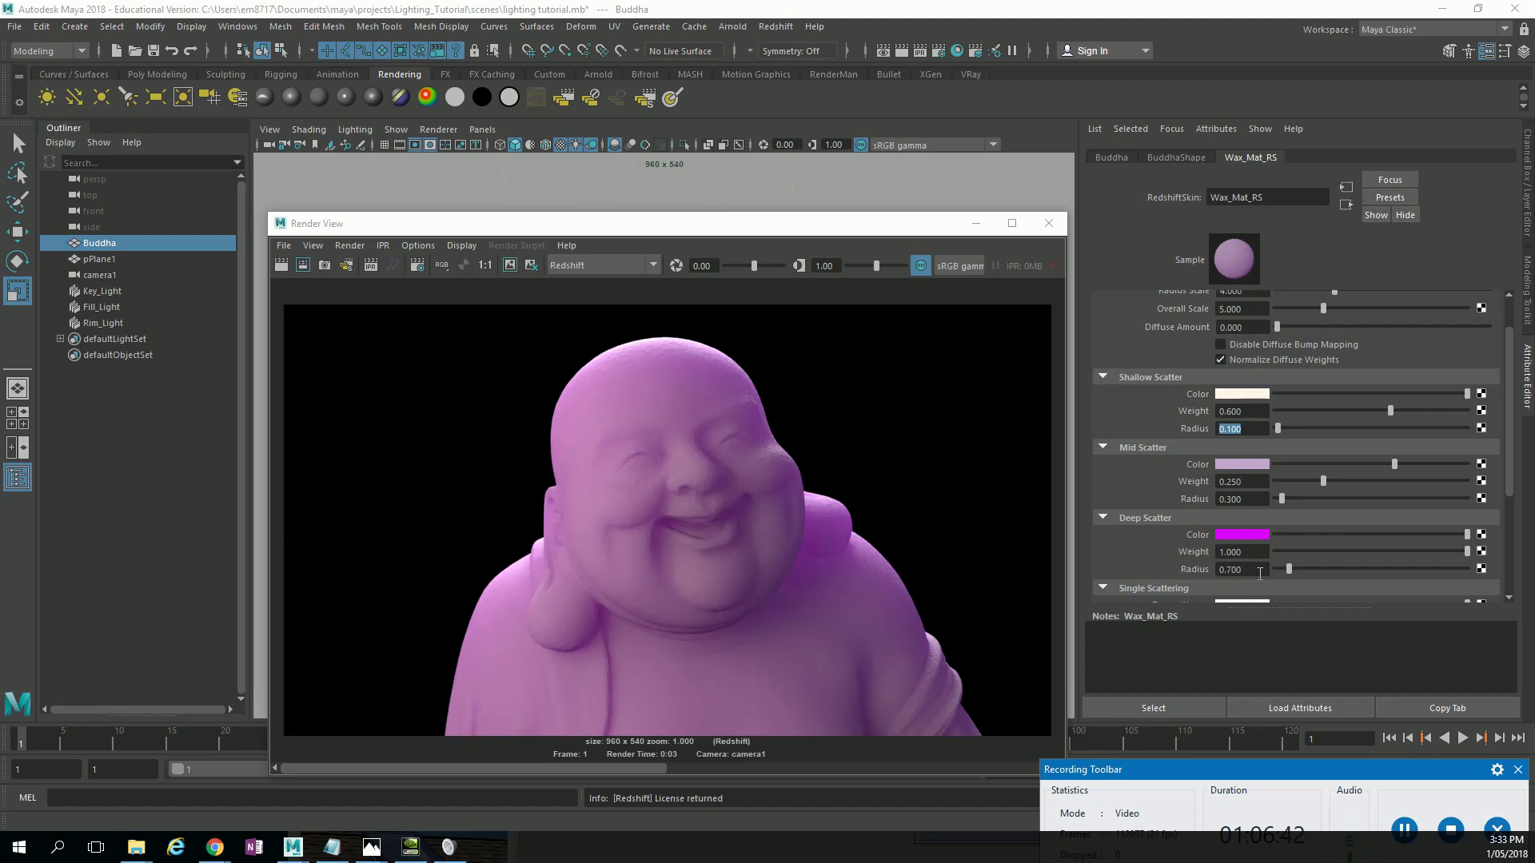
pyautogui.scroll(-3, 1313, 455)
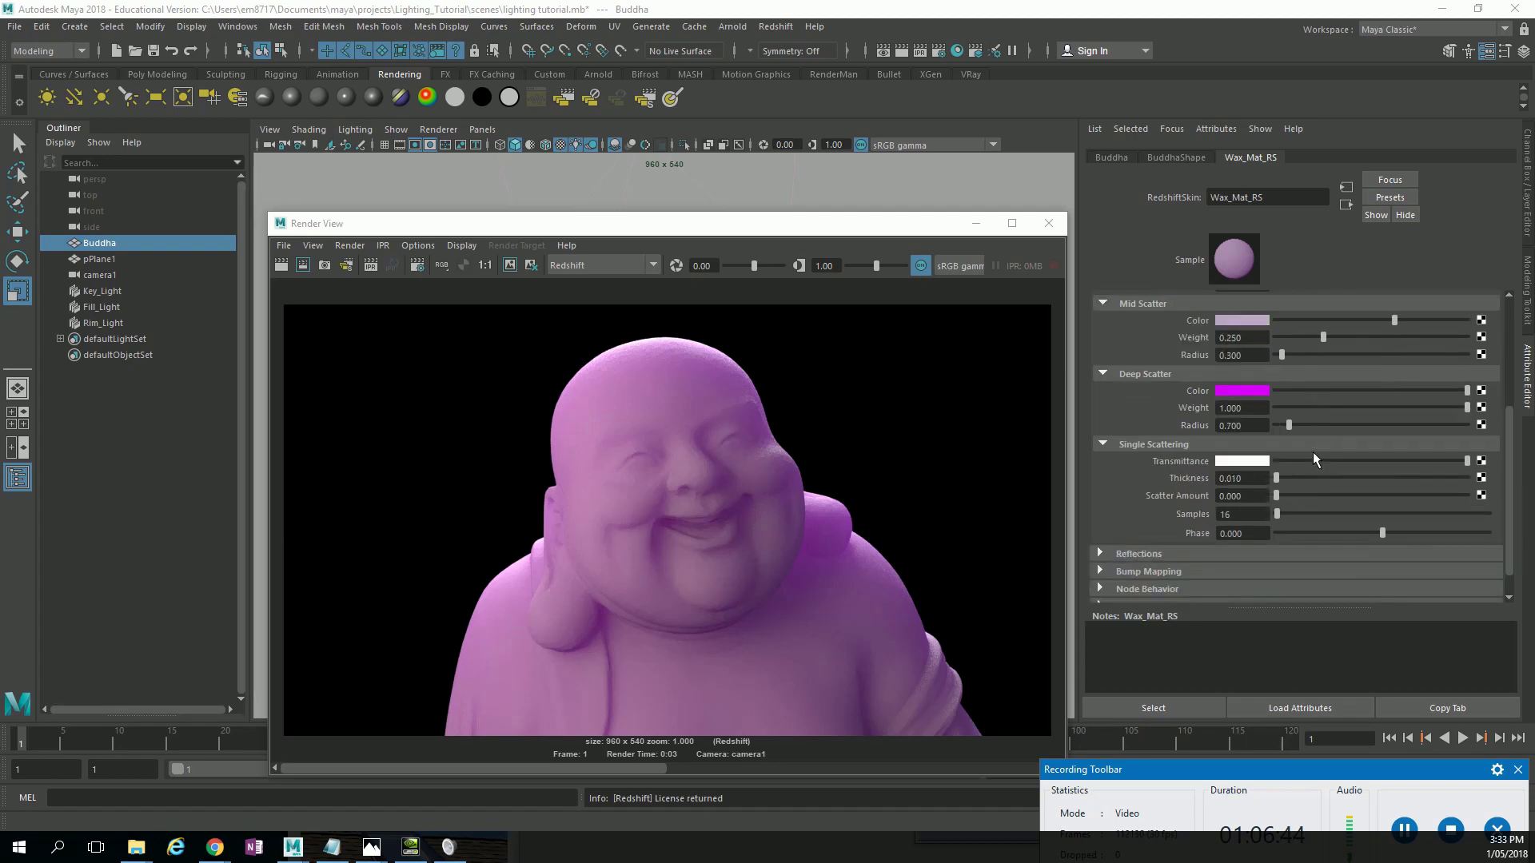
pyautogui.scroll(-1, 1313, 452)
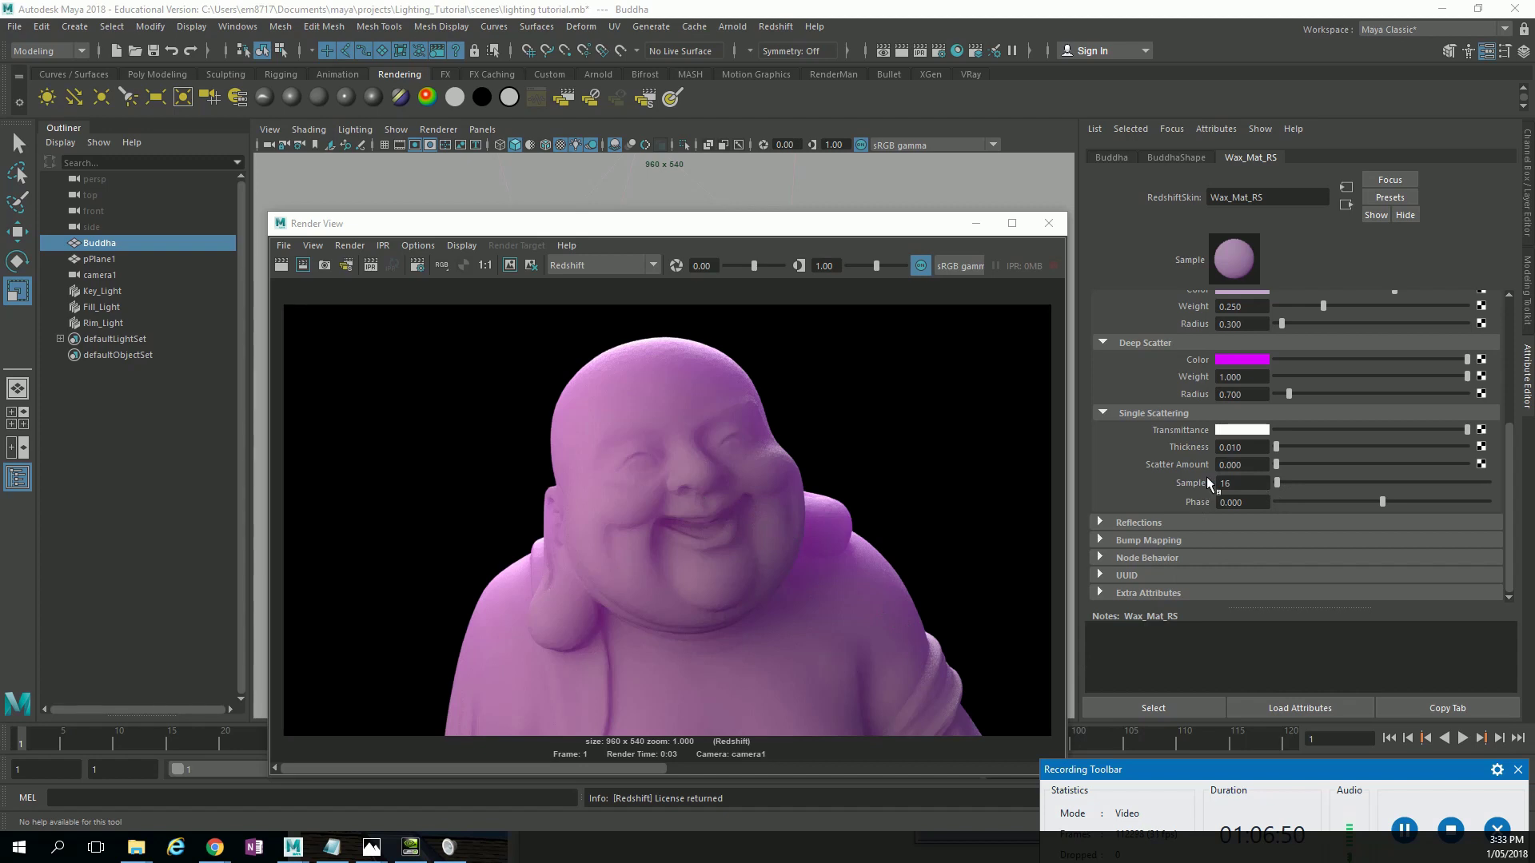
pyautogui.scroll(5, 1211, 480)
pyautogui.scroll(-4, 1231, 488)
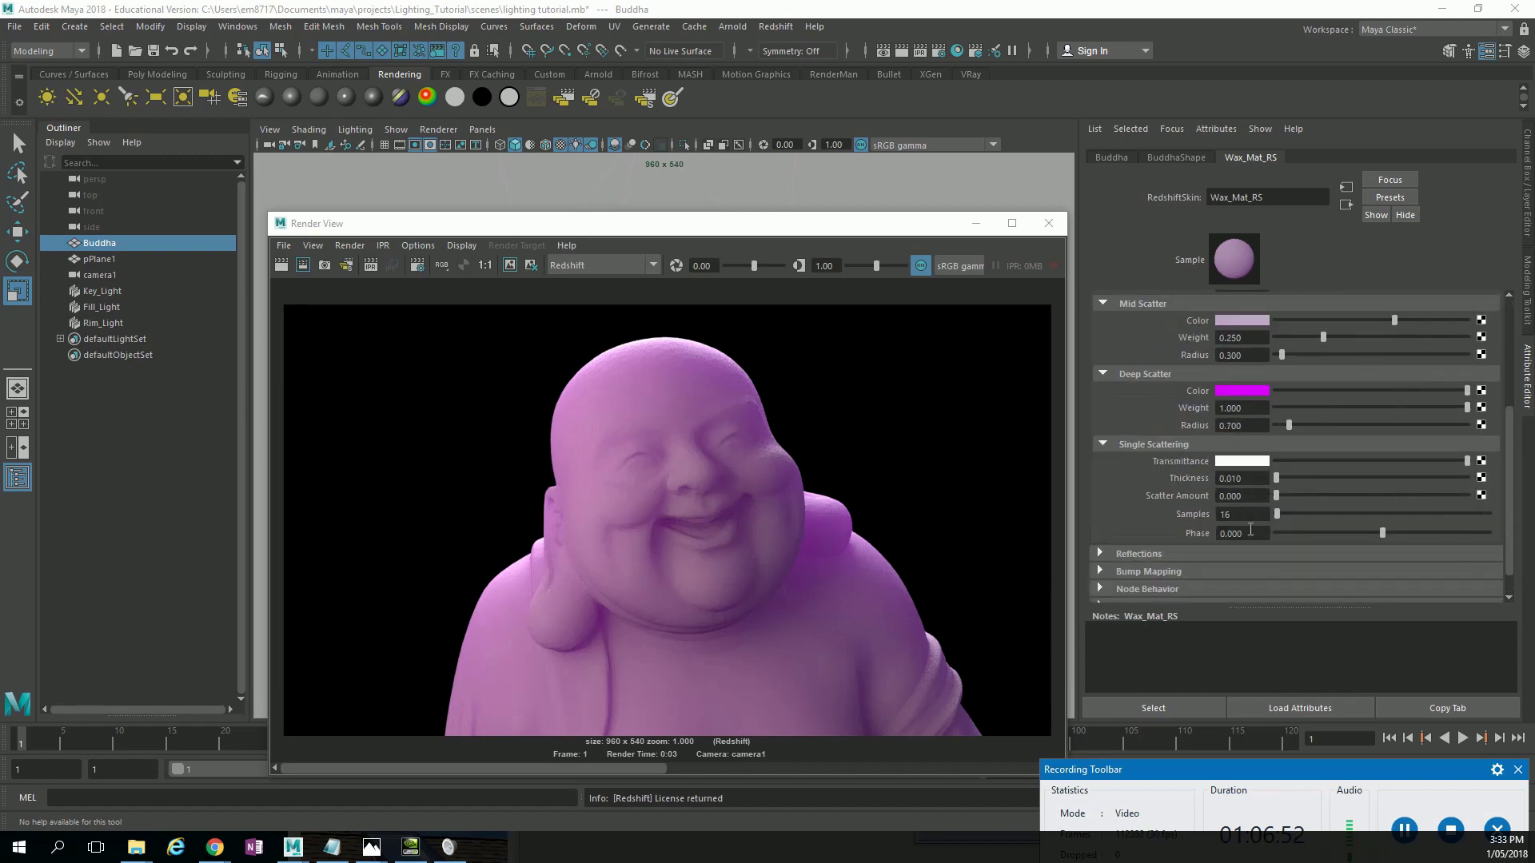
# Check the sample settings of Key_Light, Fill_Light and Rim_Light against the noise in the render.
pyautogui.moveTo(887, 233); pyautogui.dragTo(716, 364)
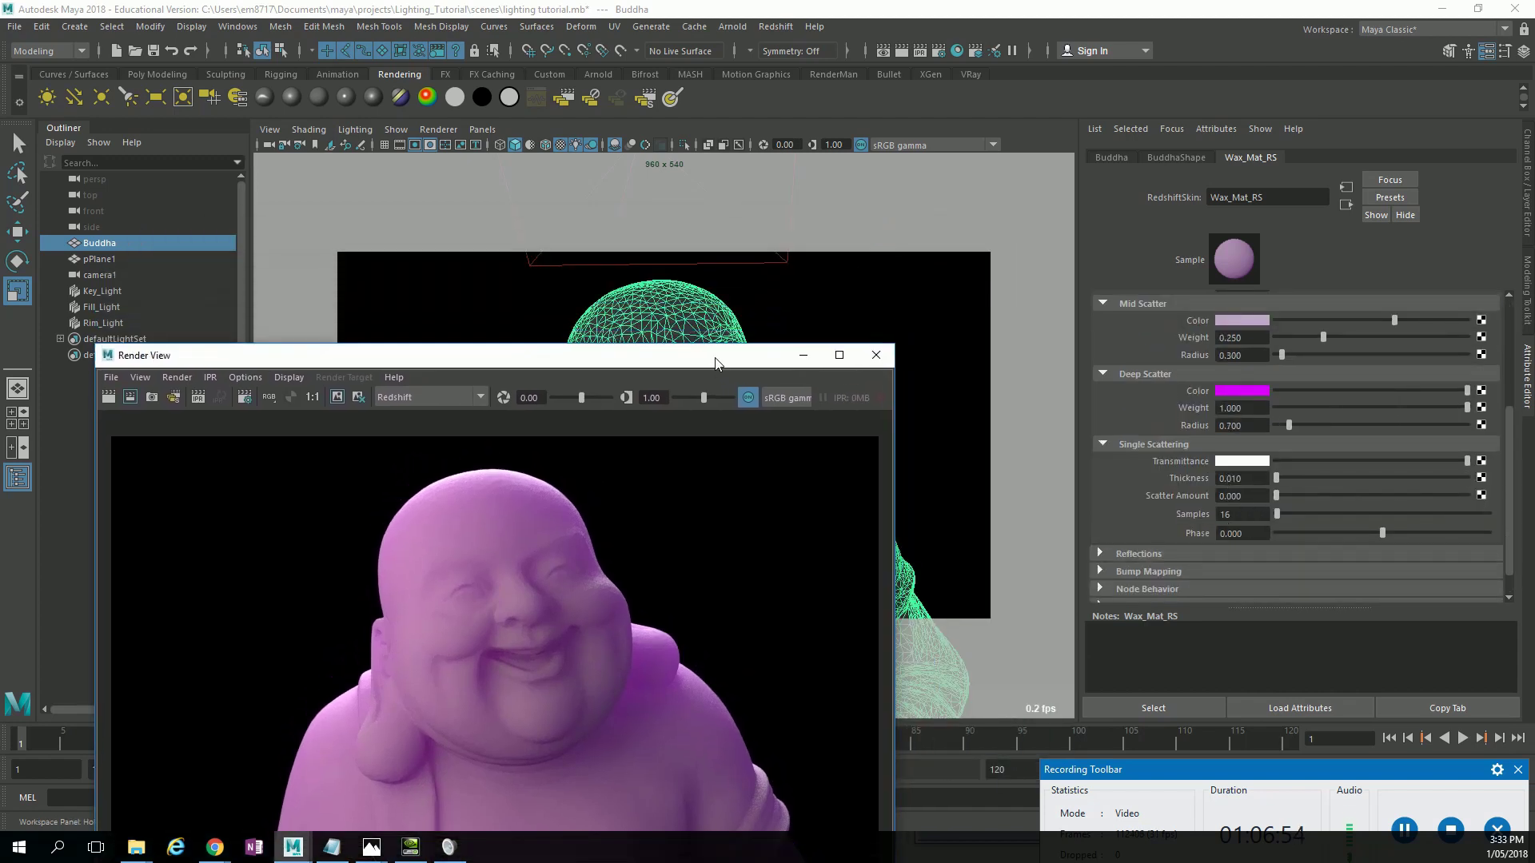
pyautogui.click(104, 291)
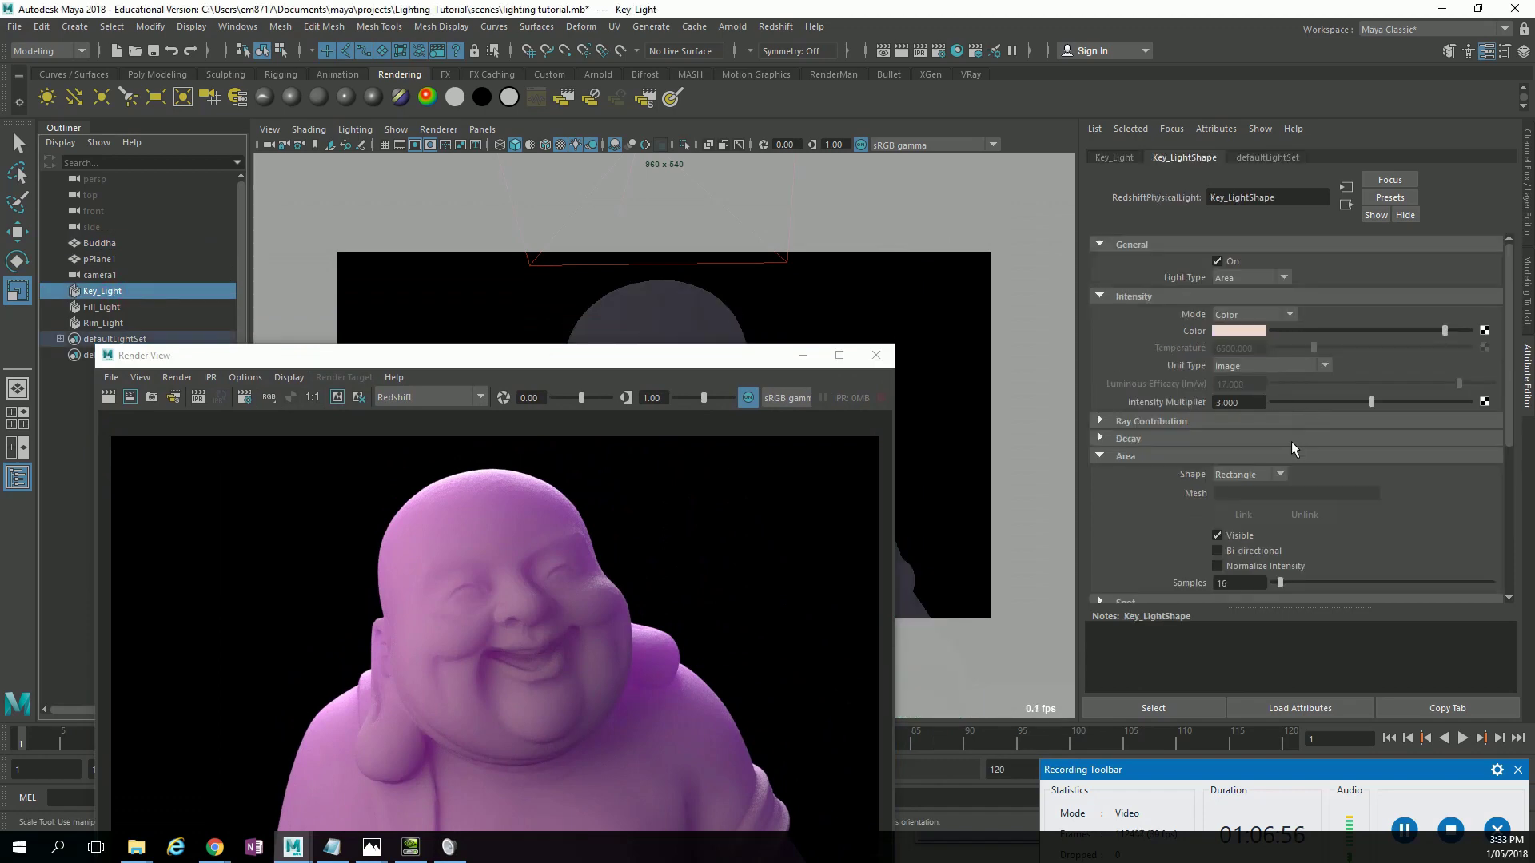
pyautogui.scroll(-1, 1292, 442)
pyautogui.click(107, 307)
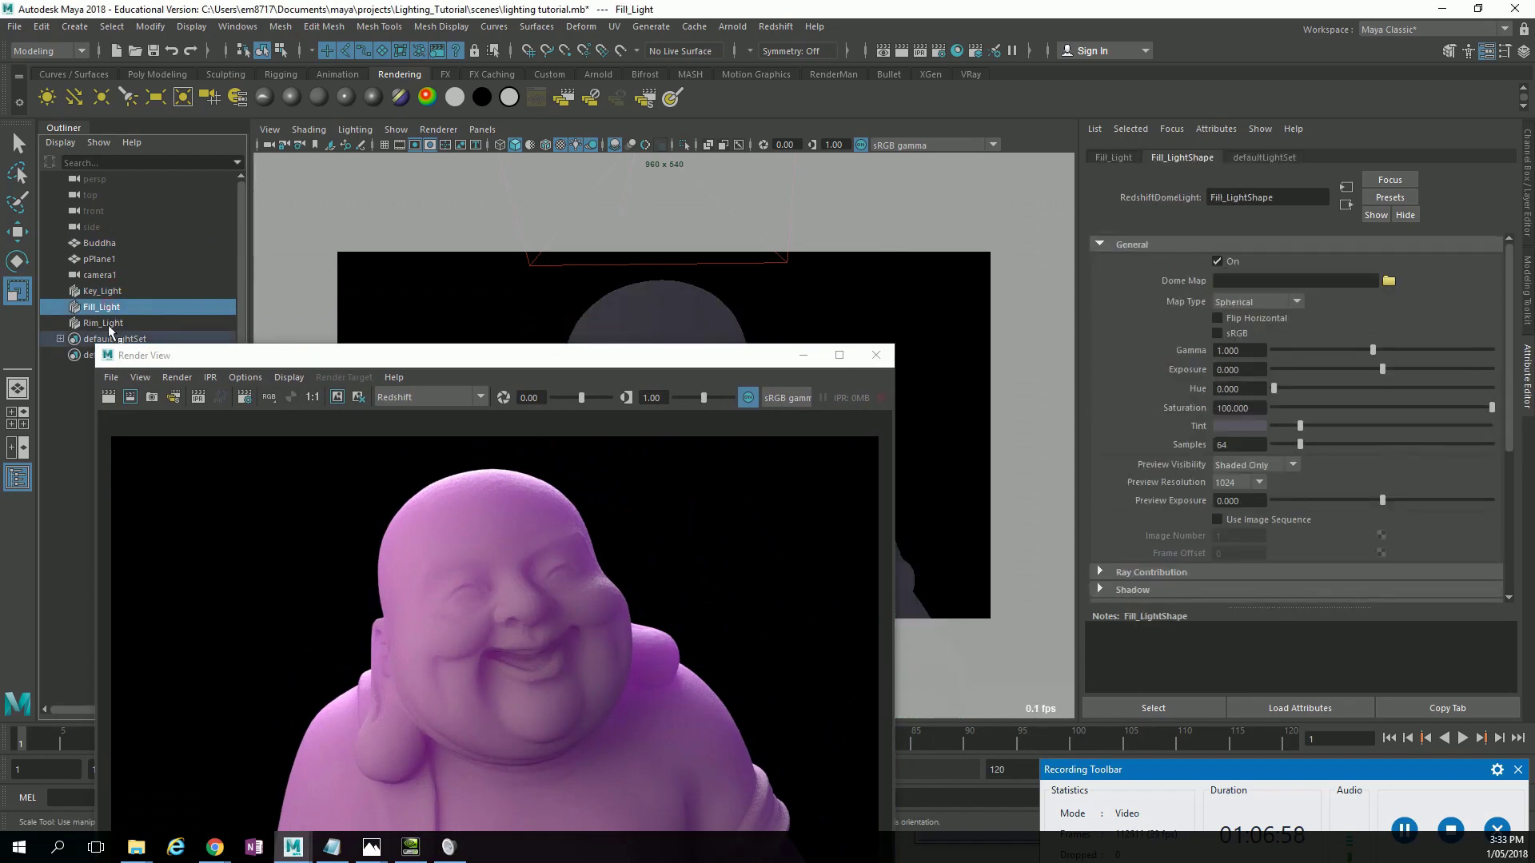
pyautogui.click(108, 324)
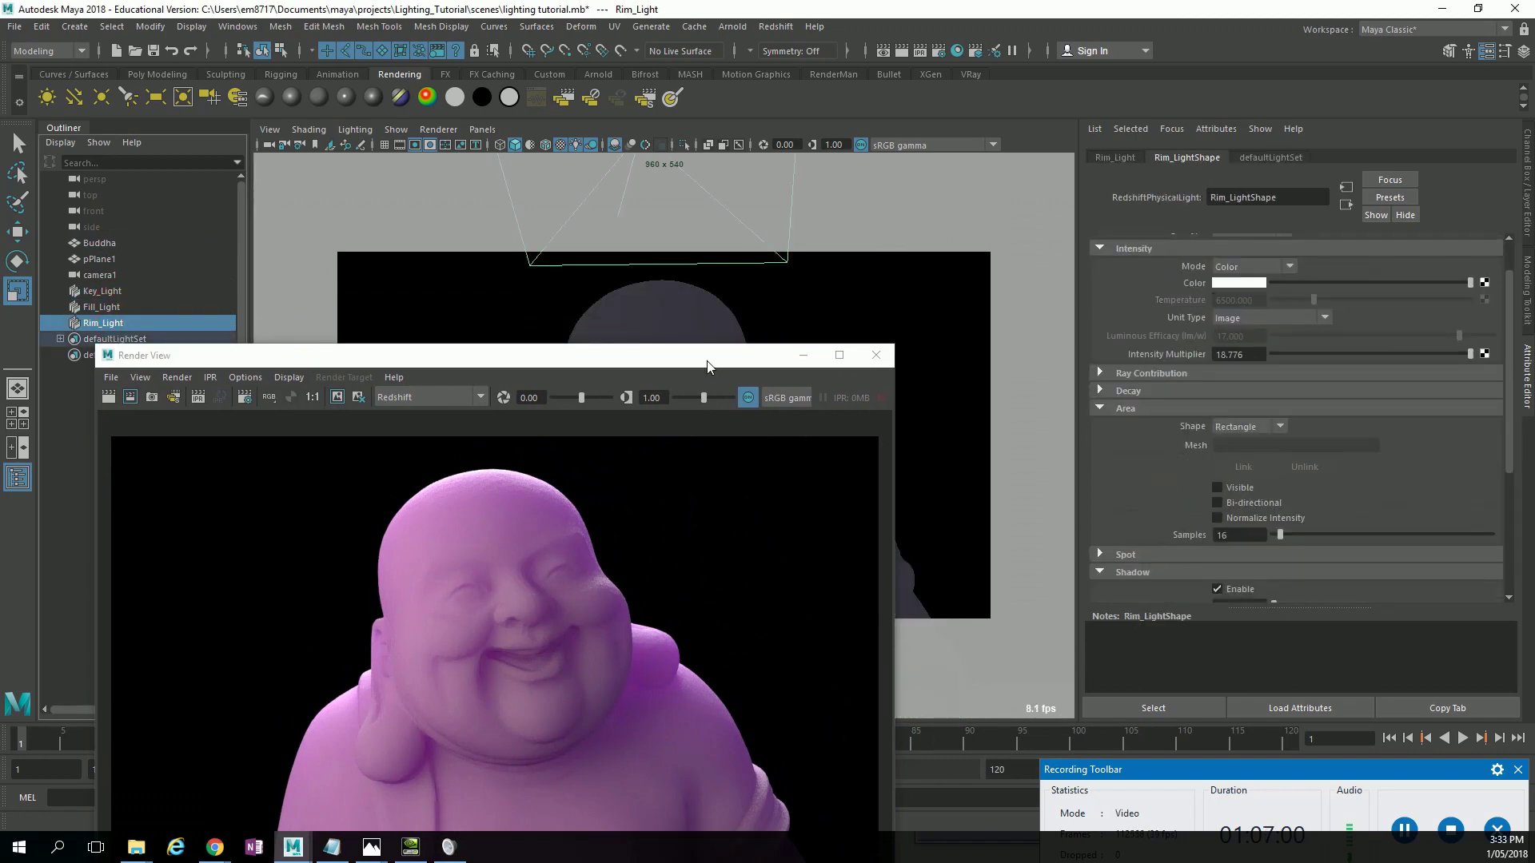
pyautogui.moveTo(707, 366); pyautogui.dragTo(1068, 188)
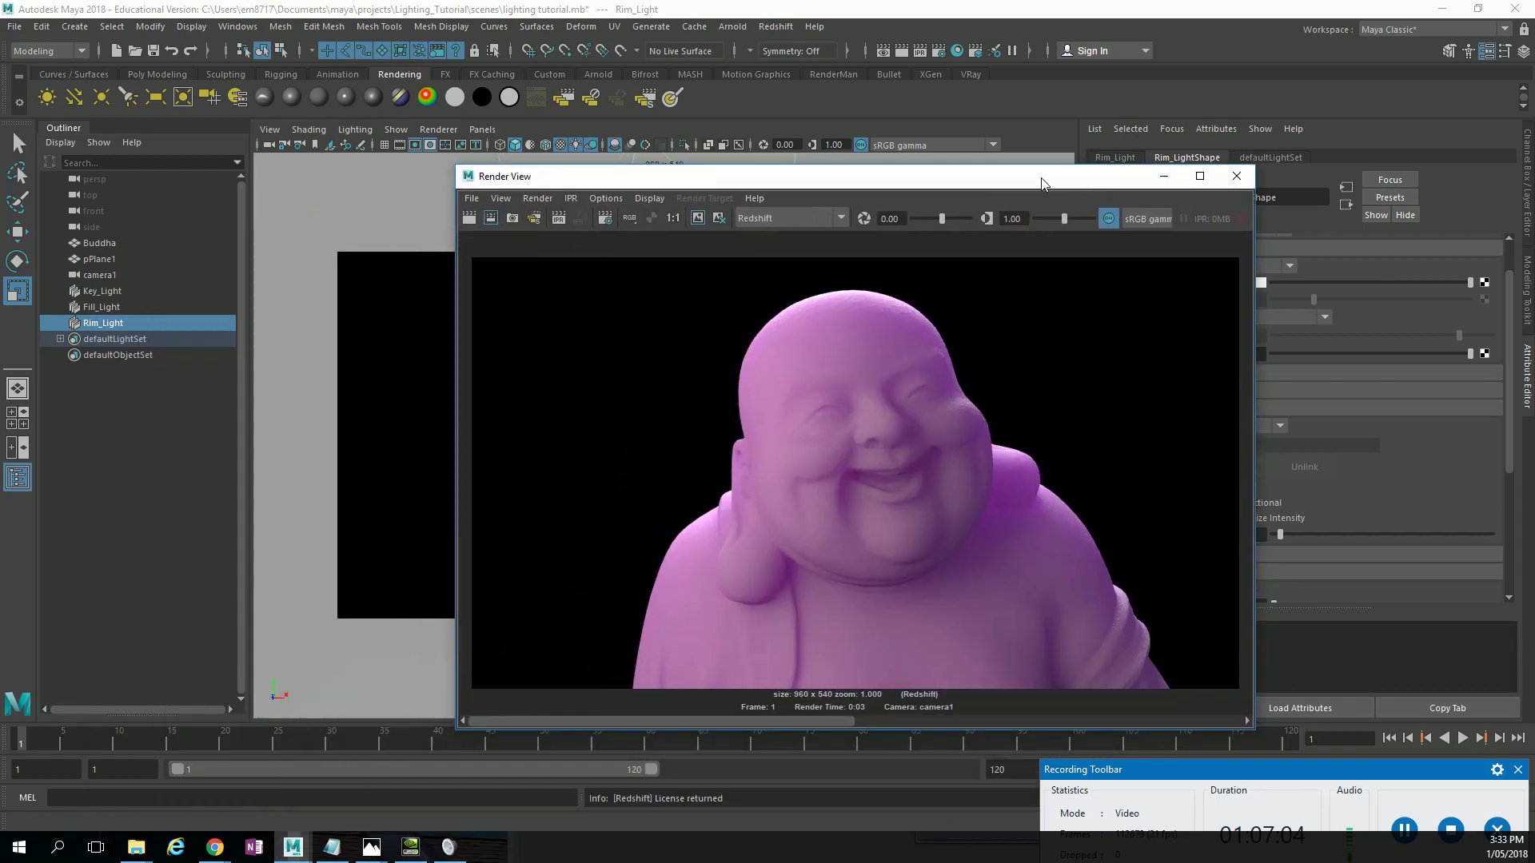
# Open the Redshift output render settings, collapse the Gamma section and expand Sampling Overrides.
pyautogui.click(940, 53)
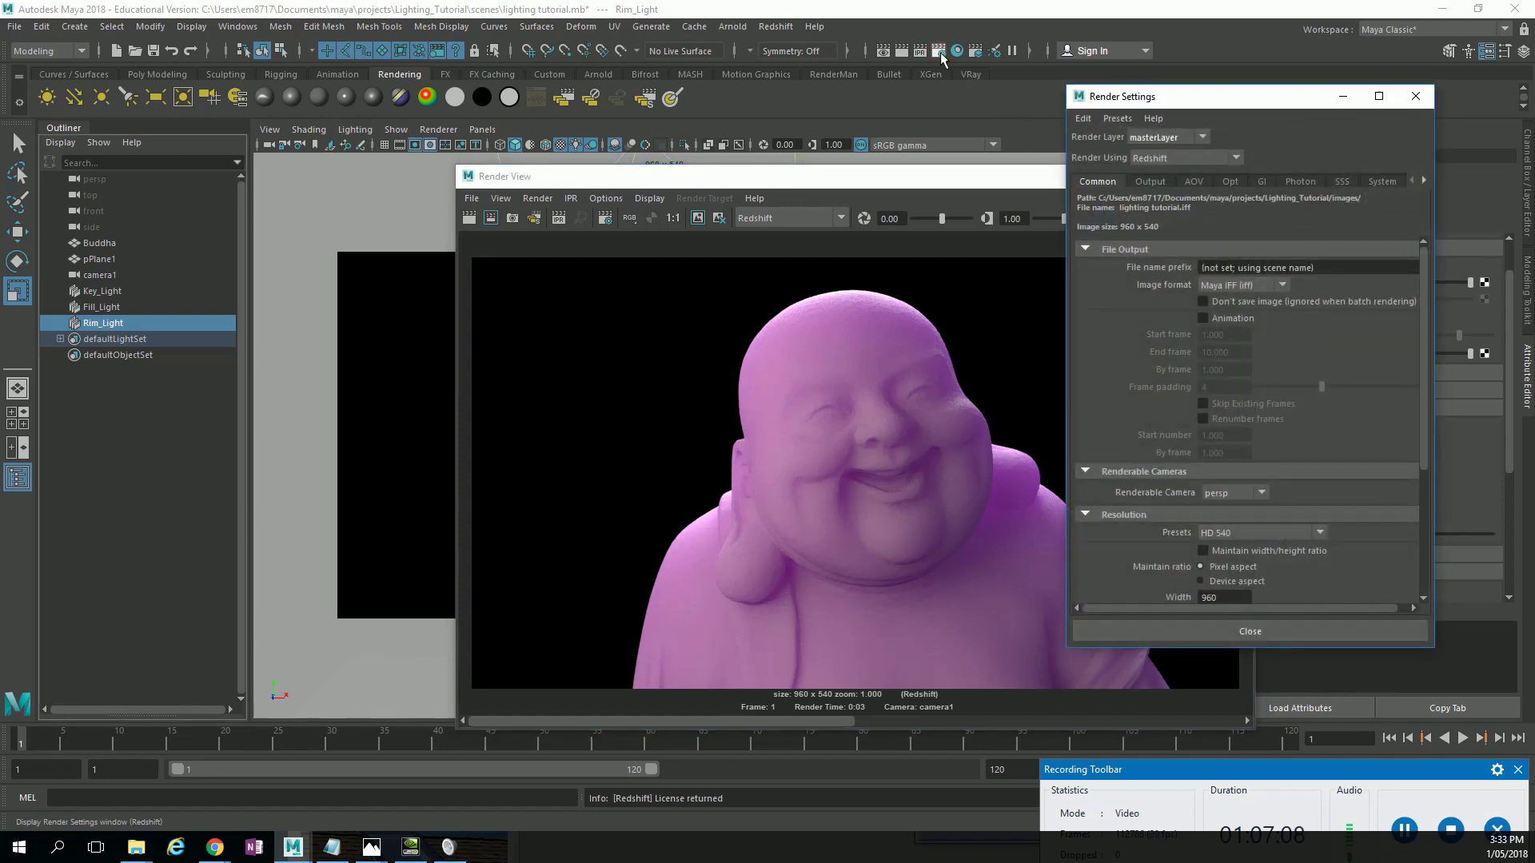
pyautogui.click(1151, 182)
pyautogui.scroll(-5, 1177, 402)
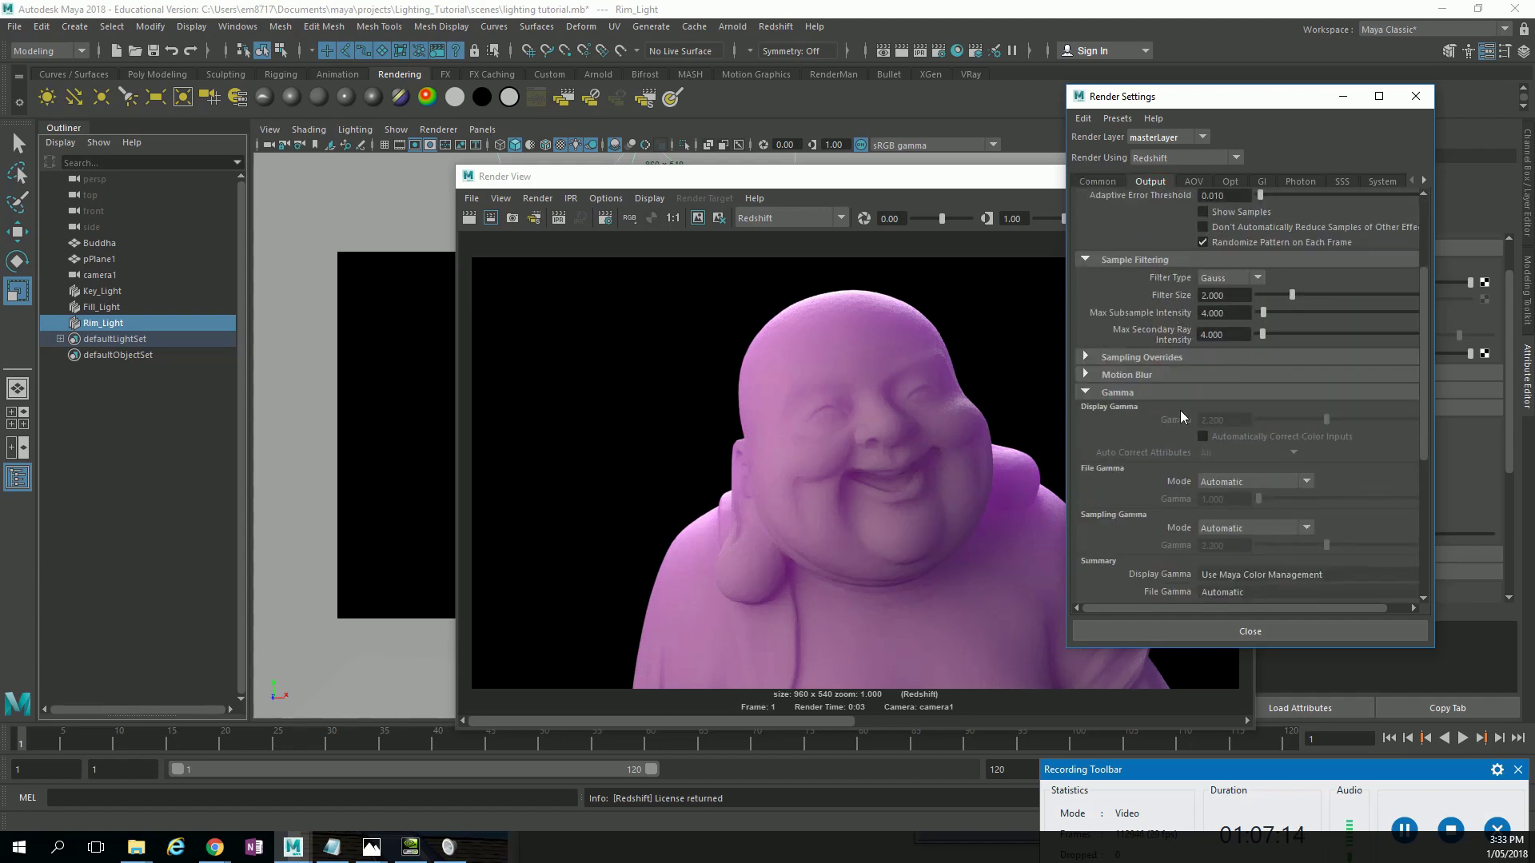
pyautogui.click(1119, 296)
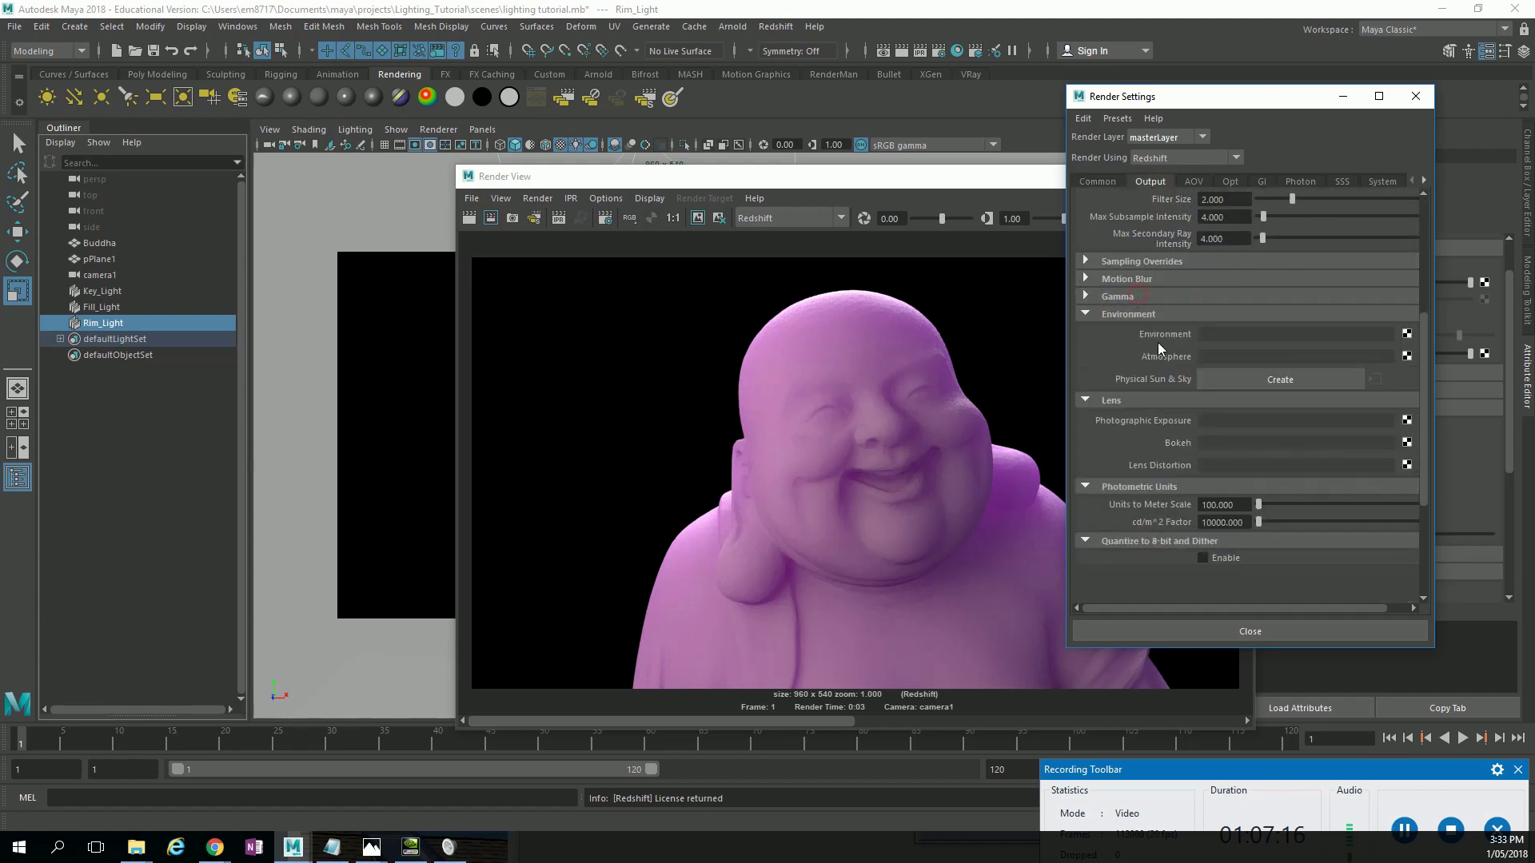
pyautogui.scroll(5, 1159, 343)
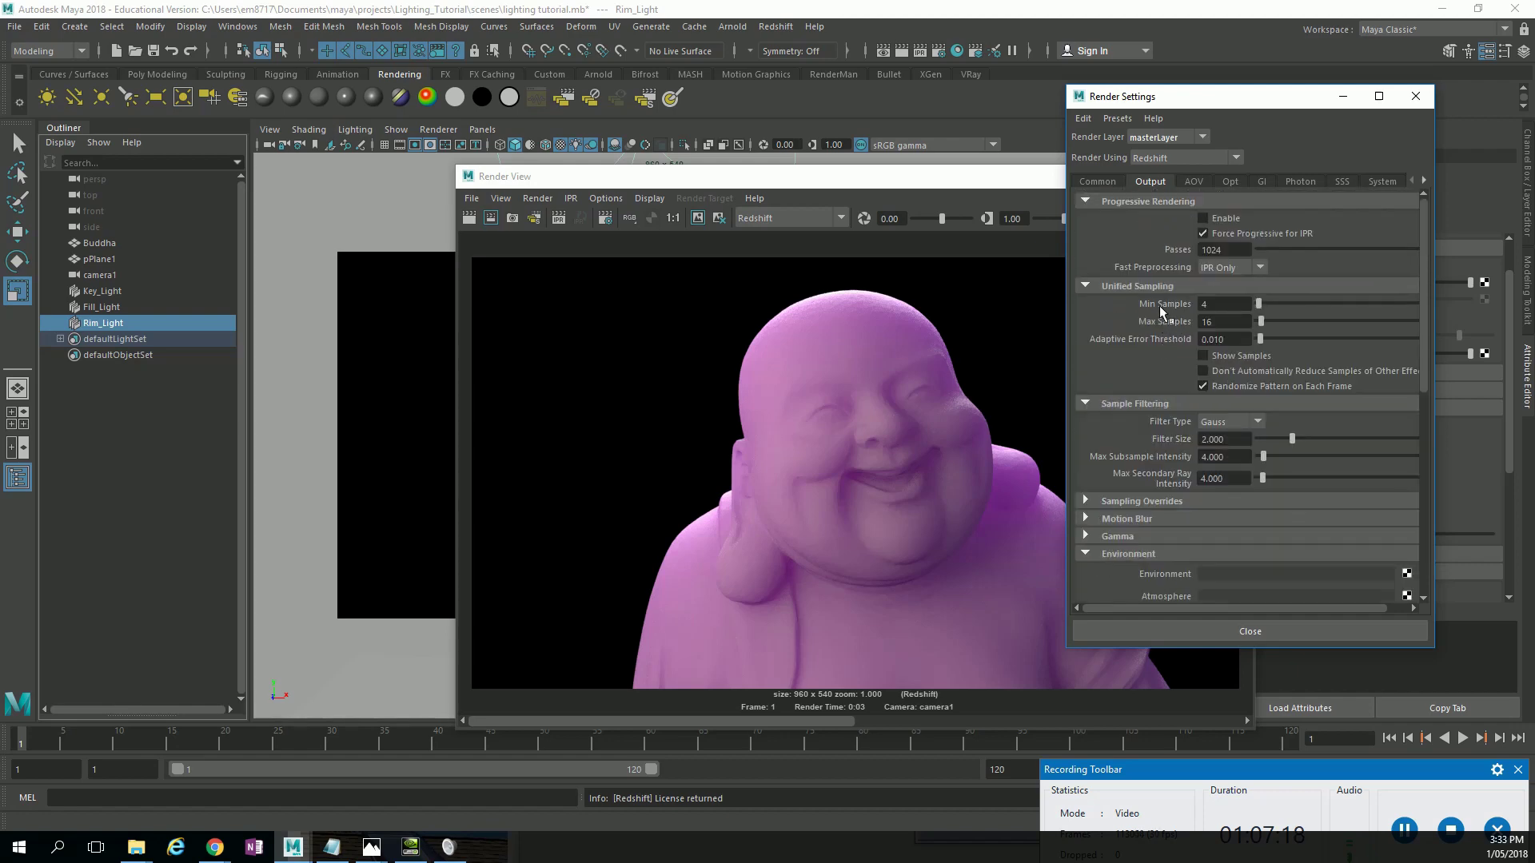
pyautogui.click(1158, 500)
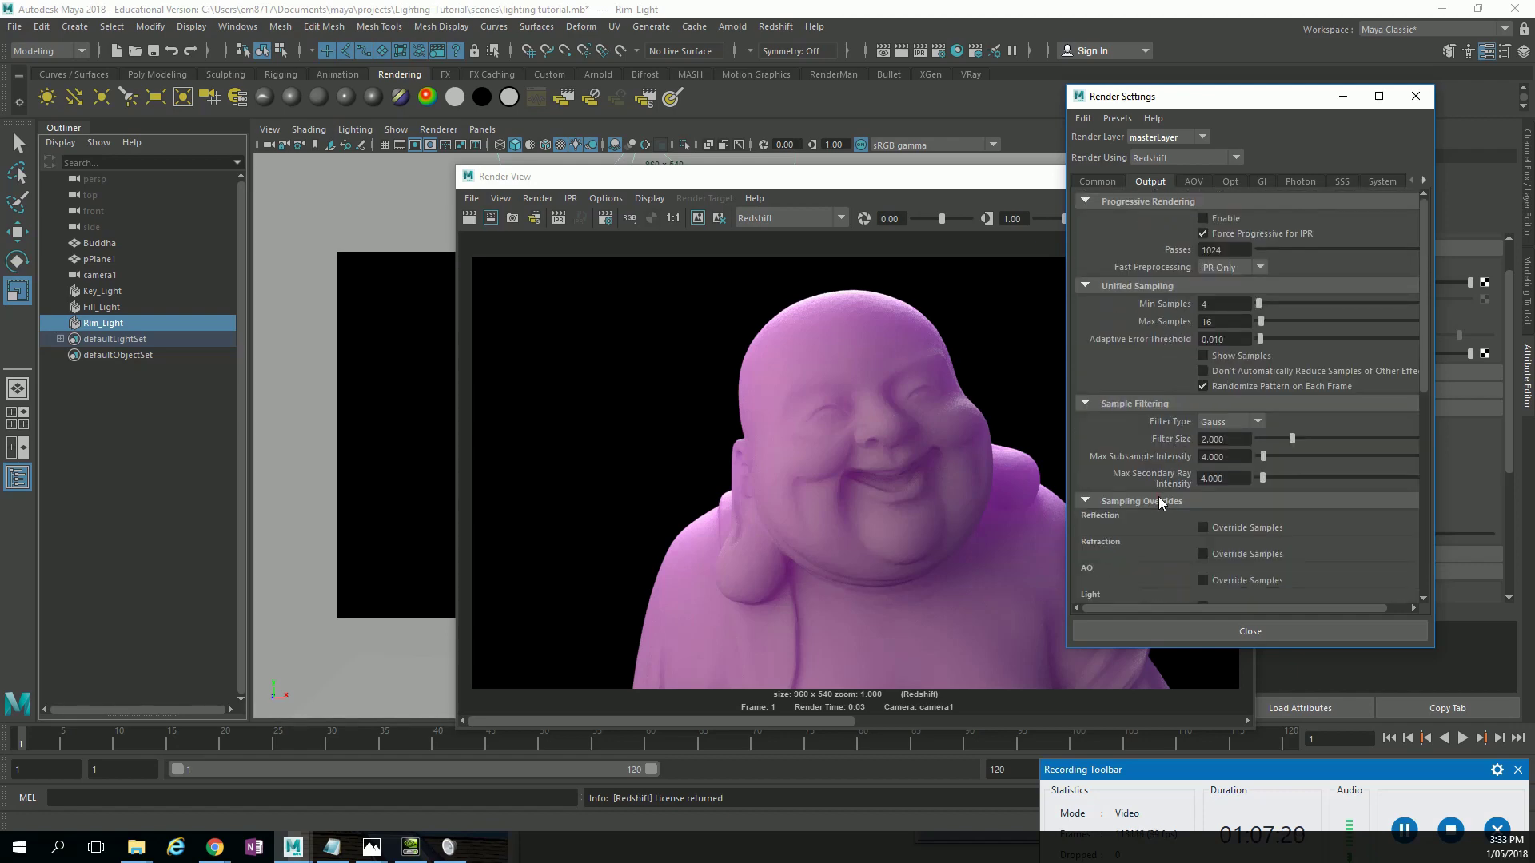
# Set the light sampling override to replace the samples with 128.
pyautogui.scroll(-2, 1295, 505)
pyautogui.scroll(-2, 1284, 487)
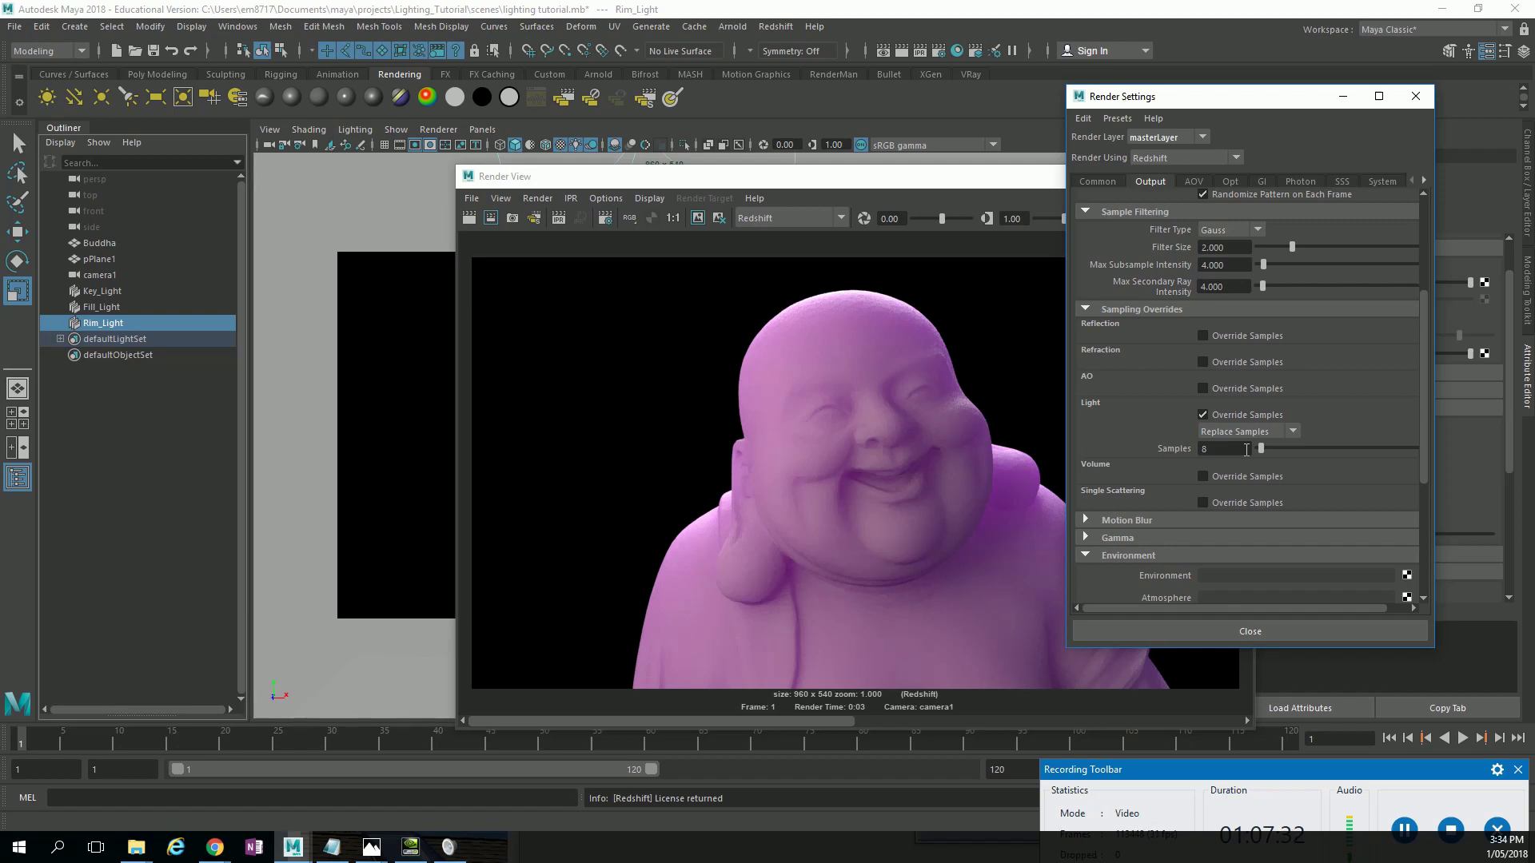
pyautogui.click(1246, 449)
pyautogui.write('12')
pyautogui.press('Return')
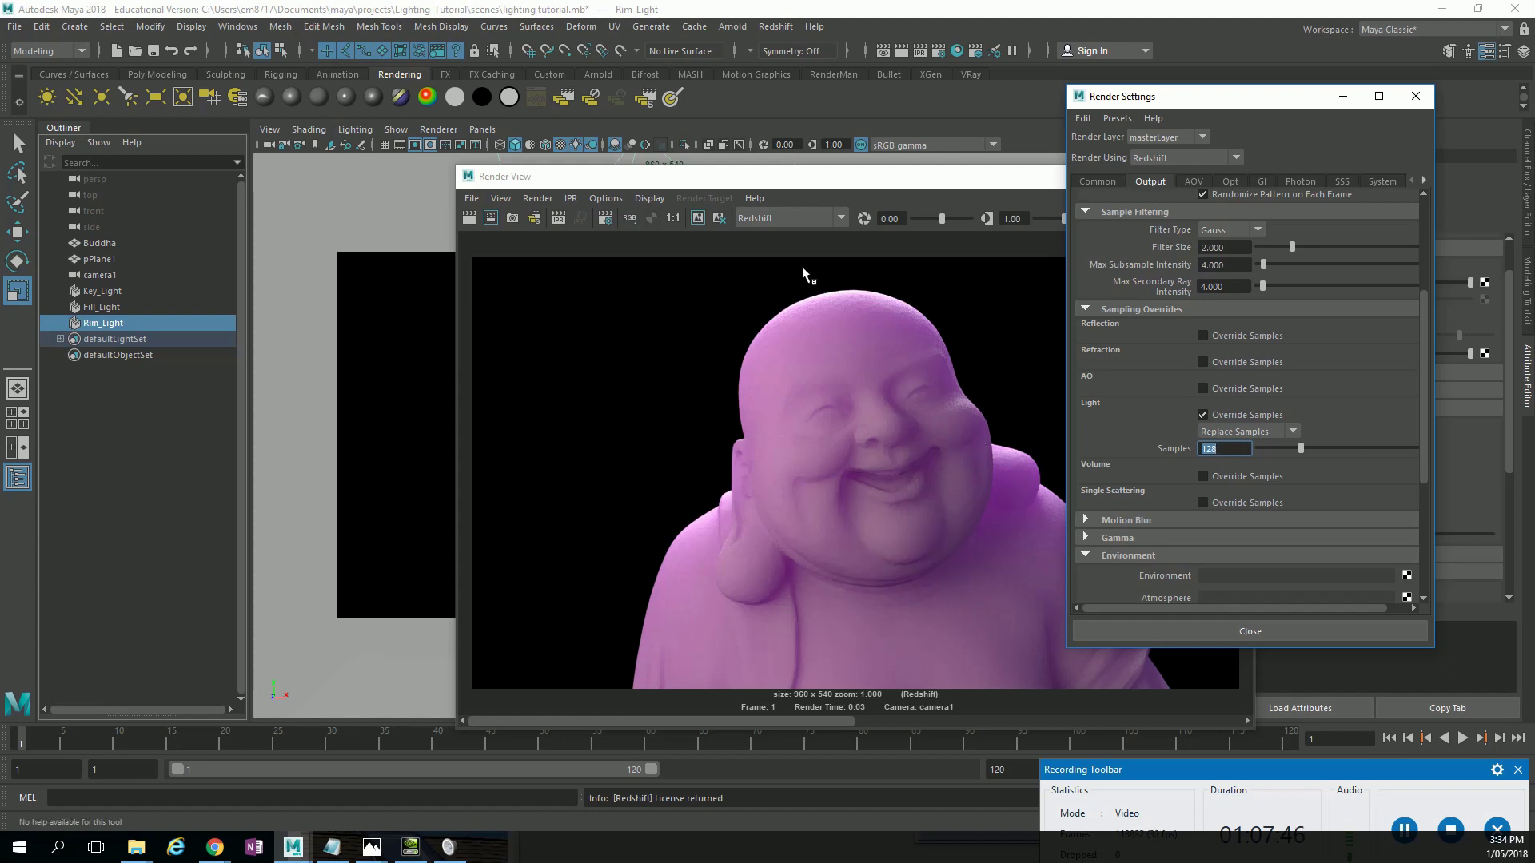
# Bring the render window forward and store the current close-up render for comparison.
pyautogui.moveTo(854, 182); pyautogui.dragTo(751, 196)
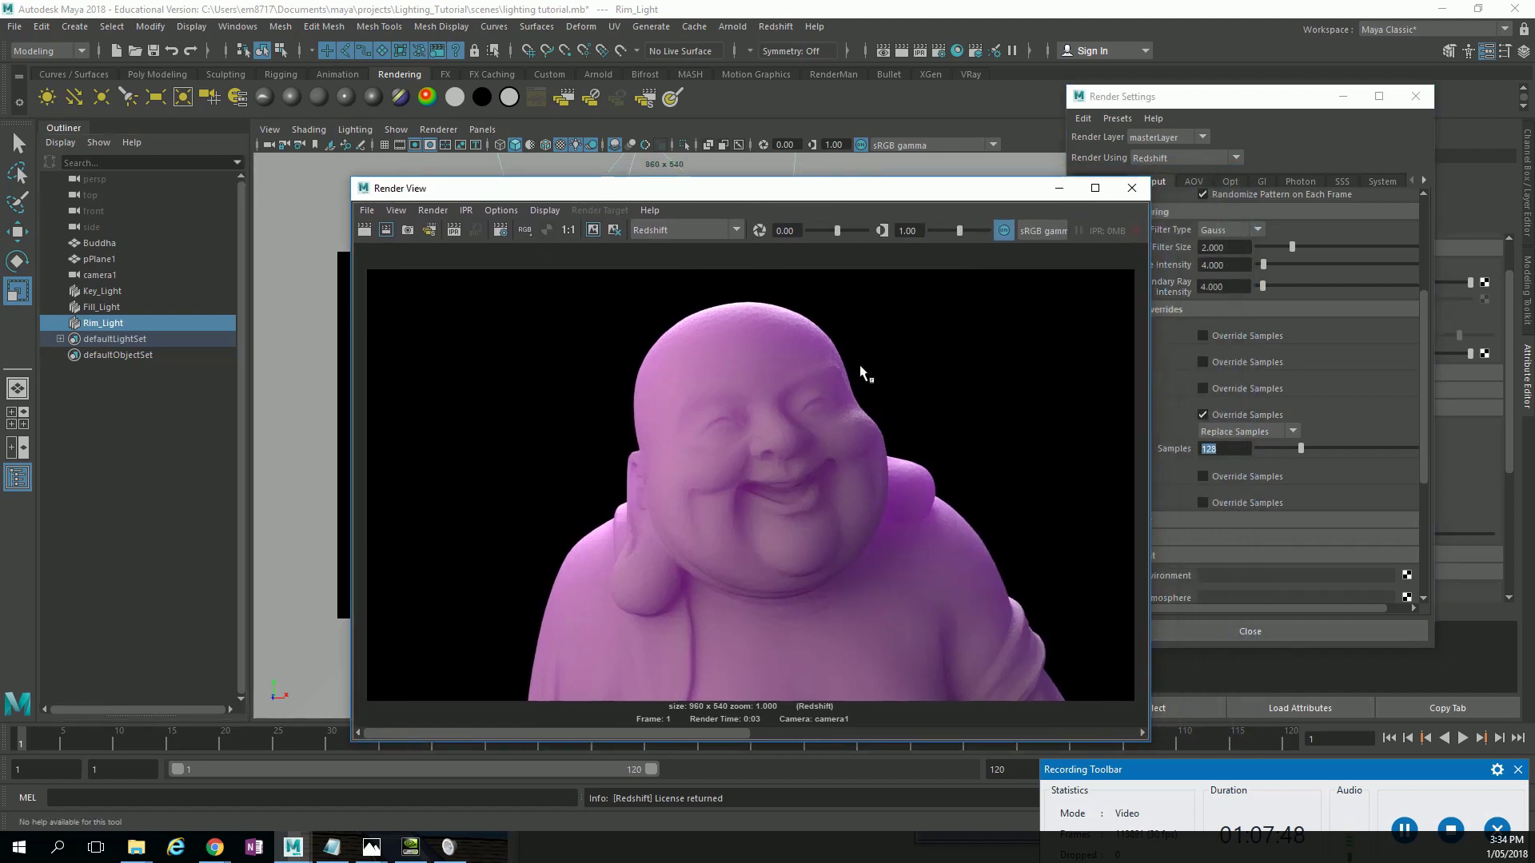
pyautogui.click(592, 231)
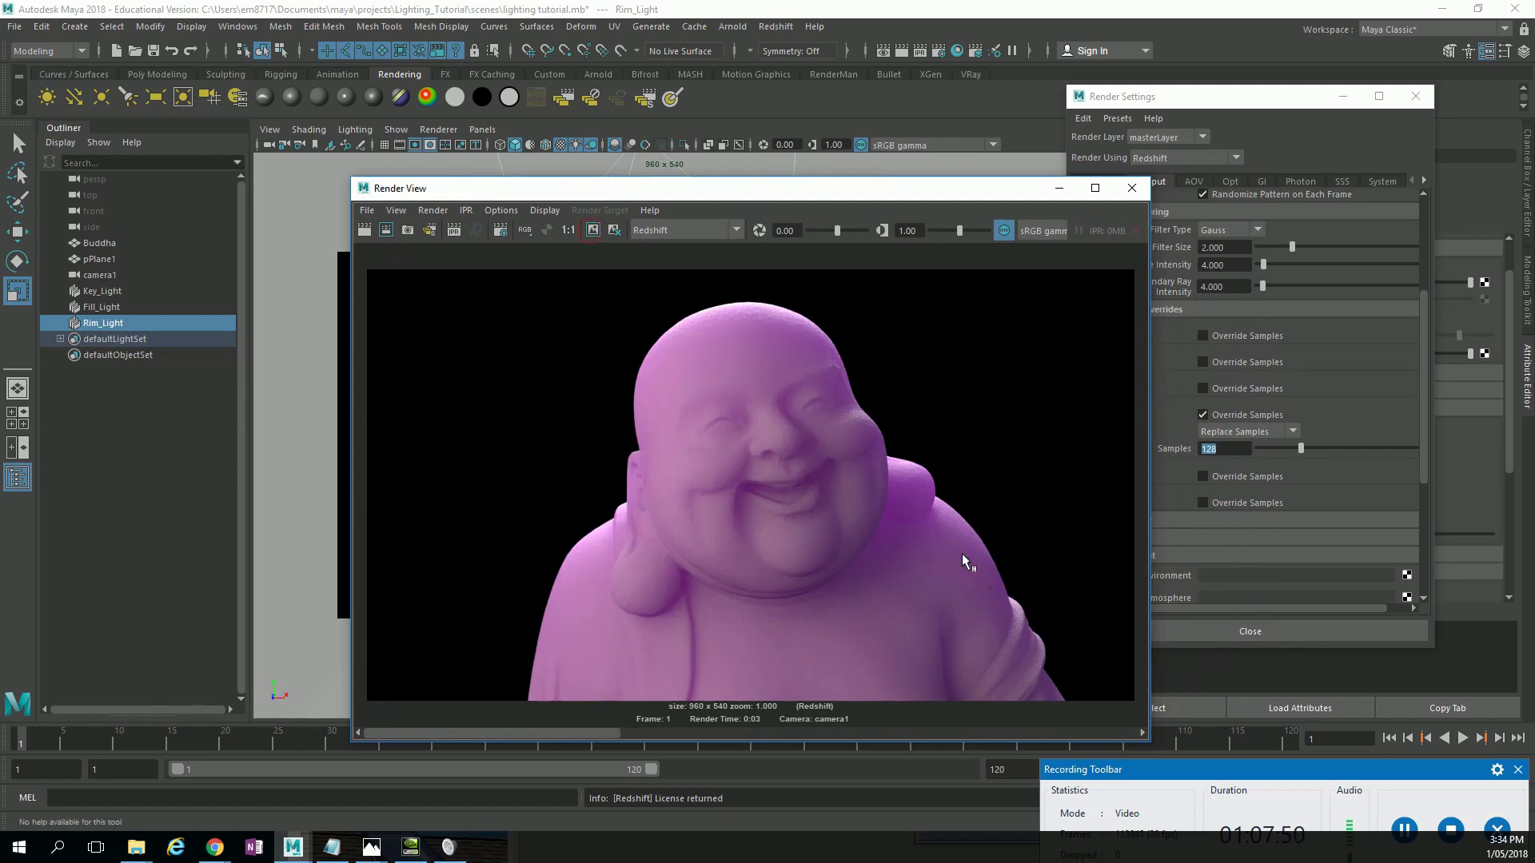
pyautogui.rightClick(363, 232)
pyautogui.click(1355, 406)
# Enable the single scattering sample override and set its replacement samples to 64.
pyautogui.click(1418, 356)
pyautogui.scroll(-2, 1418, 359)
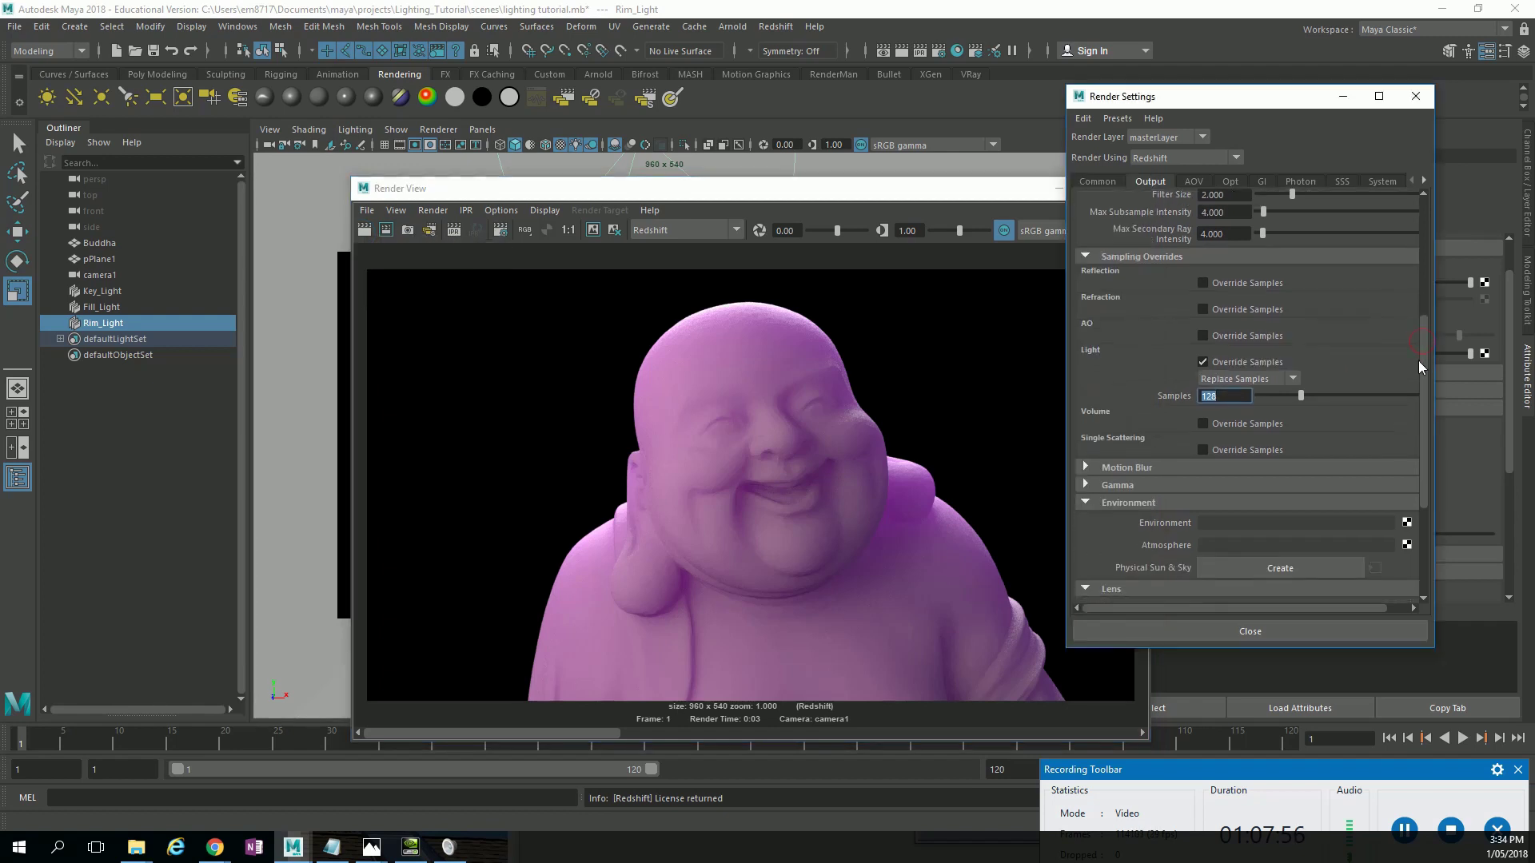
pyautogui.click(1212, 449)
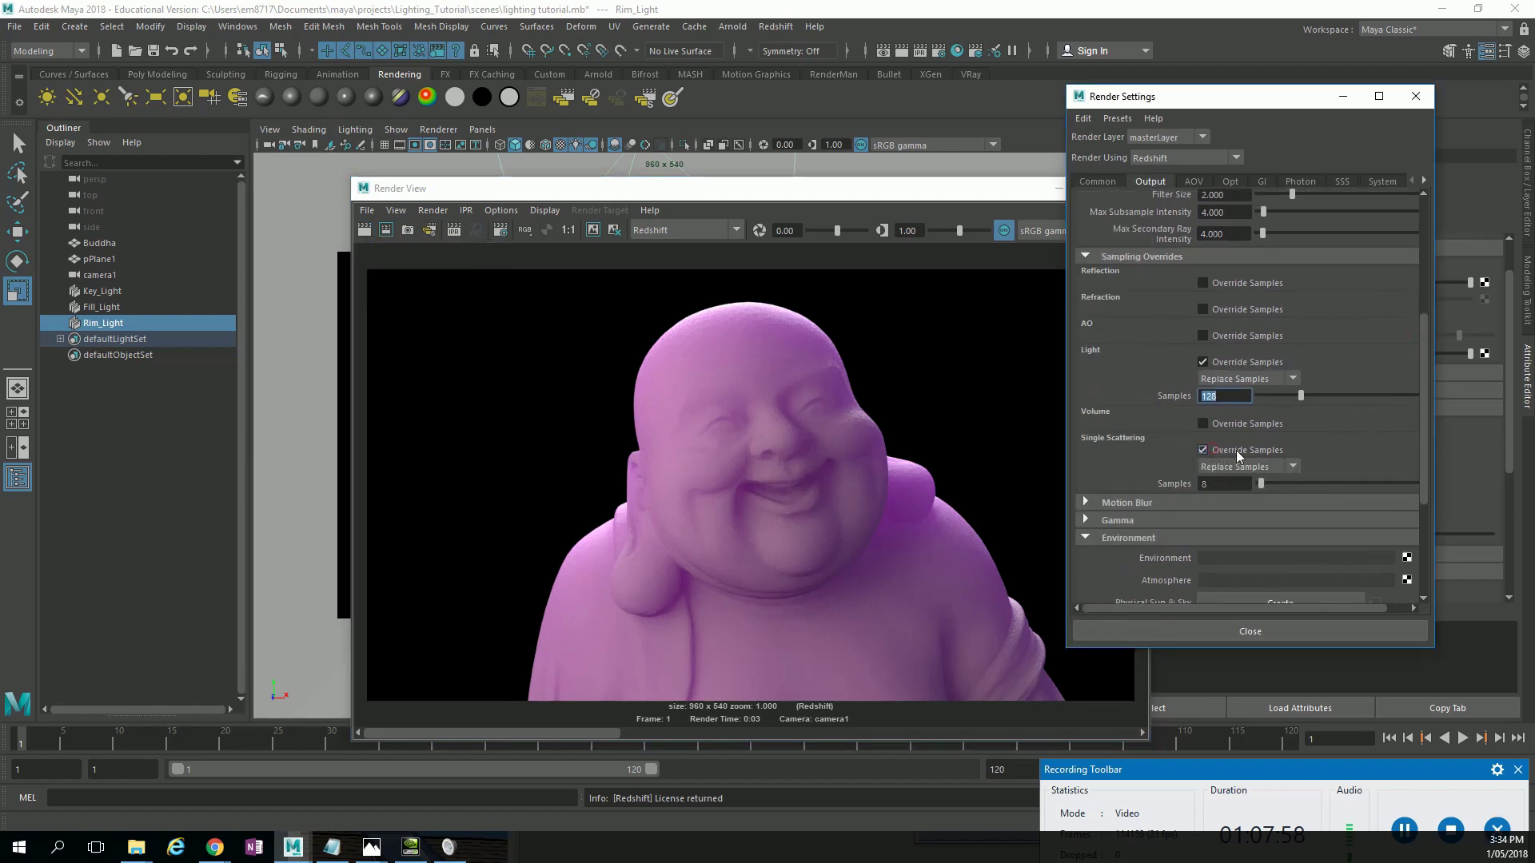
pyautogui.click(1230, 482)
pyautogui.write('64')
pyautogui.press('Return')
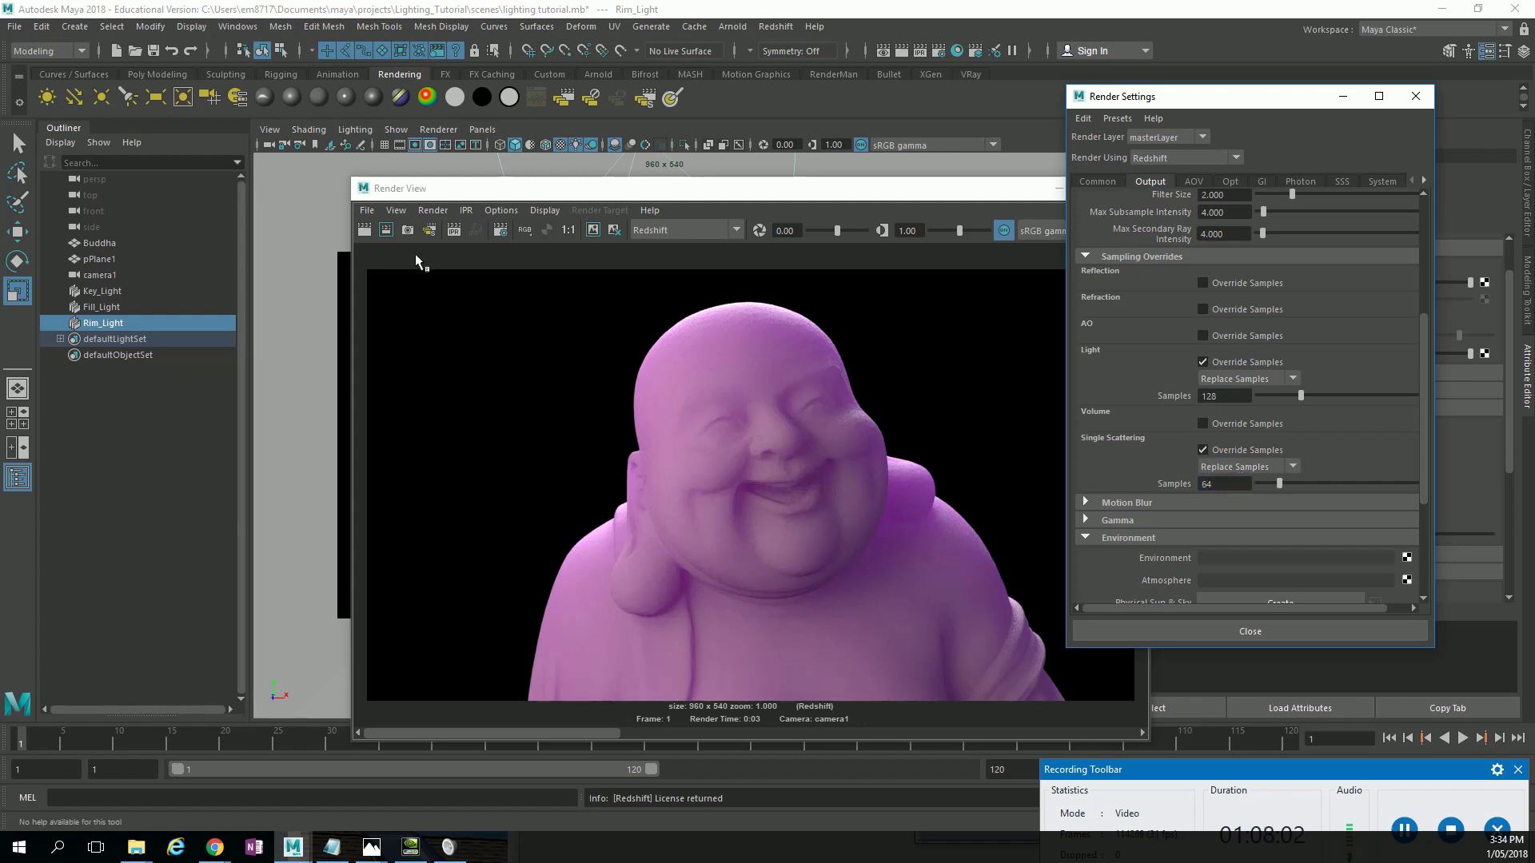
# Re-render the close-up from camera1 with the raised samples and compare it with the stored render.
pyautogui.rightClick(364, 231)
pyautogui.click(381, 258)
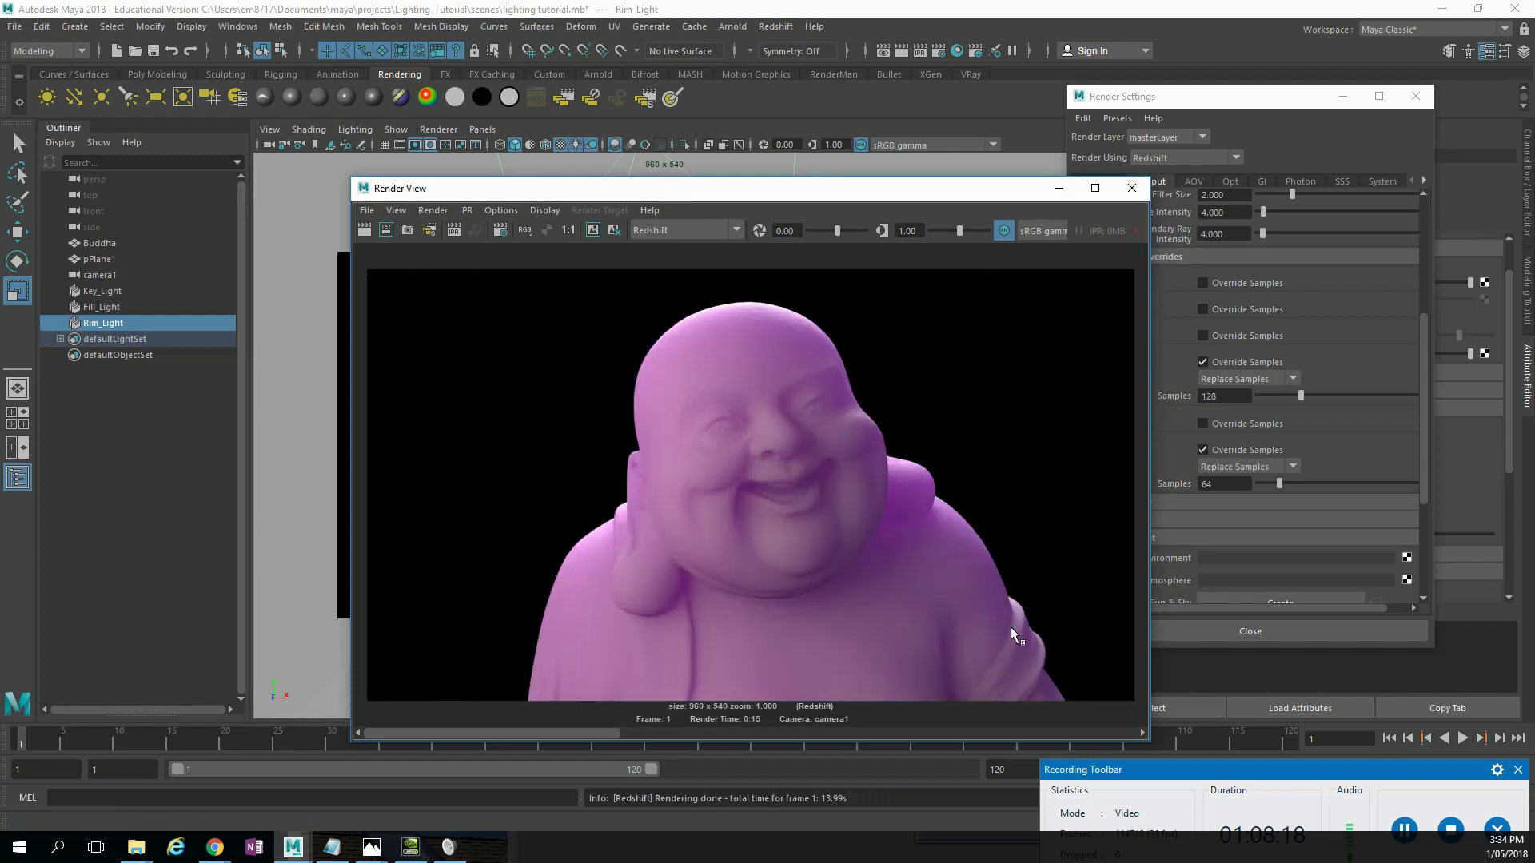
pyautogui.moveTo(608, 730)
pyautogui.mouseDown()
pyautogui.moveTo(803, 734)
pyautogui.moveTo(636, 731)
pyautogui.moveTo(844, 718)
pyautogui.moveTo(596, 710)
pyautogui.mouseUp()
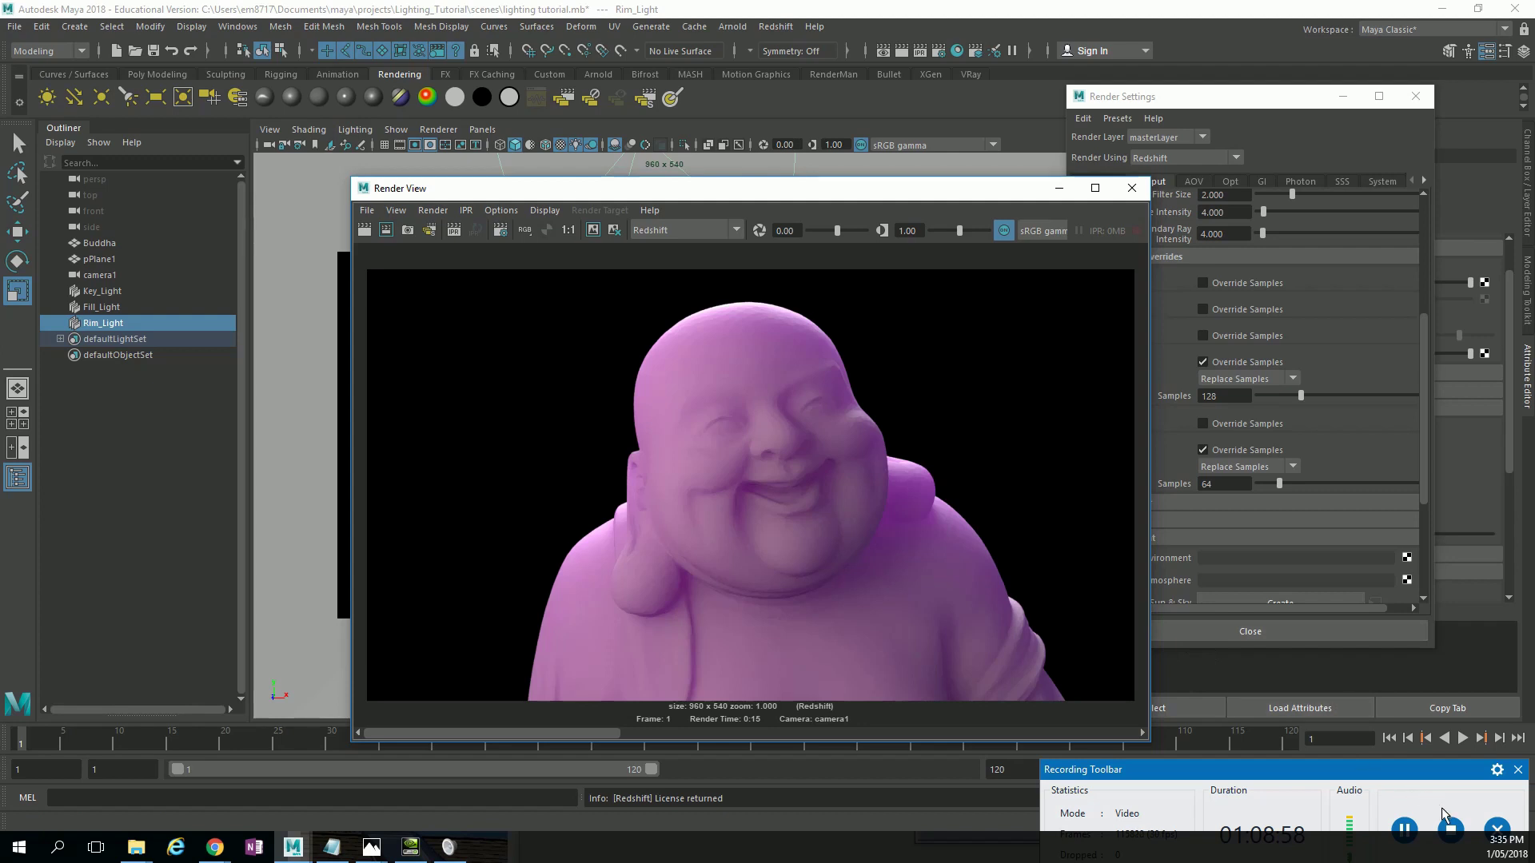
pyautogui.moveTo(1438, 774); pyautogui.dragTo(1436, 762)
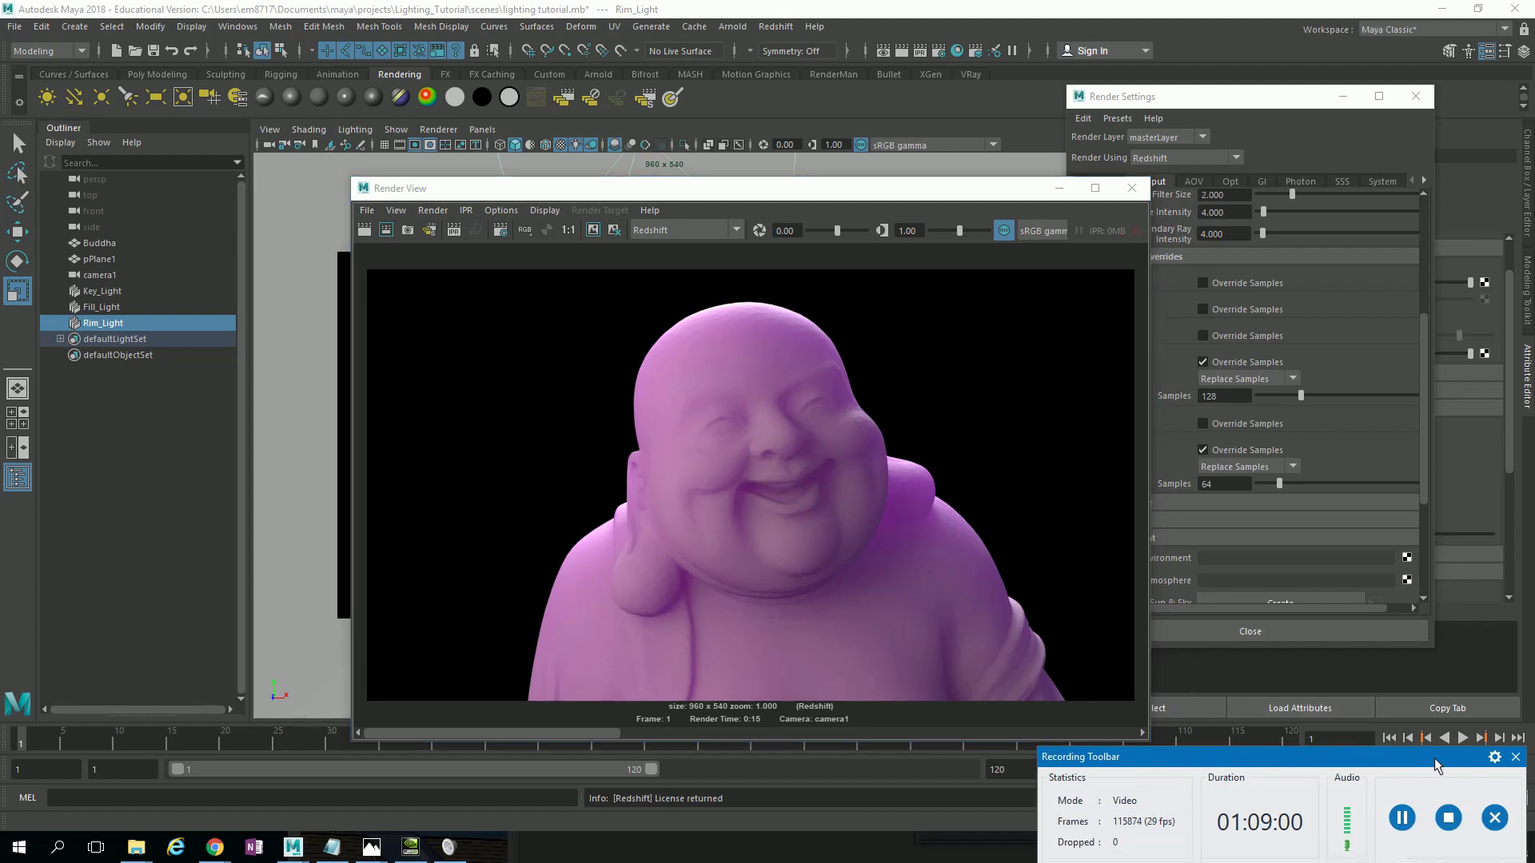